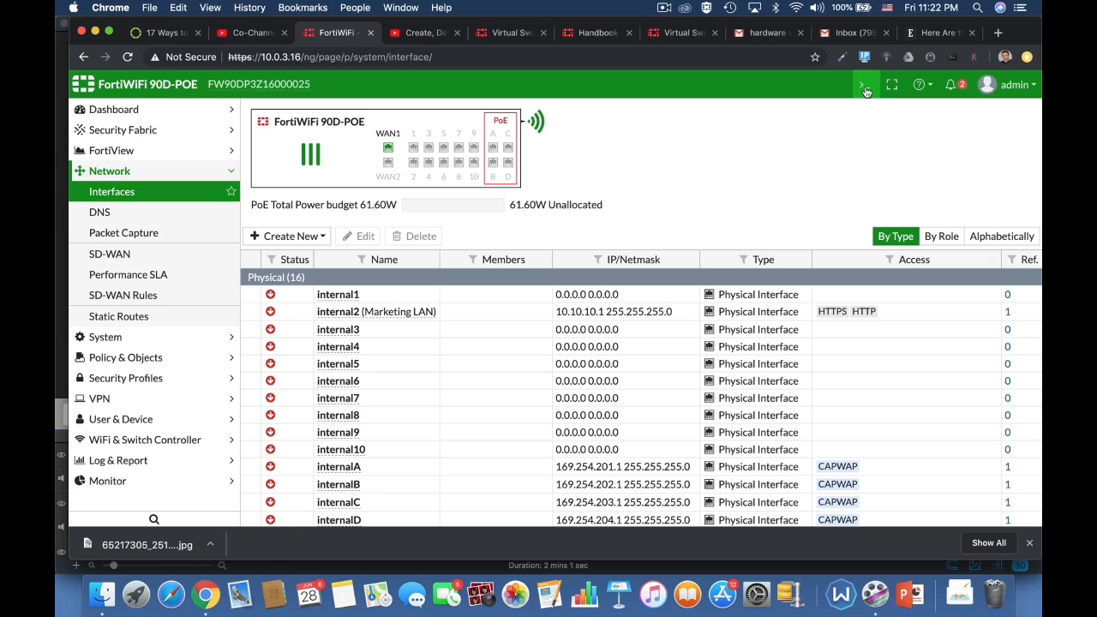
In the CLI console, enter config system virtual-switch and list the existing virtual switches
left_click(865, 84)
type("config")
key("Tab")
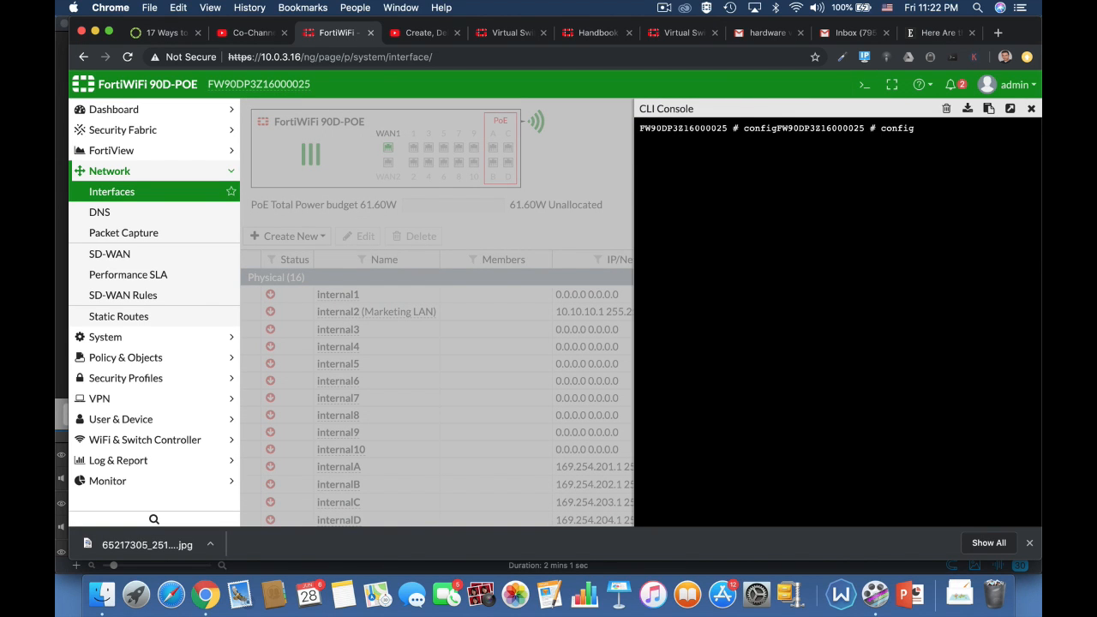
type("system virtual-switch")
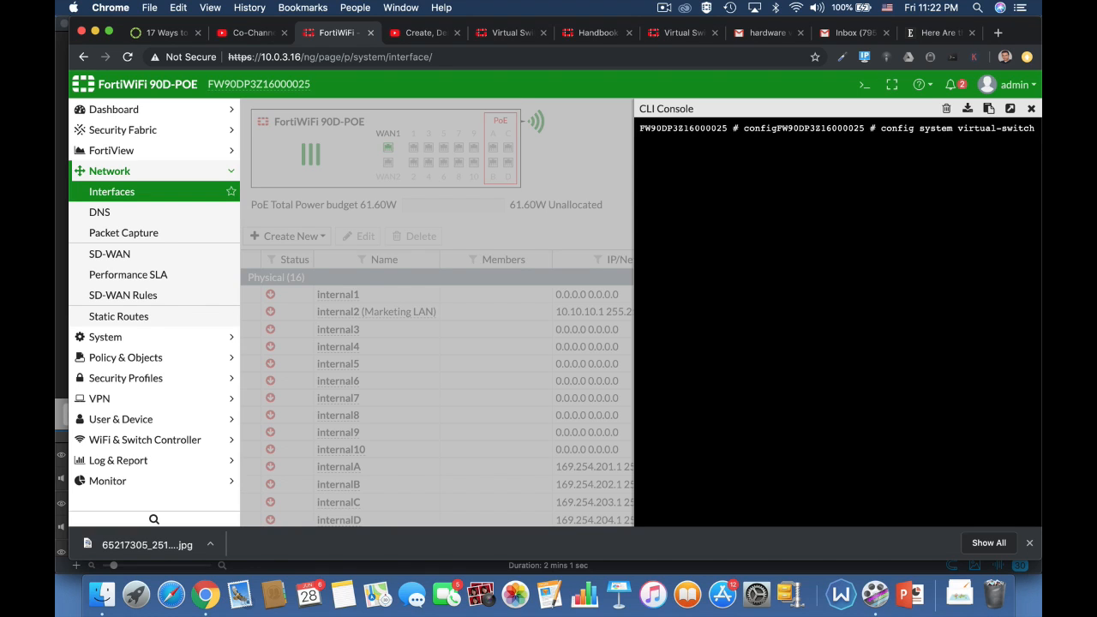
key("Return")
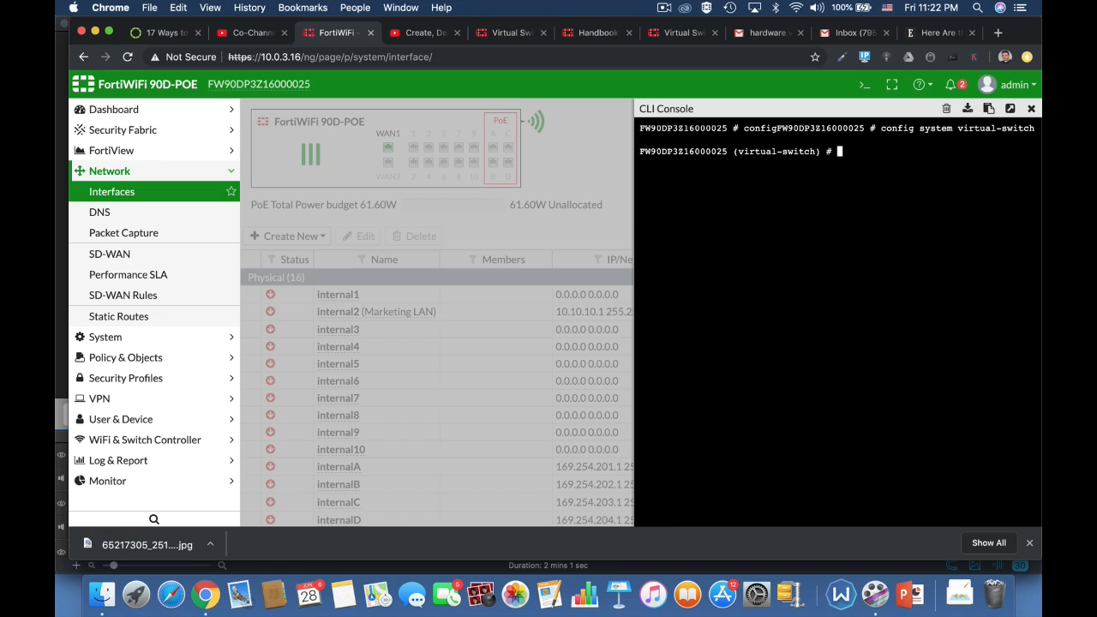
type("get")
key("Return")
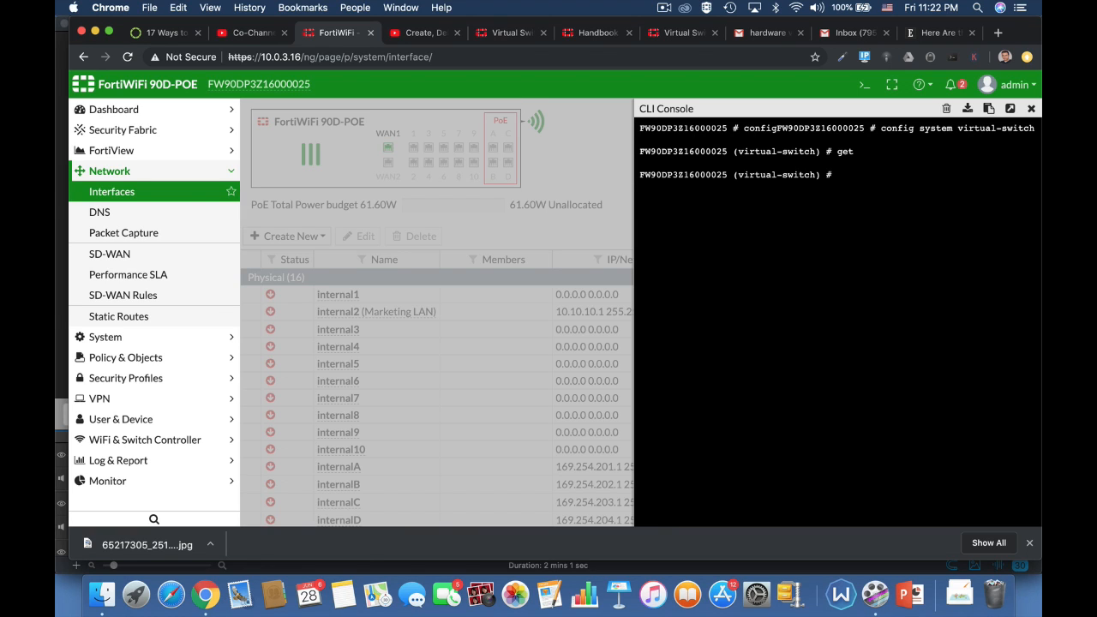
Create a virtual switch named marketing on physical switch sw0
type("edit marketing")
key("Return")
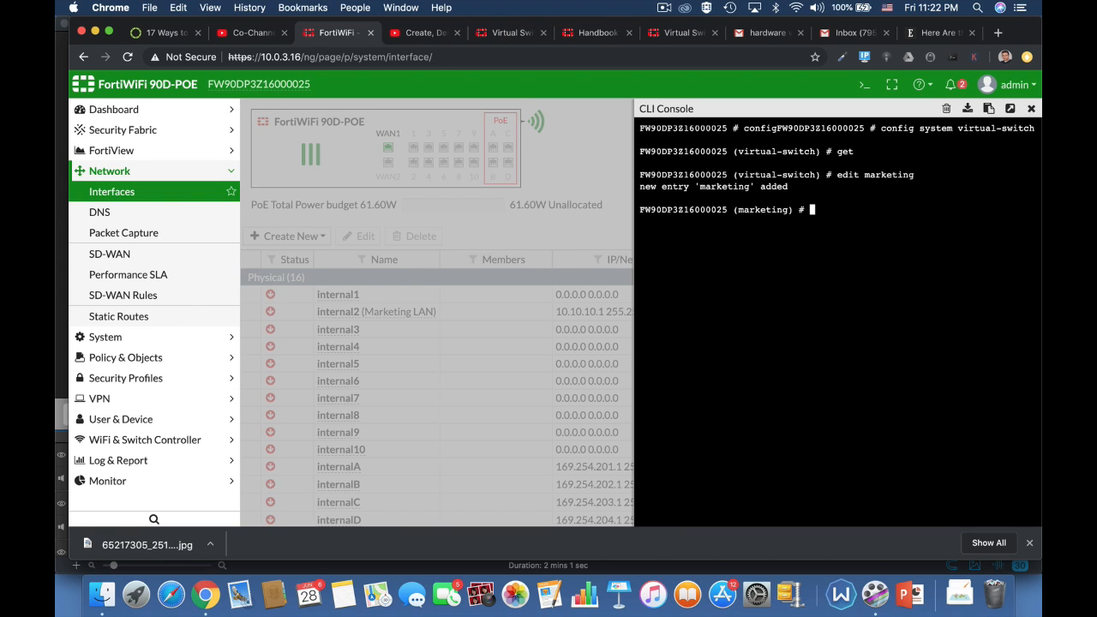
type("set p")
key("Tab")
type("sw0")
key("Return")
Add internal4, internal5 and internal6 as marketing's member ports
type("conf")
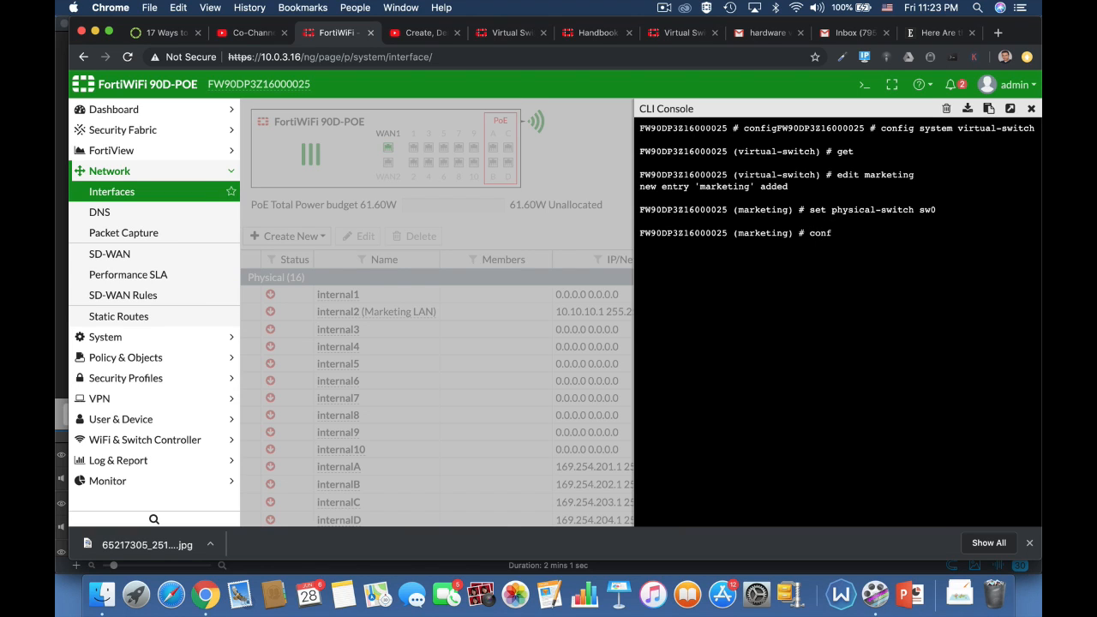
type("ig port")
key("Return")
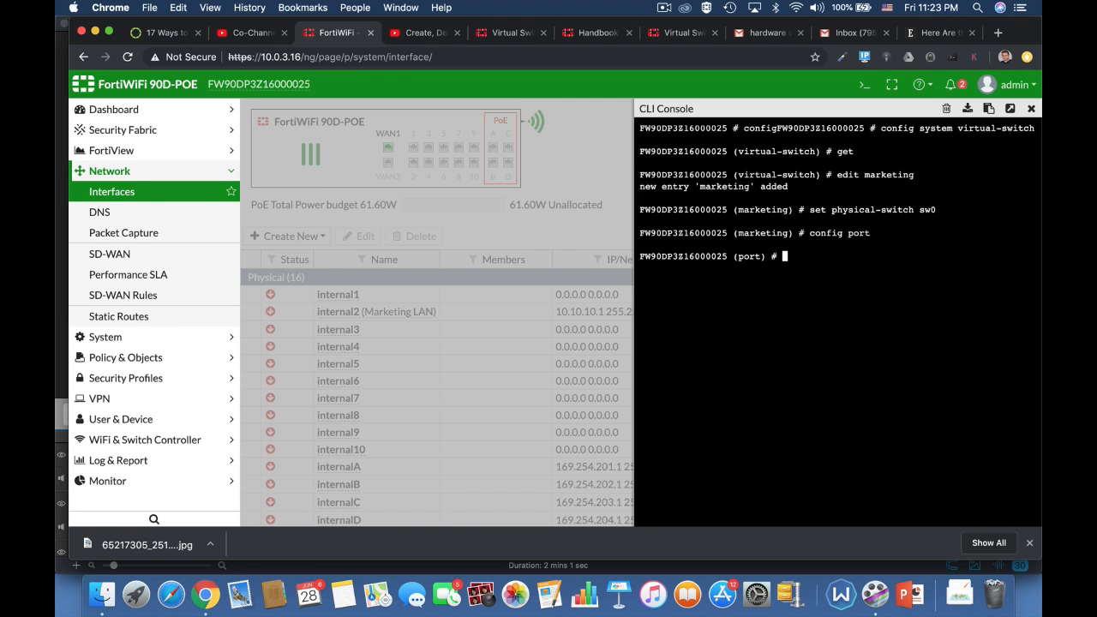
type("edit internal4")
key("Return")
type("next")
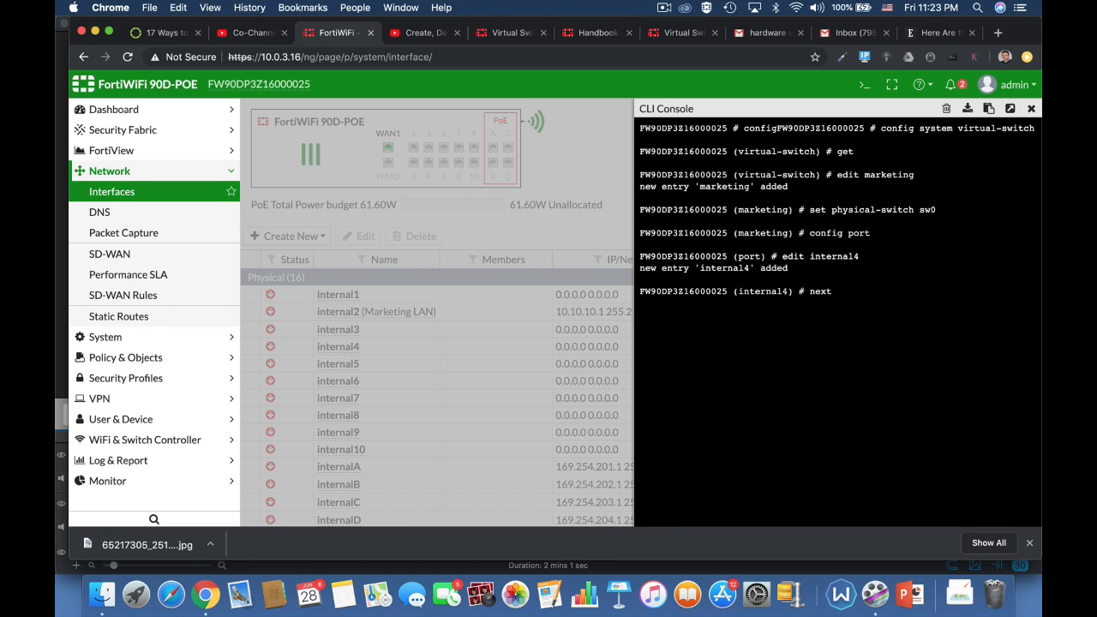
key("Return")
type("edit ")
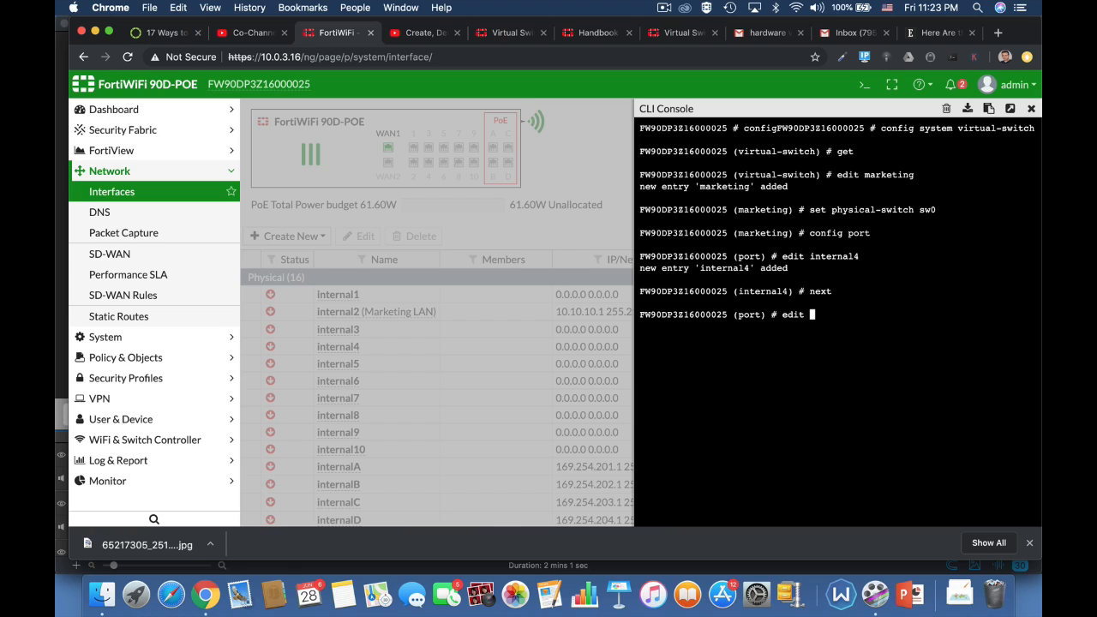
type("internal5")
key("Return")
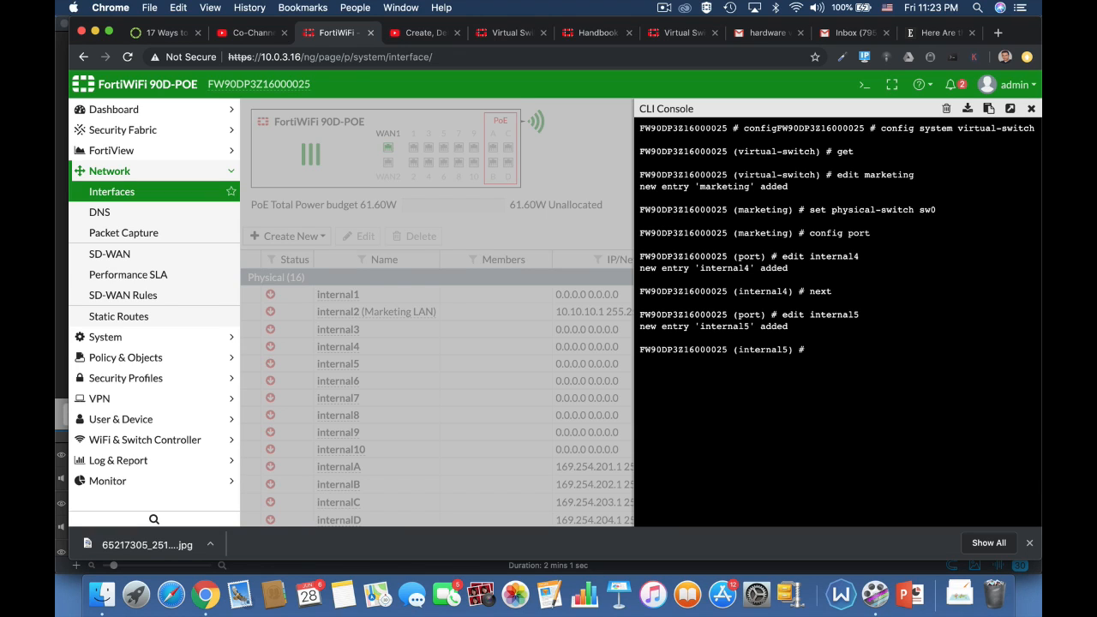
type("edit")
key("BackSpace")
key("BackSpace")
key("BackSpace")
key("BackSpace")
key("BackSpace")
type("next")
key("Return")
type("edit")
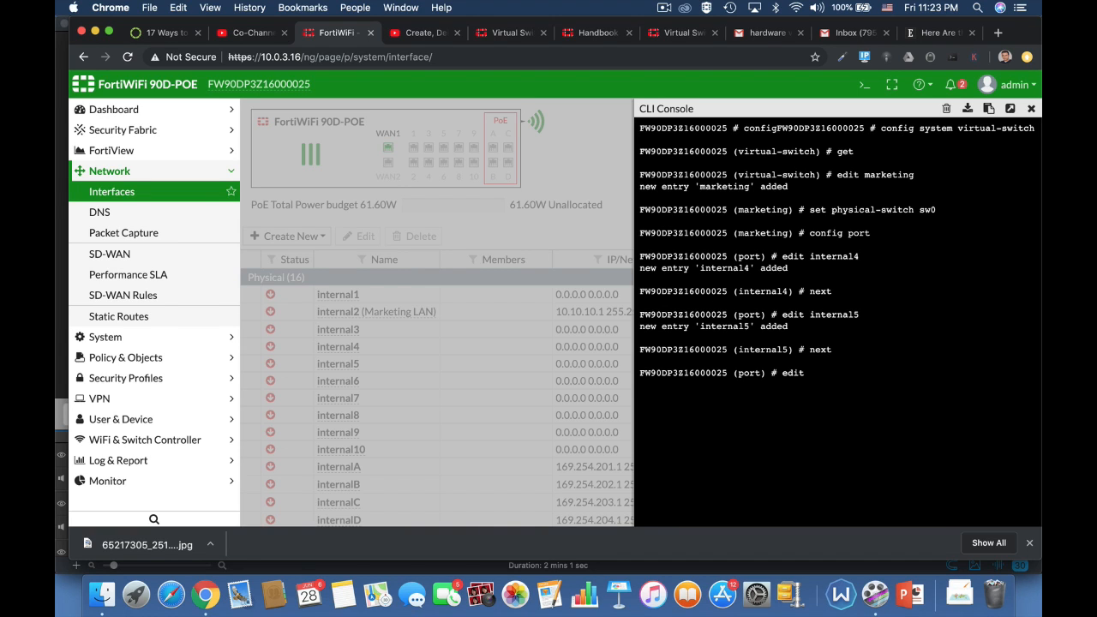
type(" internal6")
key("Return")
type("next")
key("Return")
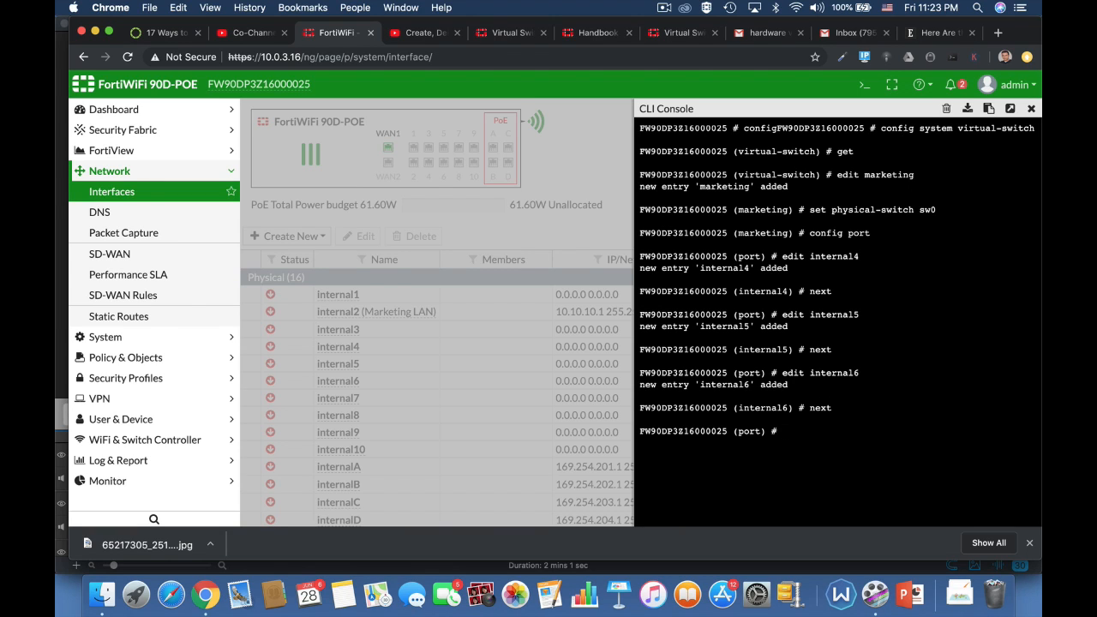
Commit the marketing virtual switch by ending both configuration levels
type("end")
key("Return")
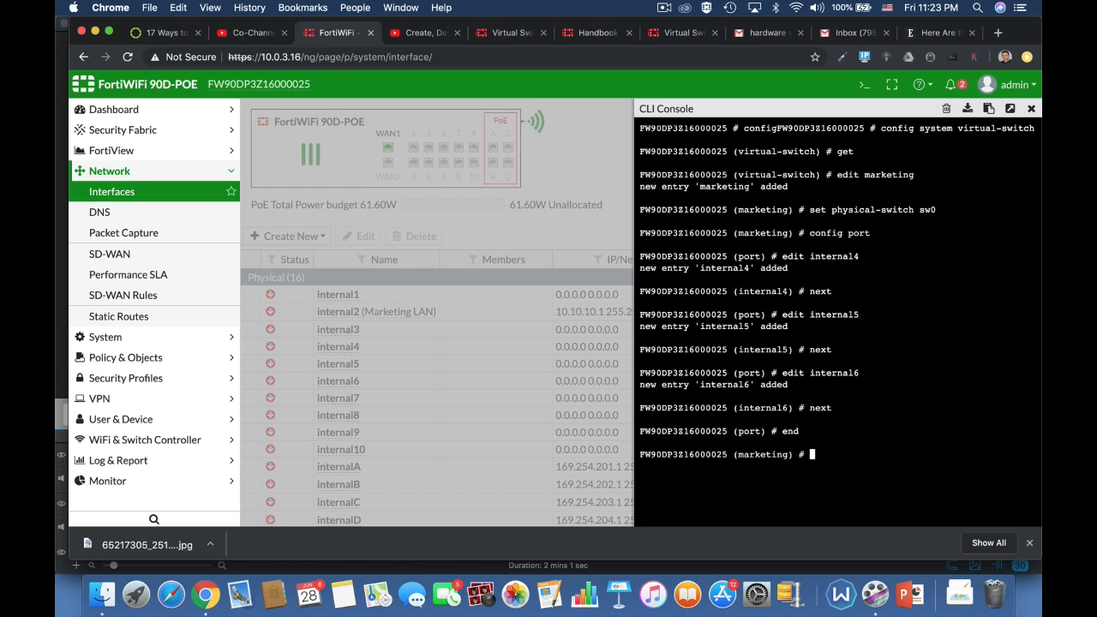
type("end")
key("Return")
type("config")
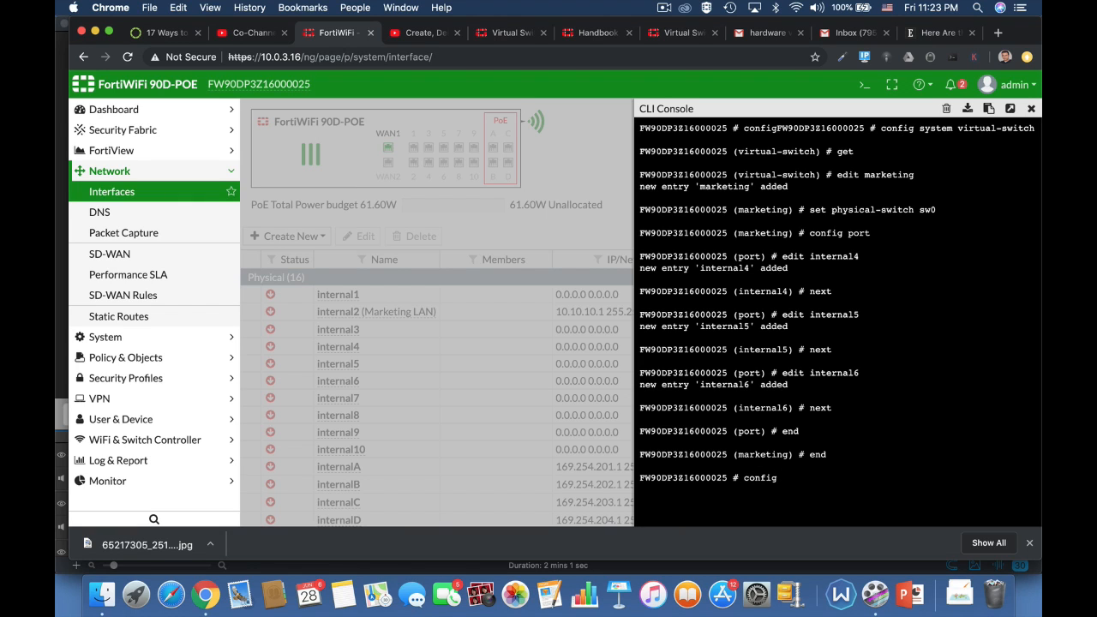
type(" sy")
Re-enter config system virtual-switch and list it to confirm marketing is present
type("s")
type("w")
key("Tab")
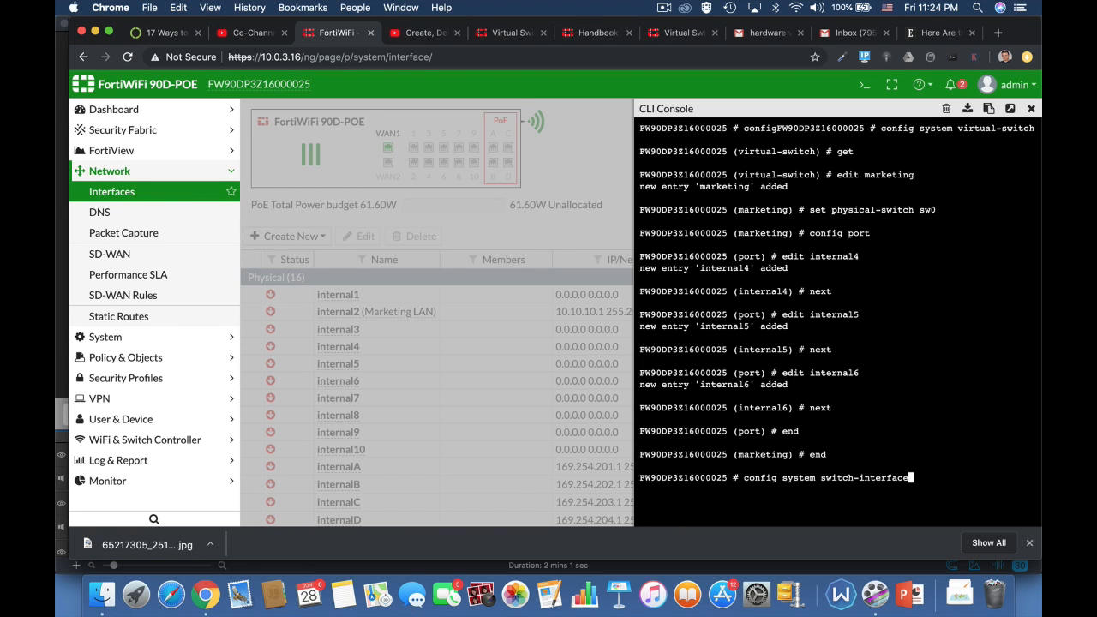
key("BackSpace")
key("BackSpace")
key("BackSpace")
key("BackSpace")
key("BackSpace")
key("BackSpace")
key("BackSpace")
key("BackSpace")
key("BackSpace")
key("BackSpace")
key("BackSpace")
key("BackSpace")
type("virtual-switch")
key("Return")
type("get")
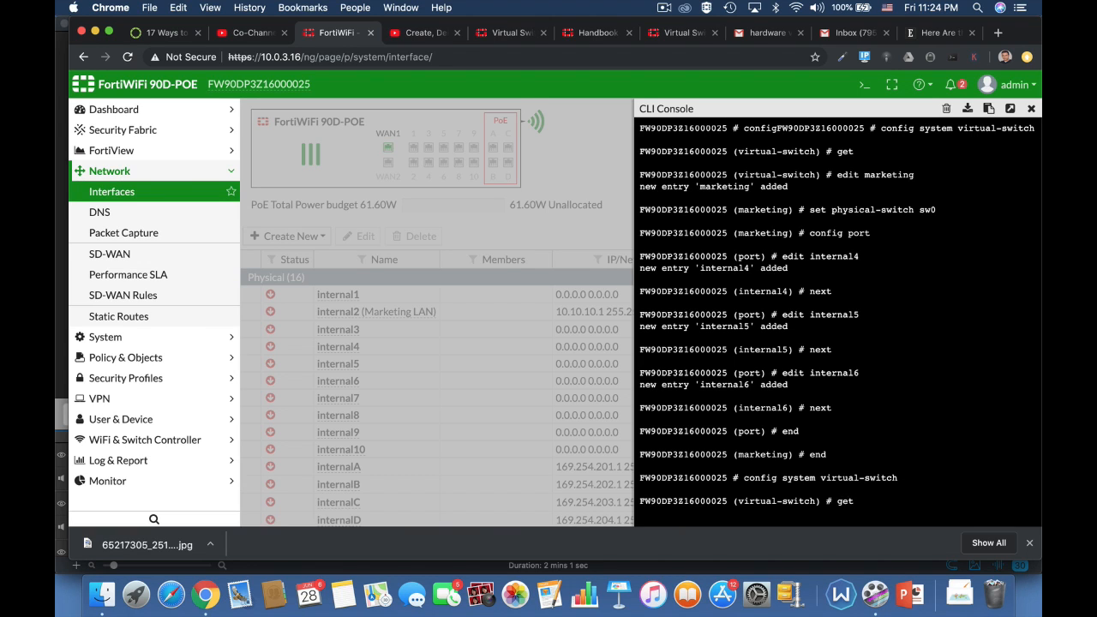
key("Return")
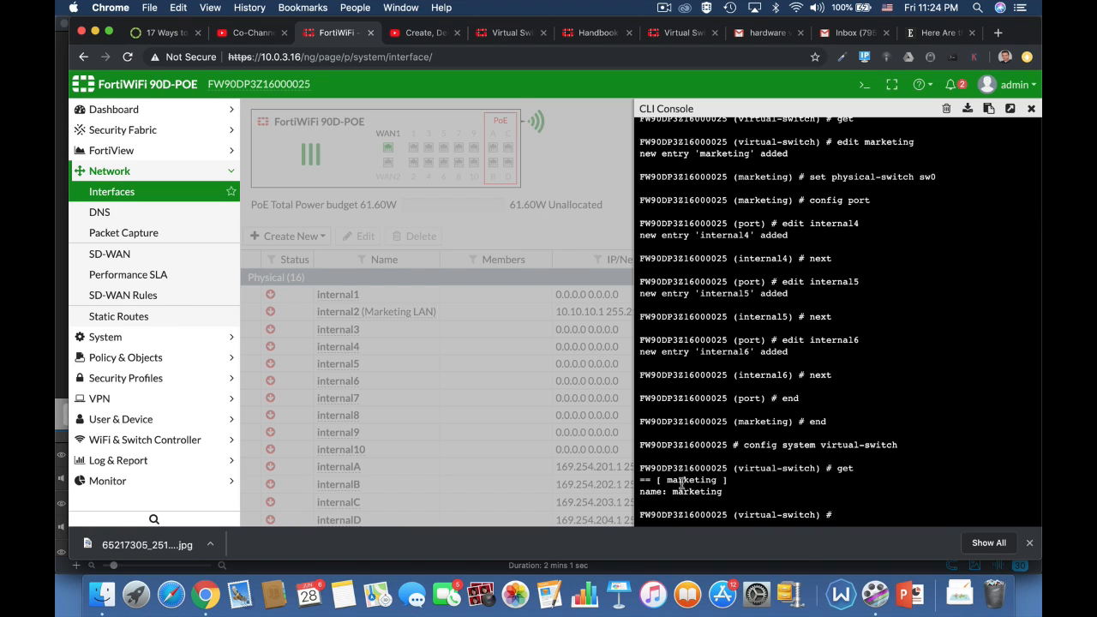
Exit the configuration levels and close the CLI console
type("end")
key("Return")
type("end")
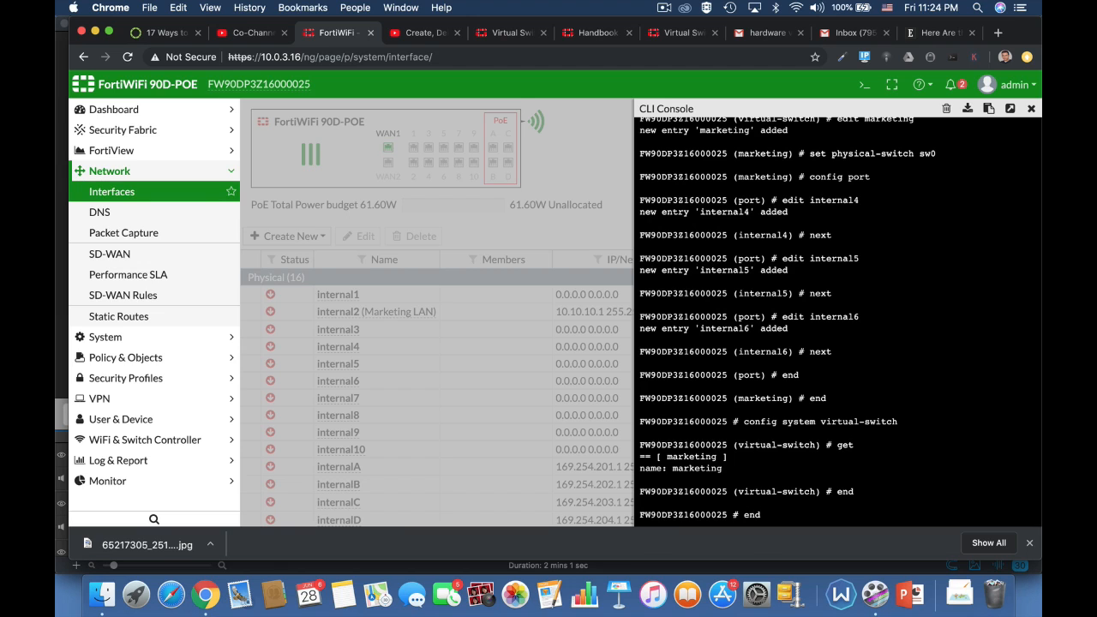
key("Return")
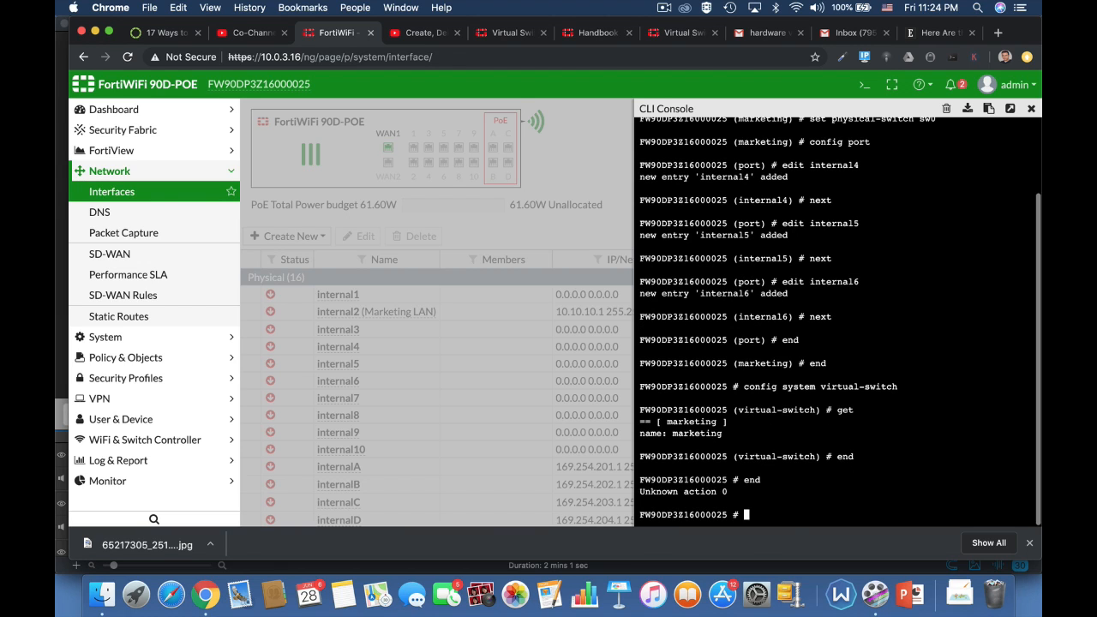
left_click(1031, 108)
Reload the Interfaces page and open the marketing hardware switch for editing
left_click(379, 57)
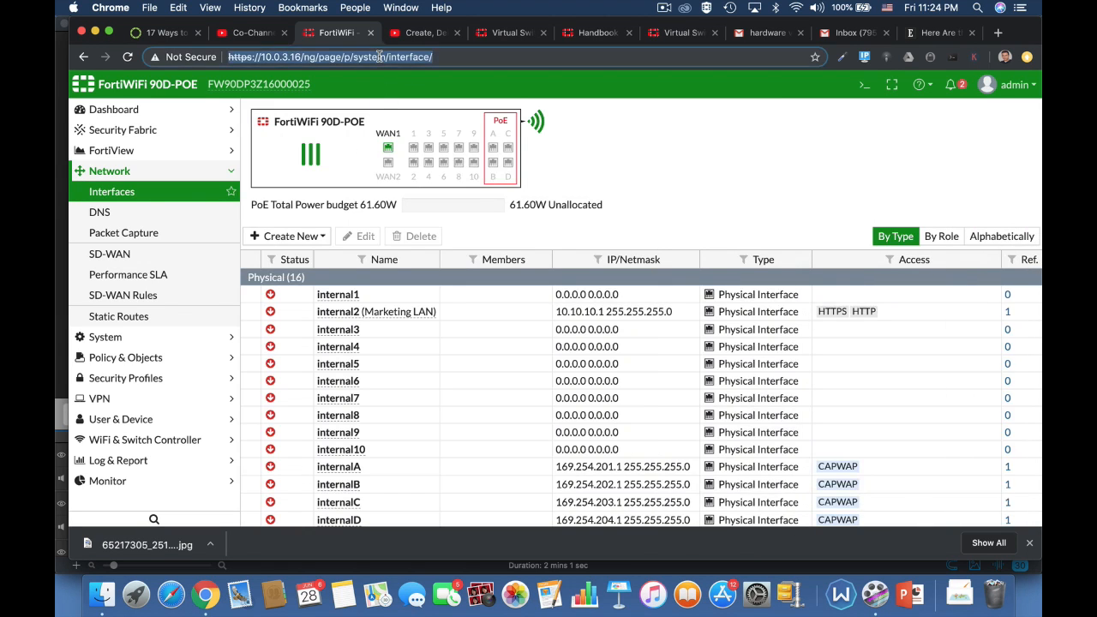
key("Return")
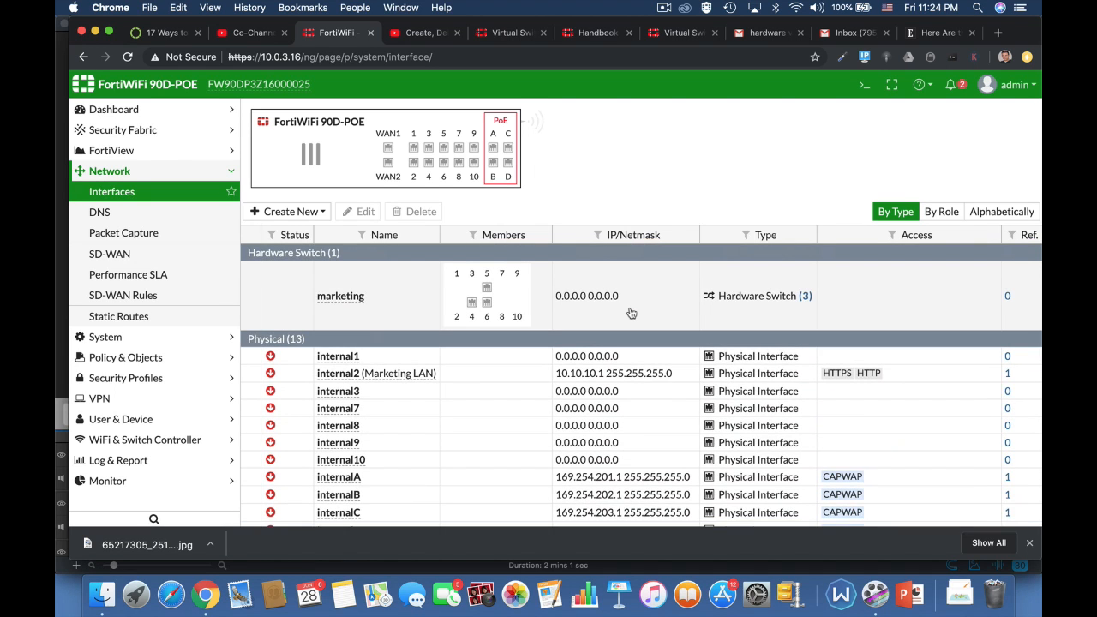
left_click(350, 311)
left_click(363, 234)
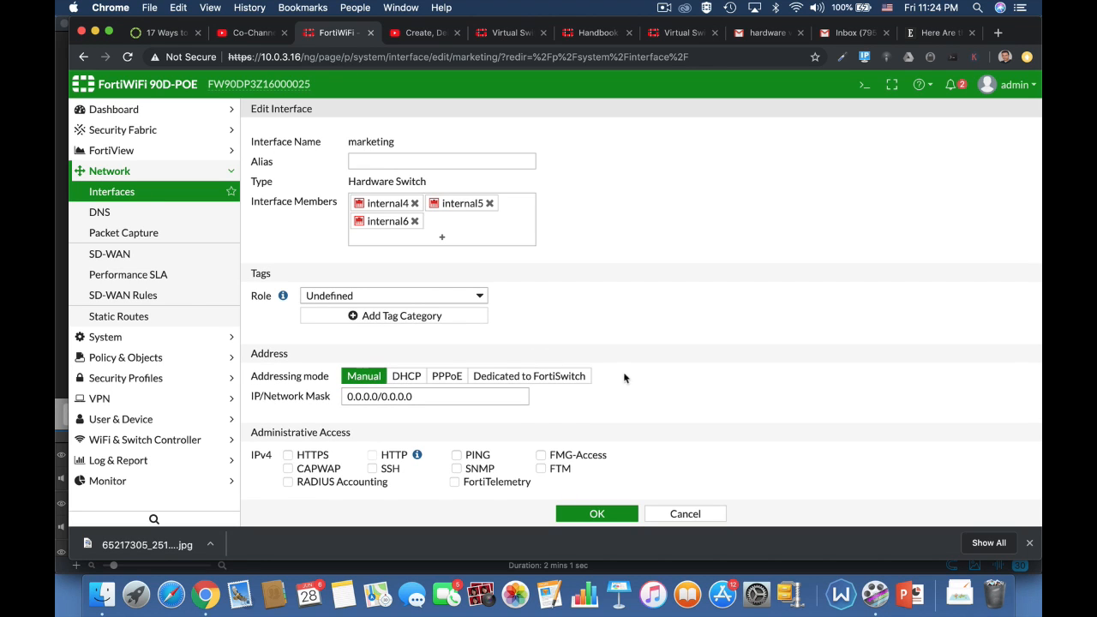
Give the marketing interface the alias lan2 and the LAN role
left_click(429, 166)
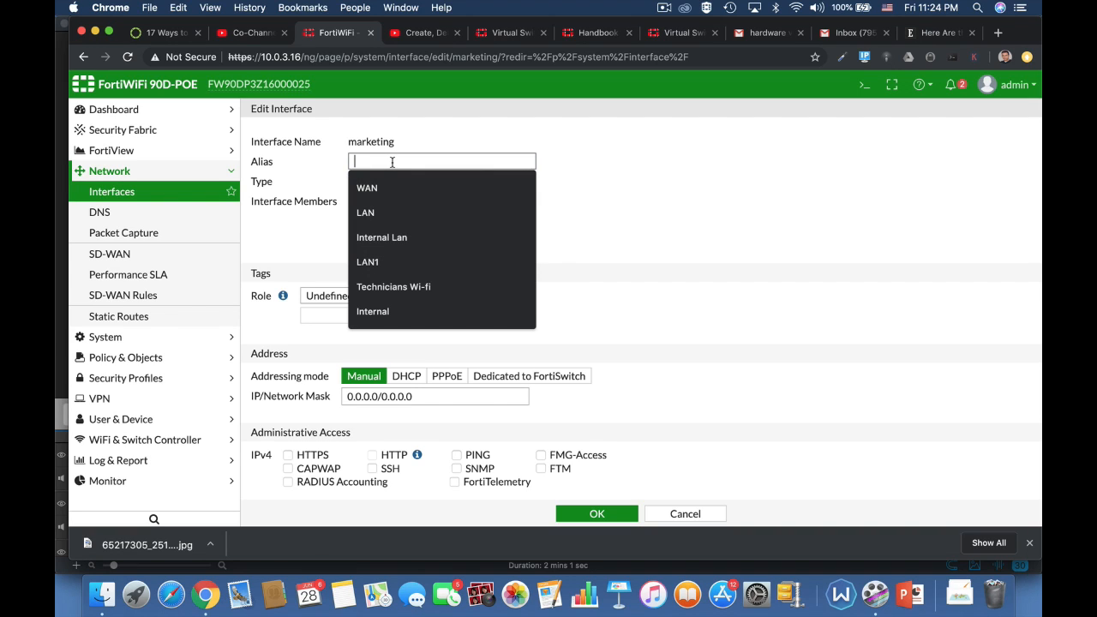
type("lan")
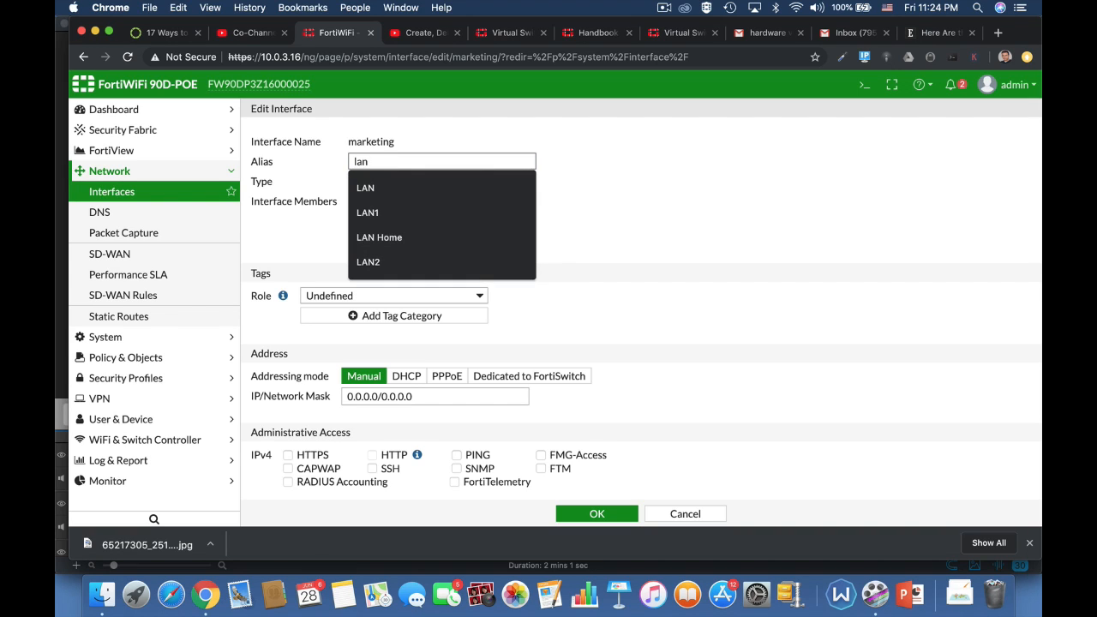
type("2")
left_click(647, 190)
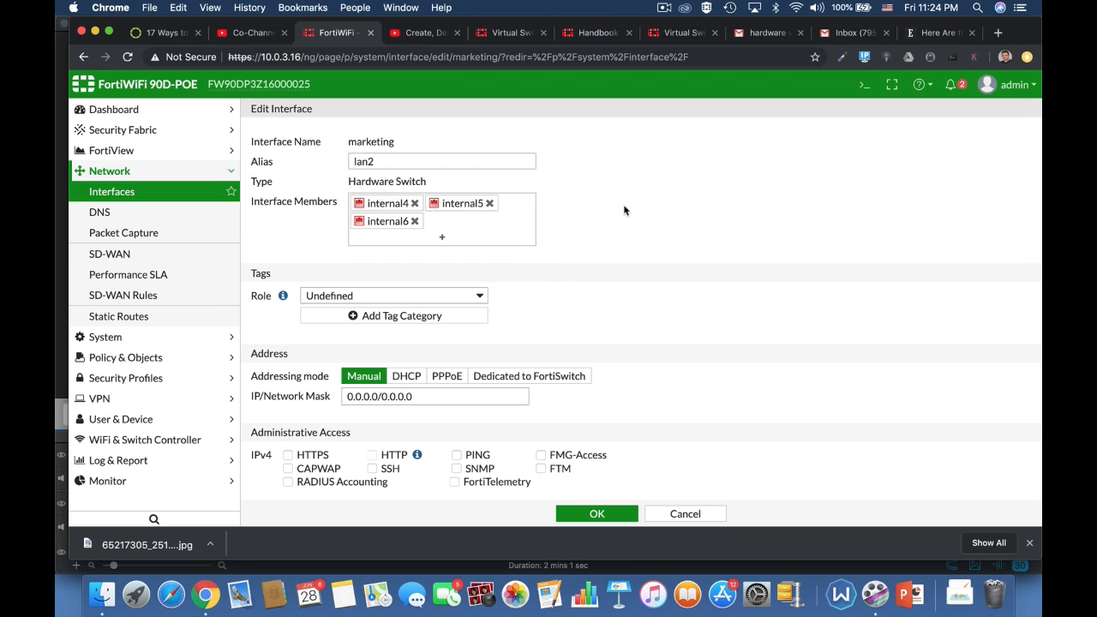
left_click(455, 300)
left_click(453, 257)
Set marketing's IP/Network Mask to 10.0.4.17/24, replacing 10.0.3.17/24
scroll(610, 351, "down", 3)
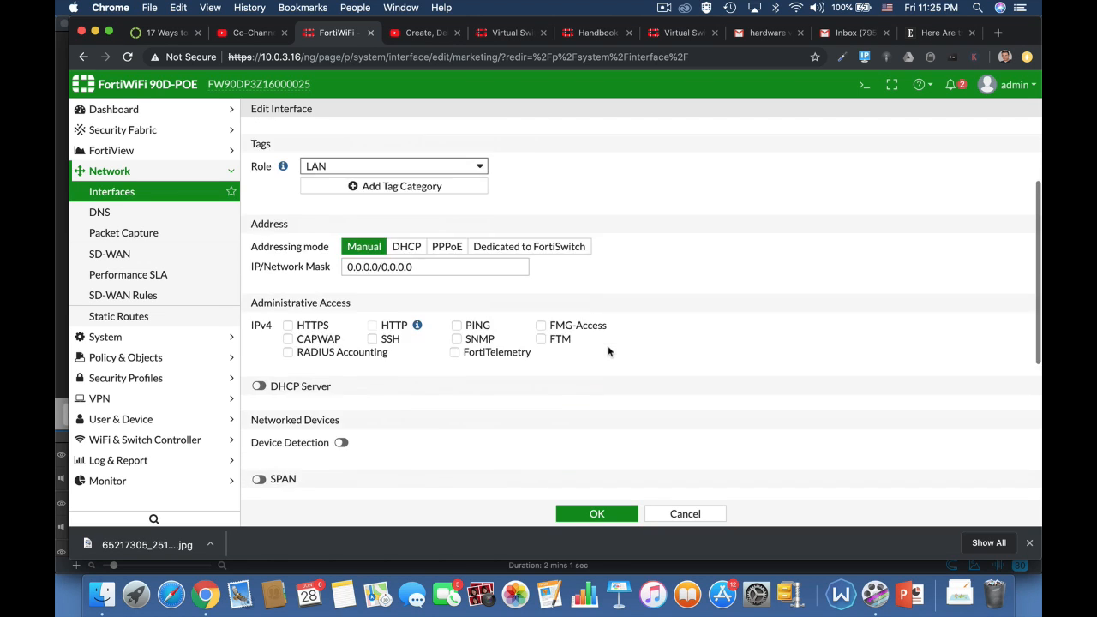
left_click(420, 265)
left_click_drag(429, 267, 325, 271)
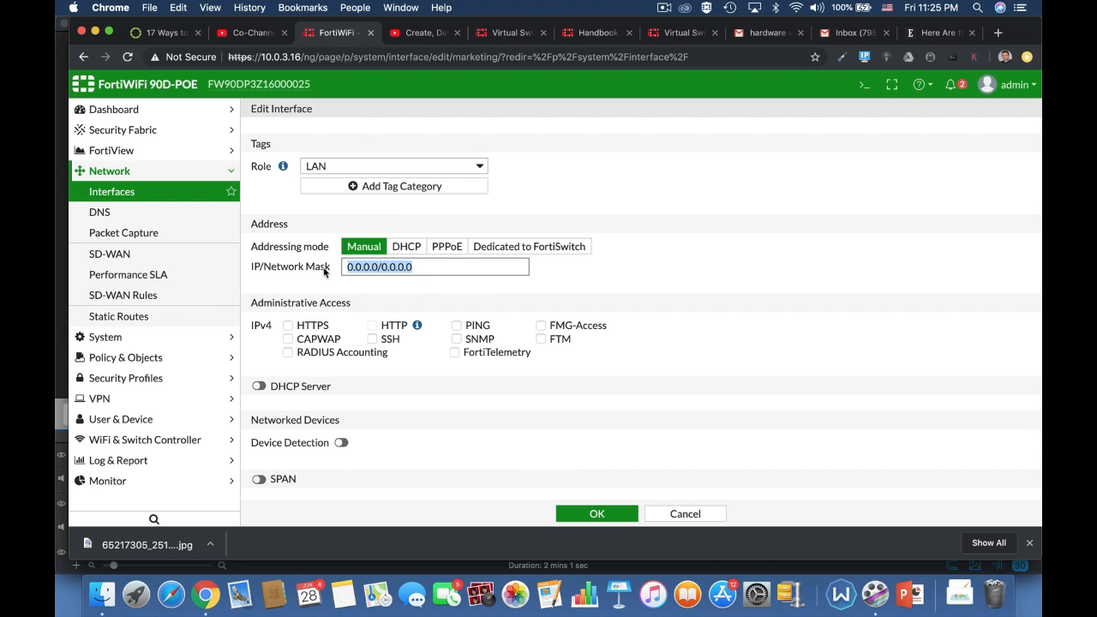
type("10.0.3.1")
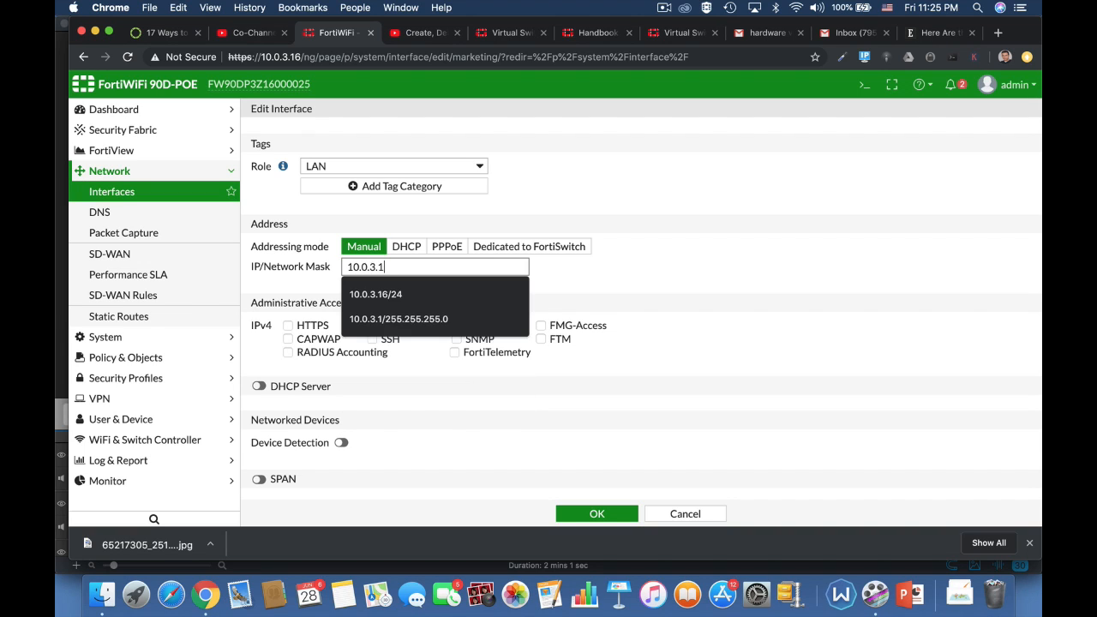
type("7/24")
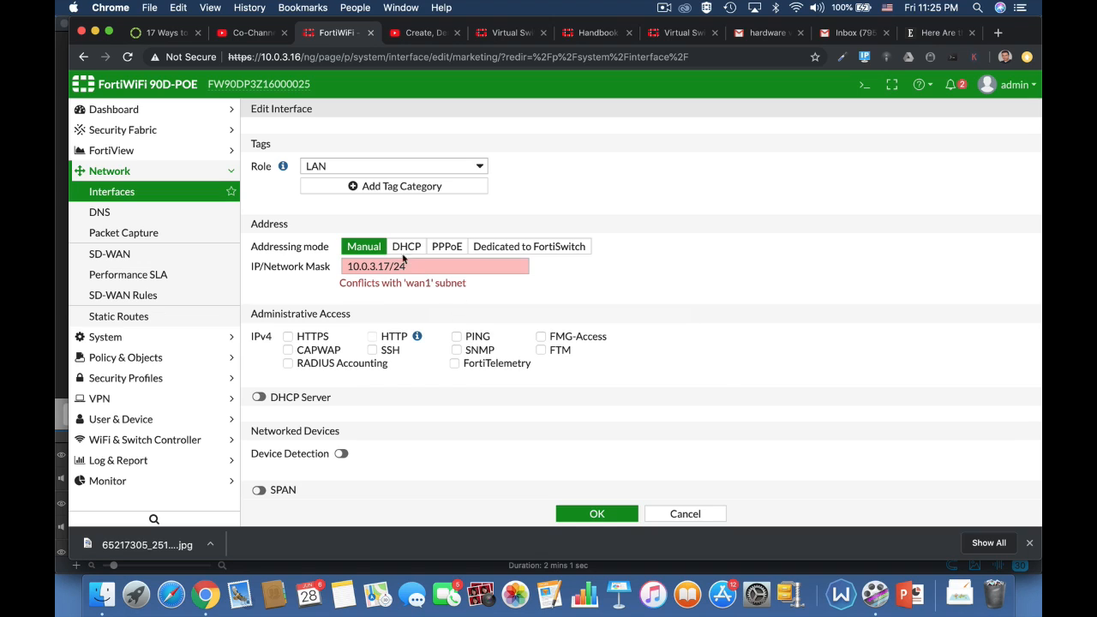
left_click_drag(408, 267, 276, 271)
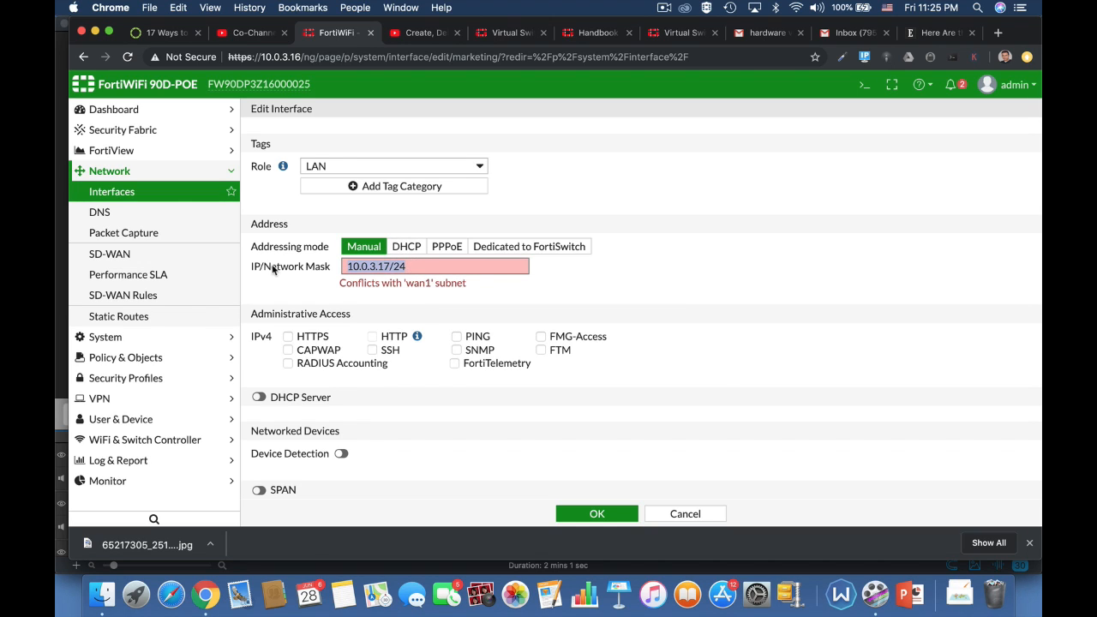
type("10.0.4.17/24")
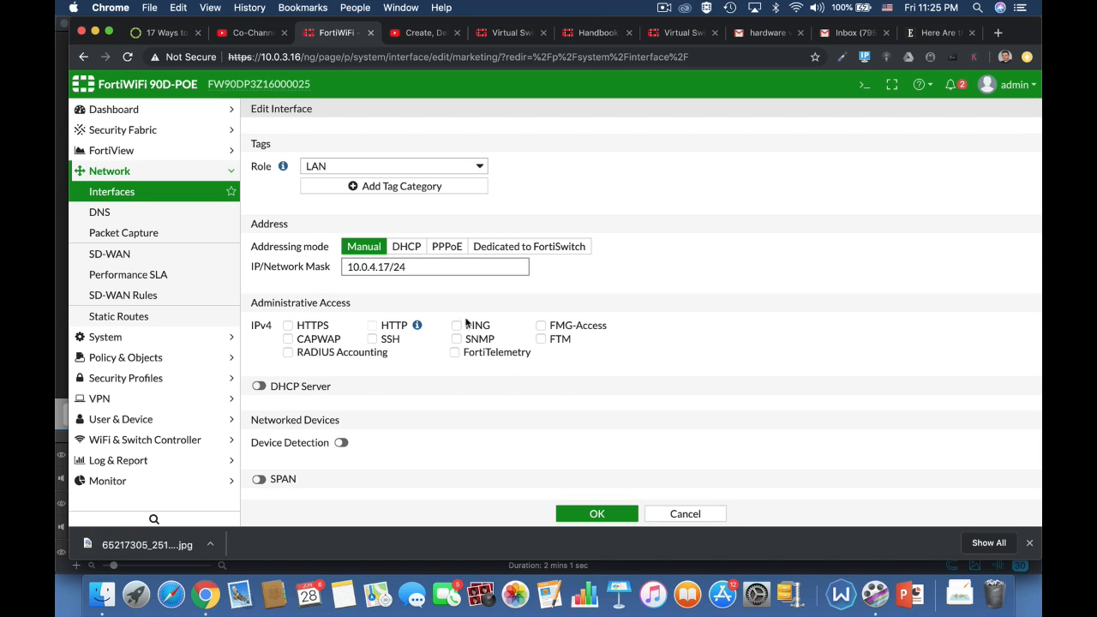
Enable HTTPS and PING administrative access on the marketing interface
left_click(607, 313)
left_click(298, 328)
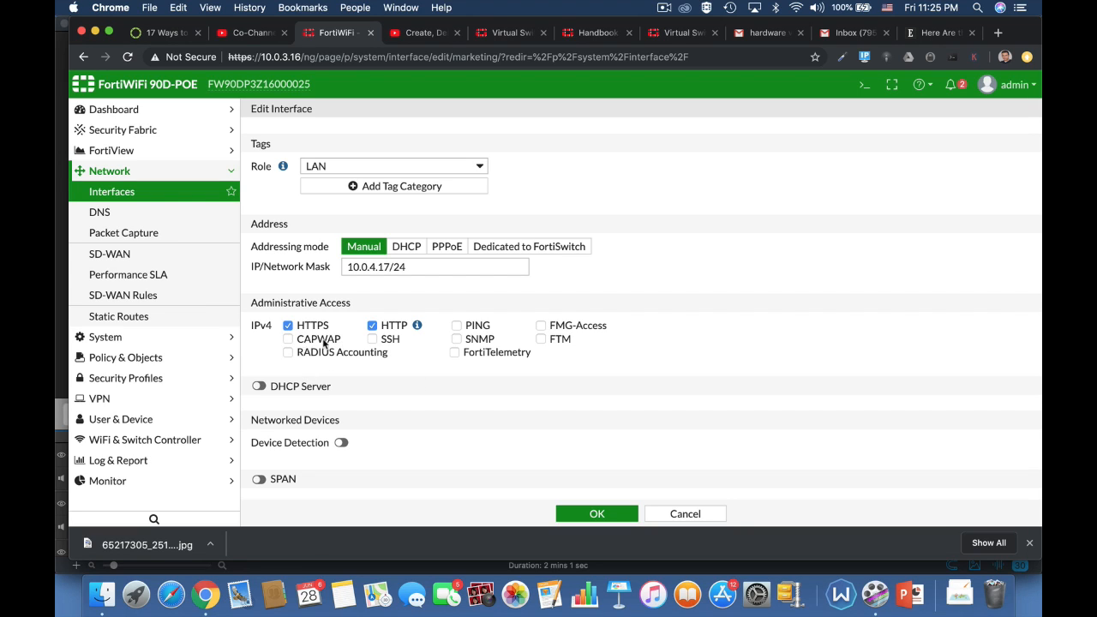
left_click(457, 326)
Turn on the DHCP server and device detection, then save the interface
left_click(259, 387)
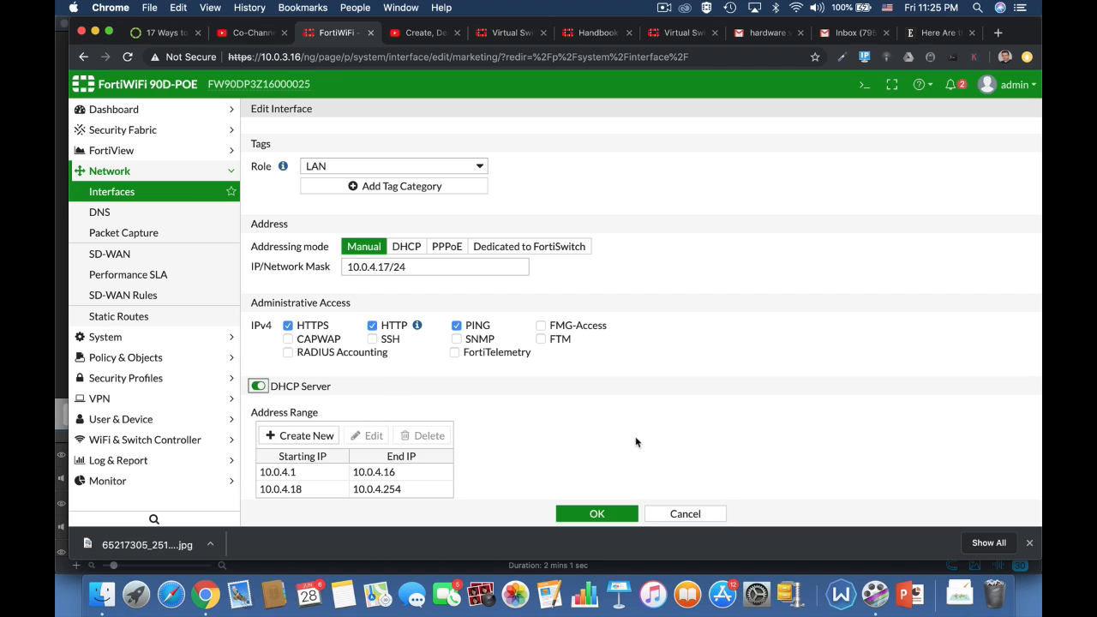
scroll(636, 442, "down", 4)
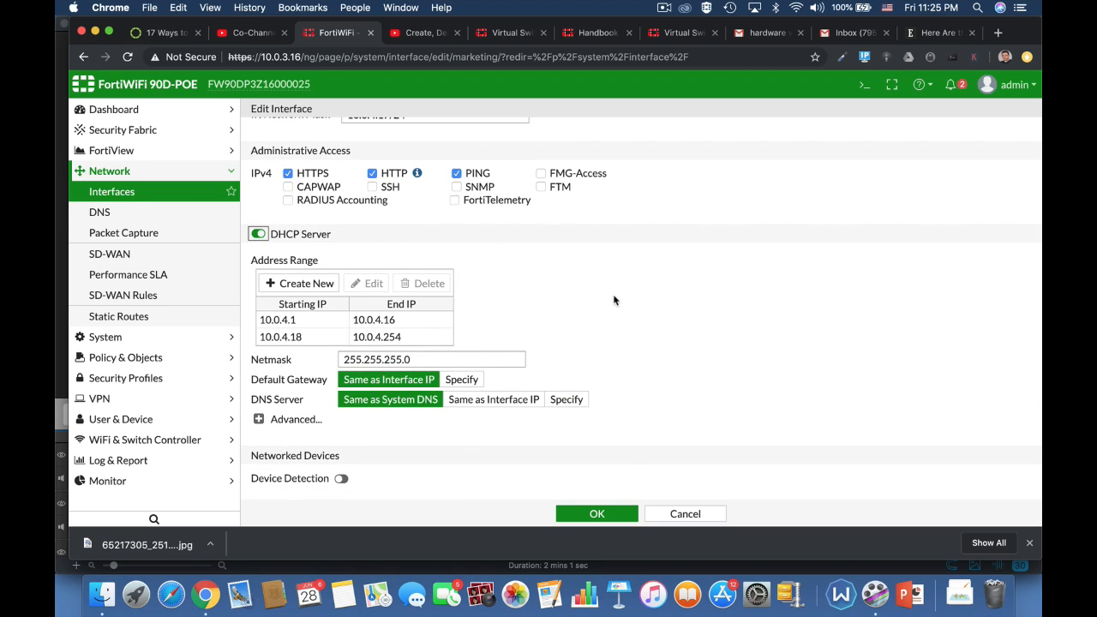
scroll(672, 257, "up", 3)
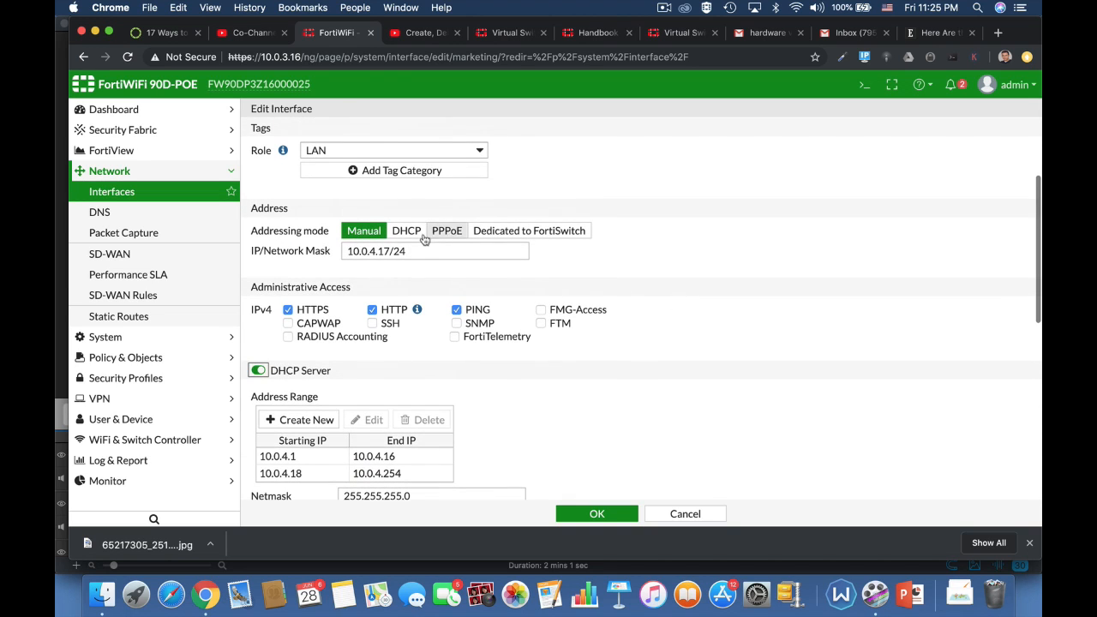
scroll(710, 383, "down", 4)
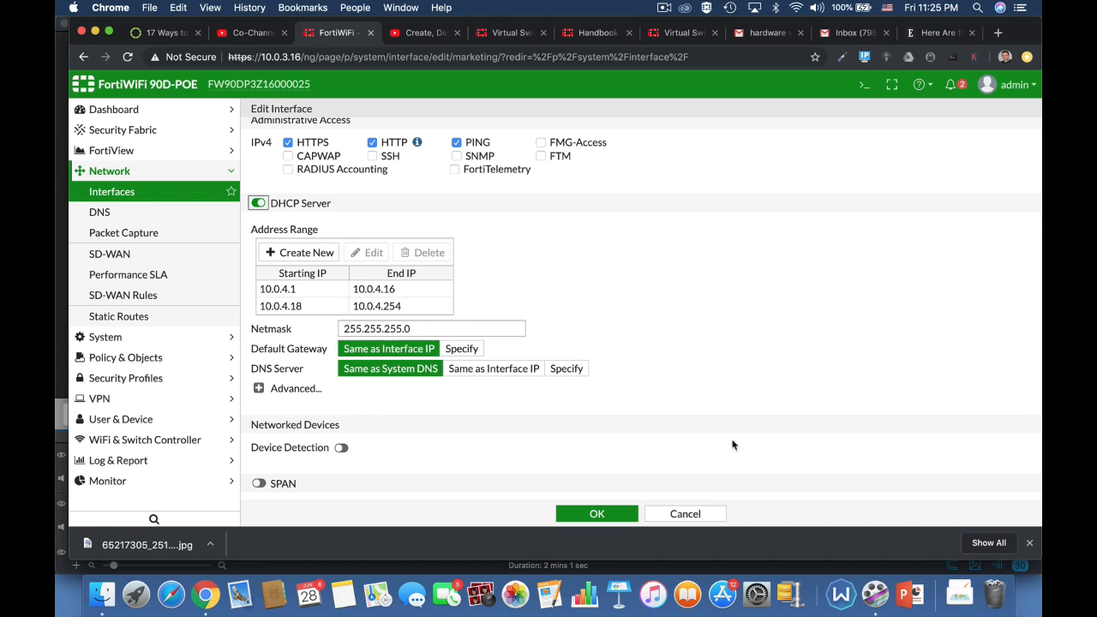
left_click(343, 448)
scroll(631, 471, "down", 3)
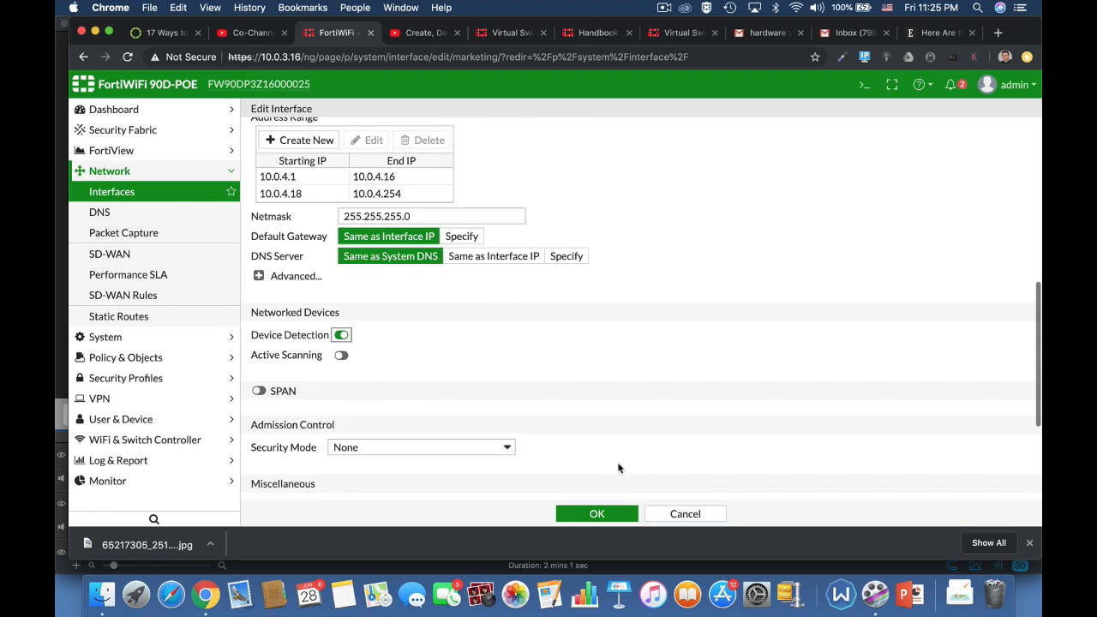
left_click(592, 516)
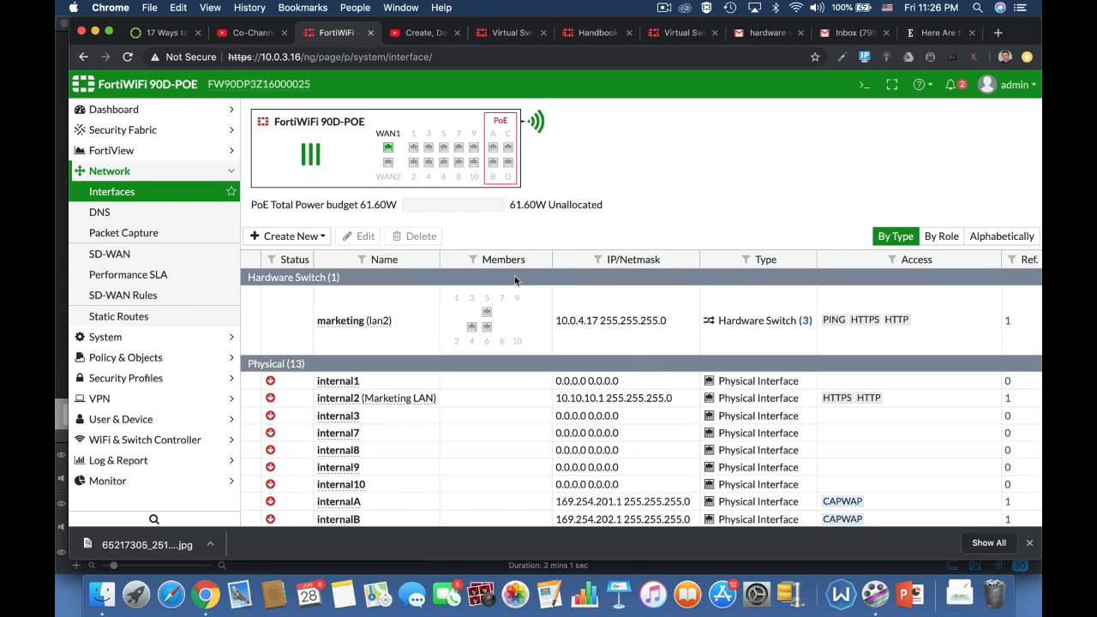
View the User Definition page listing the single local user, guest
mouse_move(463, 328)
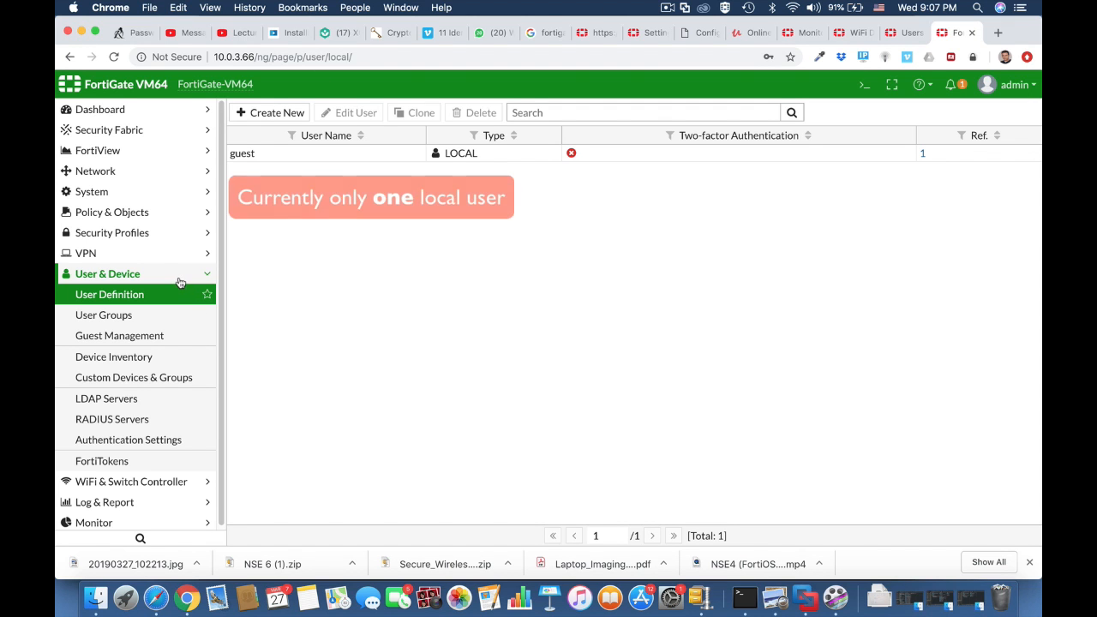
Check User Groups and User Definition, then open the CLI console with 'config user local' entered
left_click(178, 280)
left_click(176, 282)
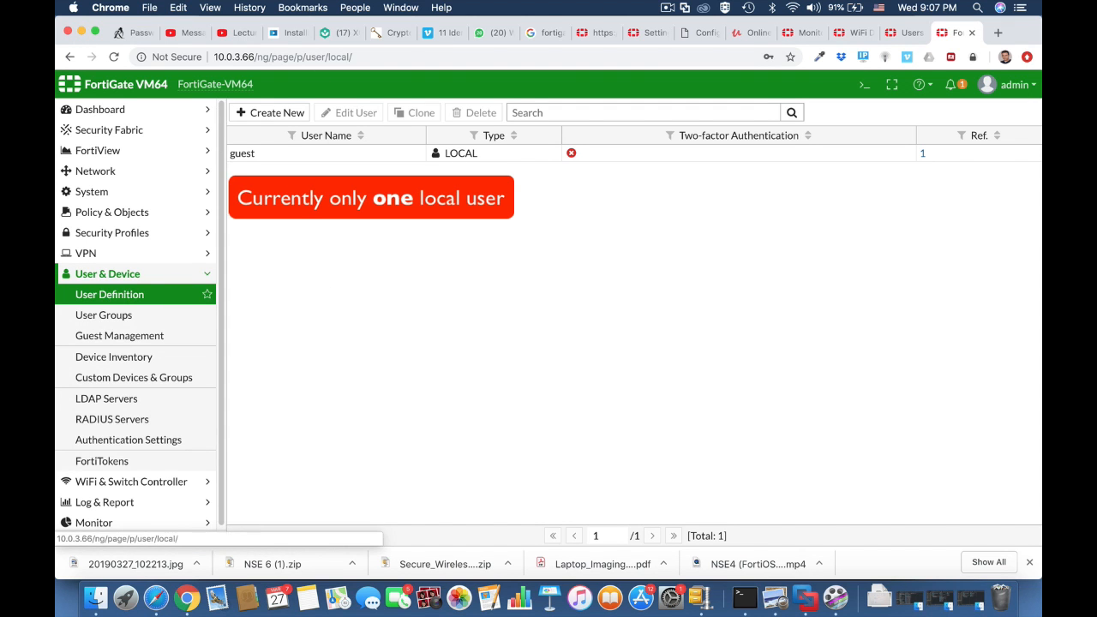
left_click(165, 317)
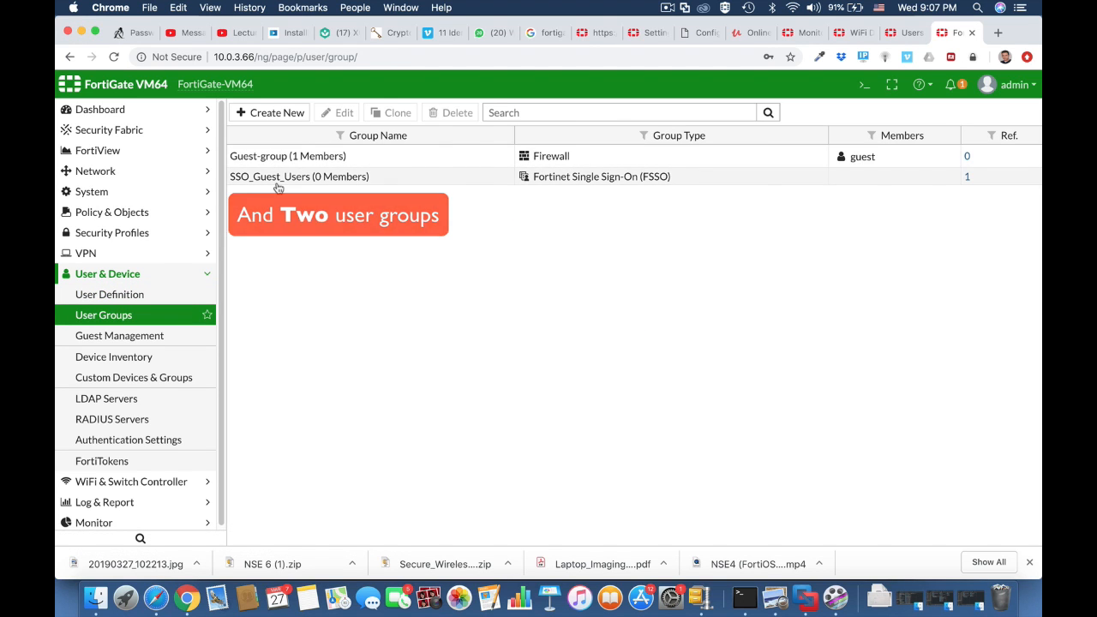
left_click(111, 294)
left_click(861, 88)
type("config user local")
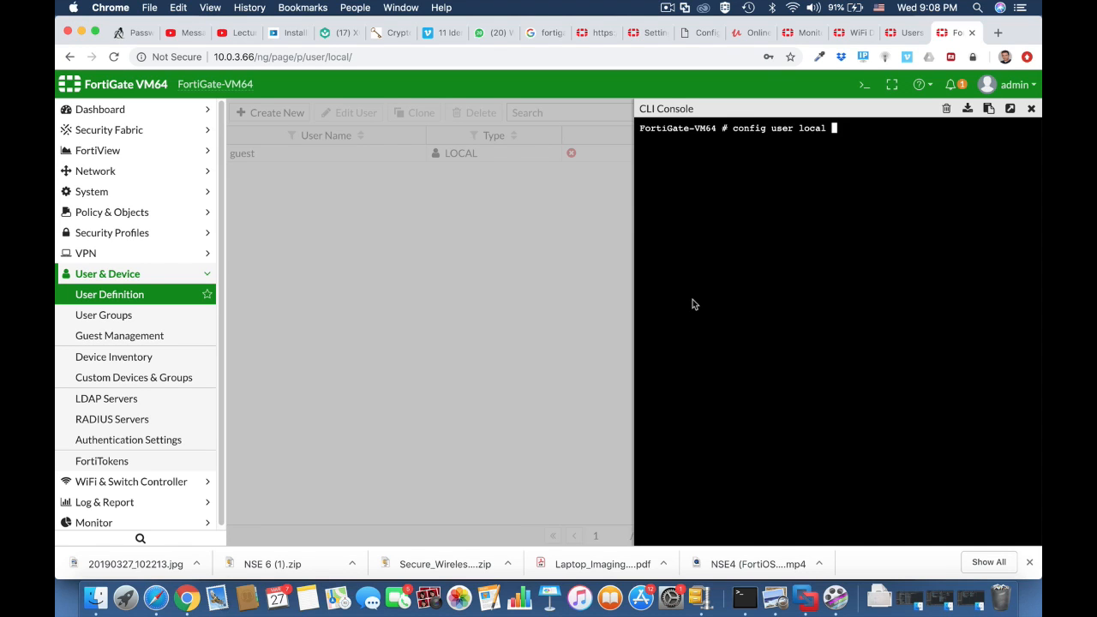
Create local user testuser1 with password-type authentication, set its password, and commit
key("Return")
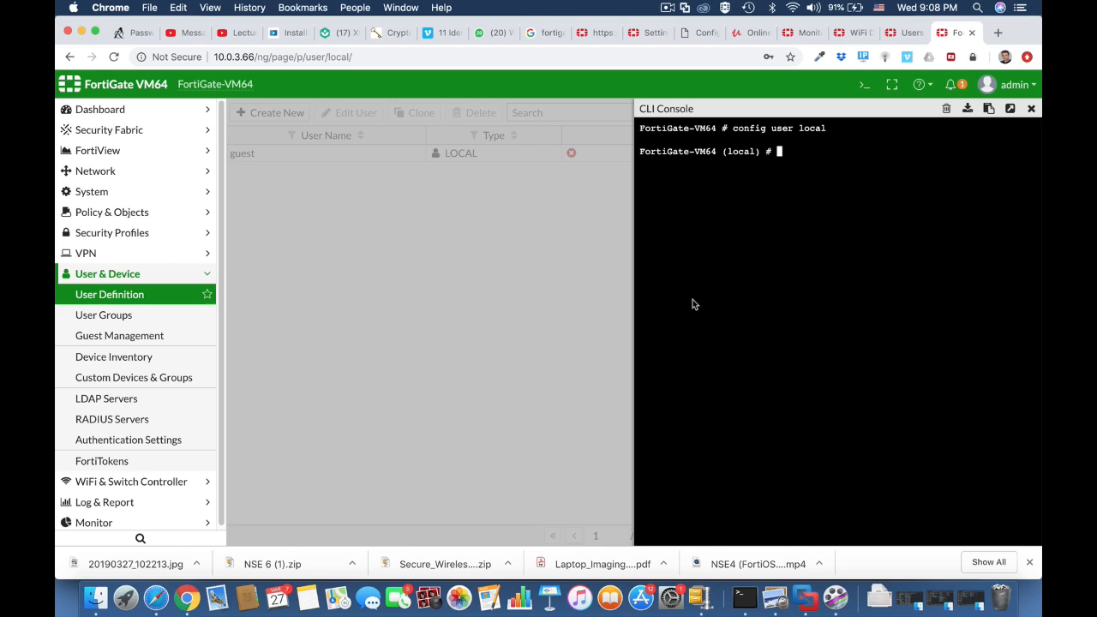
type("edit testuser1")
key("Return")
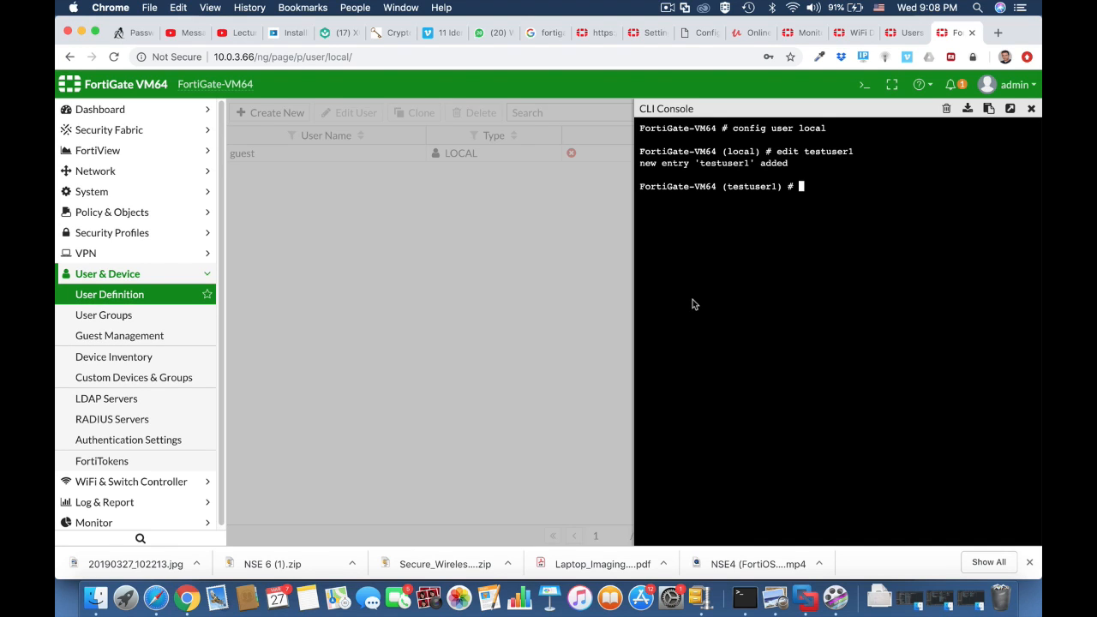
type("set type password")
key("Return")
type("set")
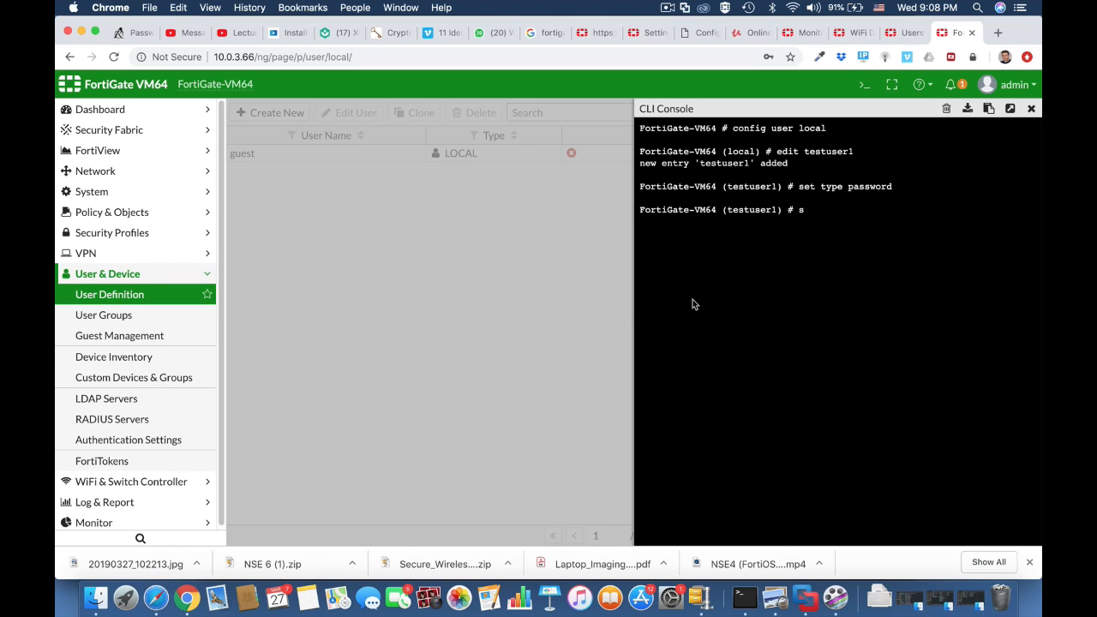
type(" passwd \"")
key("Return")
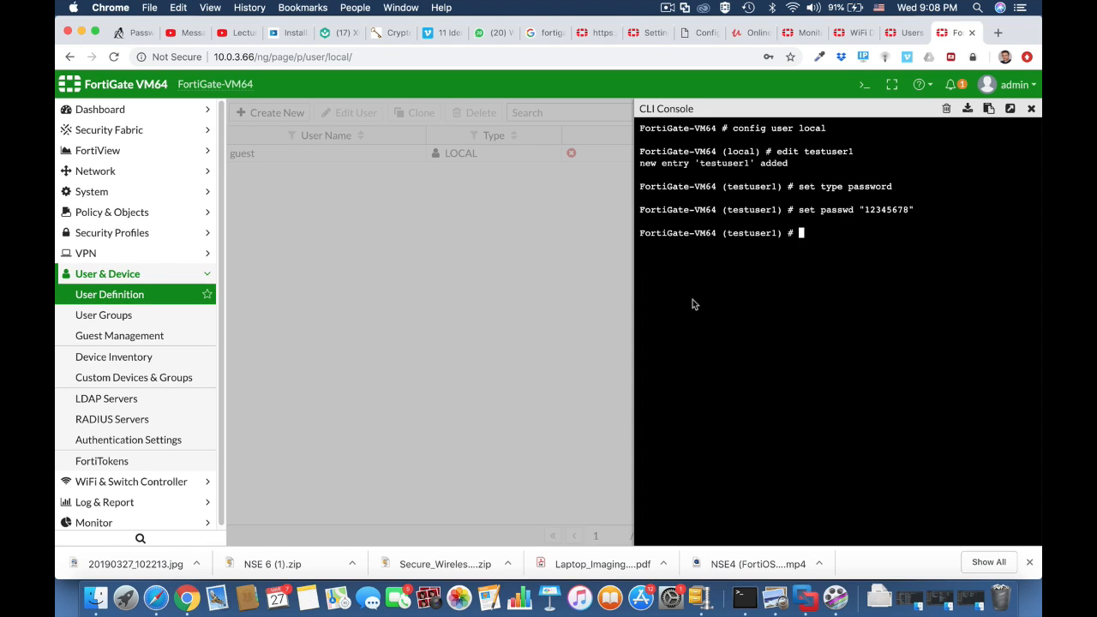
type("end")
key("Return")
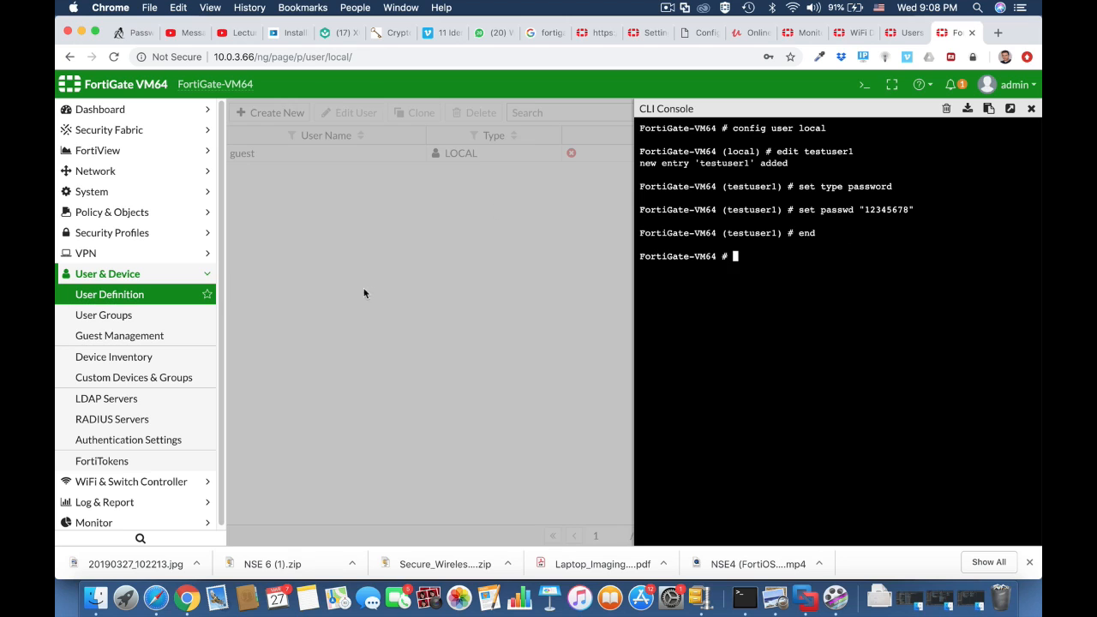
Switch to the User Groups list and reopen the CLI console
left_click(183, 298)
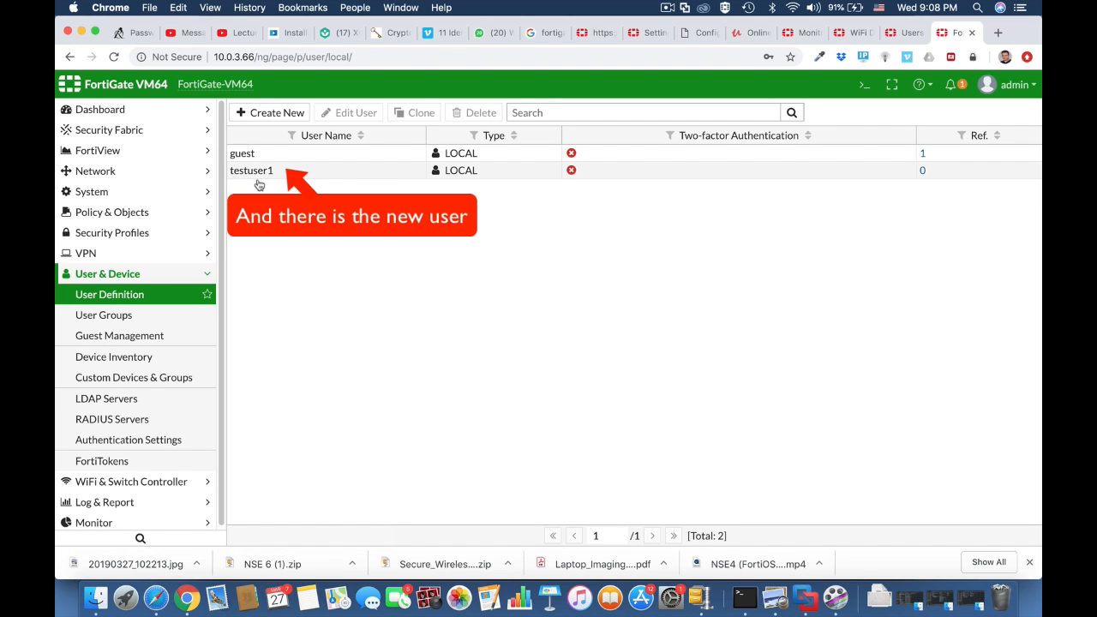
left_click(161, 322)
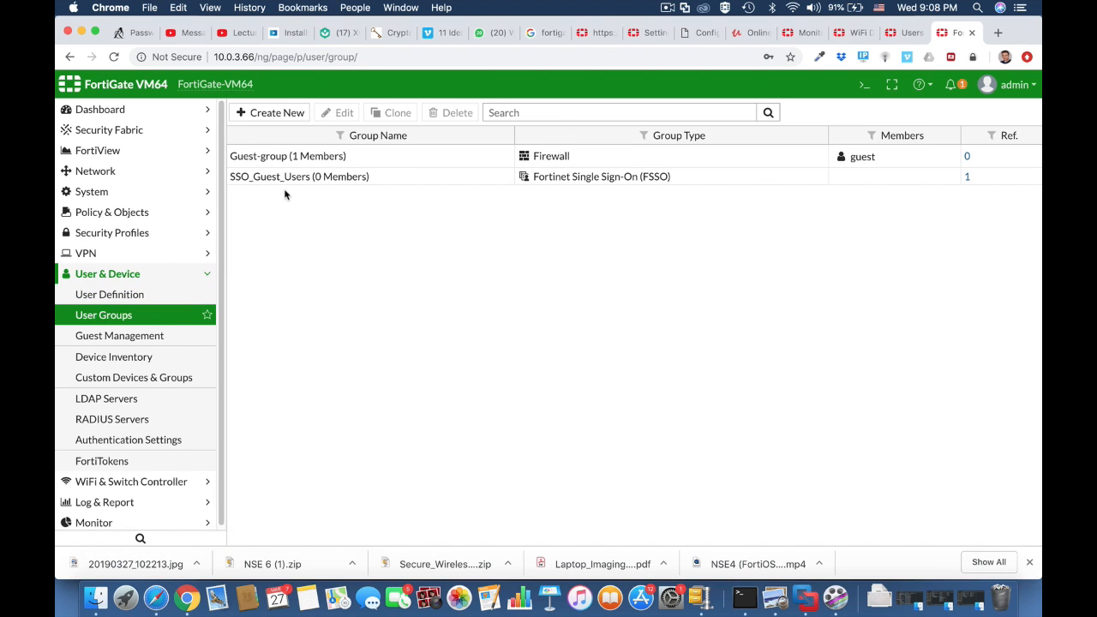
left_click(865, 89)
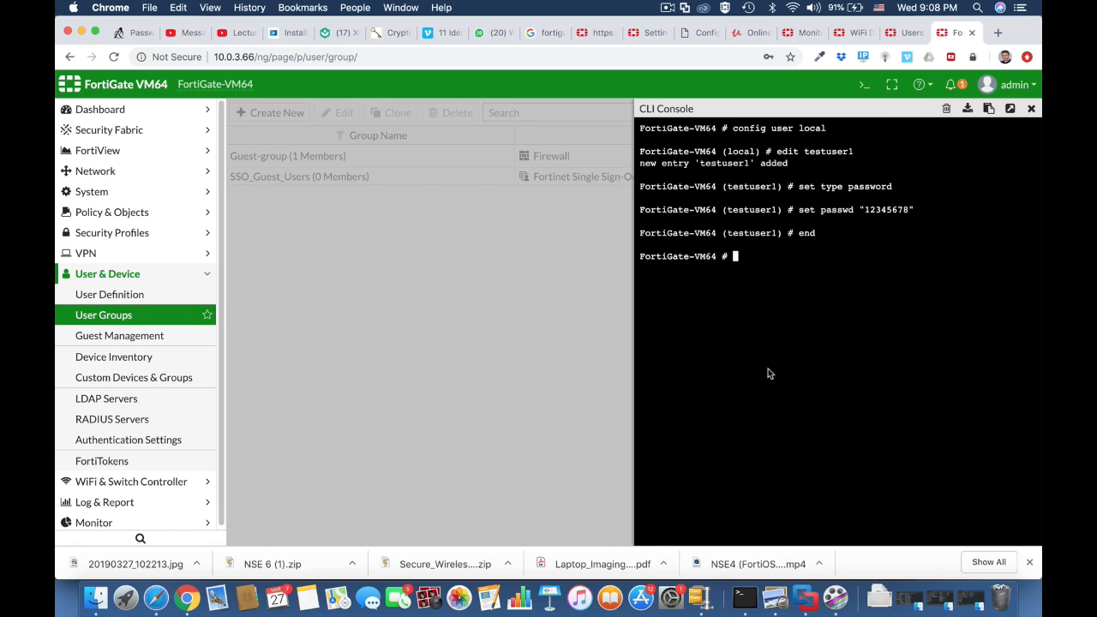
Create user group wifi-users with member testuser1, commit, and close the console
type("config u")
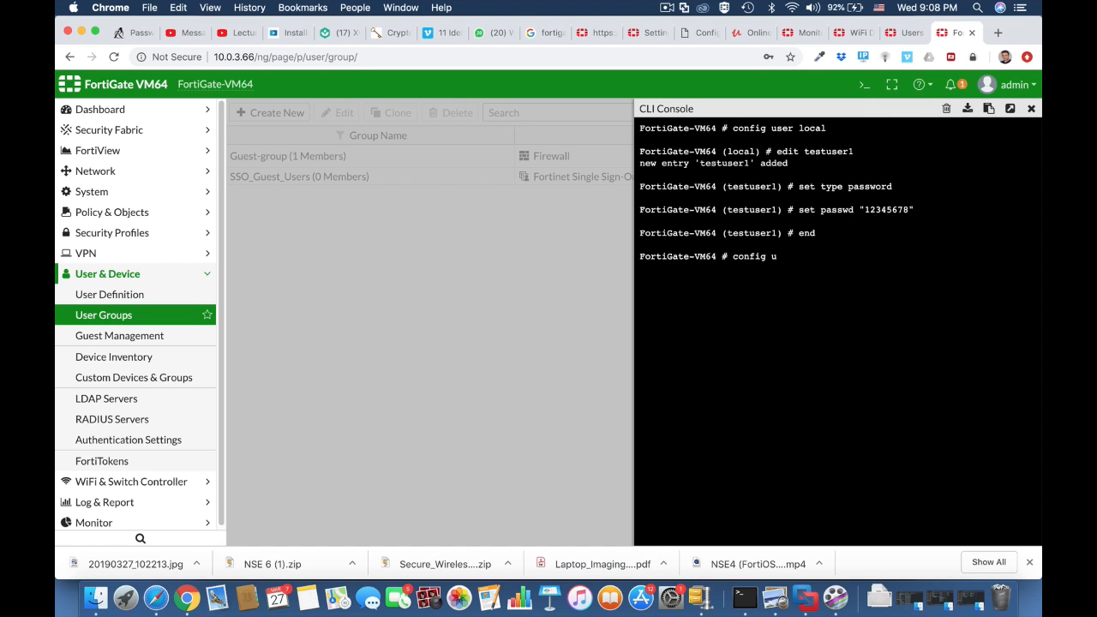
type("ser group")
key("Return")
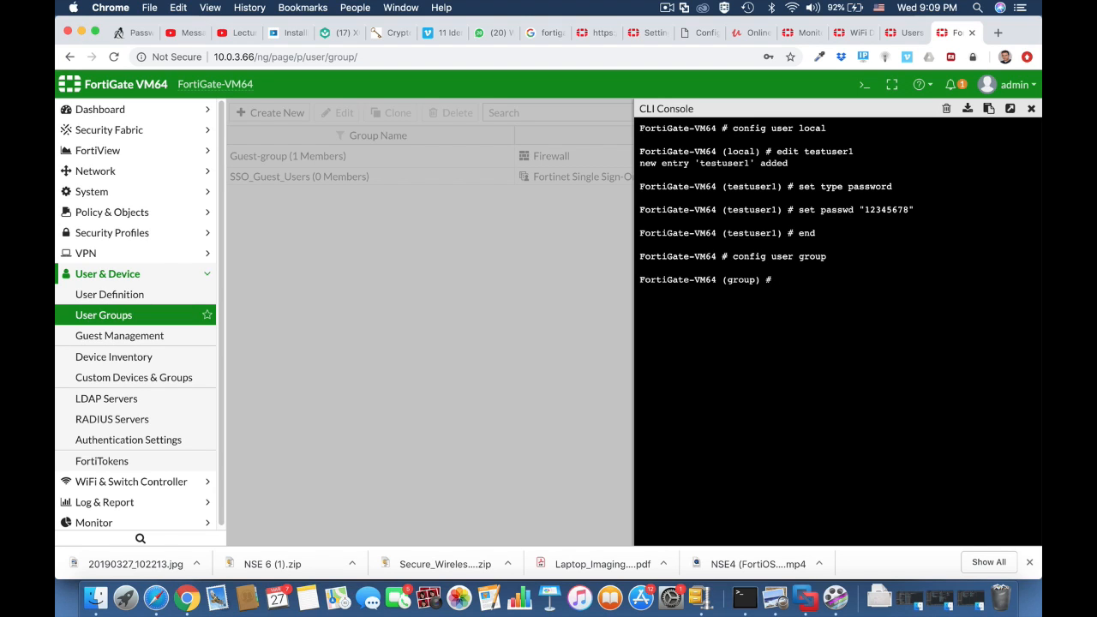
type("edit wifi-users")
key("Return")
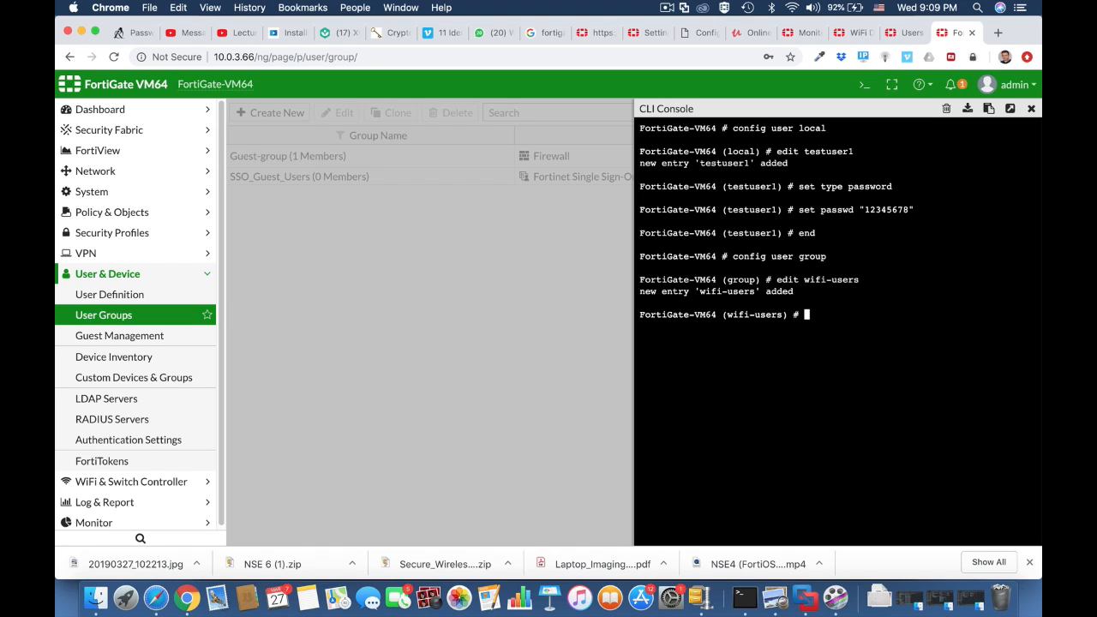
type("set member testuser")
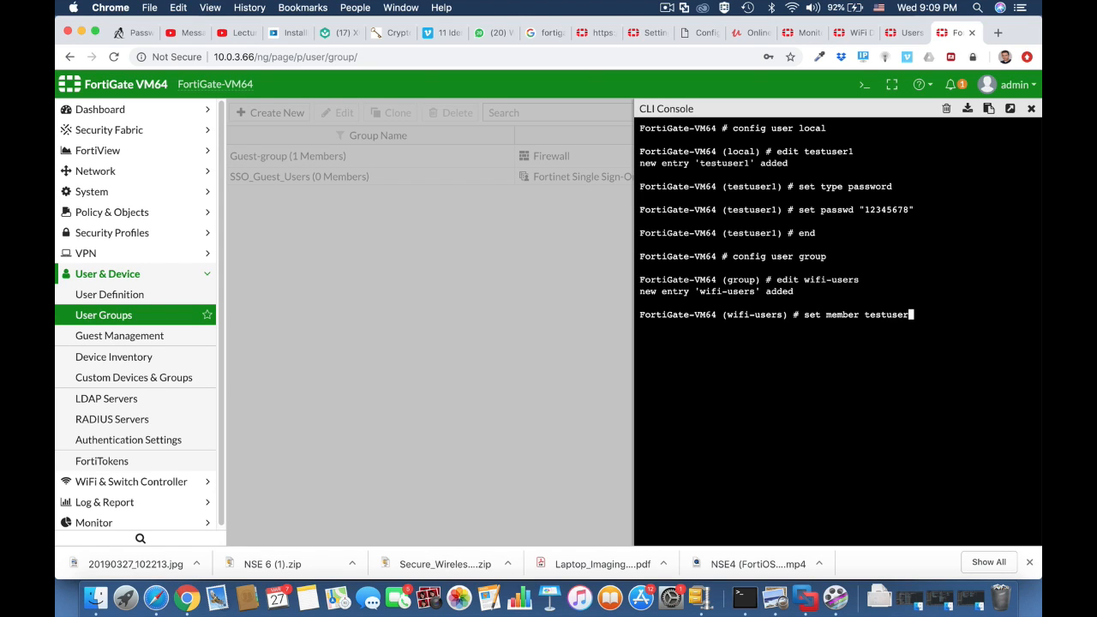
type("1")
key("Return")
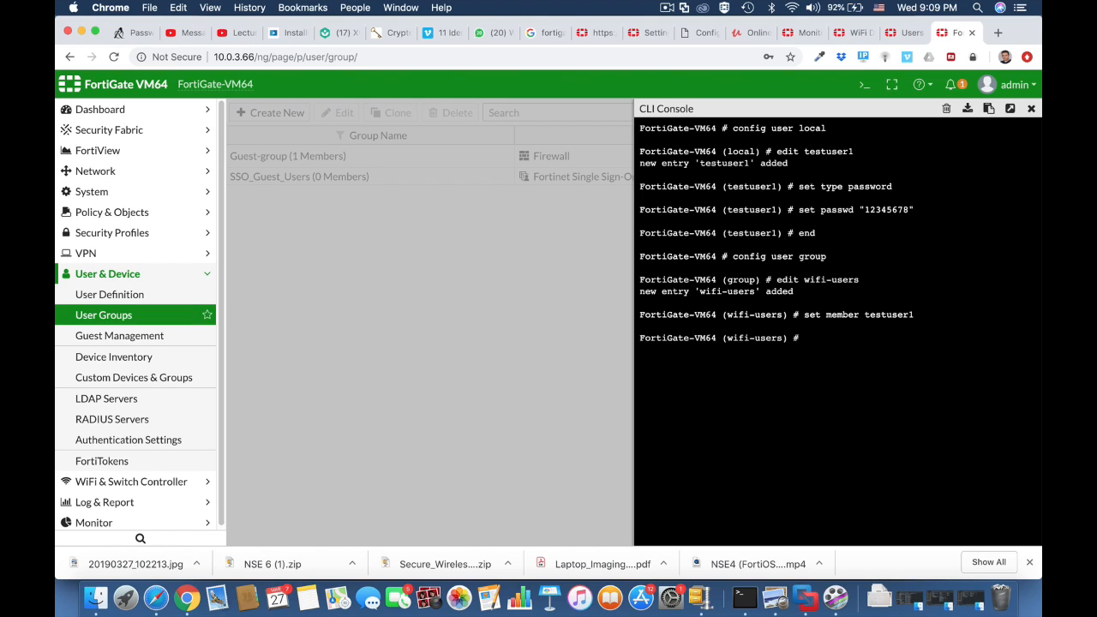
type("end")
key("Return")
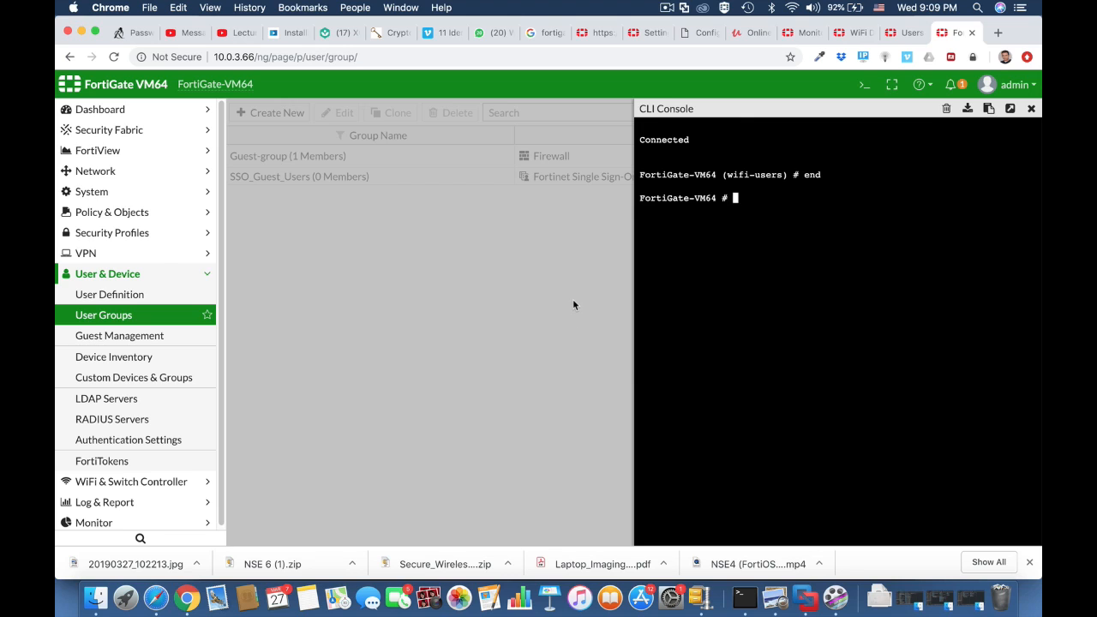
left_click(1031, 110)
Reload the page, open the wifi-users group and save it with testuser1 as member
left_click(657, 57)
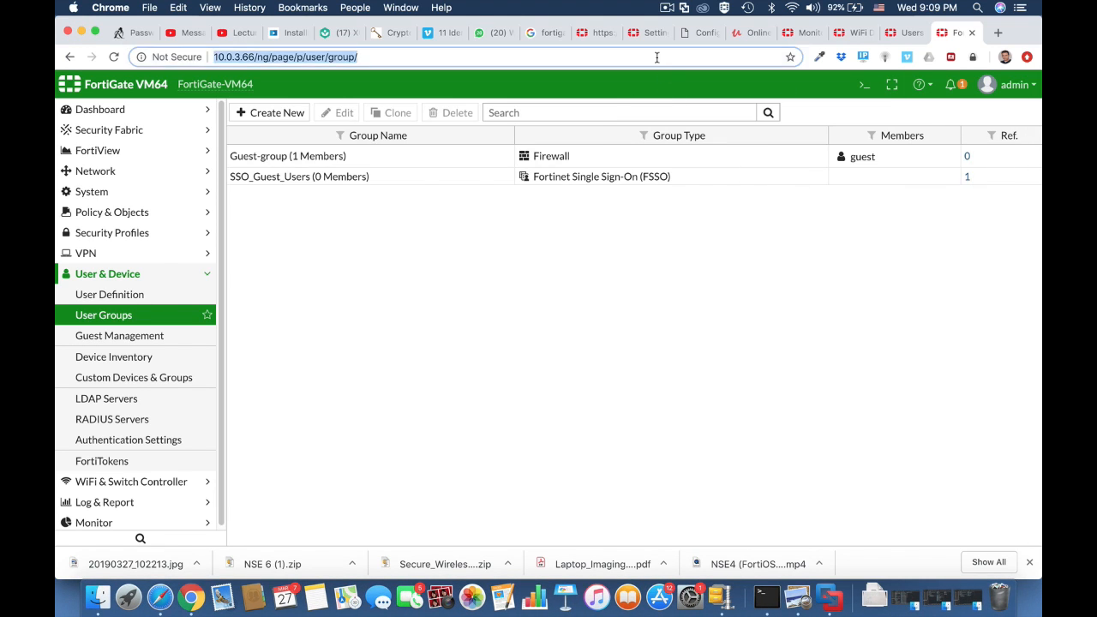
key("Return")
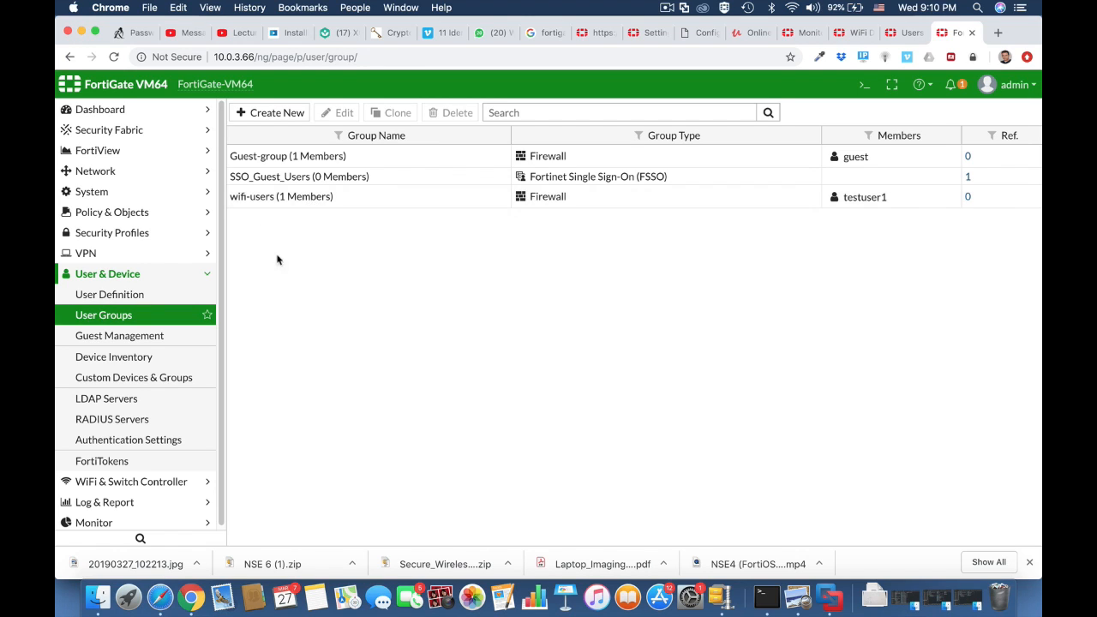
left_click(279, 203)
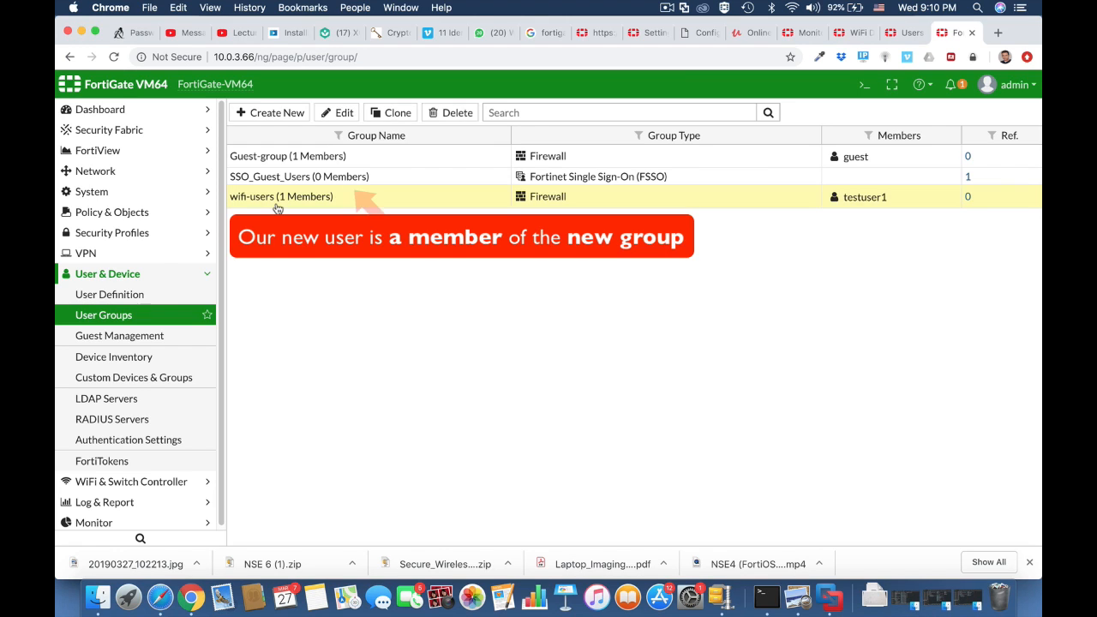
left_click(336, 113)
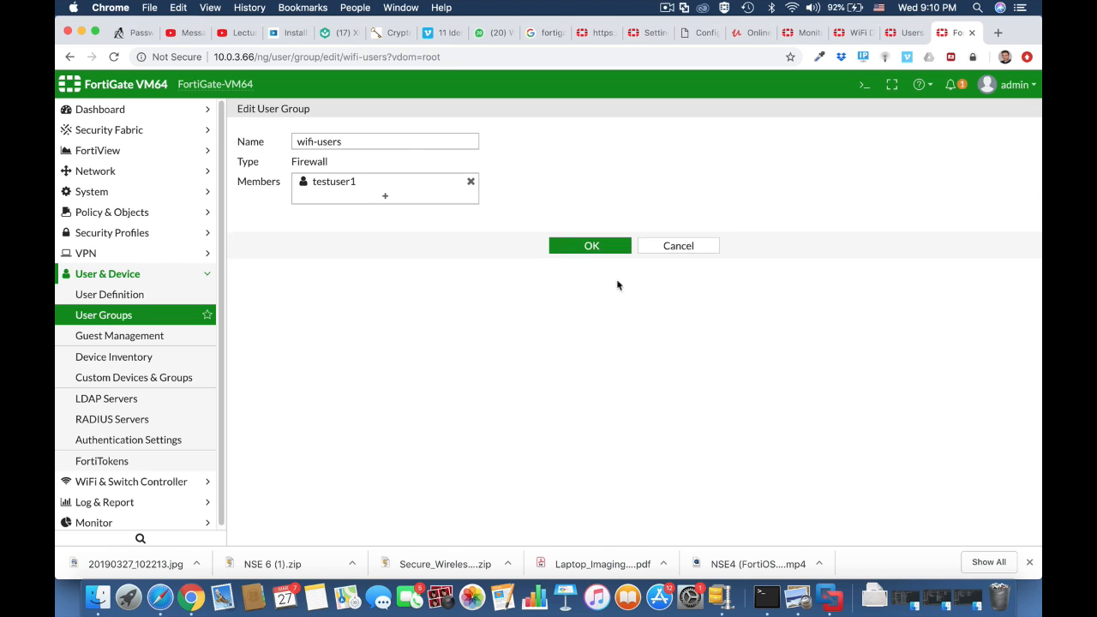
left_click(596, 247)
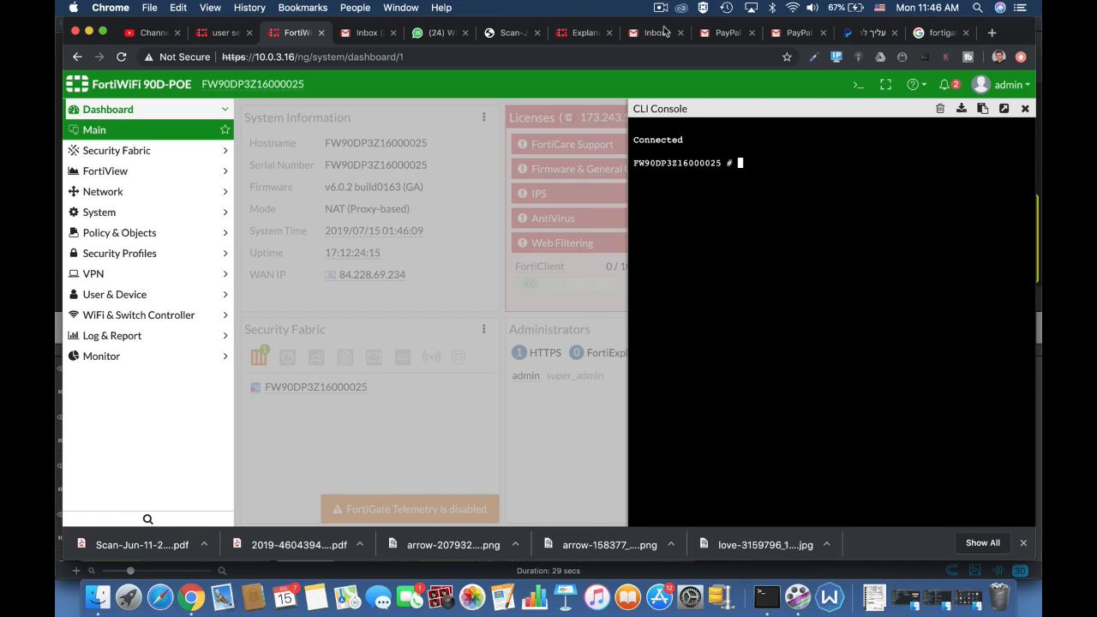
Under config user setting, set auth-timeout to 30
type("config")
type(" user setting")
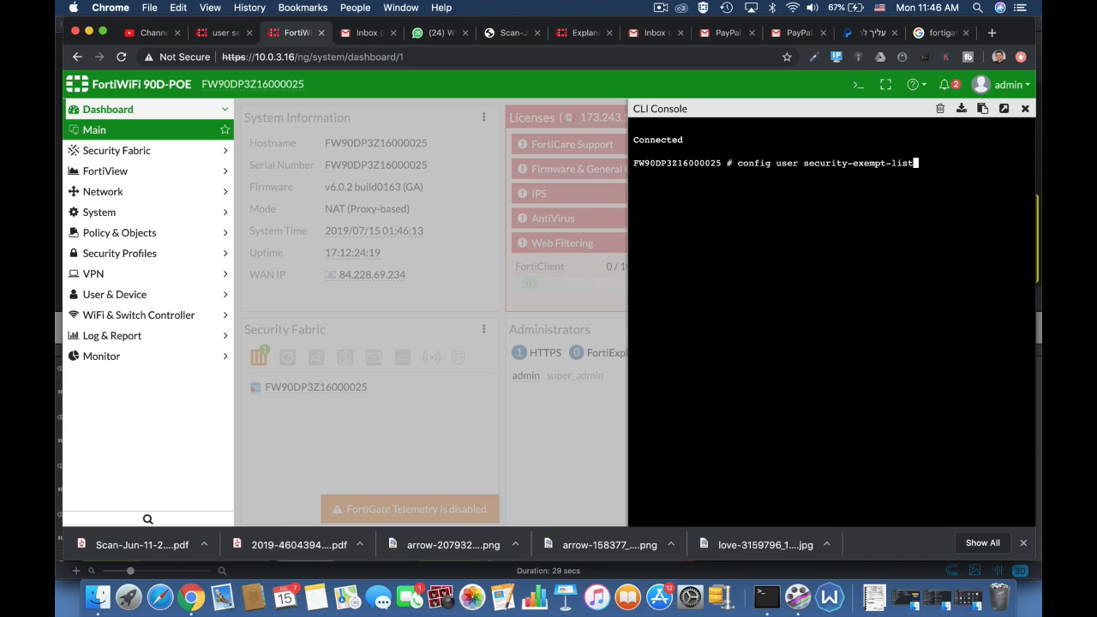
key("Return")
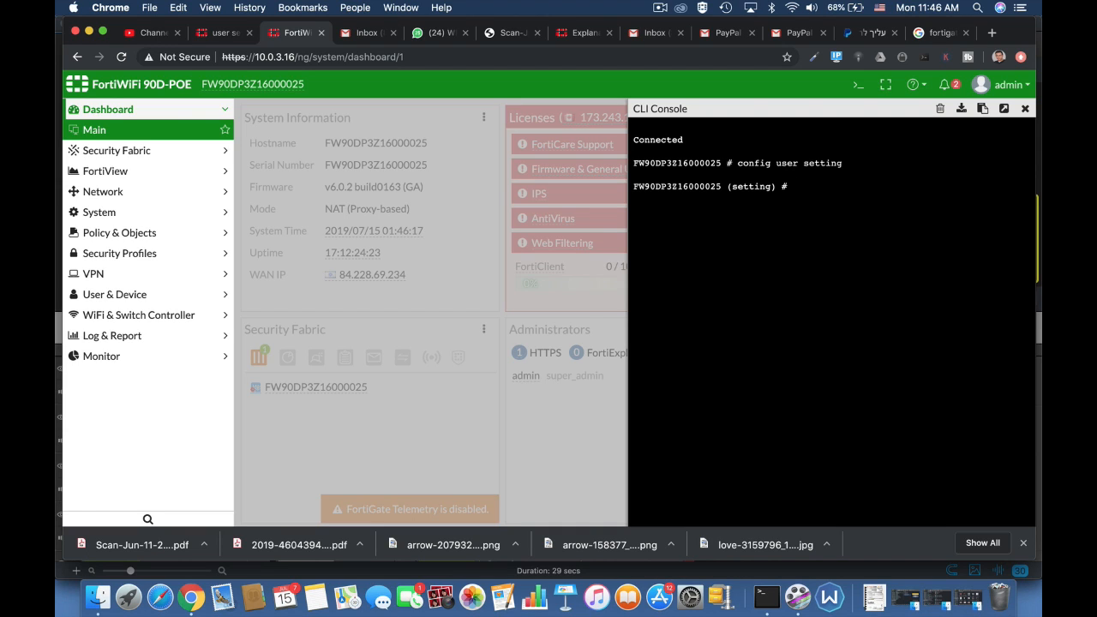
type("set auth-type")
key("Tab")
key("Tab")
key("Tab")
key("Tab")
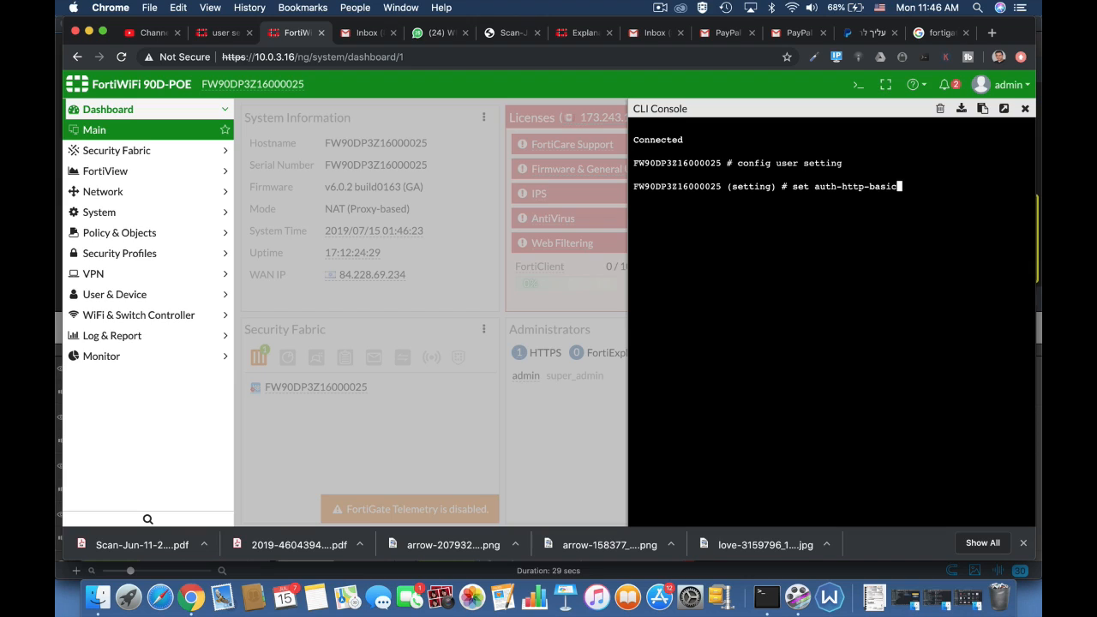
key("Tab")
key("Tab")
key("Tab")
type("30")
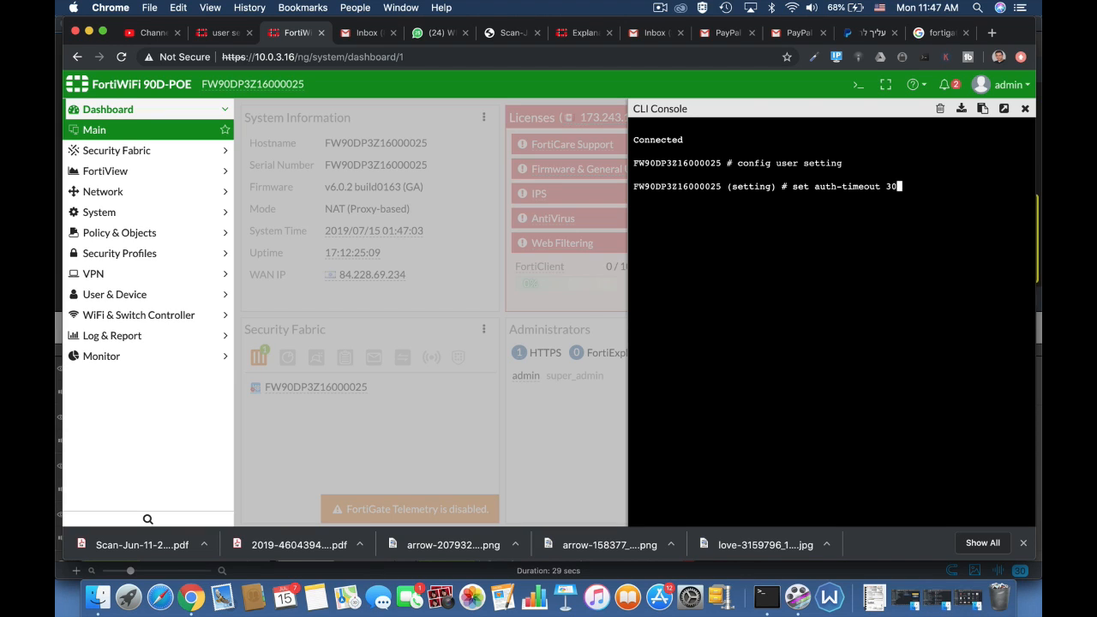
key("Return")
key("Return")
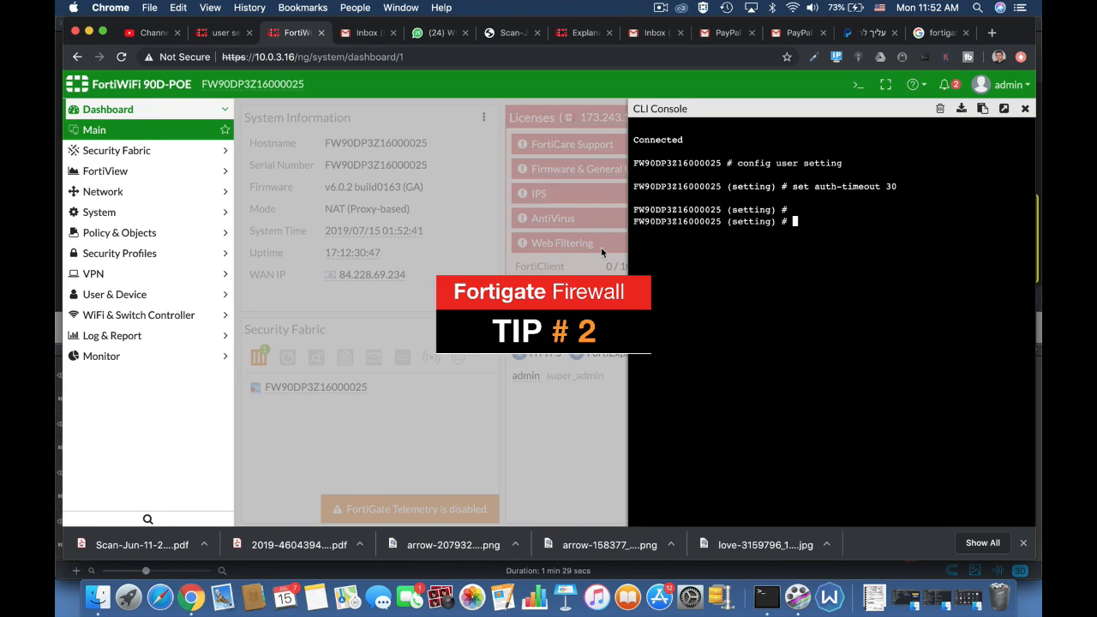
type("set ")
type("auth-type")
key("Tab")
key("Tab")
key("Tab")
key("Tab")
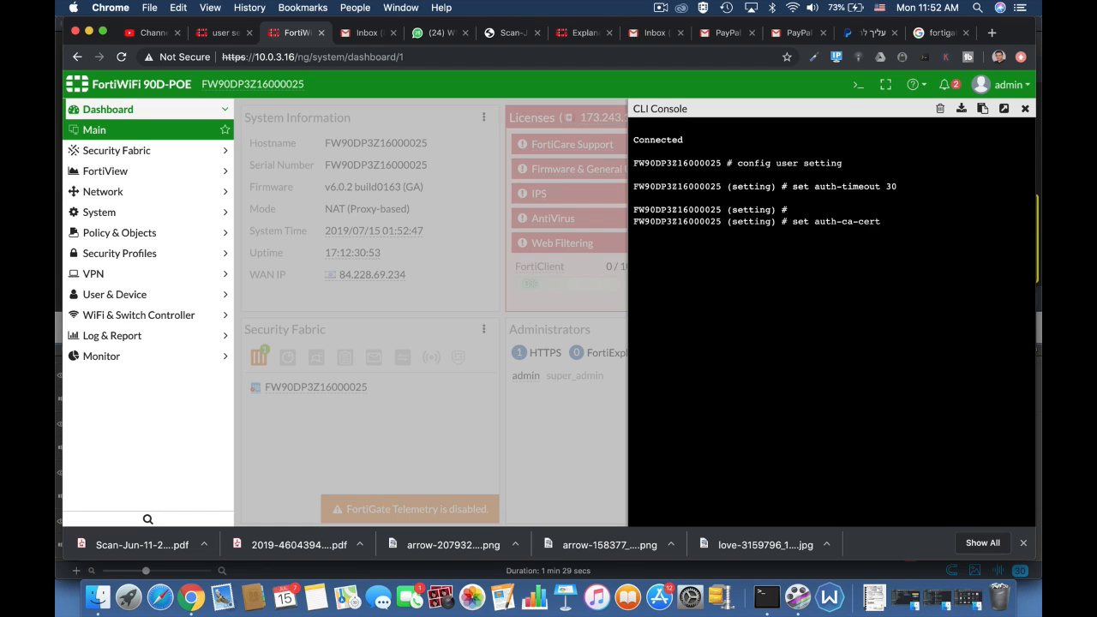
key("Tab")
key("Tab")
key("Tab")
key("Tab")
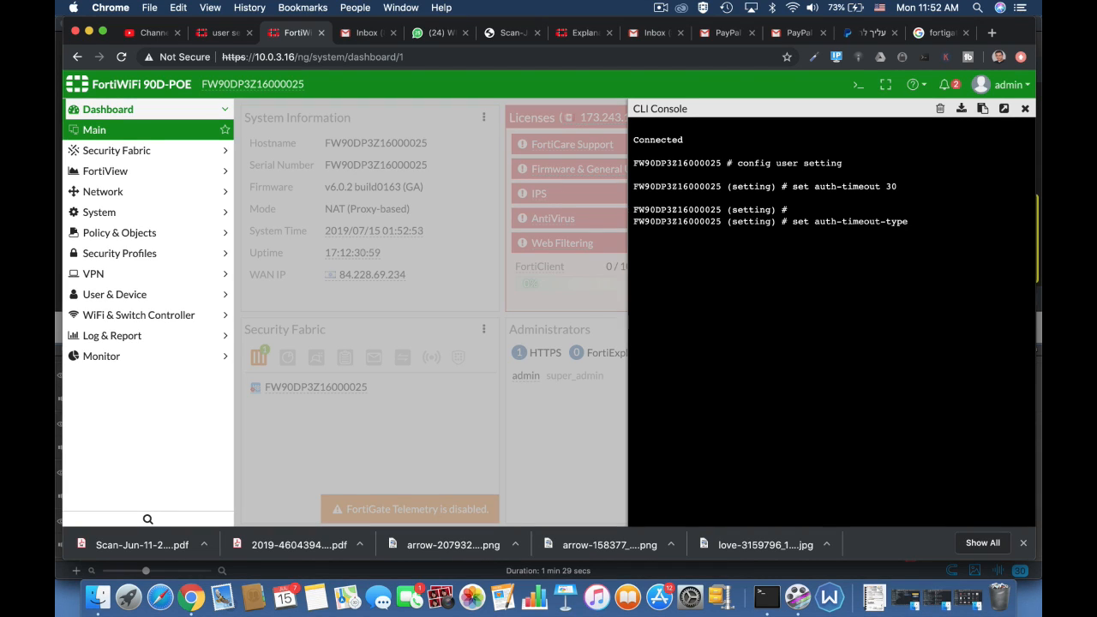
key("Tab")
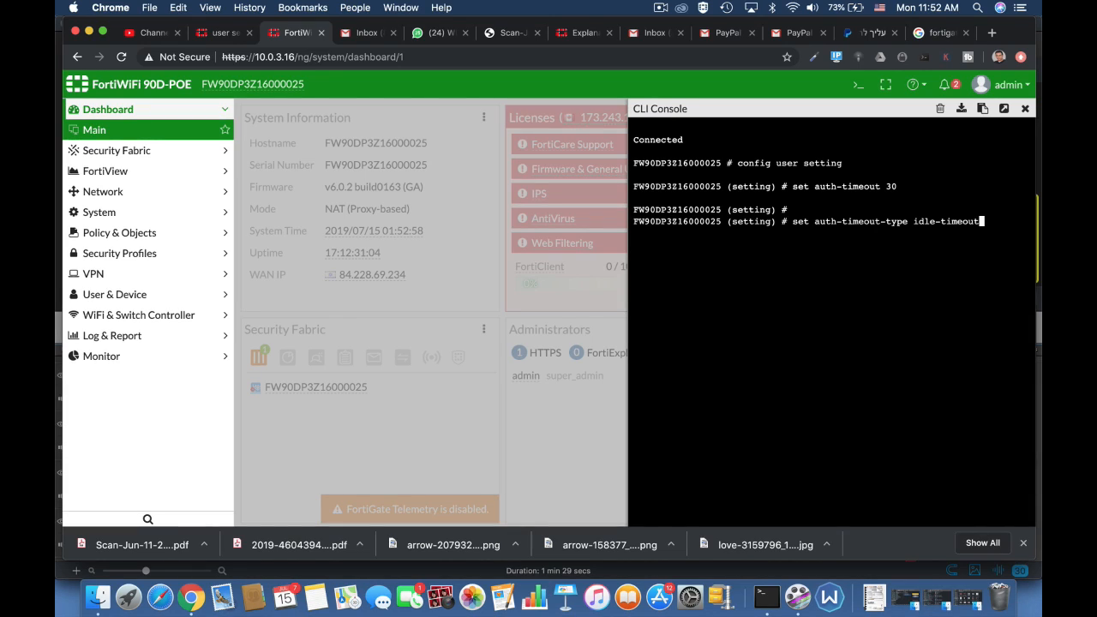
key("Tab")
key("Tab")
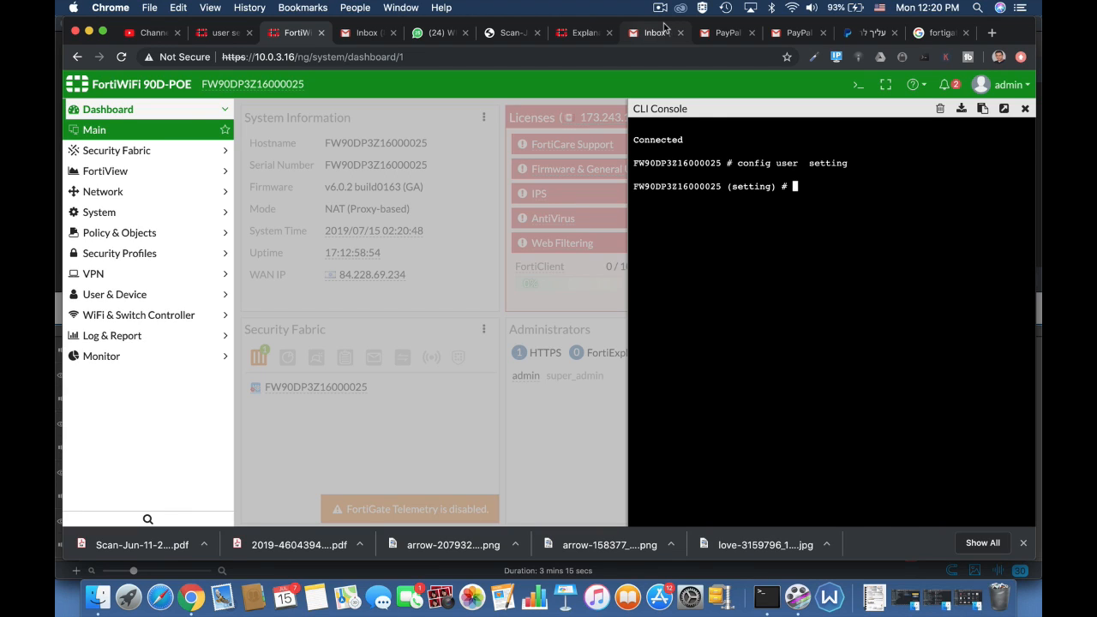
Set auth-invalid-max to 3 in the user settings
type("set auth-type")
key("Tab")
key("Tab")
key("Tab")
key("Tab")
key("Tab")
key("Tab")
key("Tab")
key("Tab")
key("Tab")
key("Tab")
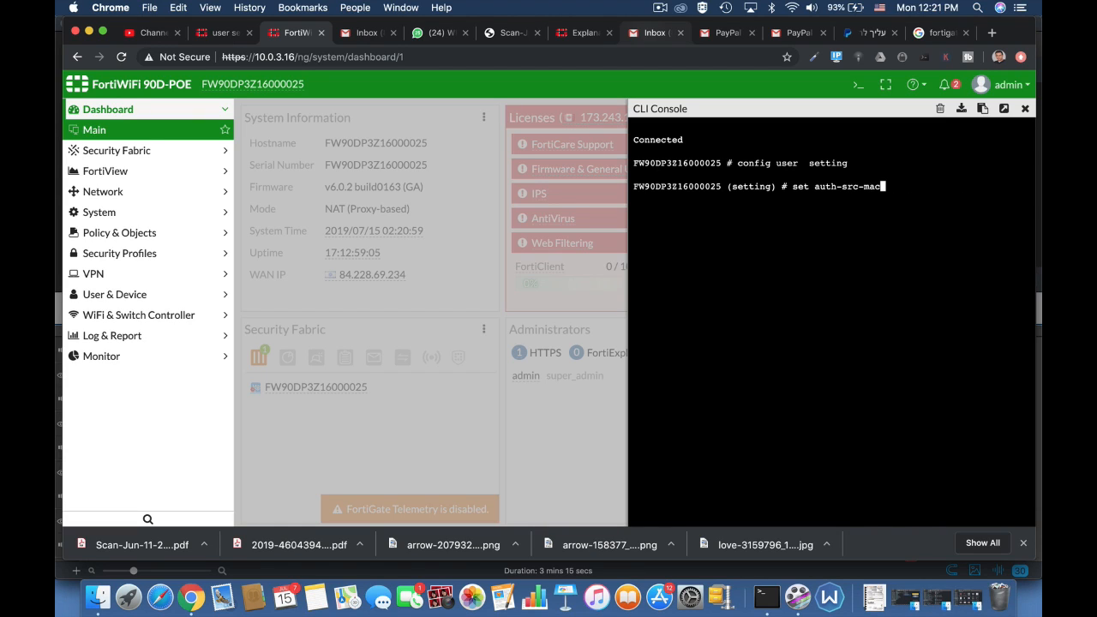
key("Tab")
key("Tab")
type("3")
key("Return")
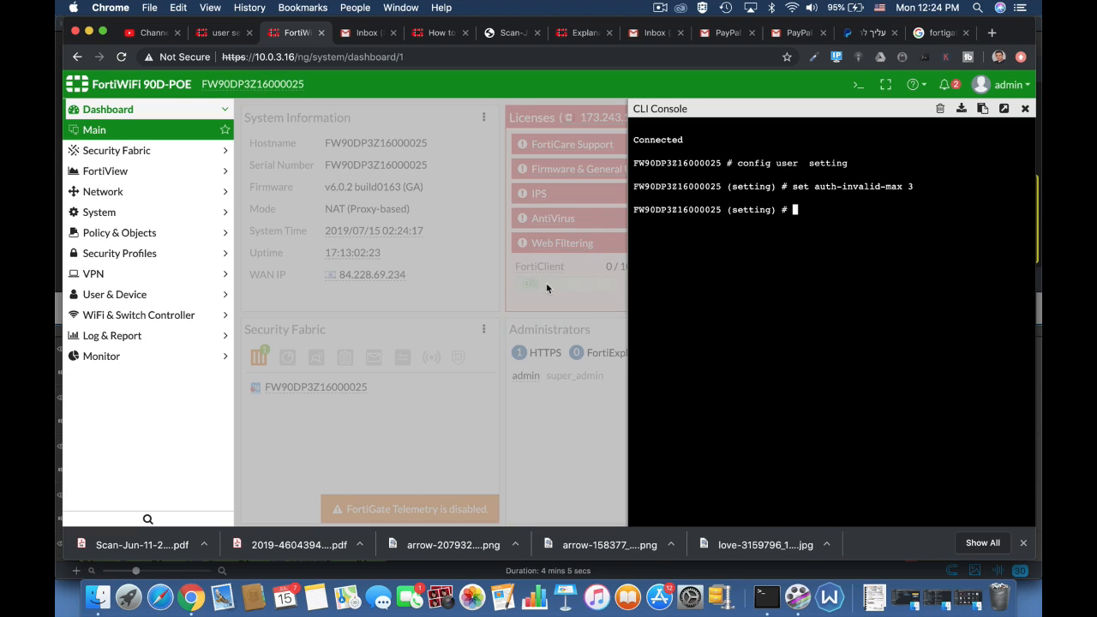
Set auth-portal-timeout to 30 in the user settings
type("set au")
key("Tab")
key("Tab")
key("Tab")
key("Tab")
key("Tab")
key("Tab")
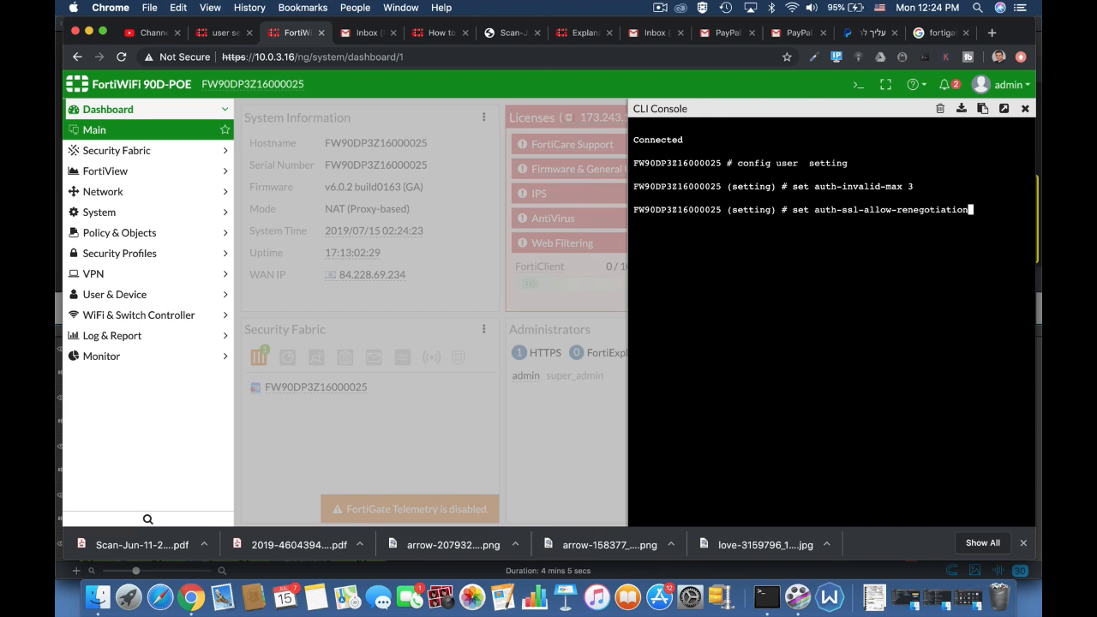
key("Tab")
key("Tab")
key("Tab")
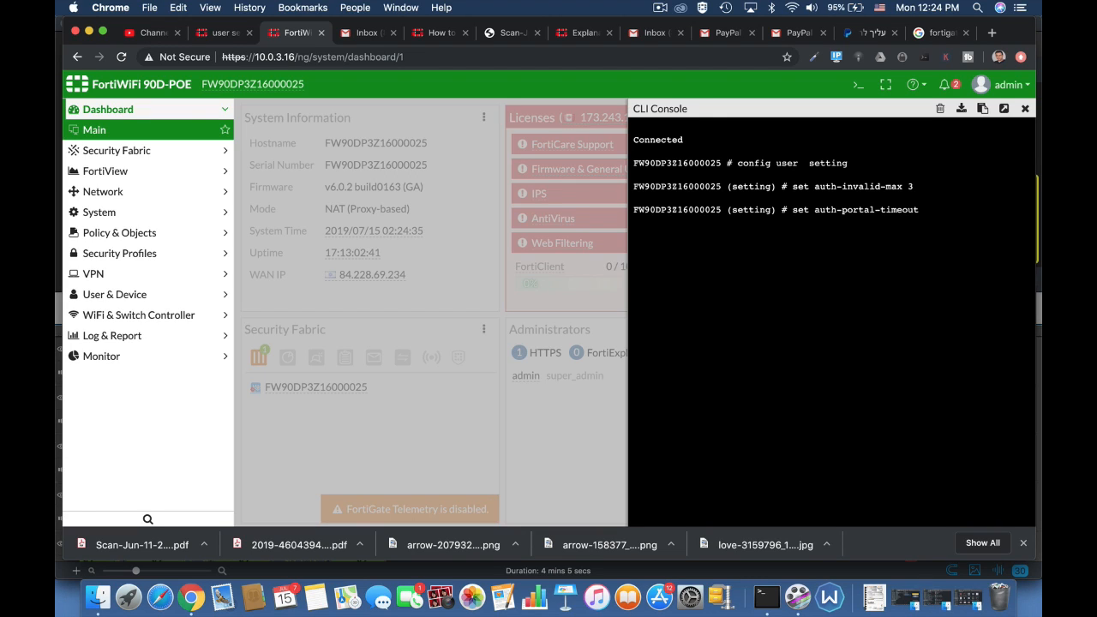
type("1")
key("BackSpace")
type("30")
key("Return")
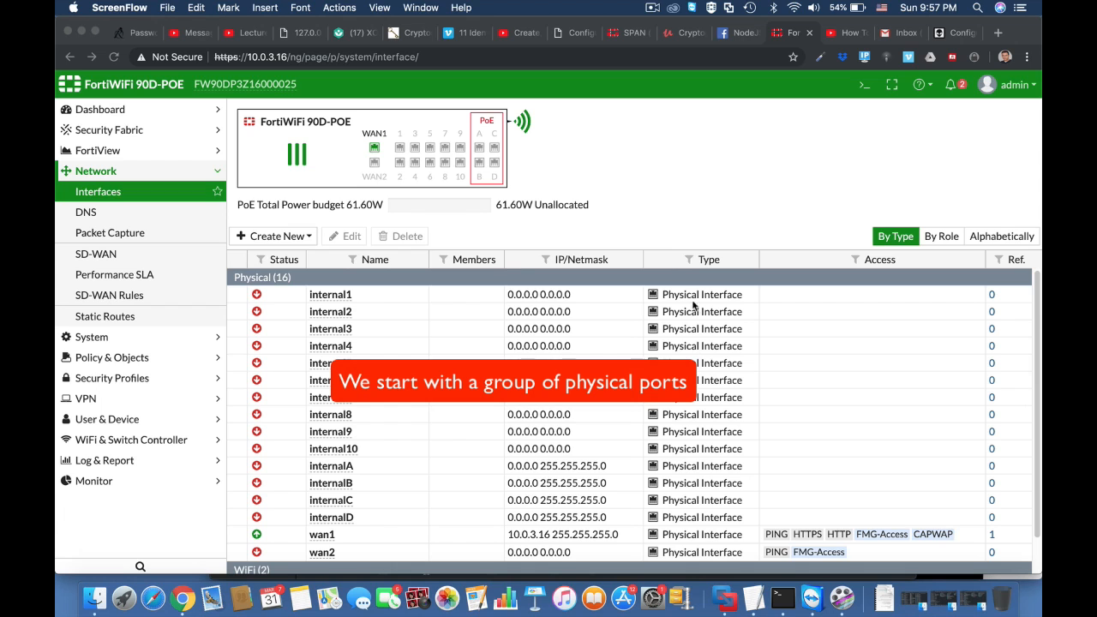
In the CLI console, enter config system virtual-switch and list the existing virtual switches
left_click(863, 88)
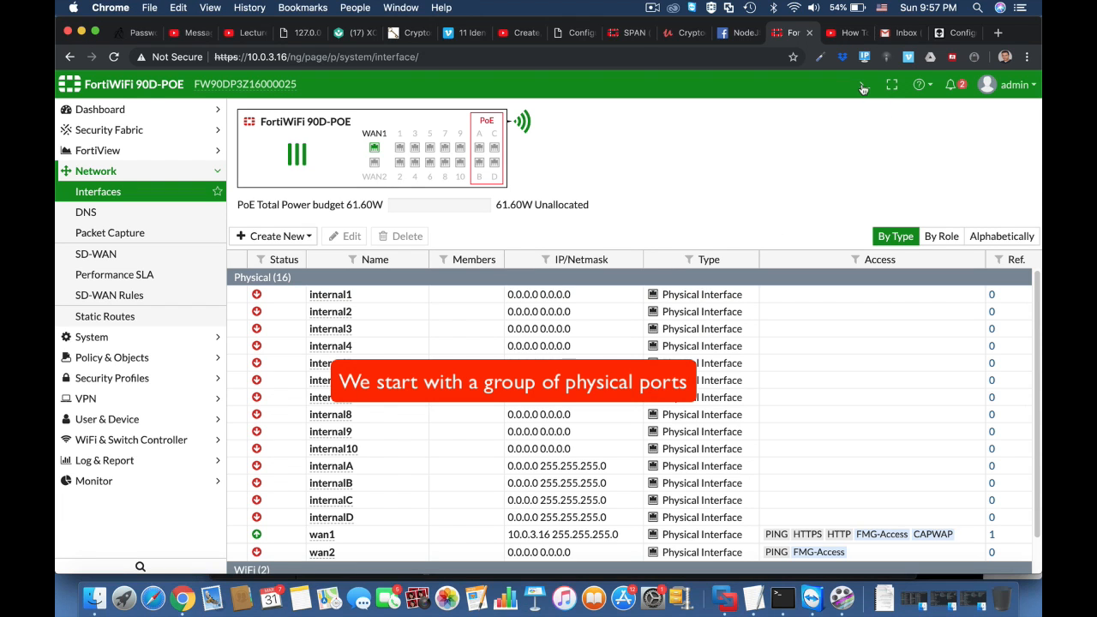
left_click(863, 88)
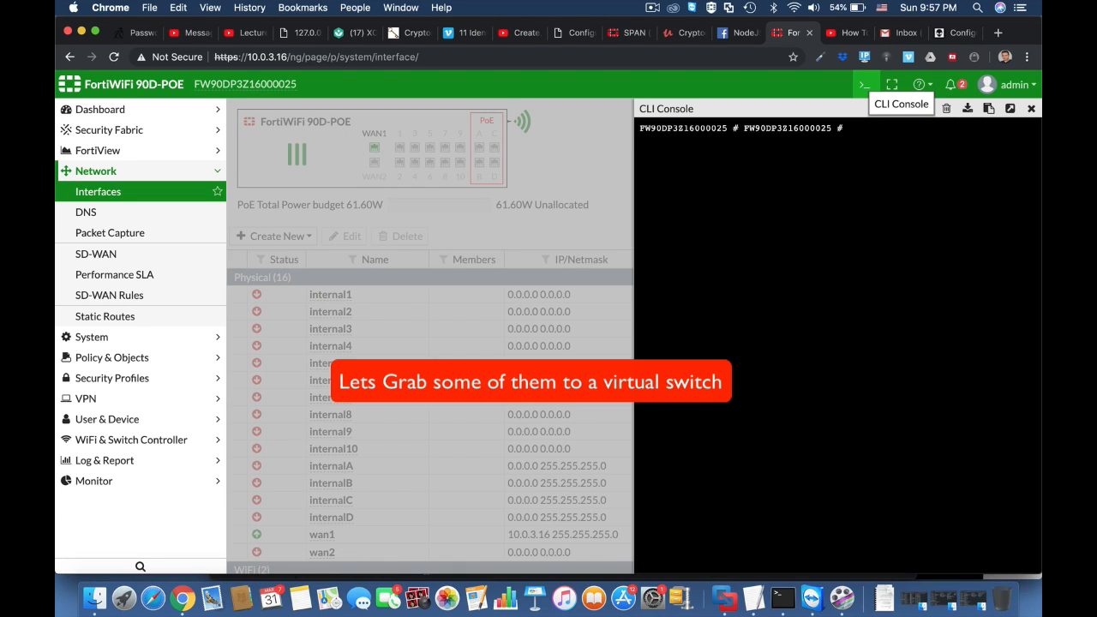
key("Return")
type("co")
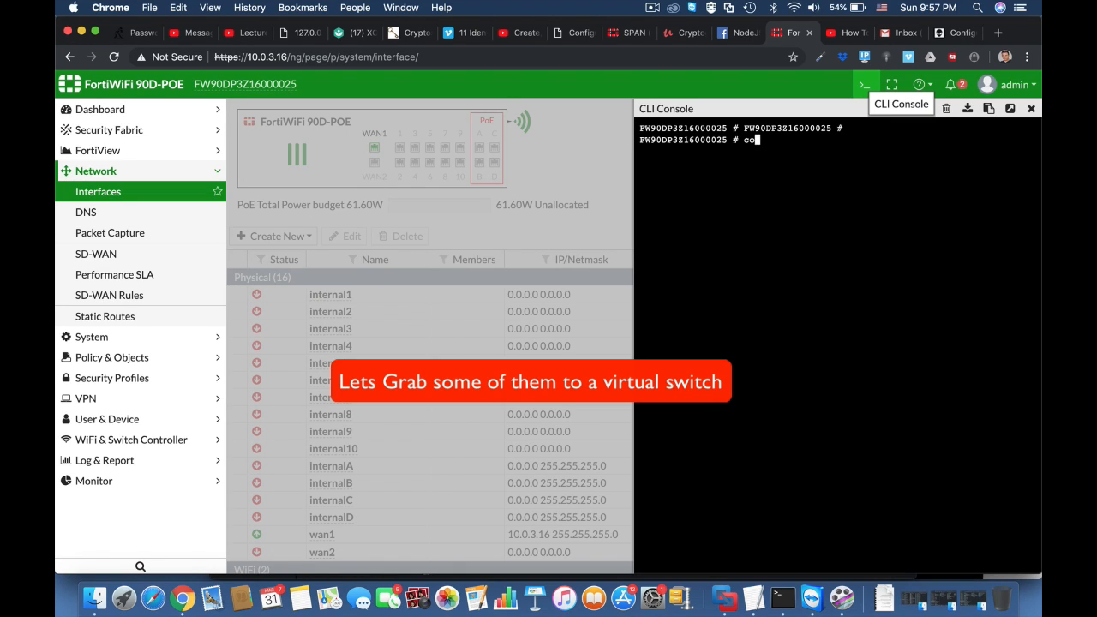
type("nfig sys ")
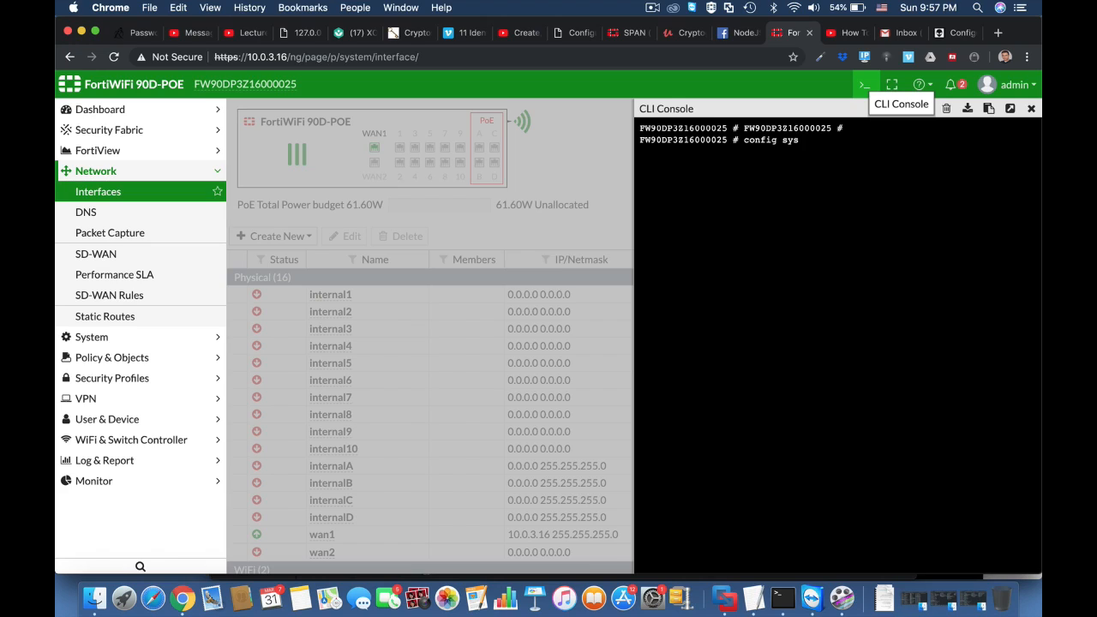
type("vir")
key("Tab")
key("Return")
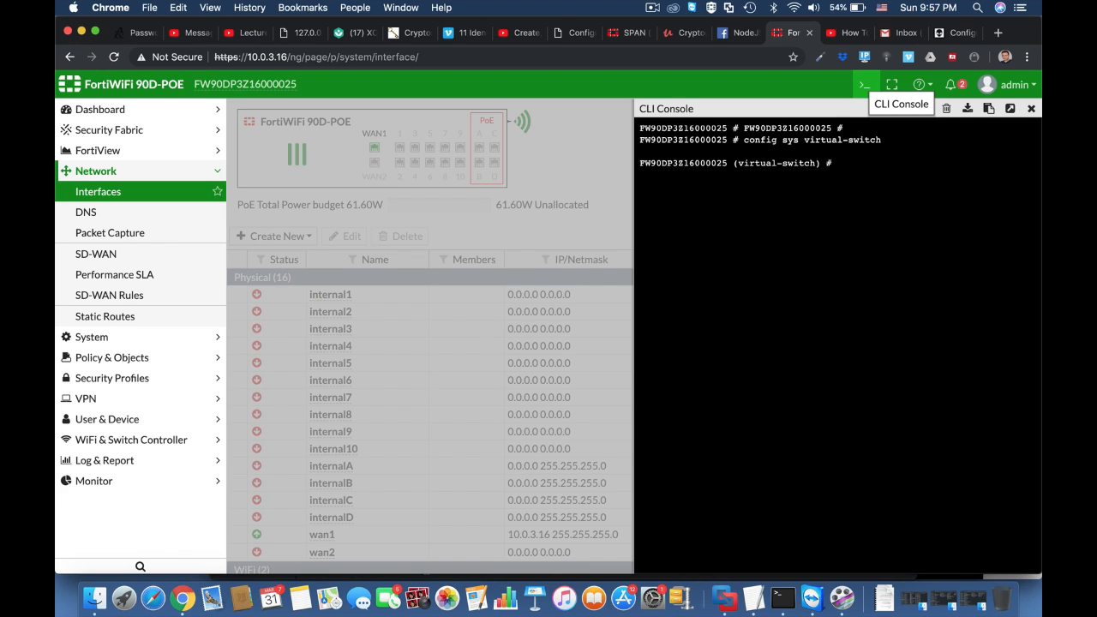
type("get")
key("Return")
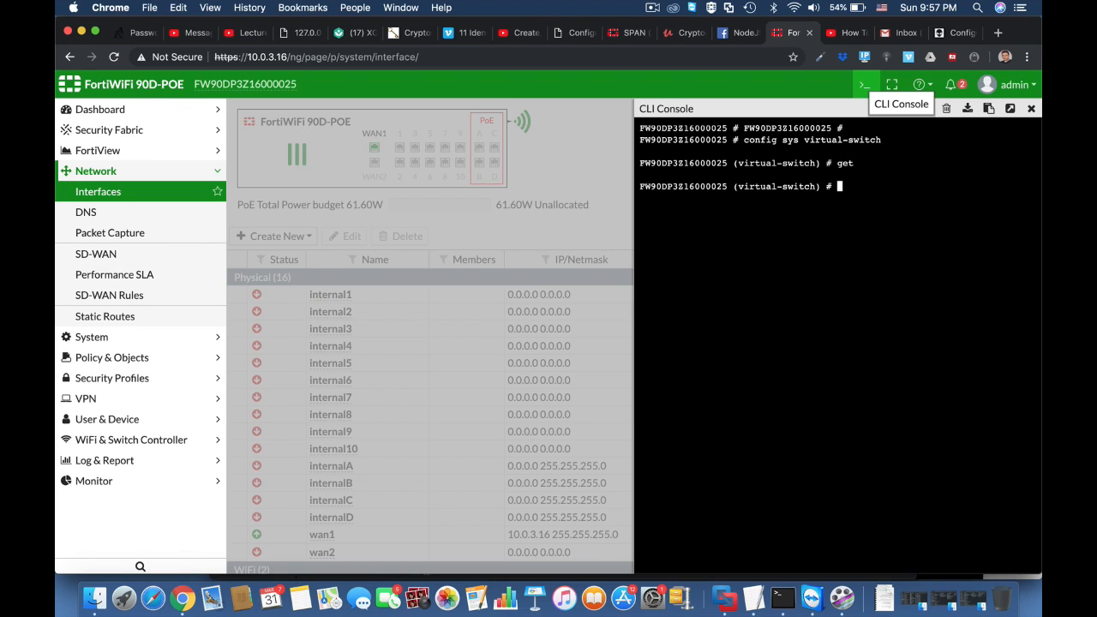
Create virtual switch 'combo' assigned to physical switch sw0
type("edit combo")
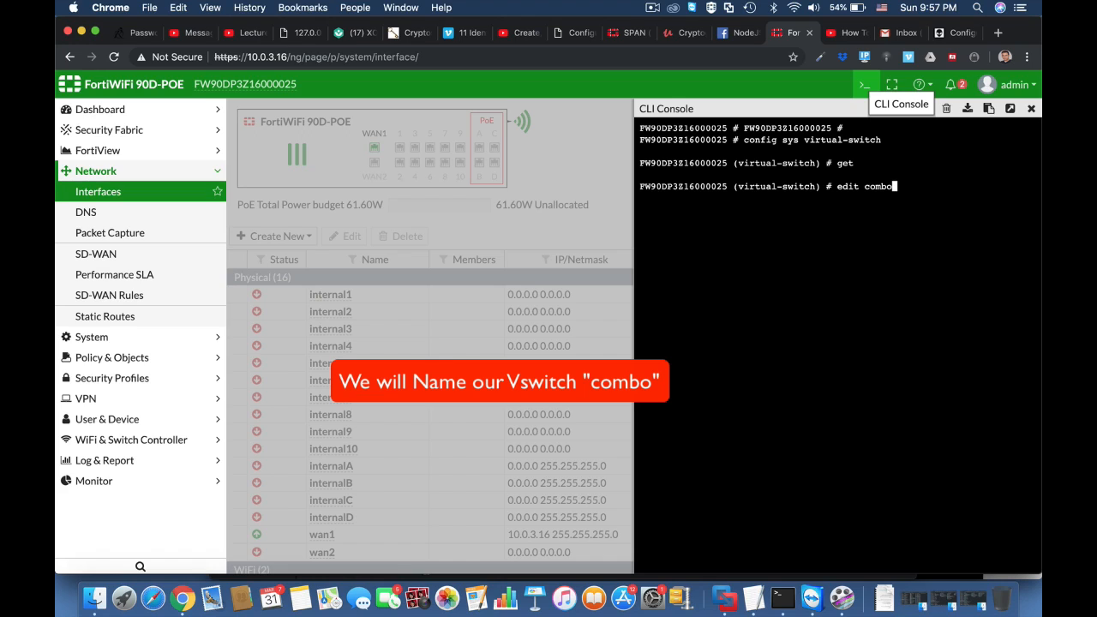
key("Return")
type("set")
key("Tab")
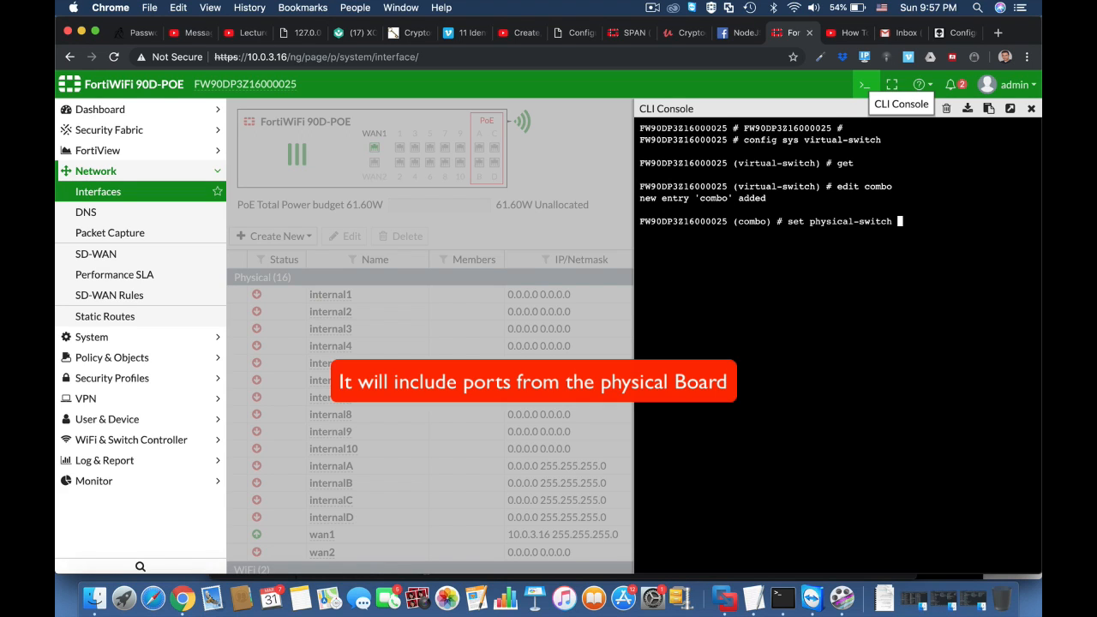
type("sw0")
key("Return")
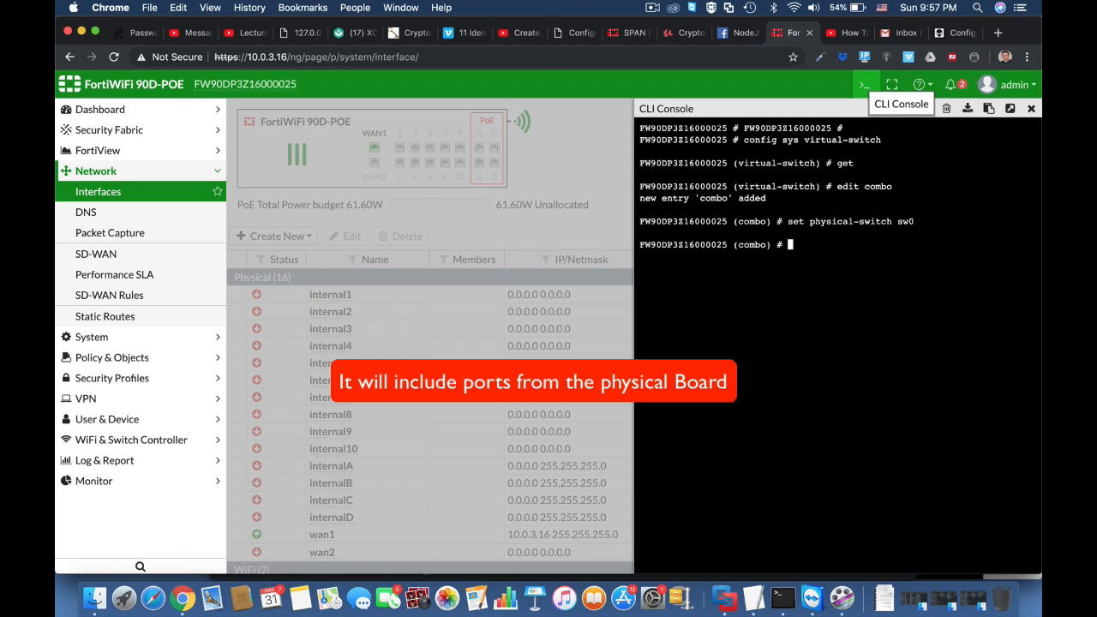
type("config")
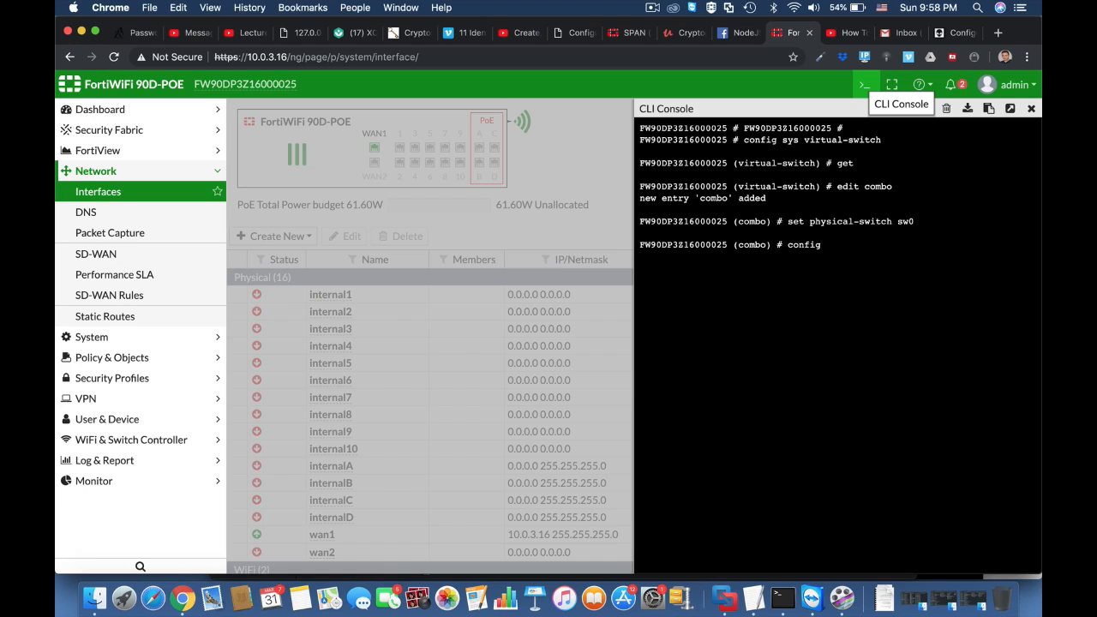
type(" port")
Add internal1 as the first member port of the combo switch
key("Return")
type("edit")
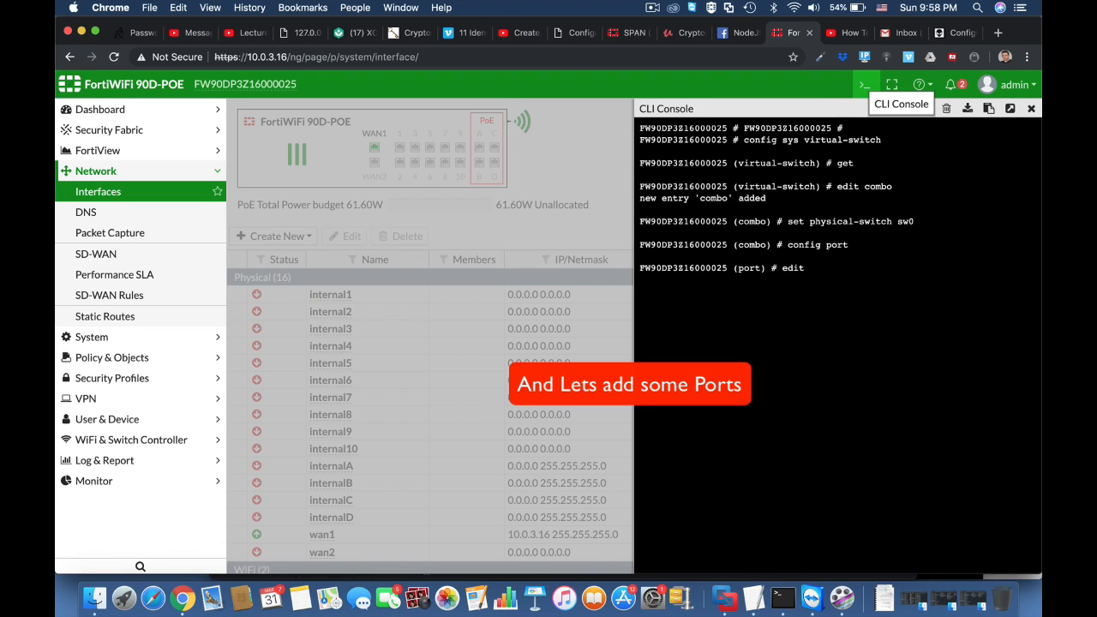
type(" internal1")
key("Return")
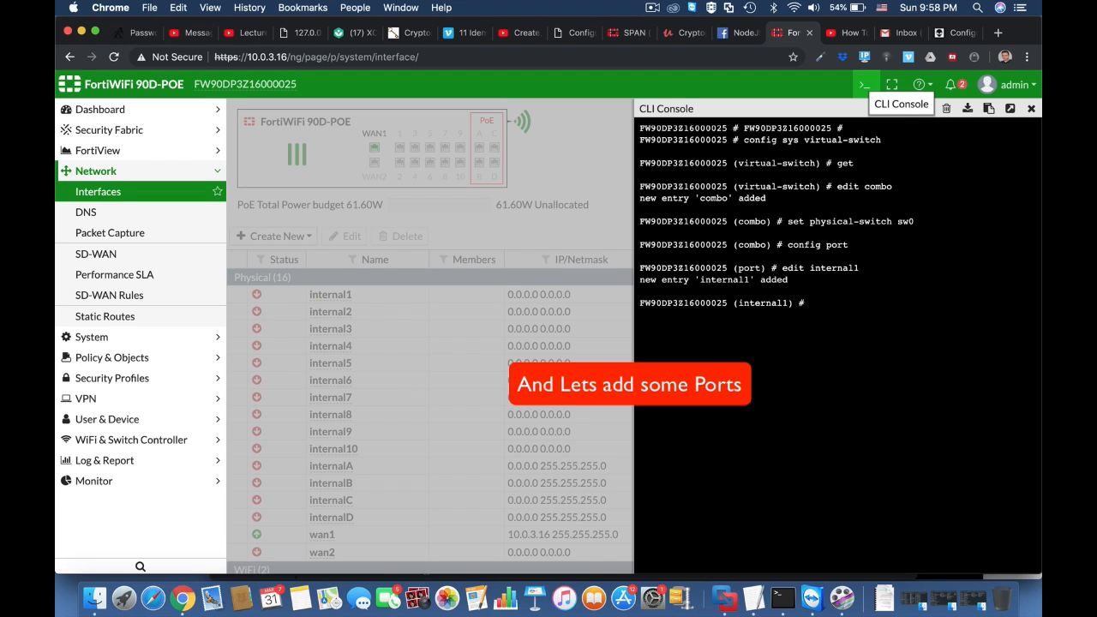
type("edit")
key("BackSpace")
key("BackSpace")
key("BackSpace")
key("BackSpace")
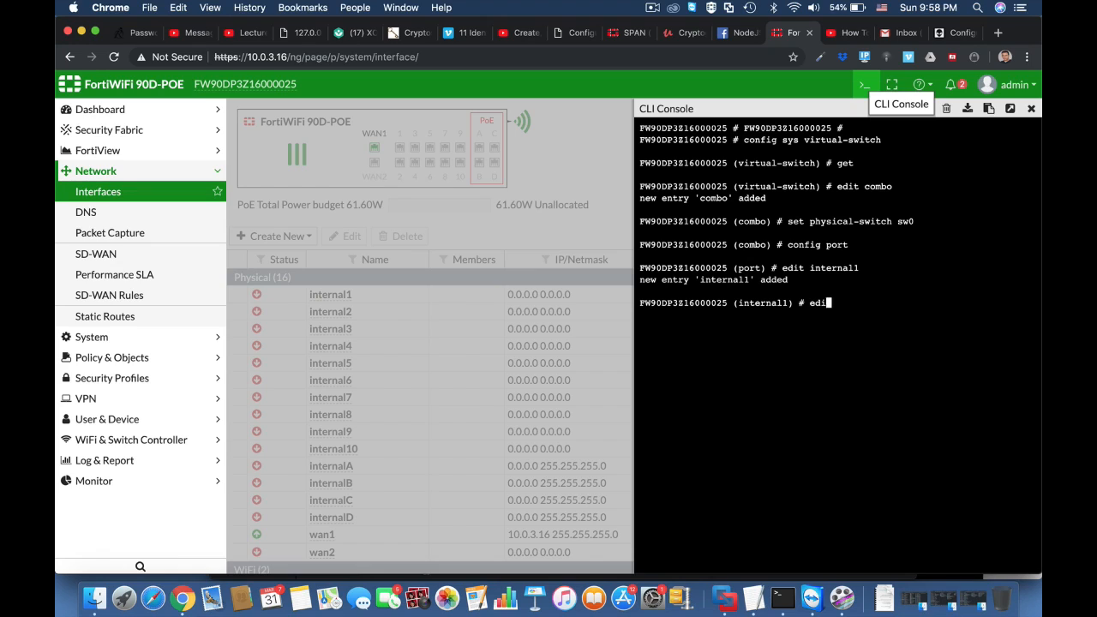
type("next")
key("Return")
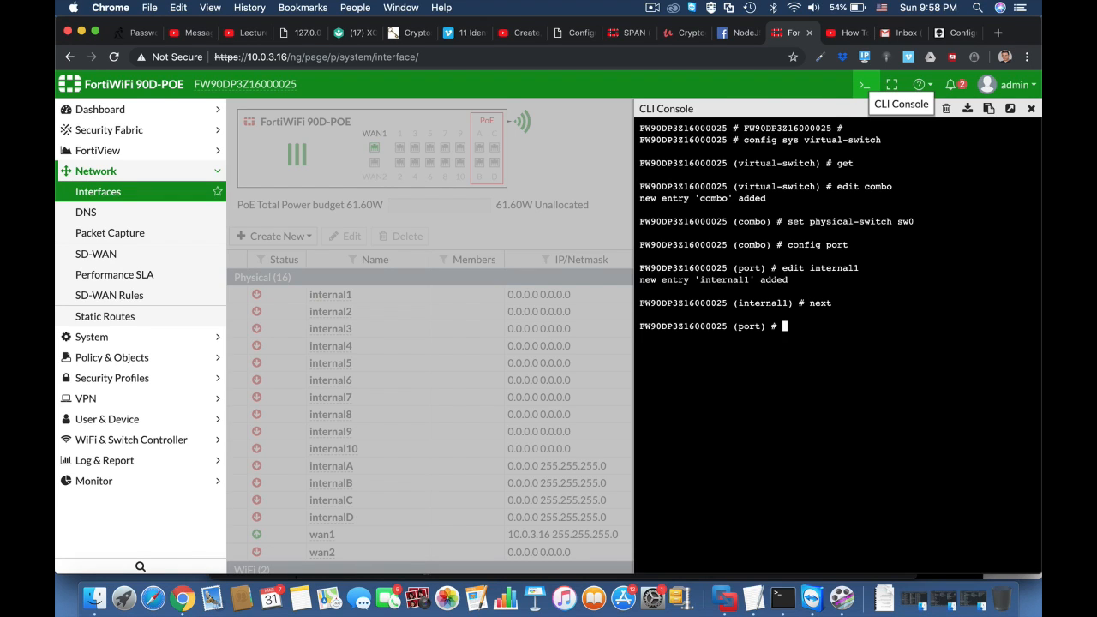
Add internal2 and internal3 as further member ports of combo
type("edit internal2")
key("Return")
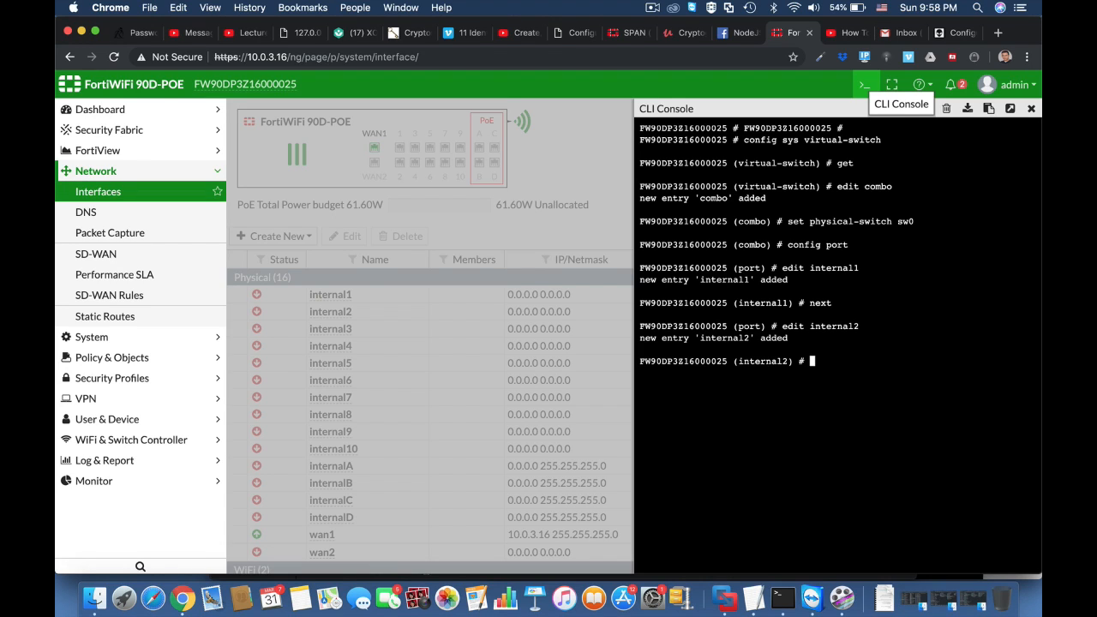
type("next")
key("Return")
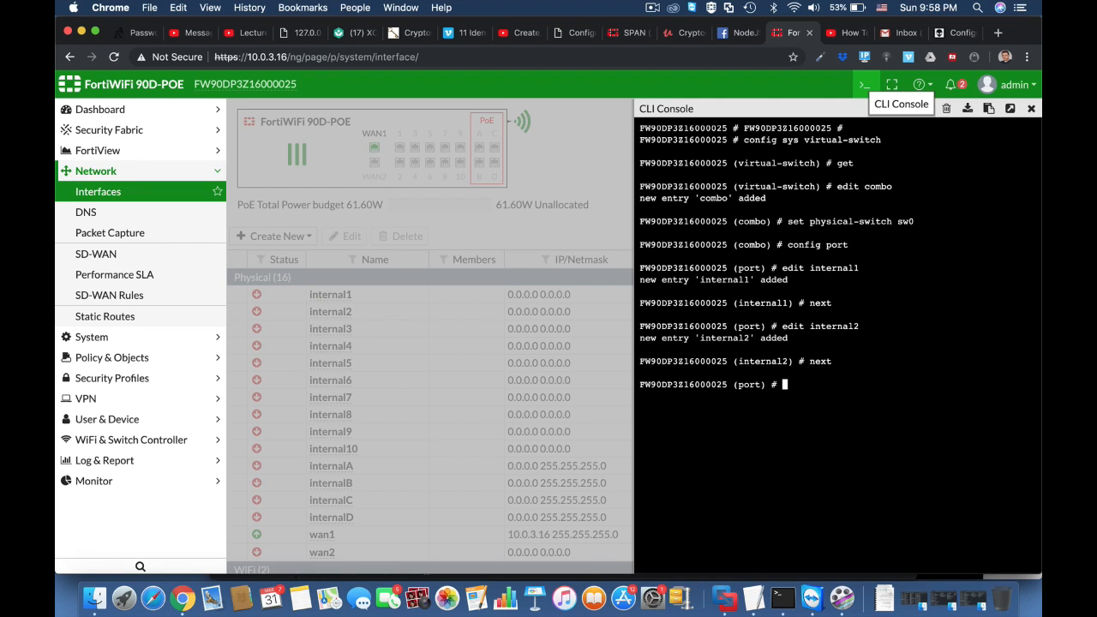
type("edit internal3")
key("Return")
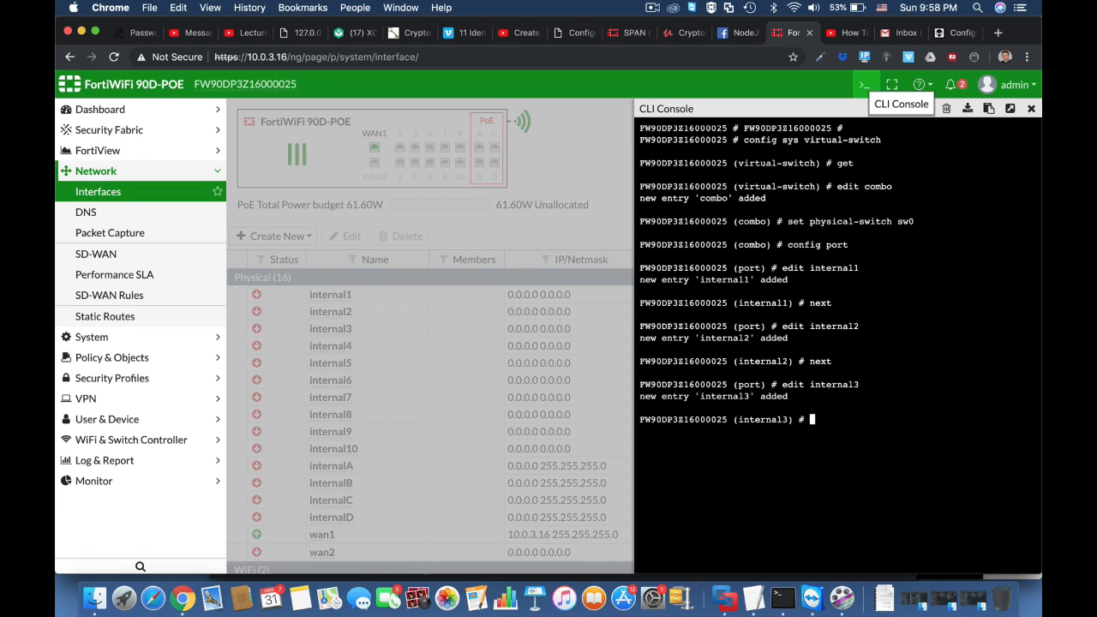
type("next")
key("Return")
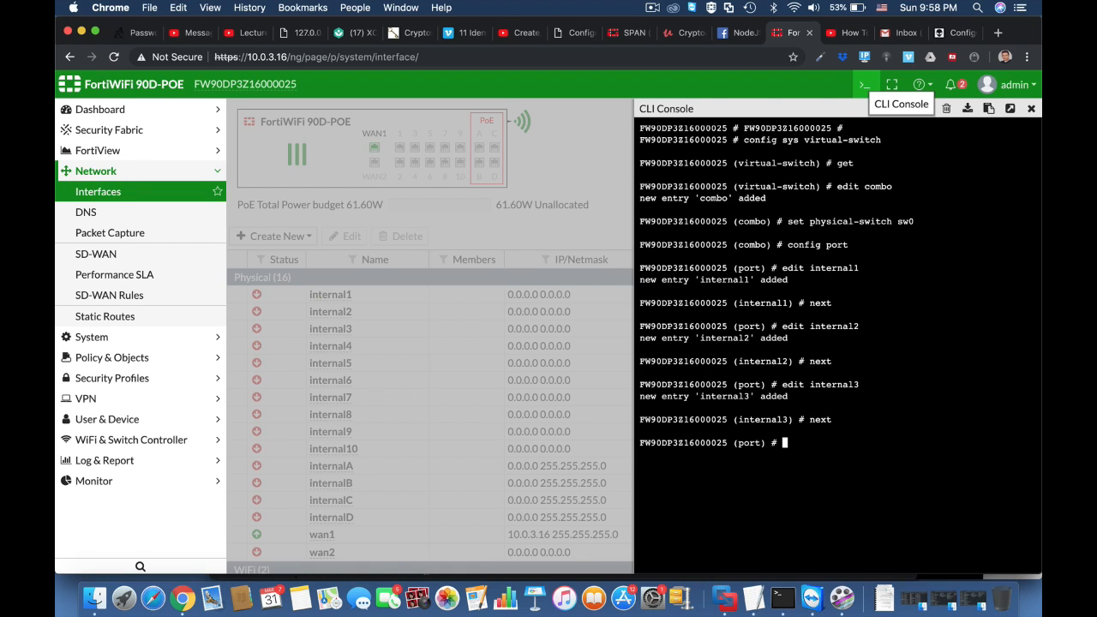
Close the port list, save the combo switch and list virtual switches to confirm it
type("end")
key("Return")
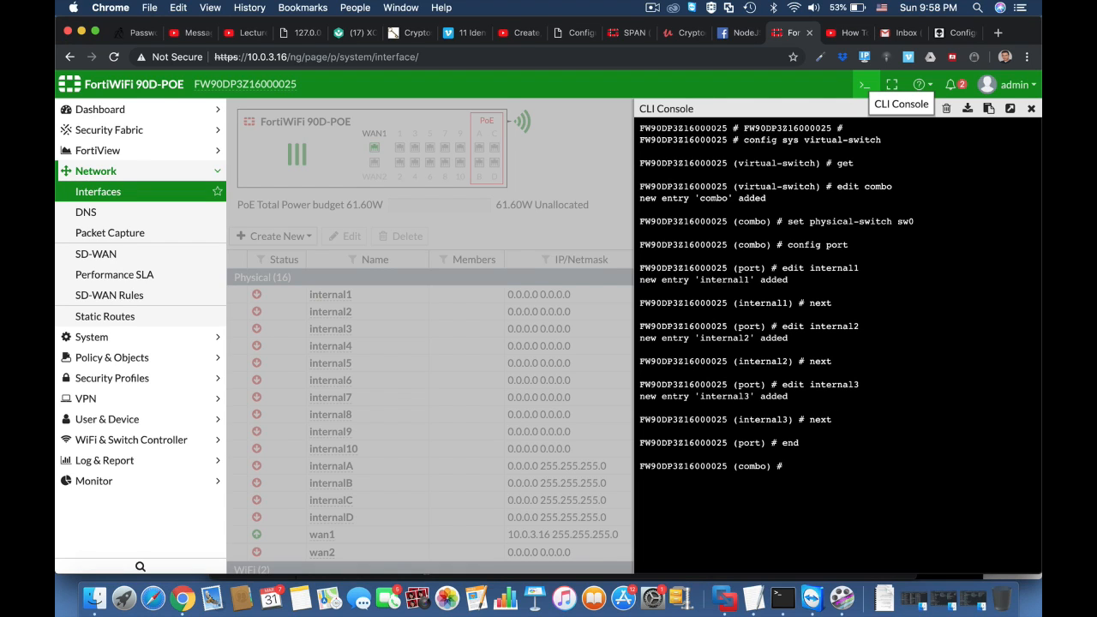
type("next")
key("Return")
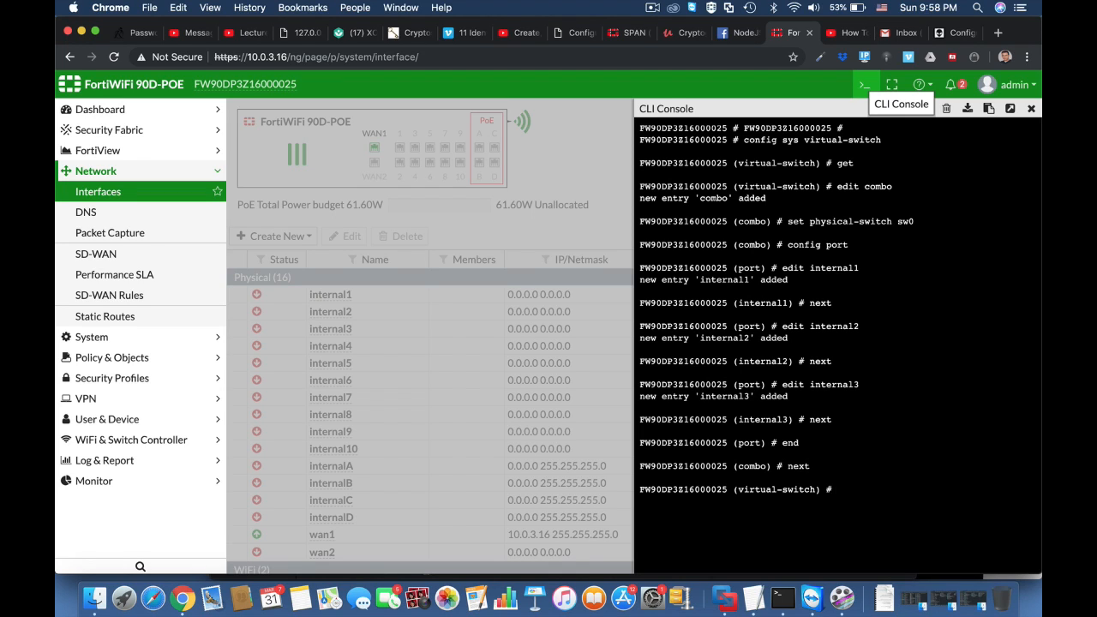
type("get")
key("Return")
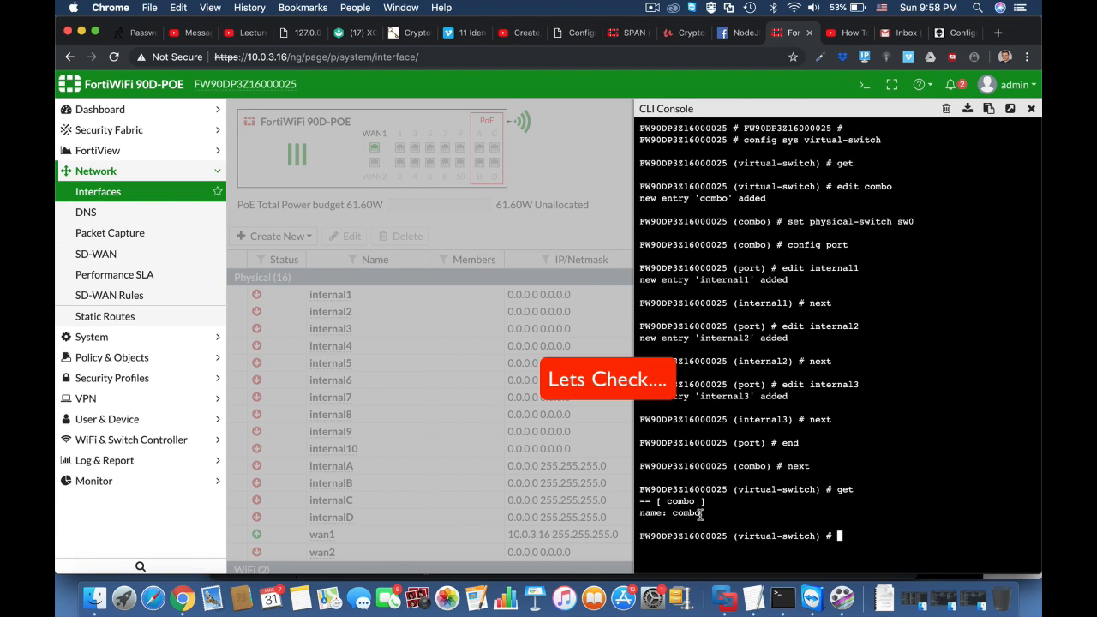
left_click(426, 61)
Reload the Interfaces page and inspect the combo switch's three member ports
key("Return")
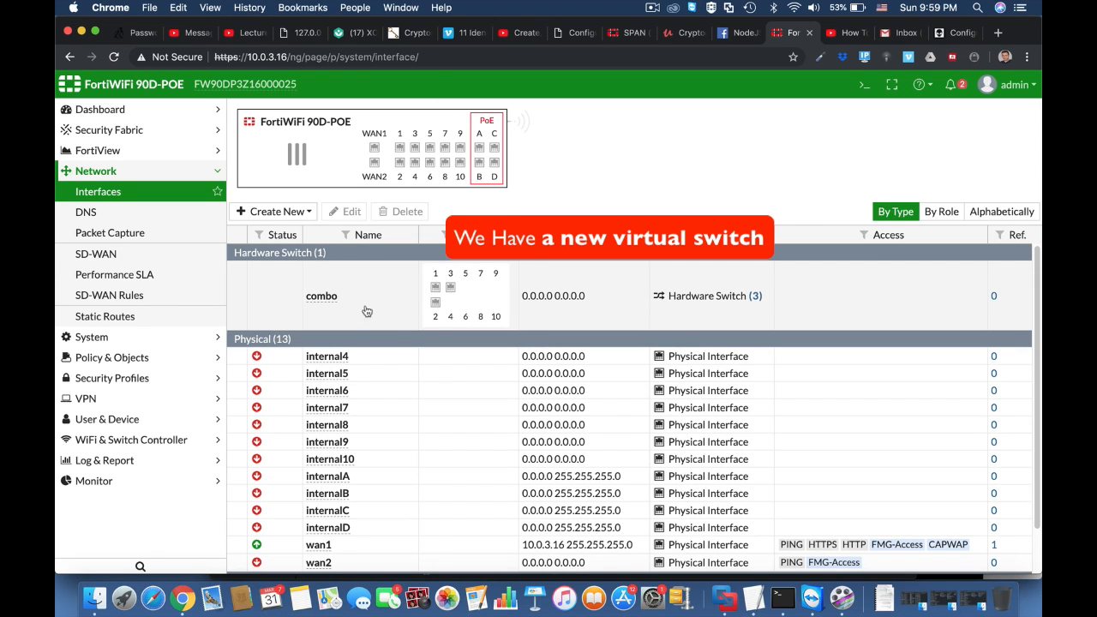
mouse_move(450, 291)
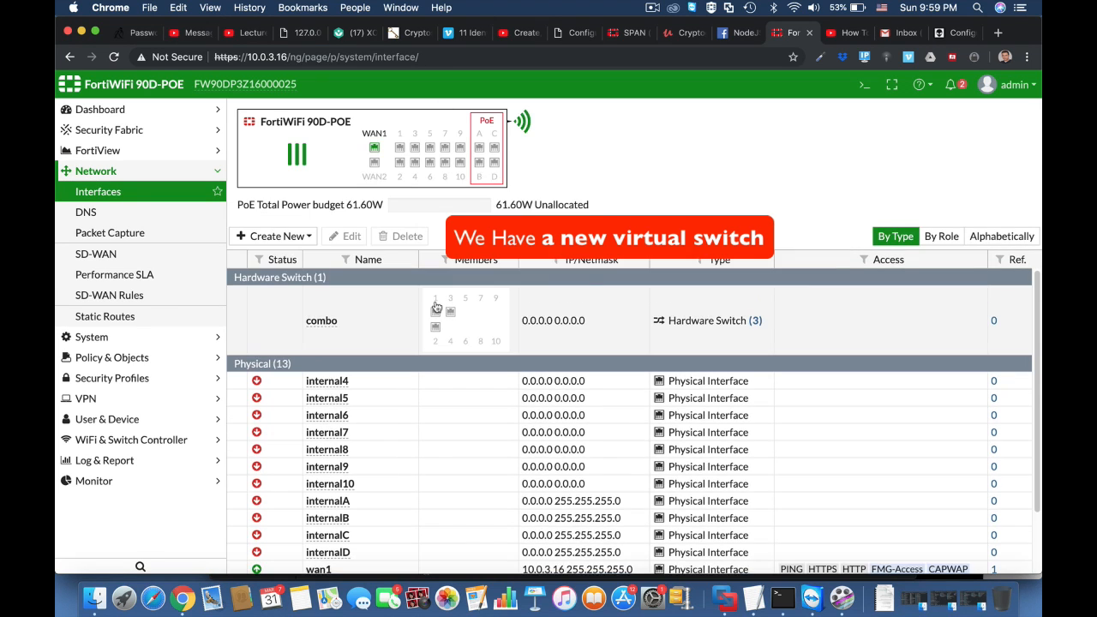
mouse_move(434, 331)
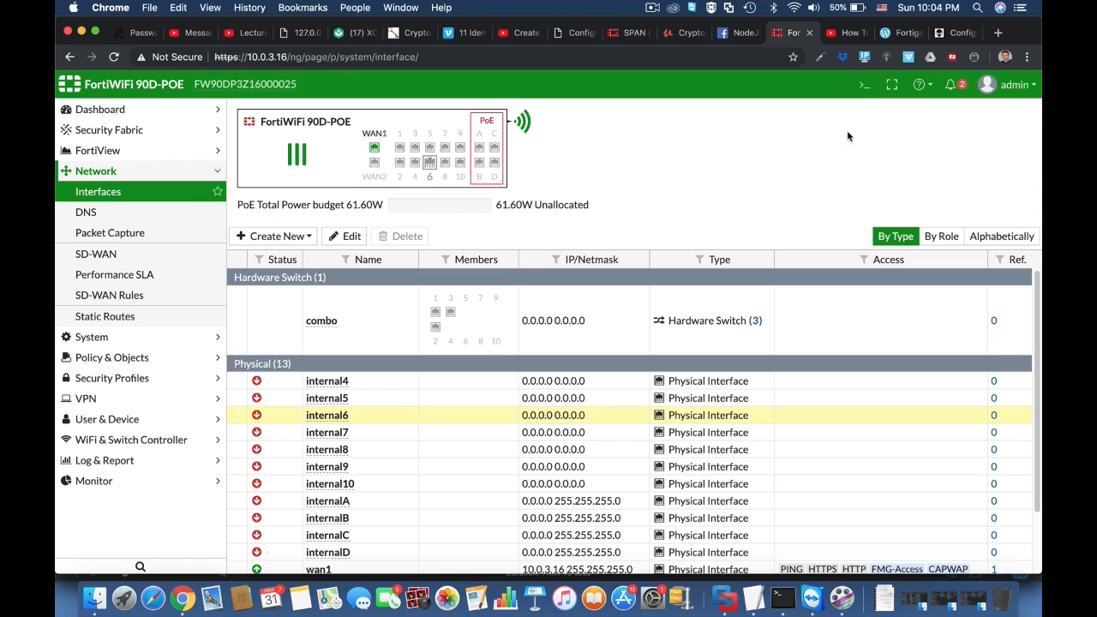
Give the combo interface IP 11.11.11.1 with mask 255.255.255.0 via the CLI
left_click(862, 86)
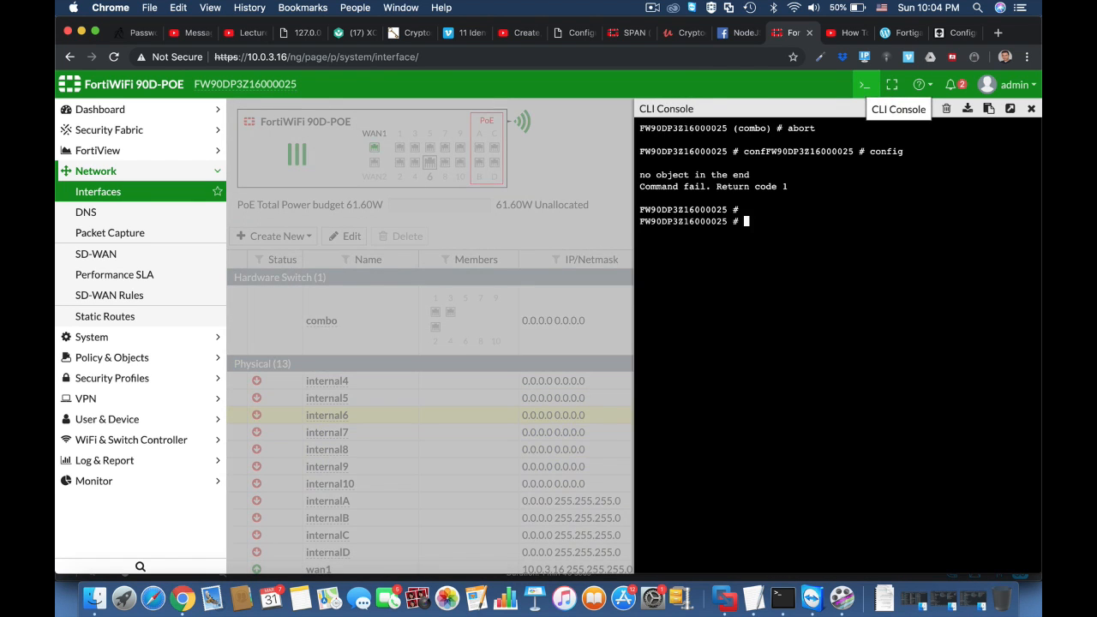
type("config sys interface")
key("Return")
type("edi")
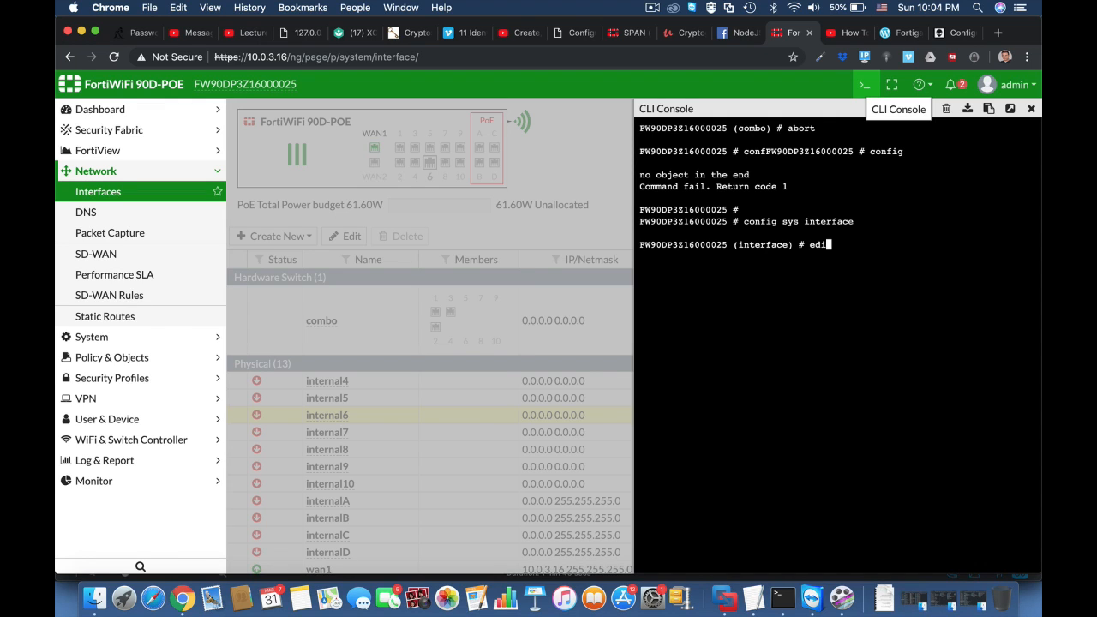
type("t combo")
key("Return")
type("set ip 11.11.")
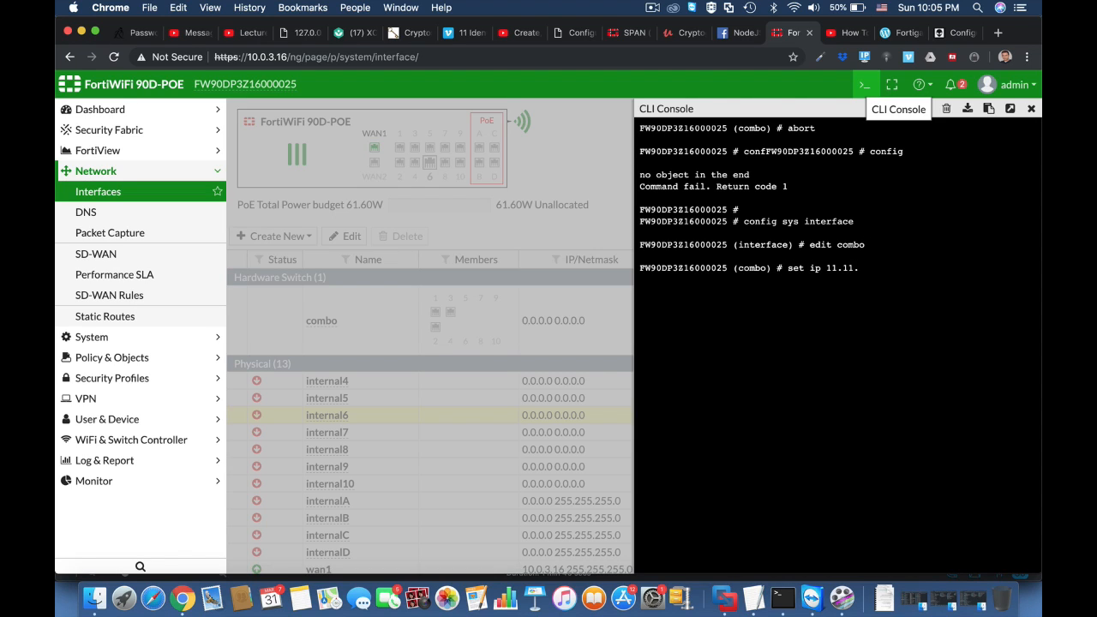
type("1.")
key("BackSpace")
type("1.1 255.255.255.0")
key("Return")
Allow HTTP, HTTPS and ping on combo, commit the change and reload the page
type("set allowaccess")
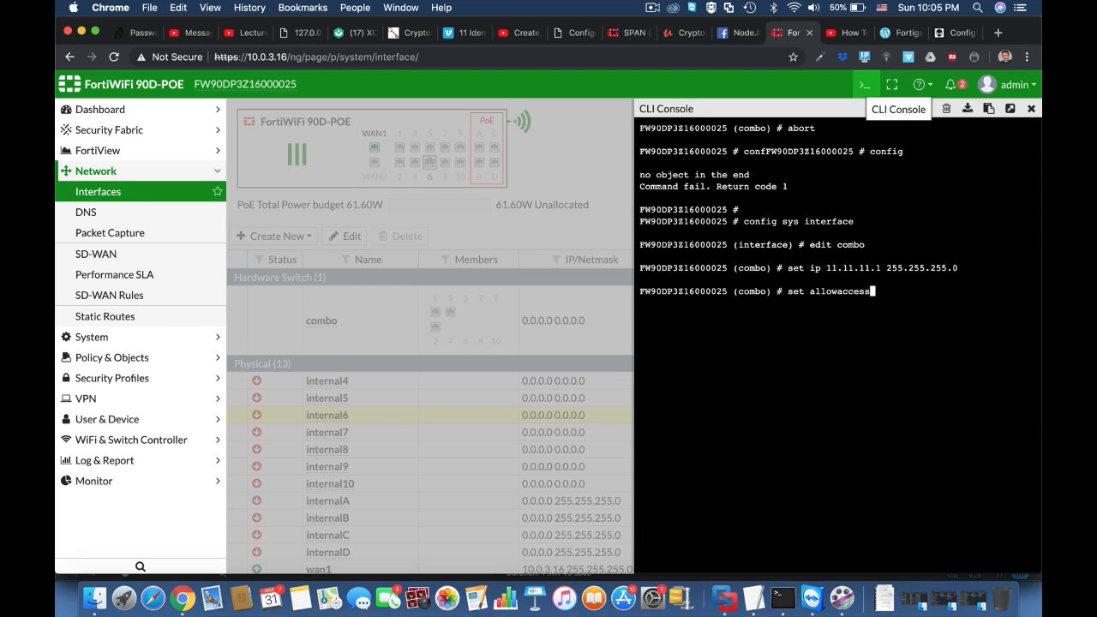
type(" http https pi")
key("Return")
key("Return")
key("Return")
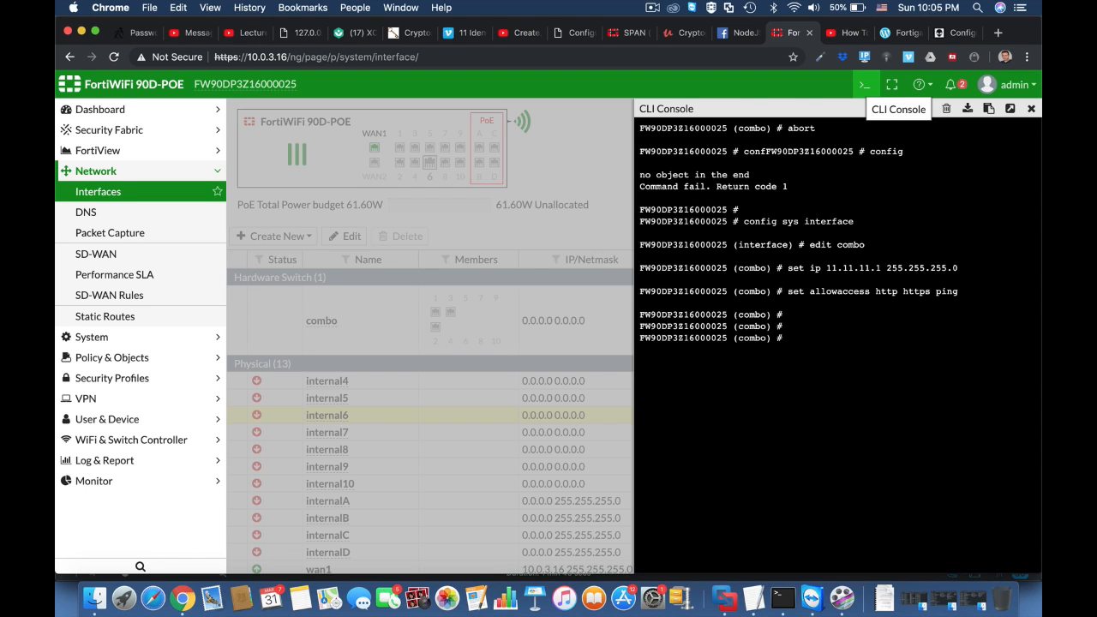
type("end")
key("Return")
key("Return")
key("Return")
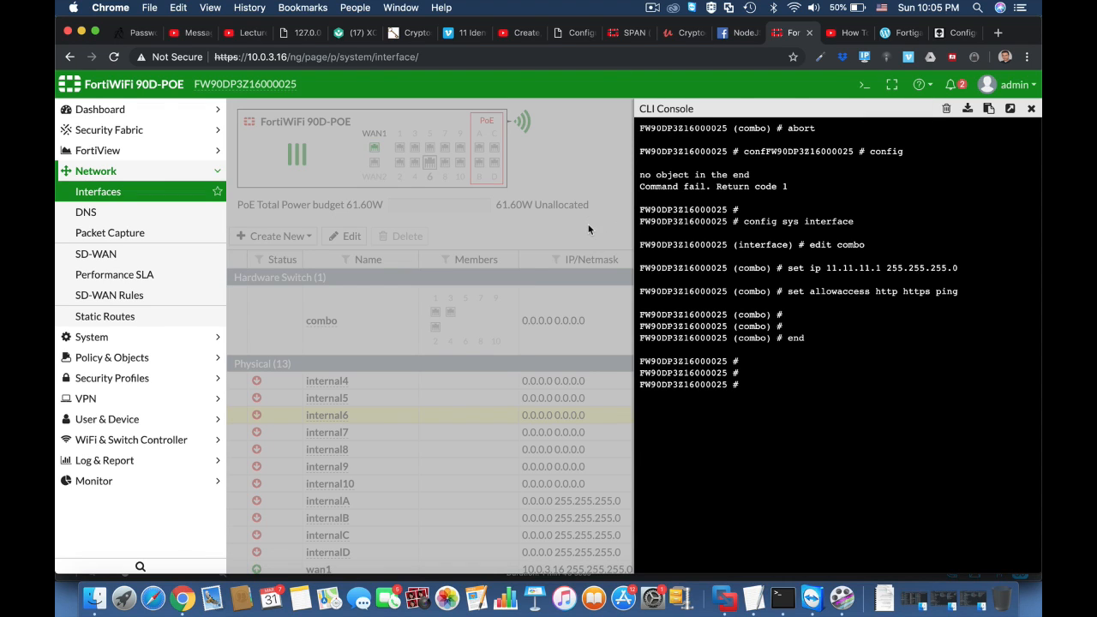
left_click(498, 56)
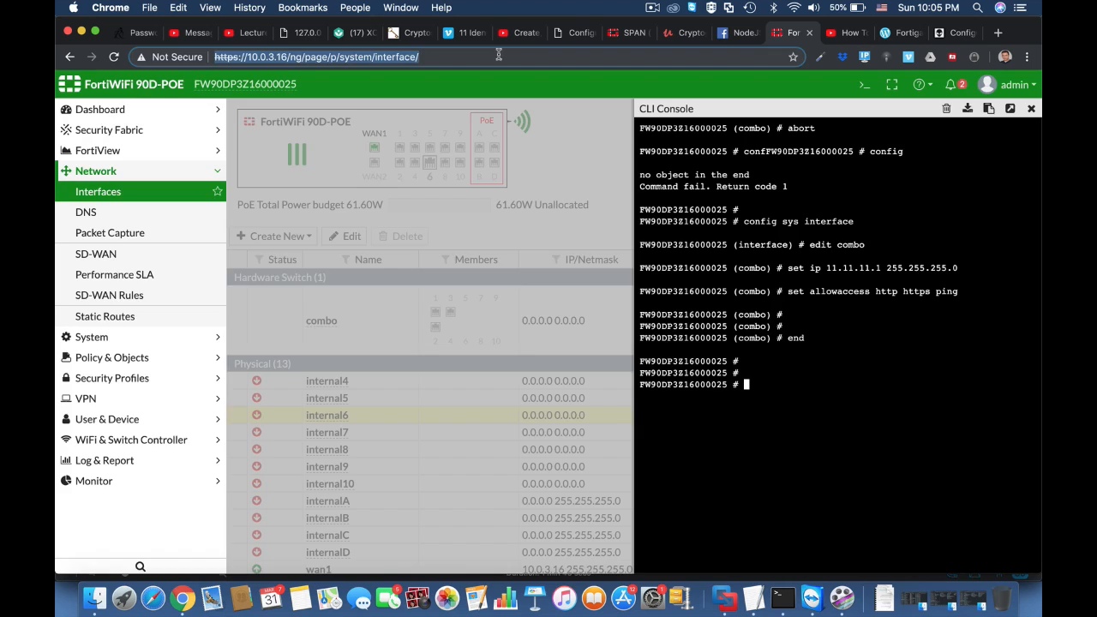
key("Return")
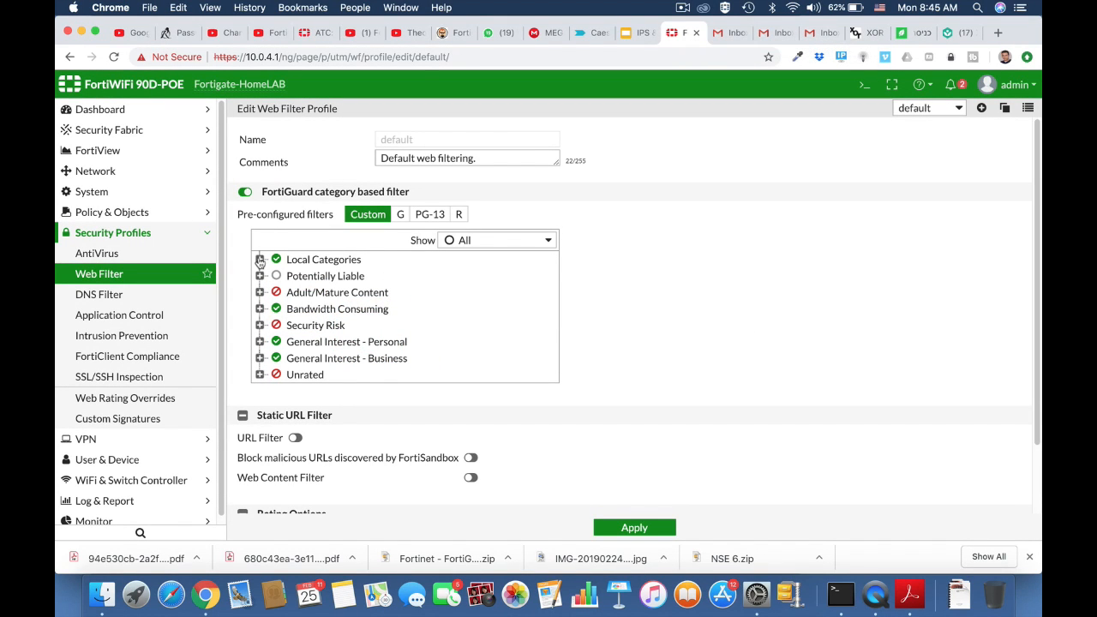
Expand the Local Categories, Adult/Mature Content and Bandwidth Consuming web filter categories
left_click(260, 259)
scroll(458, 360, "down", 2)
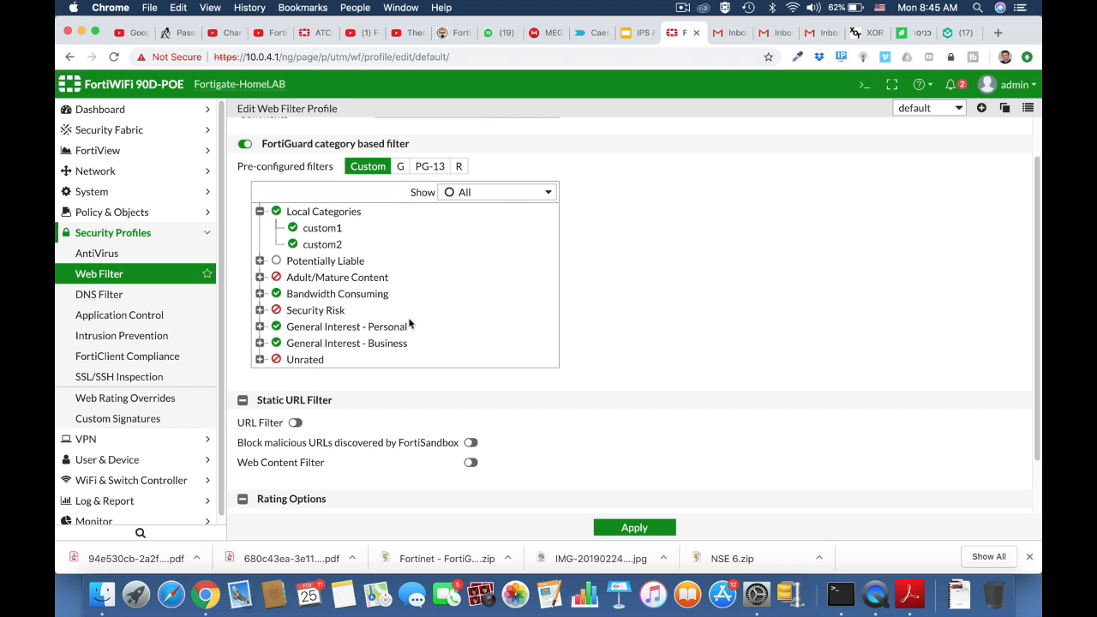
left_click(260, 277)
scroll(364, 330, "down", 5)
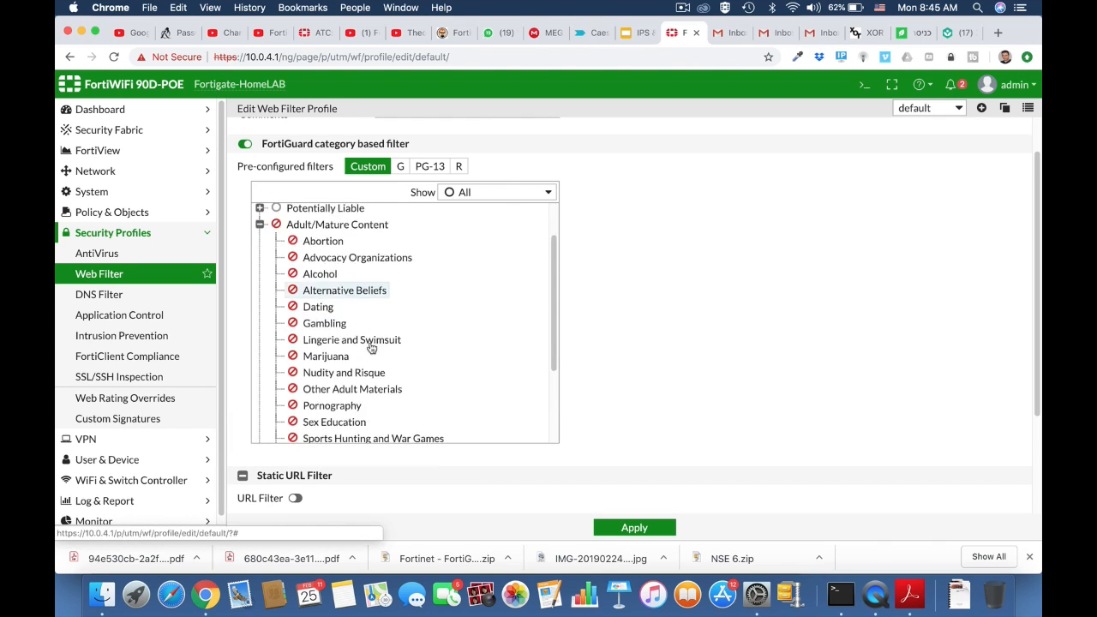
left_click(259, 368)
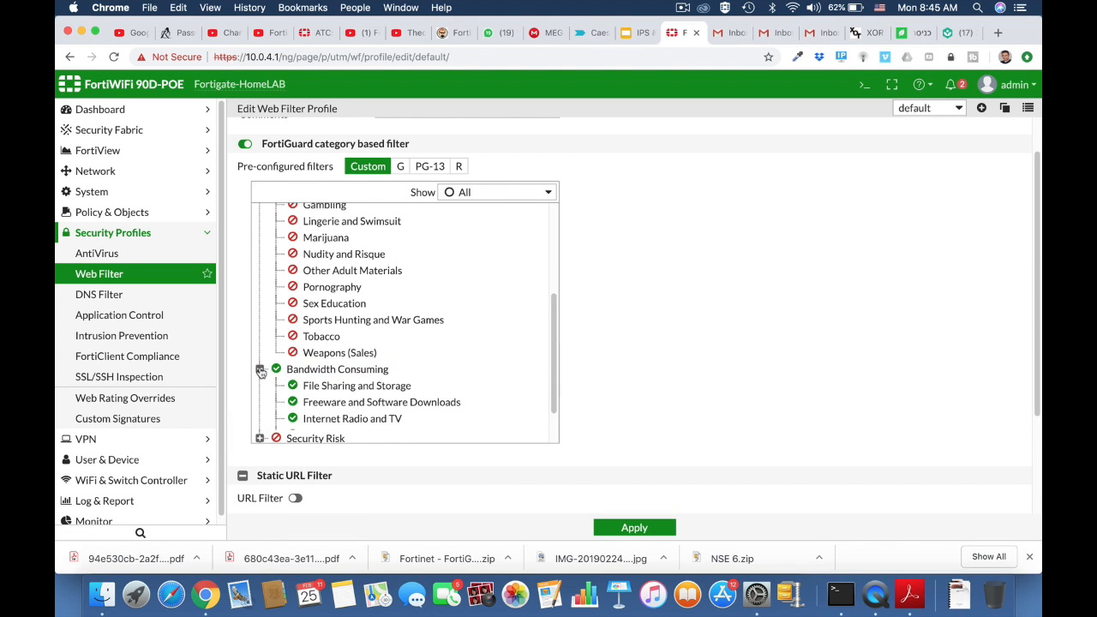
scroll(407, 433, "down", 3)
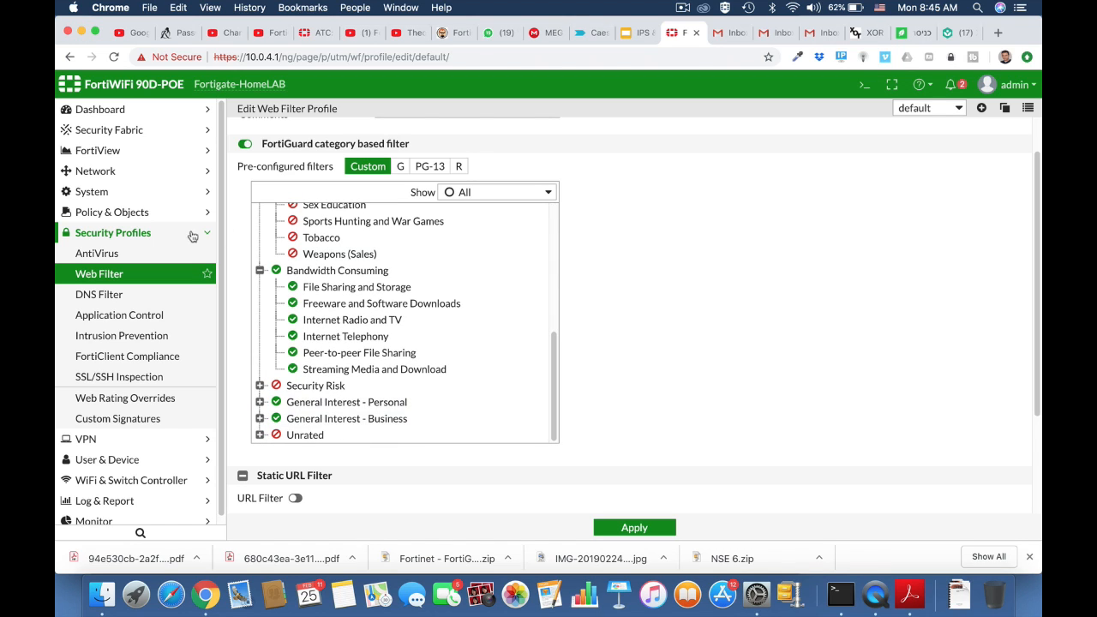
From System > FortiGuard, follow the link to request re-evaluation of a URL's category
left_click(101, 192)
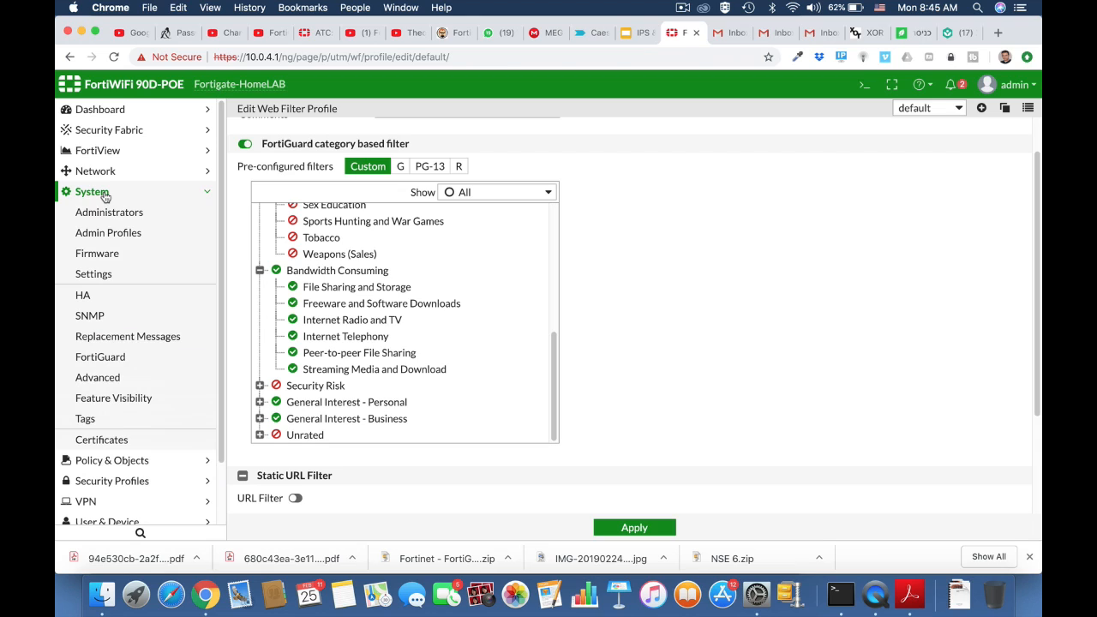
left_click(96, 275)
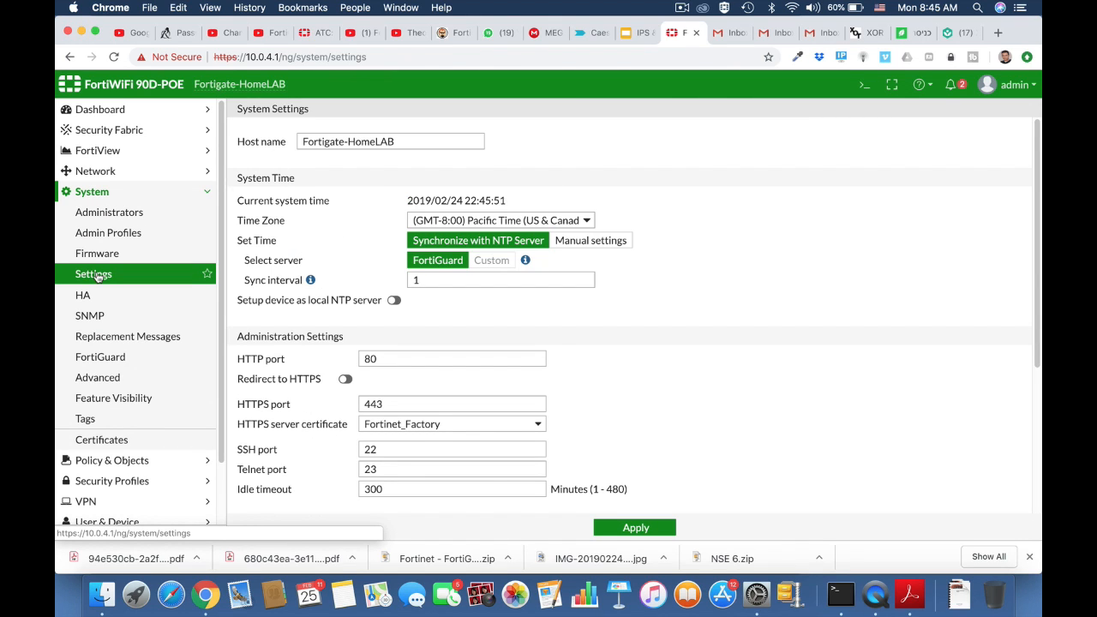
left_click(100, 358)
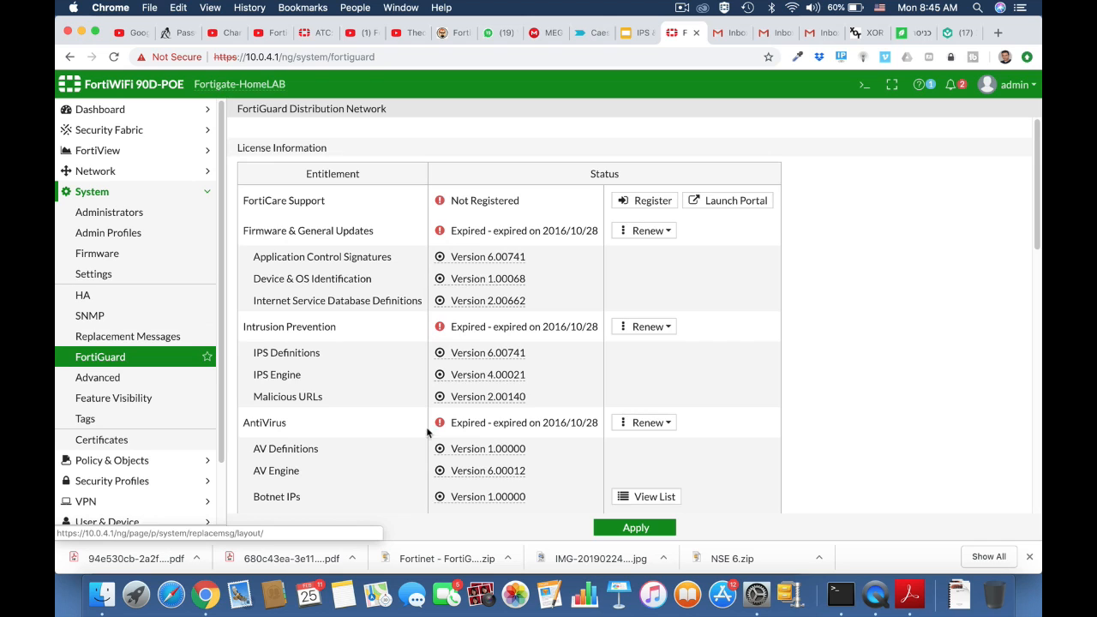
scroll(417, 412, "down", 15)
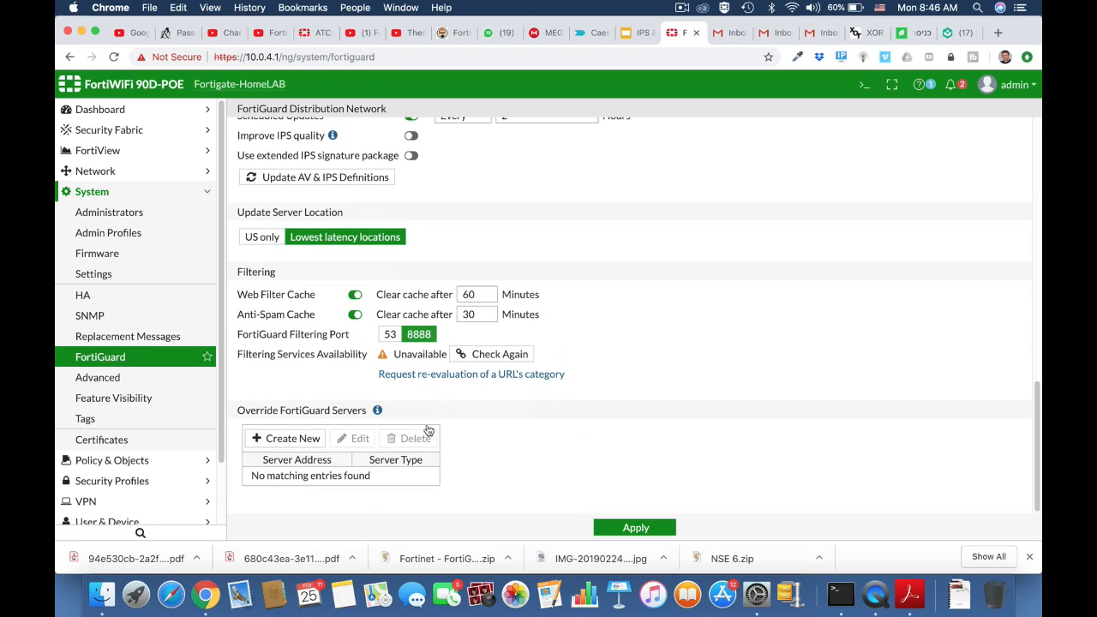
left_click(428, 377)
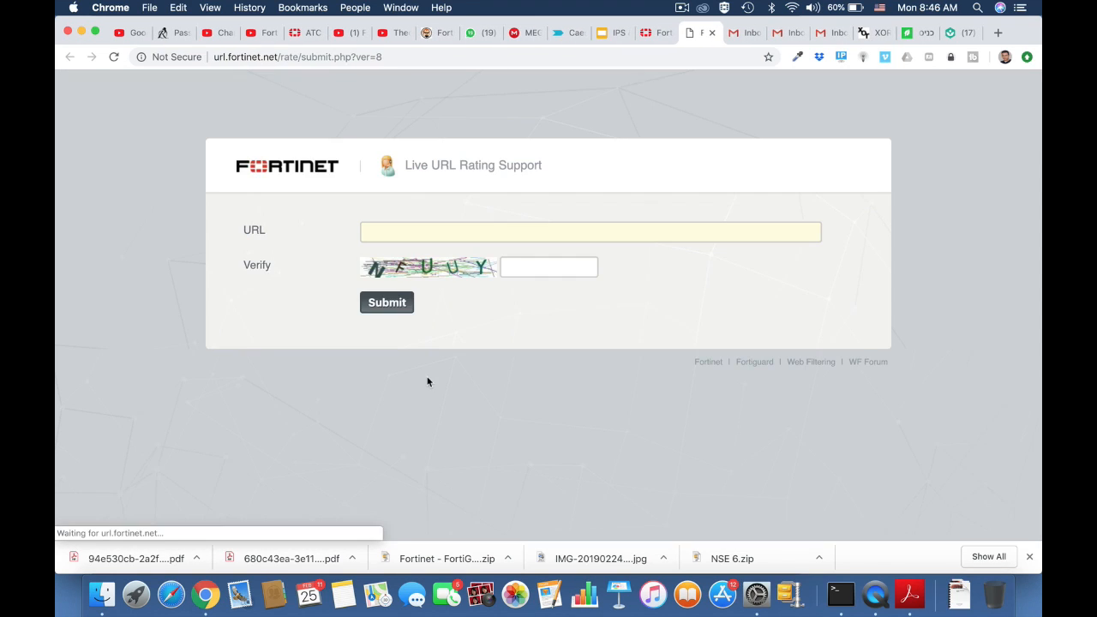
left_click(384, 232)
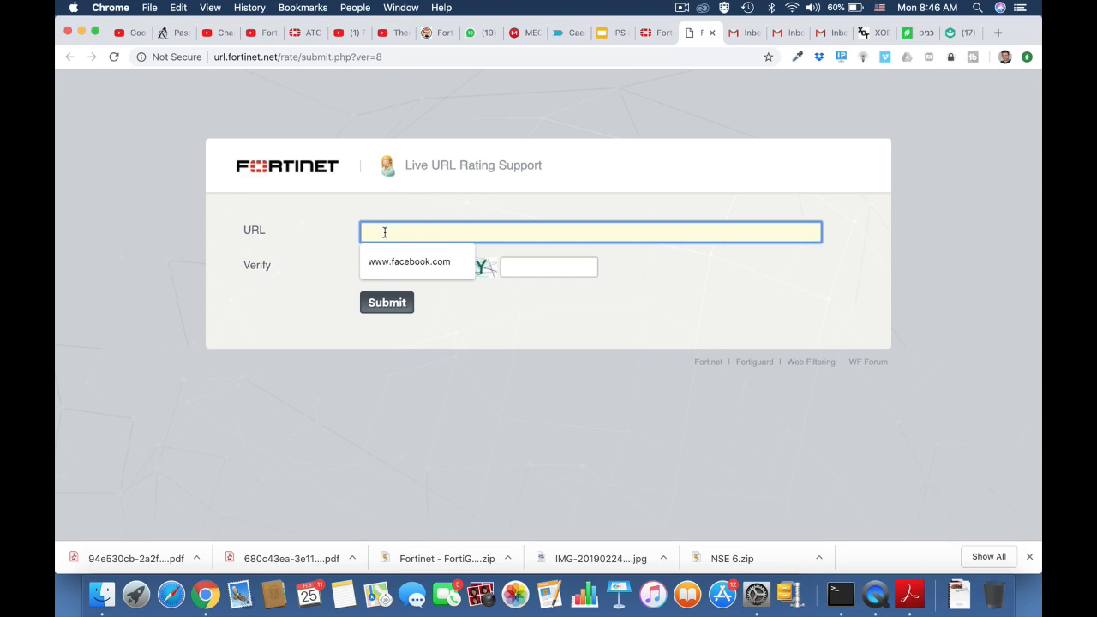
type("www.e")
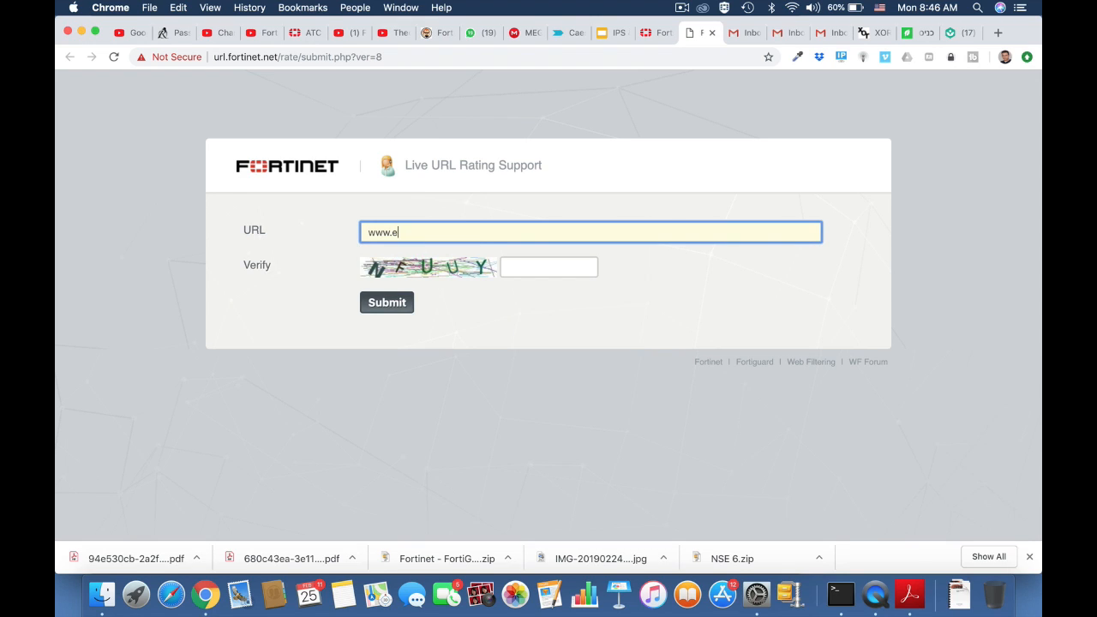
type("ngadget.com")
left_click(506, 269)
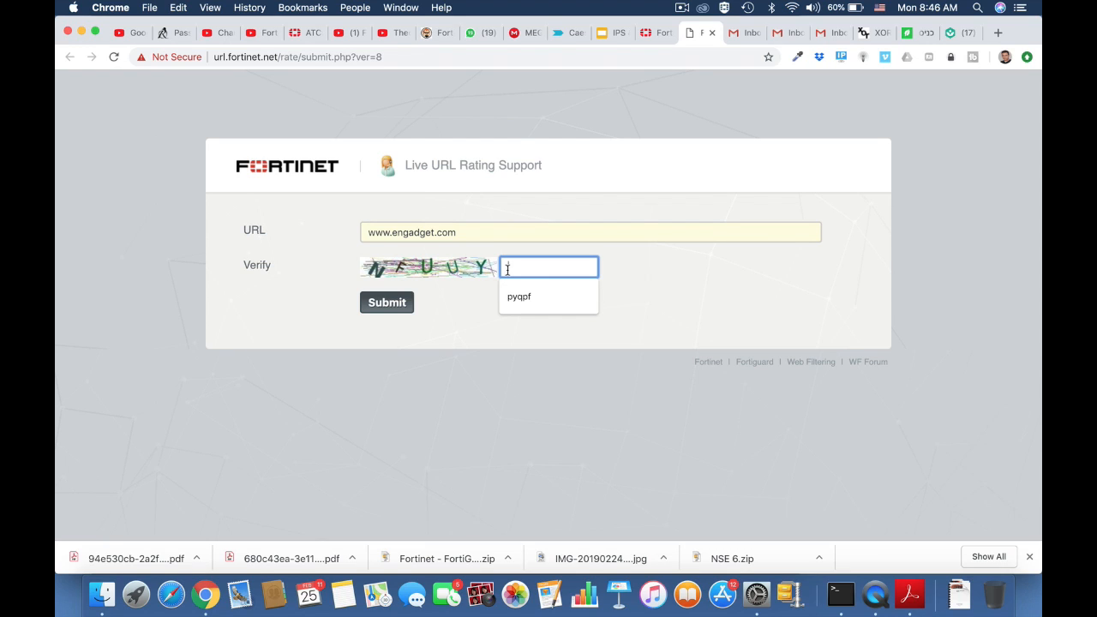
type("nfu")
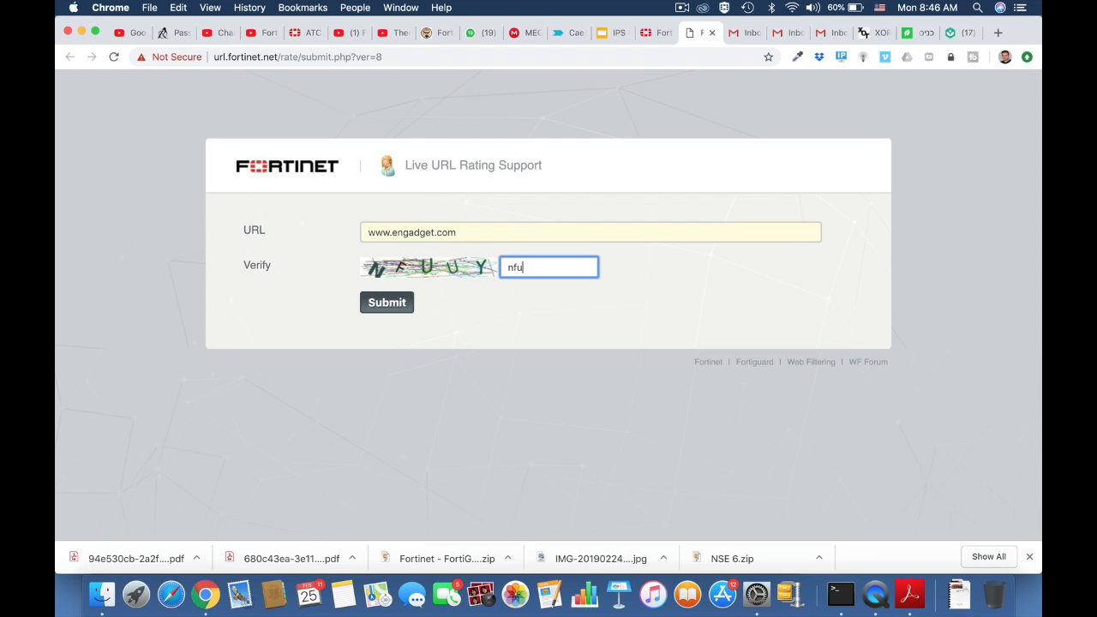
type("uy")
left_click(391, 310)
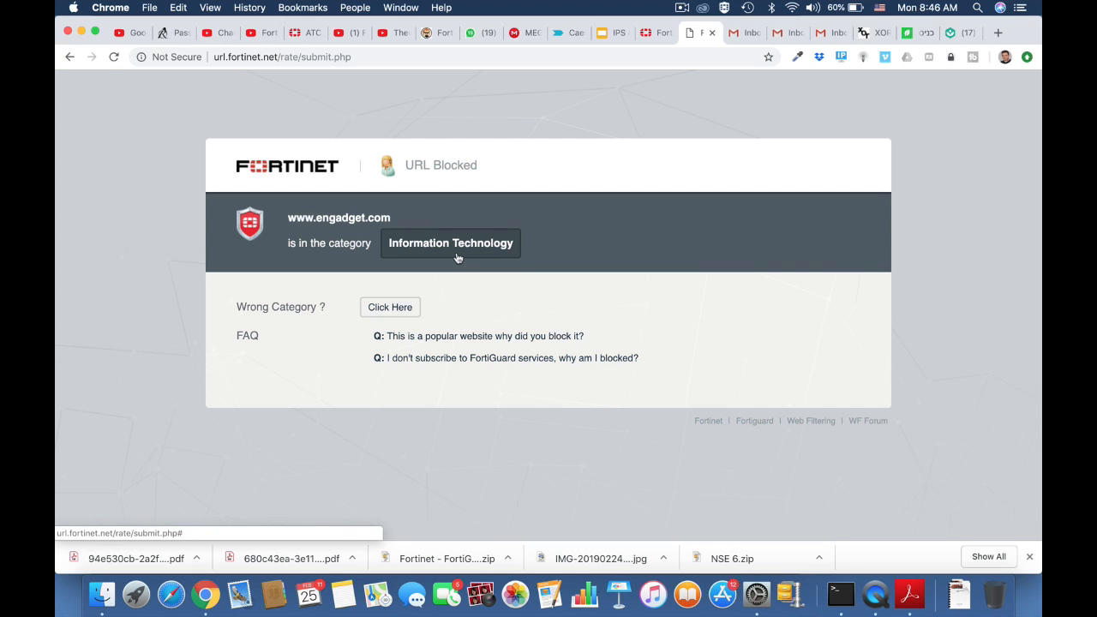
left_click(69, 56)
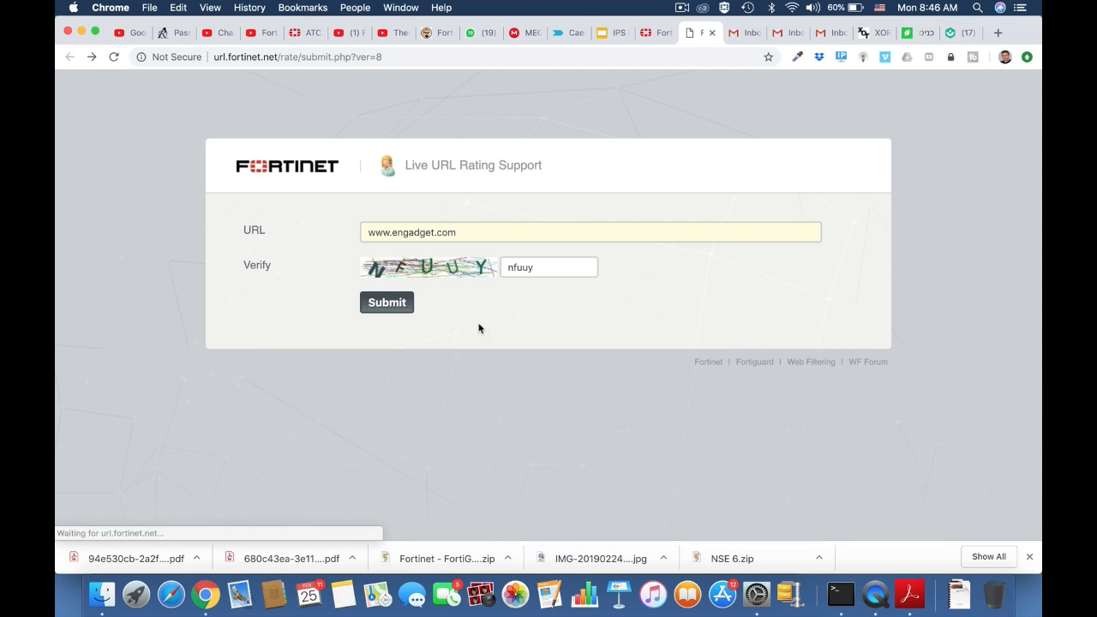
left_click_drag(470, 231, 340, 234)
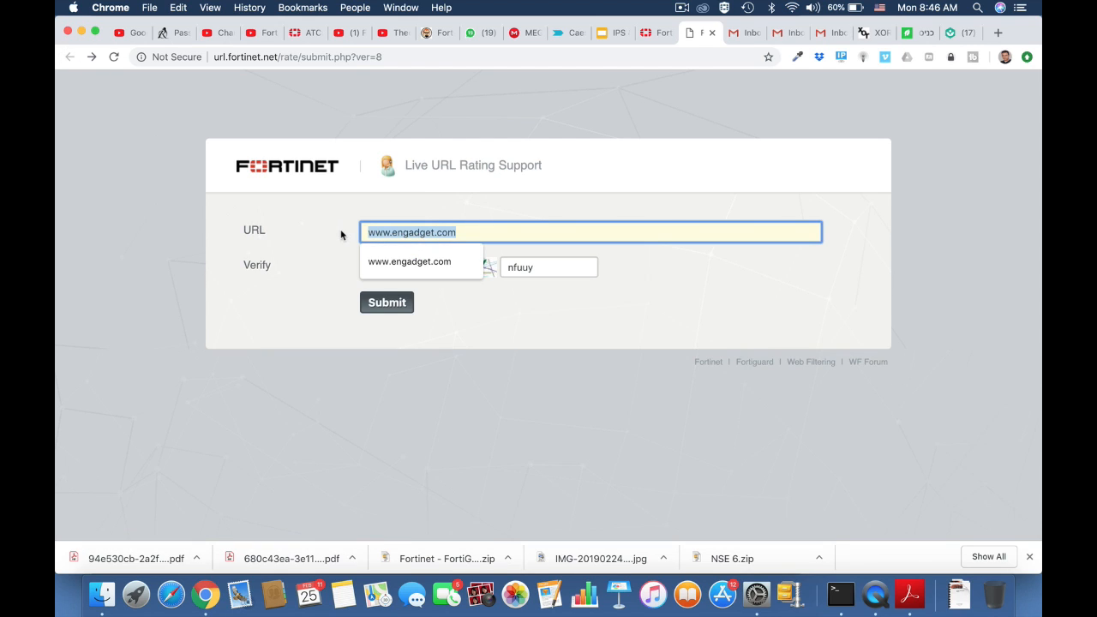
left_click(359, 61)
key("Return")
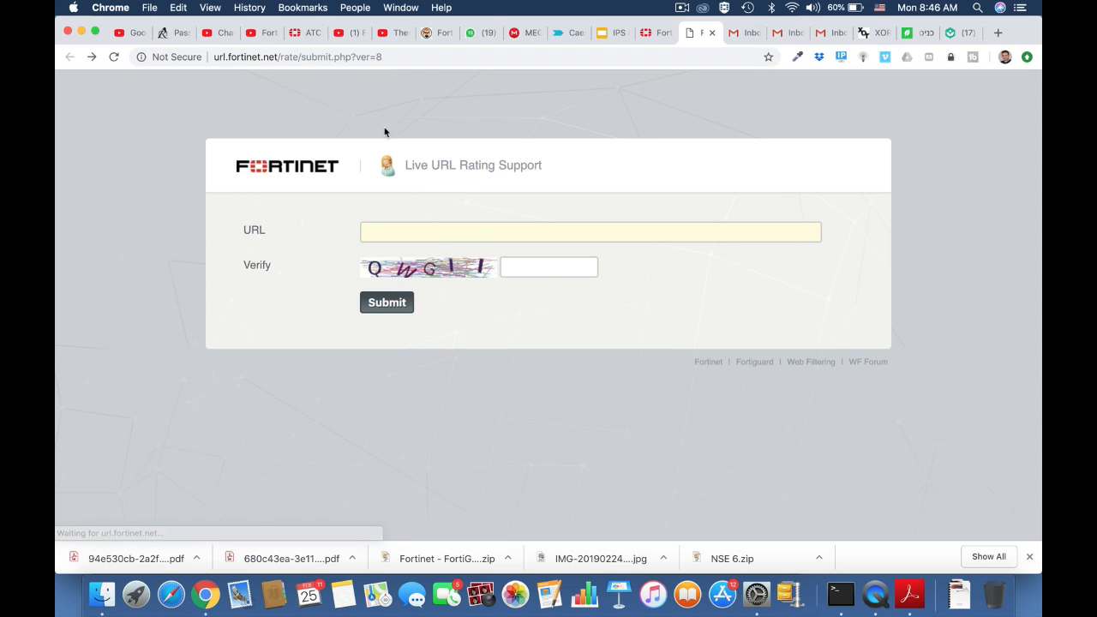
left_click(436, 231)
type("www.")
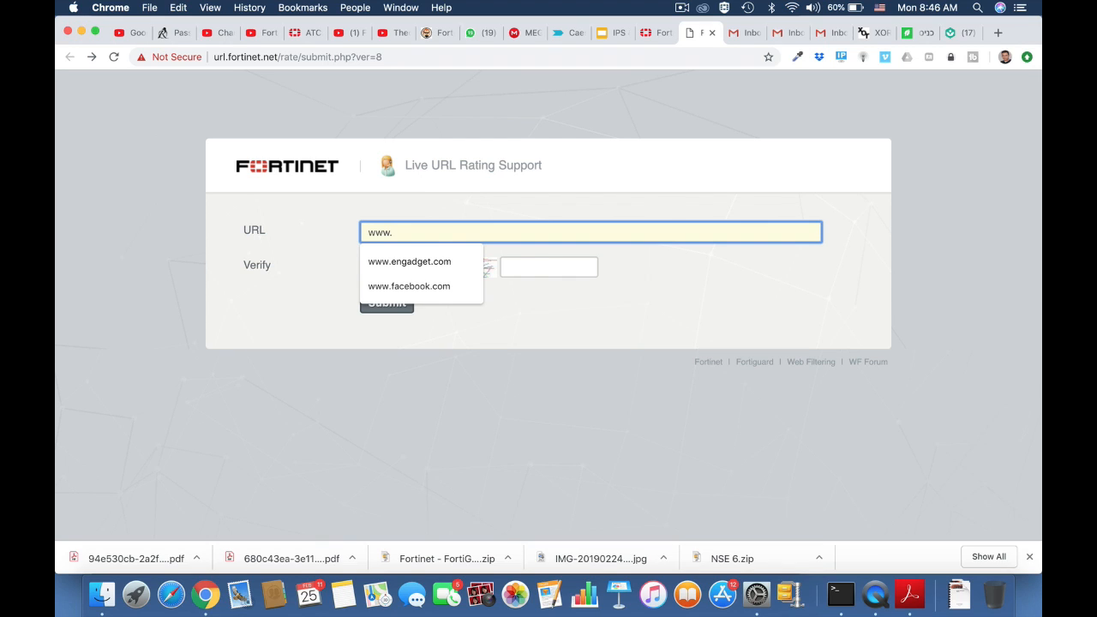
type("fortinet.com")
left_click(524, 266)
type("q")
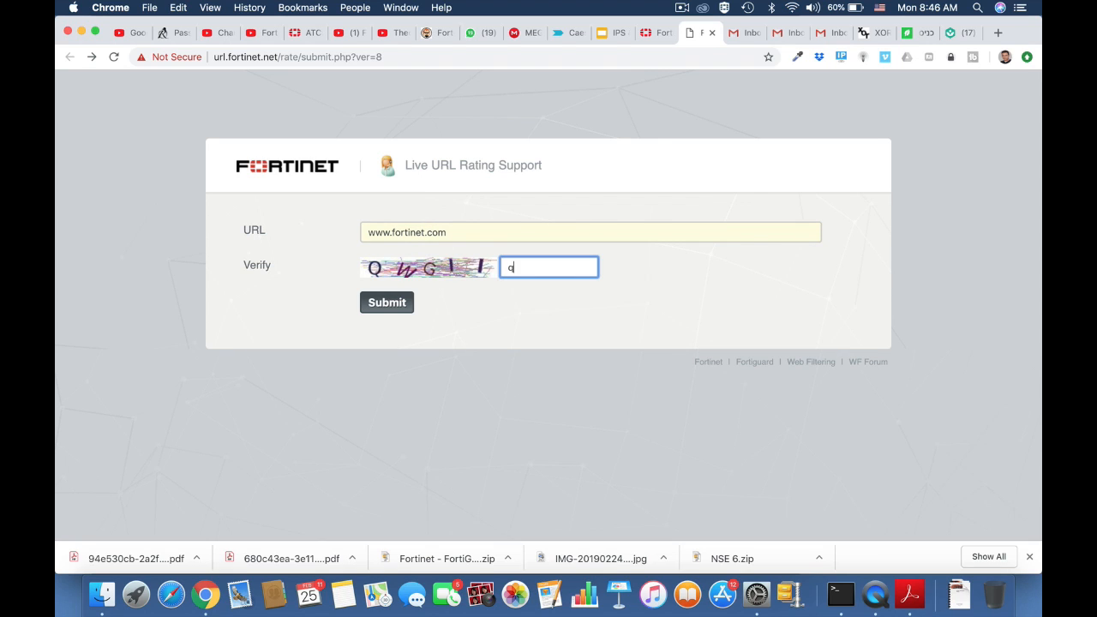
type("wgii")
left_click(390, 307)
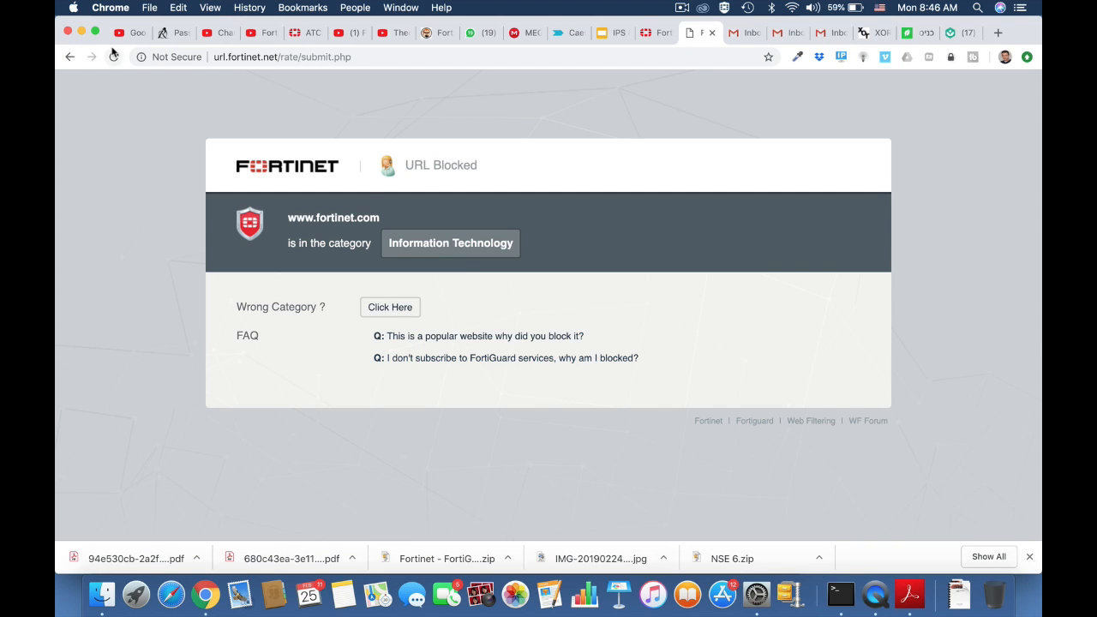
left_click(69, 56)
left_click(390, 57)
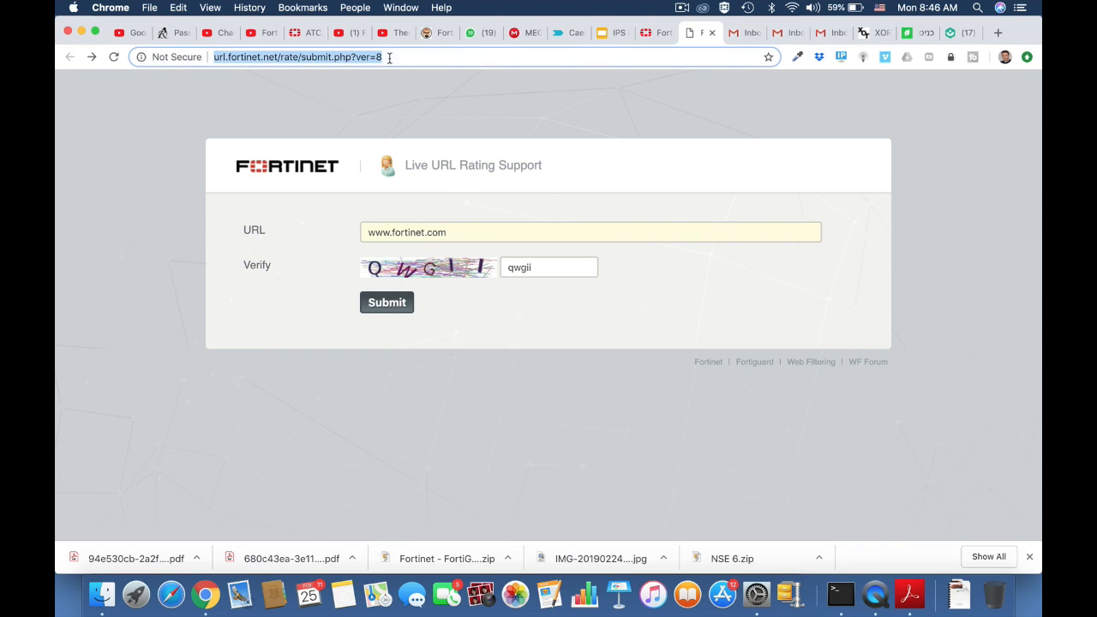
key("Return")
left_click(384, 231)
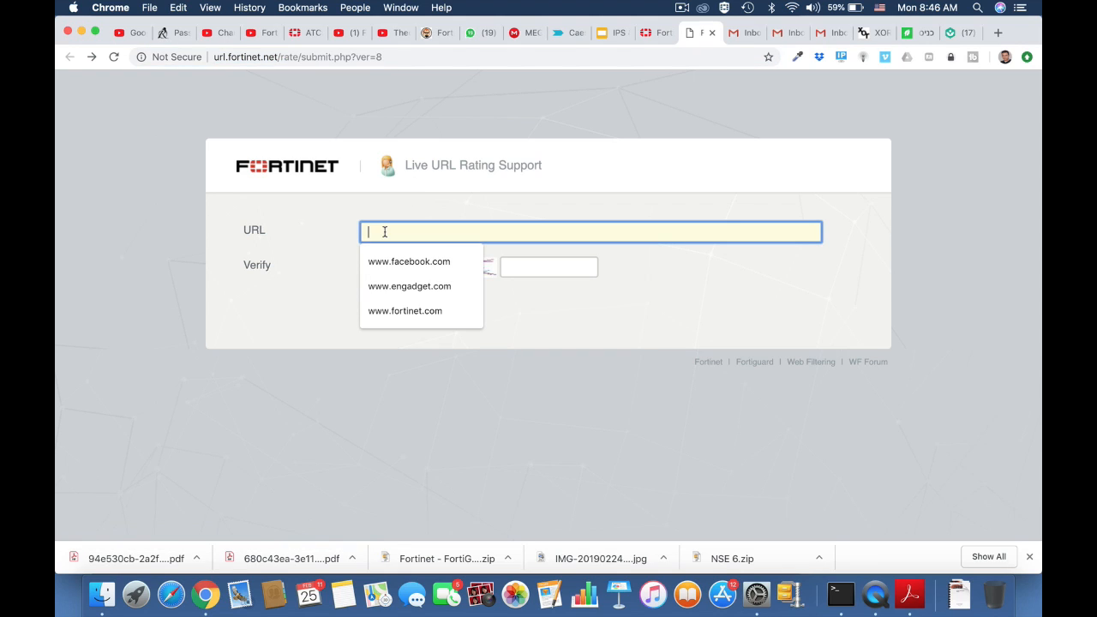
type("www.t")
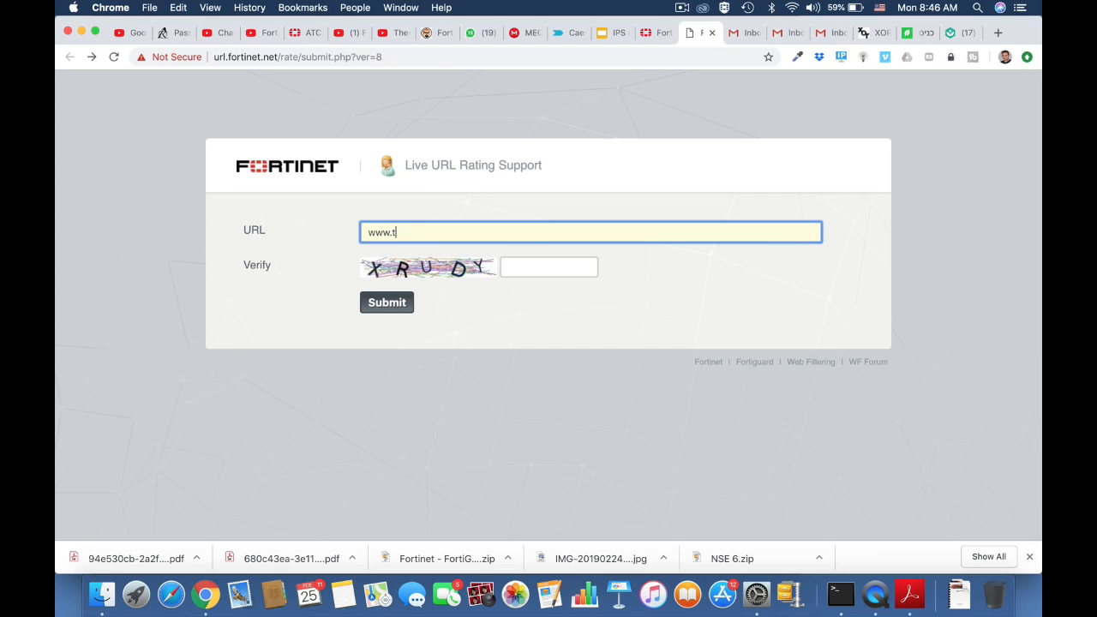
type("witter.com")
left_click(521, 266)
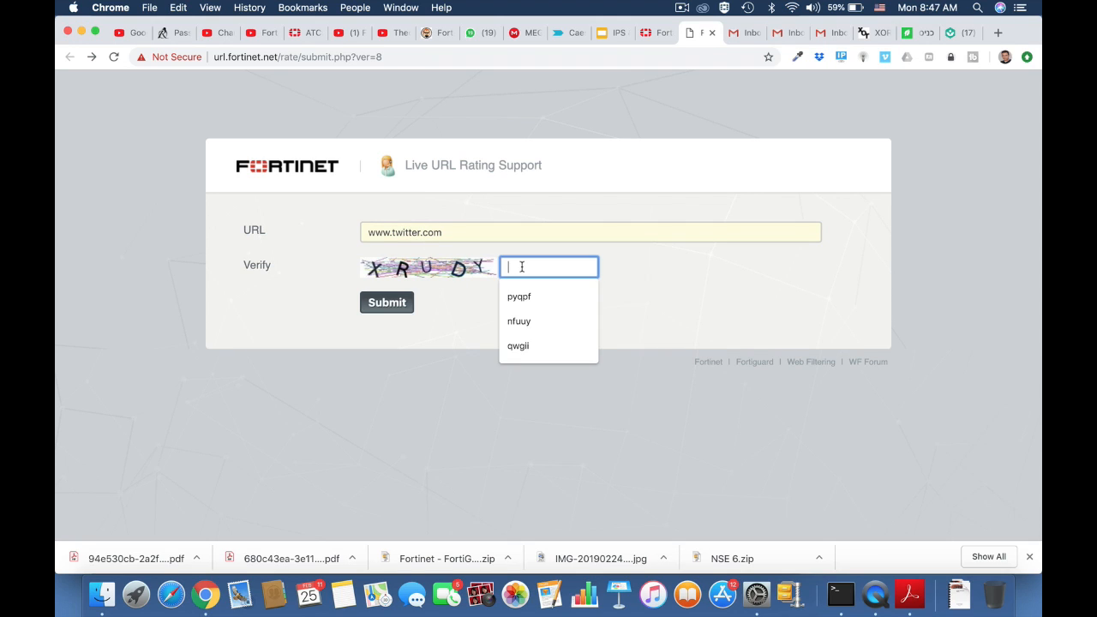
type("xrudy")
left_click(384, 305)
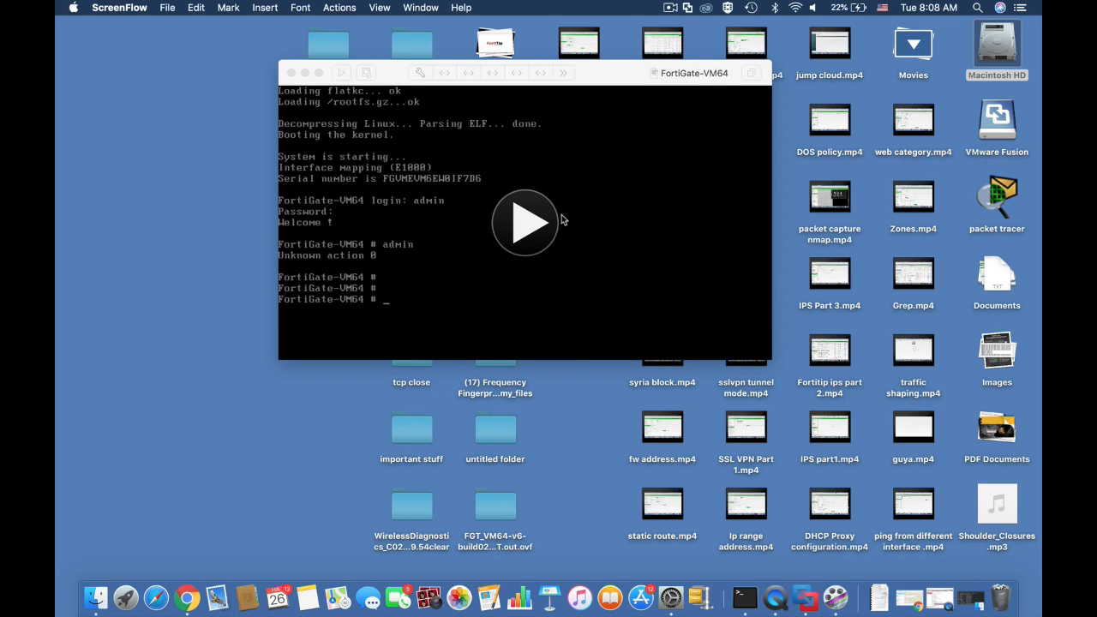
Resume the FortiGate VM and list the current interface settings with show system interface
left_click(527, 221)
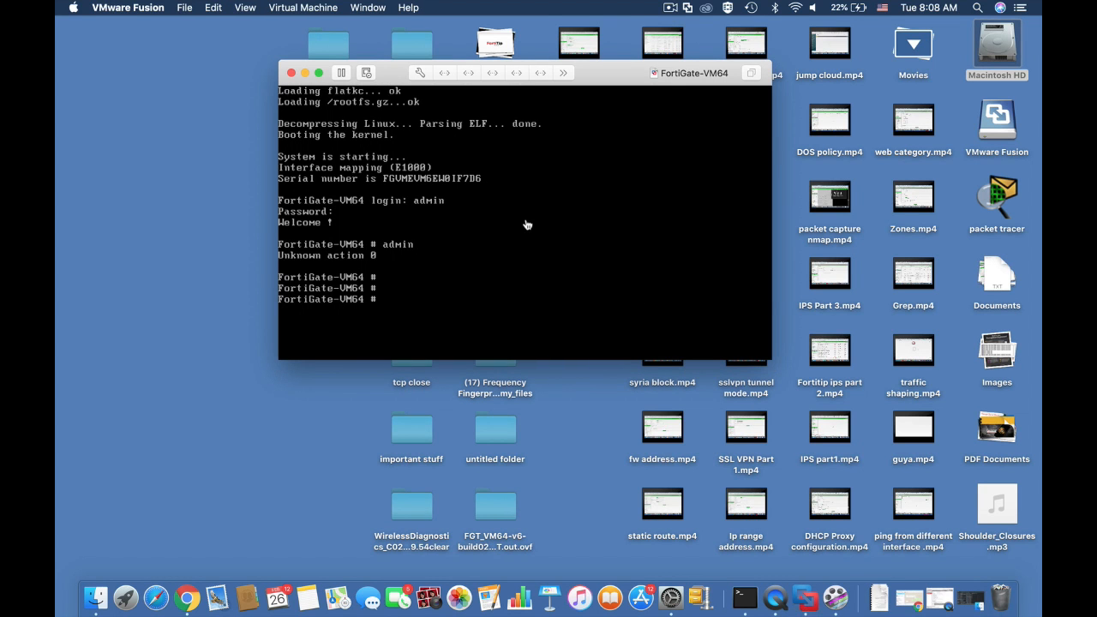
key("Return")
key("Return")
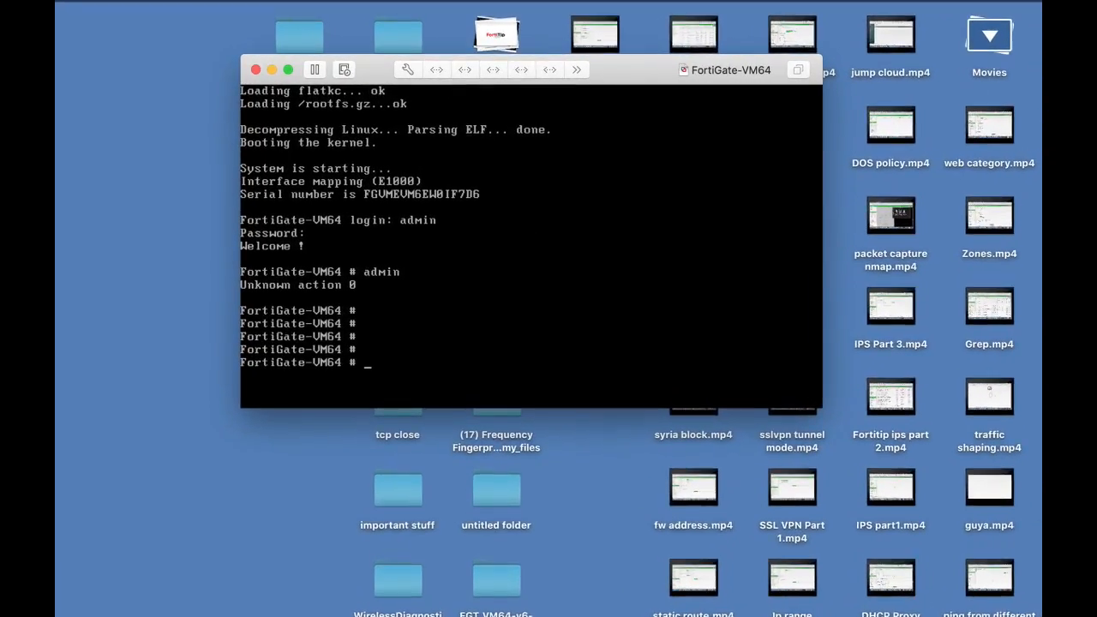
type("show system")
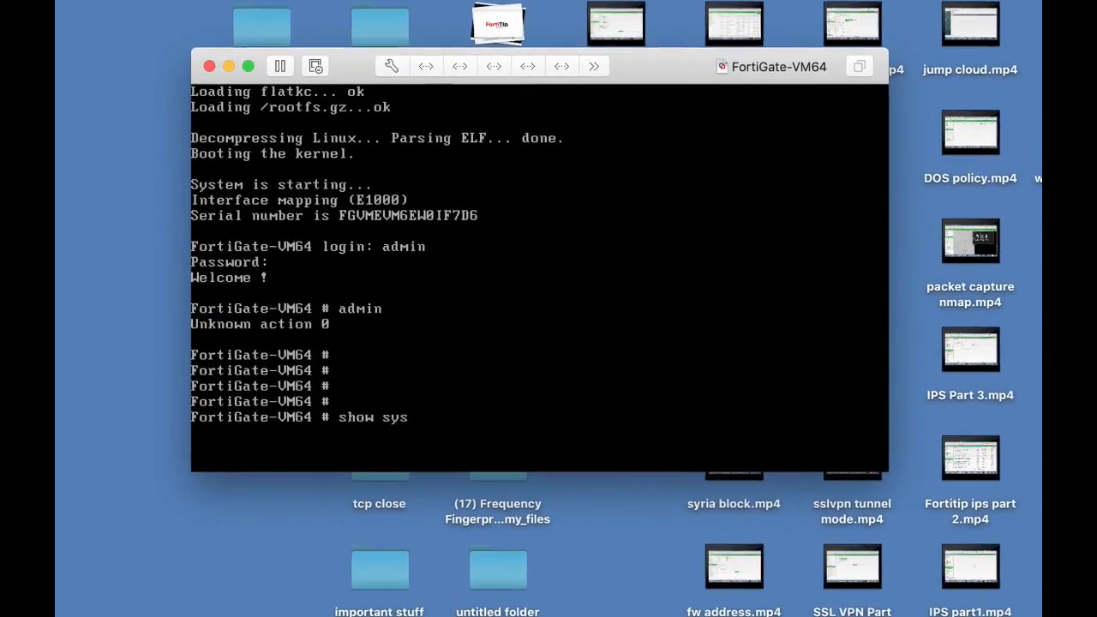
type(" interface")
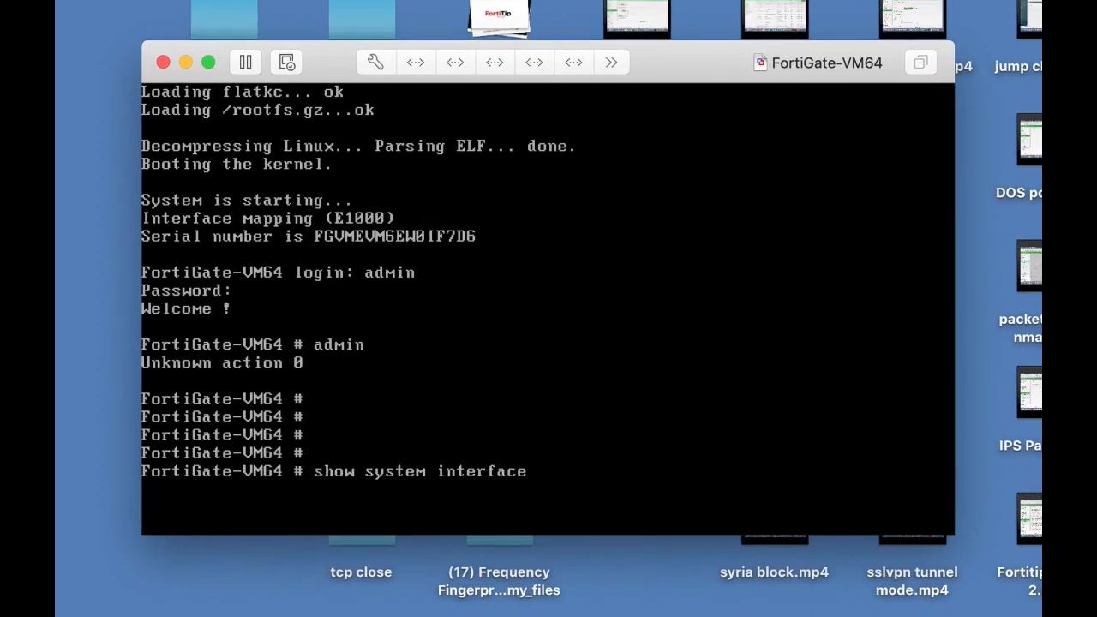
key("Return")
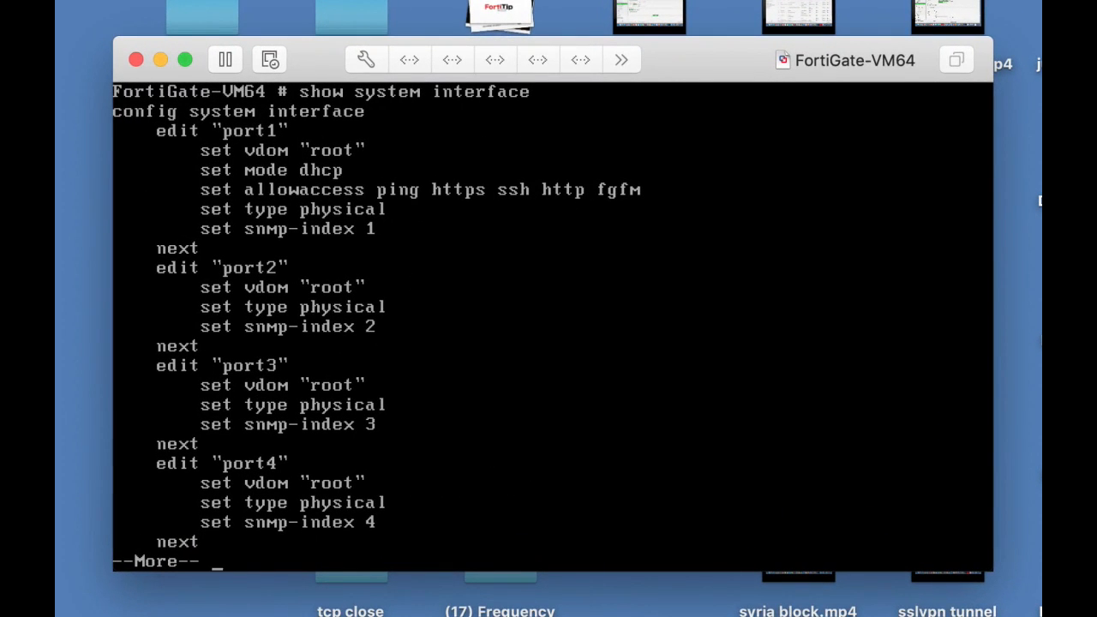
key("Return")
key("Return")
key("Return")
key("Return")
key("Return")
key("Return")
key("Return")
key("Return")
key("Return")
key("Return")
key("Return")
key("Return")
key("Return")
key("Return")
key("Return")
key("Return")
key("Return")
key("Return")
key("Return")
key("Return")
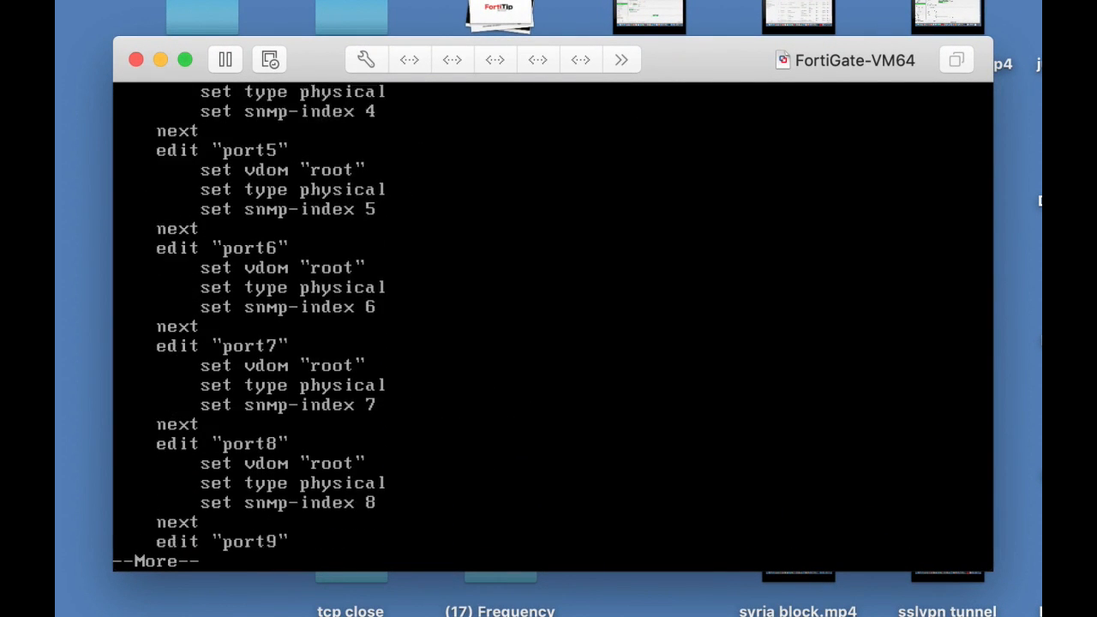
key("Return")
key("Return")
key("Return")
key("Return")
key("Return")
key("Return")
key("Return")
key("Return")
key("Return")
key("Return")
type("edit port1")
key("Return")
Set port1 to static IP 10.0.4.99 with mask 255.255.255.0
type("con")
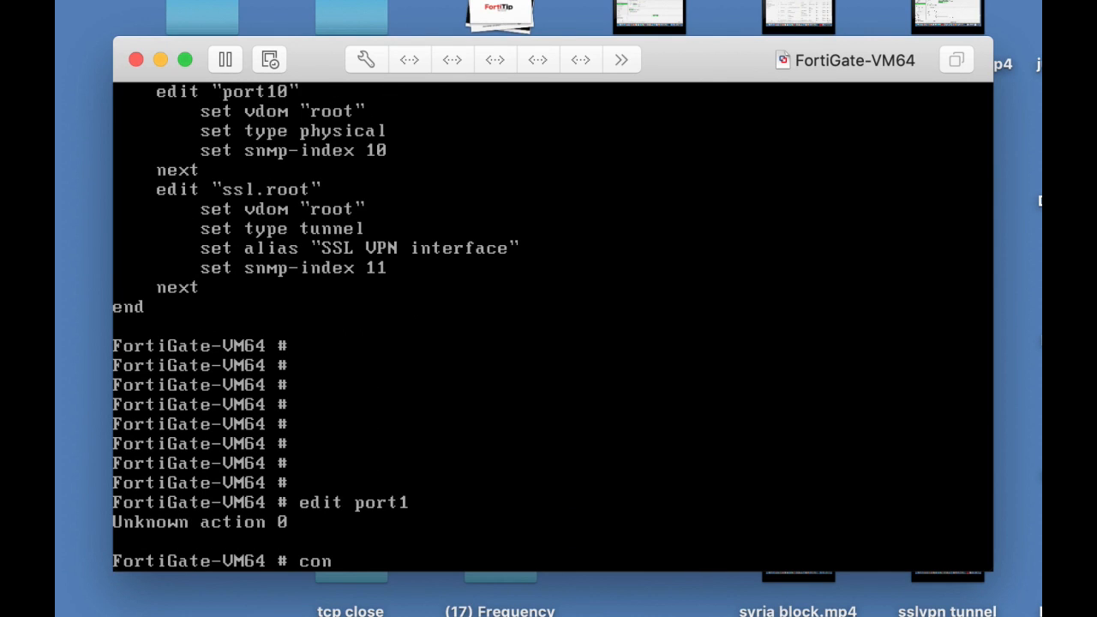
type("fig system ")
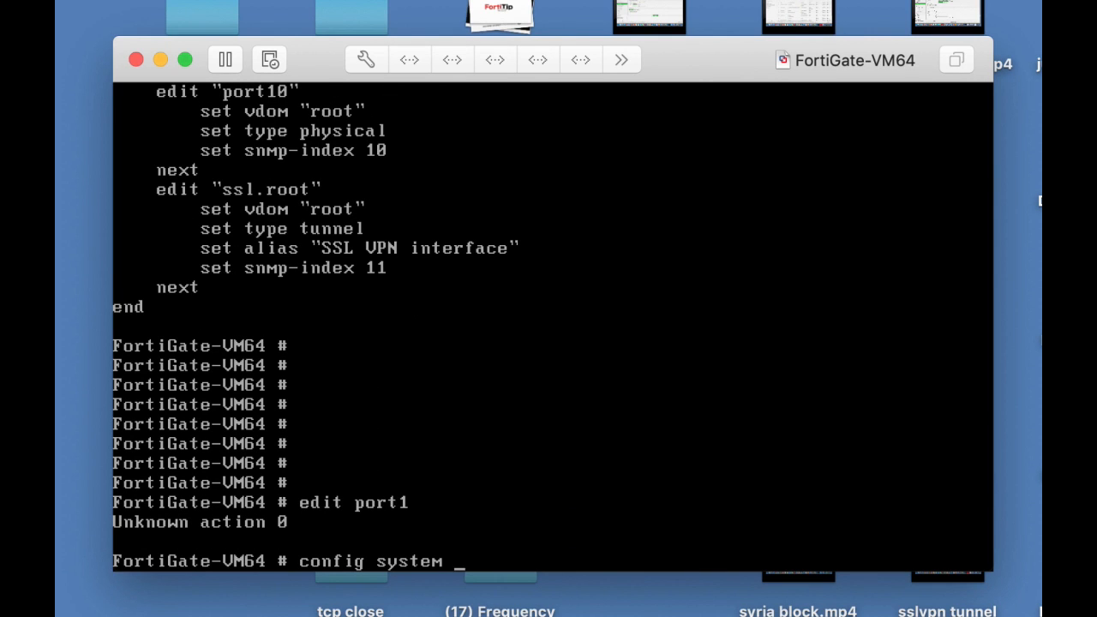
type("interface")
key("Return")
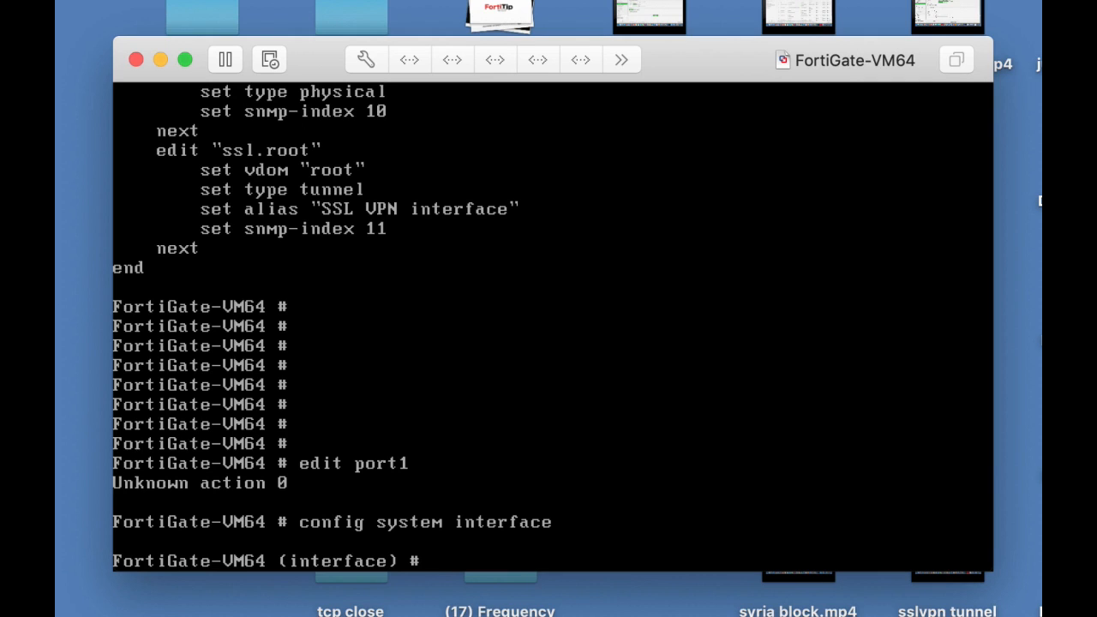
type("edit port1")
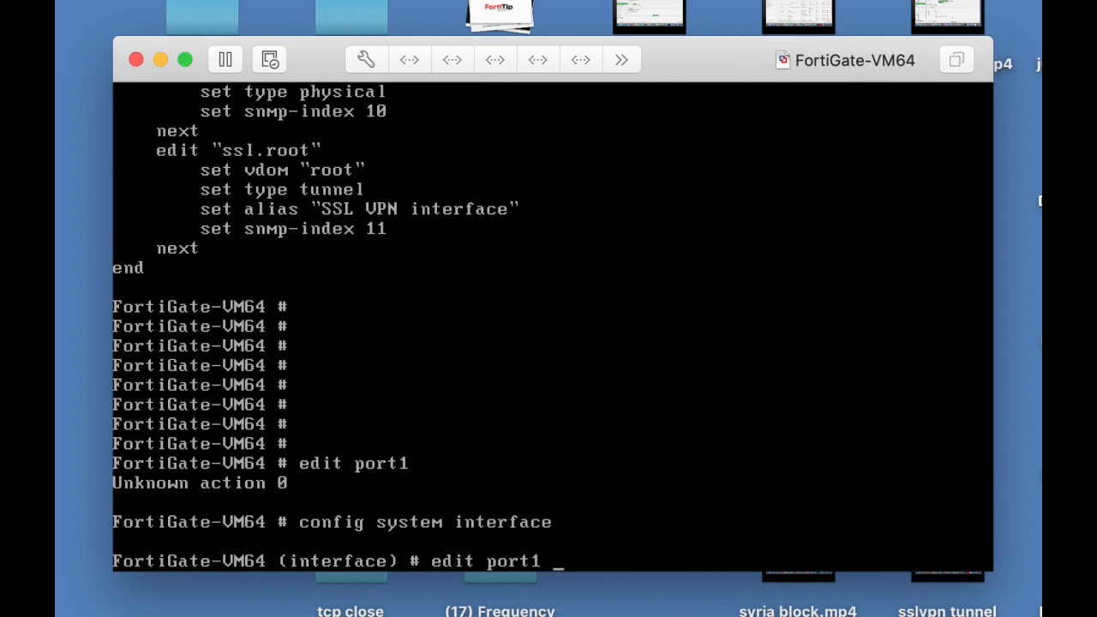
key("Return")
type("set")
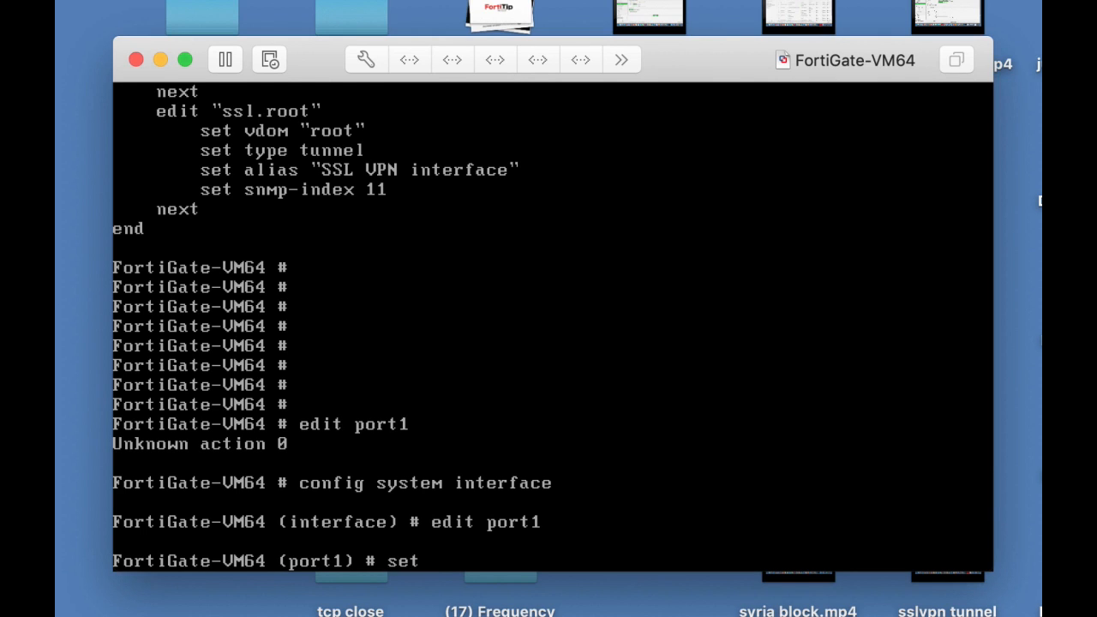
type(" ip 10.0.4.99")
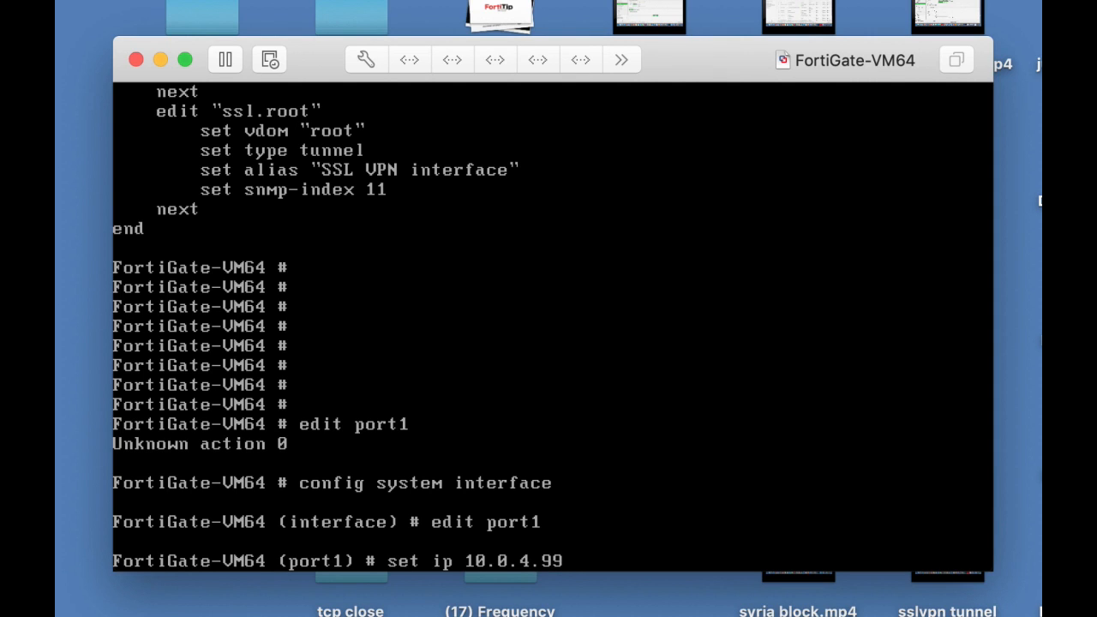
type(" 2")
type("55")
type(".255.2")
type("55")
type(",")
key("BackSpace")
type(".0")
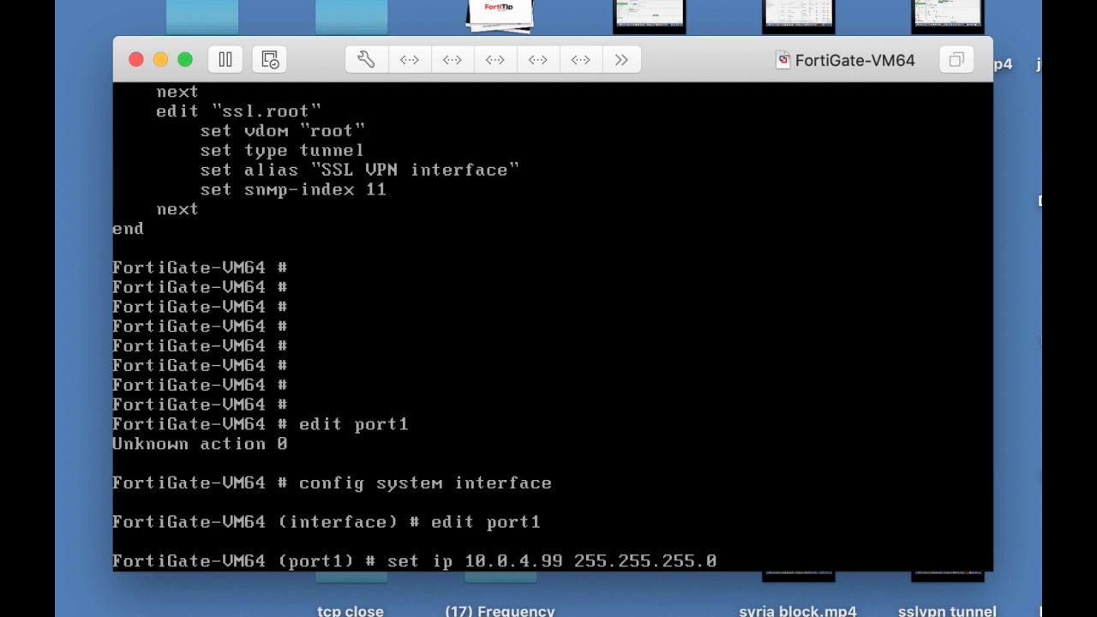
key("Return")
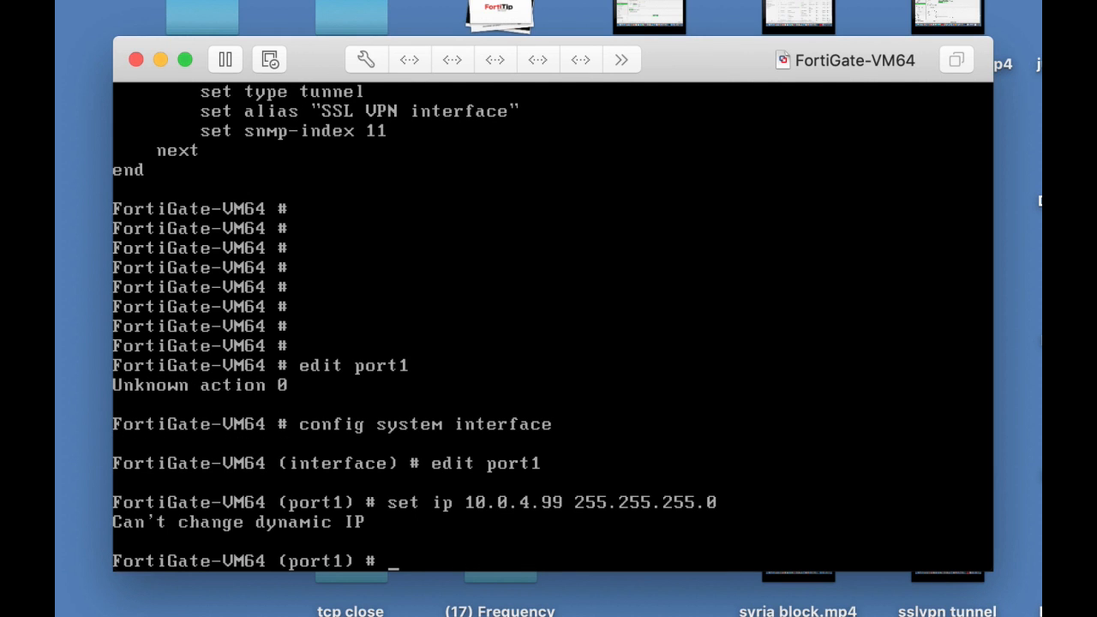
Allow HTTP, HTTPS and ping access on port1
type("set all")
key("Tab")
type("http https ping")
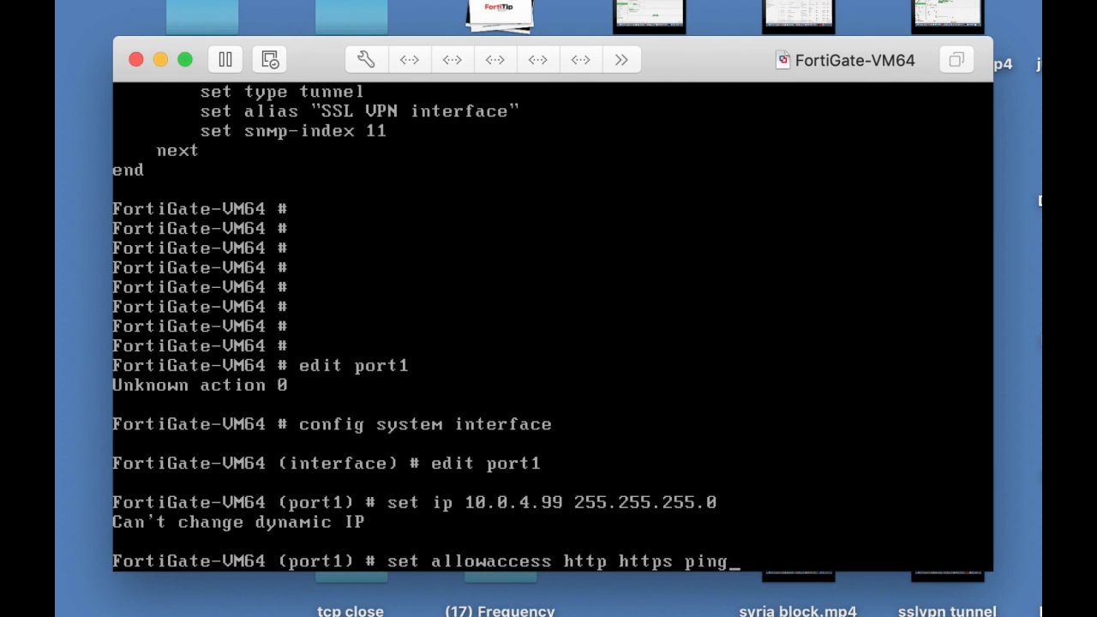
key("Return")
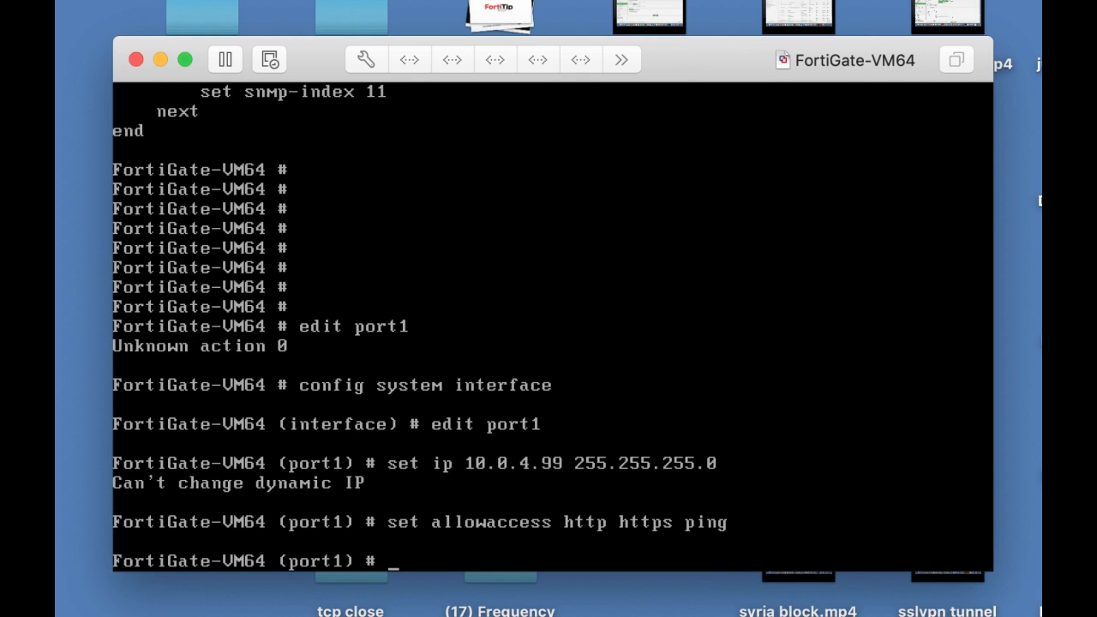
Save the pending interface edits and list all interfaces with show system interface
type("end")
key("Return")
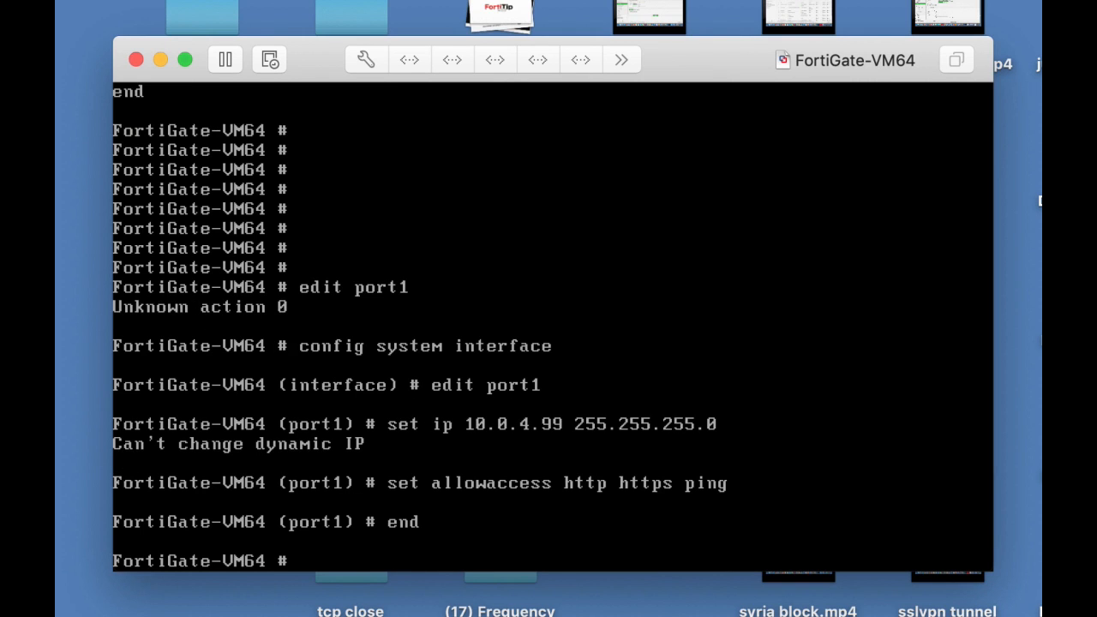
key("Return")
type("sho")
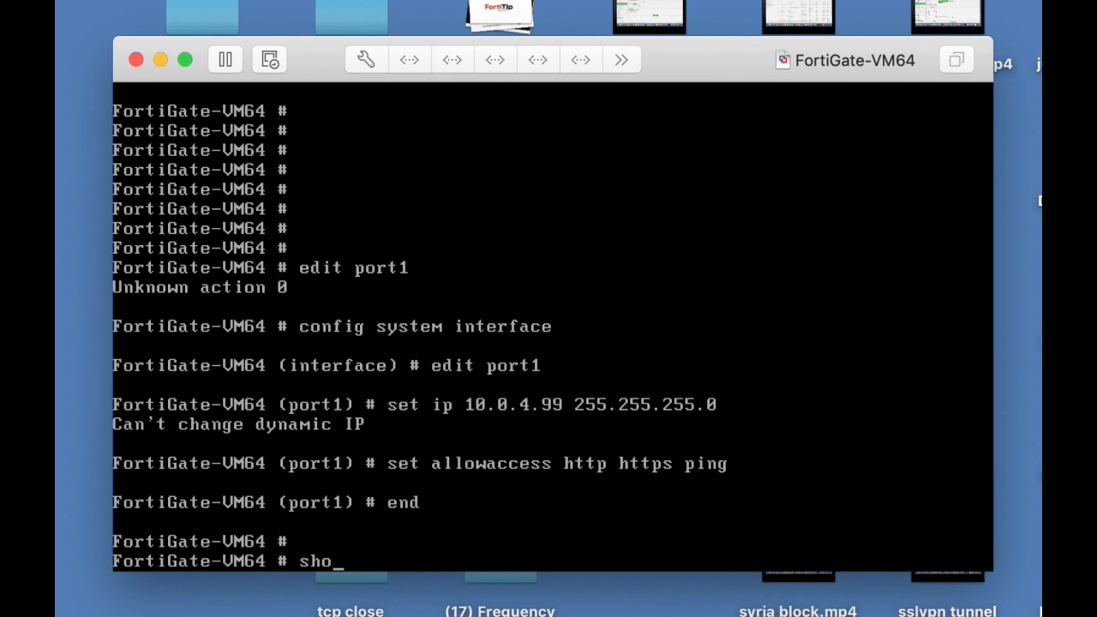
type("w system ")
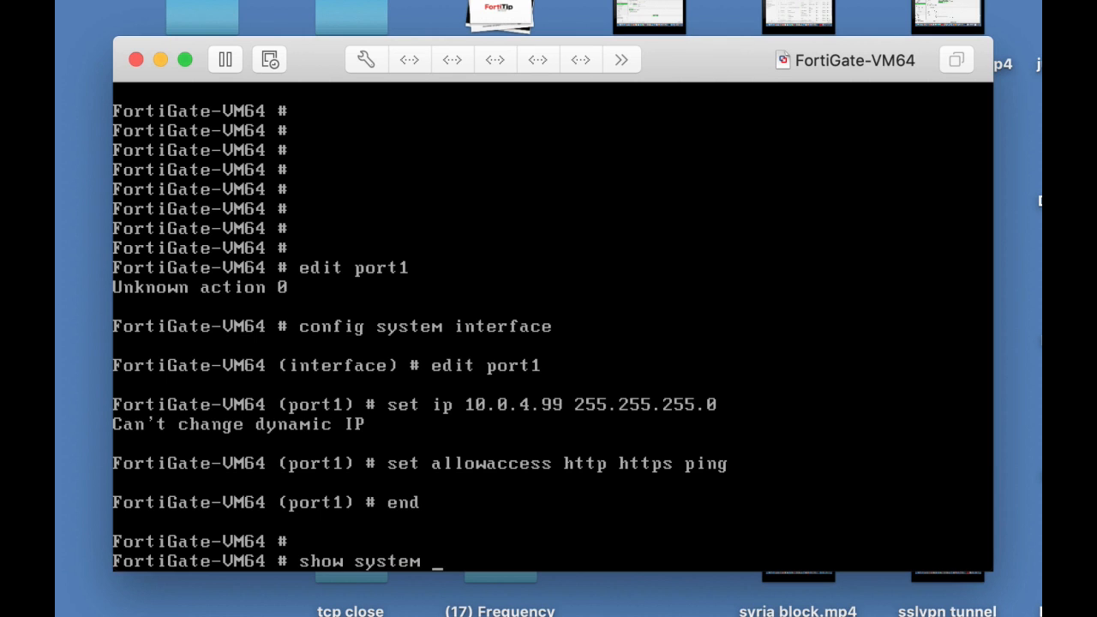
type("interface")
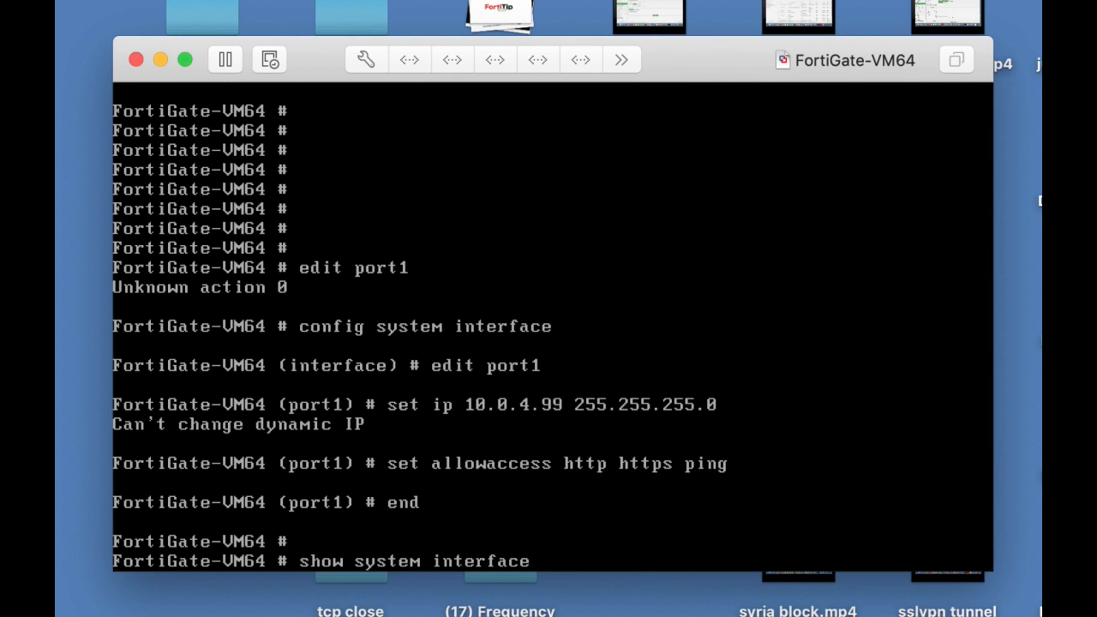
key("Return")
key("Return")
key("Return")
key("Return")
key("Return")
key("Return")
key("Return")
key("Return")
key("Return")
key("Return")
key("Return")
key("Return")
key("Return")
key("Return")
key("Return")
key("Return")
key("Return")
key("Return")
key("Return")
key("Return")
key("Return")
key("Return")
key("Return")
key("Return")
key("Return")
key("Return")
key("Return")
key("Return")
key("Return")
key("Return")
key("Return")
key("Return")
key("Return")
key("Return")
key("Return")
key("Return")
key("Return")
key("Return")
key("Return")
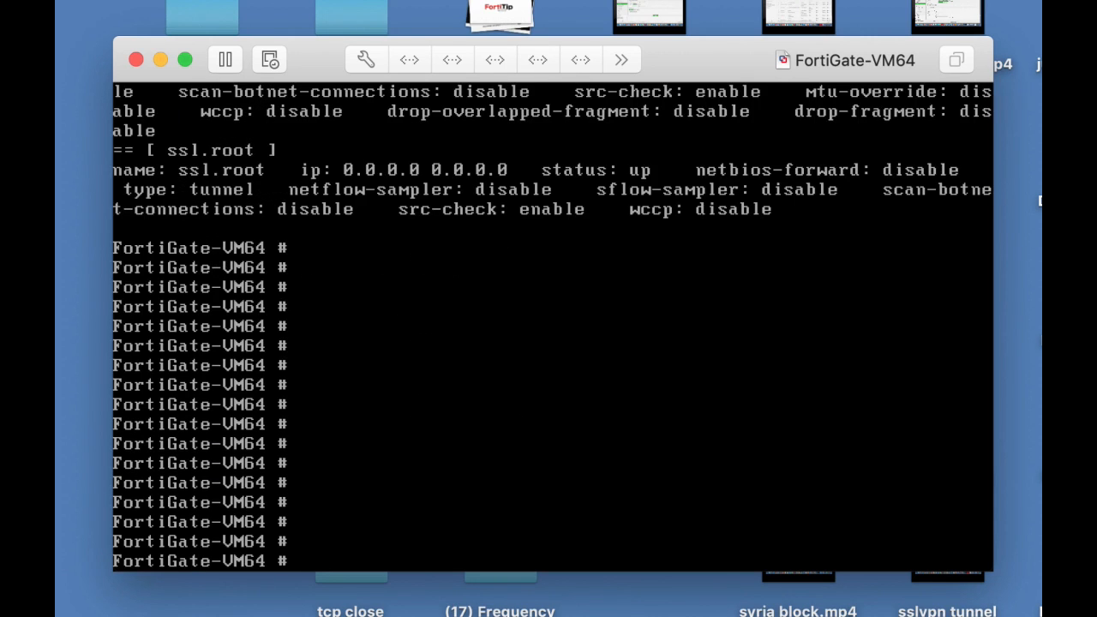
Set port1 to static mode with IP 10.0.4.99/24 and save it
type("config system ")
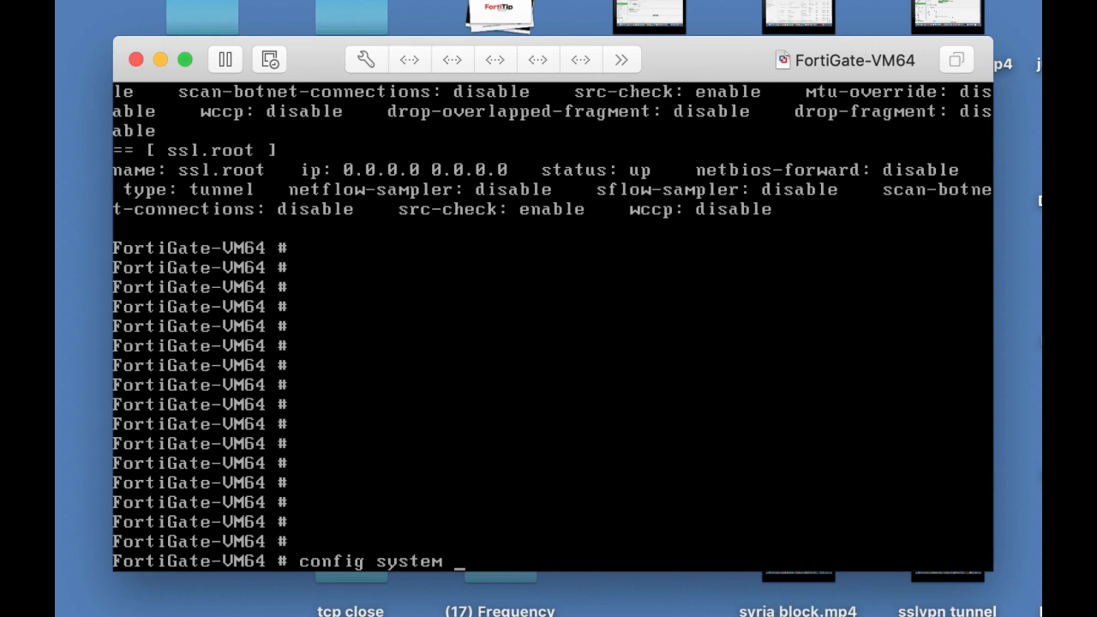
type("interface")
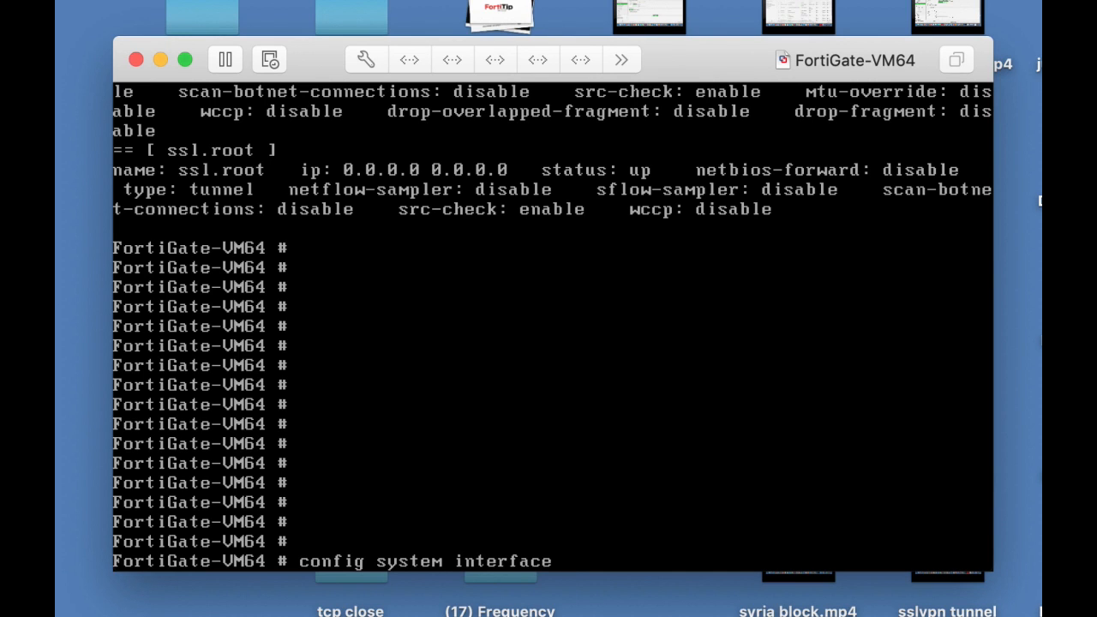
key("Return")
type("e")
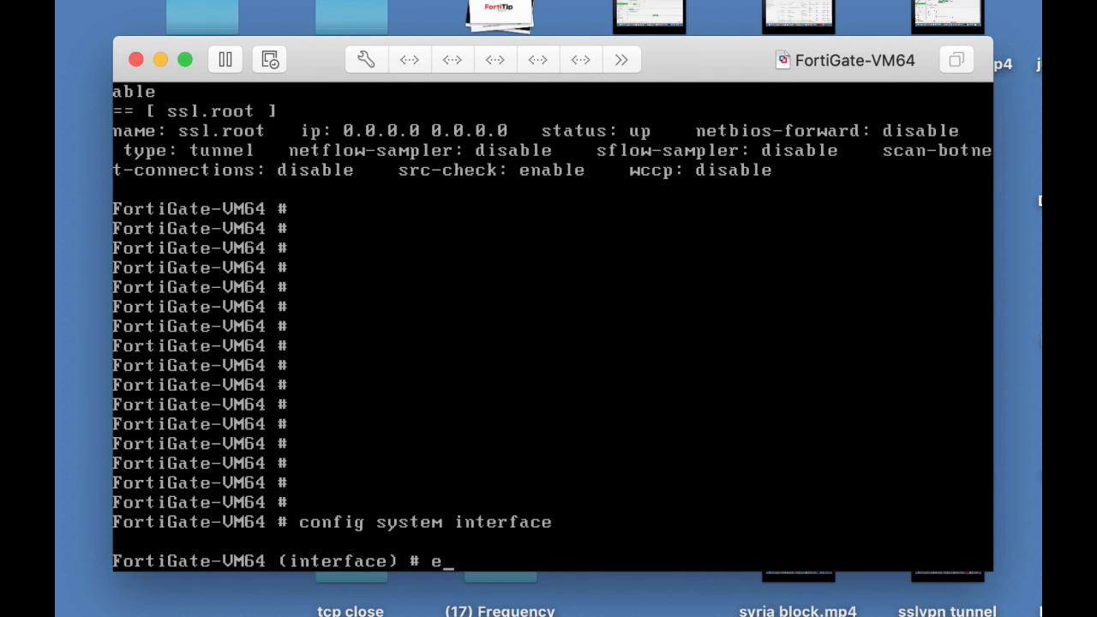
type("dit port1")
key("Return")
type("set mode")
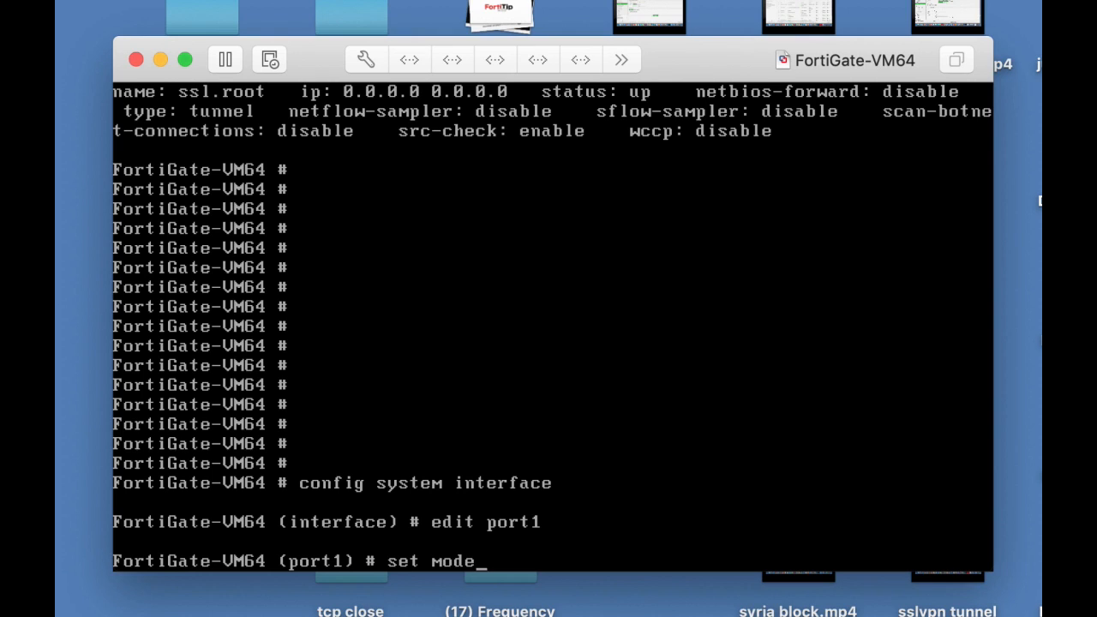
type(" static")
key("Return")
type("se")
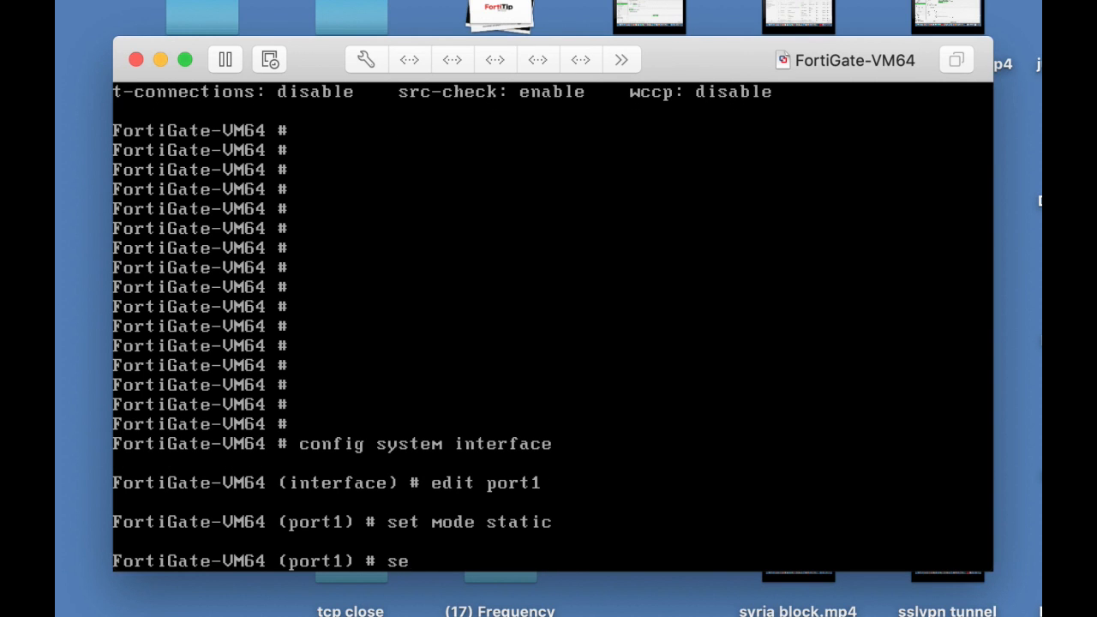
type("t ip 10.0.4.99/24")
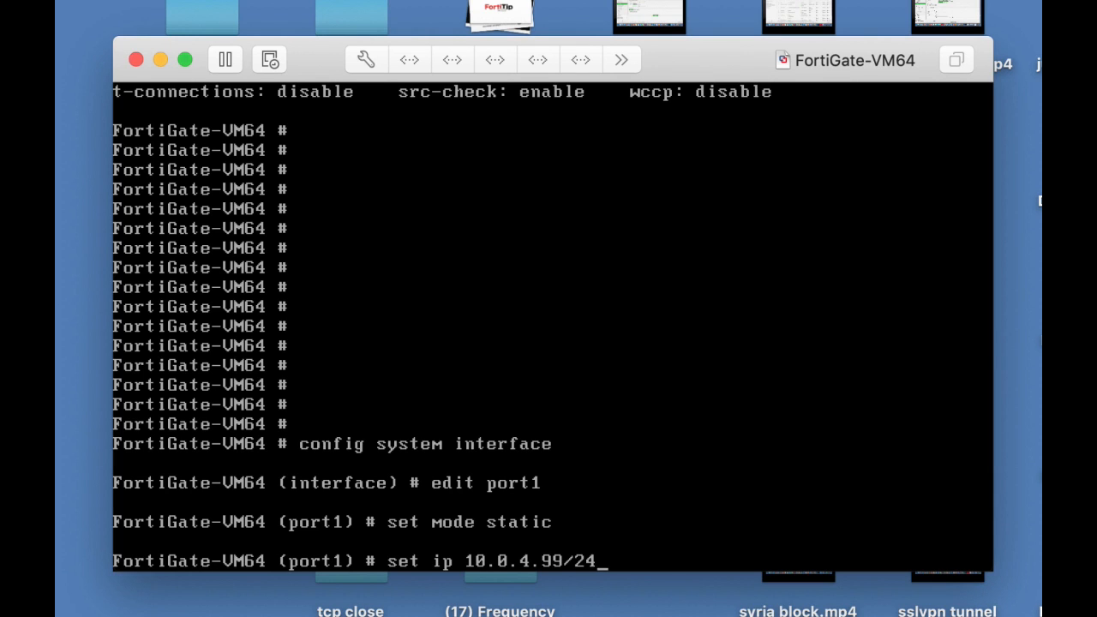
key("Return")
type("end")
key("Return")
key("Return")
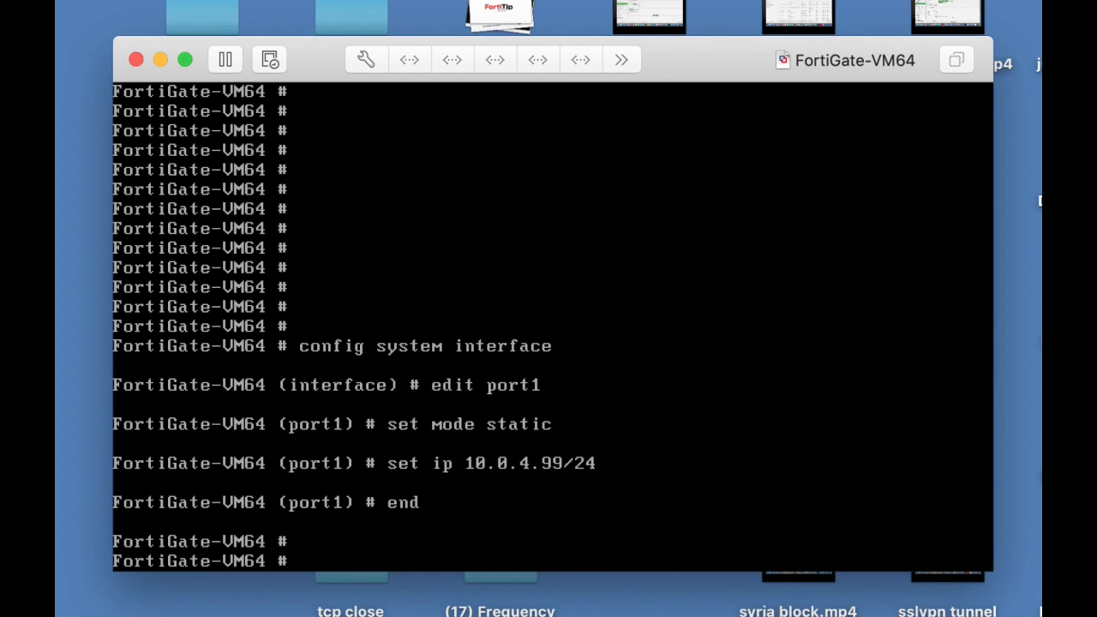
Run show system interface to confirm port1 holds 10.0.4.99 255.255.255.0
type("shi")
key("BackSpace")
key("BackSpace")
type("how system")
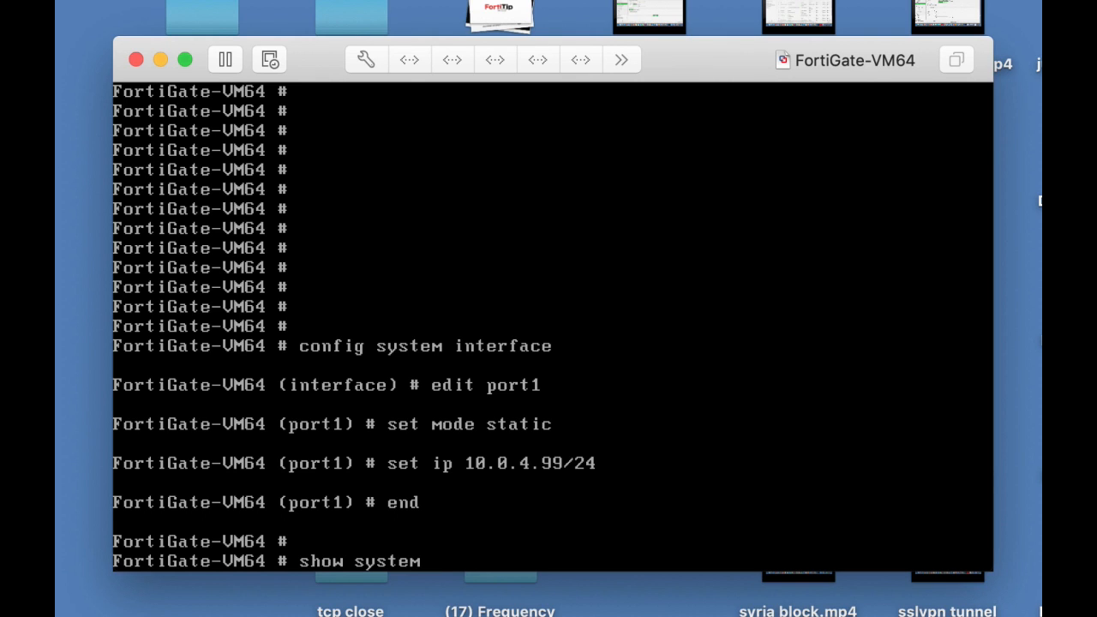
type(" u")
key("BackSpace")
type("interface")
key("Return")
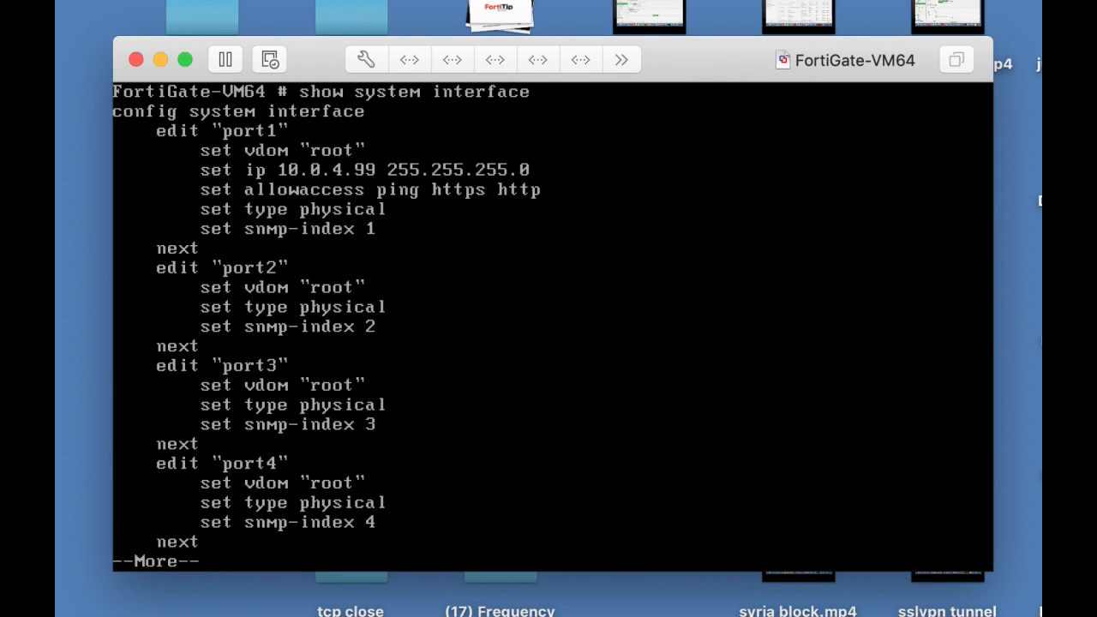
key("super+Tab")
key("super+Tab")
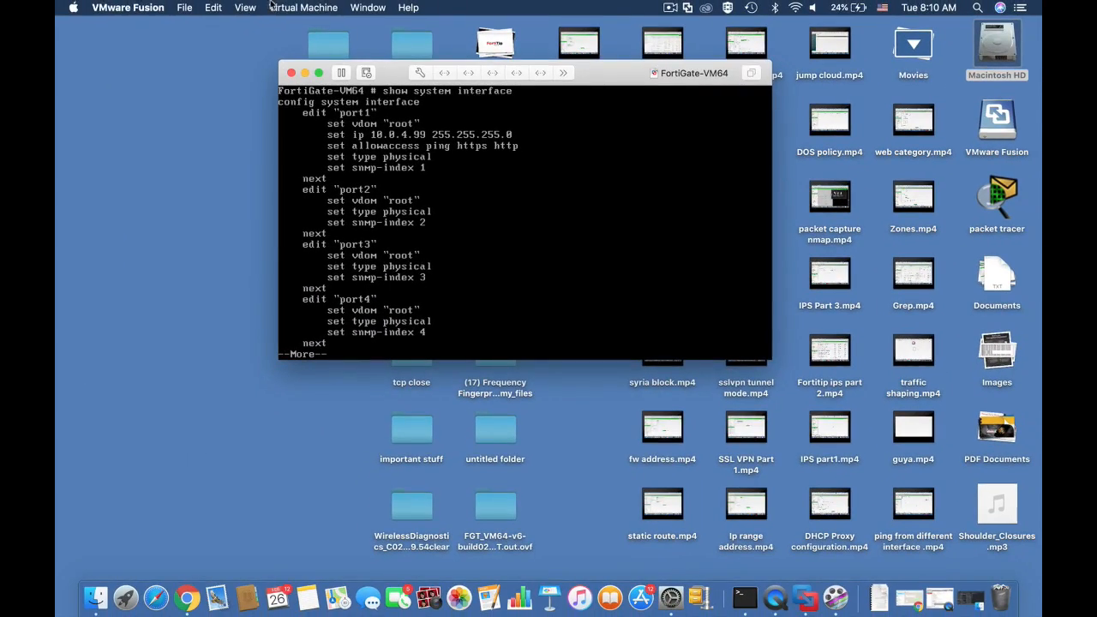
Load the FortiGate login page at 10.0.4.99 in the browser
key("super+Tab")
left_click(392, 6)
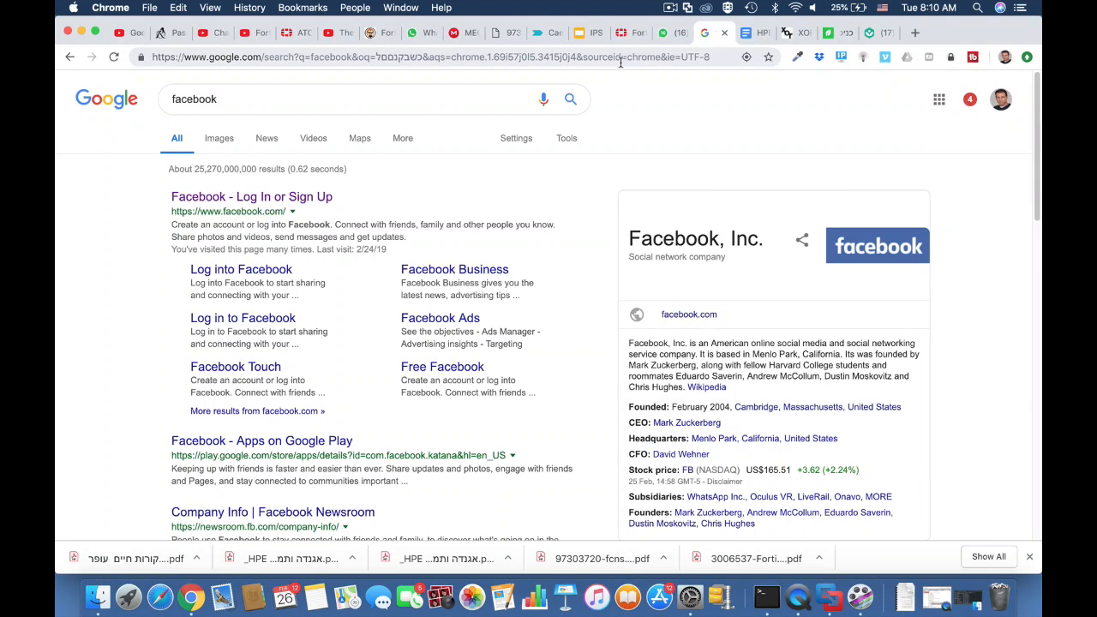
left_click(616, 61)
type("10.0.")
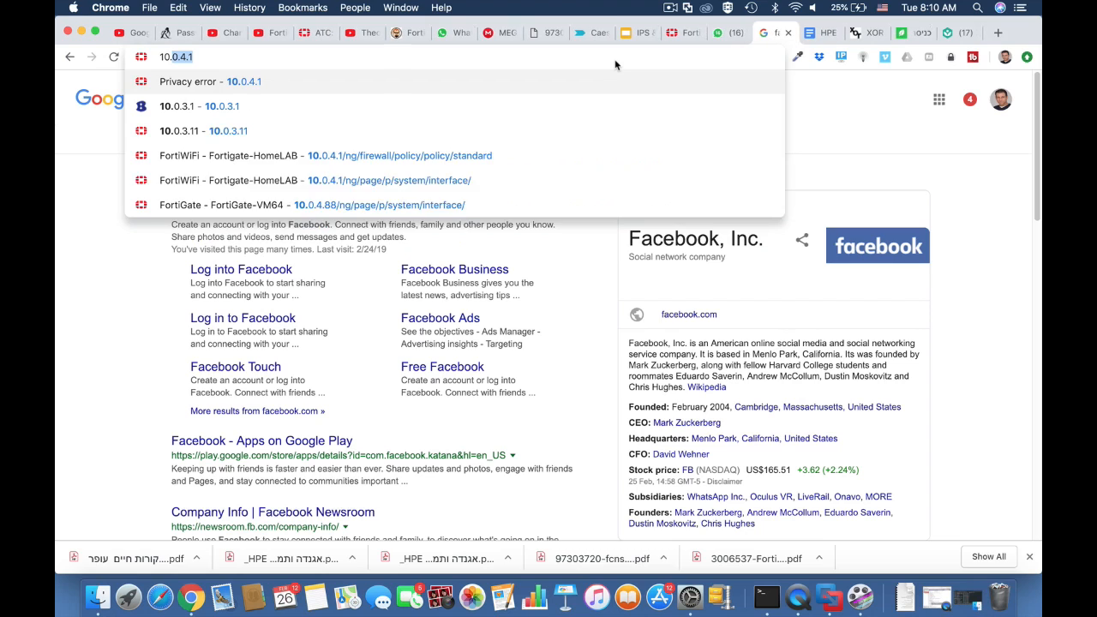
type("4.")
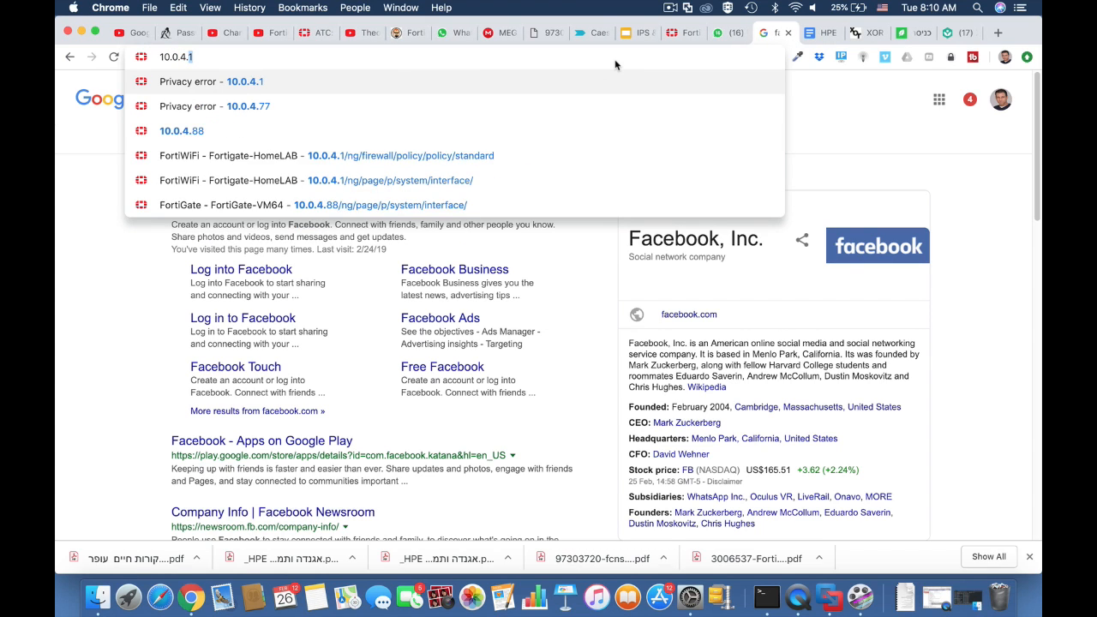
type("99")
key("Return")
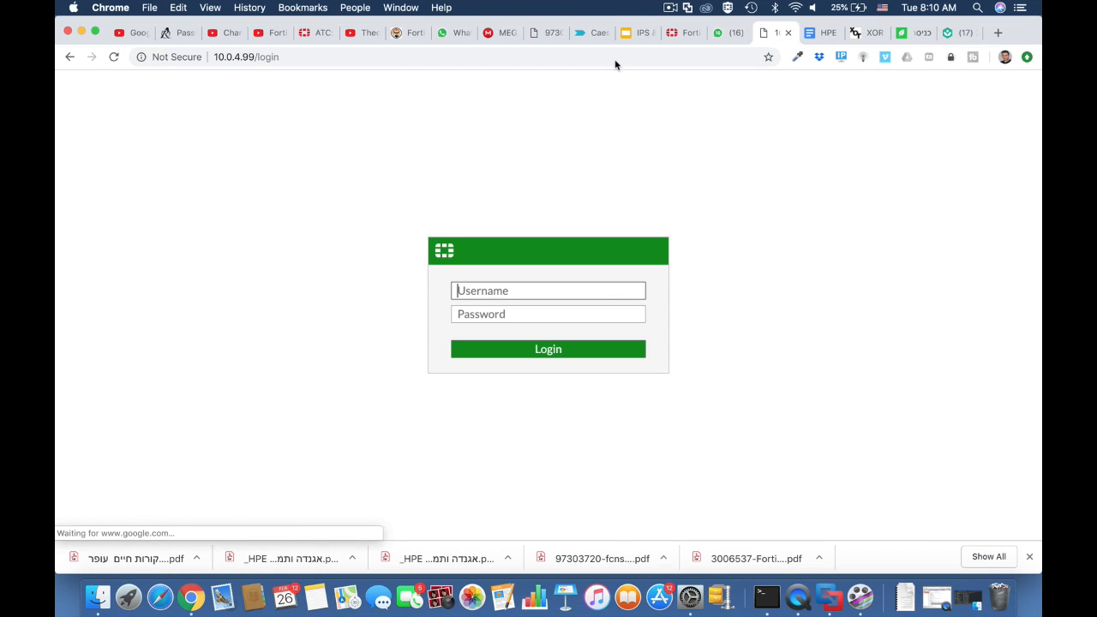
Log in as admin with an empty password and postpone the password change
type("admin")
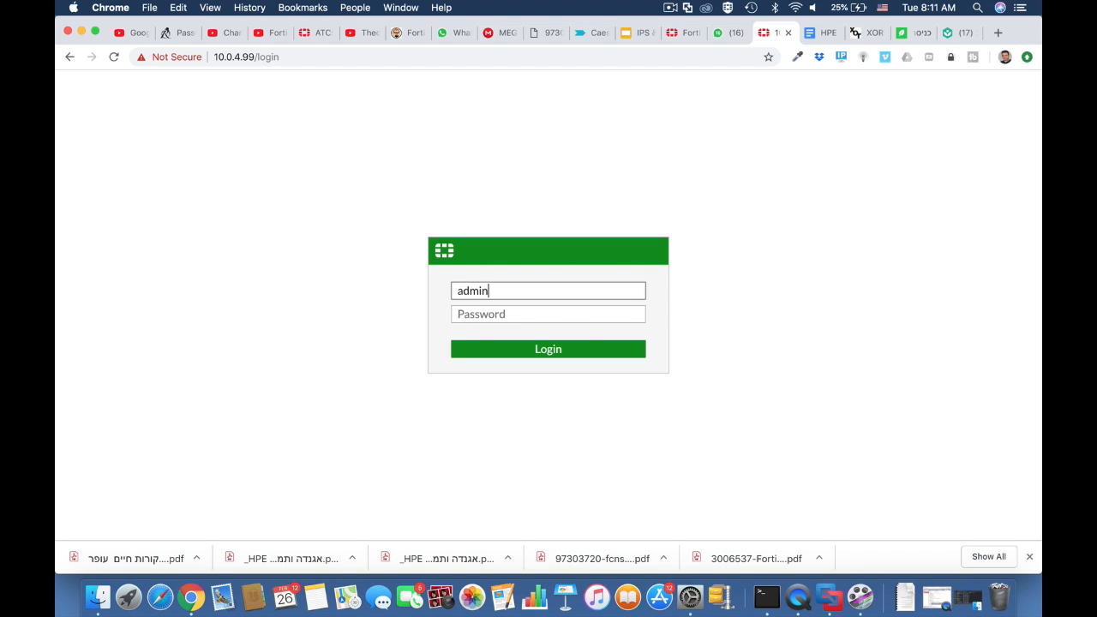
key("Return")
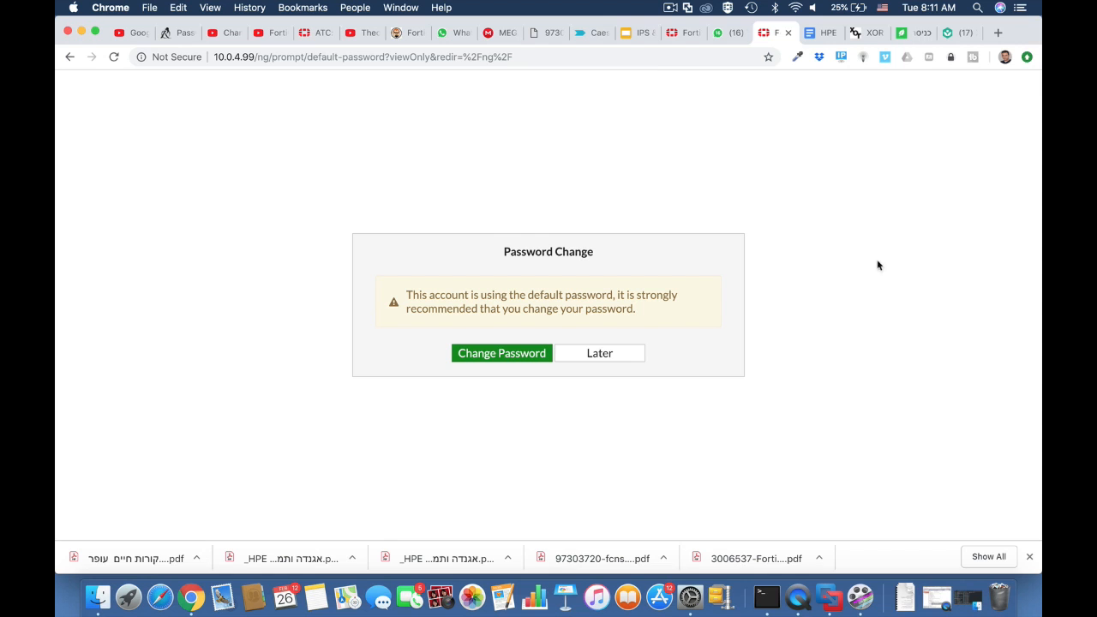
left_click(599, 356)
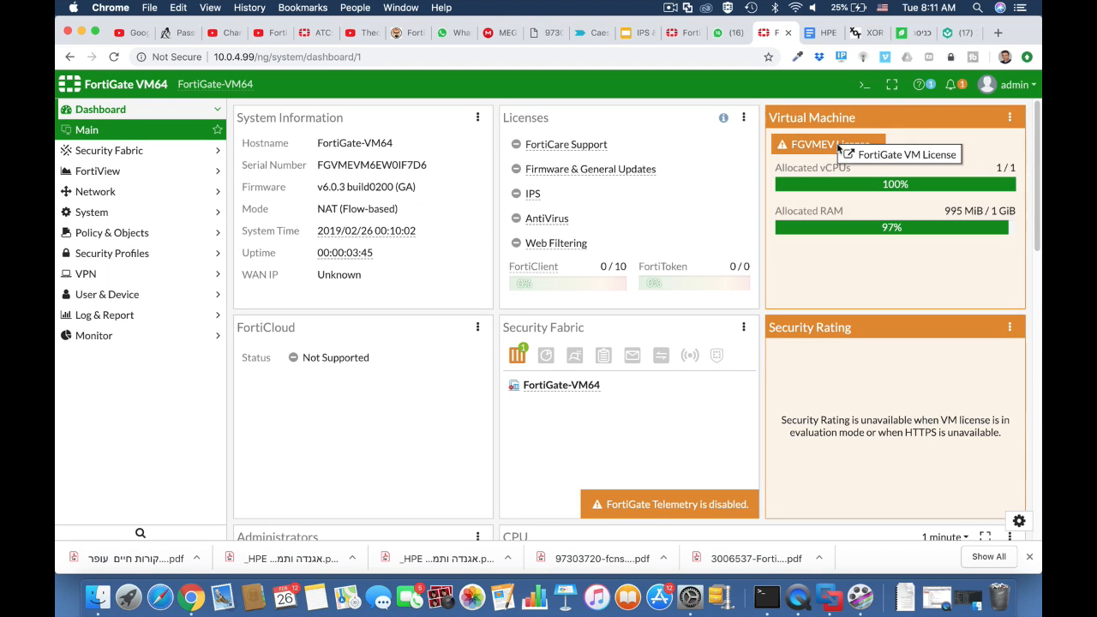
mouse_move(832, 149)
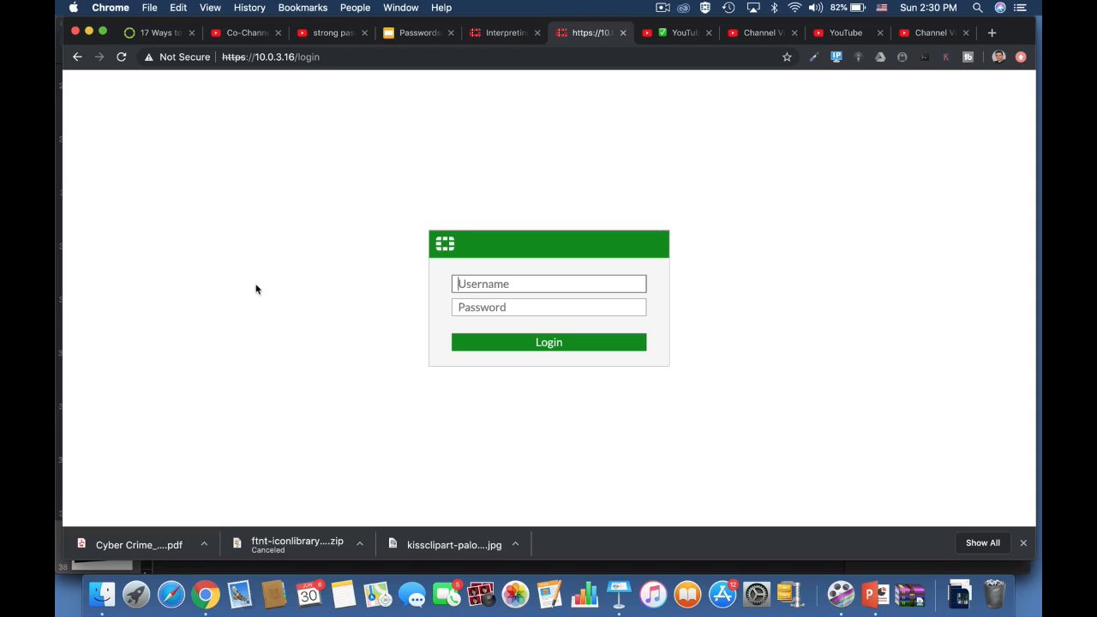
Create a local user 'testuser' with a password via the User Definition wizard
type("admin")
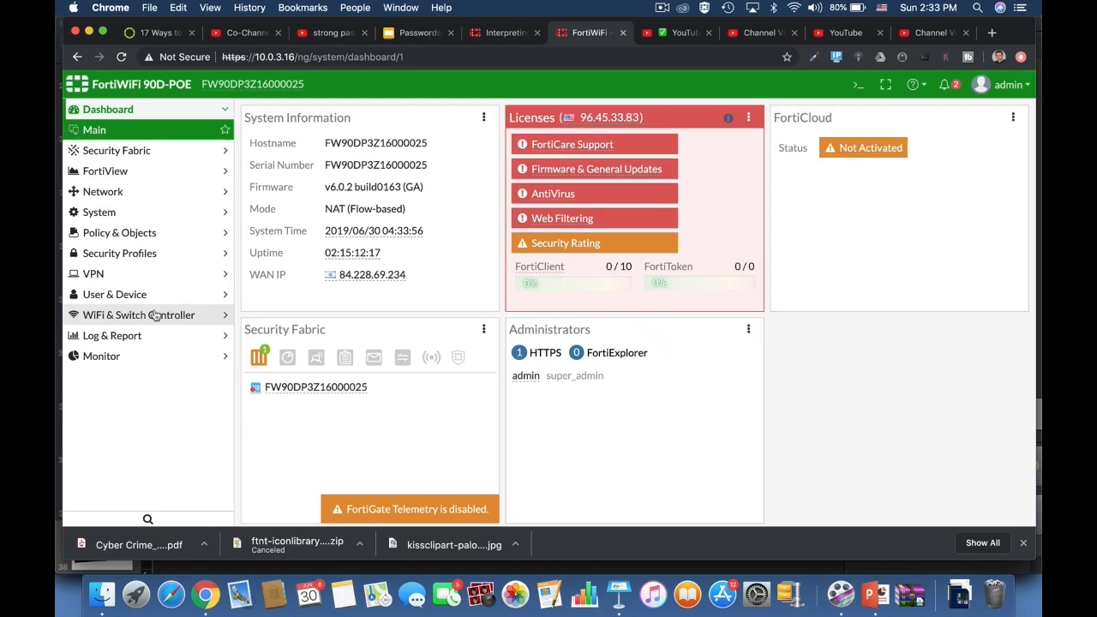
left_click(128, 274)
left_click(214, 296)
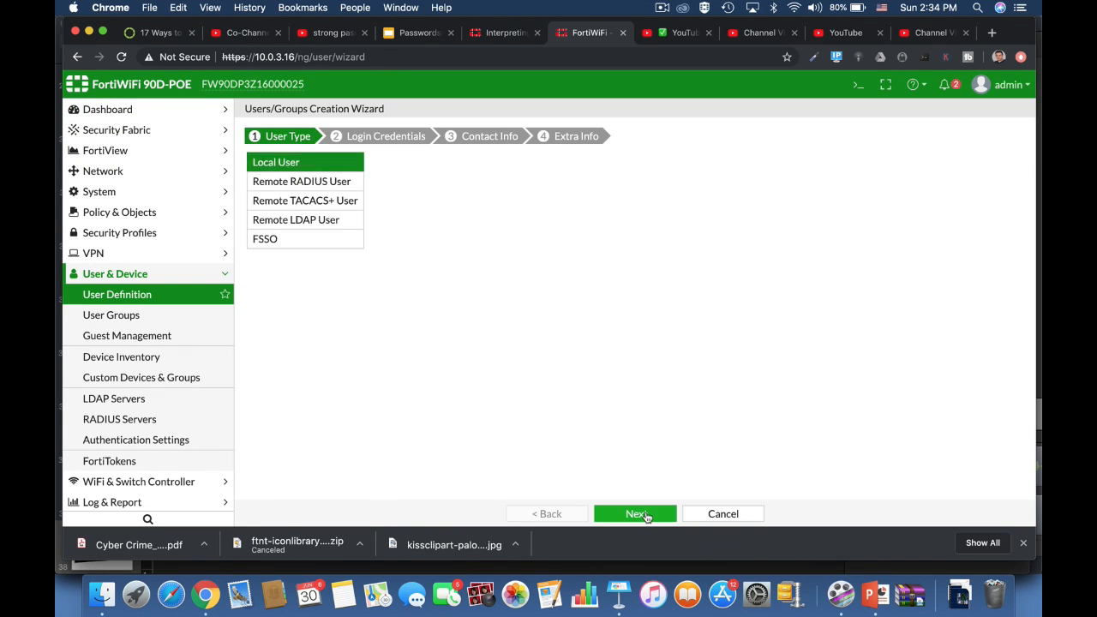
left_click(636, 513)
type("testuser")
key("Tab")
type("password")
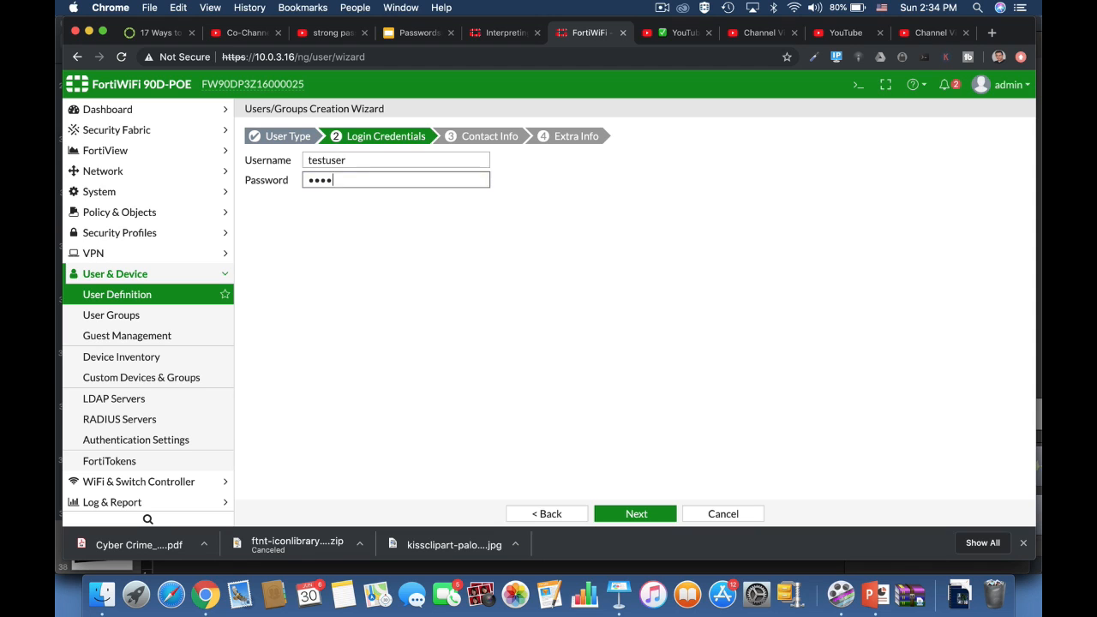
key("Return")
left_click(638, 515)
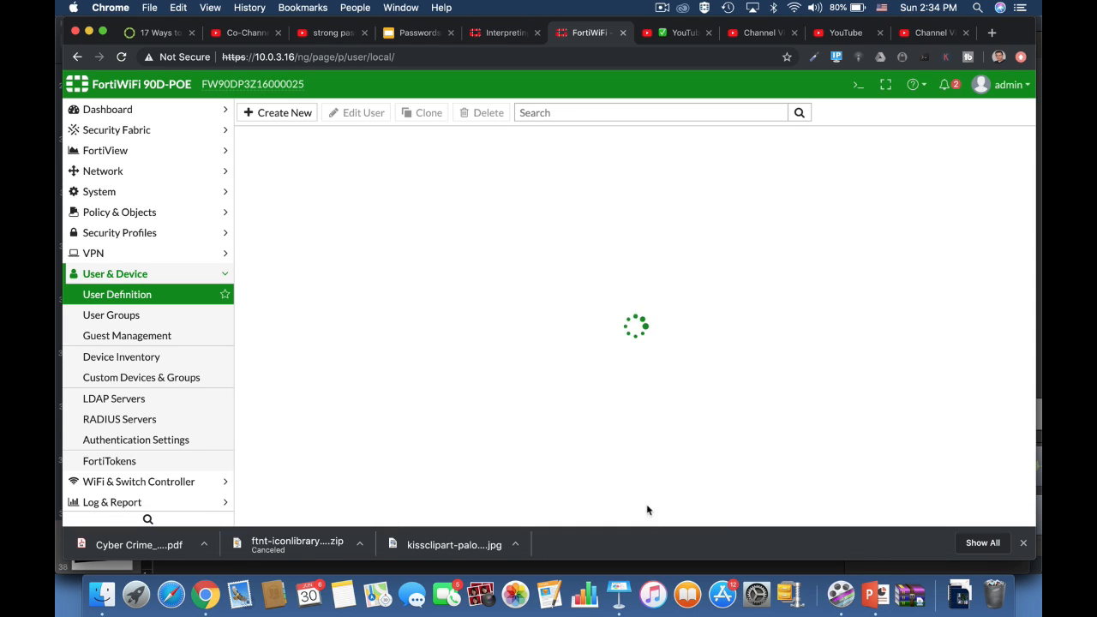
Begin a new administrator with a password, then cancel the form
left_click(100, 192)
left_click(133, 216)
left_click(296, 115)
left_click(437, 226)
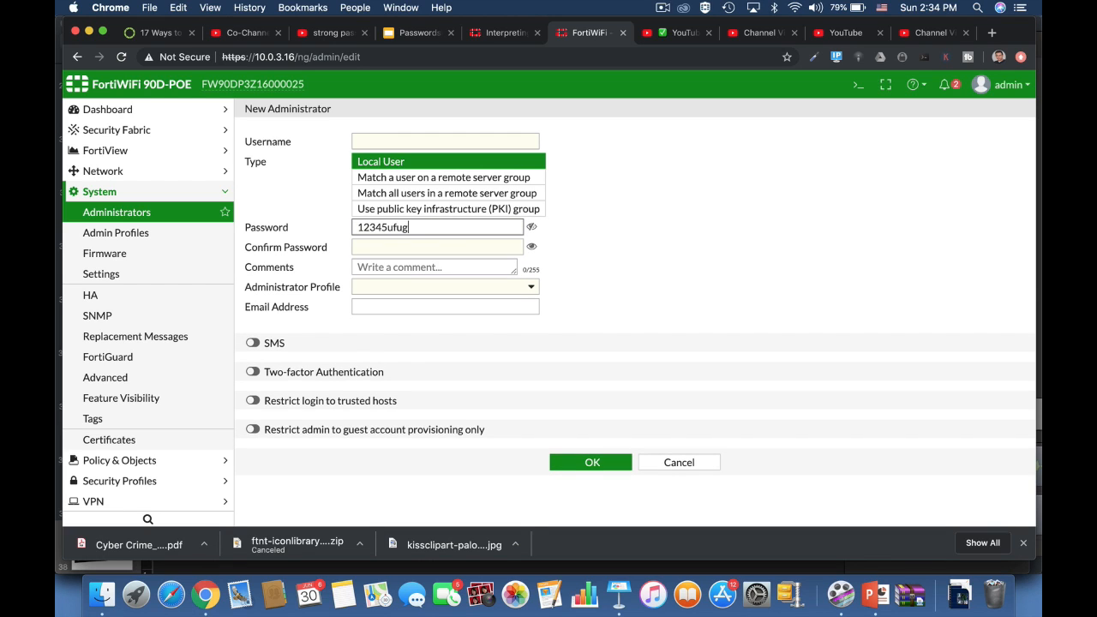
left_click(679, 473)
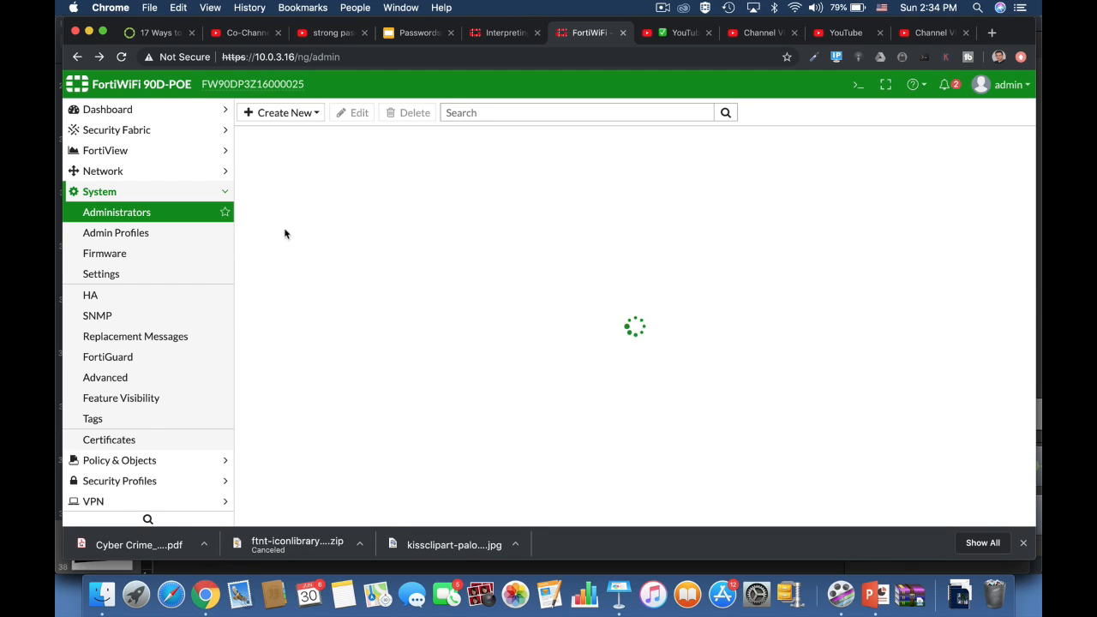
Start an IPsec VPN named 'fdfdg' and advance to its Authentication step
scroll(176, 424, "down", 1)
left_click(185, 467)
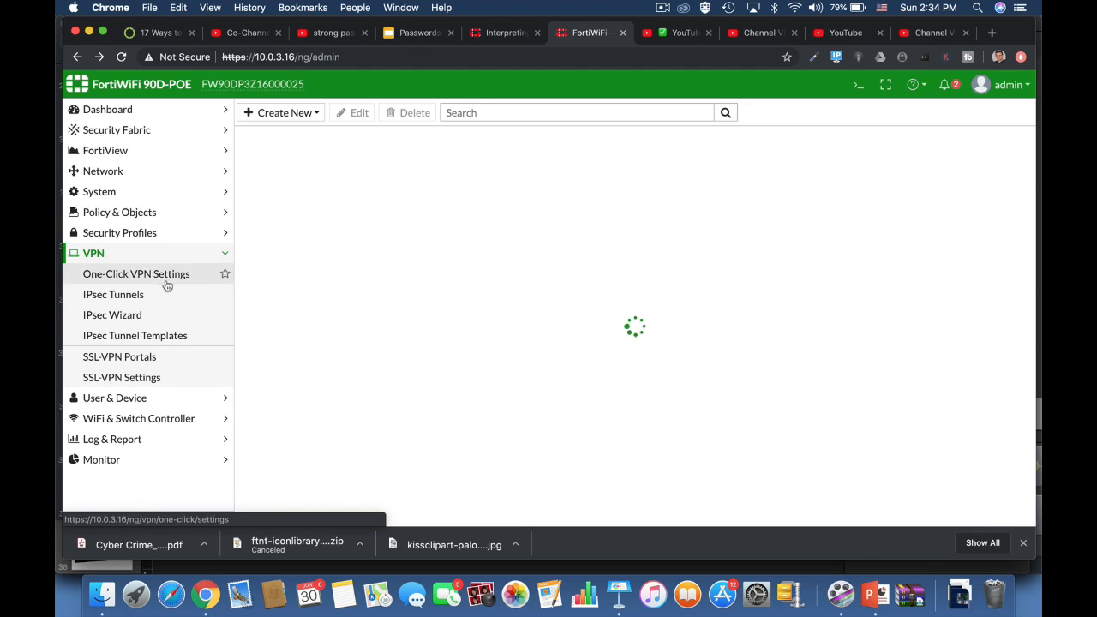
left_click(162, 295)
left_click(287, 113)
type("fdfdg")
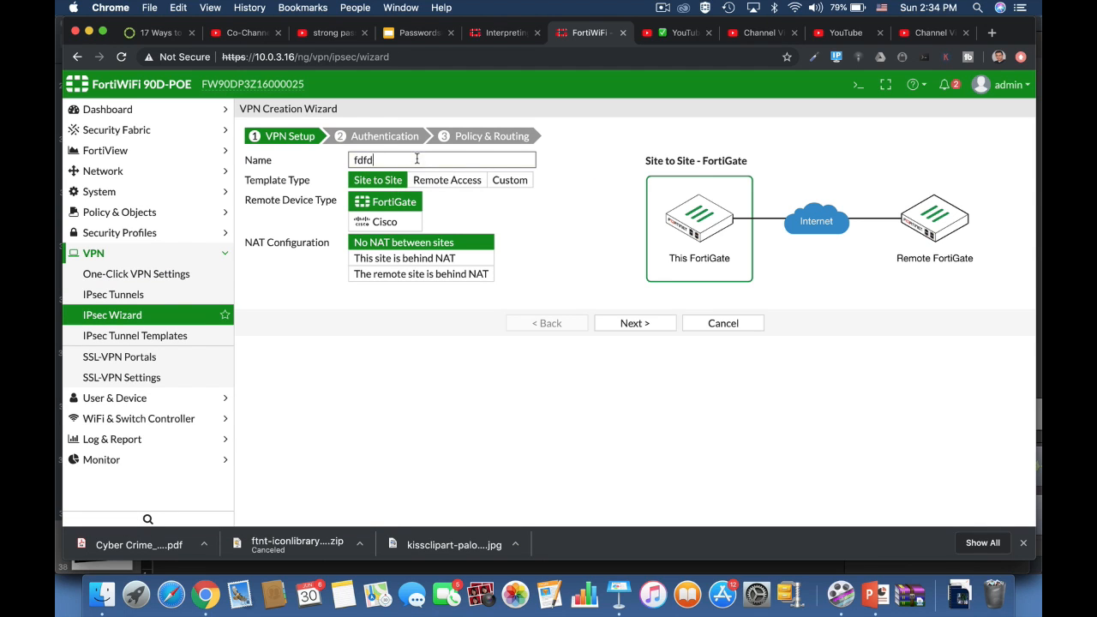
left_click(632, 321)
left_click(502, 241)
Enter a pre-shared key, then cancel the VPN wizard without creating a tunnel
left_click(722, 309)
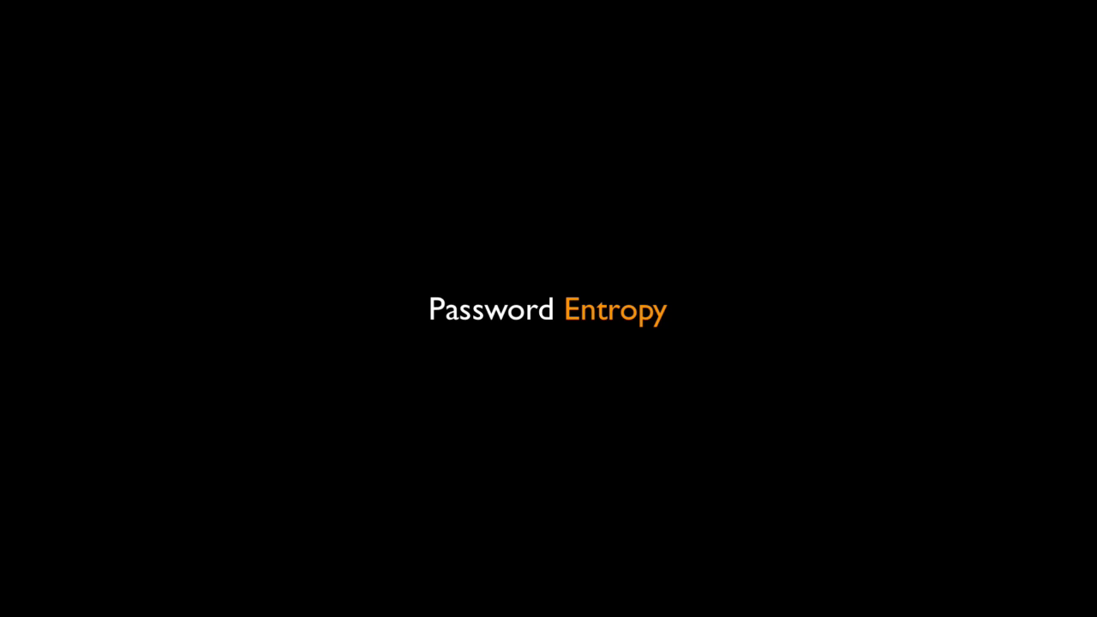
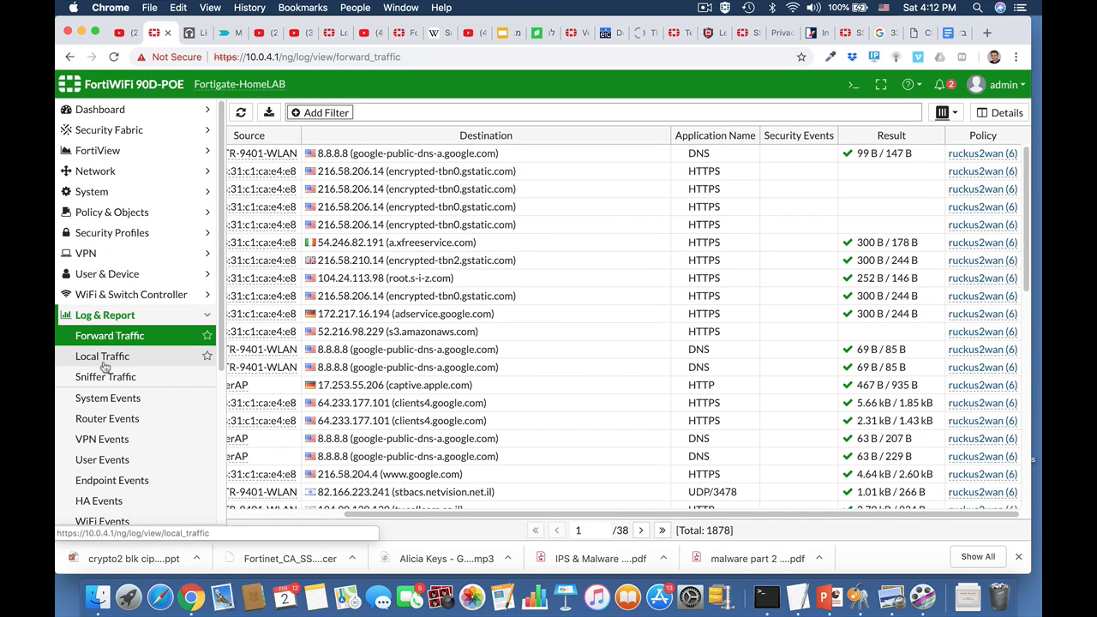
Browse through the Local Traffic log entries
left_click(78, 357)
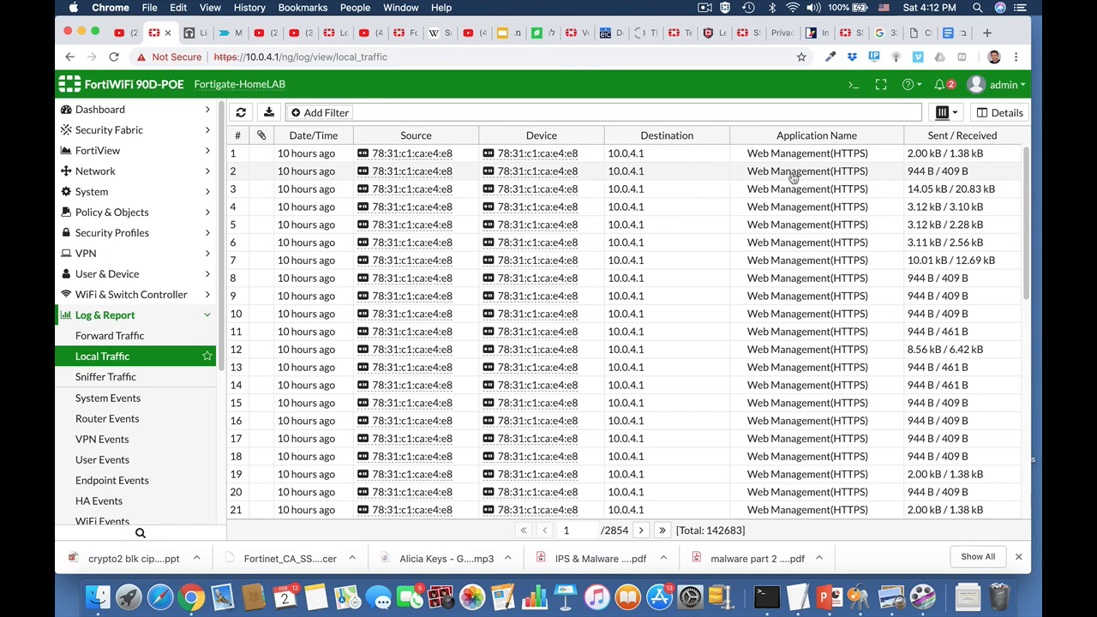
scroll(778, 306, "down", 5)
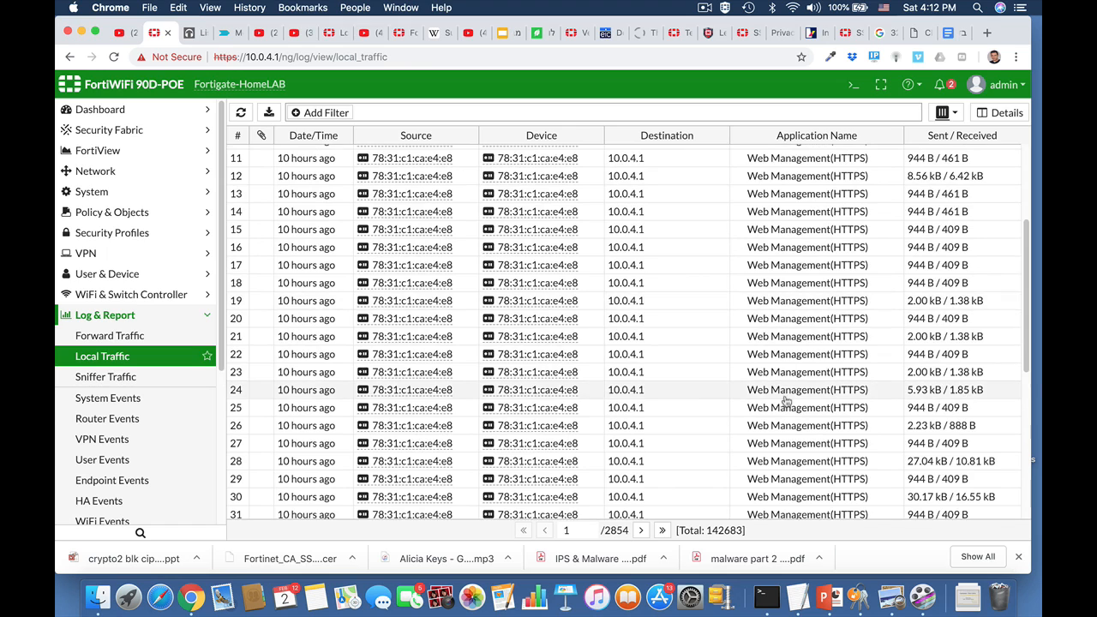
scroll(781, 360, "down", 4)
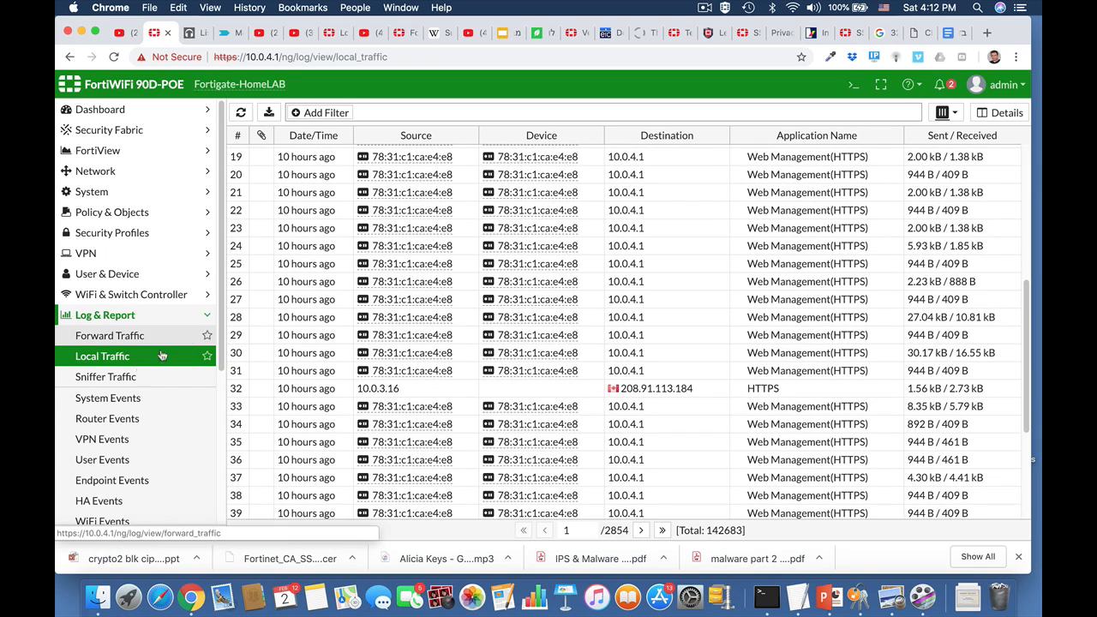
Scroll through the System Events log, then move on to User Events
left_click(120, 405)
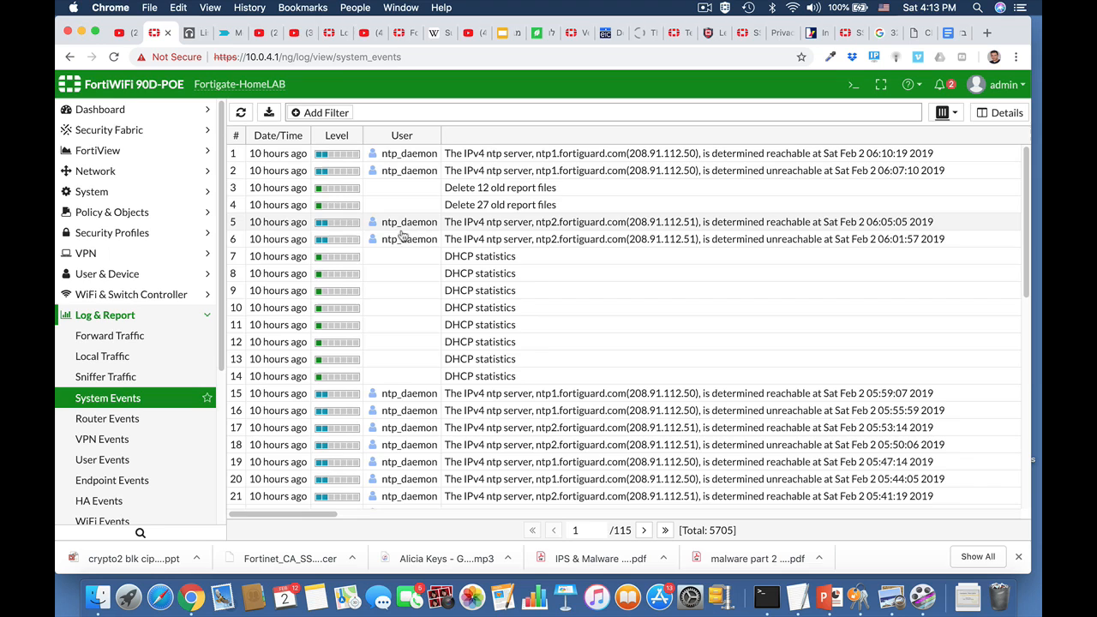
scroll(417, 370, "down", 5)
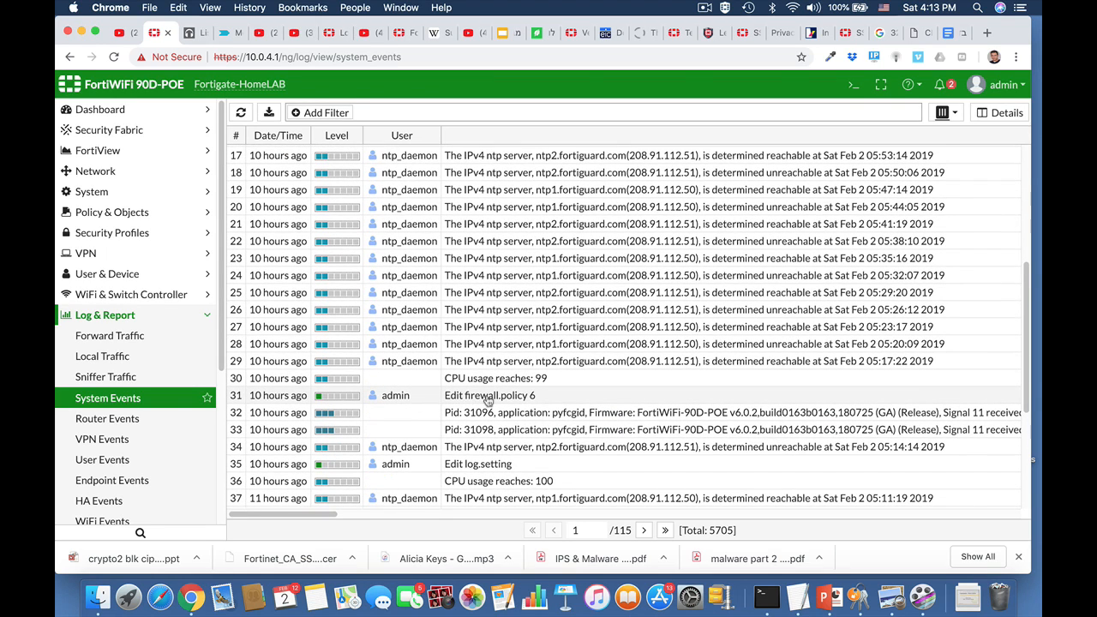
scroll(151, 450, "down", 1)
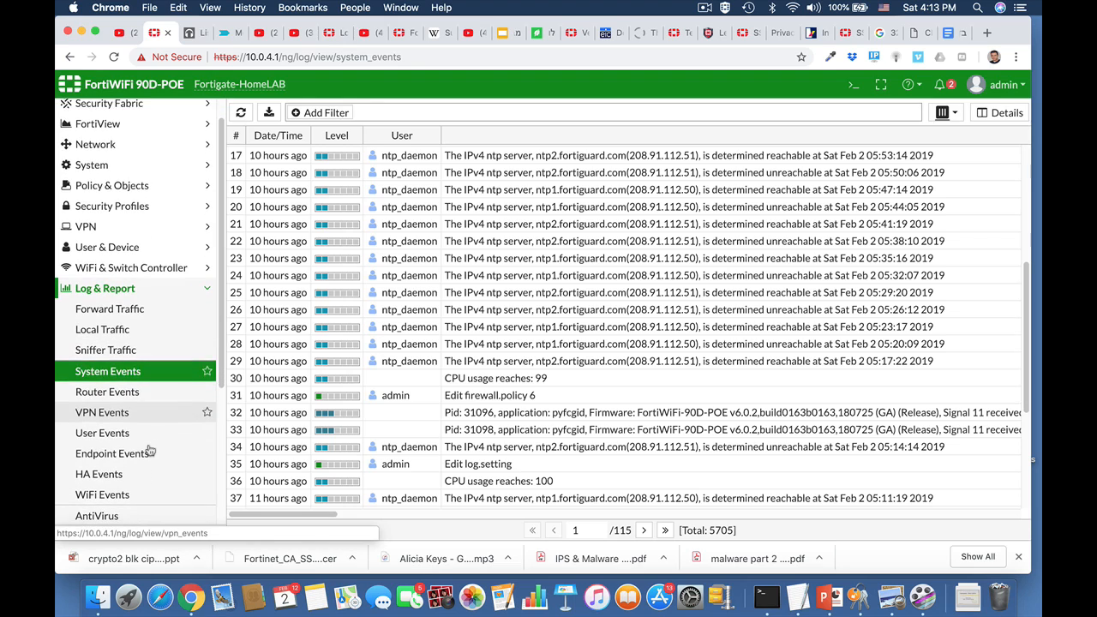
left_click(120, 433)
In the CLI console, enter 'config log disk setting' and list it with 'show full'
left_click(853, 86)
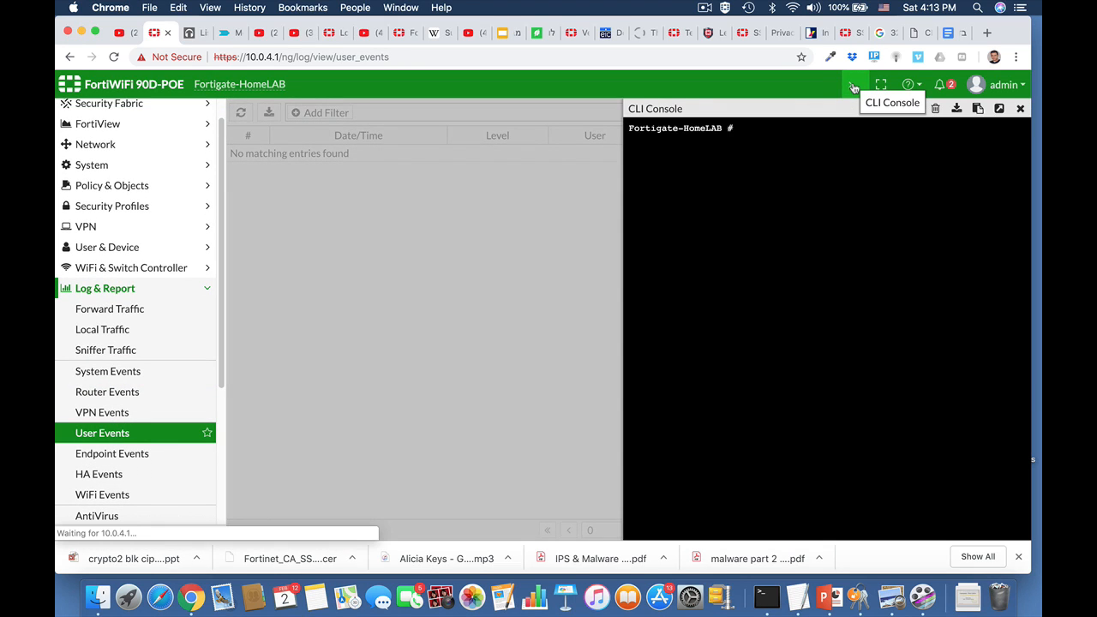
type("con")
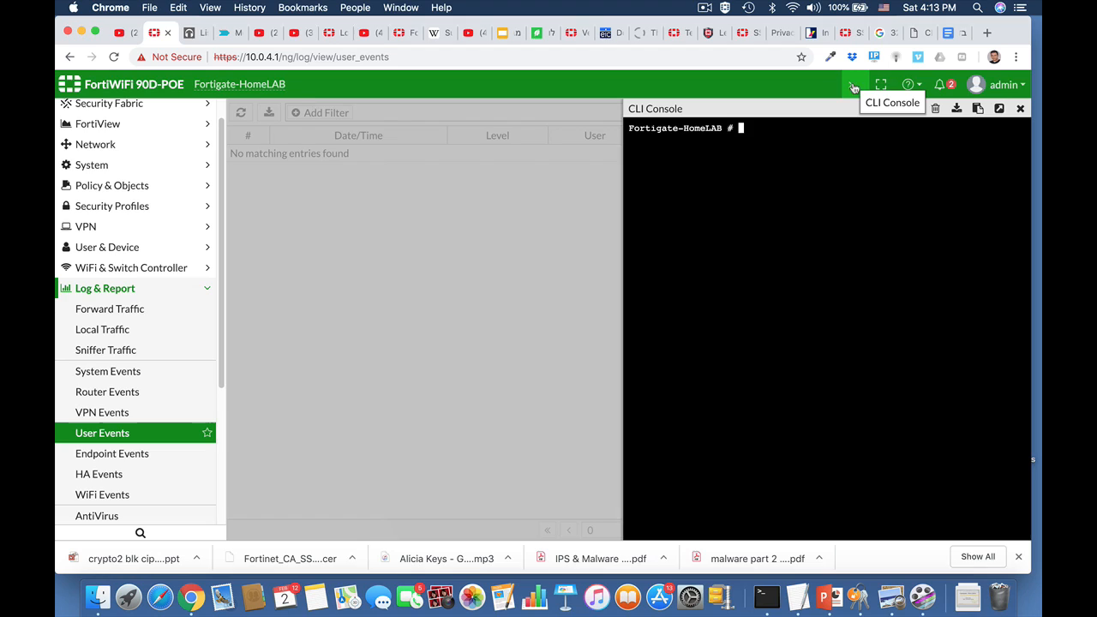
type("fig")
key("Tab")
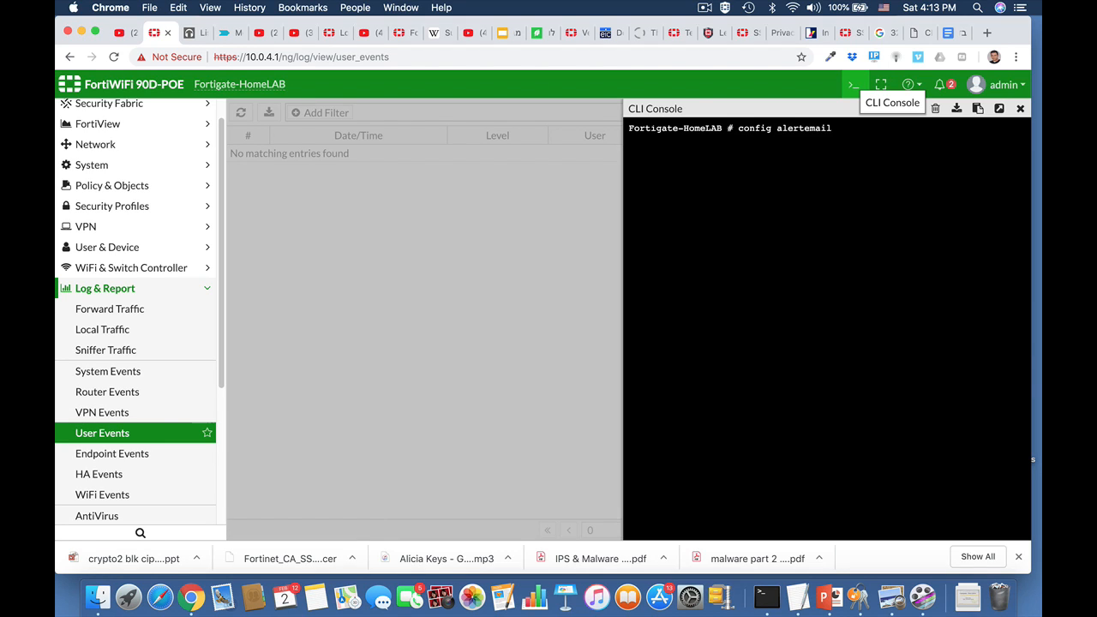
key("BackSpace")
type("log disk setting")
key("Return")
type("show f")
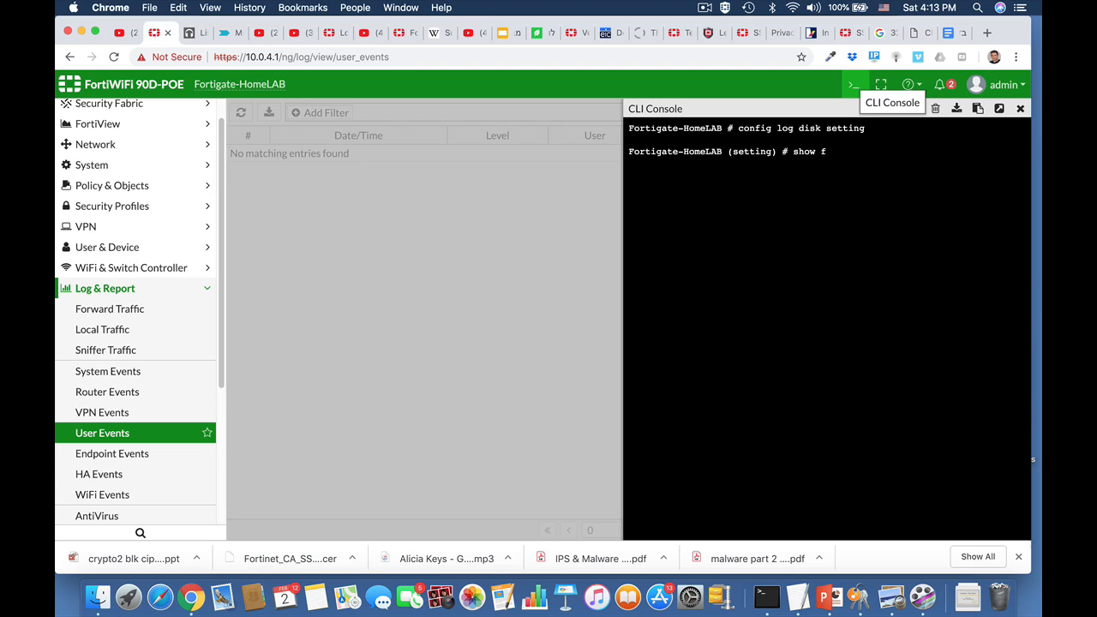
type("ull")
key("Return")
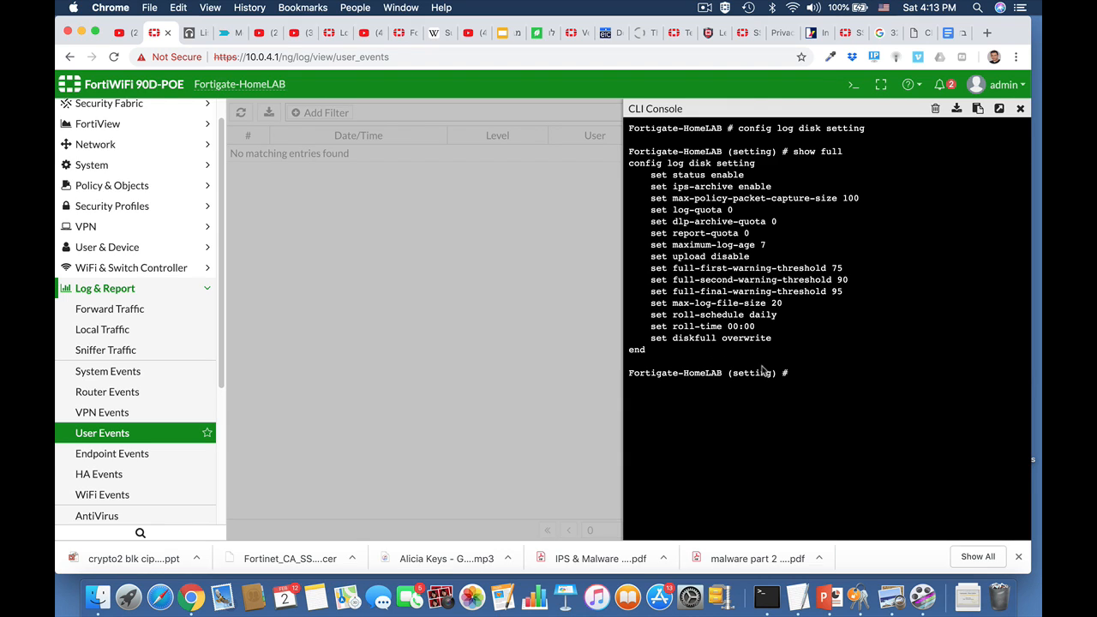
key("Up")
key("Up")
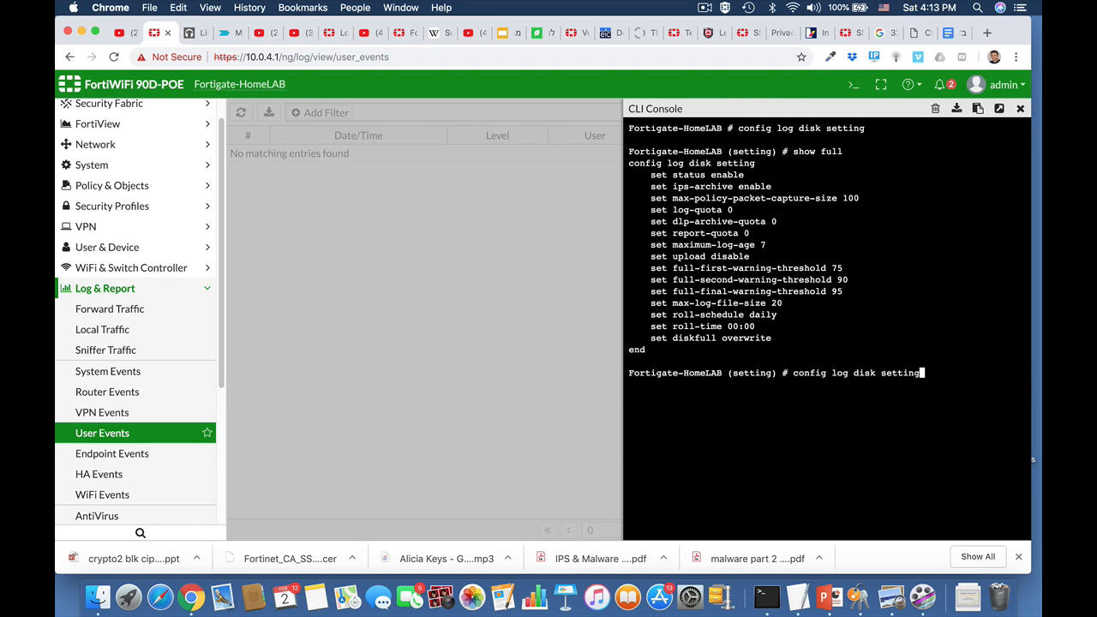
Try editing the recalled command to reach the filter, then 'abort' the settings context
key("BackSpace")
key("BackSpace")
key("BackSpace")
key("BackSpace")
type("filte")
key("Return")
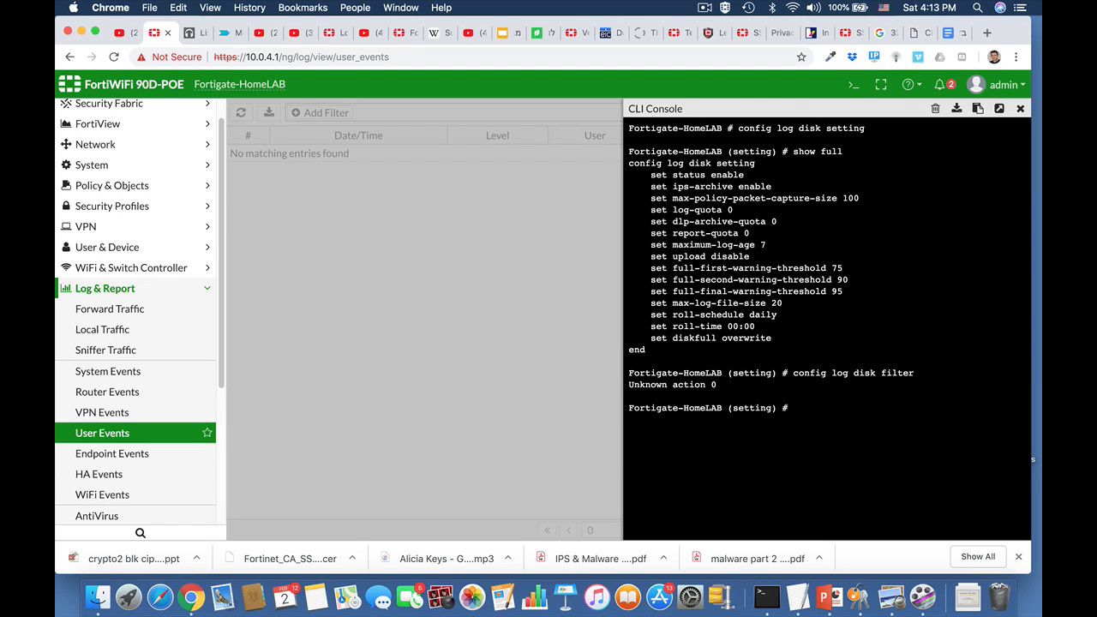
type("abort")
key("Return")
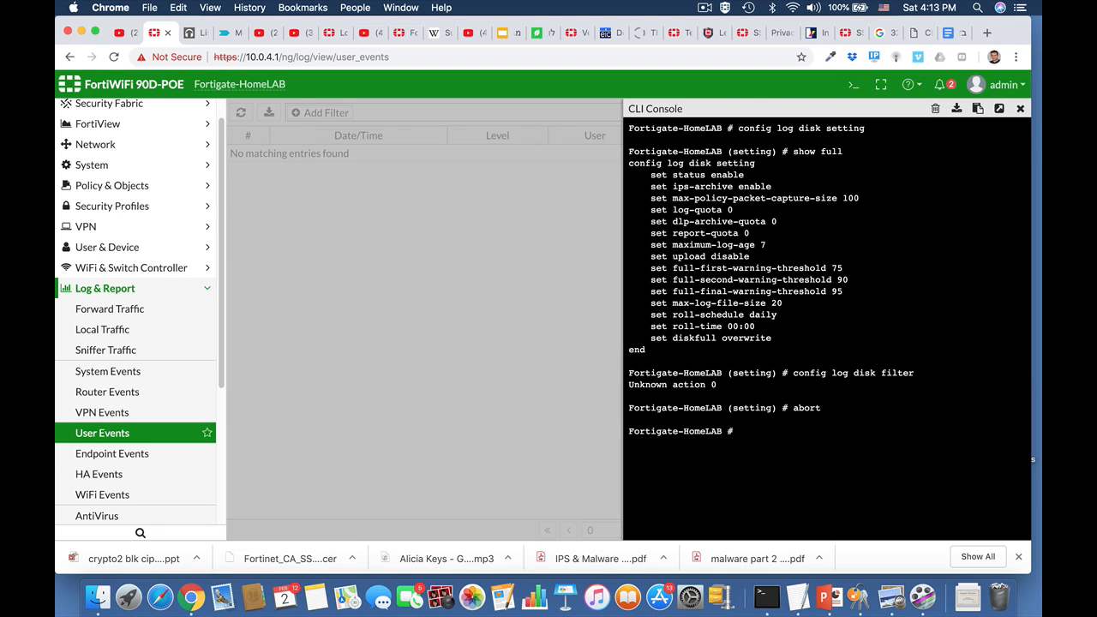
Enter 'config log disk filter' and list its settings with 'show full'
type("config")
key("Tab")
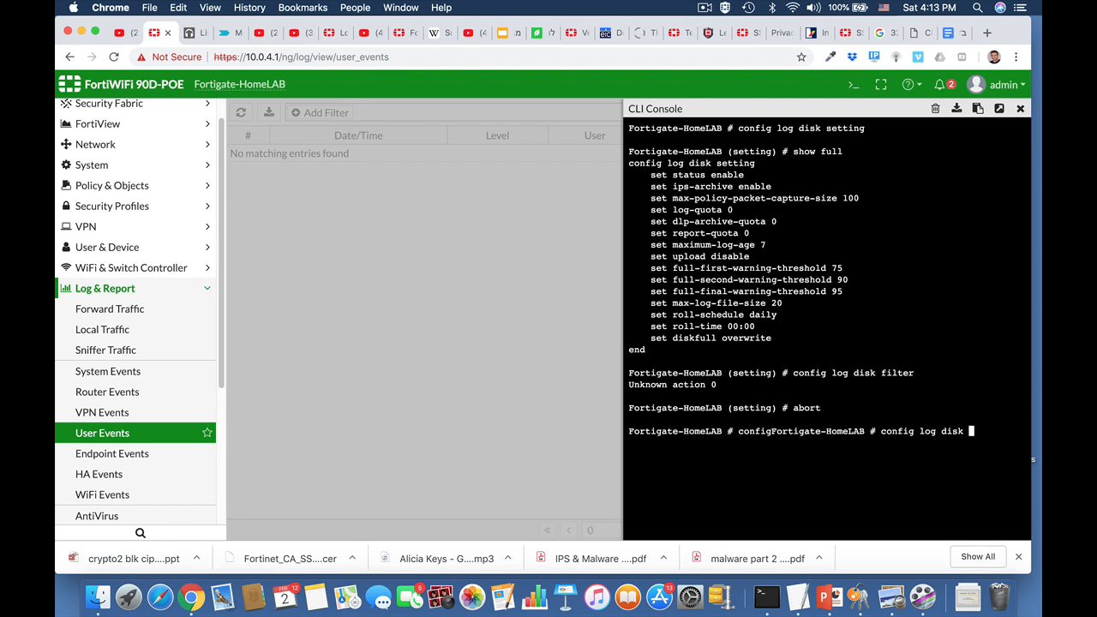
type("log disk filter")
key("Return")
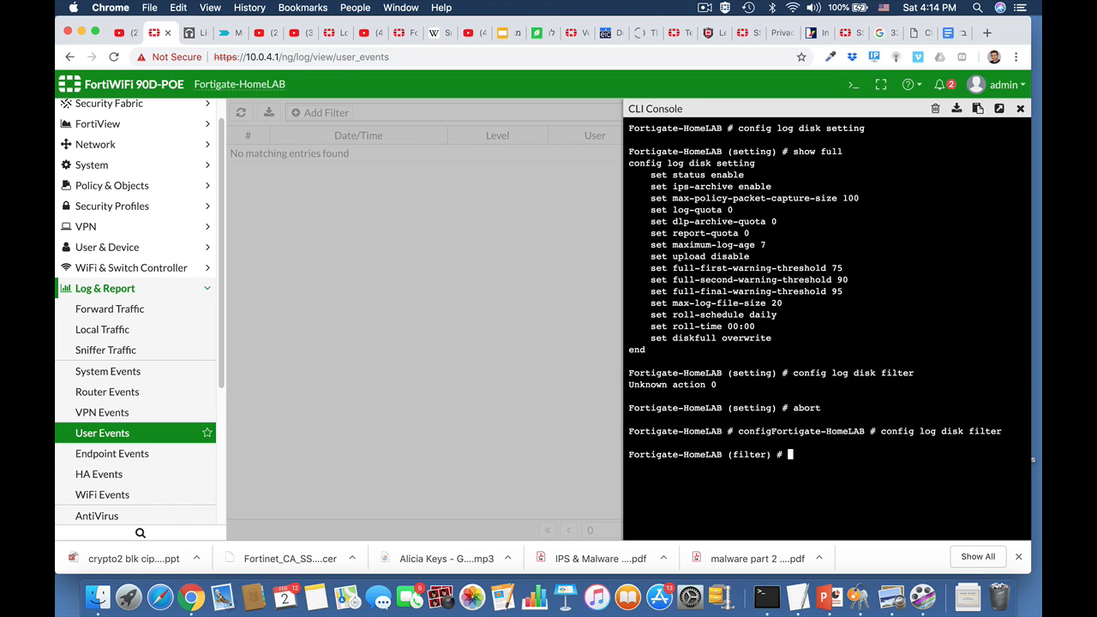
type("show full")
key("Return")
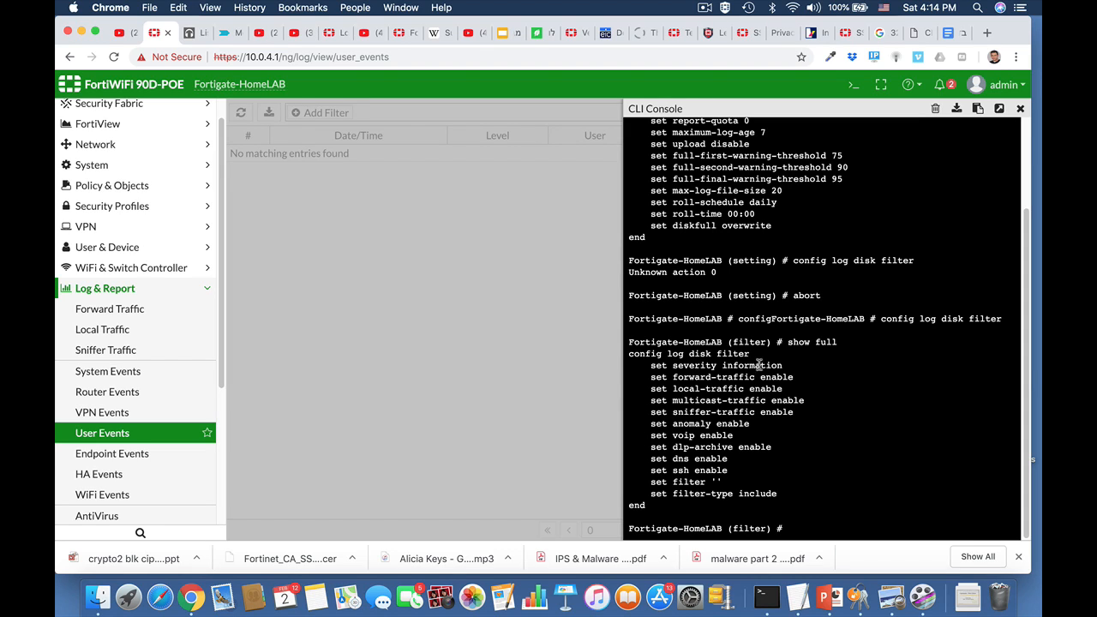
Set the disk log filter severity to notification and save with 'end'
type("set severity")
key("Tab")
key("Tab")
key("BackSpace")
key("BackSpace")
key("BackSpace")
type("severity")
key("Tab")
key("Tab")
key("Tab")
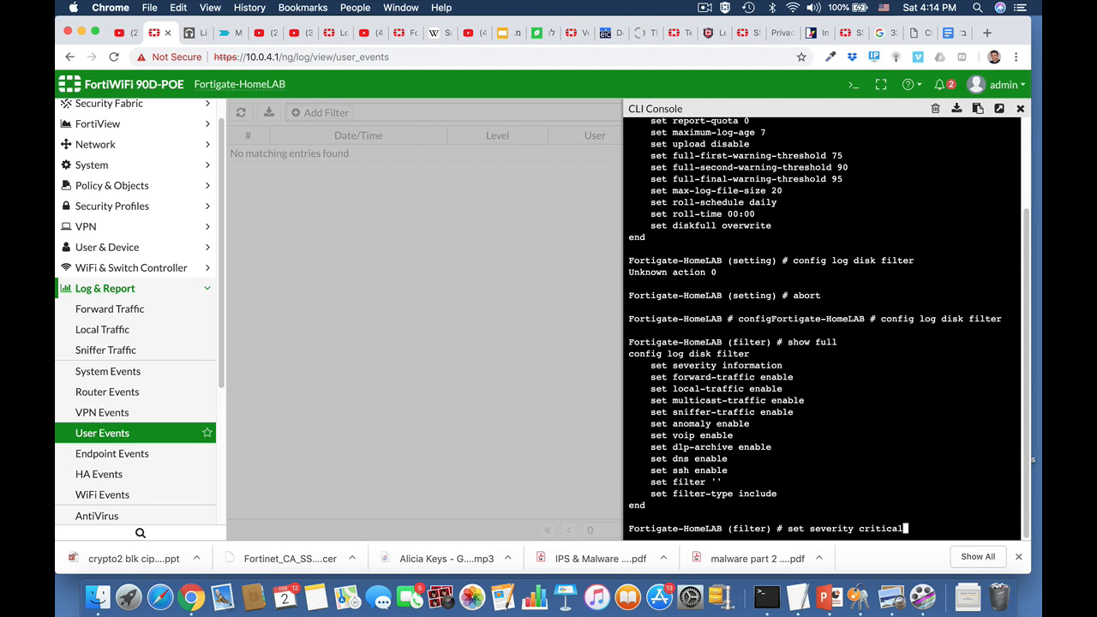
key("Tab")
key("Tab")
key("Tab")
key("Return")
type("end")
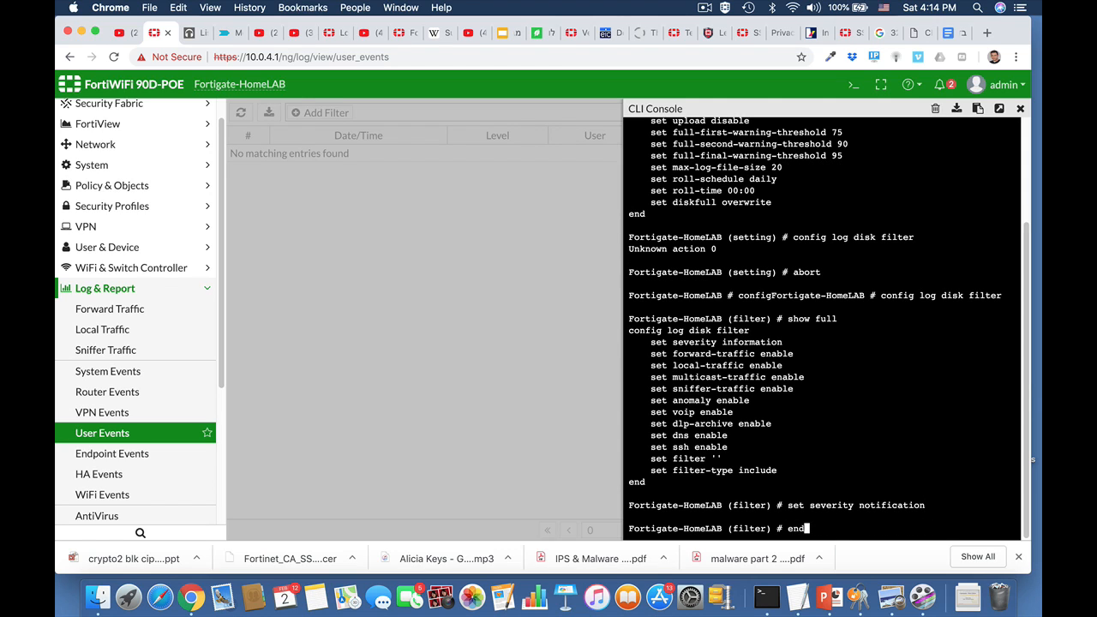
key("Return")
key("Return")
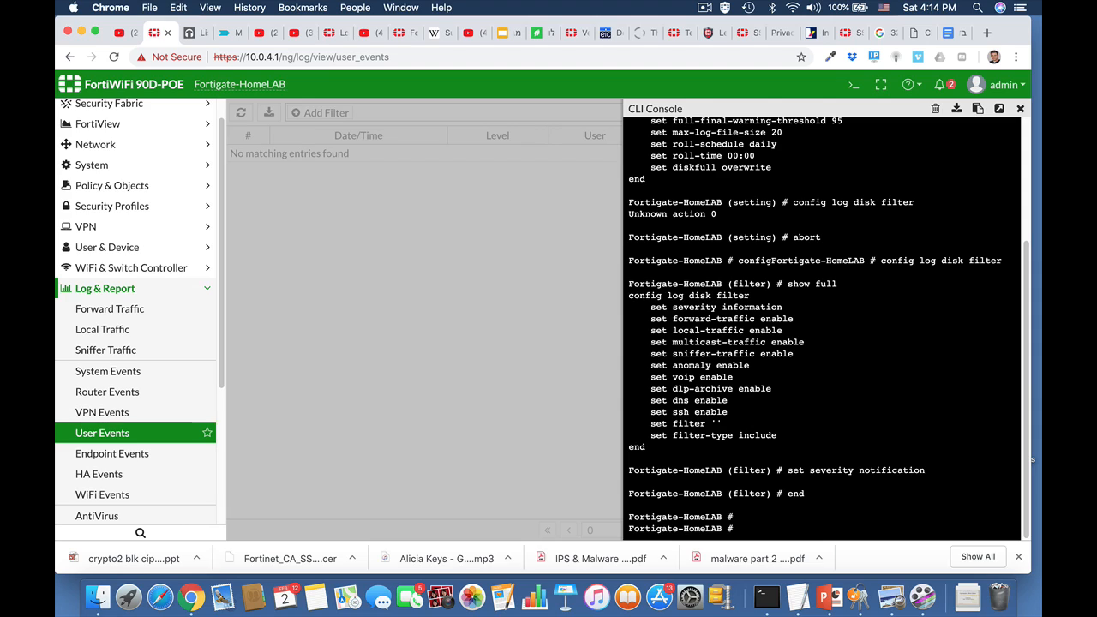
Reopen the disk log filter and display it with 'show full-configuration'
key("Up")
key("Up")
key("Up")
key("Up")
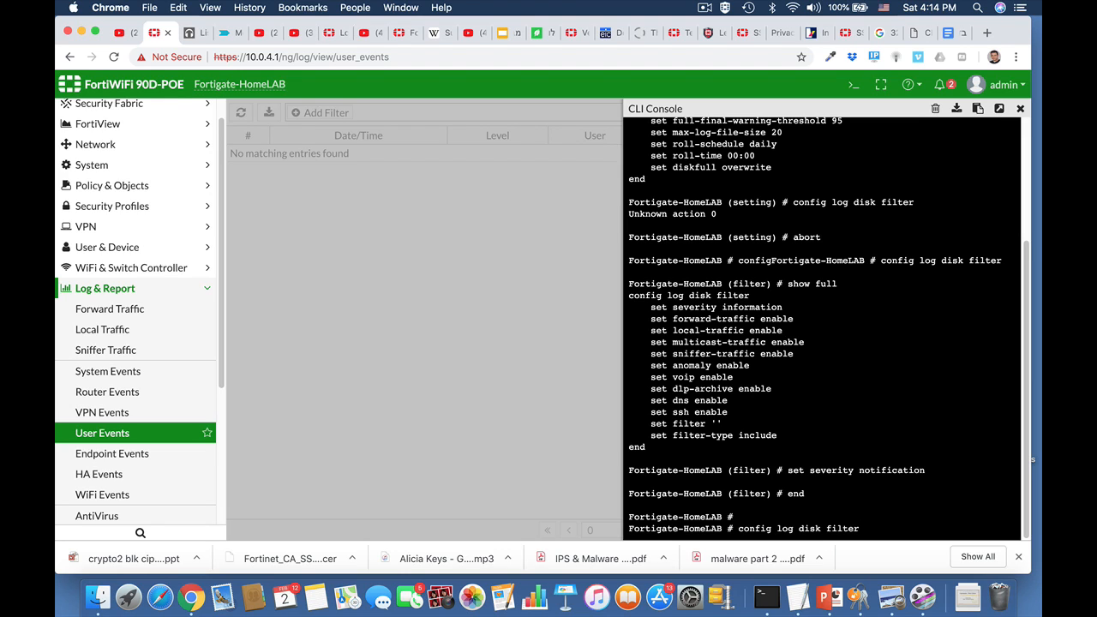
key("Return")
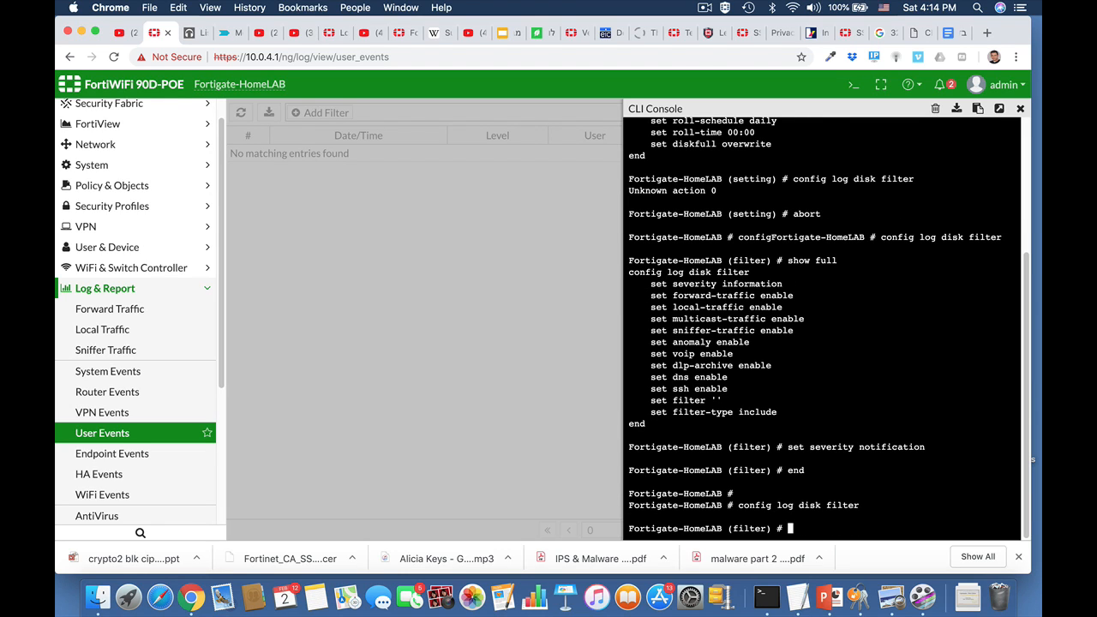
type("show fu")
key("Tab")
key("Return")
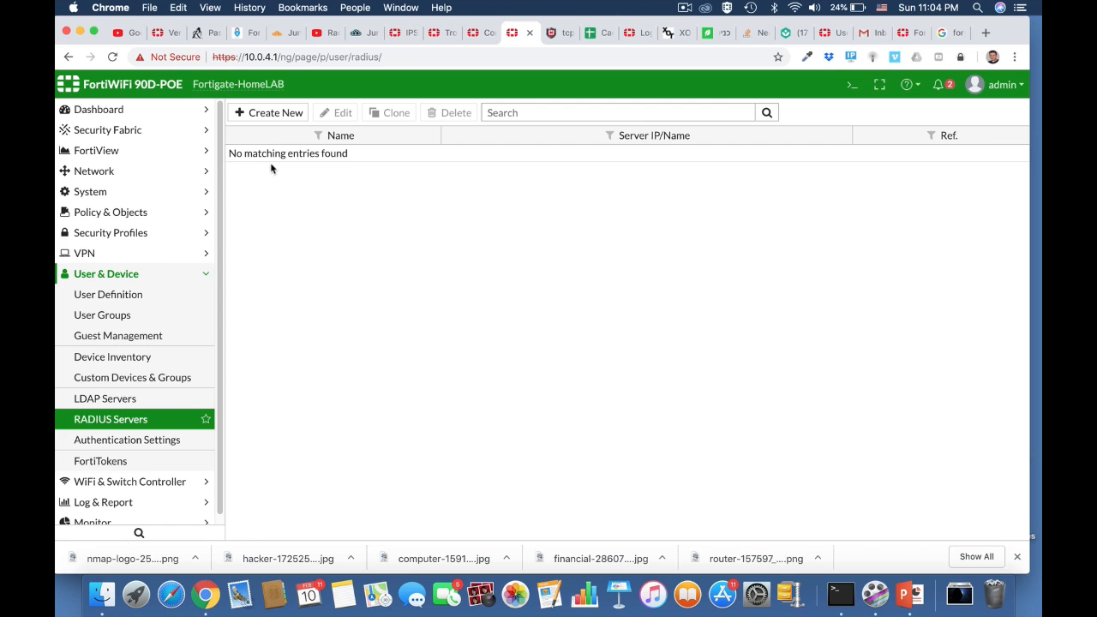
Switch to the JumpCloud console's browser tab
left_click(366, 34)
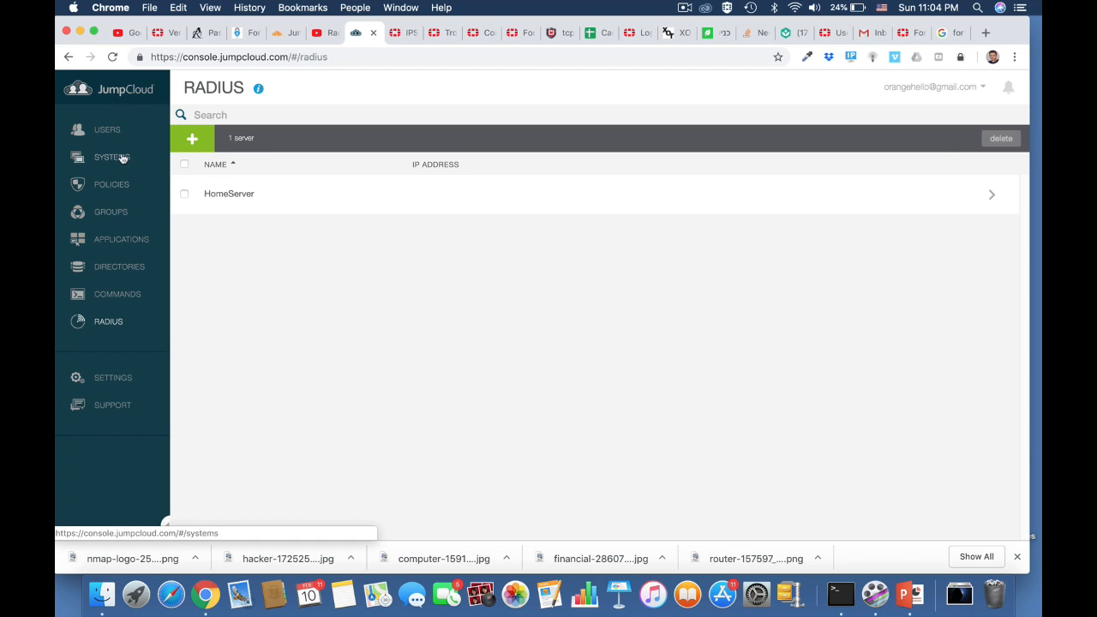
Look through JumpCloud's users, groups and RADIUS lists, then return to FortiGate's RADIUS Servers
left_click(110, 131)
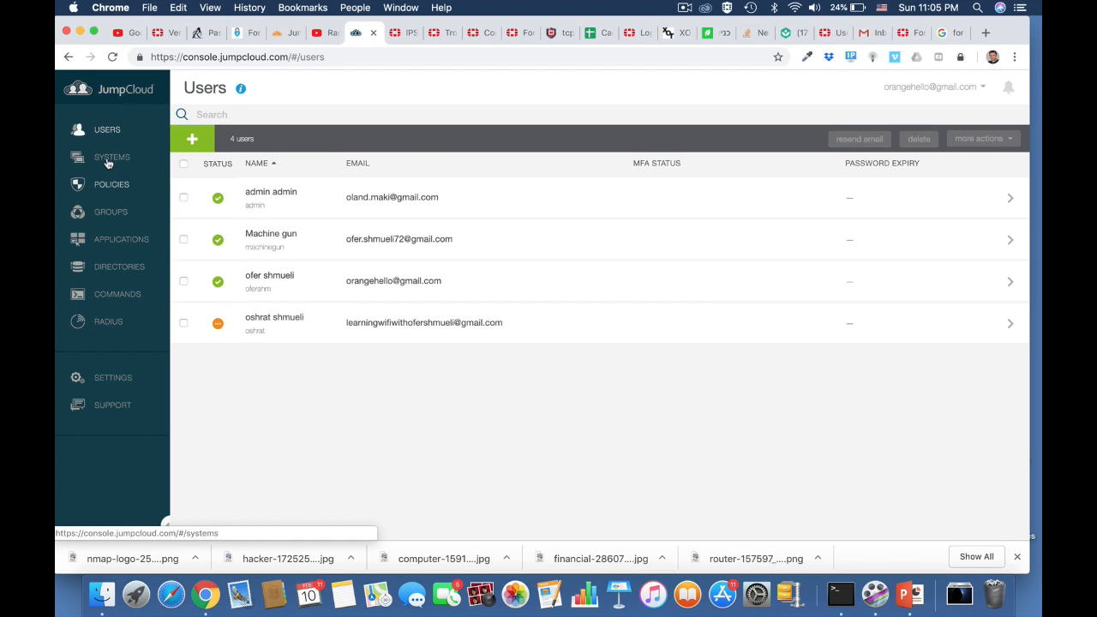
left_click(110, 213)
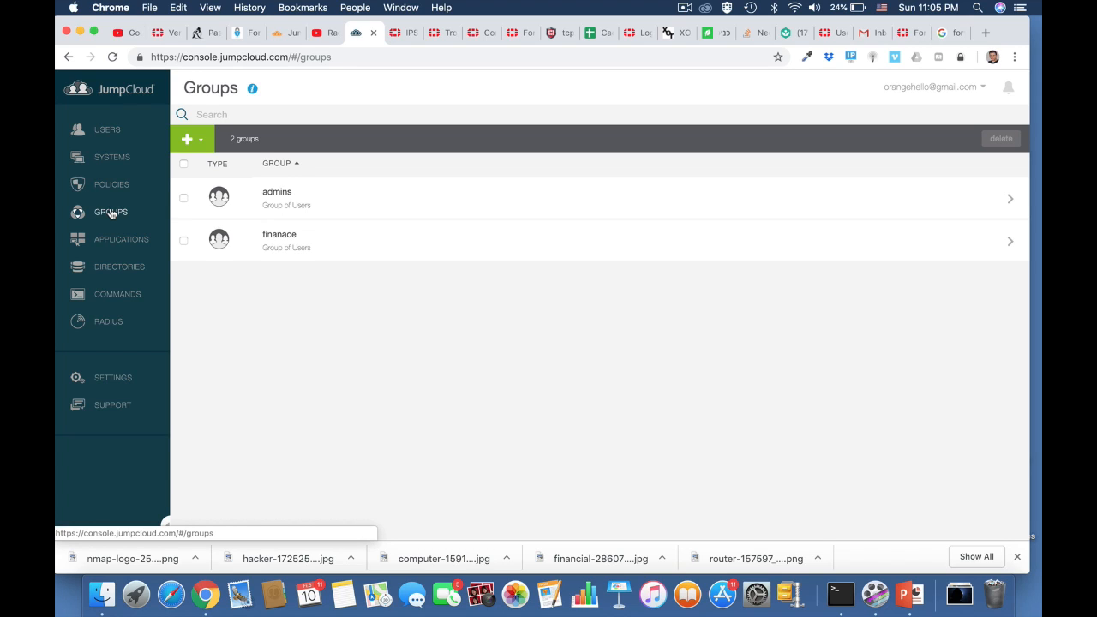
left_click(108, 322)
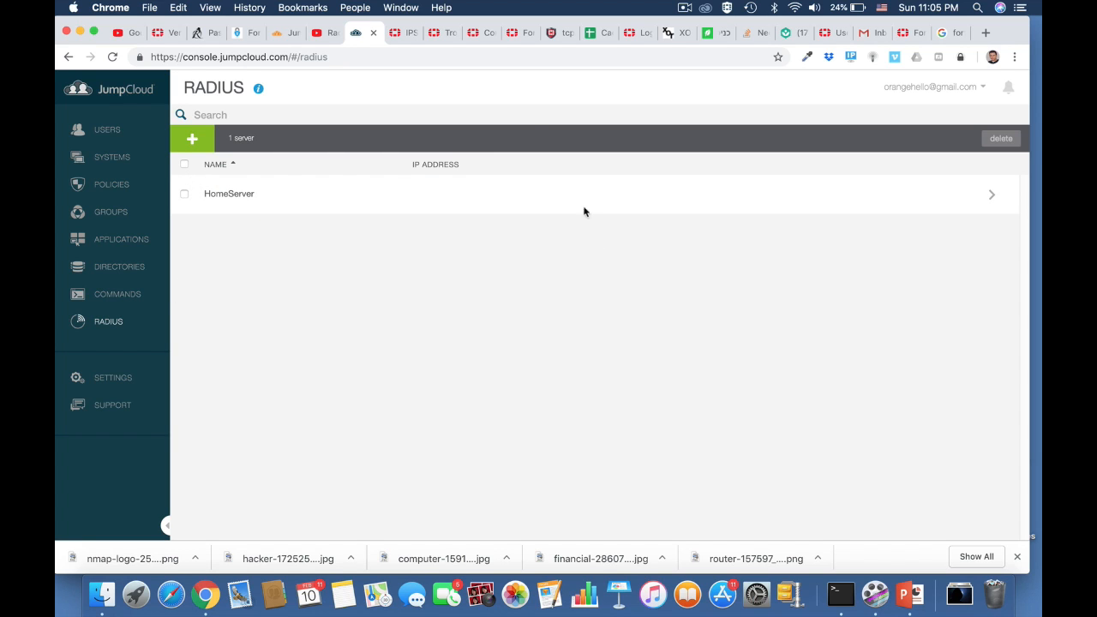
left_click(520, 32)
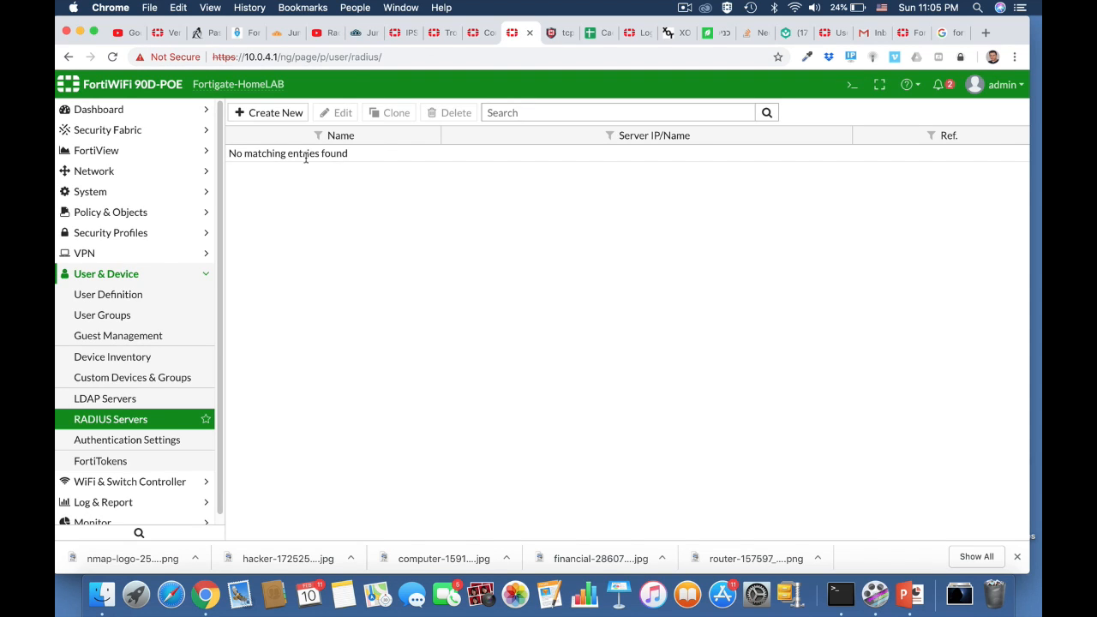
Add RADIUS server HomeServer at 18.194.159.20 with a shared secret, test connectivity, and save
left_click(284, 117)
left_click(418, 141)
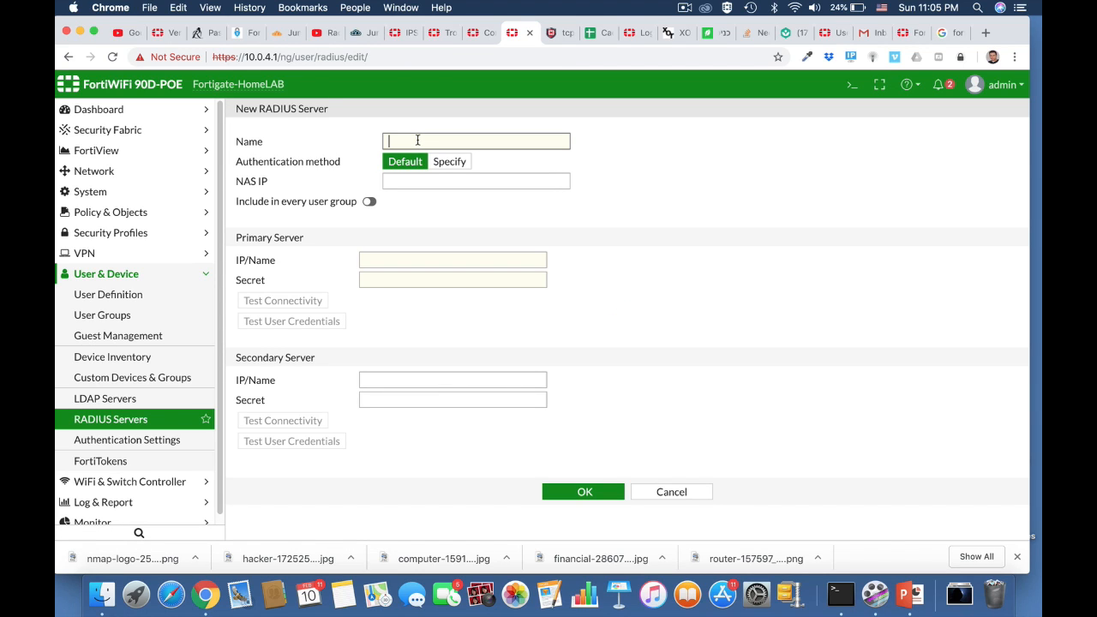
type("HomeServer")
left_click(382, 260)
type("19")
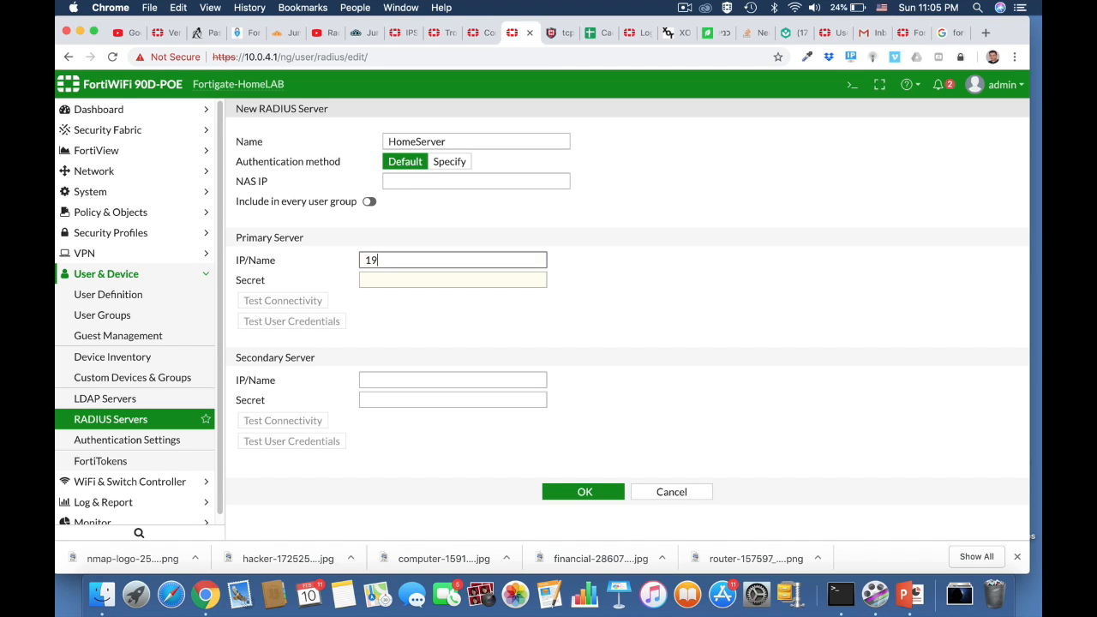
type(".194.159.20")
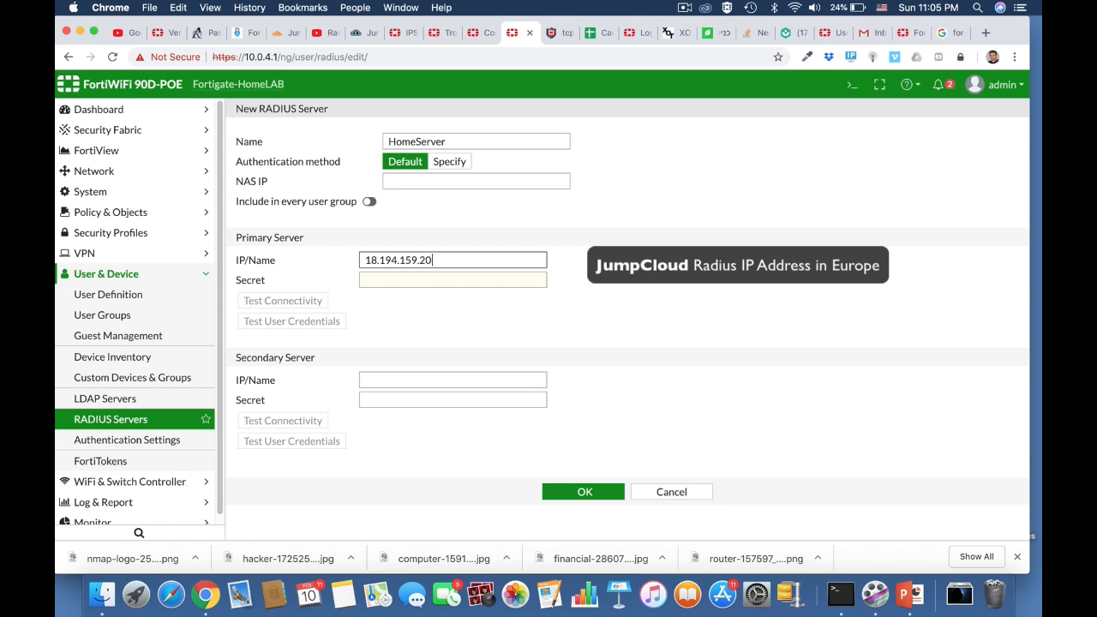
left_click(400, 278)
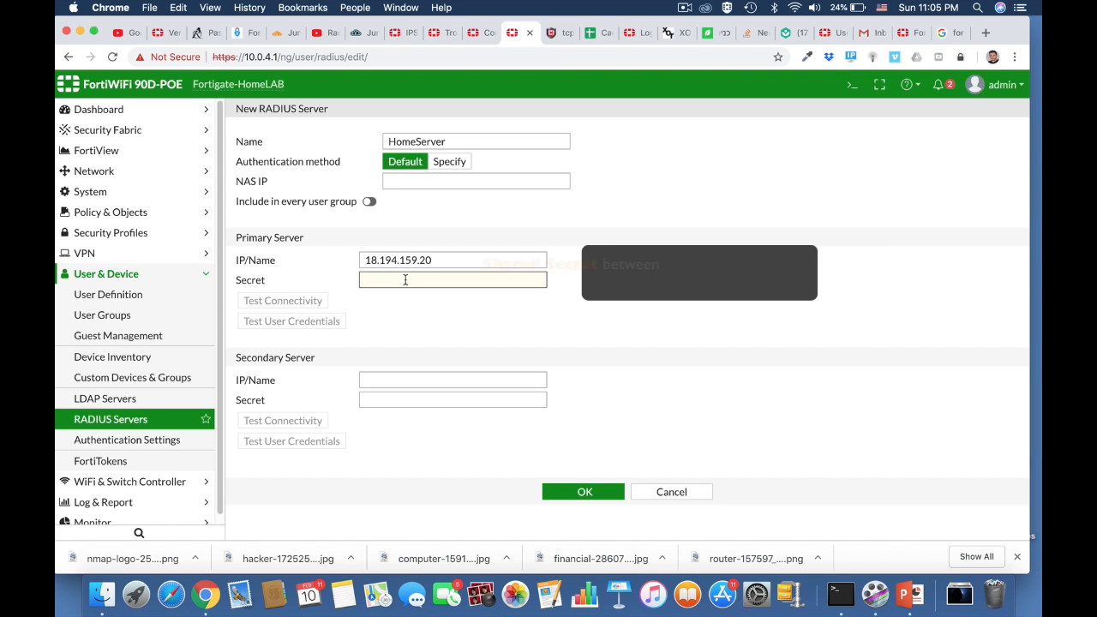
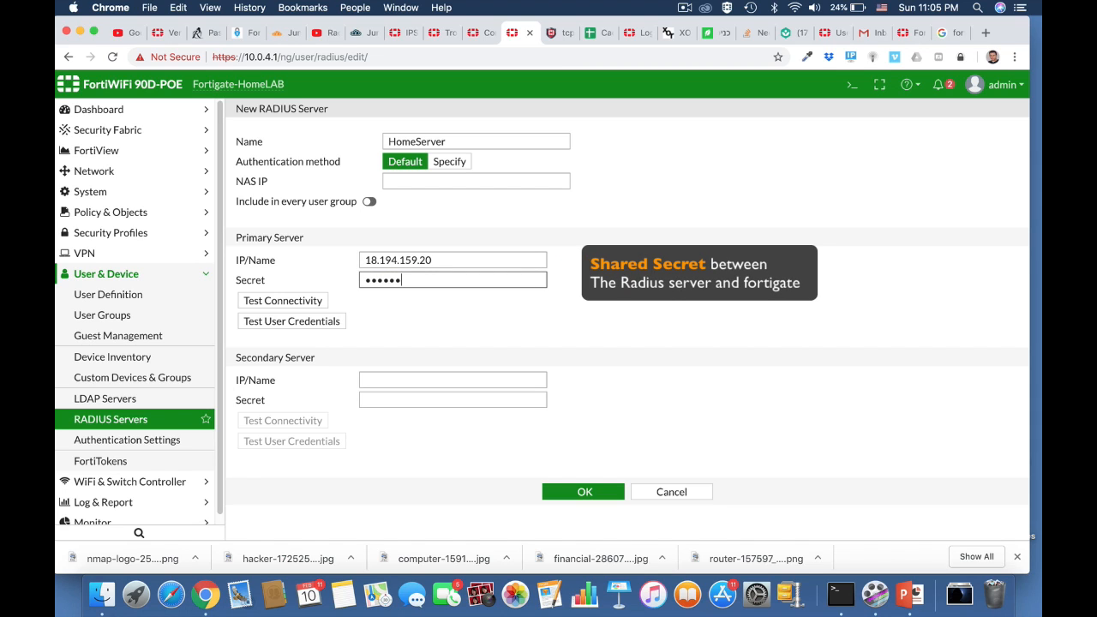
left_click(306, 300)
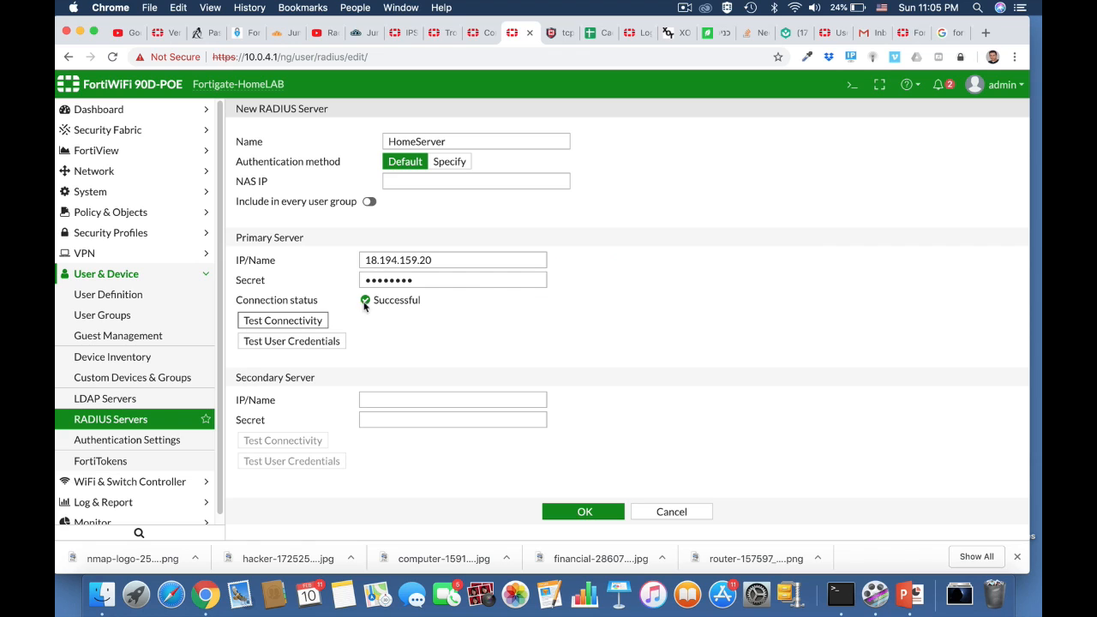
left_click(582, 512)
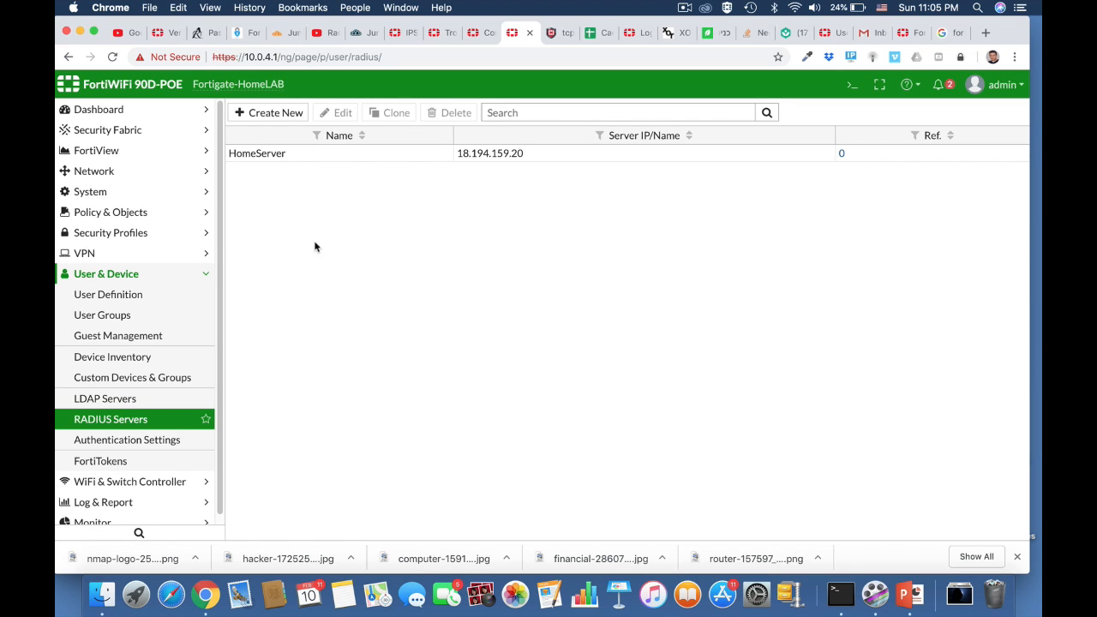
left_click(138, 316)
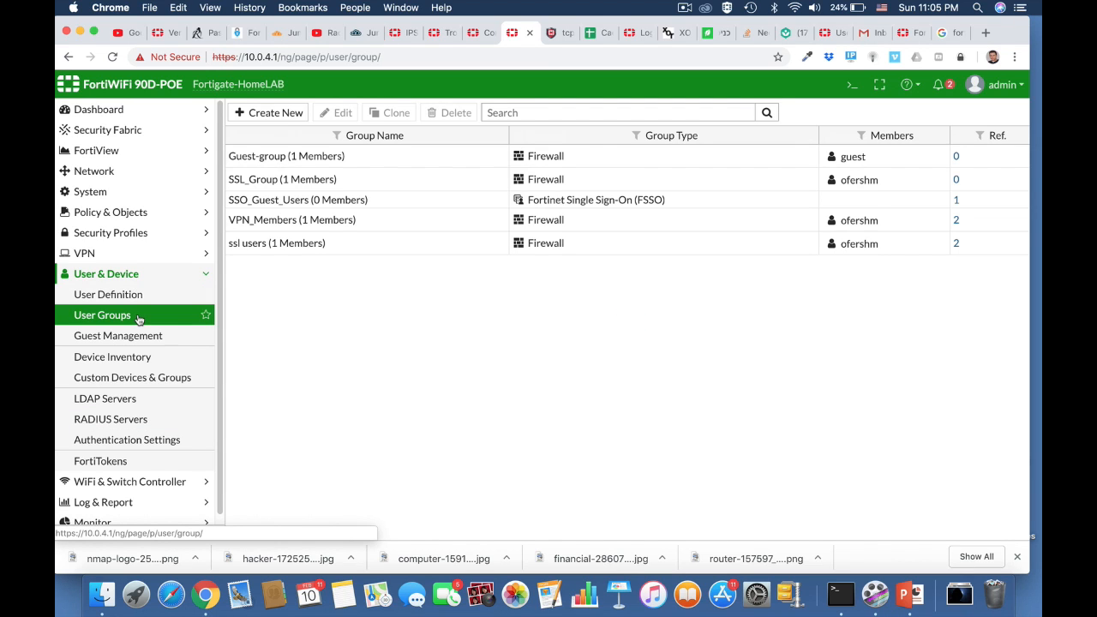
Create Firewall user group 'radius' matching the admins group on HomeServer
left_click(270, 112)
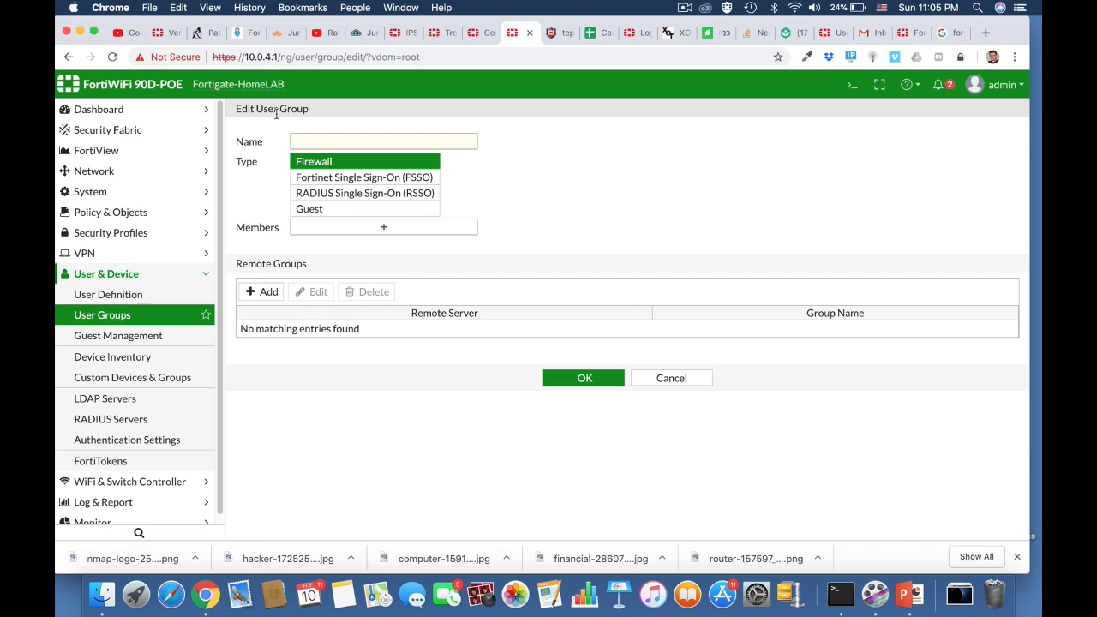
left_click(309, 142)
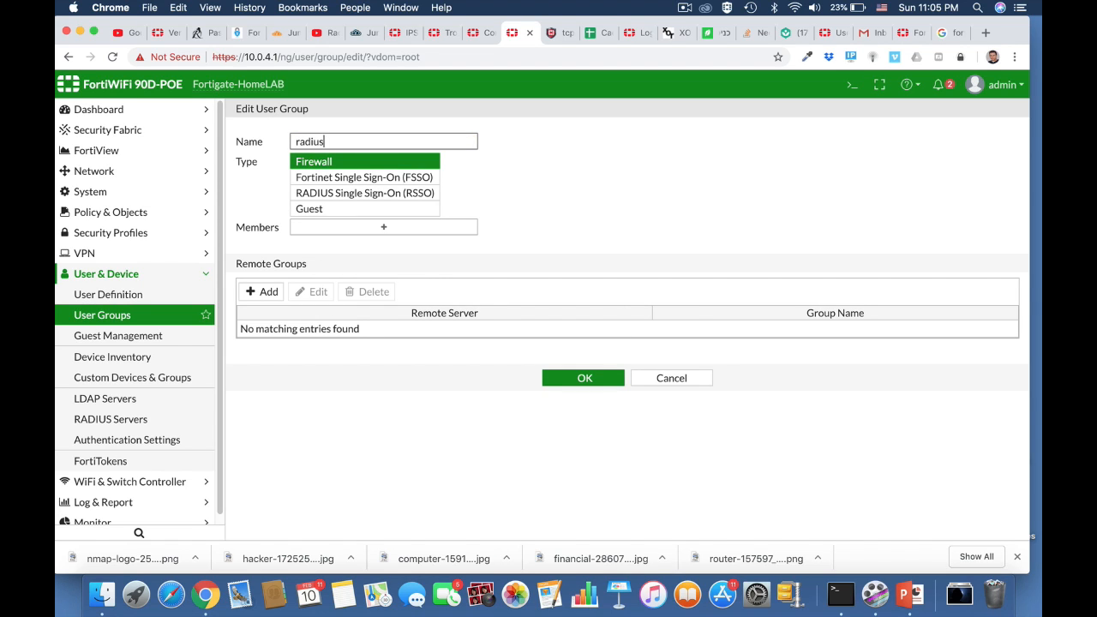
left_click(394, 164)
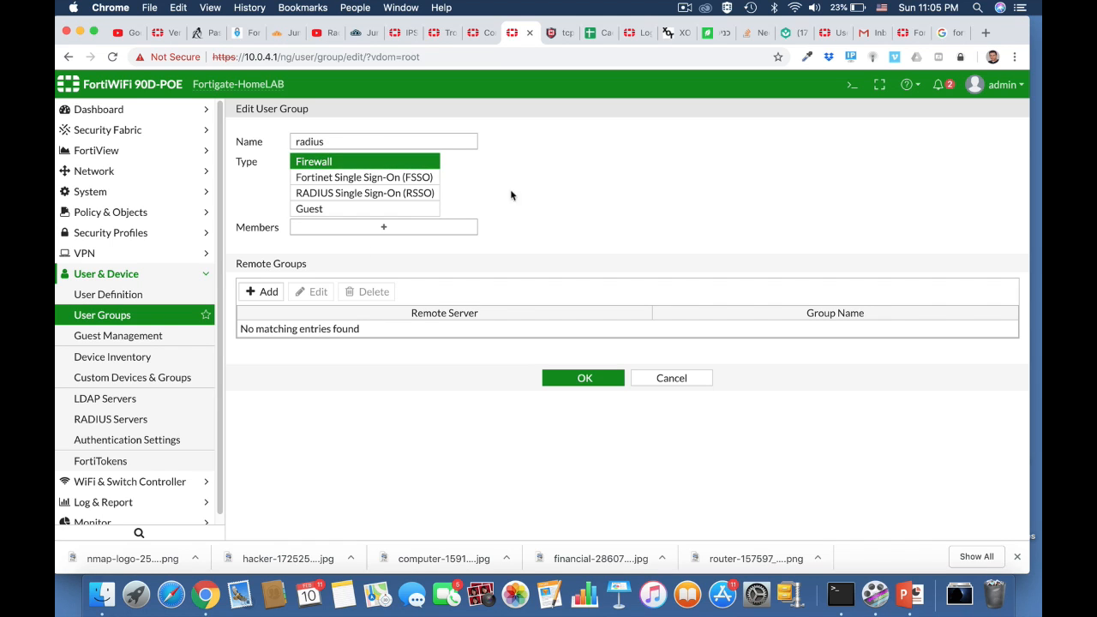
left_click(265, 292)
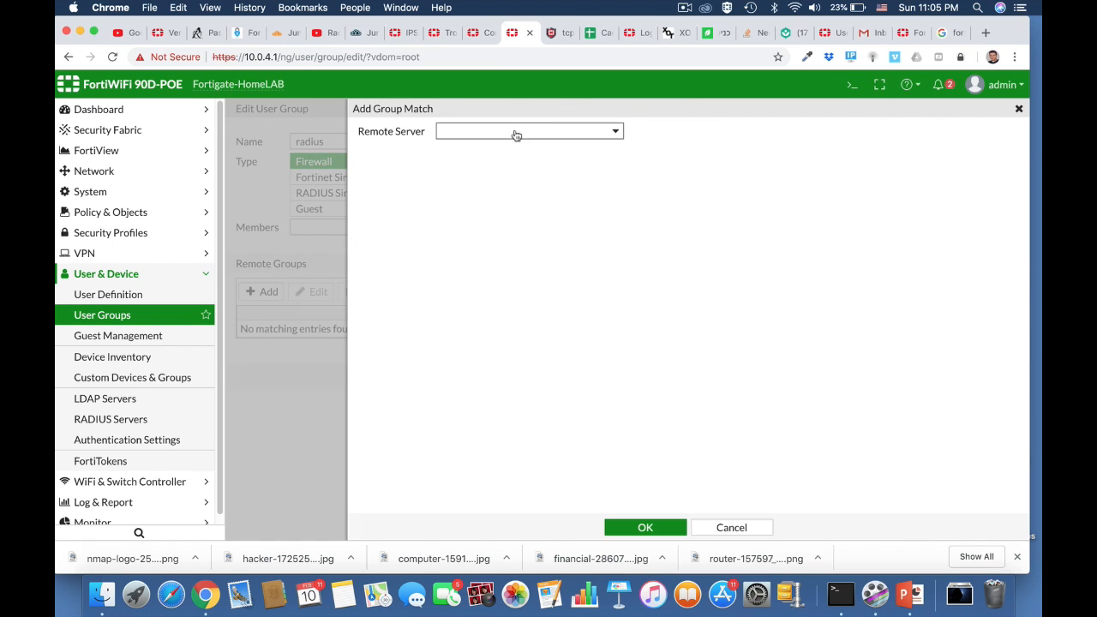
left_click(516, 135)
left_click(486, 189)
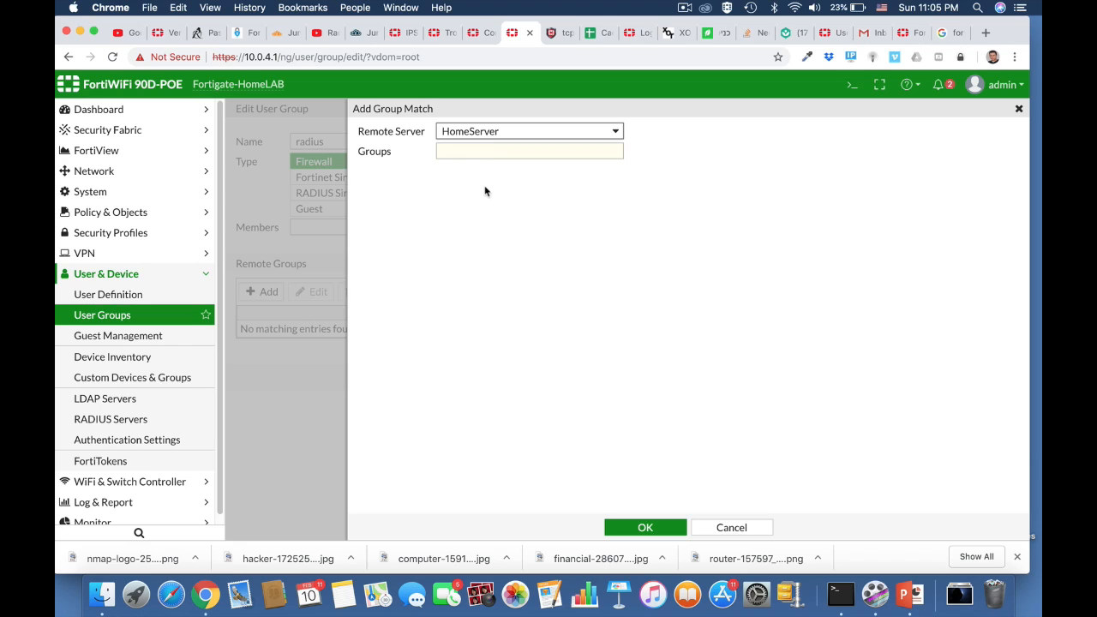
left_click(471, 152)
type("admins")
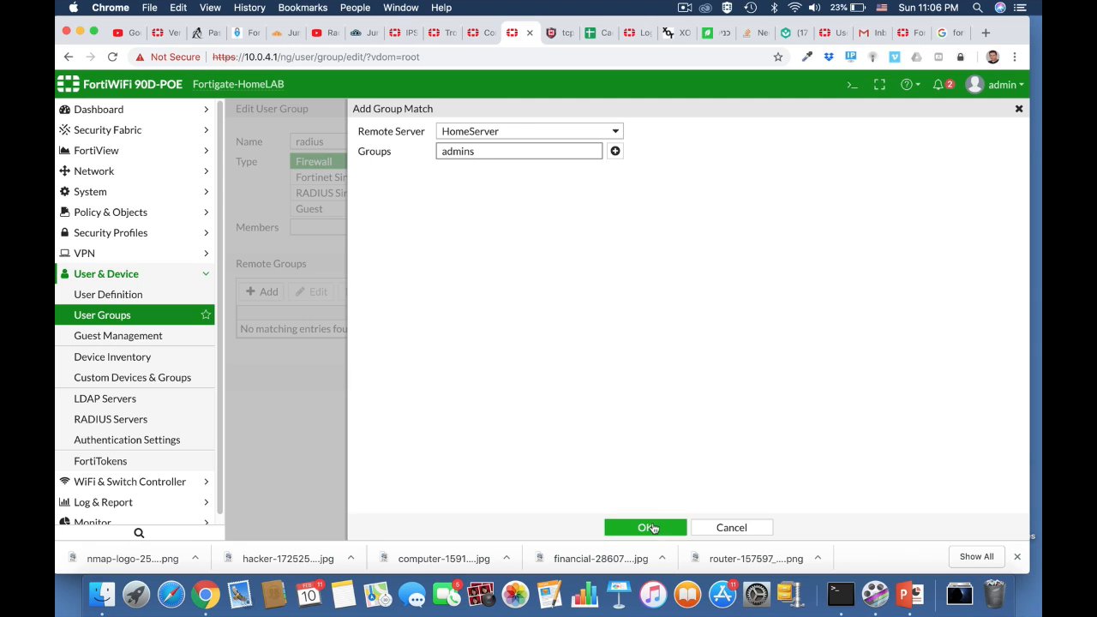
left_click(651, 528)
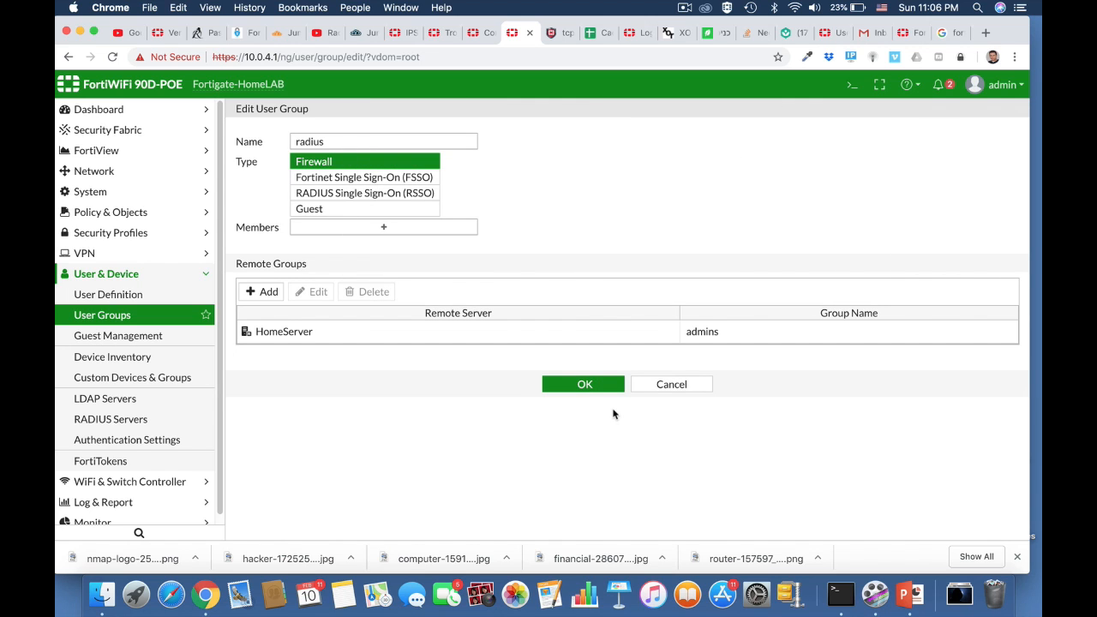
left_click(588, 385)
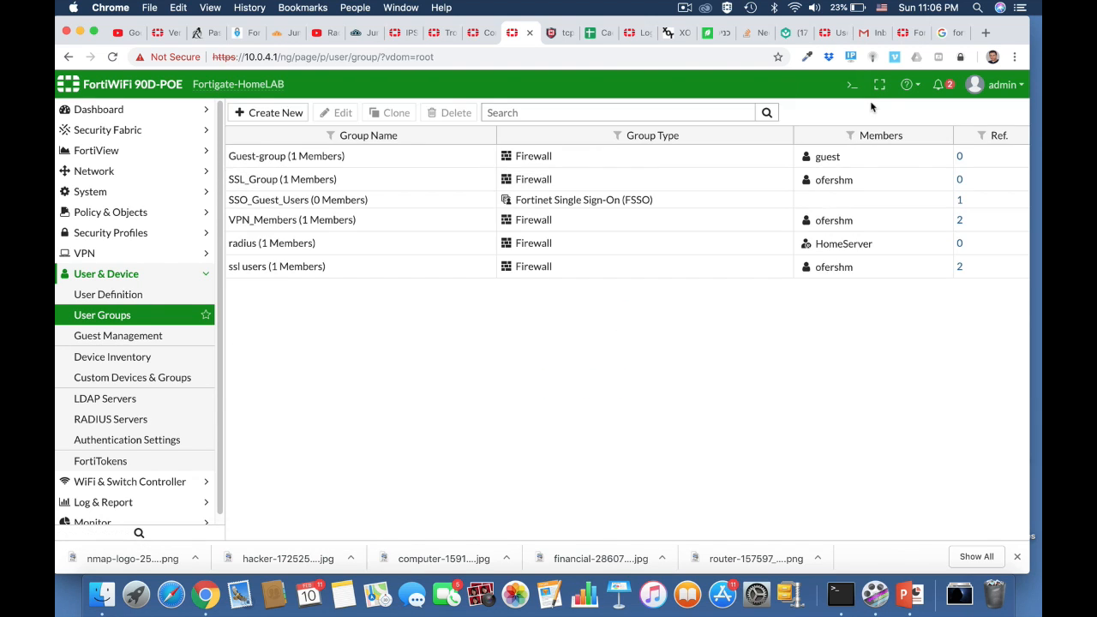
left_click(852, 86)
Run 'diagnose test authserver radius HomeServer pap' with a user's name and password
type("d")
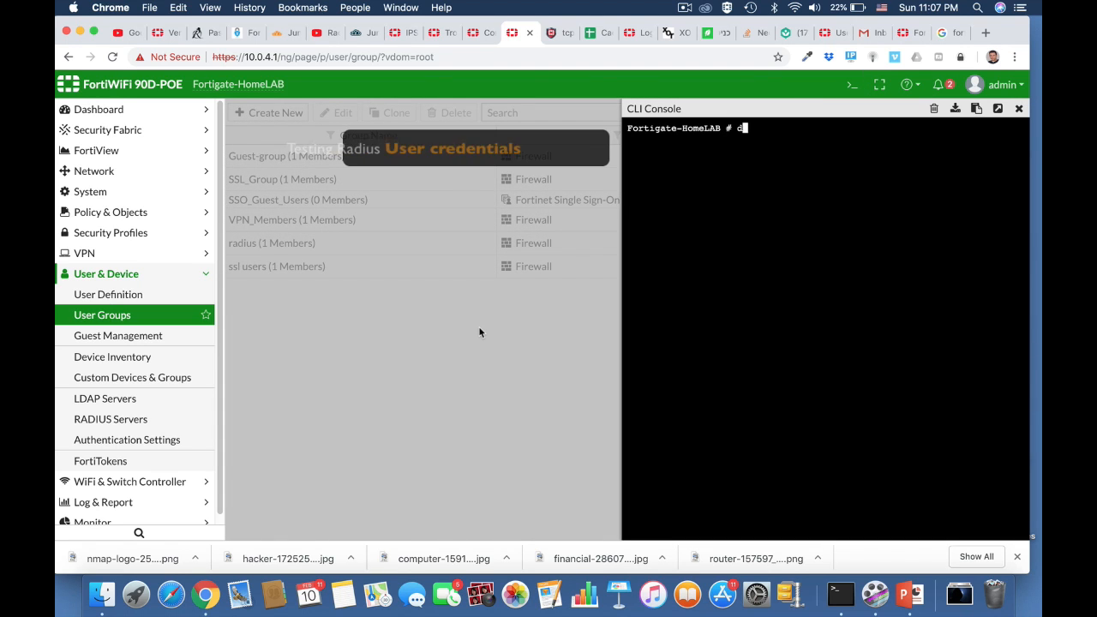
type("iag")
key("Tab")
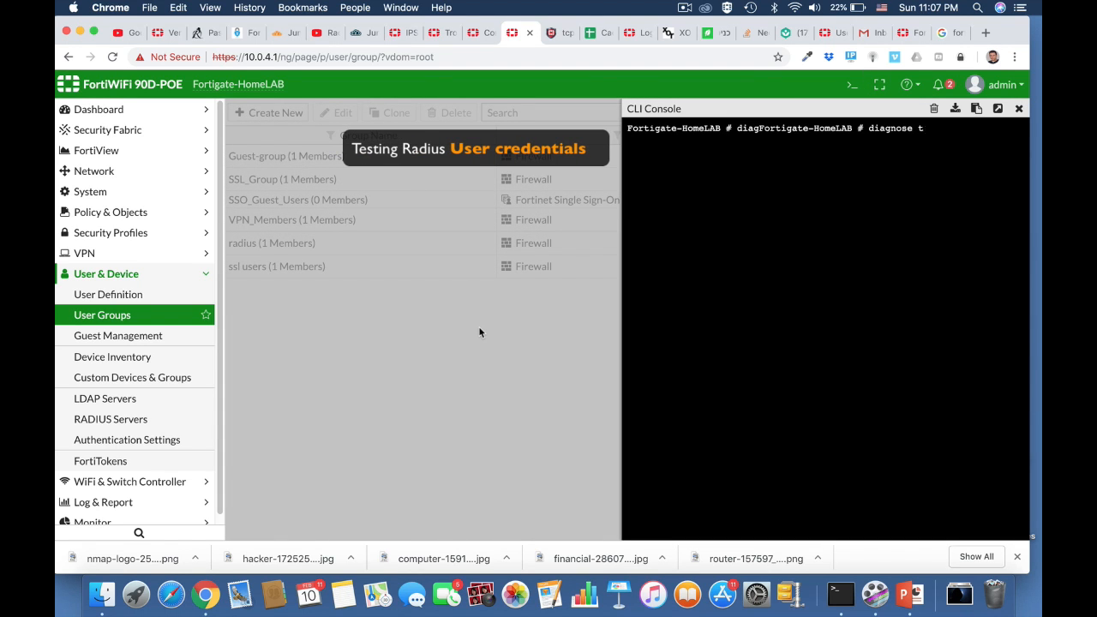
type("test authserver")
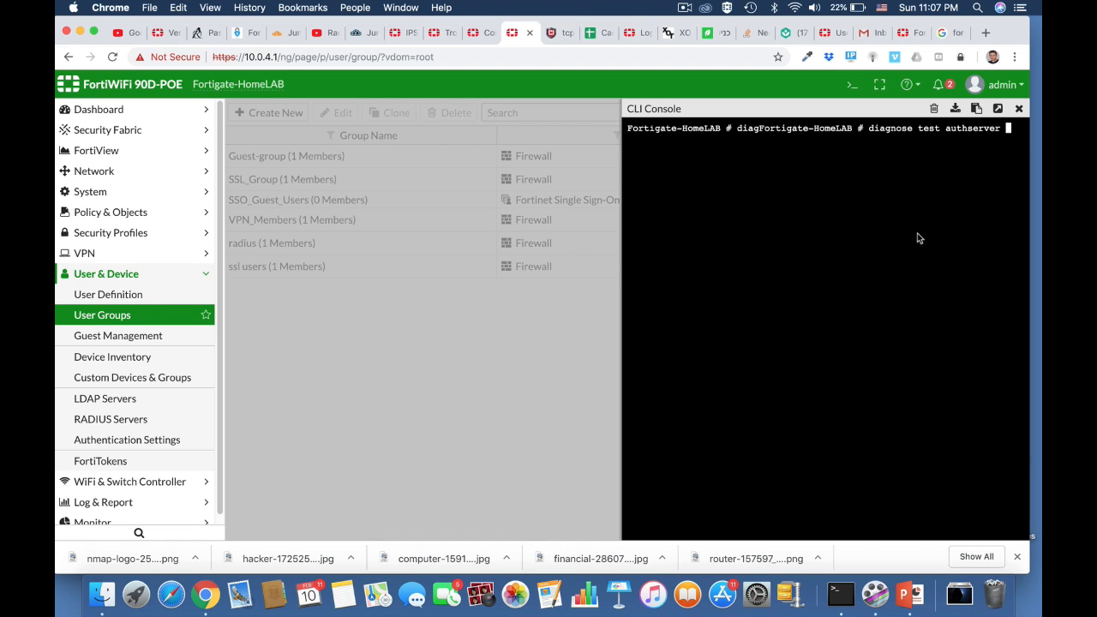
left_click(998, 109)
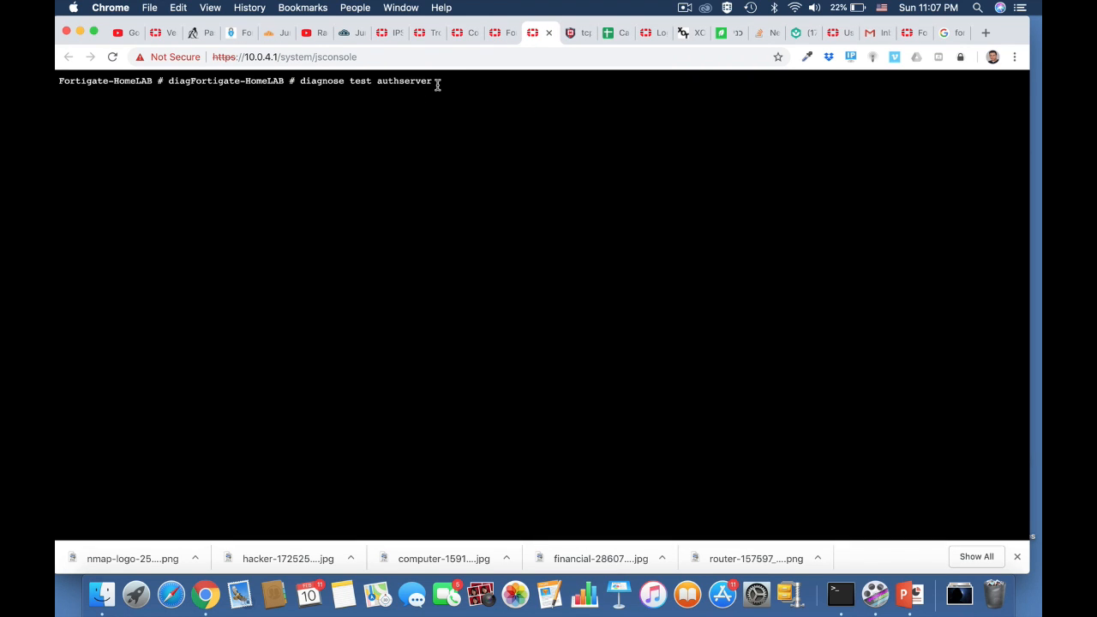
type("radius HomeServer")
key("BackSpace")
key("BackSpace")
key("BackSpace")
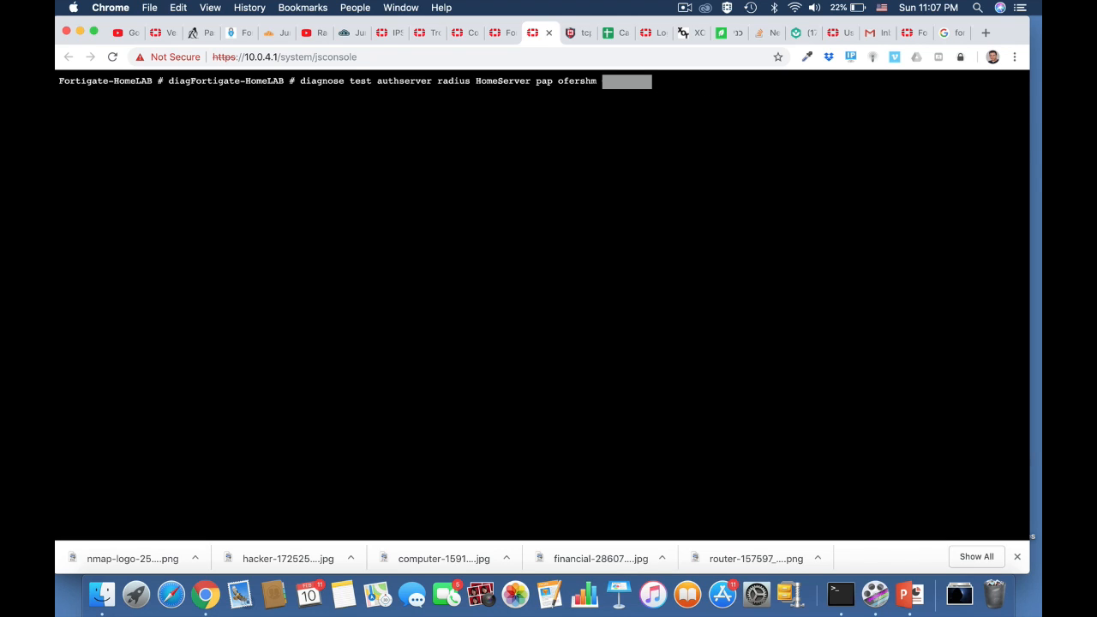
key("Return")
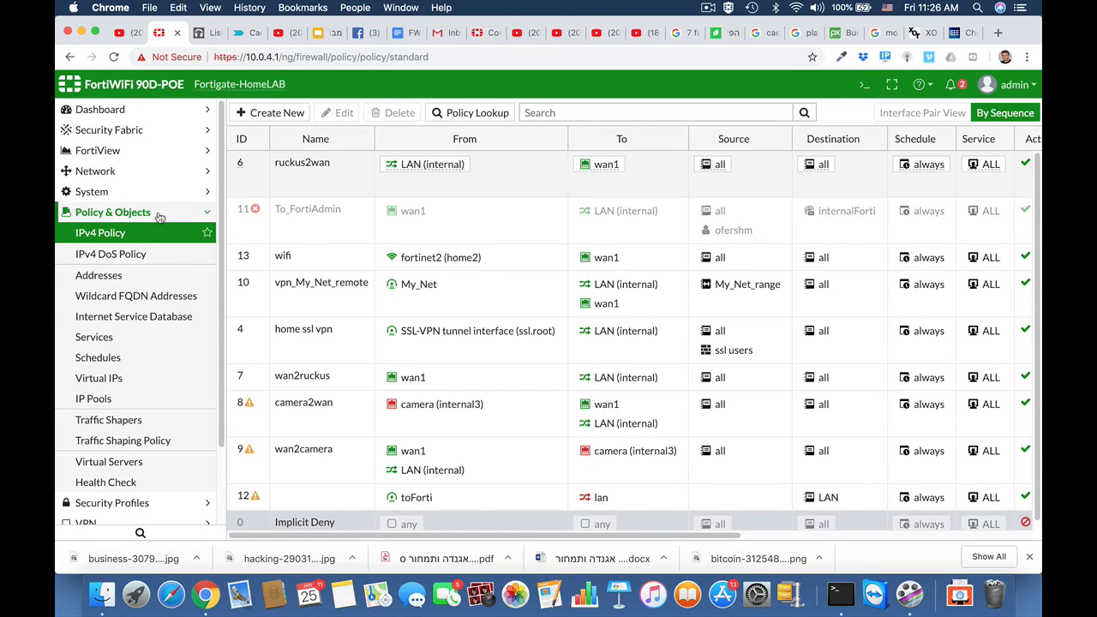
Add an address object 'finance department' with subnet 10.0.9.0/24
left_click(109, 275)
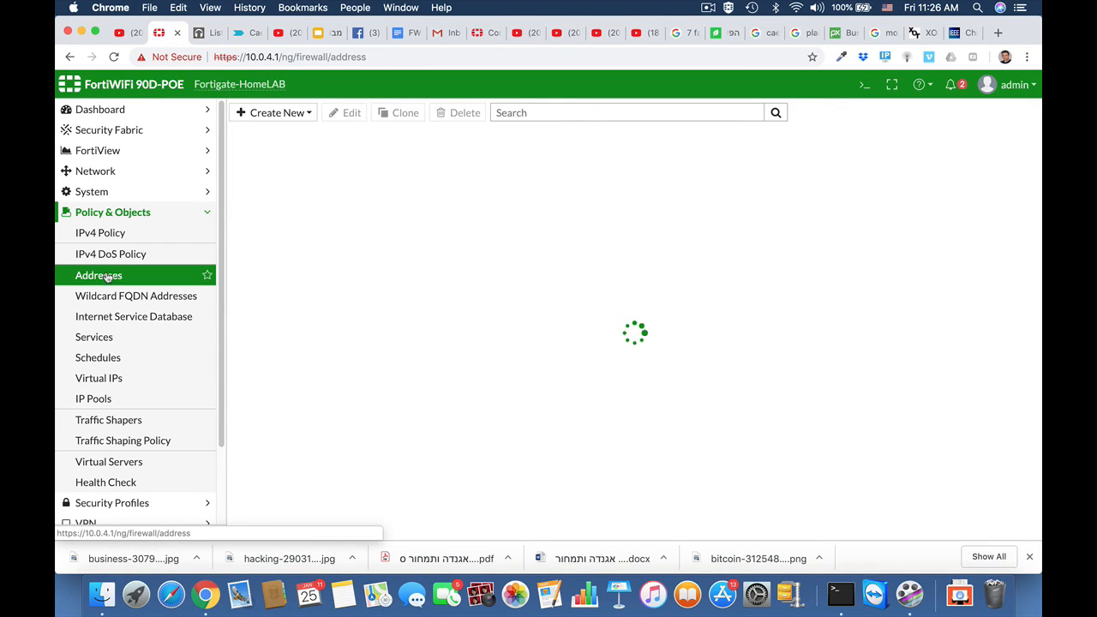
left_click(276, 113)
left_click(257, 129)
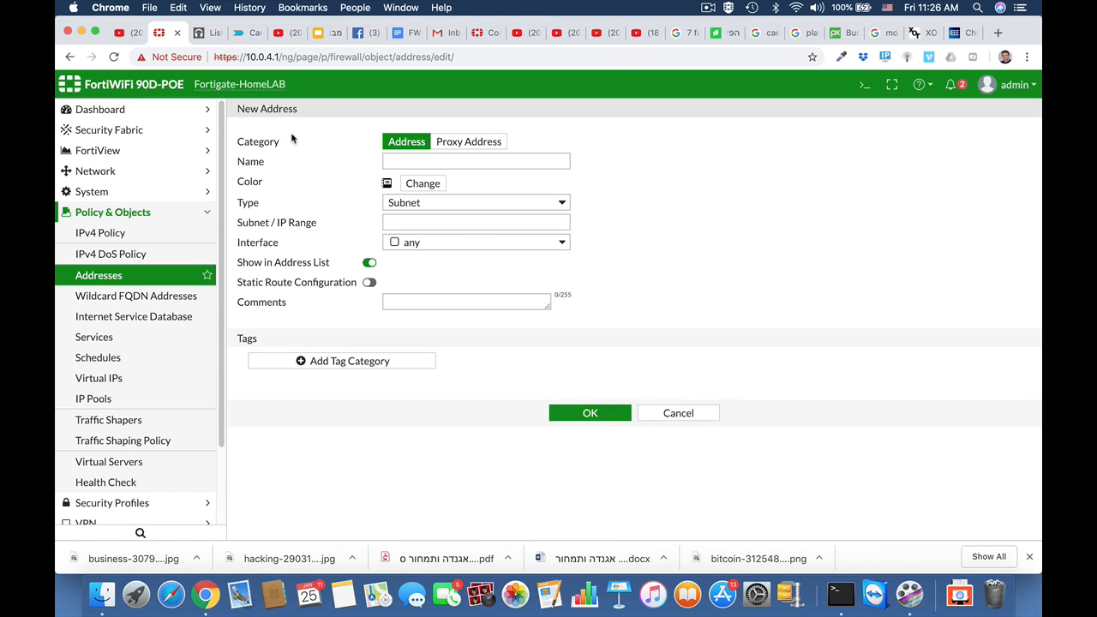
left_click(401, 162)
type("fi")
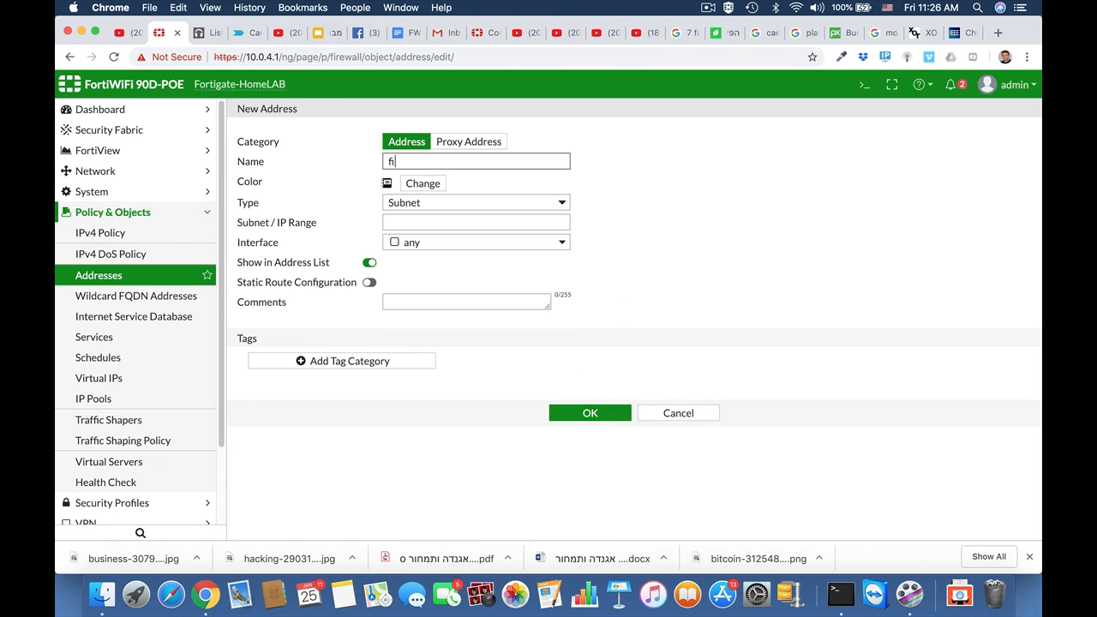
type("nance department")
left_click(435, 224)
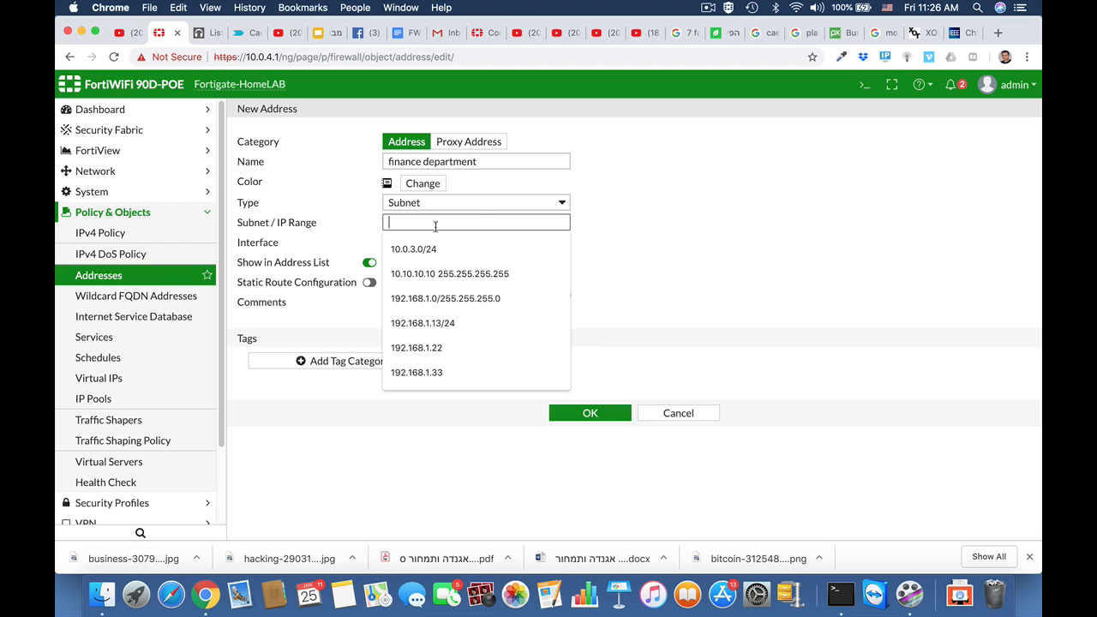
type("10.0")
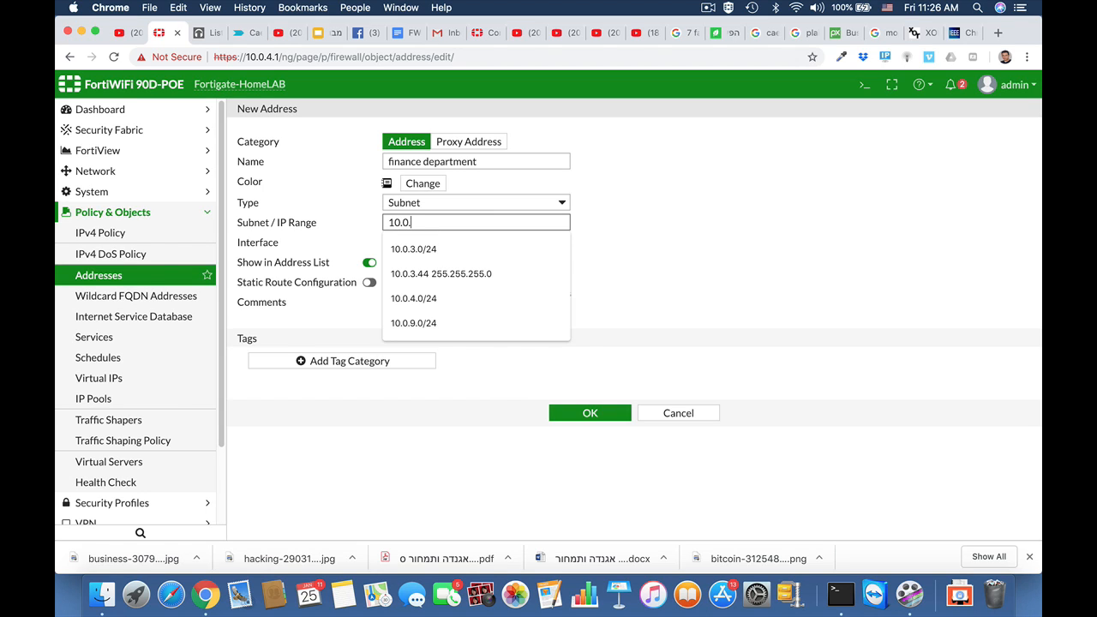
type(".9.0/24")
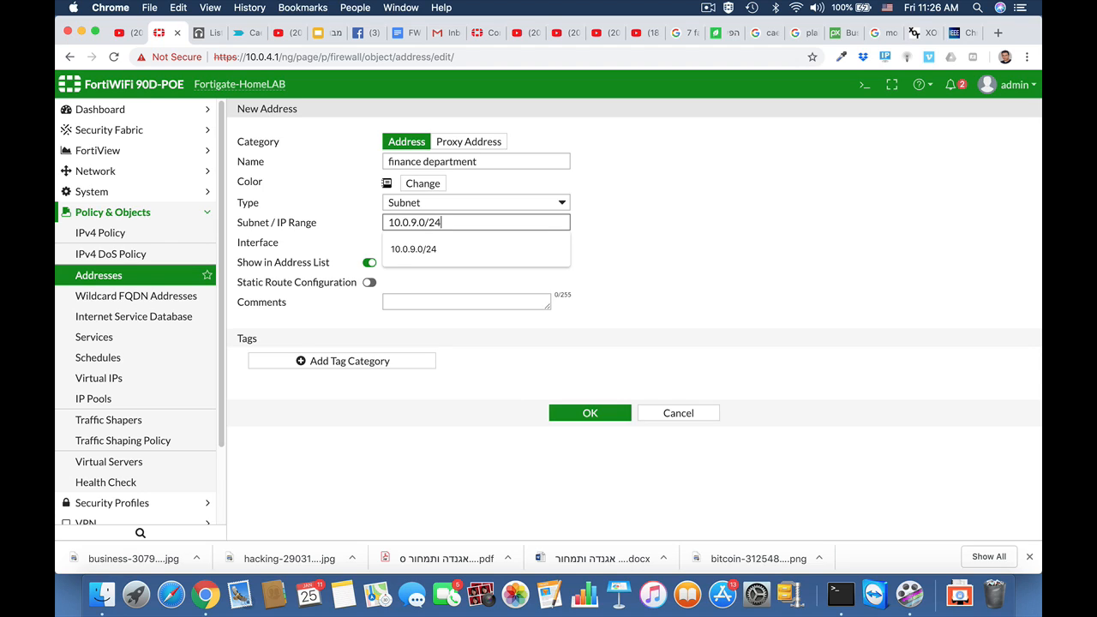
left_click(695, 291)
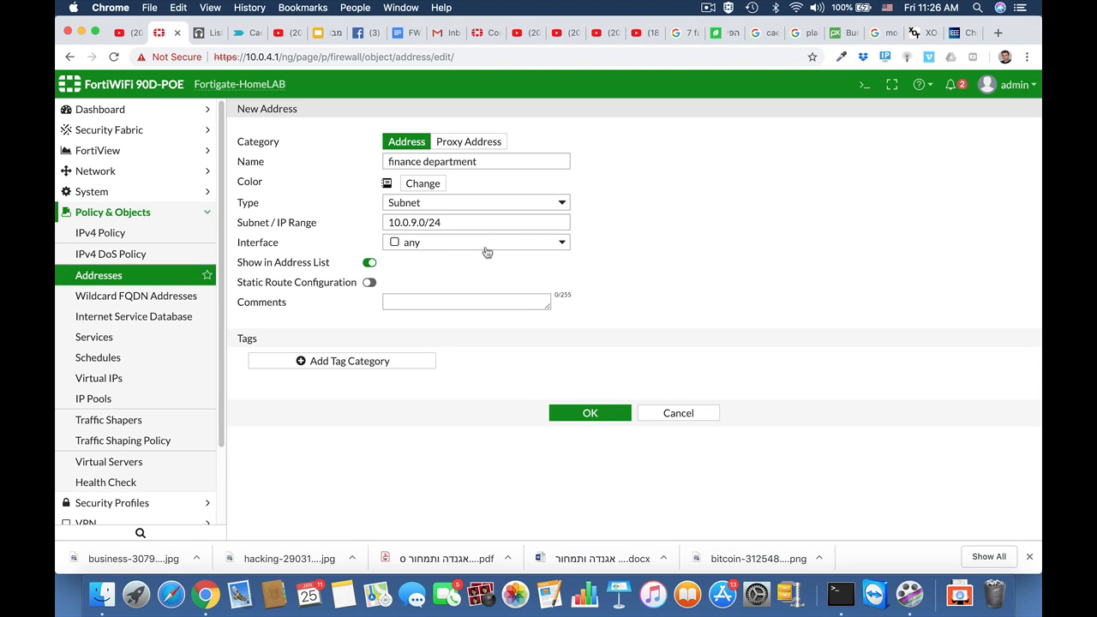
left_click(601, 416)
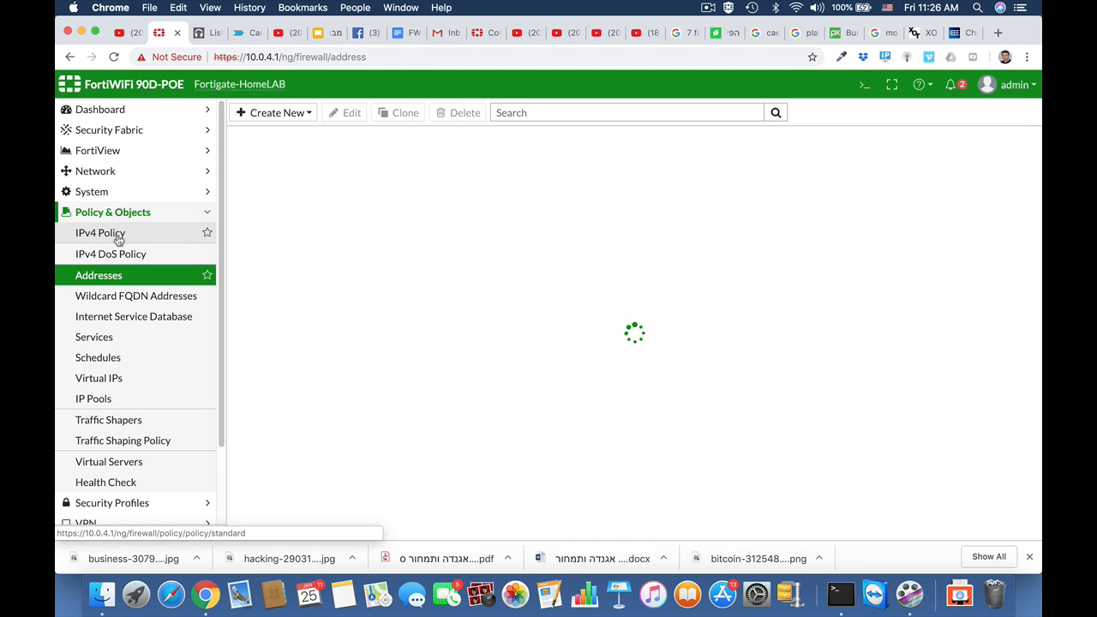
Start a new IPv4 policy named finance with incoming interface any and outgoing wan1
left_click(118, 239)
left_click(276, 113)
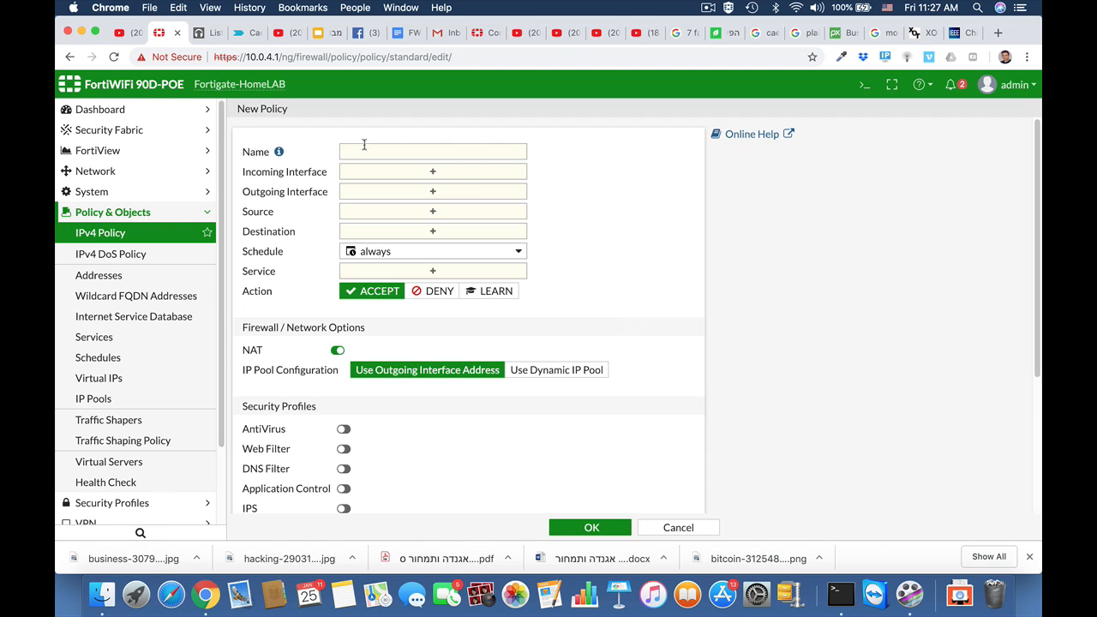
left_click(356, 152)
type("finana")
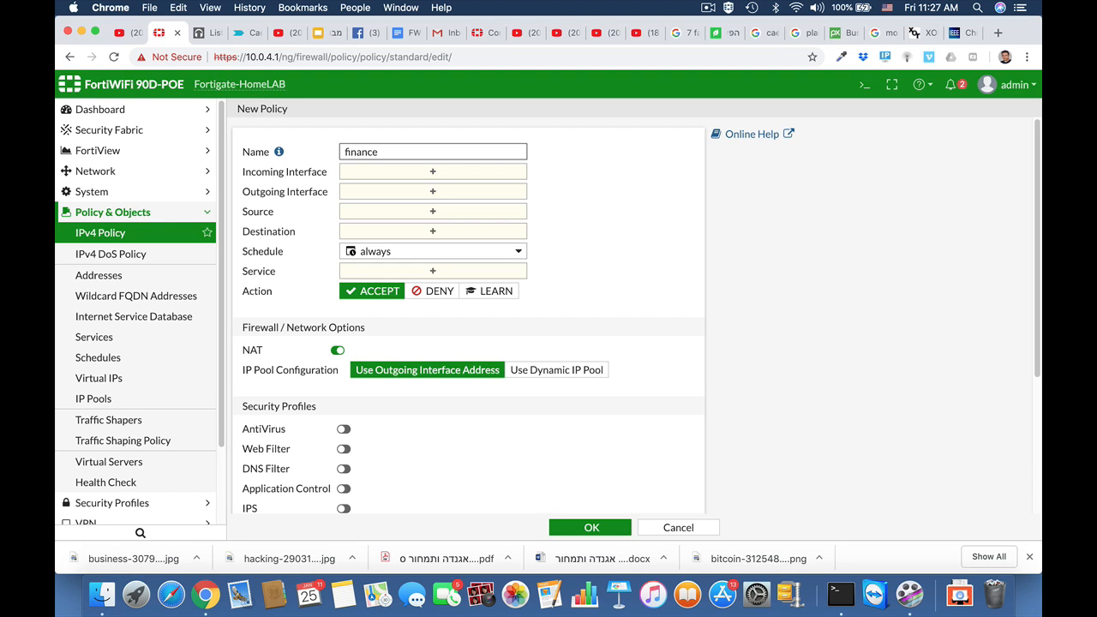
left_click(382, 172)
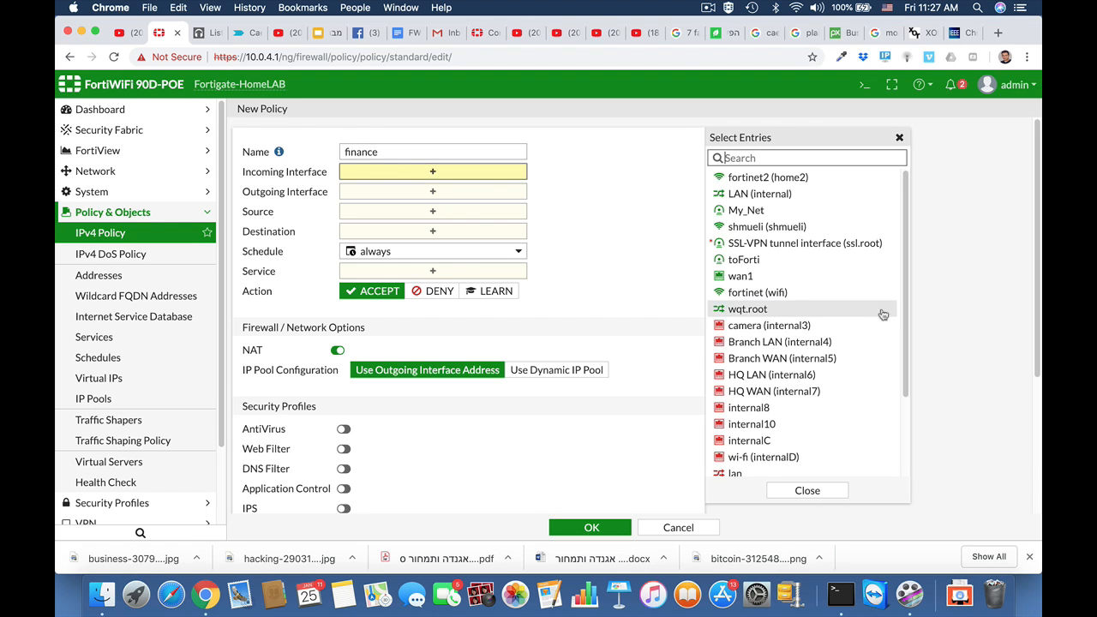
scroll(751, 347, "down", 3)
left_click(734, 469)
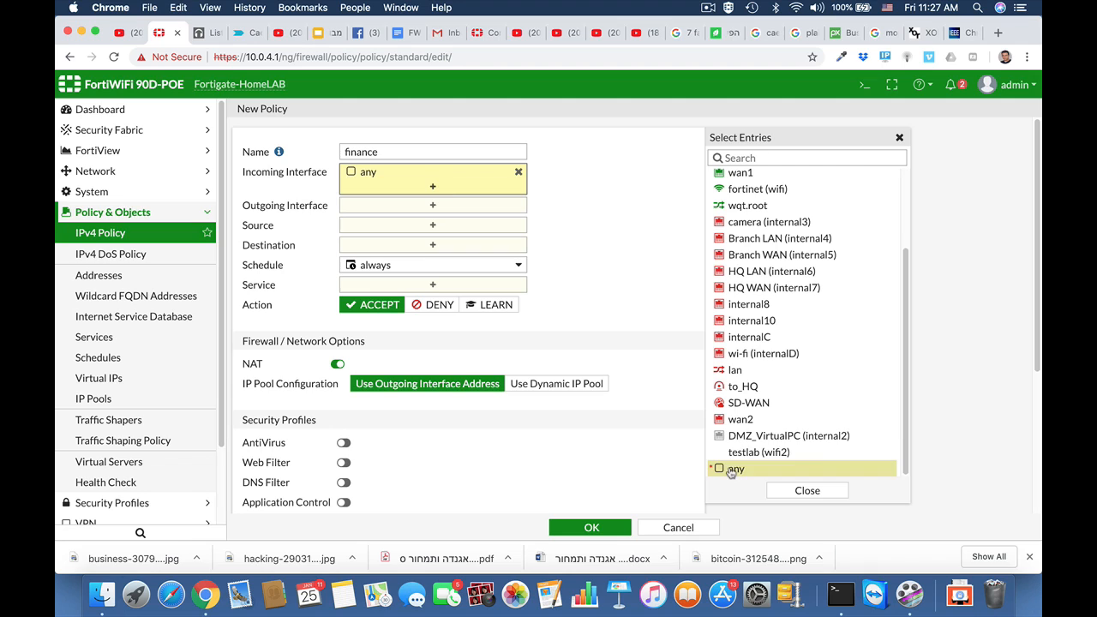
left_click(450, 205)
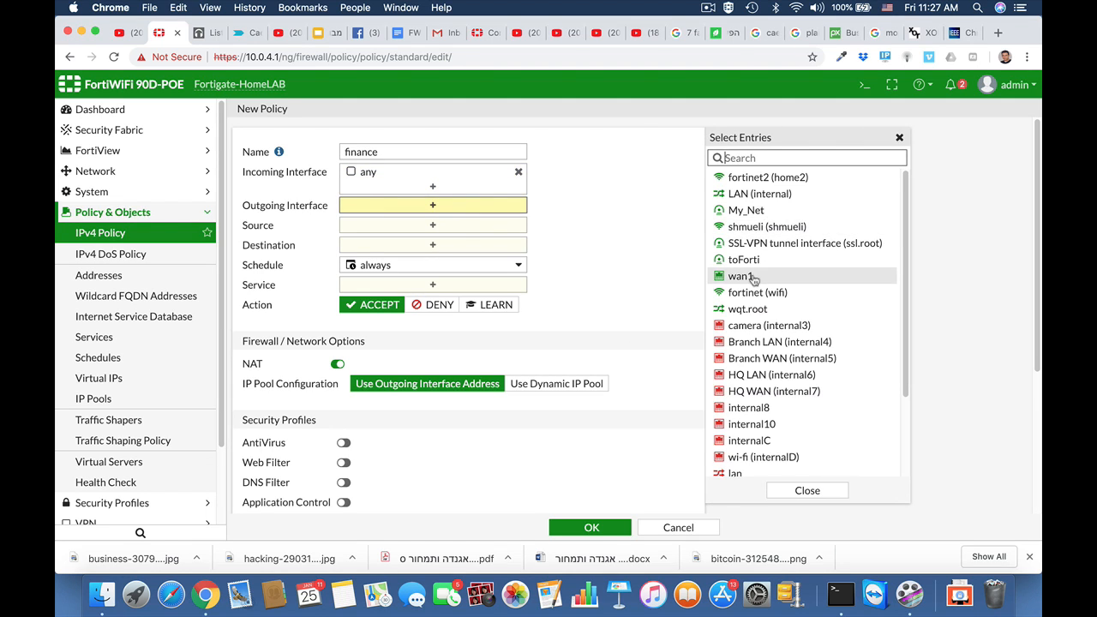
left_click(742, 276)
Set the policy source to finance department and destination to all
left_click(475, 239)
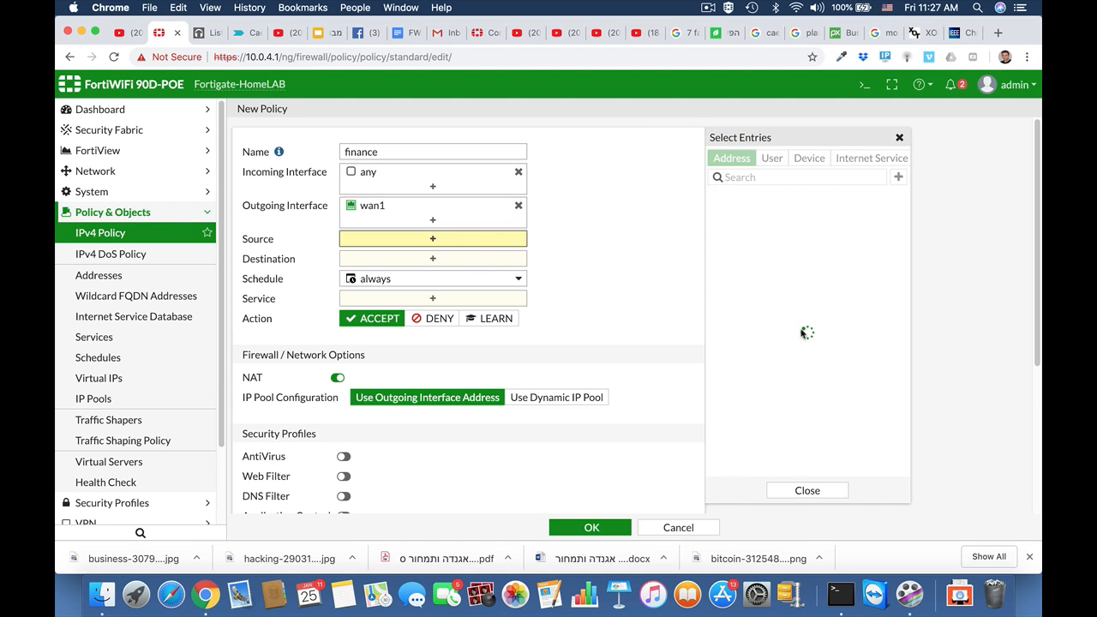
scroll(762, 412, "down", 5)
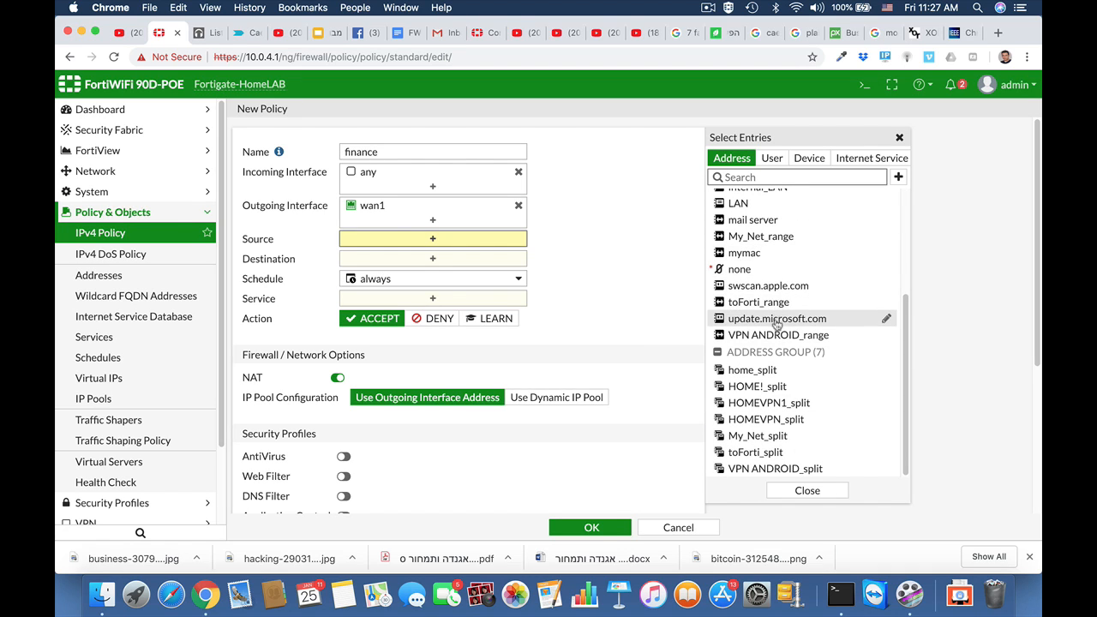
scroll(771, 418, "up", 5)
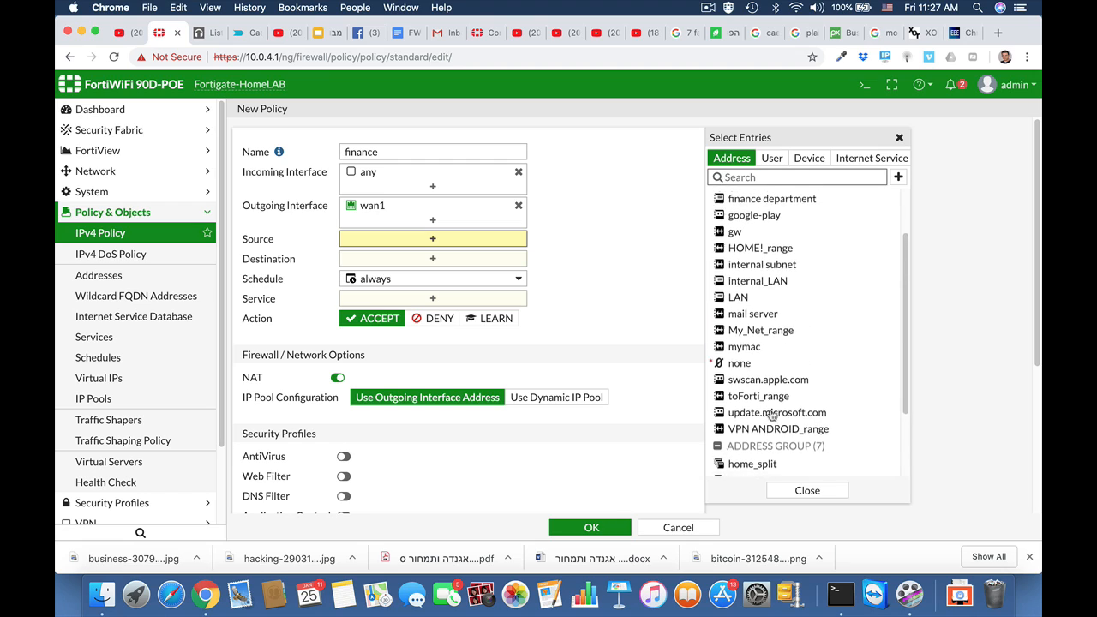
scroll(771, 417, "up", 2)
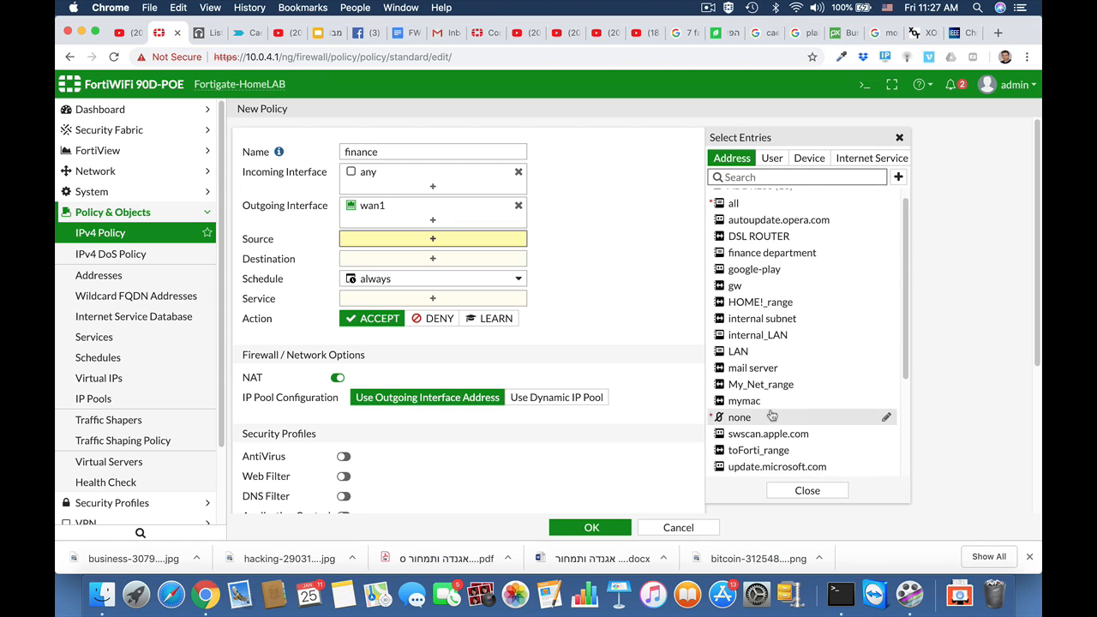
left_click(757, 255)
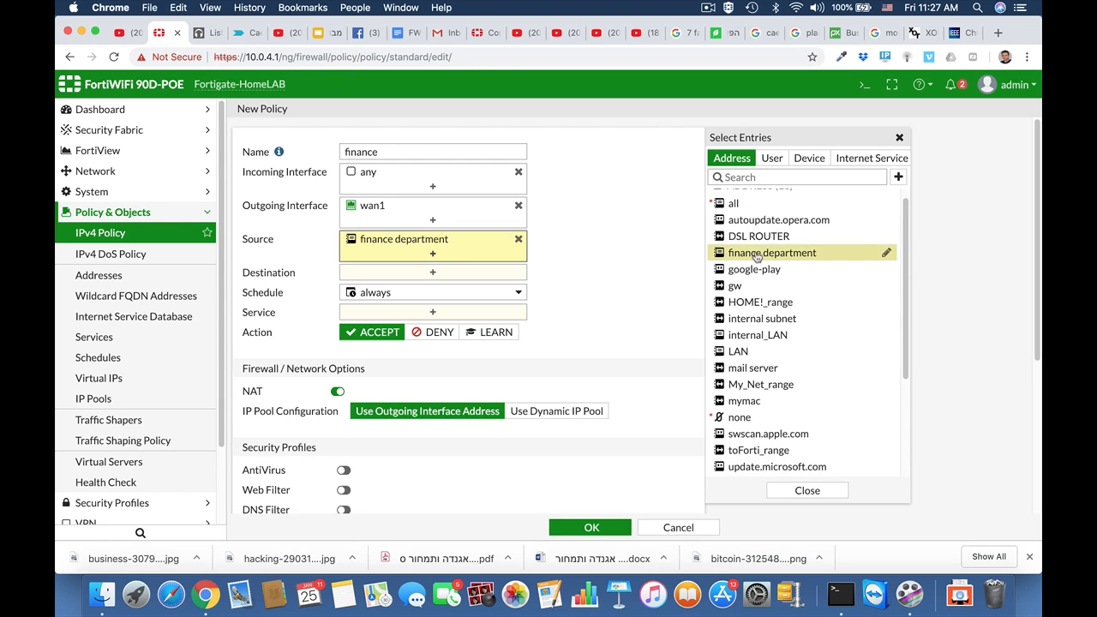
left_click(389, 280)
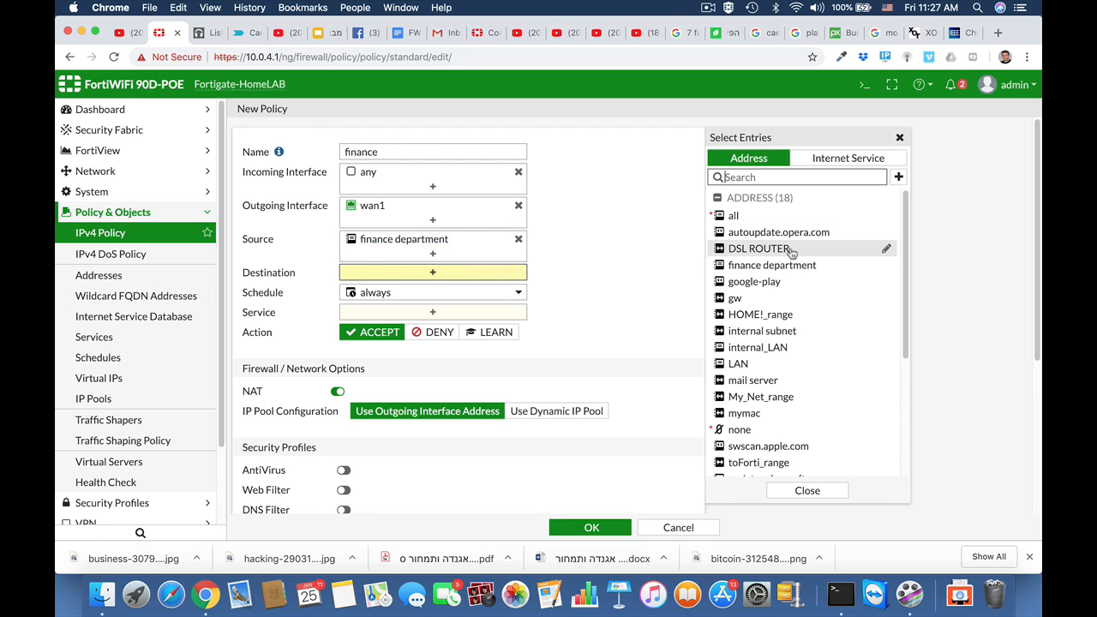
left_click(748, 217)
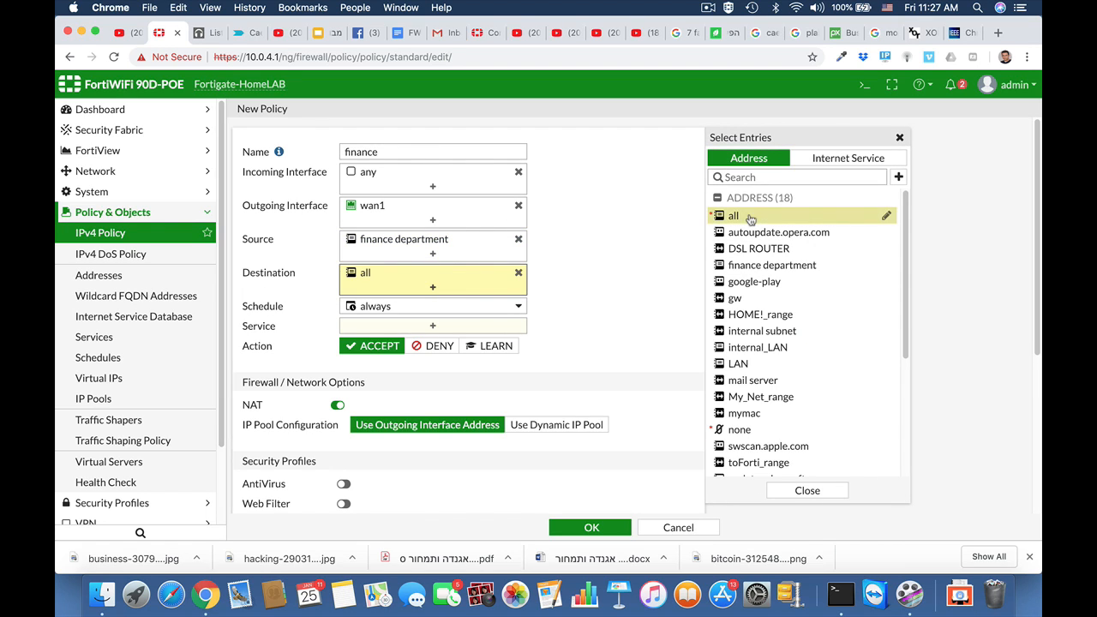
Allow HTTP, HTTPS and DNS services and save the finance policy
left_click(432, 326)
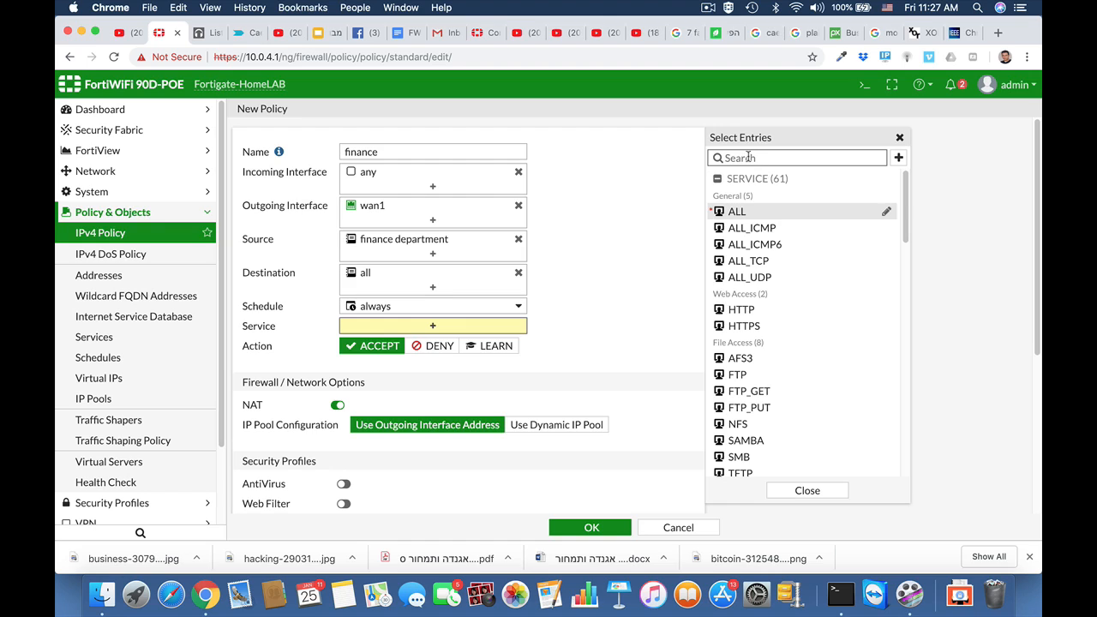
type("http")
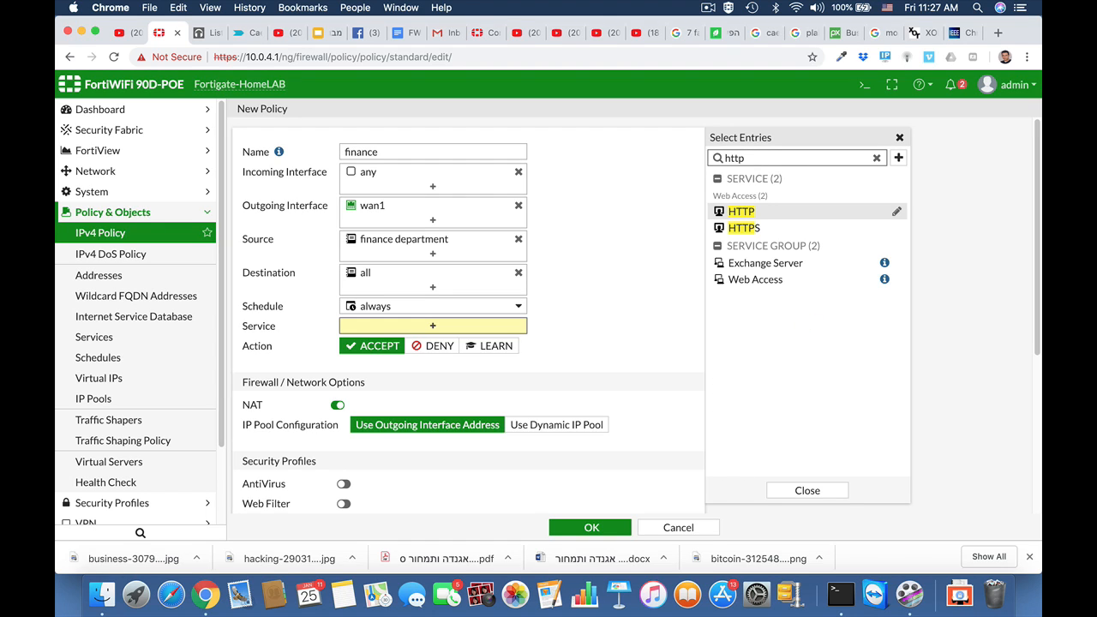
left_click(741, 212)
left_click(748, 228)
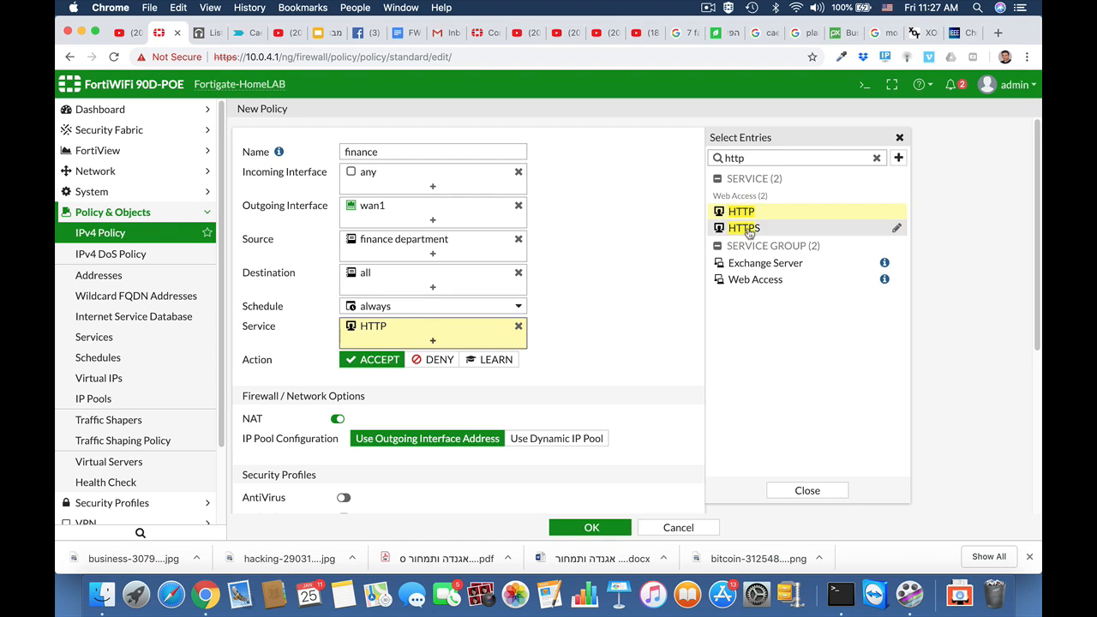
left_click_drag(753, 159, 679, 164)
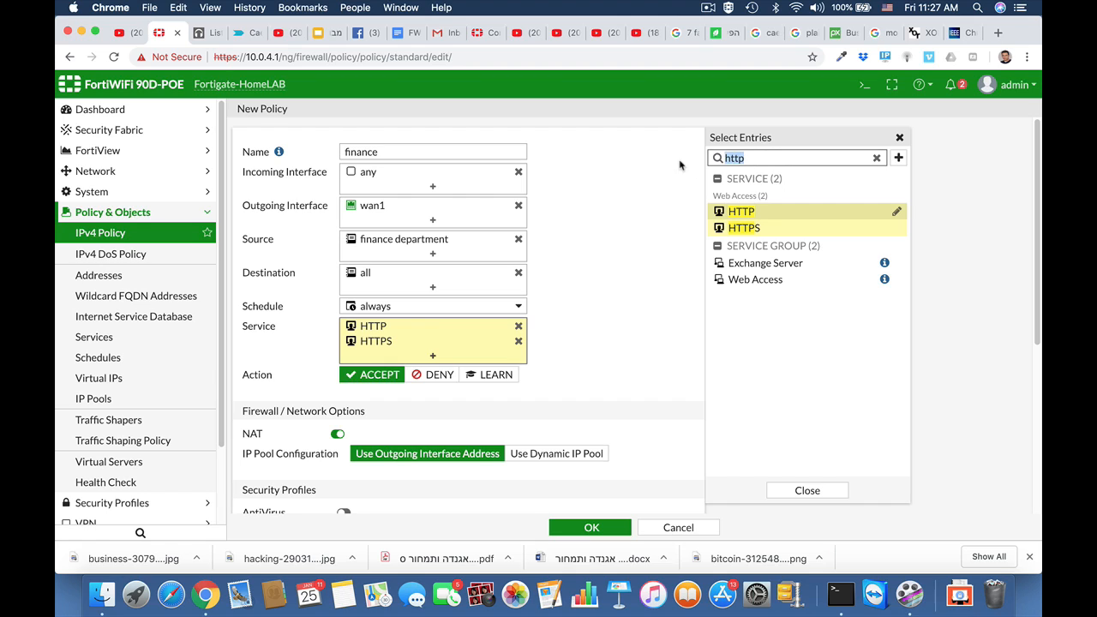
type("dns")
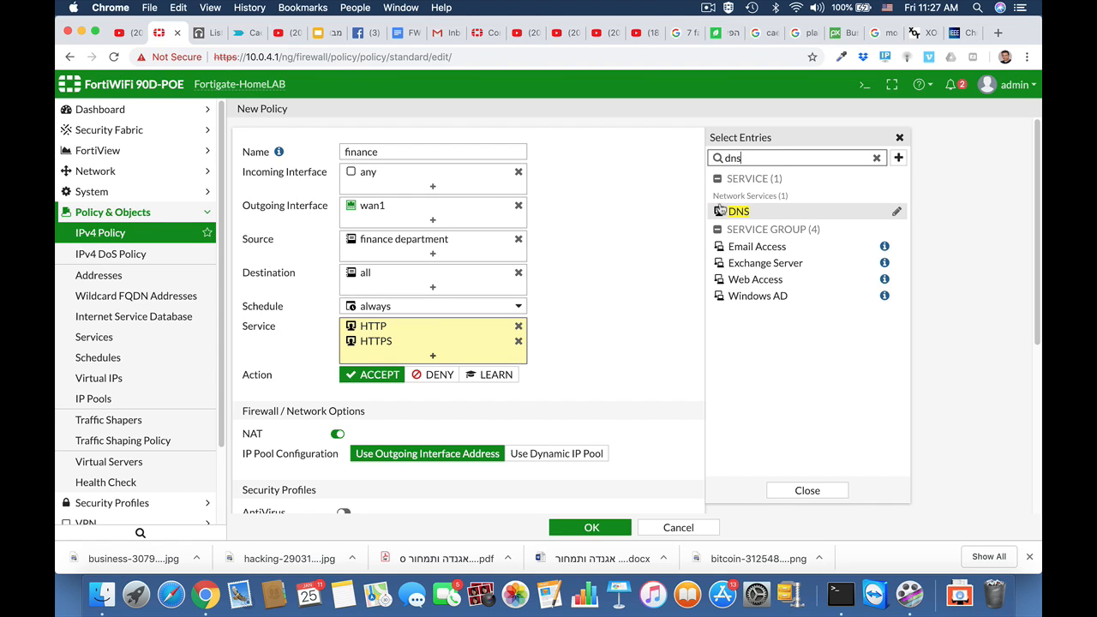
left_click(725, 212)
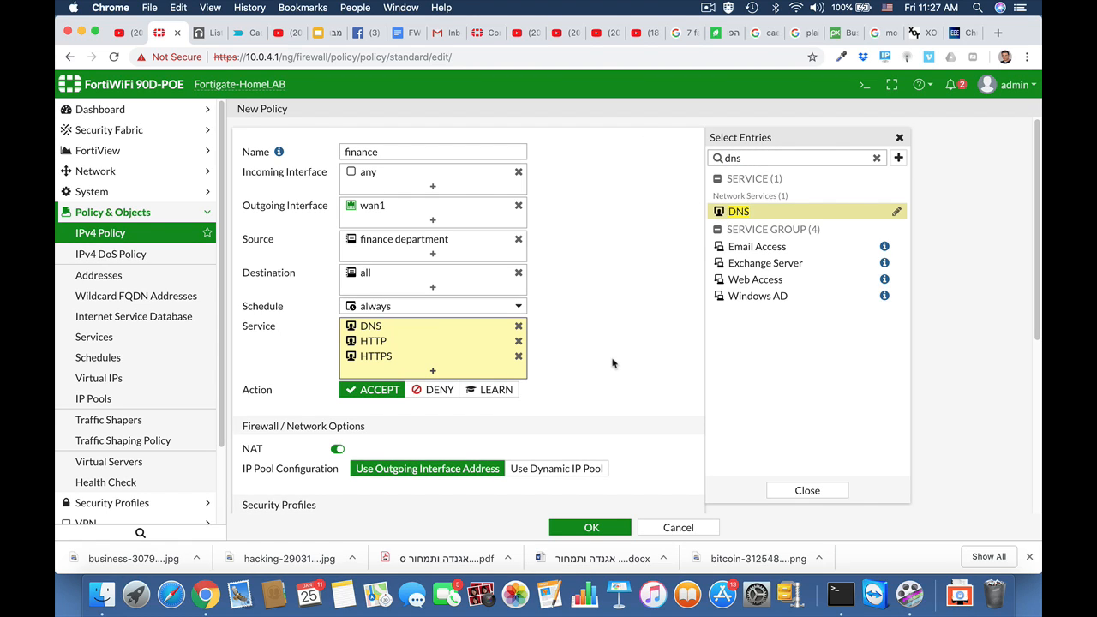
scroll(612, 363, "down", 5)
scroll(612, 363, "down", 2)
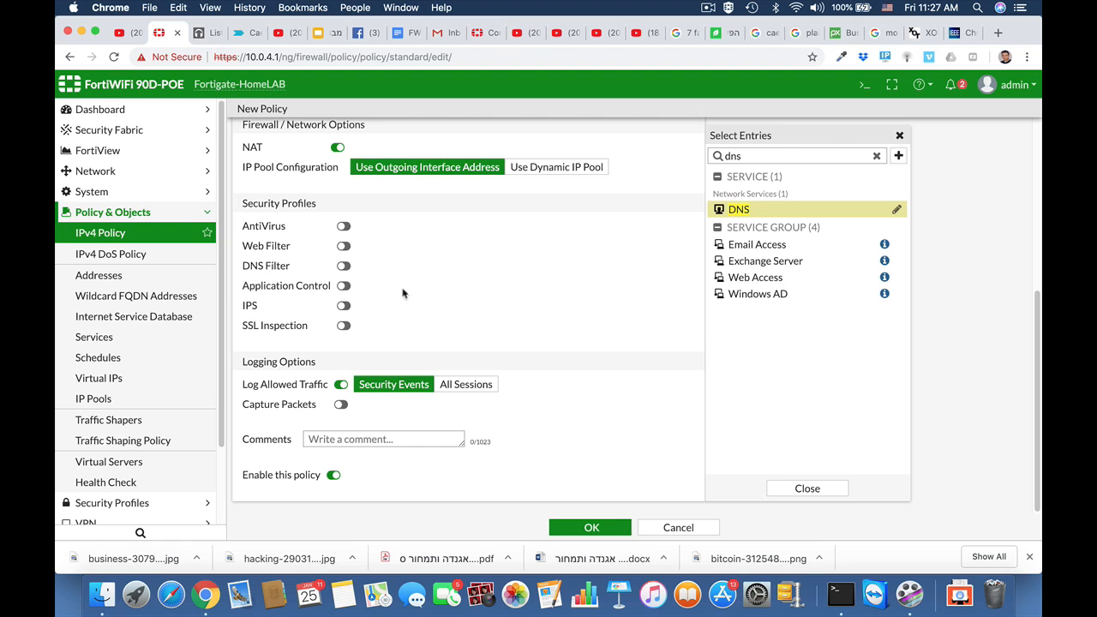
left_click(579, 530)
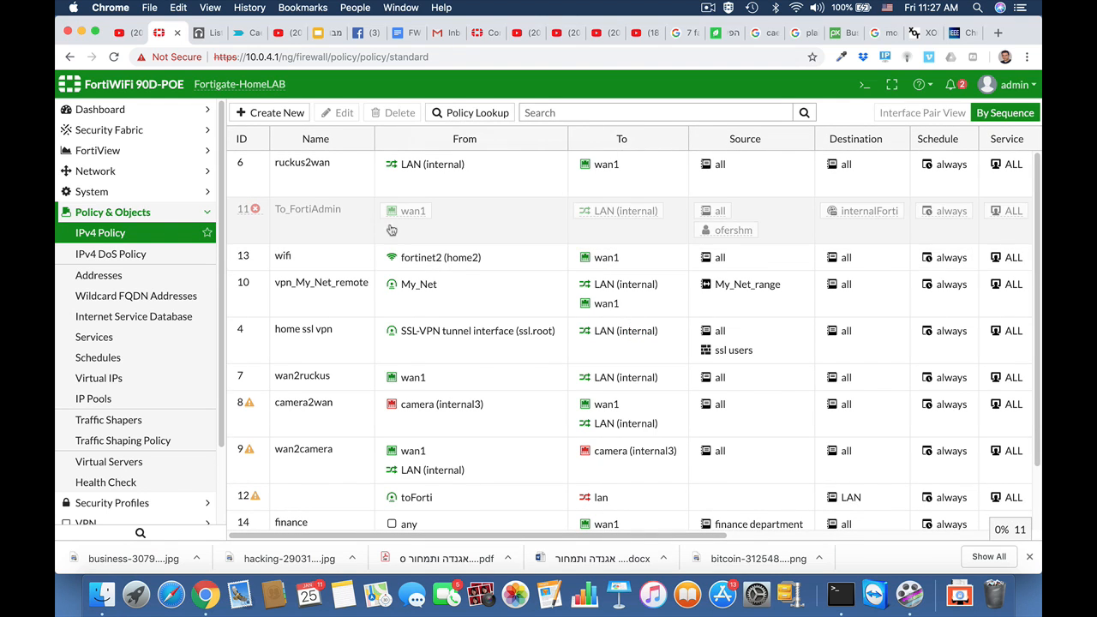
scroll(347, 406, "down", 2)
scroll(347, 406, "down", 1)
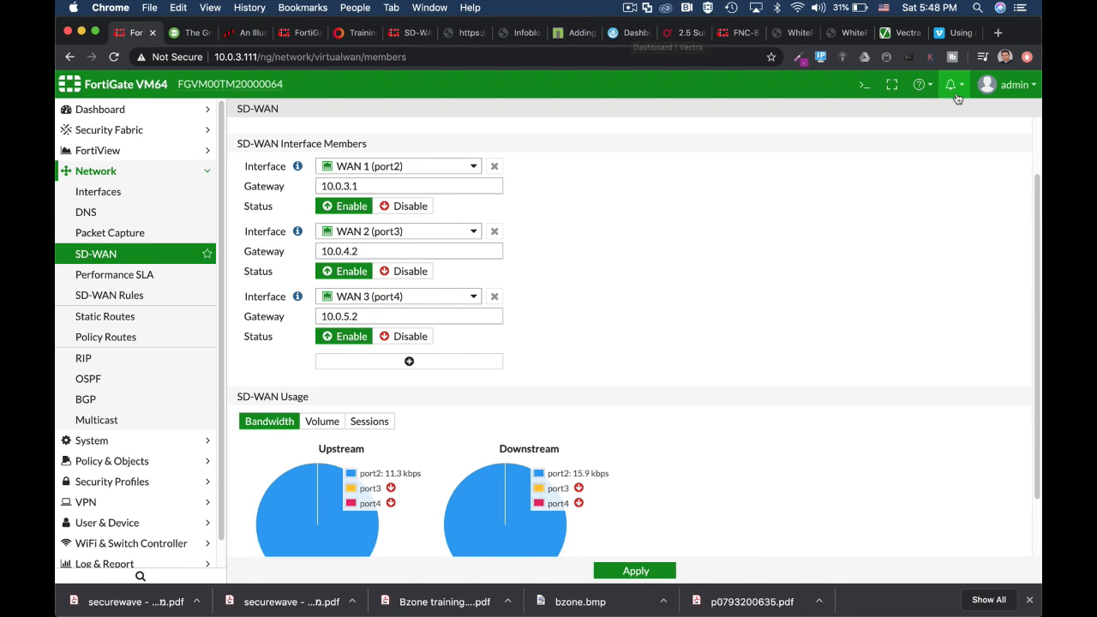
Open the CLI console while the Performance SLA results for health check and SIP show
left_click(864, 88)
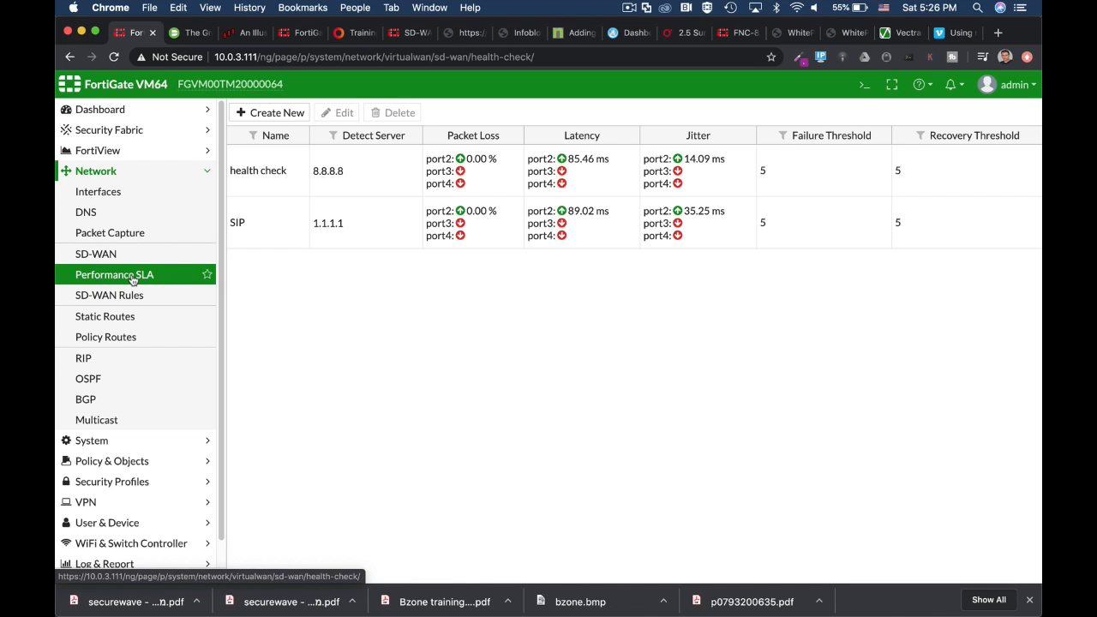
Edit the SIP SLA (ping 1.1.1.1 over port2–port4) and open the CLI console beside it
left_click(273, 230)
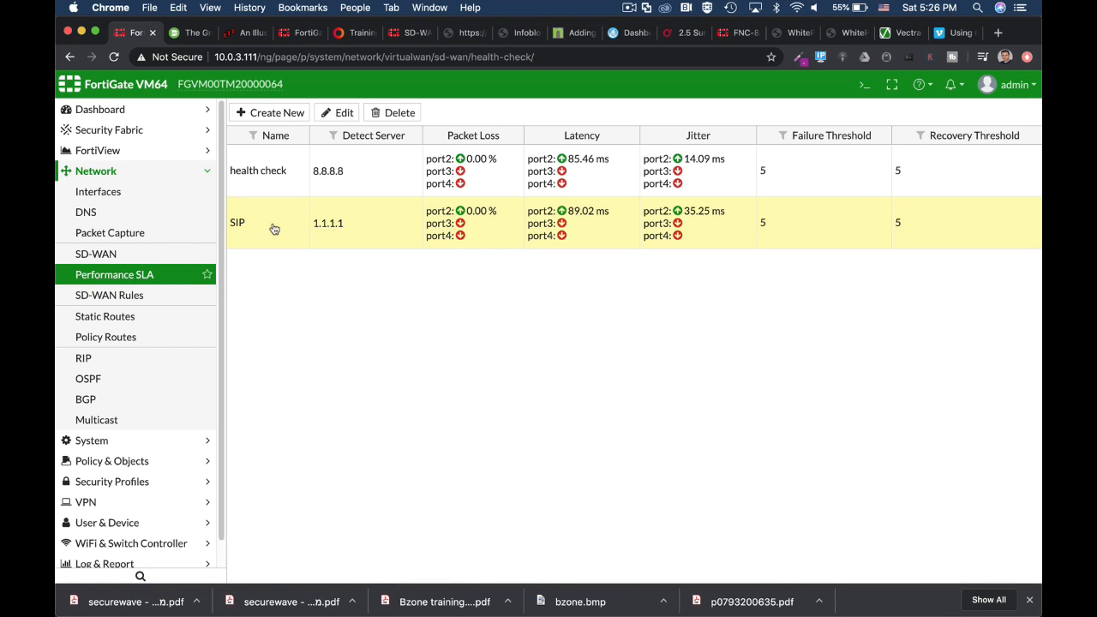
left_click(345, 113)
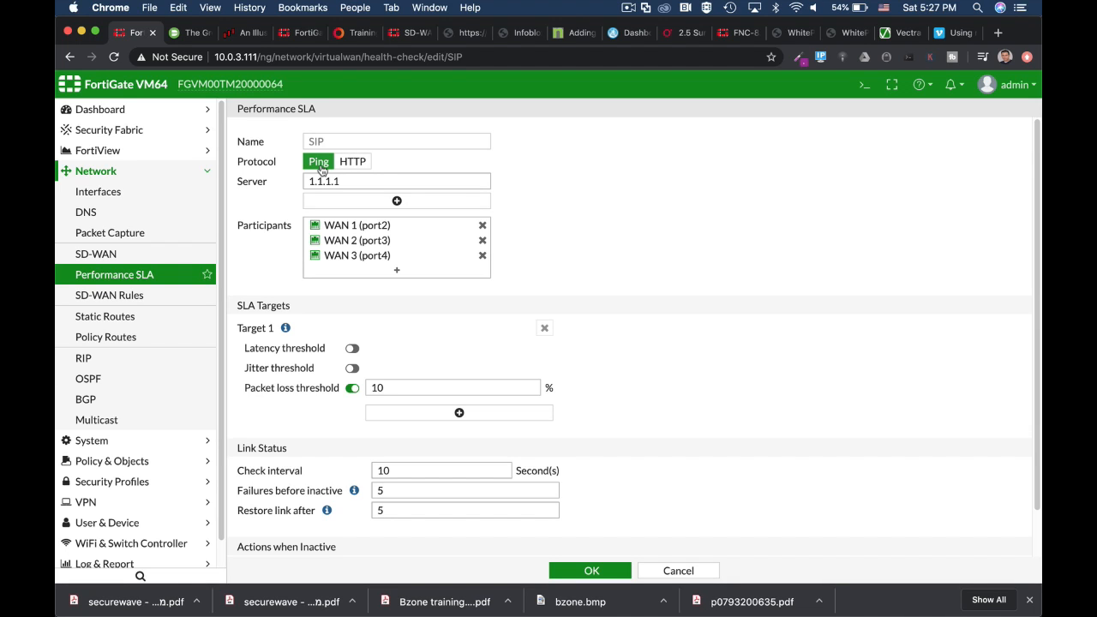
left_click(862, 85)
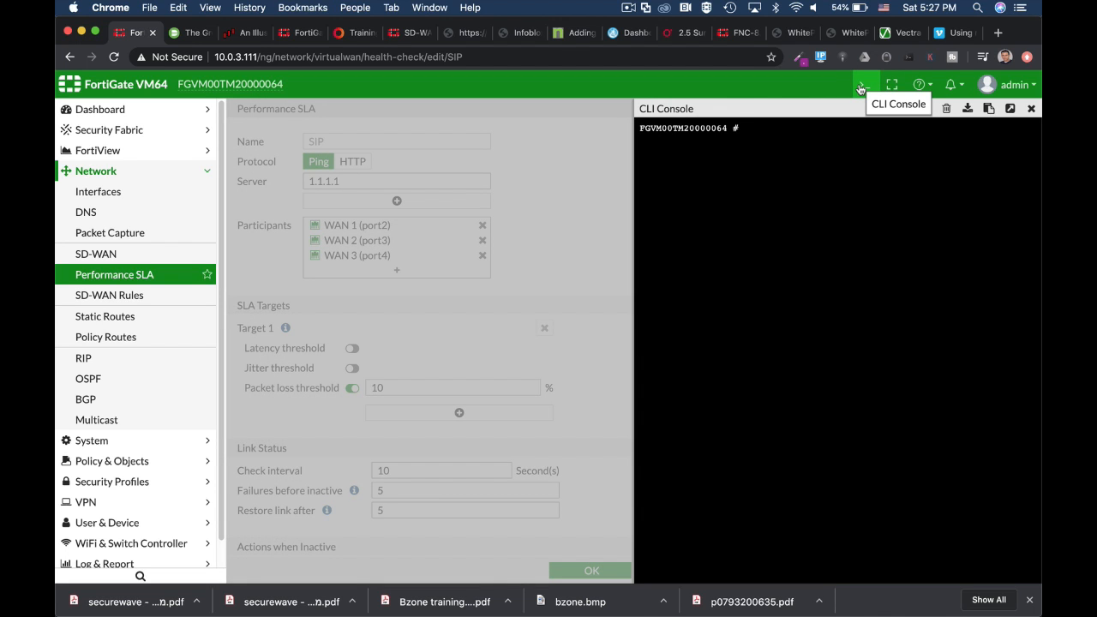
In the CLI, enter config system virtual-wan-link, config health-check, then edit SIP
type("config sy")
key("Tab")
type("v")
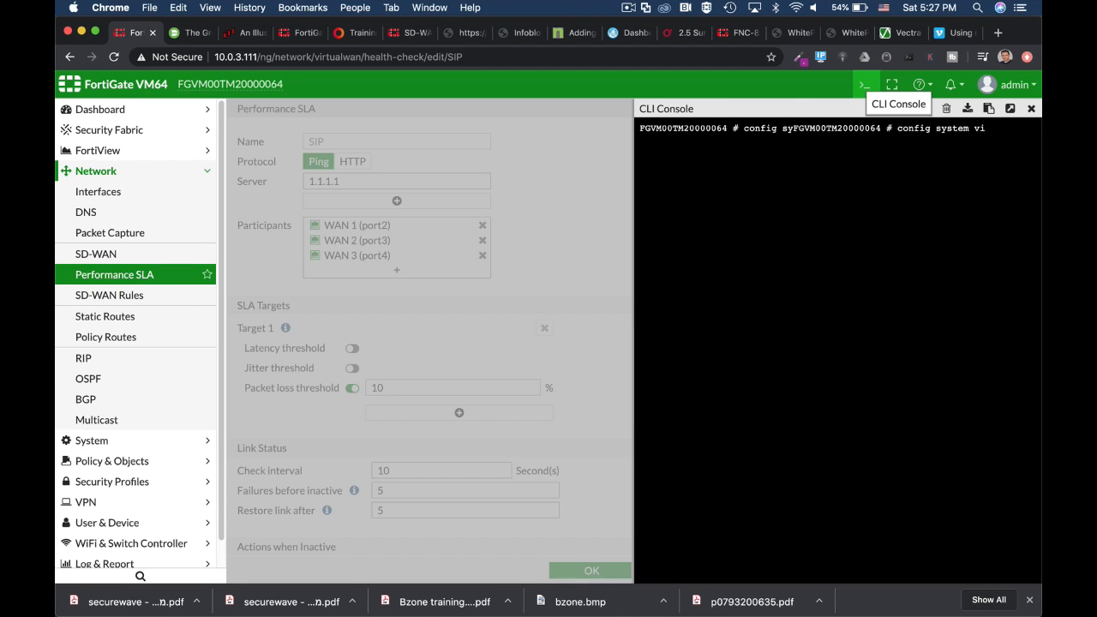
key("Tab")
key("Return")
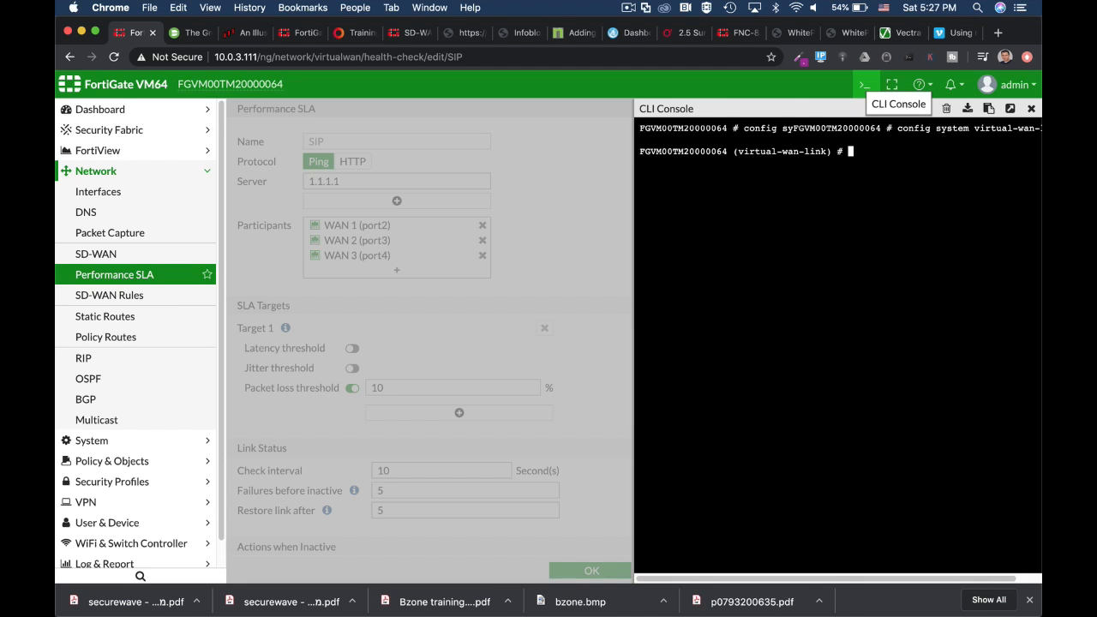
type("config g")
key("BackSpace")
type("health-check")
key("Return")
type("edit ")
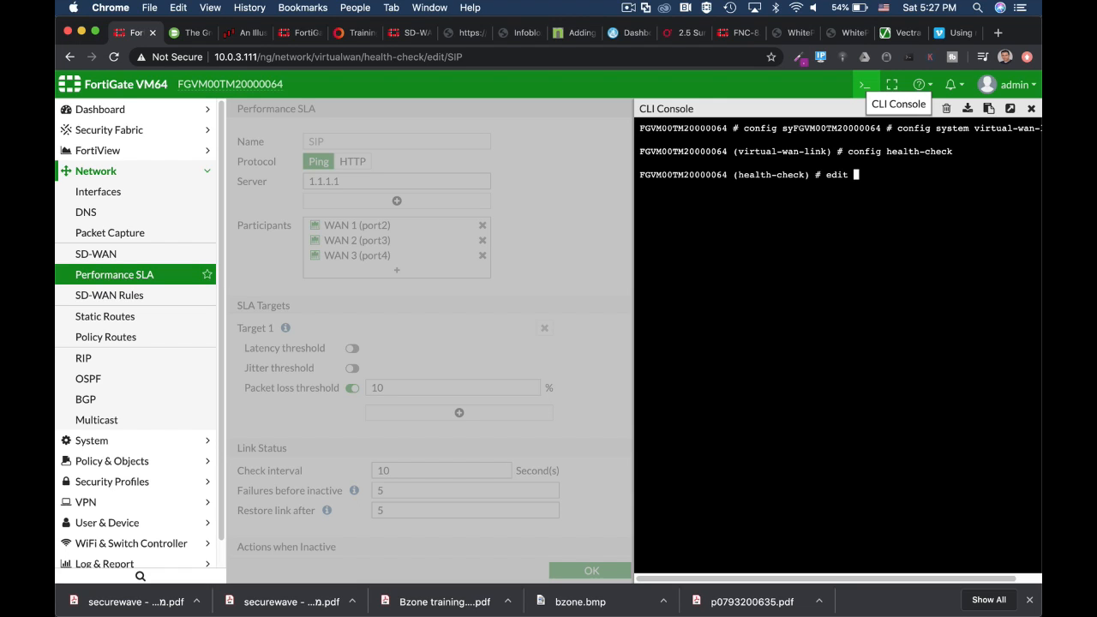
type("SIP")
key("Return")
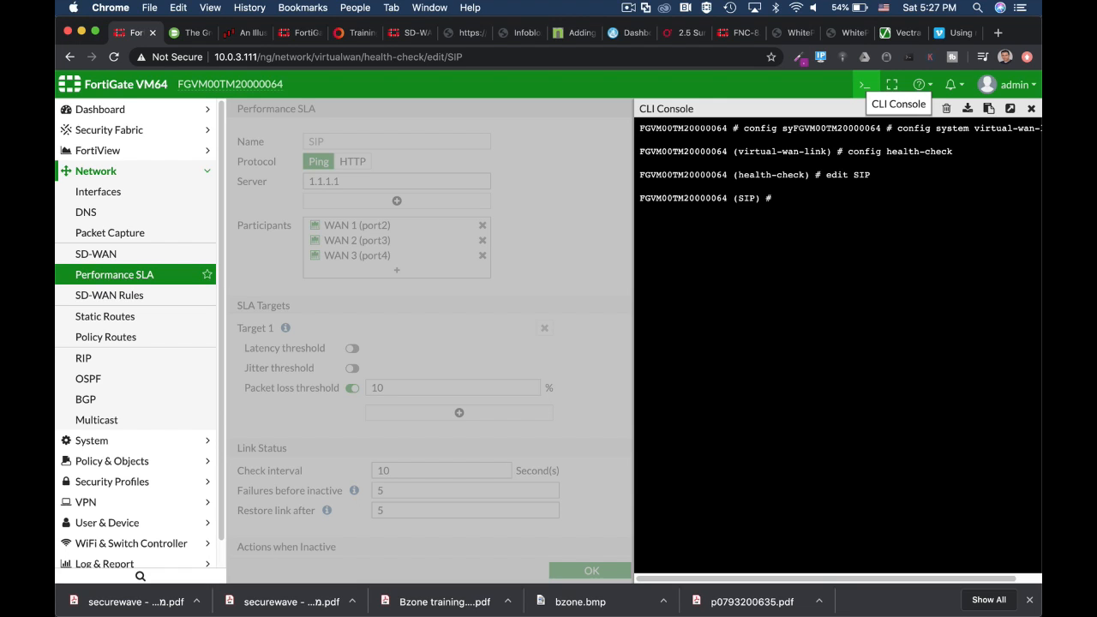
Show the SIP health check's full configuration: ping to 1.1.1.1, interval 10, failtime 5
type("show full-configuration")
key("Return")
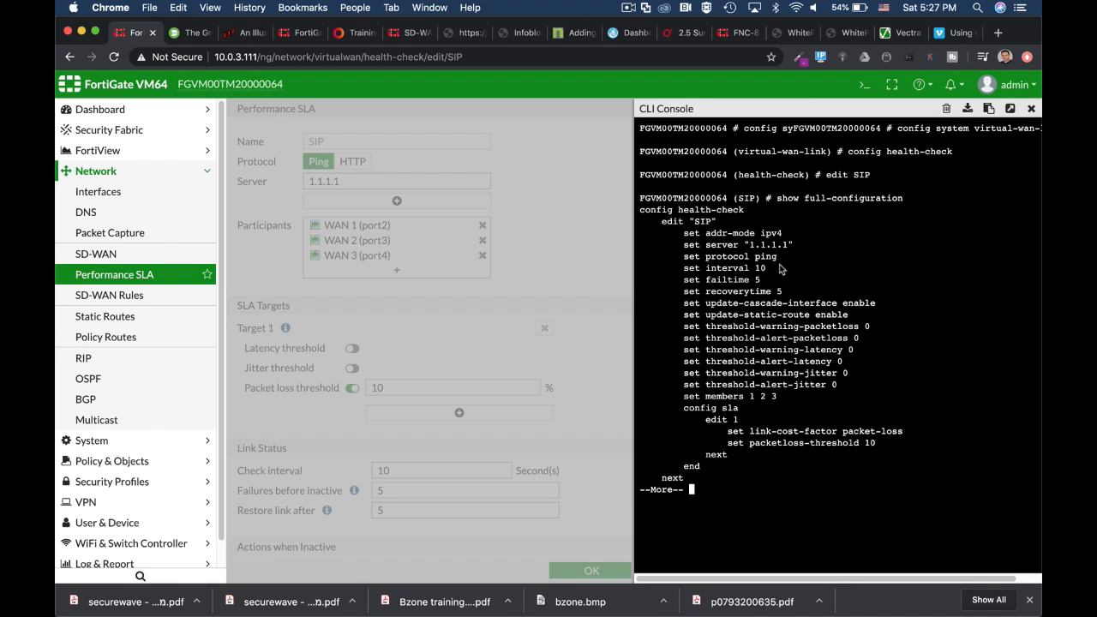
key("Return")
key("Return")
key("Return")
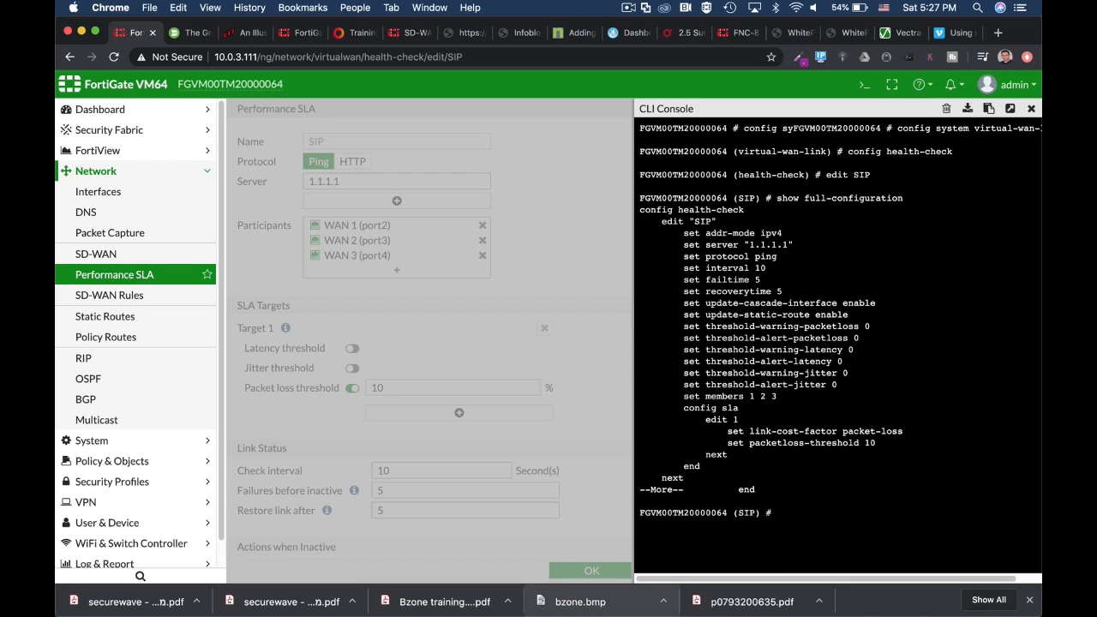
Try setting protocol tcp-echo, then abort the change and exit to the root prompt
type("set p")
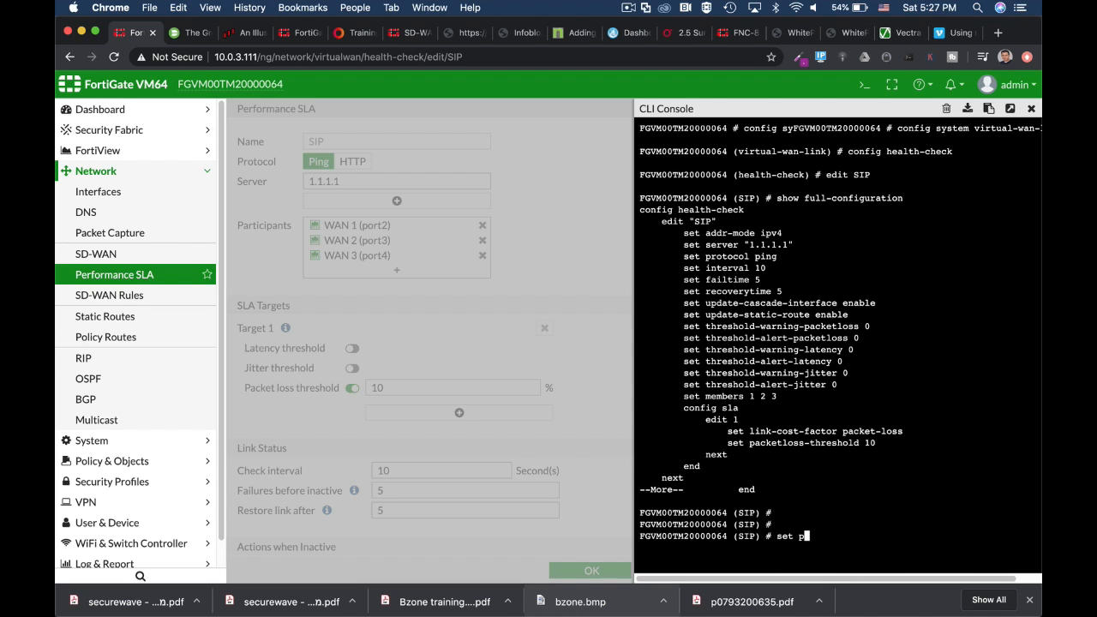
type("rotocol tcp-echo")
key("Tab")
key("Tab")
key("Tab")
type("abort")
key("Return")
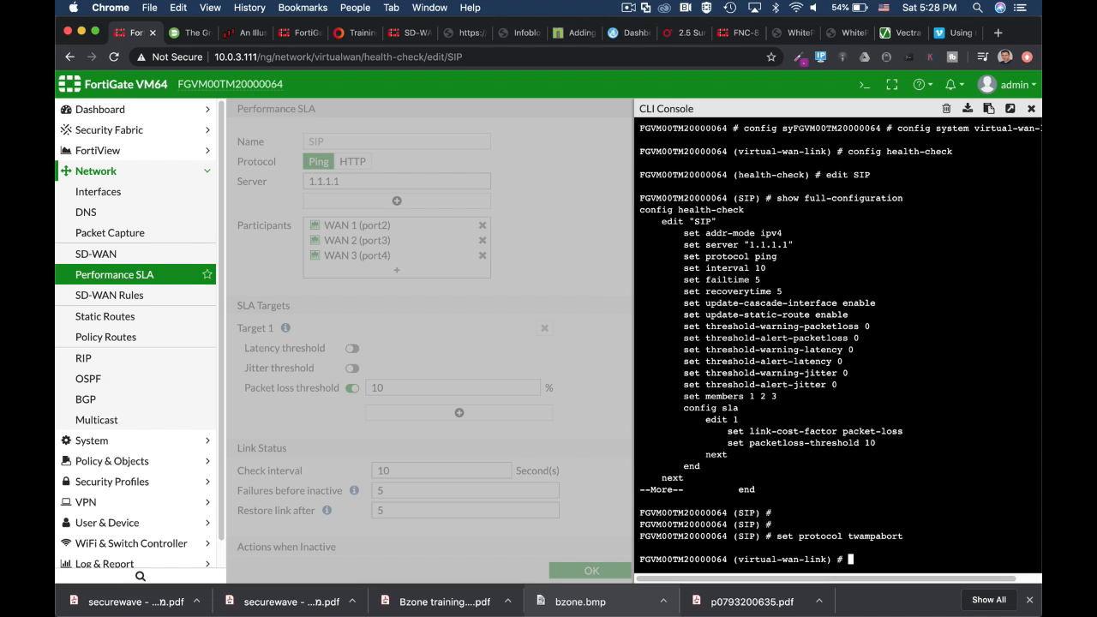
key("Return")
key("ctrl+c")
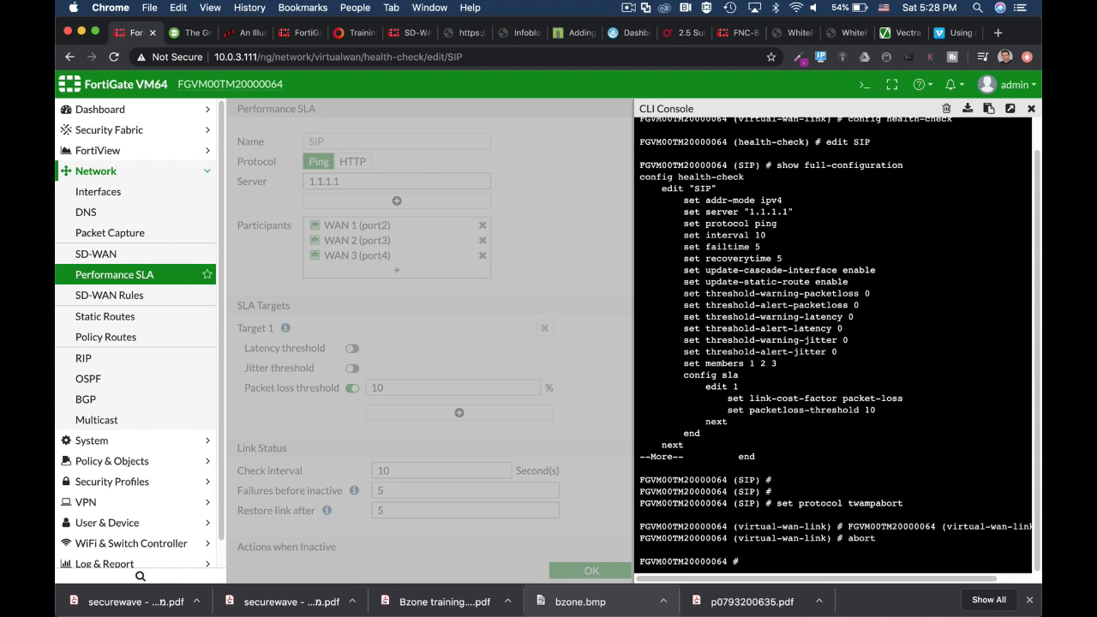
key("Return")
key("Return")
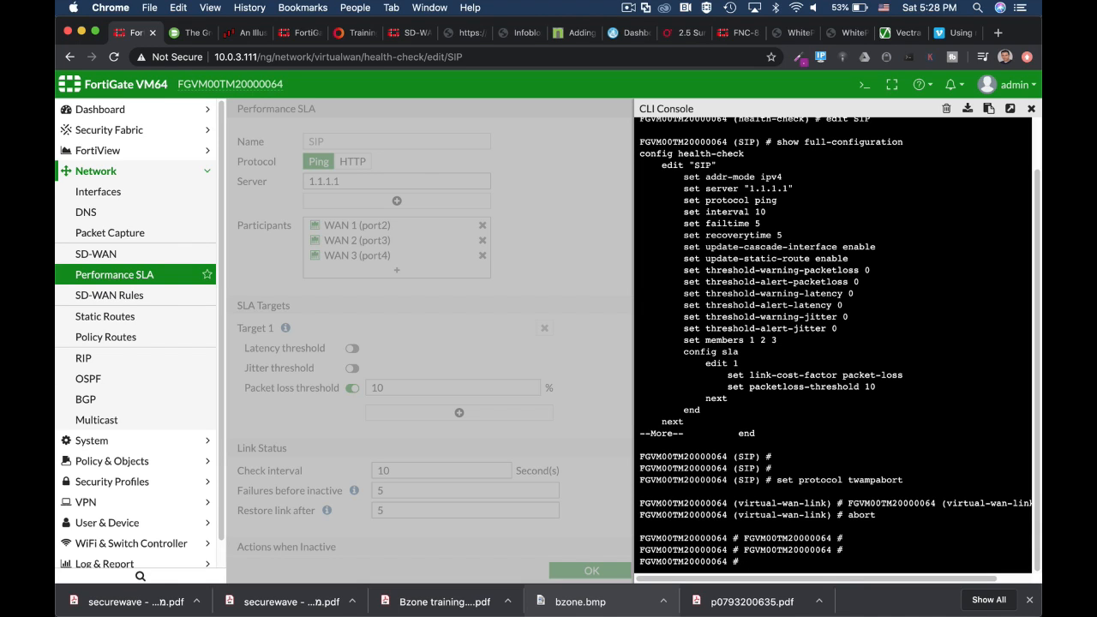
Start entering diag sys virtual-wan-link health-check at the root prompt
type("con")
key("BackSpace")
key("BackSpace")
key("BackSpace")
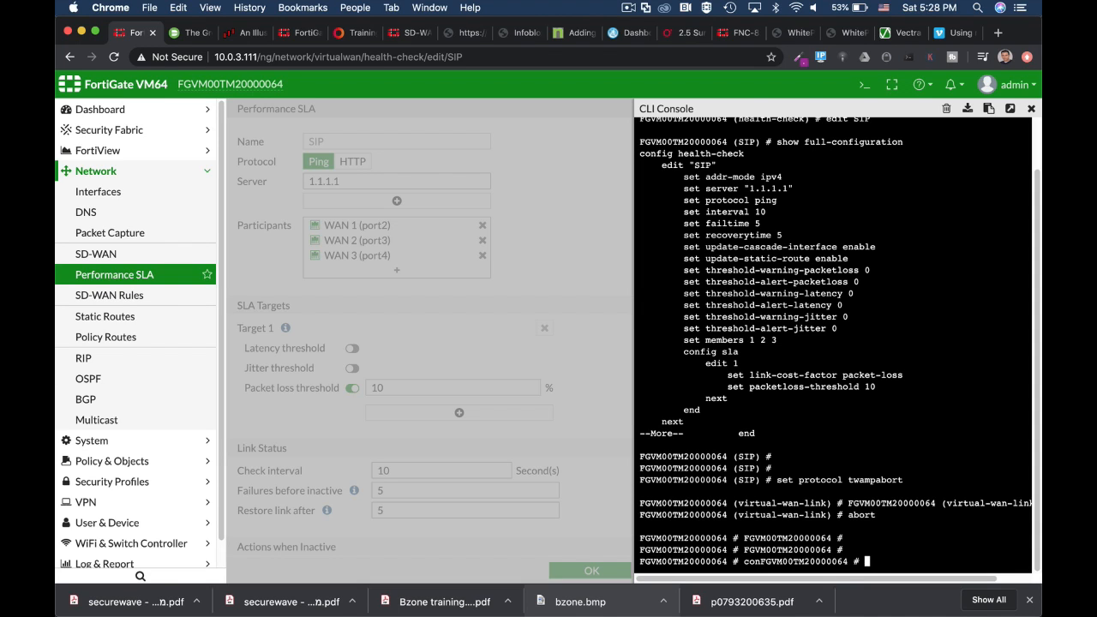
type("diag sys vi")
key("Tab")
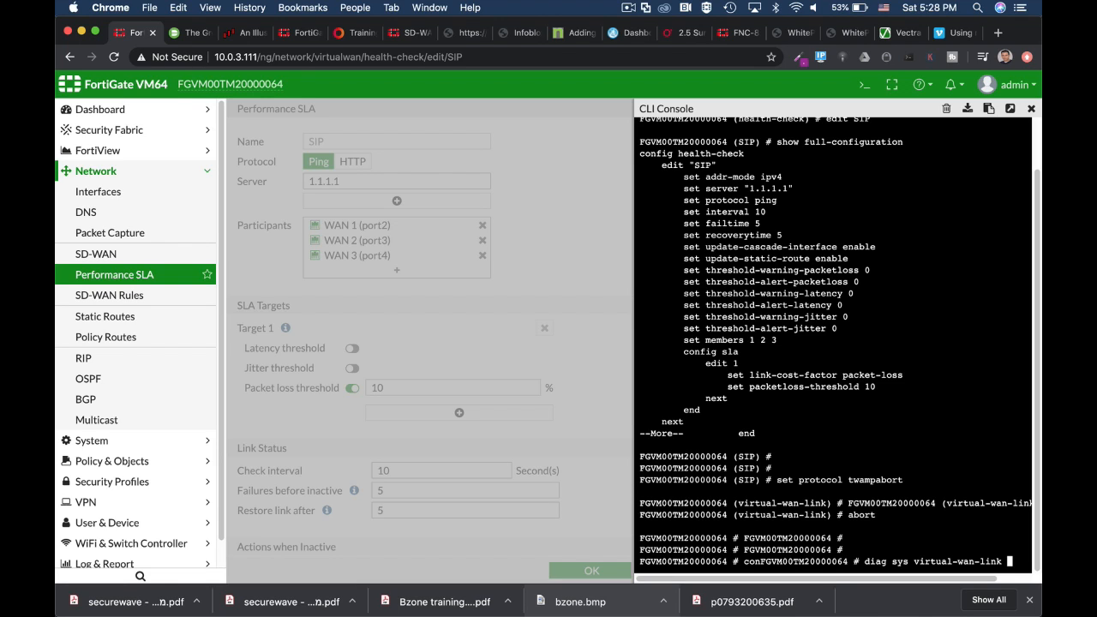
type("S")
key("BackSpace")
type("healt")
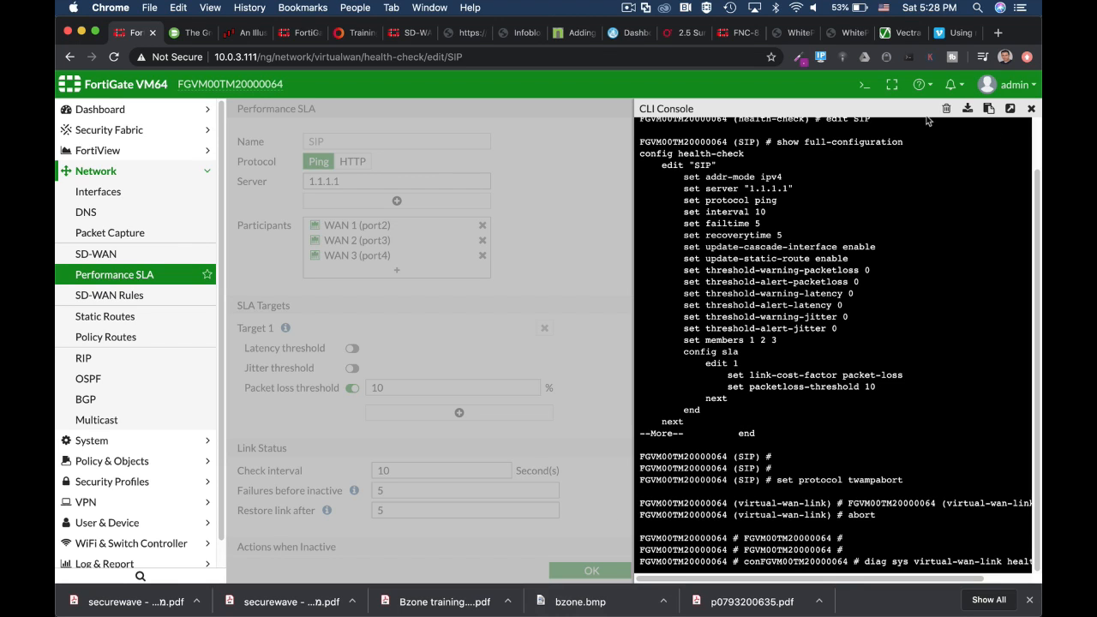
Run diag sys virtual-wan-link health-check SIP in a popped-out console, then close that tab
left_click(1011, 109)
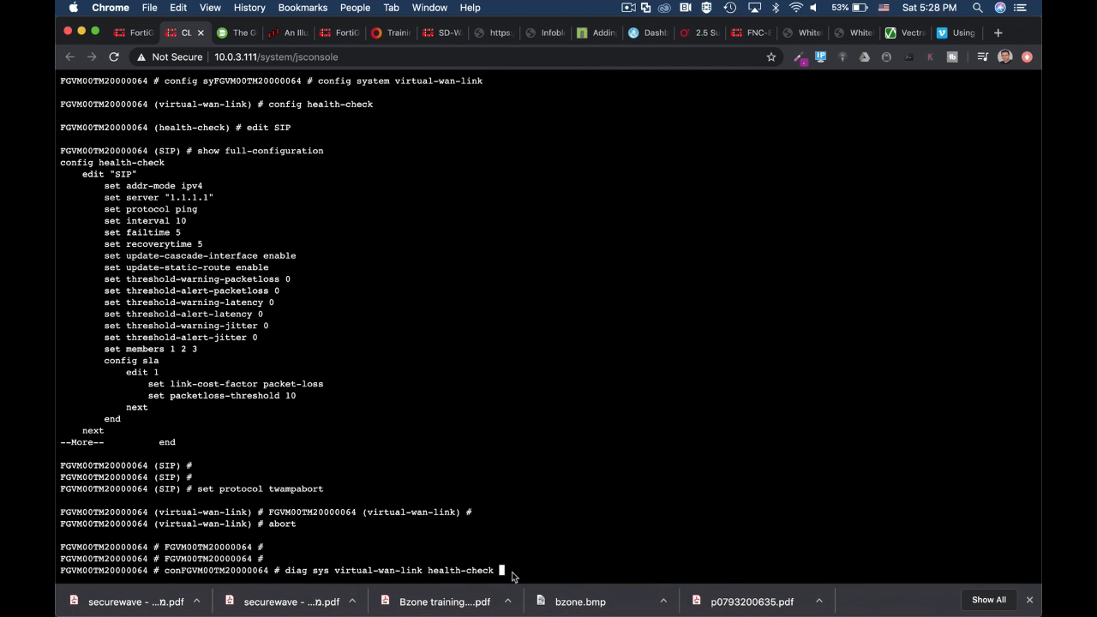
type("SIP")
key("Return")
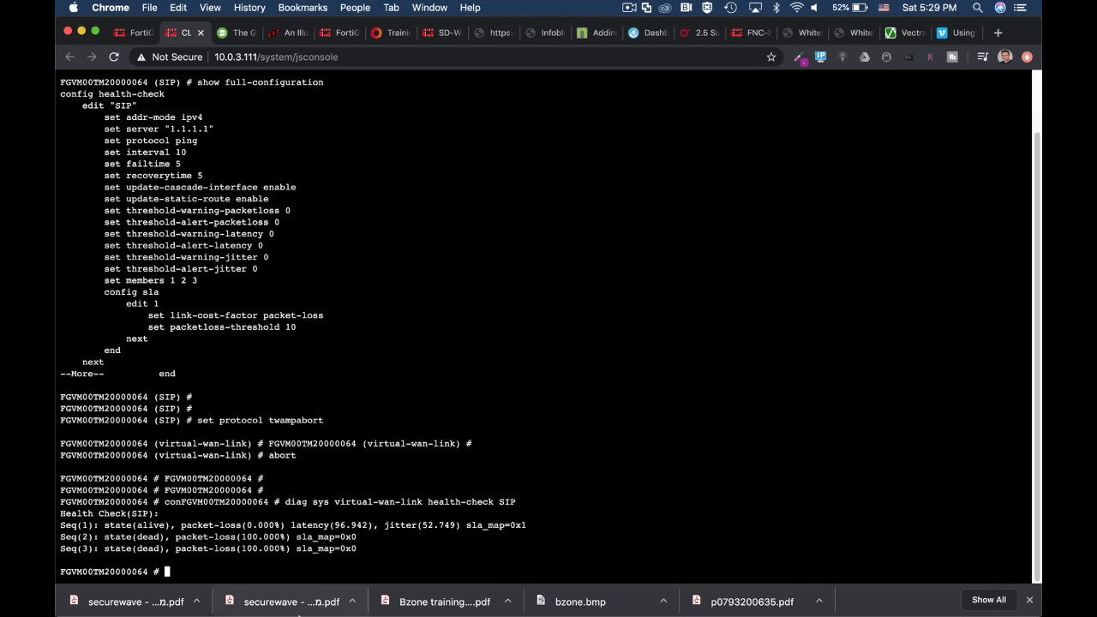
mouse_move(300, 600)
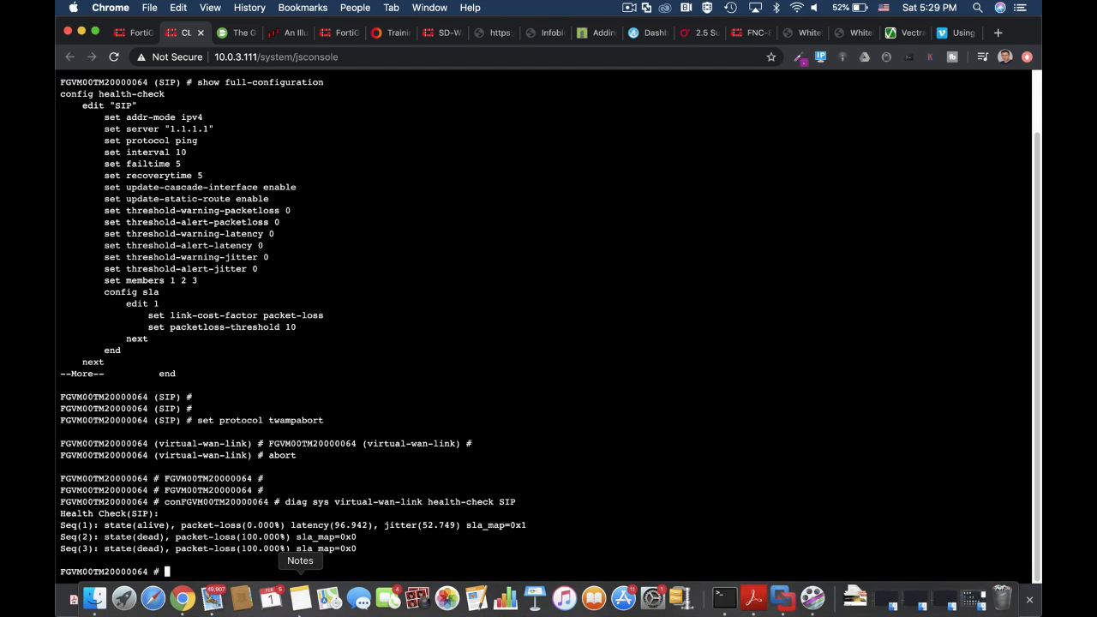
left_click(201, 33)
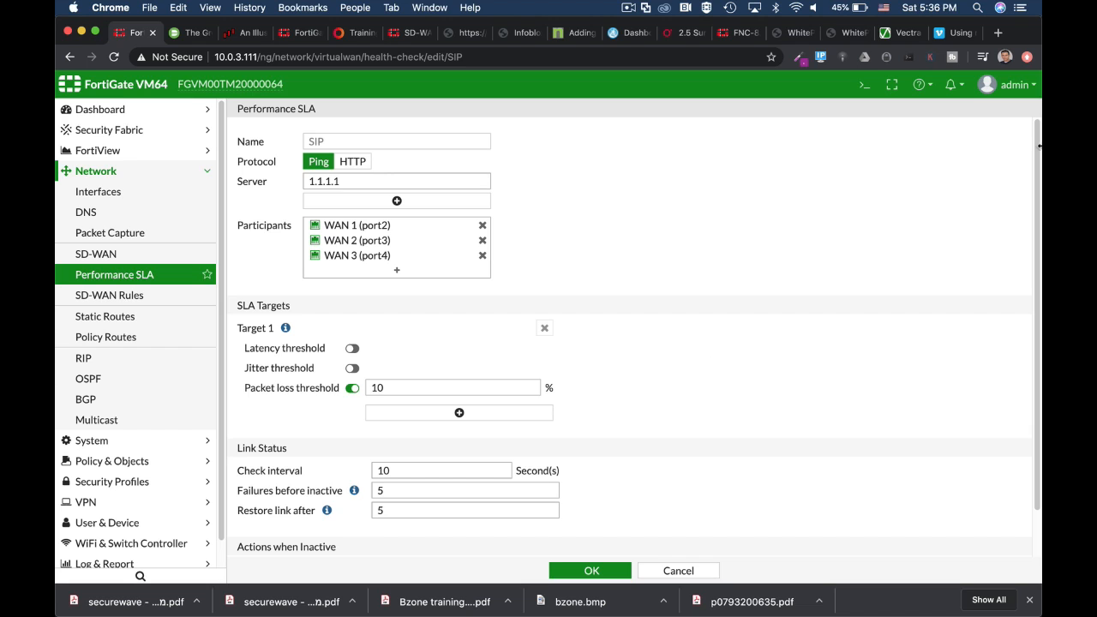
Run get router info kernel | grep "proto=17" in the console and pop it out
left_click(862, 86)
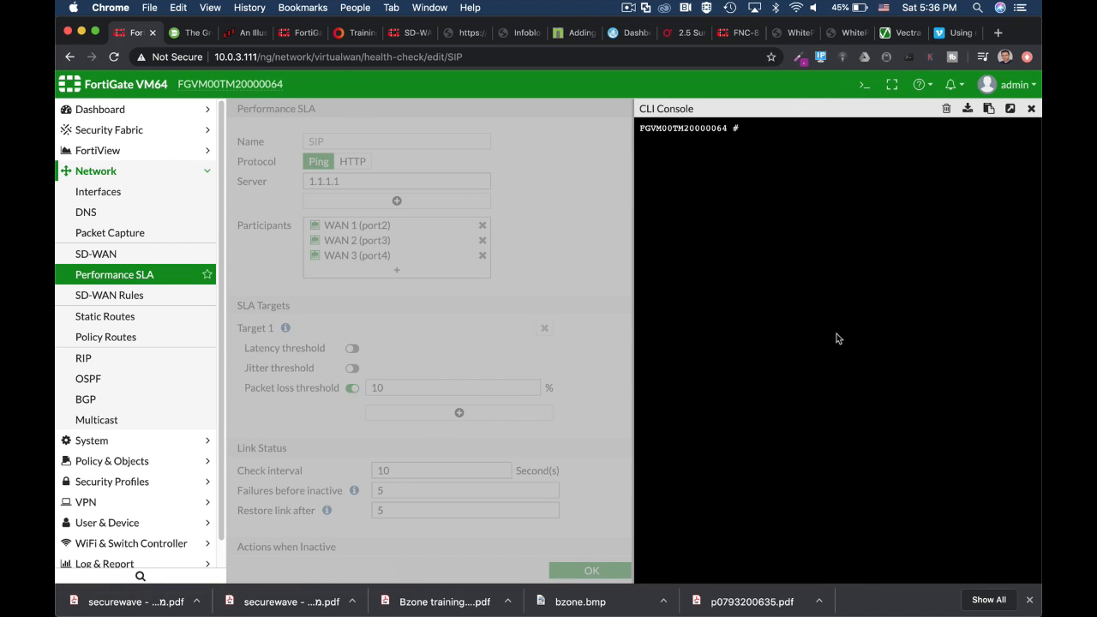
type("get router info kernel |")
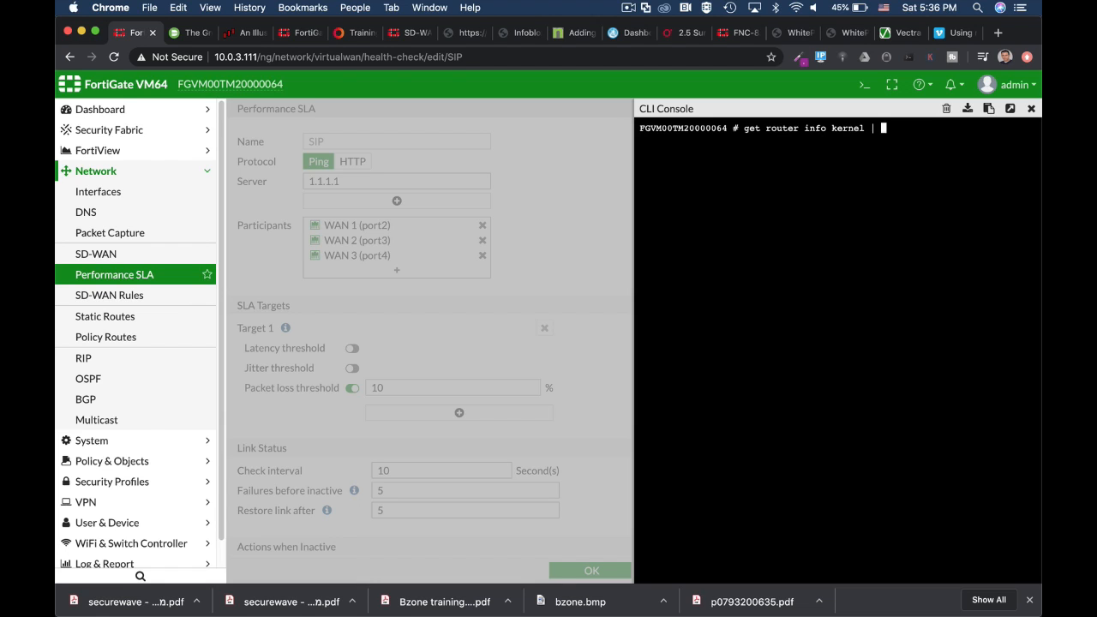
type("grep \"proto=17")
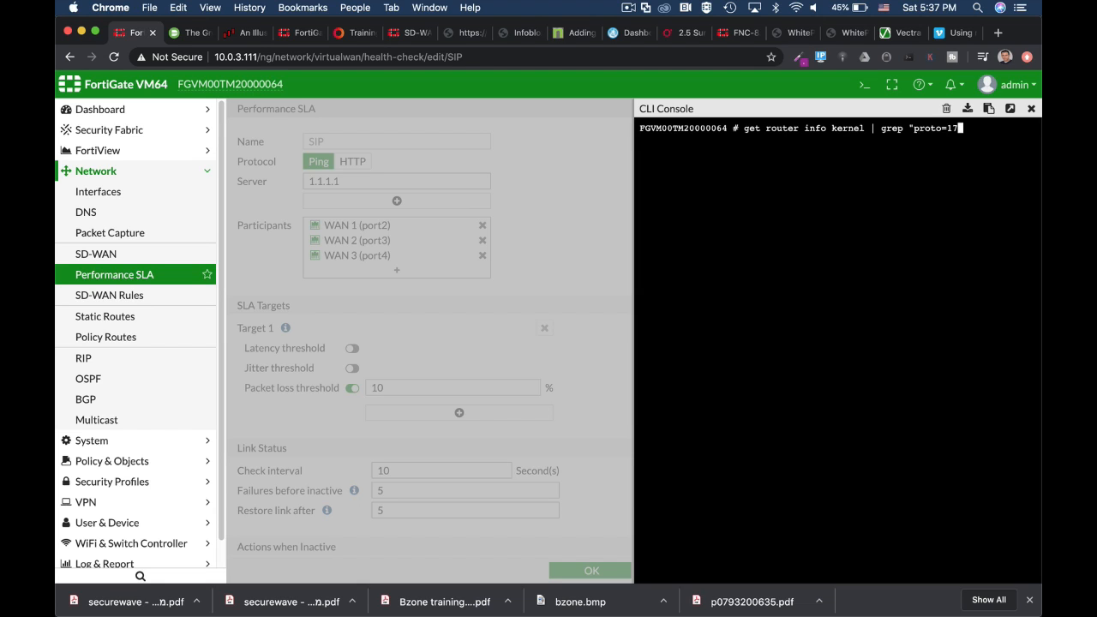
type("\"")
key("Return")
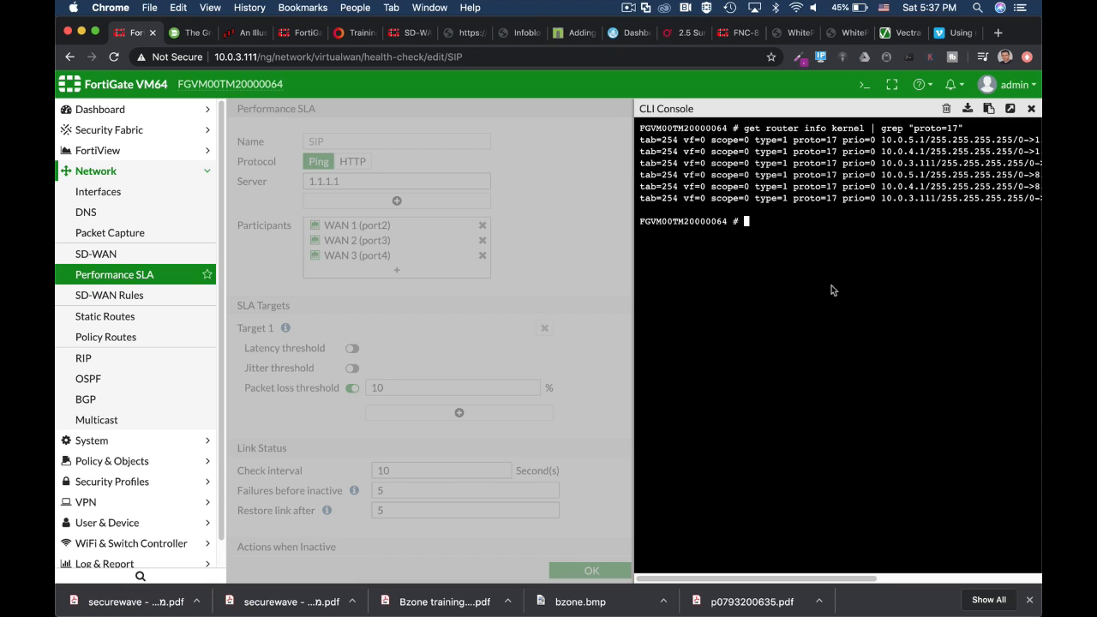
left_click(1011, 109)
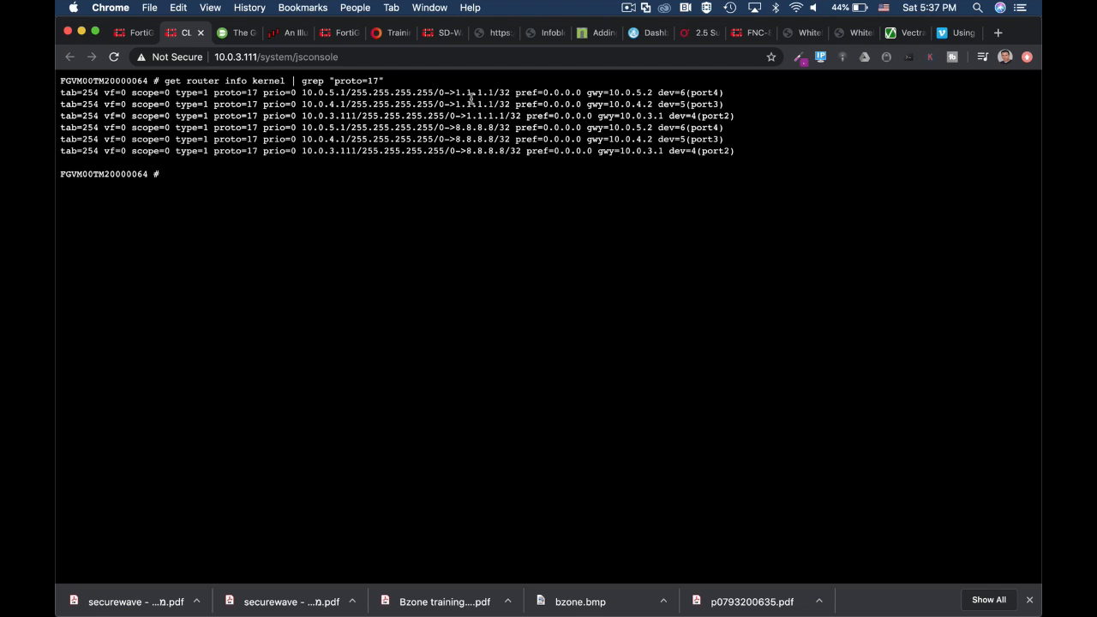
Highlight the 1.1.1.1 and 8.8.8.8 destinations in the proto=17 route output
left_click_drag(455, 92, 497, 94)
left_click_drag(455, 126, 491, 127)
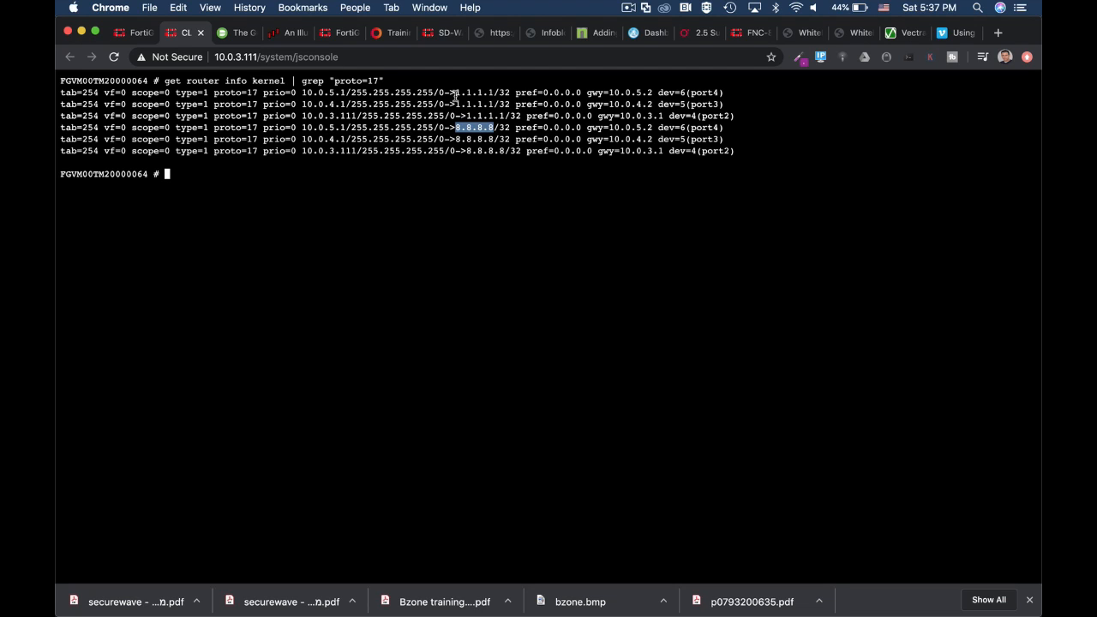
left_click_drag(455, 93, 495, 91)
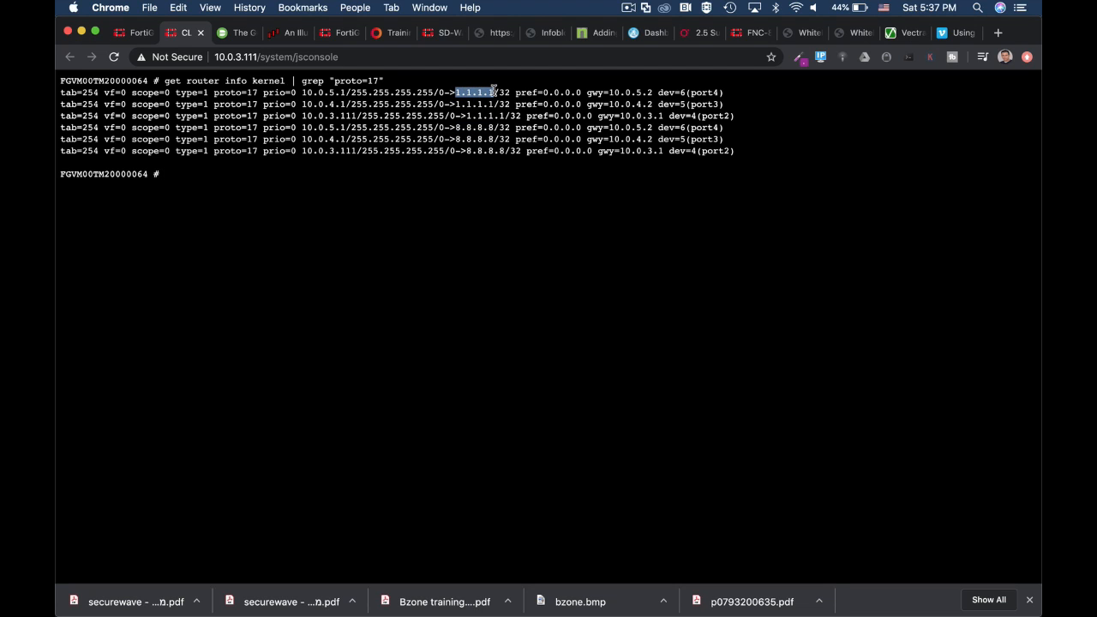
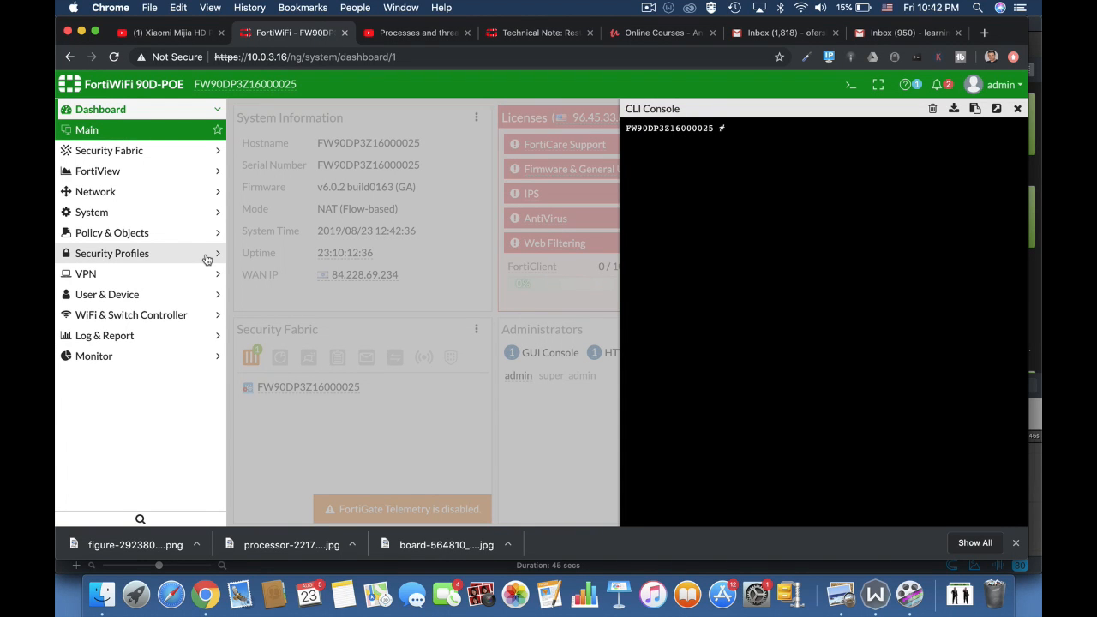
Run diag sys top to watch the live process and CPU table, then quit it
type("diag sys top")
key("Return")
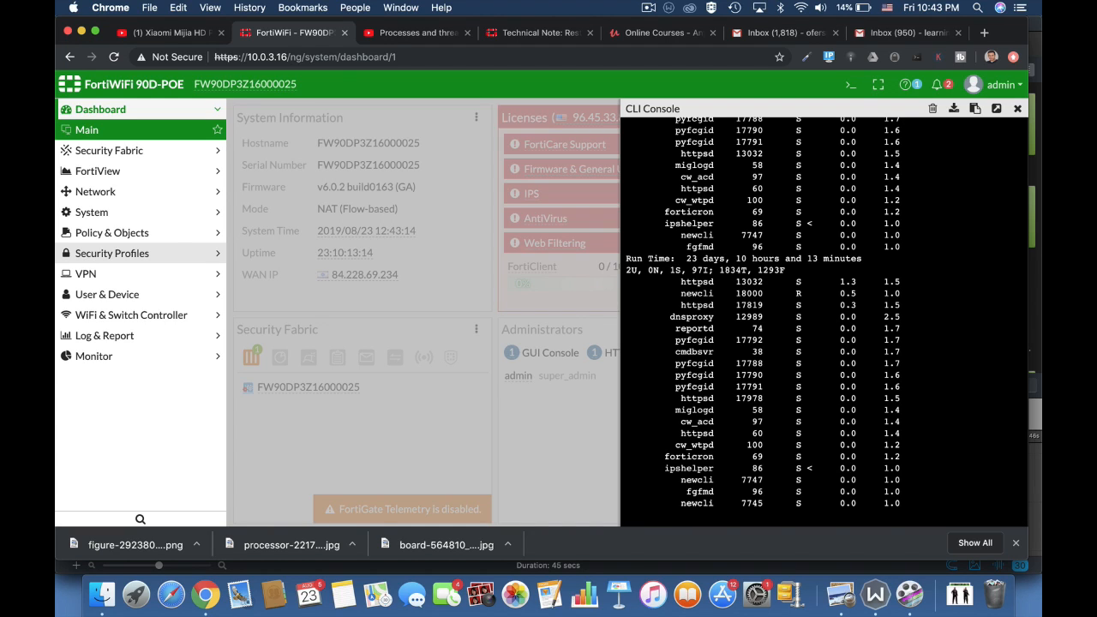
type("q")
type("get sys")
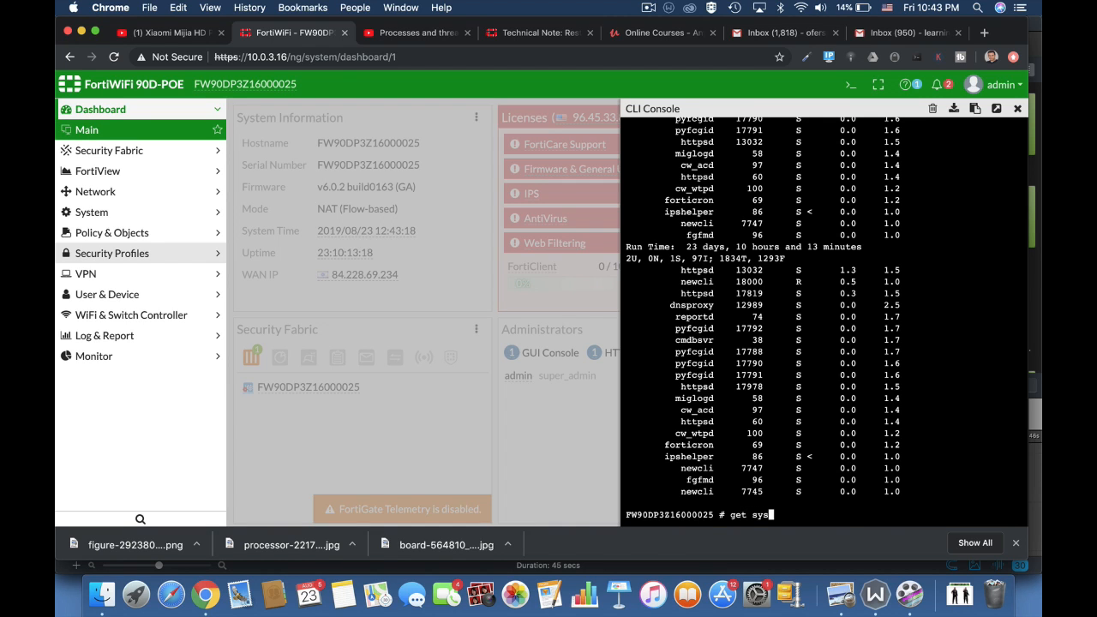
scroll(823, 321, "up", 10)
key("Return")
key("Return")
key("Return")
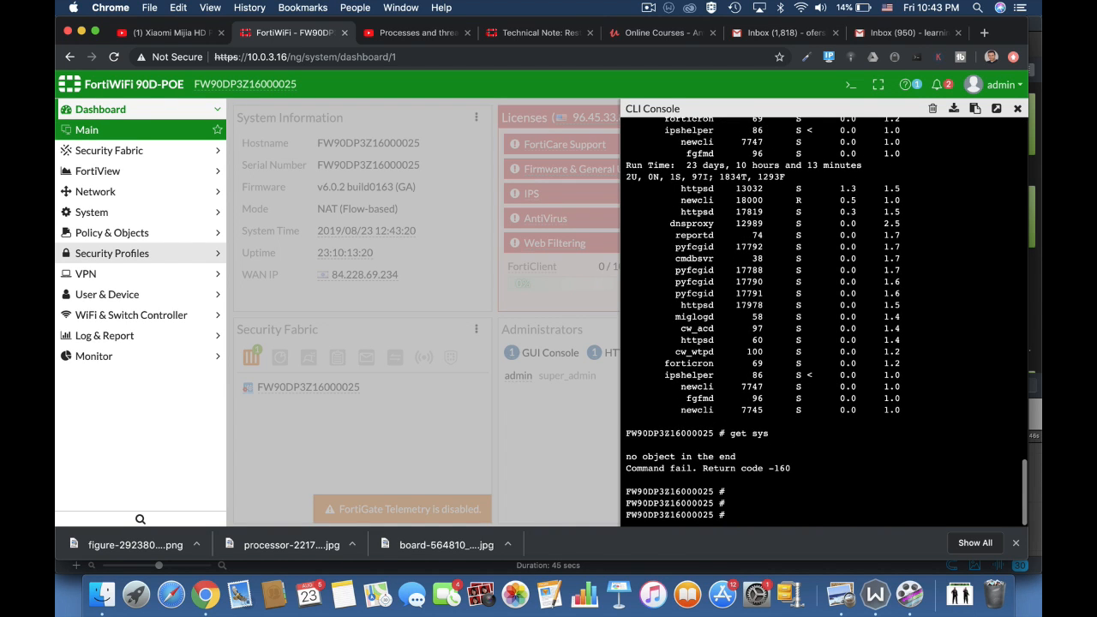
key("Return")
Run get system performance top to show the system performance report
type("get s")
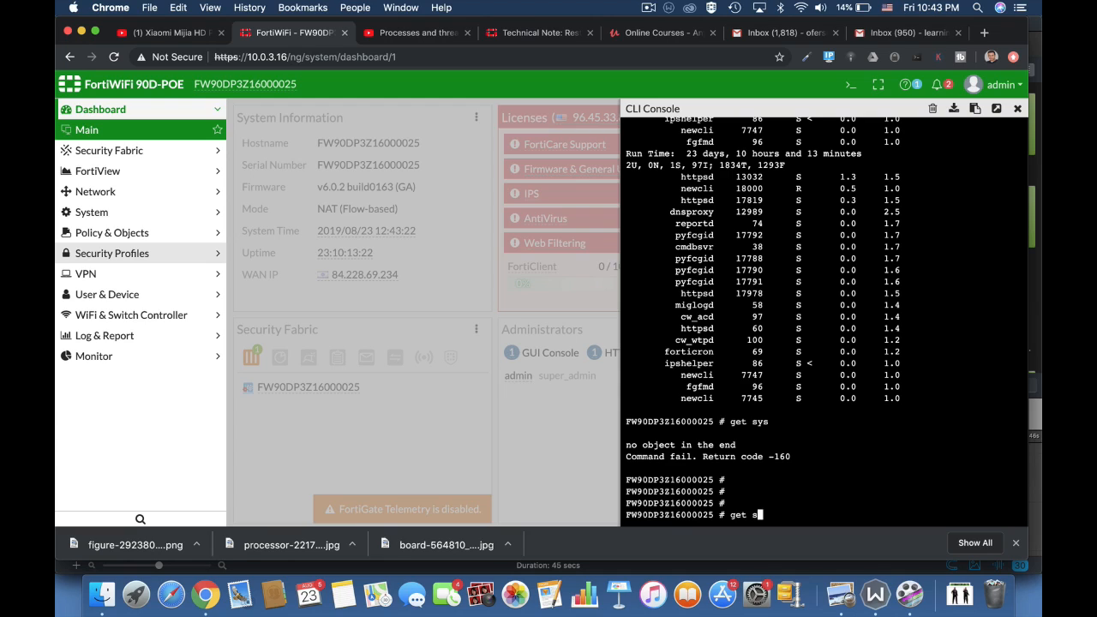
type("ys")
key("Tab")
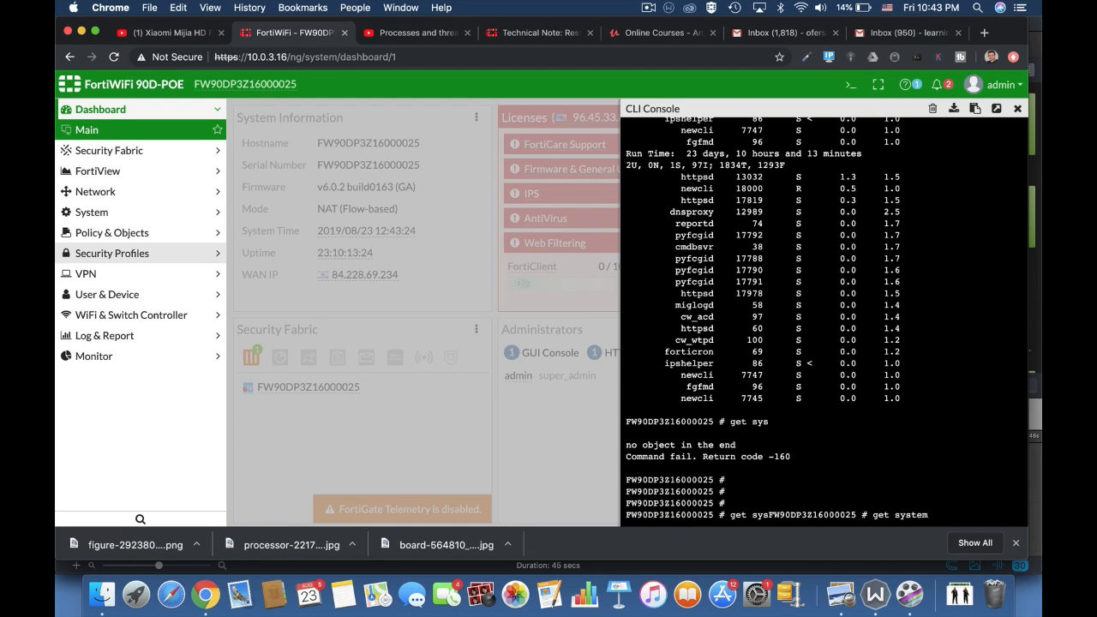
type("pe")
key("Tab")
type("top")
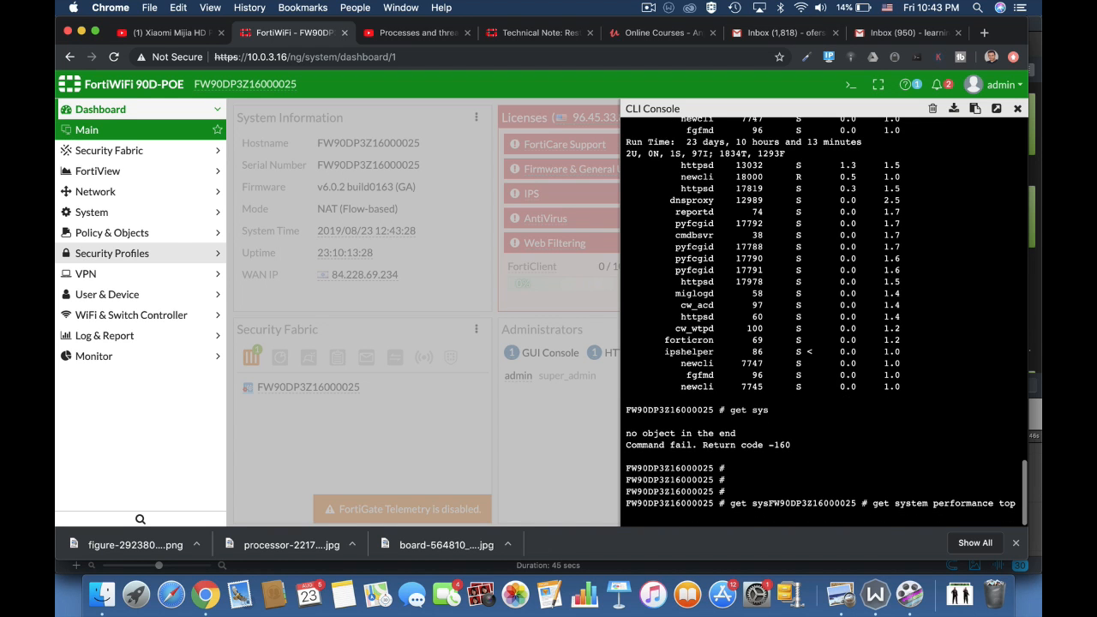
key("Return")
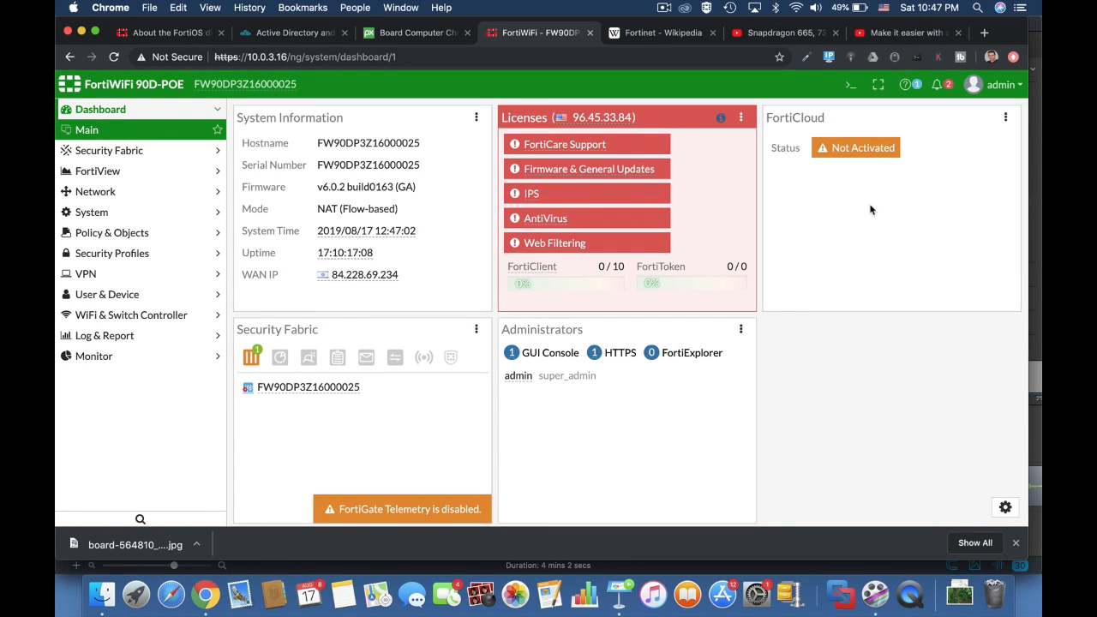
Connect the CLI console, then browse the default AntiVirus, Application Control, DNS Filter and IPS profiles
left_click(850, 85)
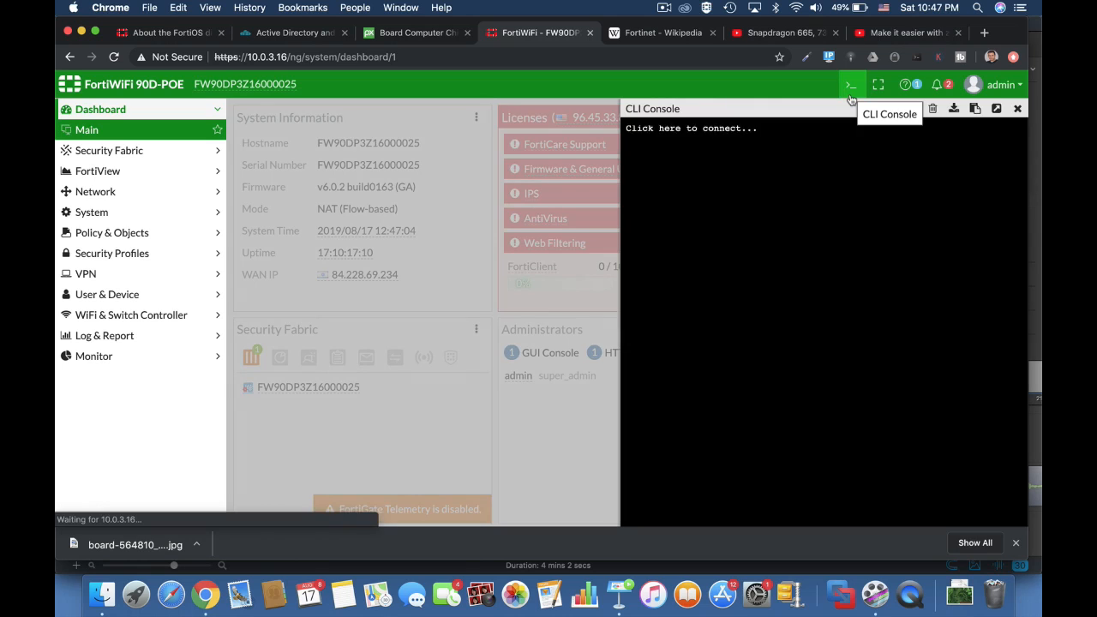
left_click(1018, 108)
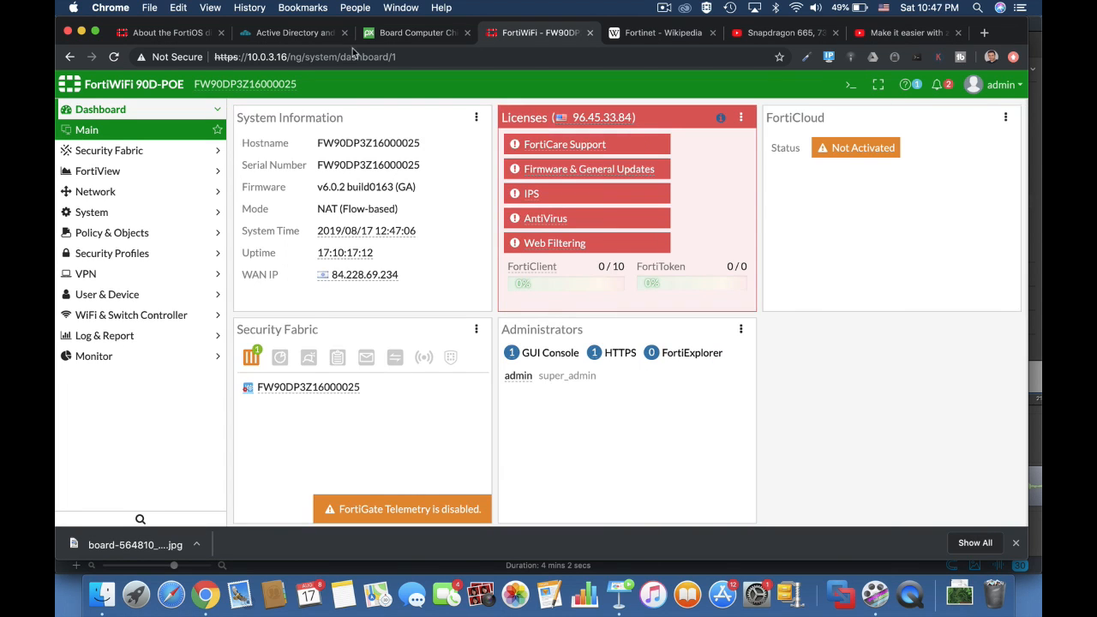
left_click(167, 253)
left_click(127, 253)
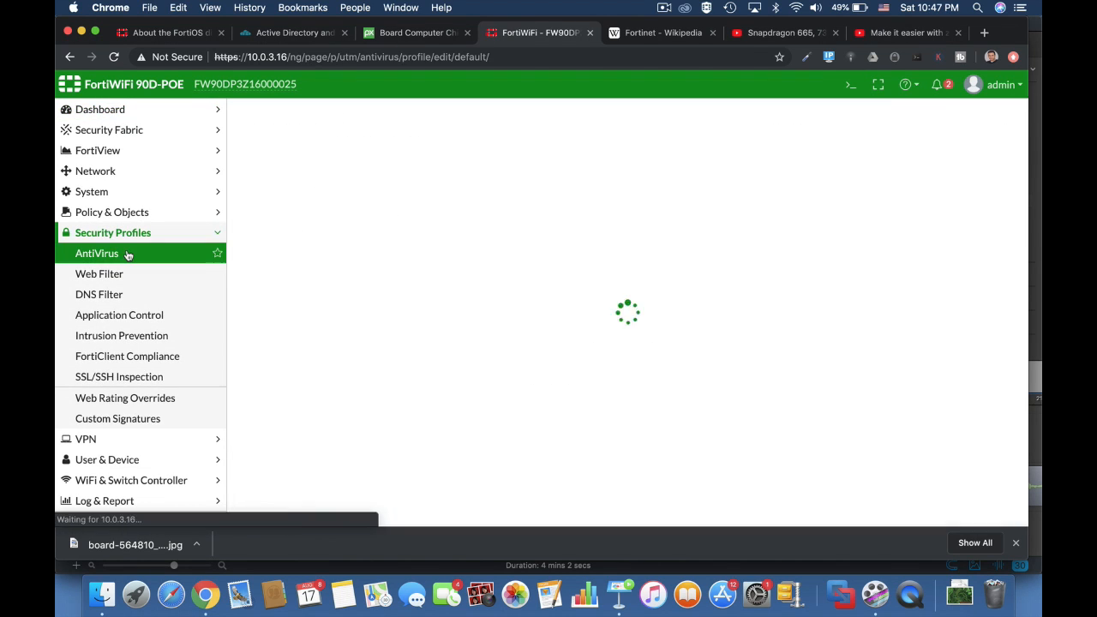
left_click(109, 319)
left_click(104, 298)
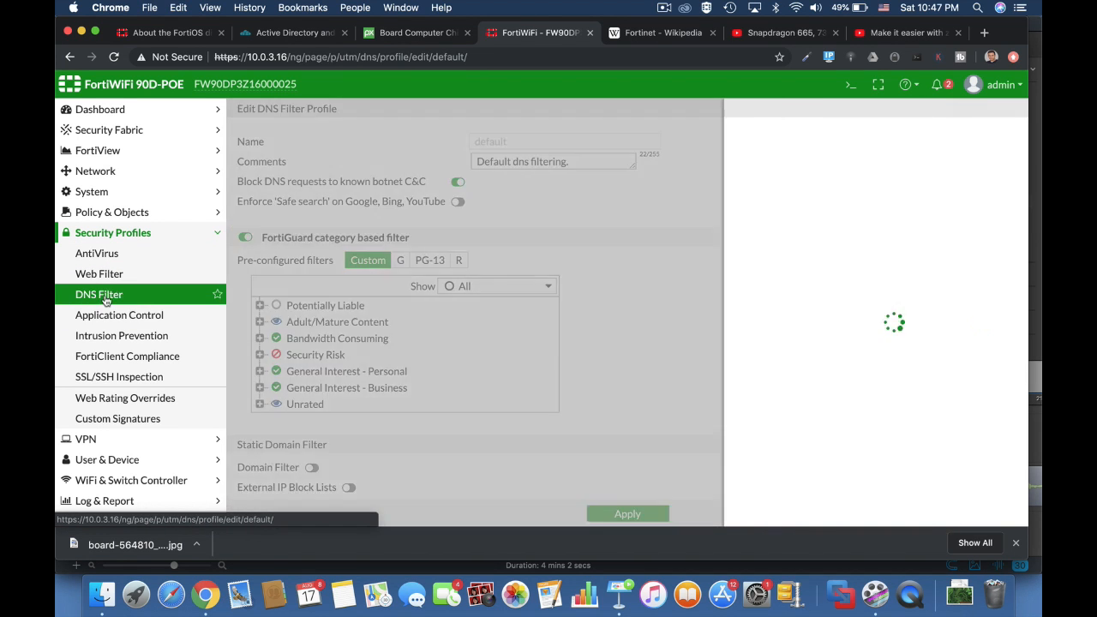
left_click(104, 337)
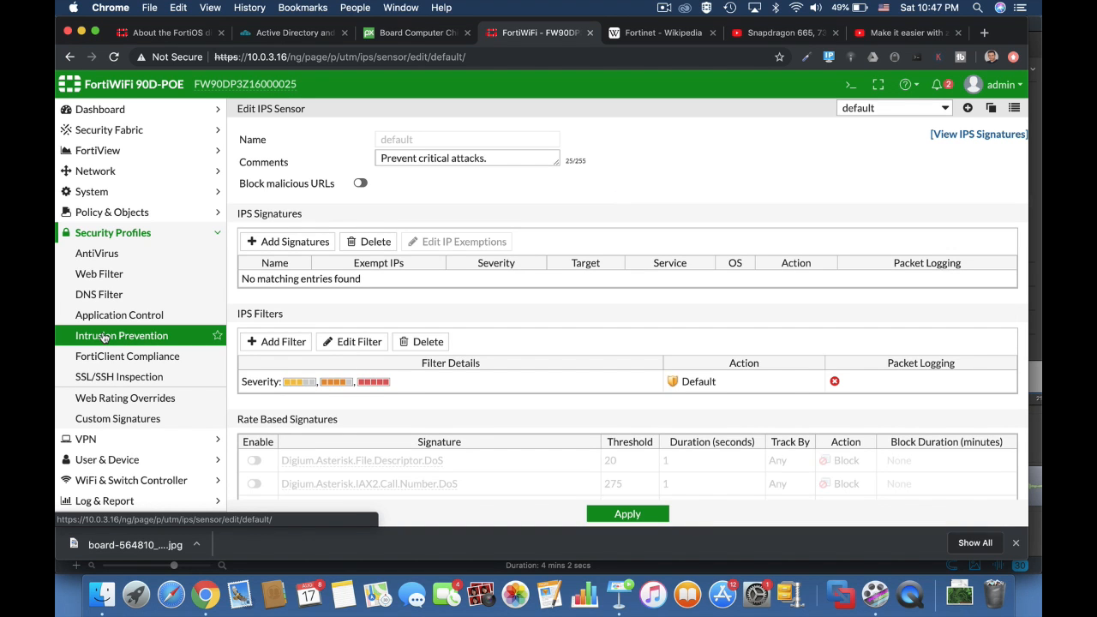
scroll(589, 441, "down", 5)
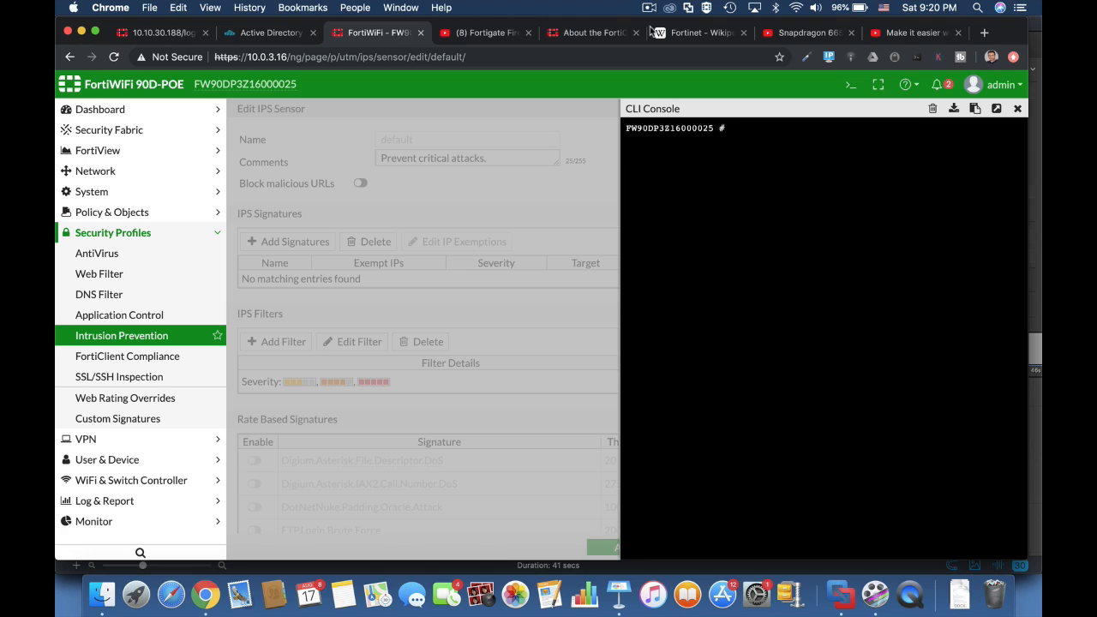
Run diag sys top, then rerun it as diag sys top 5 20 and stop it with q
type("diag sys top")
key("Return")
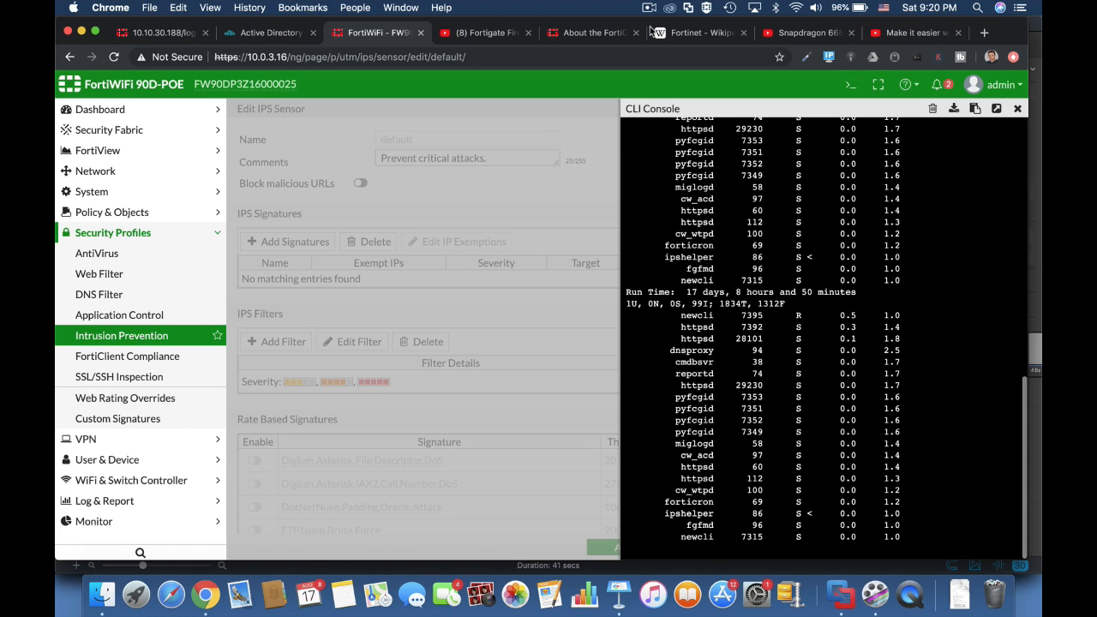
type("qdia")
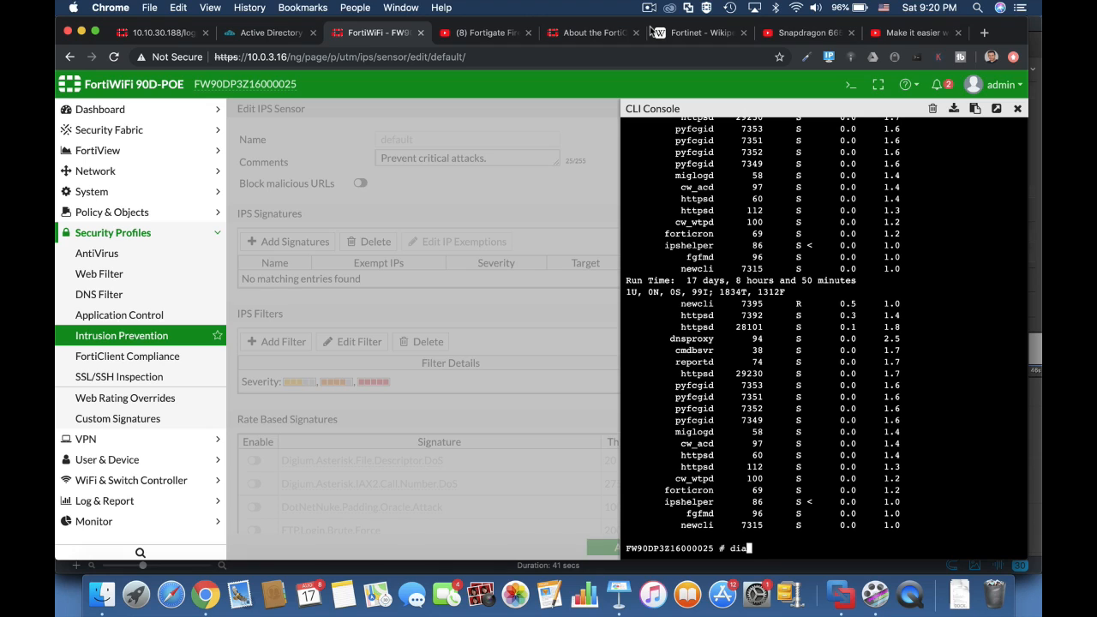
type("g sys top 5")
type("20")
key("Return")
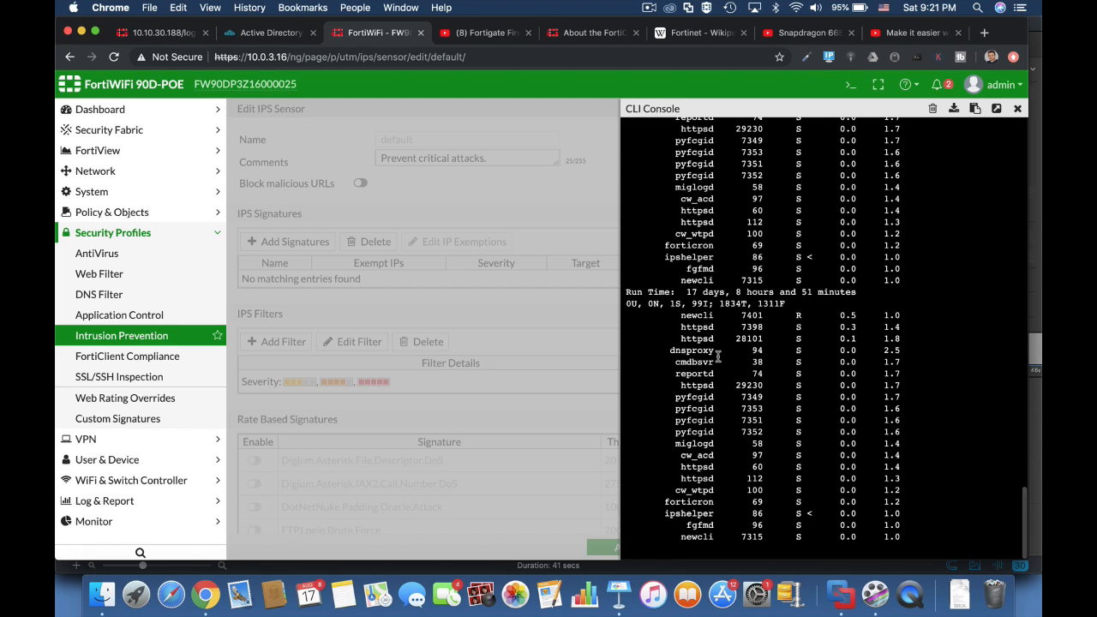
key("q")
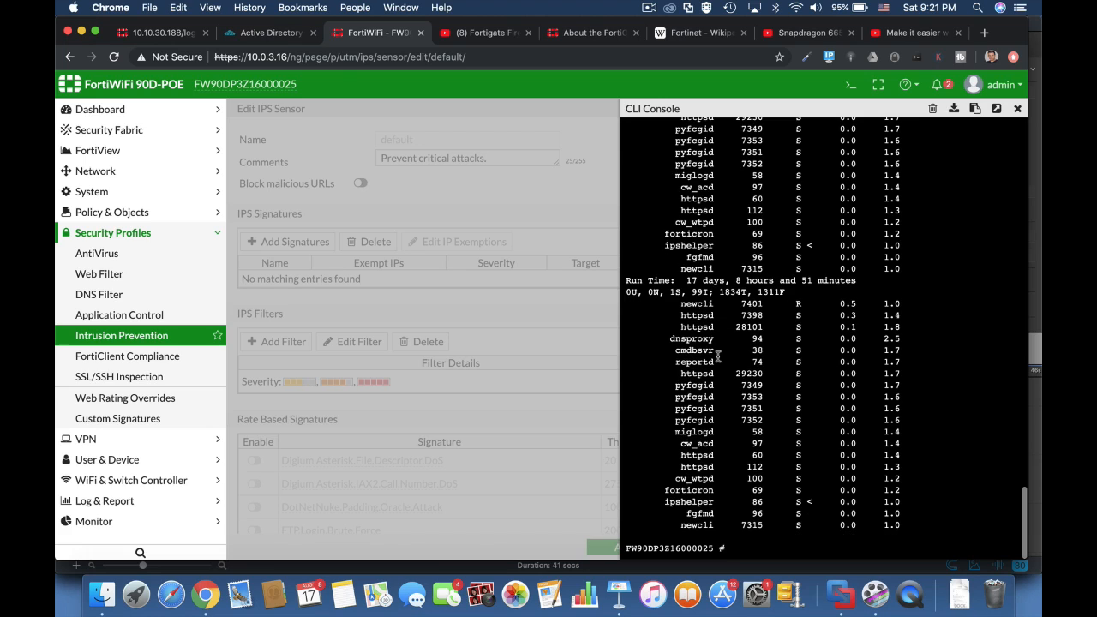
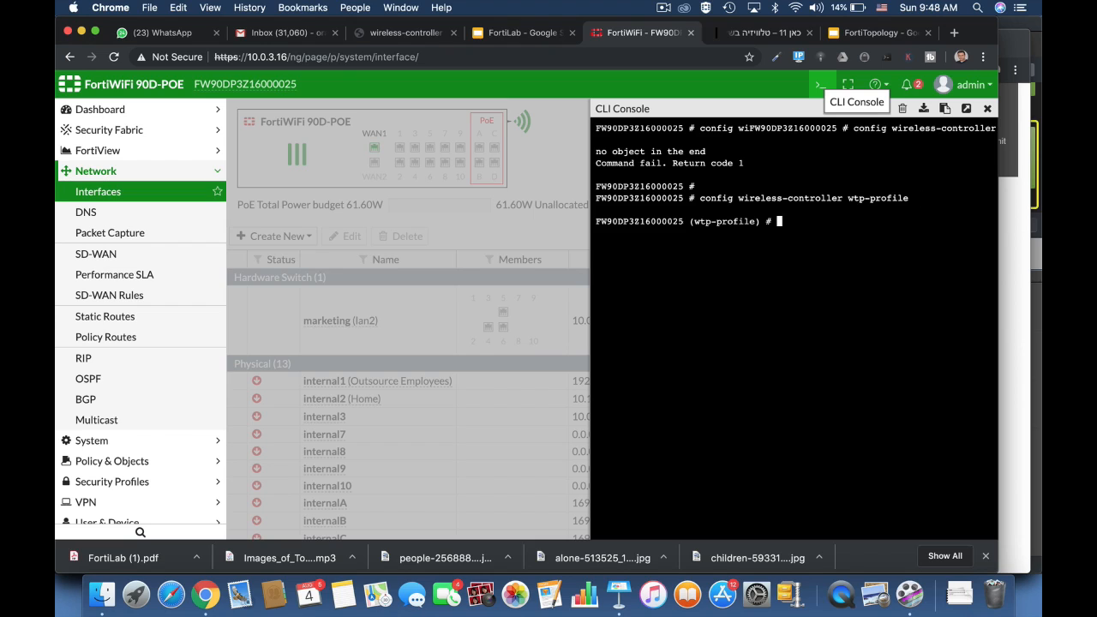
Edit the 11n-only profile's radio-1 and set its beacon-interval to 300
type("edit 11n-only")
key("Return")
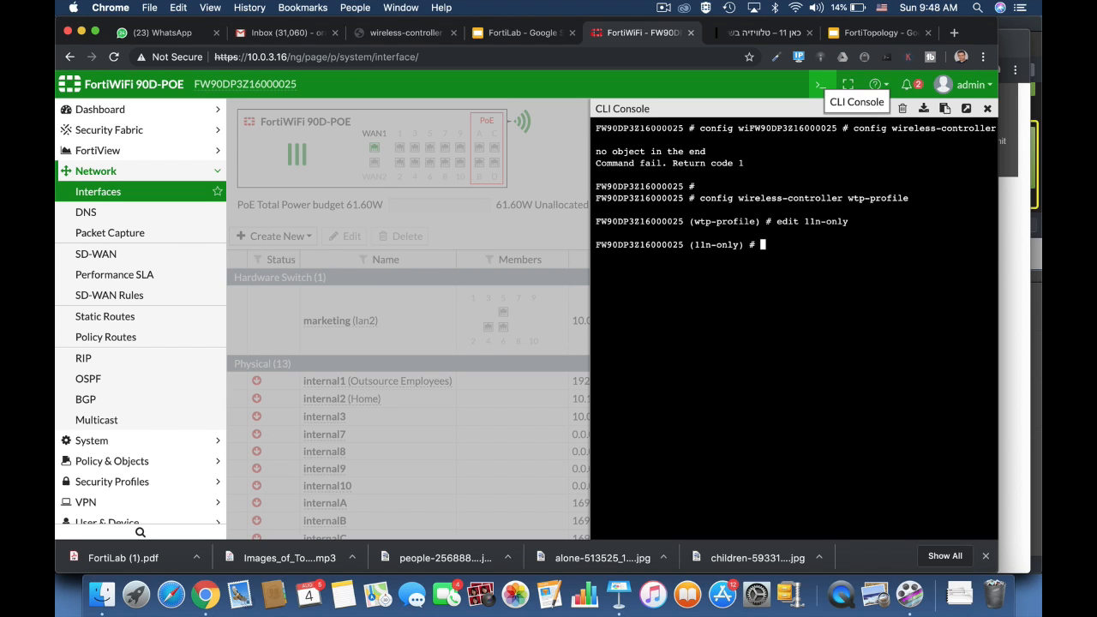
type("config radio-1")
key("Return")
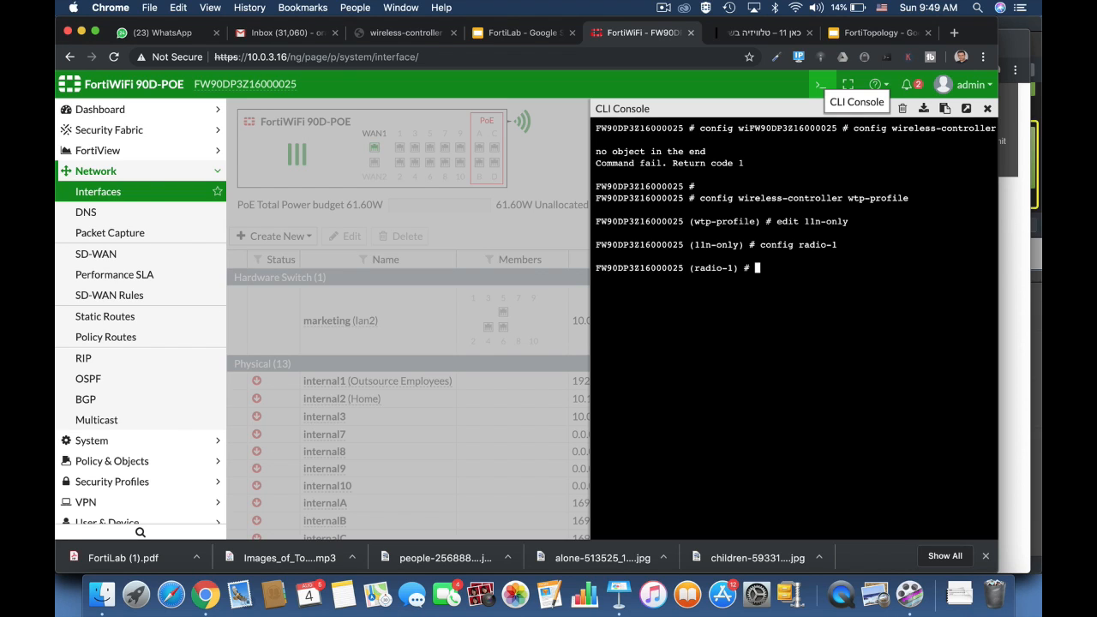
type("set bea")
key("Tab")
type("300")
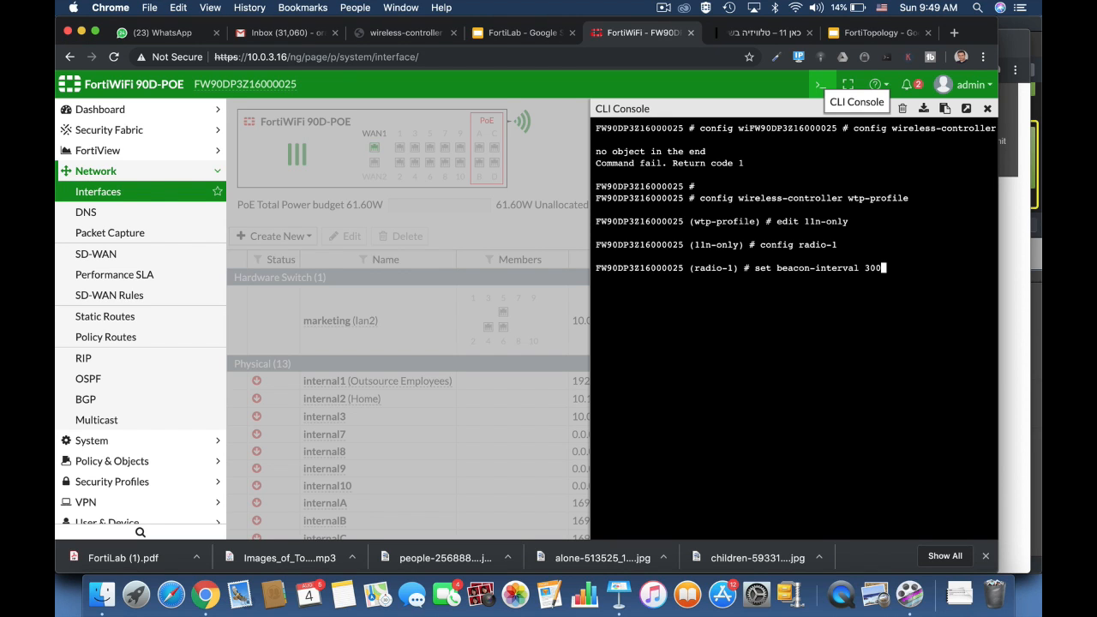
key("Return")
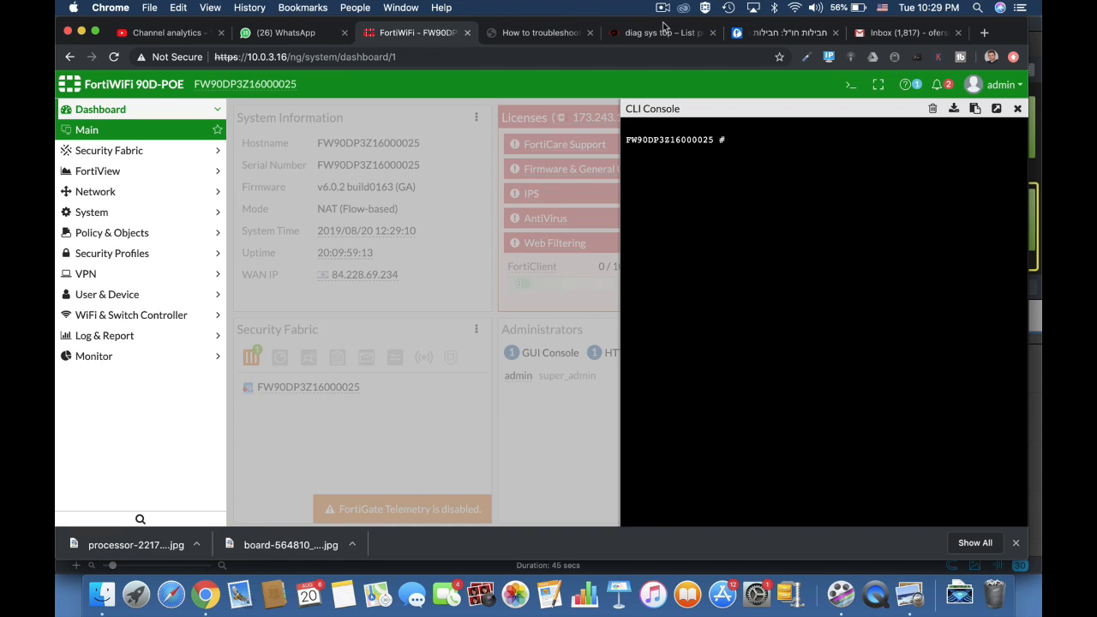
Run diag sys top 20 10 to list the top 10 processes every 20 seconds
type("diag sys top 20 10")
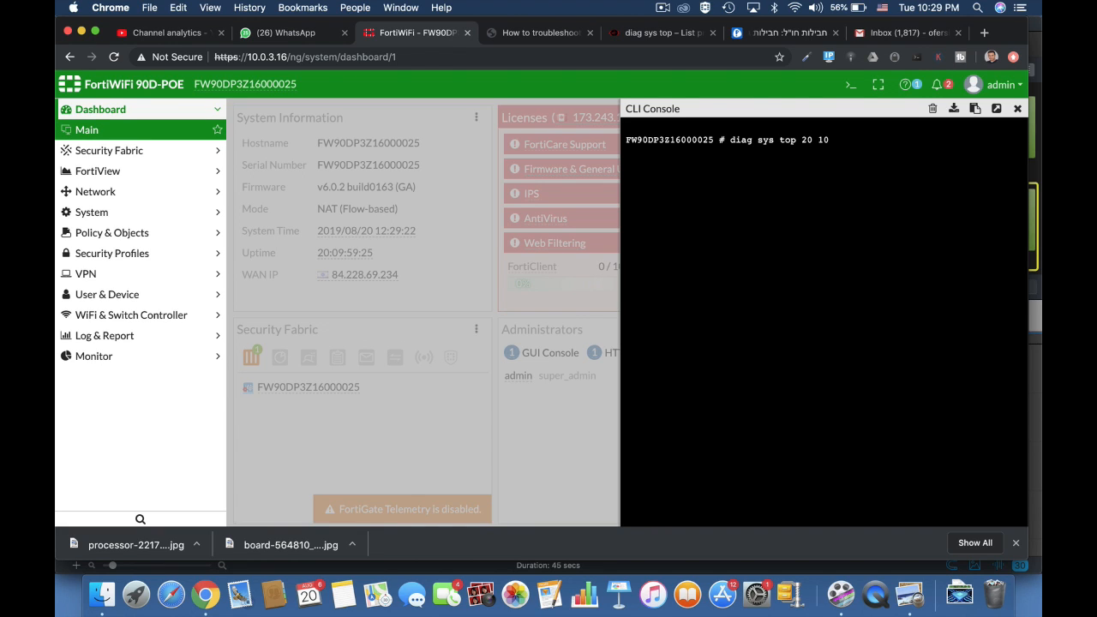
key("Return")
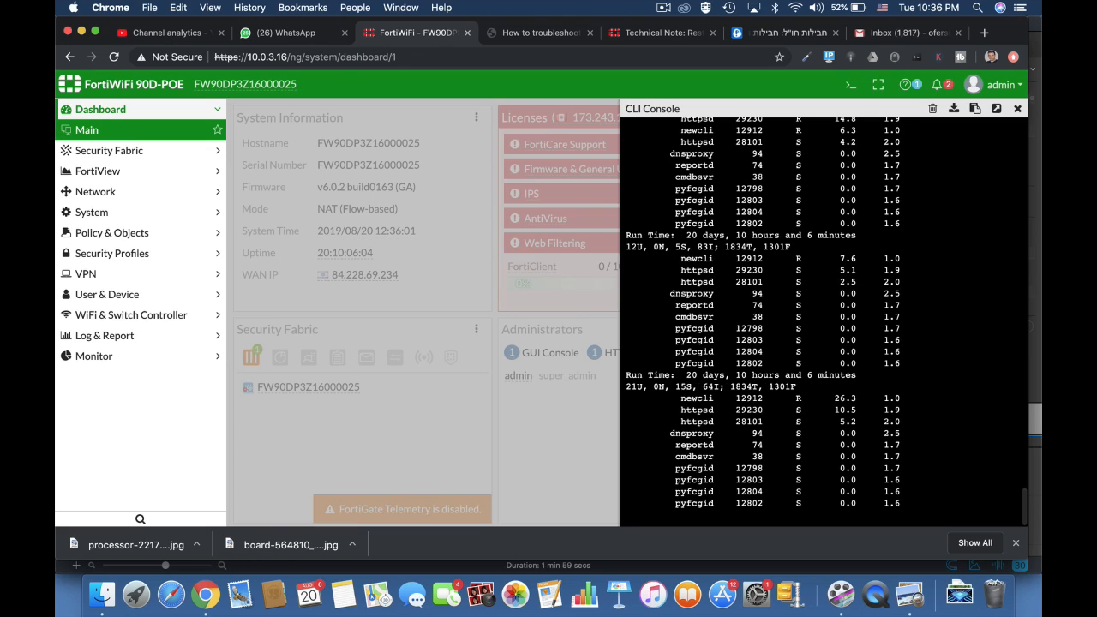
Quit top, kill dnsproxy (PID 94) with signal 15, then run diag sys top 10 10
key("q")
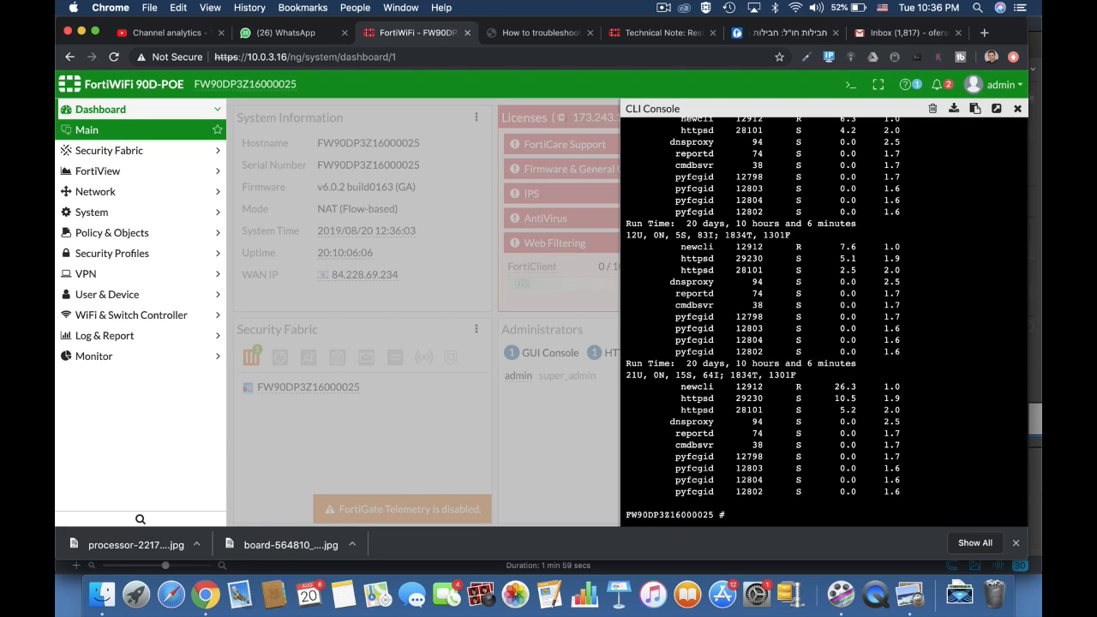
key("Return")
key("Return")
key("Return")
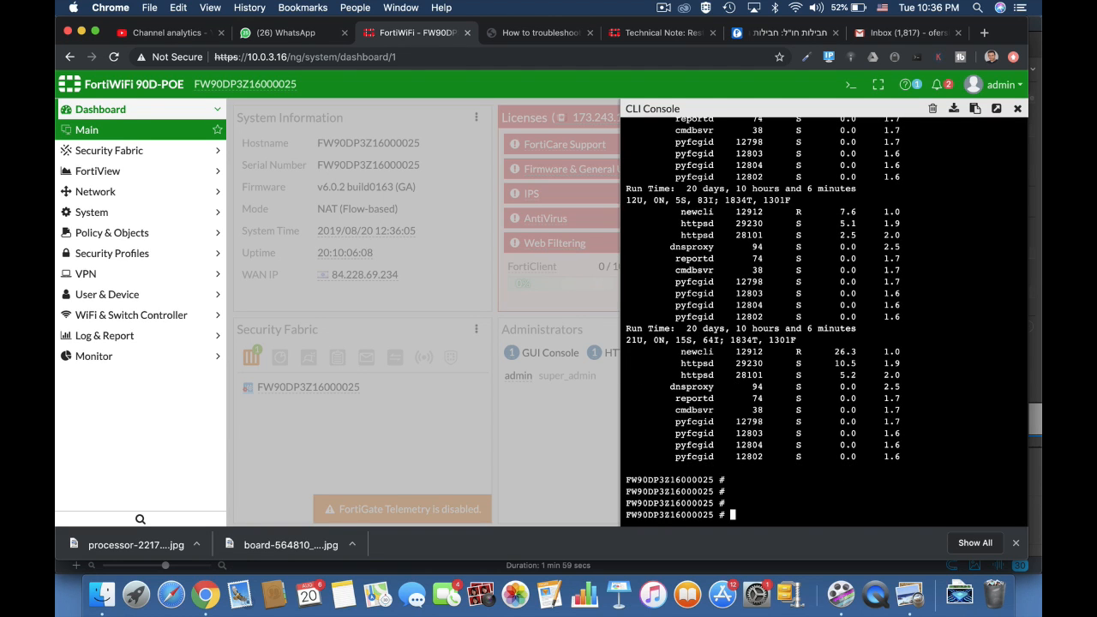
type("diag sys kill")
type("15")
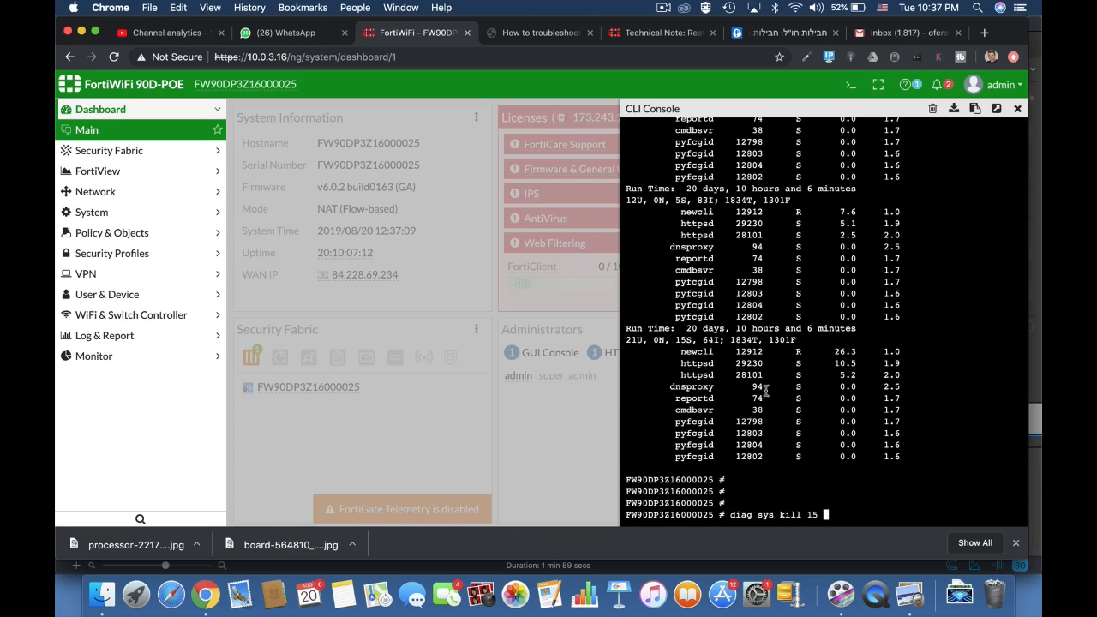
type("94")
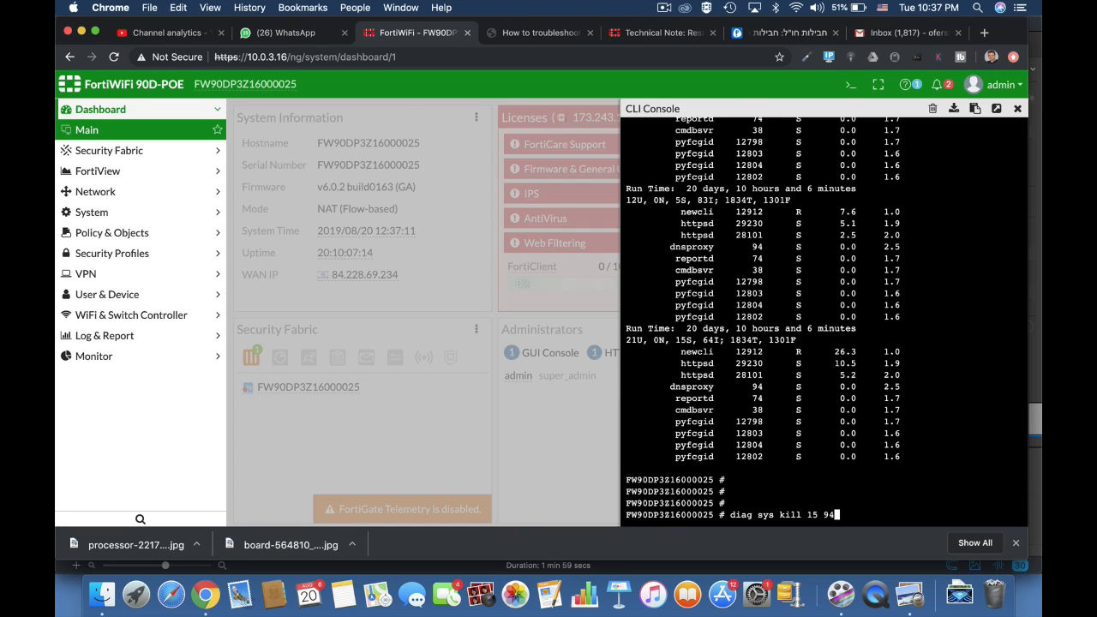
key("Return")
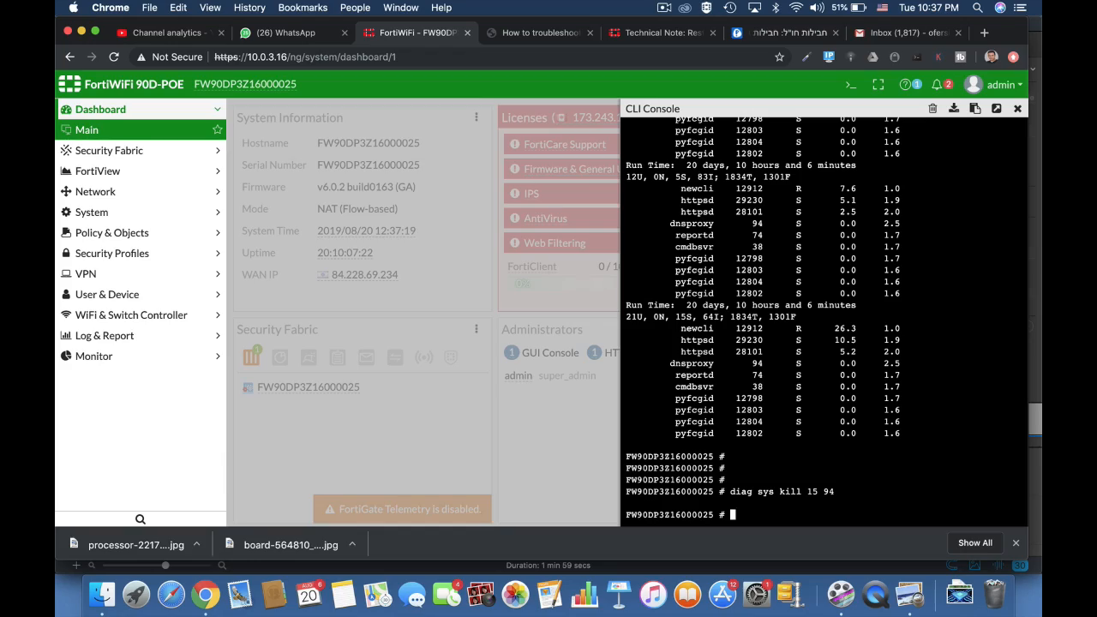
type("diag sys top 10 10")
key("Return")
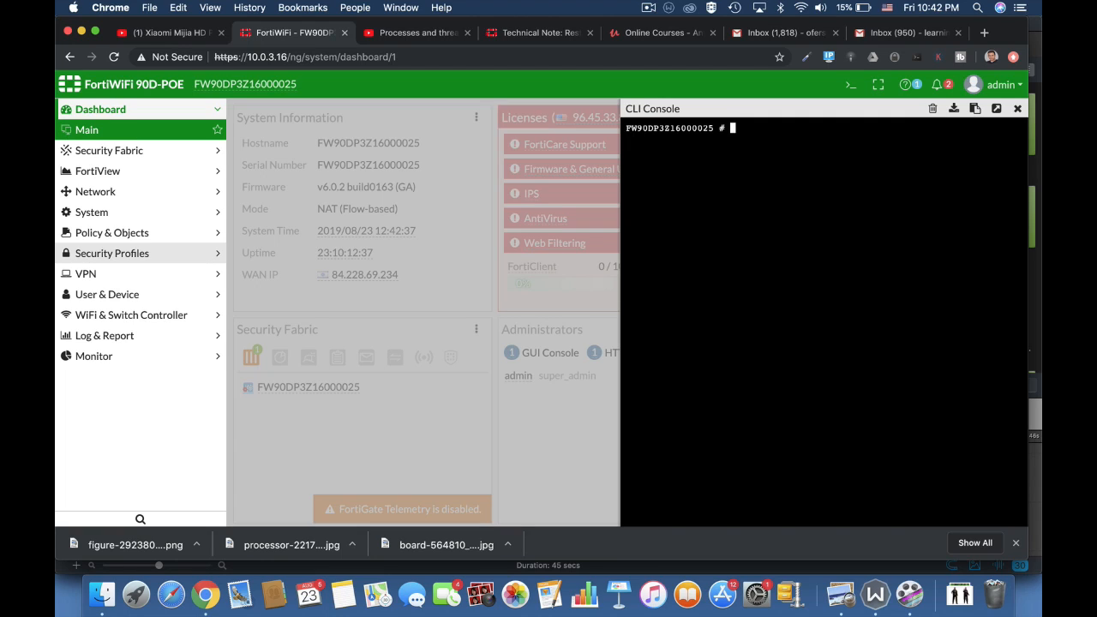
Run diag sys top to view live processes, then quit and start typing get sys
type("diag sys top")
key("Return")
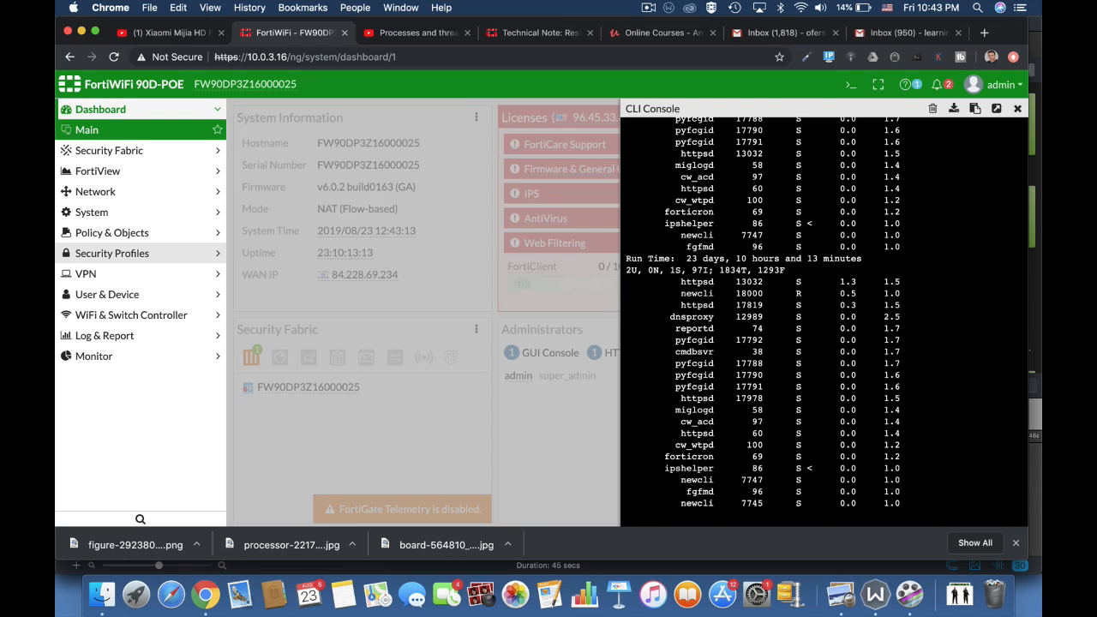
type("q")
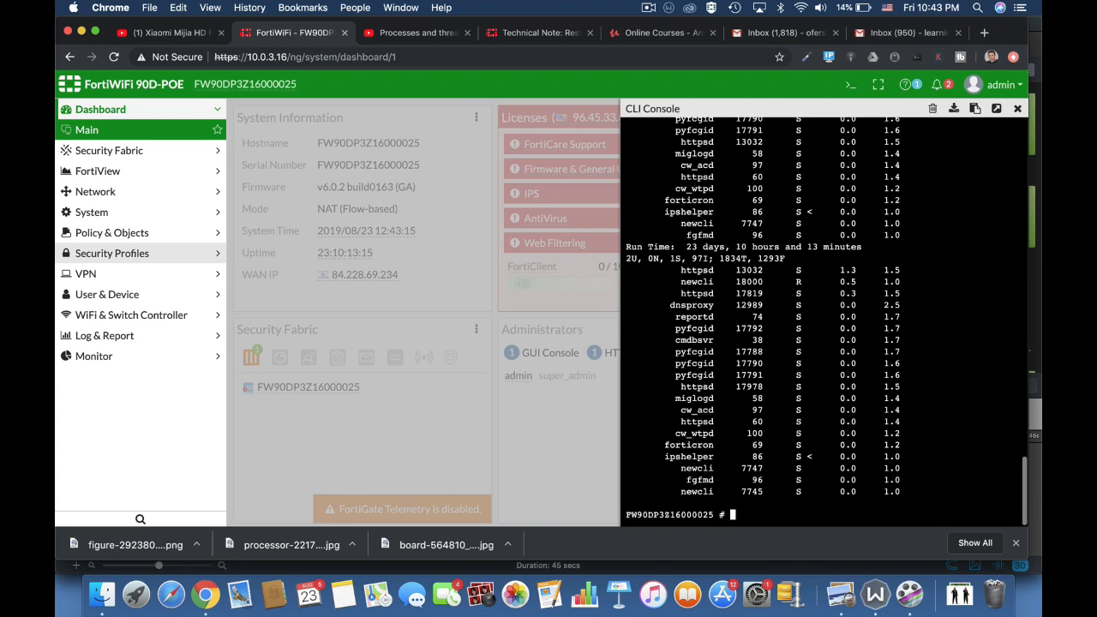
type("get sys")
scroll(823, 321, "up", 10)
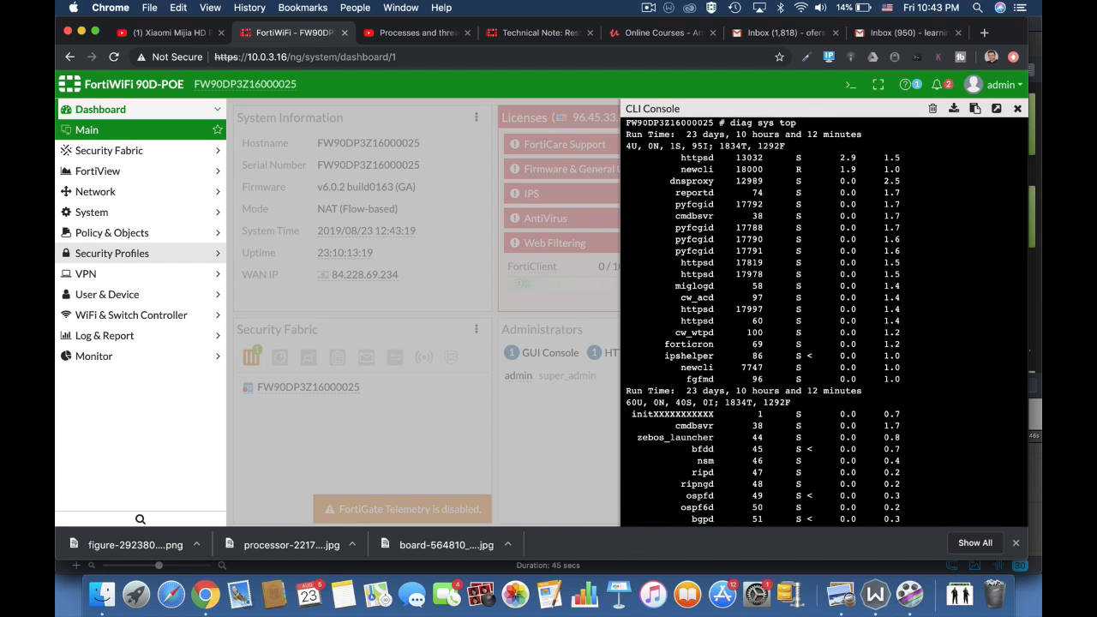
After the incomplete get sys fails, run get system performance top
key("Return")
key("Return")
key("Return")
key("Return")
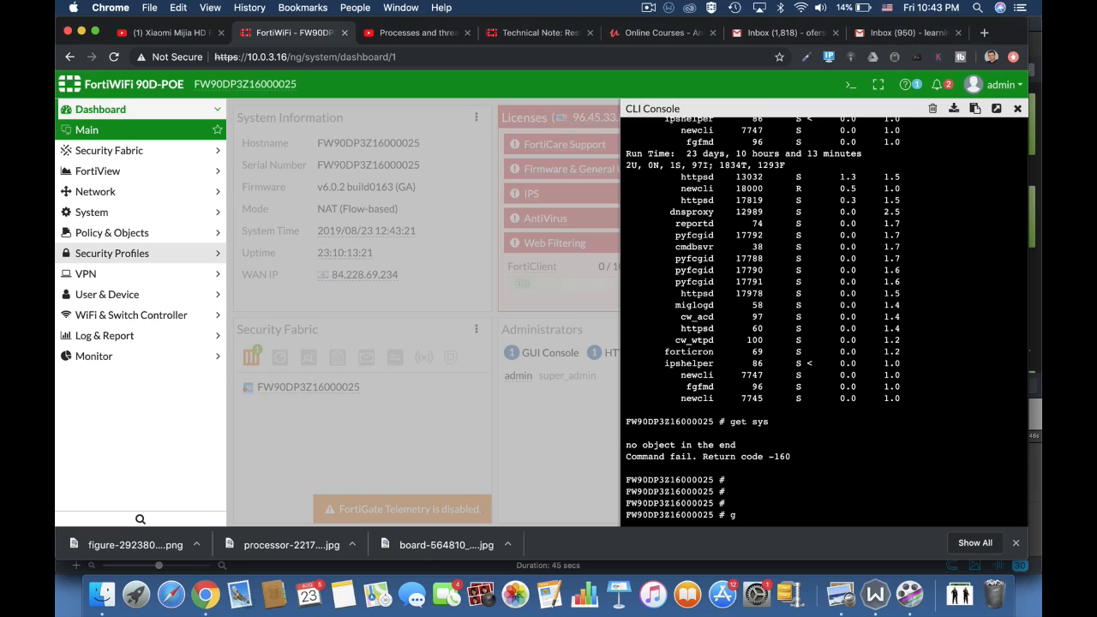
type("get sys")
key("Tab")
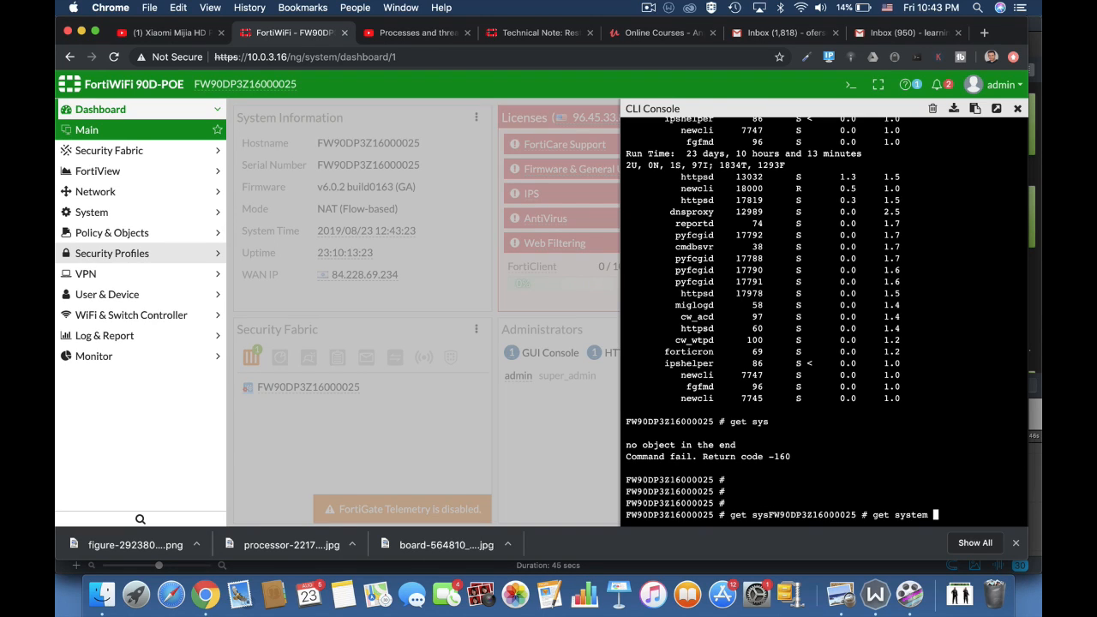
type("pe")
key("Tab")
type("top")
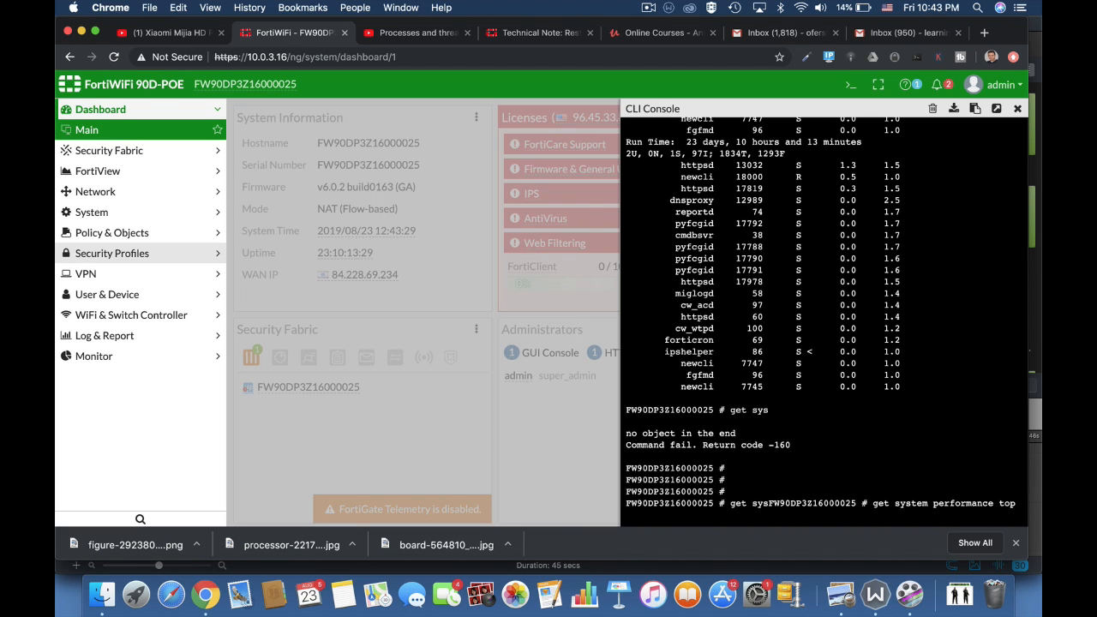
key("Return")
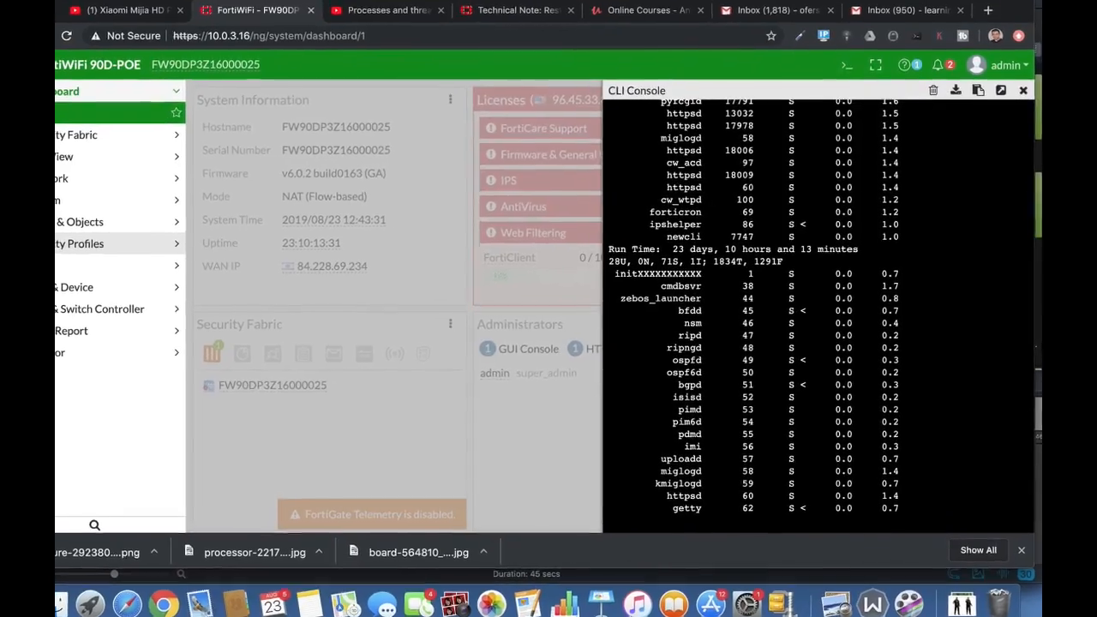
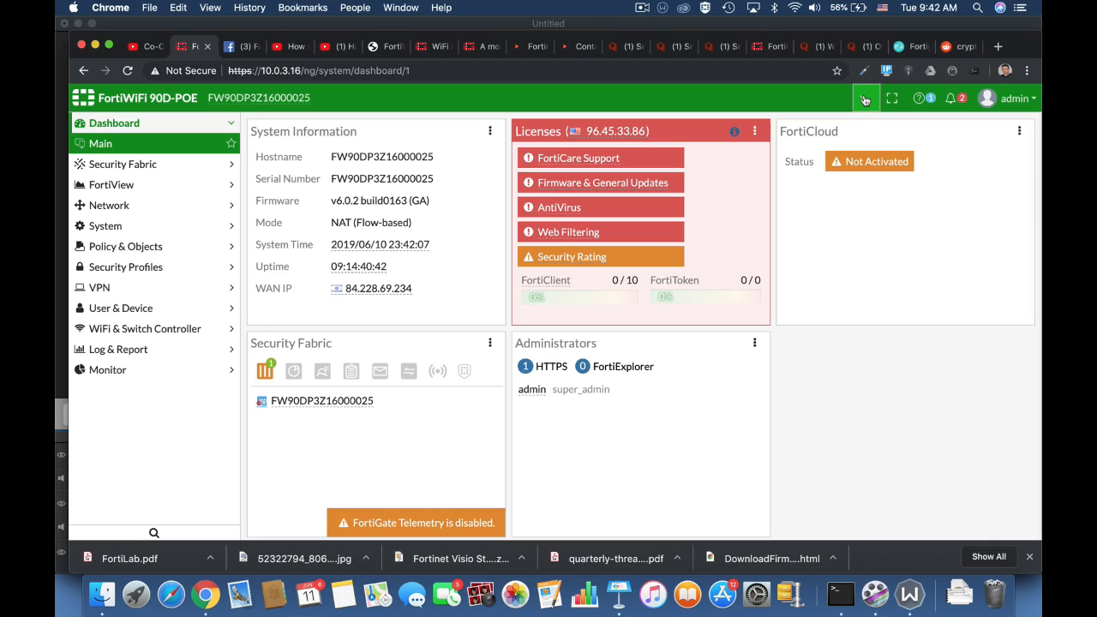
In the CLI console, enter the wireless-controller wtp-profile 11n-only for editing
left_click(865, 98)
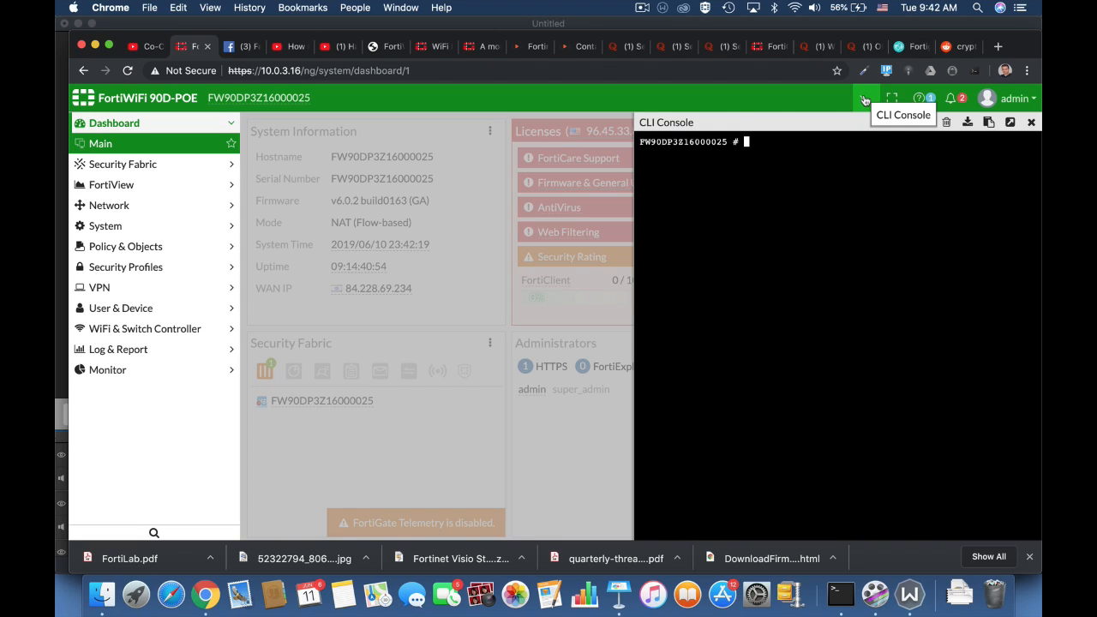
type("config wir")
key("Tab")
type("wtp")
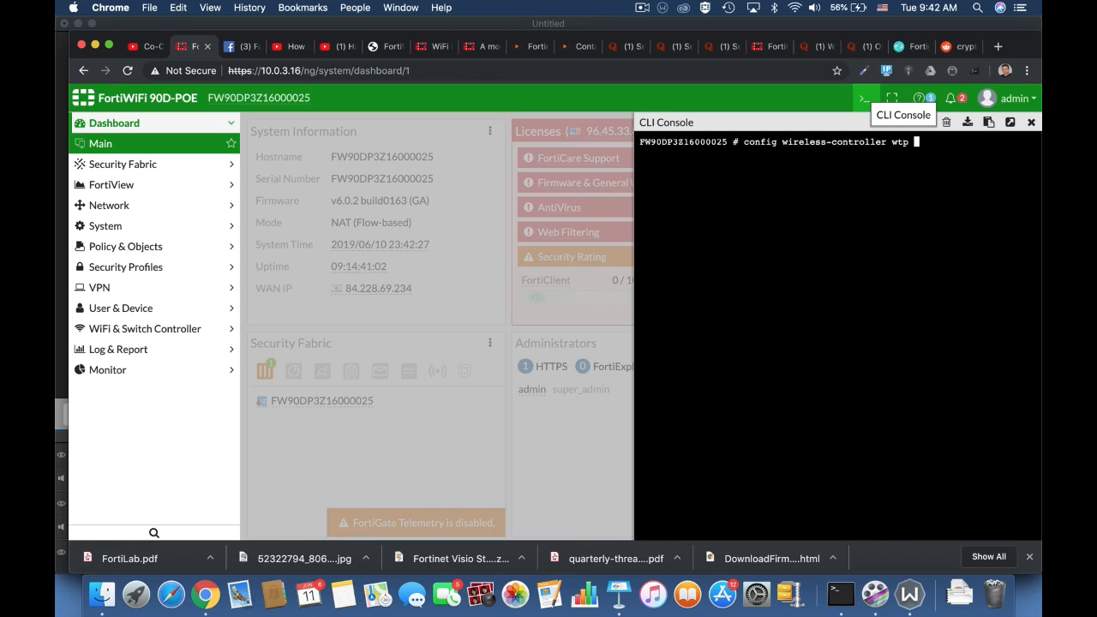
key("Tab")
key("Tab")
key("Return")
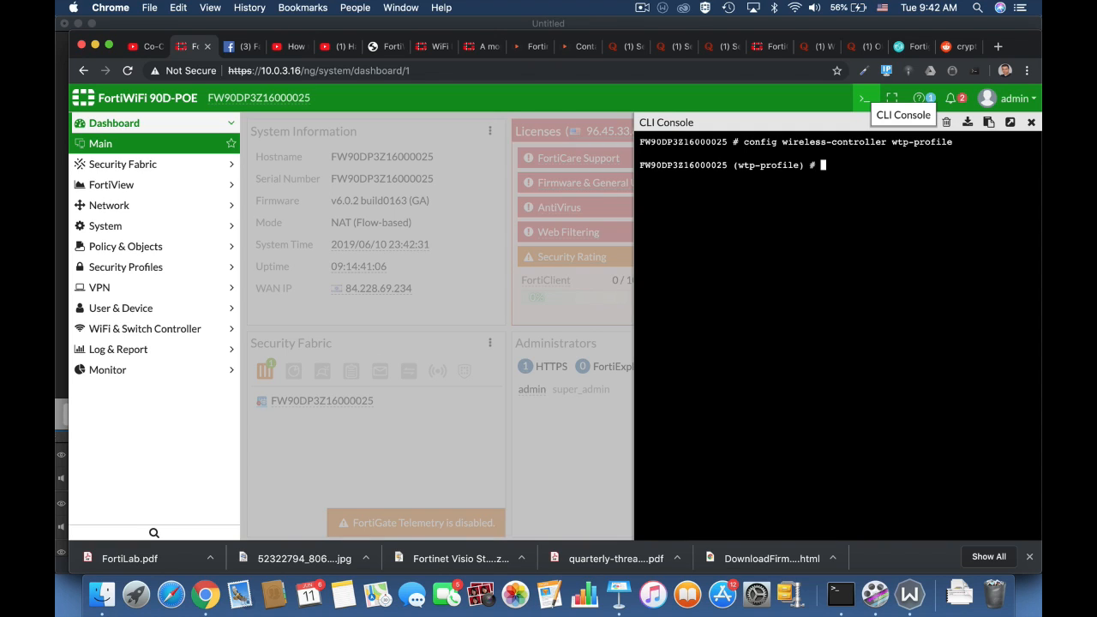
type("edit 11n-only")
key("Return")
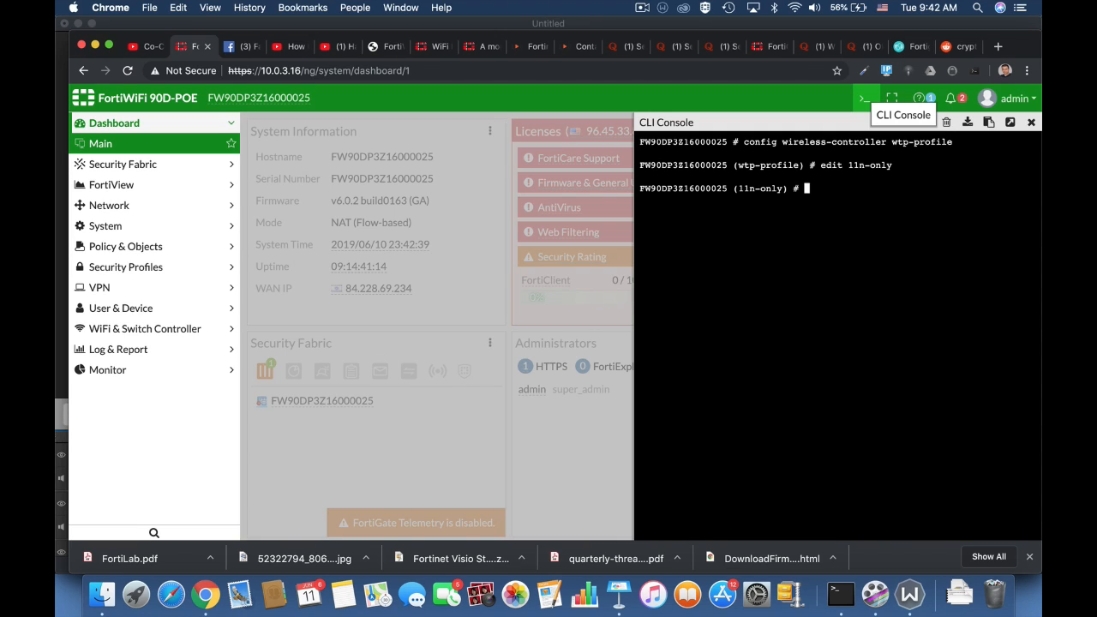
Enable ap-handoff under config radio-1, exit it, and begin typing set handoff-rssi
type("config radio-1")
key("Return")
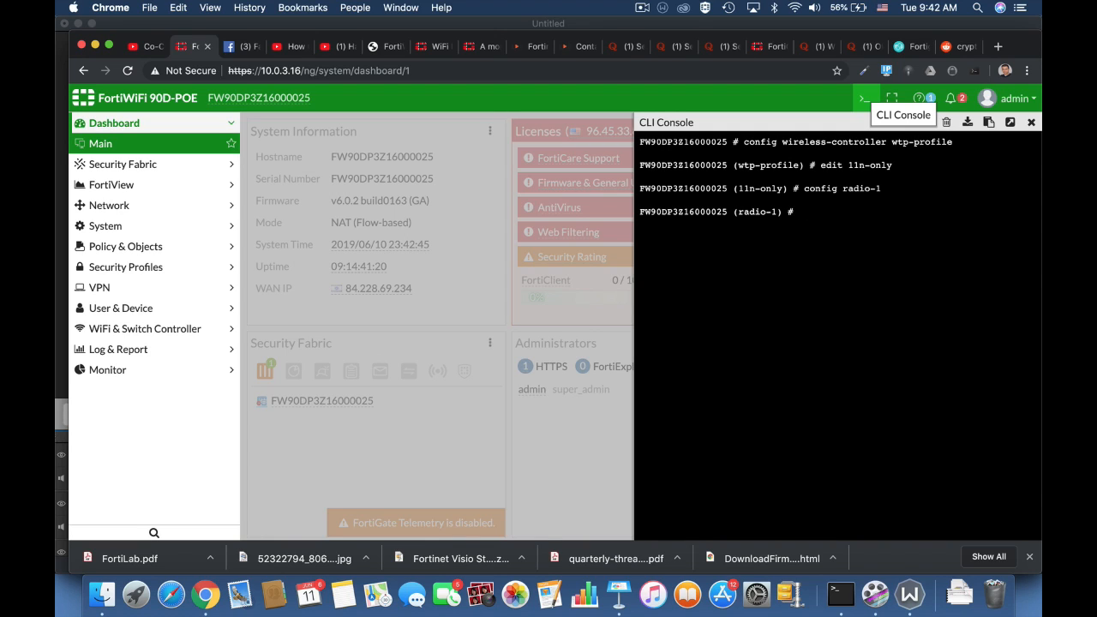
type("set ap-handoff enable")
key("Return")
type("end")
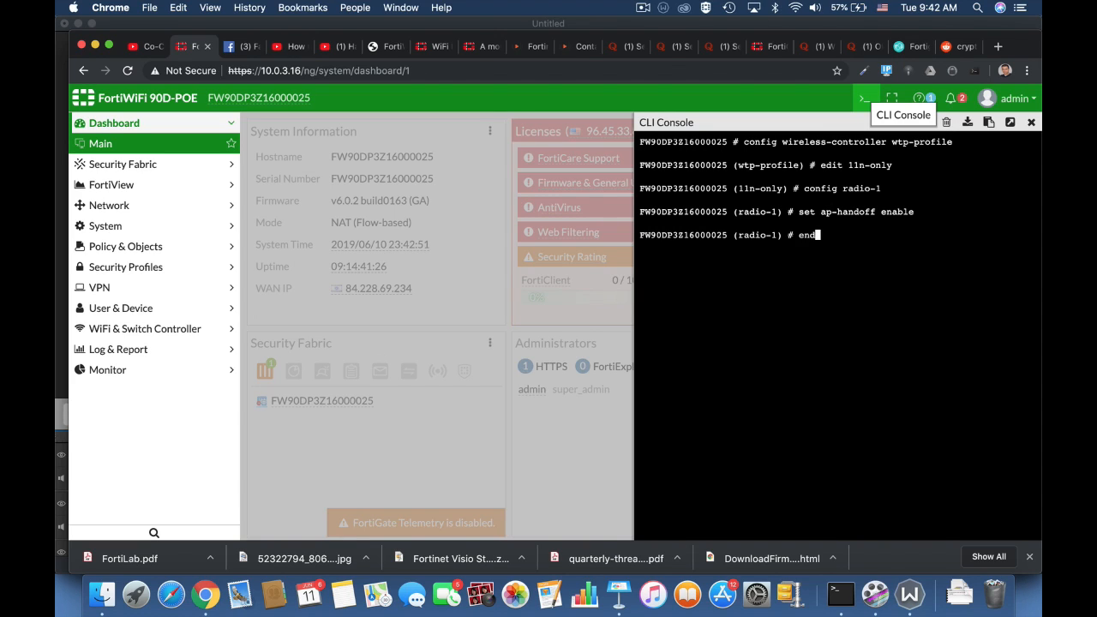
key("Return")
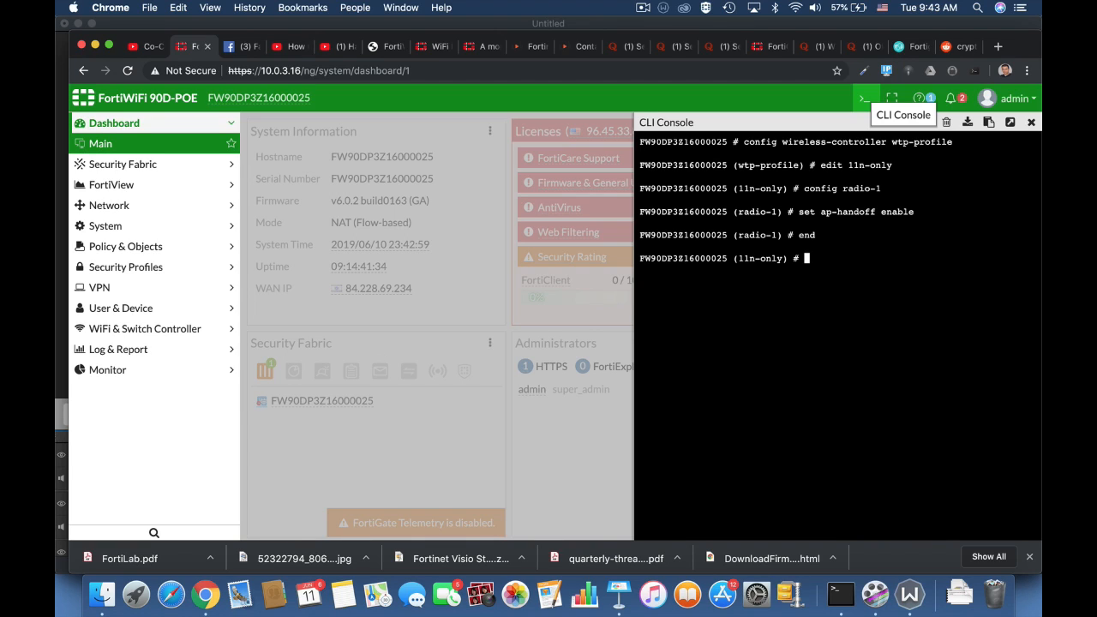
type("set handoff-rssi")
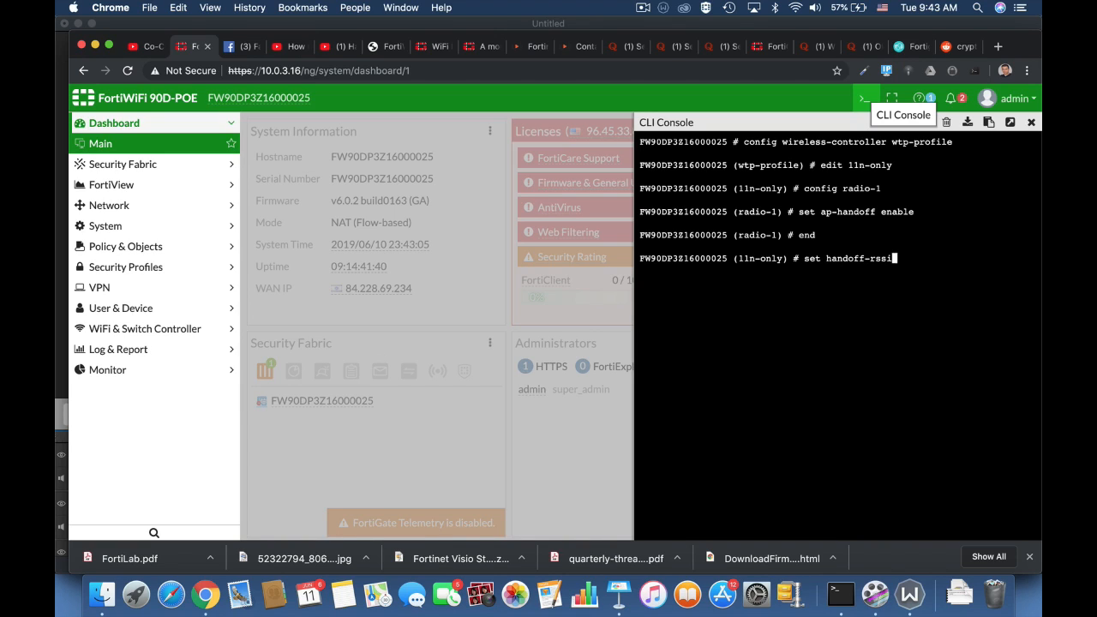
Set handoff-sta-thresh to 15 on the 11n-only profile, then enter set handoff-rssi 30
key("BackSpace")
key("BackSpace")
key("BackSpace")
key("BackSpace")
key("BackSpace")
key("BackSpace")
key("BackSpace")
key("BackSpace")
key("BackSpace")
key("BackSpace")
key("BackSpace")
key("BackSpace")
type("handoff-sta-thresh 15")
key("Return")
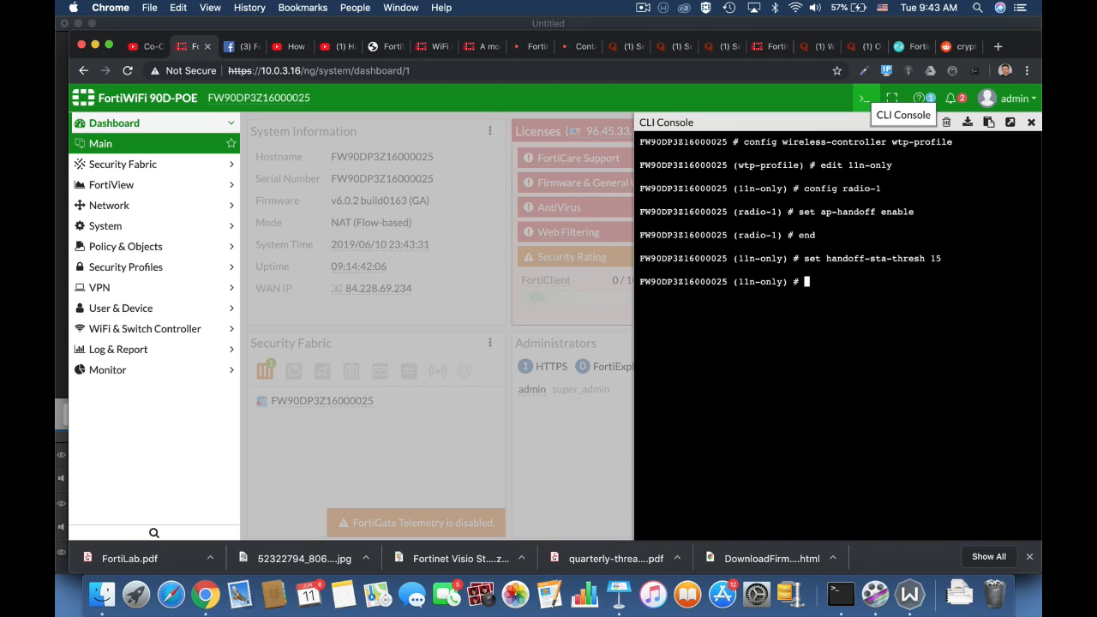
type("set handoff-rssi")
key("BackSpace")
type("30")
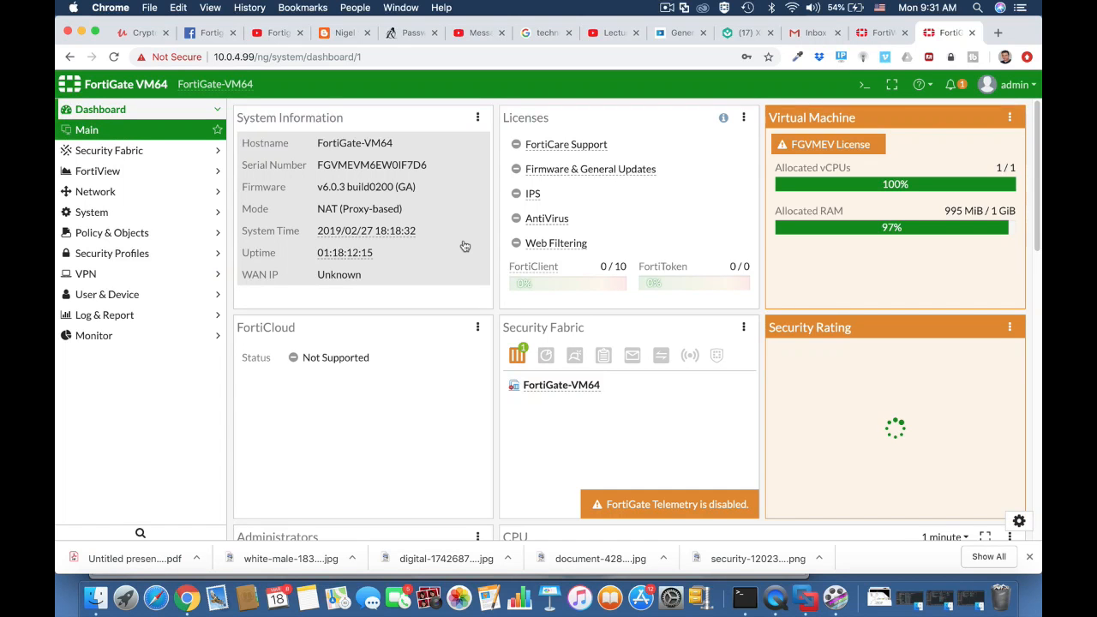
Start a new custom device group named 'technicians BYOD'
left_click(114, 298)
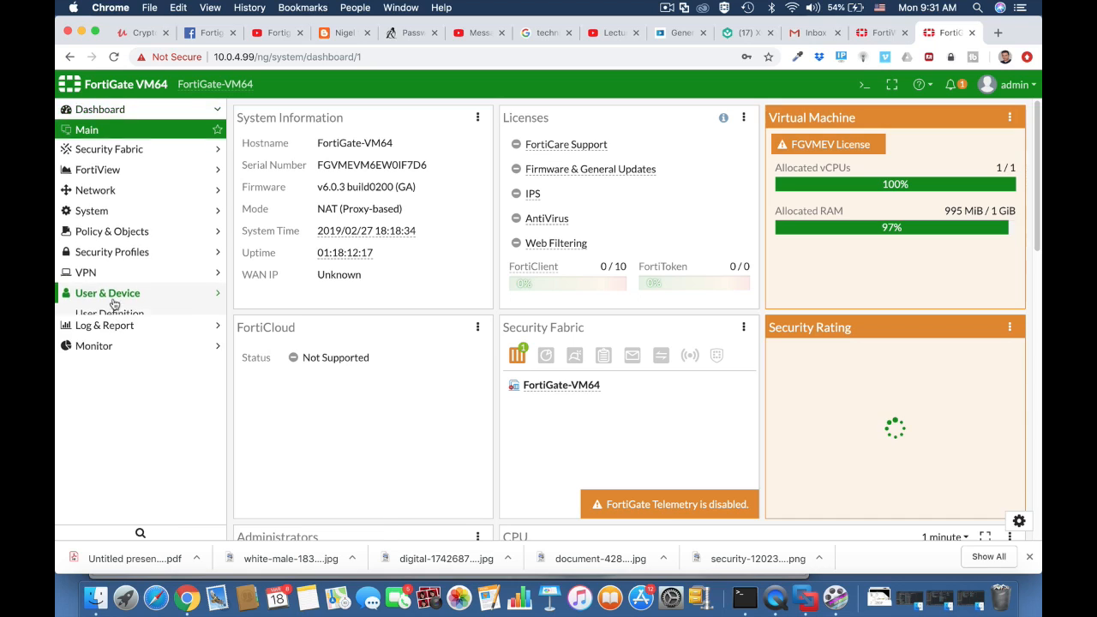
left_click(115, 380)
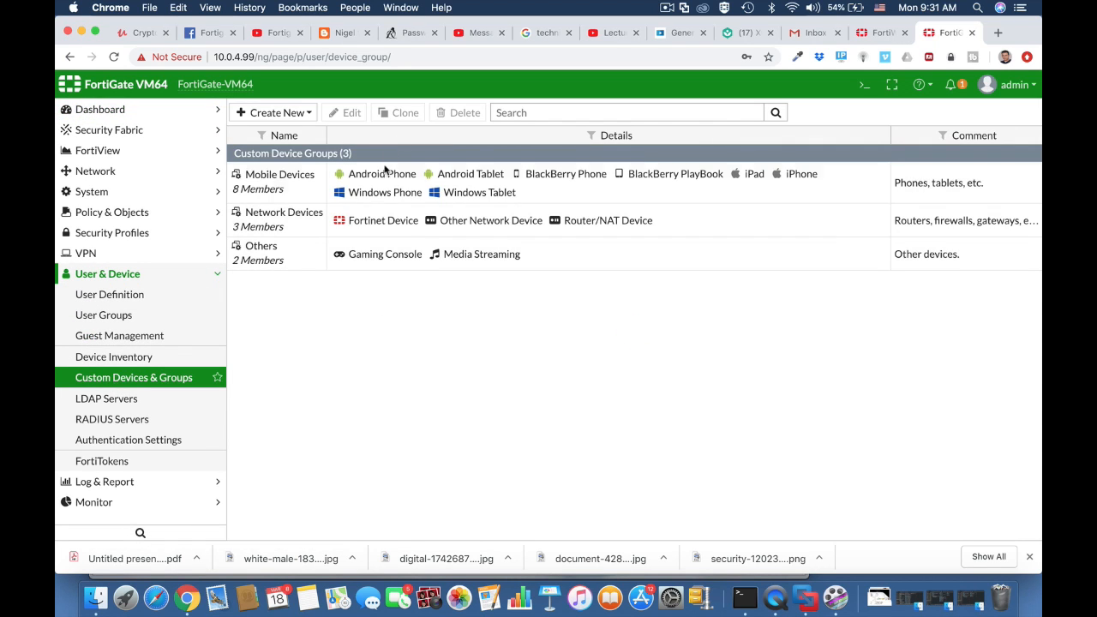
left_click(293, 114)
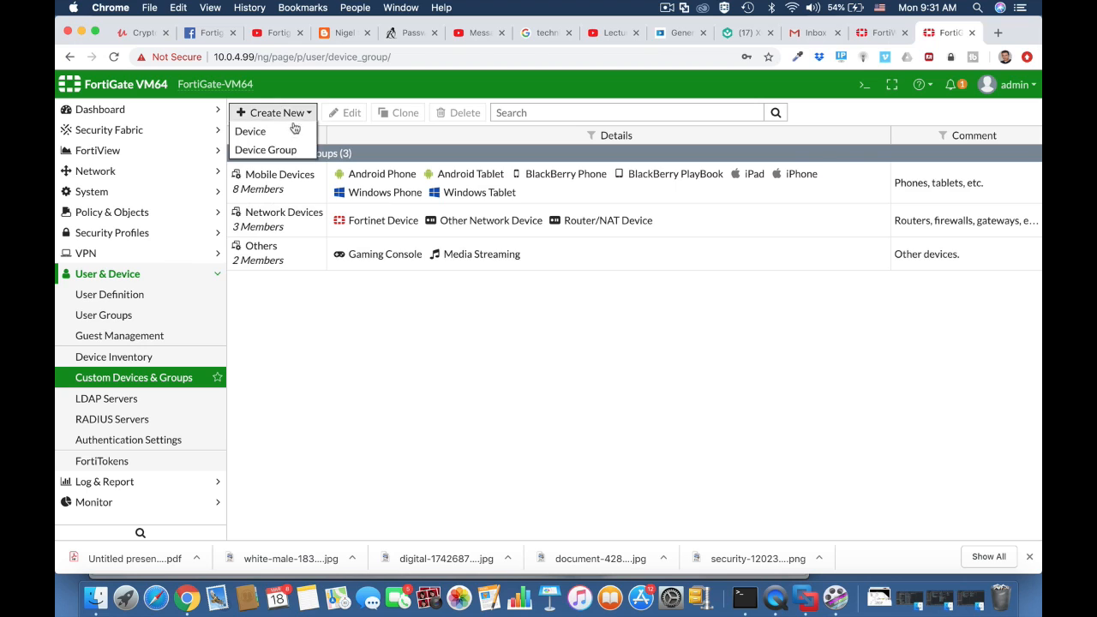
left_click(287, 148)
left_click(314, 141)
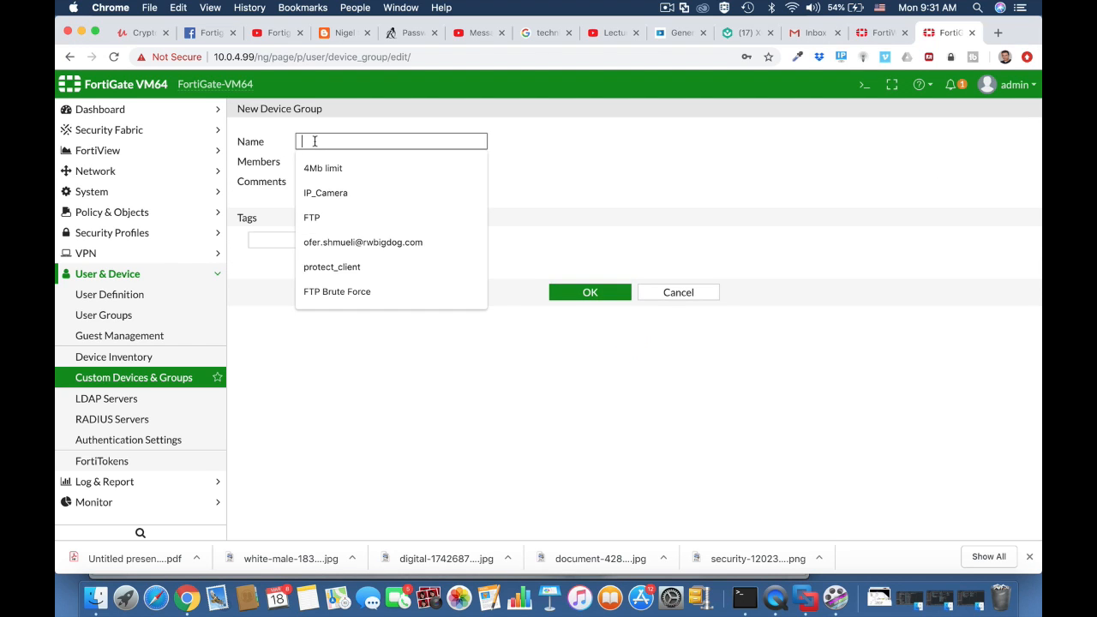
type("techni")
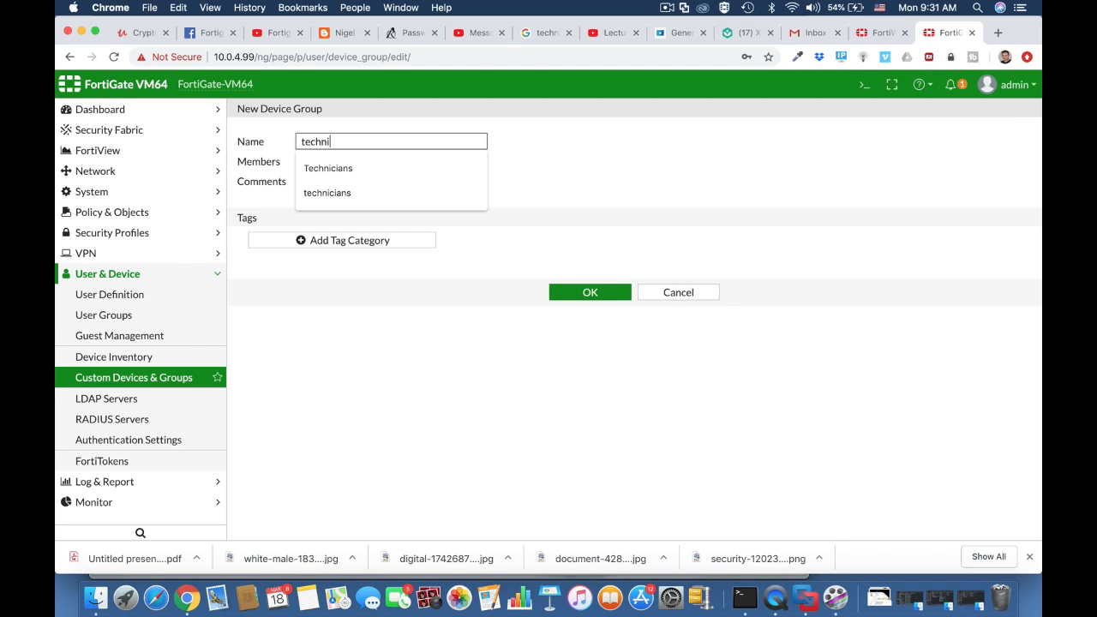
type("cians ")
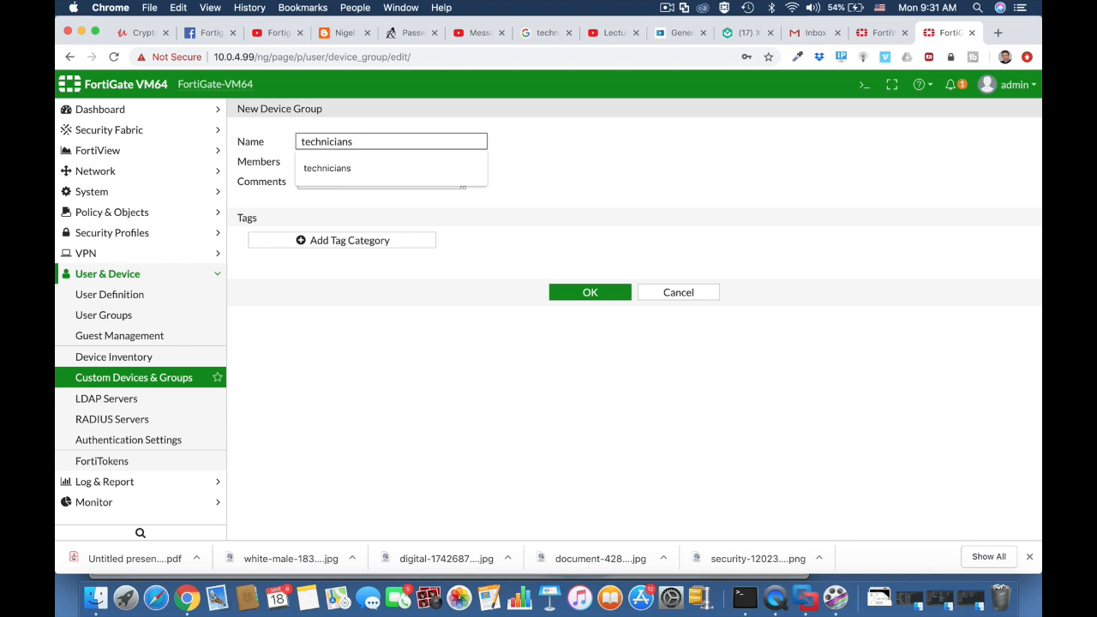
type("BYOD")
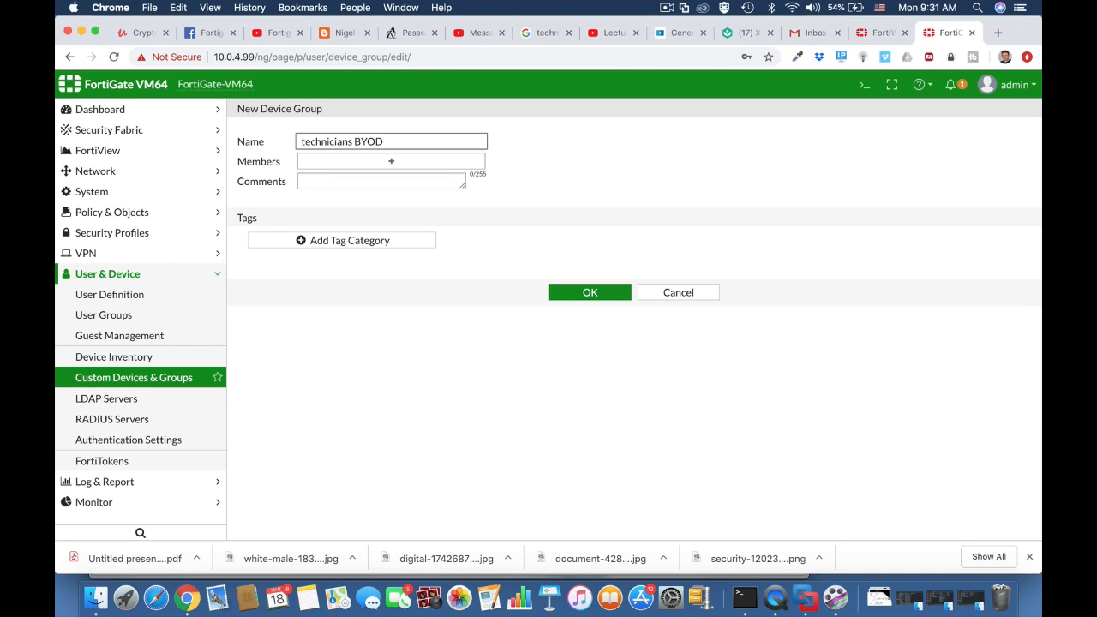
Add iOS Device, Android Phone and Android Tablet as members and save the group
left_click(325, 160)
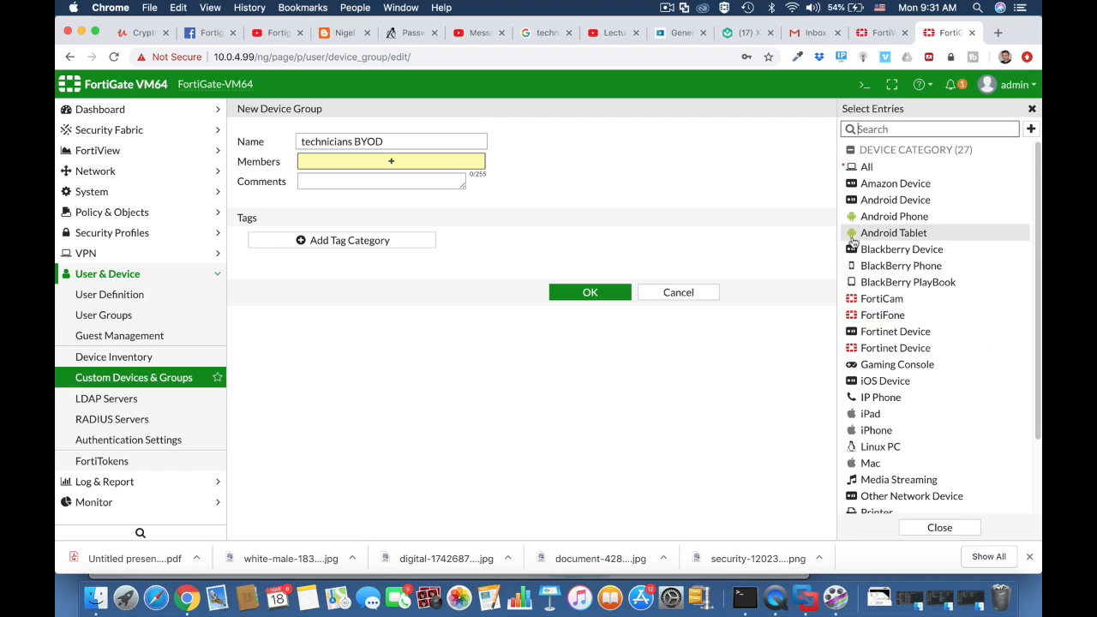
left_click(884, 383)
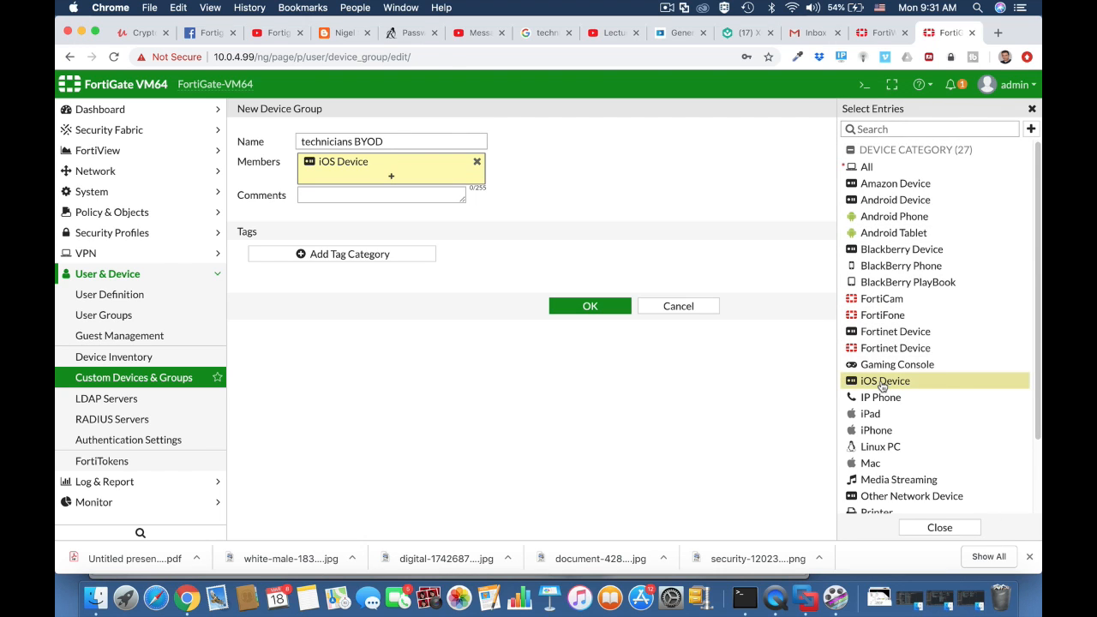
left_click(876, 201)
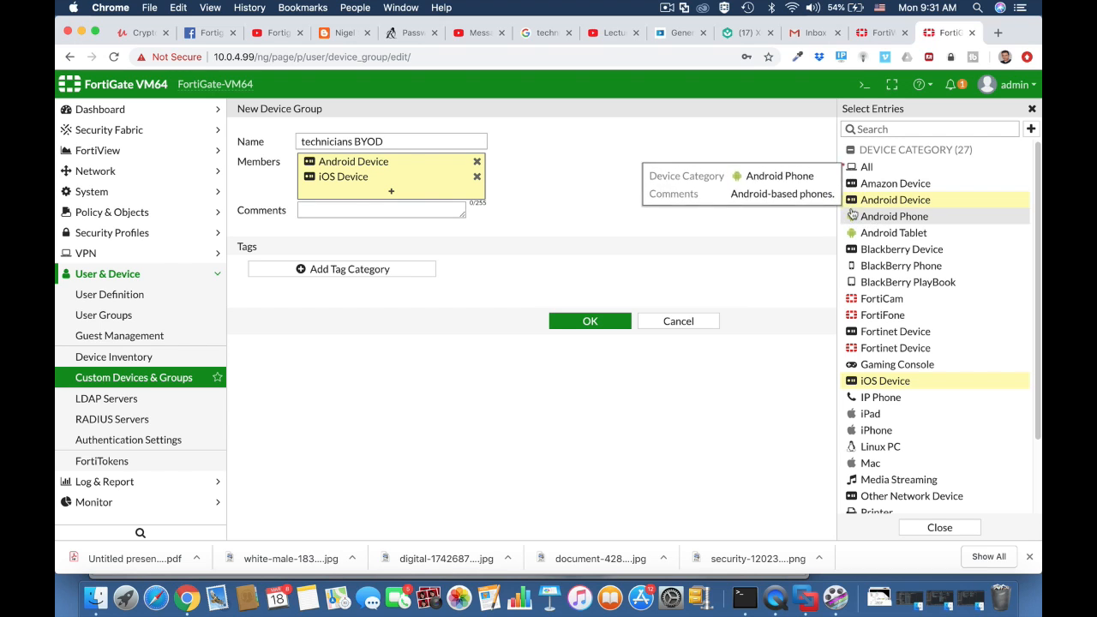
left_click(478, 163)
left_click(898, 217)
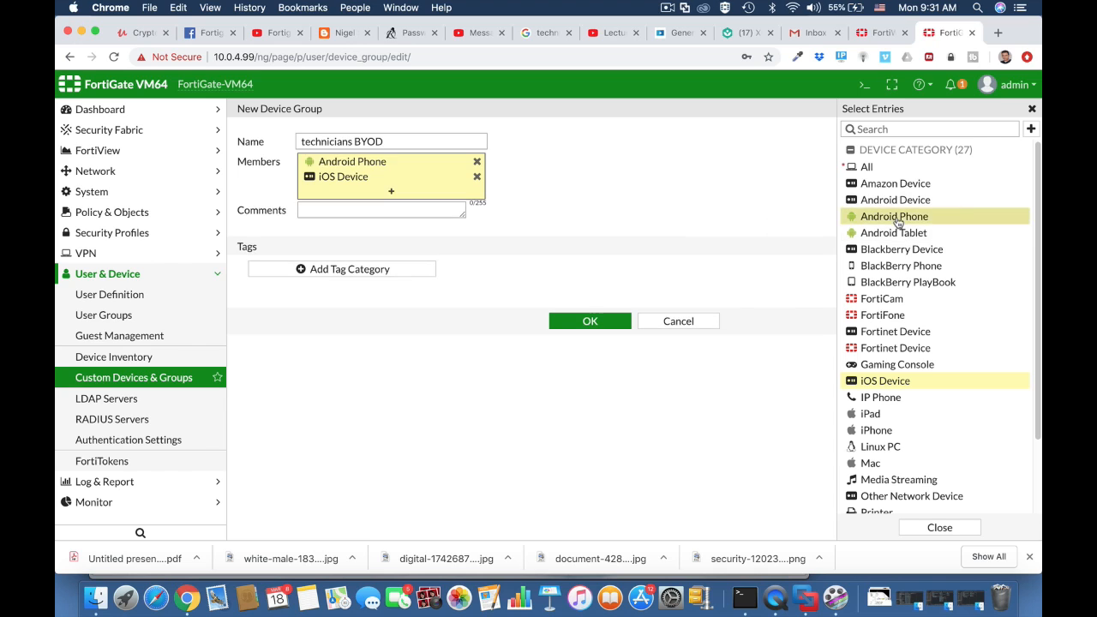
left_click(893, 235)
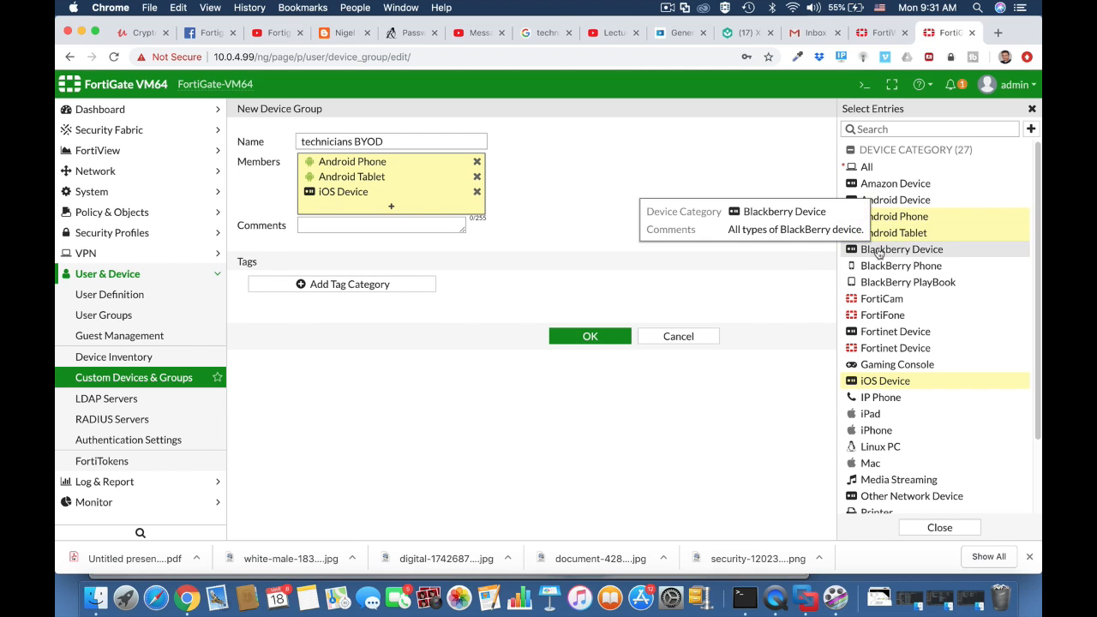
left_click(368, 226)
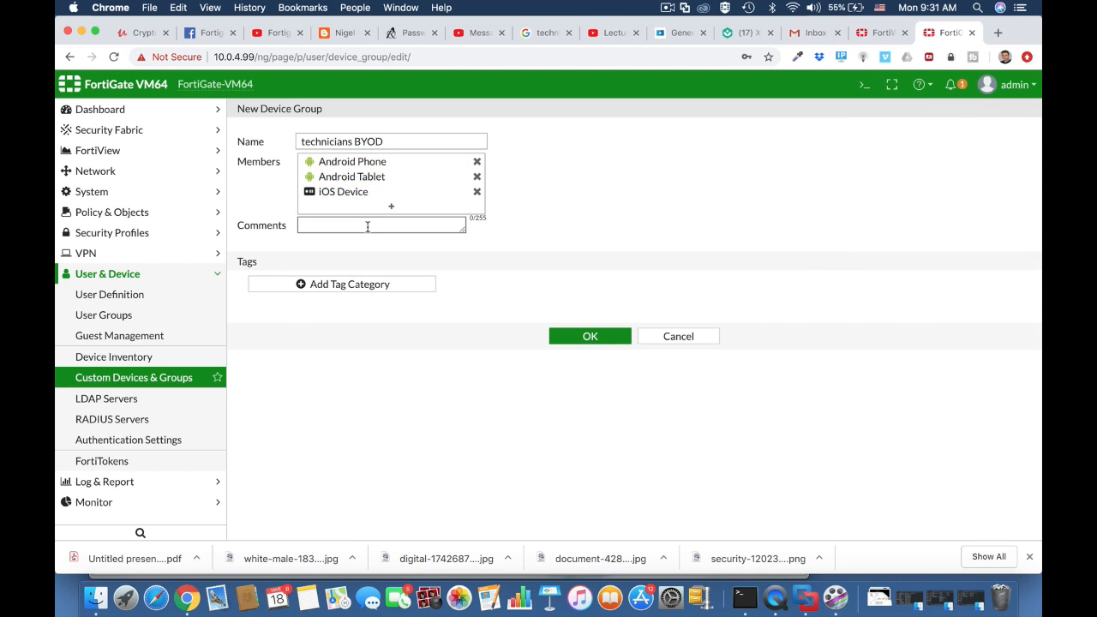
left_click(590, 337)
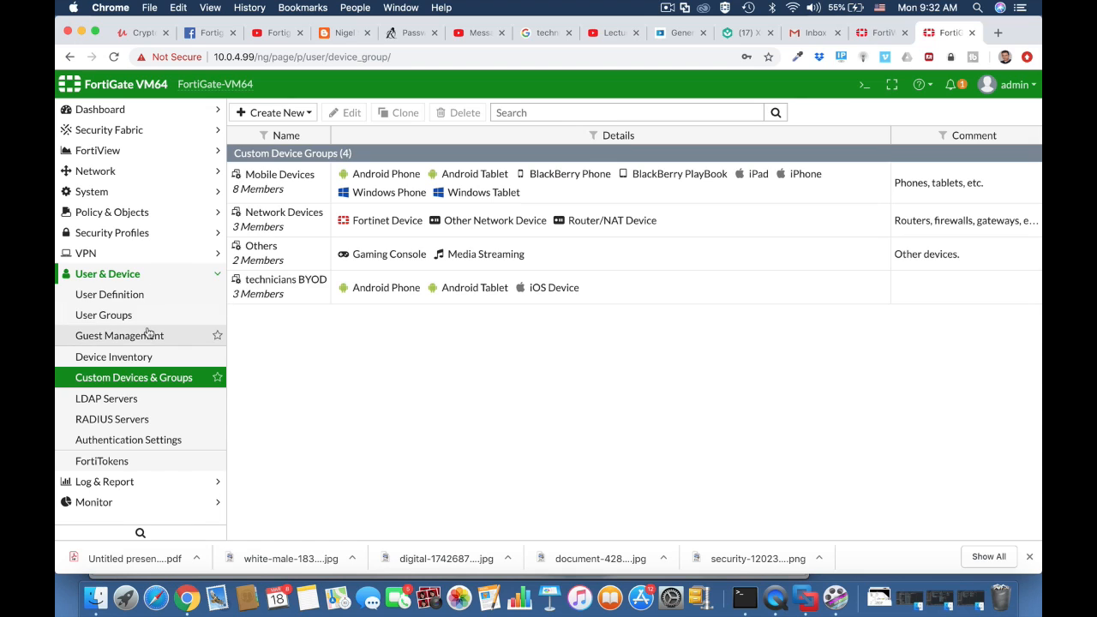
left_click(135, 295)
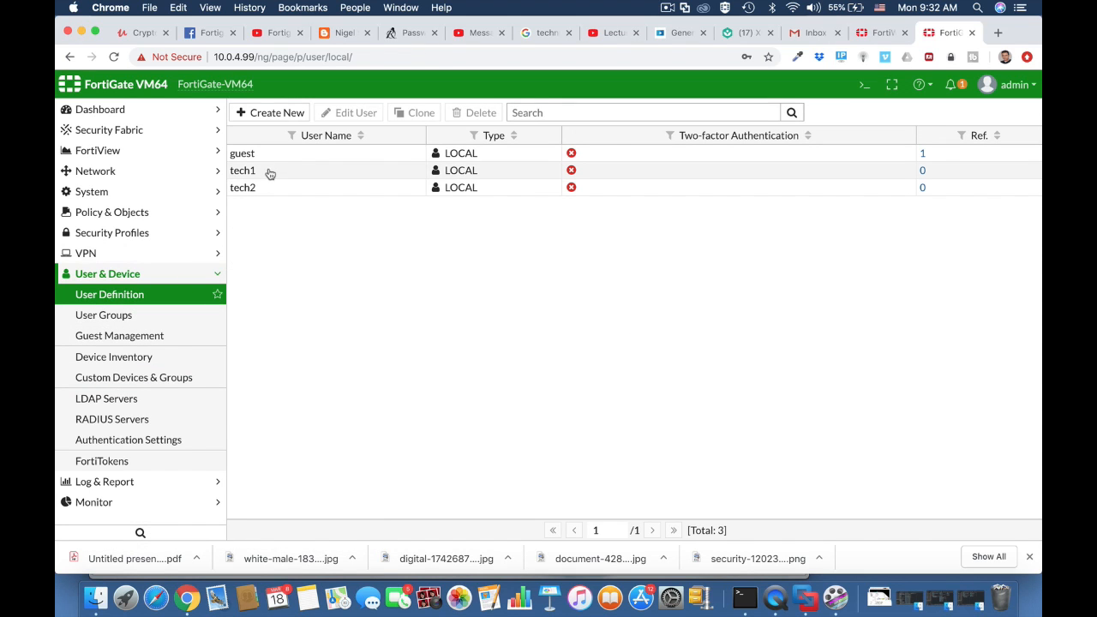
Create a Firewall user group 'technicians' with members tech1 and tech2
left_click(148, 315)
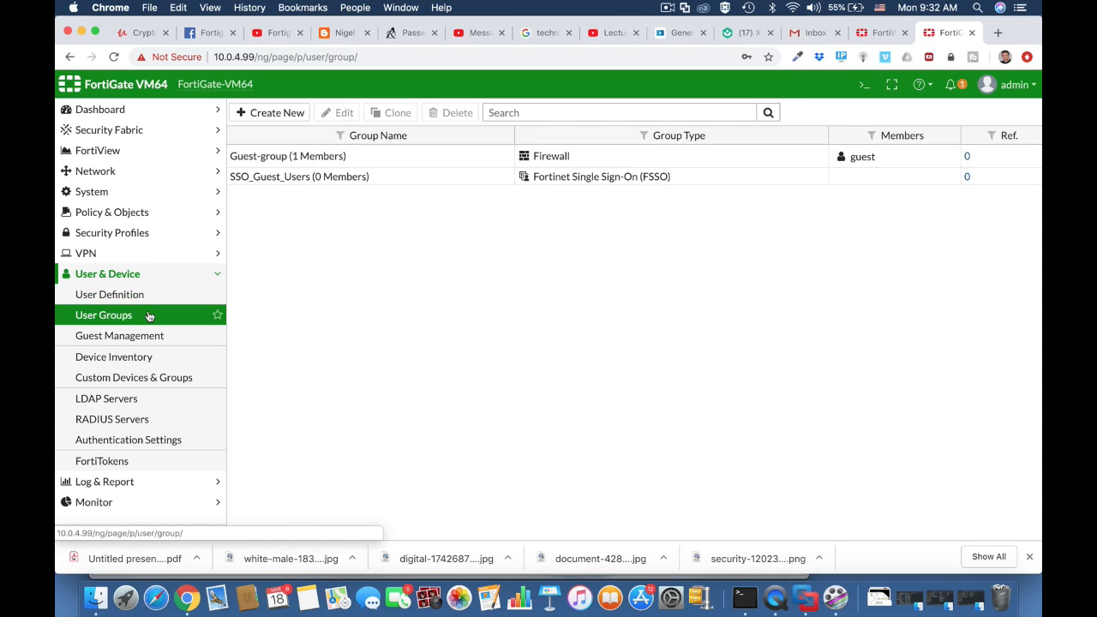
left_click(278, 114)
left_click(318, 144)
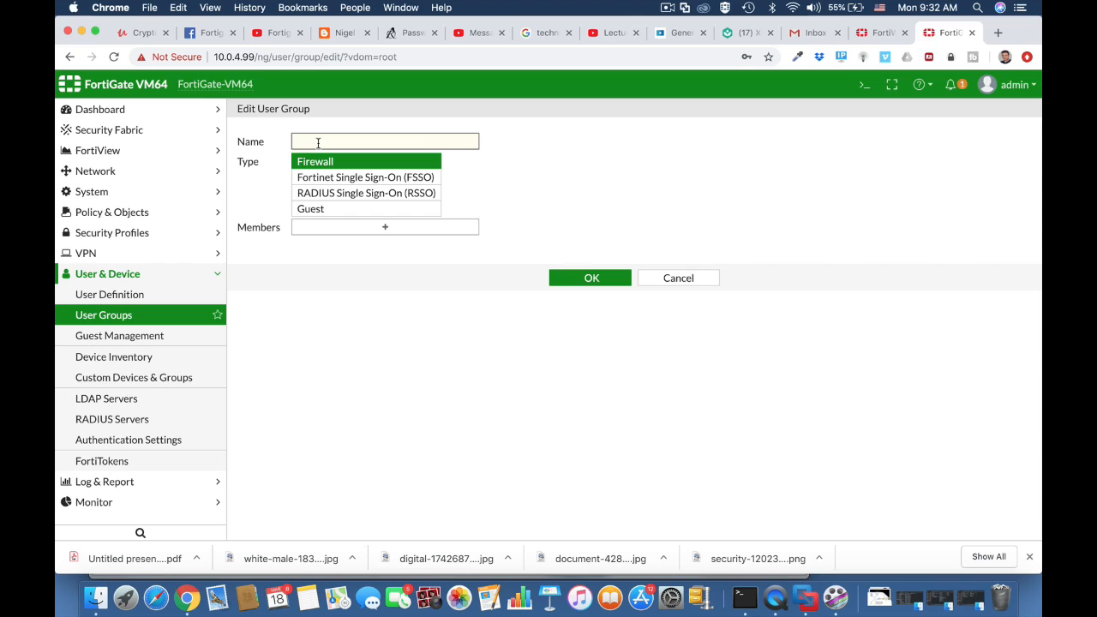
type("technicians")
left_click(339, 164)
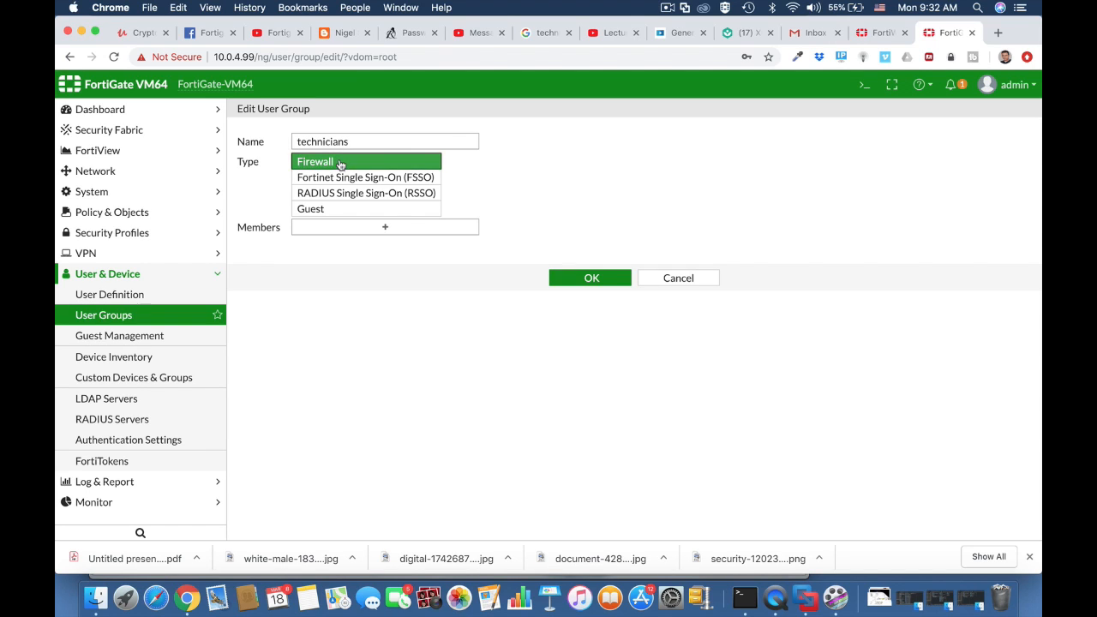
left_click(455, 230)
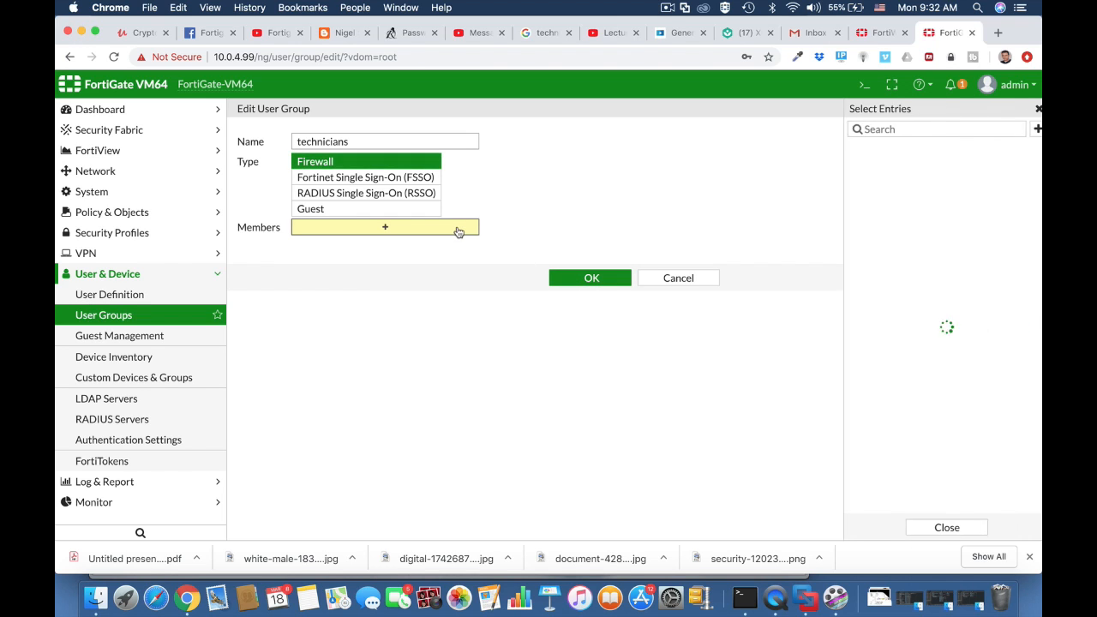
left_click(873, 200)
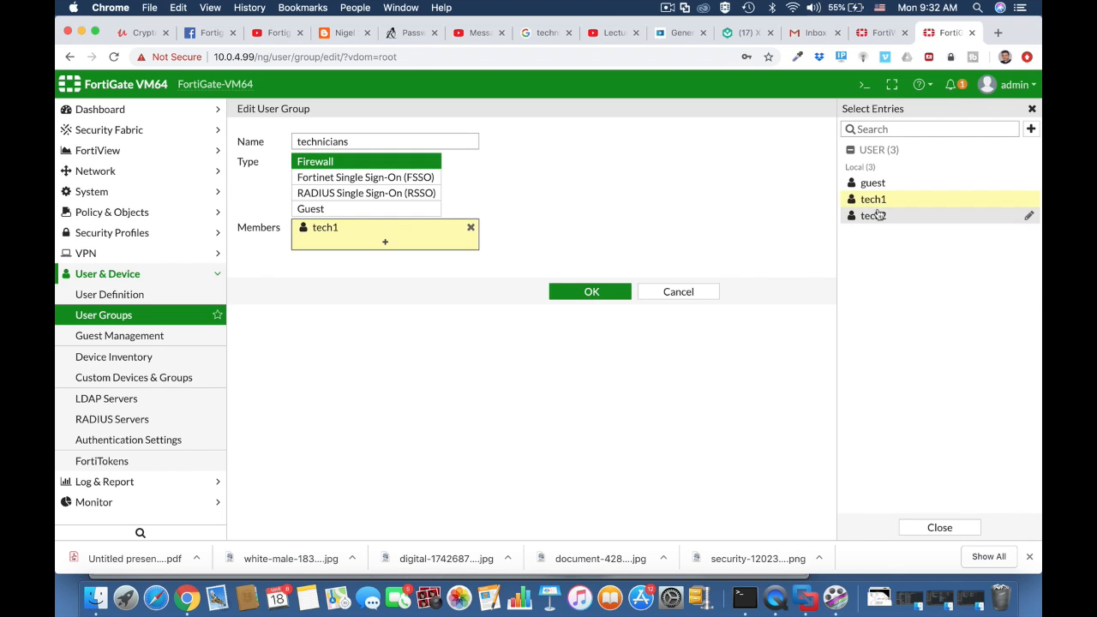
left_click(872, 215)
left_click(604, 309)
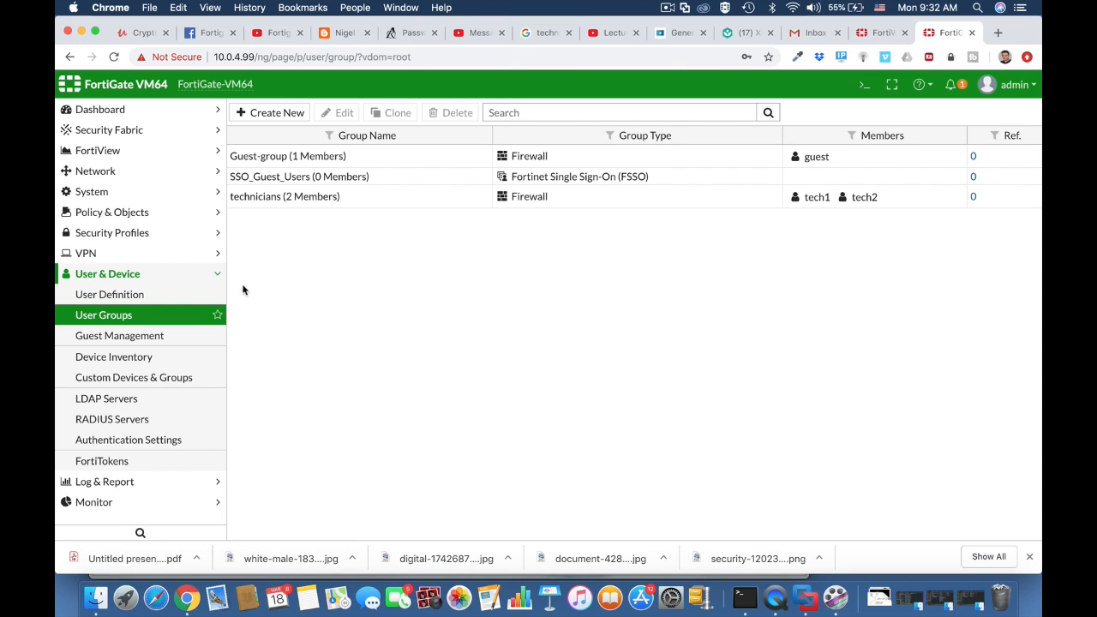
Enable Device Detection and Active Scanning on the Vlan 10 interface and save it
left_click(148, 171)
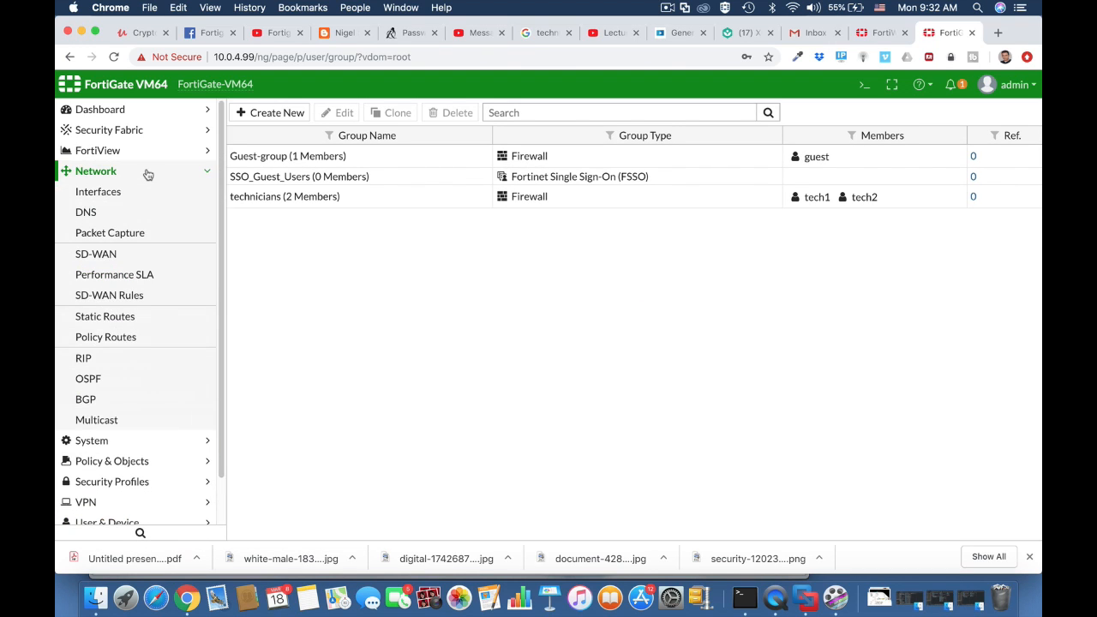
left_click(137, 197)
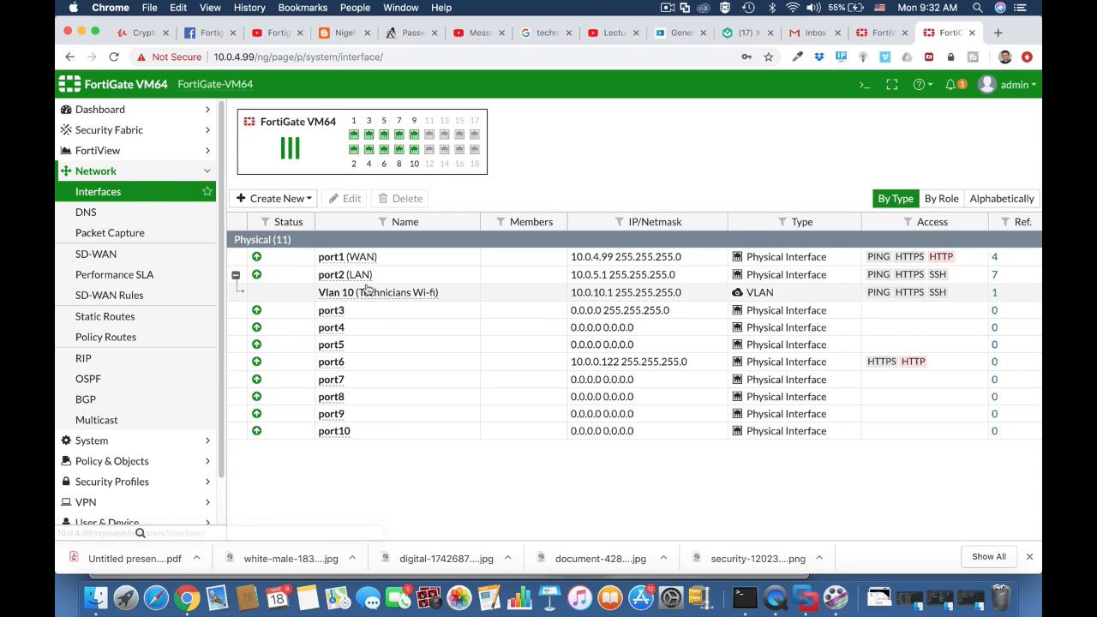
left_click(365, 292)
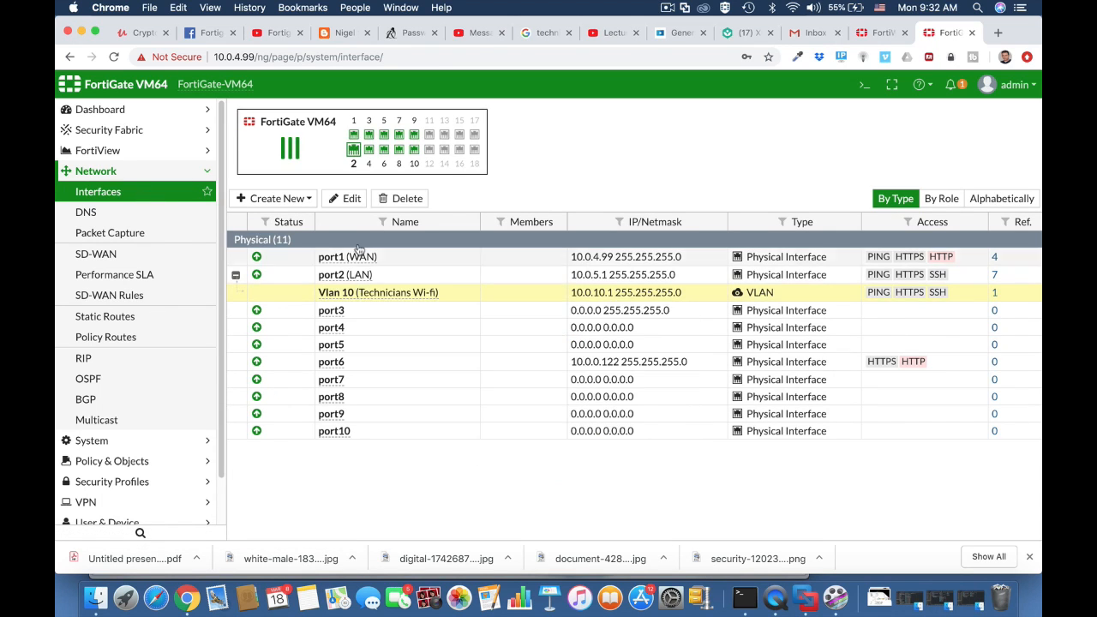
left_click(353, 198)
scroll(485, 345, "down", 2)
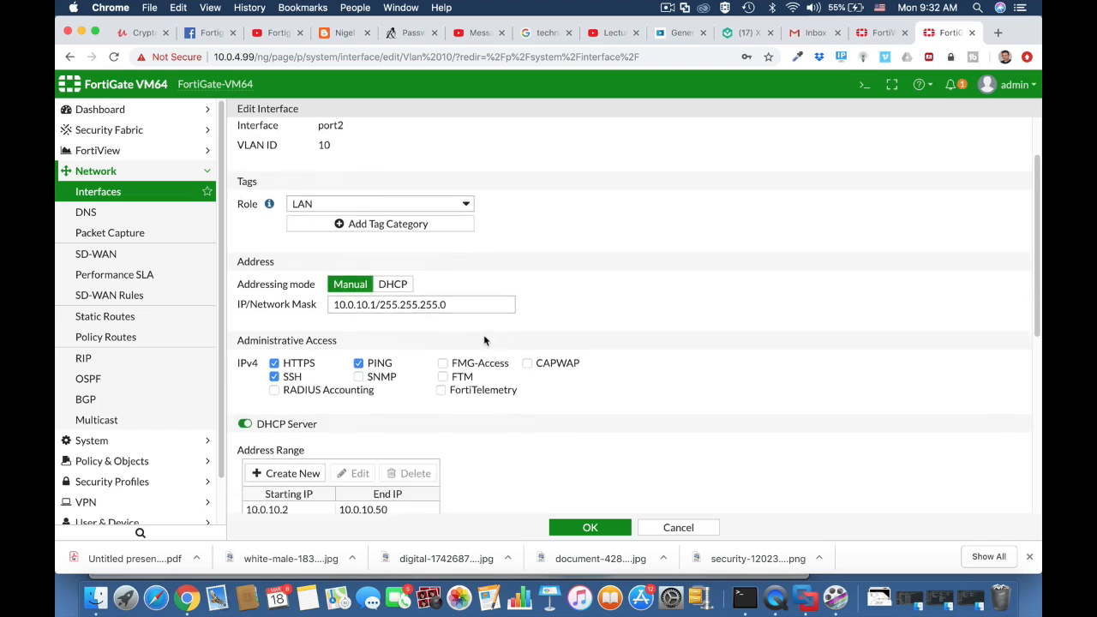
scroll(484, 340, "down", 5)
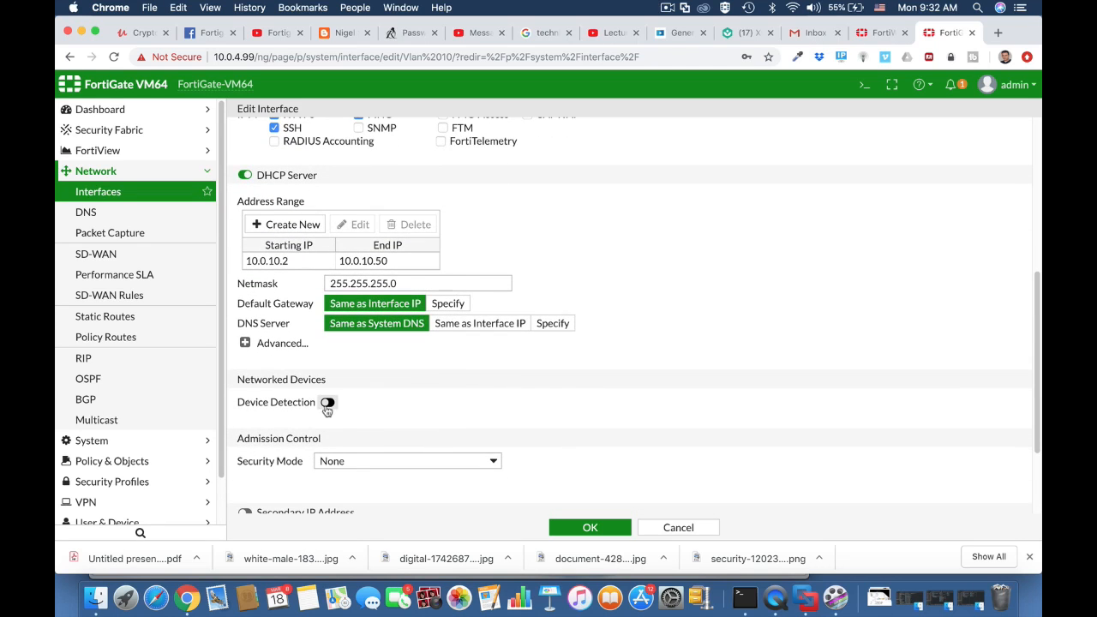
left_click(327, 403)
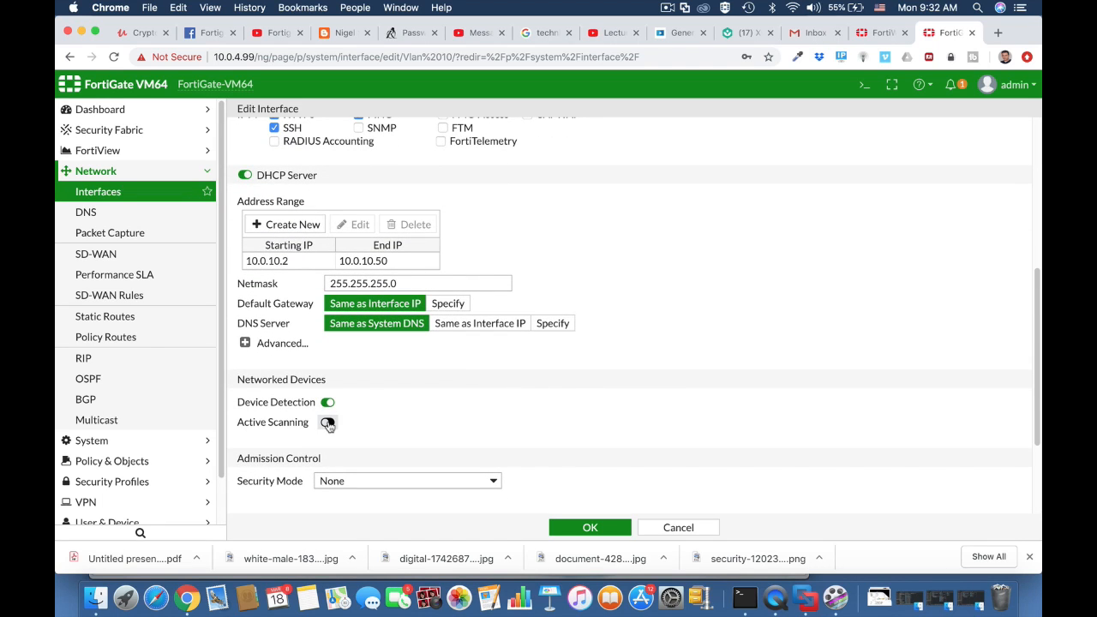
left_click(327, 422)
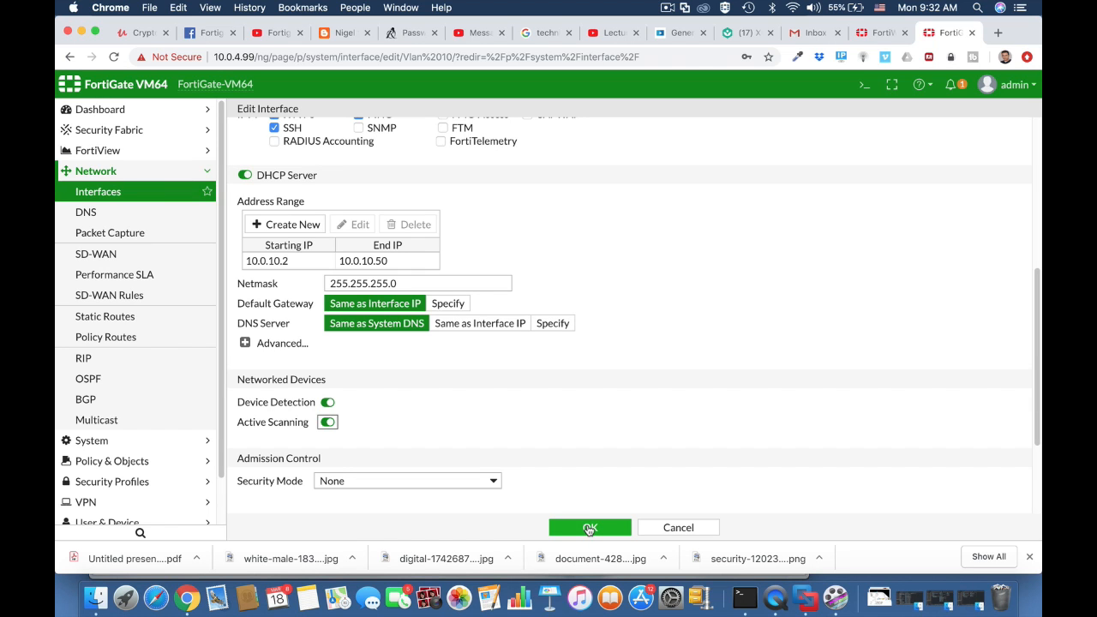
left_click(590, 528)
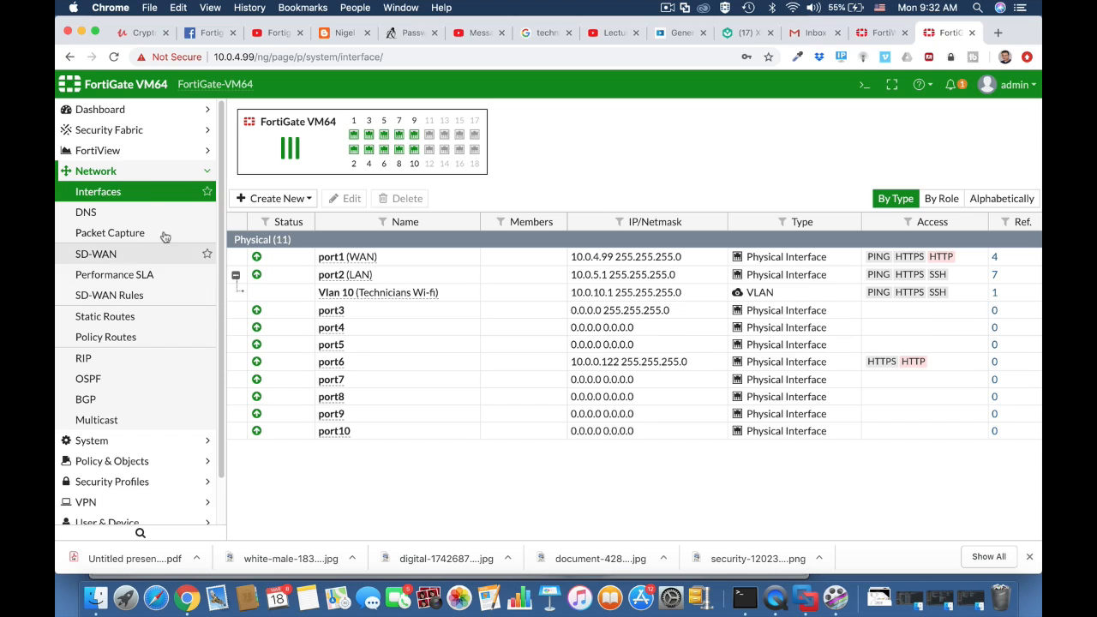
Check the Technicians firewall address entry, then return to the IPv4 policy list
left_click(115, 460)
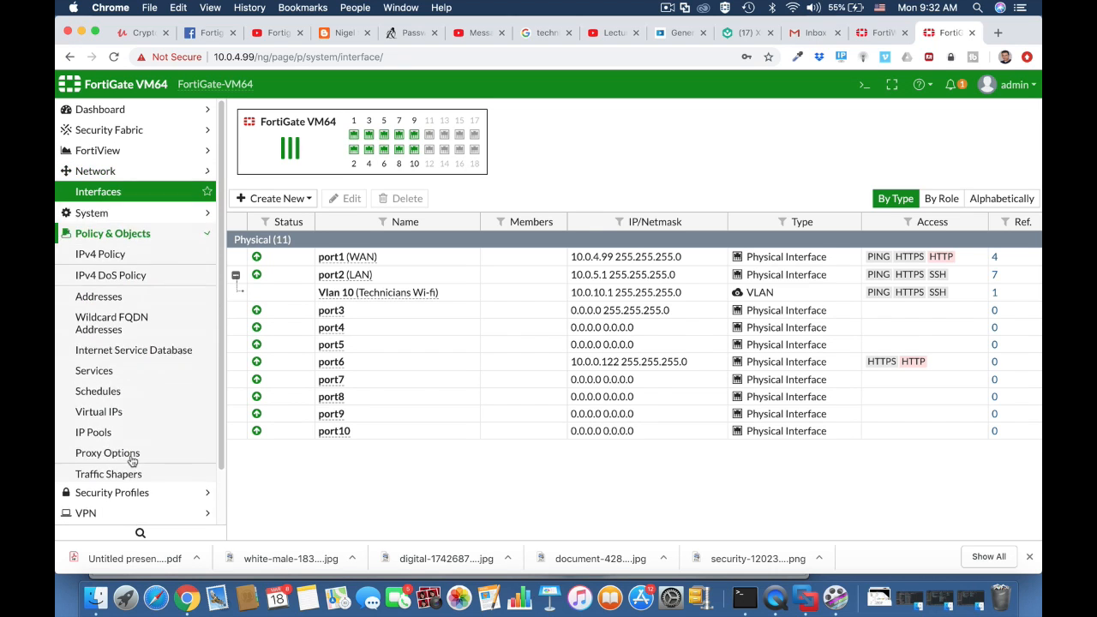
left_click(126, 234)
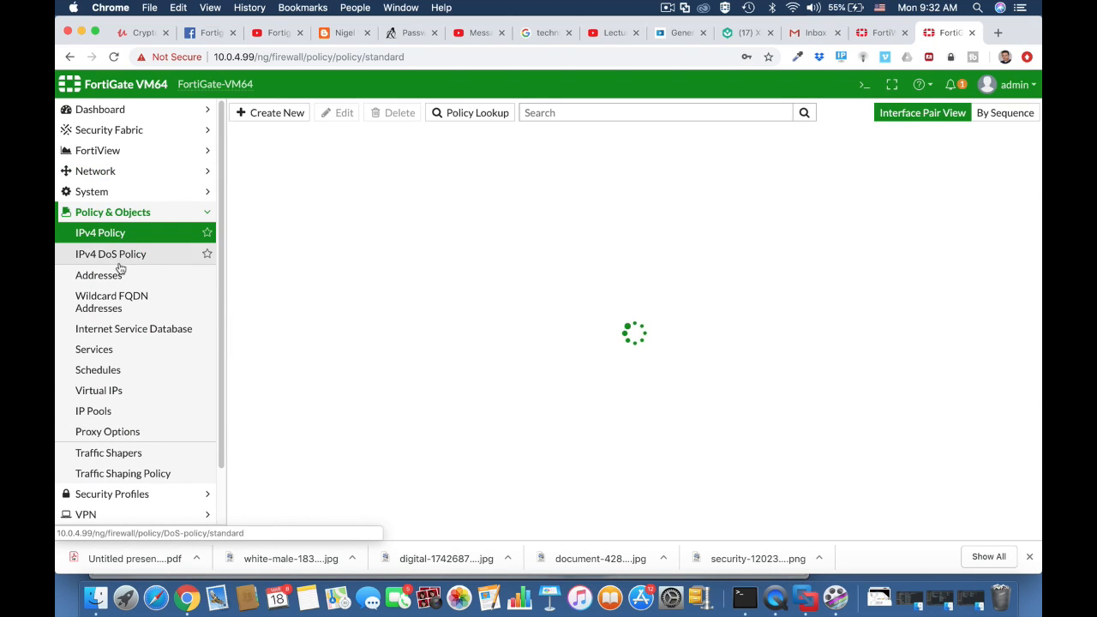
left_click(151, 272)
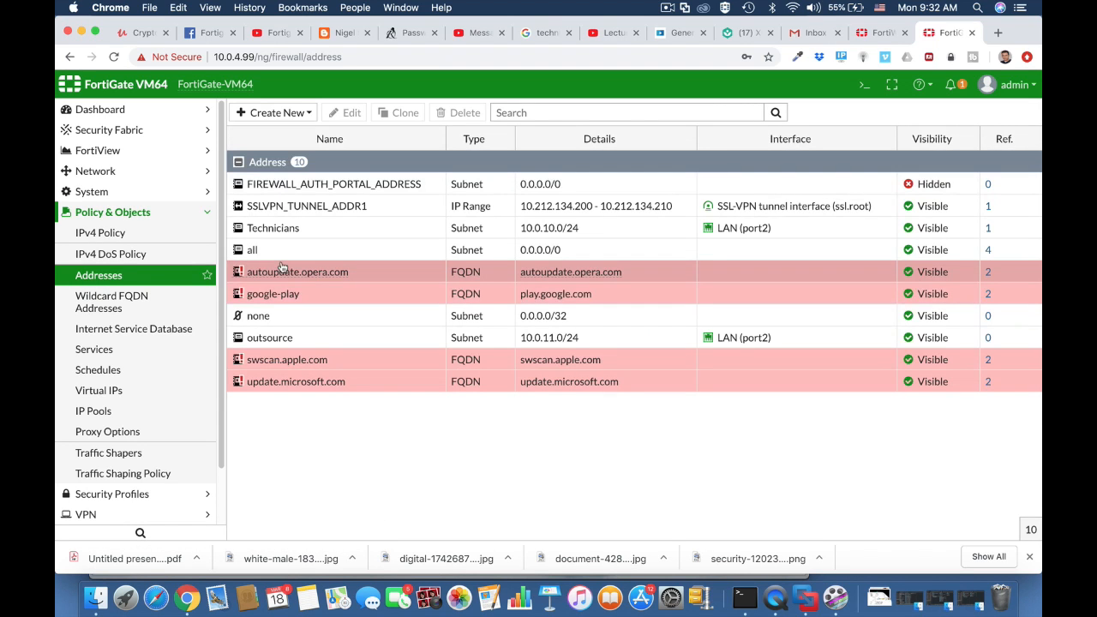
left_click(309, 232)
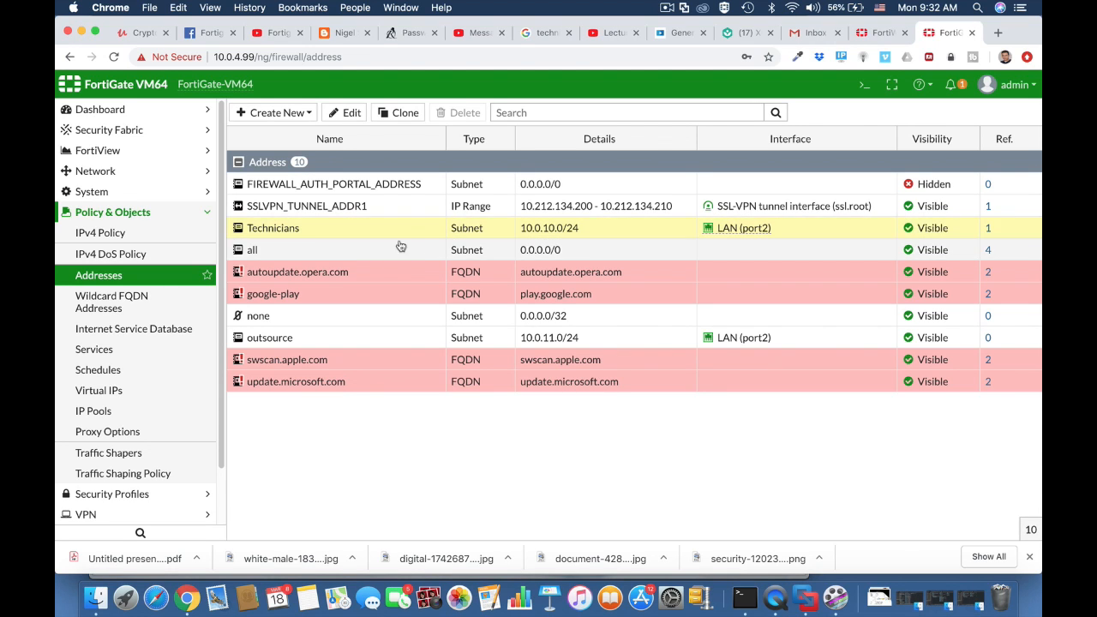
left_click(160, 234)
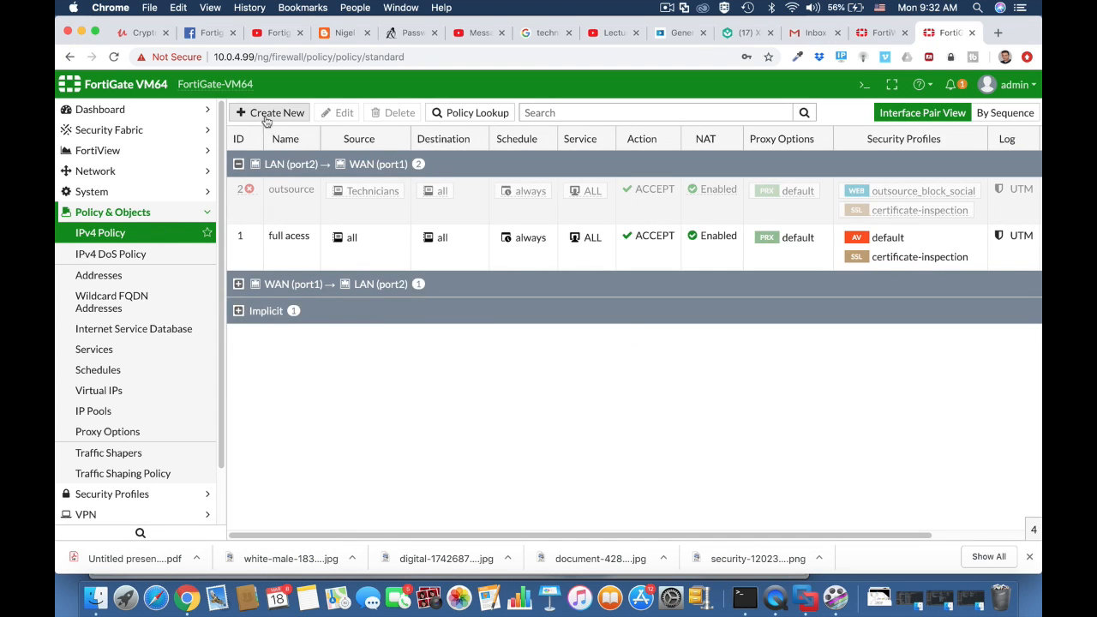
Start a new policy 'Technicians WIFI access' from Technicians Wi-fi (Vlan 10) to WAN (port1)
left_click(266, 112)
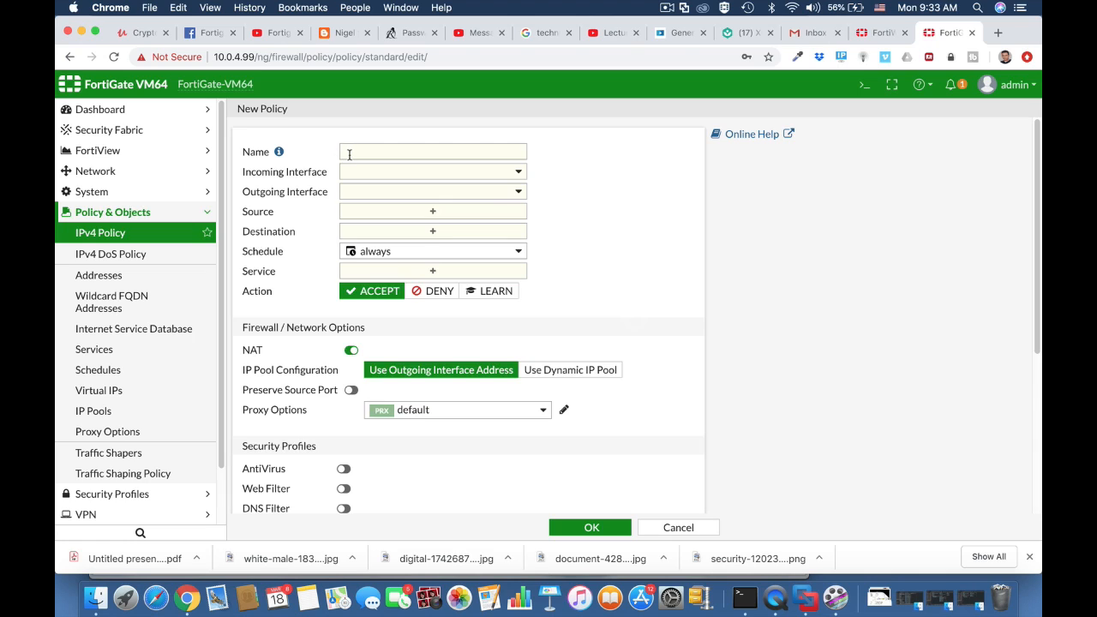
left_click(353, 154)
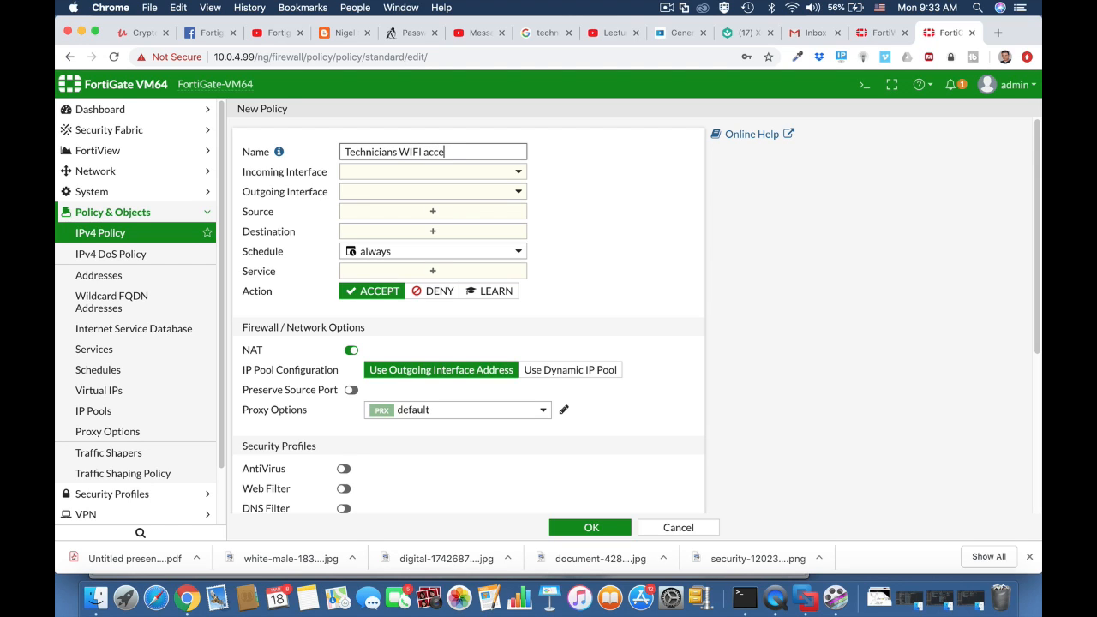
left_click(430, 172)
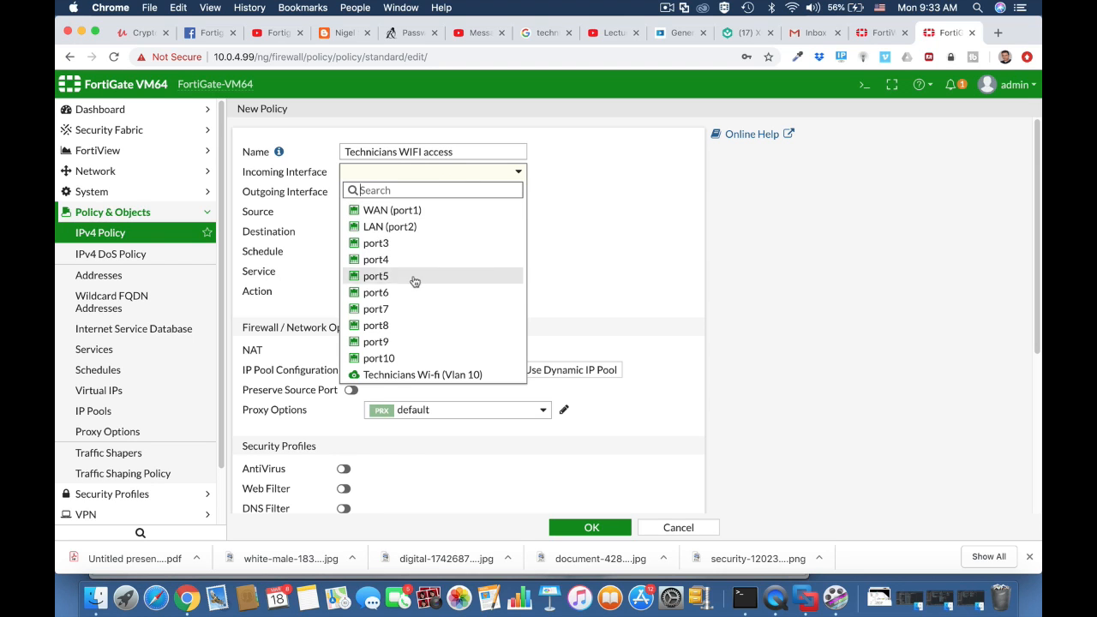
left_click(421, 375)
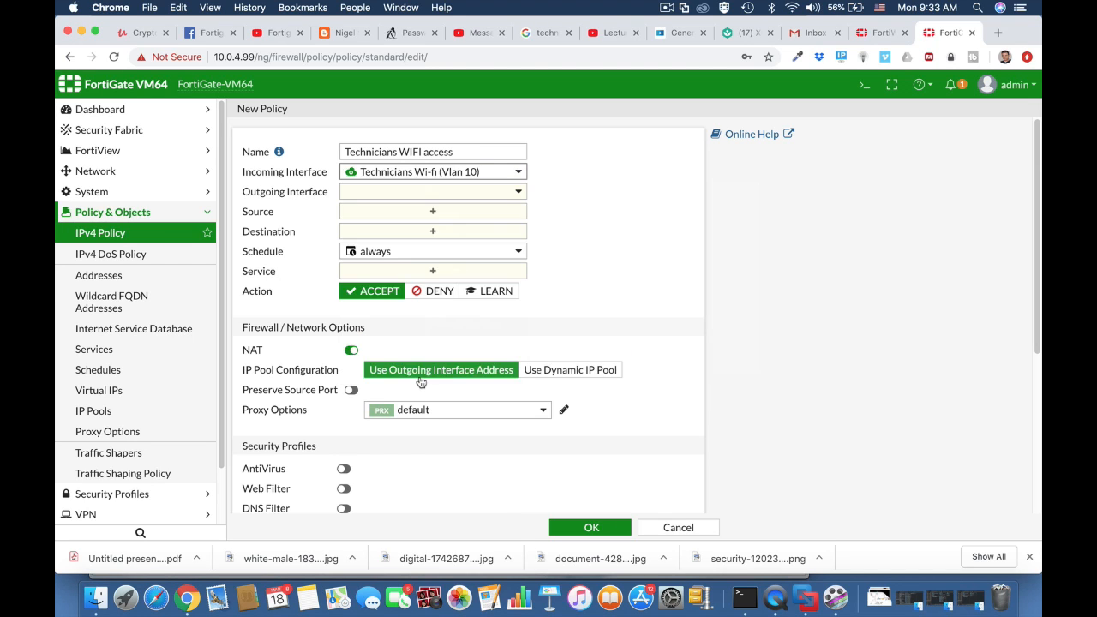
left_click(428, 194)
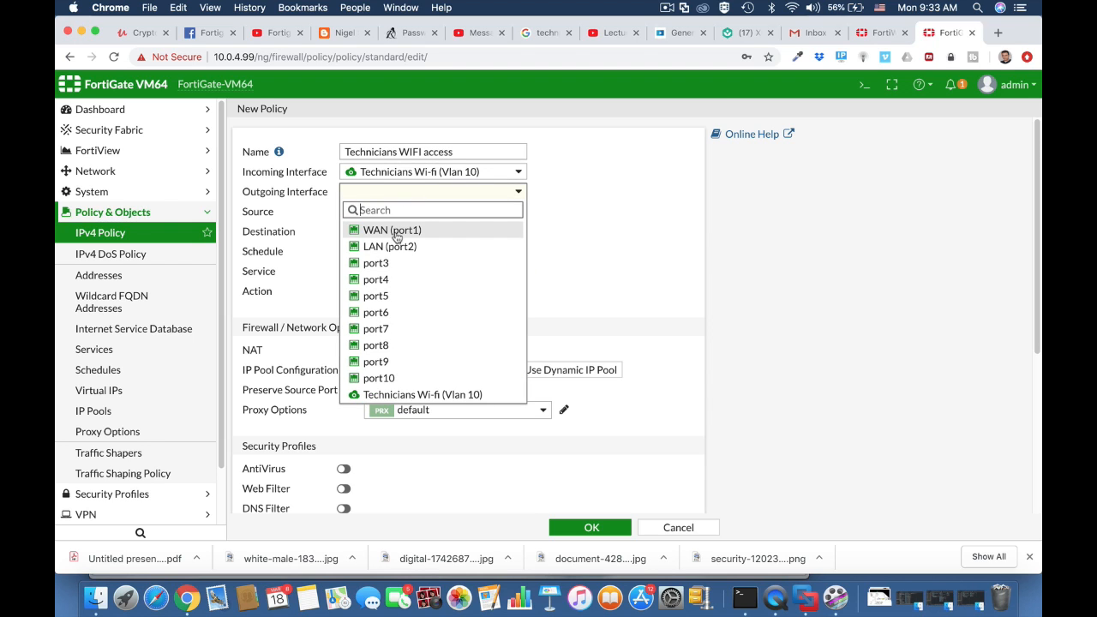
left_click(396, 231)
Set the source to all plus the technicians group, and the destination to all
left_click(400, 212)
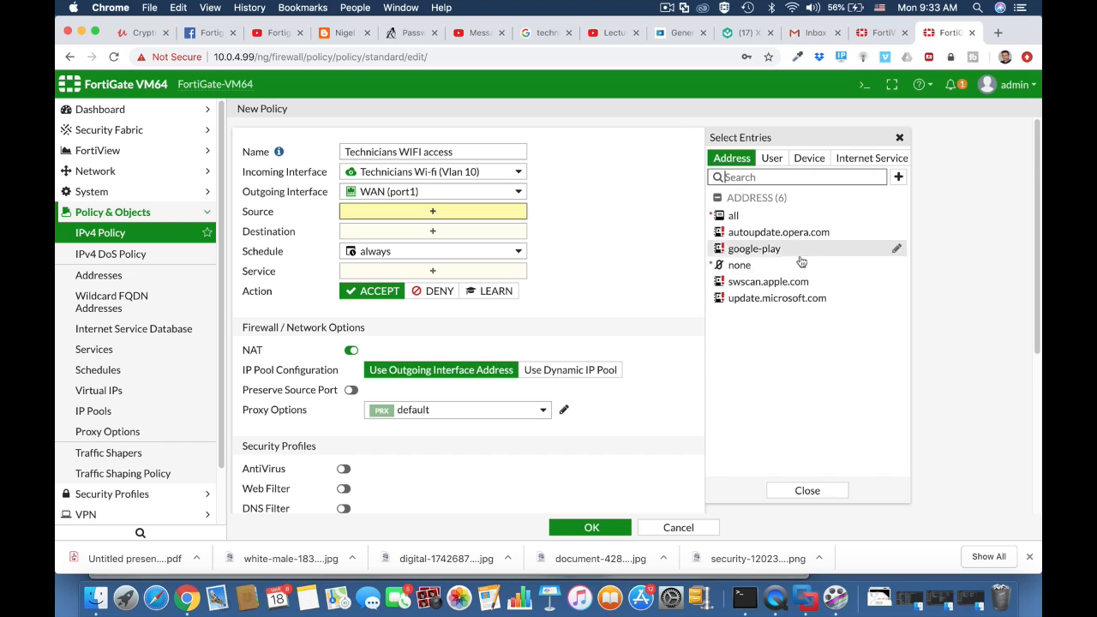
left_click(772, 159)
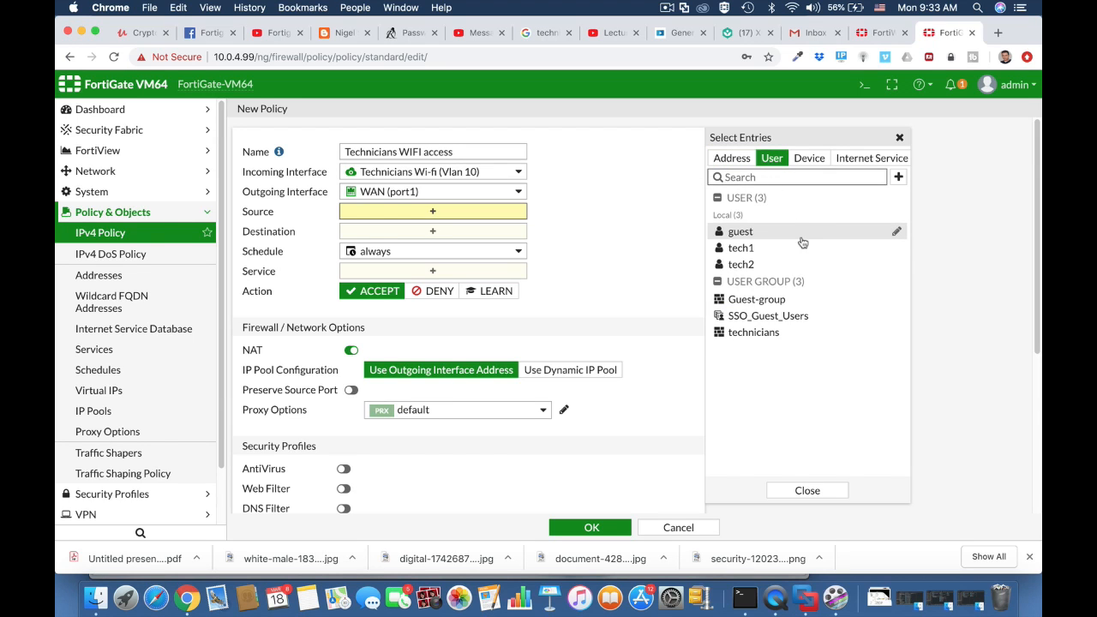
left_click(773, 339)
left_click(732, 158)
left_click(733, 218)
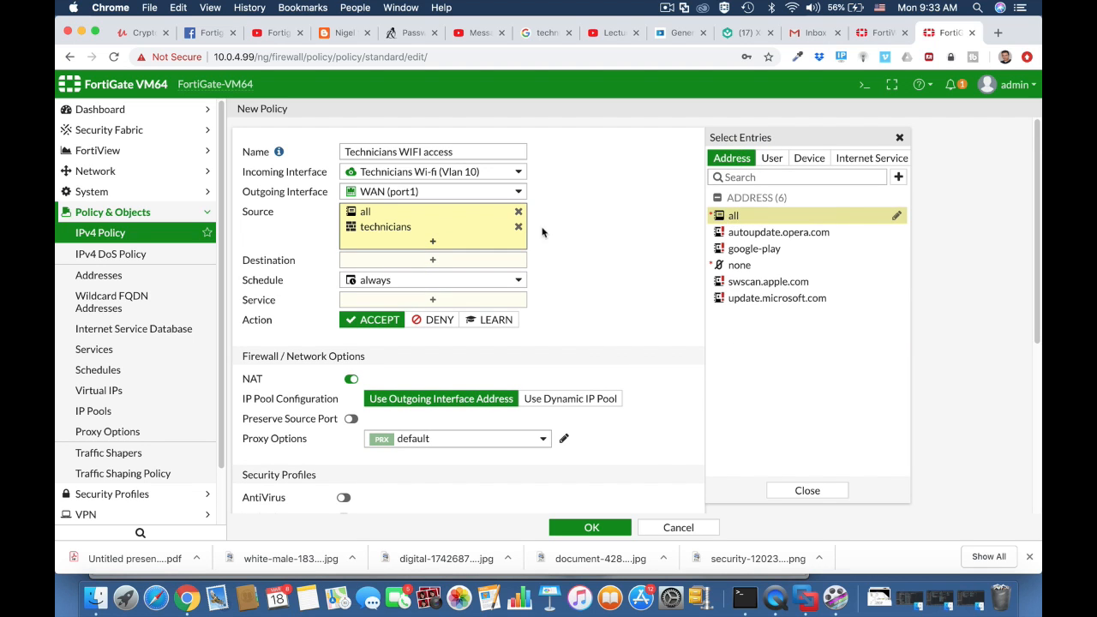
left_click(694, 274)
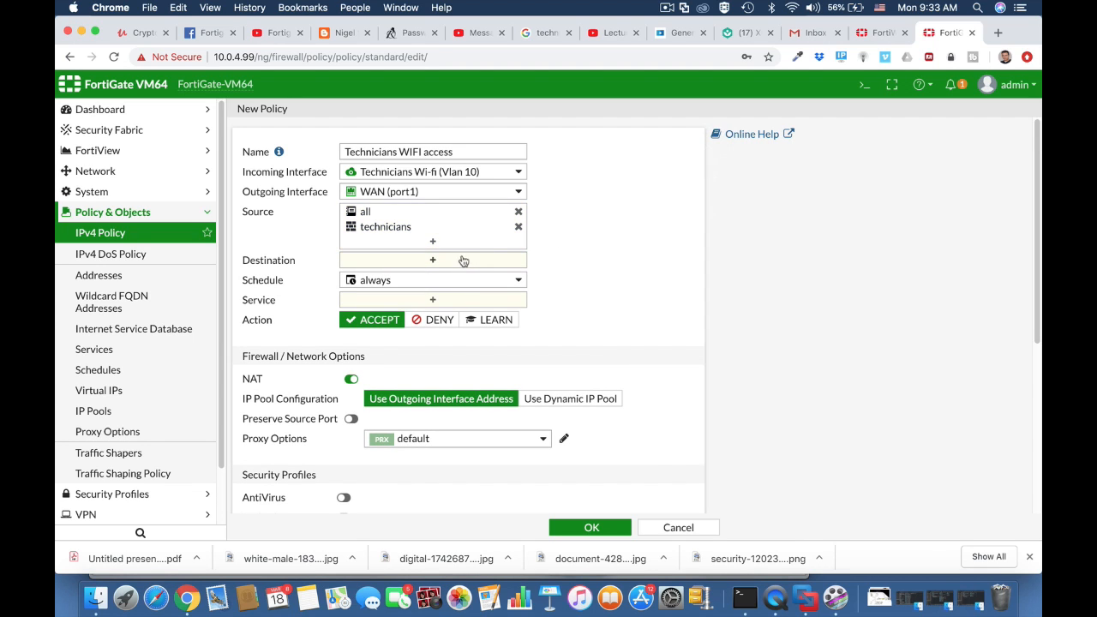
left_click(461, 262)
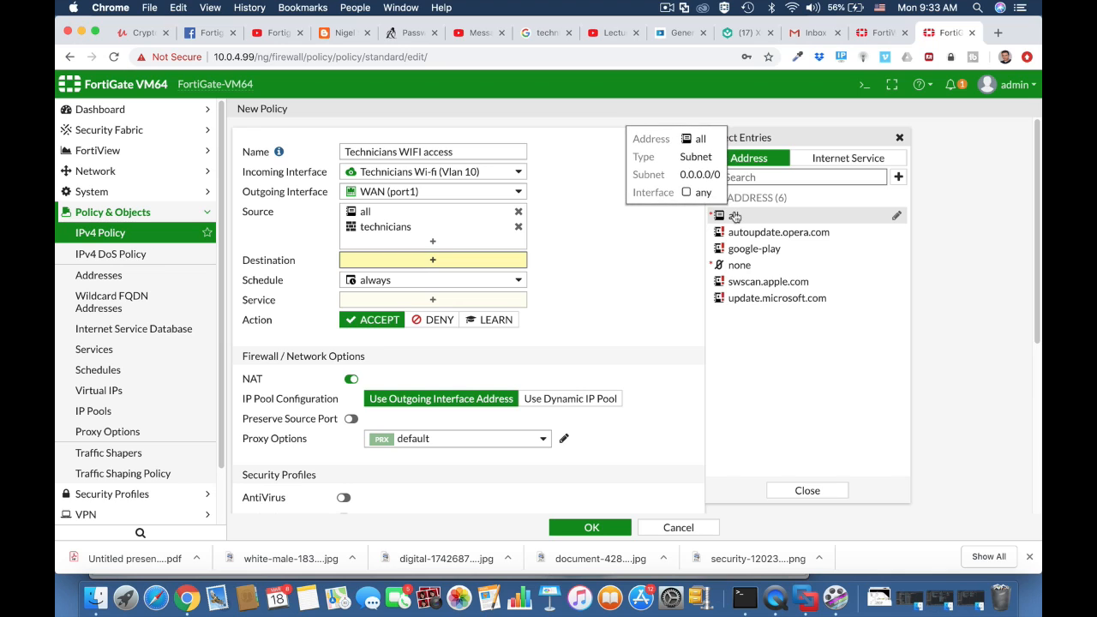
left_click(735, 216)
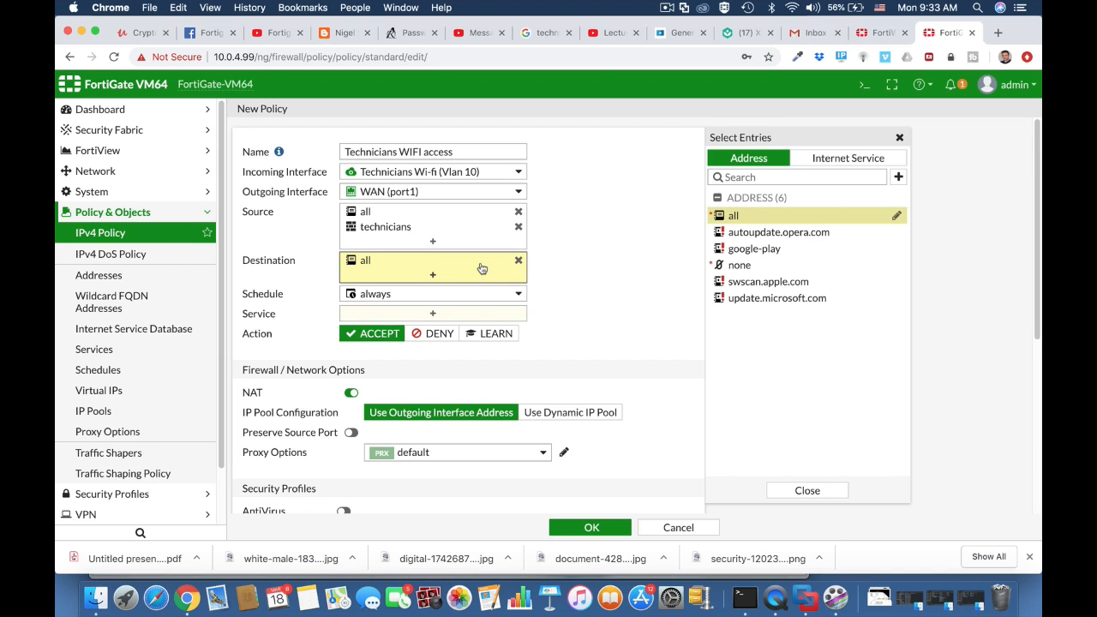
Allow the HTTPS, HTTP and DNS services in the policy
left_click(443, 315)
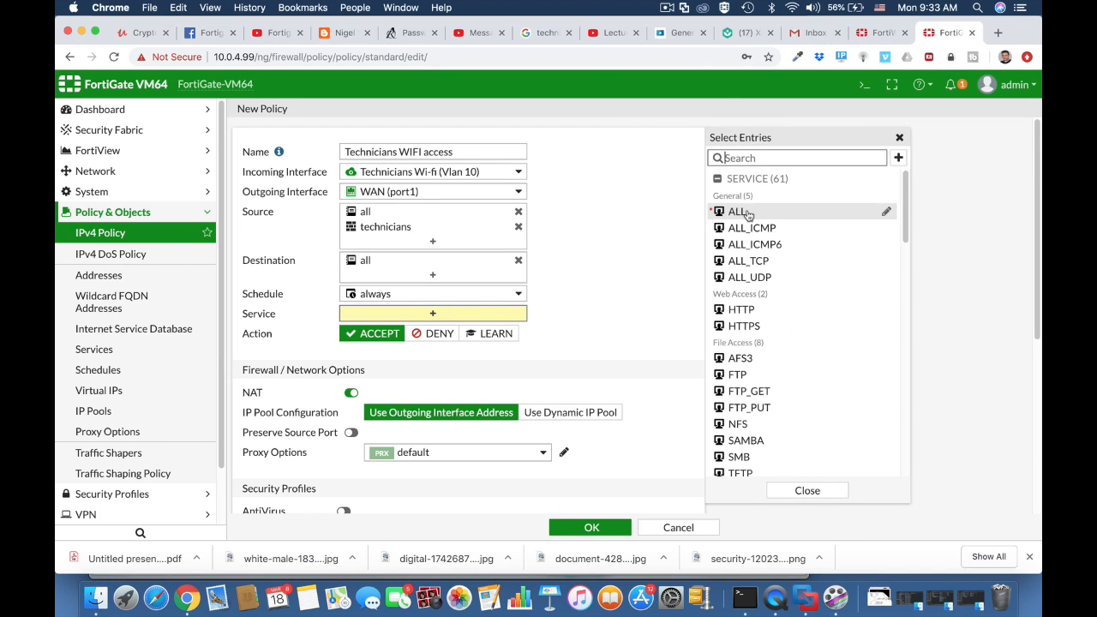
left_click(742, 325)
left_click(748, 312)
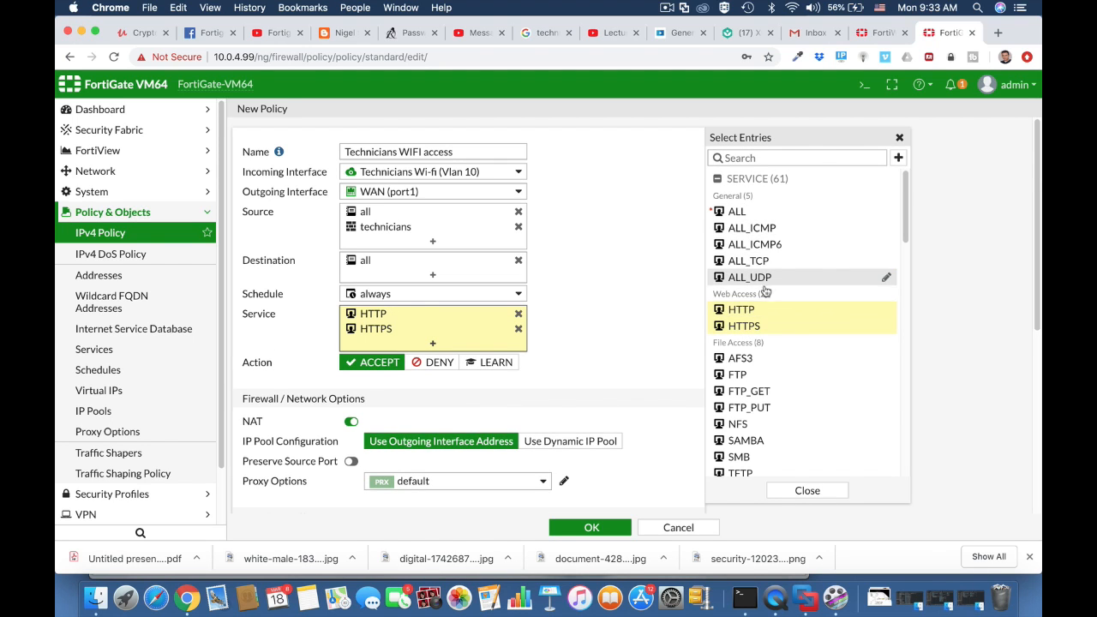
left_click(765, 161)
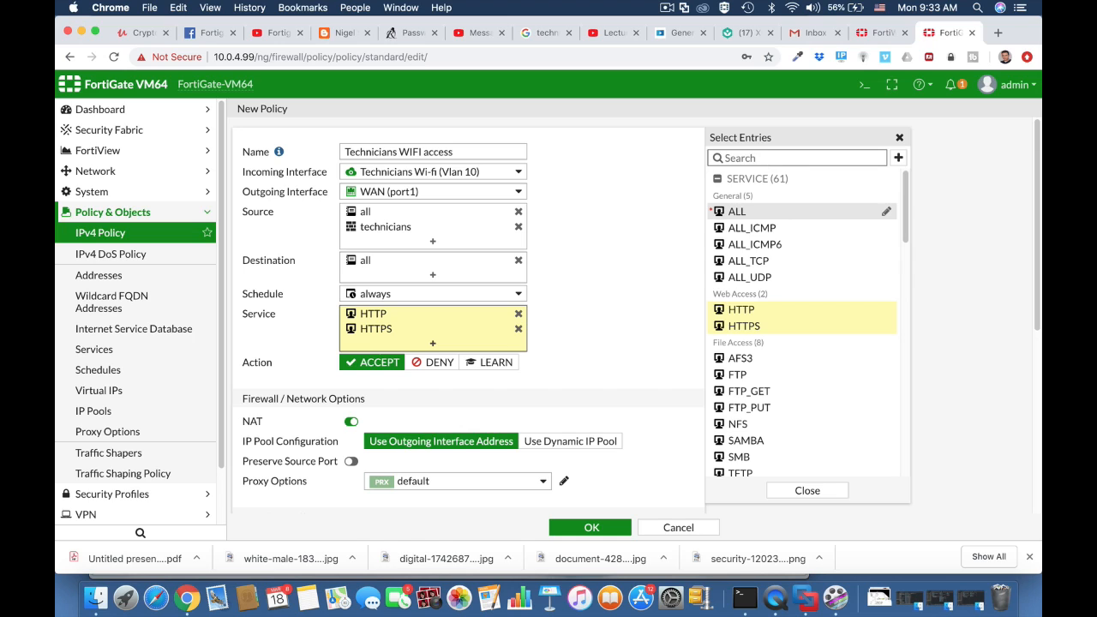
type("dns")
left_click(749, 212)
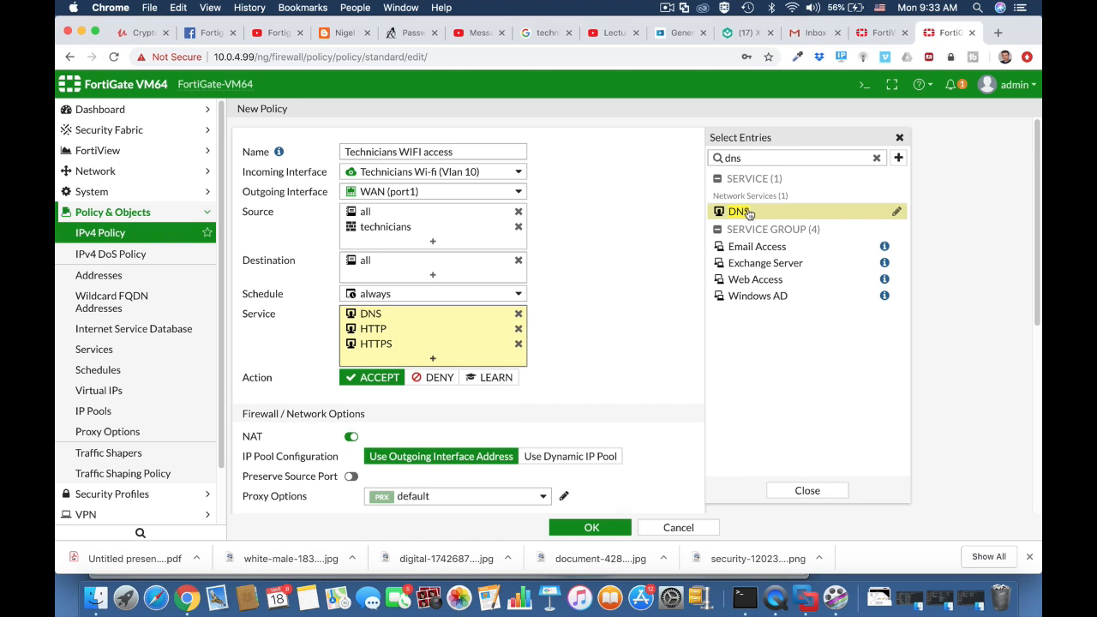
double_click(718, 160)
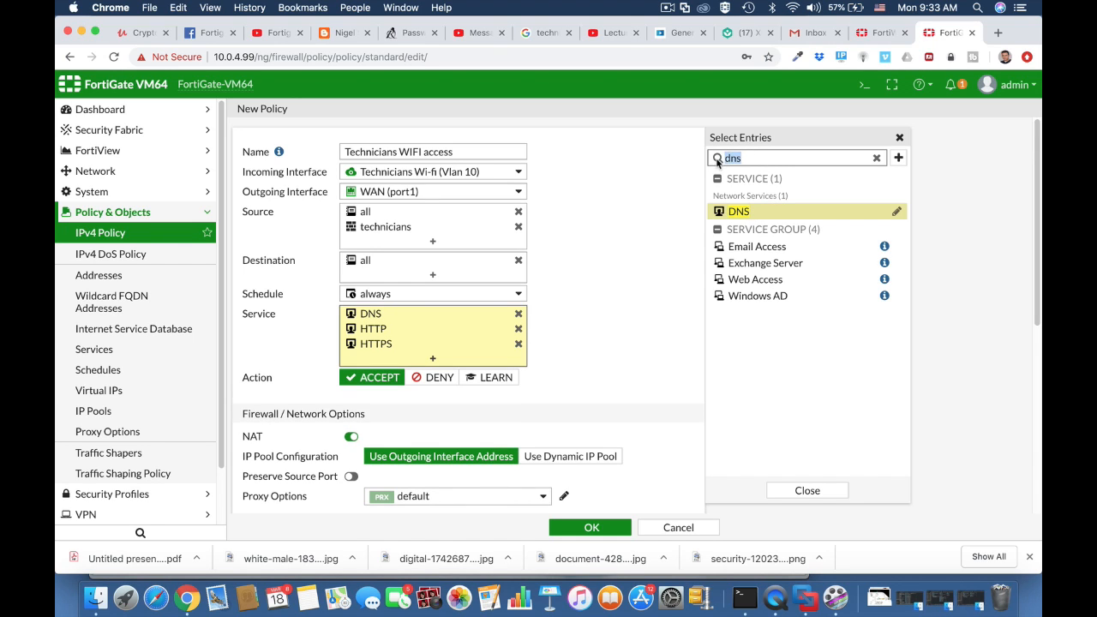
key("BackSpace")
left_click(612, 354)
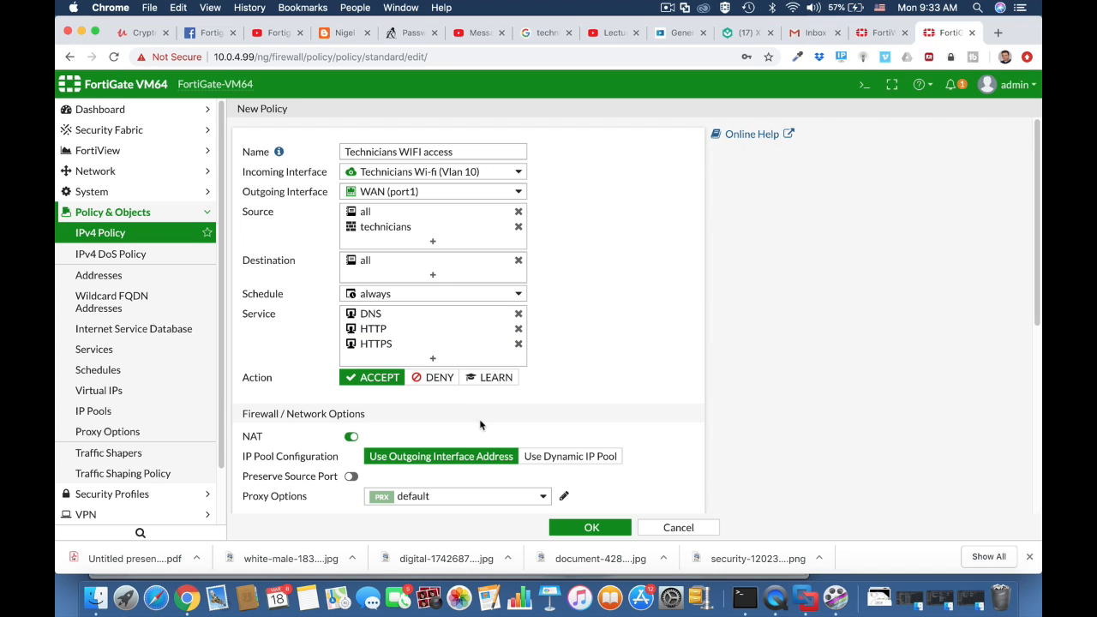
Turn on AntiVirus, add the technicians BYOD device group as a source, and save the policy
scroll(463, 440, "down", 5)
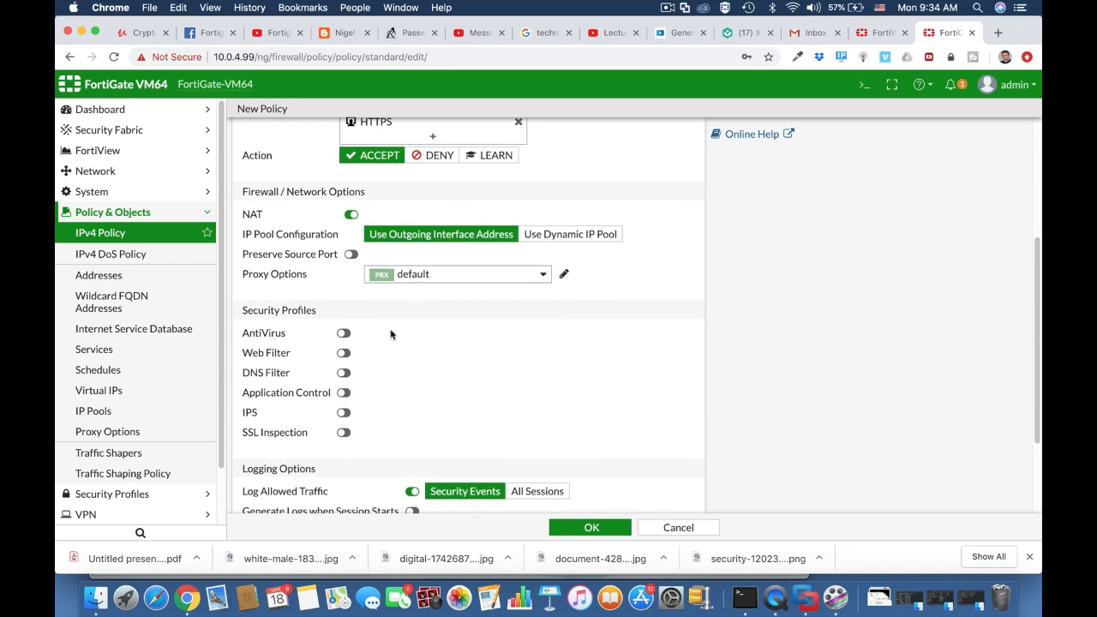
left_click(344, 333)
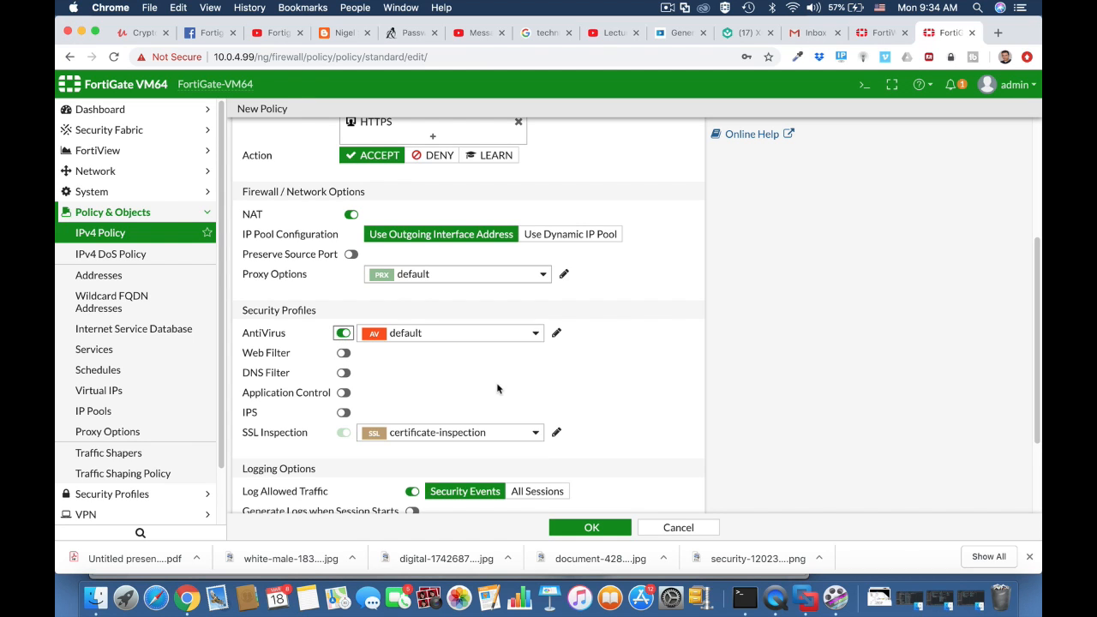
scroll(607, 357, "up", 5)
left_click(453, 243)
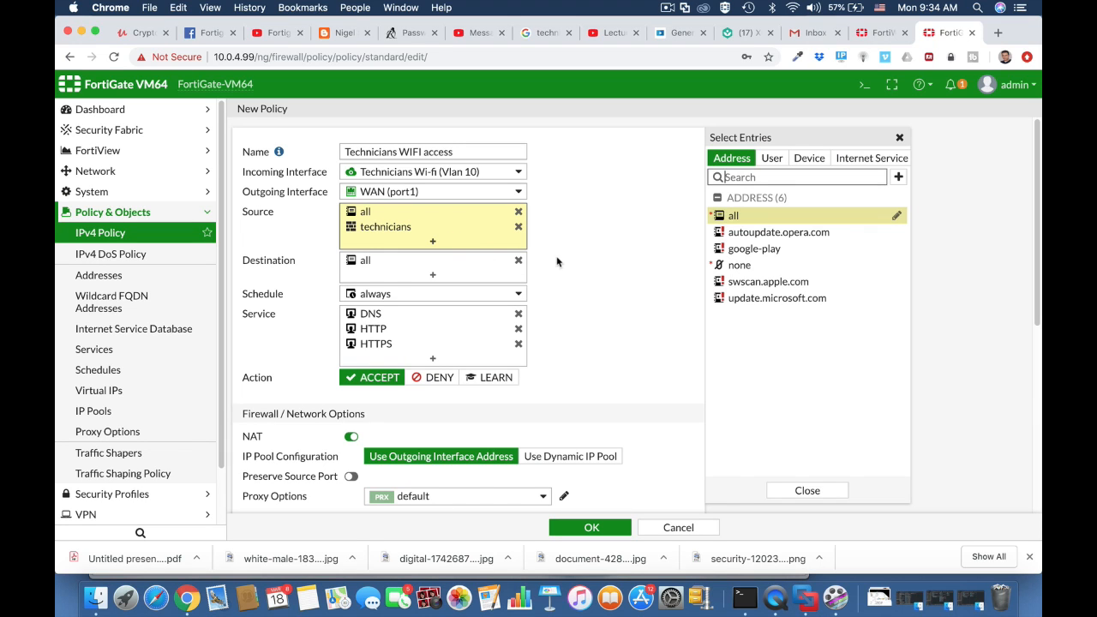
left_click(808, 159)
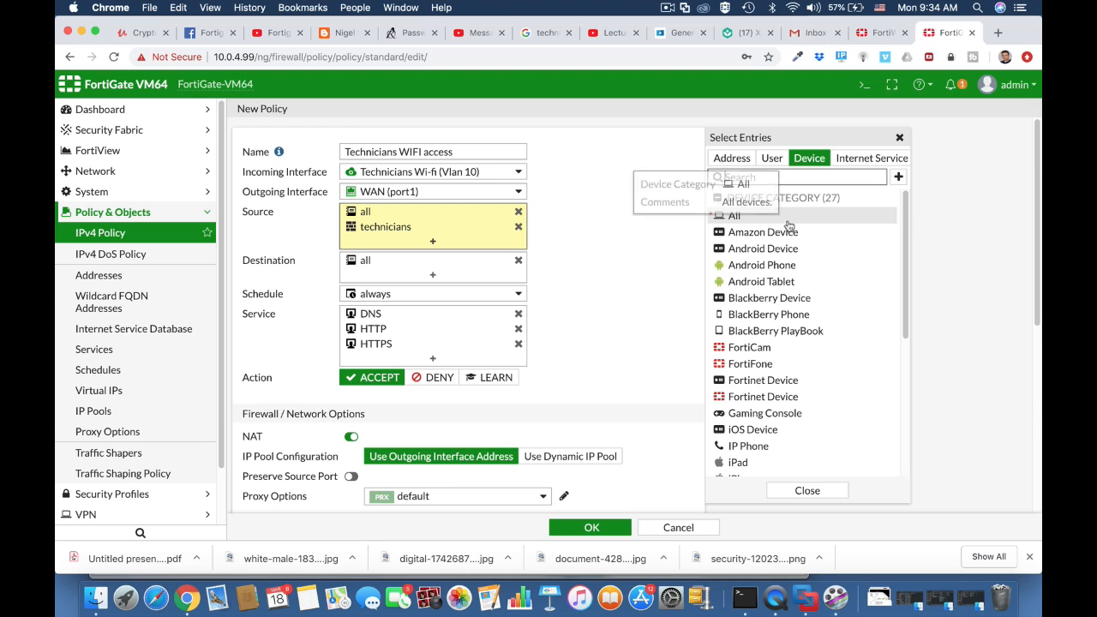
scroll(795, 385, "down", 5)
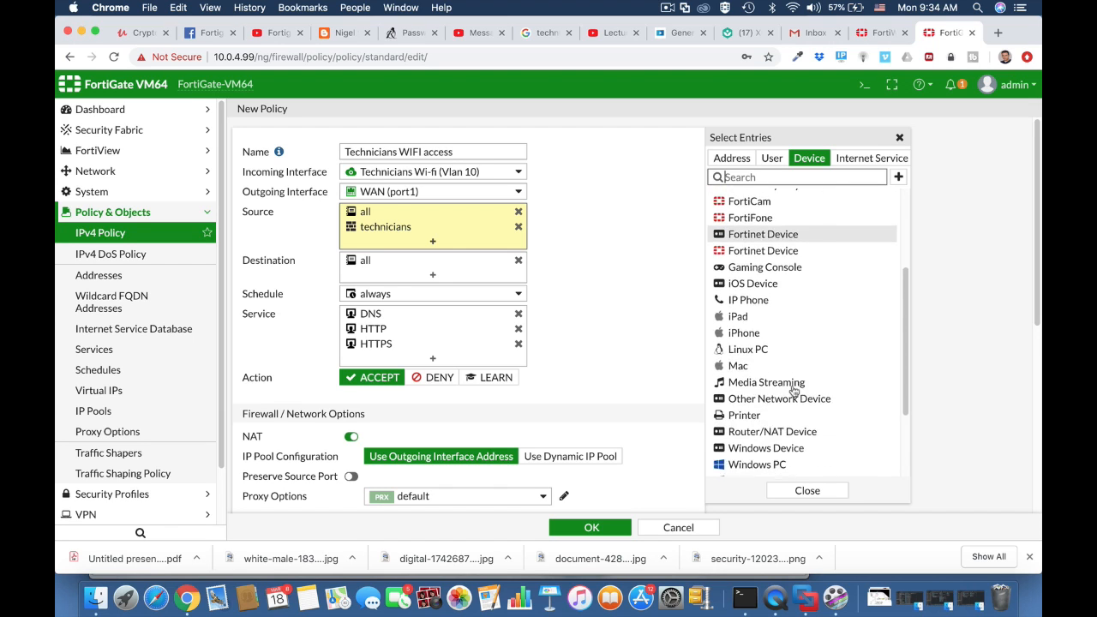
scroll(795, 392, "down", 2)
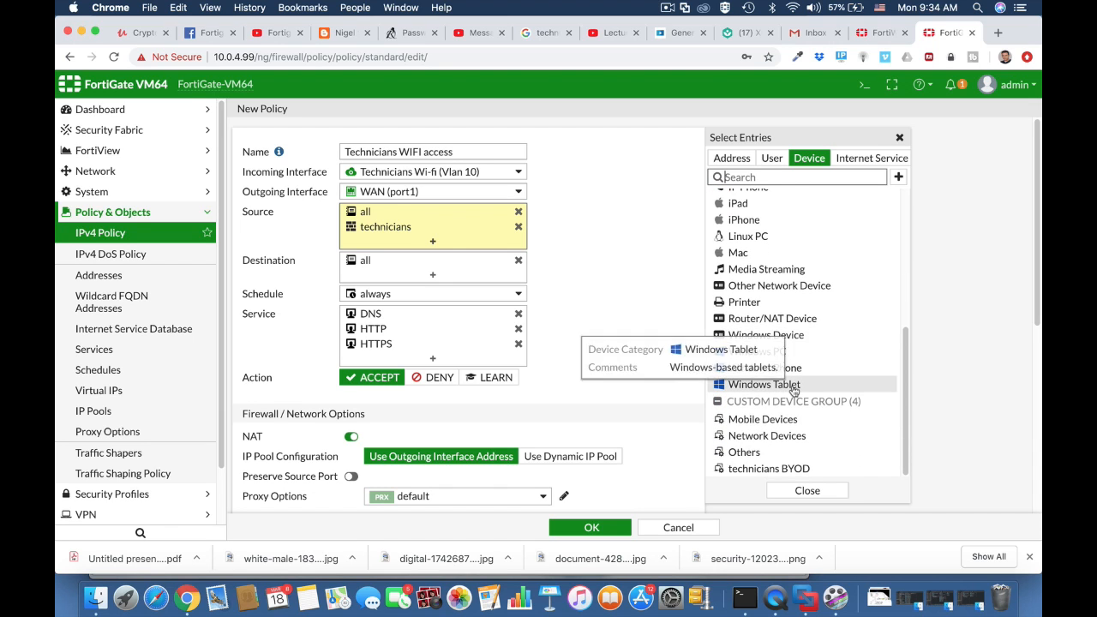
left_click(784, 473)
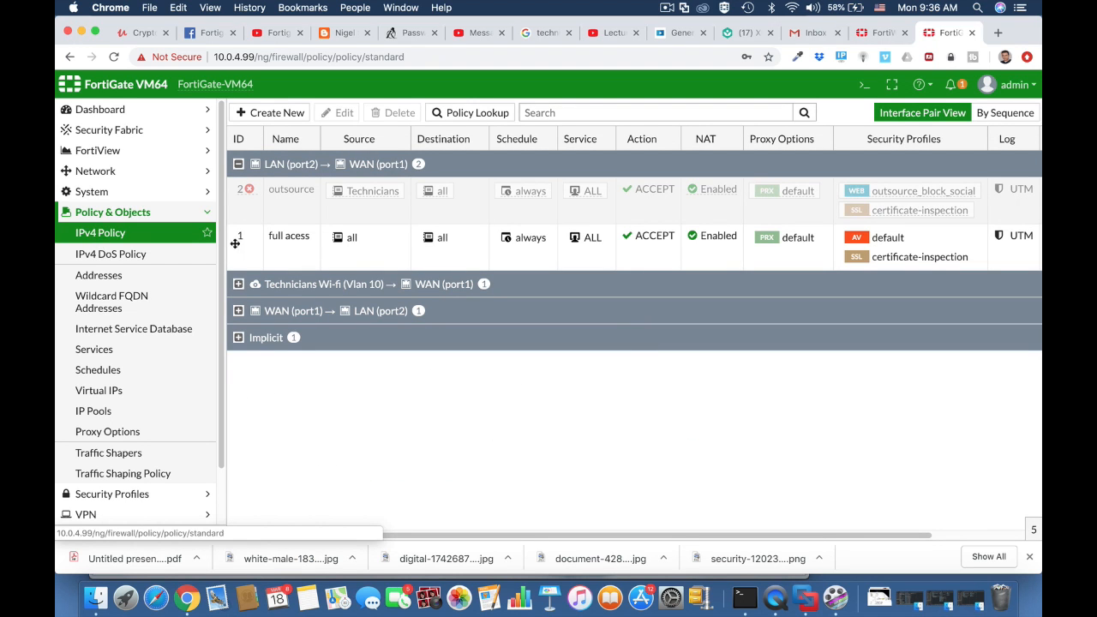
left_click(238, 286)
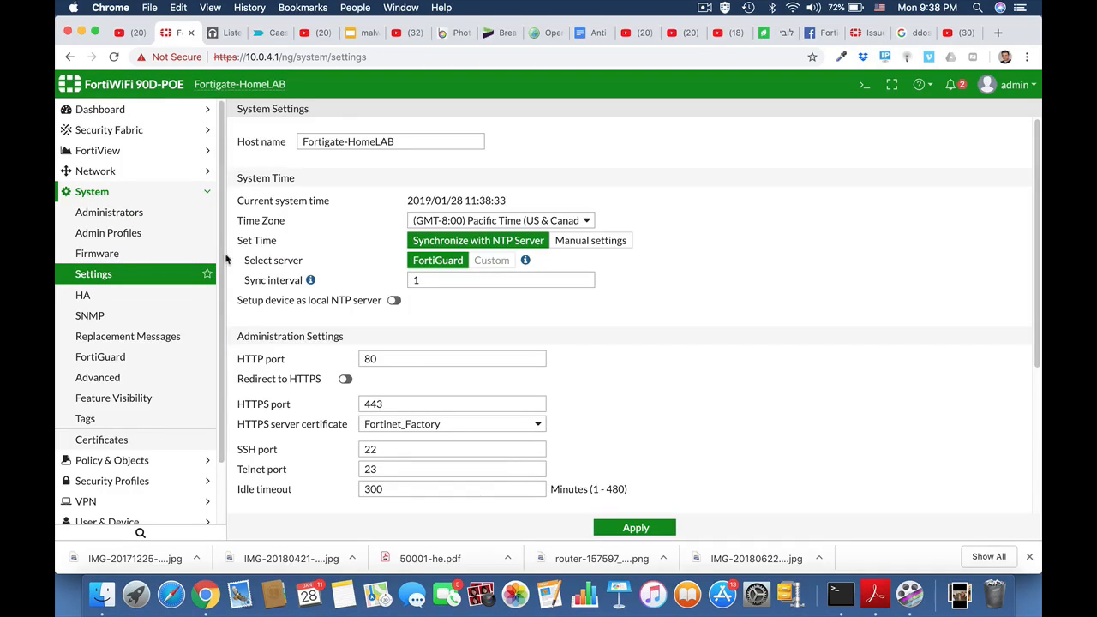
From the IPv4 policy list, go to the admin menu's Configuration > Backup page
left_click(99, 193)
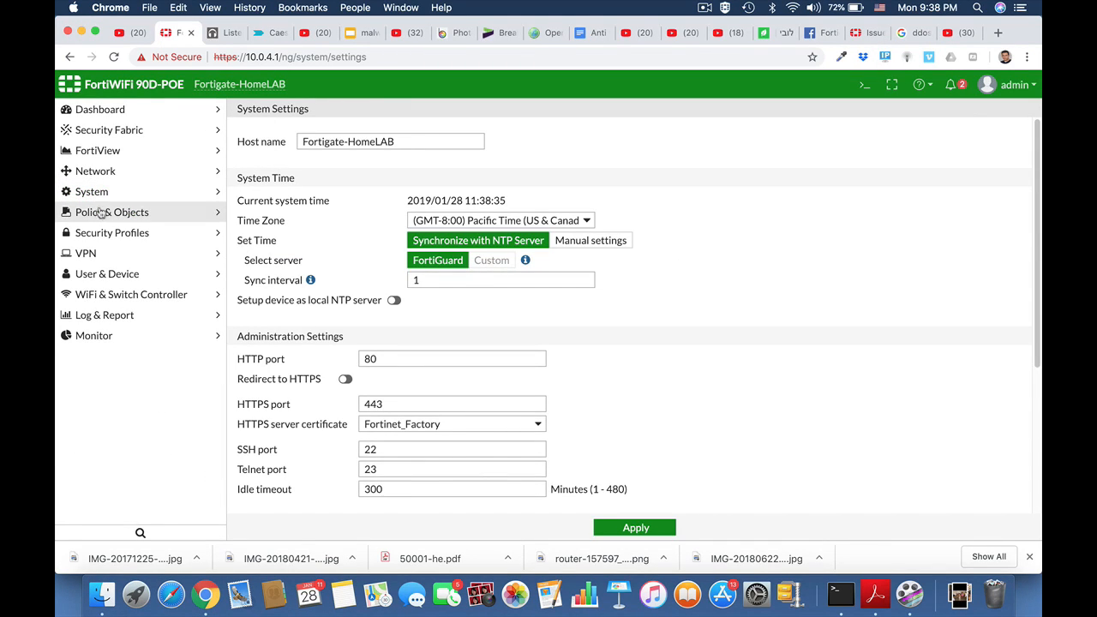
left_click(97, 212)
left_click(98, 234)
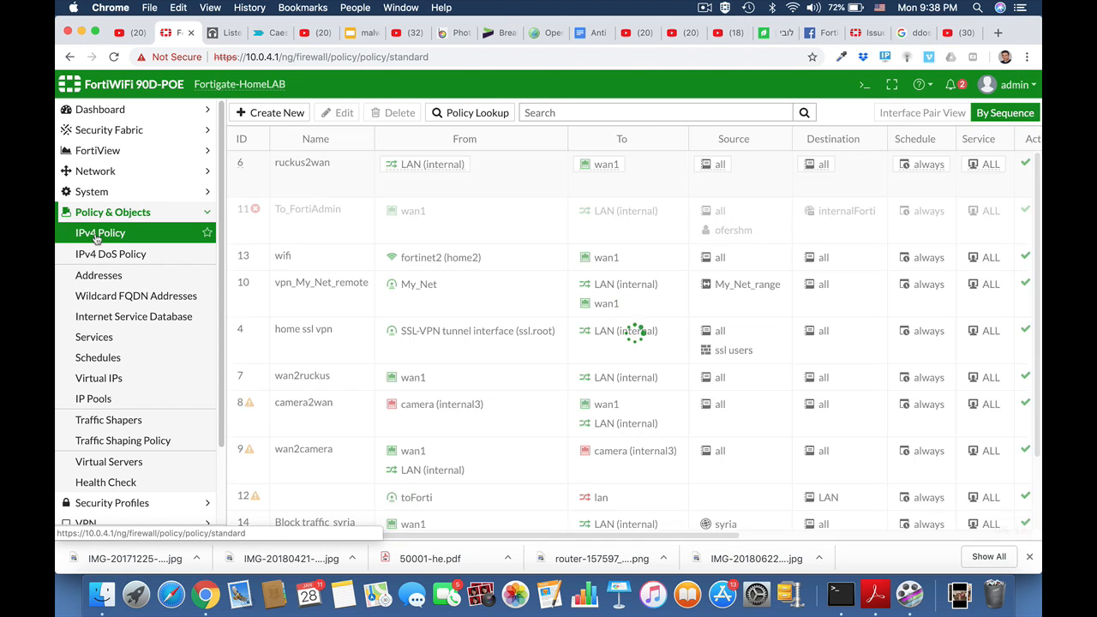
left_click(94, 219)
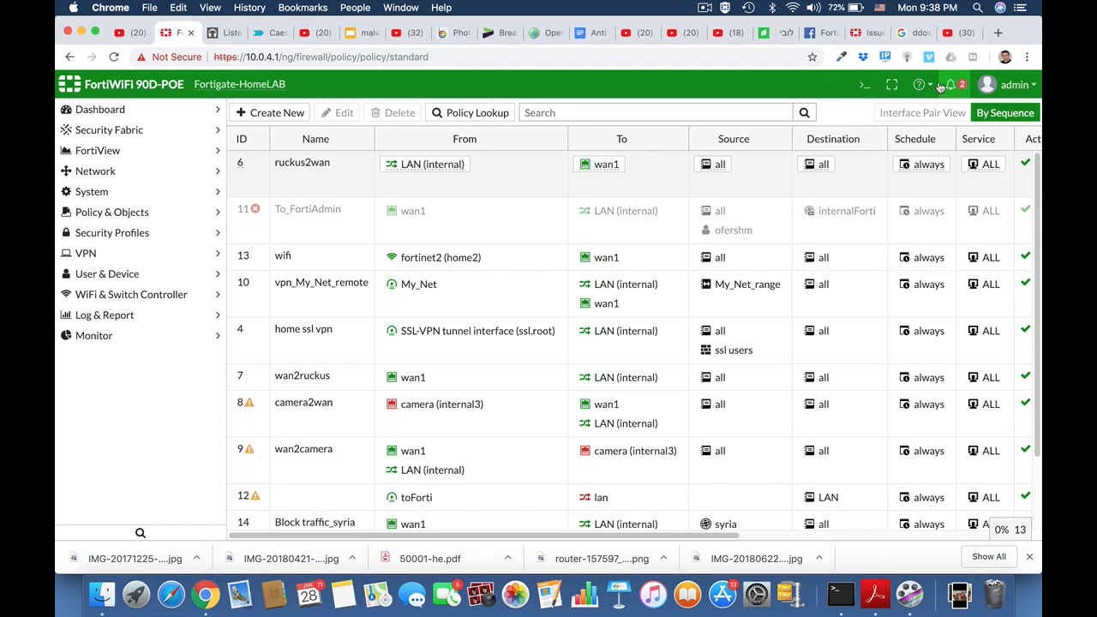
left_click(1028, 89)
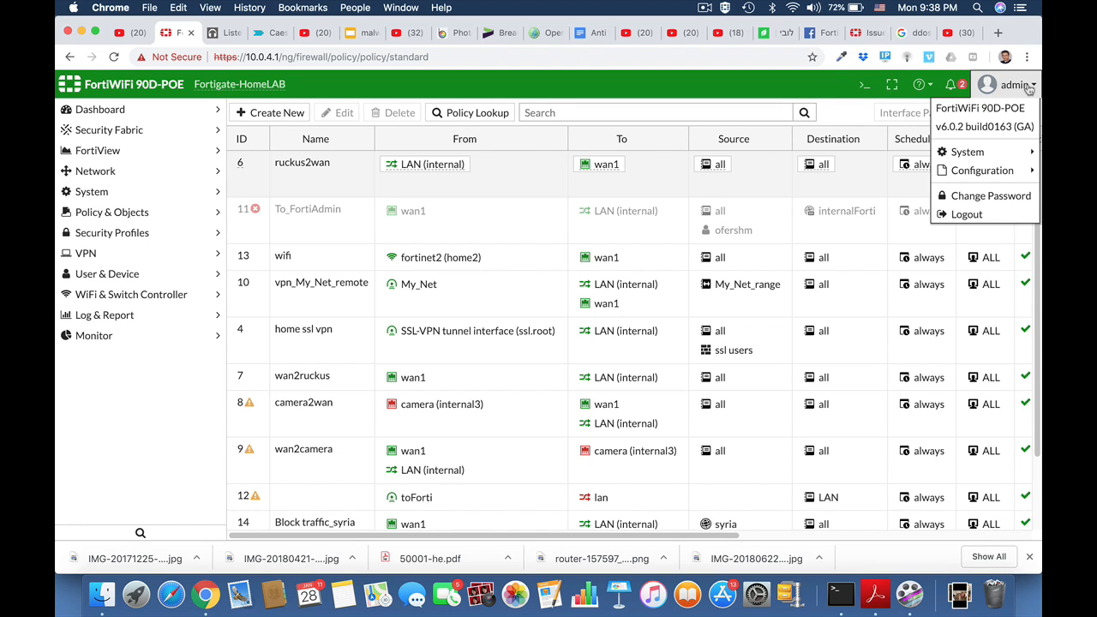
mouse_move(988, 173)
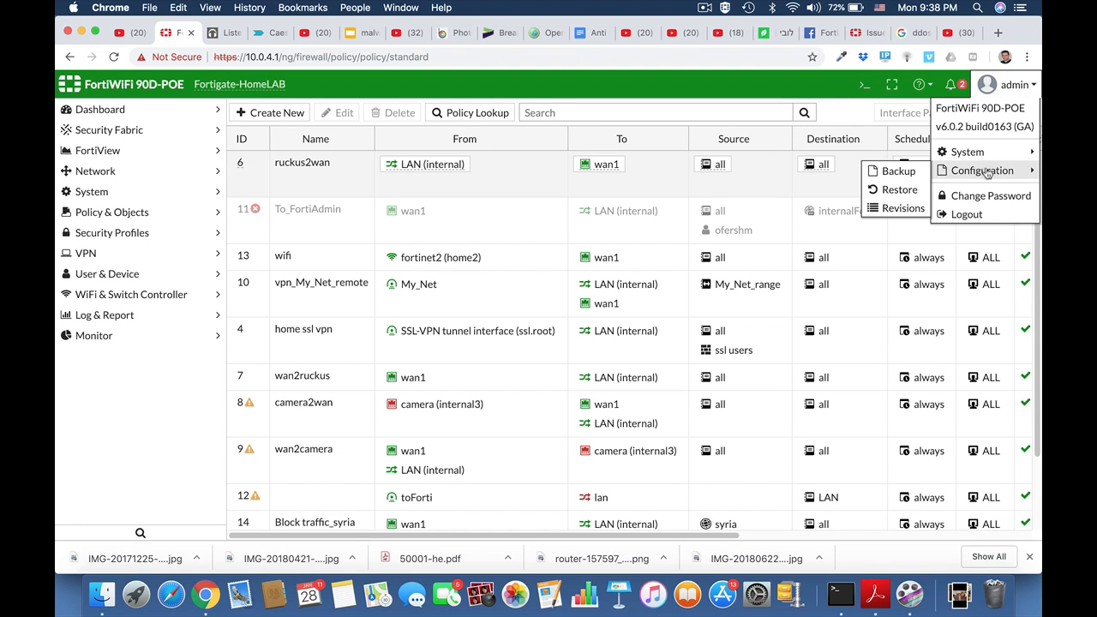
left_click(907, 177)
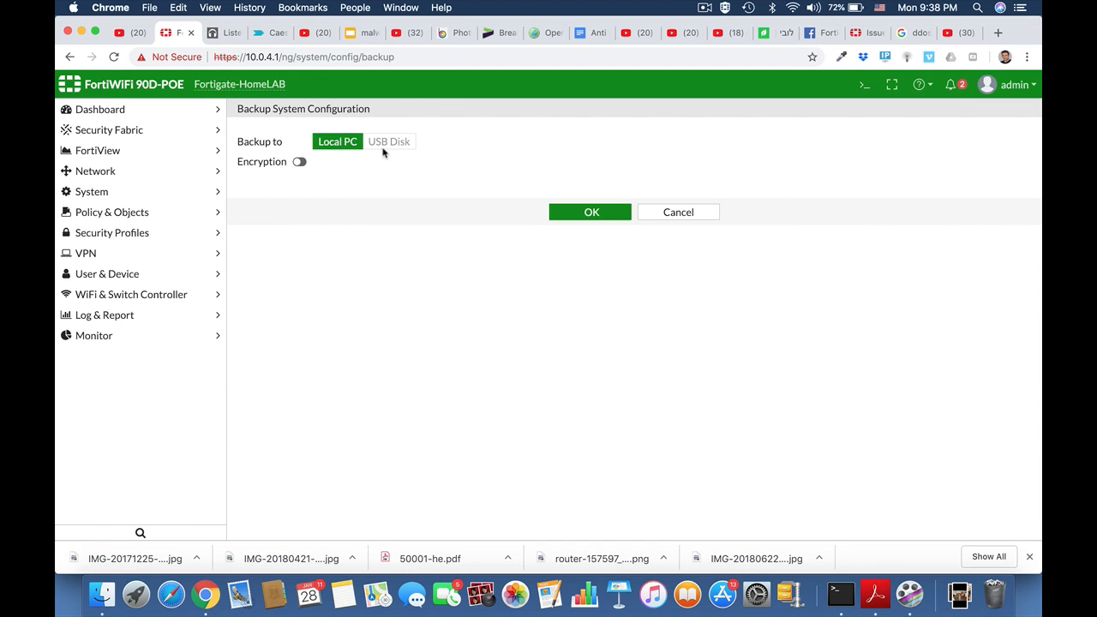
Download an unencrypted backup to Local PC and show Fortigate-HomeLAB_20190128_1139.conf in Finder
left_click(299, 163)
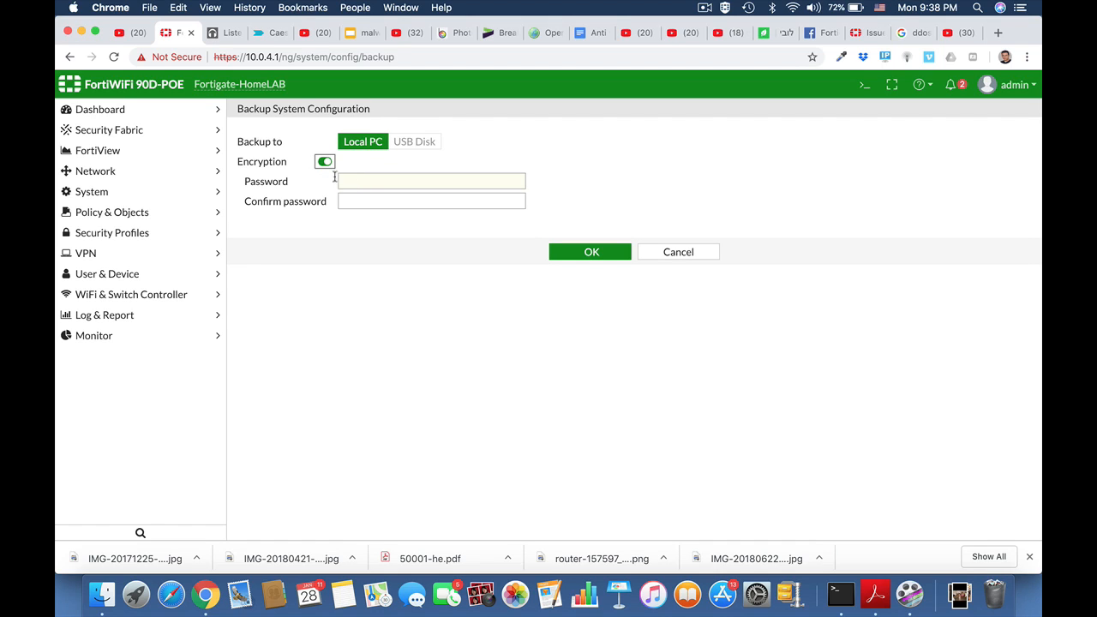
left_click(324, 162)
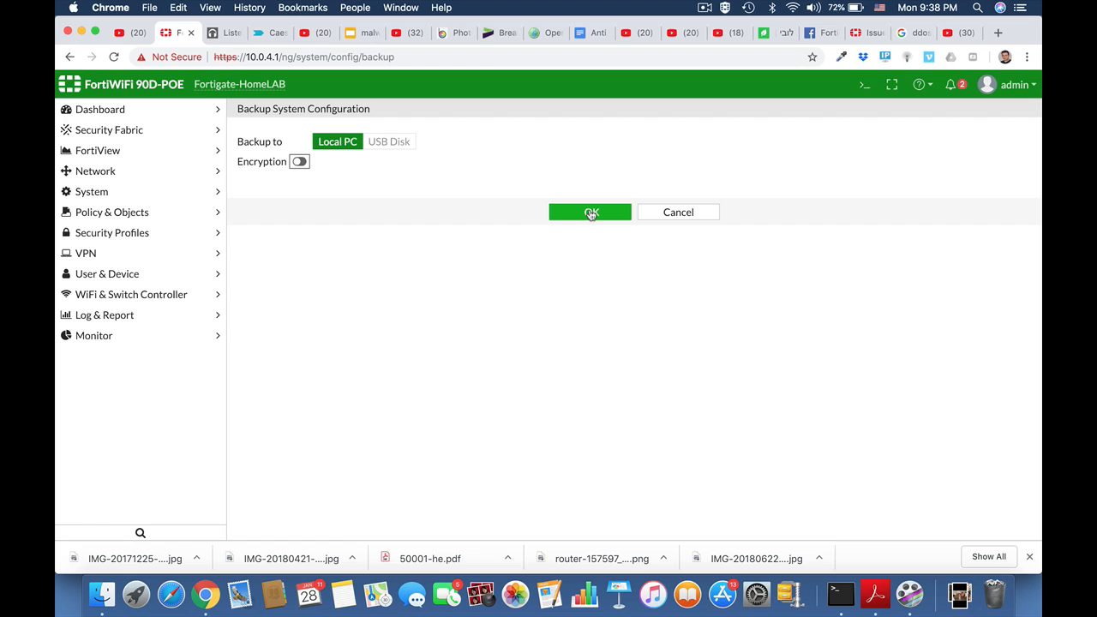
left_click(590, 214)
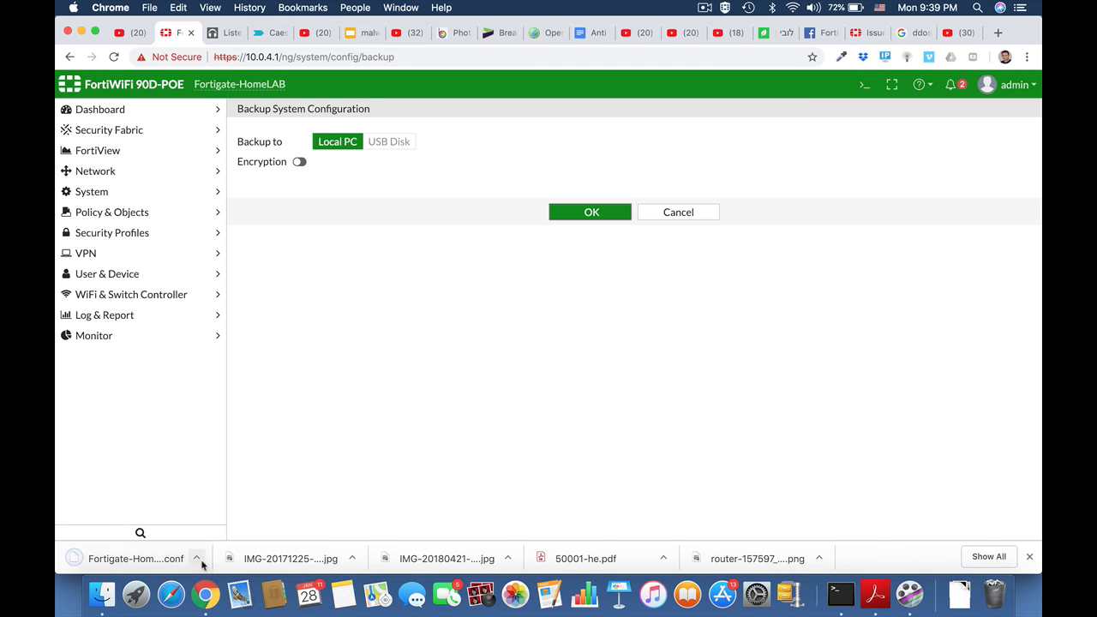
left_click(197, 558)
left_click(225, 538)
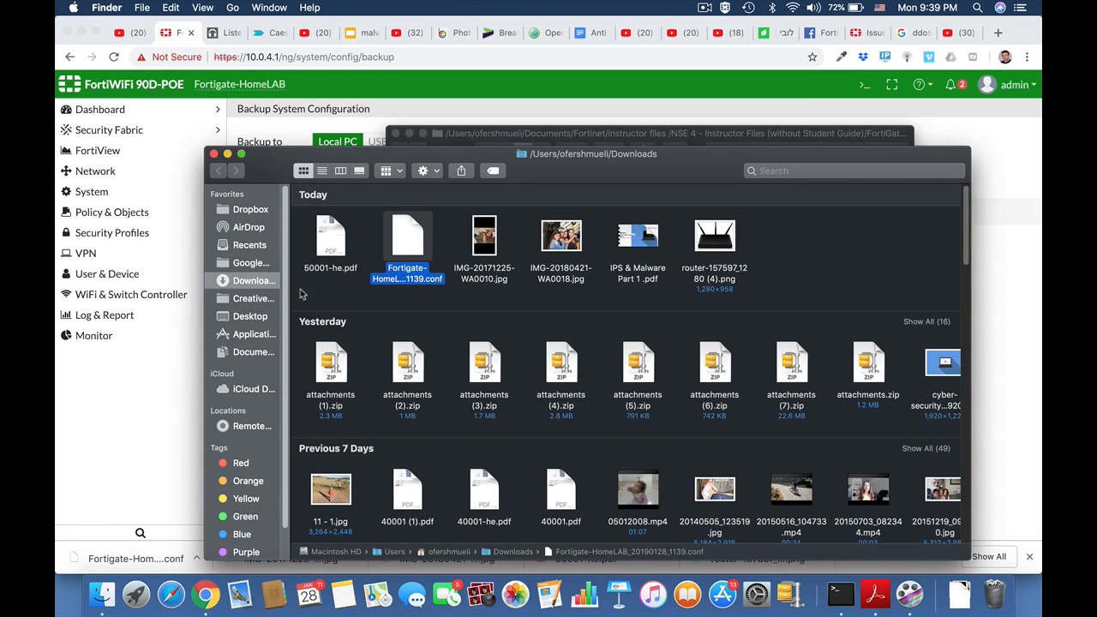
Open the .conf file full screen in TextEdit and search it for 'pass'
double_click(409, 240)
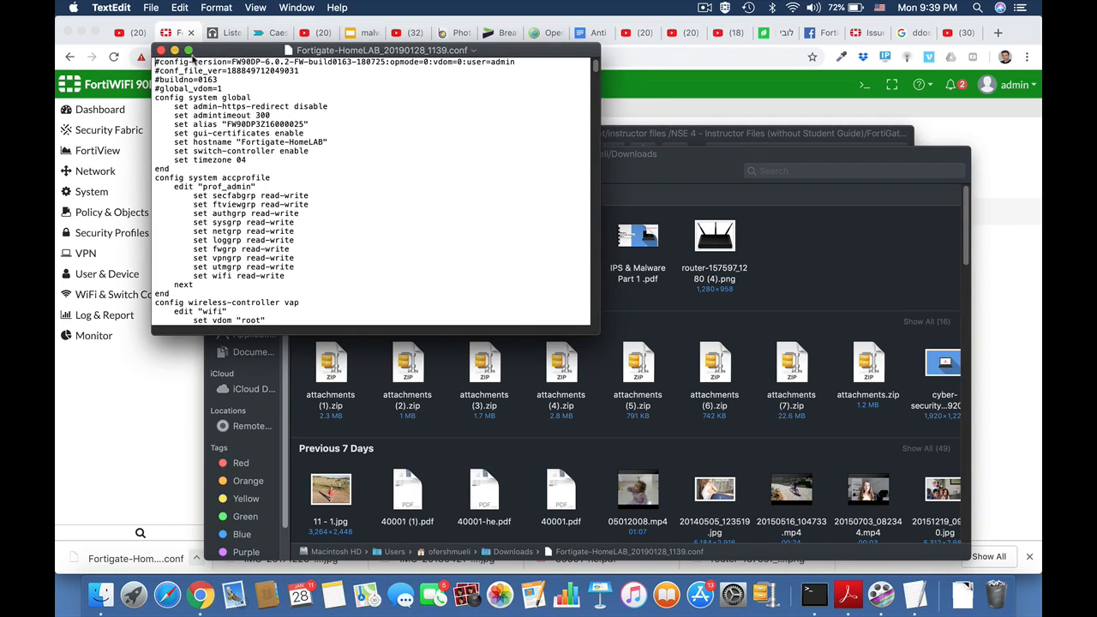
left_click(188, 51)
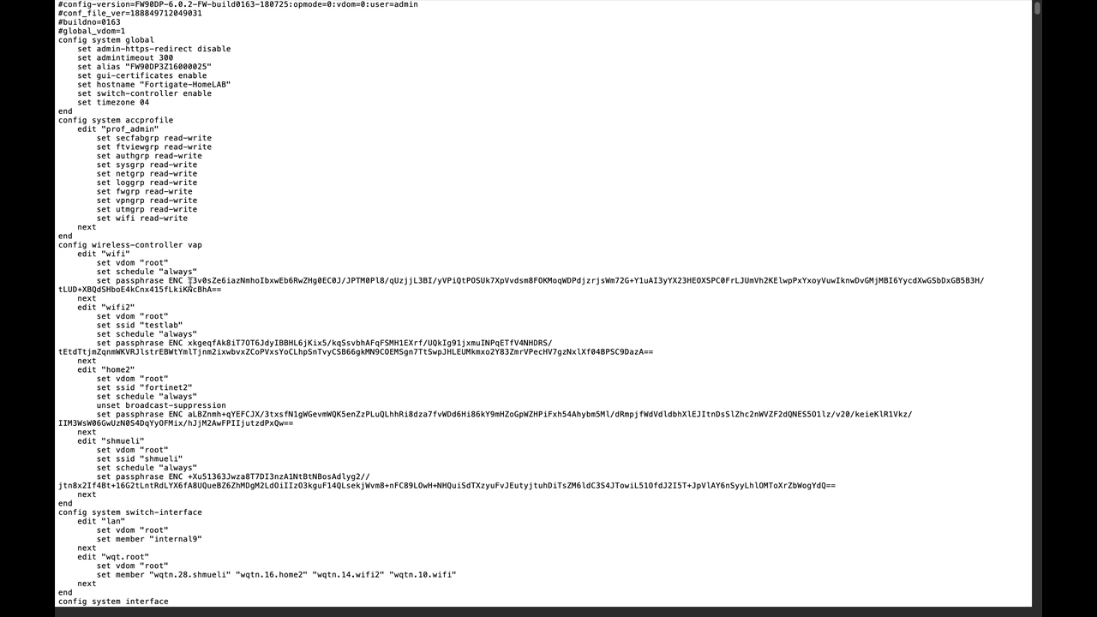
key("super+f")
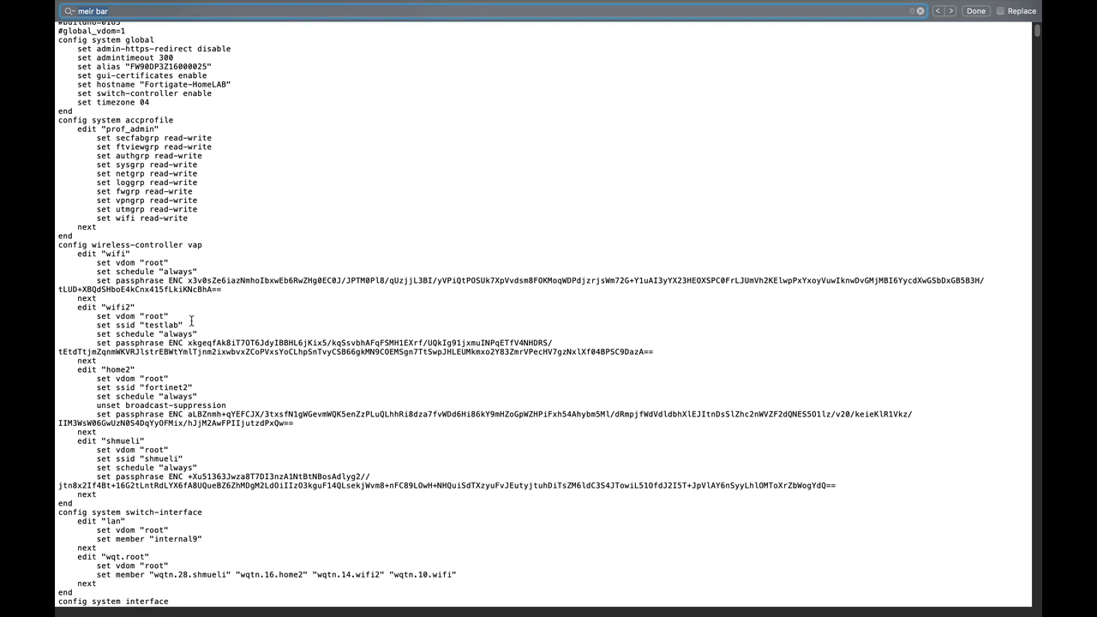
type("pass")
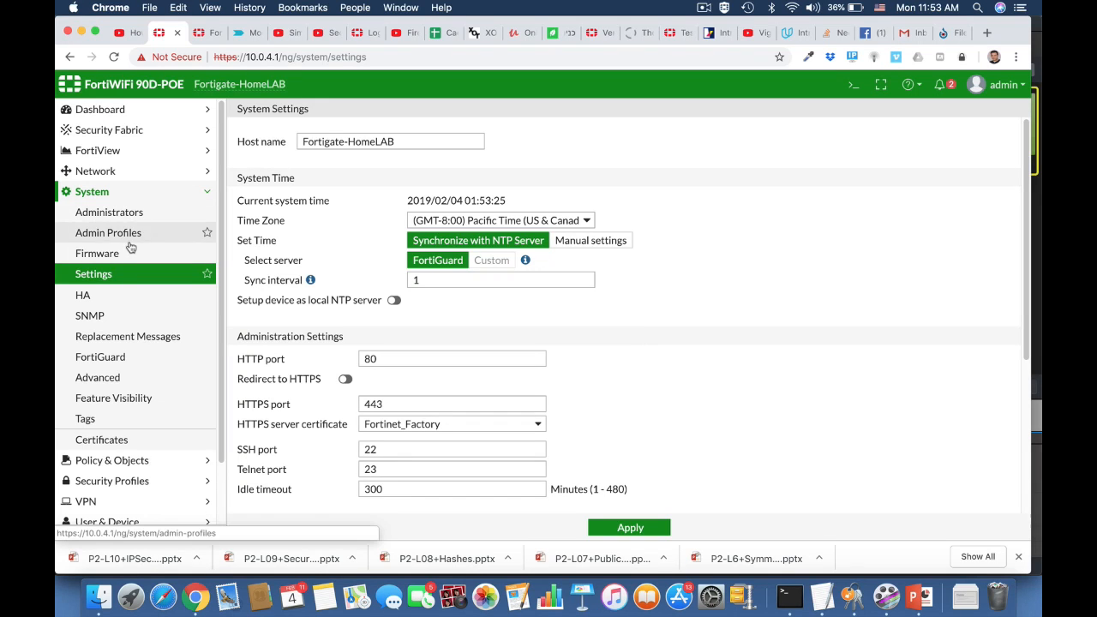
Switch the system inspection mode to Proxy and save
left_click(110, 278)
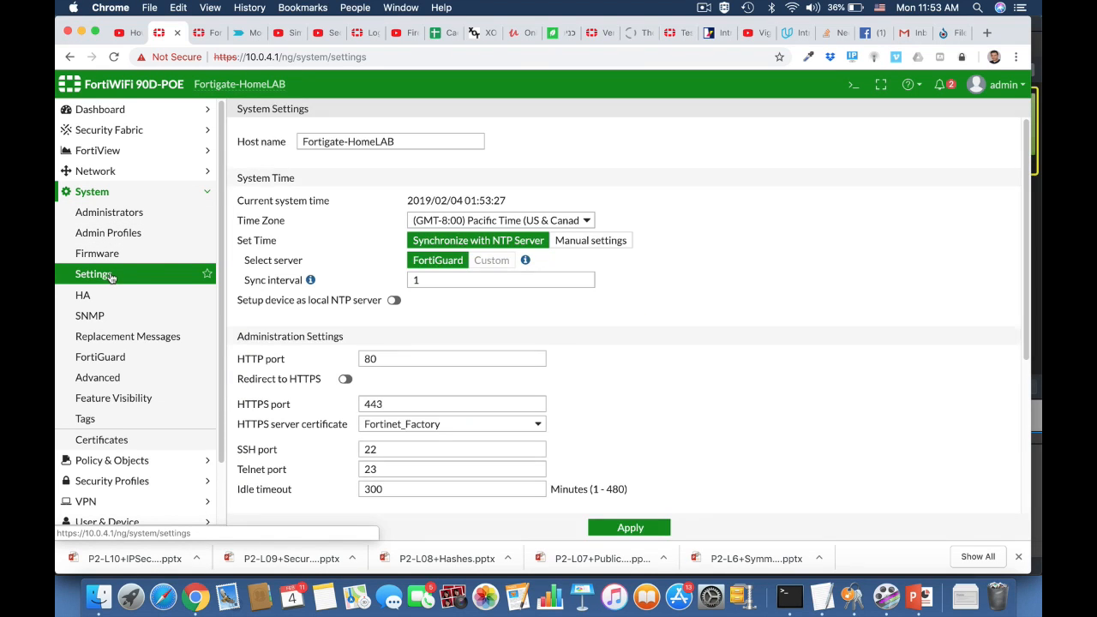
scroll(656, 421, "down", 5)
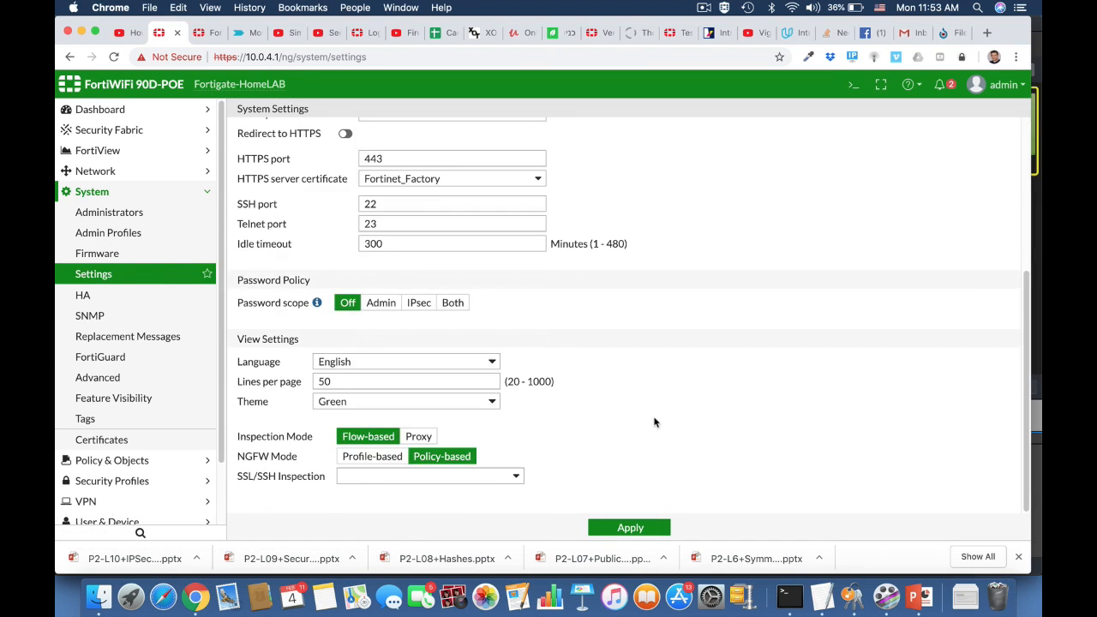
left_click(421, 438)
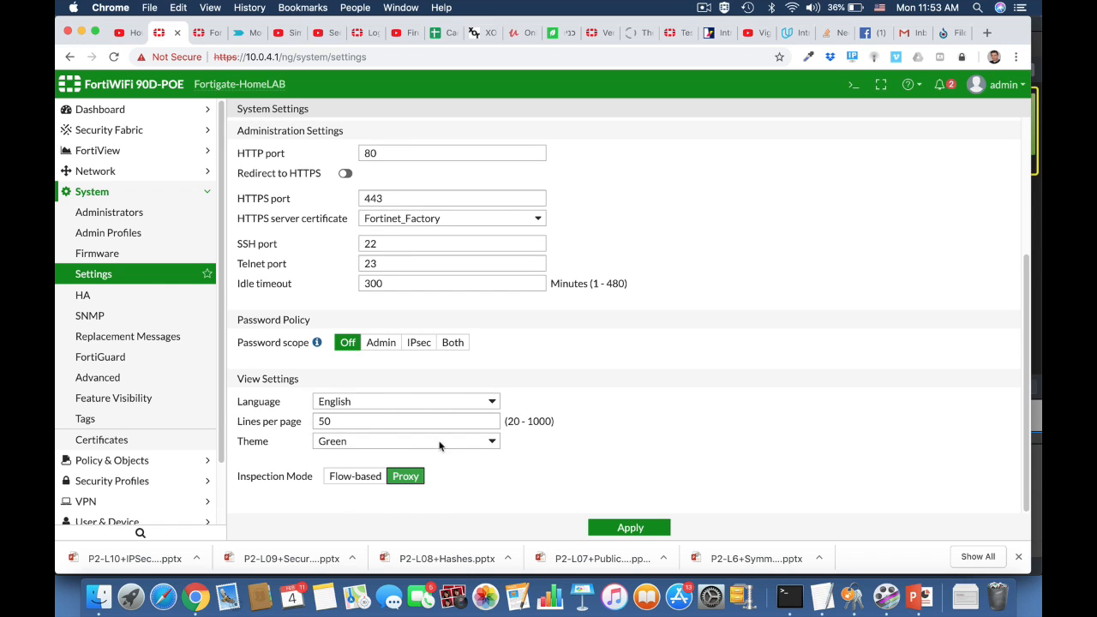
left_click(622, 526)
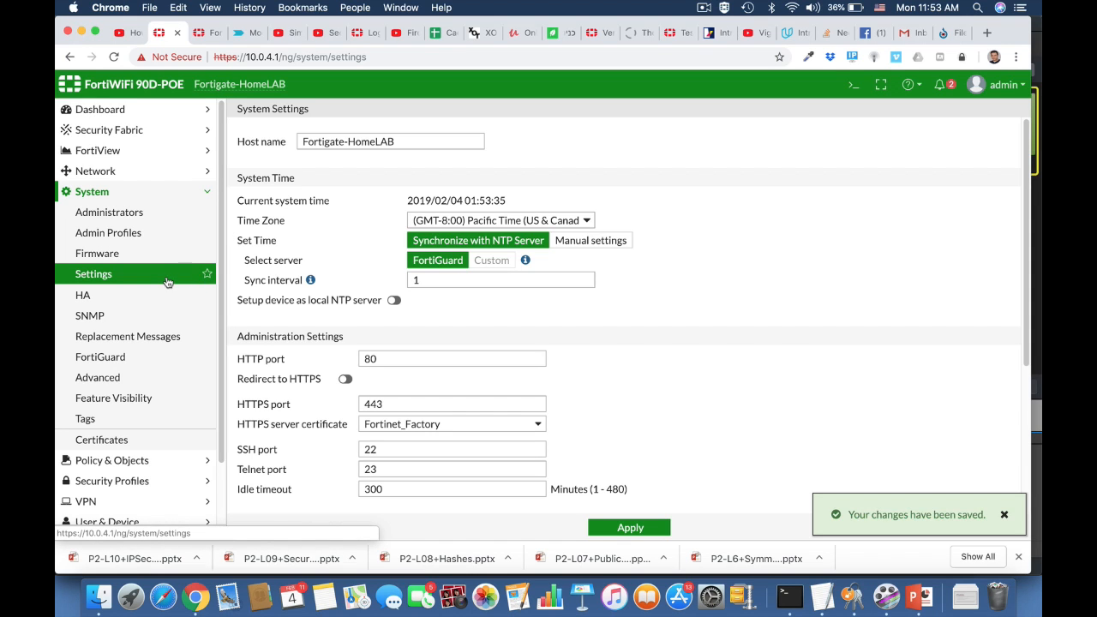
Enable Explicit Proxy in Feature Visibility, save, and go to Network > Explicit Proxy
left_click(143, 399)
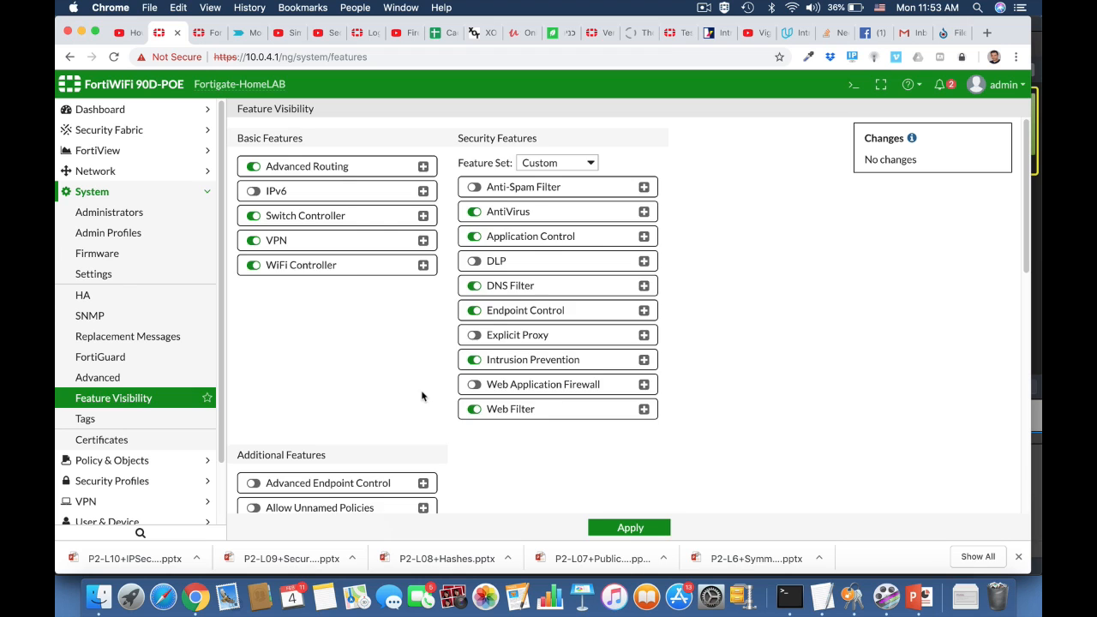
scroll(422, 396, "down", 10)
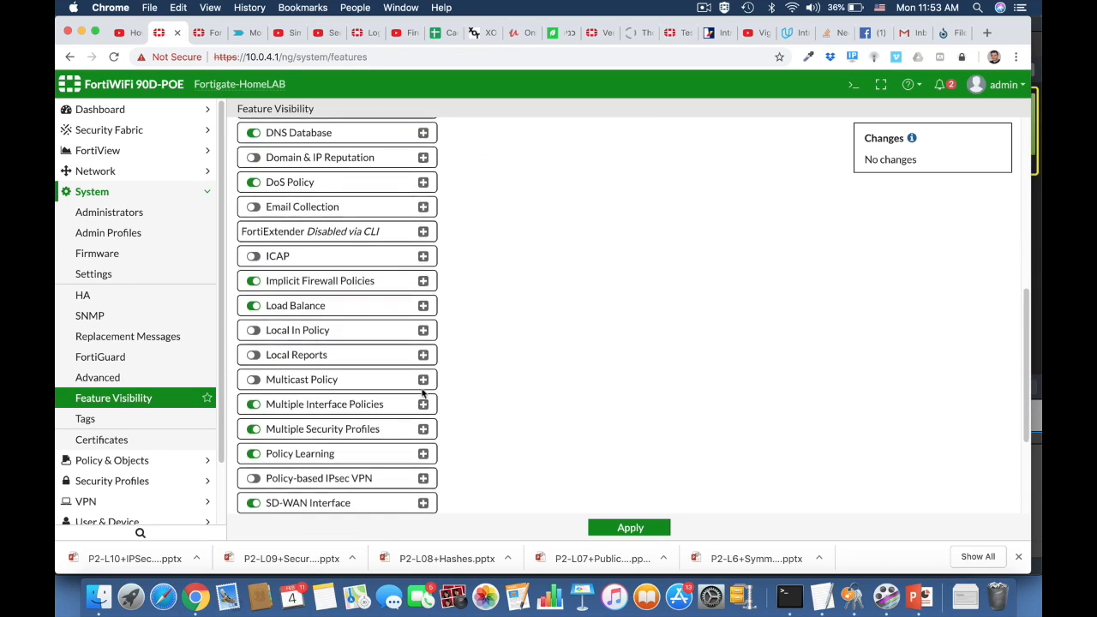
scroll(421, 392, "down", 1)
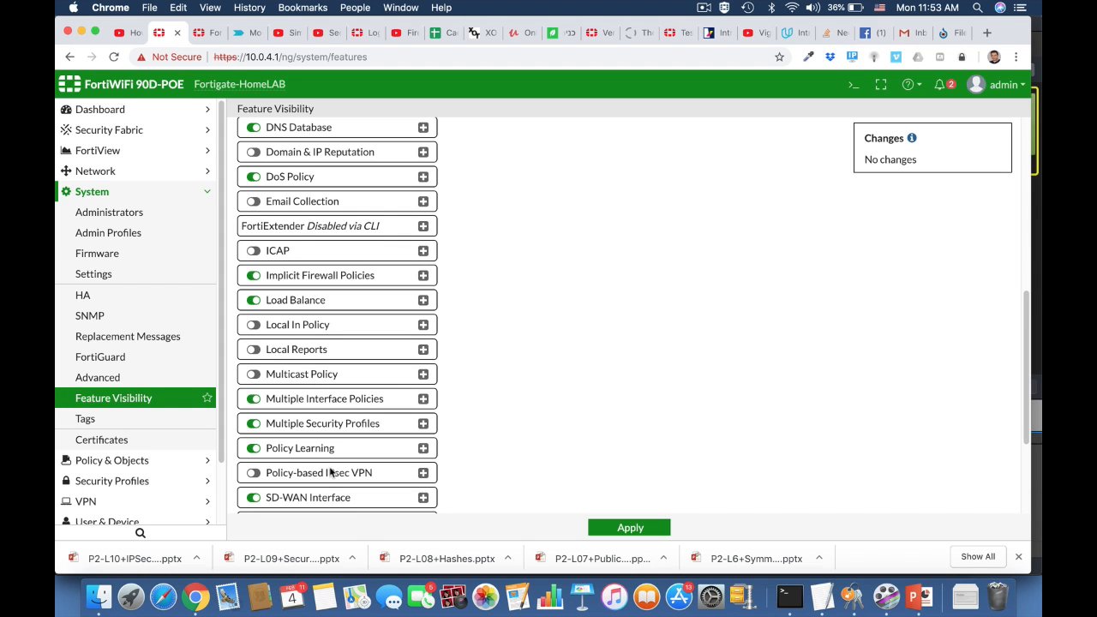
scroll(331, 473, "down", 3)
scroll(330, 471, "down", 1)
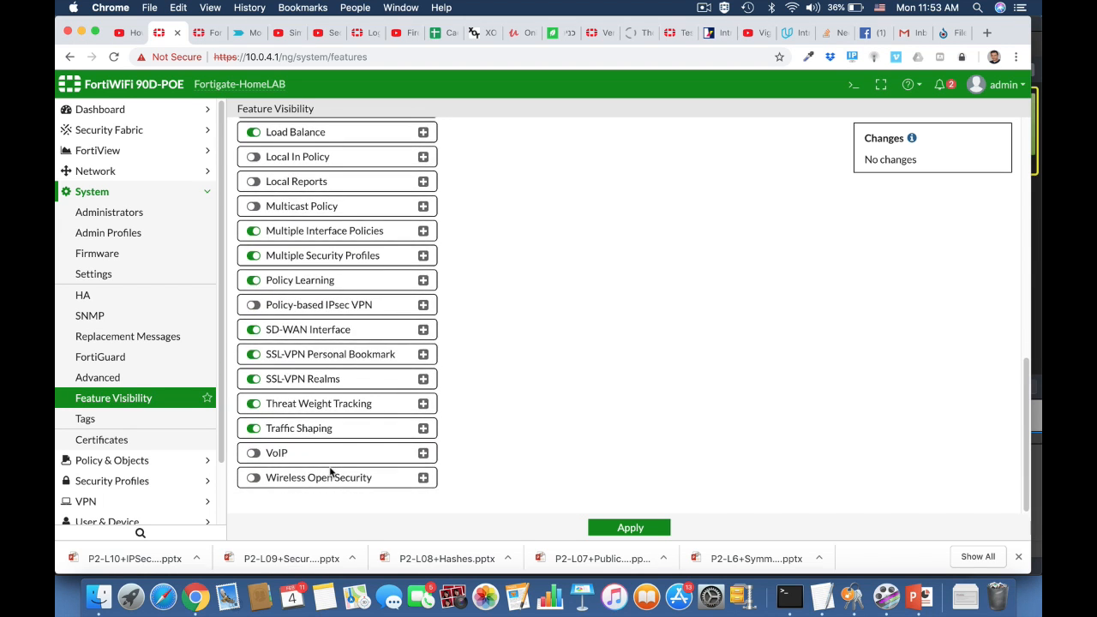
scroll(330, 472, "up", 15)
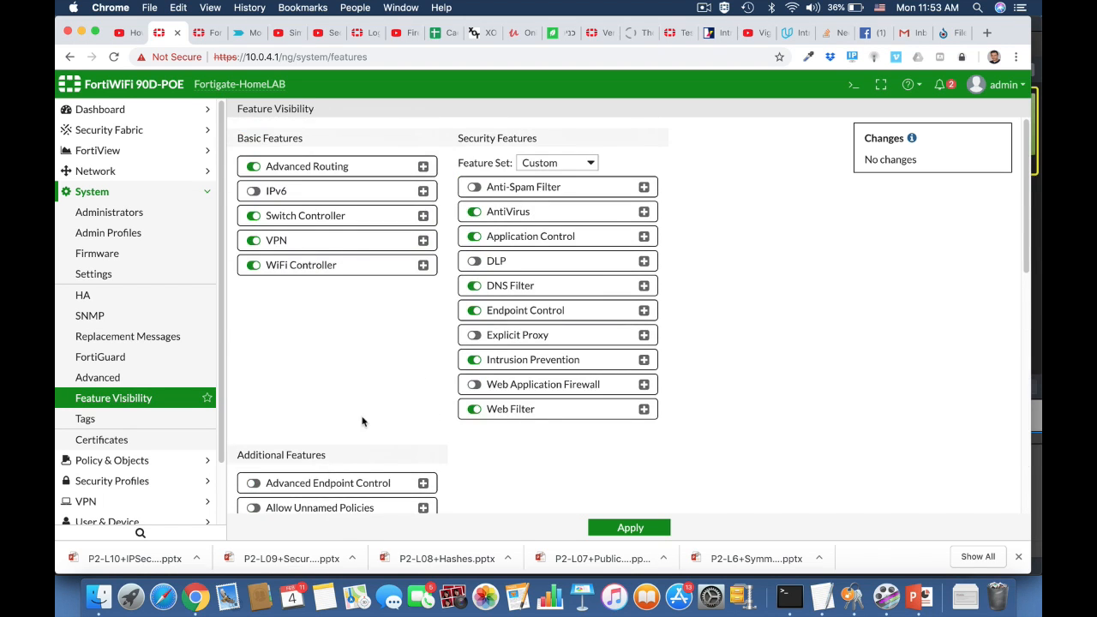
left_click(474, 335)
left_click(614, 529)
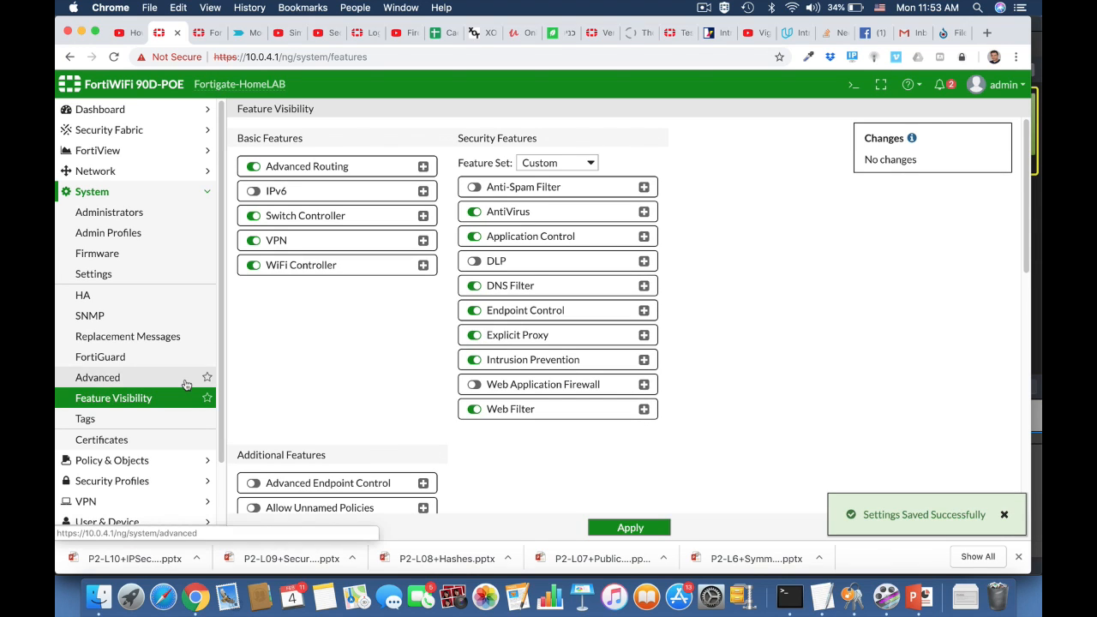
left_click(108, 174)
left_click(130, 257)
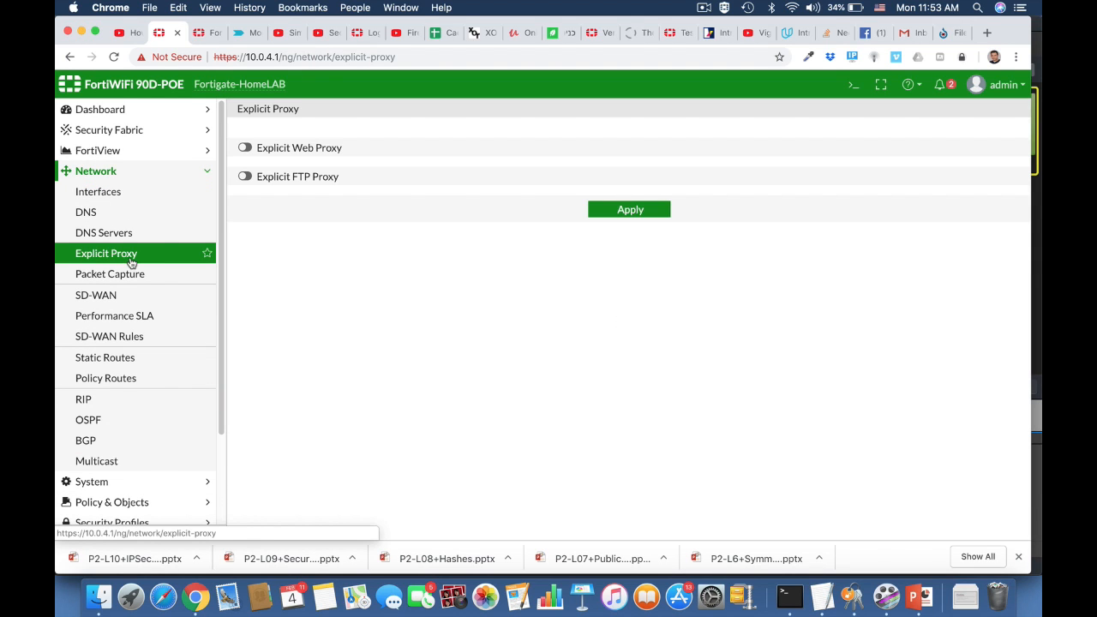
Turn on the explicit web proxy on LAN (internal) with HTTP port range 8080–8080
left_click(246, 148)
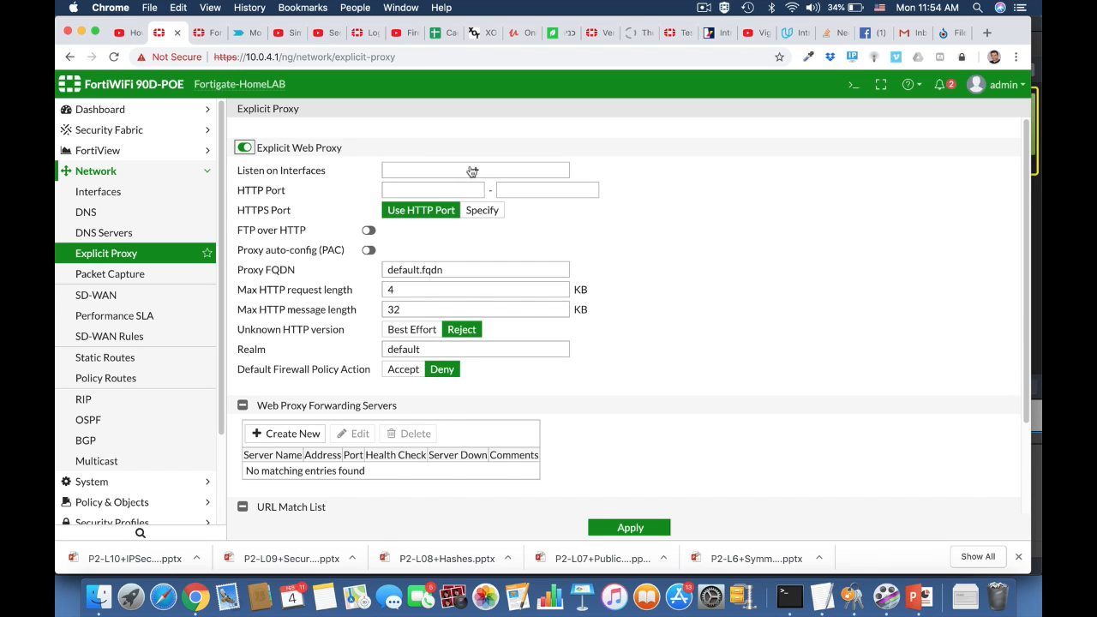
left_click(472, 171)
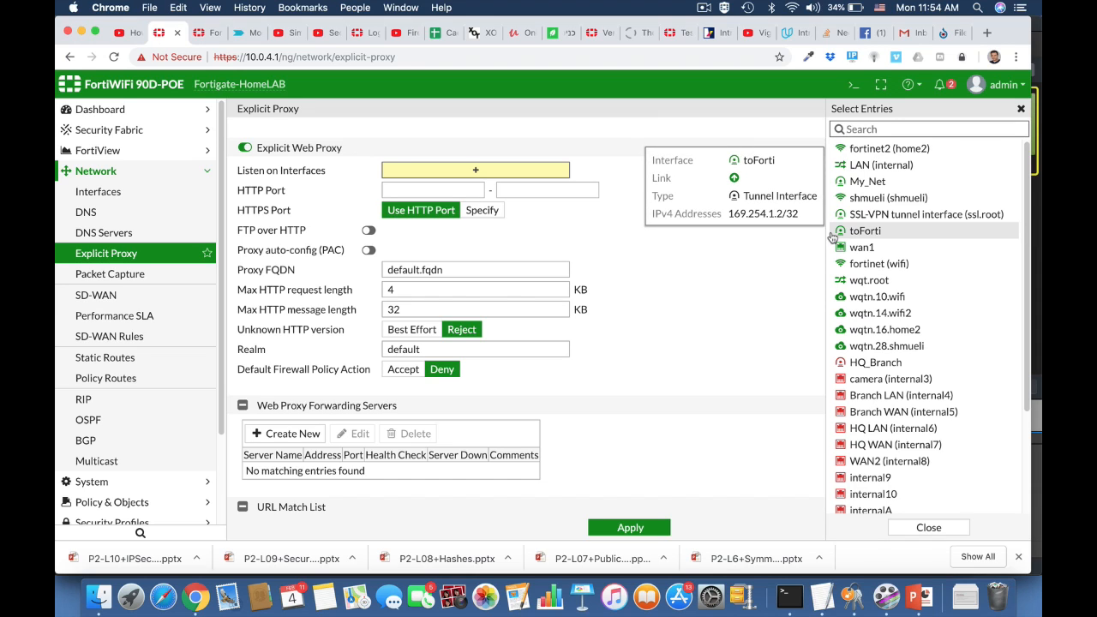
left_click(866, 166)
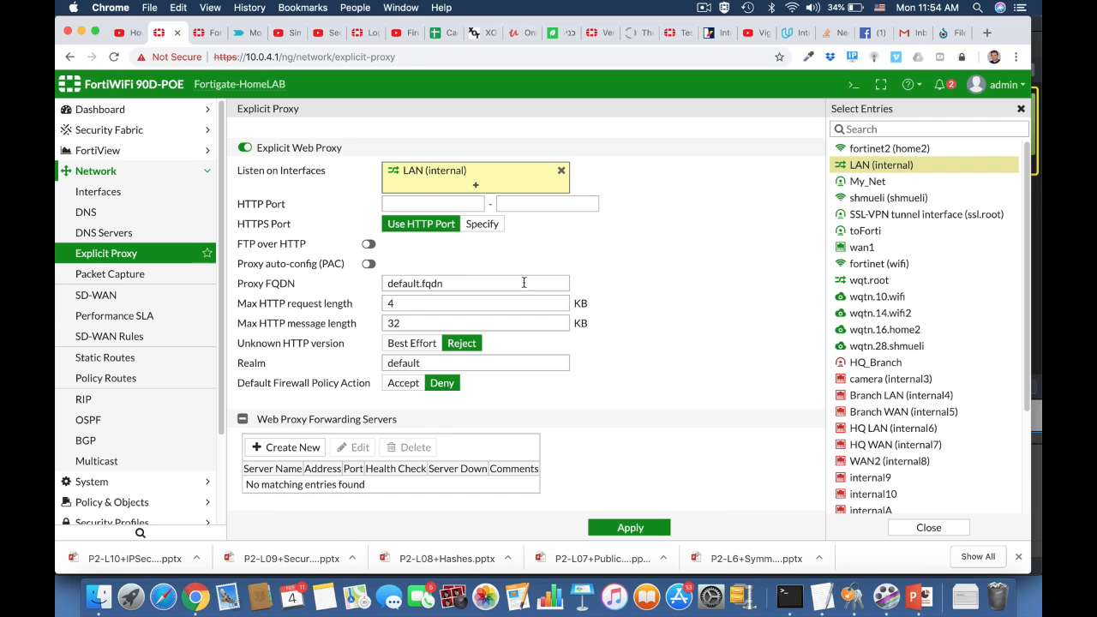
left_click(451, 204)
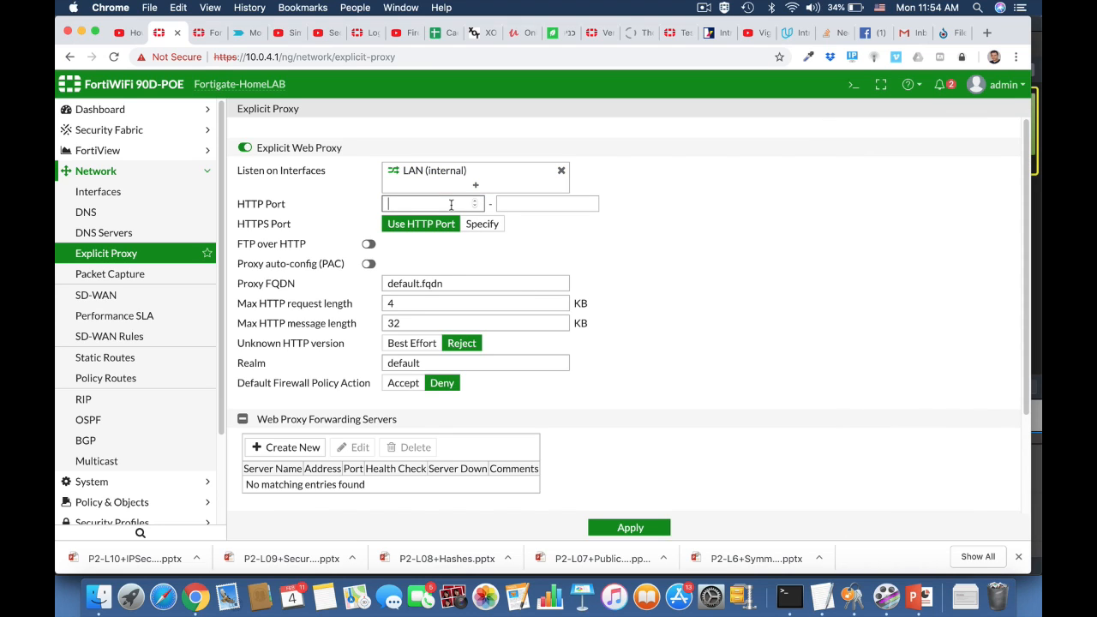
type("80")
left_click(561, 202)
type("80")
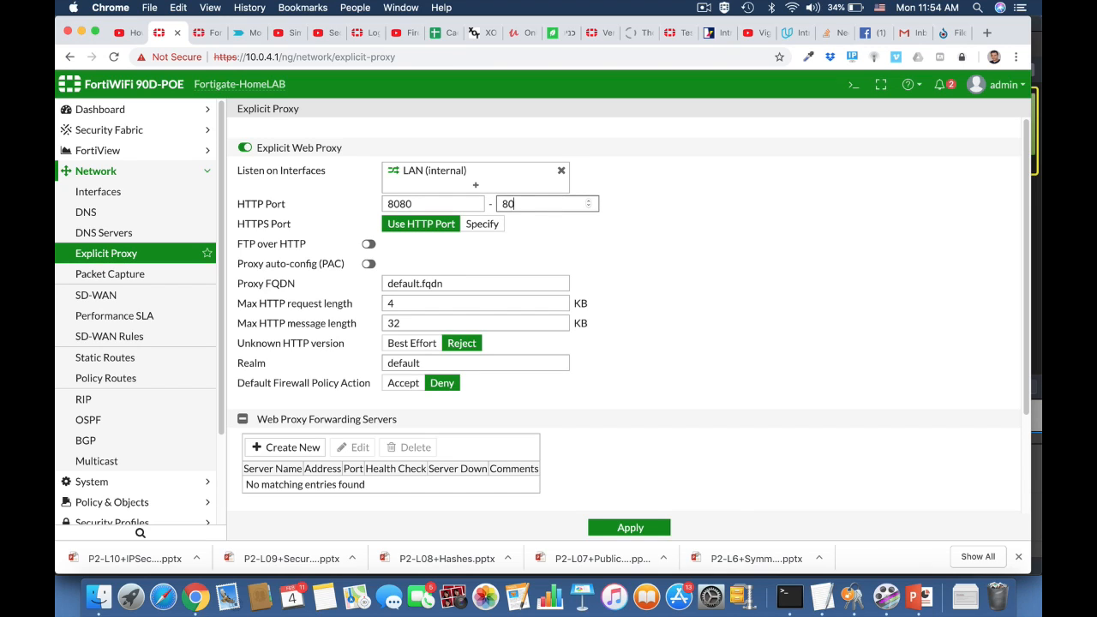
left_click(694, 298)
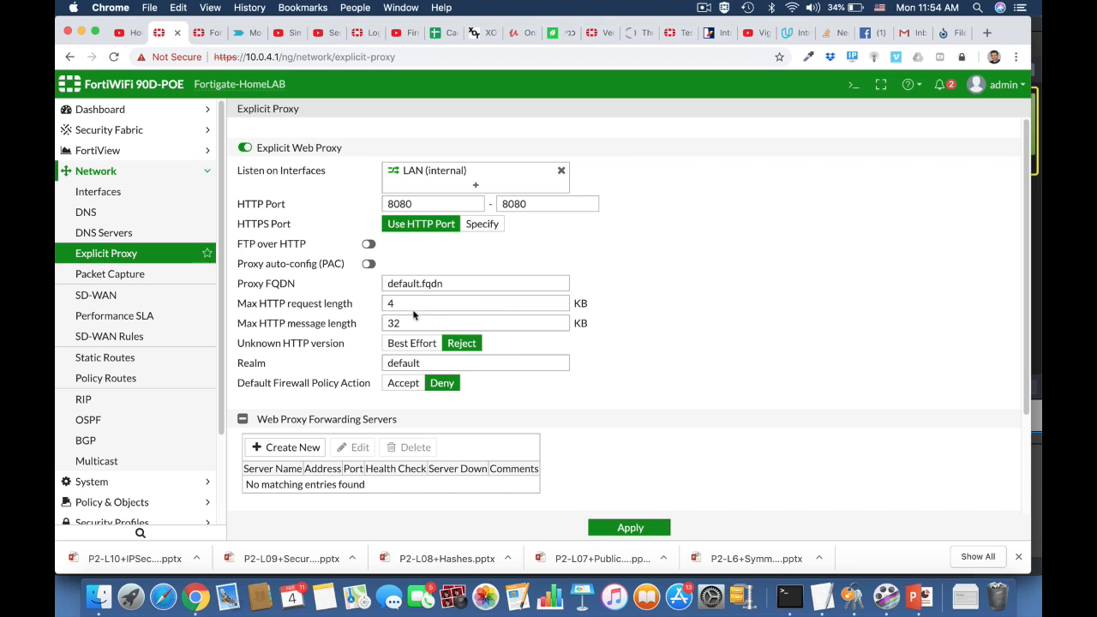
Enable PAC returning PROXY 10.0.4.1:8080, apply the proxy settings, and go to Network > Interfaces
left_click(369, 265)
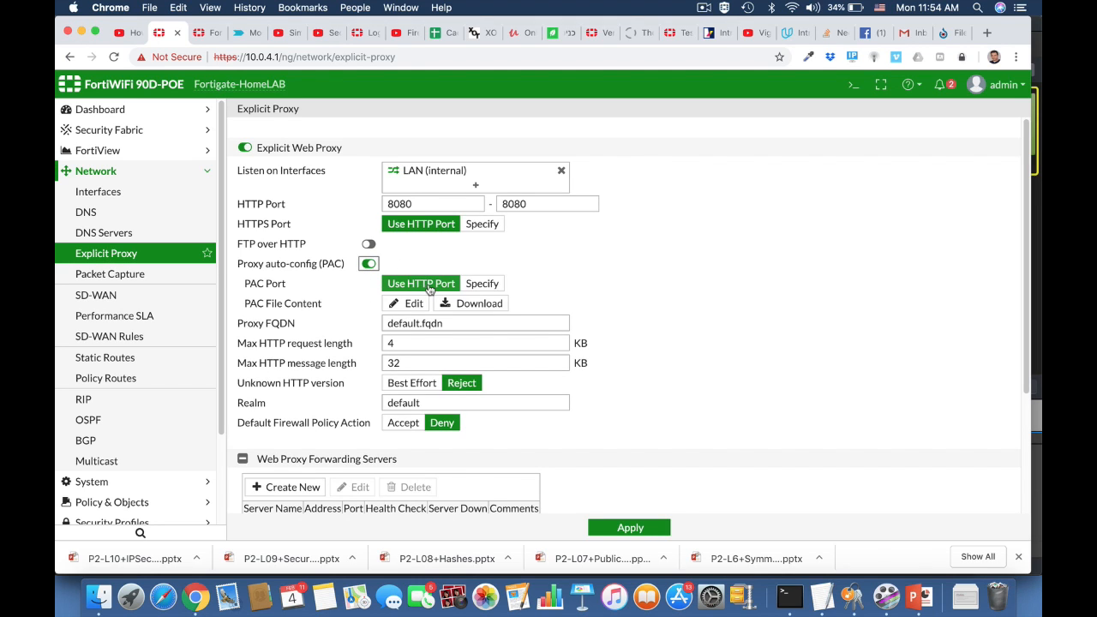
left_click(418, 304)
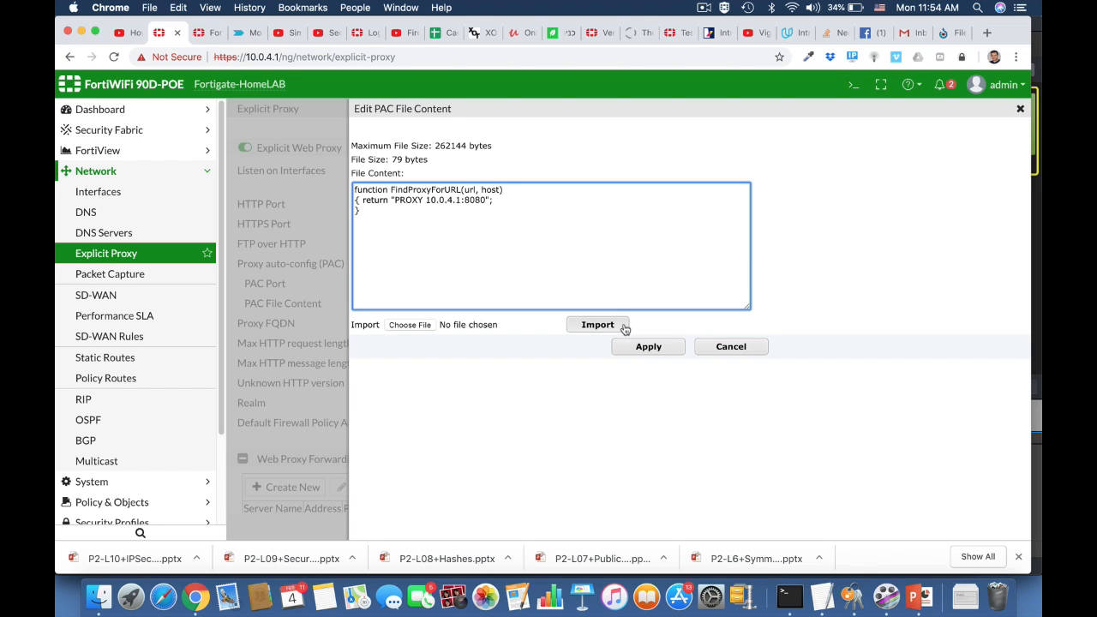
left_click(647, 347)
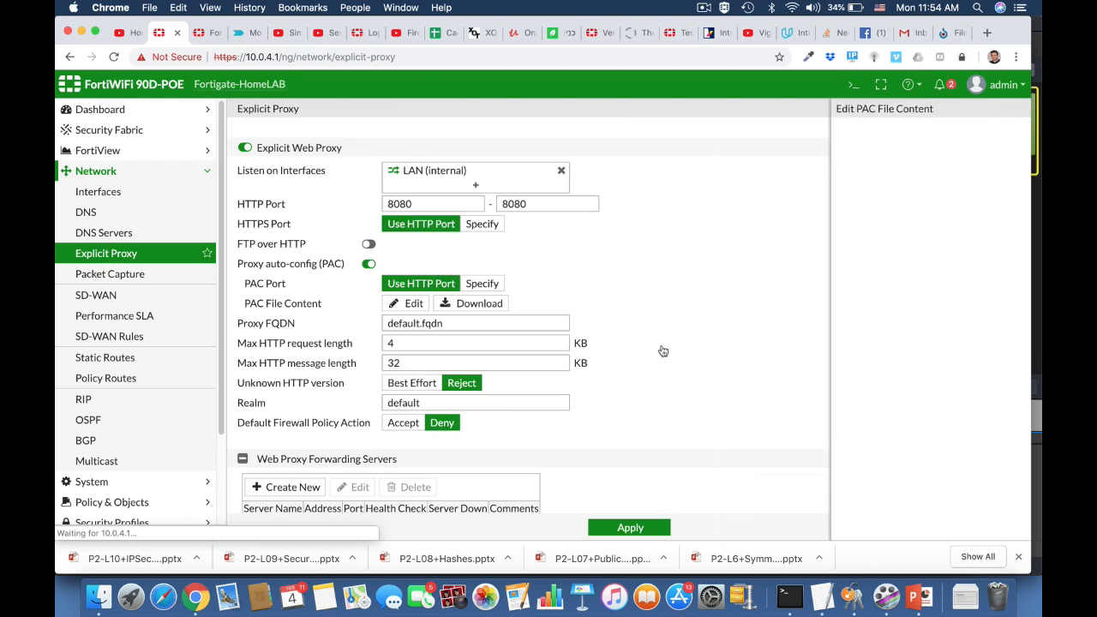
scroll(621, 391, "down", 5)
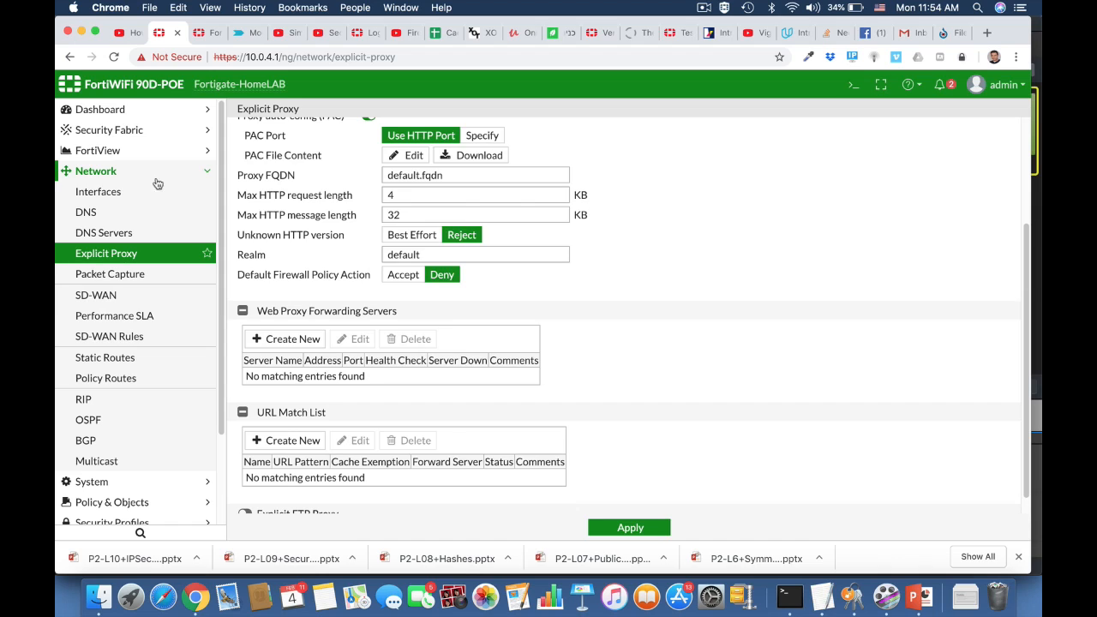
left_click(609, 528)
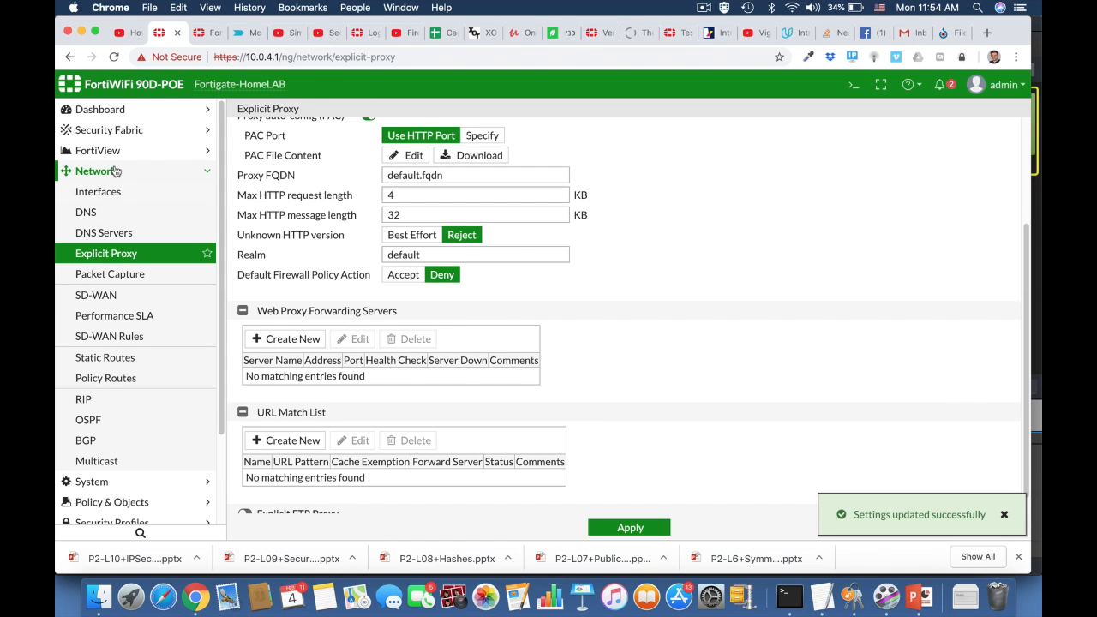
left_click(105, 192)
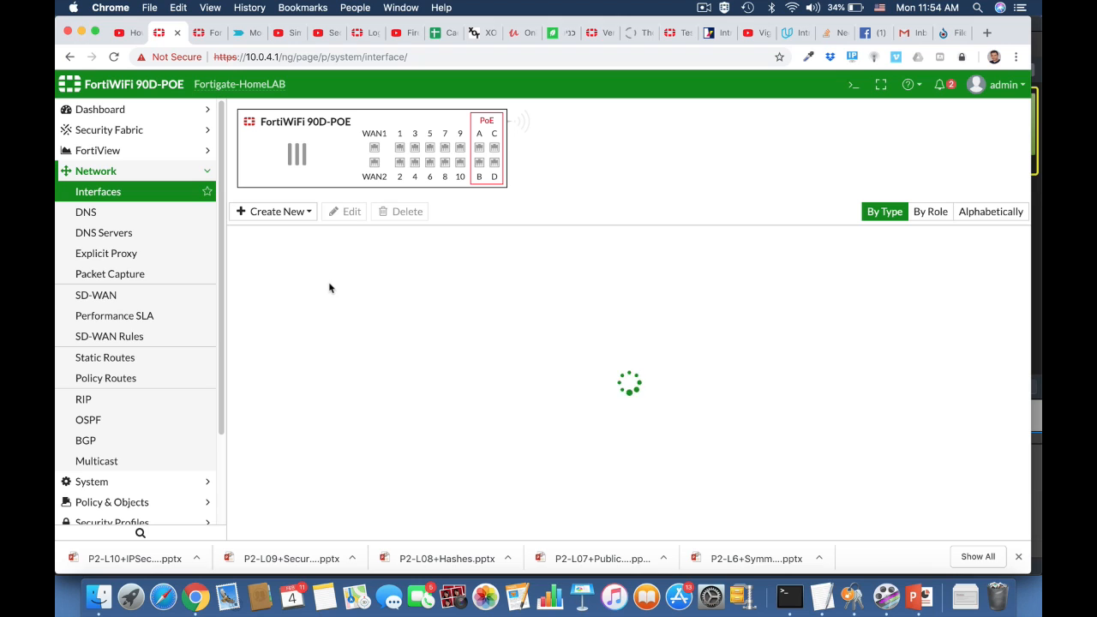
Edit the internal (LAN) interface and expand its advanced DHCP server options
left_click(334, 305)
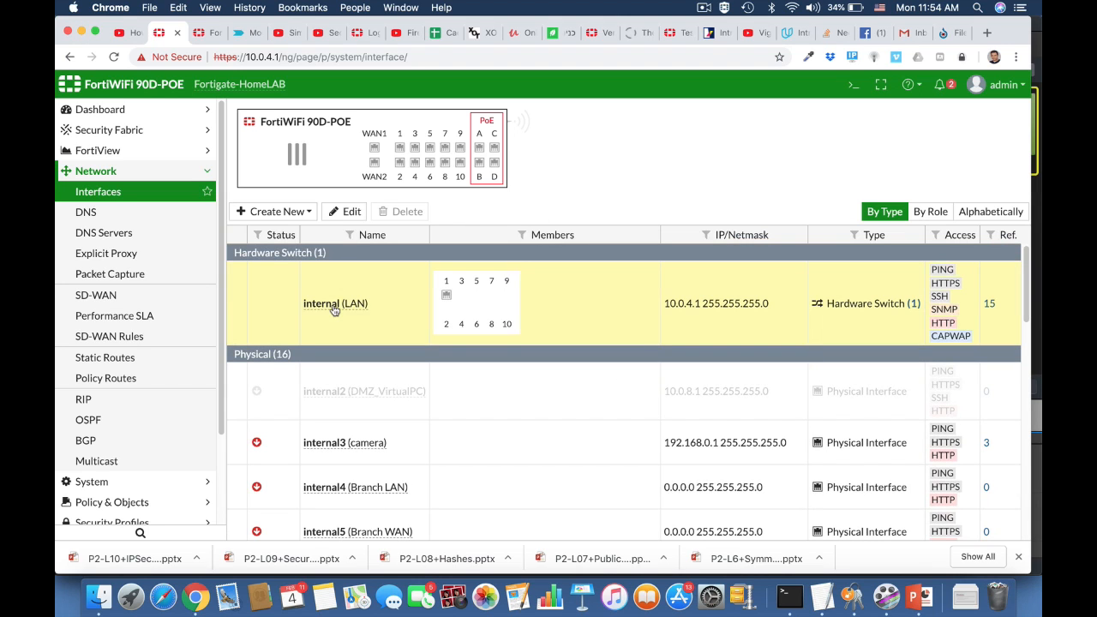
left_click(344, 212)
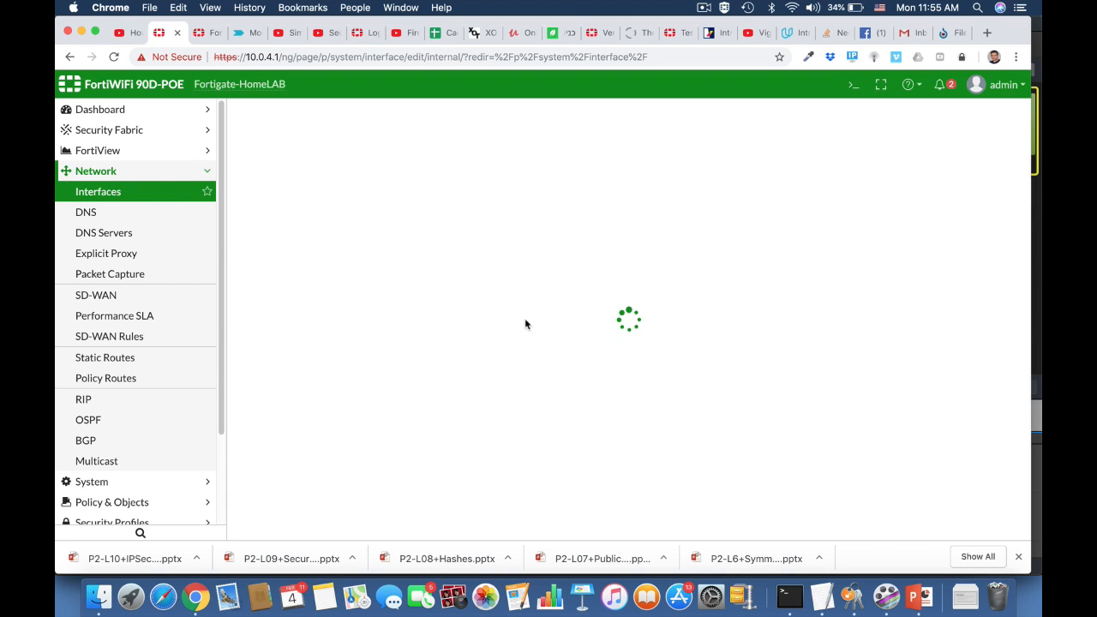
scroll(526, 324, "down", 8)
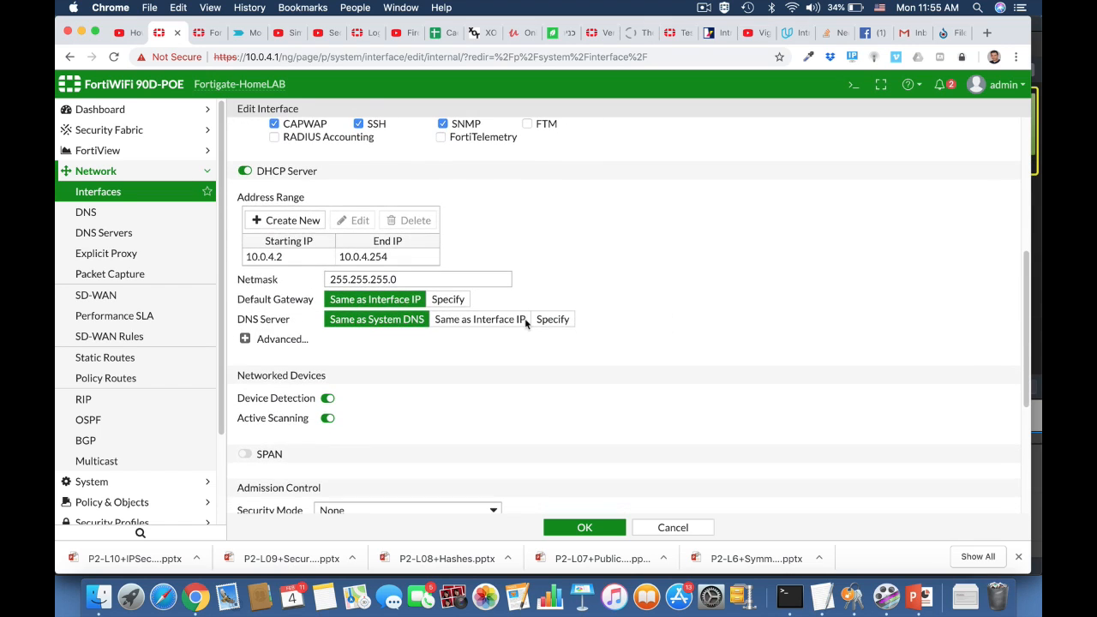
left_click(245, 338)
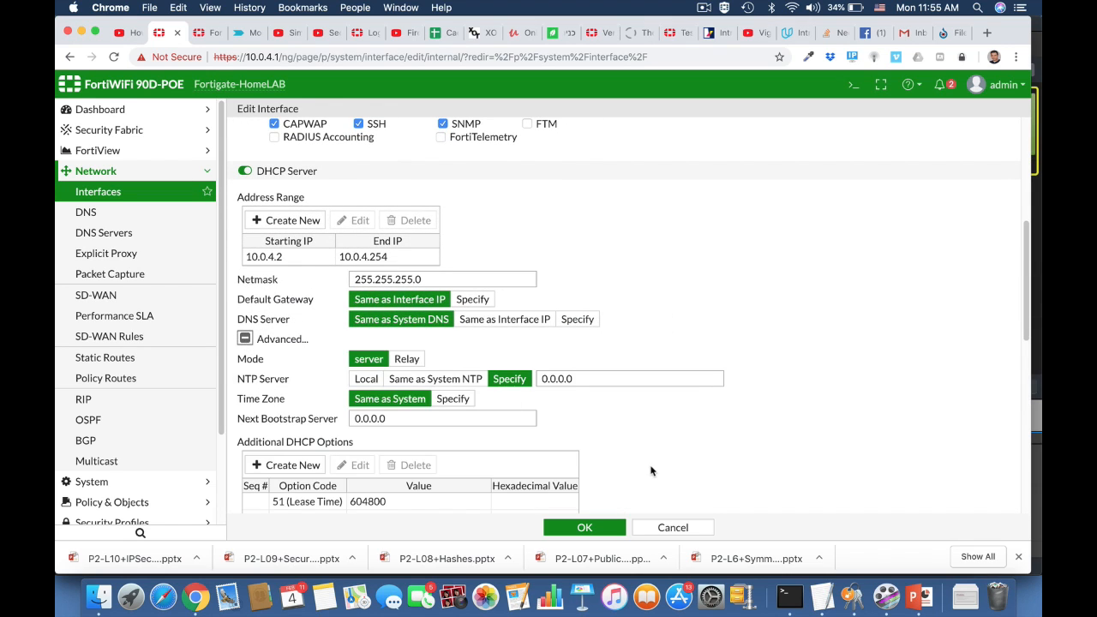
scroll(651, 471, "down", 4)
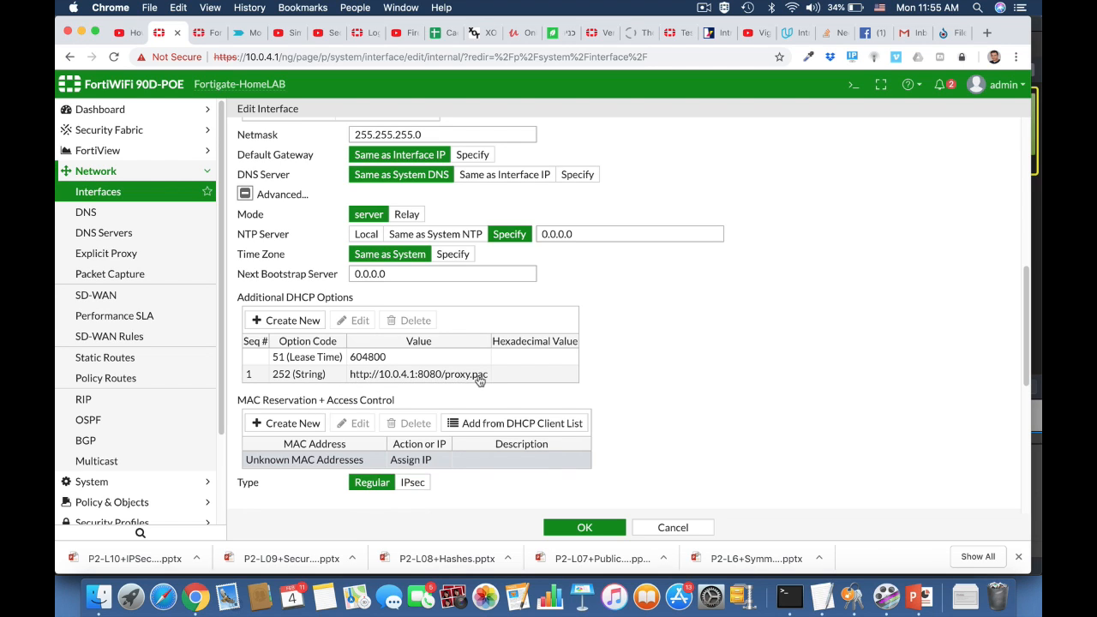
Add an additional DHCP option using a custom string option code 252
left_click(312, 321)
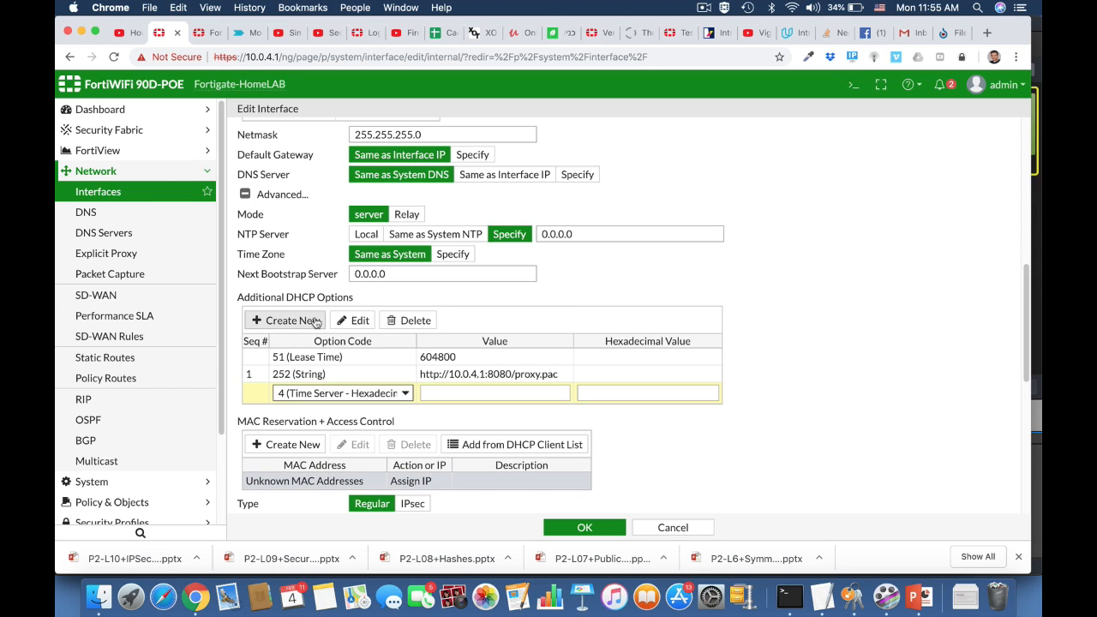
left_click(299, 392)
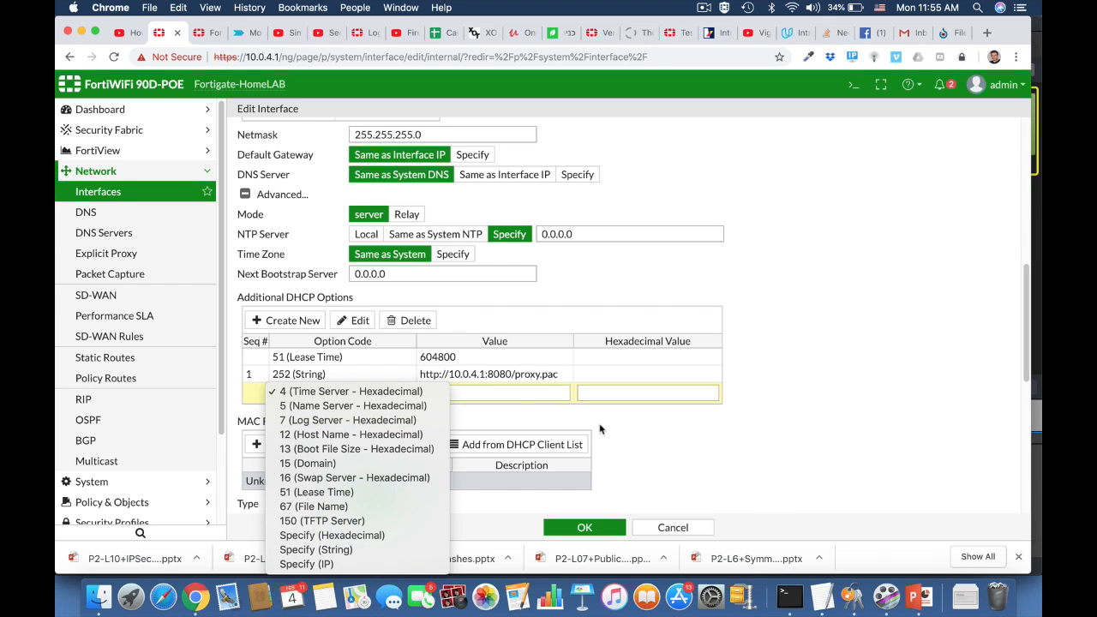
left_click(381, 550)
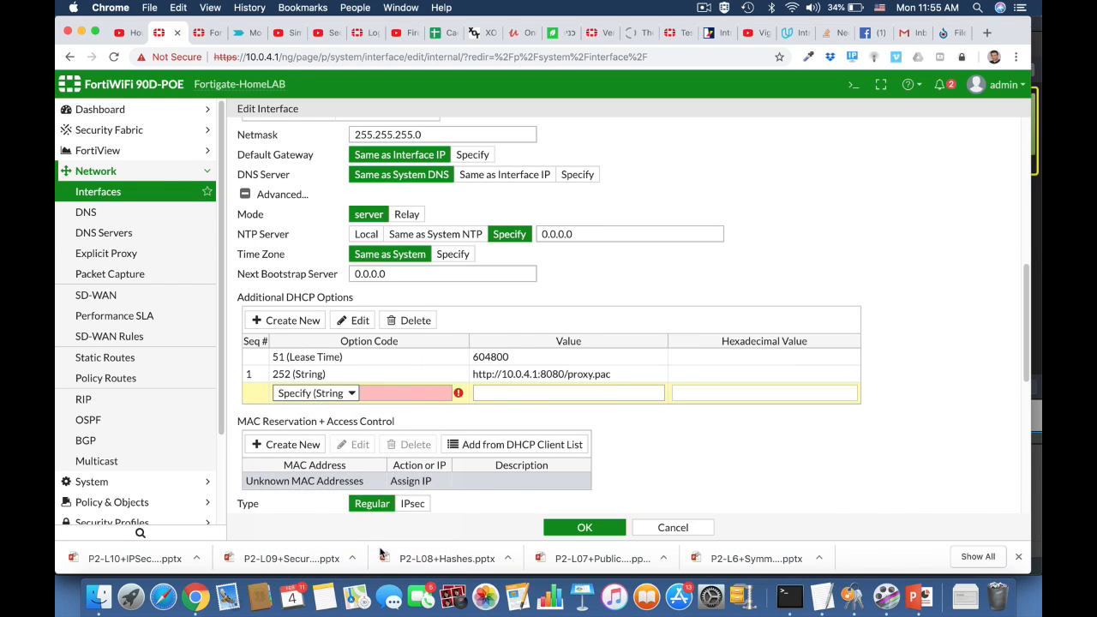
left_click(385, 393)
type("252")
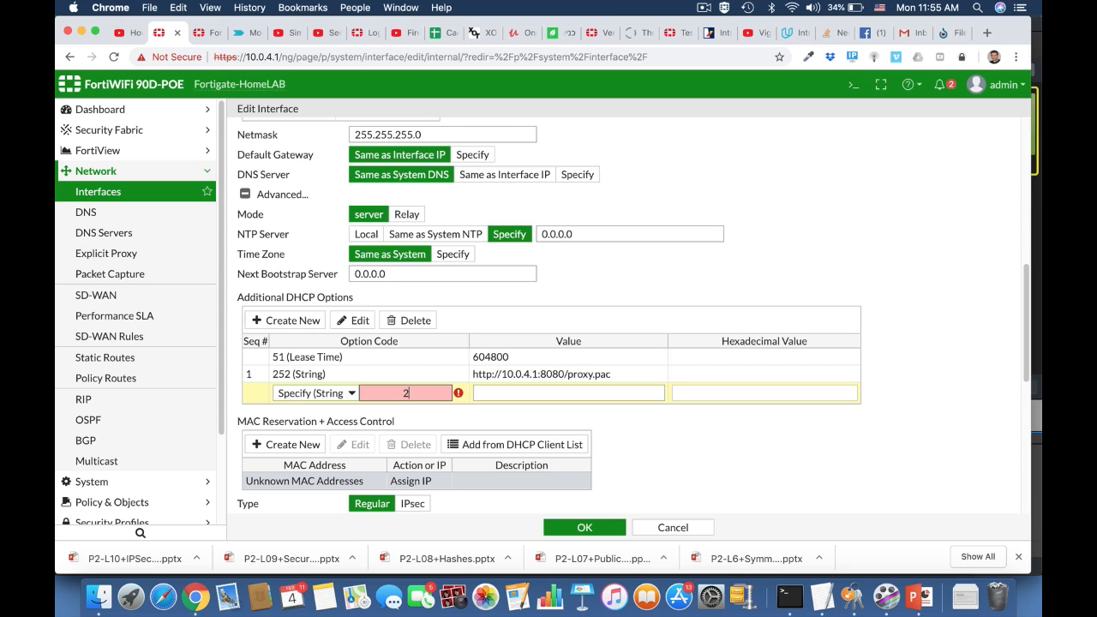
left_click(512, 396)
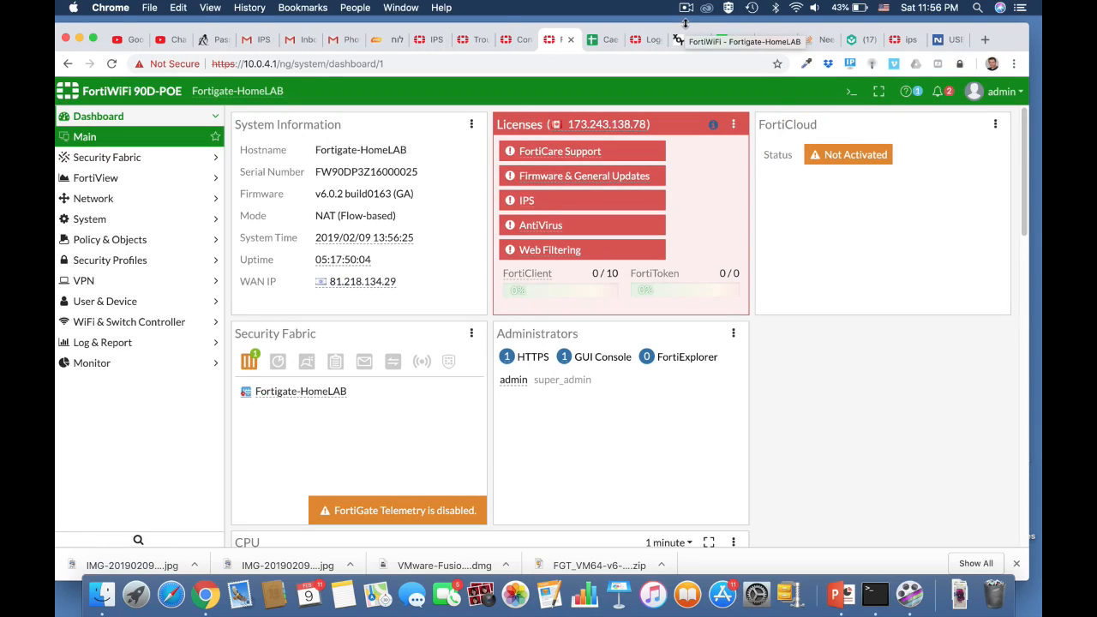
Start a new IPv4 DoS policy under Policy & Objects
left_click(144, 240)
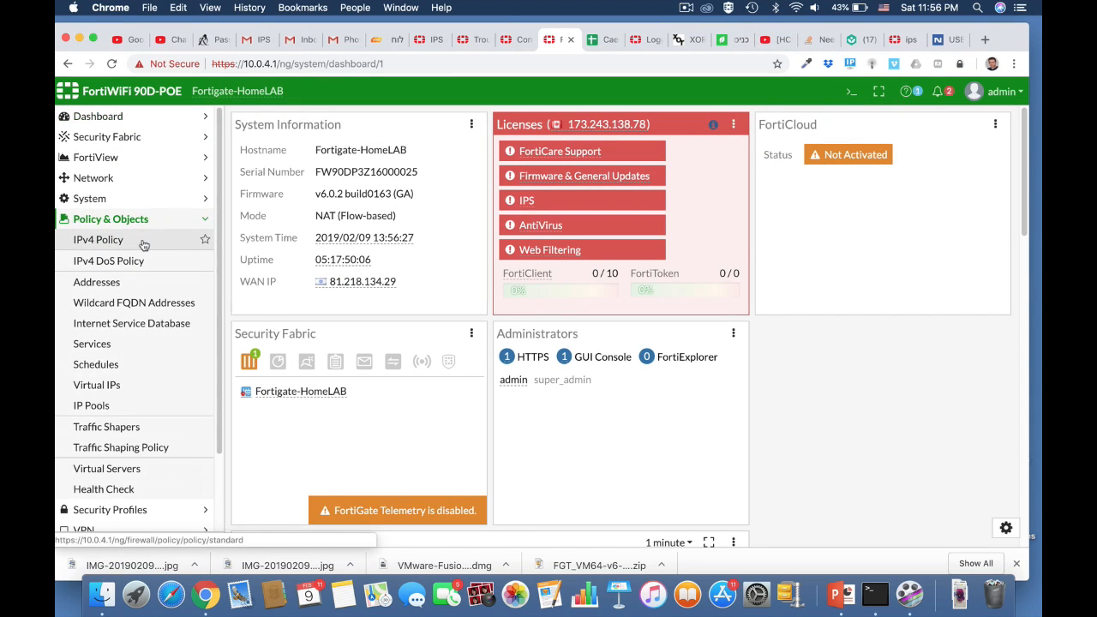
left_click(133, 261)
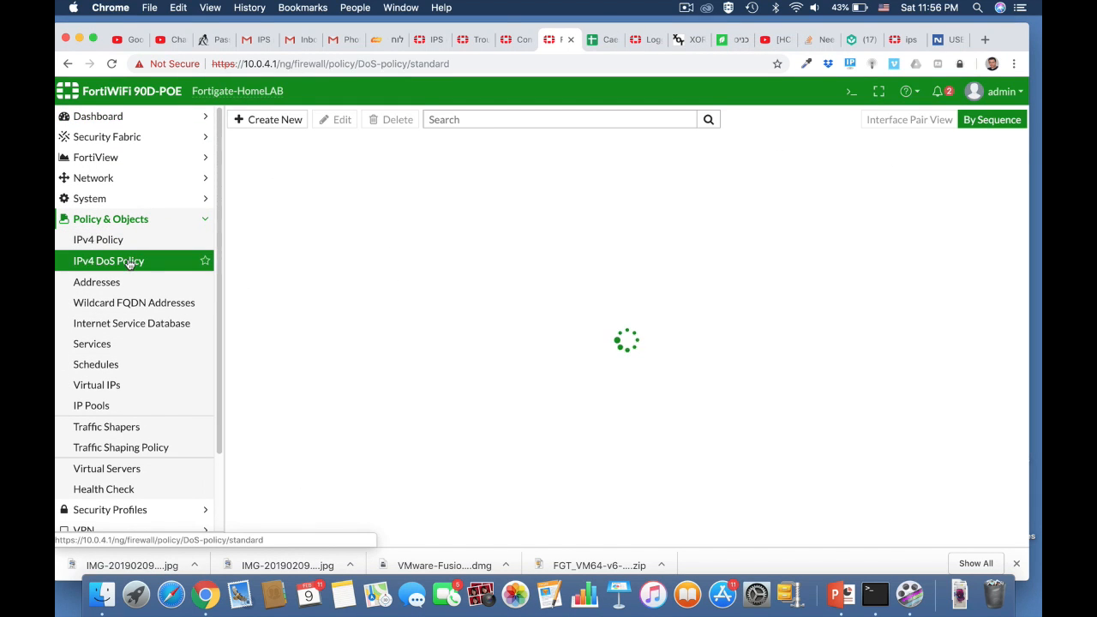
left_click(278, 119)
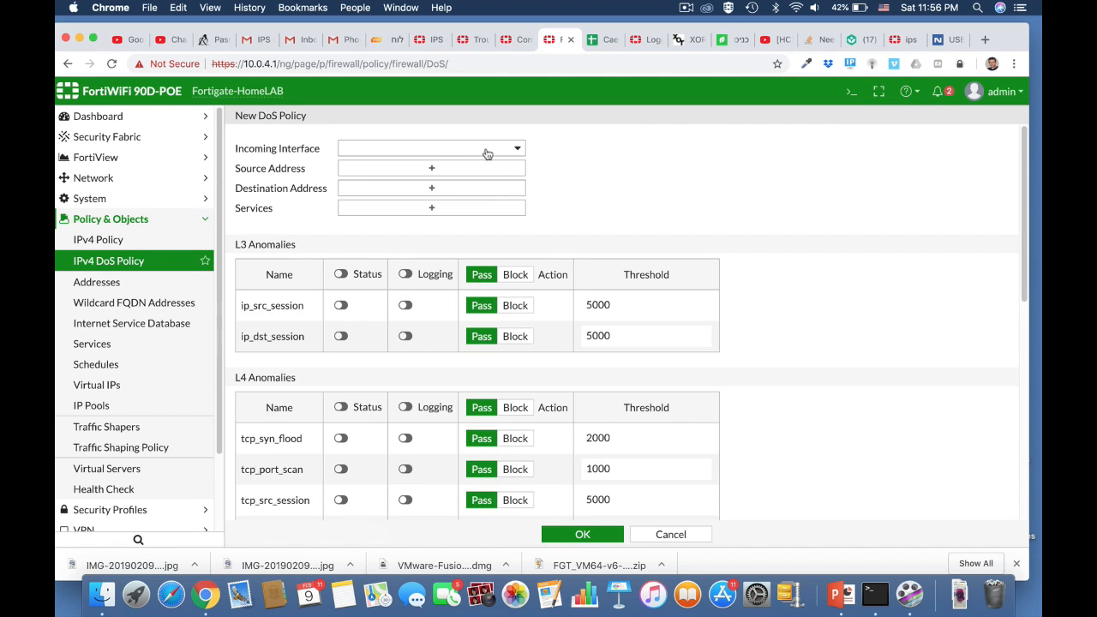
Set incoming interface LAN (internal), all source and destination addresses, and ALL service
left_click(486, 153)
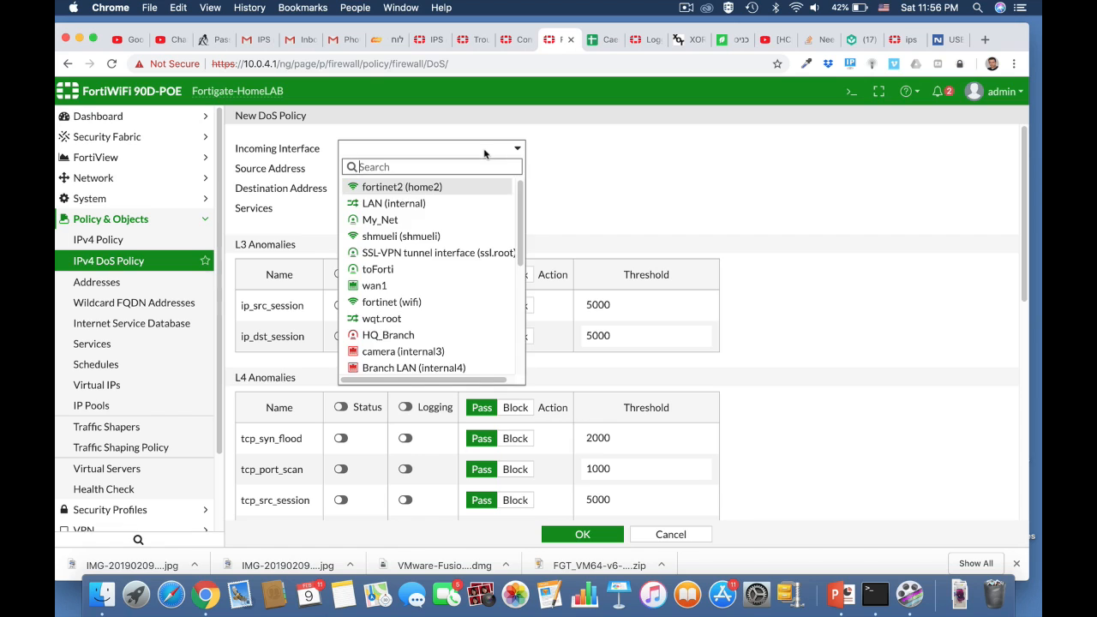
left_click(425, 202)
left_click(434, 174)
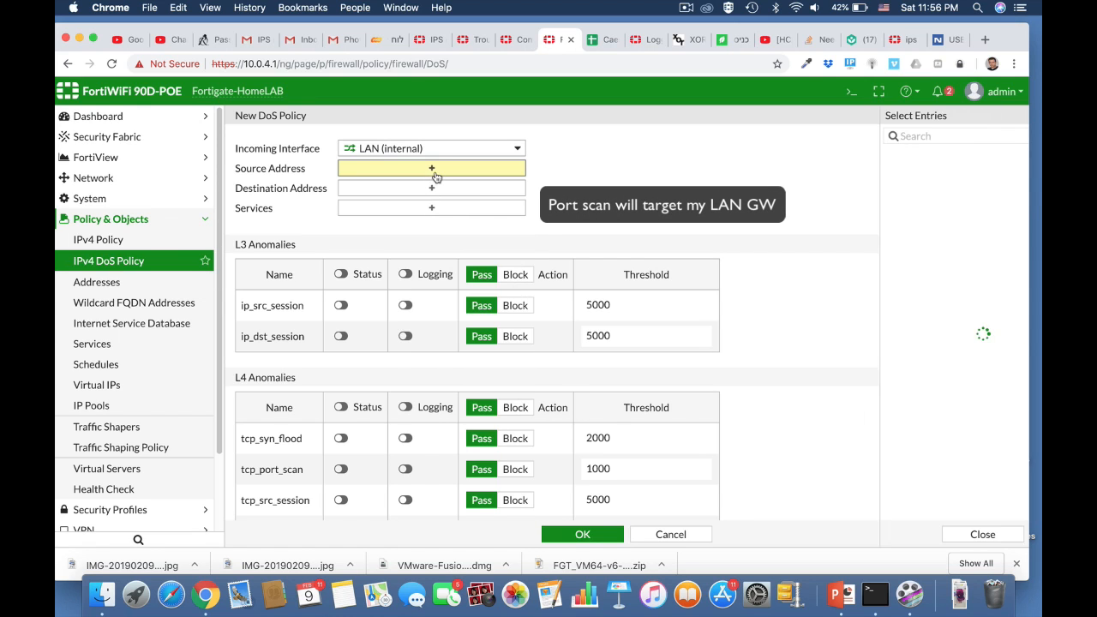
left_click(851, 175)
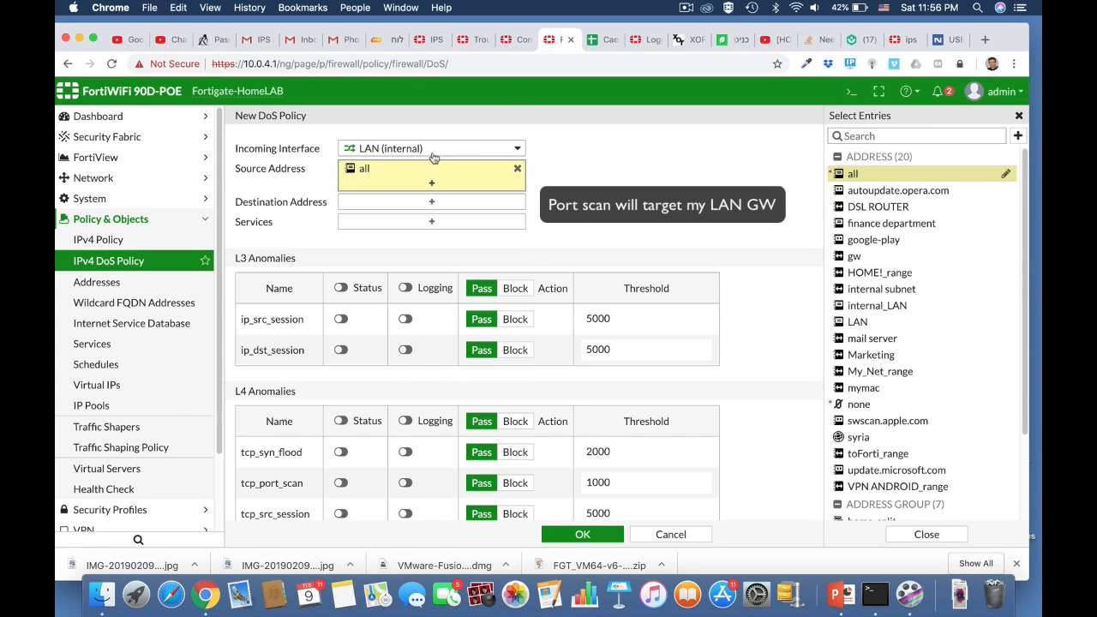
left_click(872, 177)
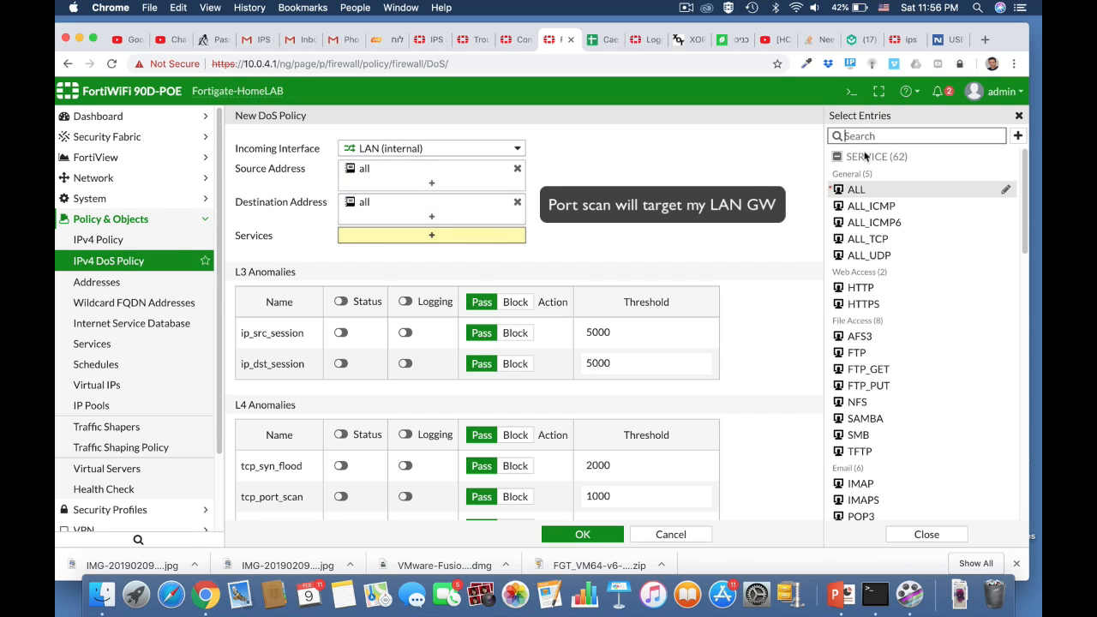
left_click(850, 191)
scroll(742, 320, "down", 5)
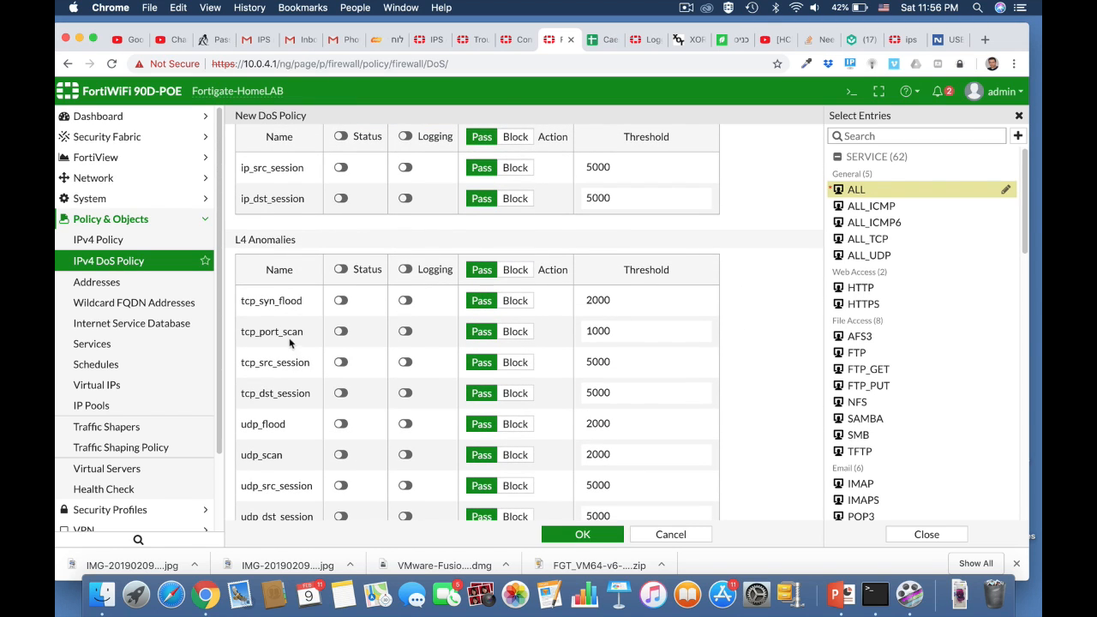
Enable detection and logging for tcp_port_scan with threshold 100
left_click(340, 331)
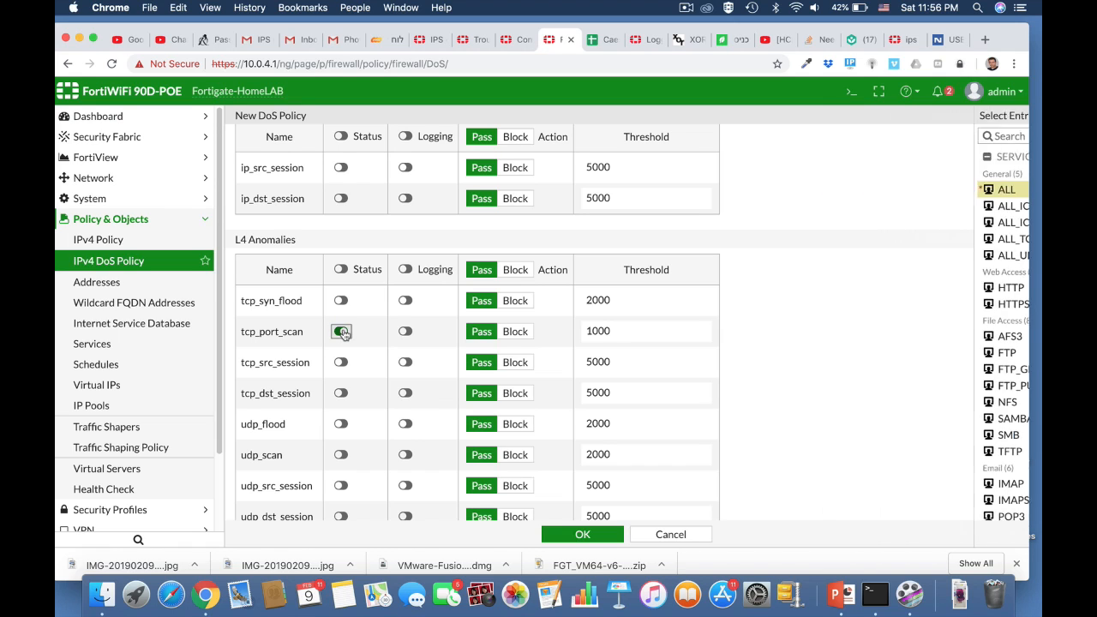
left_click(406, 334)
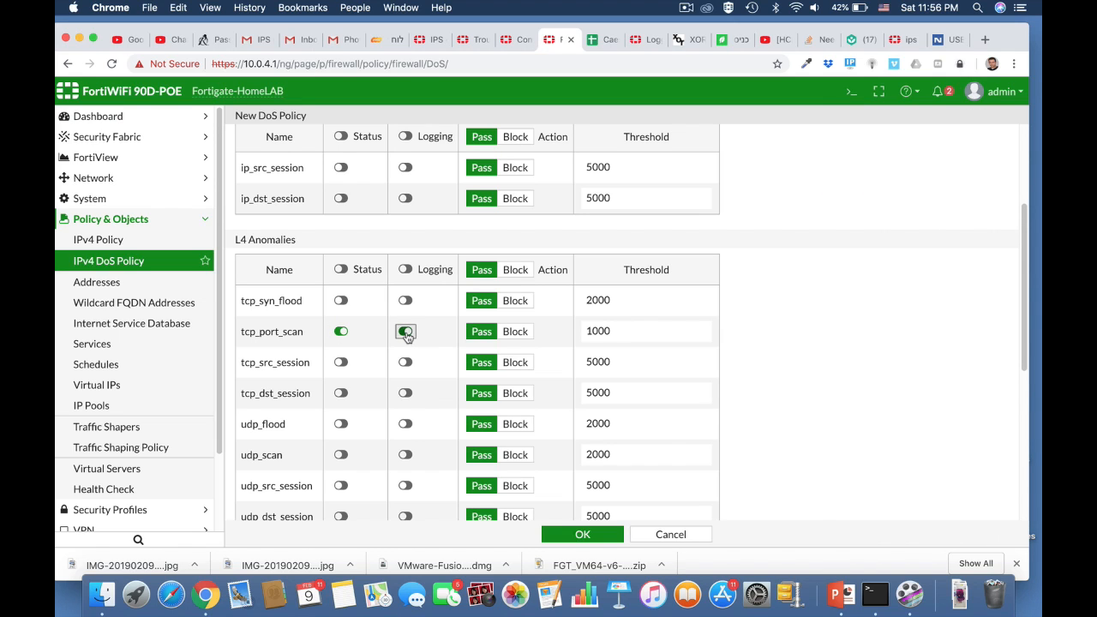
left_click(613, 331)
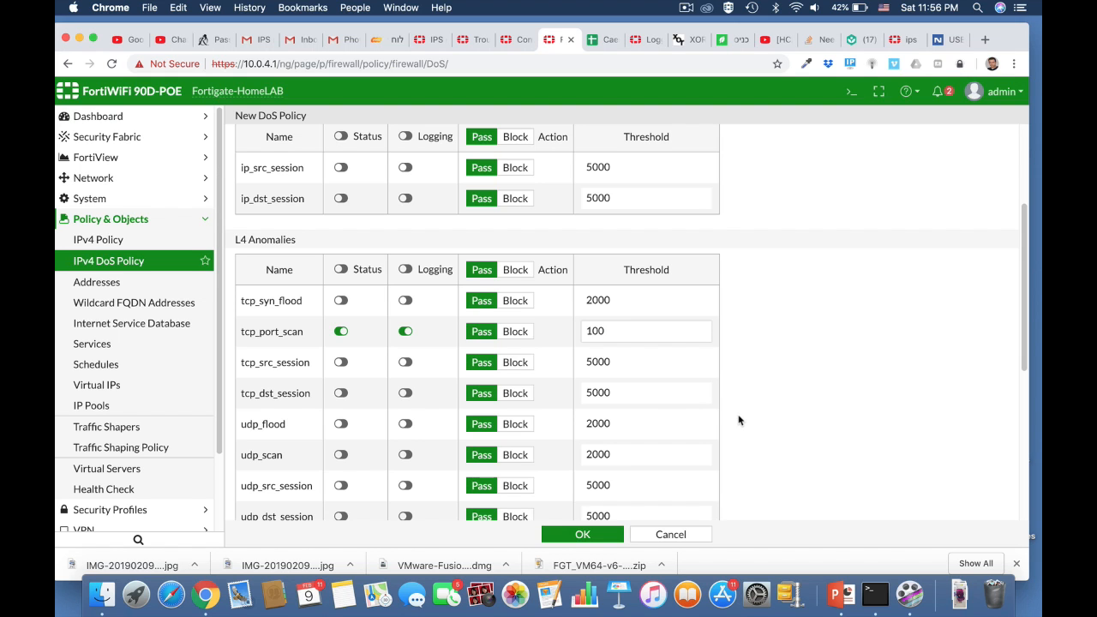
scroll(739, 420, "down", 3)
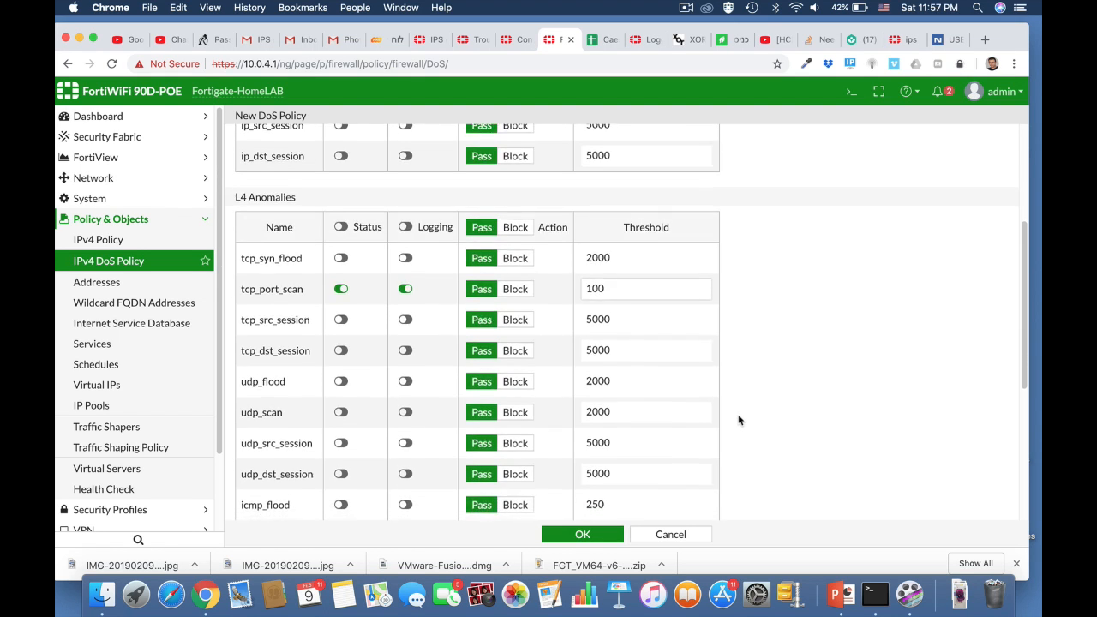
scroll(740, 419, "down", 5)
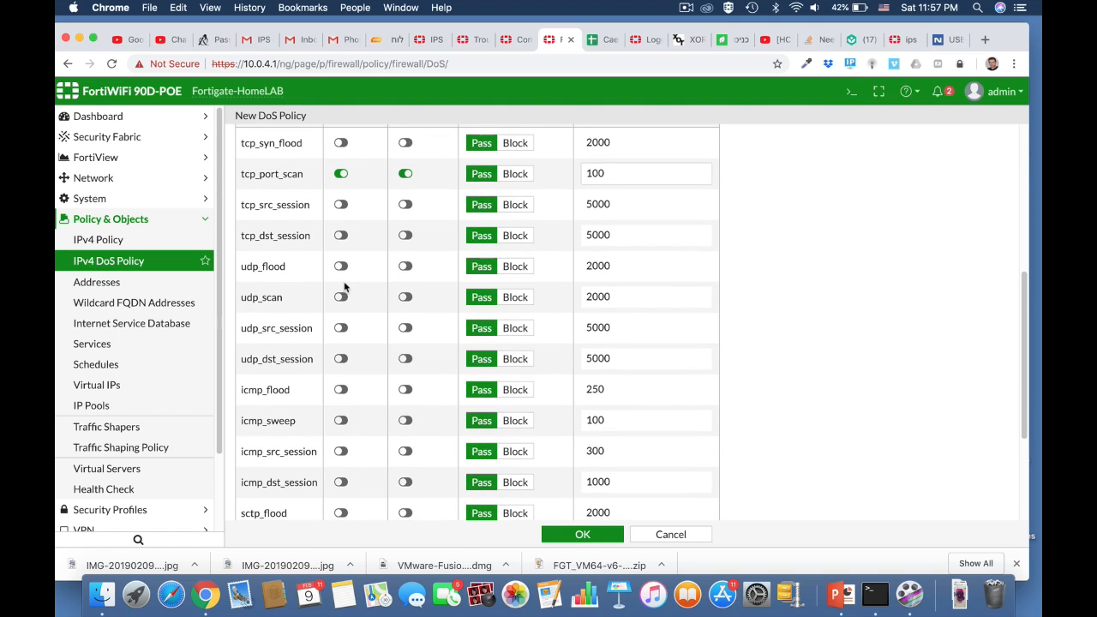
Enable detection and logging for udp_scan at threshold 1000 and save the DoS policy
left_click(341, 297)
left_click(406, 297)
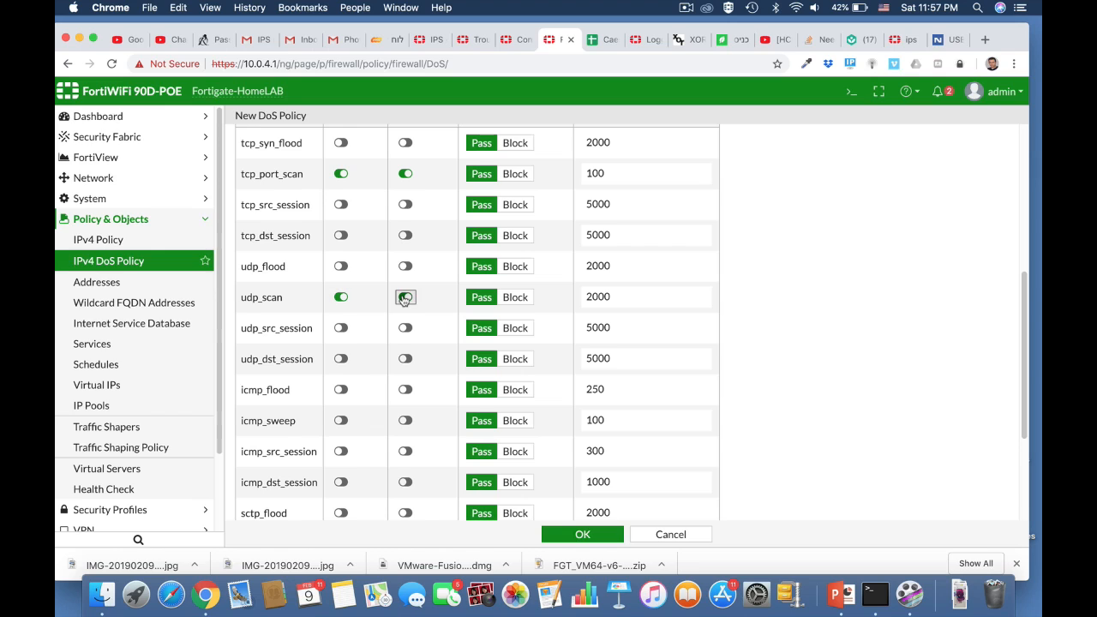
double_click(610, 296)
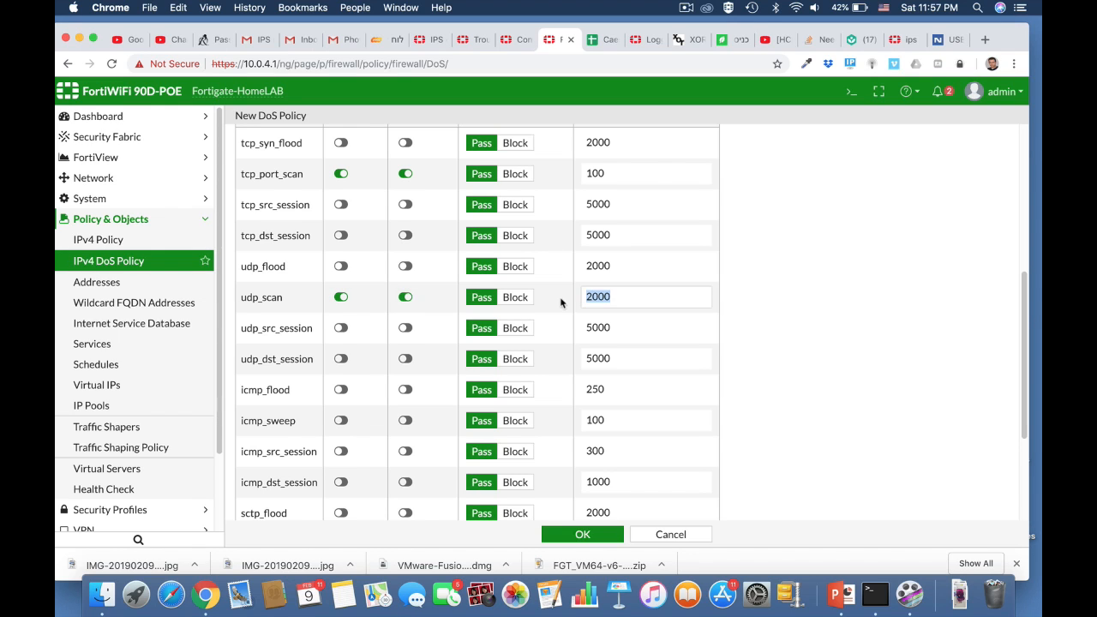
type("100")
scroll(798, 452, "down", 3)
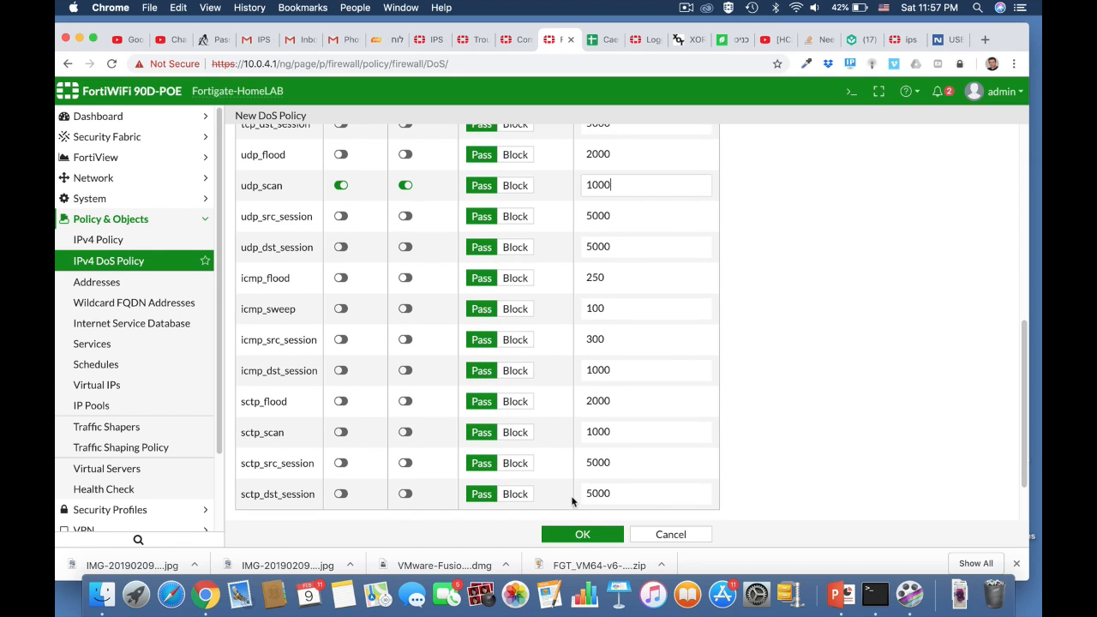
left_click(587, 533)
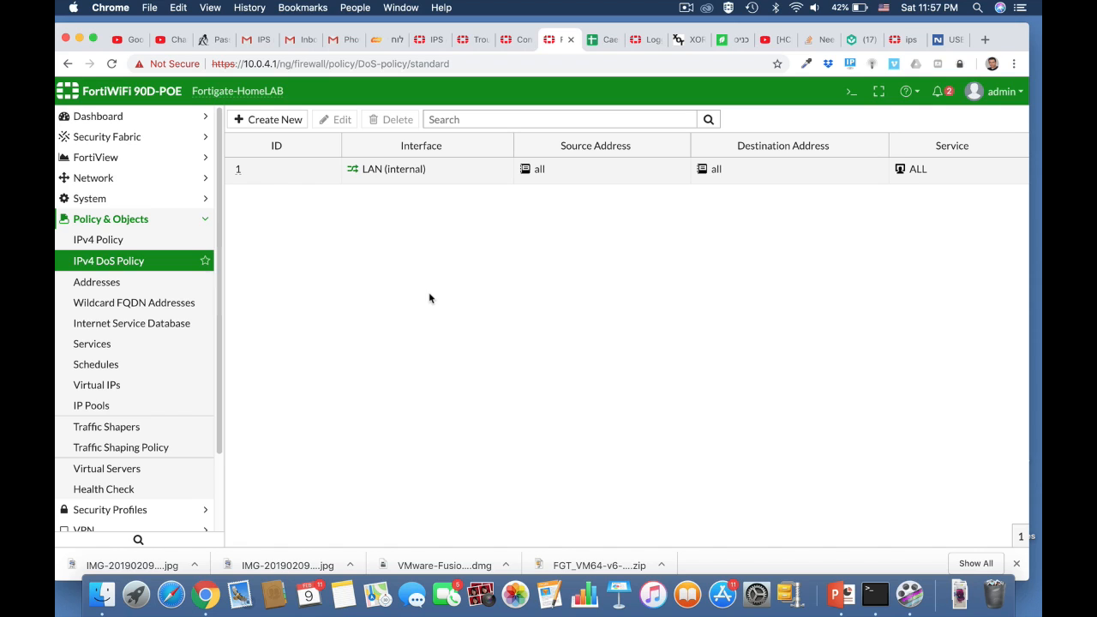
key("super+Tab")
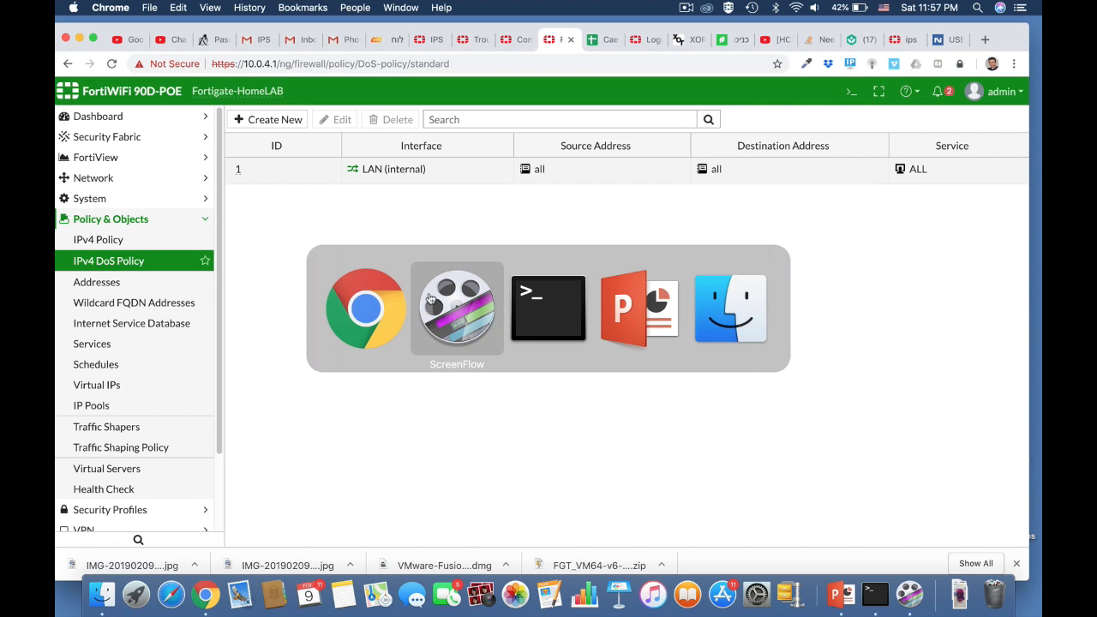
Run nmap 10.0.4.1 in Terminal, then return to FortiGate's Log & Report section
key("super+Tab")
type("nm")
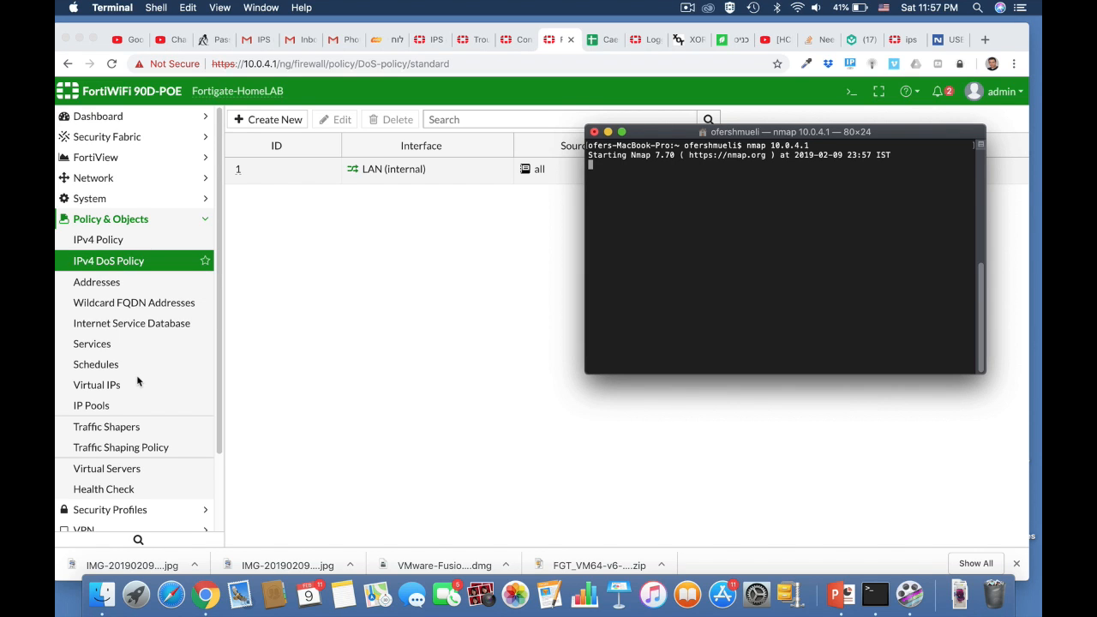
scroll(137, 378, "down", 3)
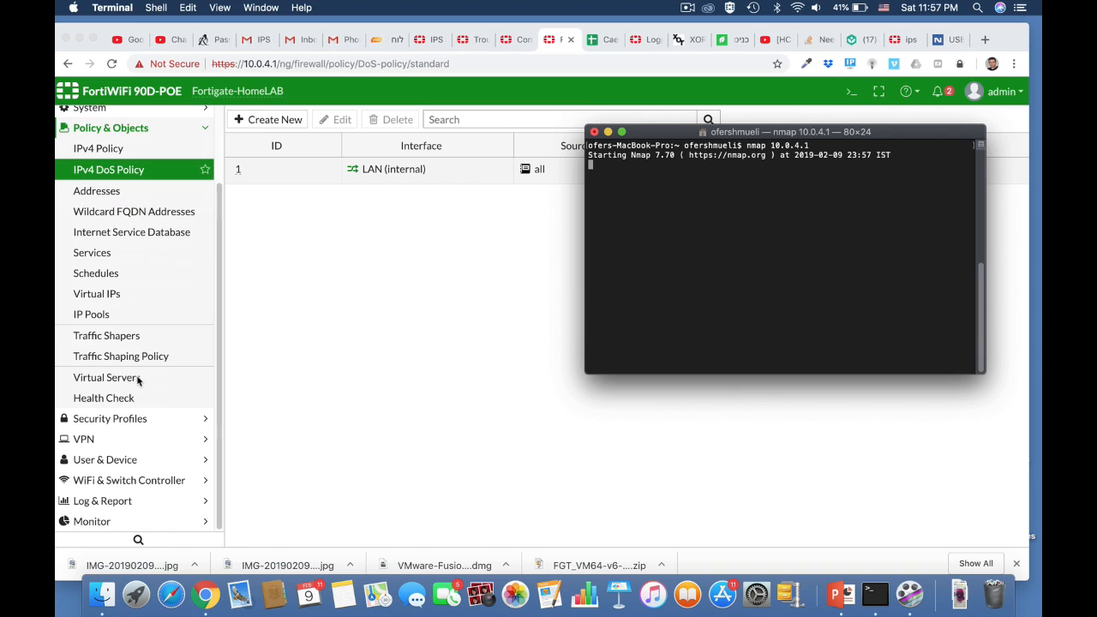
left_click(106, 506)
left_click(105, 505)
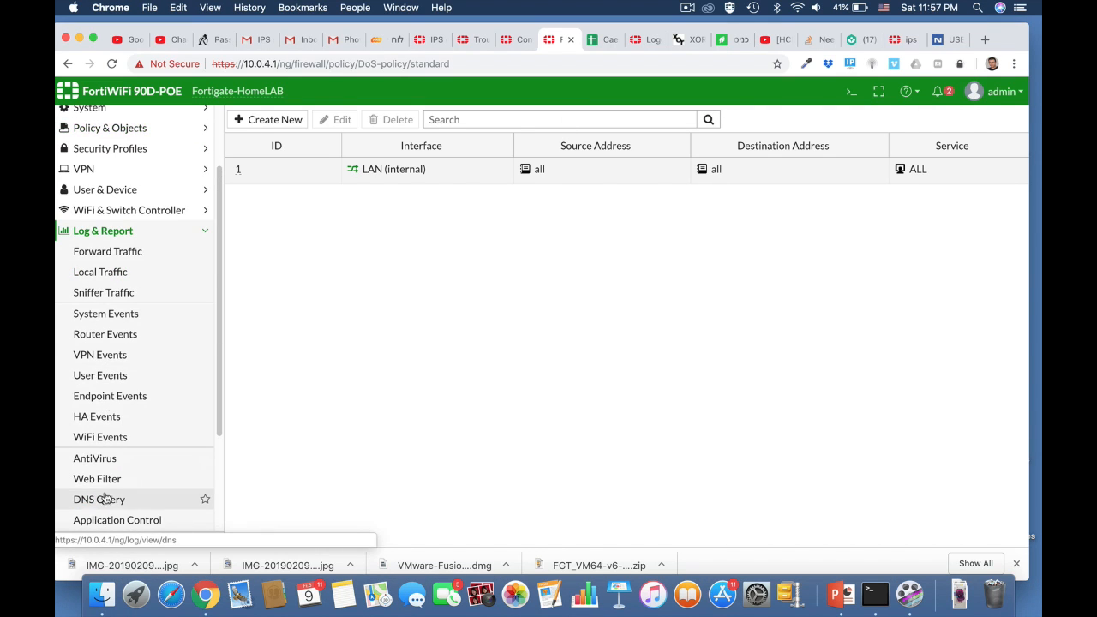
Open the second tcp_port_scan entry in the Anomaly log and follow its Reference link
scroll(107, 480, "down", 5)
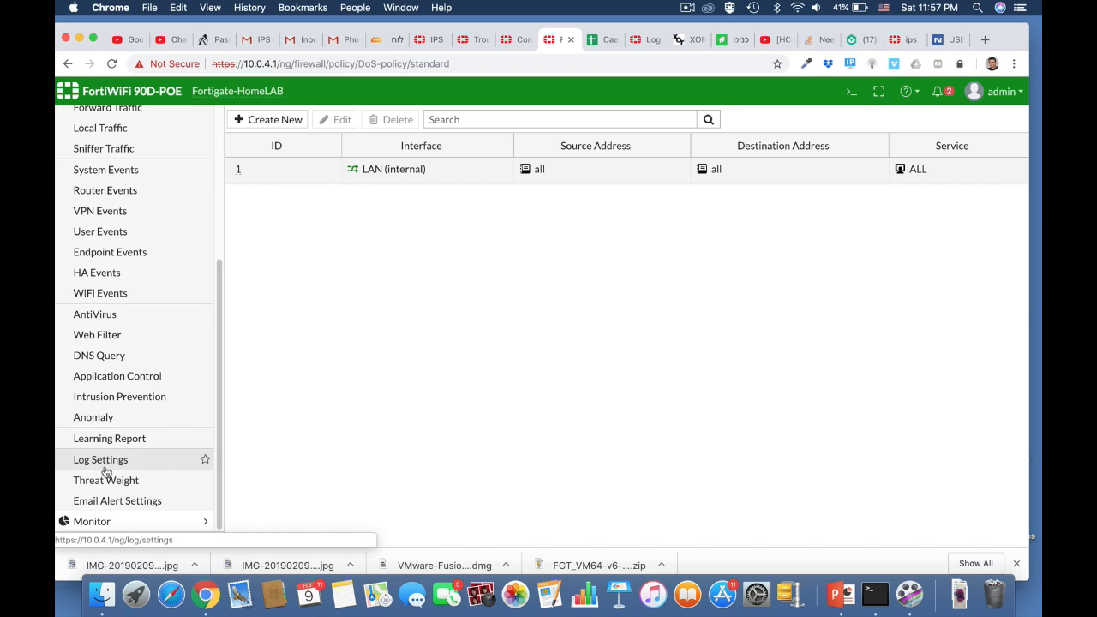
left_click(106, 422)
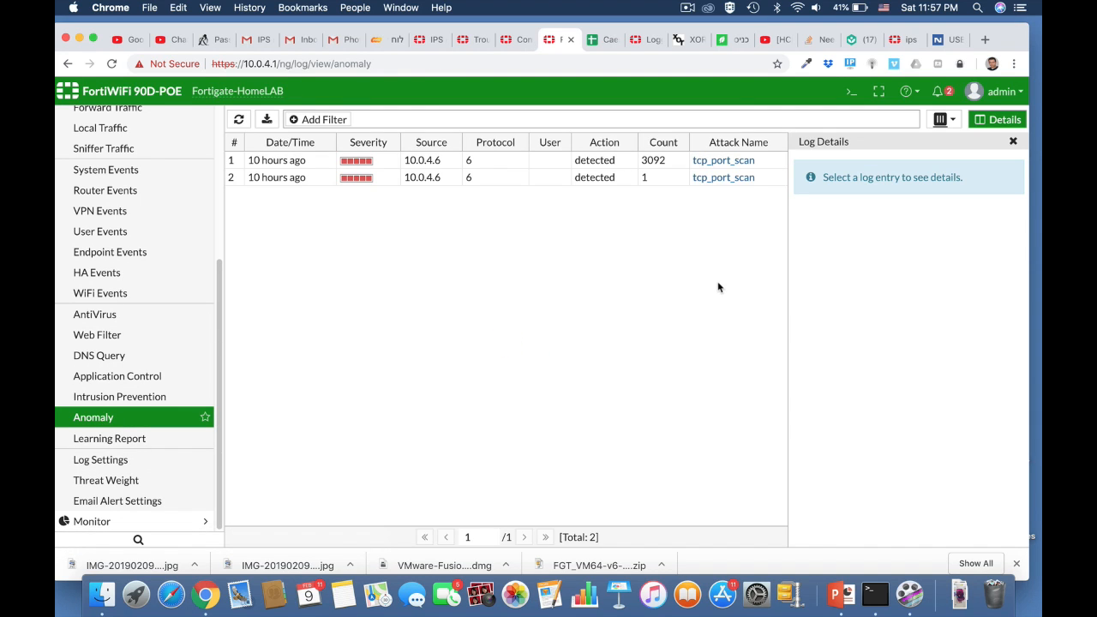
double_click(424, 177)
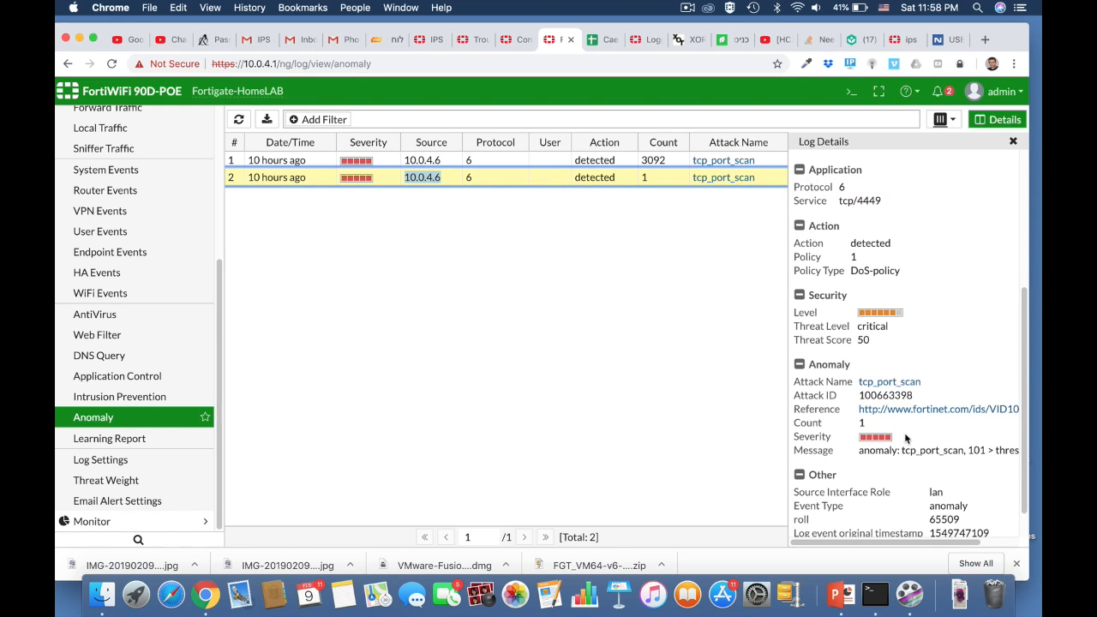
scroll(905, 439, "down", 2)
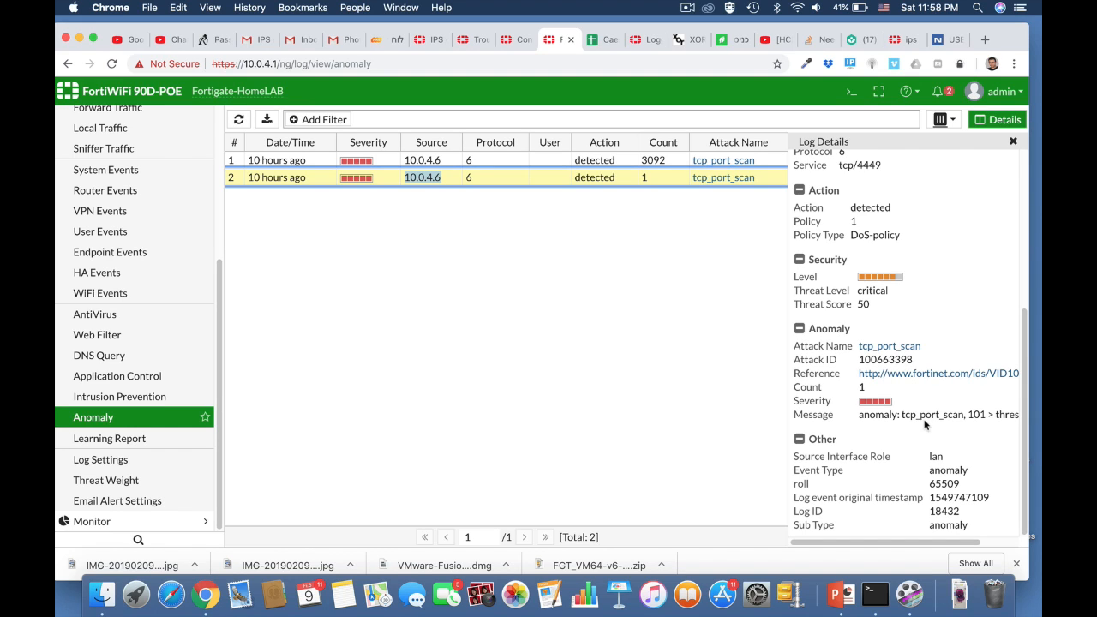
left_click(902, 375)
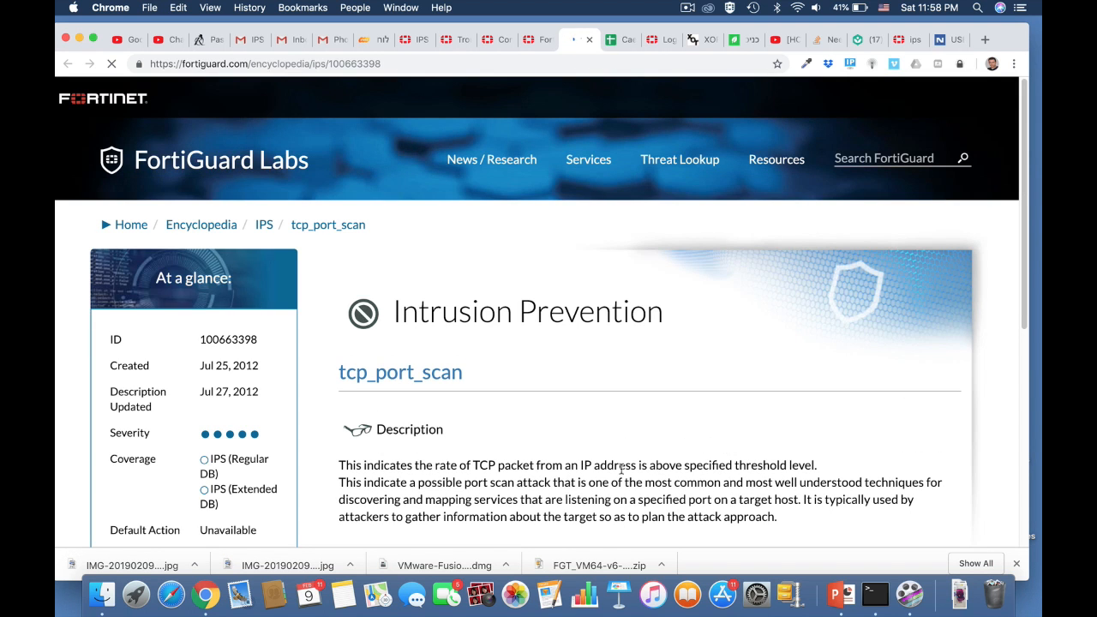
Scroll through the tcp_port_scan encyclopedia entry's description and coverage sections
scroll(622, 474, "down", 3)
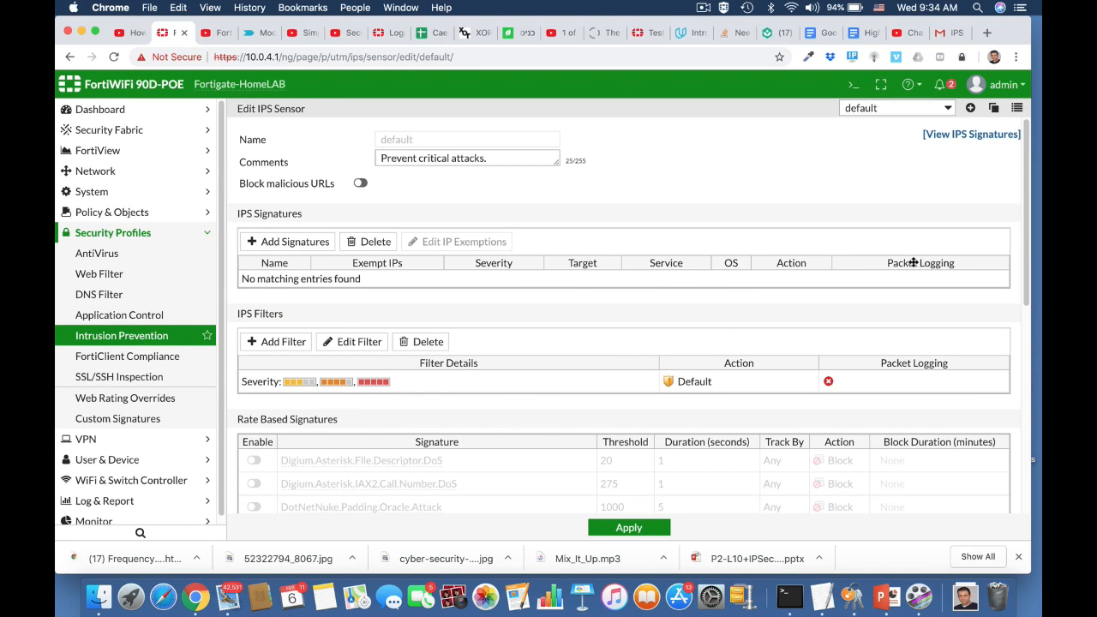
View all 5865 IPS signatures and check the Extended Package information
left_click(964, 134)
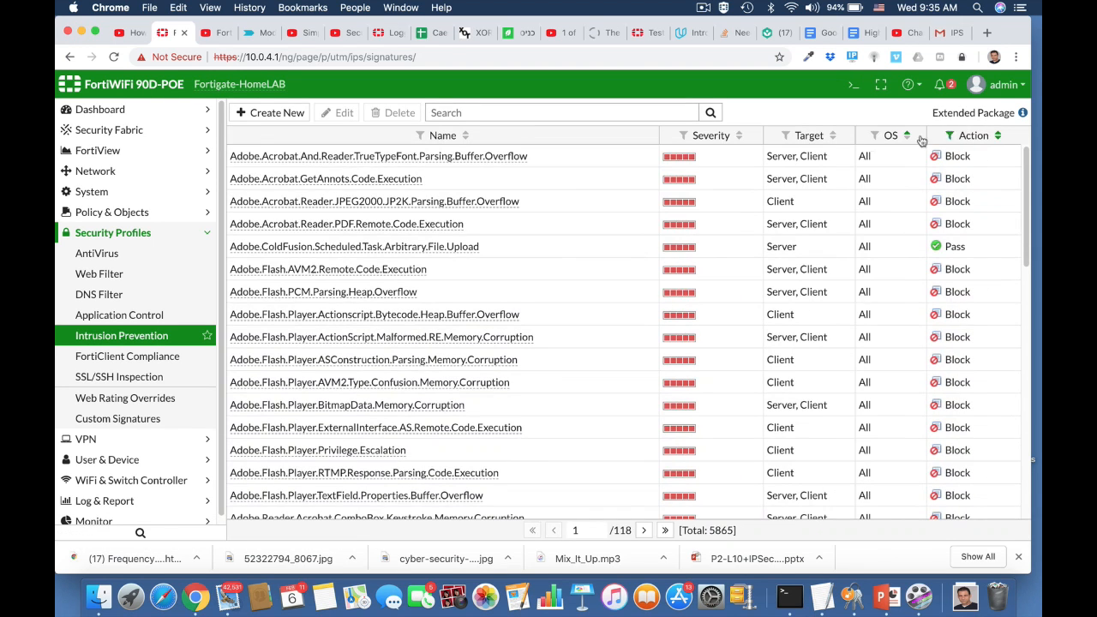
scroll(587, 240, "down", 5)
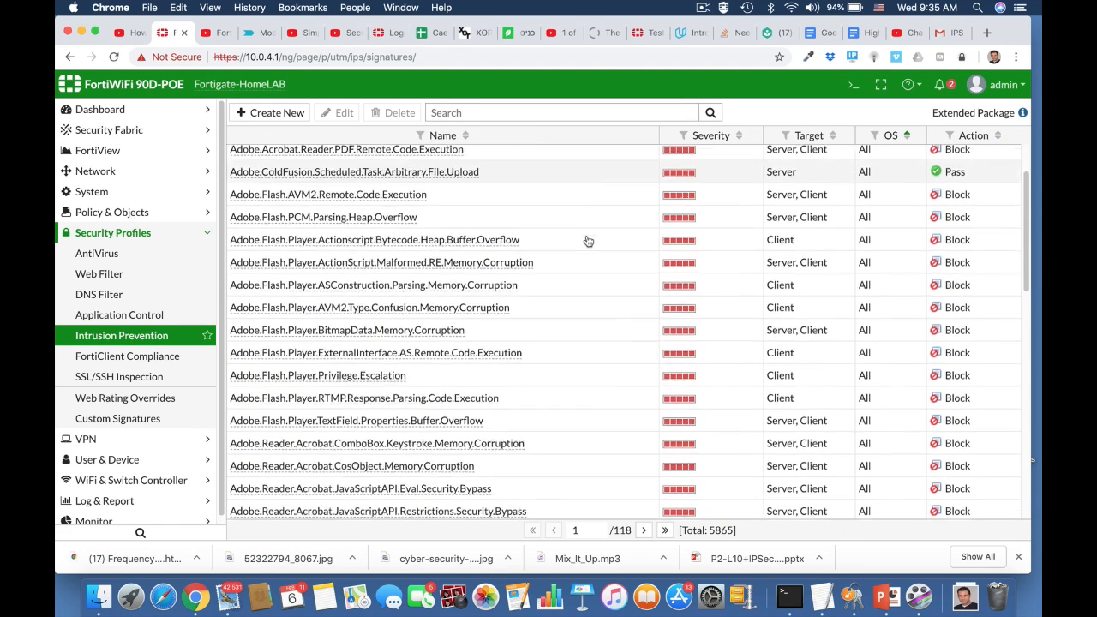
scroll(588, 241, "up", 5)
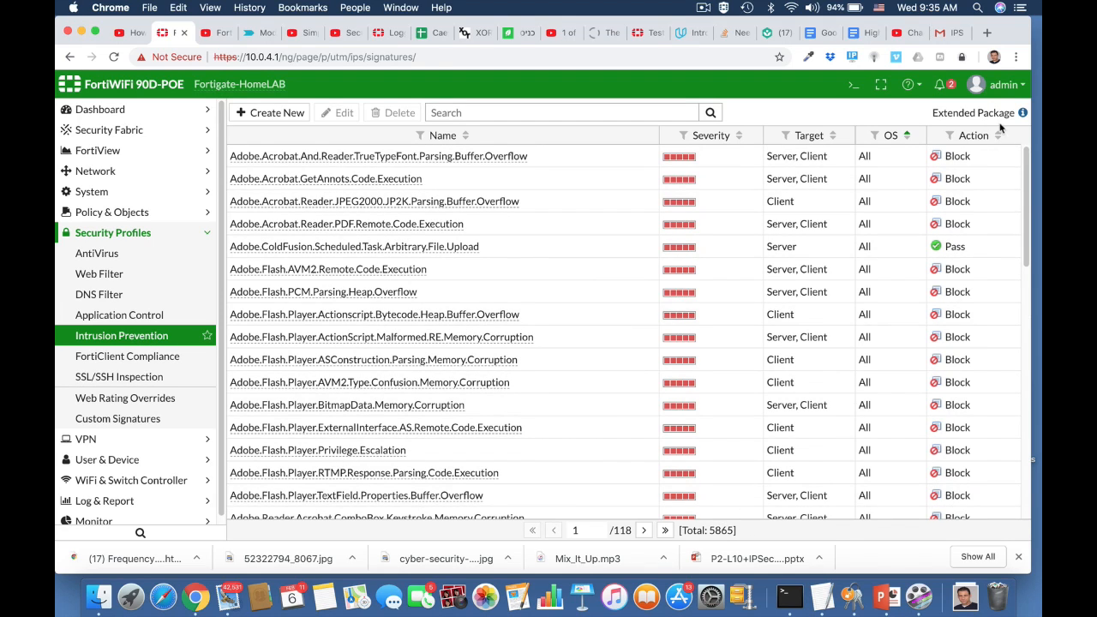
mouse_move(1022, 114)
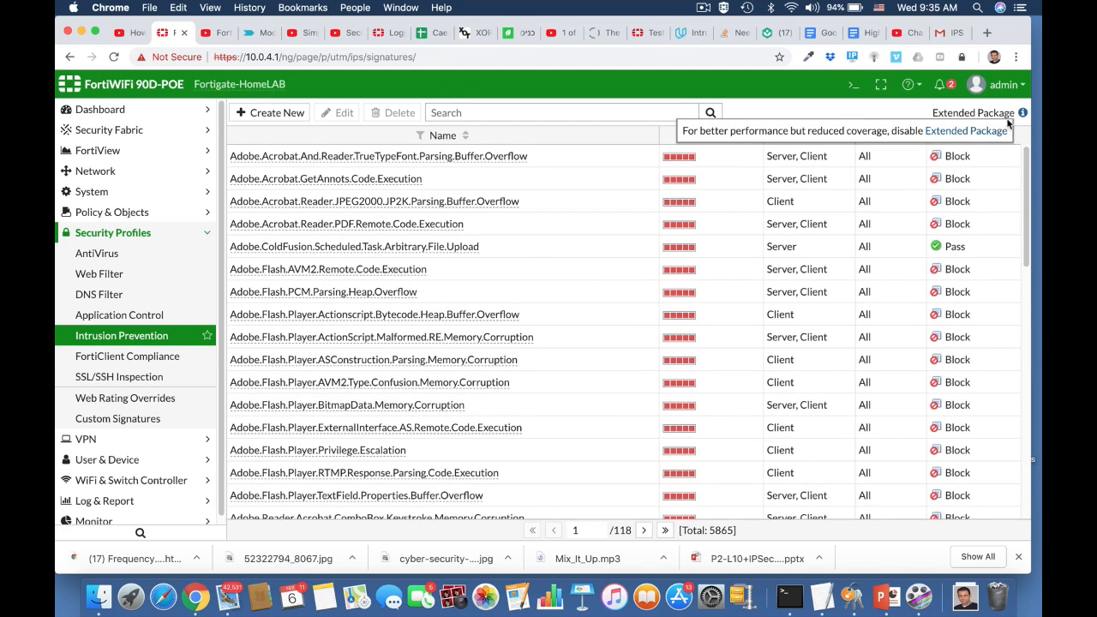
left_click(852, 85)
Abort the stray command and enter the global IPS configuration with config ips global
type("conf")
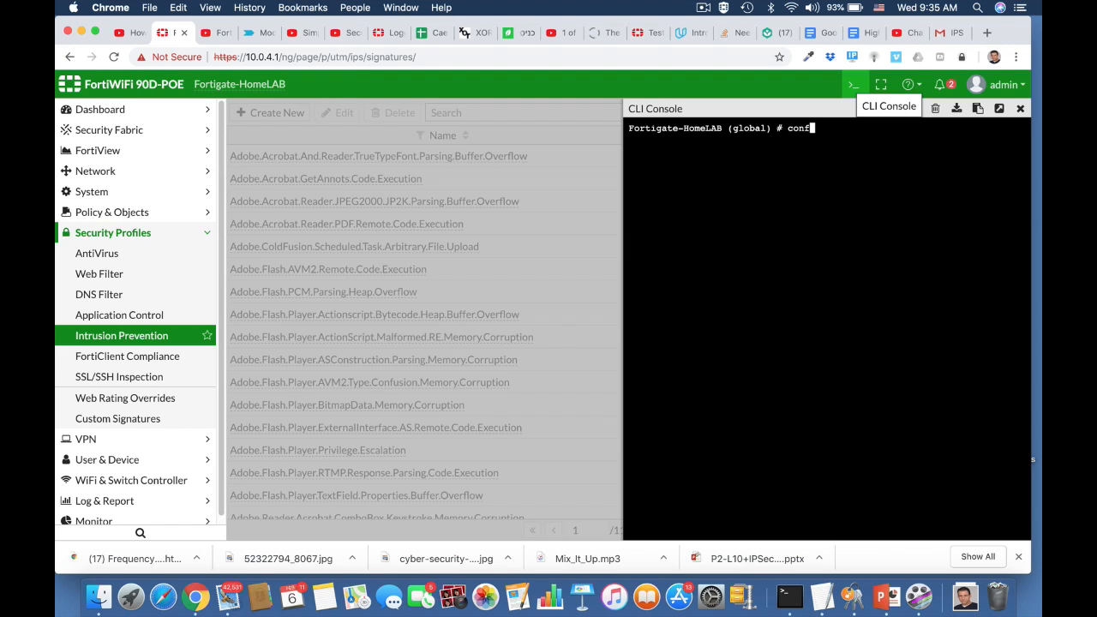
type("ig ip")
key("Return")
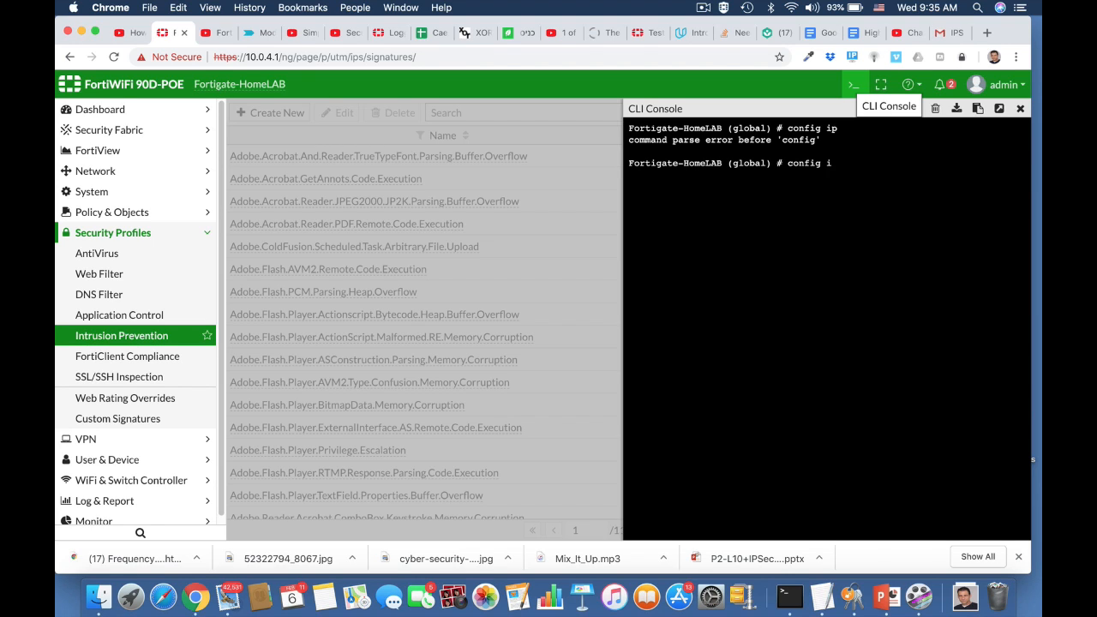
key("BackSpace")
key("BackSpace")
key("BackSpace")
key("BackSpace")
type("abort")
key("Return")
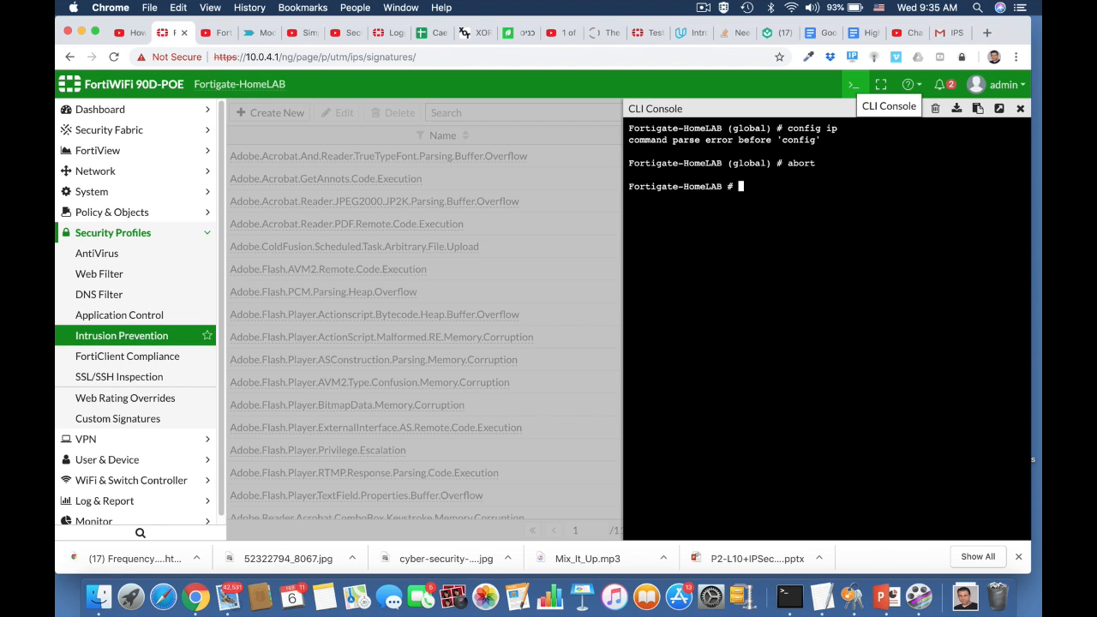
type("conf")
key("Tab")
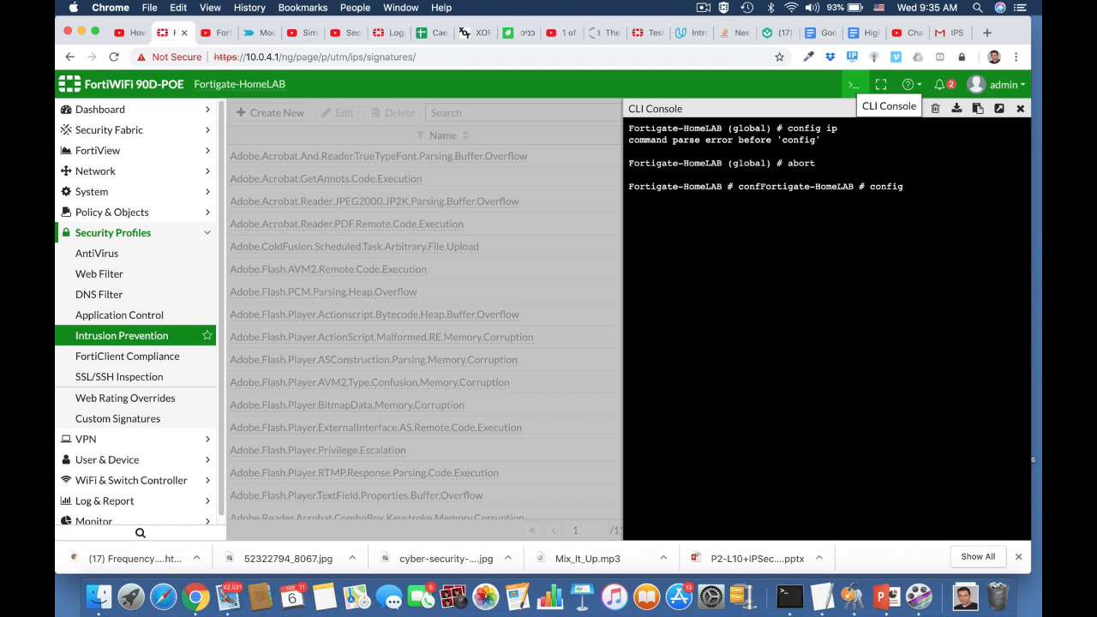
type("ips global")
key("Return")
List the full global IPS settings, set the database to regular, and commit with end
type("show full")
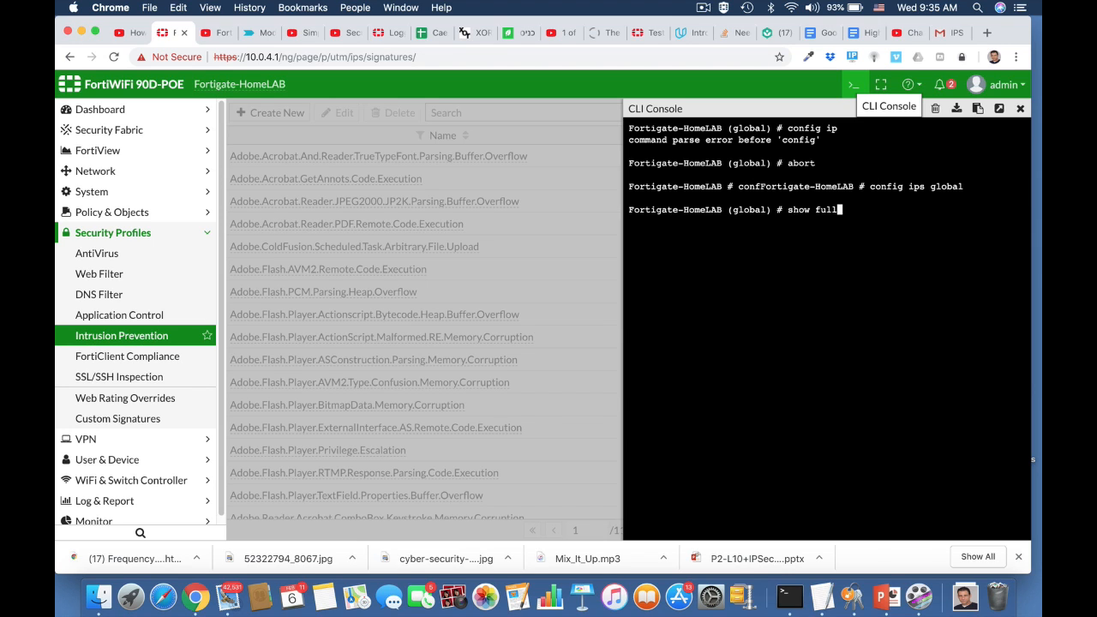
key("Return")
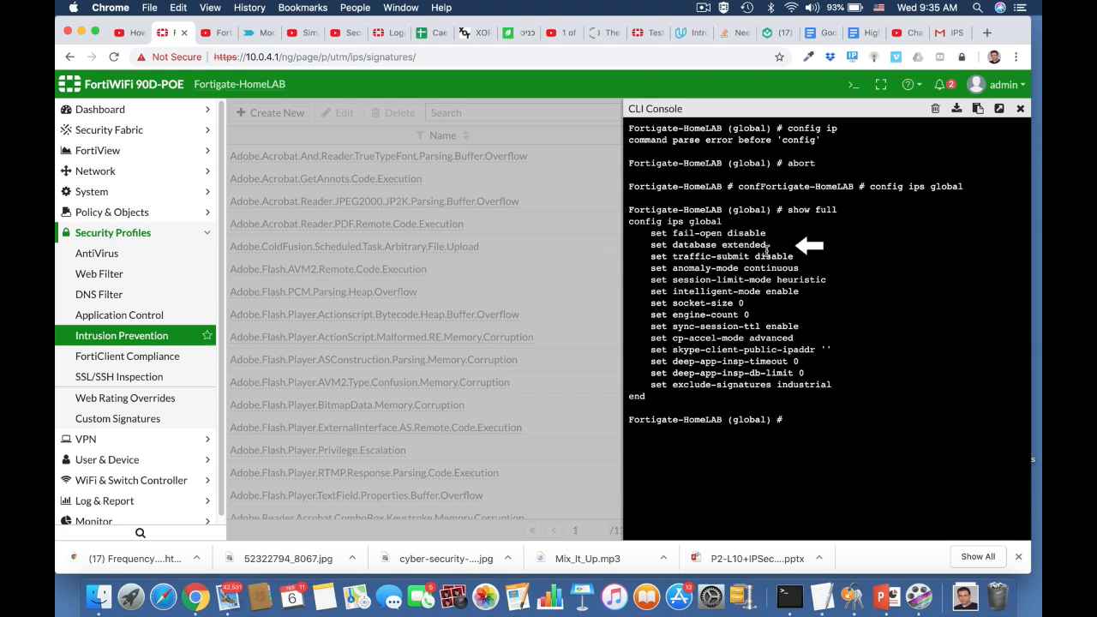
type("set da")
key("Tab")
key("Tab")
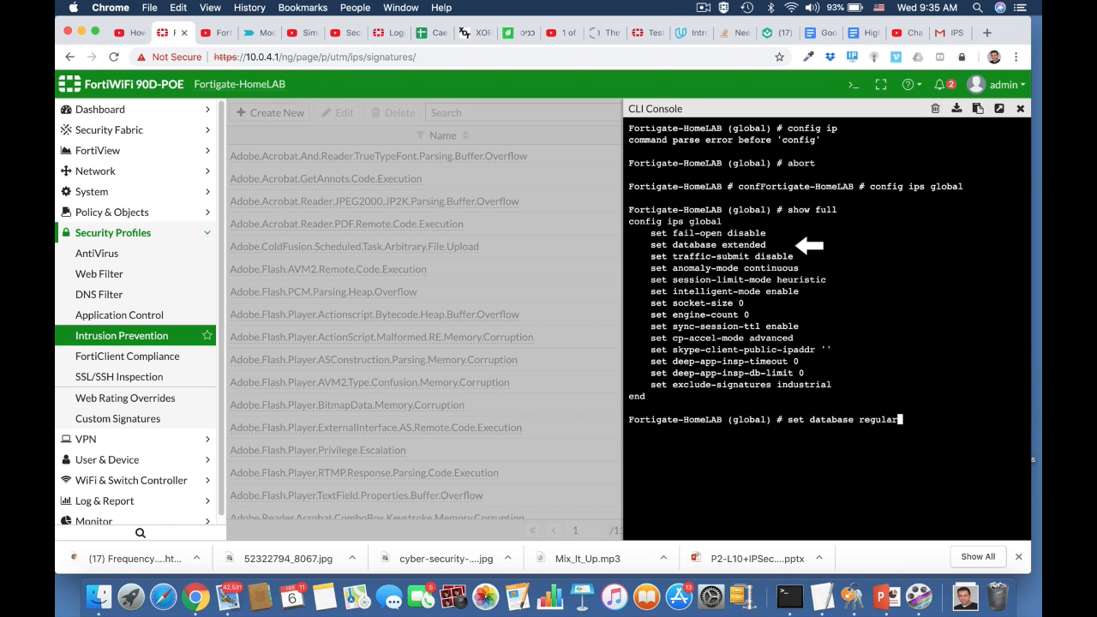
key("Return")
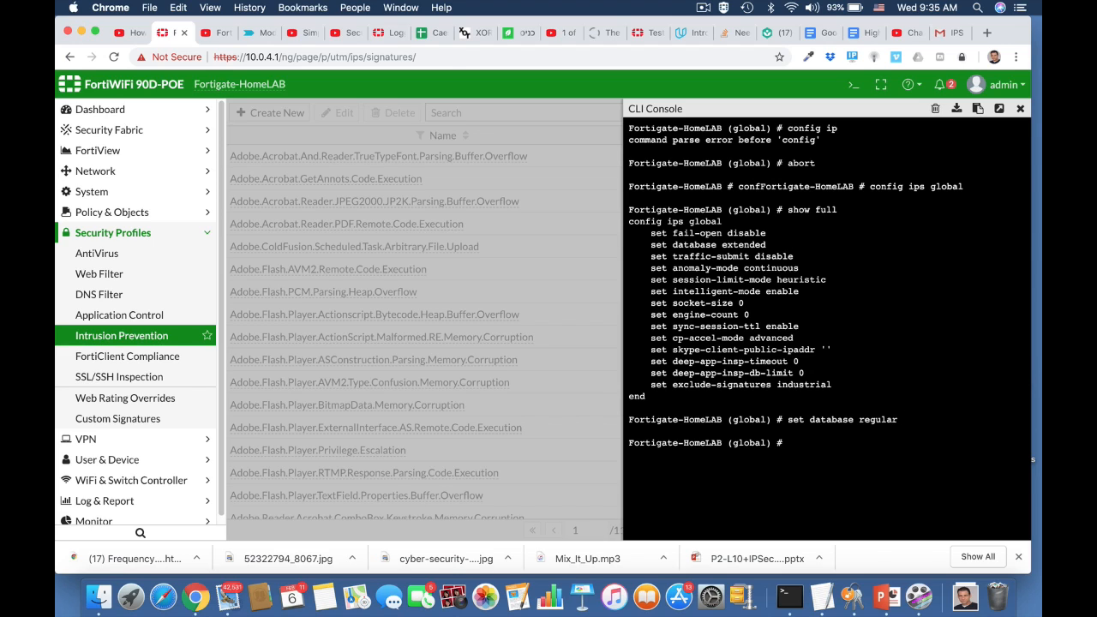
type("end")
left_click(1019, 109)
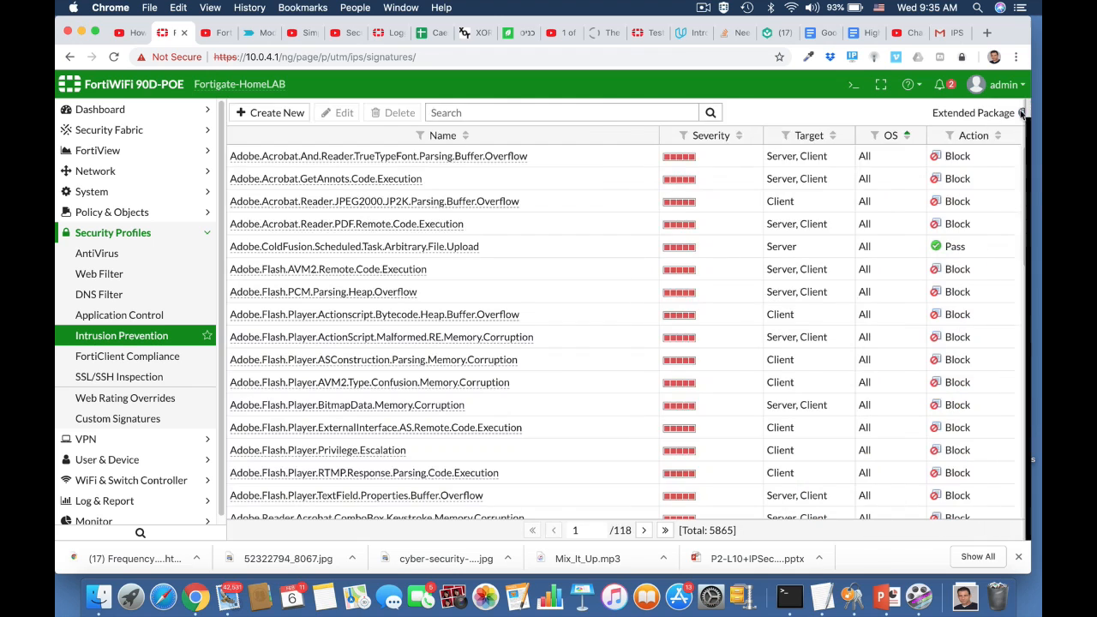
Reload the IPS Signatures page so it reports the Standard Package, then scroll through the 5865 signatures
left_click(651, 56)
key("Return")
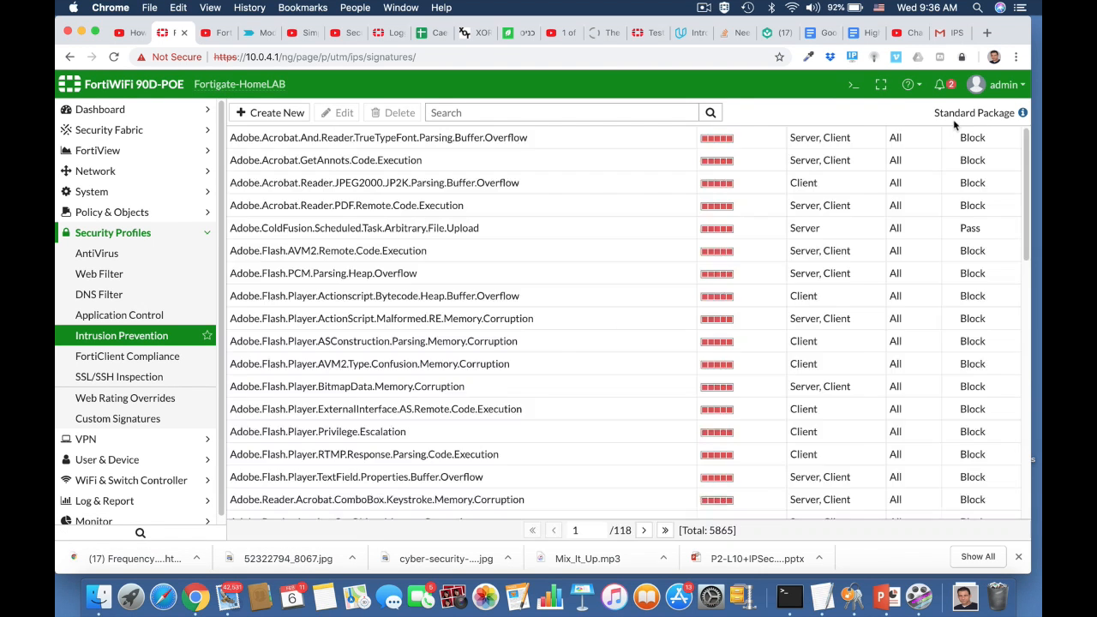
scroll(751, 321, "down", 5)
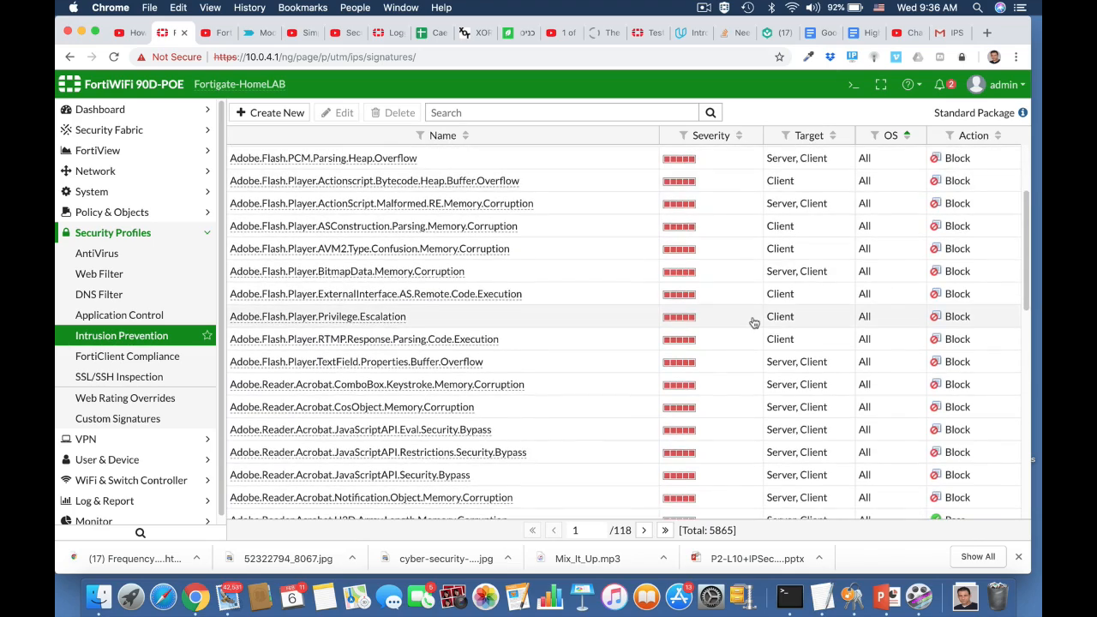
scroll(753, 323, "down", 3)
scroll(753, 323, "down", 2)
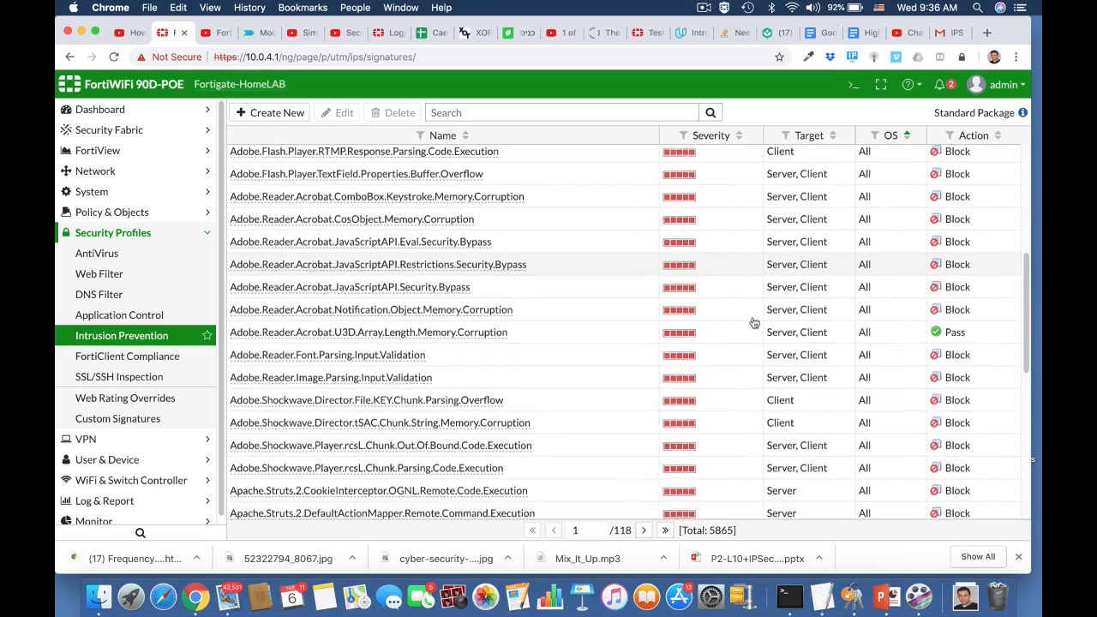
scroll(754, 317, "up", 10)
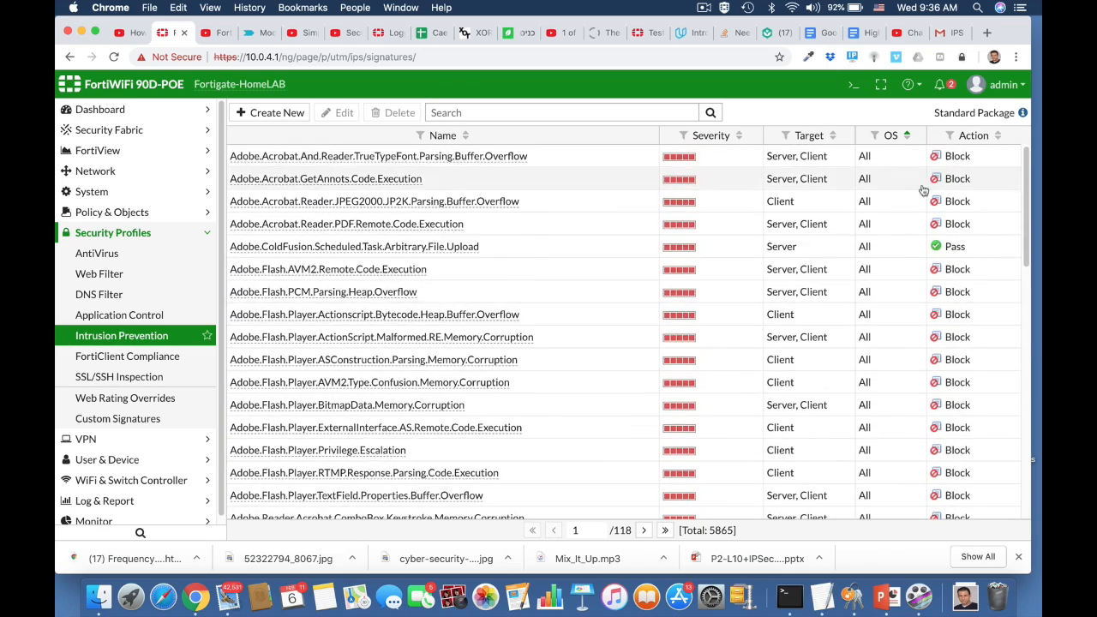
In the CLI Console, enter config ips global and show its full settings
left_click(853, 84)
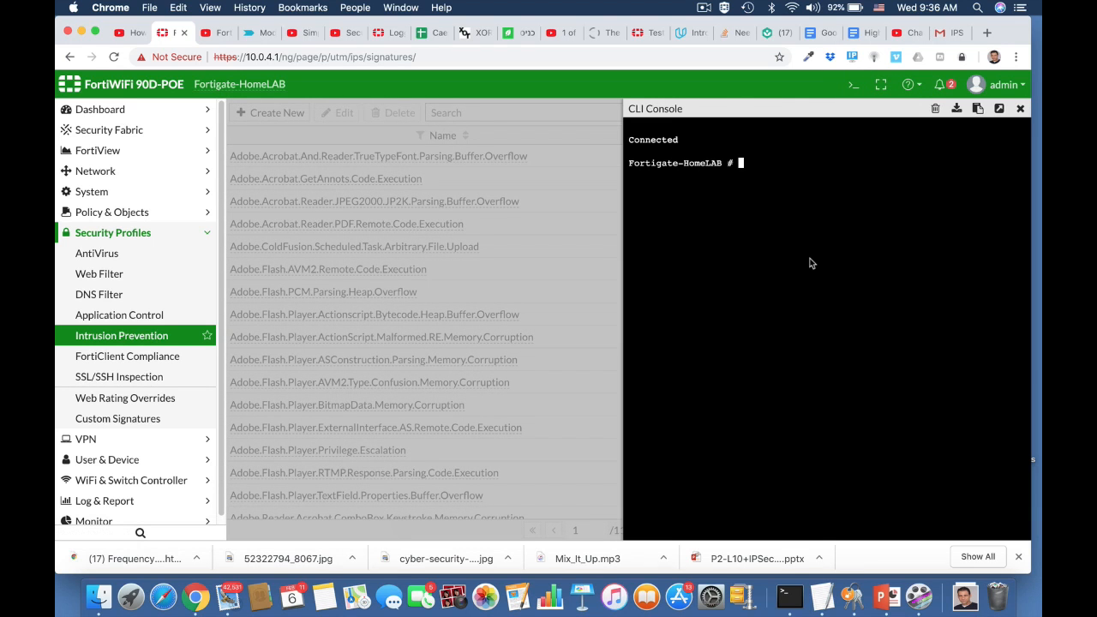
type("config ips global")
key("Return")
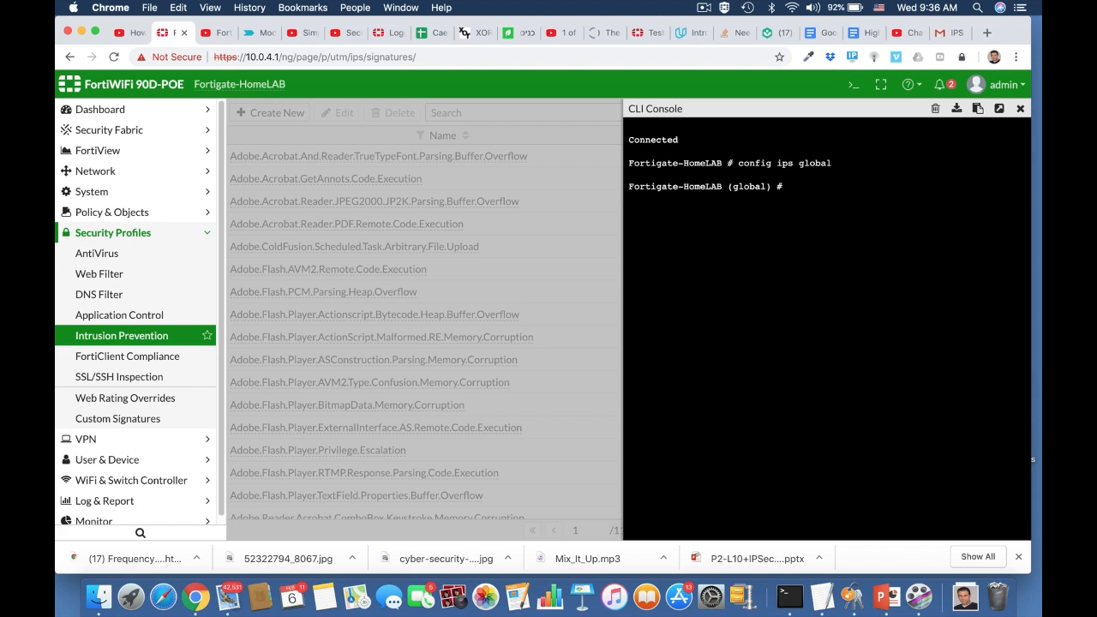
type("show full")
key("Return")
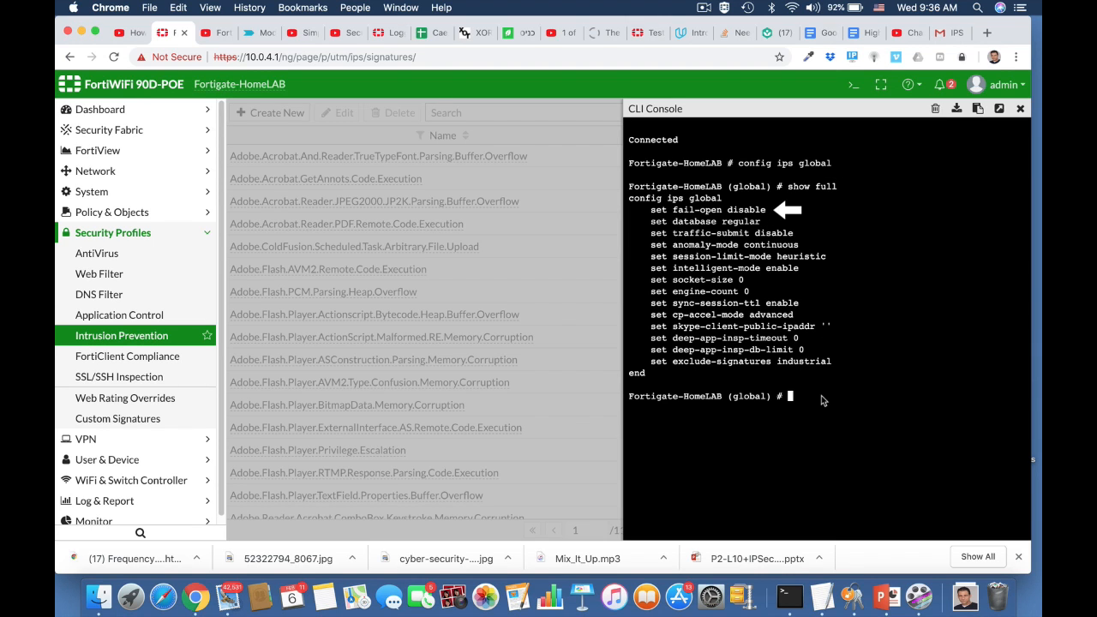
Set fail-open to enable, commit with end, and close the console
type("set fail")
key("Tab")
type("e")
key("Tab")
key("Return")
type("en")
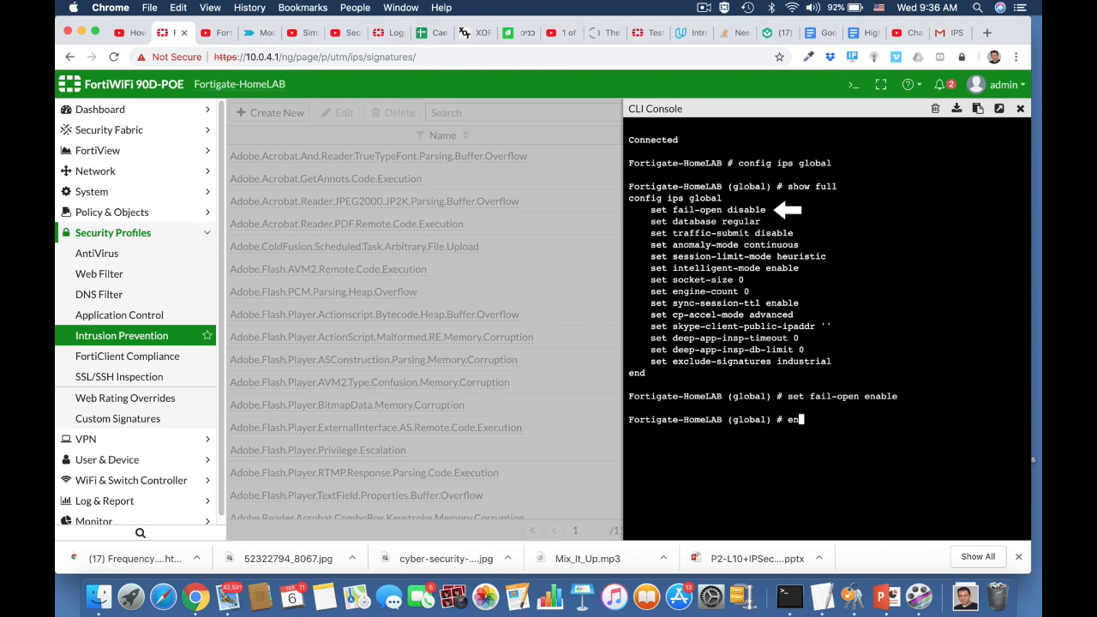
type("d")
key("Return")
key("Return")
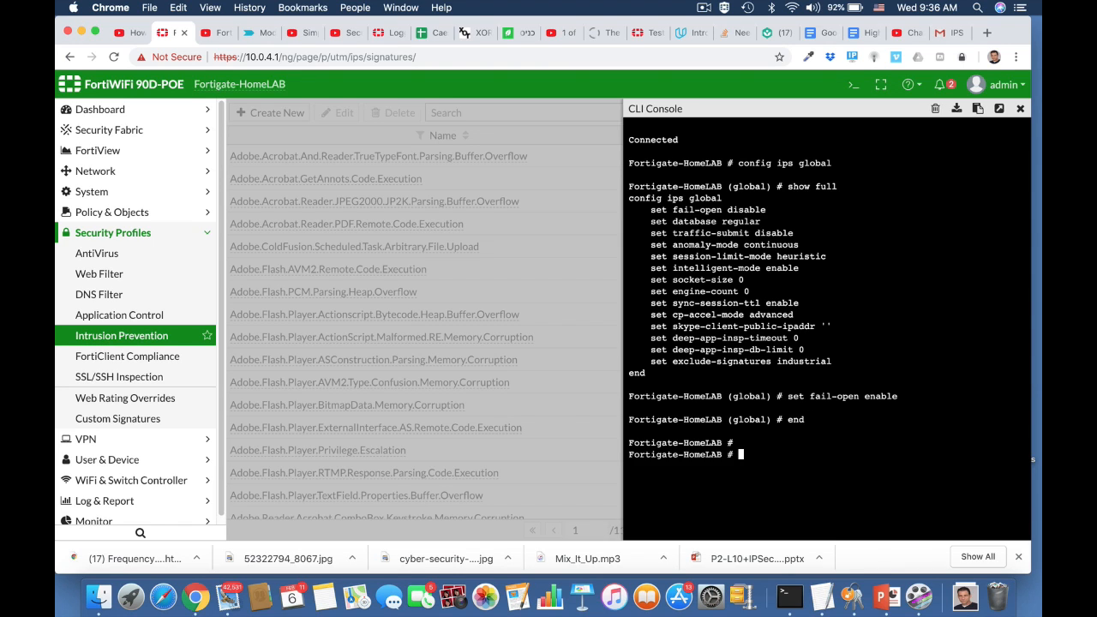
left_click(1020, 110)
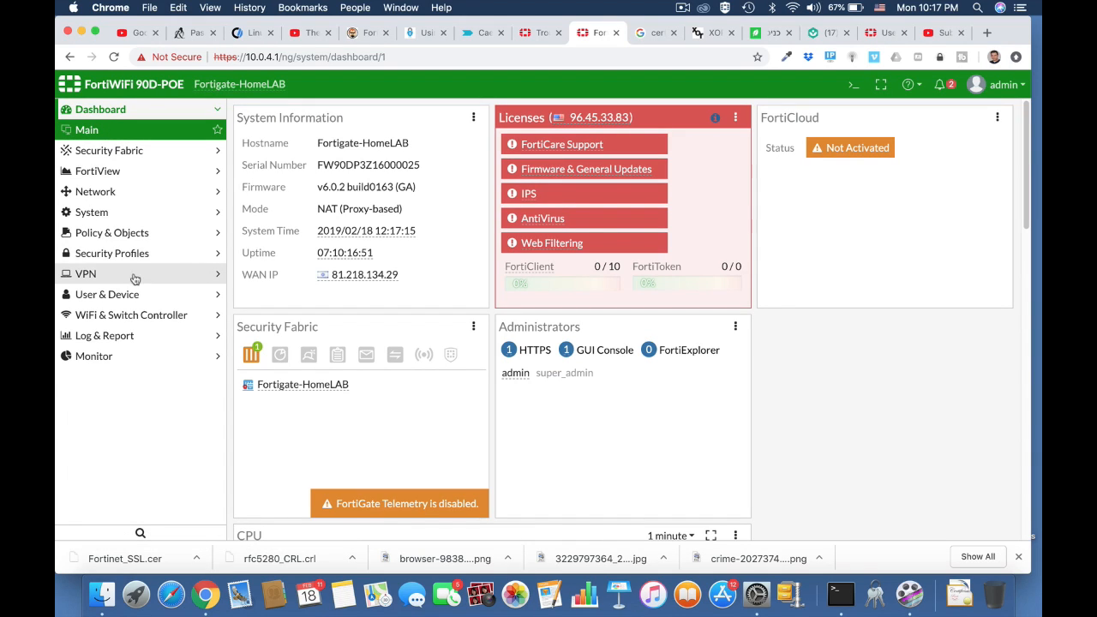
Go to Policy & Objects > IPv4 Policy and look over the policy list
left_click(128, 232)
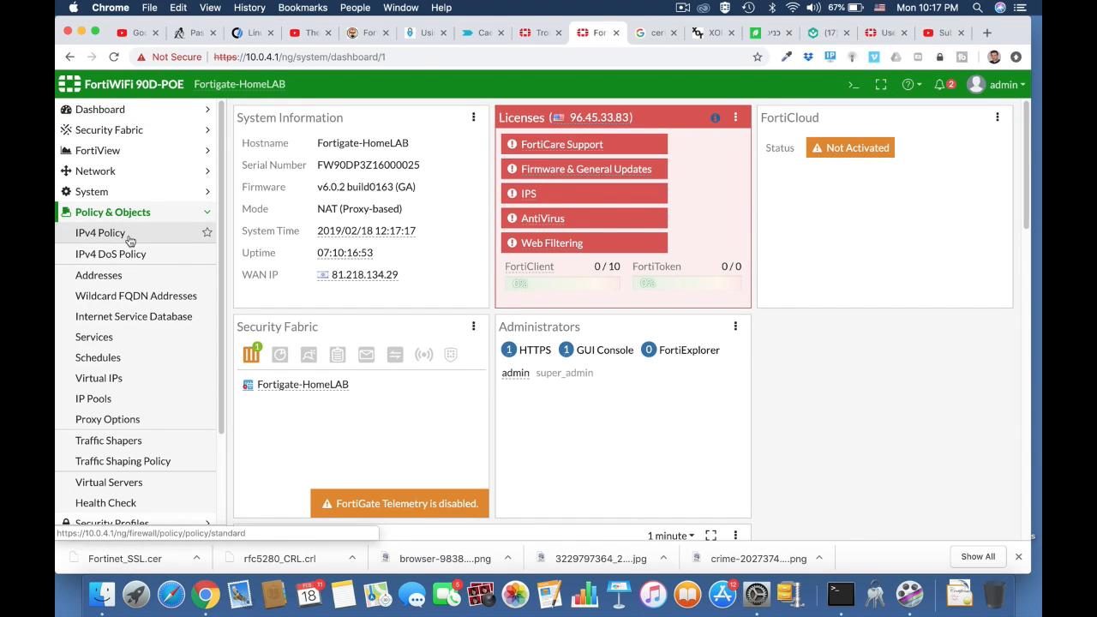
left_click(129, 235)
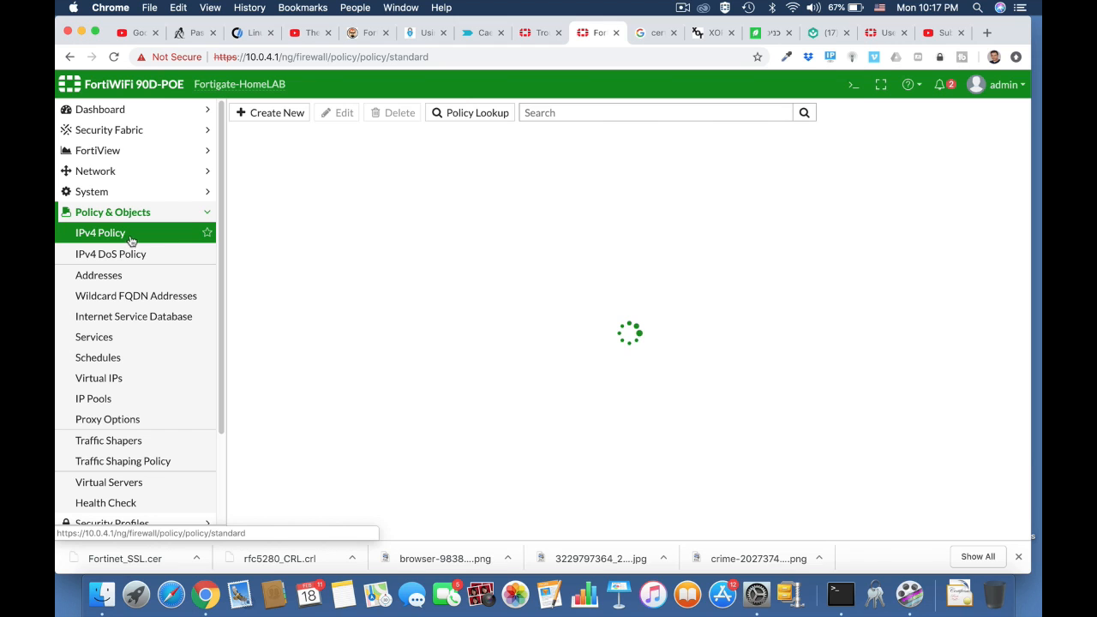
scroll(387, 381, "down", 3)
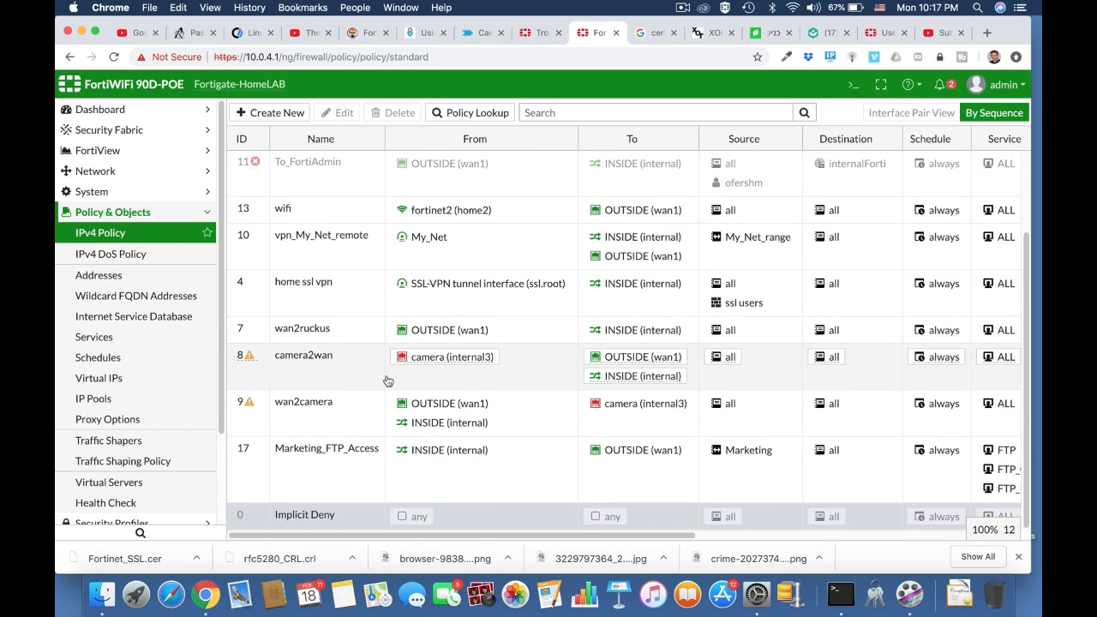
scroll(387, 381, "up", 3)
Run show firewall policy | grep -f camera, listing policies 8 camera2wan and 9 wan2camera
left_click(851, 87)
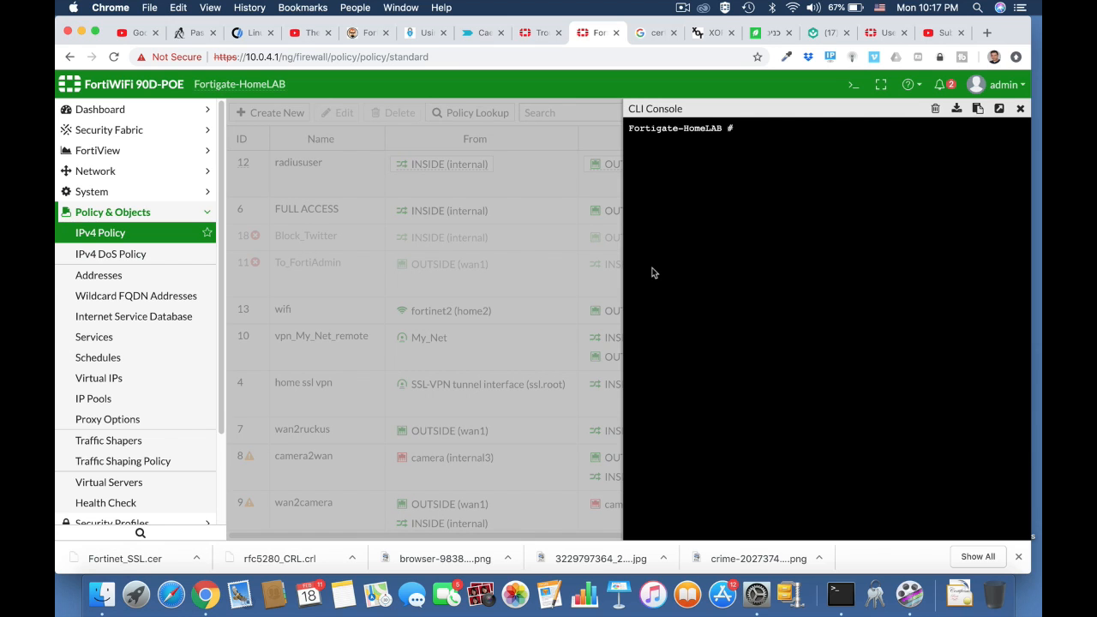
type("show")
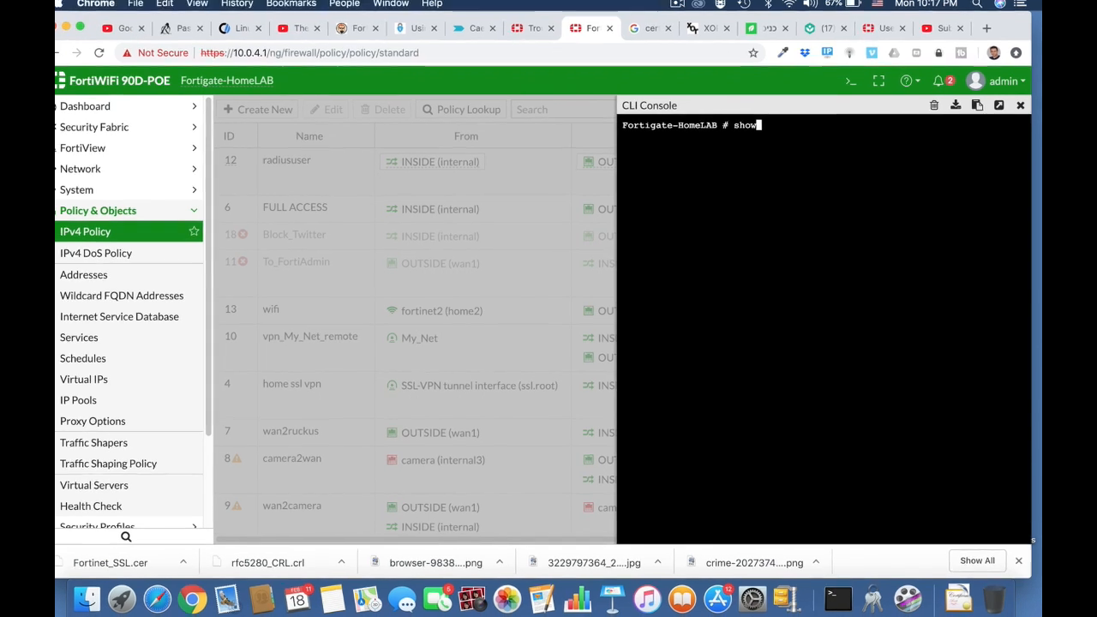
type(" firewall ")
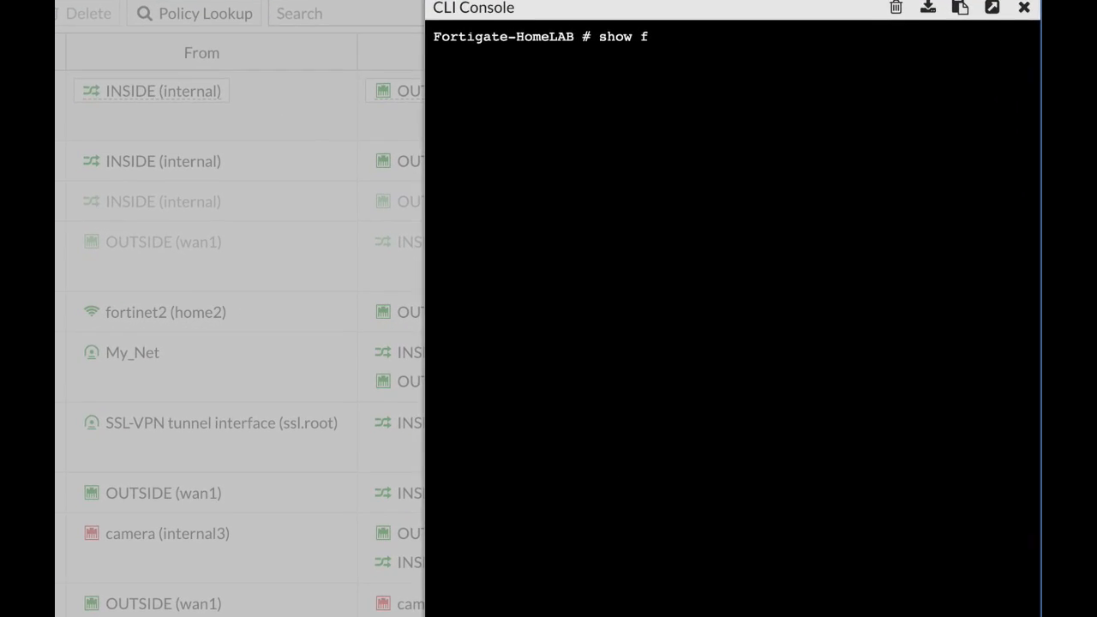
type("policy")
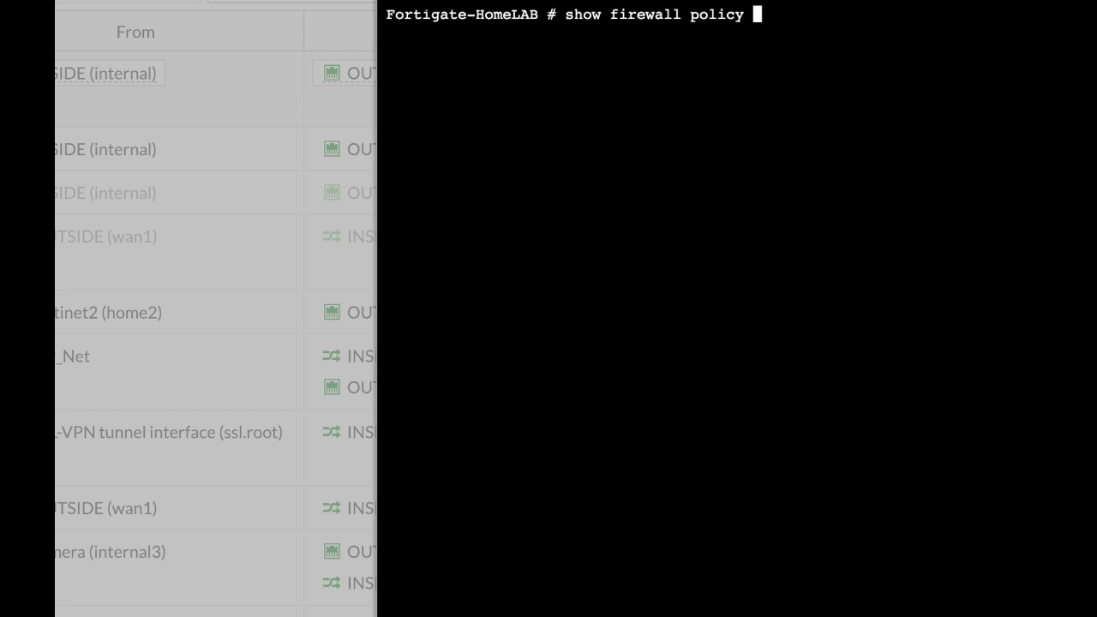
type(" | grep ")
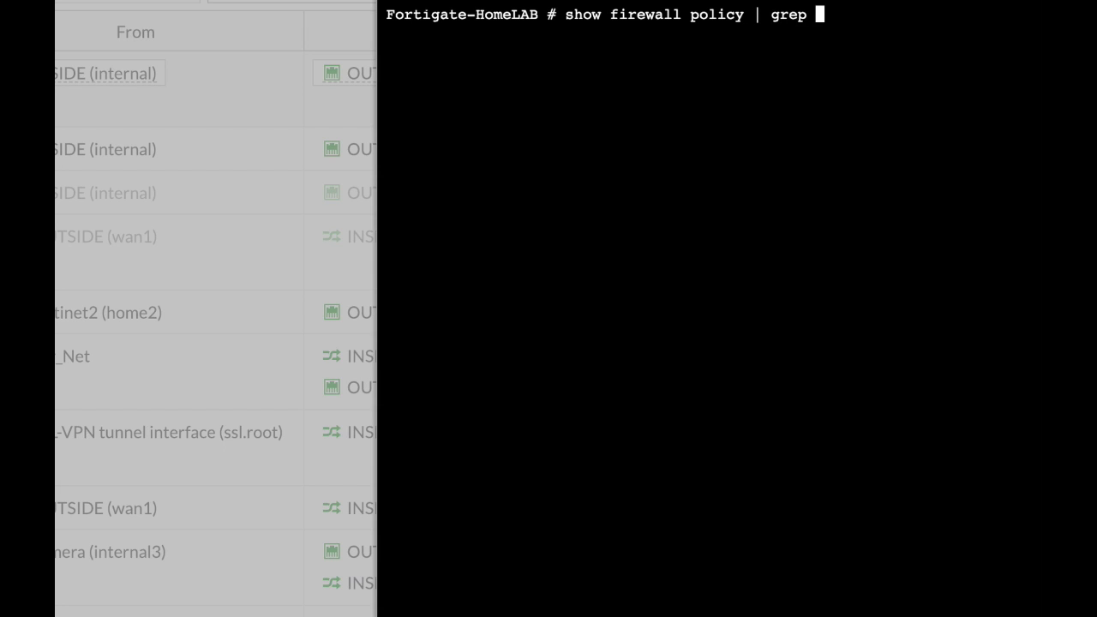
type("-f camera")
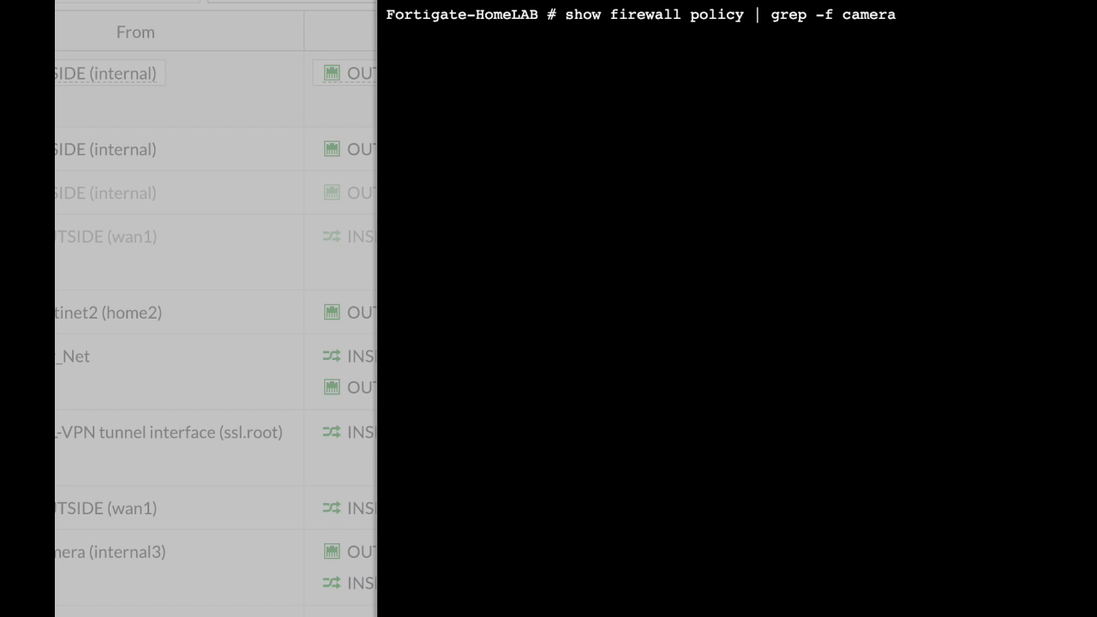
key("Return")
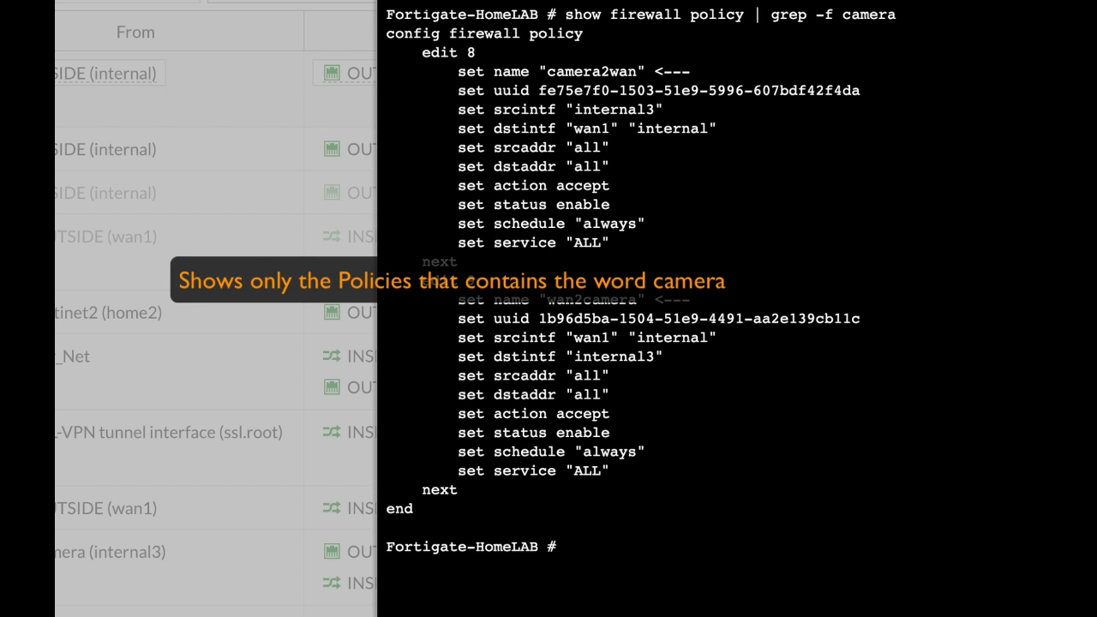
left_click(477, 0)
left_click(514, 0)
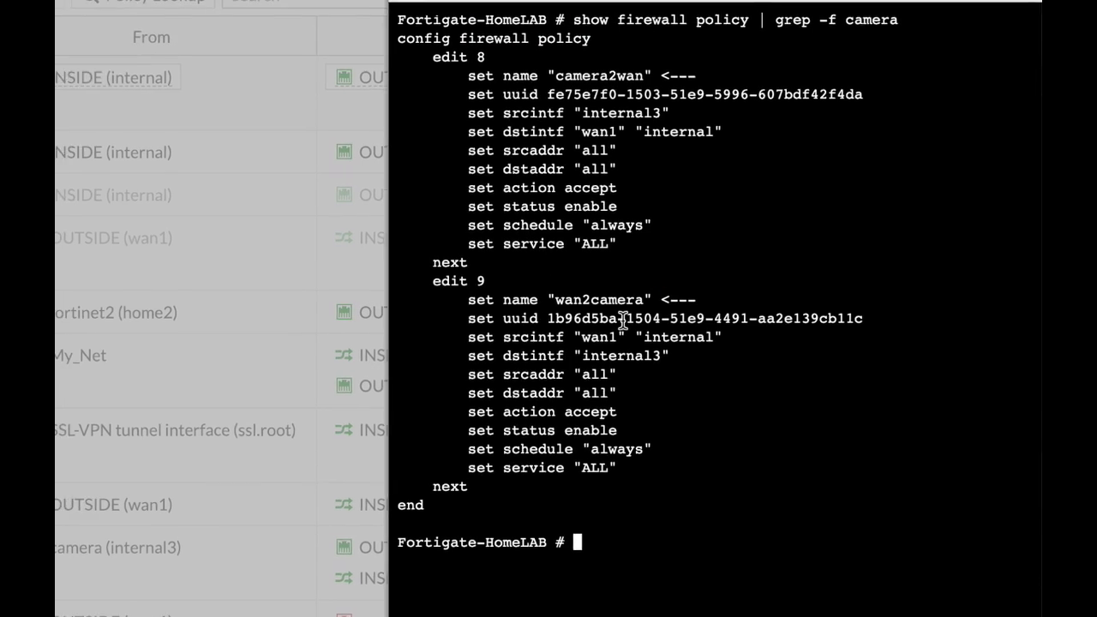
key("super+Tab")
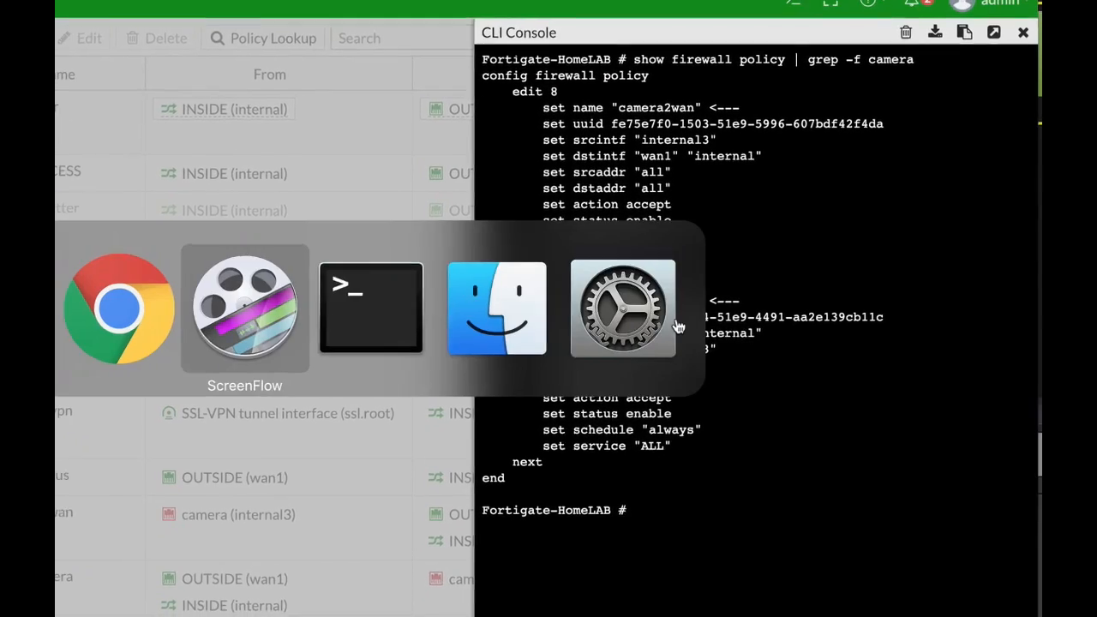
key("super+Tab")
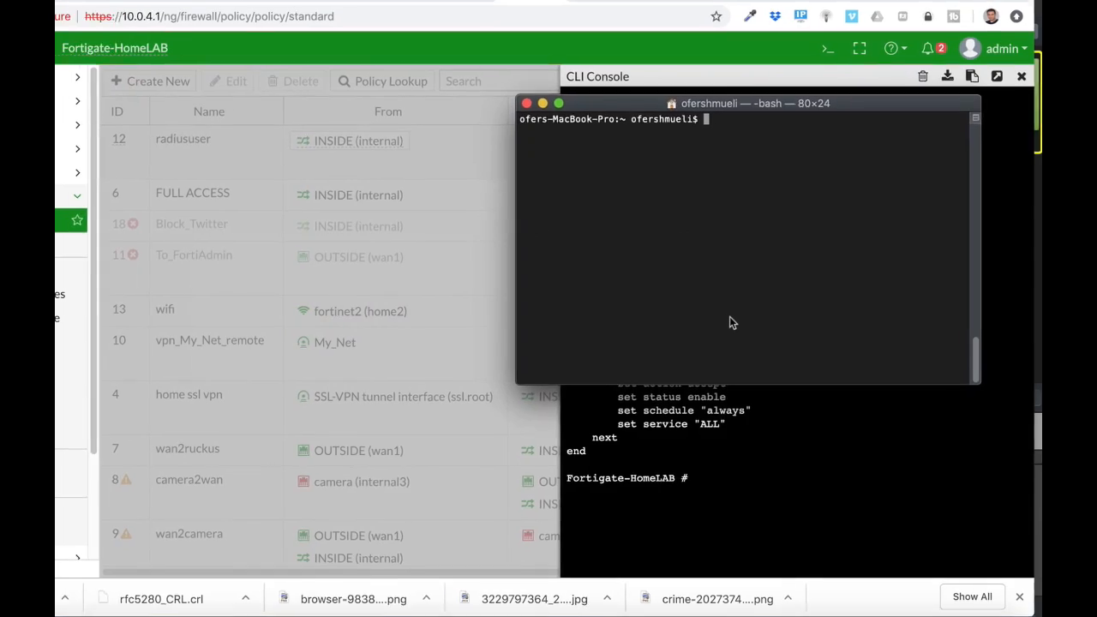
Run nmap 10.0.4.0/24 and review the report showing 5 live hosts, including 10.0.4.6
type("nmap ")
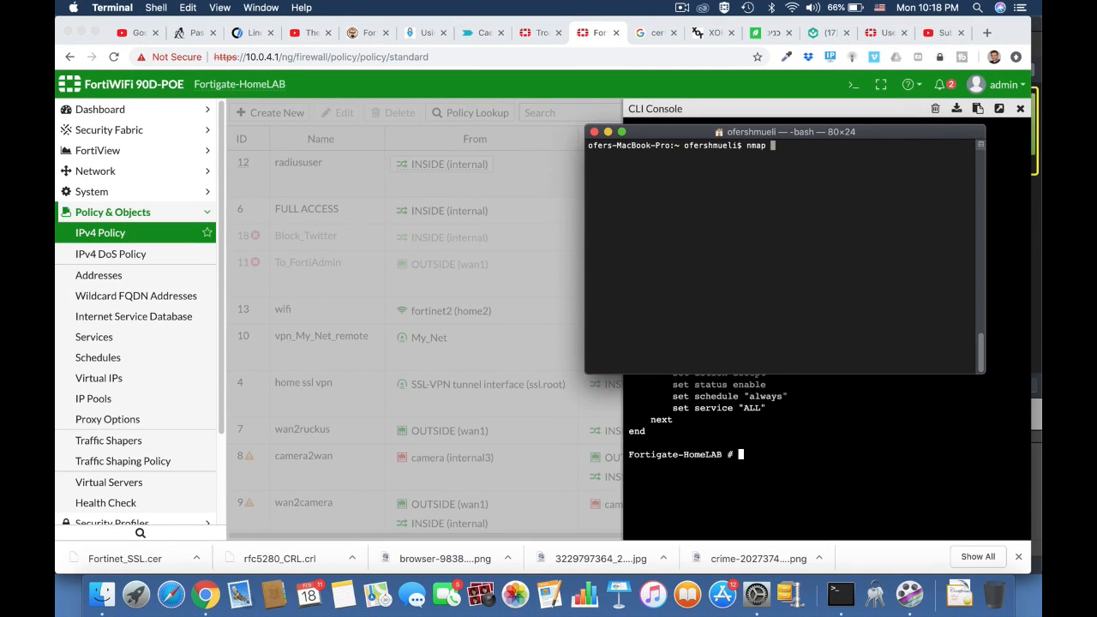
type("10.0.4.0/24")
key("Return")
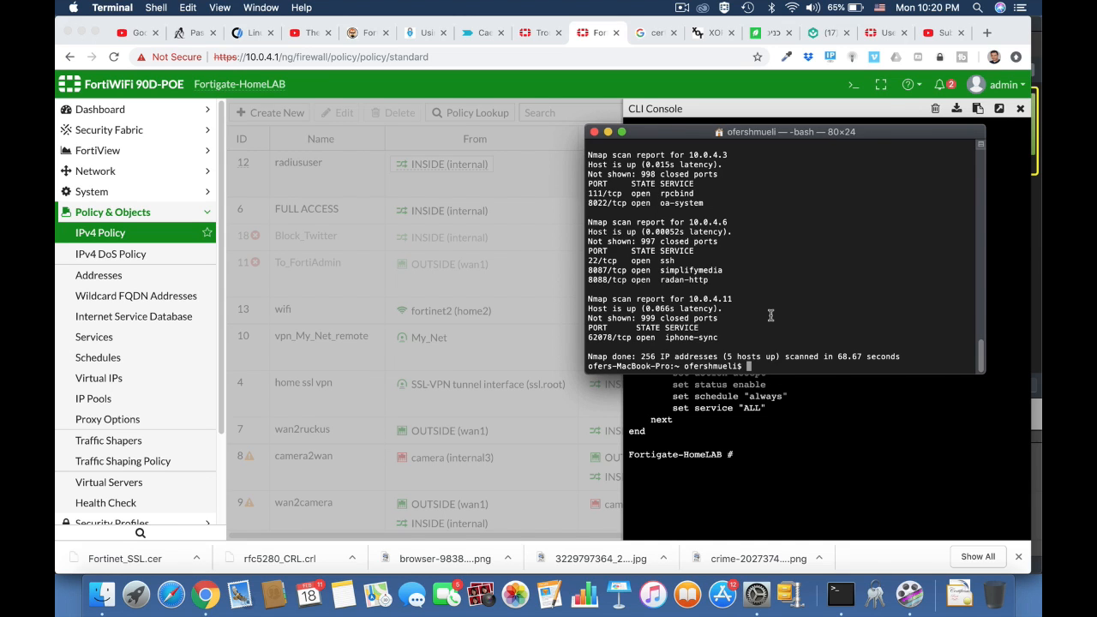
scroll(770, 315, "up", 15)
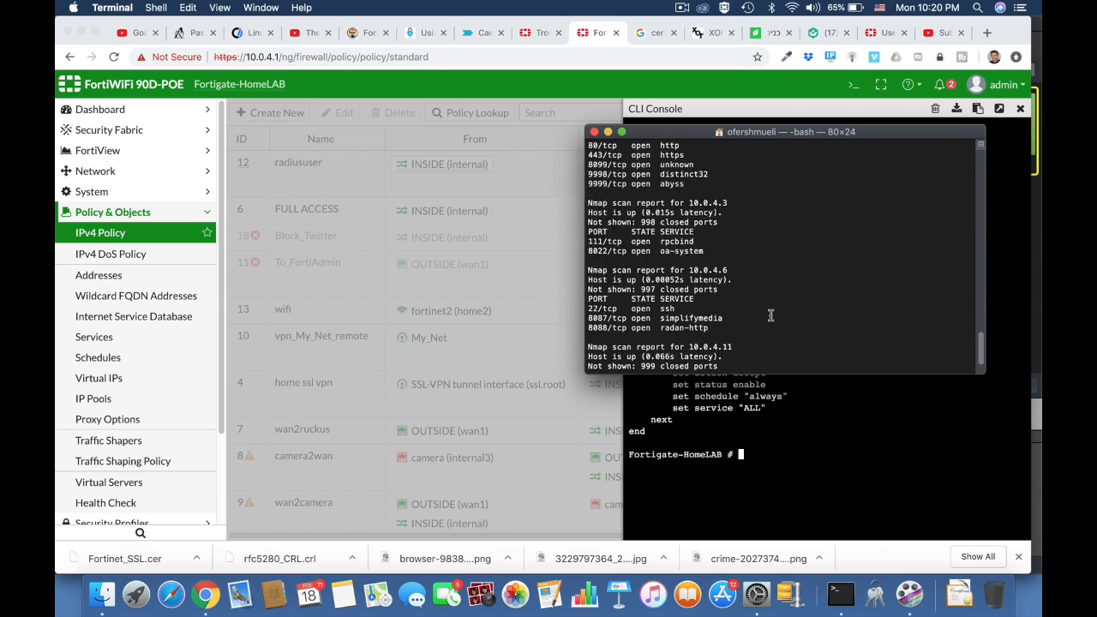
scroll(771, 315, "down", 10)
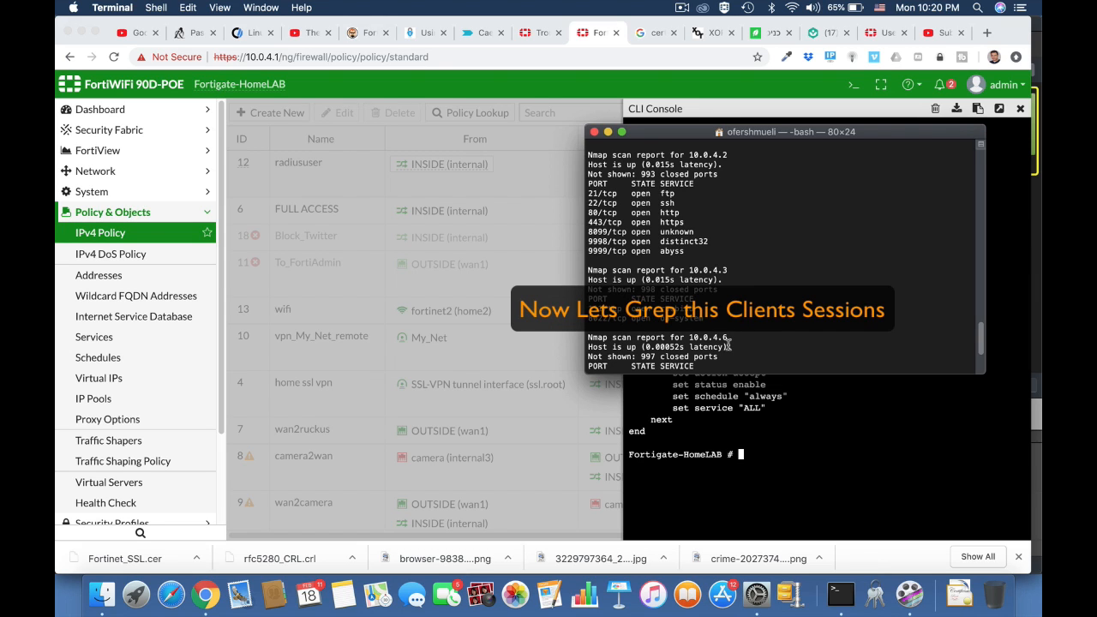
Run diag sys session list piped through grep to show sessions involving host 10.0.4.6
left_click(863, 116)
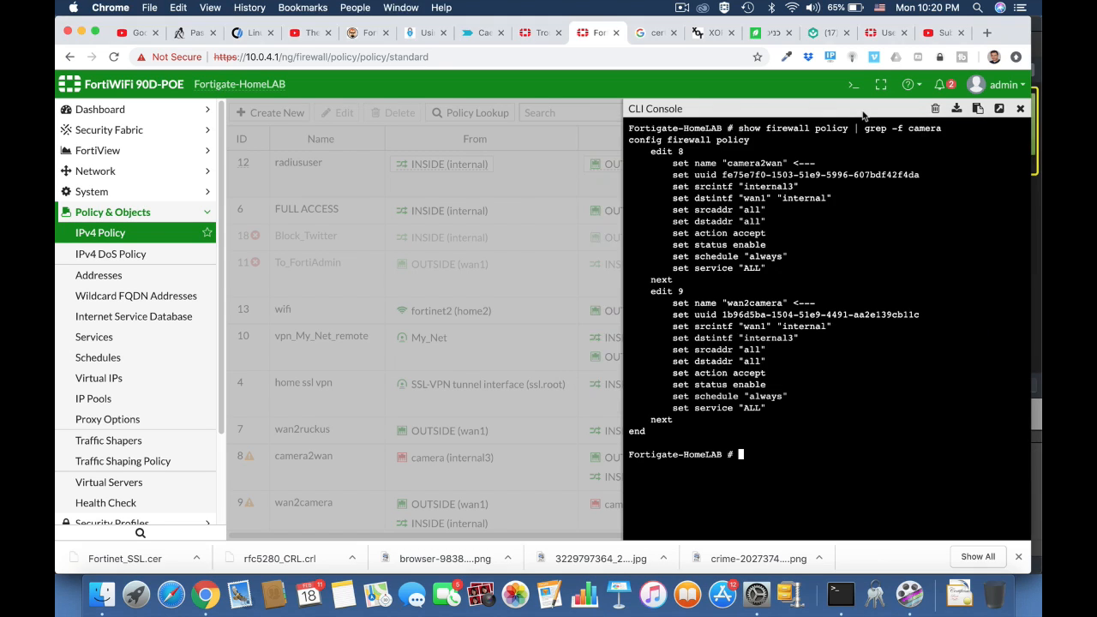
type("diag sys sessionlist")
key("BackSpace")
key("BackSpace")
key("BackSpace")
type("lis")
type("|")
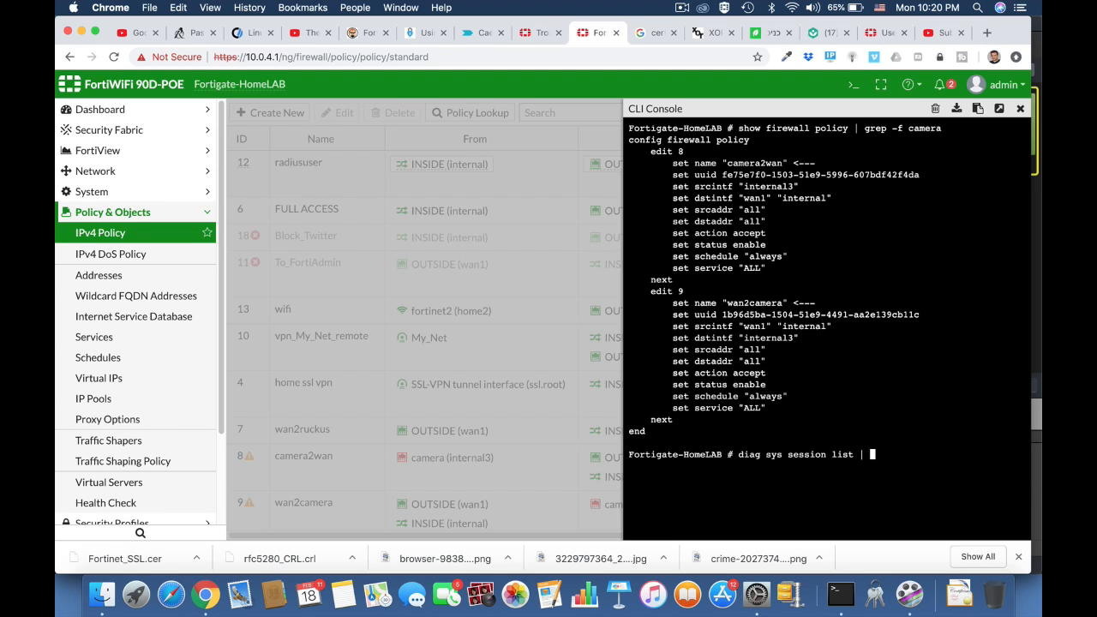
type(" grep 10.0.4.6")
key("Return")
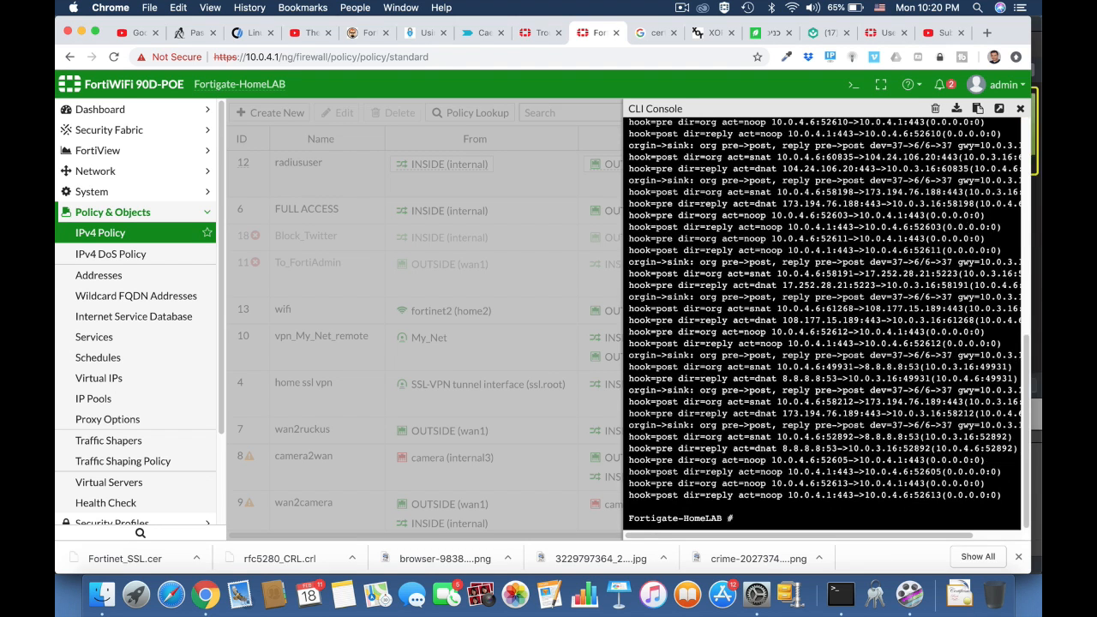
scroll(771, 386, "up", 10)
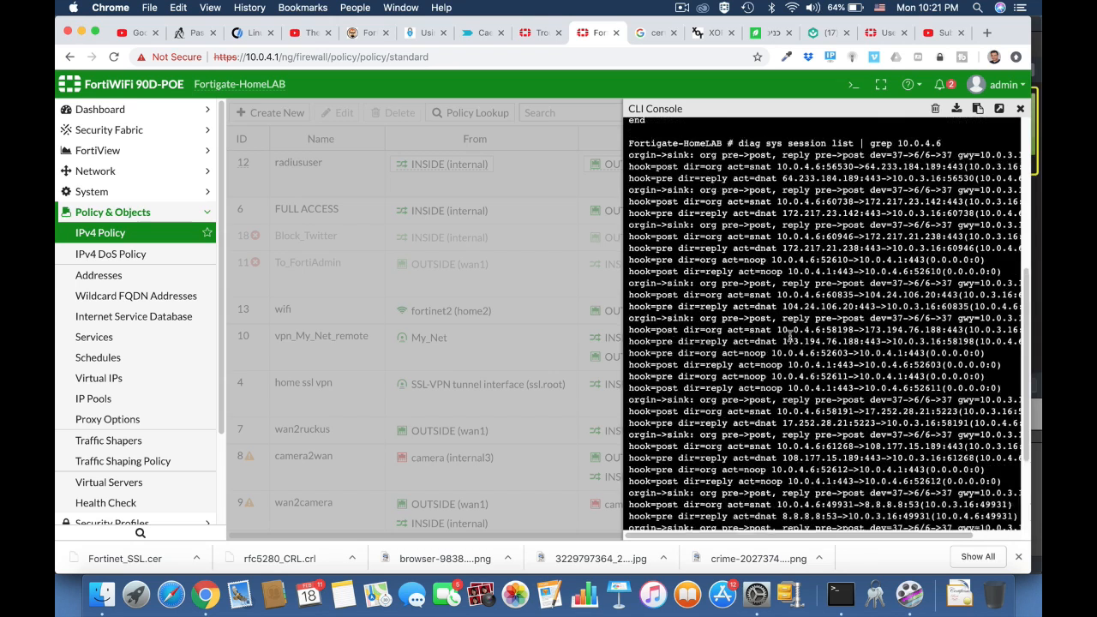
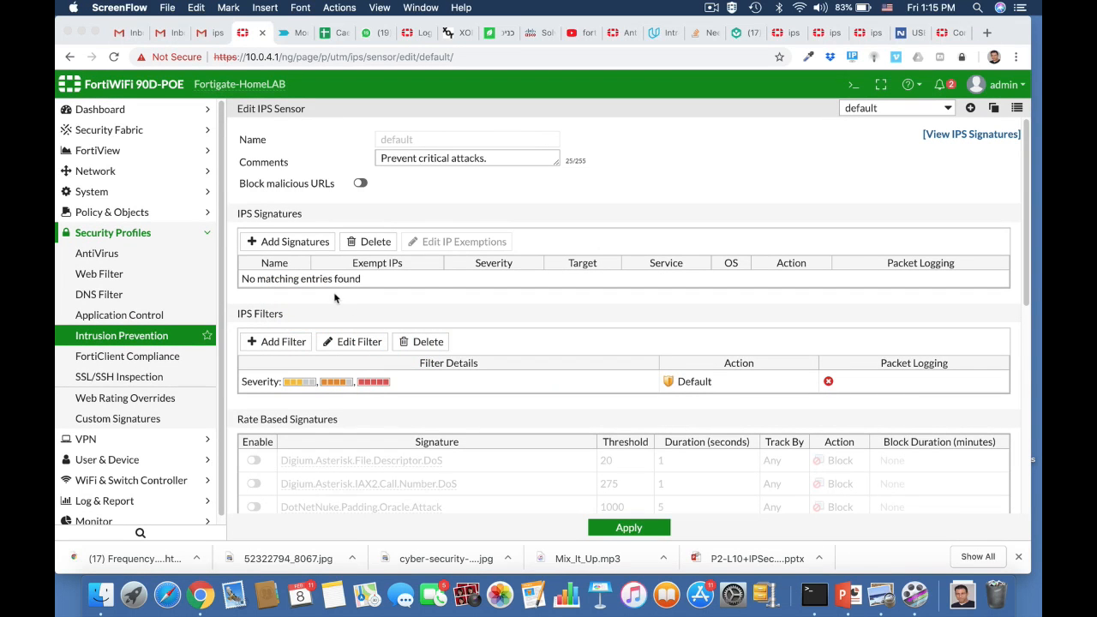
Create a new IPS sensor named FTP_Brute with the comment 'stop brute force attacks on FTP server'
left_click(972, 109)
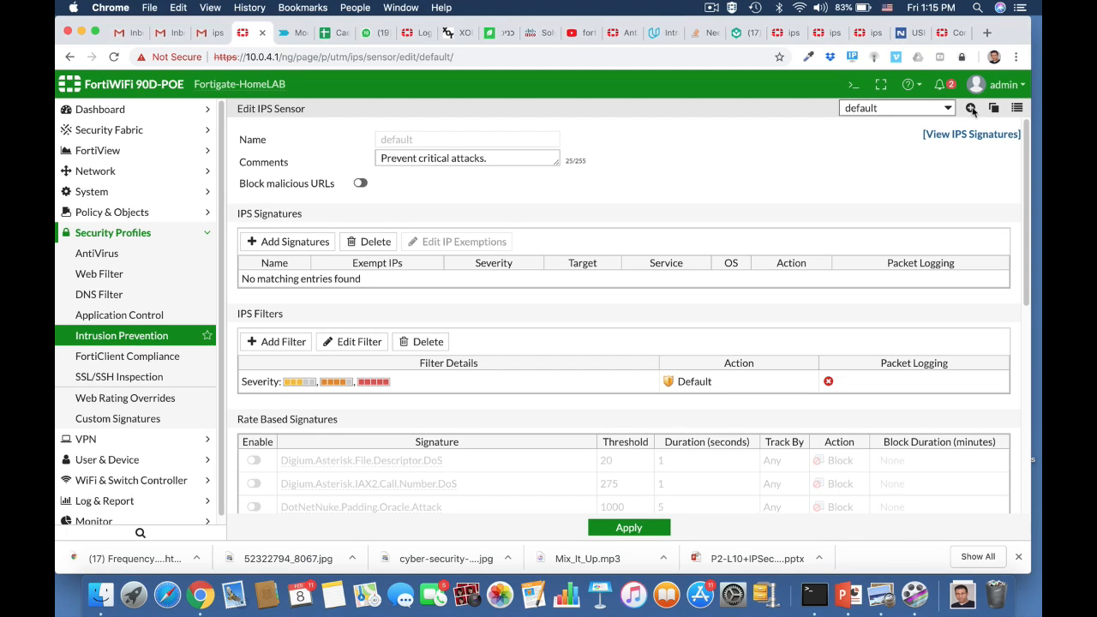
left_click(971, 108)
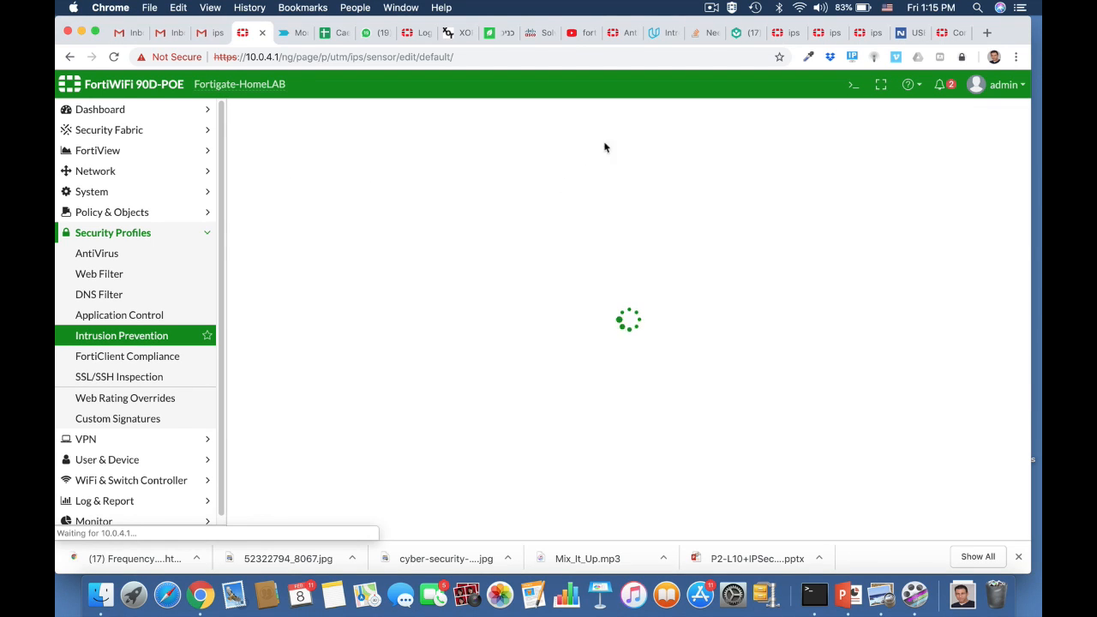
left_click(413, 139)
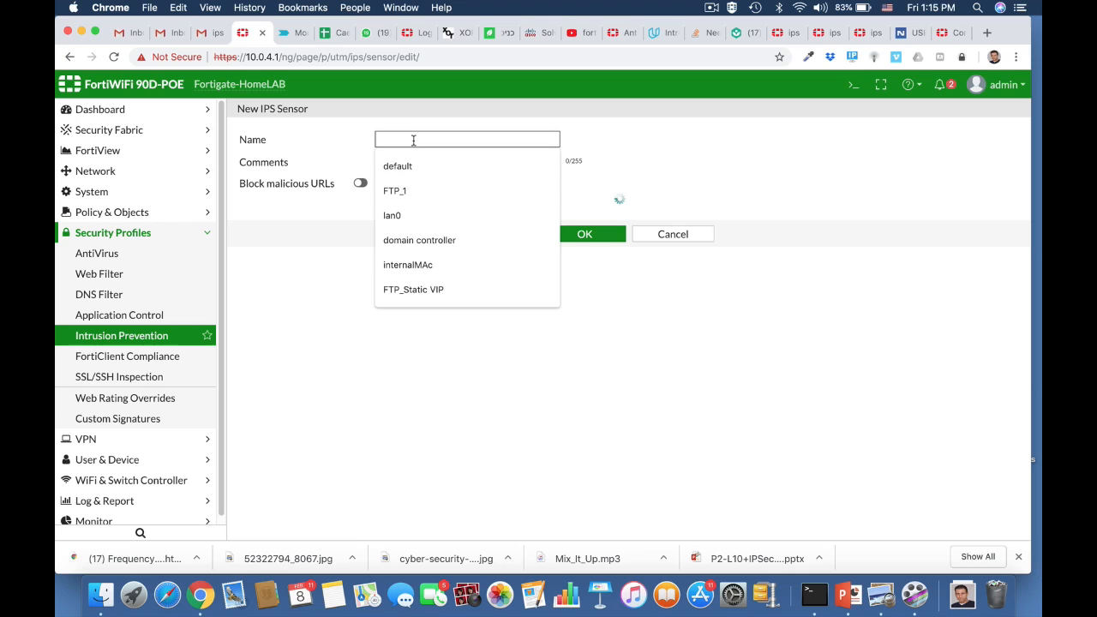
type("FTP")
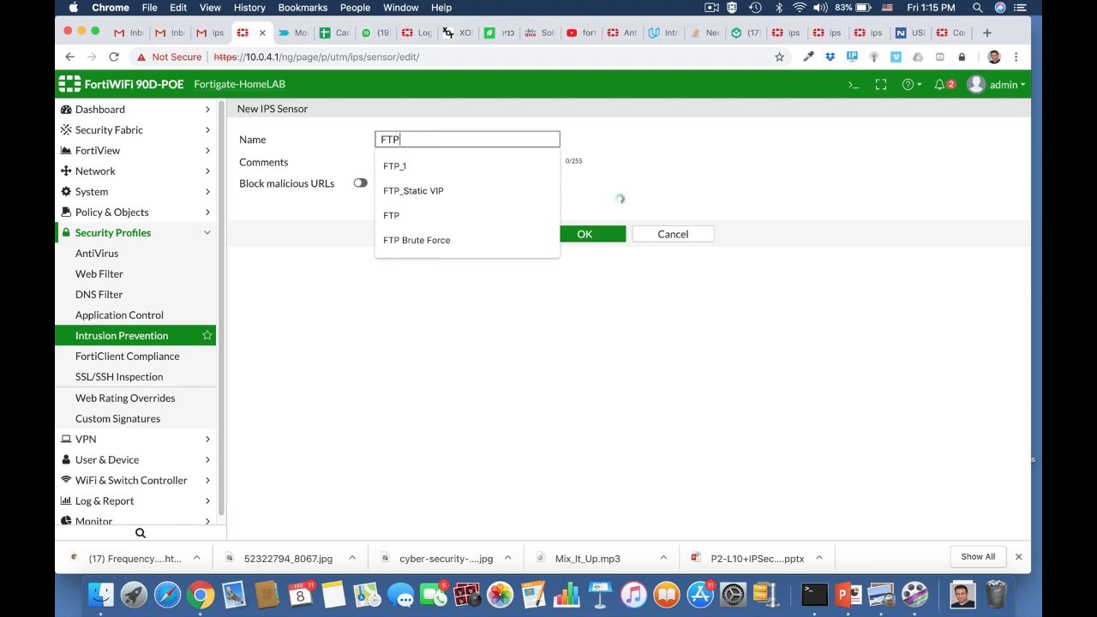
type("_")
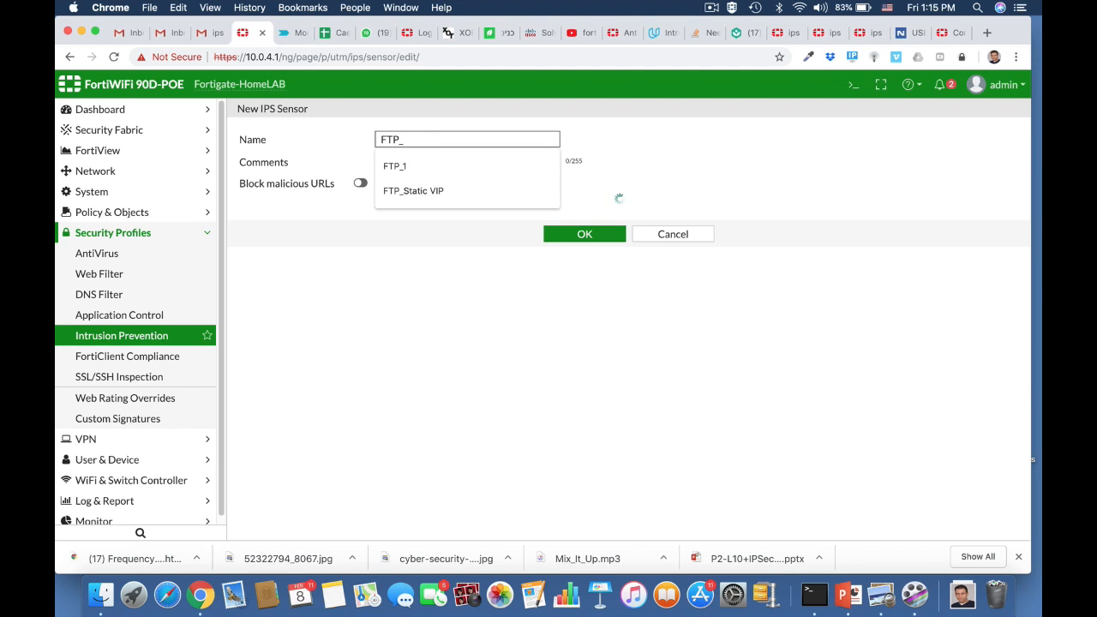
type("Brute")
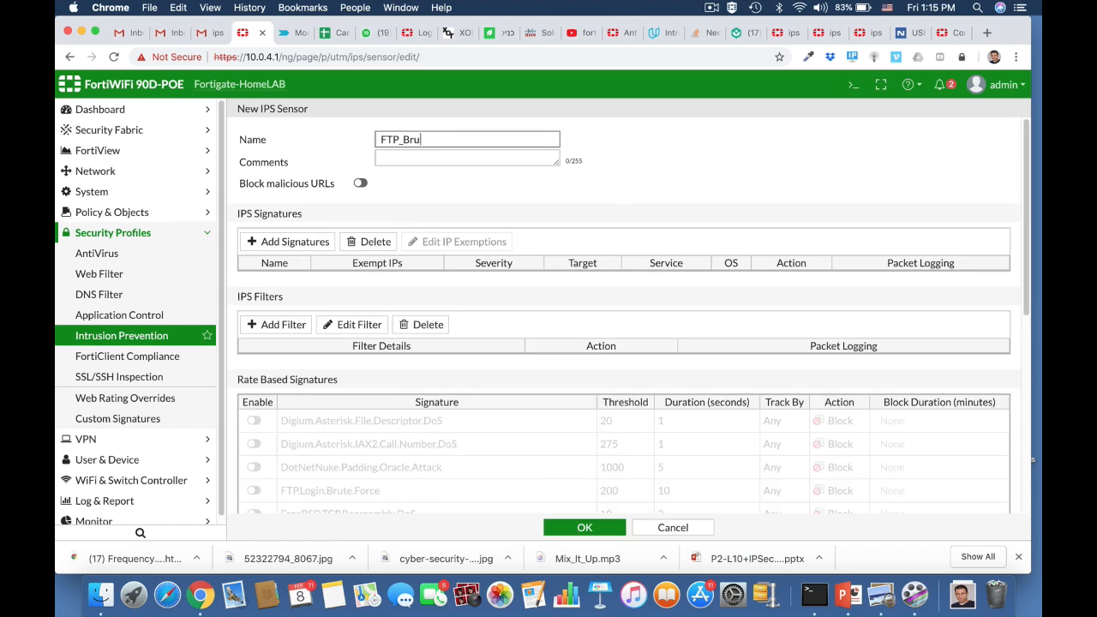
left_click(436, 160)
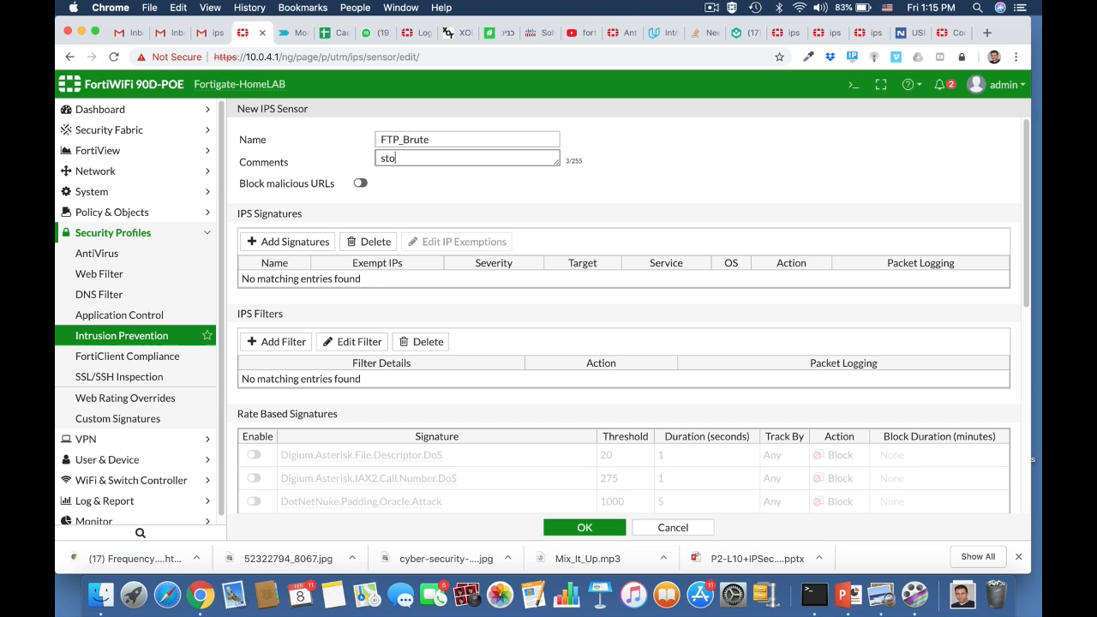
type("stop brute force attacks on FTP server")
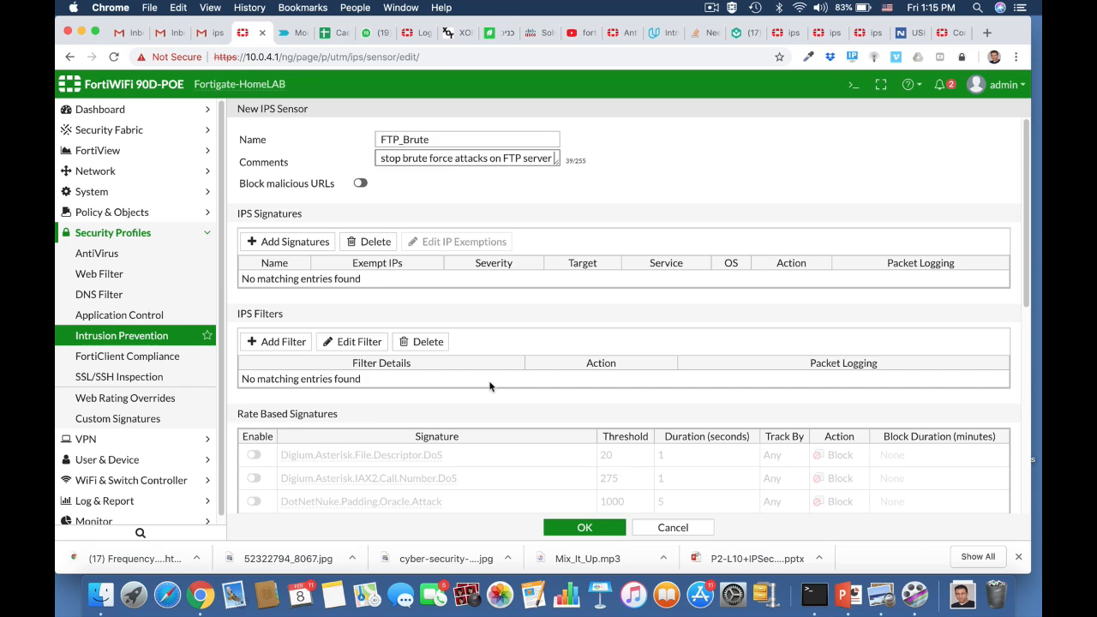
scroll(490, 388, "down", 6)
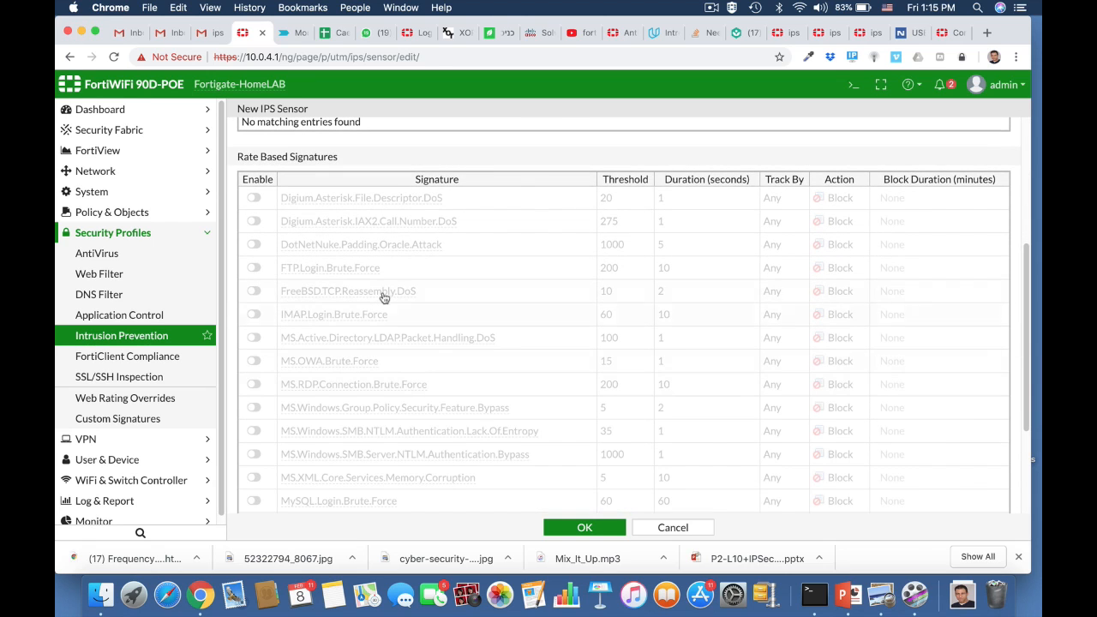
Enable FTP.Login.Brute.Force at threshold 100 and 5-second duration, then save the FTP_Brute sensor
left_click(255, 268)
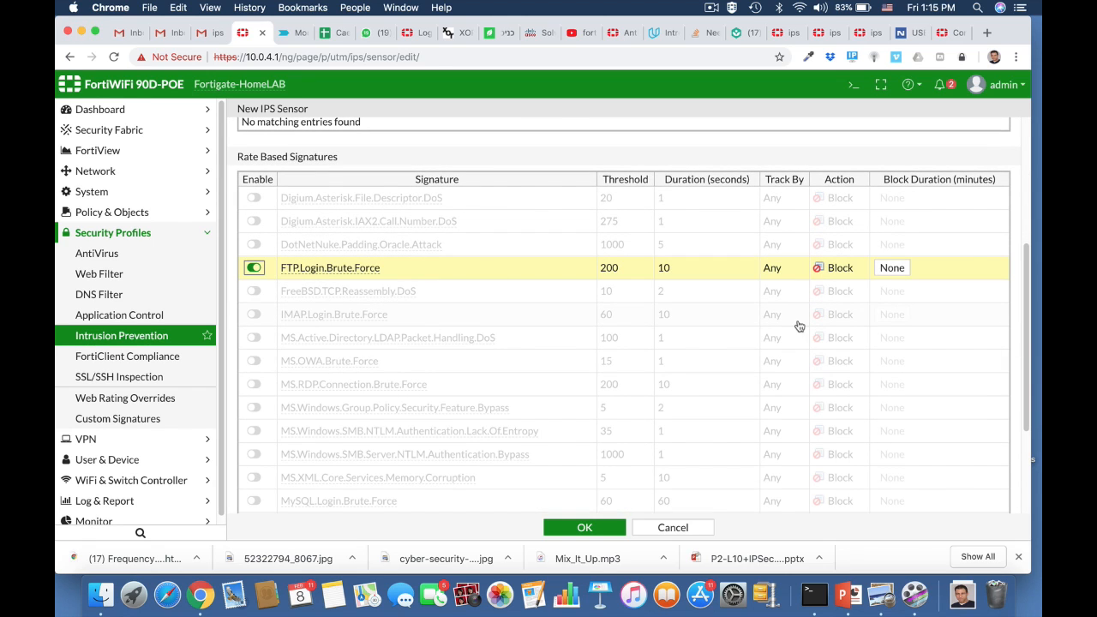
left_click(614, 269)
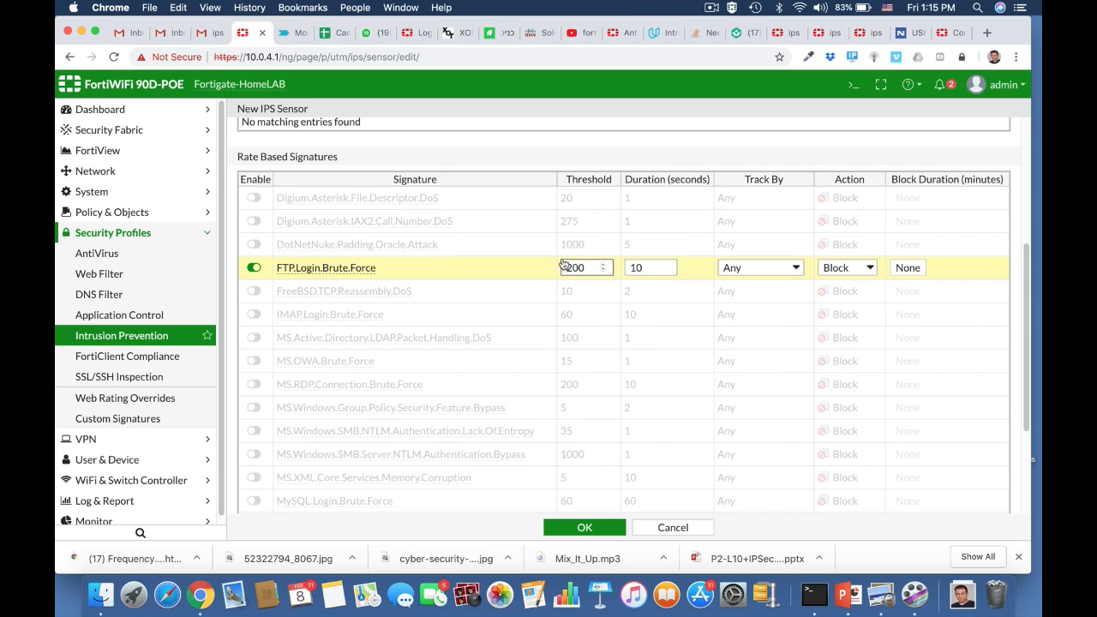
type("1")
left_click(640, 269)
double_click(635, 269)
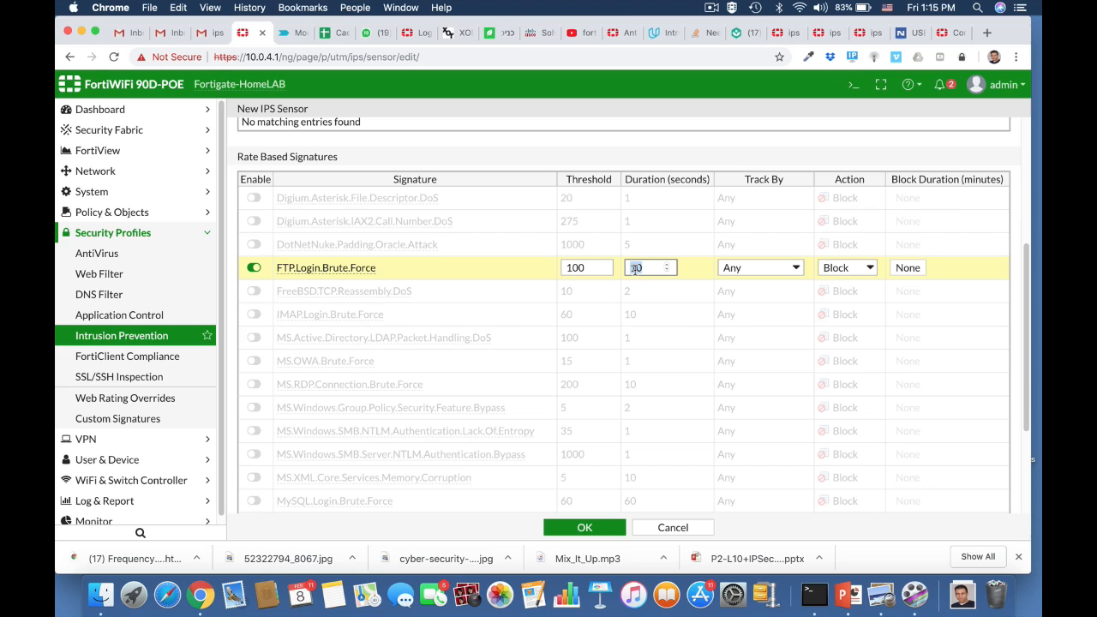
type("5")
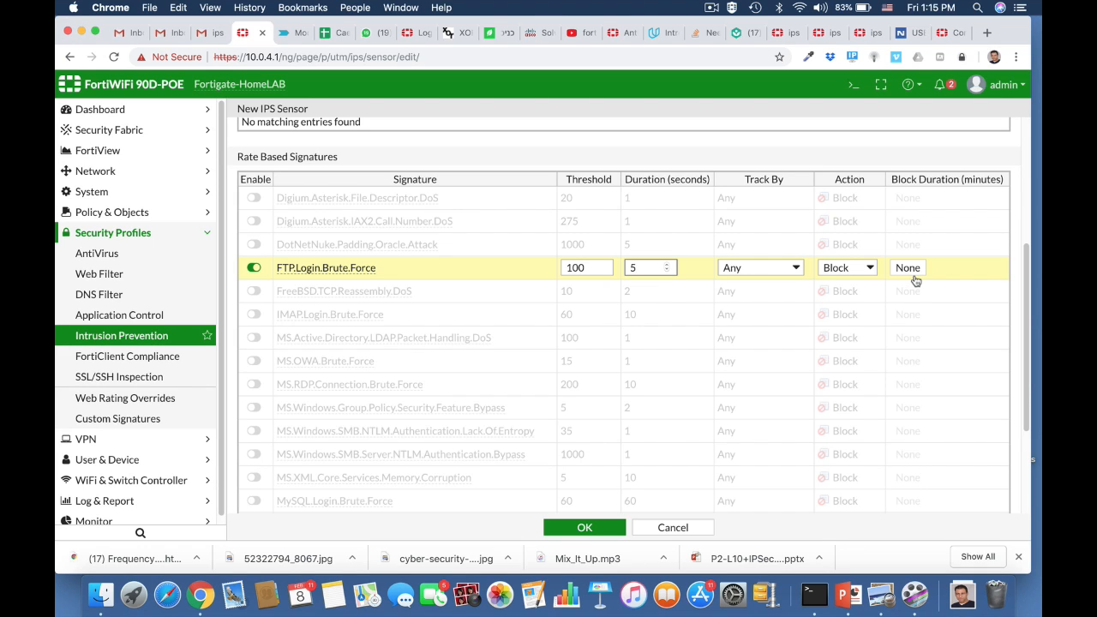
left_click(580, 528)
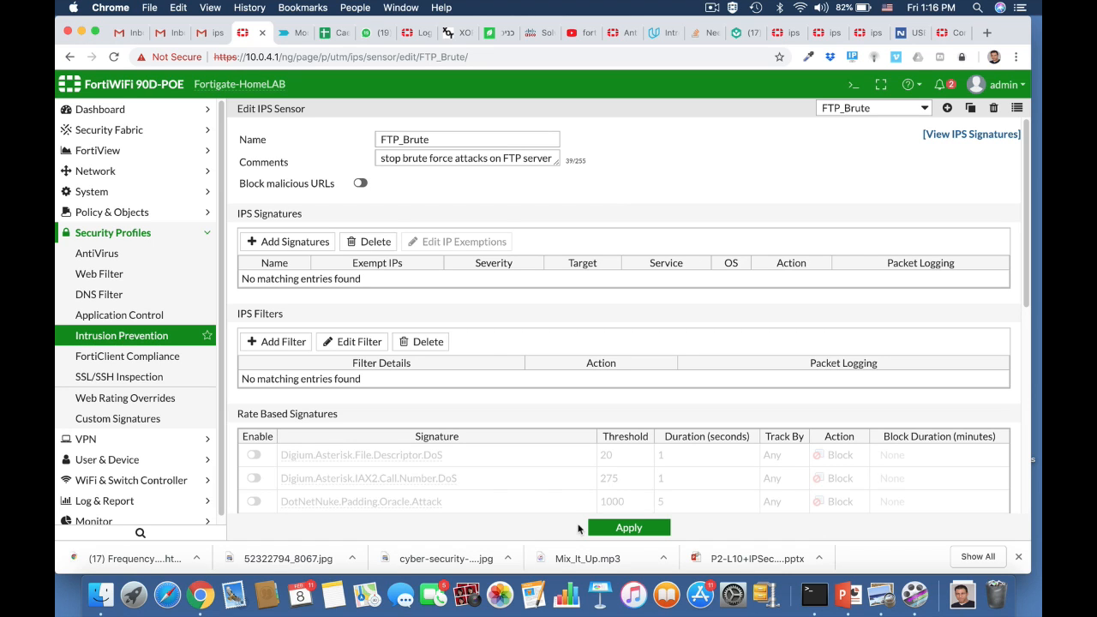
scroll(560, 367, "down", 3)
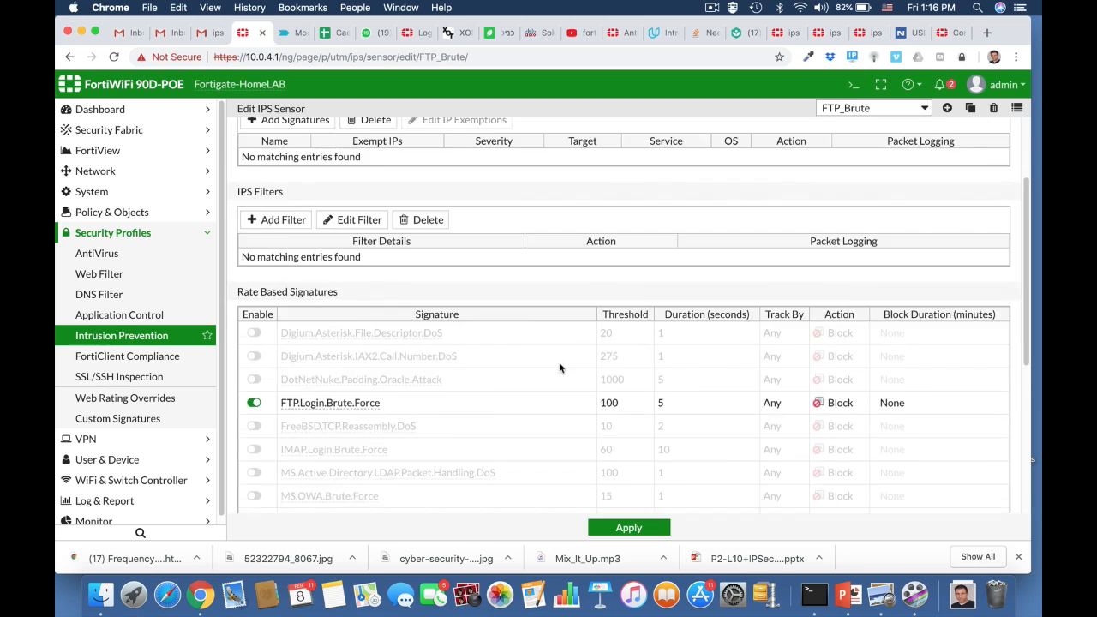
scroll(559, 368, "down", 2)
scroll(559, 368, "up", 5)
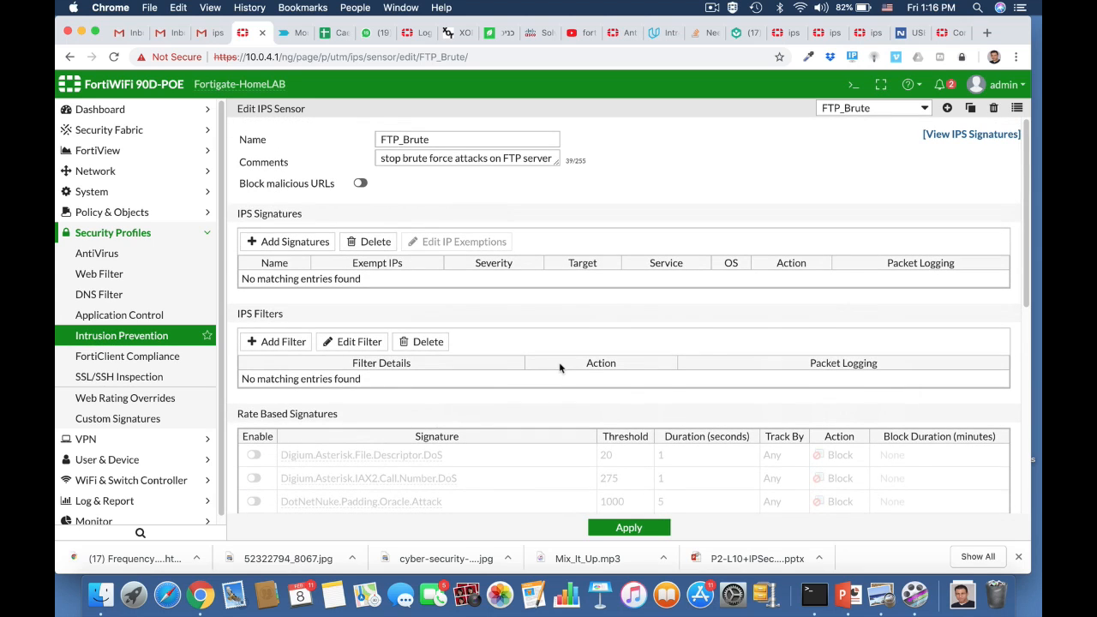
In the CLI console, show FTP_Brute's full configuration, then go to the IPv4 policy list
left_click(852, 84)
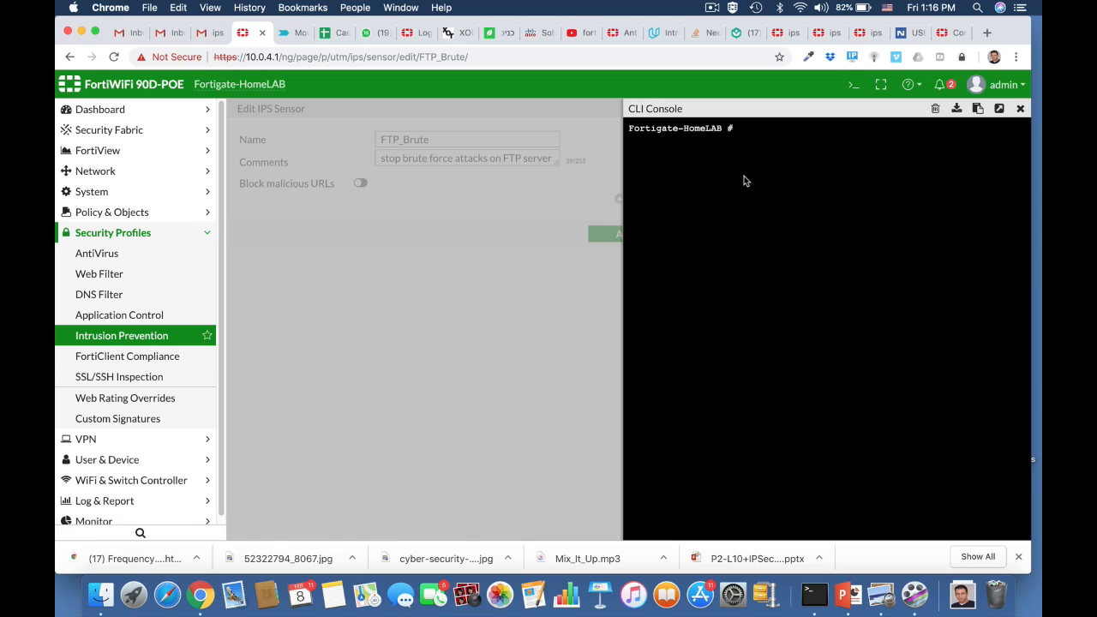
type("confiFortig ")
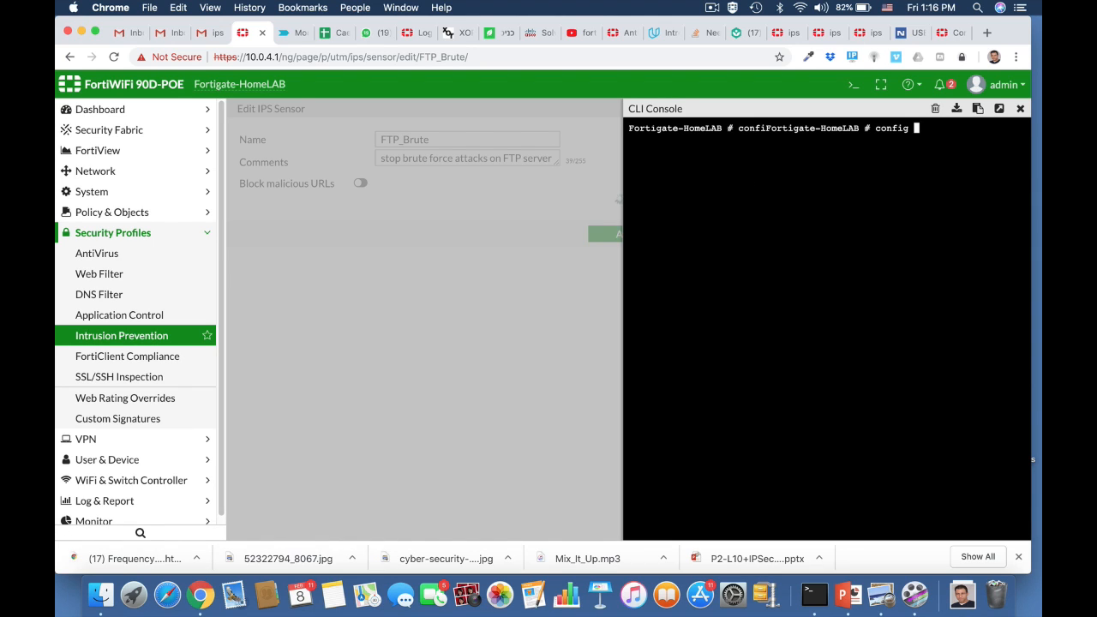
type("ips sensor")
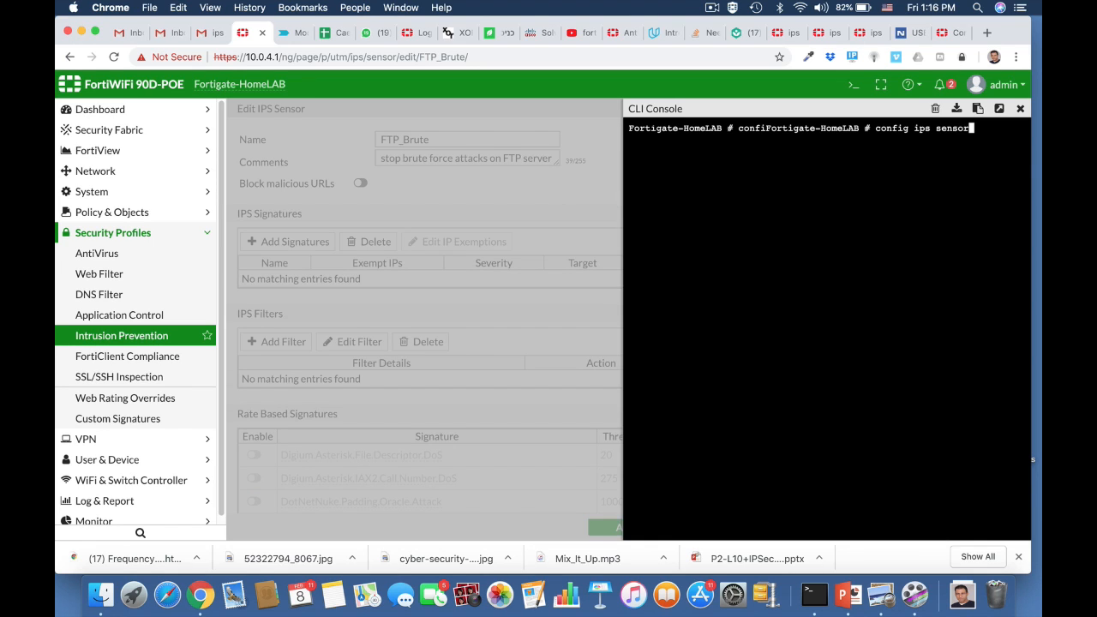
key("Return")
type("ed")
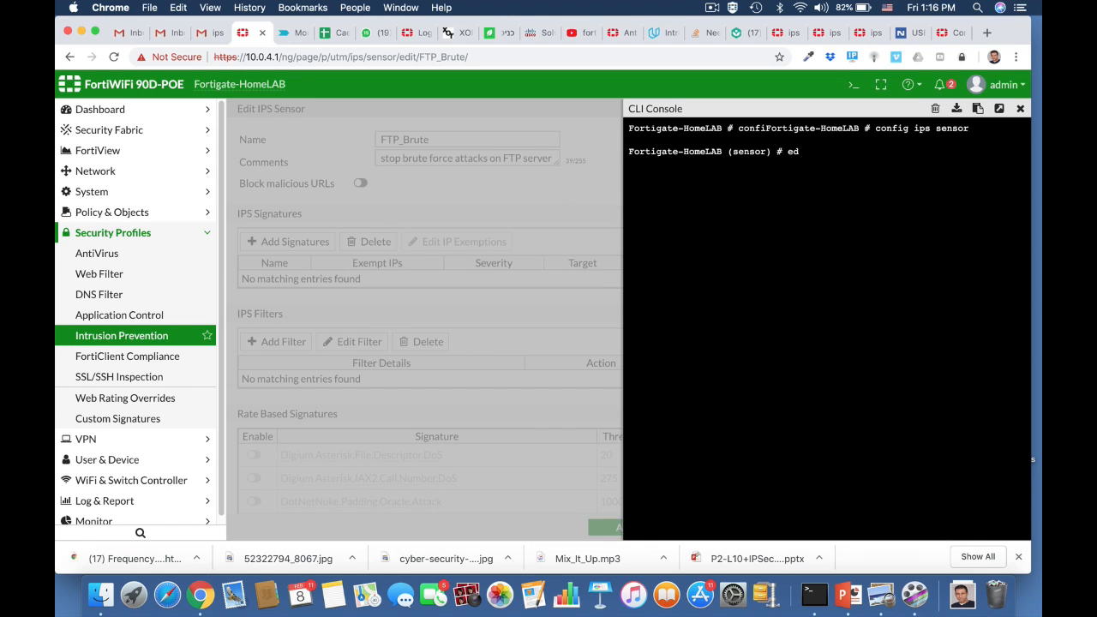
type("it FTP_Brute")
key("Return")
type("sh")
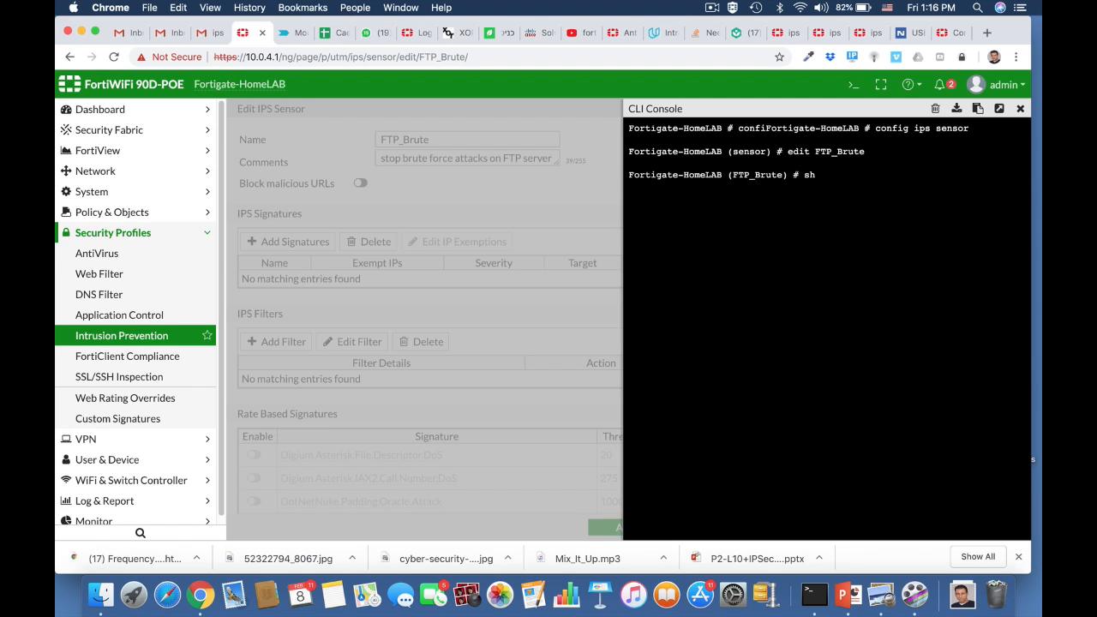
type("ow full")
key("Return")
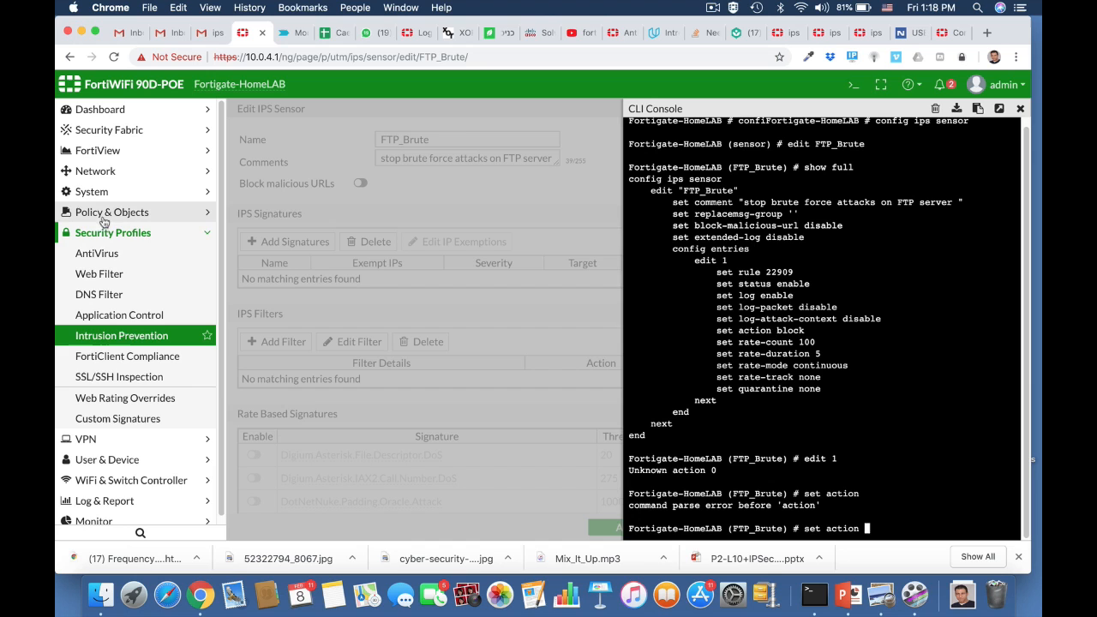
left_click(102, 213)
left_click(100, 233)
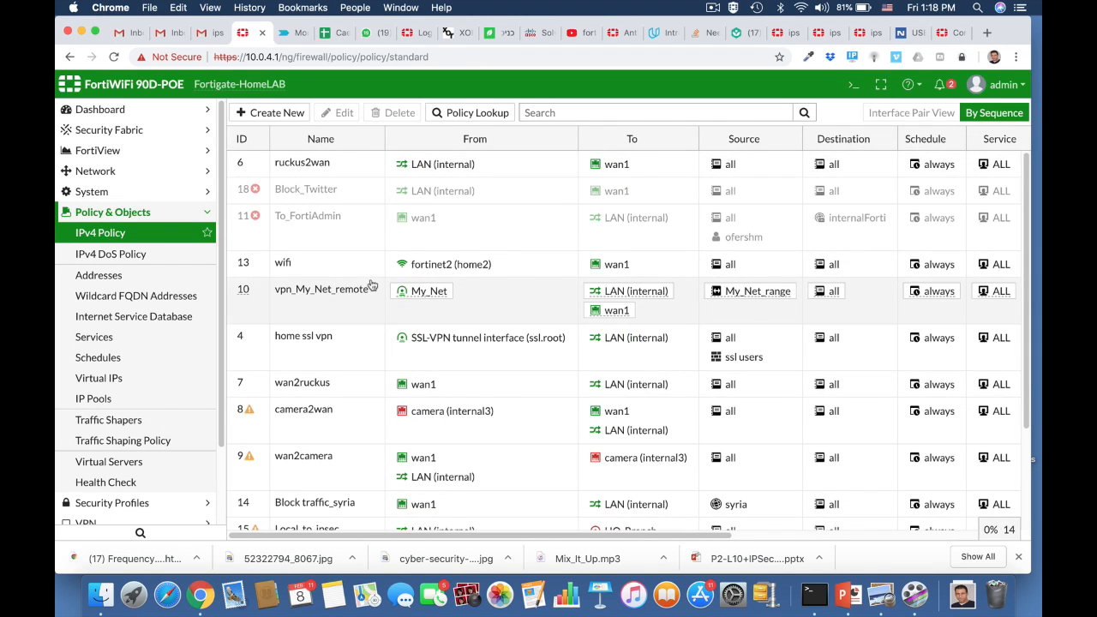
Turn on IPS in the ruckus2wan policy with the FTP_Brute sensor and save it
left_click(321, 165)
left_click(340, 113)
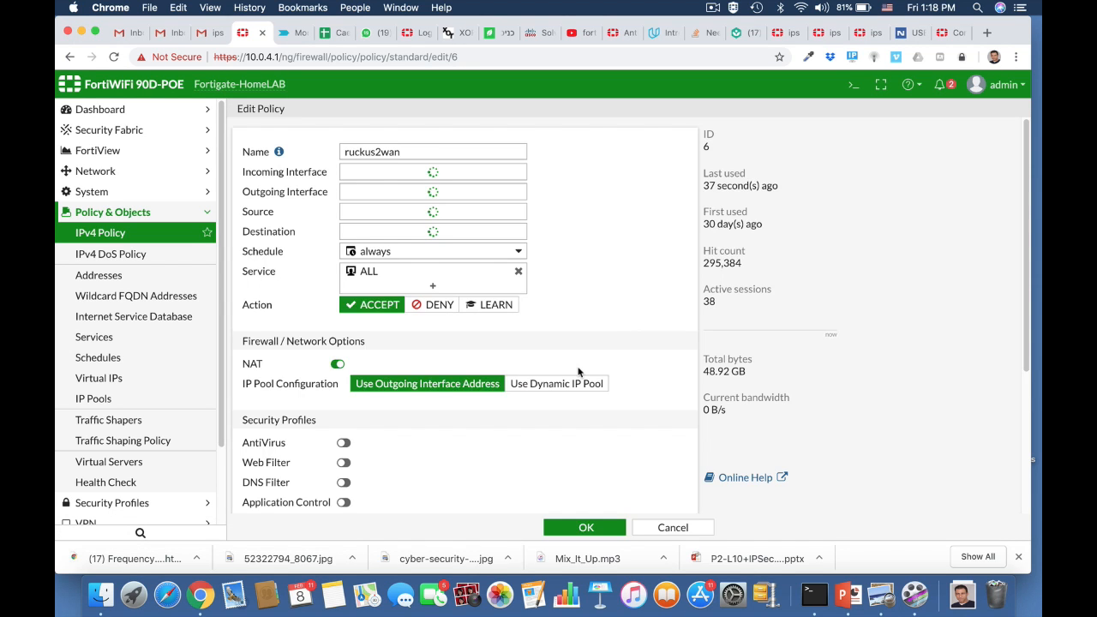
scroll(578, 371, "down", 2)
scroll(578, 372, "down", 5)
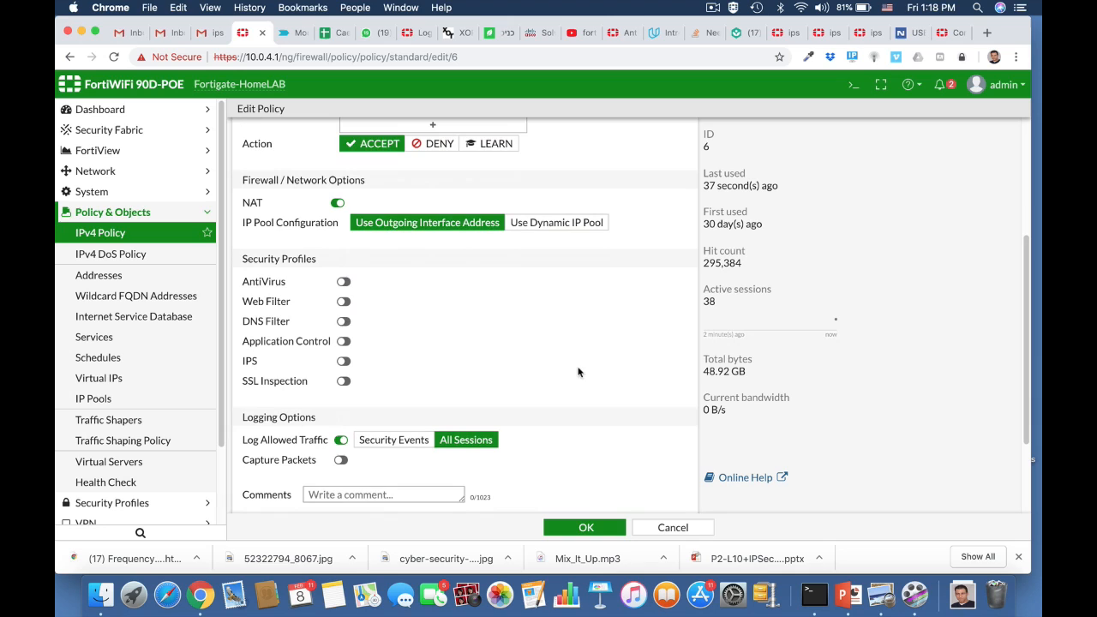
left_click(344, 363)
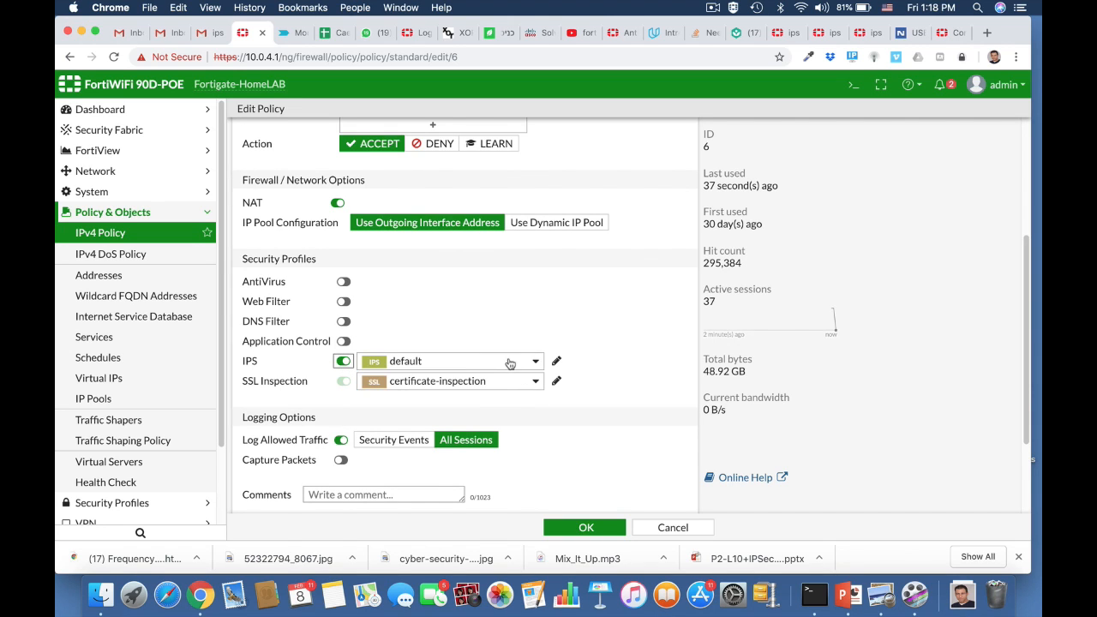
left_click(512, 362)
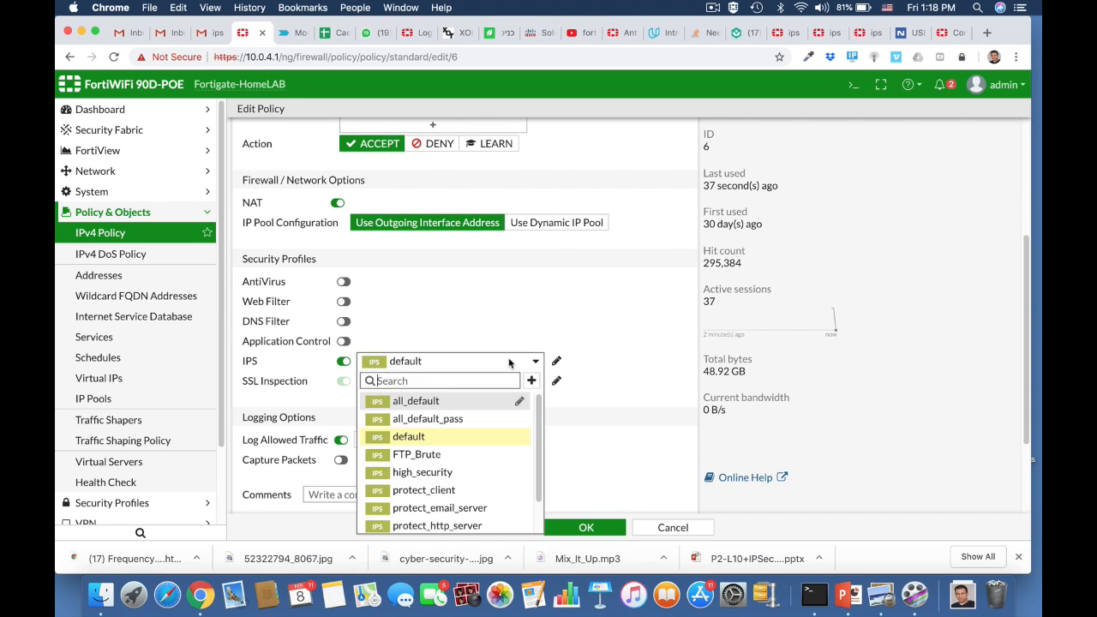
left_click(440, 455)
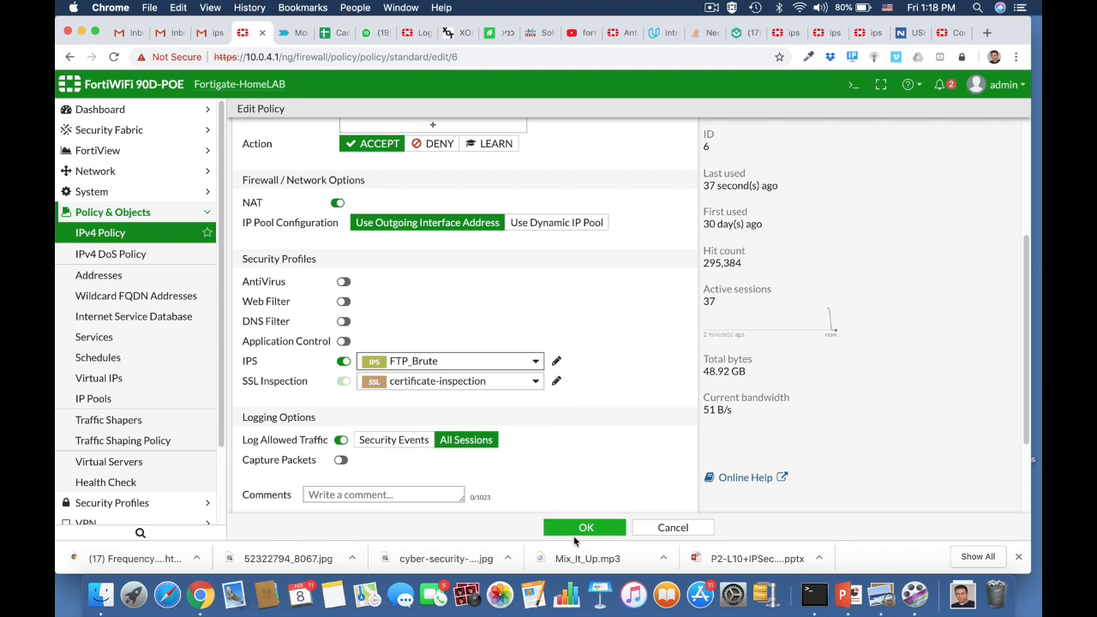
left_click(581, 529)
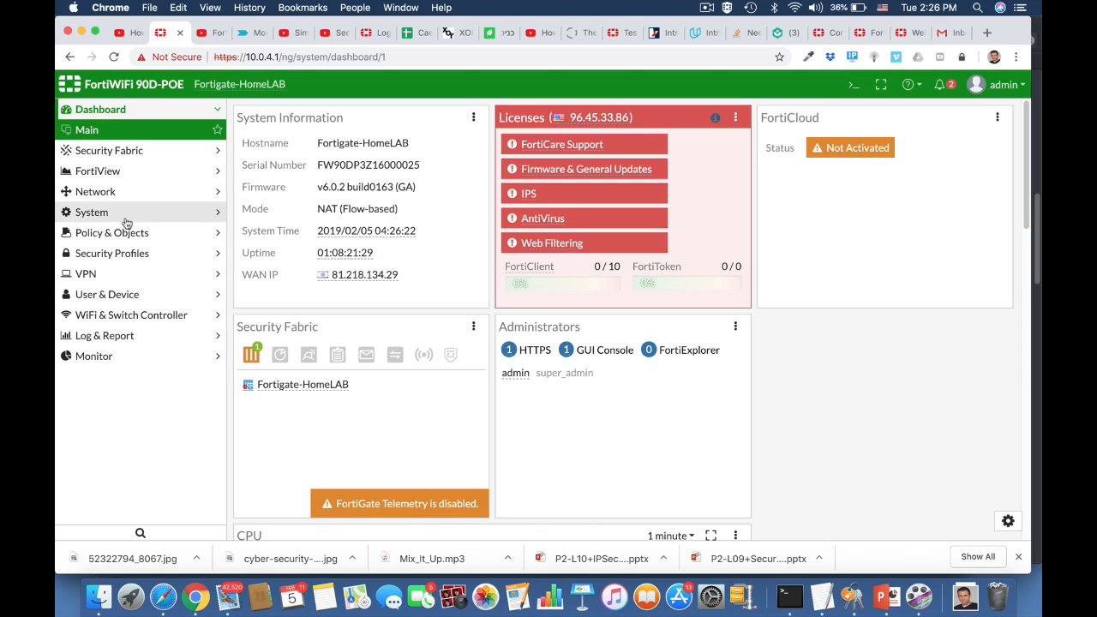
From Security Profiles > Intrusion Prevention, start a new IPS sensor
left_click(118, 253)
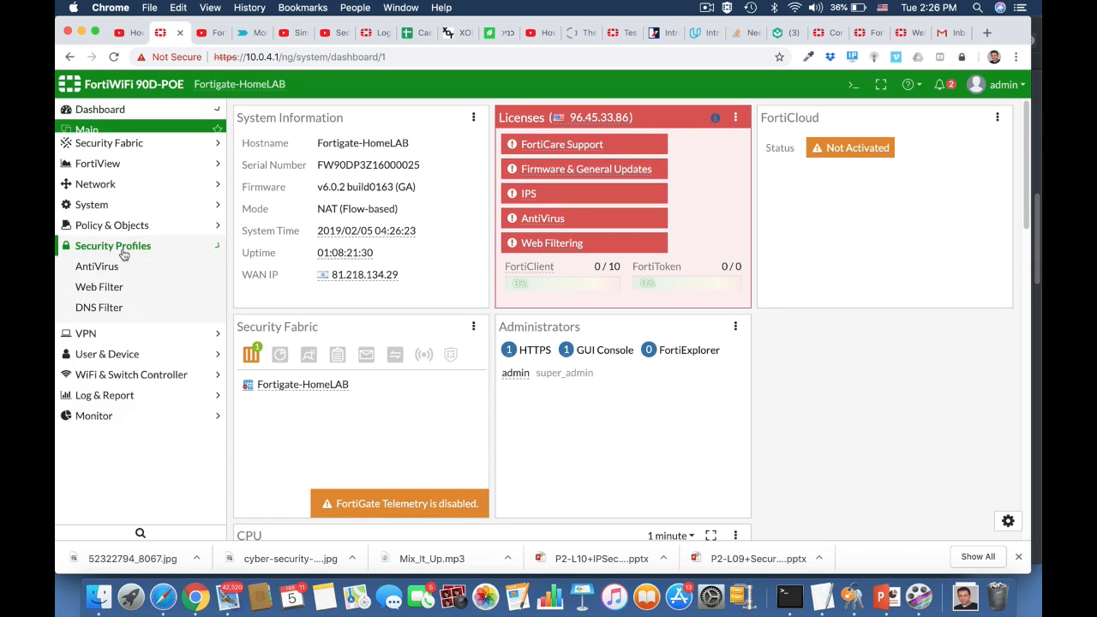
left_click(111, 337)
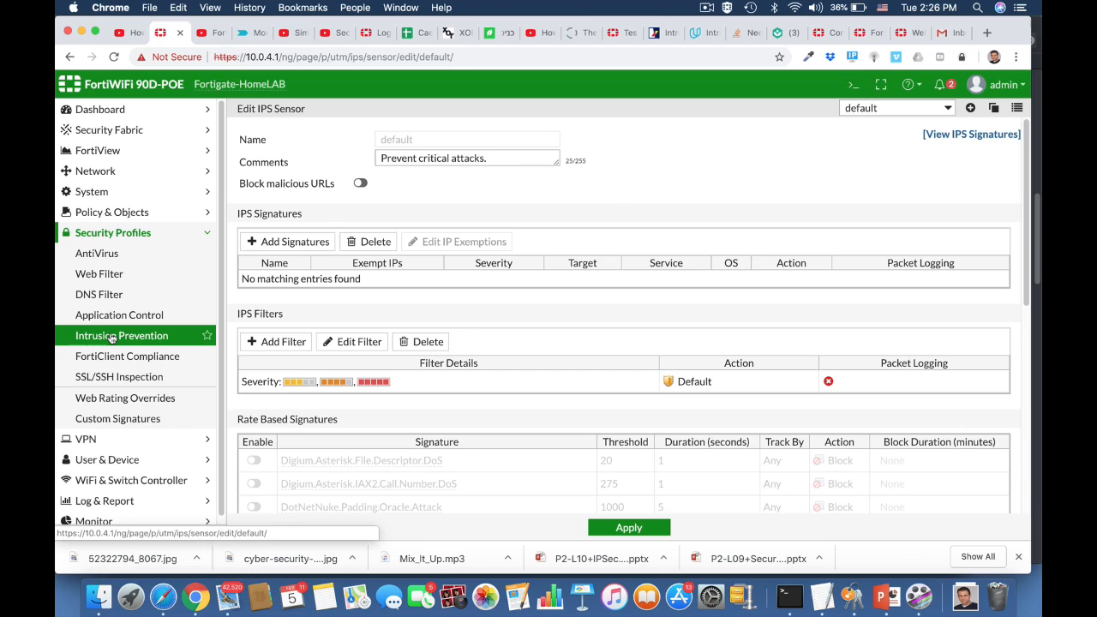
left_click(970, 109)
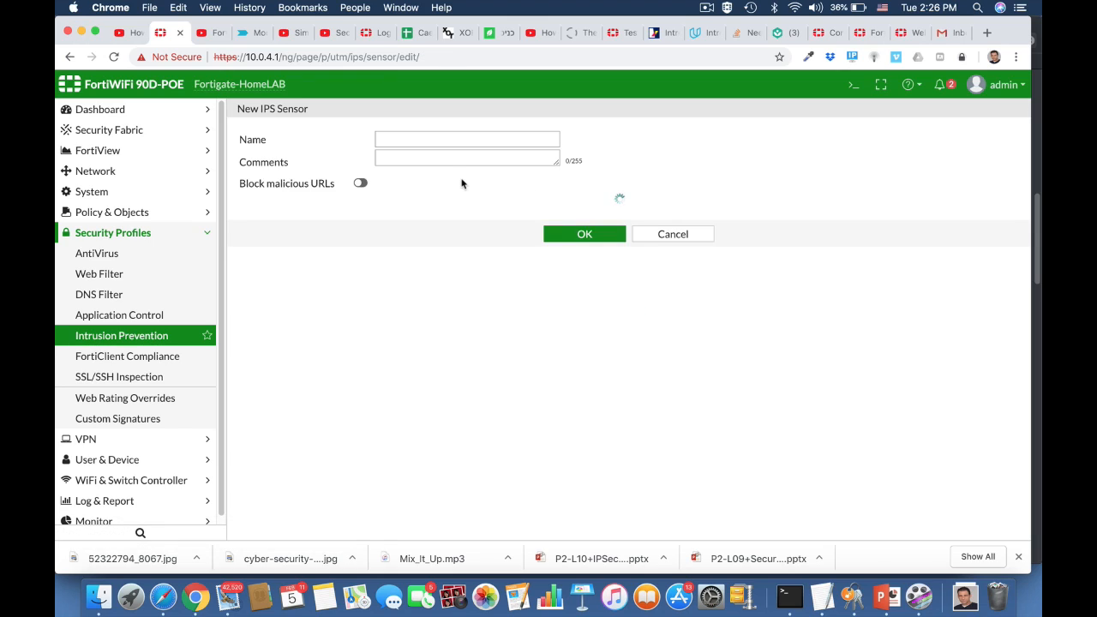
Name the sensor 'windows Machine' and enter the comment 'Block windows threats'
left_click(404, 139)
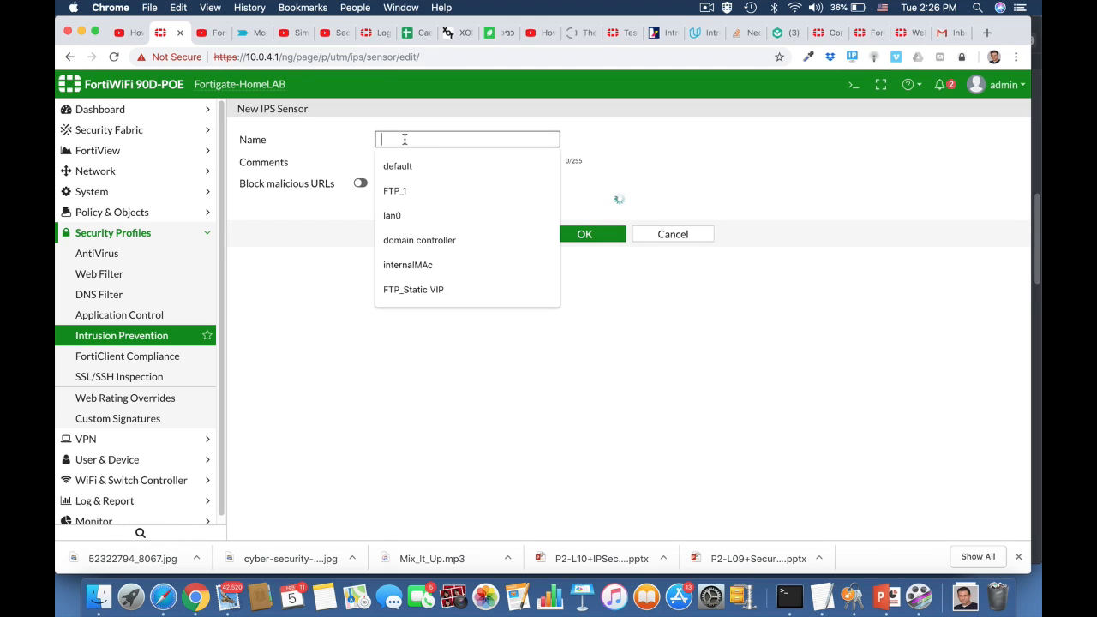
type("windows")
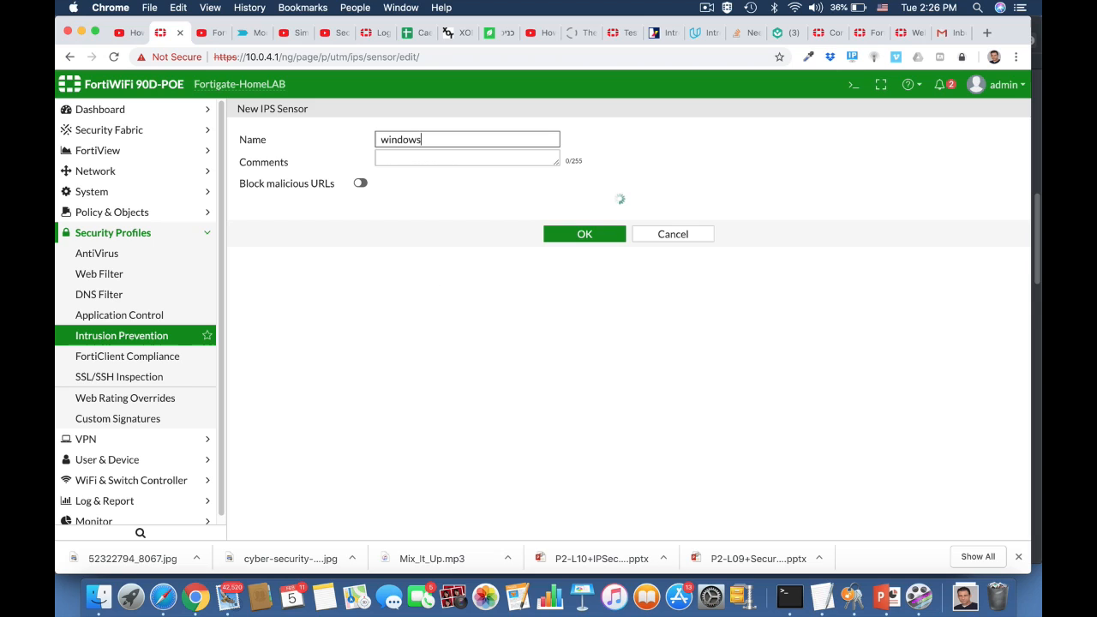
type(" Machine")
left_click(419, 161)
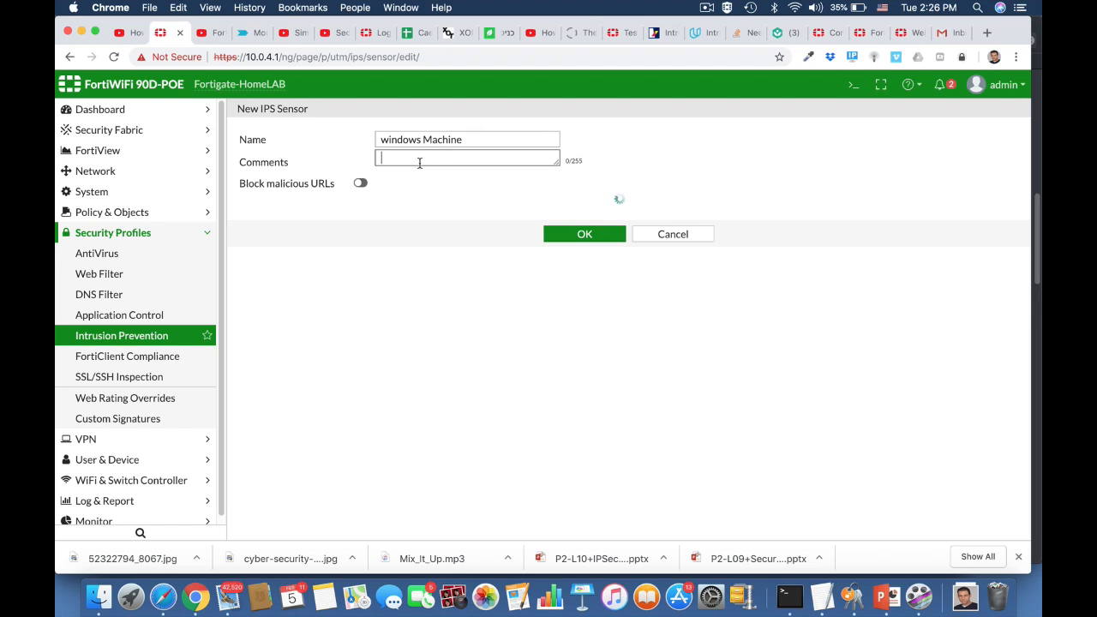
type("Blo")
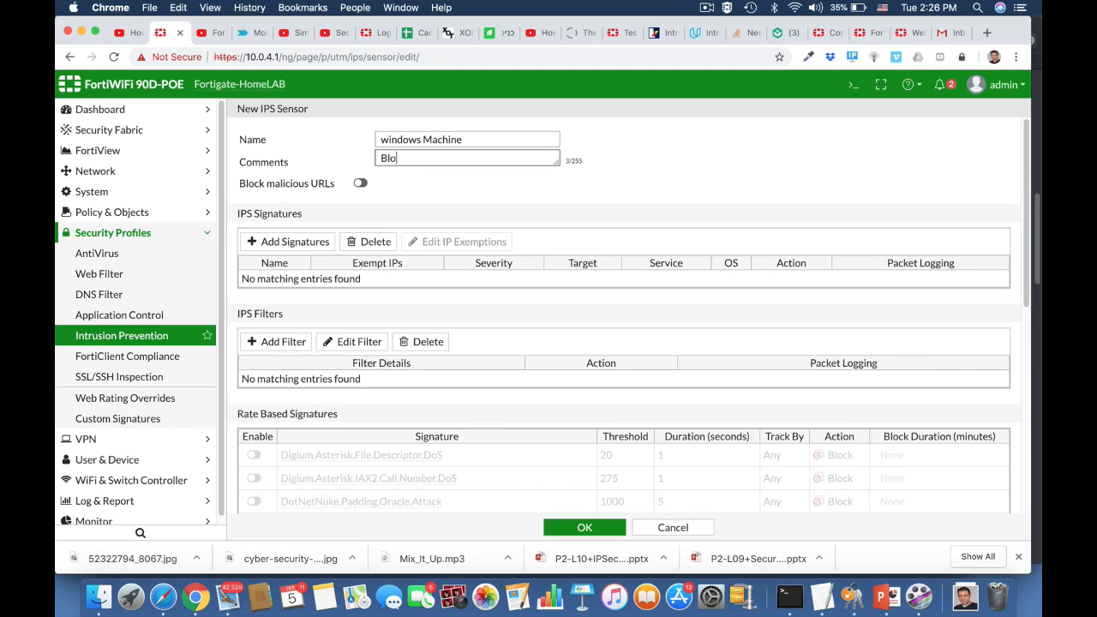
type("ck windows threats")
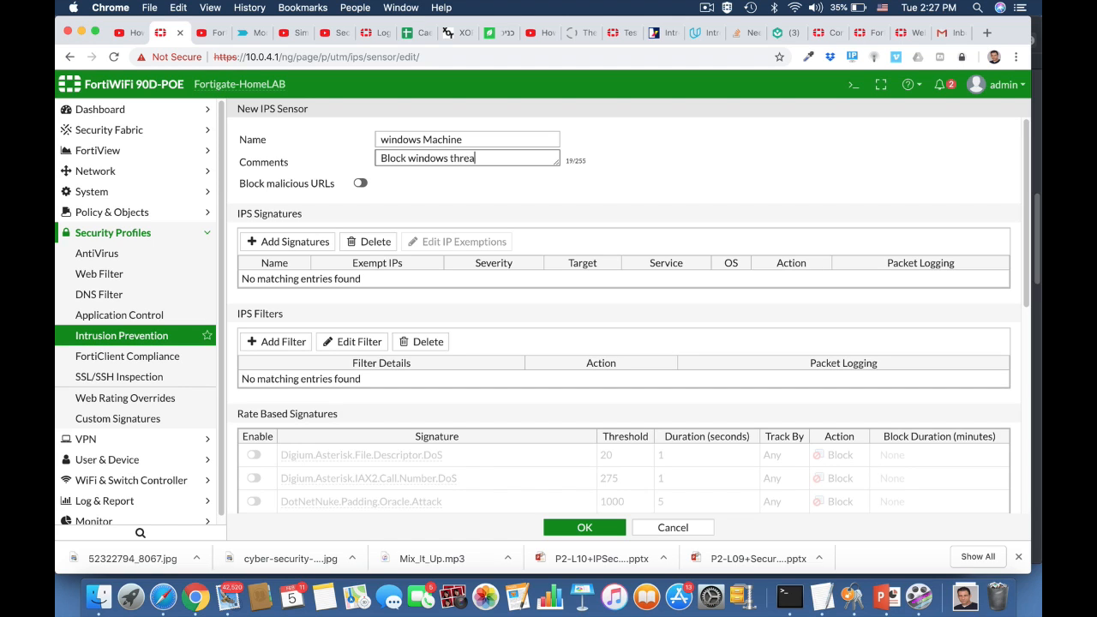
Build a signature filter for OS Windows, severity High and Critical, and target client
left_click(290, 345)
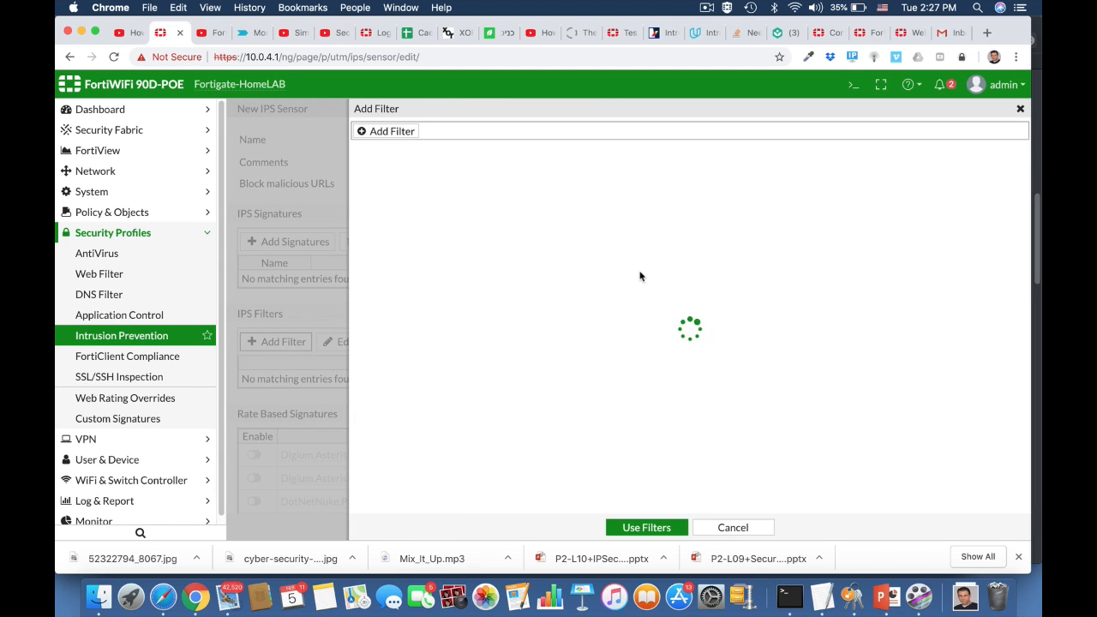
left_click(401, 133)
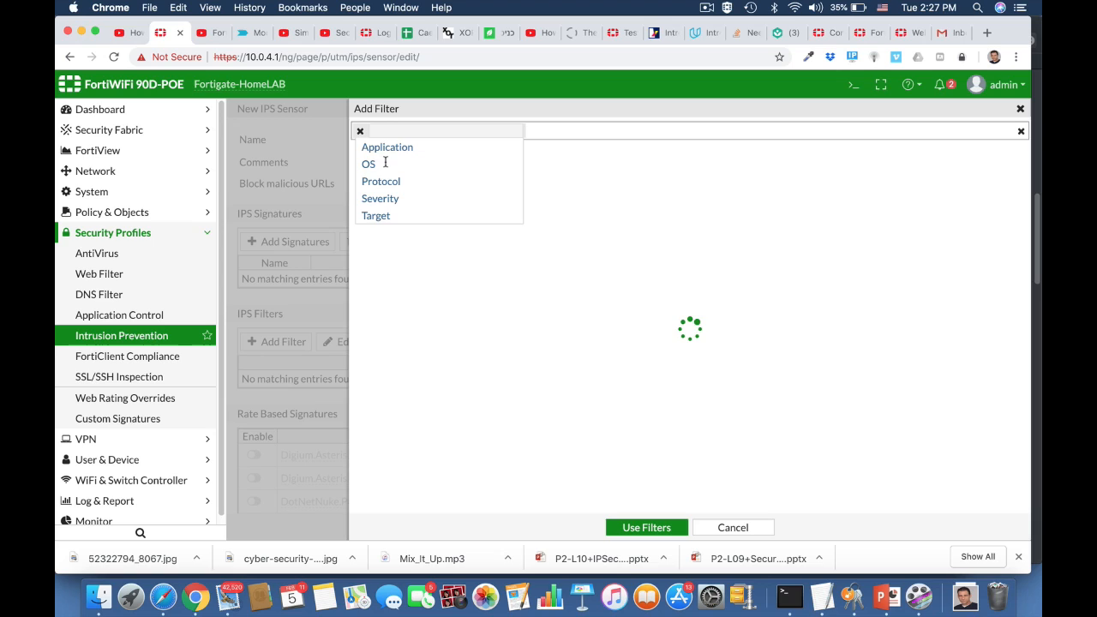
left_click(370, 165)
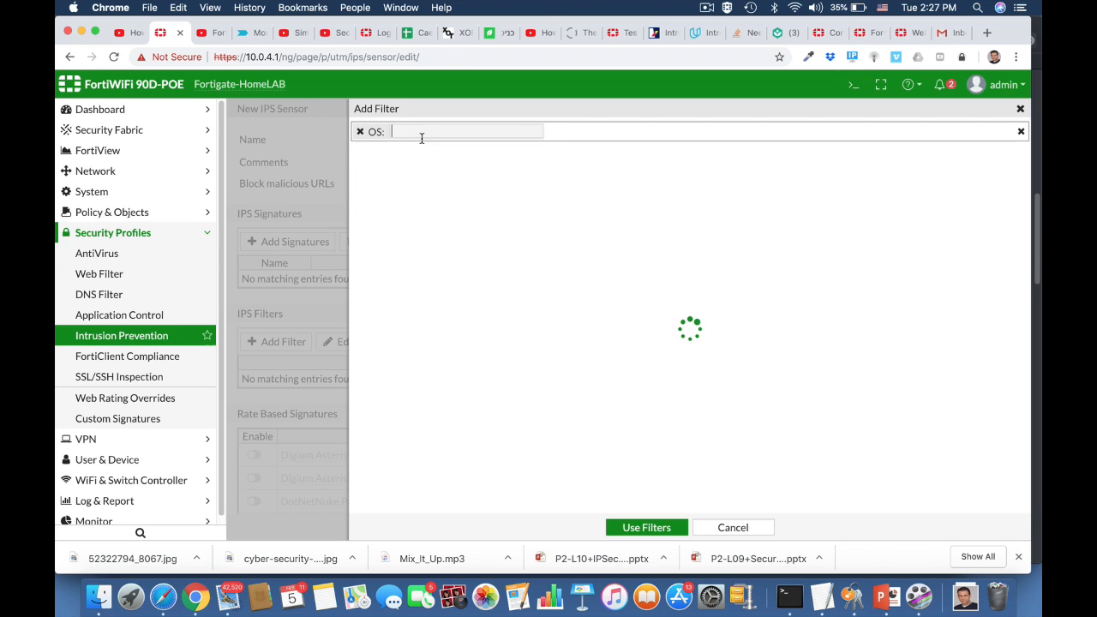
type("wind")
left_click(416, 149)
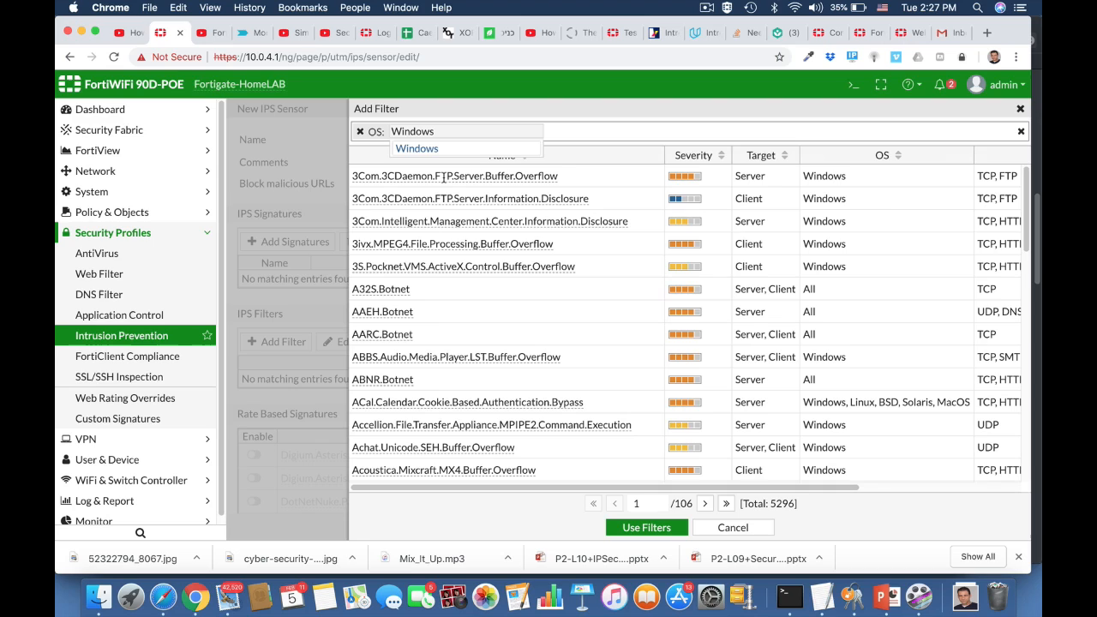
left_click(550, 135)
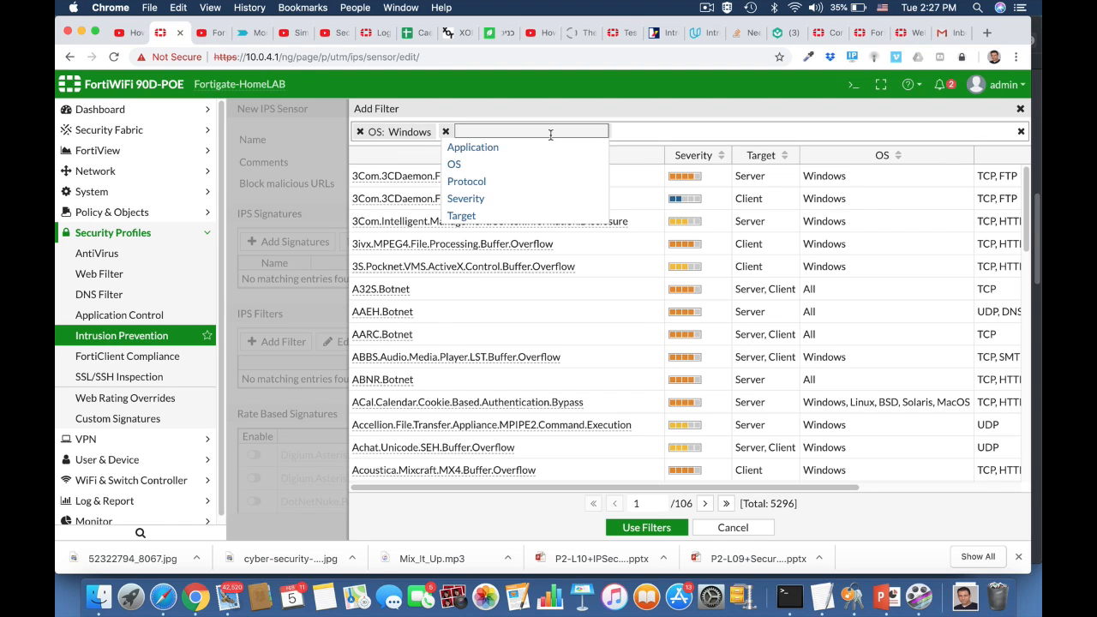
left_click(468, 200)
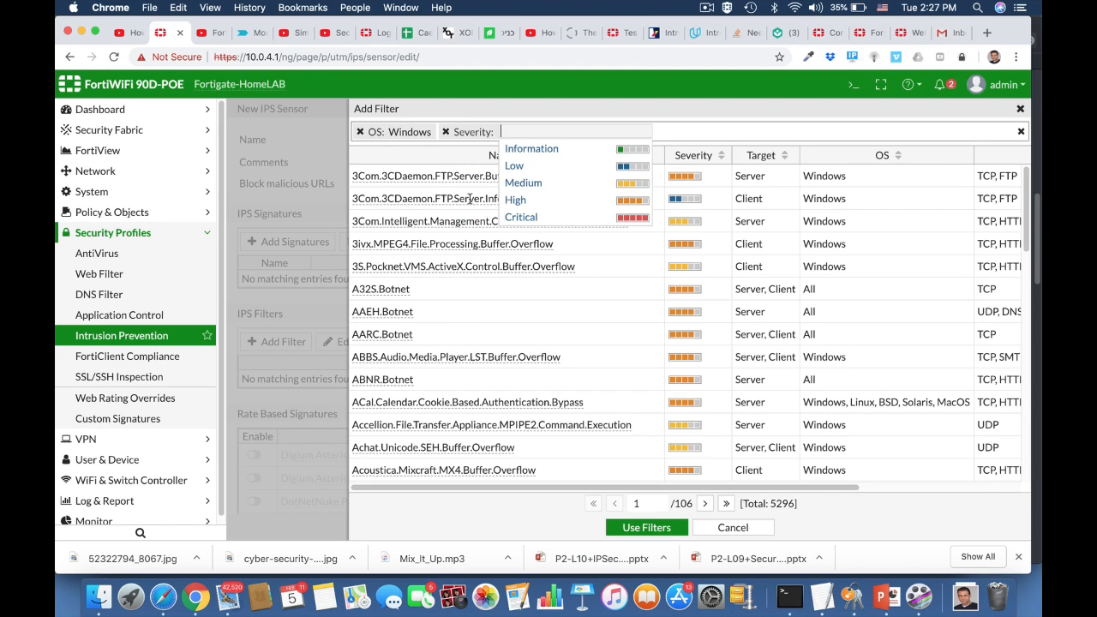
left_click(517, 200)
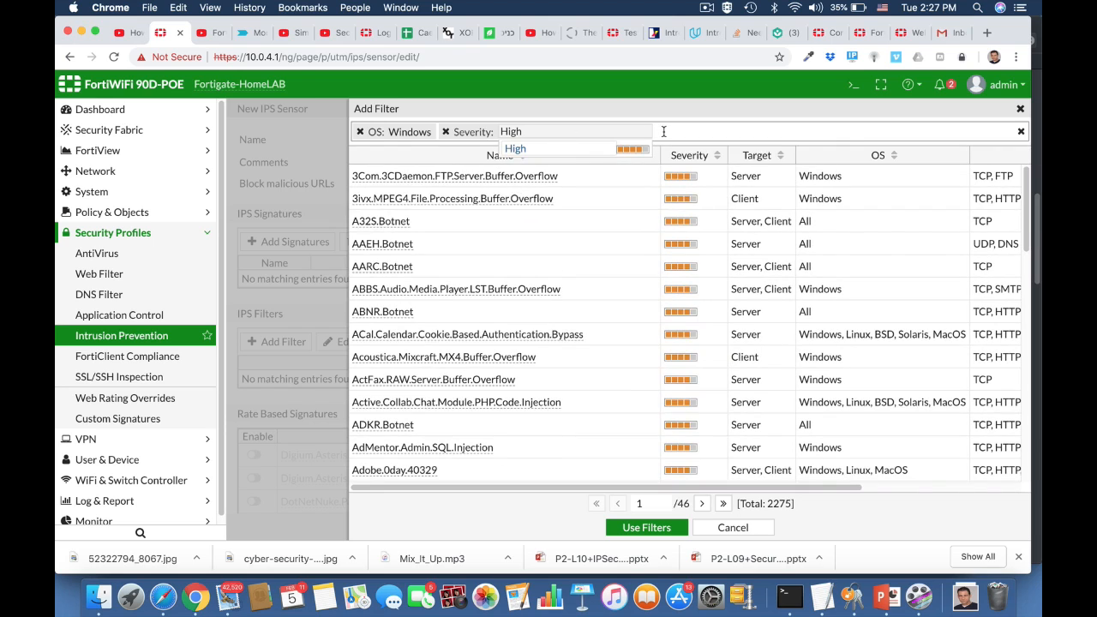
key("Return")
left_click(557, 198)
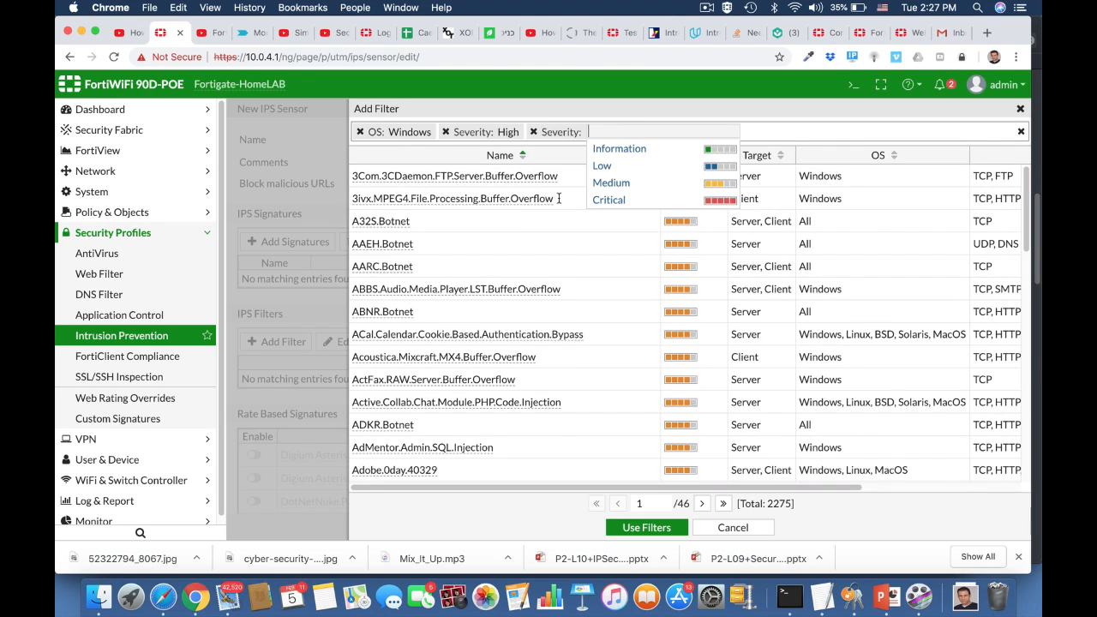
left_click(608, 199)
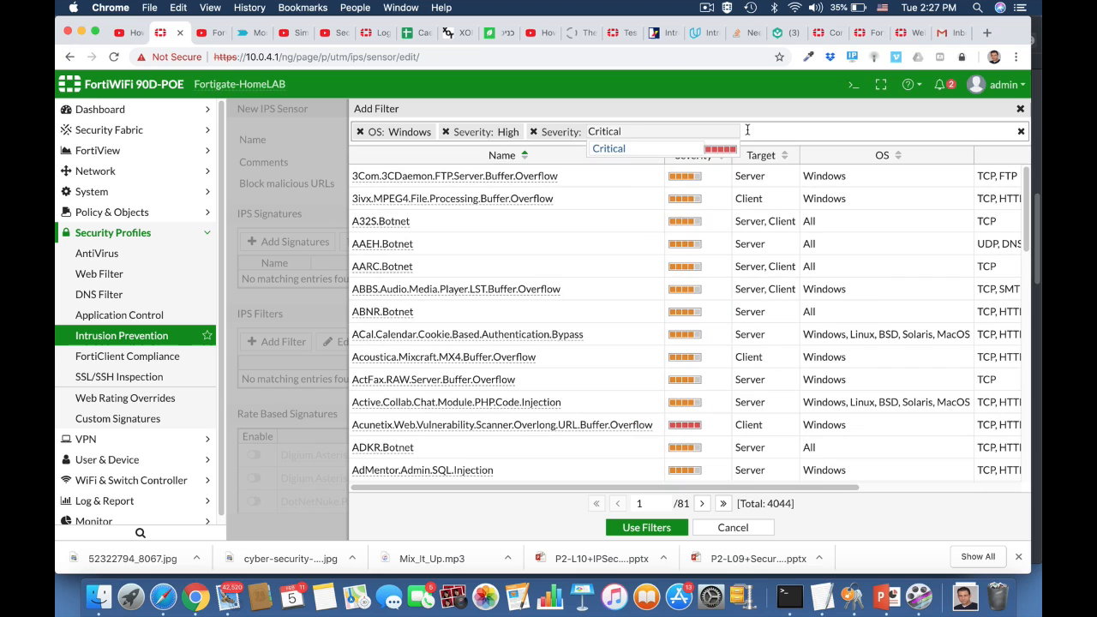
left_click(748, 130)
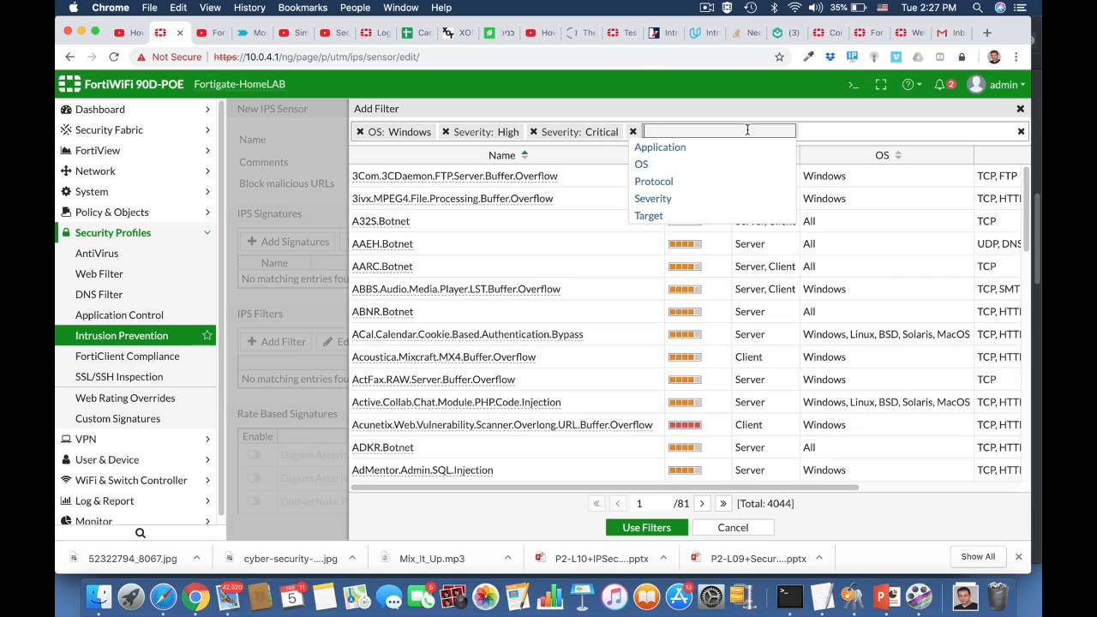
left_click(648, 216)
left_click(696, 151)
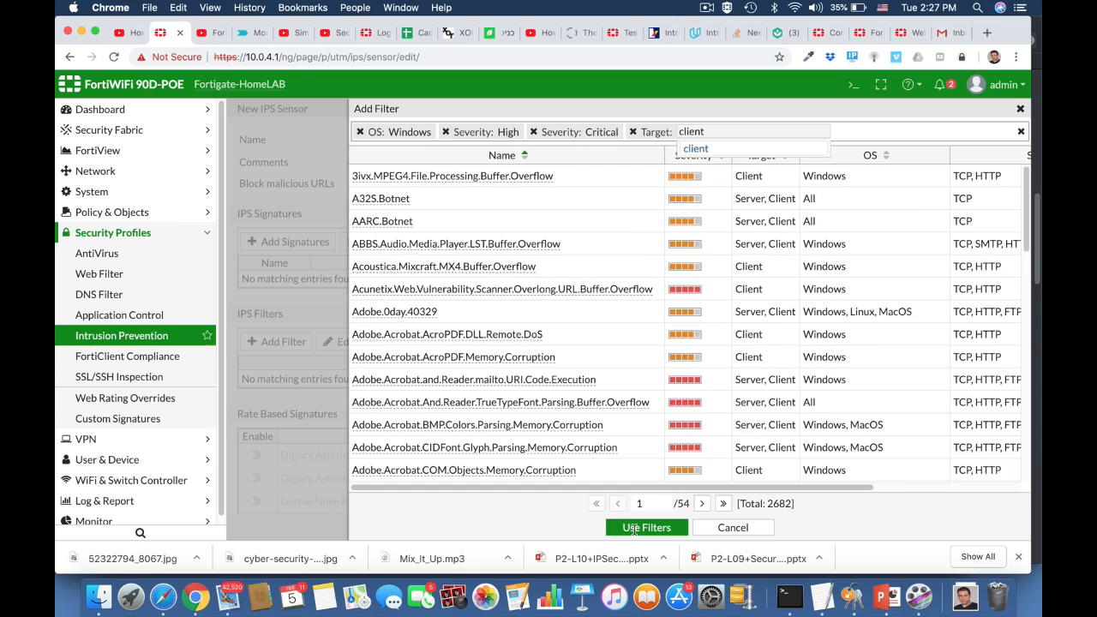
Apply the filters and save the windows Machine sensor
left_click(634, 528)
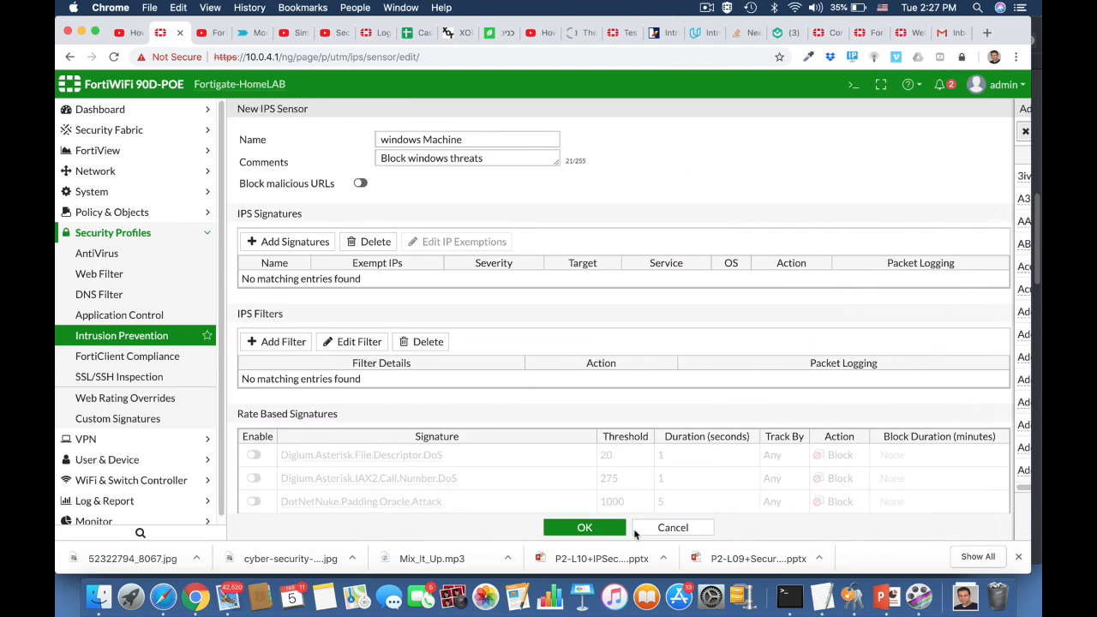
scroll(460, 413, "down", 10)
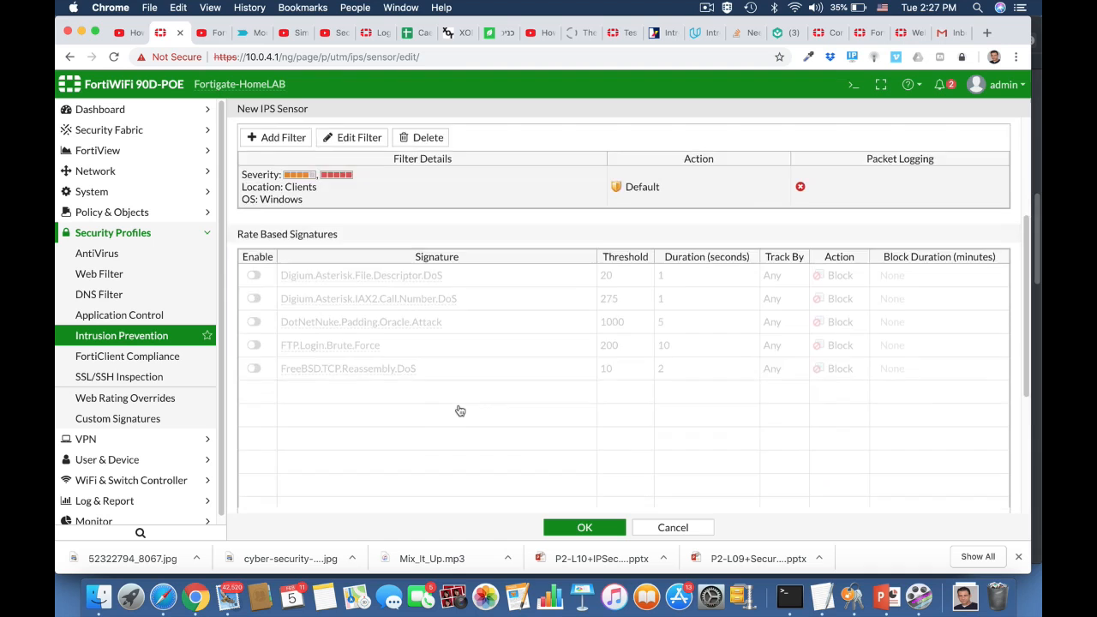
scroll(460, 412, "up", 10)
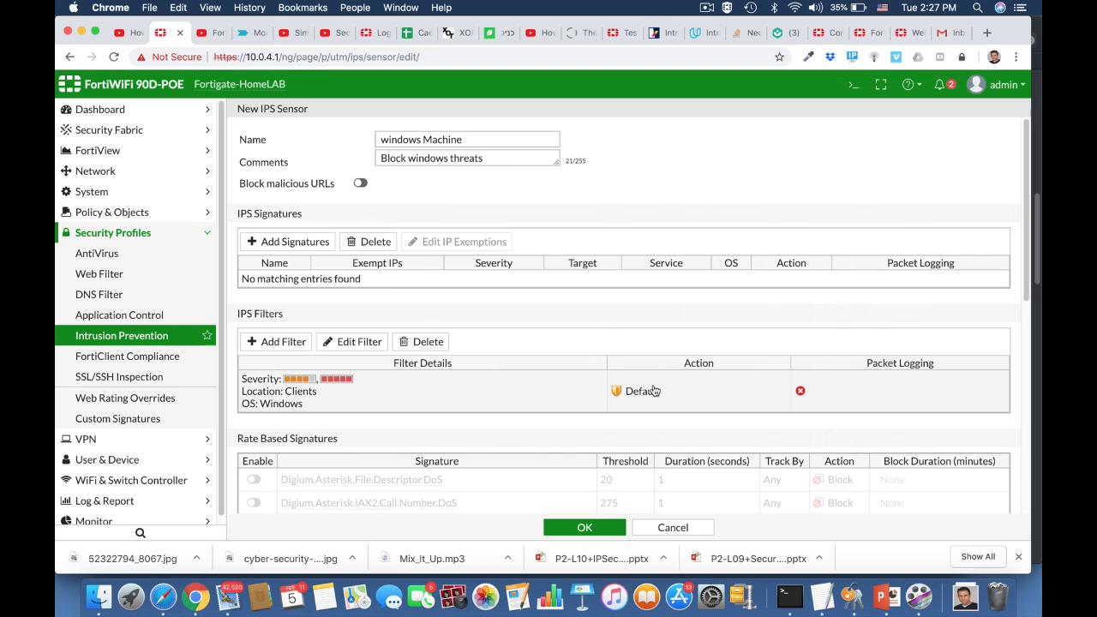
left_click(585, 527)
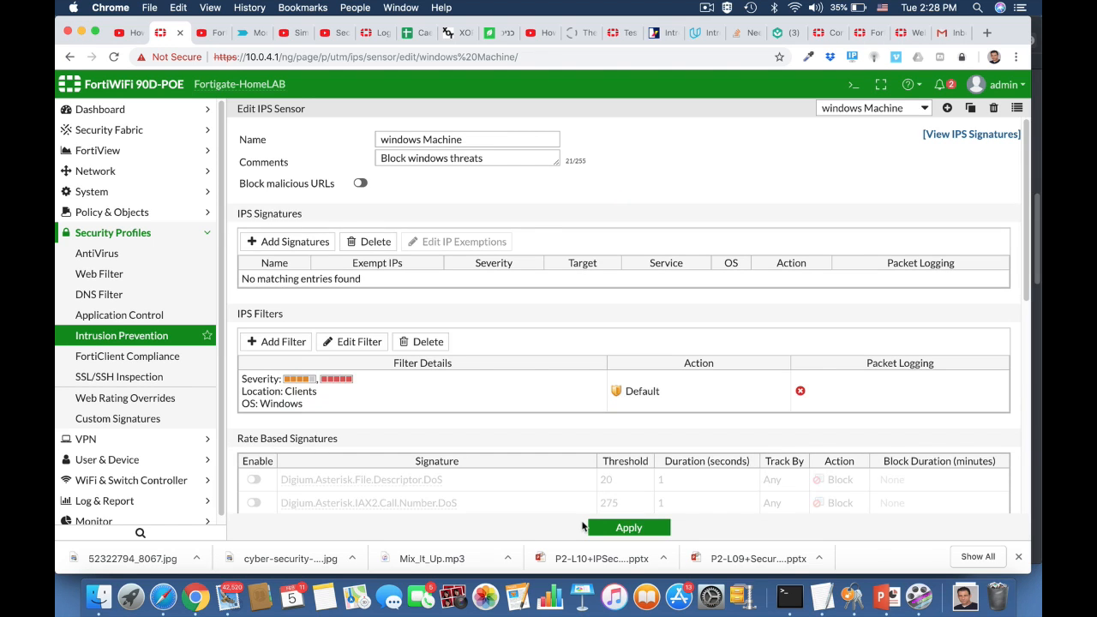
left_click(112, 215)
Set the ruckus2wan policy's IPS profile to windows Machine
left_click(102, 233)
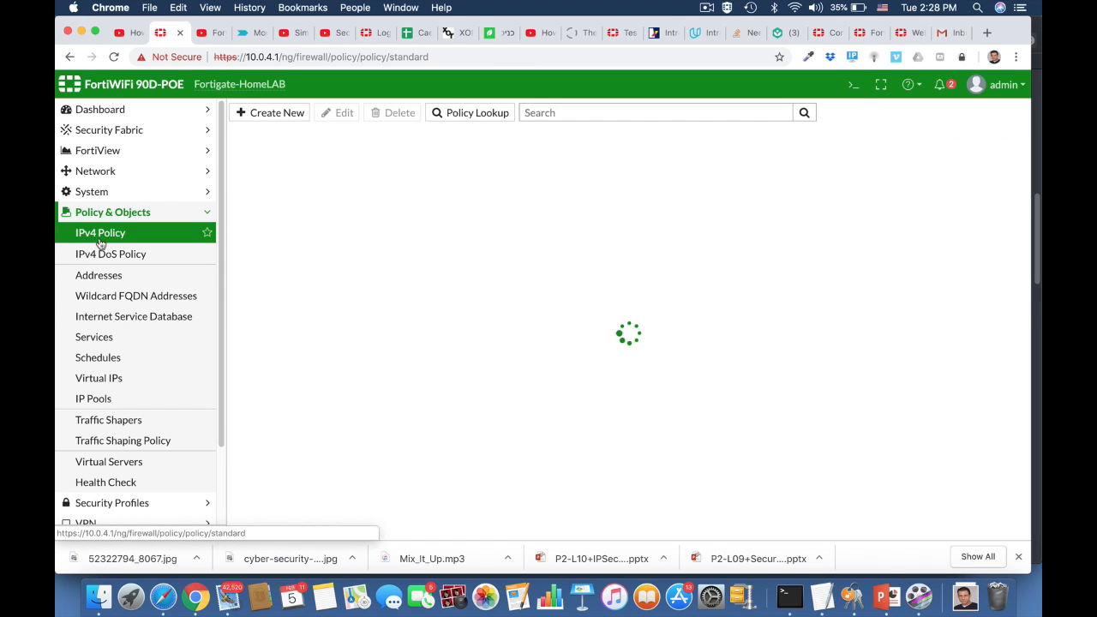
left_click(283, 175)
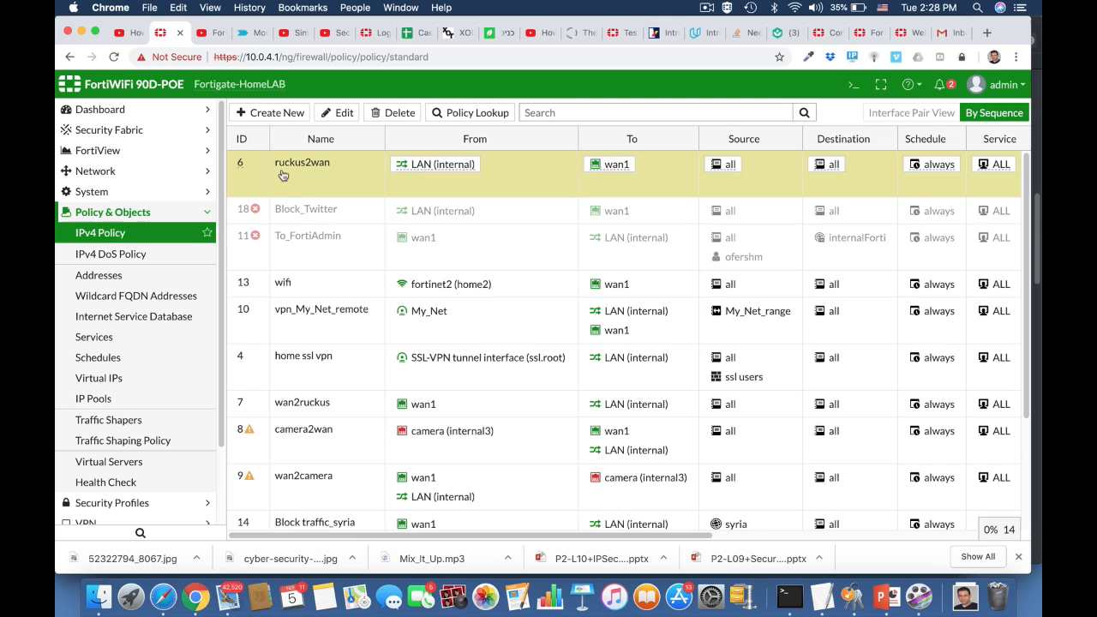
left_click(336, 113)
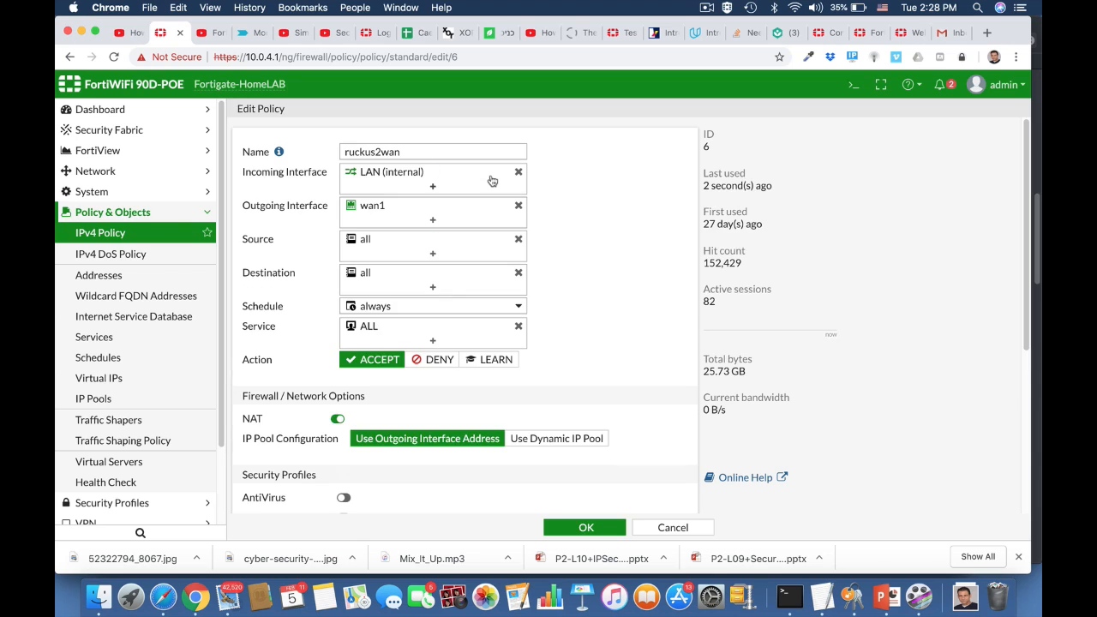
scroll(588, 347, "down", 5)
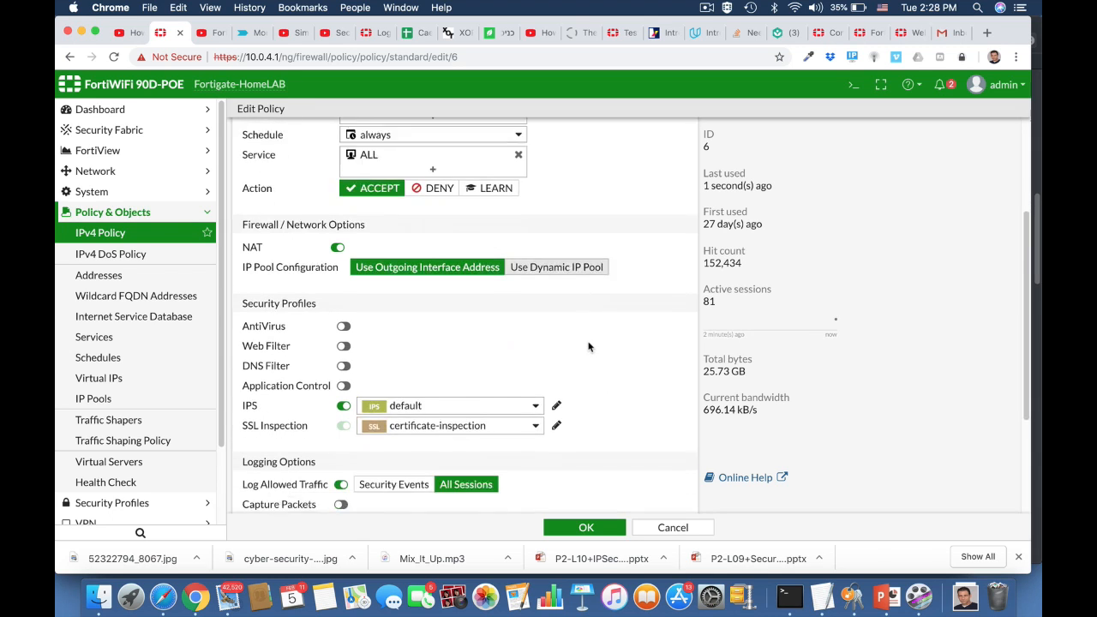
scroll(587, 347, "down", 3)
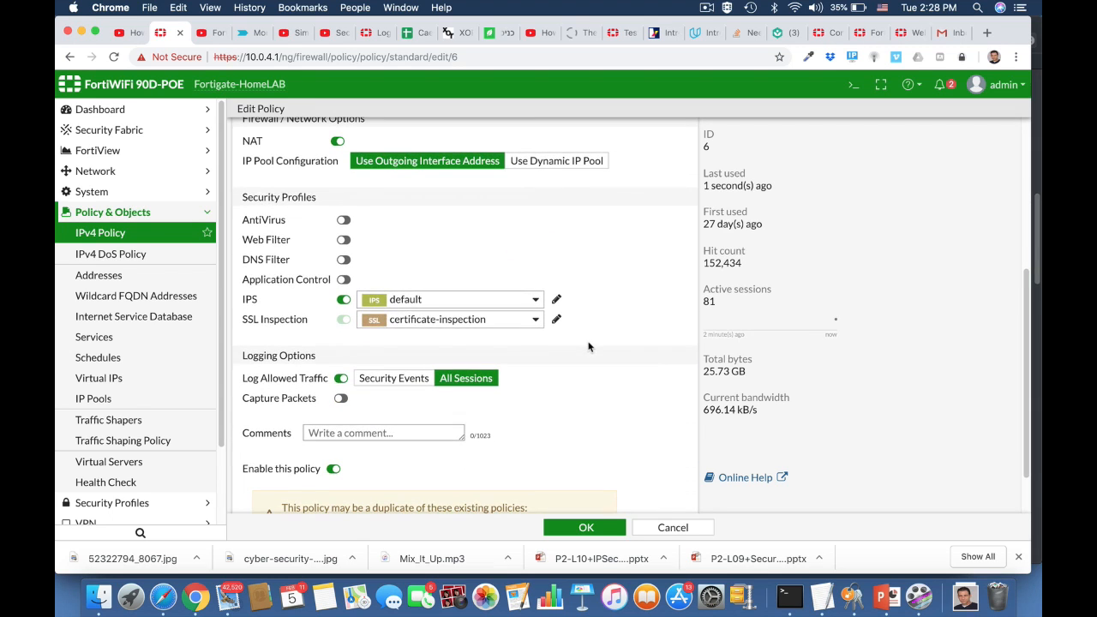
left_click(420, 301)
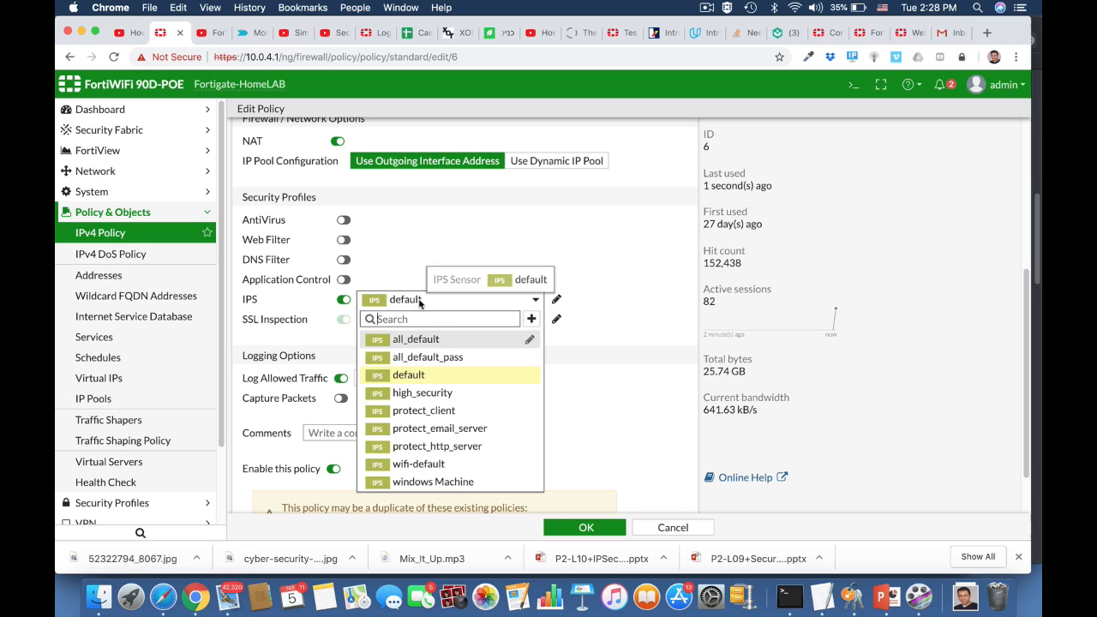
left_click(438, 483)
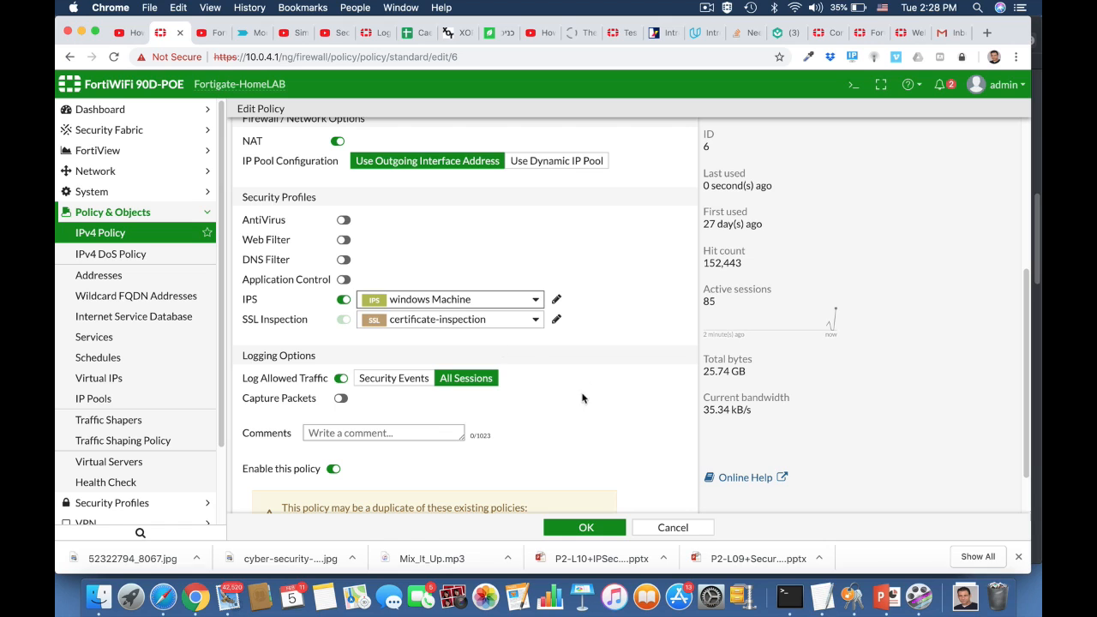
scroll(574, 444, "down", 2)
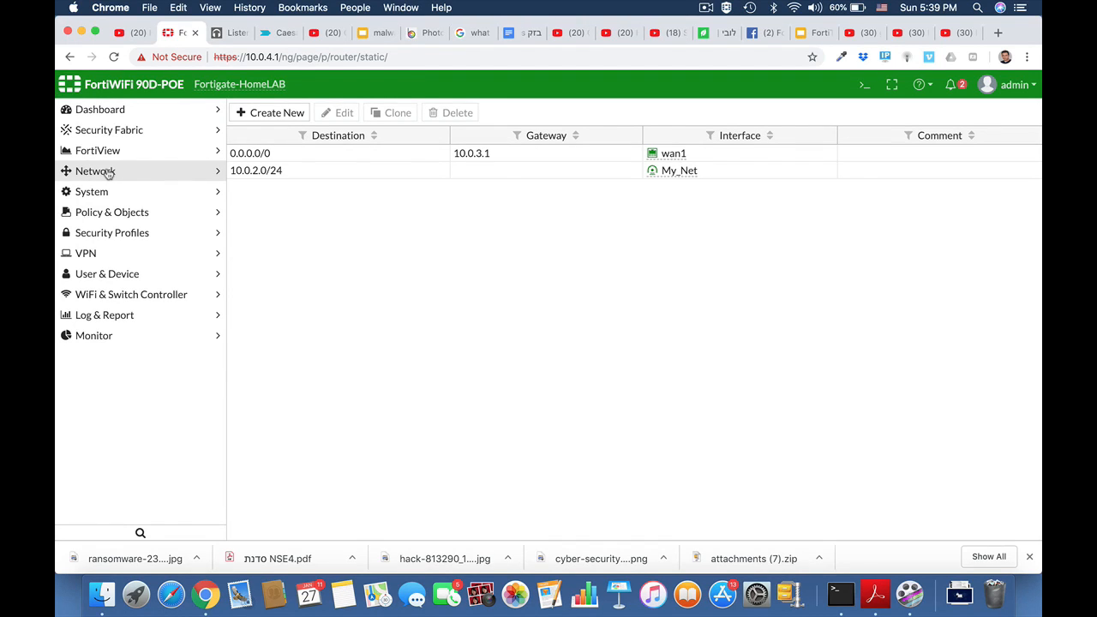
Create and save a static route with destination 10.10.10.0/24 on interface HQ_Branch
left_click(108, 173)
left_click(107, 340)
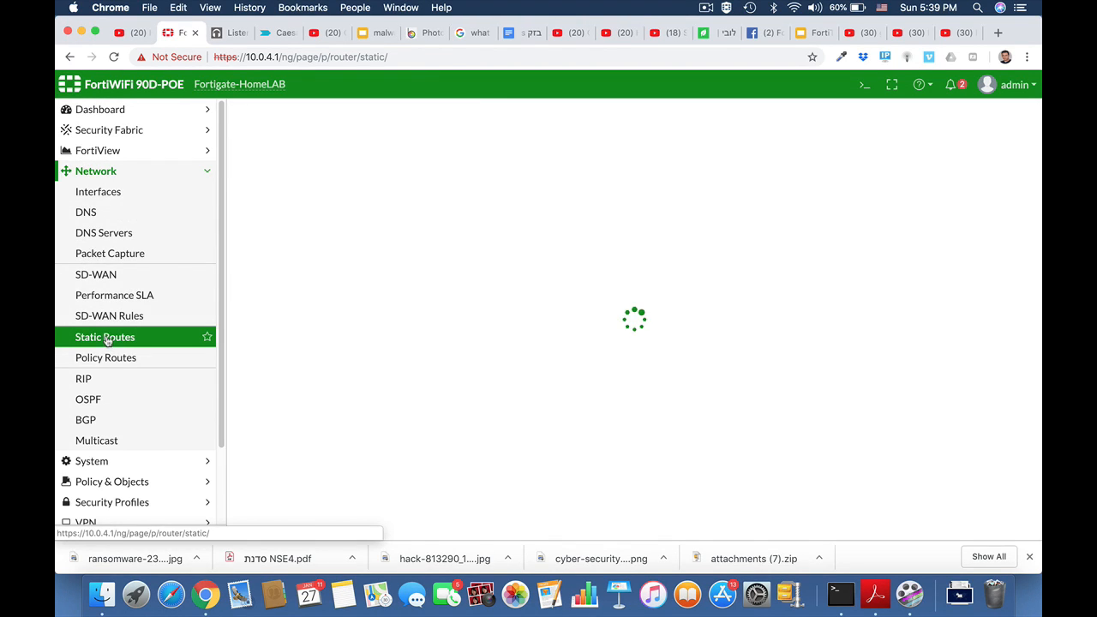
left_click(273, 116)
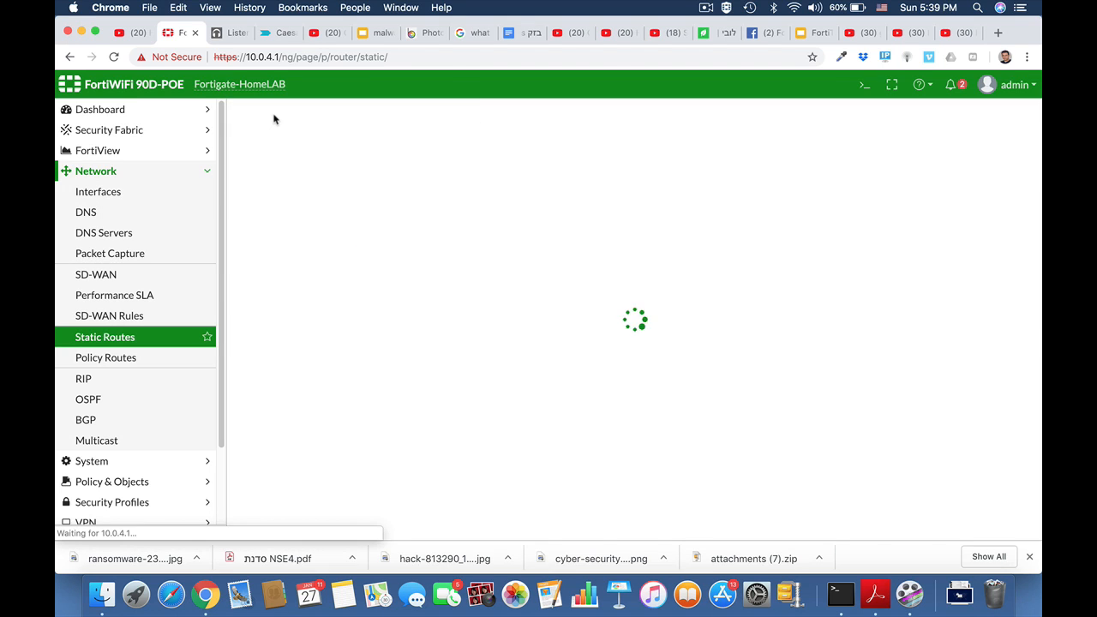
left_click(446, 160)
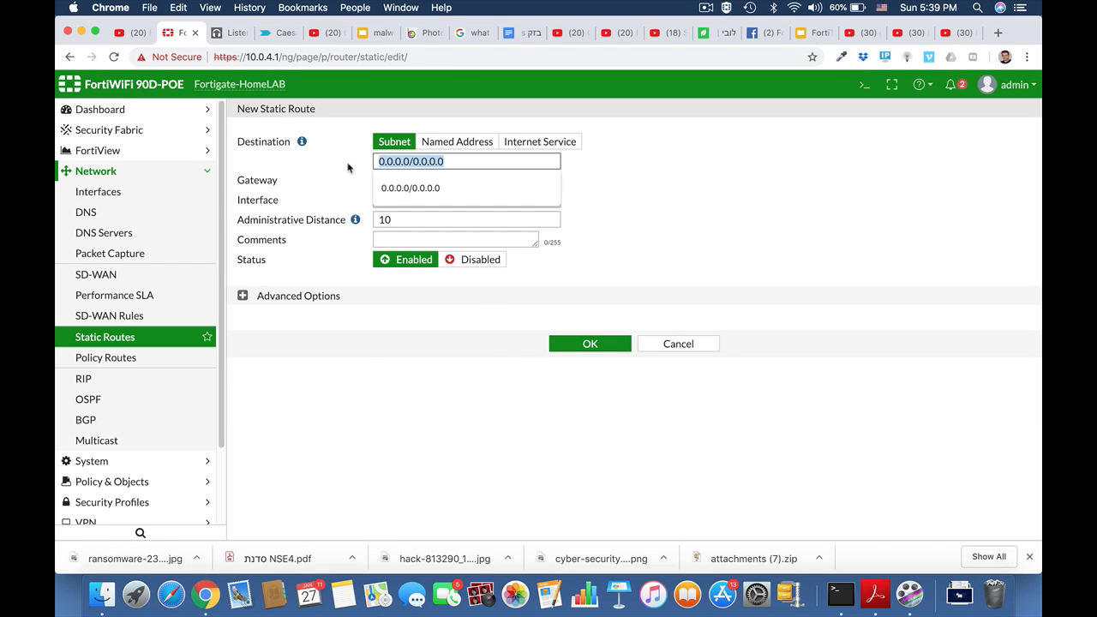
type("10.10.10.0")
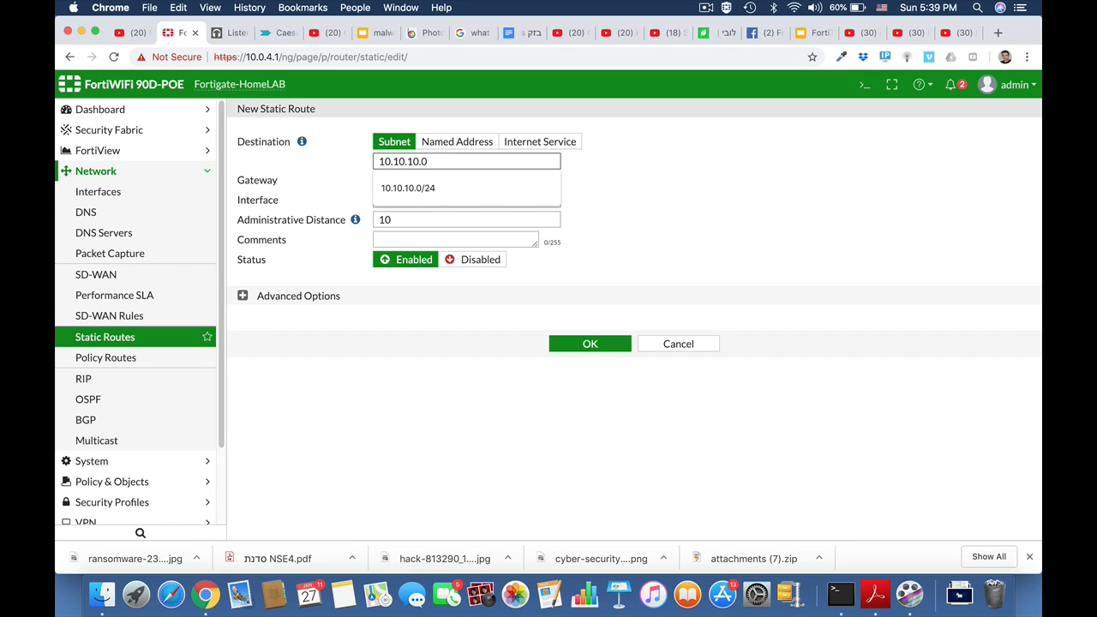
type("/24")
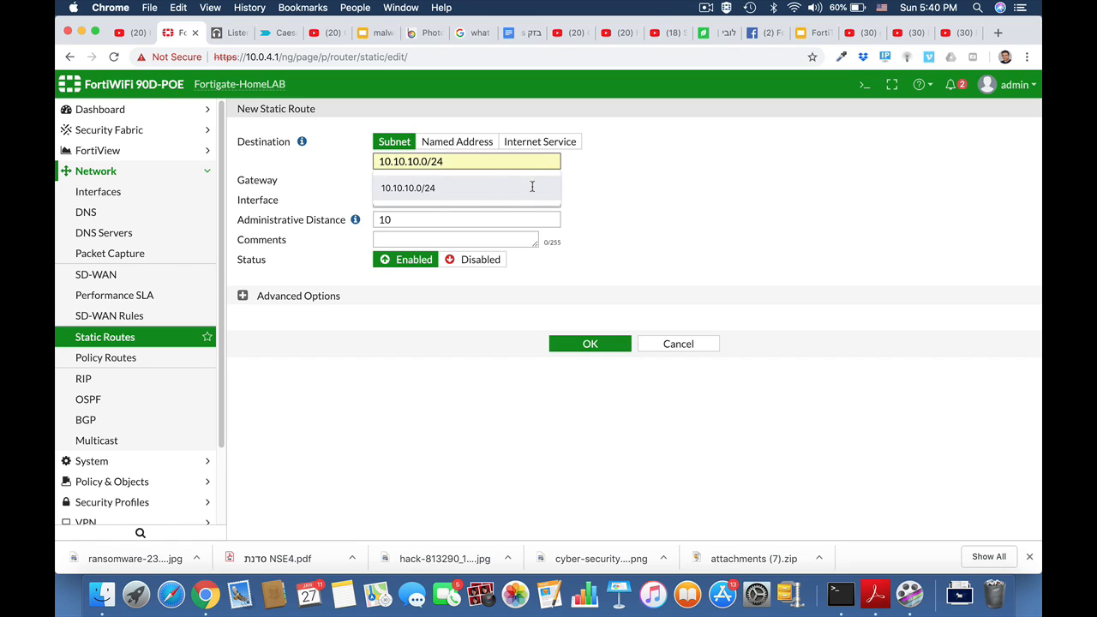
left_click(592, 185)
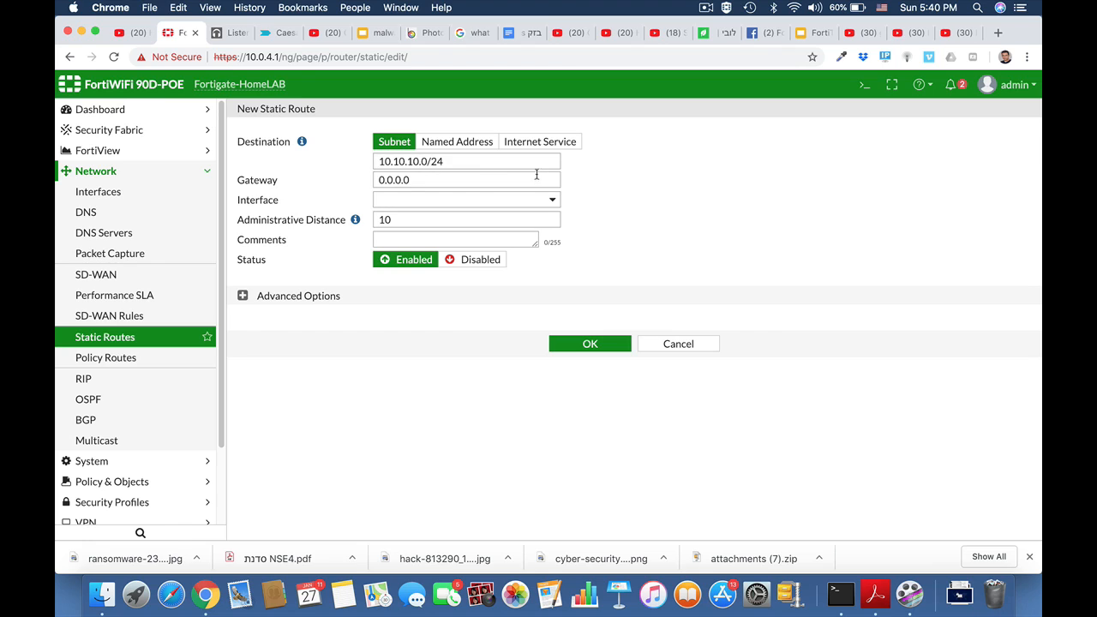
left_click(494, 200)
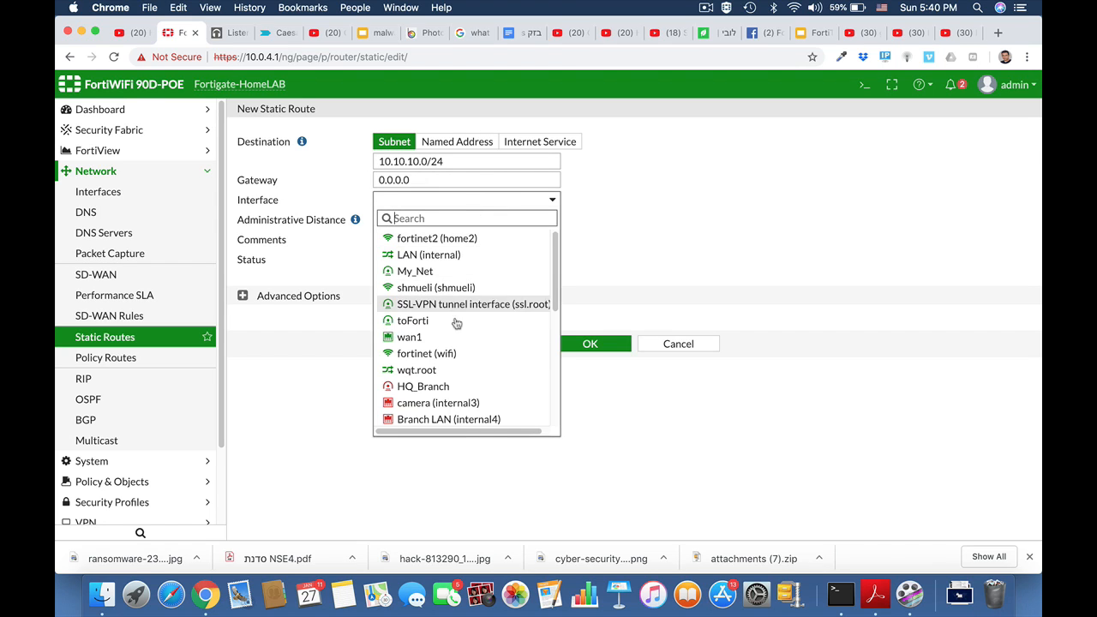
left_click(445, 387)
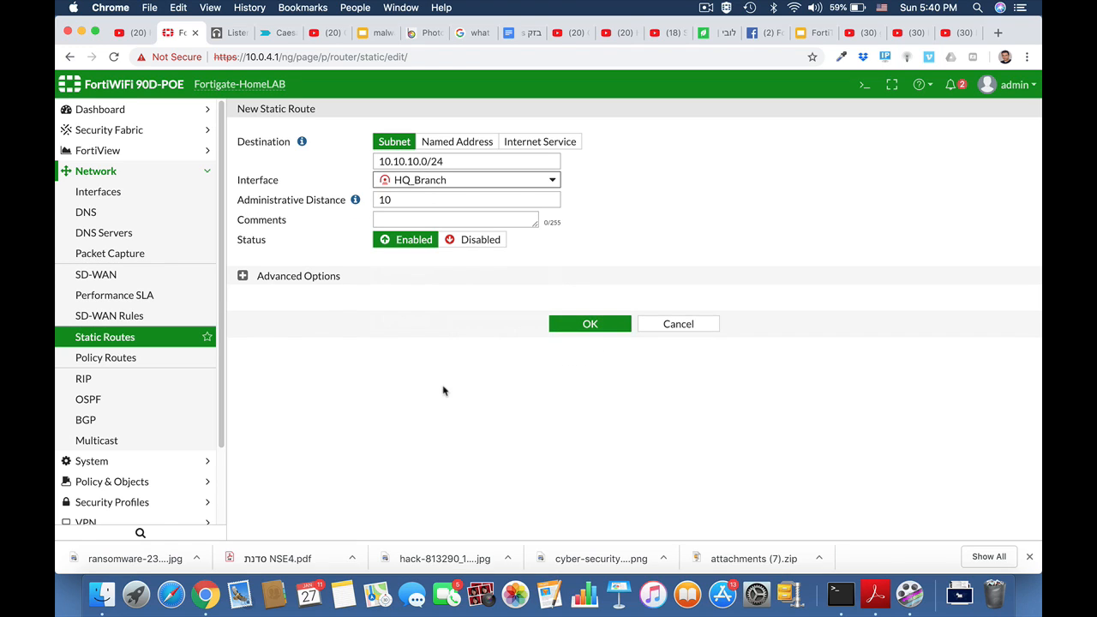
left_click(591, 325)
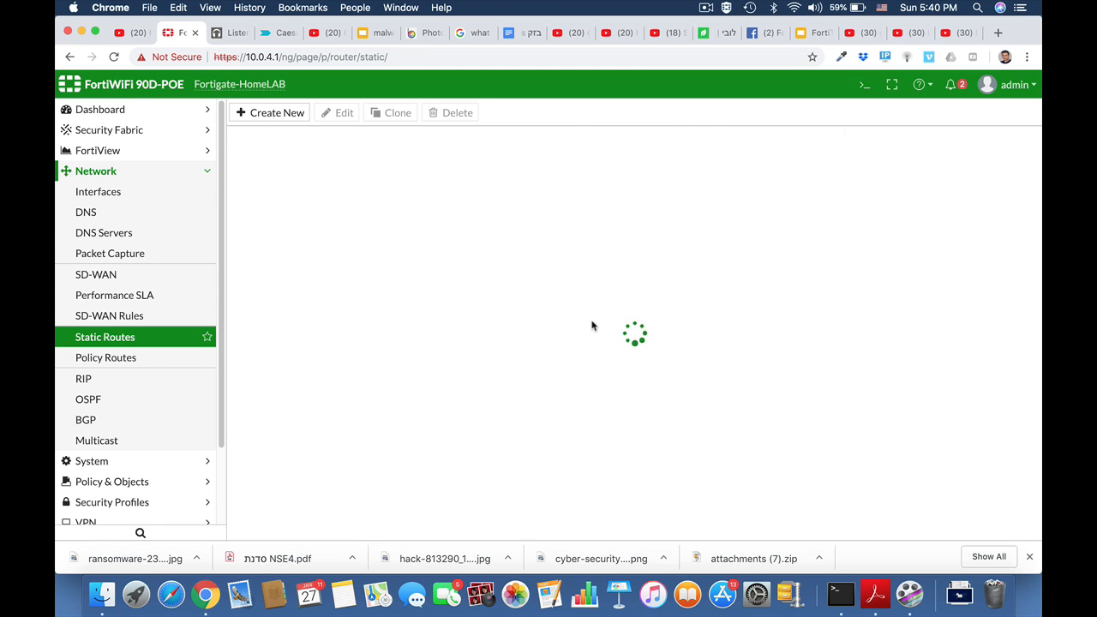
left_click(111, 171)
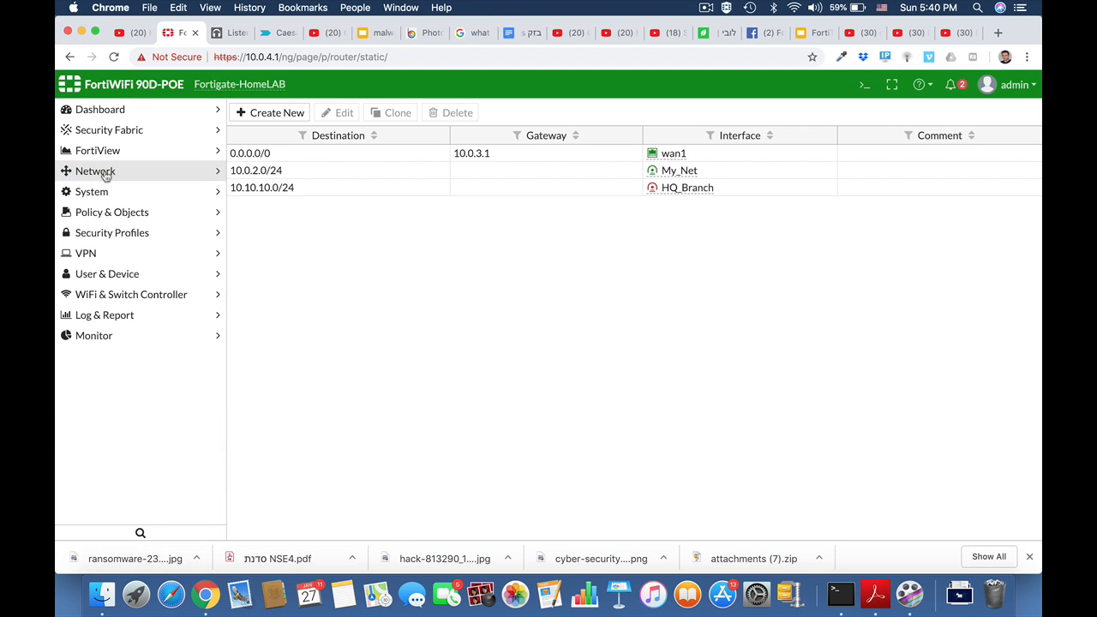
Start a new IPv4 policy Local_to_ipsec from LAN (internal) to HQ_Branch
left_click(125, 216)
left_click(116, 232)
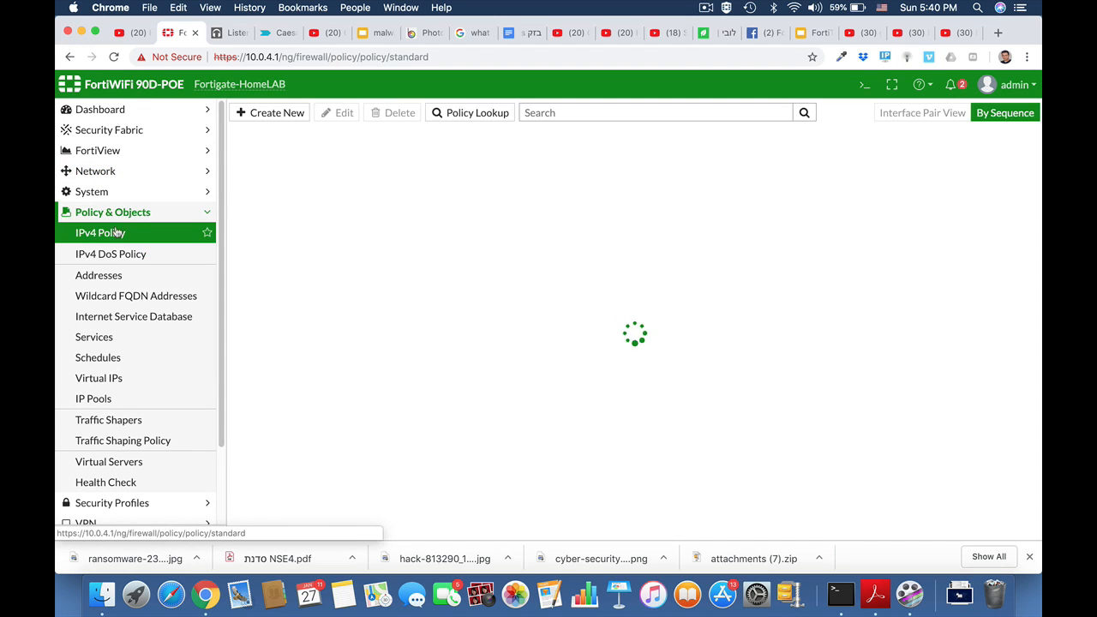
left_click(291, 113)
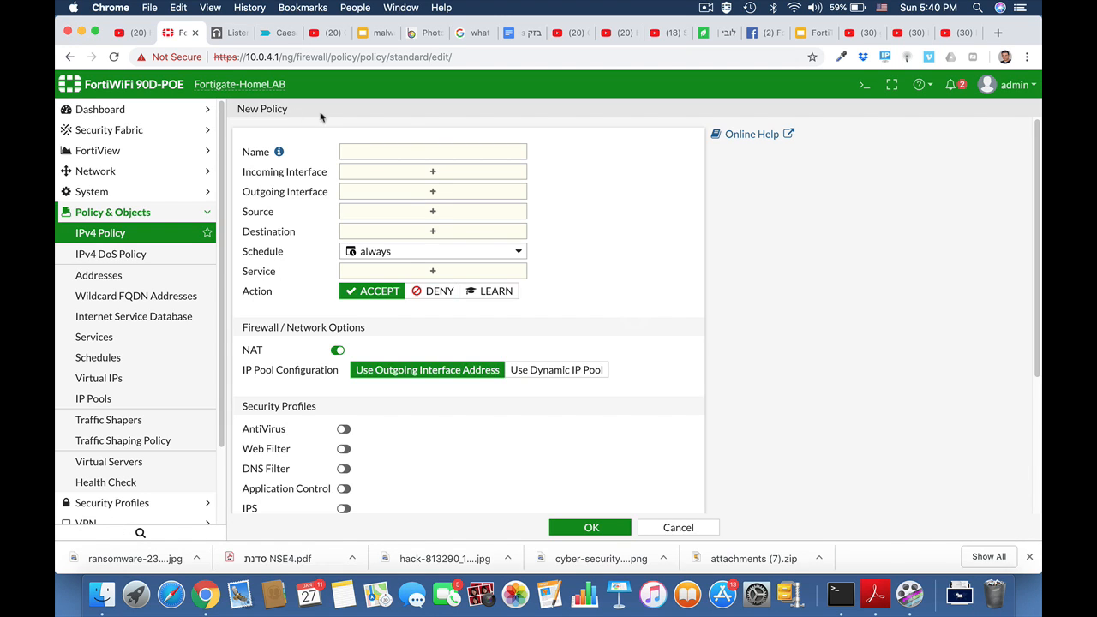
left_click(423, 152)
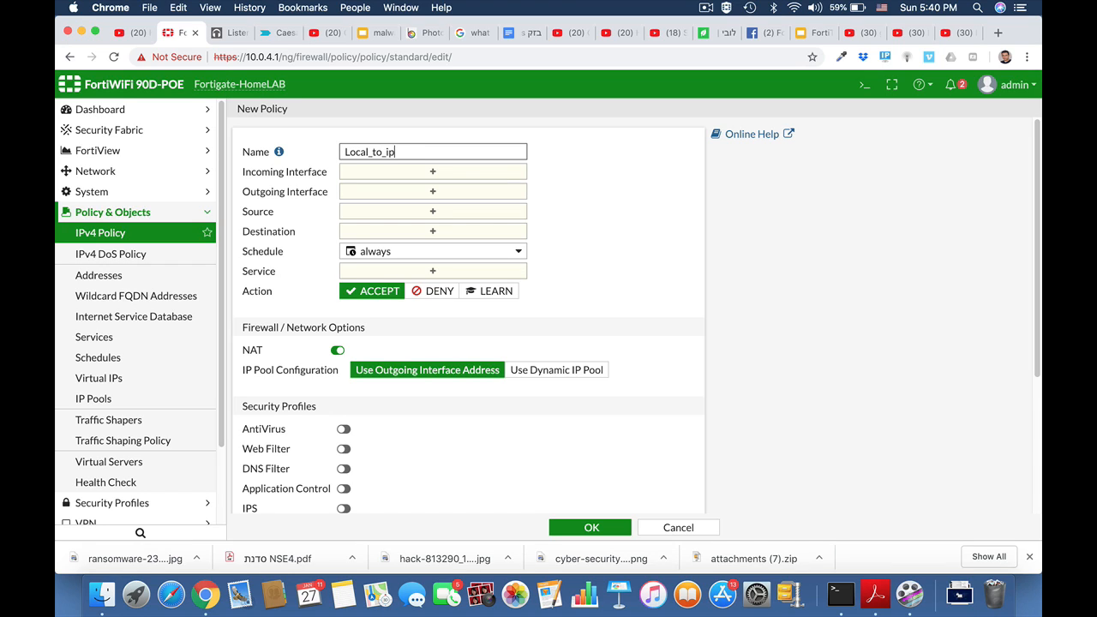
left_click(482, 176)
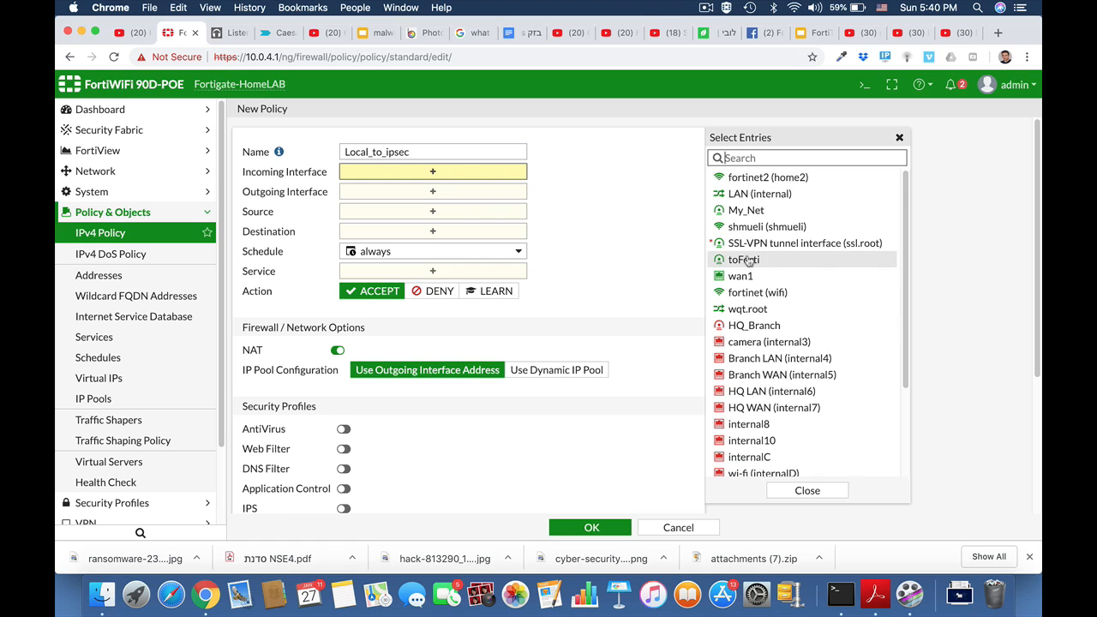
left_click(737, 195)
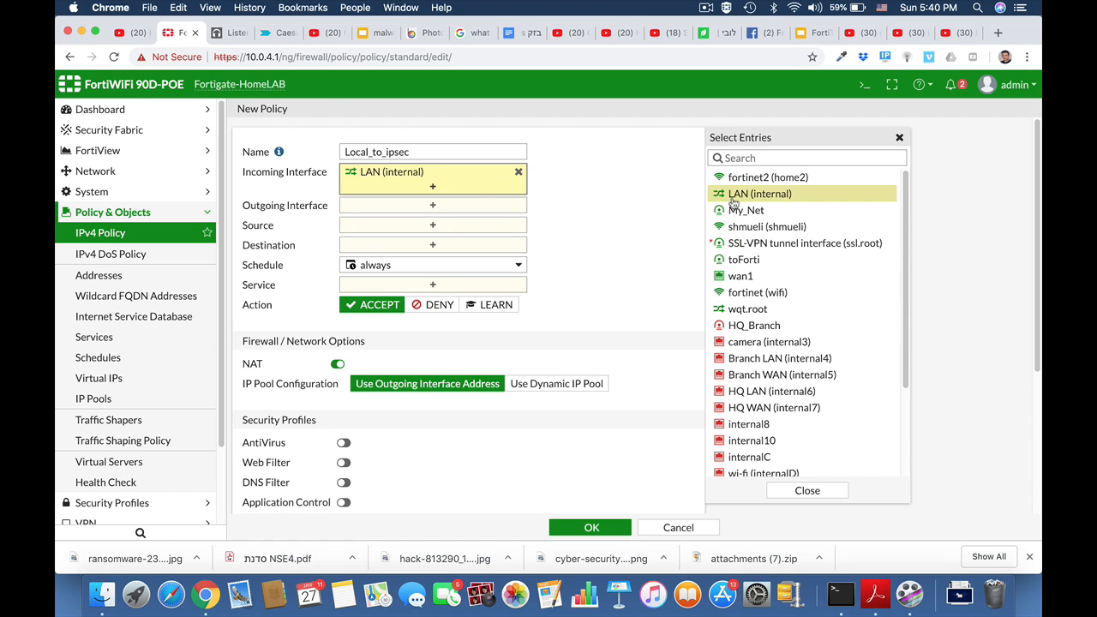
left_click(465, 205)
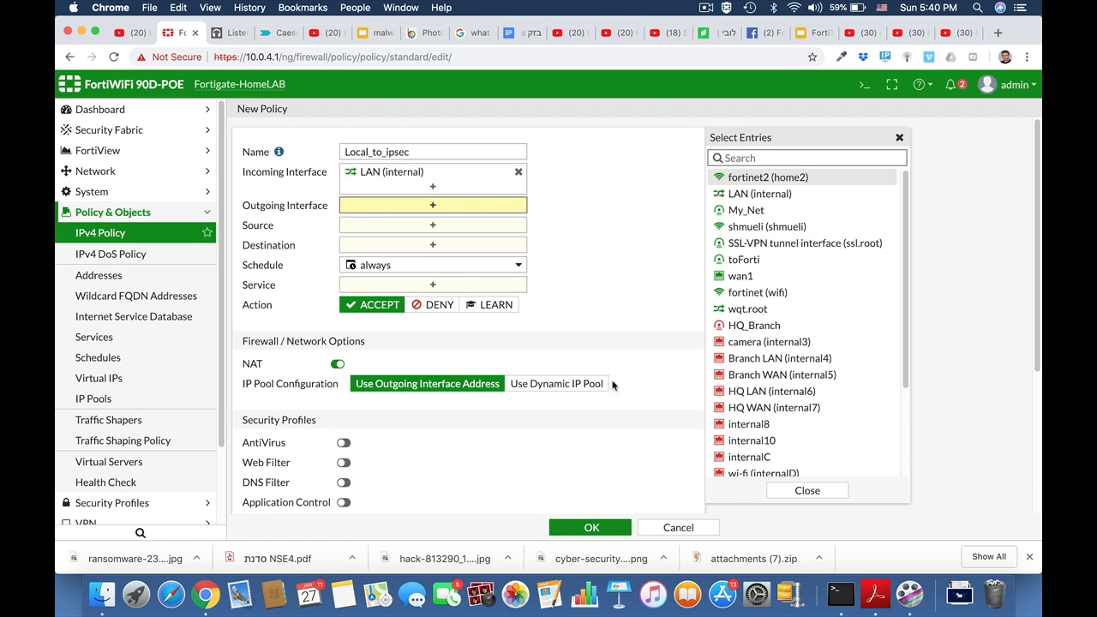
left_click(774, 325)
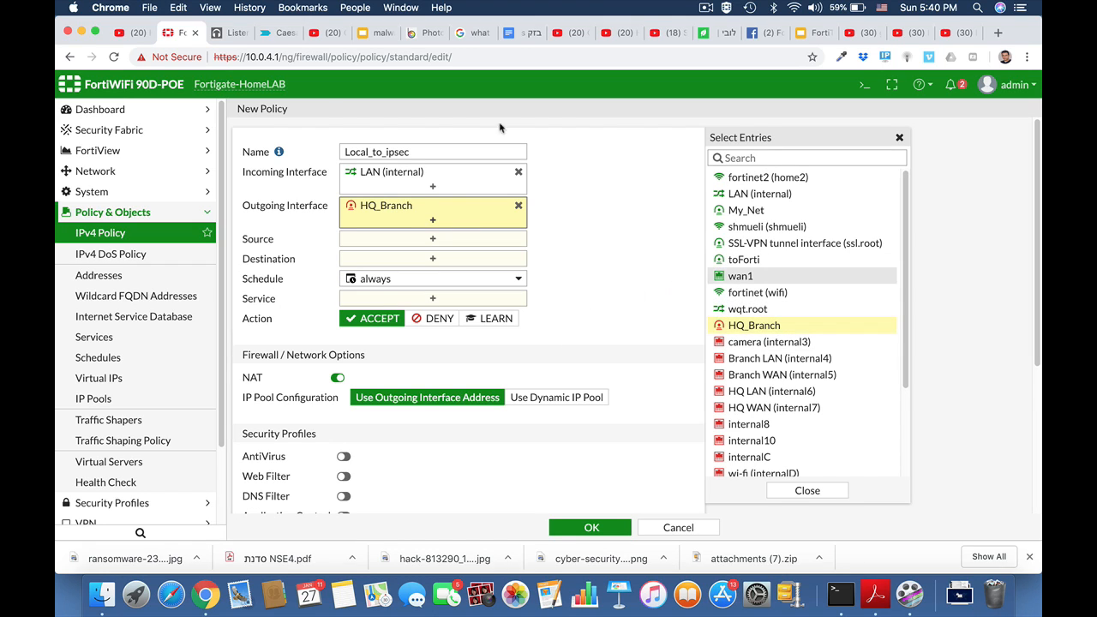
Set source and destination to all and service to ALL, then save the policy
left_click(437, 240)
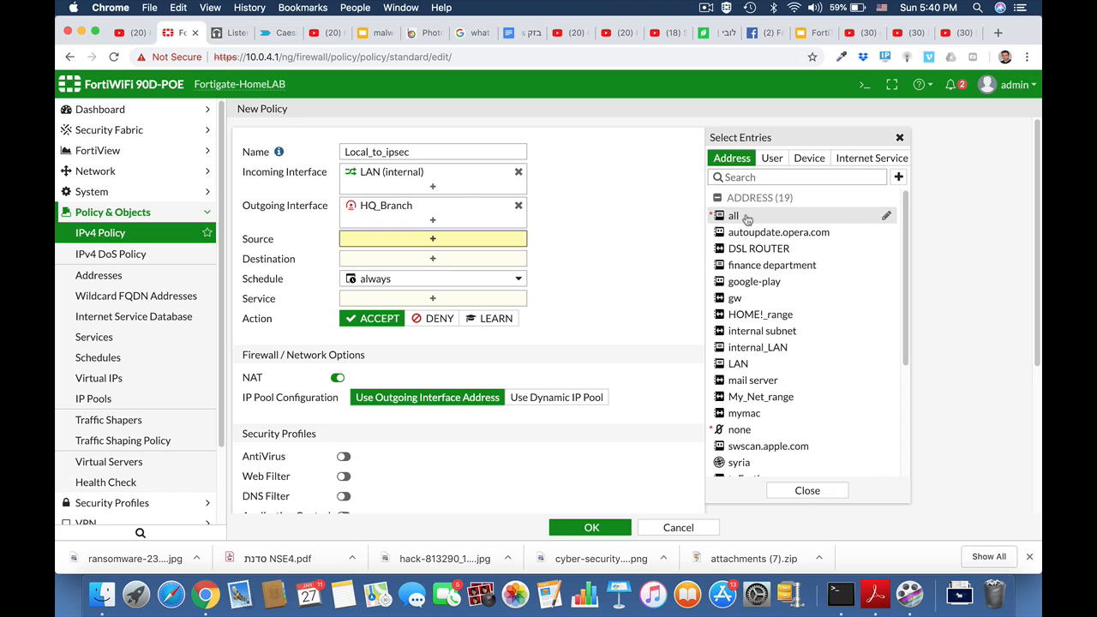
left_click(747, 218)
left_click(482, 280)
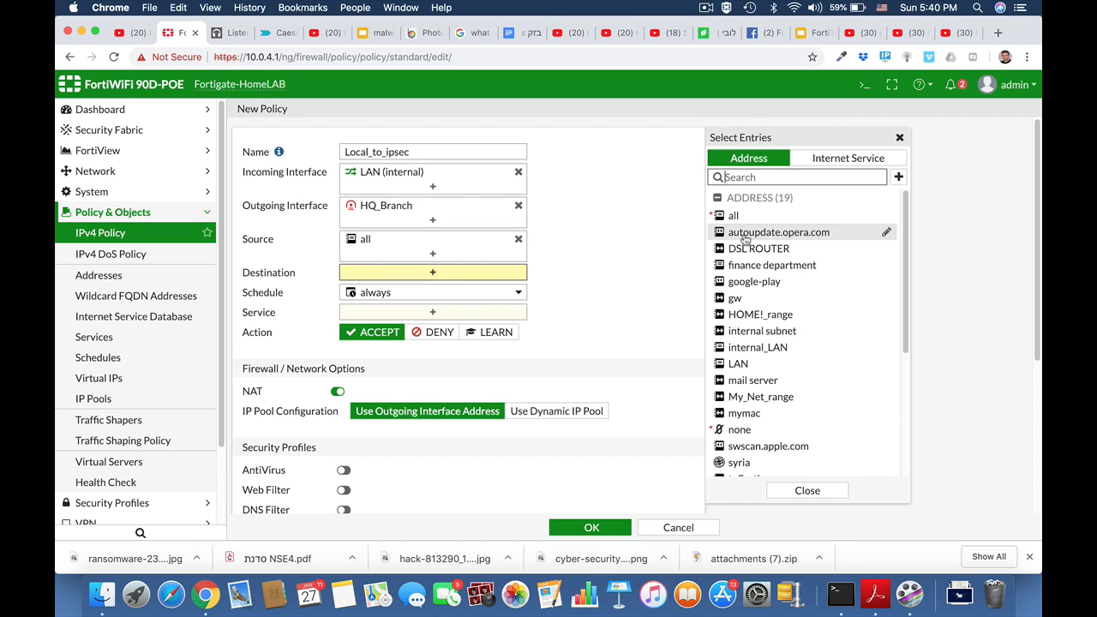
left_click(740, 221)
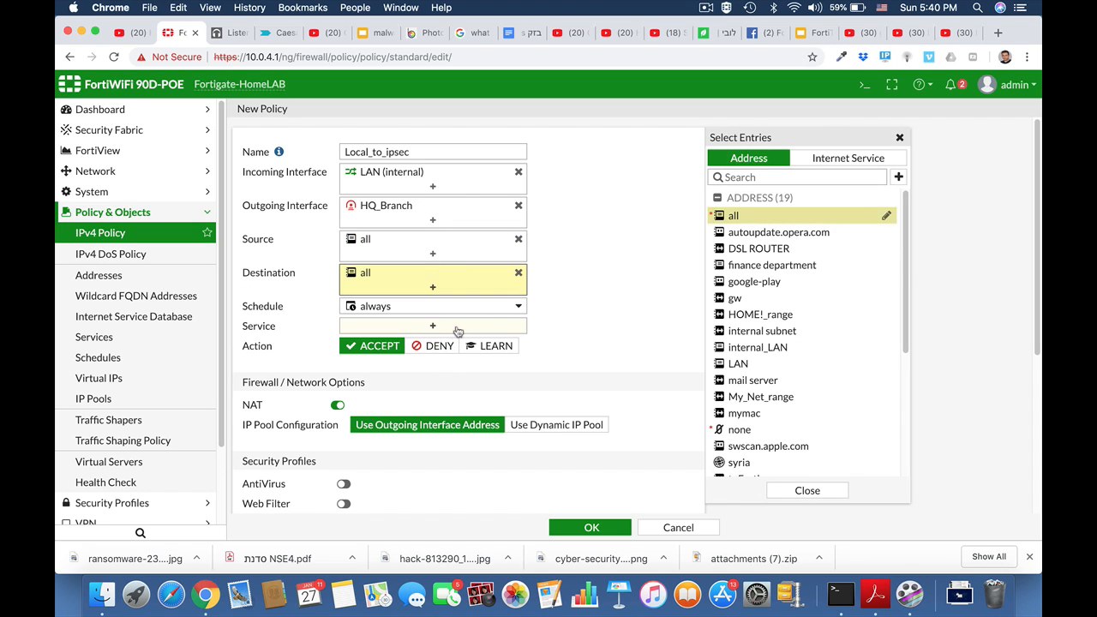
left_click(455, 327)
left_click(735, 212)
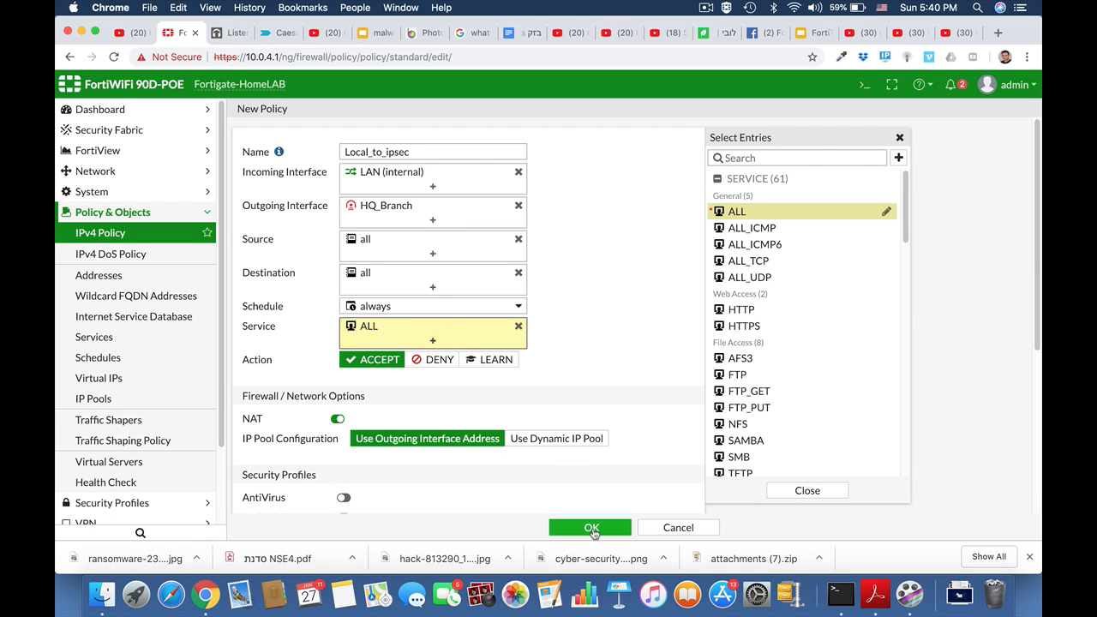
left_click(592, 528)
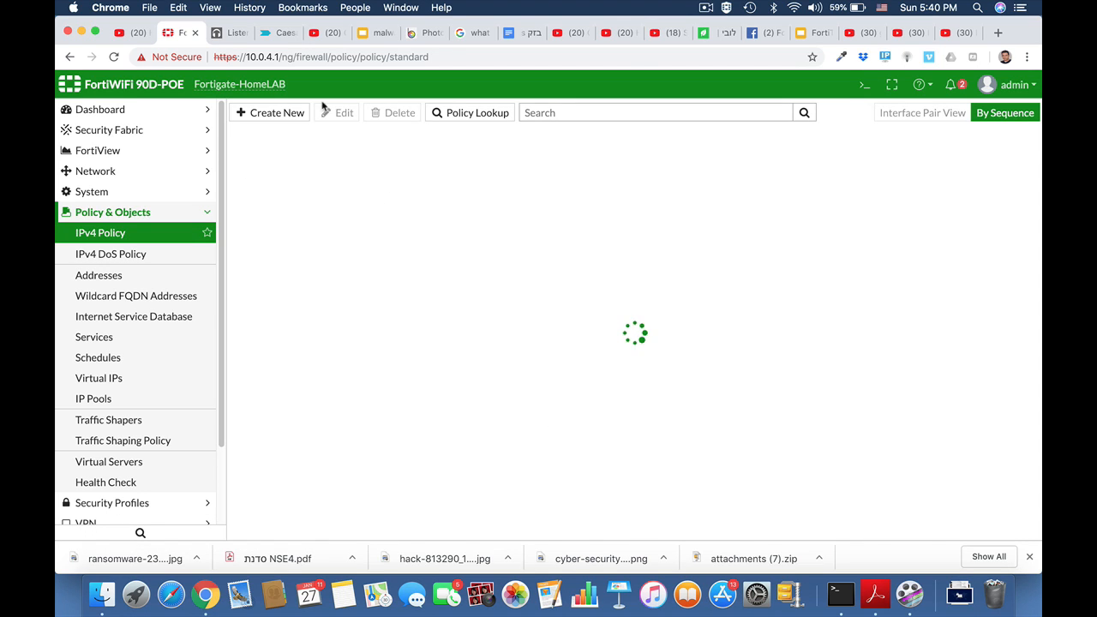
Start a new policy named Ipsec_local from HQ_Branch to the LAN (internal) interface
left_click(281, 114)
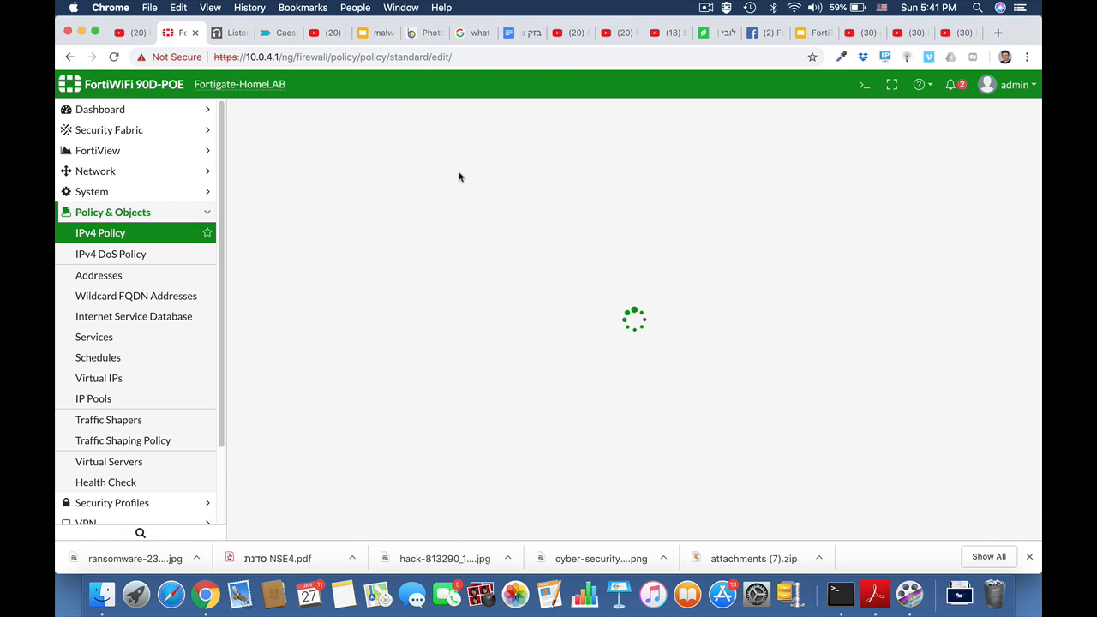
left_click(424, 151)
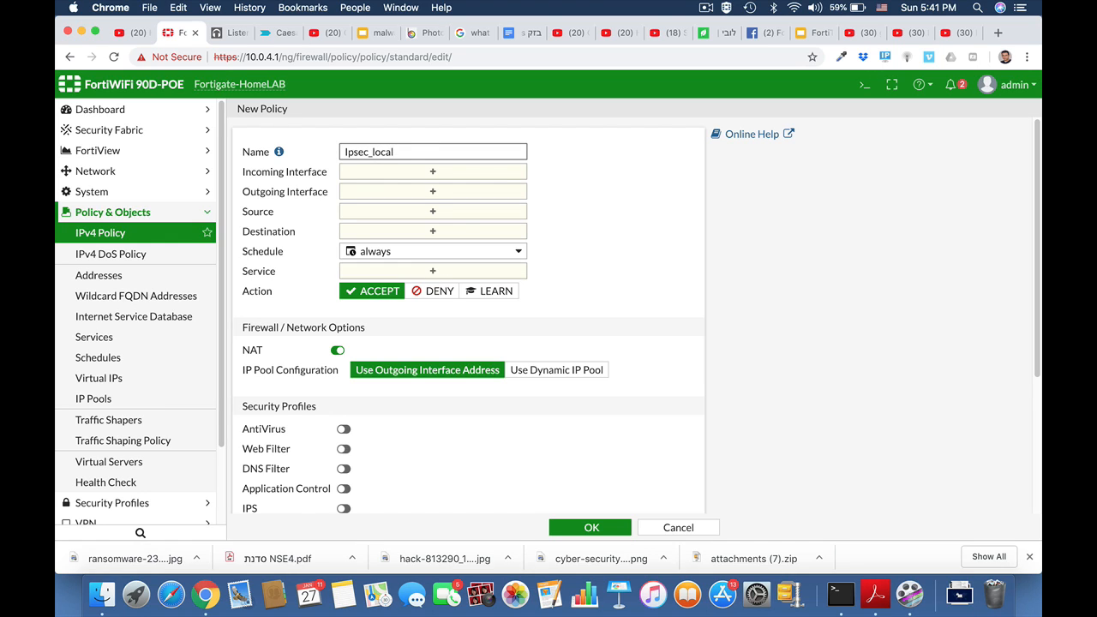
left_click(433, 173)
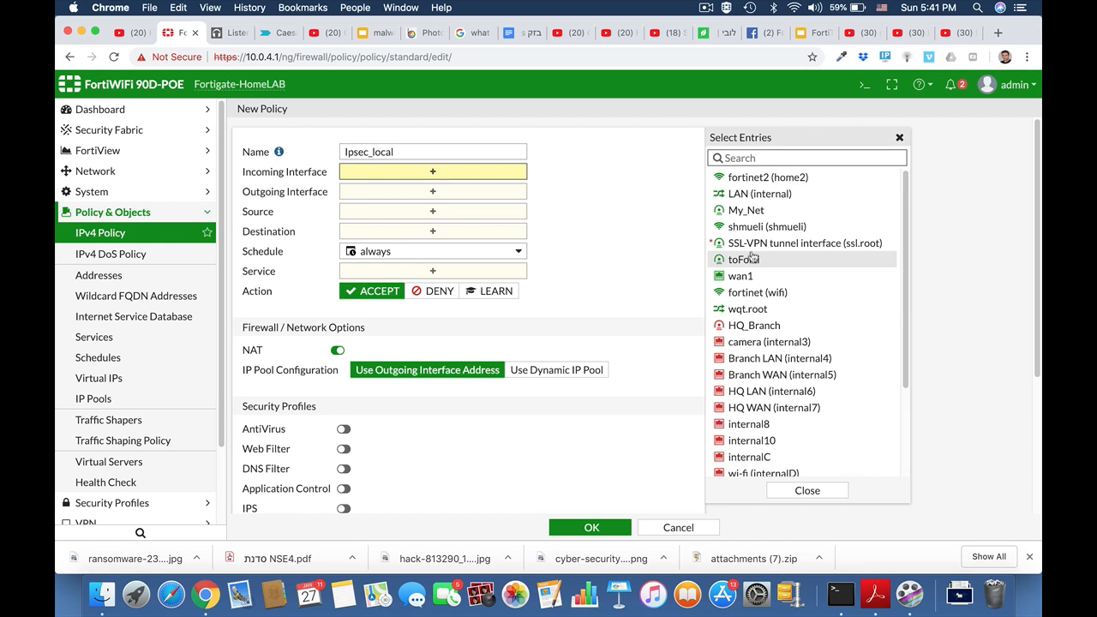
left_click(740, 326)
left_click(503, 210)
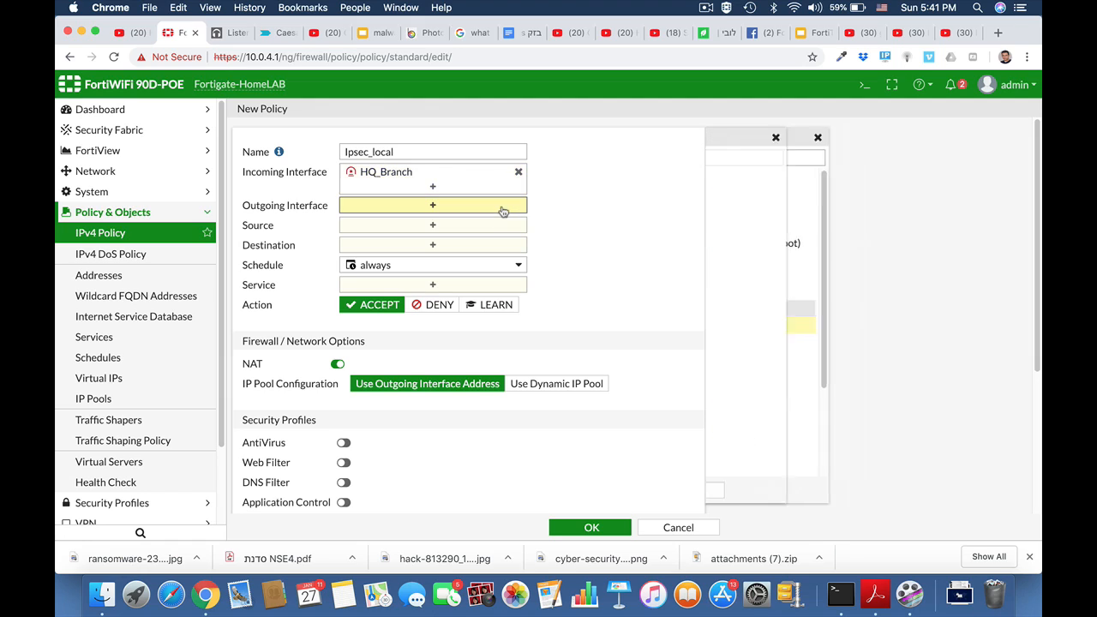
left_click(759, 194)
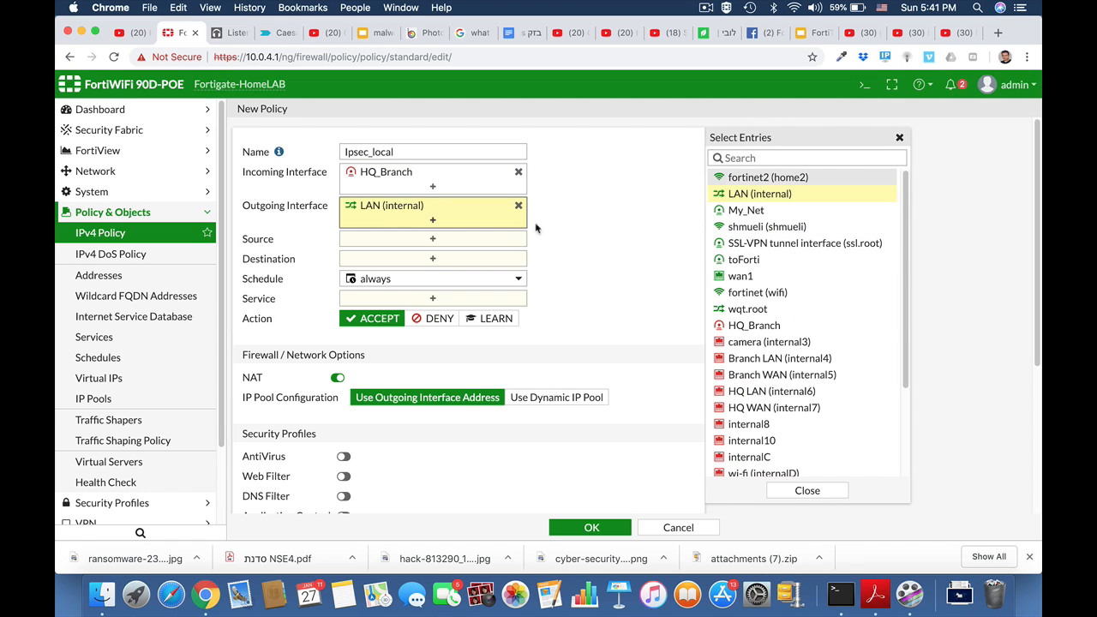
Set source and destination to all and service to ALL, then save the Ipsec_local policy
left_click(463, 241)
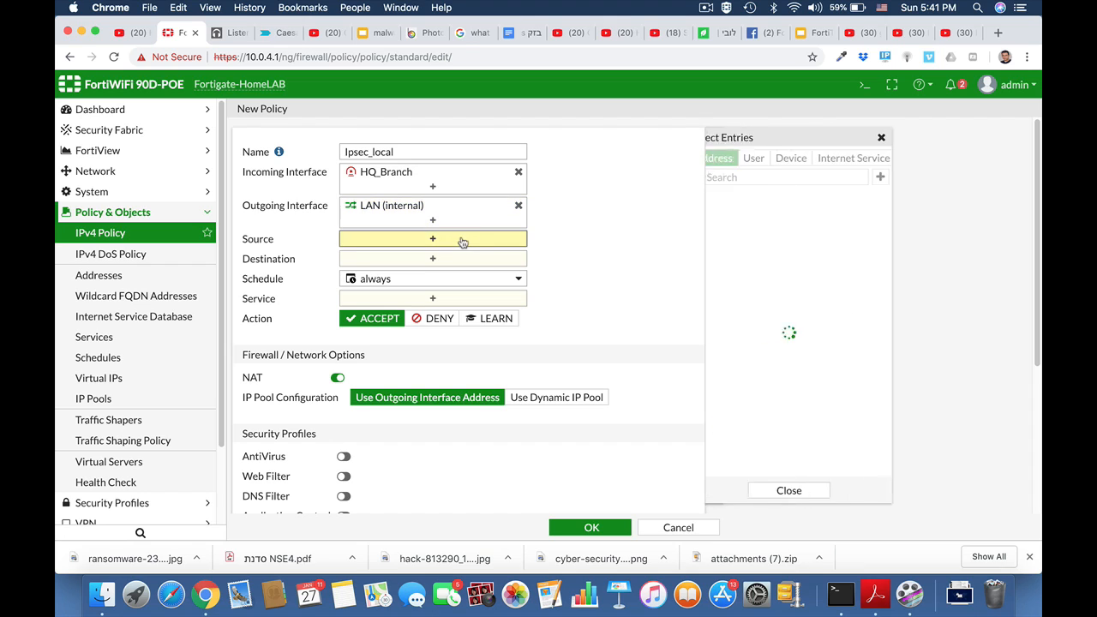
left_click(729, 217)
left_click(518, 275)
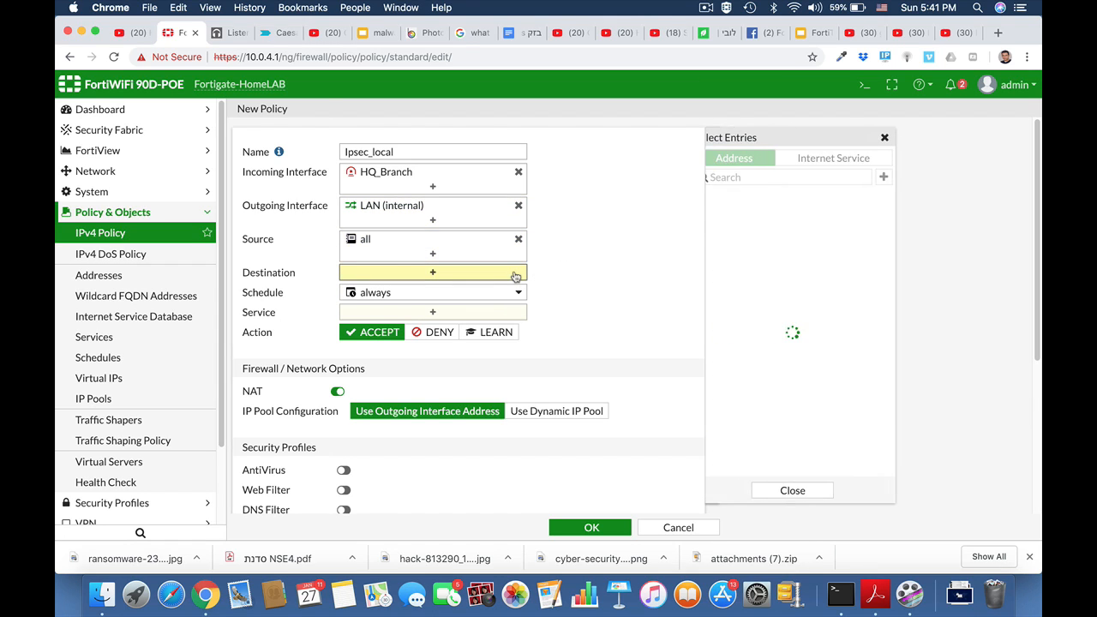
left_click(735, 217)
left_click(477, 327)
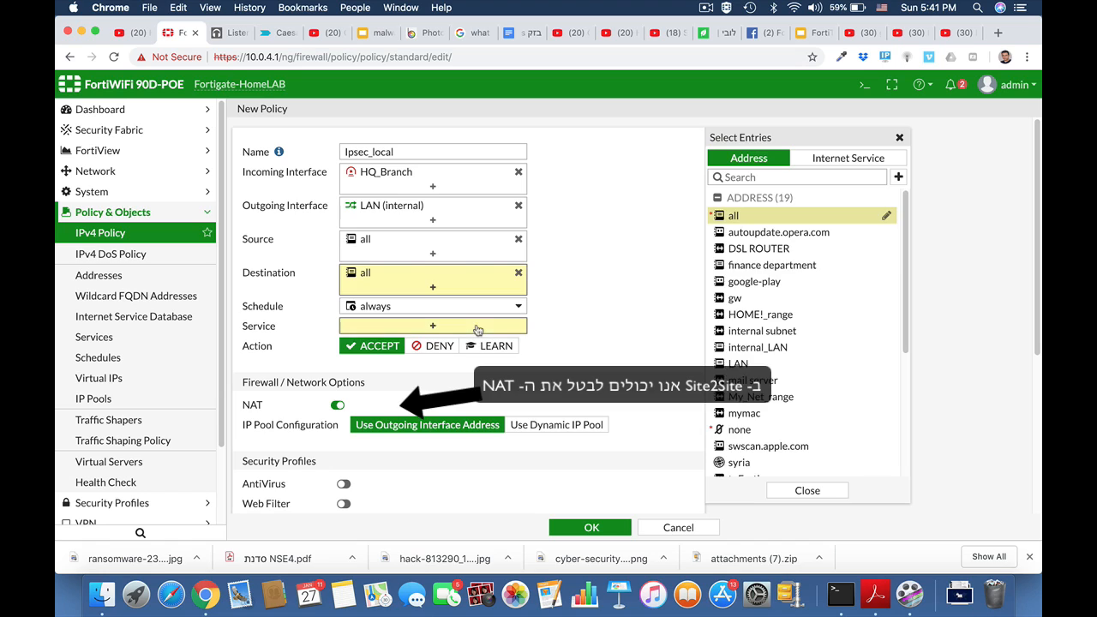
left_click(731, 213)
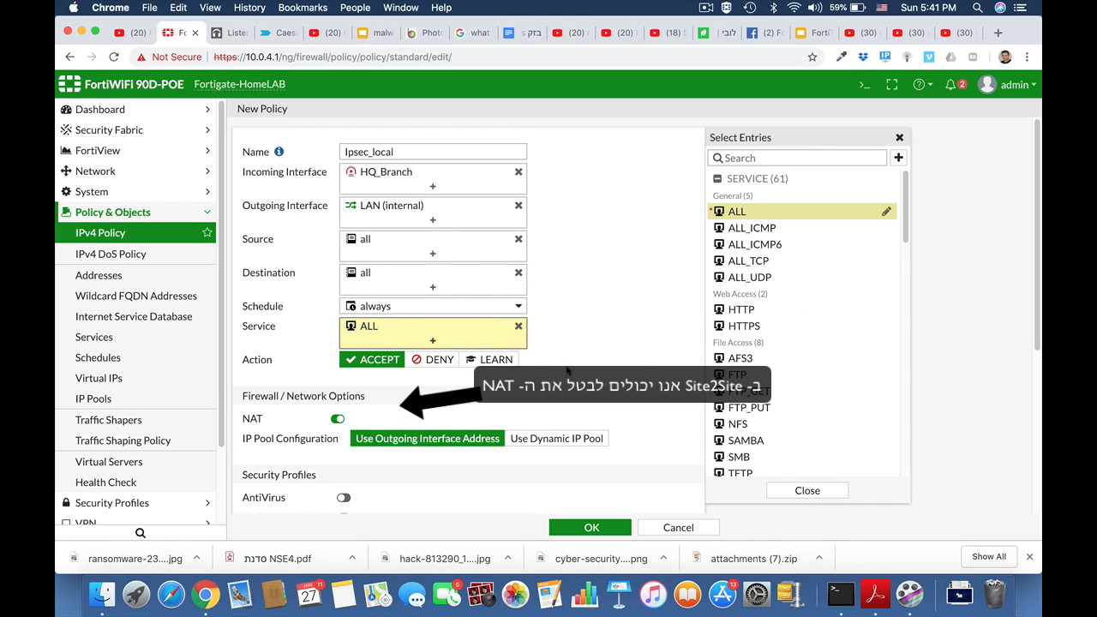
left_click(591, 527)
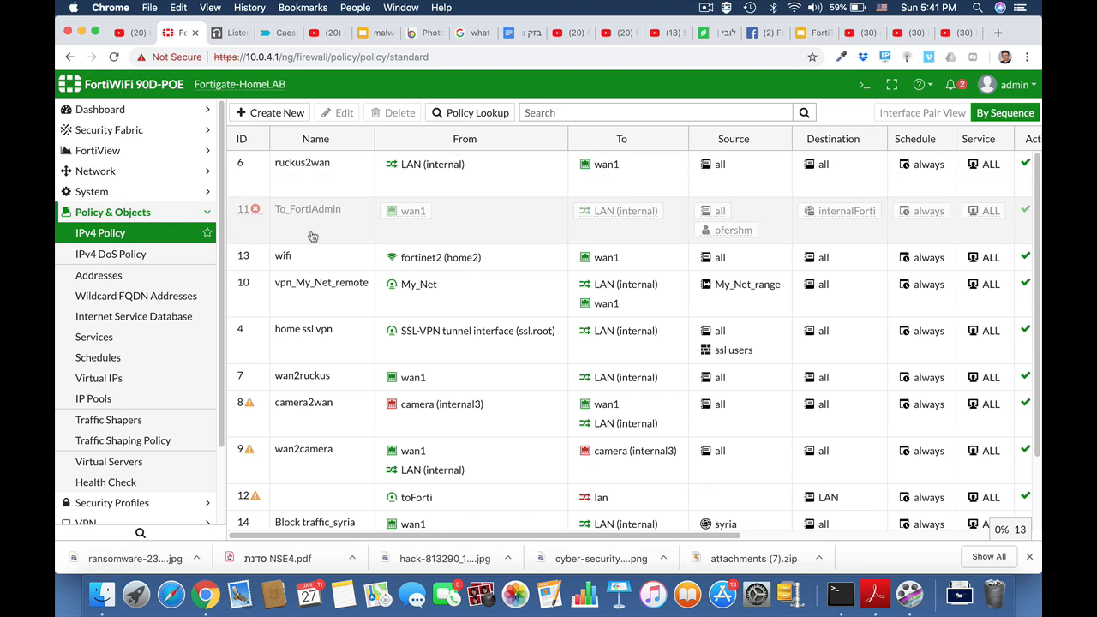
left_click(706, 8)
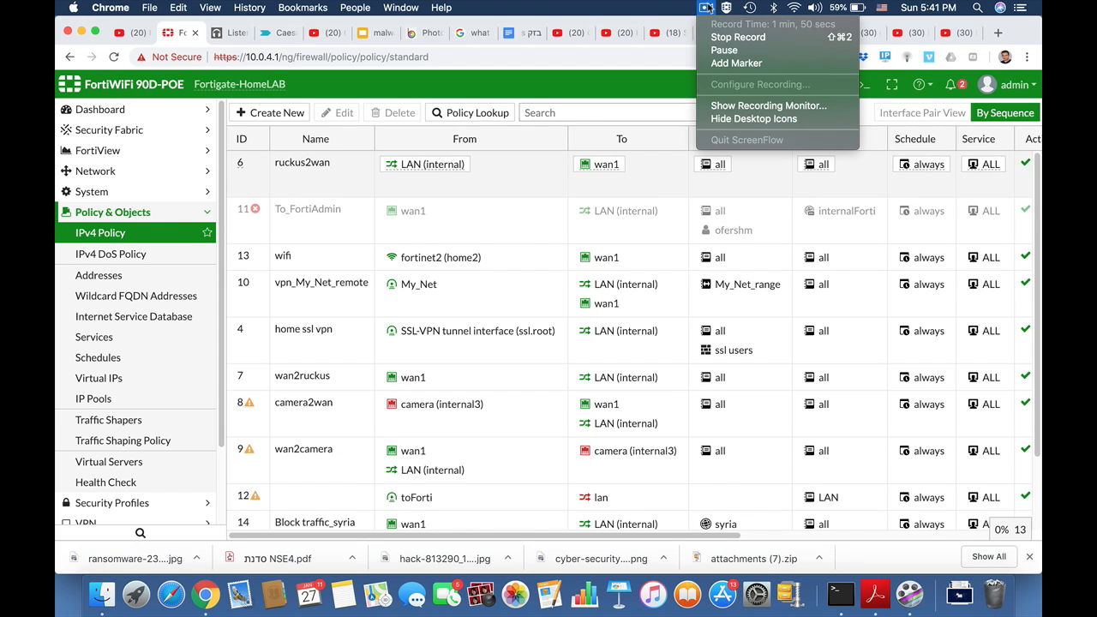
left_click(706, 7)
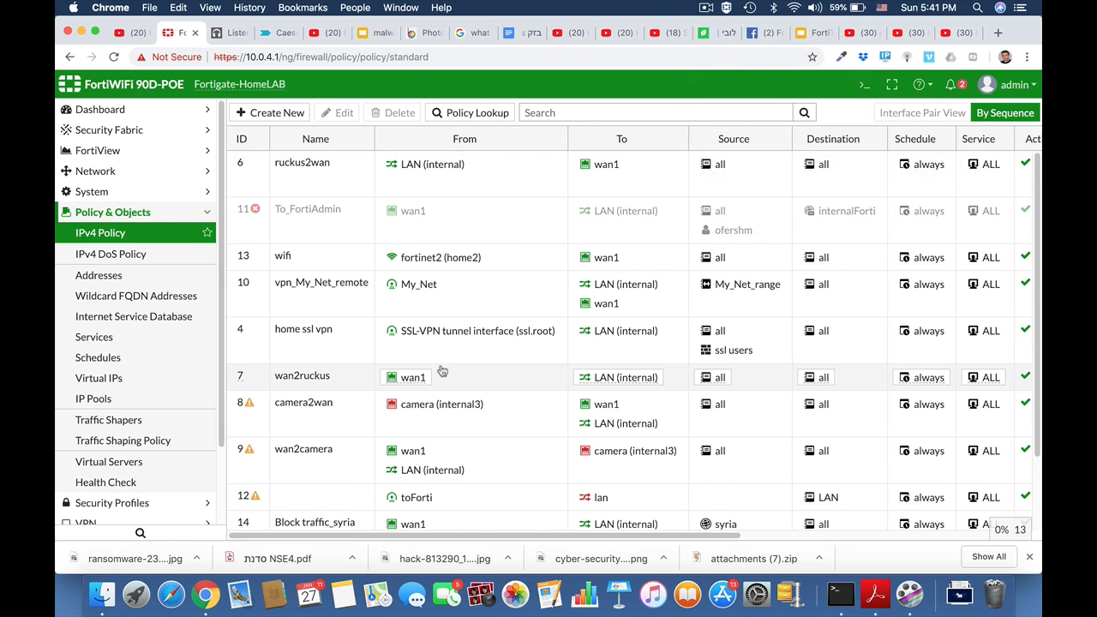
Disable NAT on policy 15 Local_to_ipsec and save the change
scroll(429, 347, "down", 3)
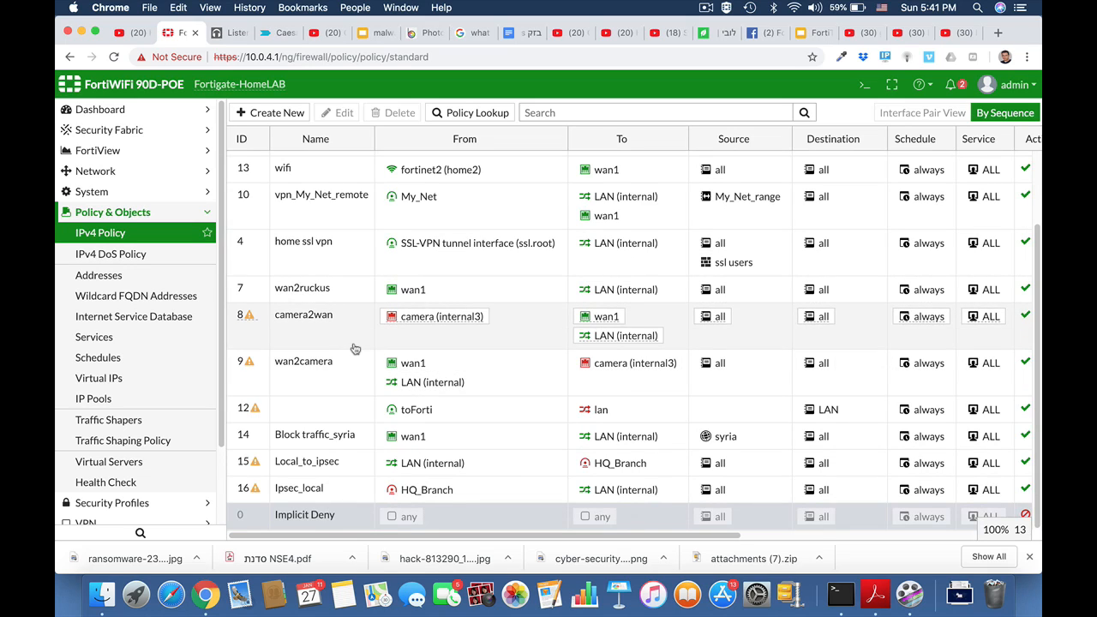
left_click(318, 467)
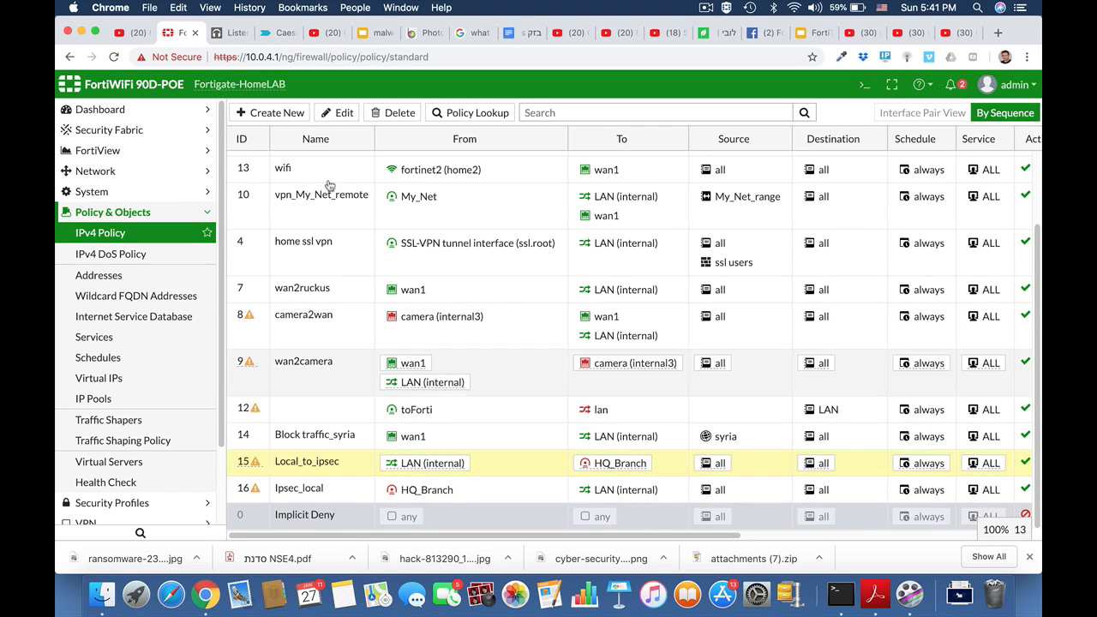
left_click(341, 112)
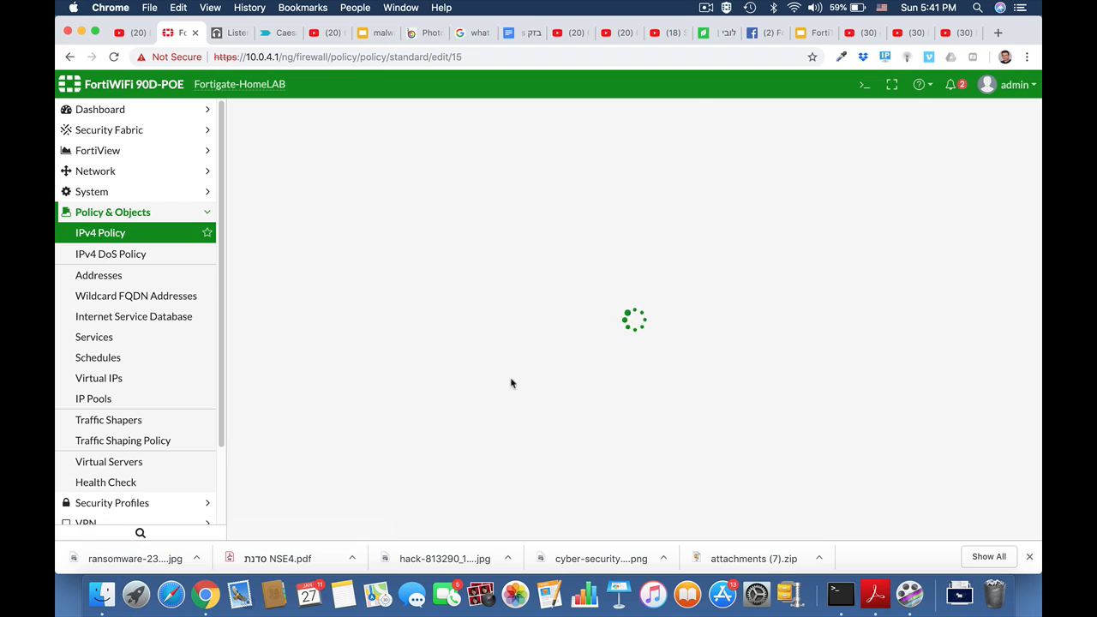
scroll(510, 383, "down", 3)
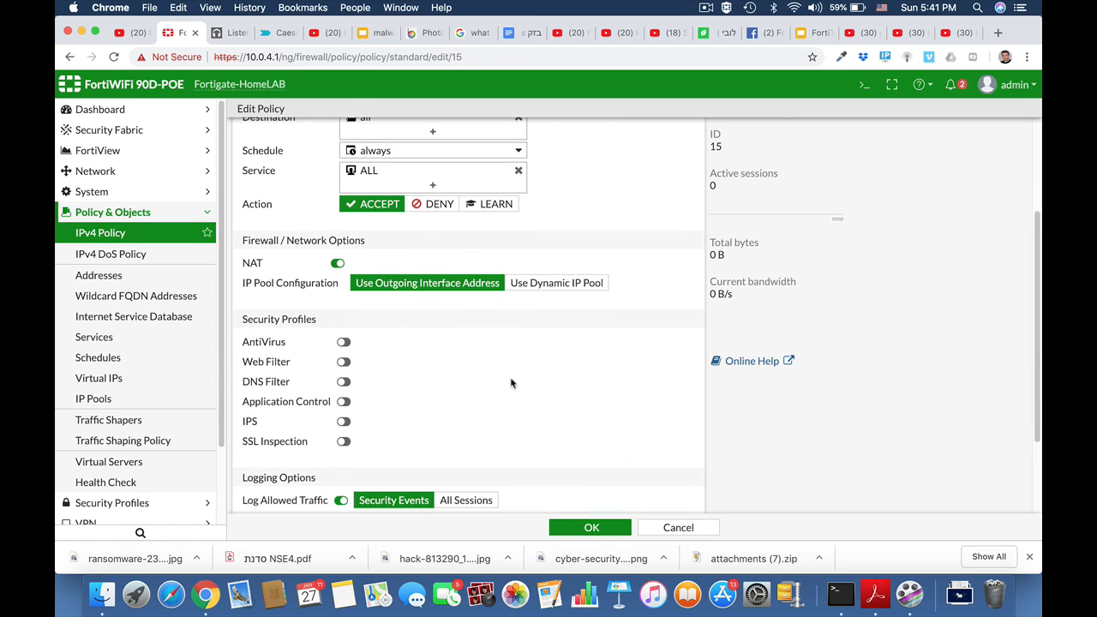
left_click(338, 264)
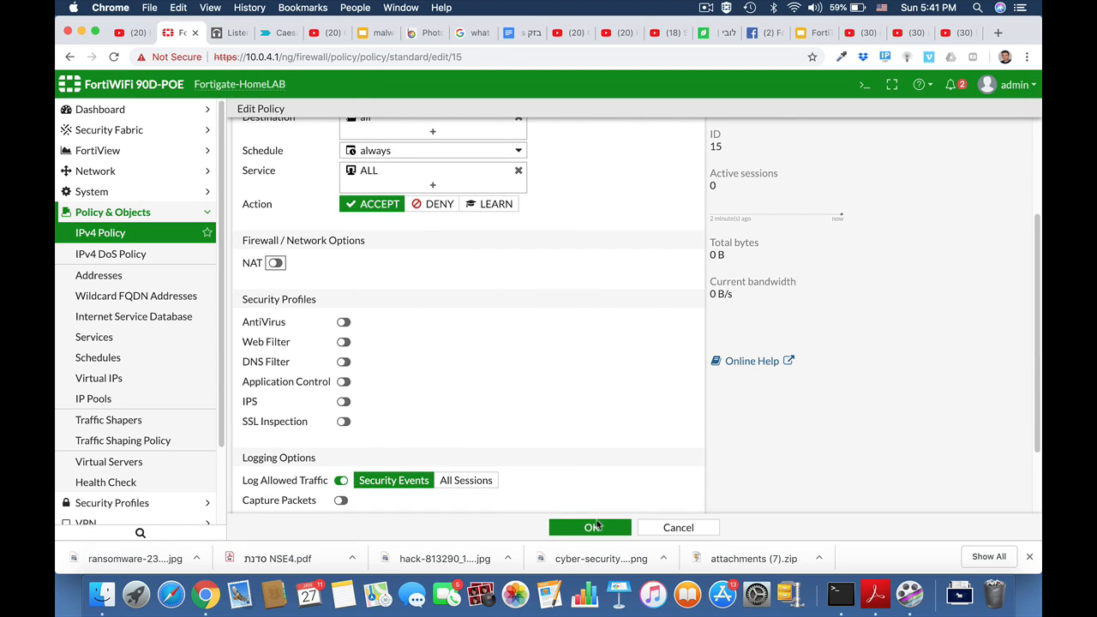
left_click(594, 527)
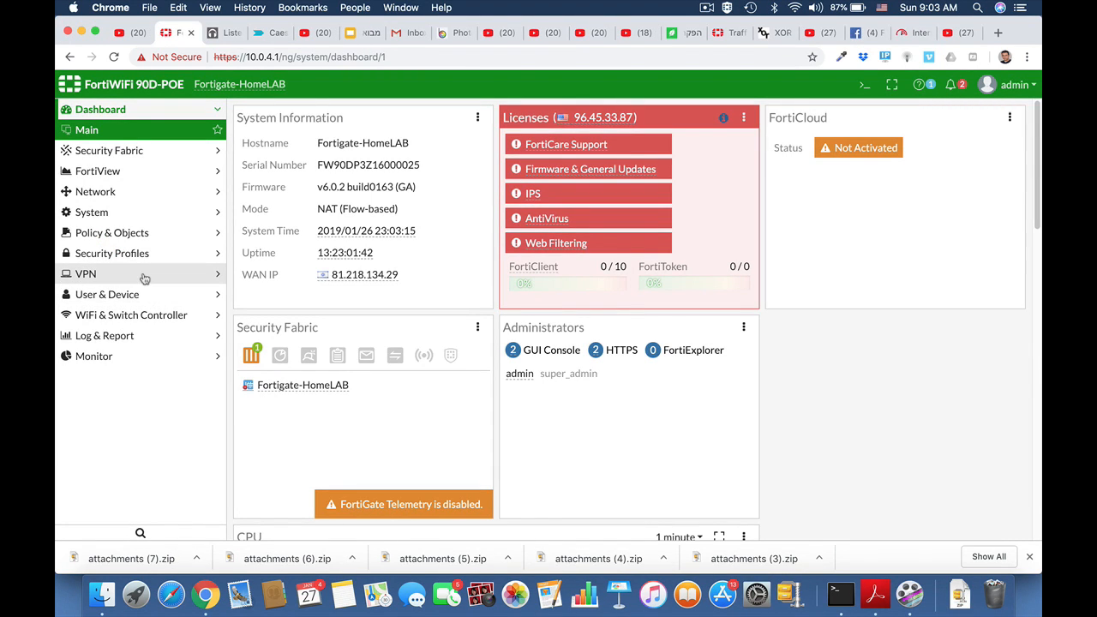
Create a Custom-template IPsec tunnel named HQ_Branch under VPN > IPsec Tunnels
left_click(145, 275)
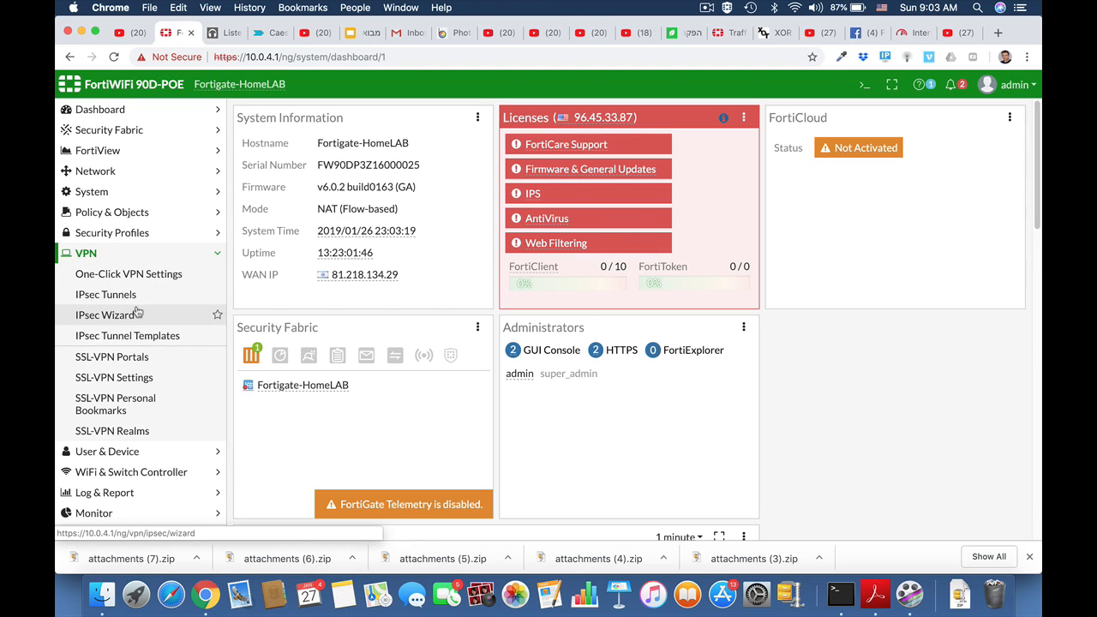
left_click(123, 294)
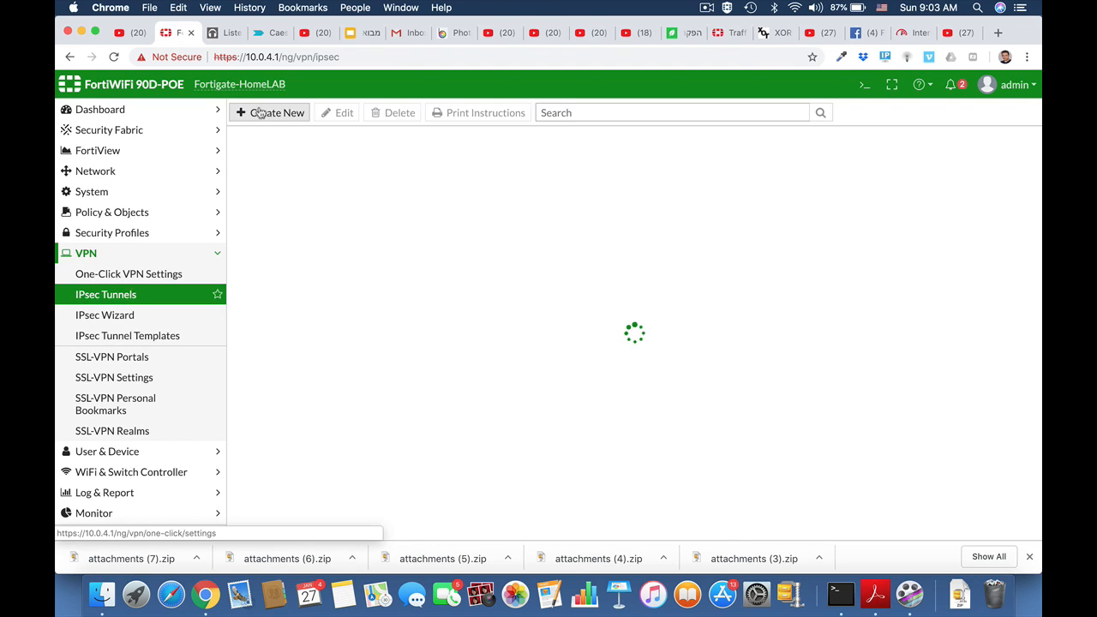
left_click(271, 112)
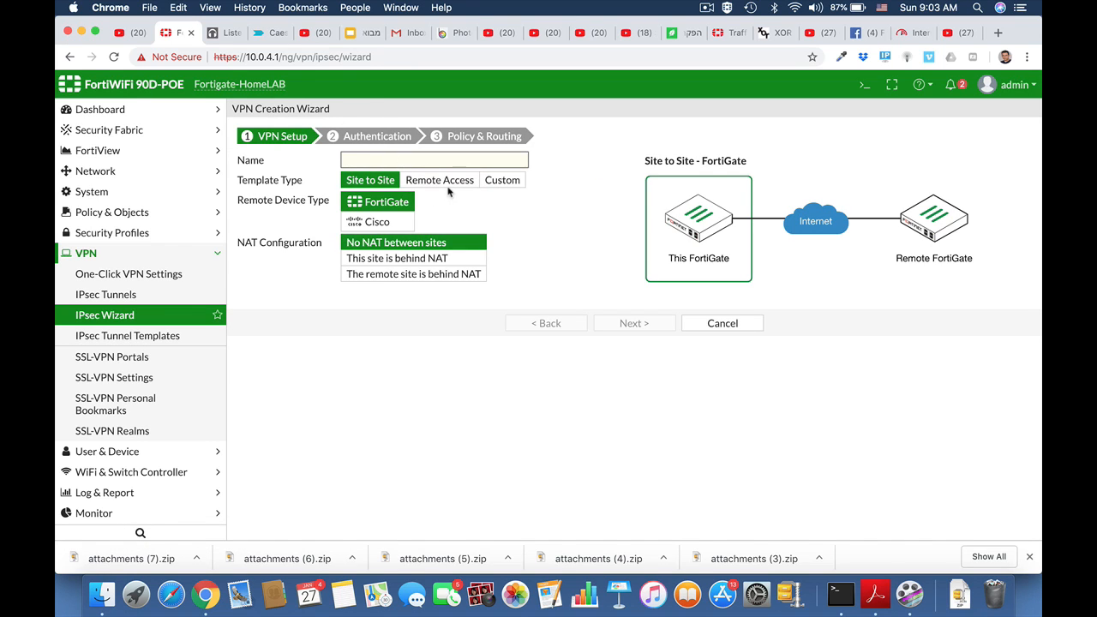
left_click(512, 181)
left_click(359, 161)
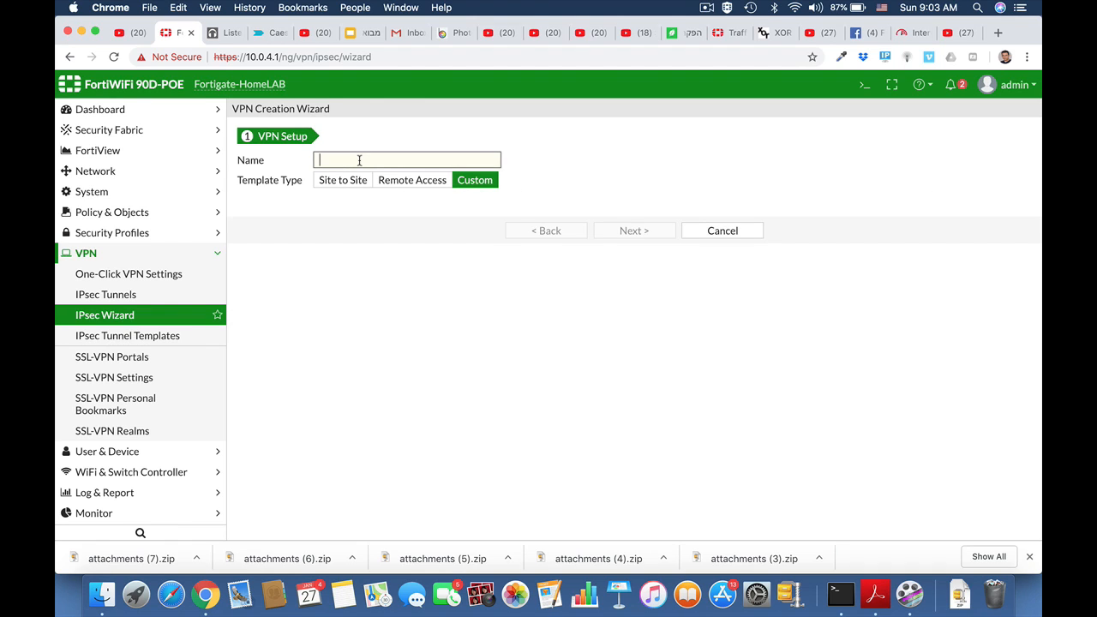
type("HQ_Branch")
left_click(634, 231)
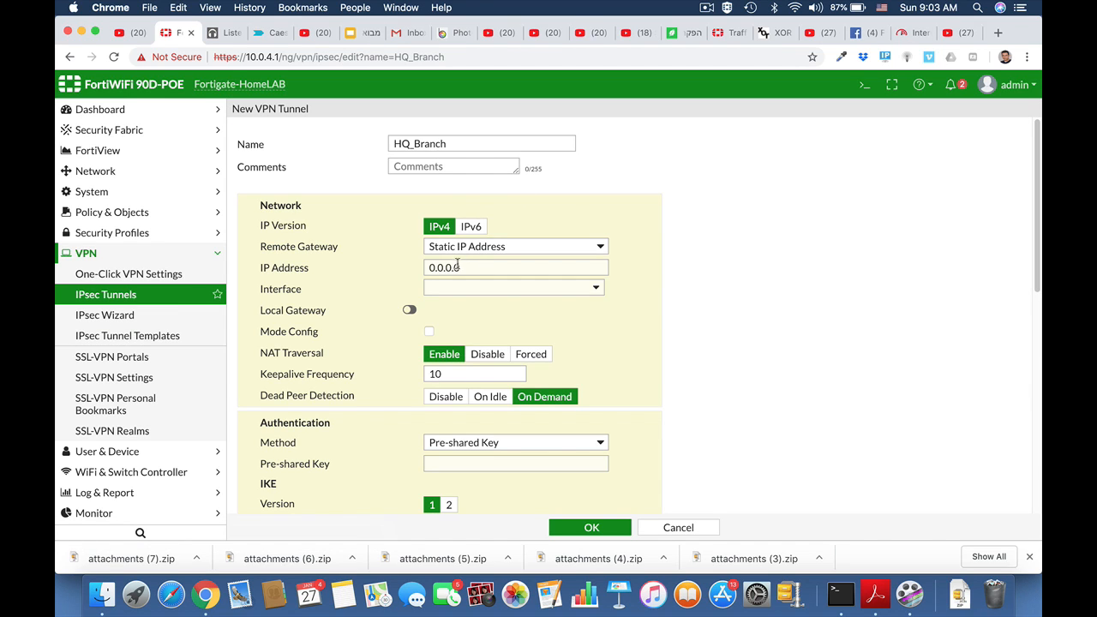
Set the remote gateway to 2.2.2.2 on interface wan1 and enter the pre-shared key
left_click_drag(461, 270, 428, 269)
type("2.2")
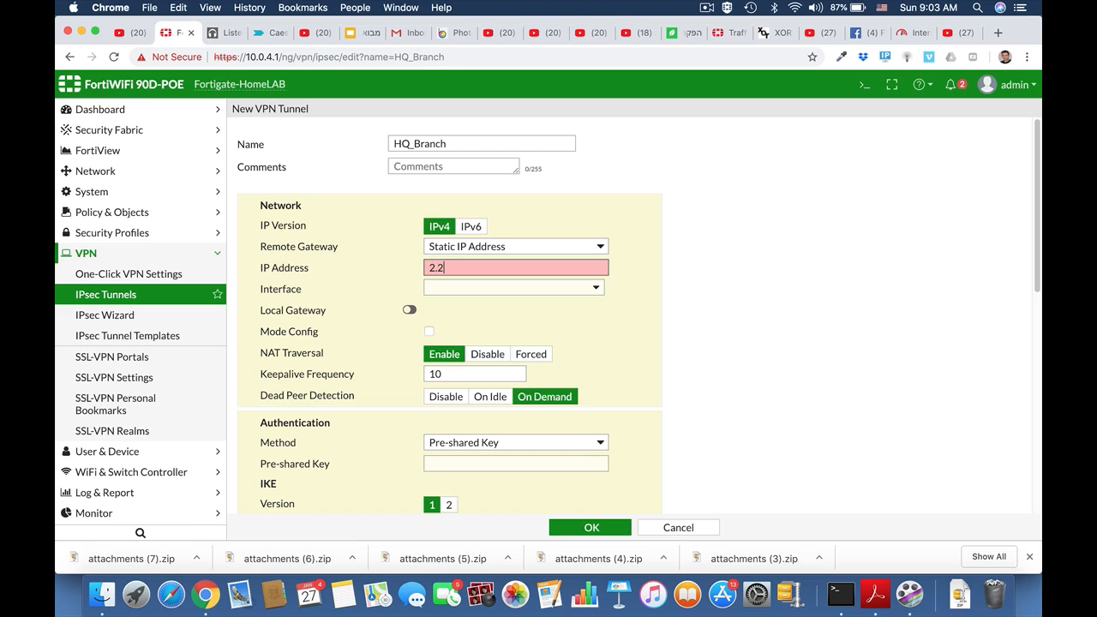
type(".2.2")
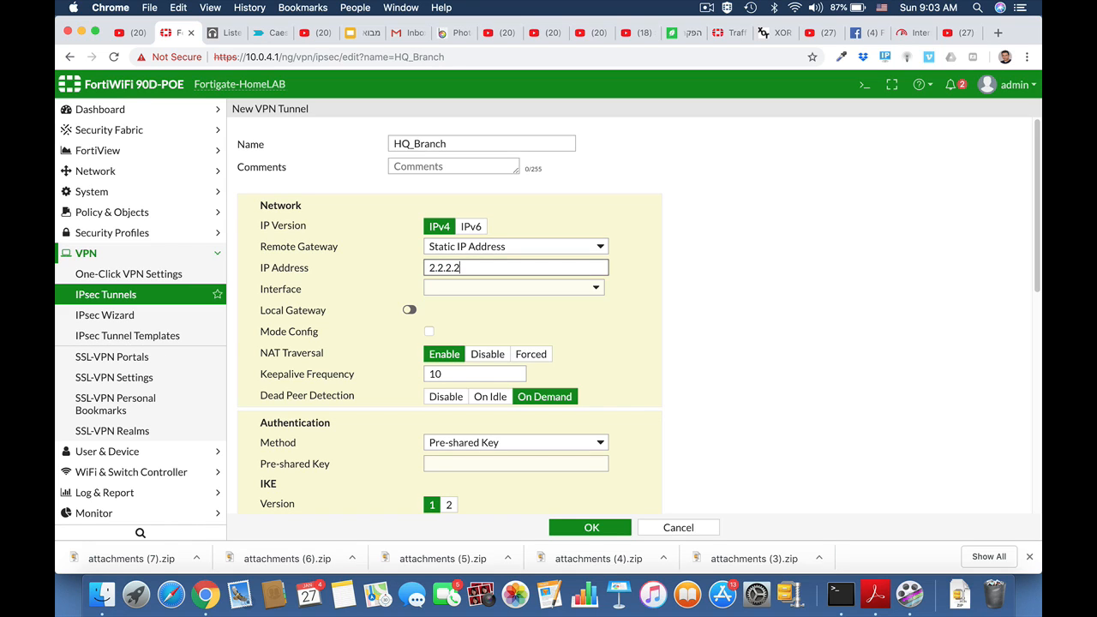
left_click(497, 289)
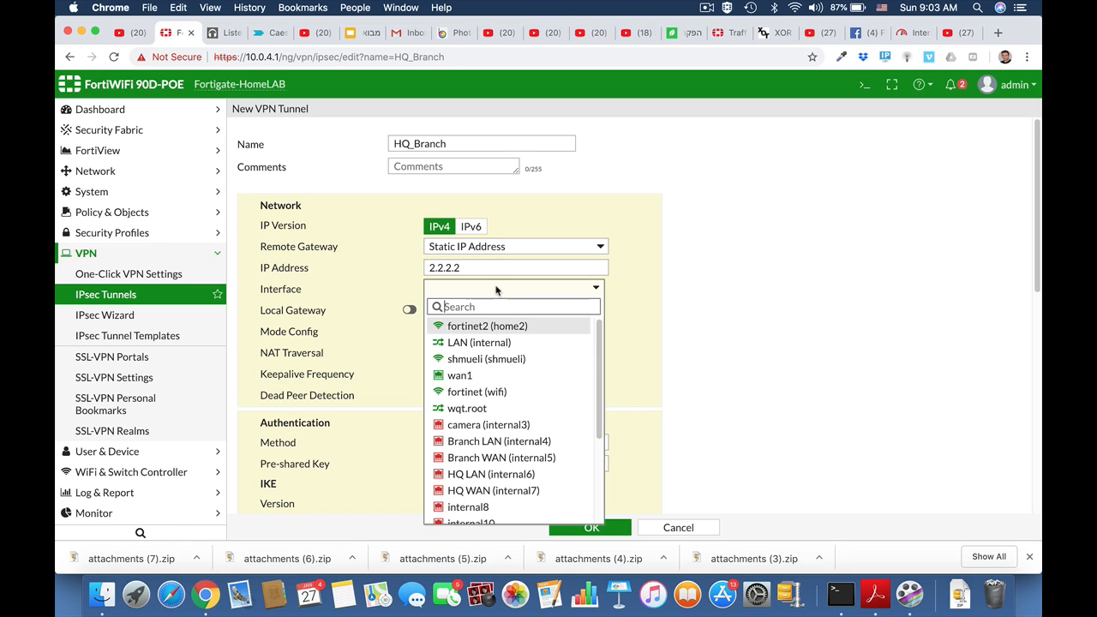
left_click(480, 377)
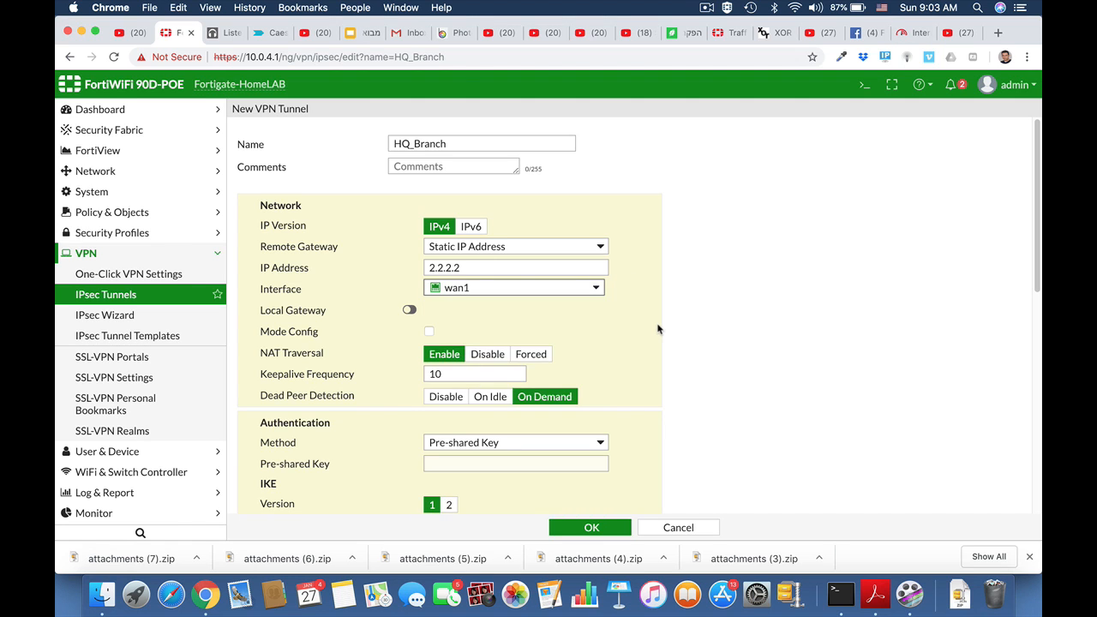
scroll(658, 329, "down", 1)
scroll(658, 329, "down", 3)
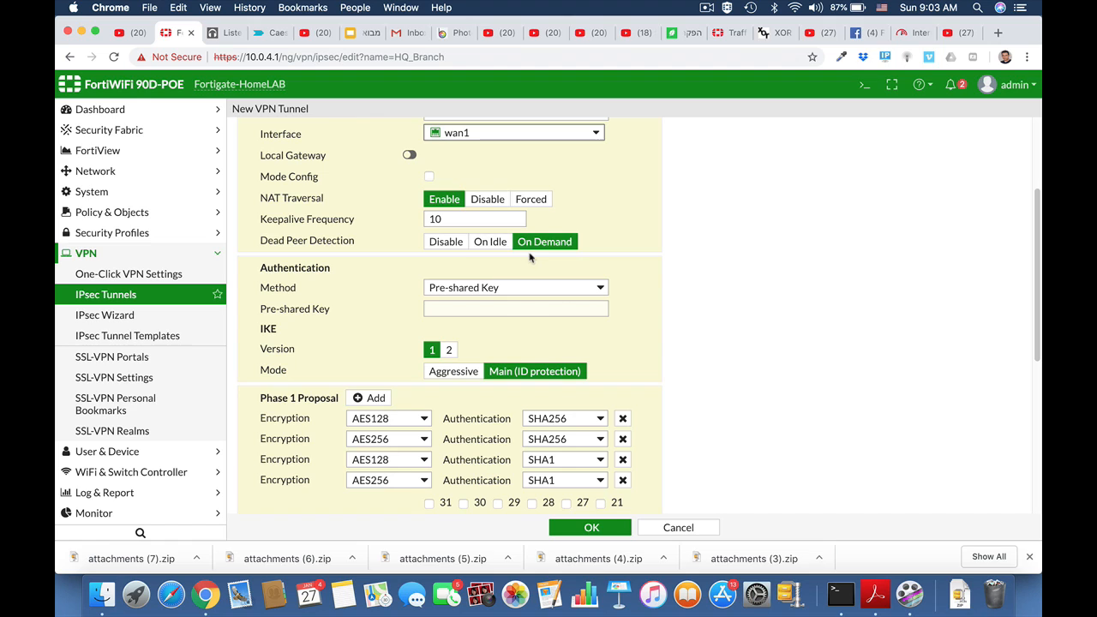
left_click(464, 309)
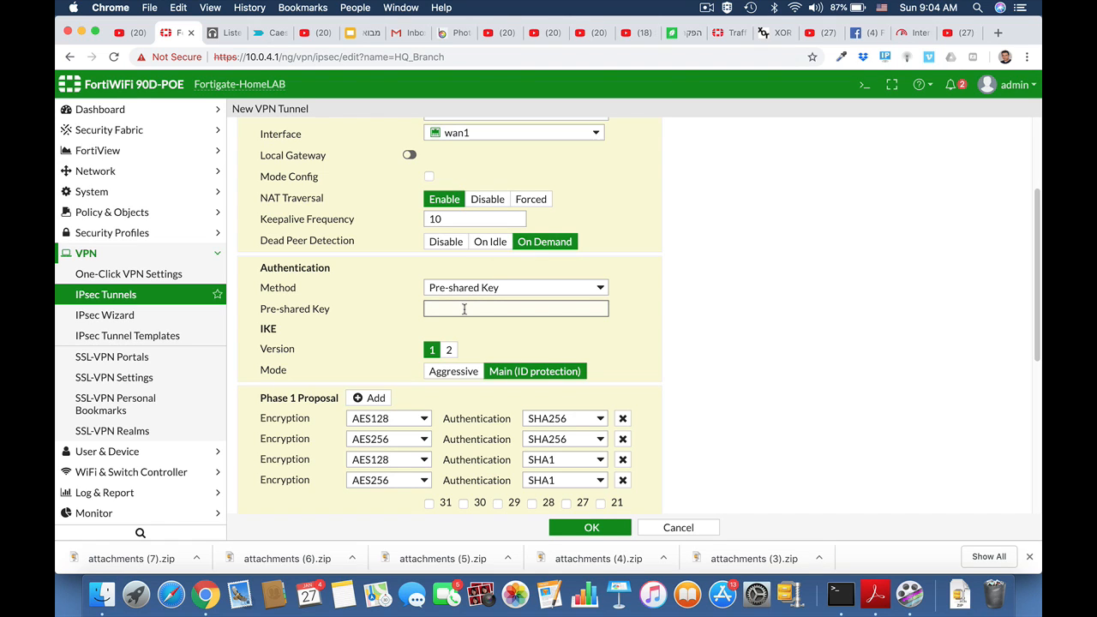
type("fo")
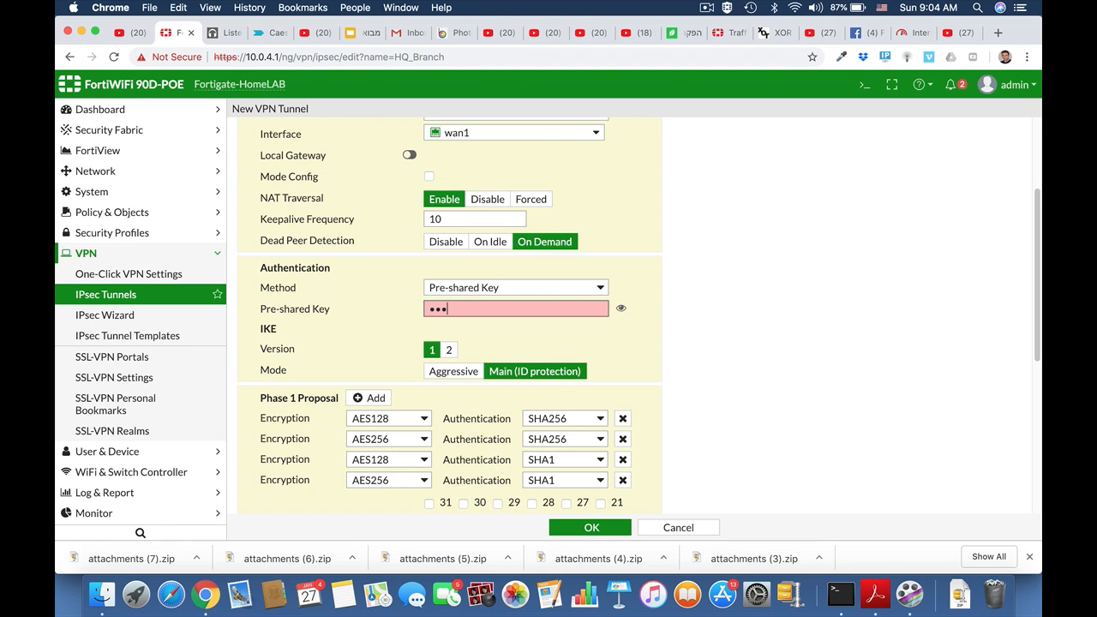
type("••••")
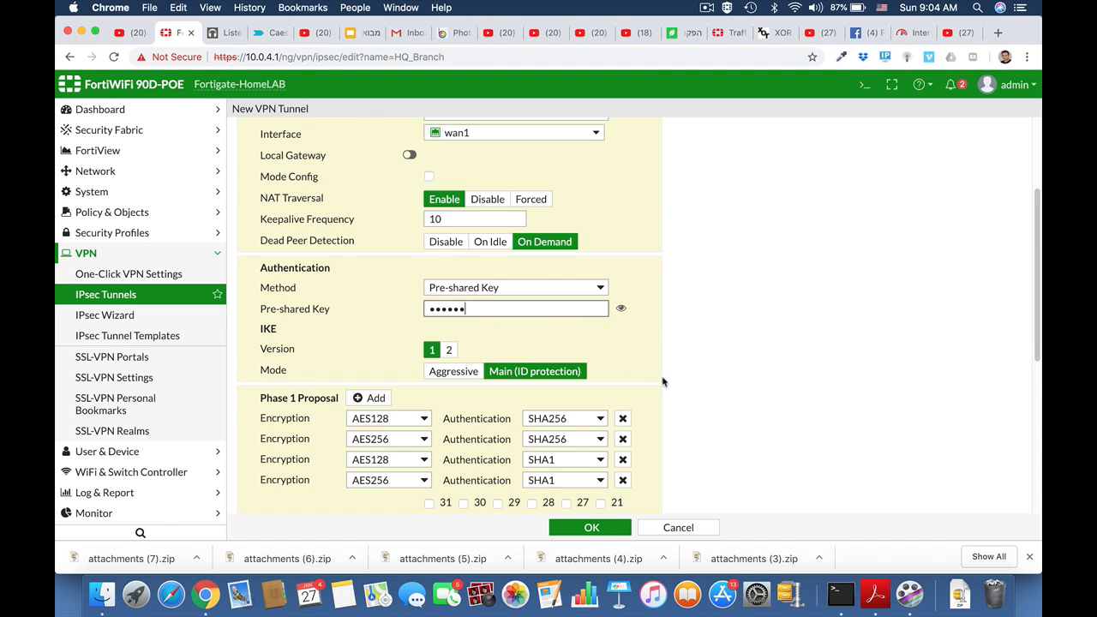
Reduce Phase 1 to a single proposal using AES192 encryption and SHA256 authentication
scroll(662, 381, "down", 2)
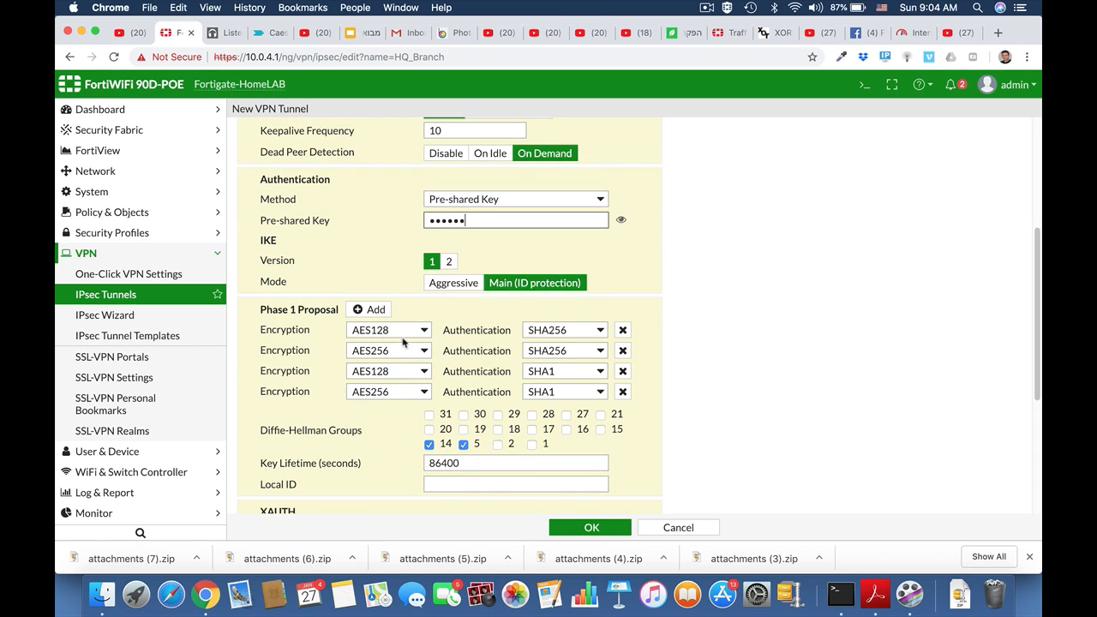
left_click(623, 352)
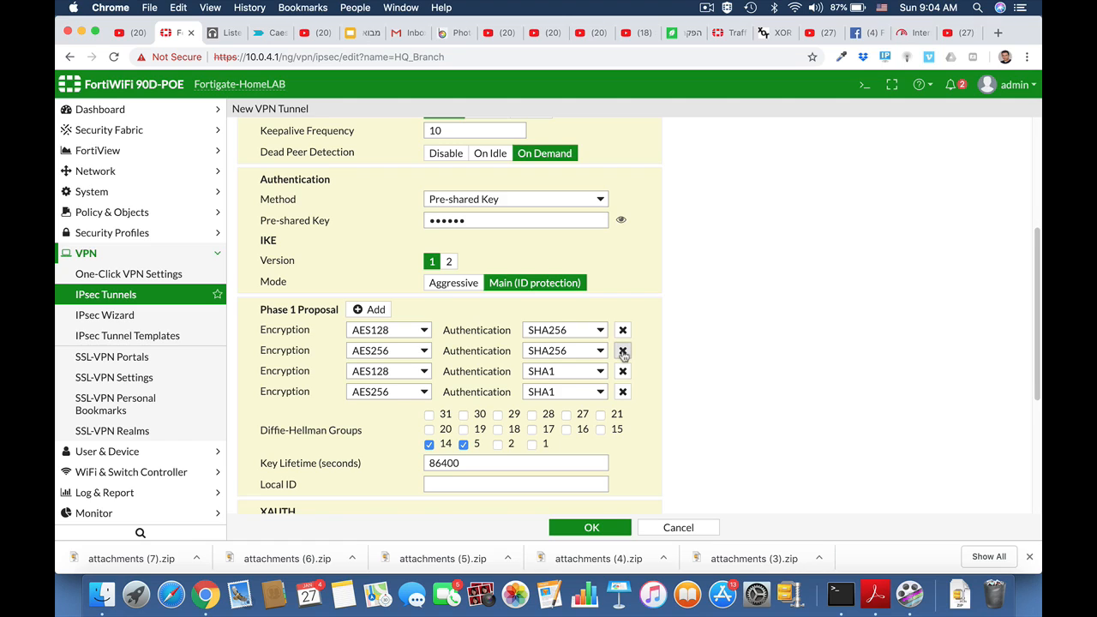
left_click(623, 351)
left_click(623, 351)
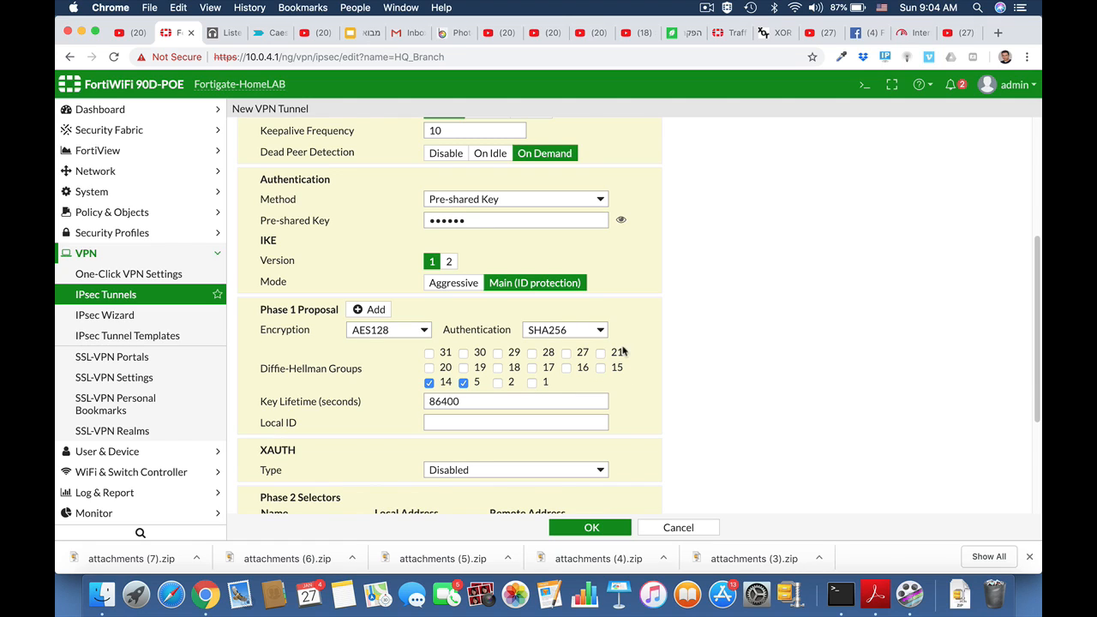
left_click(418, 334)
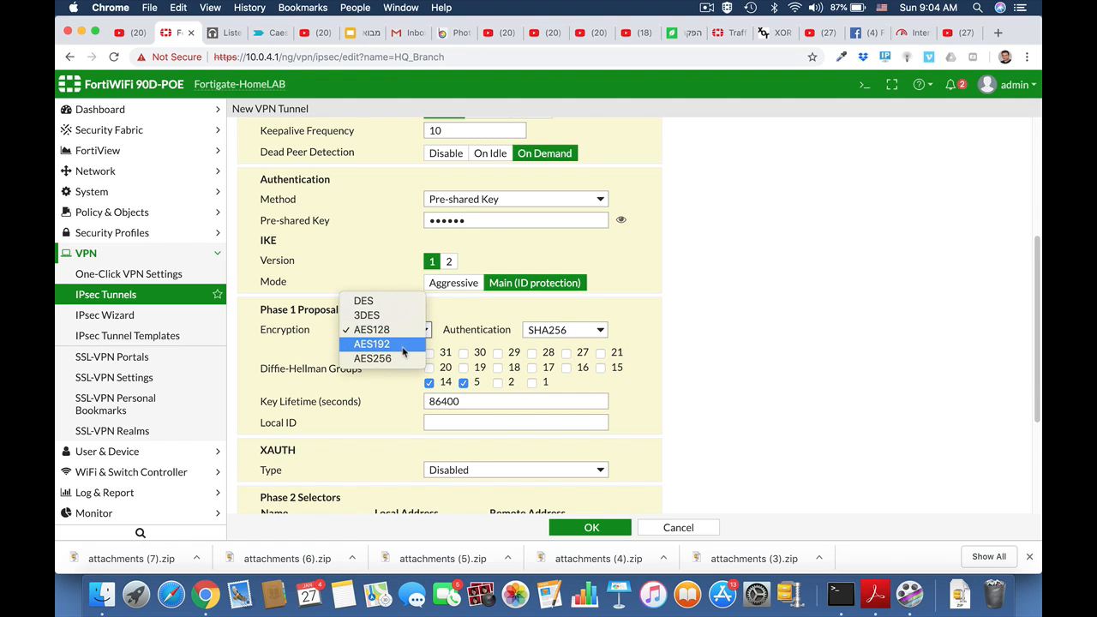
left_click(403, 352)
left_click(603, 333)
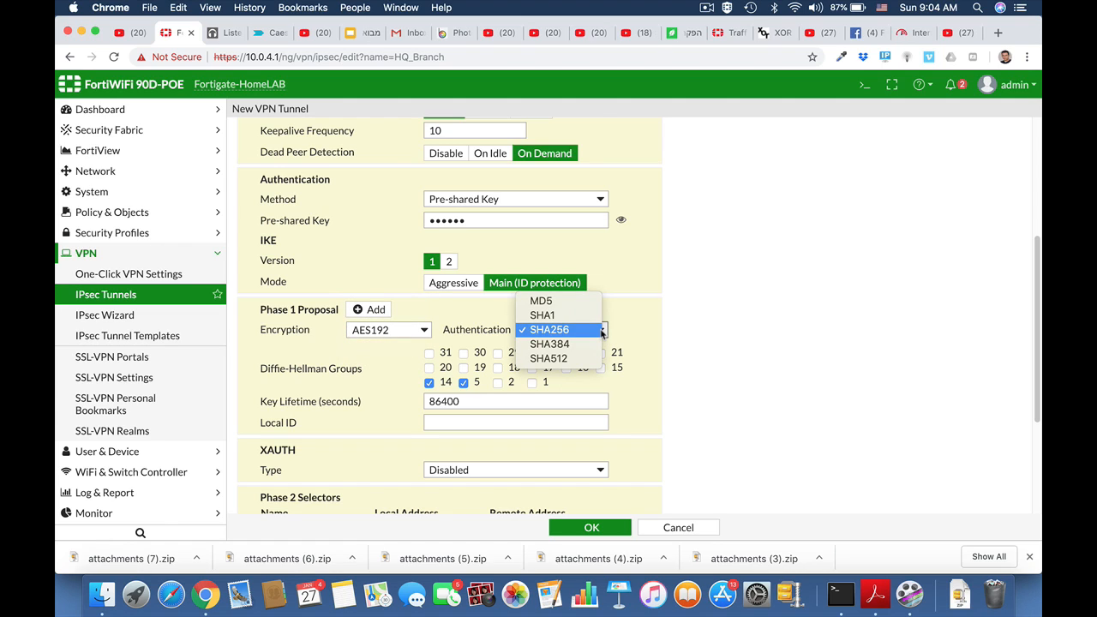
left_click(602, 332)
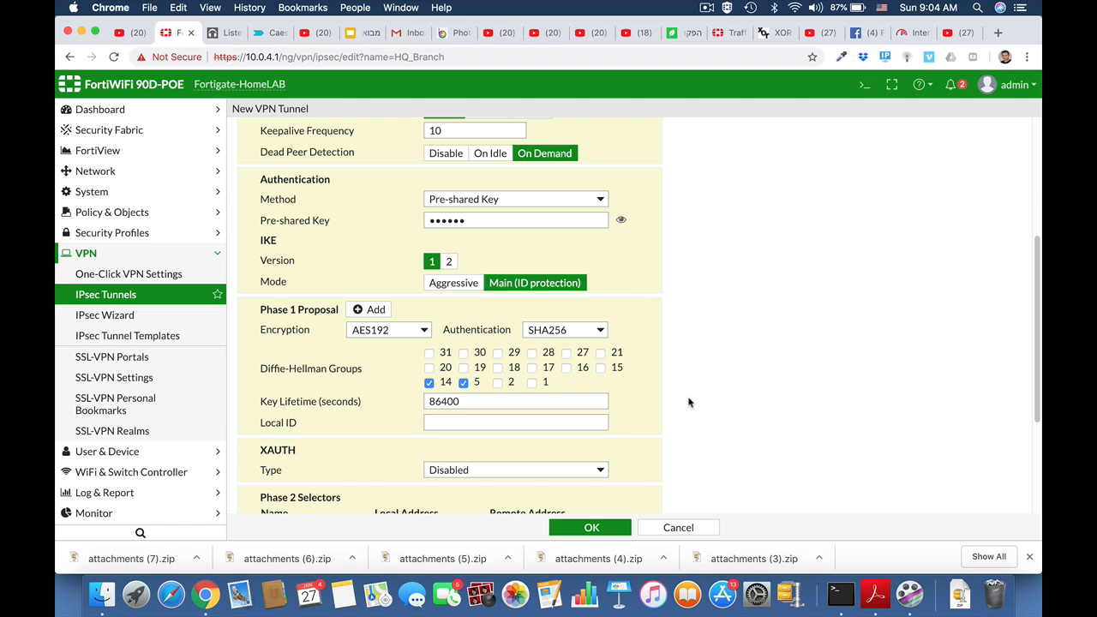
scroll(688, 401, "down", 3)
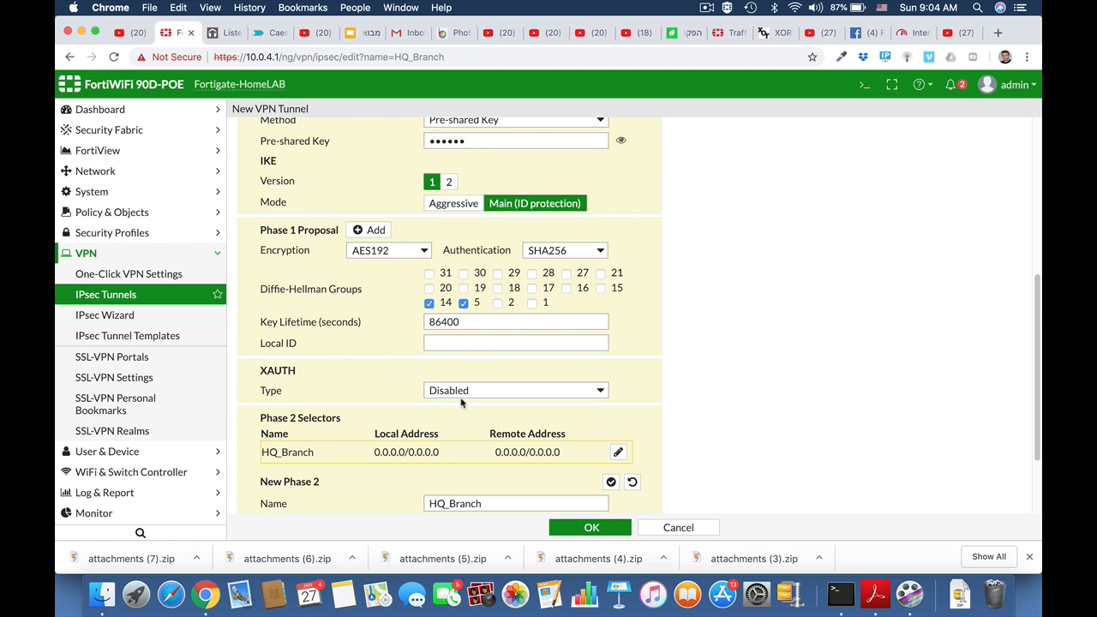
Set the Phase 2 local address to 192.168.1.0/24 and remote address to 10.10.10.0/24
scroll(462, 403, "down", 3)
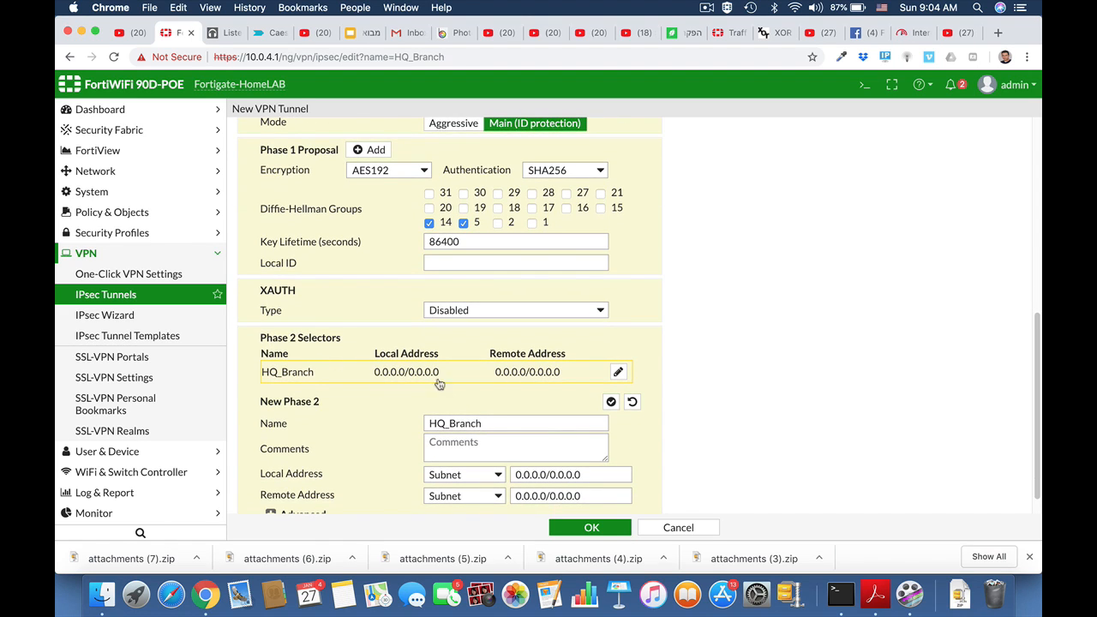
scroll(582, 442, "down", 1)
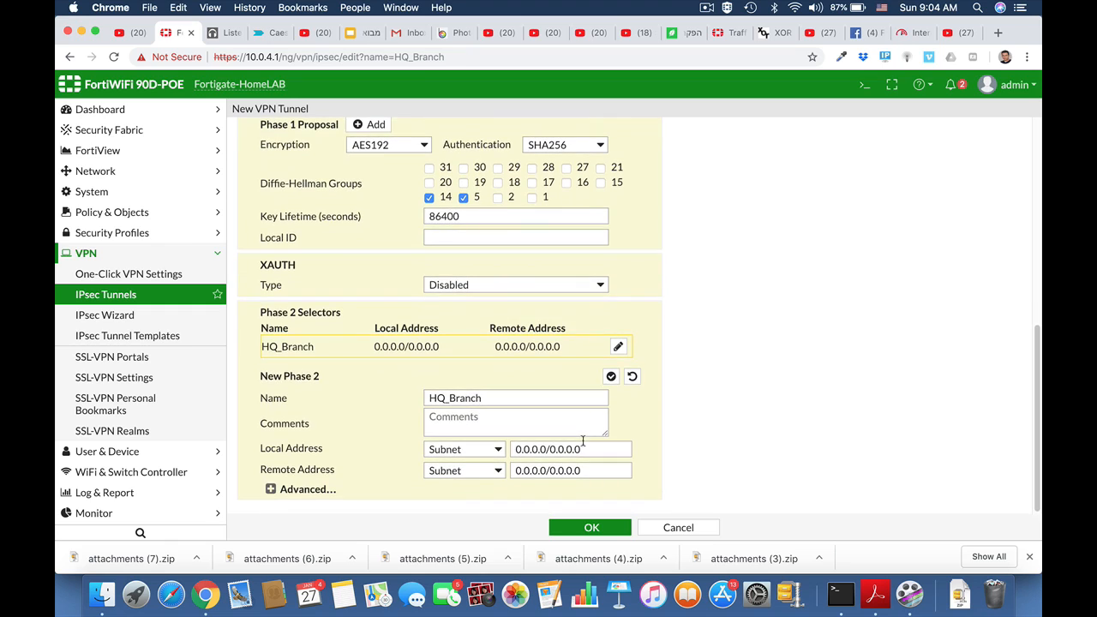
left_click(531, 449)
left_click_drag(586, 446, 511, 445)
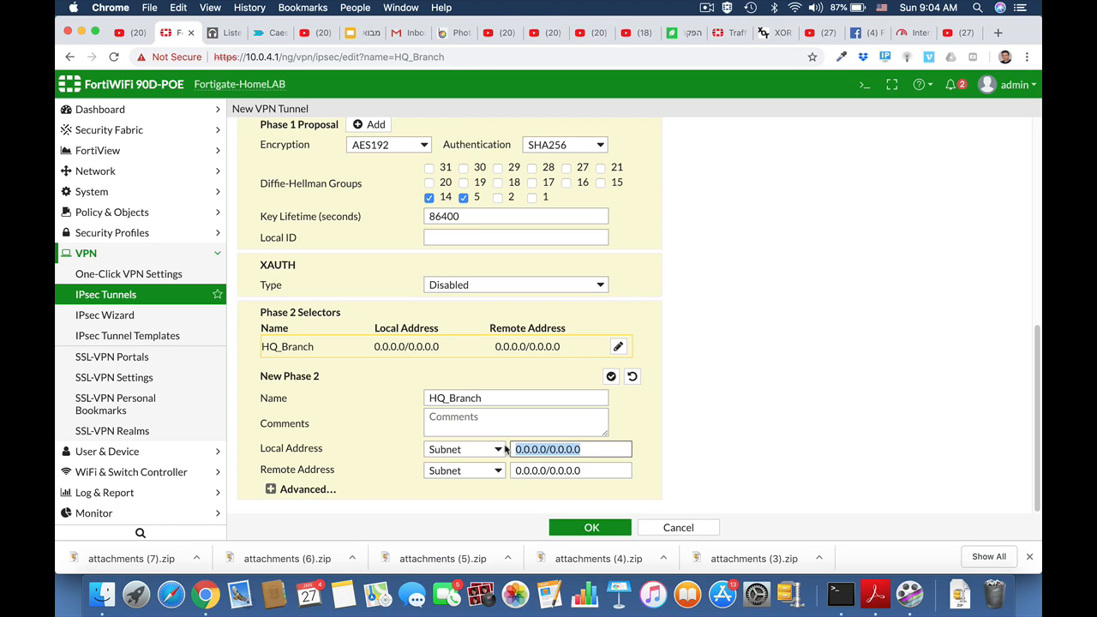
type("192.168")
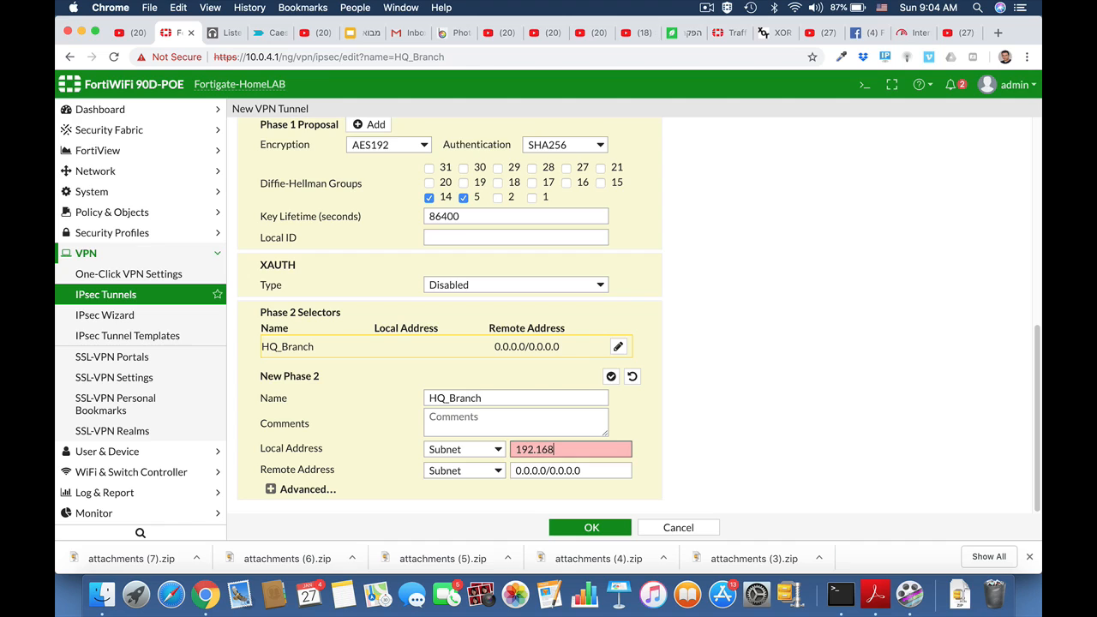
type(".1.0/24")
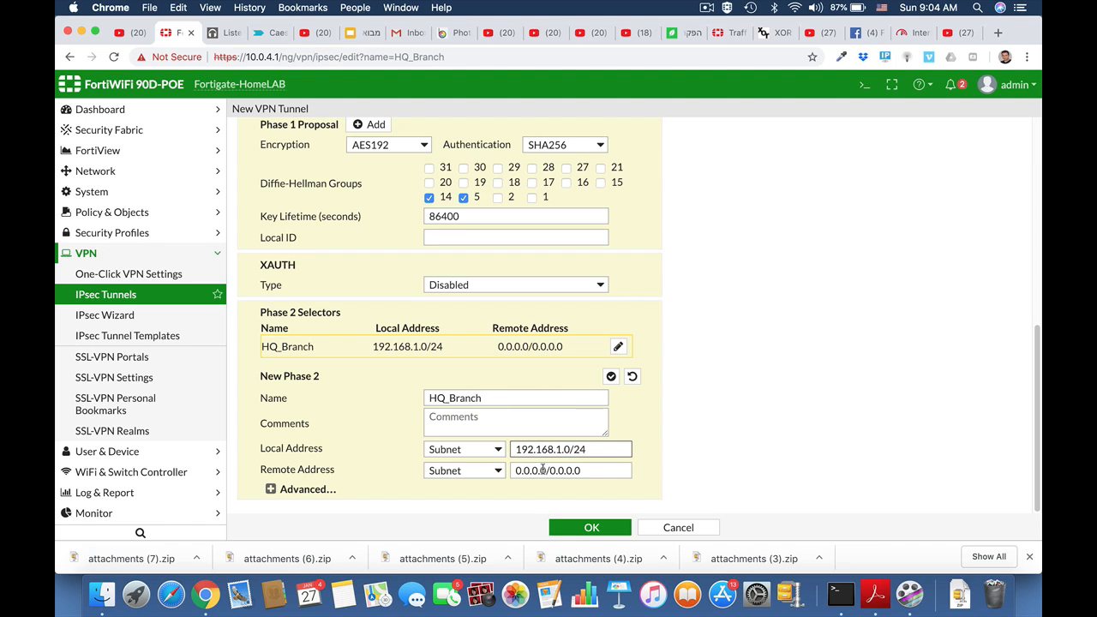
left_click_drag(587, 470, 503, 473)
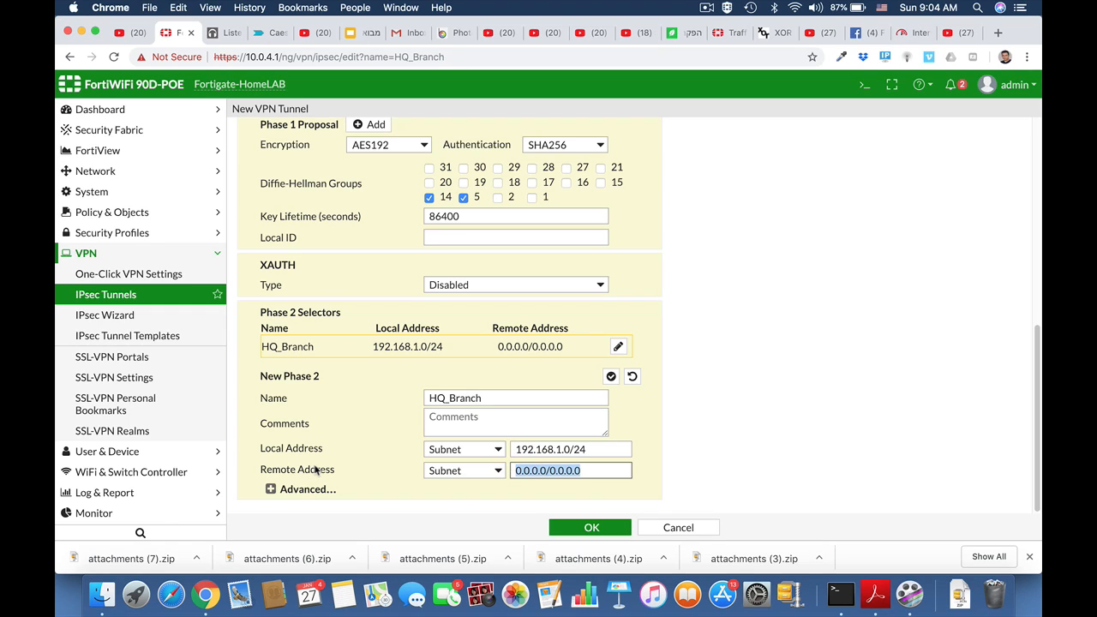
type("10.10.10")
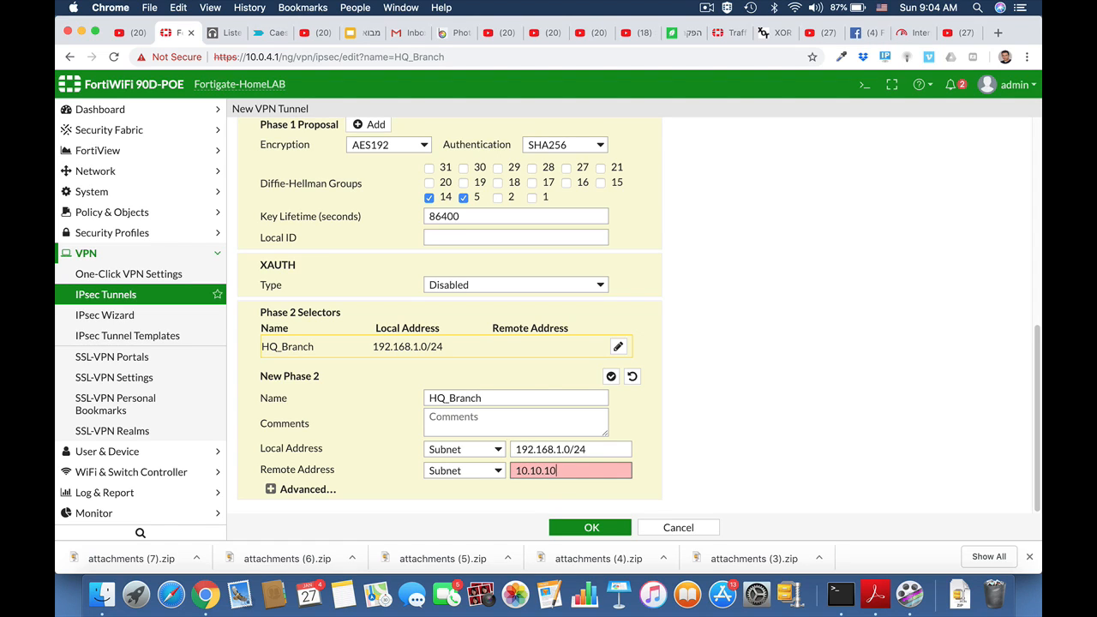
type(".0")
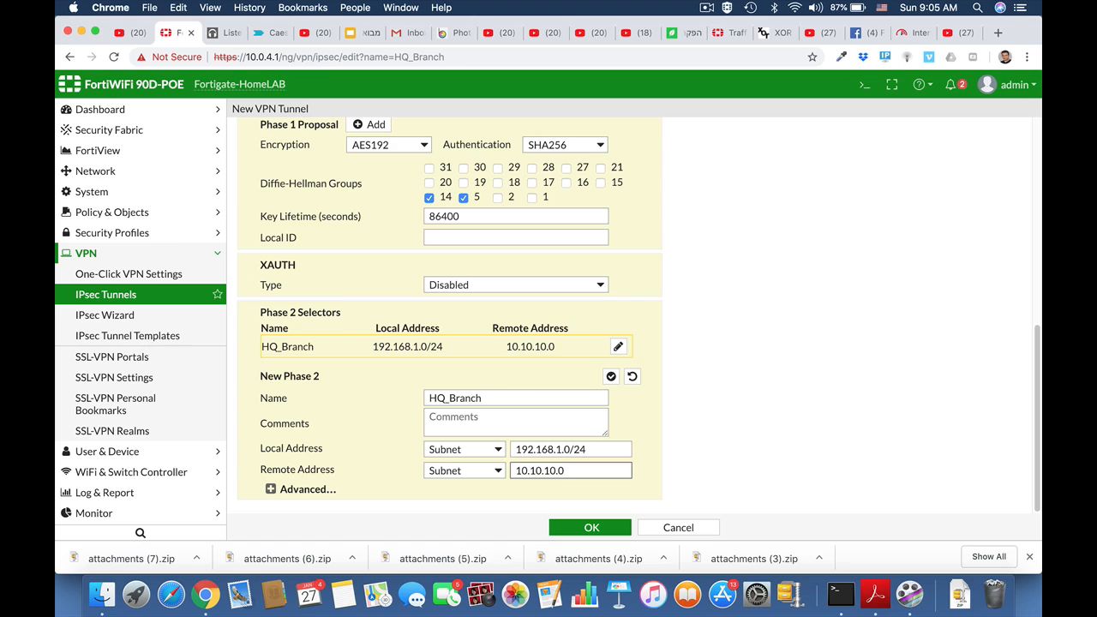
type("/24")
left_click(269, 488)
Delete the extra Phase 2 proposals and set the remaining one to AES192 with SHA256
scroll(661, 471, "down", 5)
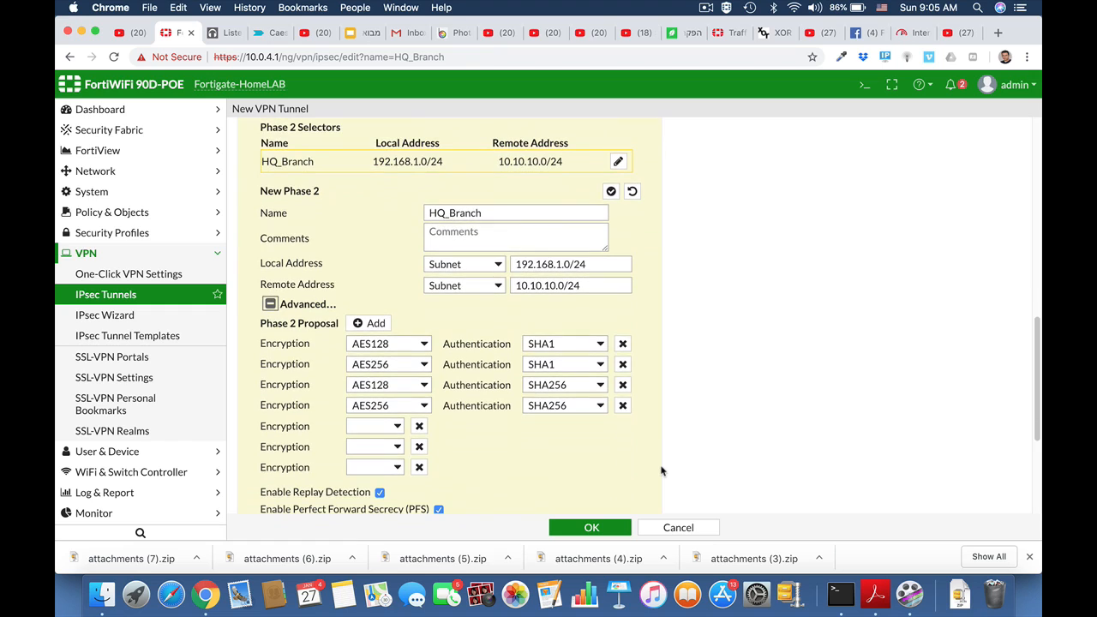
left_click(622, 405)
left_click(622, 385)
left_click(622, 364)
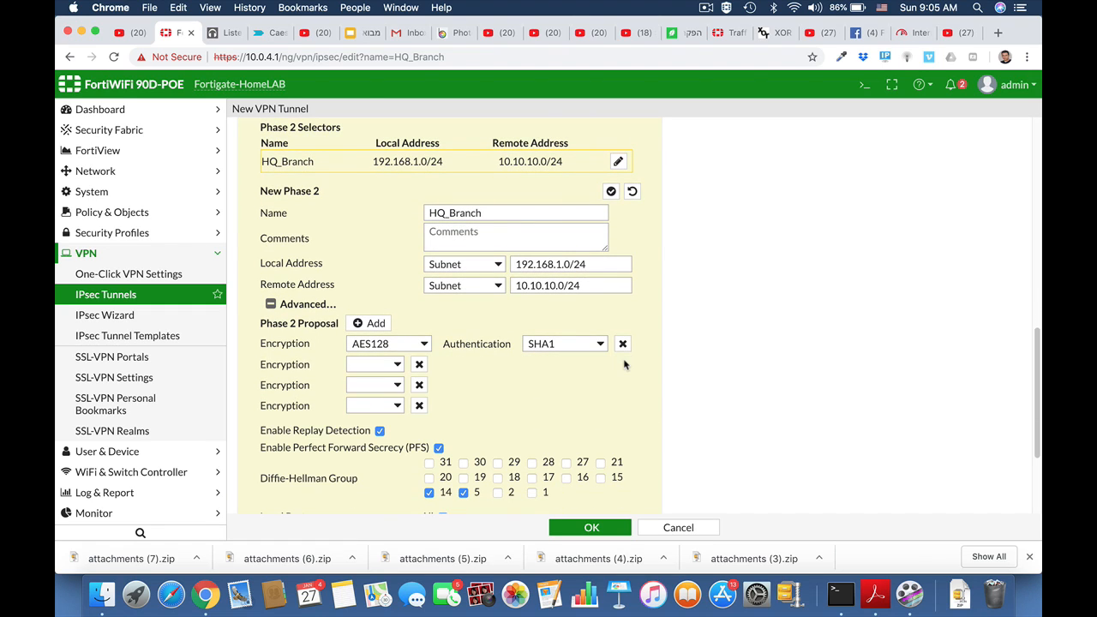
left_click(421, 347)
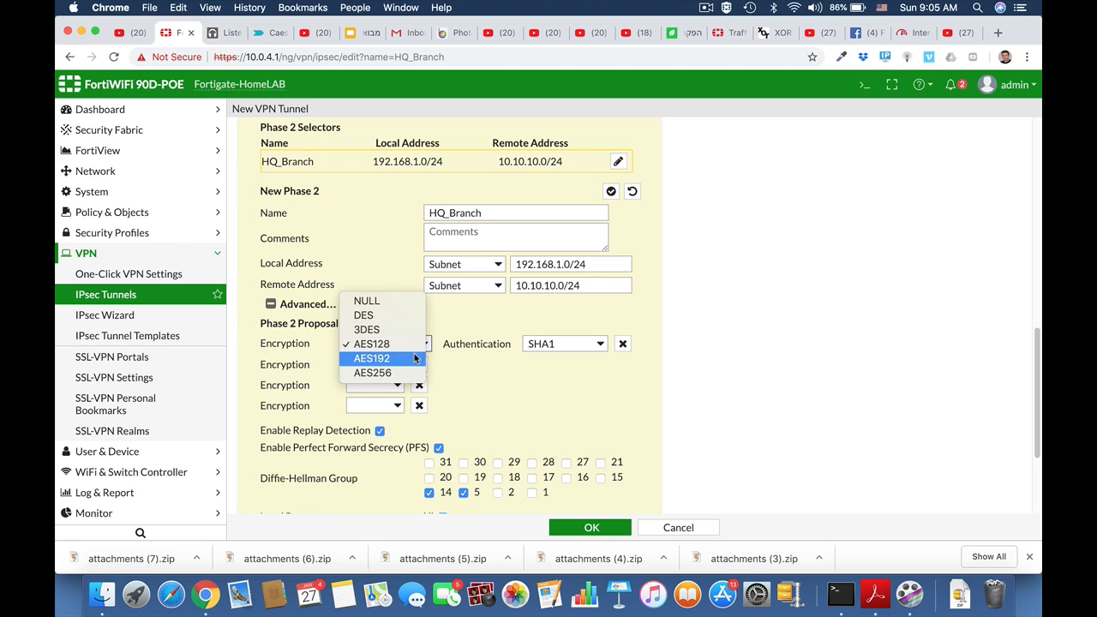
left_click(415, 359)
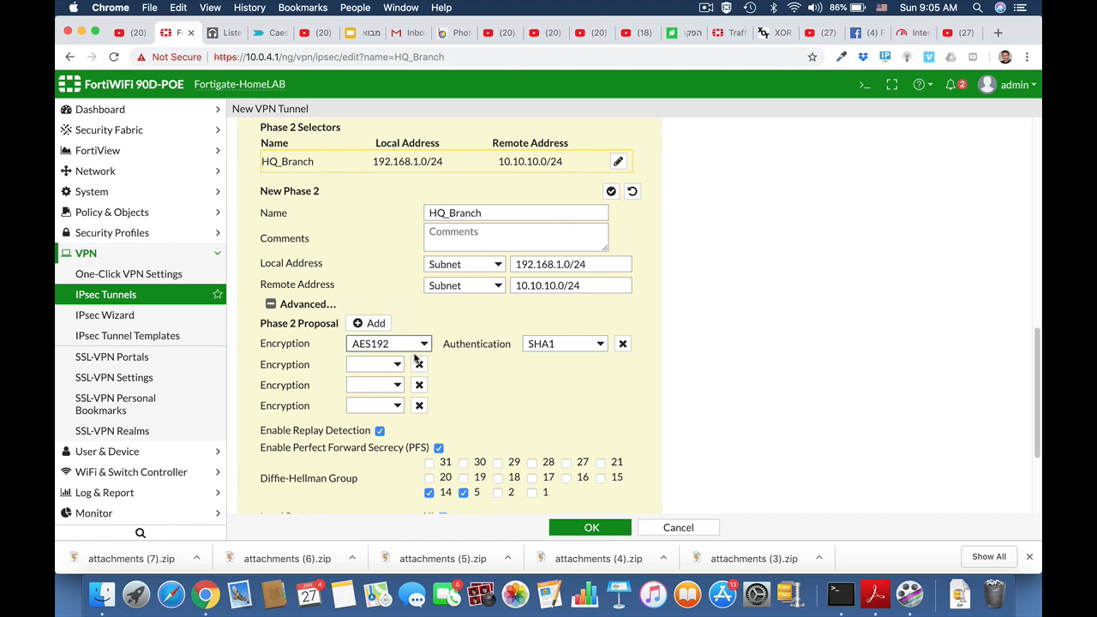
left_click(598, 344)
left_click(594, 359)
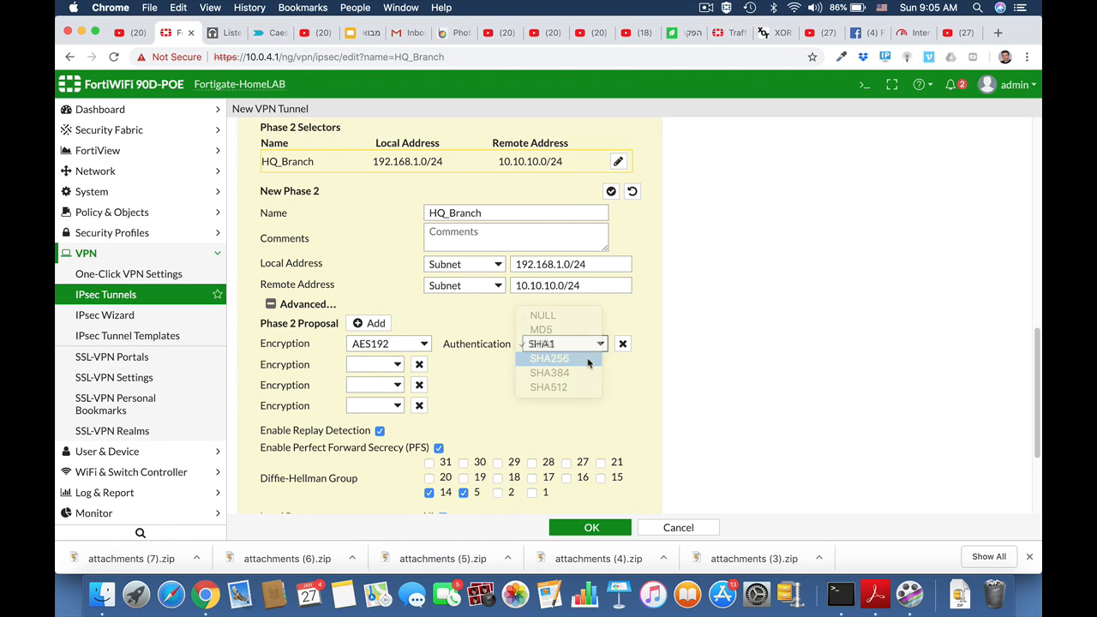
Remove the leftover empty proposal rows and save the HQ_Branch tunnel
left_click(419, 364)
left_click(419, 365)
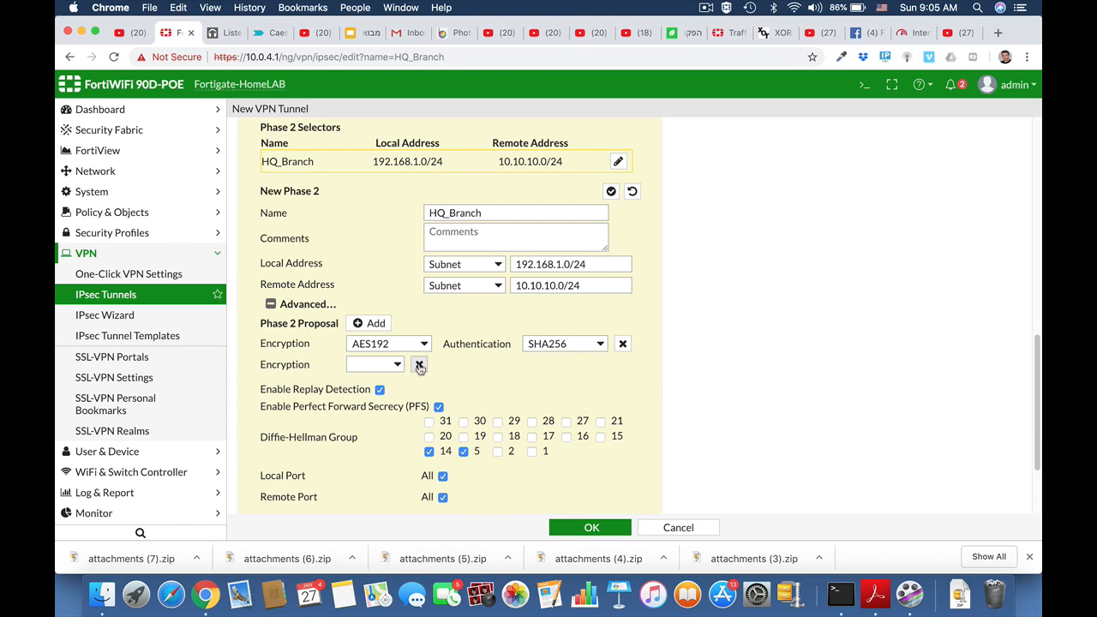
left_click(420, 364)
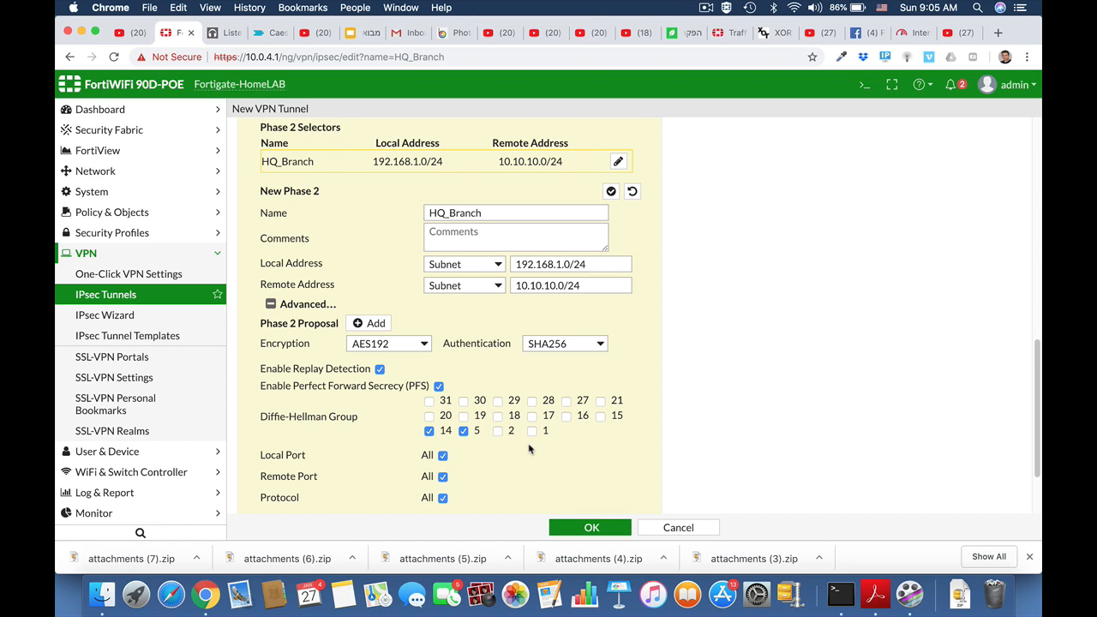
scroll(529, 448, "down", 3)
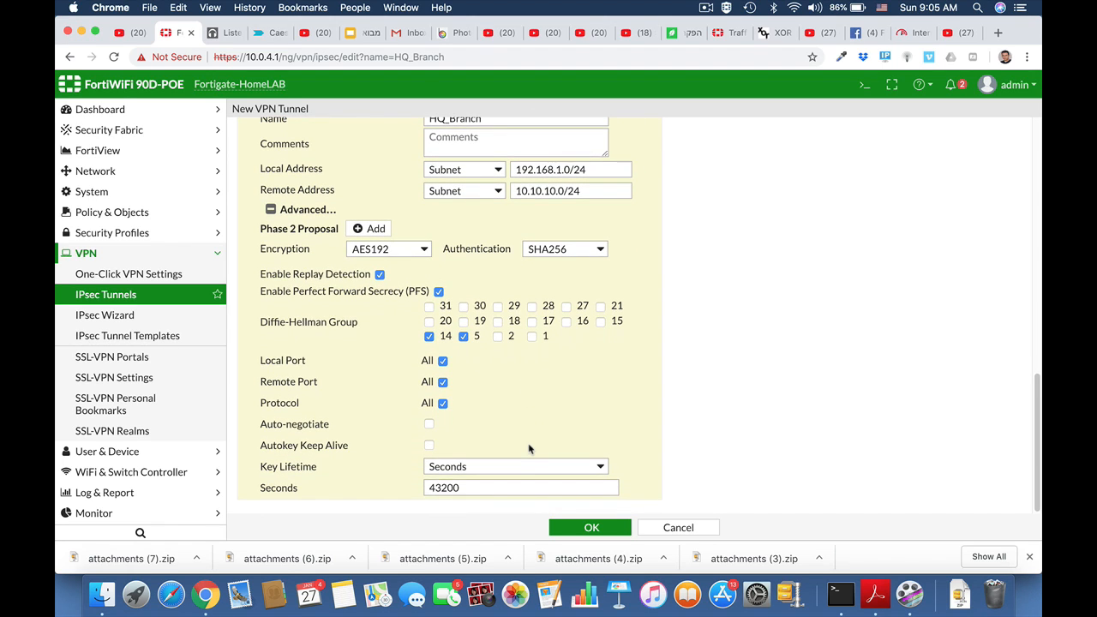
left_click(581, 529)
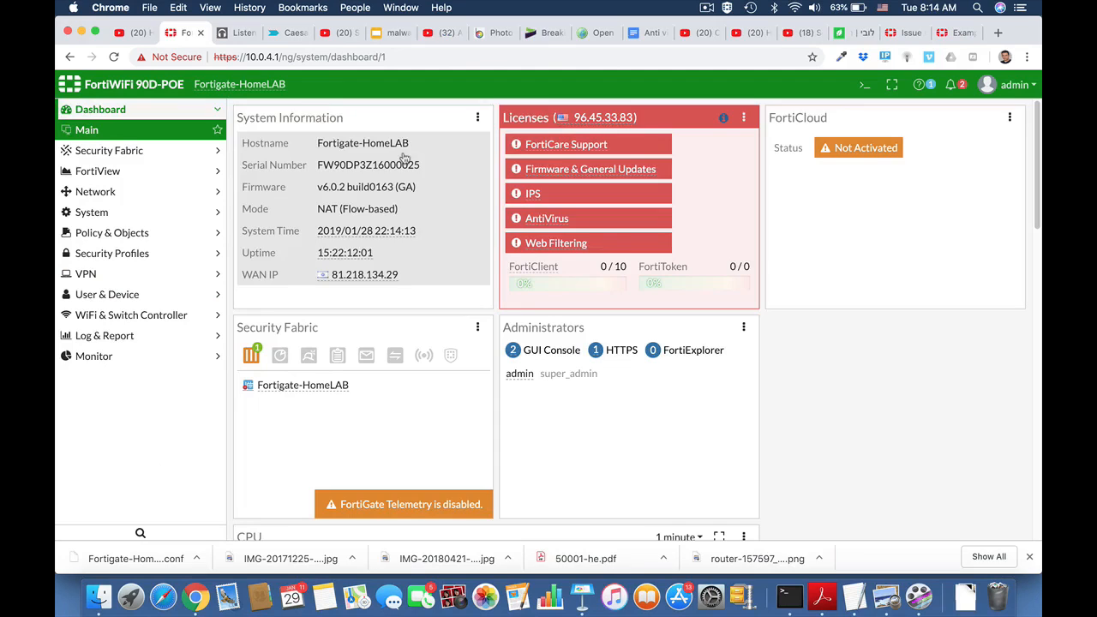
Create a new firewall address named Marketing
left_click(83, 233)
left_click(91, 277)
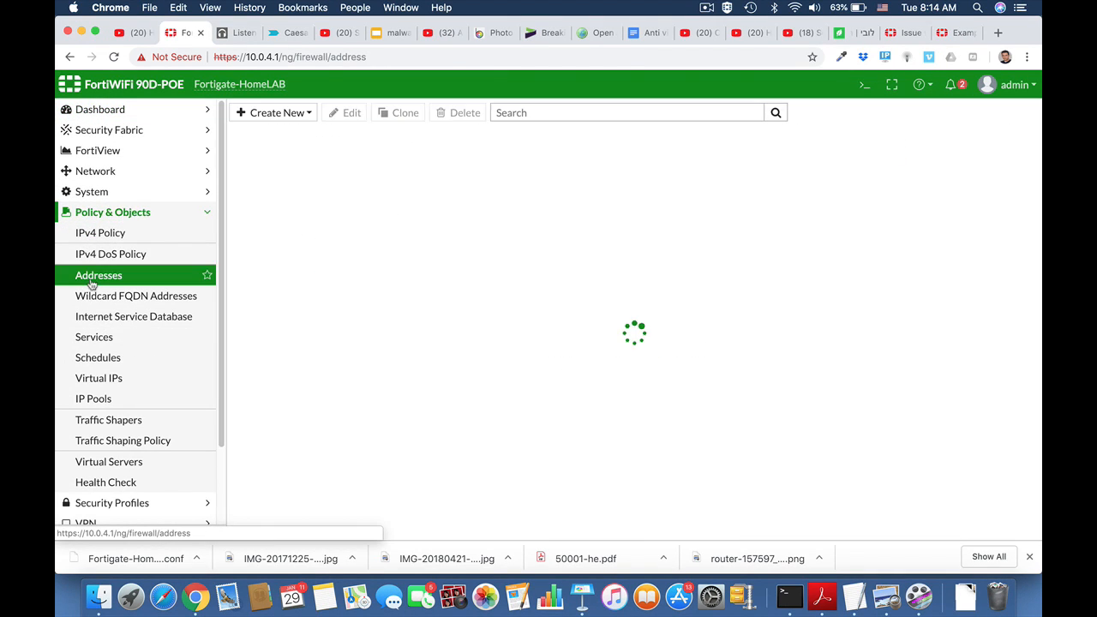
left_click(291, 113)
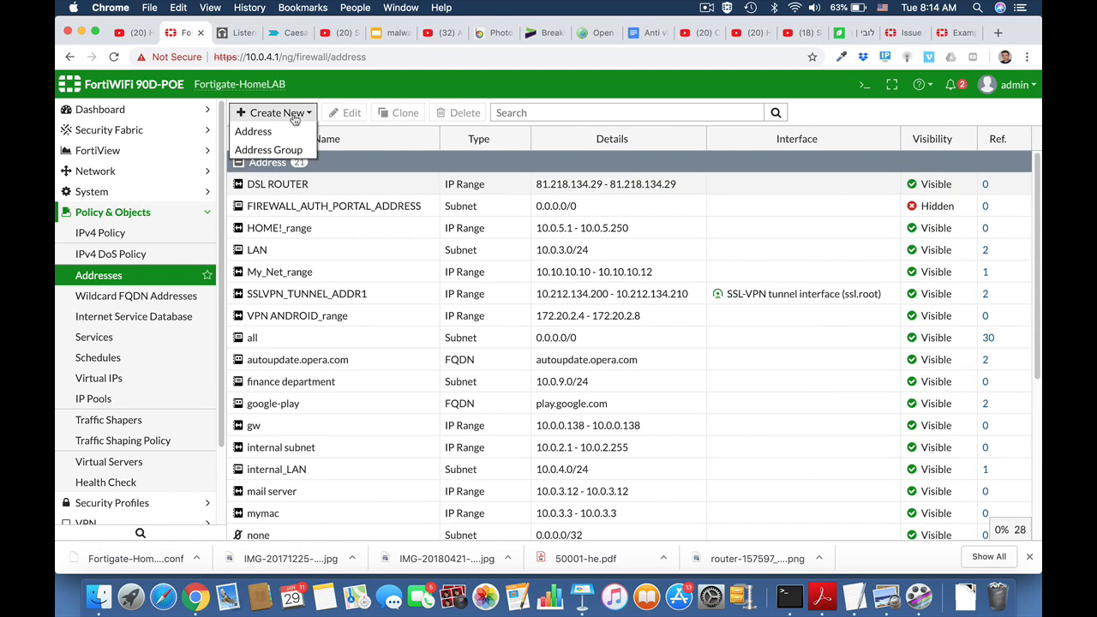
left_click(290, 131)
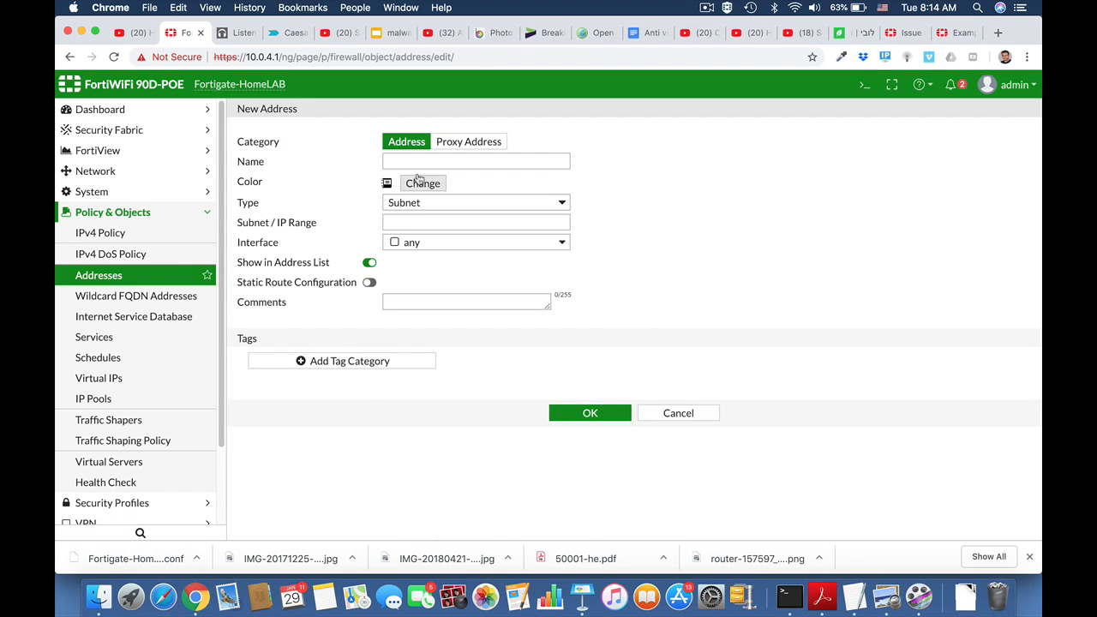
left_click(408, 160)
type("Mar")
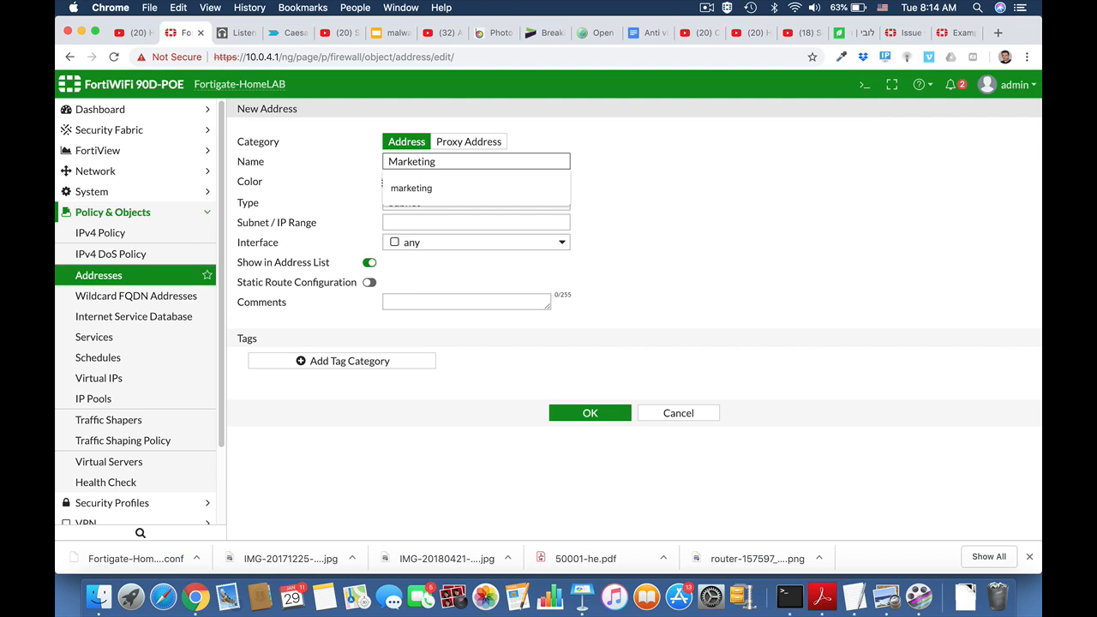
type("keting")
left_click(638, 203)
Make Marketing an IP Range of 10.0.4.15-10.0.4.19 and save it
left_click(508, 203)
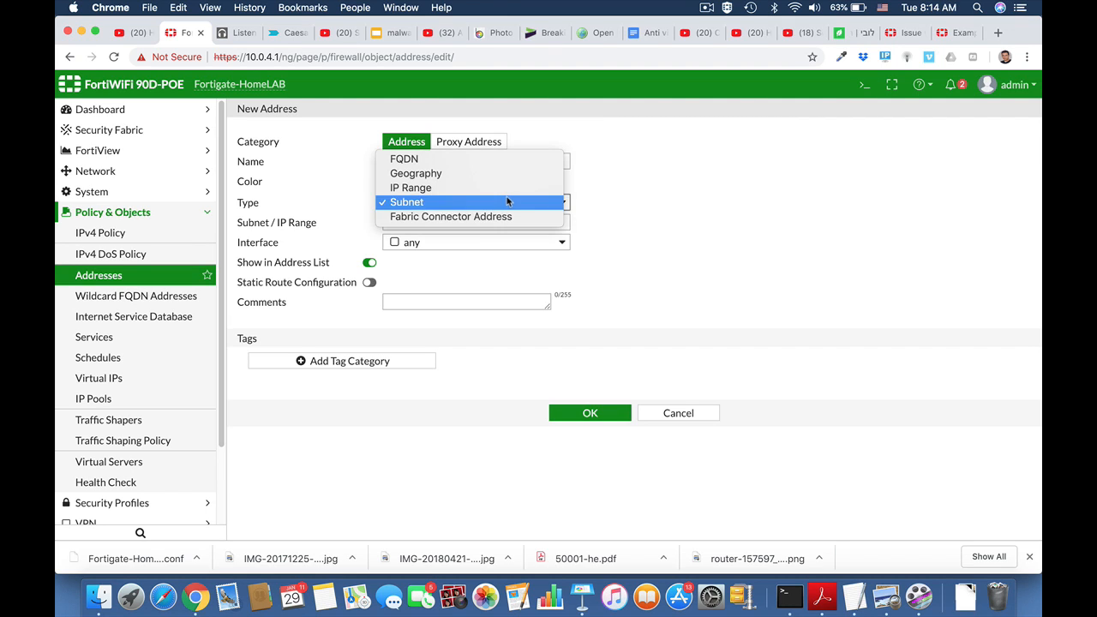
left_click(504, 187)
left_click(441, 222)
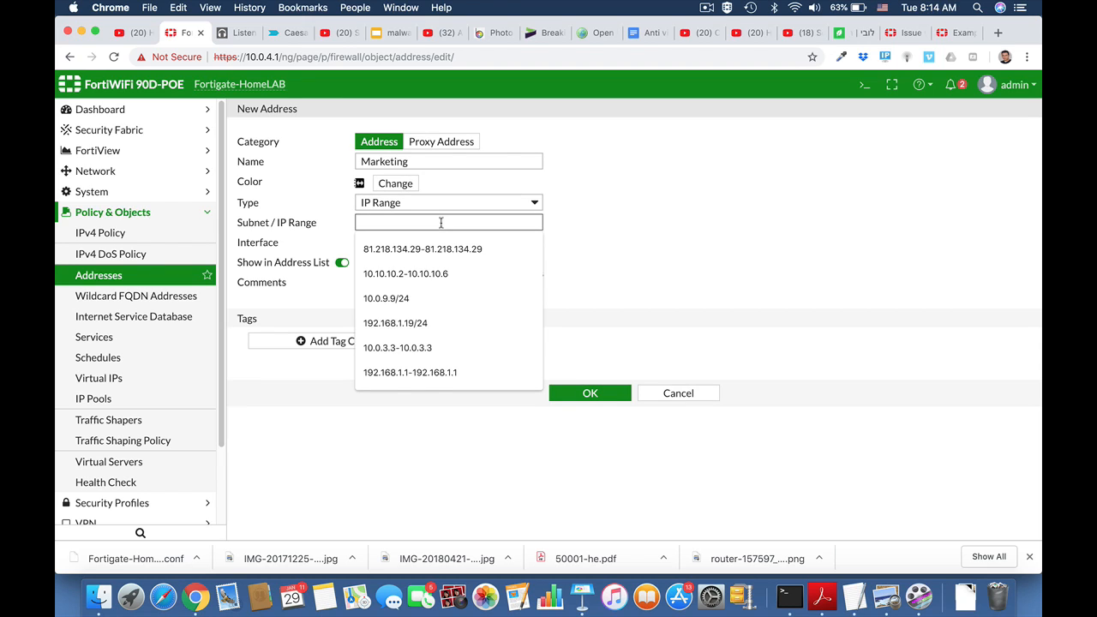
type("10.0.4.15-10.0.4.19")
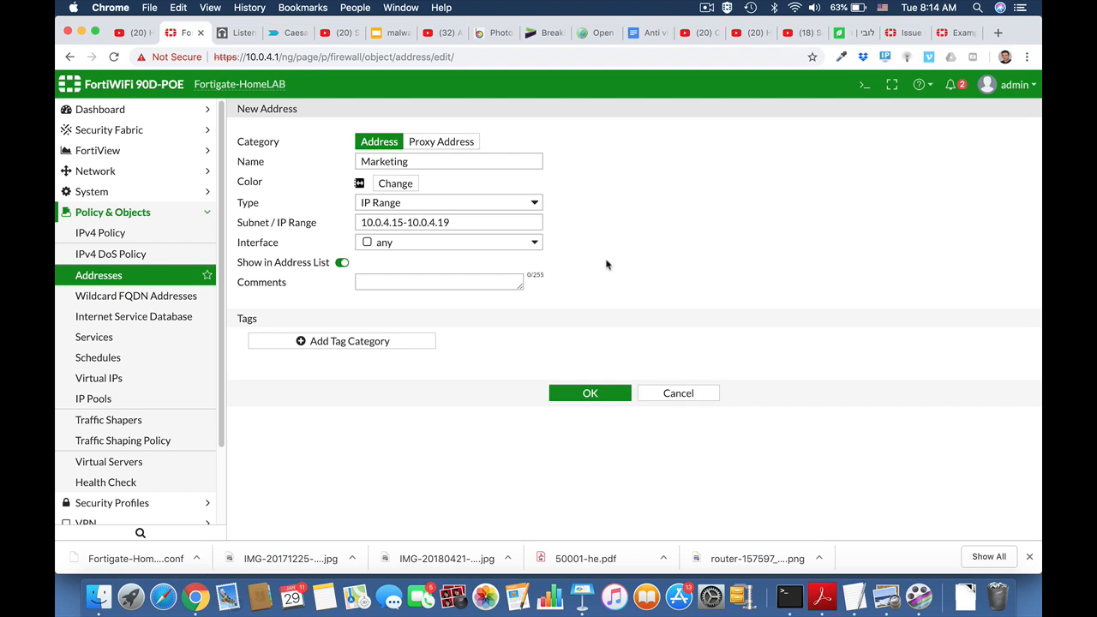
left_click(591, 394)
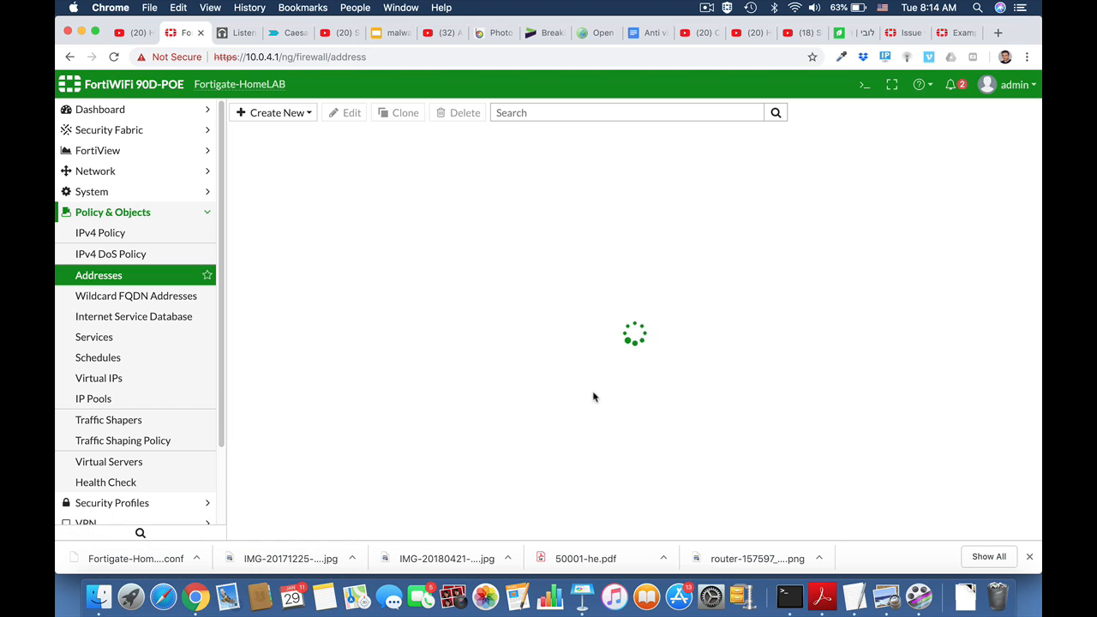
left_click(141, 214)
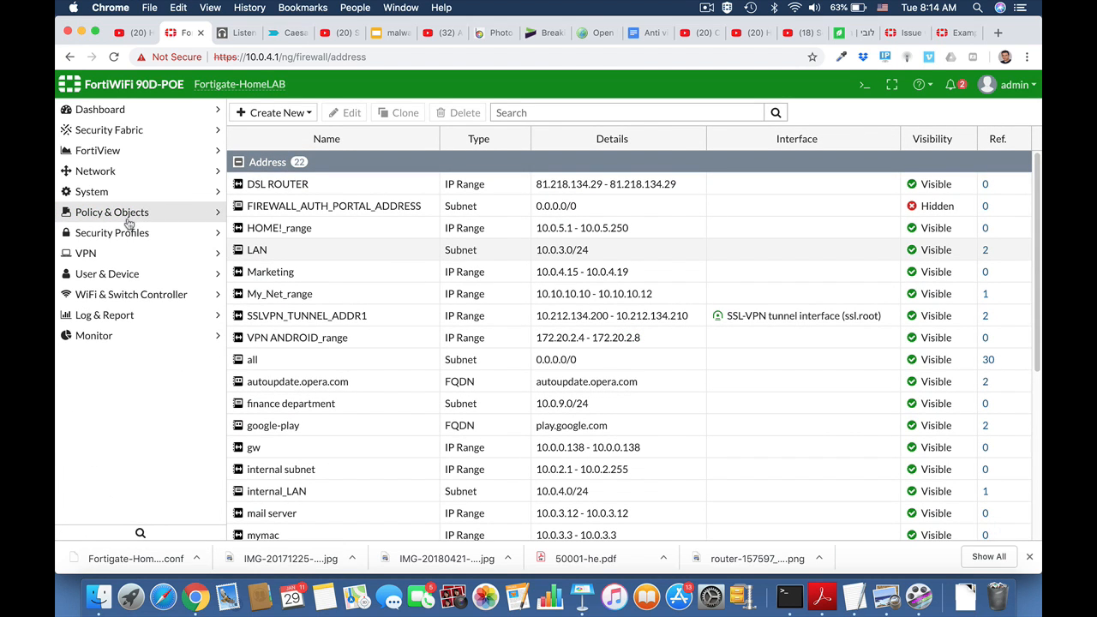
Start a new IPv4 policy Marketing_FTP_Access from LAN (internal) to wan1
left_click(119, 216)
left_click(101, 236)
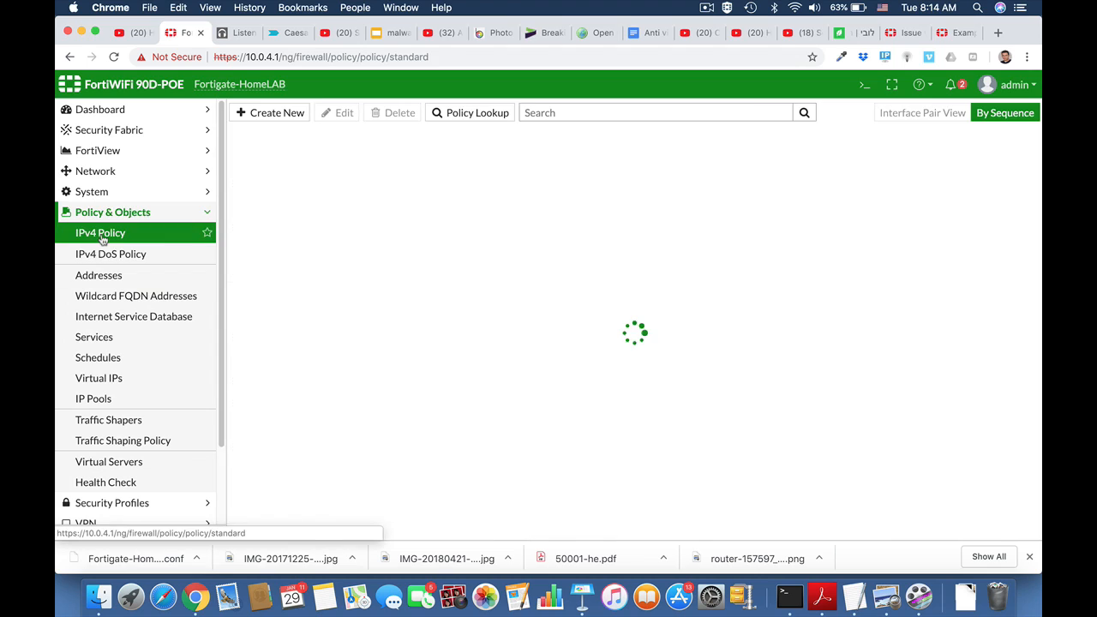
left_click(269, 114)
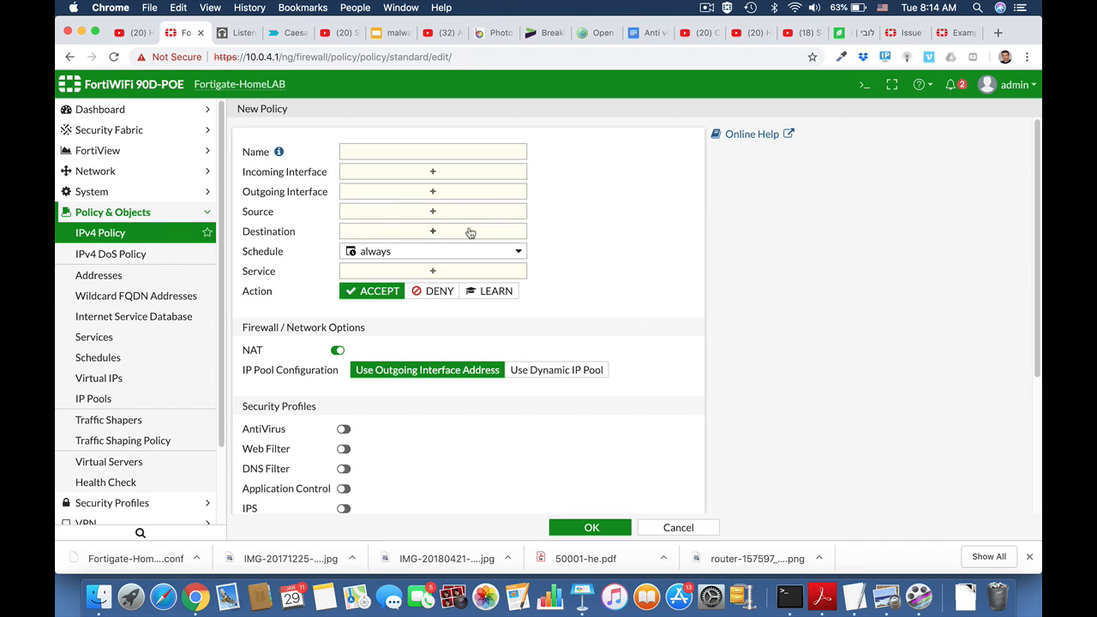
left_click(392, 151)
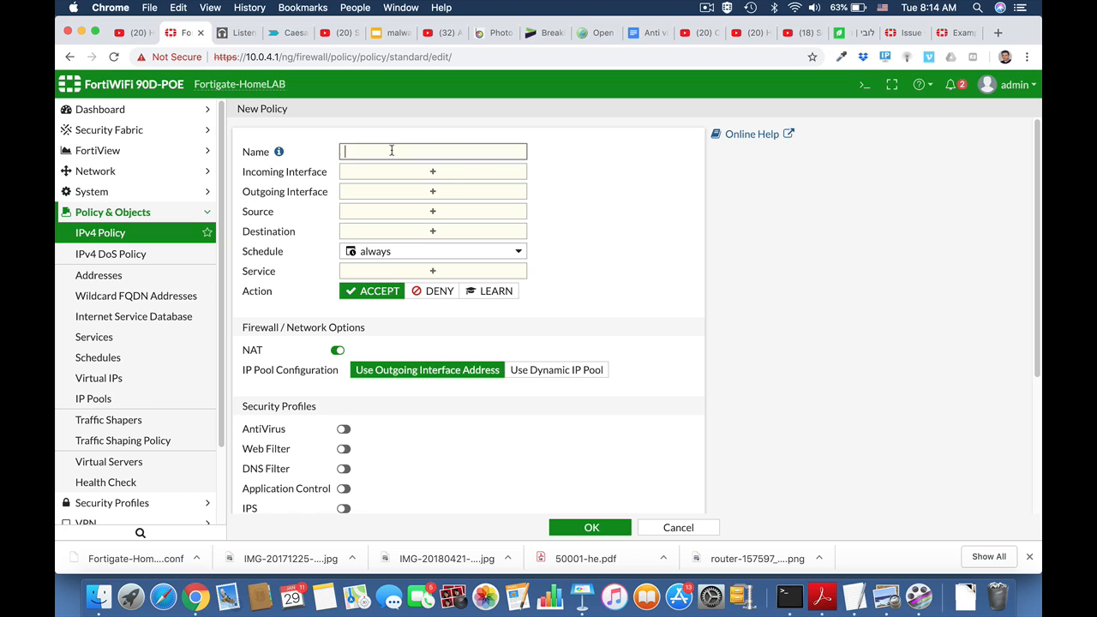
type("Marketing_FTP_Access")
left_click(490, 176)
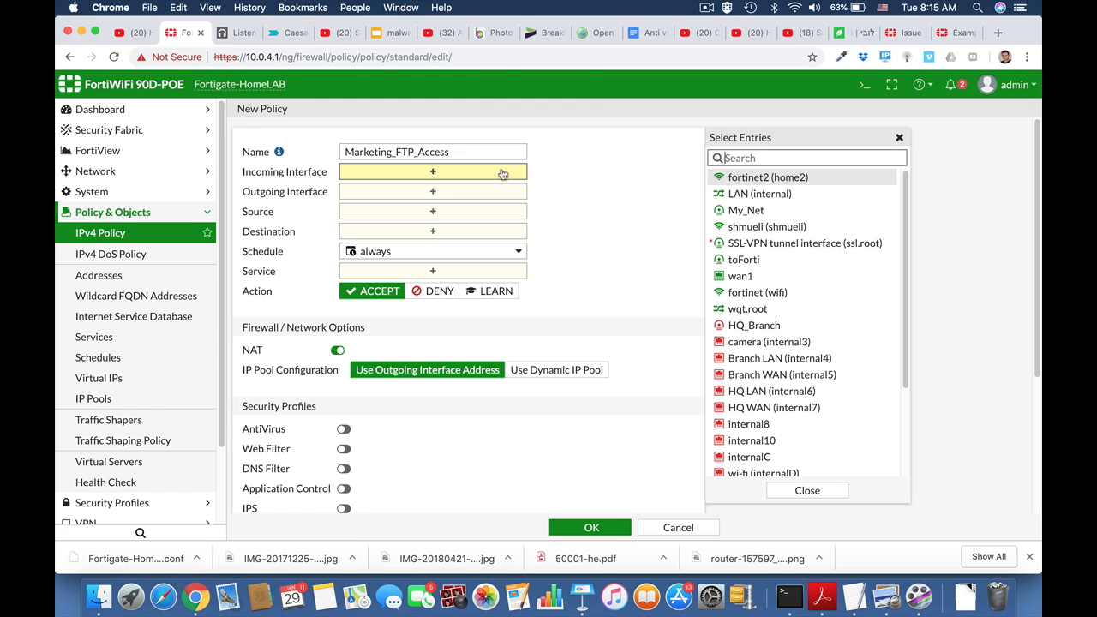
left_click(734, 193)
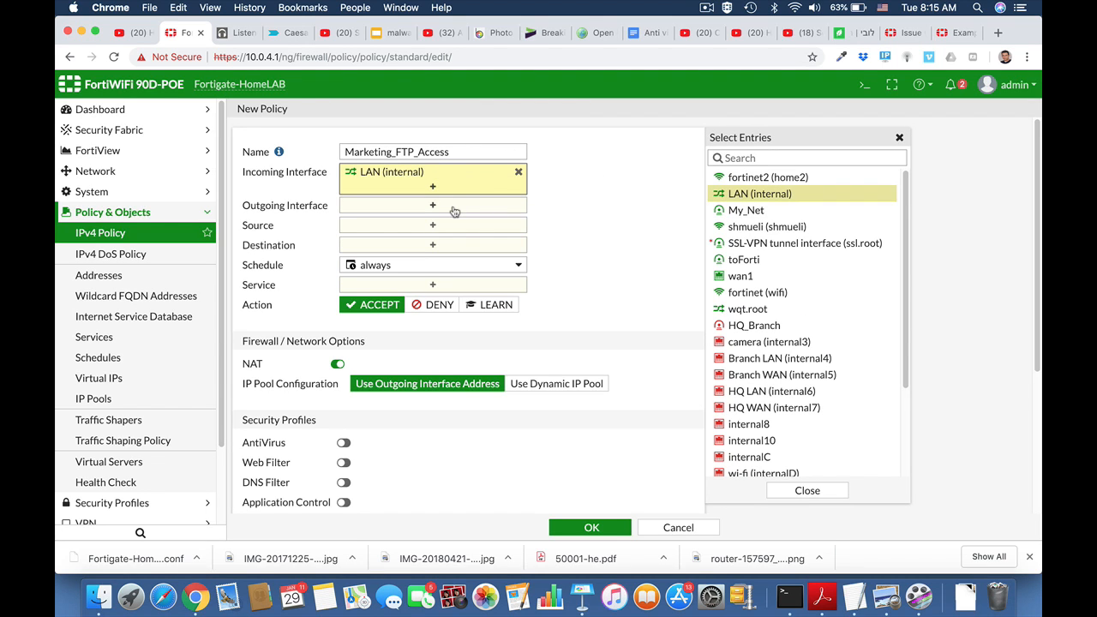
left_click(454, 211)
left_click(768, 283)
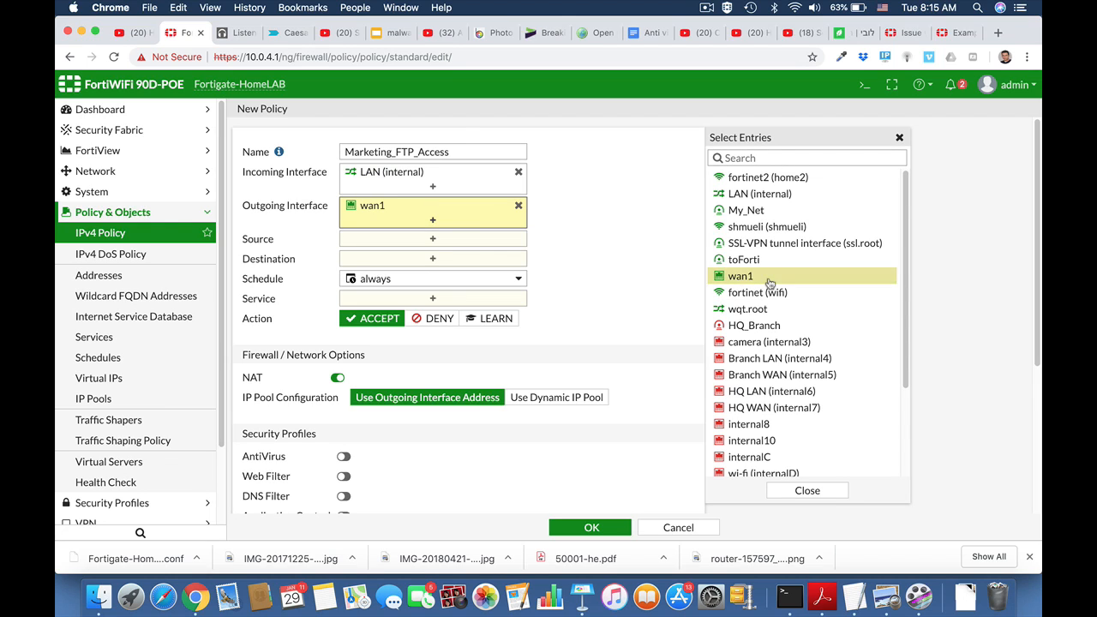
Set source Marketing, destination all, services FTP, FTP_GET and FTP_PUT, and save the policy
left_click(463, 239)
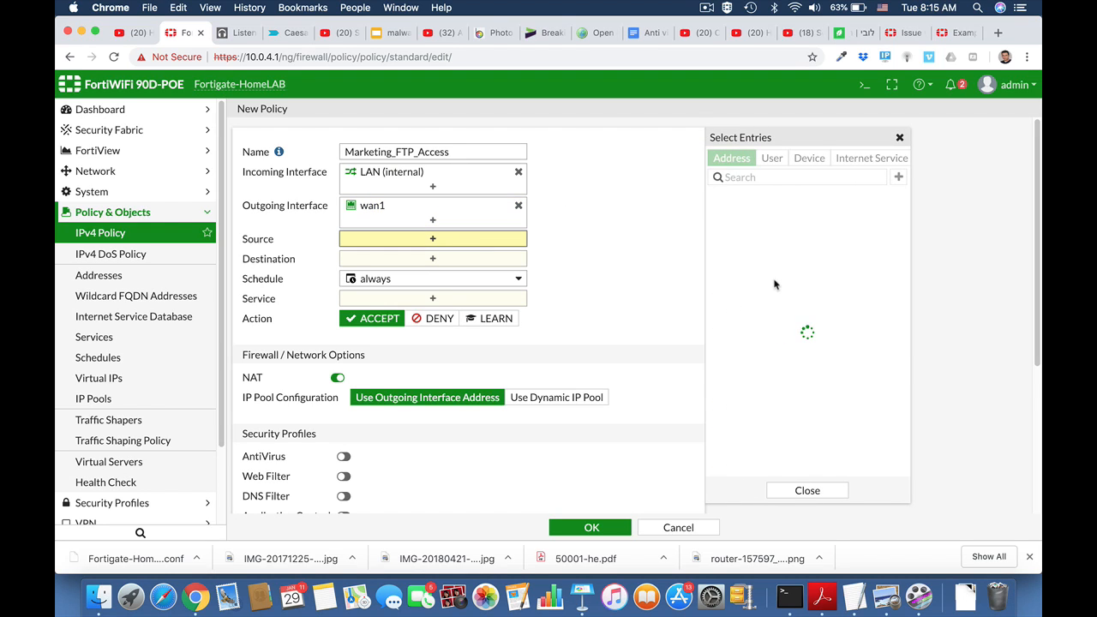
scroll(774, 378, "down", 2)
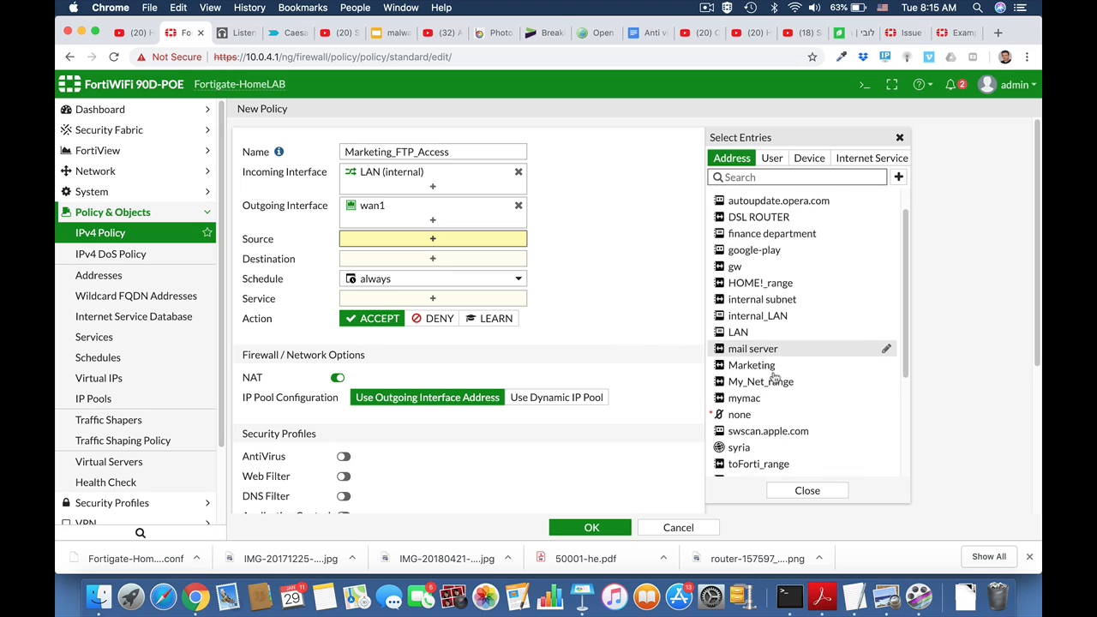
left_click(763, 365)
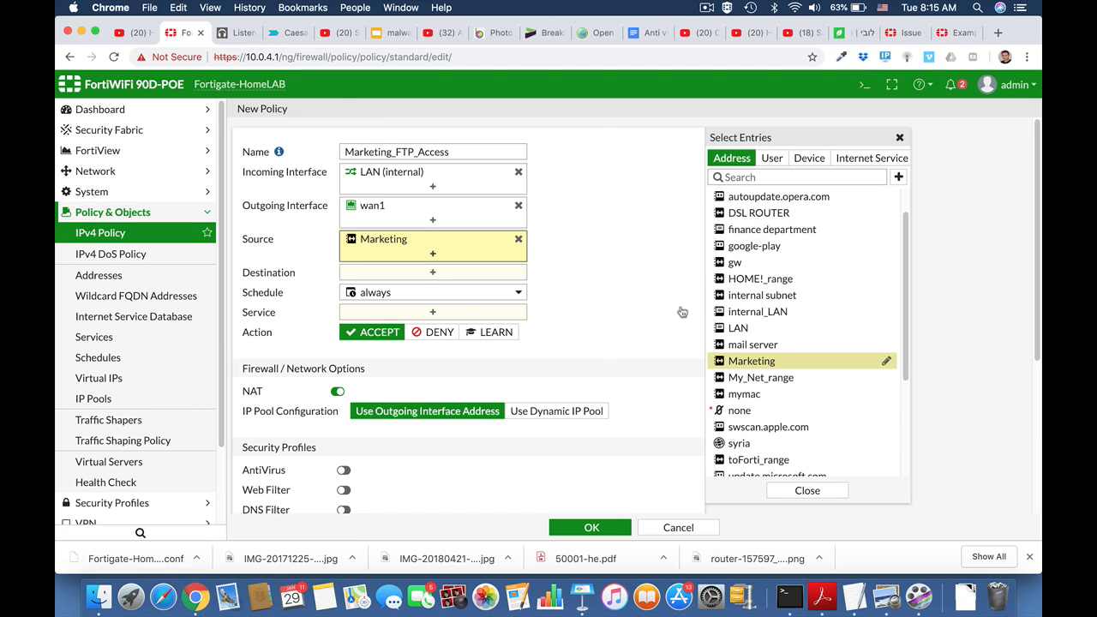
left_click(455, 274)
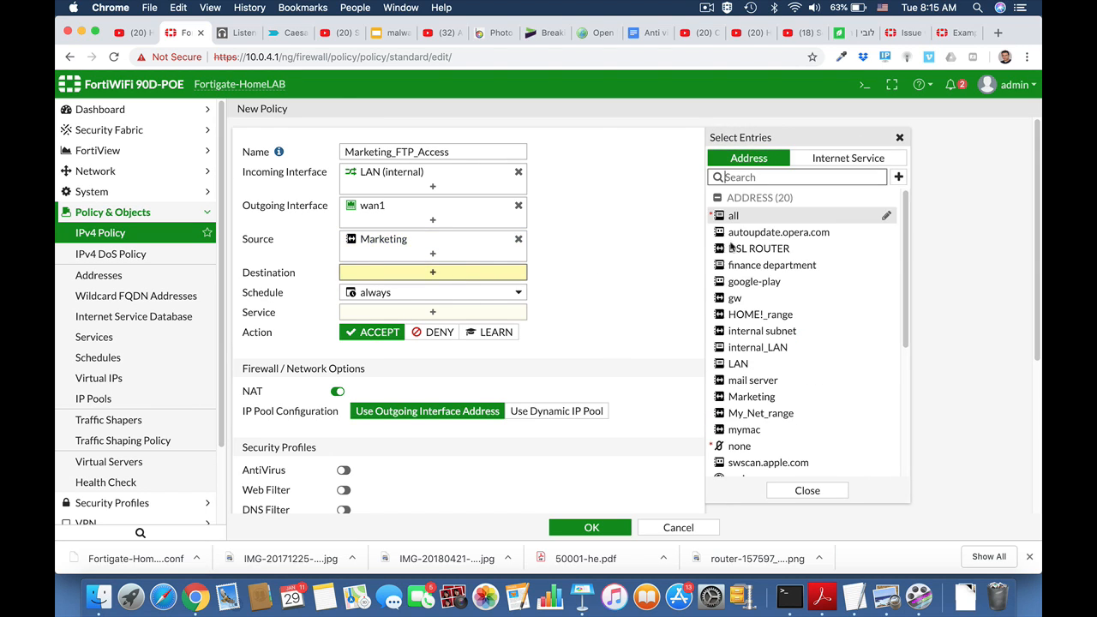
left_click(739, 217)
left_click(450, 329)
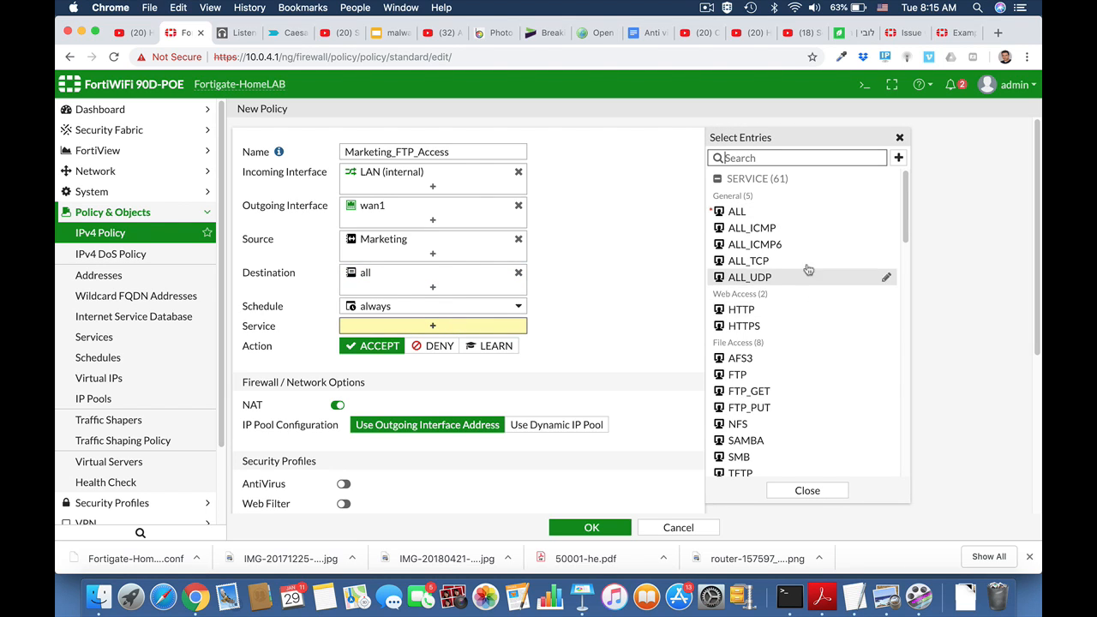
left_click(761, 380)
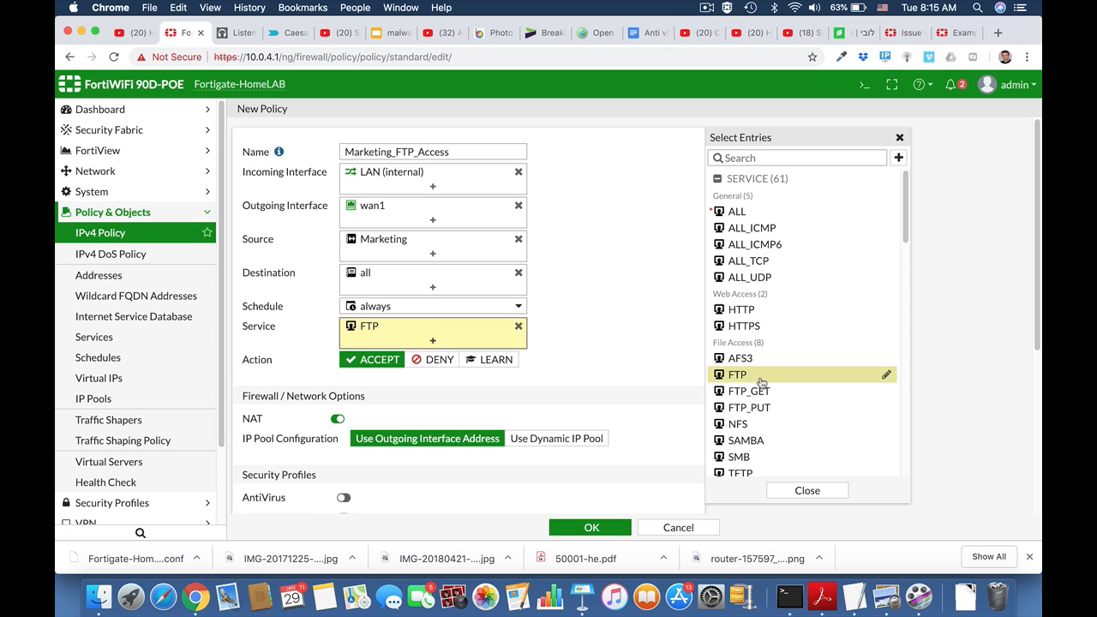
left_click(761, 392)
left_click(759, 410)
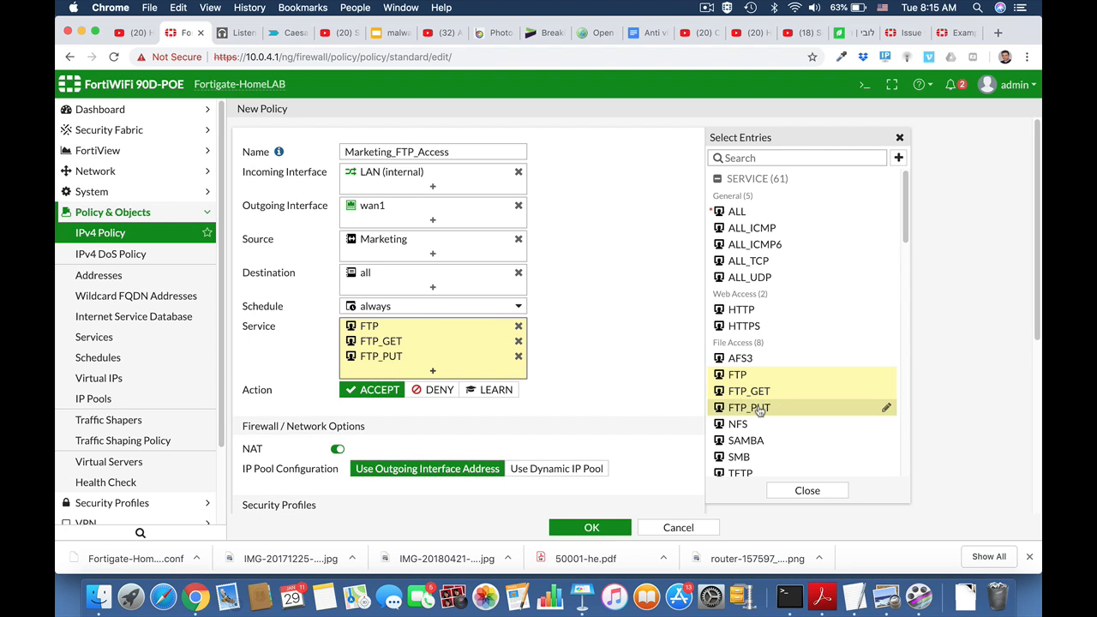
scroll(639, 393, "down", 5)
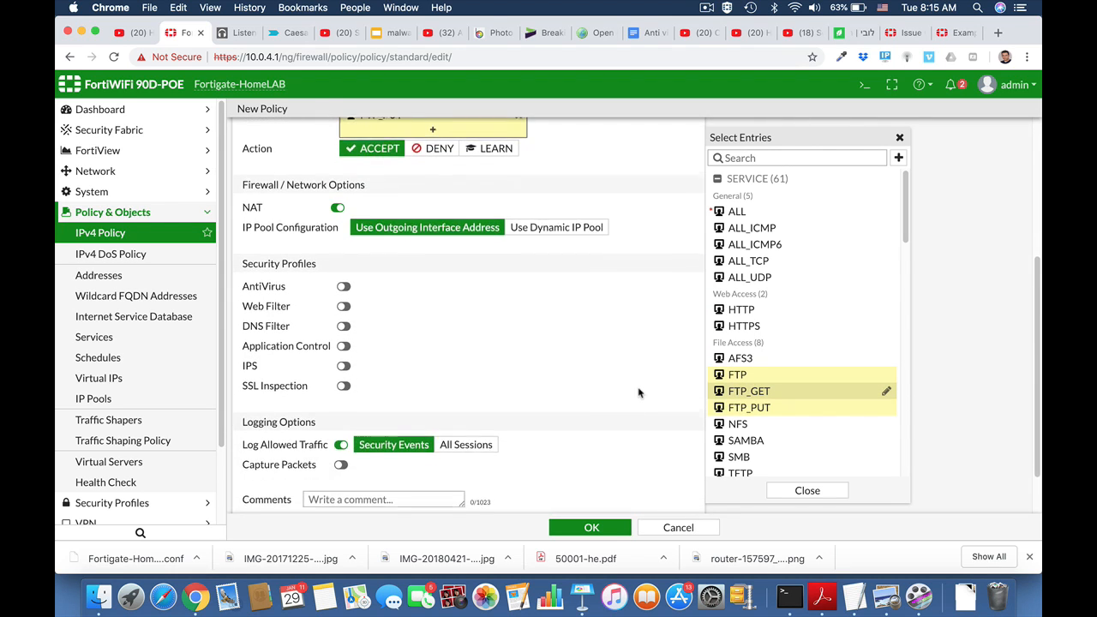
scroll(638, 392, "down", 1)
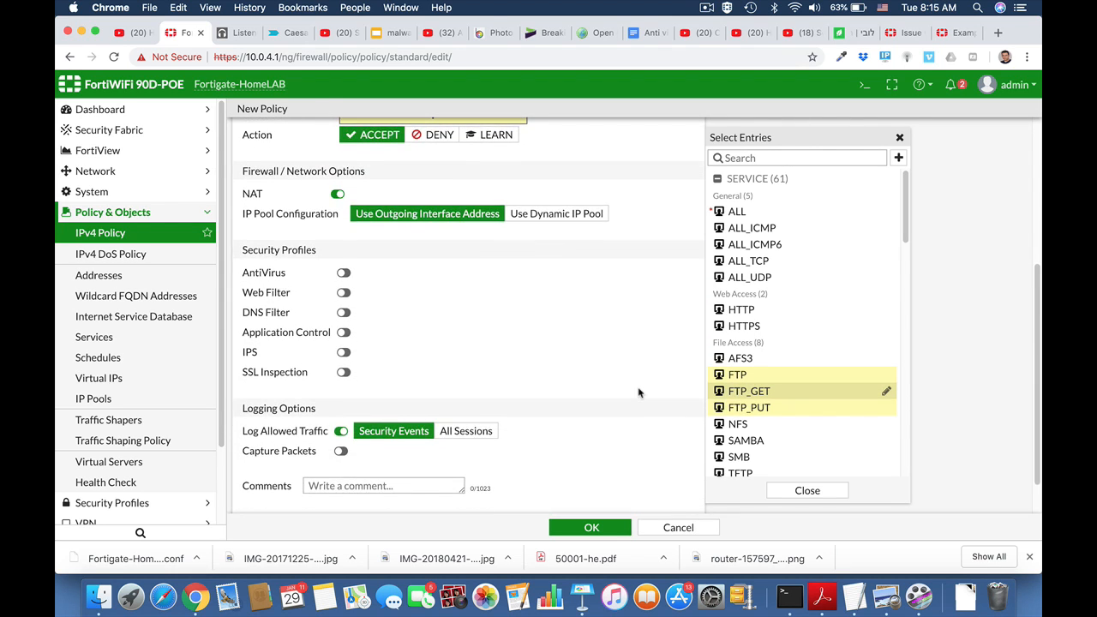
left_click(591, 527)
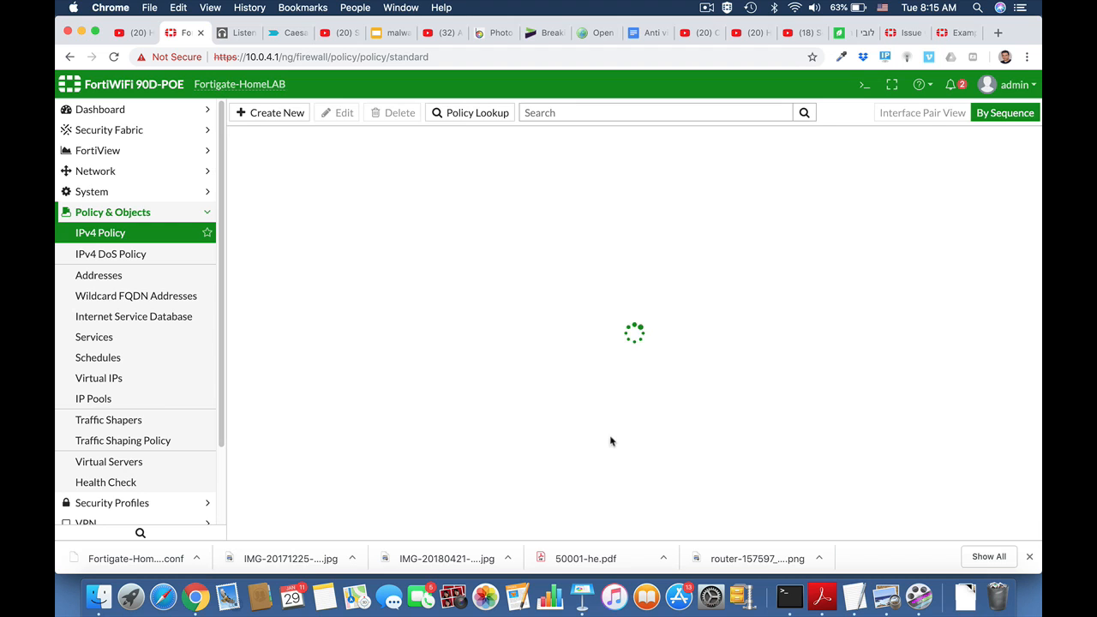
Check the port2 LAN and port1 WAN ISP 1 interfaces, then open the Full Access policy for editing
left_click(148, 216)
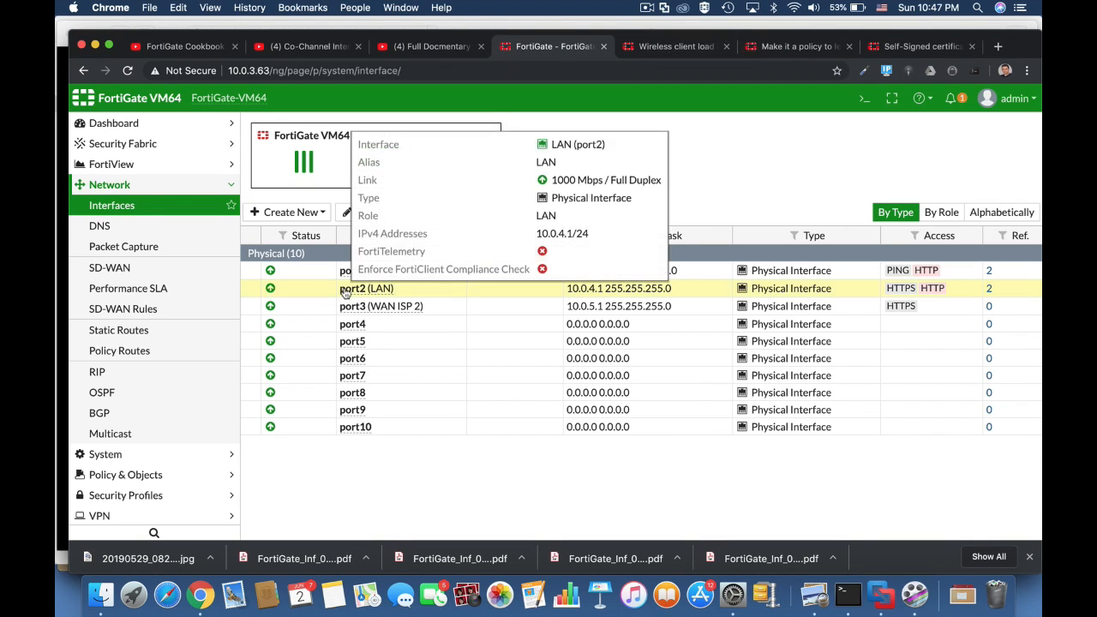
left_click(545, 289)
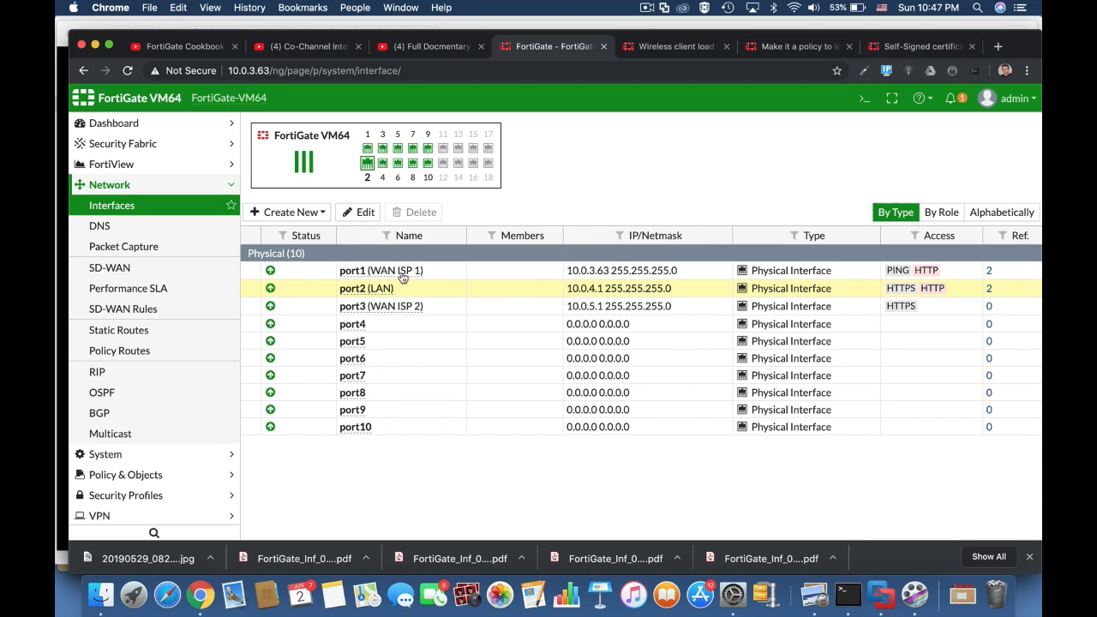
left_click(616, 270)
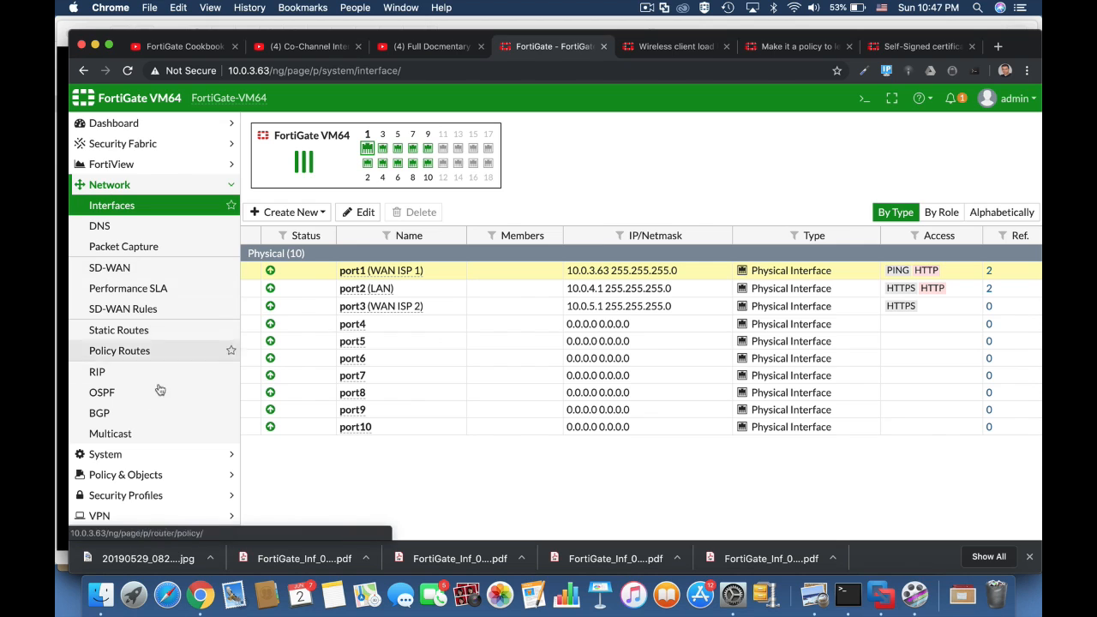
left_click(137, 474)
left_click(124, 248)
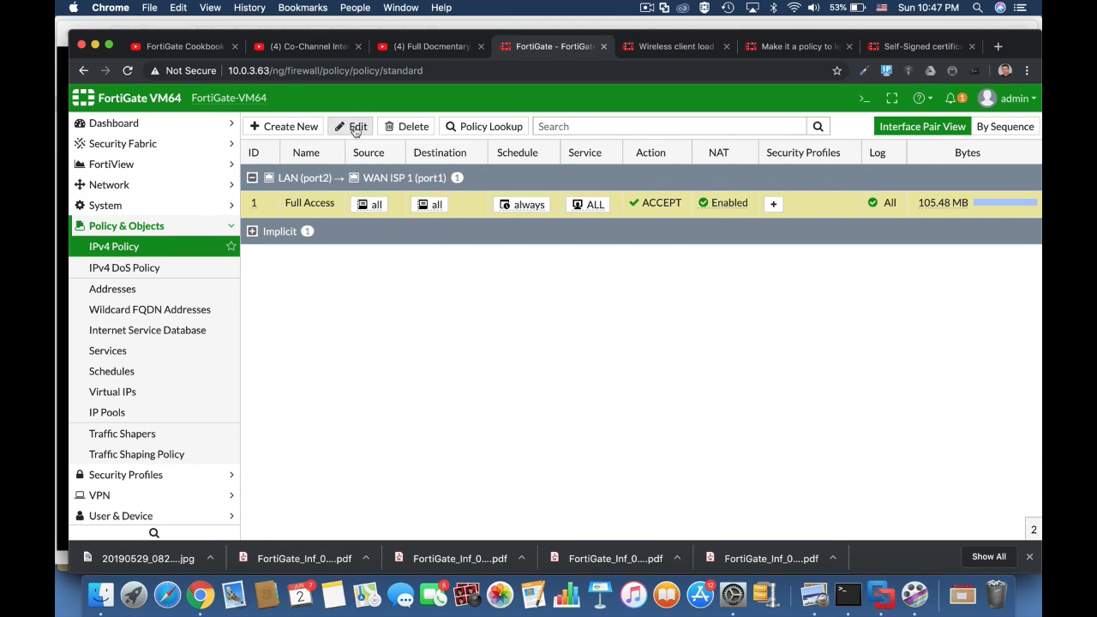
left_click(356, 126)
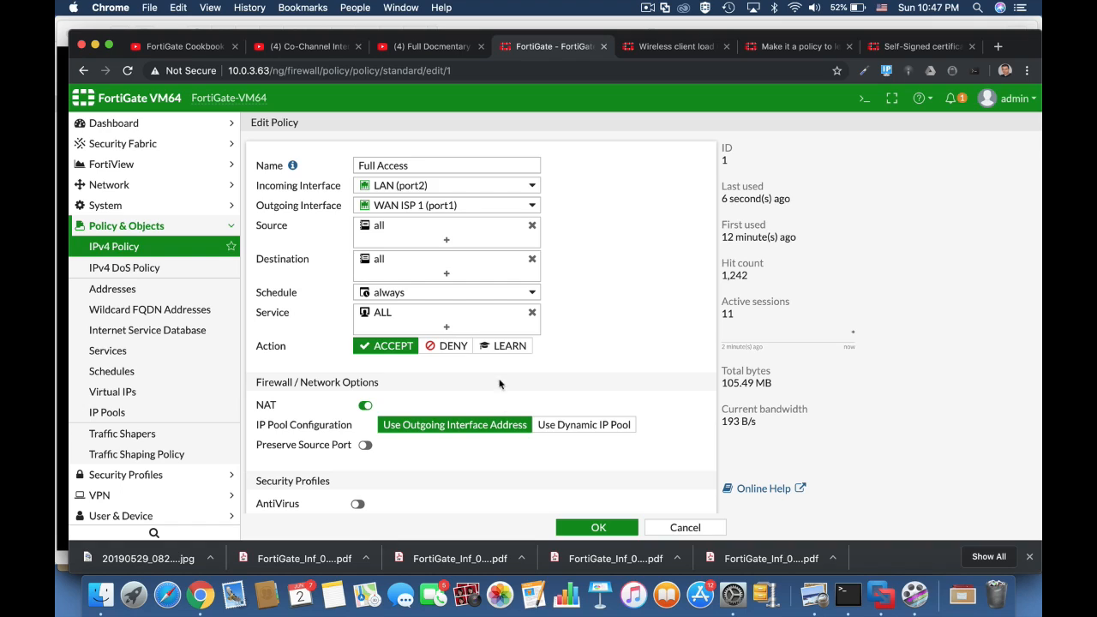
mouse_move(418, 189)
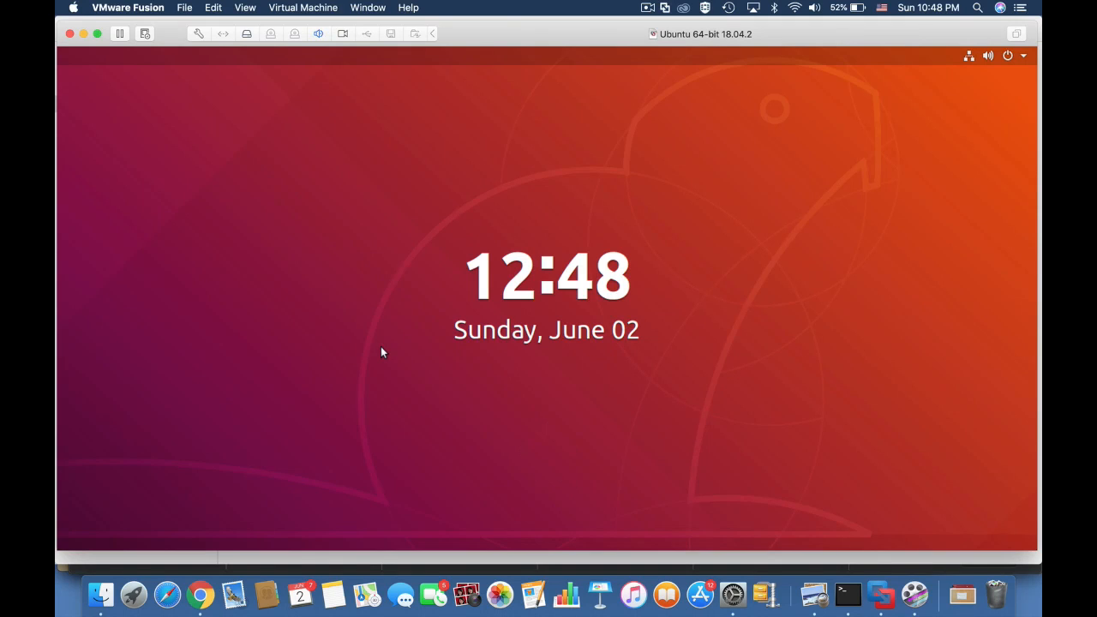
Unlock the Ubuntu VM and confirm its wired IPv4 address 10.0.4.6 with gateway 10.0.4.1
left_click(380, 350)
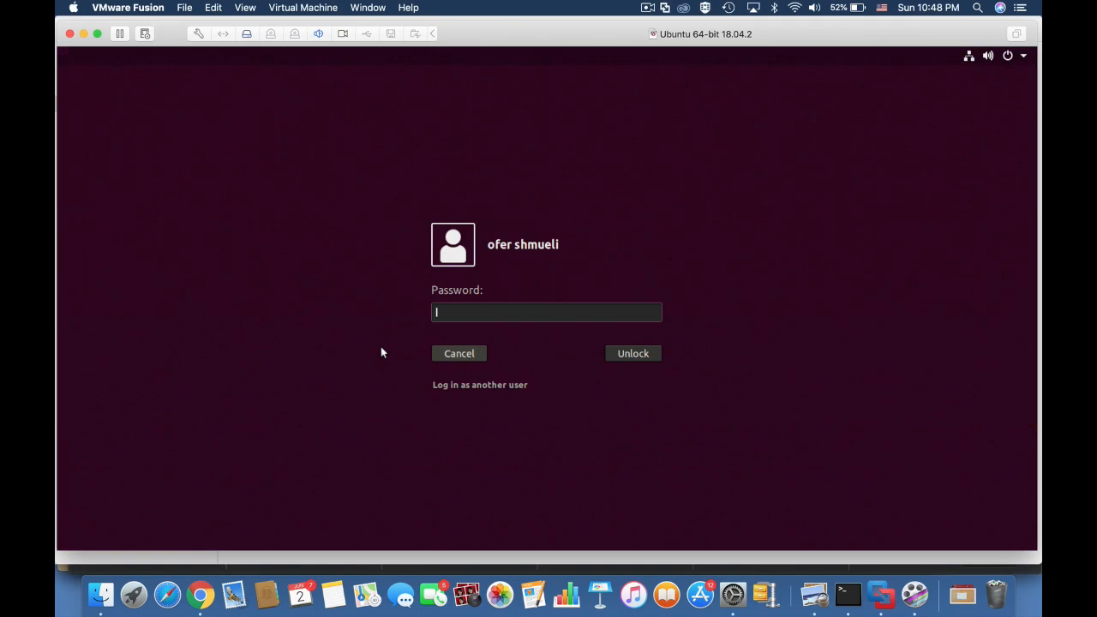
type("●●●●")
key("Return")
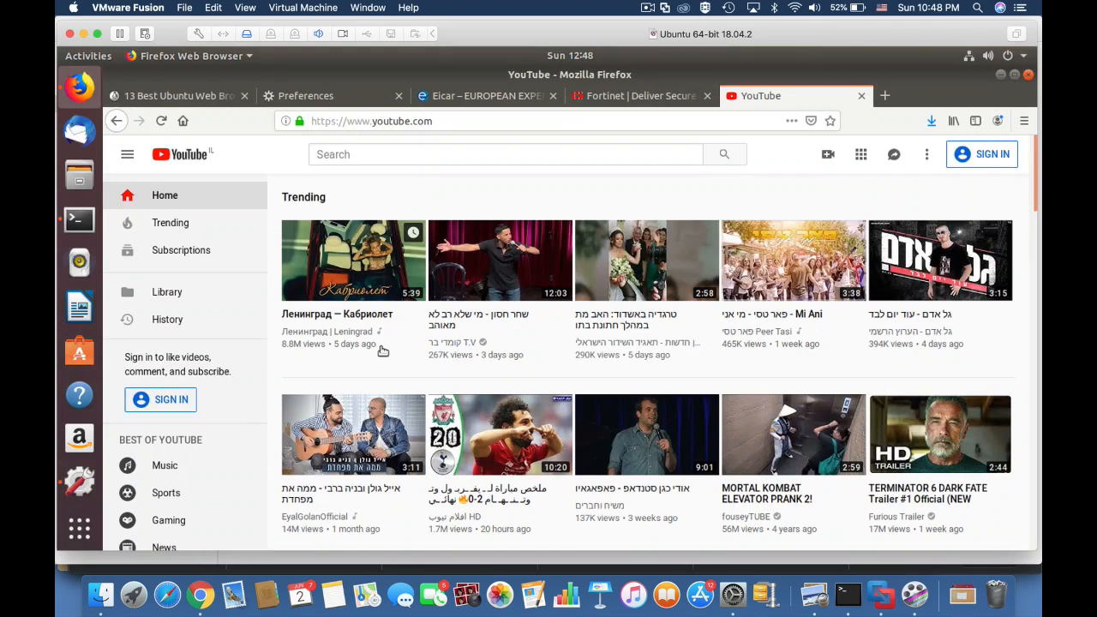
left_click(1023, 56)
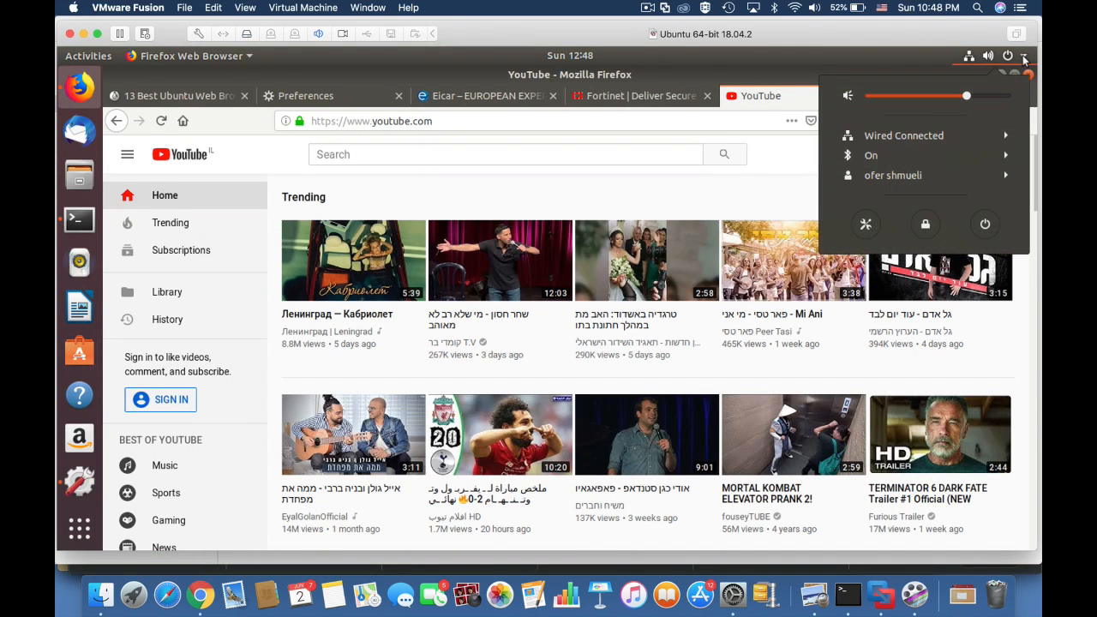
left_click(939, 136)
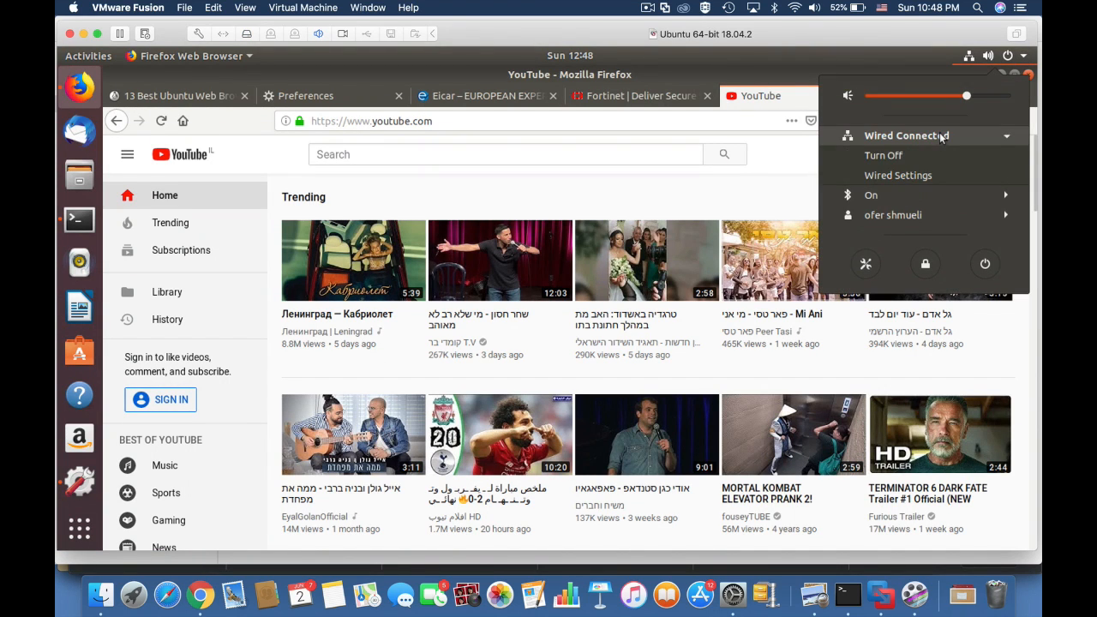
left_click(914, 176)
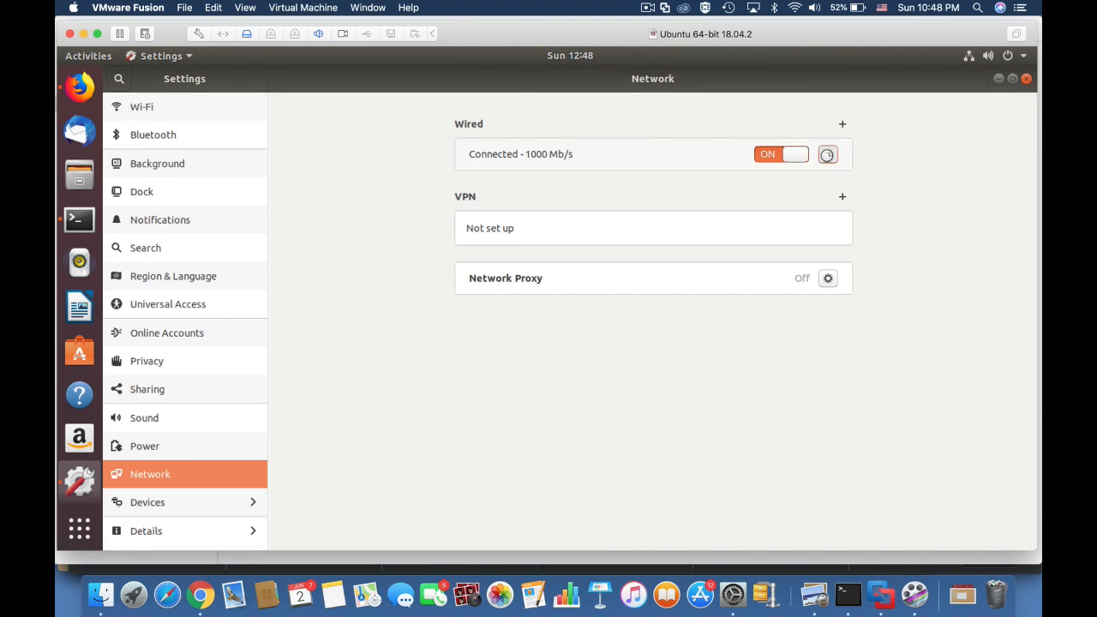
left_click(828, 154)
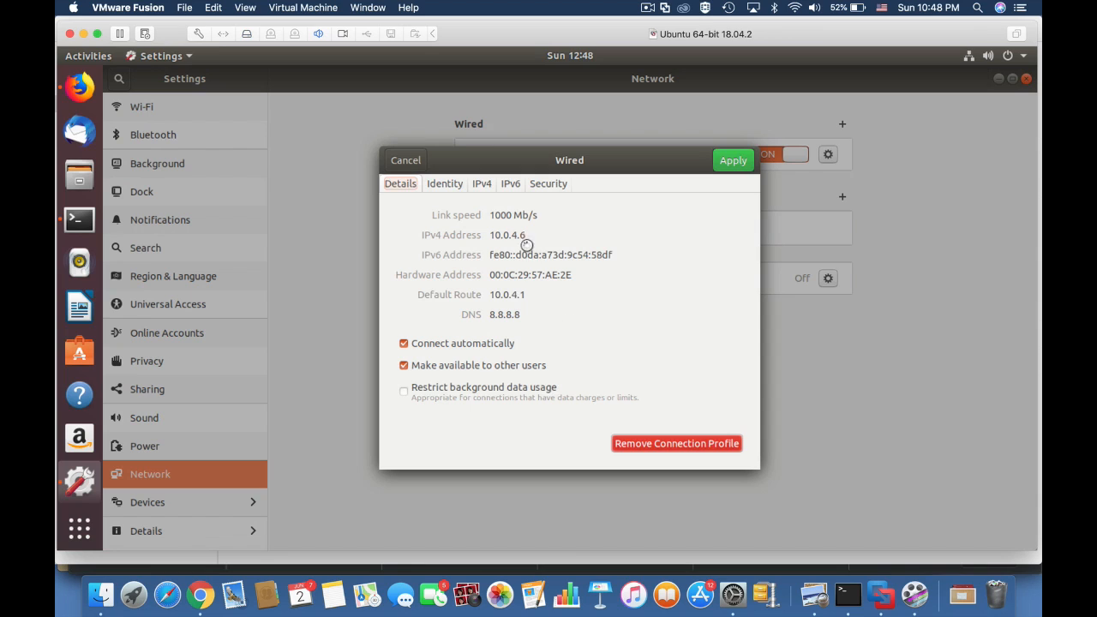
left_click(482, 185)
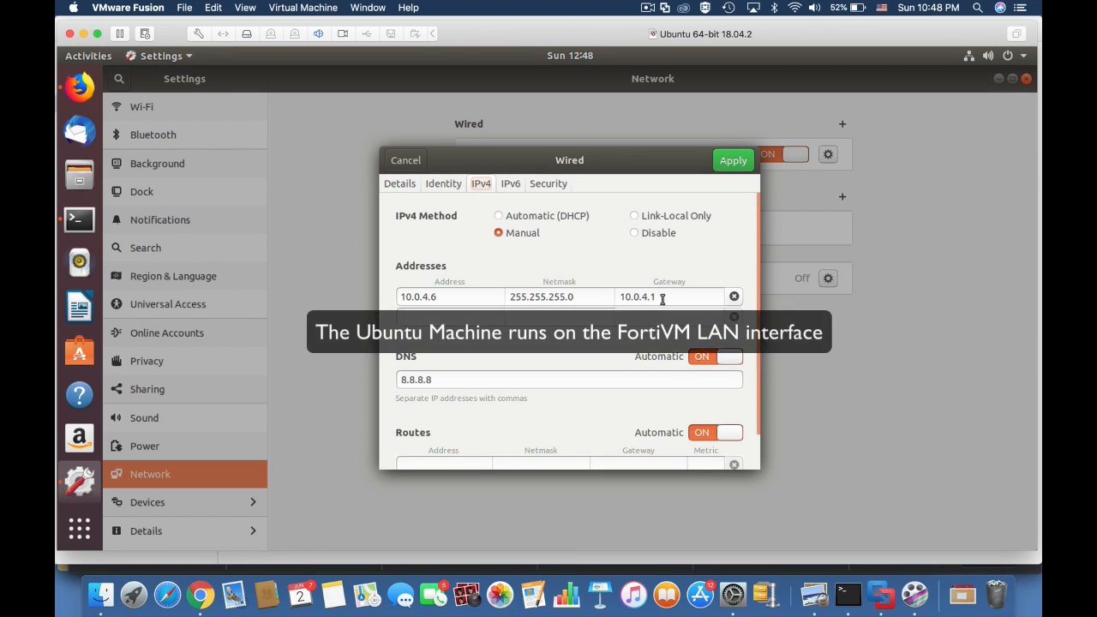
left_click_drag(665, 297, 628, 297)
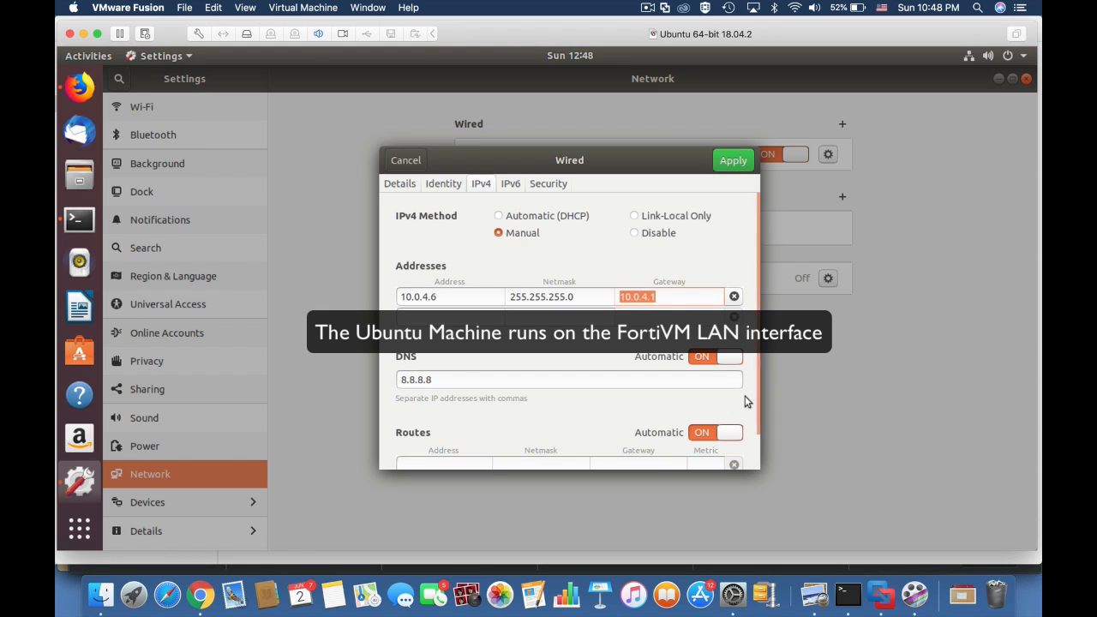
key("super+Tab")
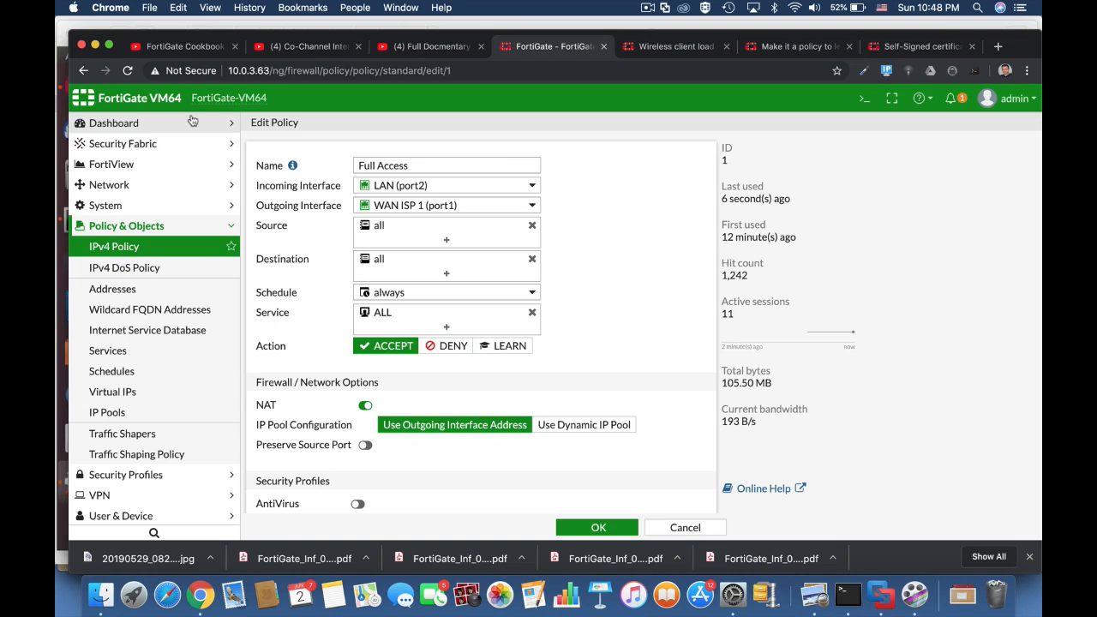
Change the Full Access policy's Action to LEARN and save the policy
mouse_move(425, 188)
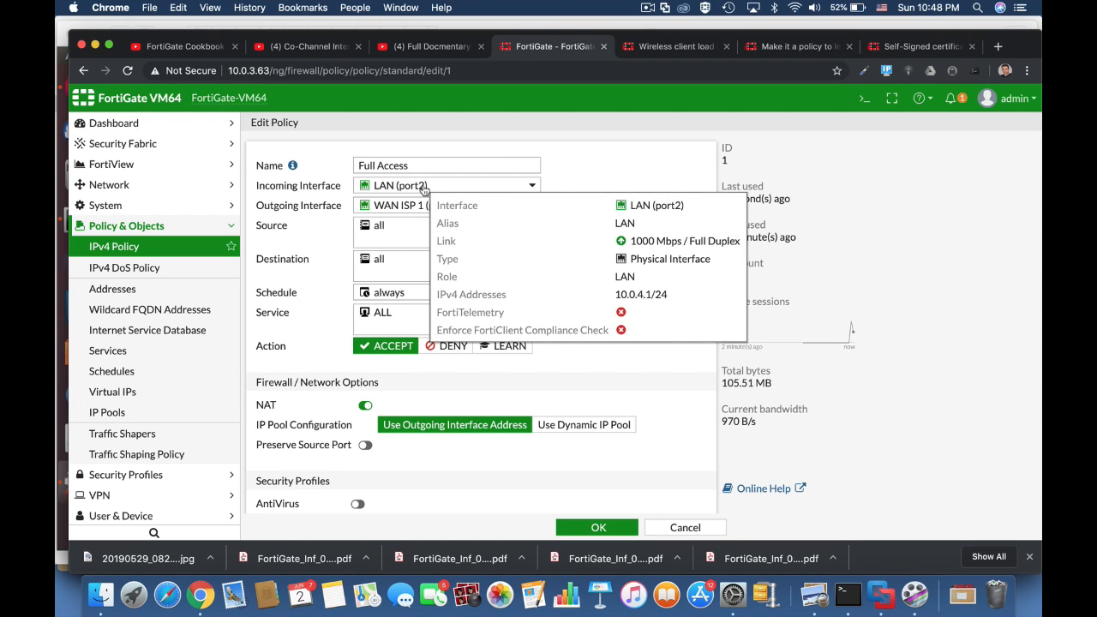
left_click(506, 347)
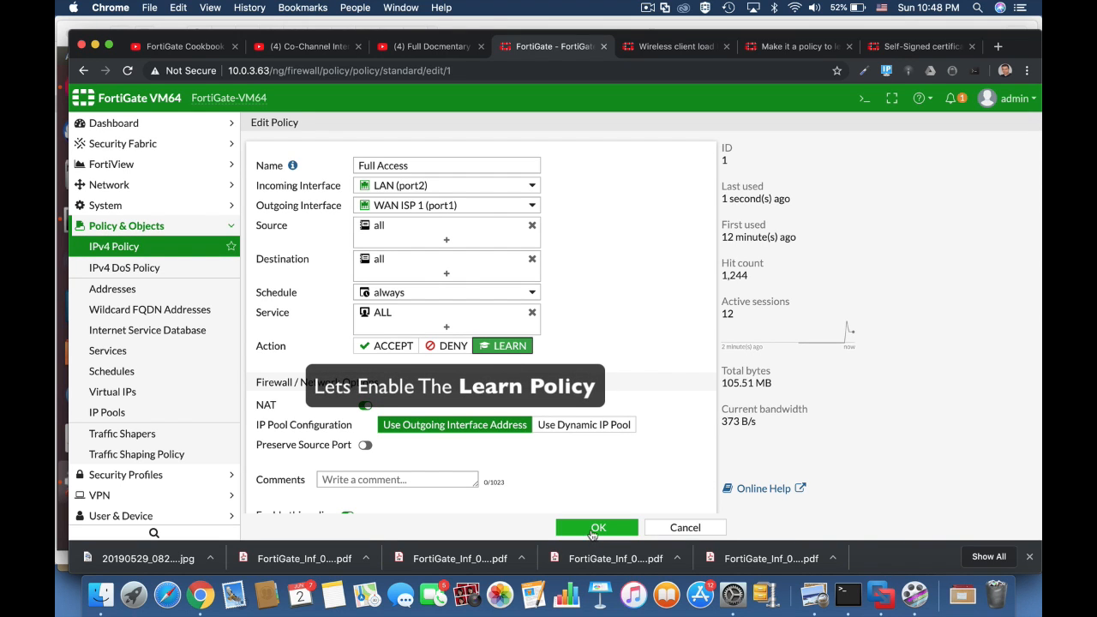
left_click(596, 529)
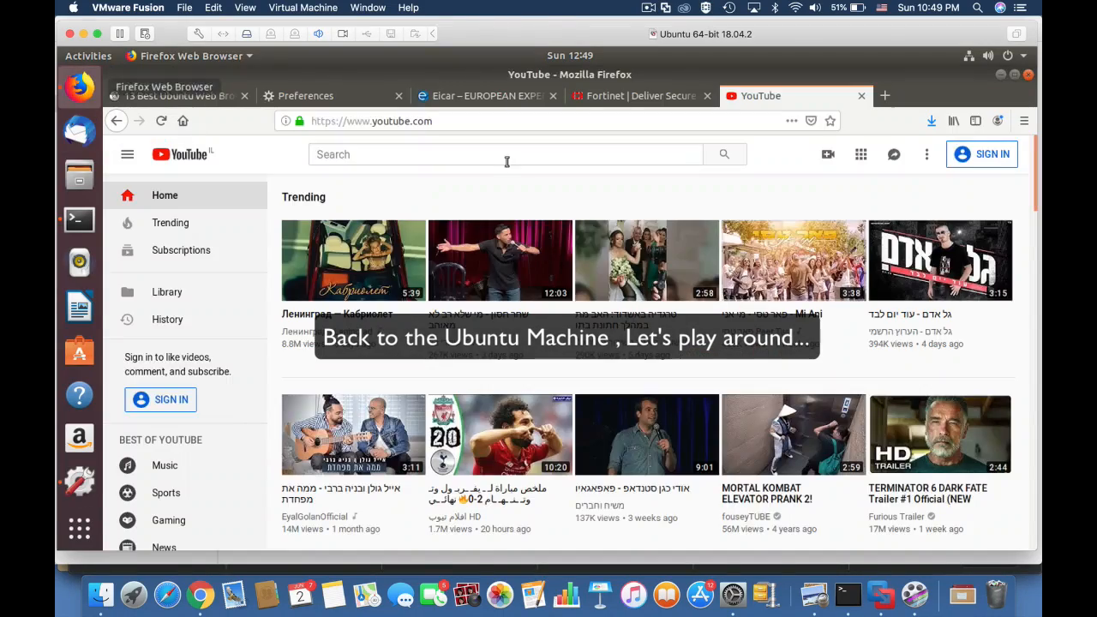
Cycle through the Eicar, Fortinet and YouTube tabs, then load androidpolice.com
left_click(486, 95)
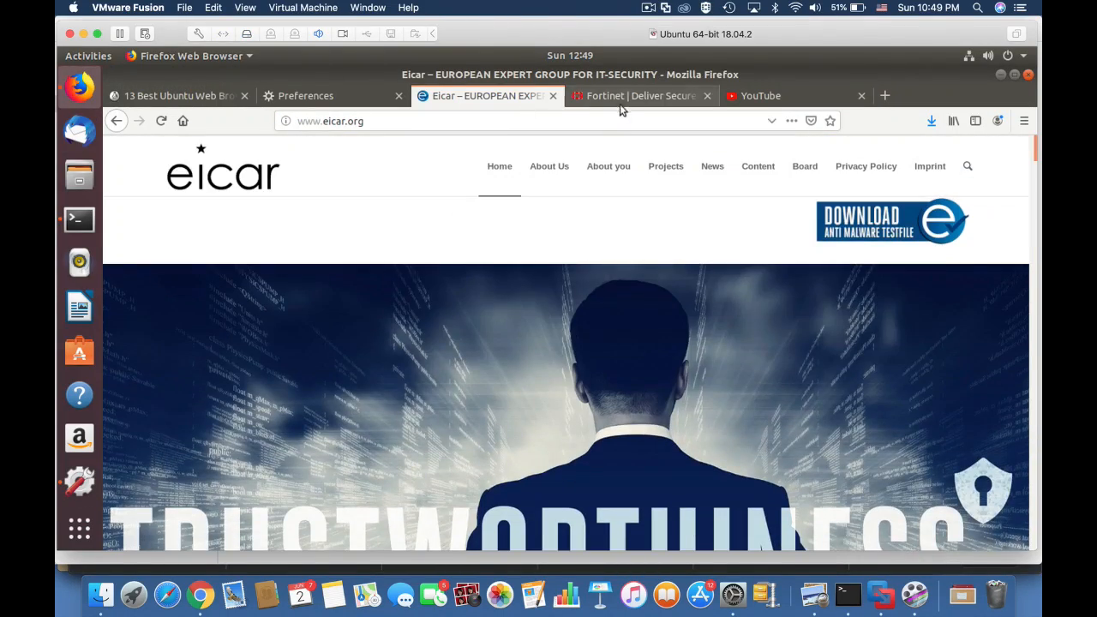
left_click(638, 96)
left_click(771, 98)
left_click(639, 96)
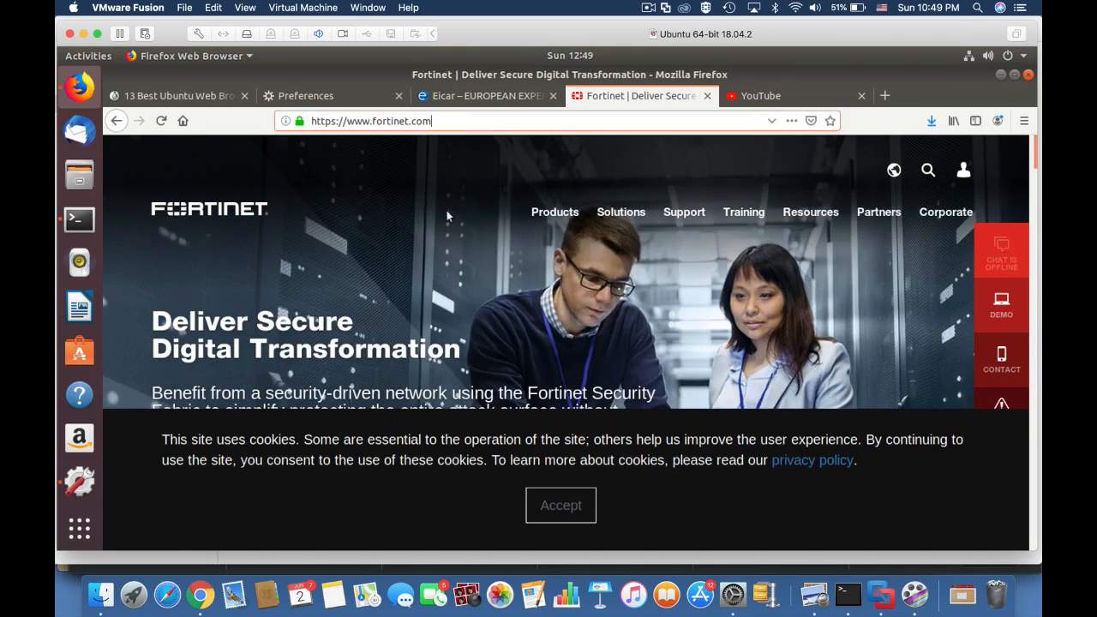
left_click(359, 126)
type("androidpolice.co")
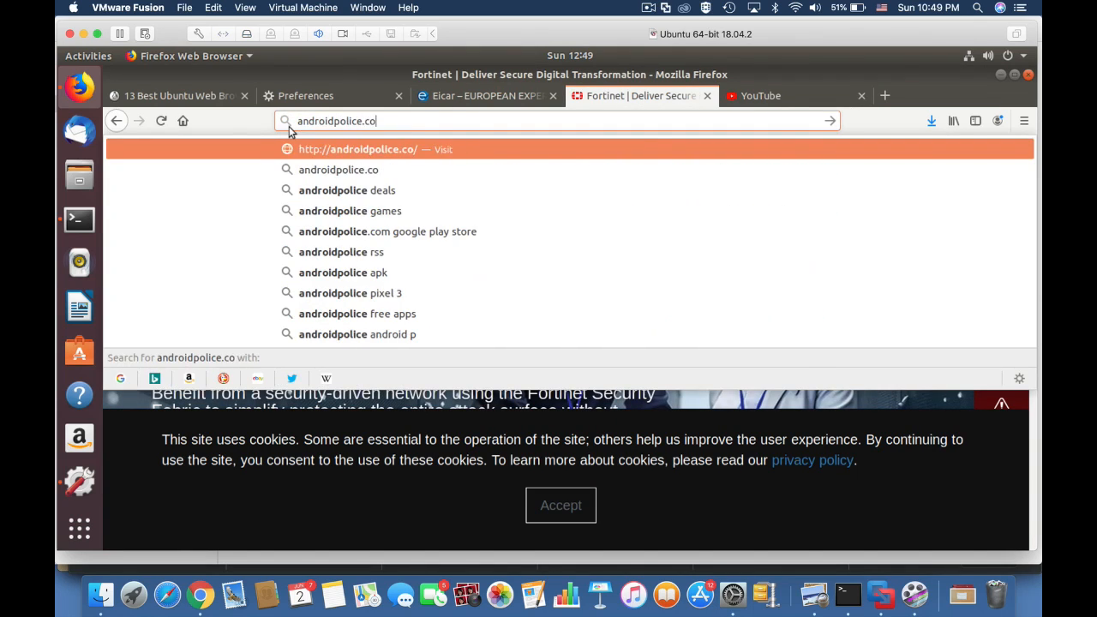
key("Return")
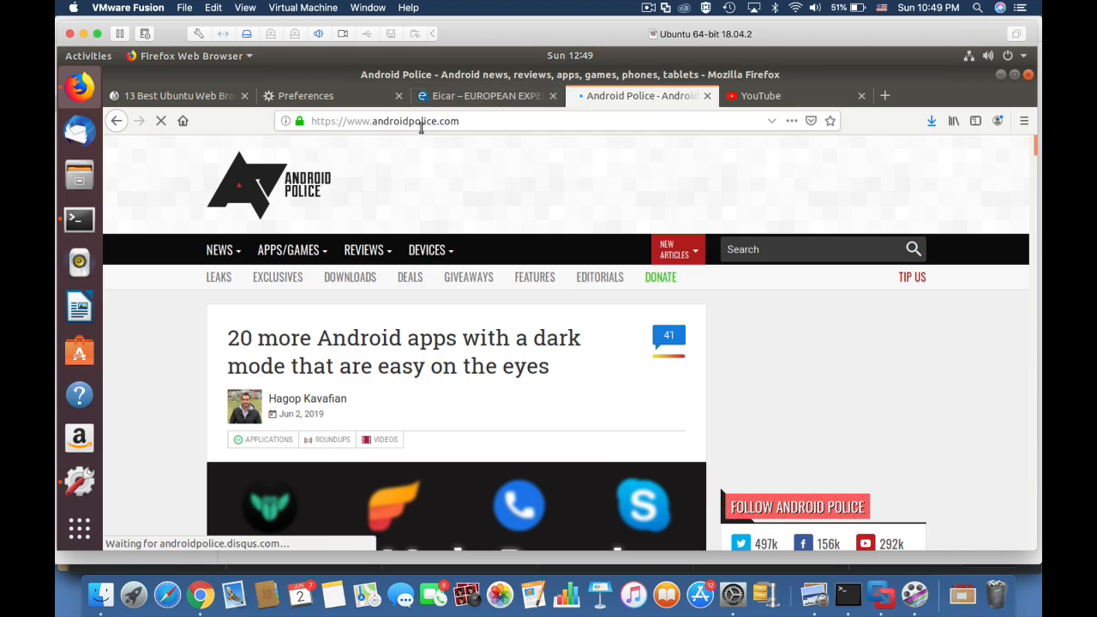
Download and save the eicar.com.txt anti-malware test file from eicar.org
key("ctrl+Page_Up")
left_click(864, 234)
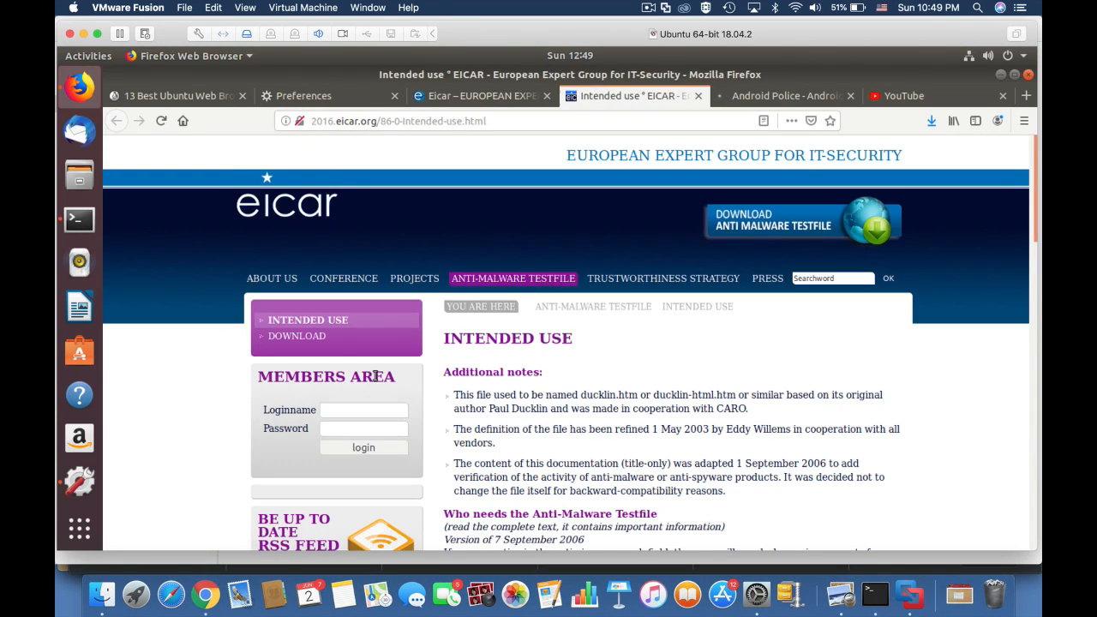
left_click(315, 337)
scroll(581, 447, "down", 7)
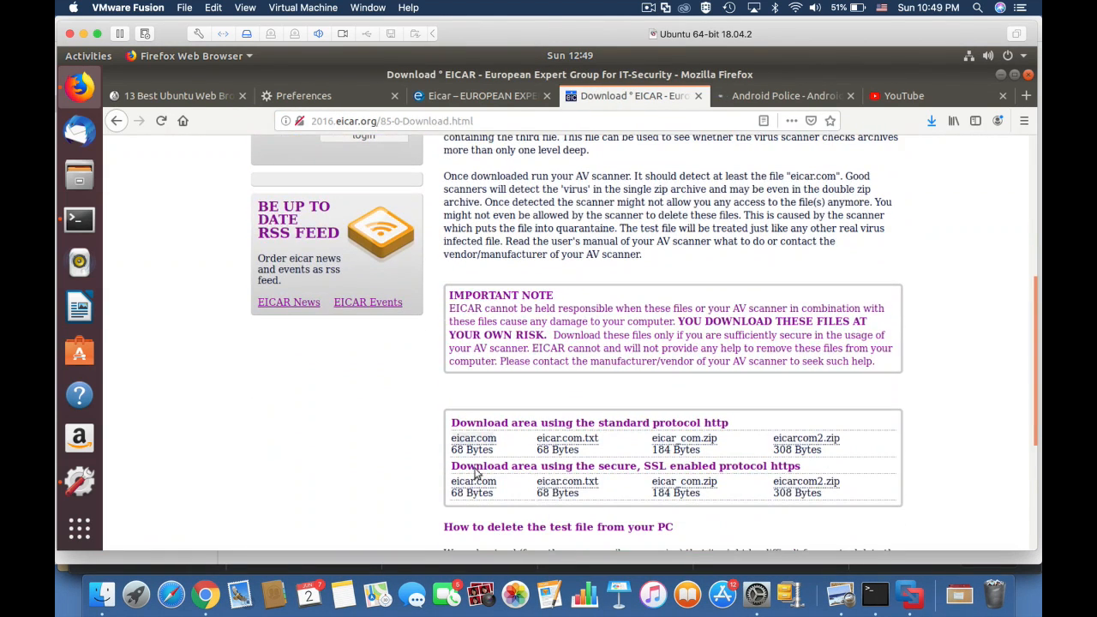
left_click(581, 447)
left_click(463, 296)
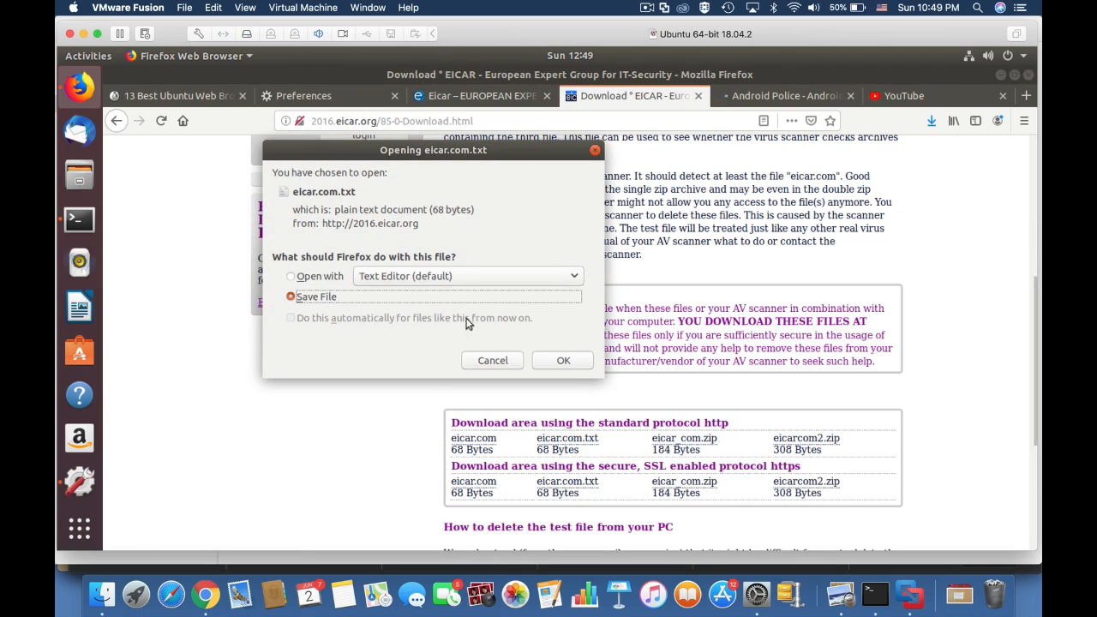
left_click(564, 361)
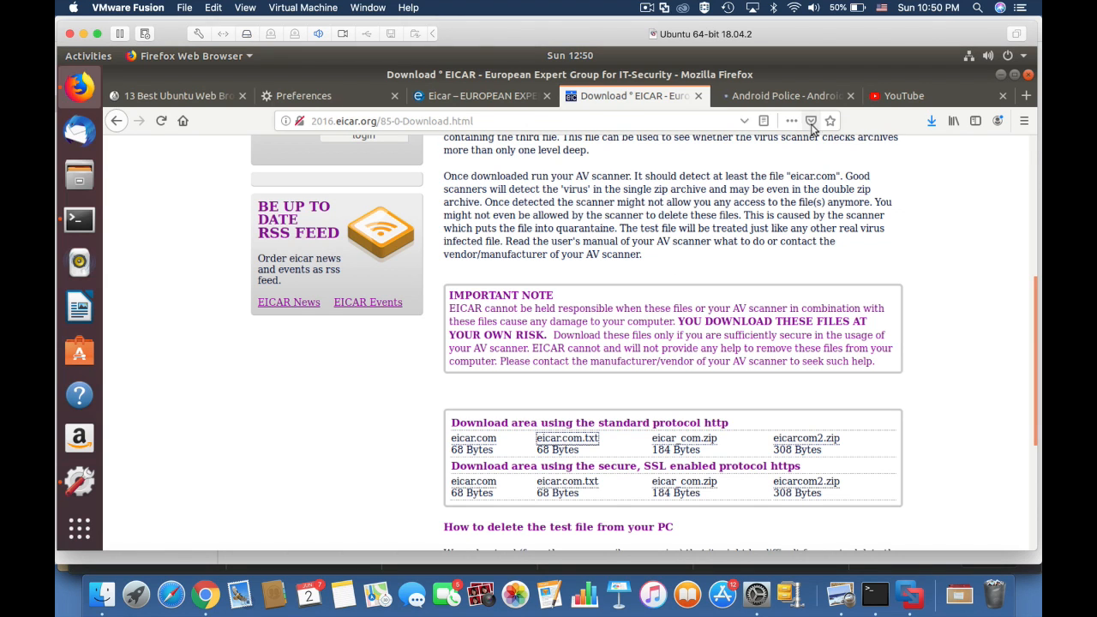
In a new tab, open the 13 Best Ubuntu Web Browsers article, then load facebook.com
left_click(1026, 95)
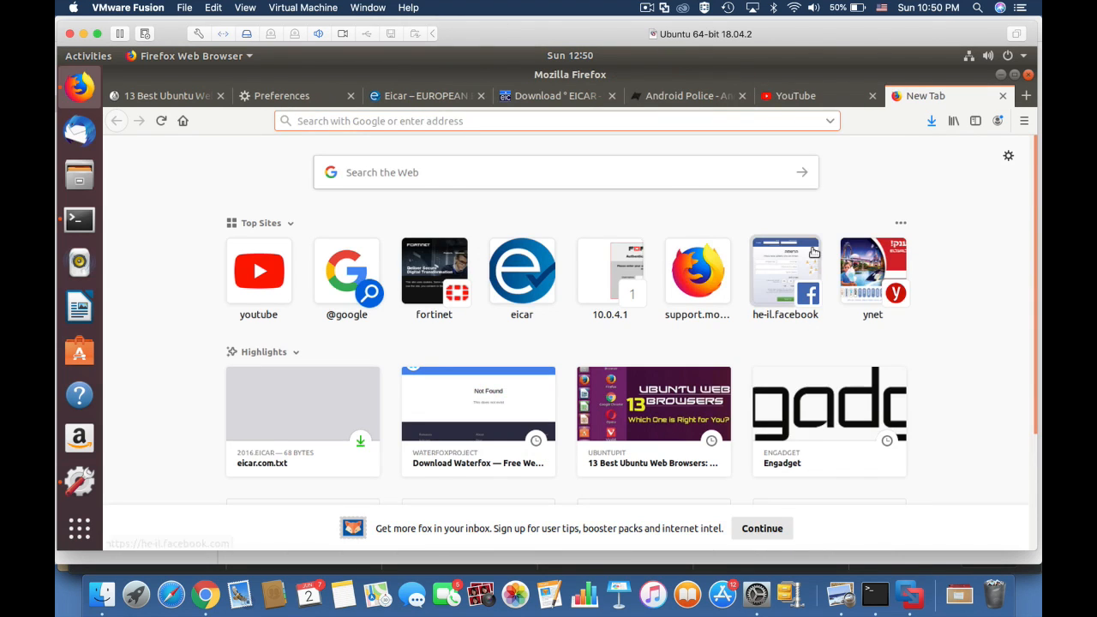
left_click(670, 413)
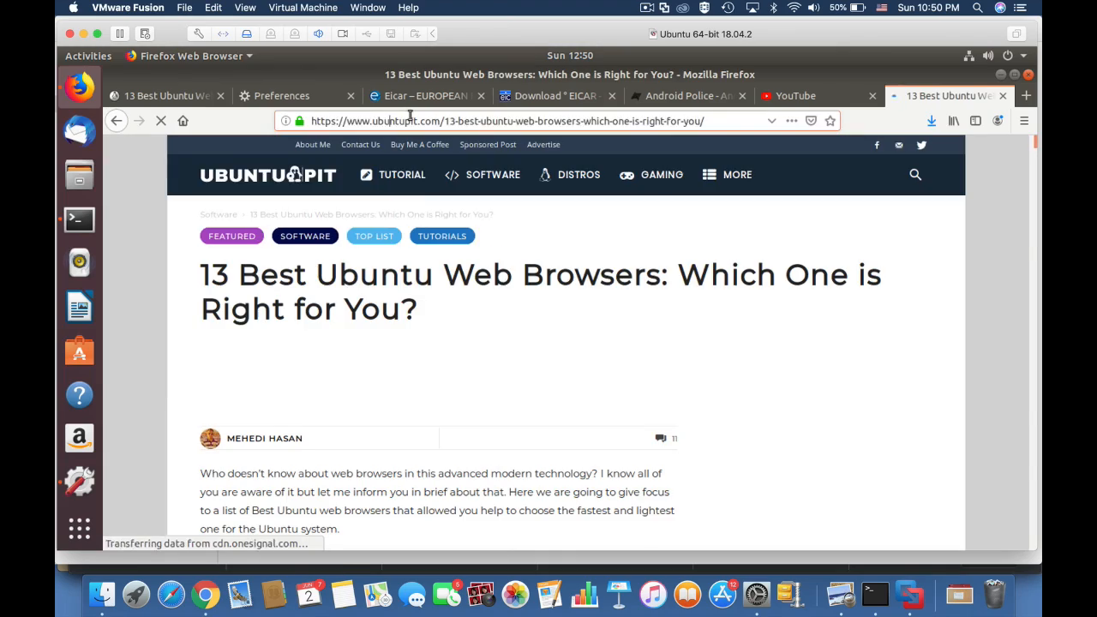
left_click(408, 121)
type("facebook.com")
key("Return")
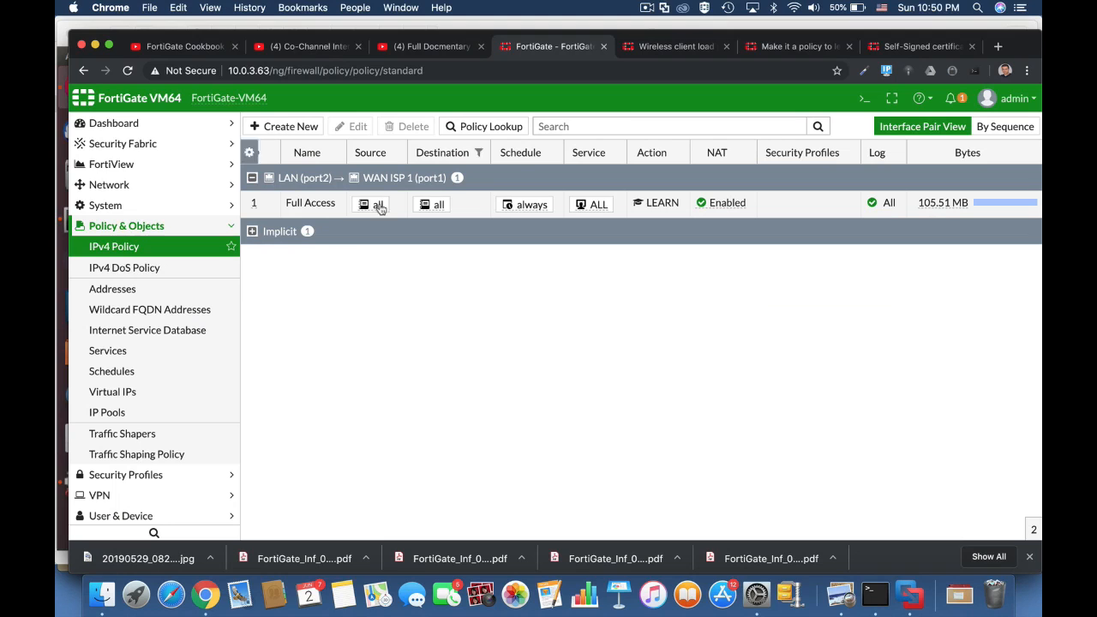
Open Log & Report > Learning Report to view the Cyber Threat Assessment
scroll(111, 492, "down", 1)
left_click(112, 493)
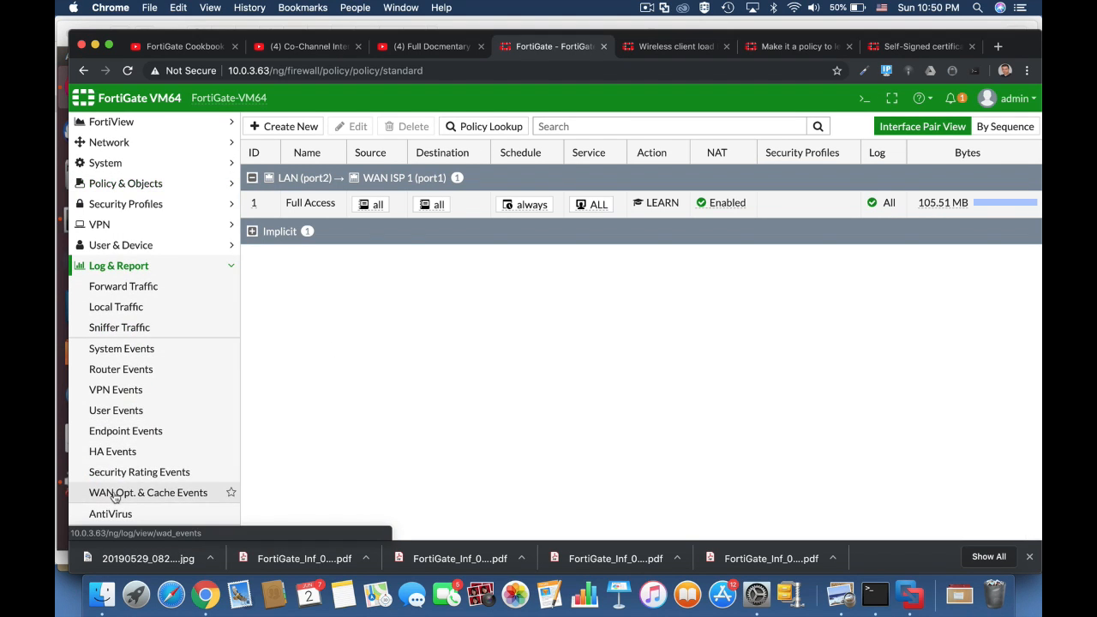
scroll(171, 386, "down", 5)
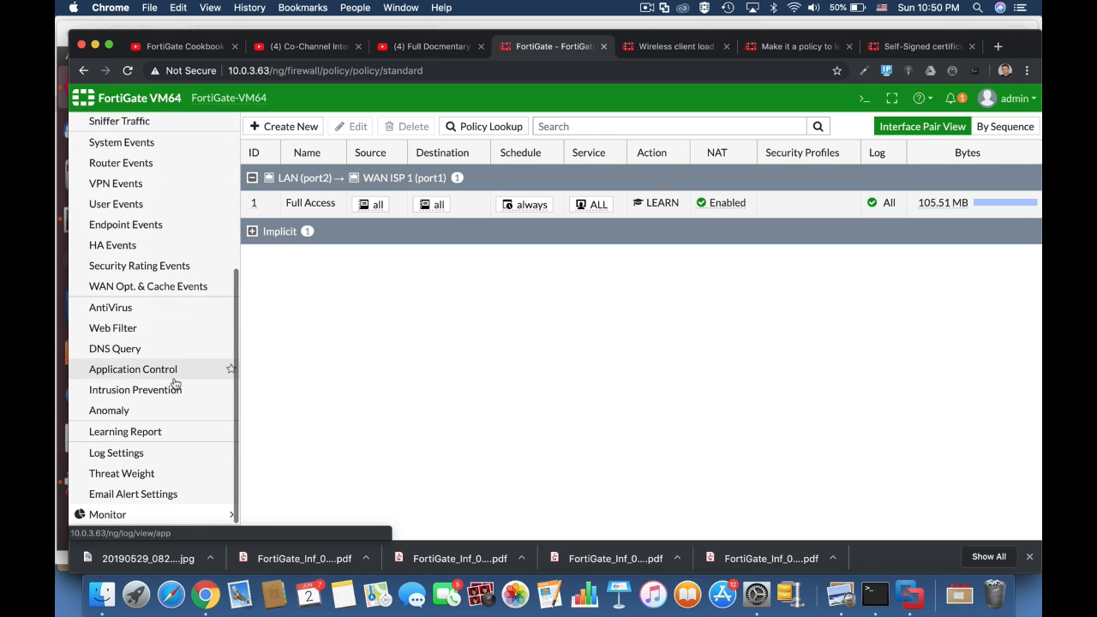
left_click(159, 431)
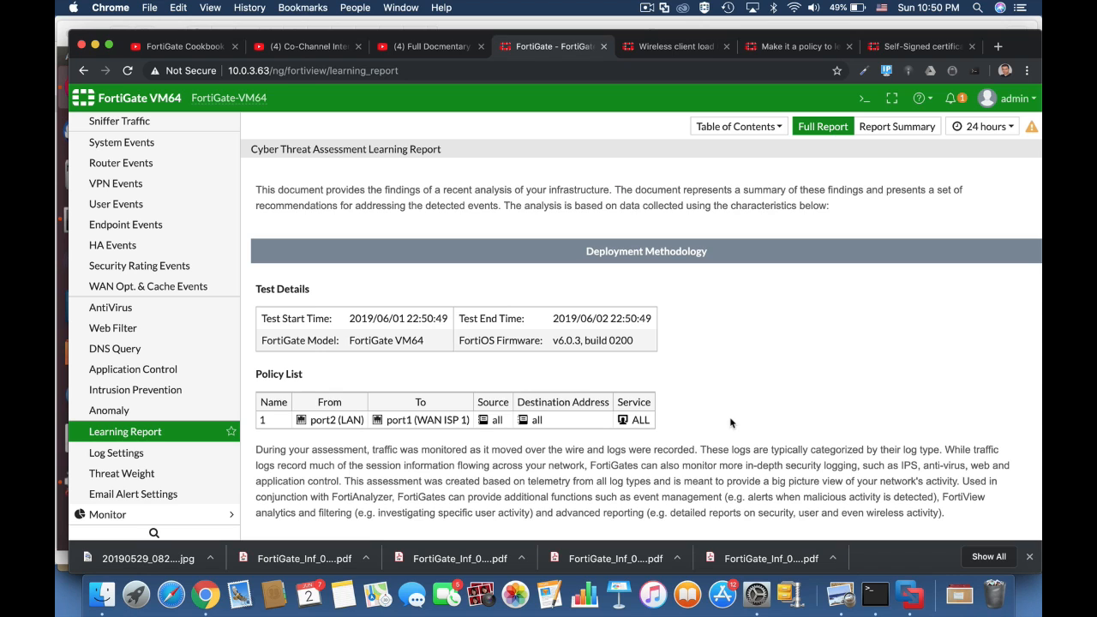
Scroll the Full Report from Executive Summary through at-risk host 10.0.4.6 to Top Application Categories
scroll(729, 417, "down", 5)
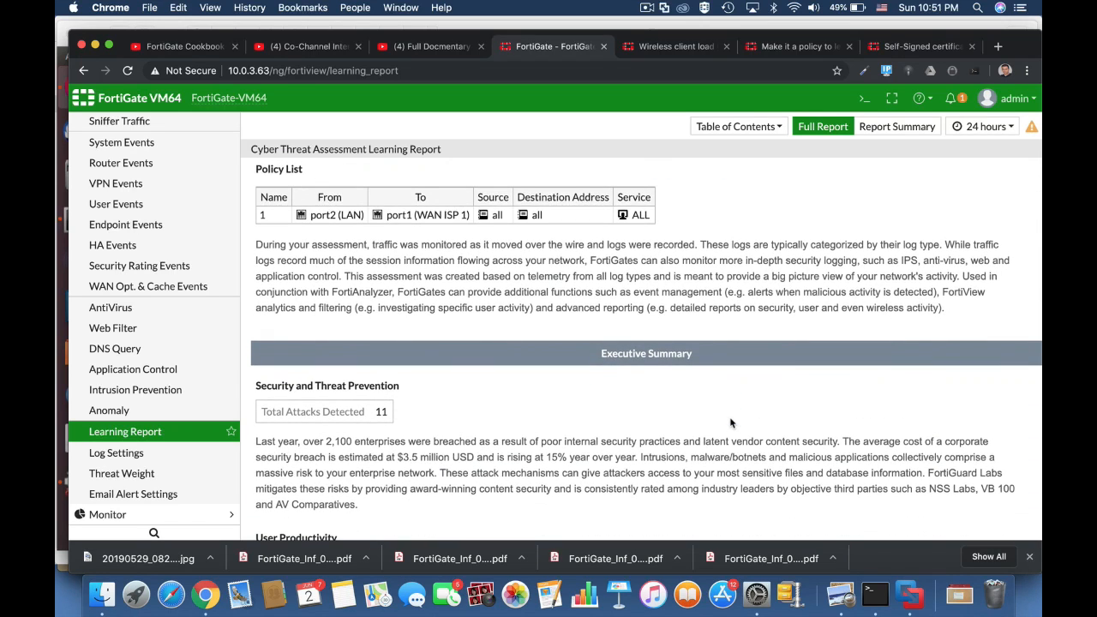
scroll(729, 416, "down", 4)
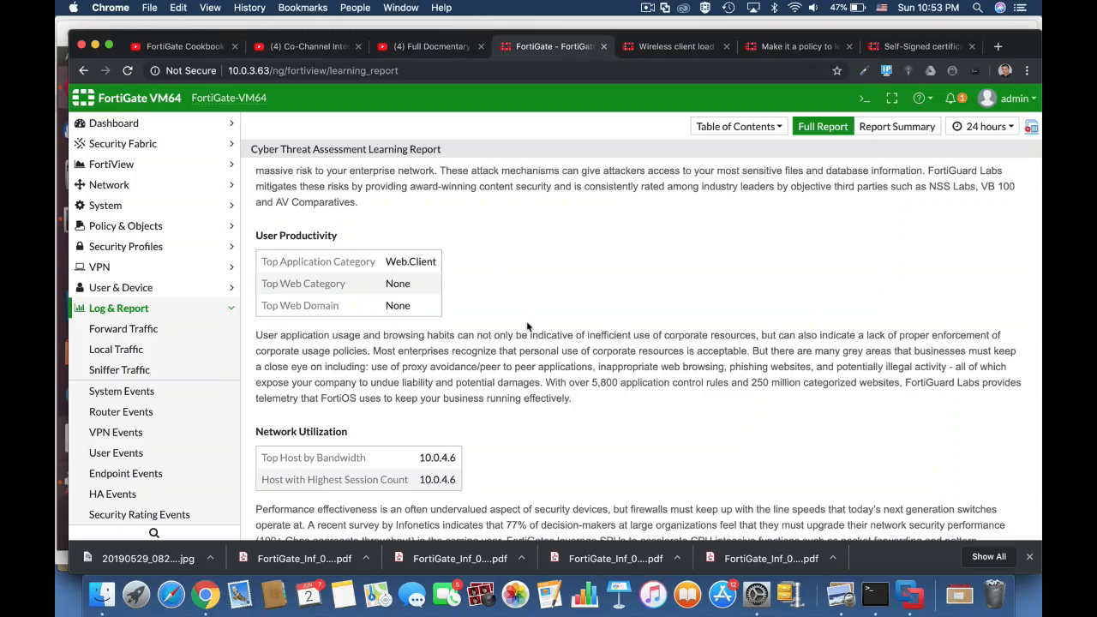
scroll(529, 328, "down", 10)
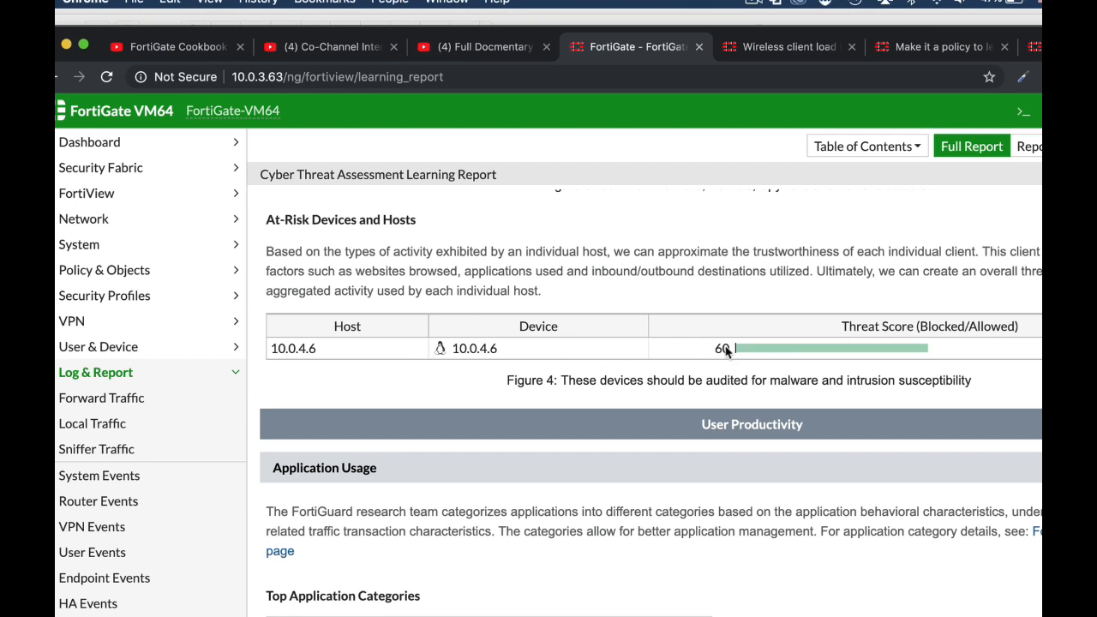
mouse_move(791, 348)
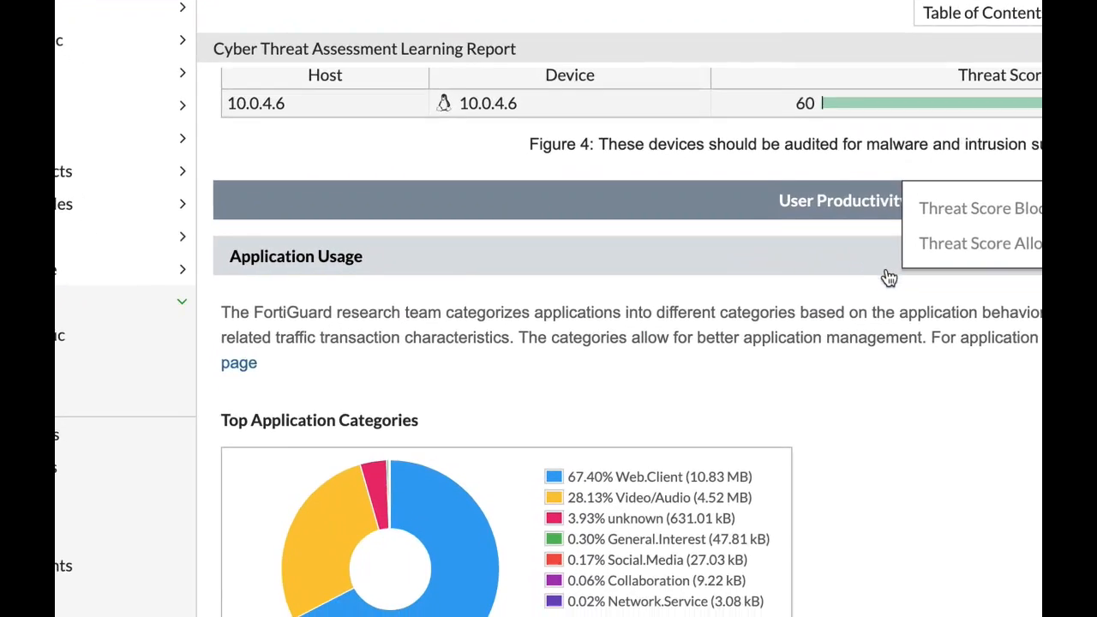
scroll(888, 276, "down", 3)
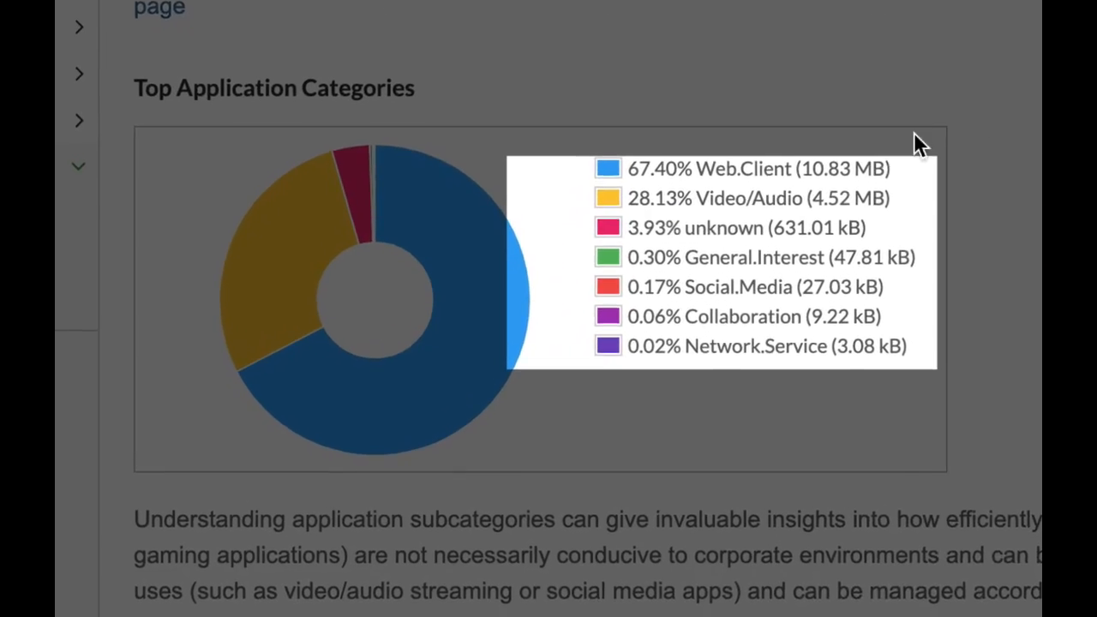
scroll(864, 279, "down", 2)
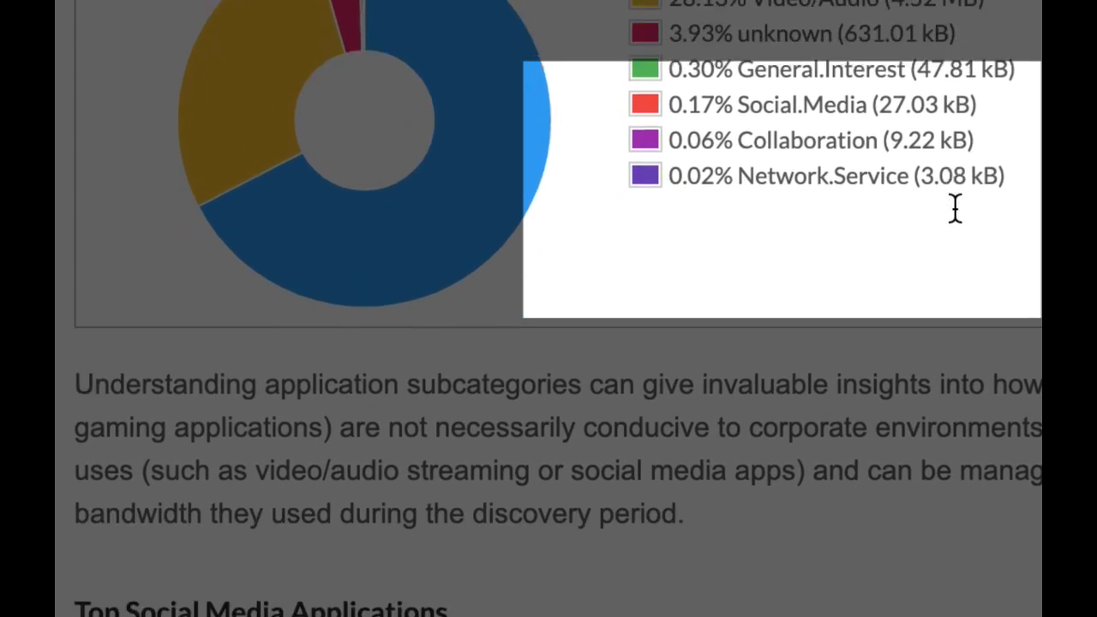
scroll(956, 207, "down", 5)
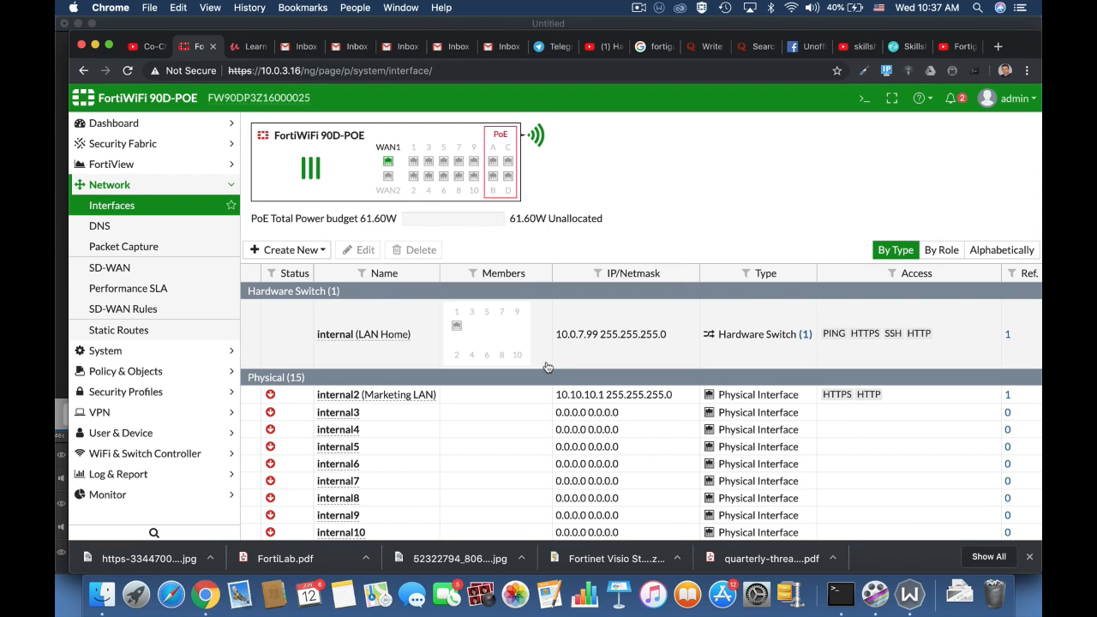
Create a new IPv4 policy named Full_Access and open the Incoming Interface choices
left_click(192, 372)
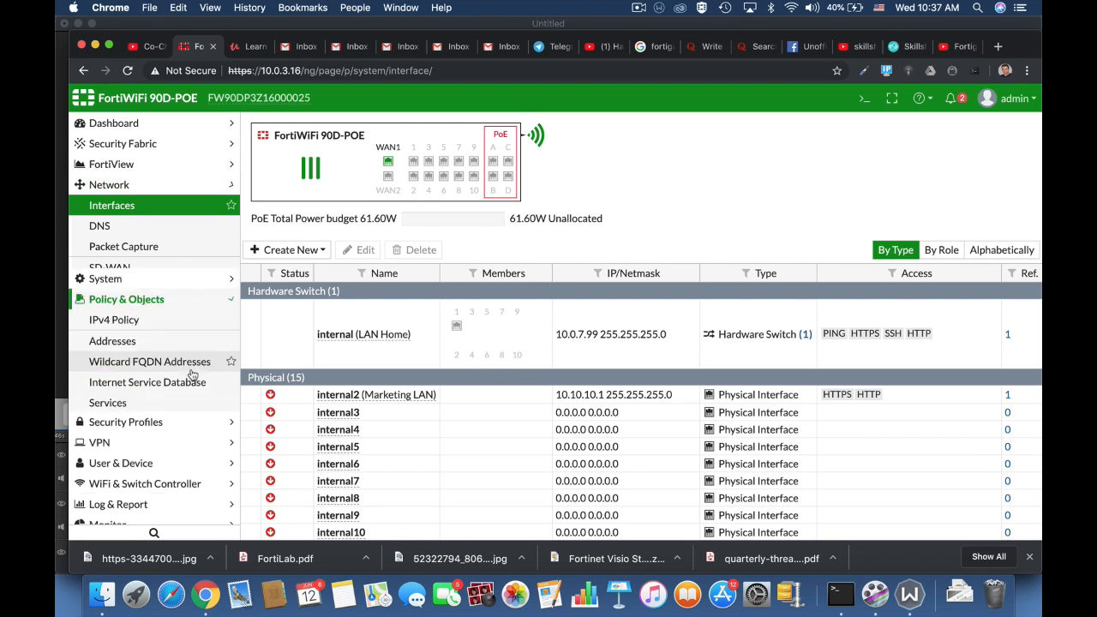
left_click(120, 246)
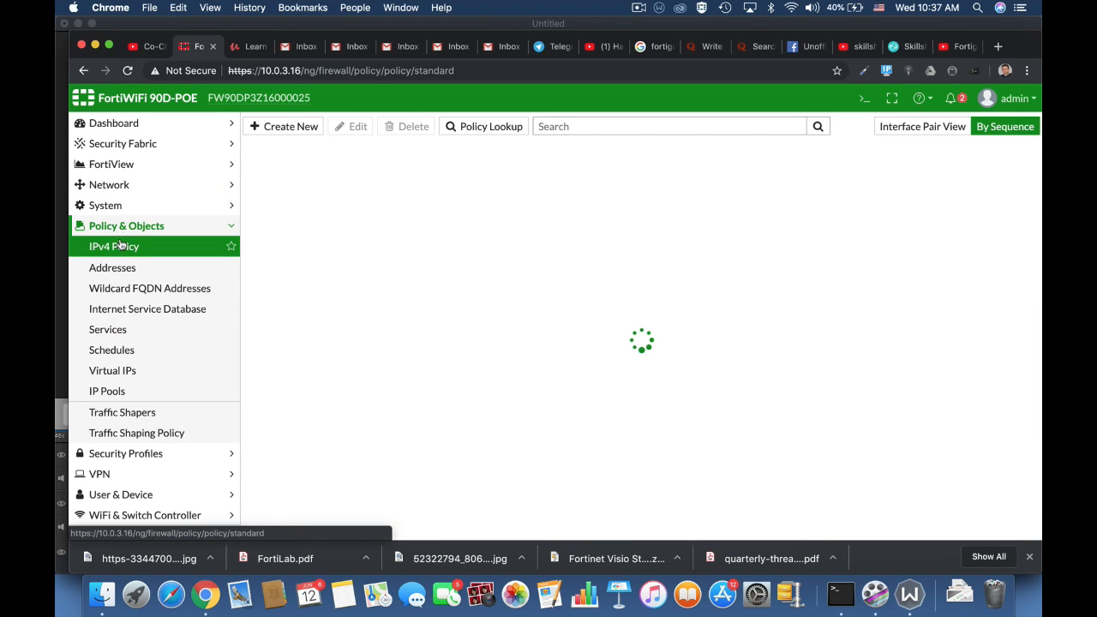
left_click(288, 130)
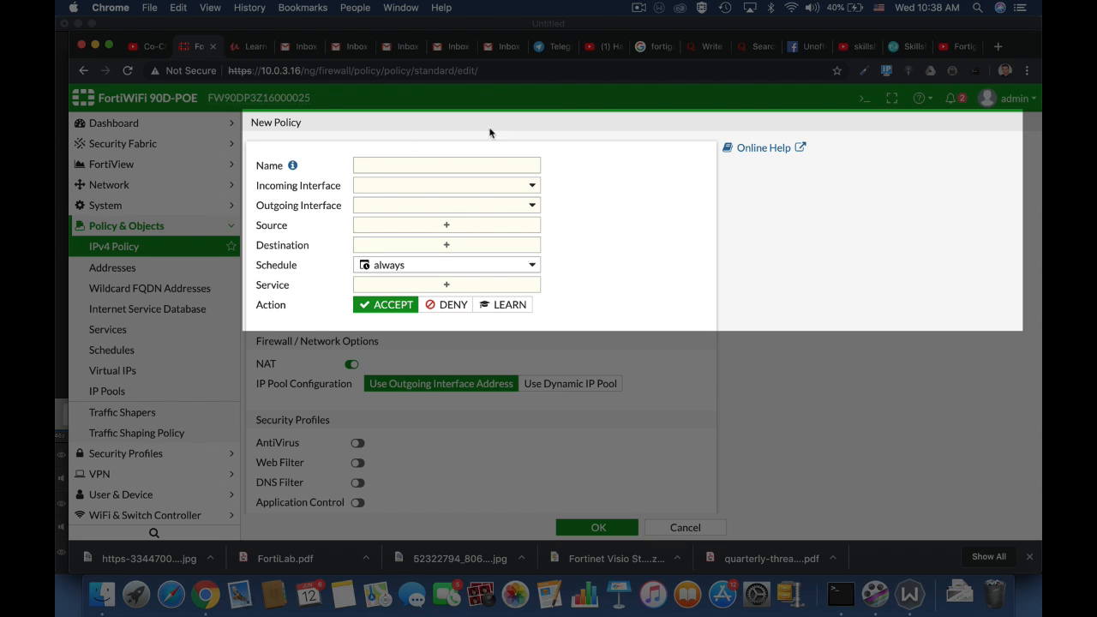
left_click(418, 169)
type("Fu")
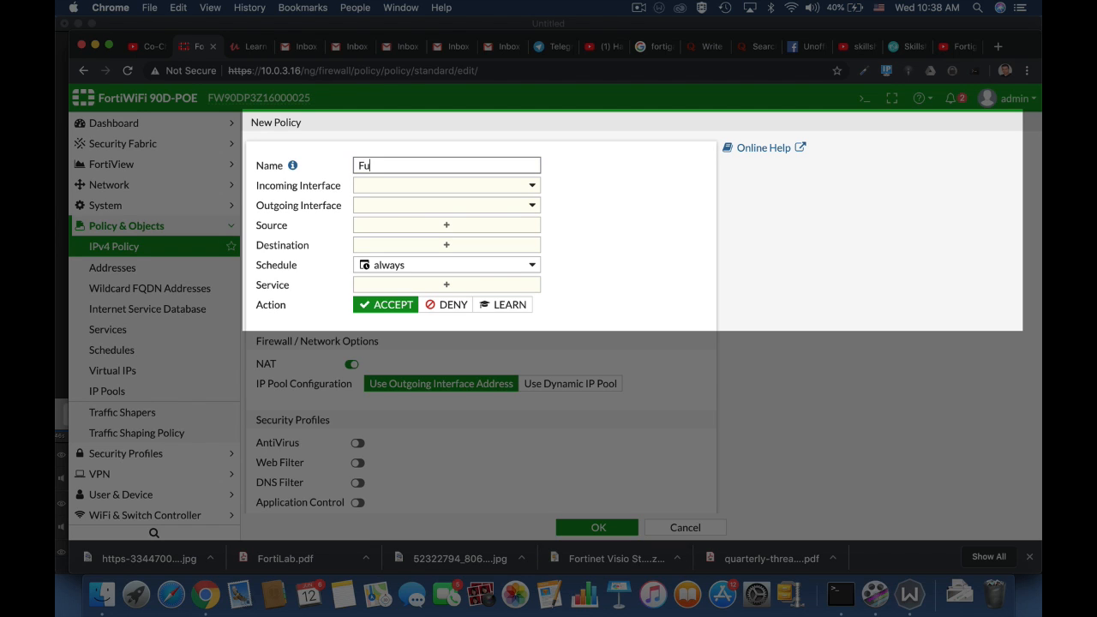
type("ll_Access")
left_click(465, 190)
mouse_move(398, 230)
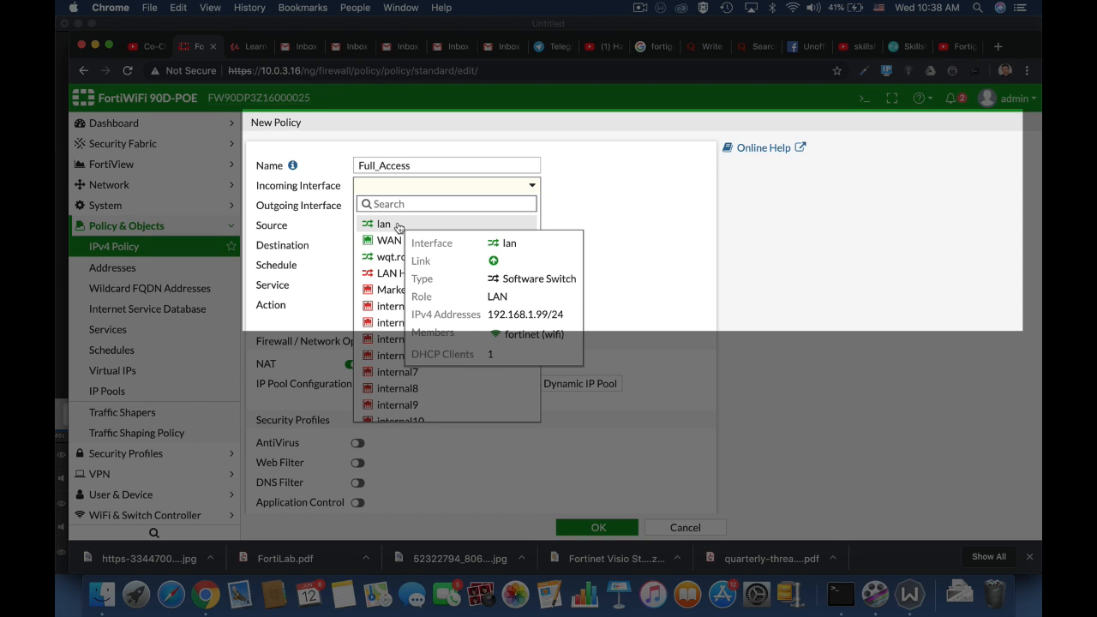
Set the incoming interface to lan and the outgoing interface to WAN (wan1)
left_click(396, 226)
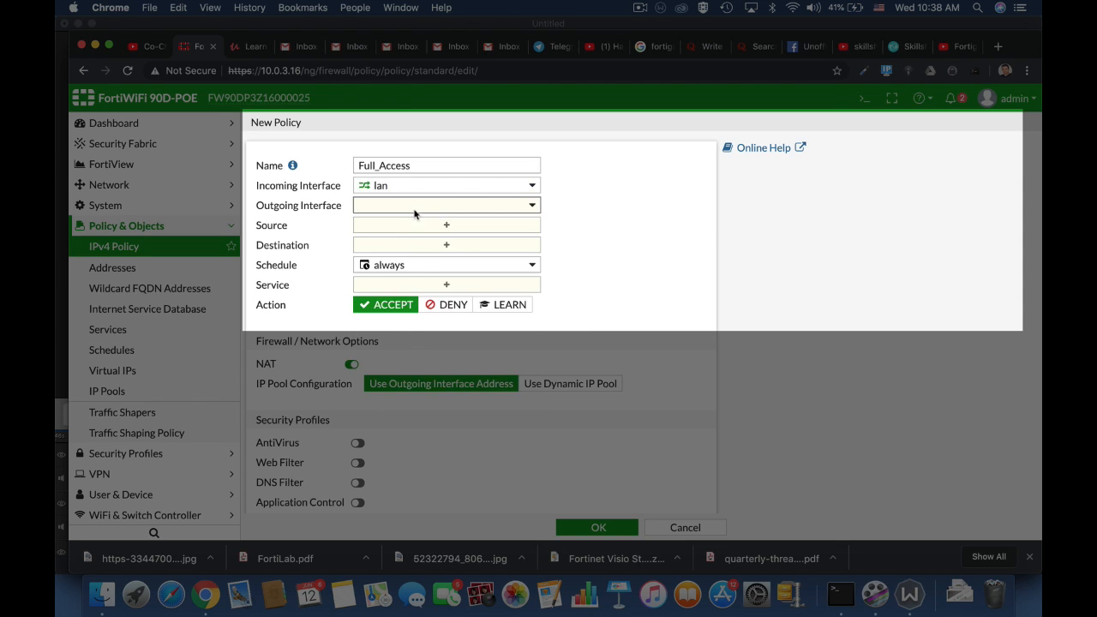
left_click(414, 213)
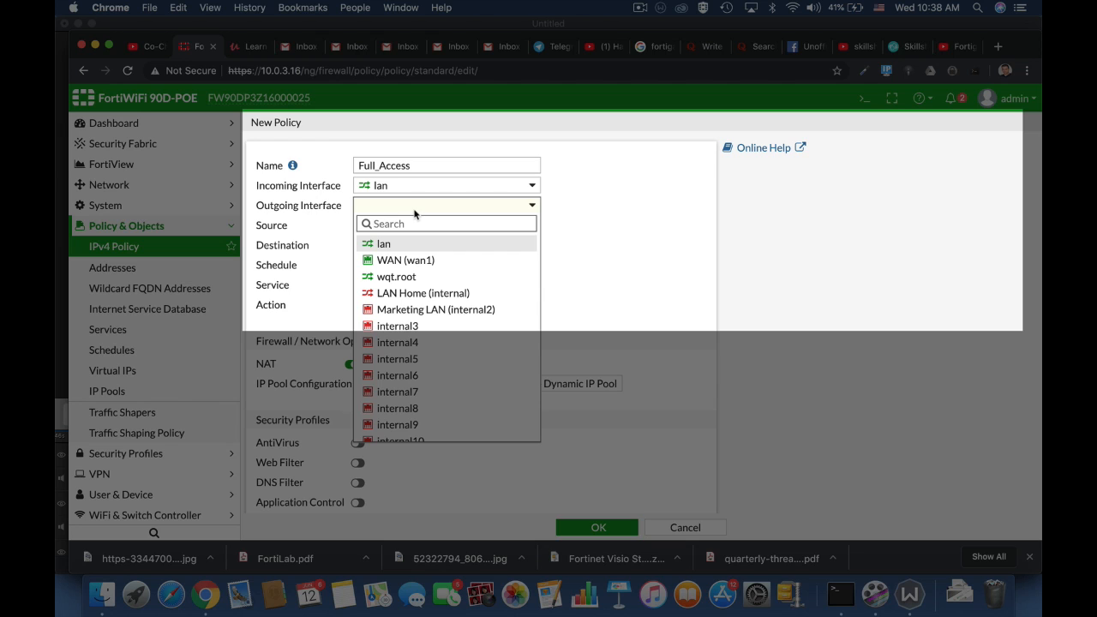
left_click(399, 261)
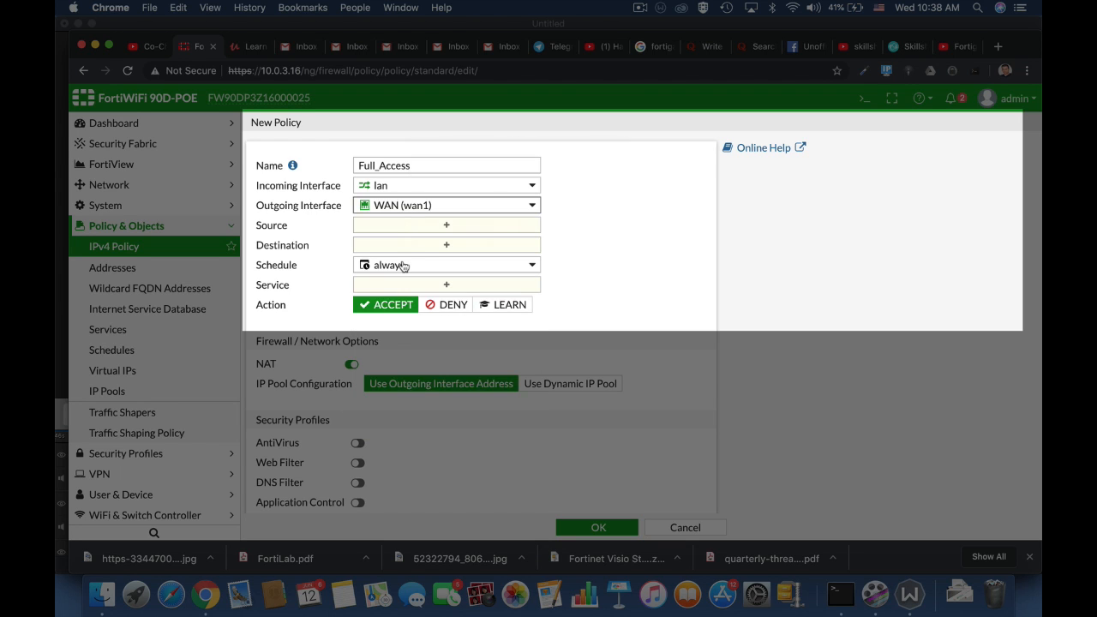
mouse_move(403, 266)
mouse_move(409, 204)
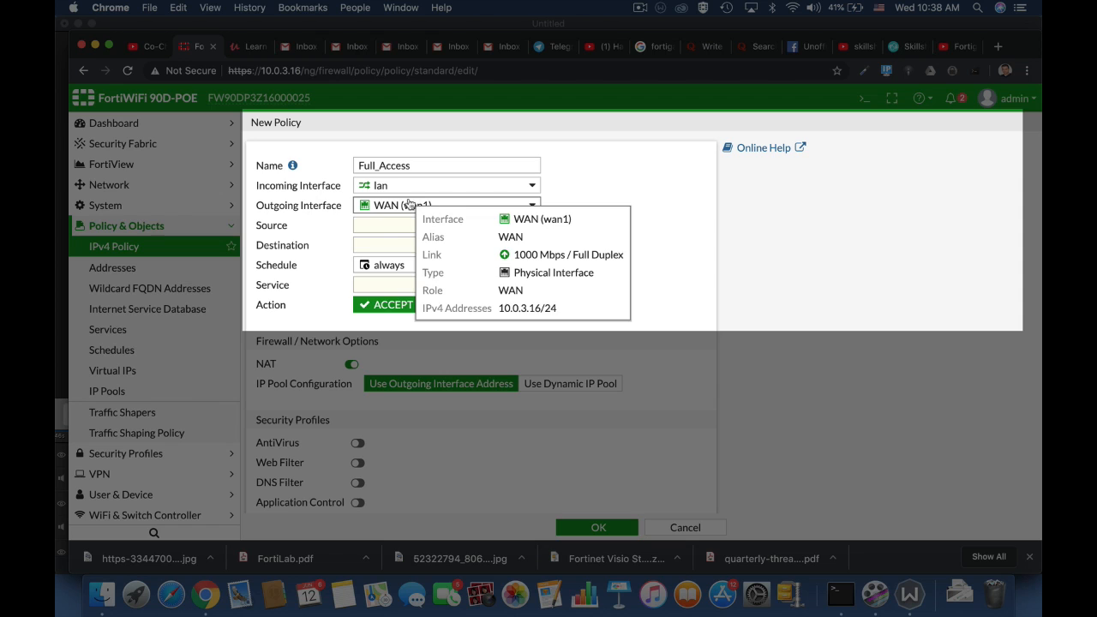
left_click(393, 228)
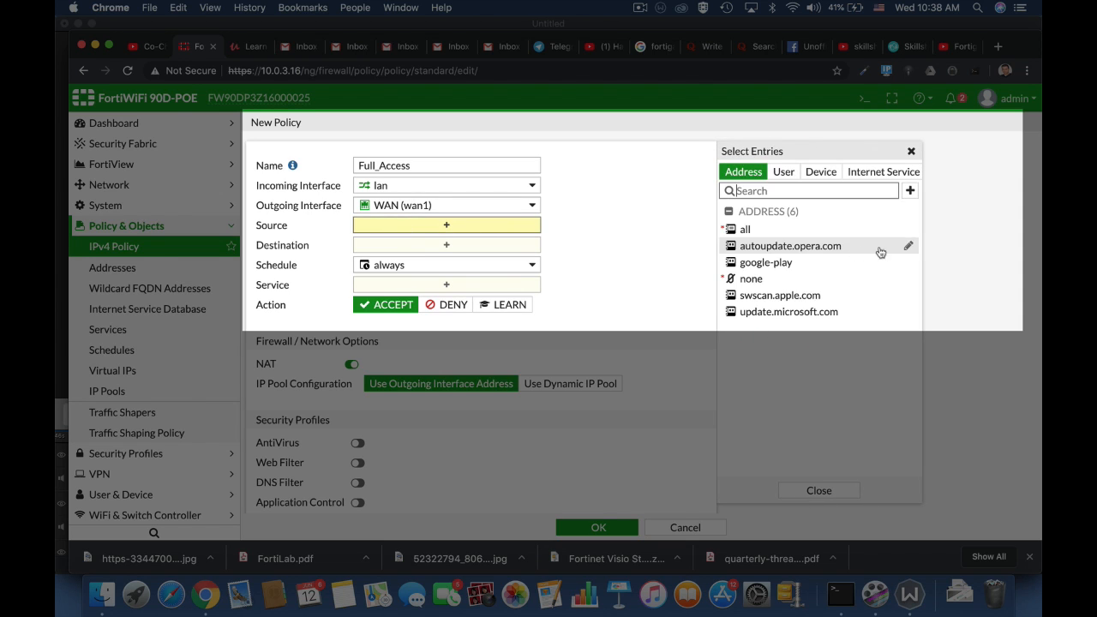
Set Source to all, adding then removing Linux PC, and Destination to all
left_click(749, 230)
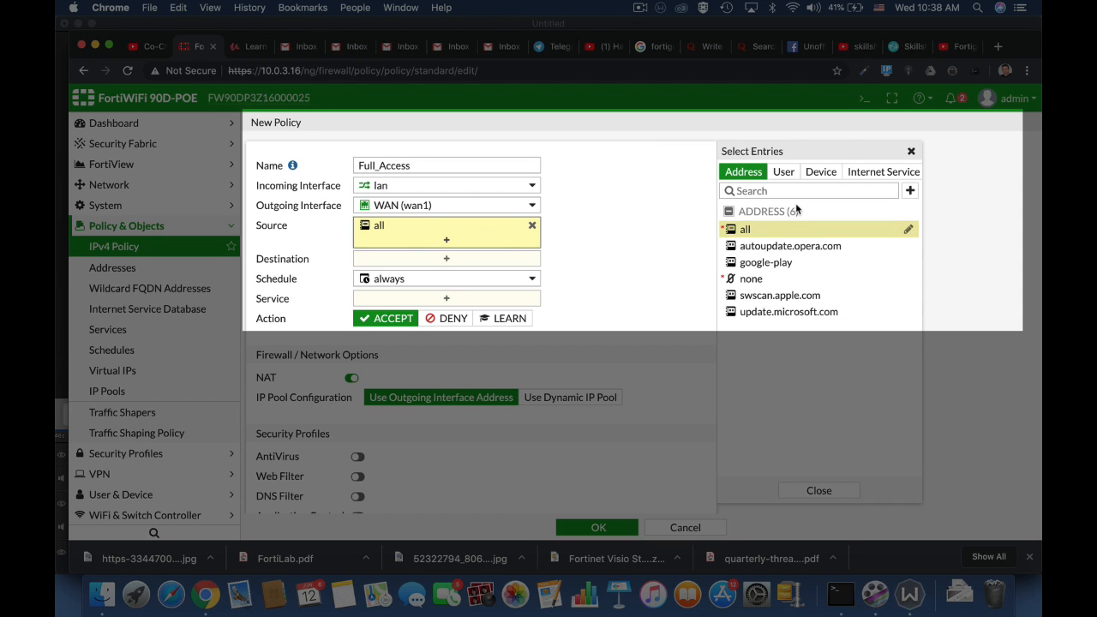
left_click(786, 175)
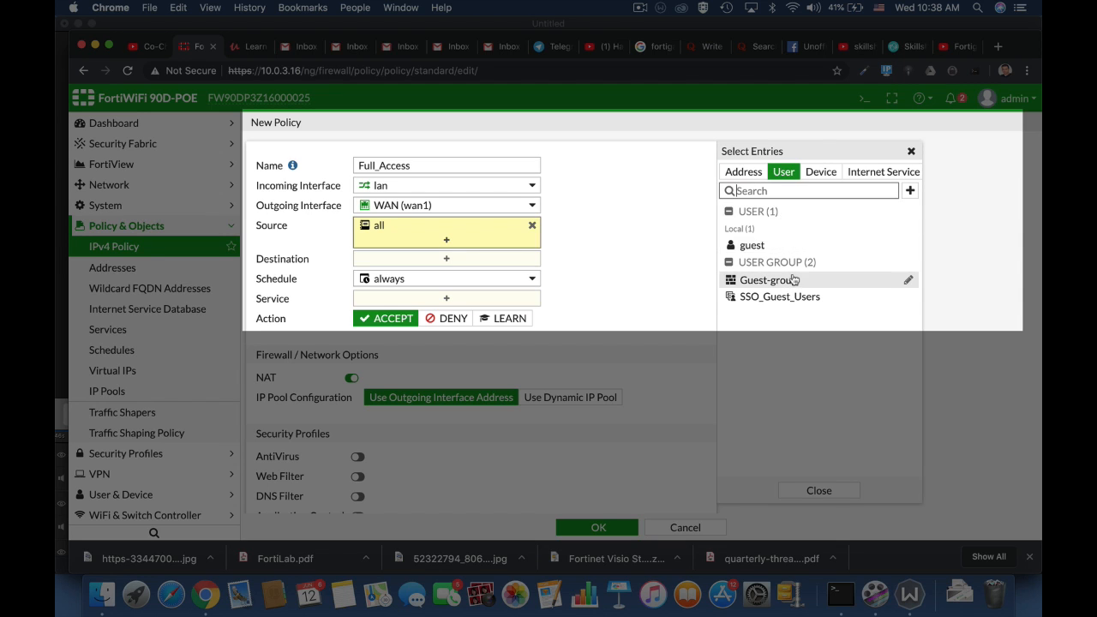
mouse_move(794, 281)
left_click(911, 191)
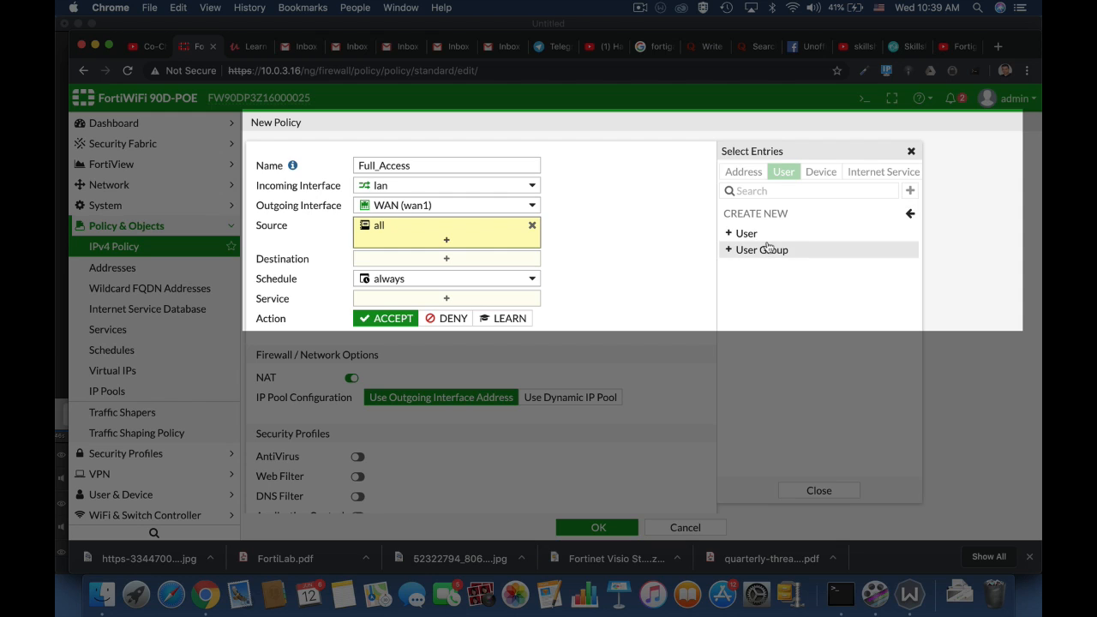
left_click(906, 215)
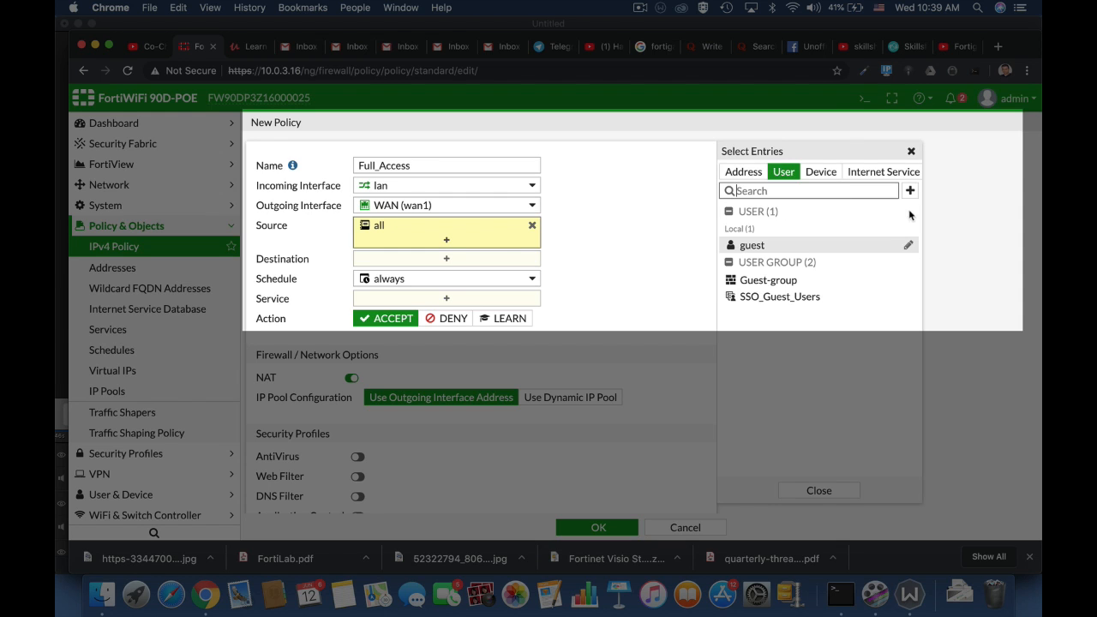
left_click(820, 173)
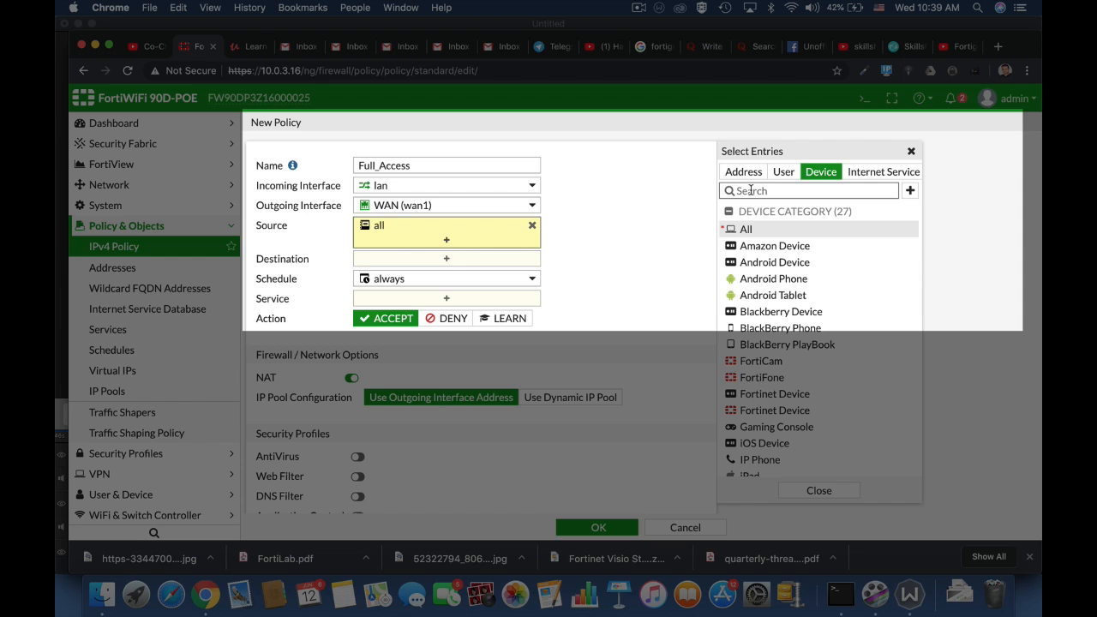
type("Linux")
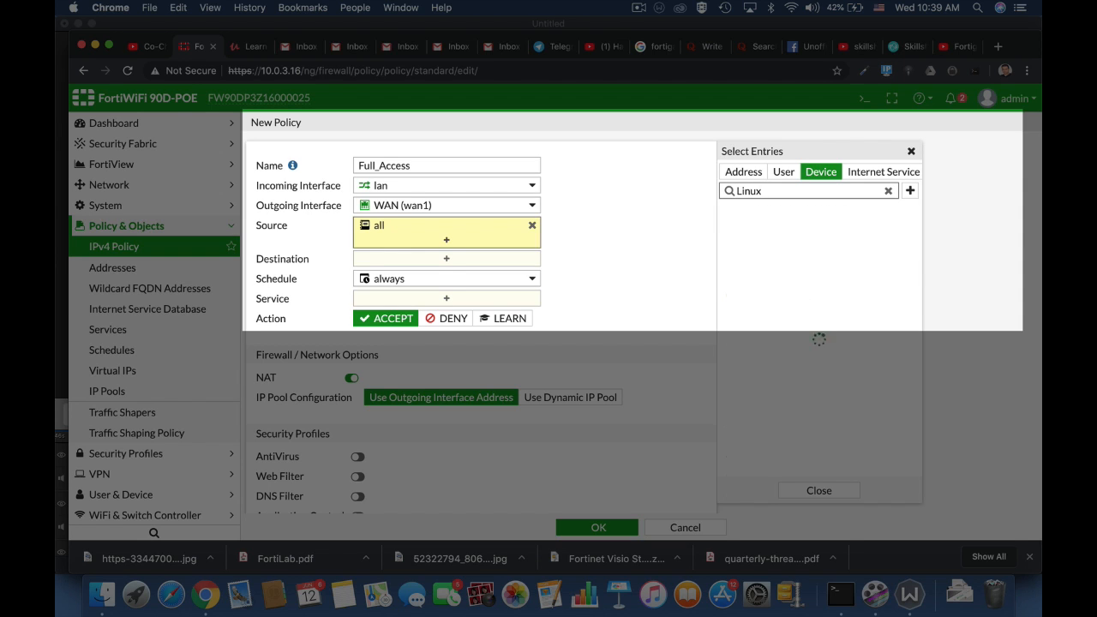
left_click(737, 230)
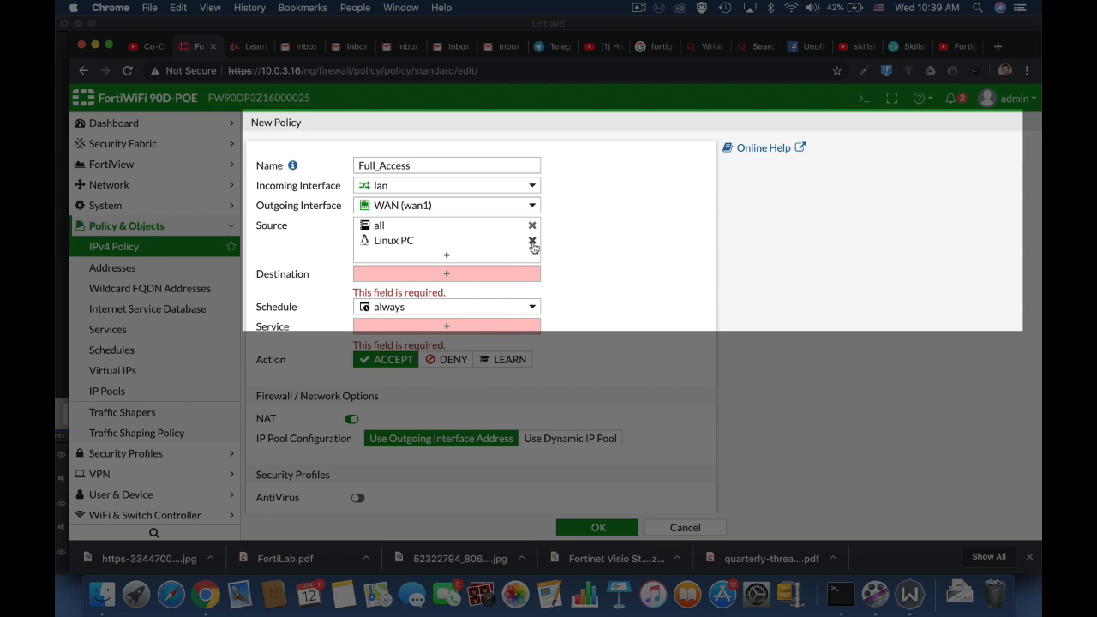
left_click(533, 242)
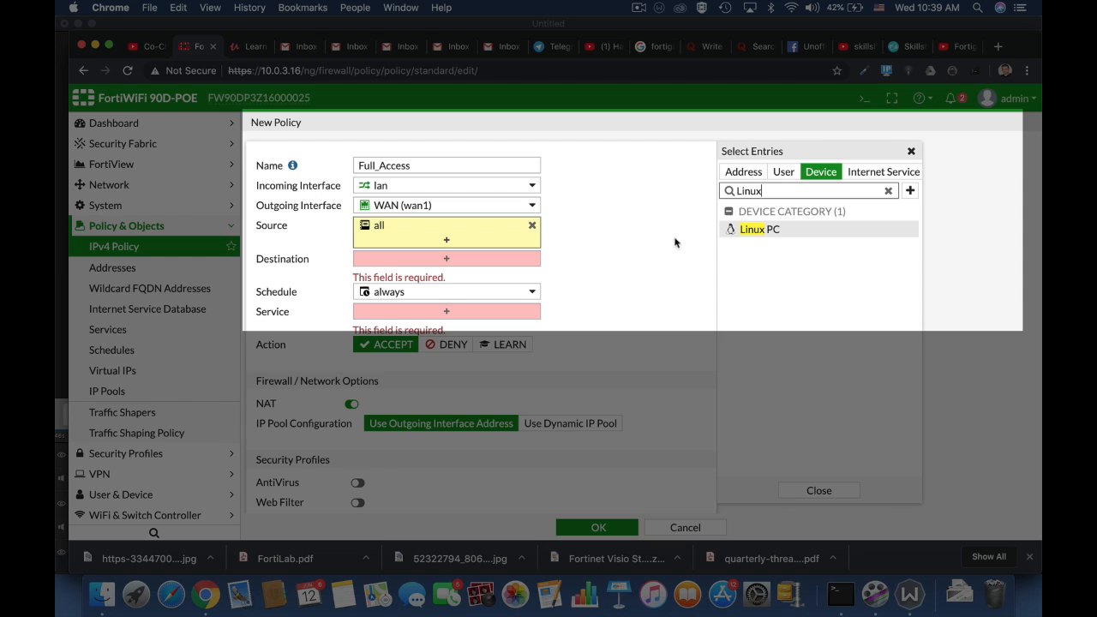
left_click(437, 263)
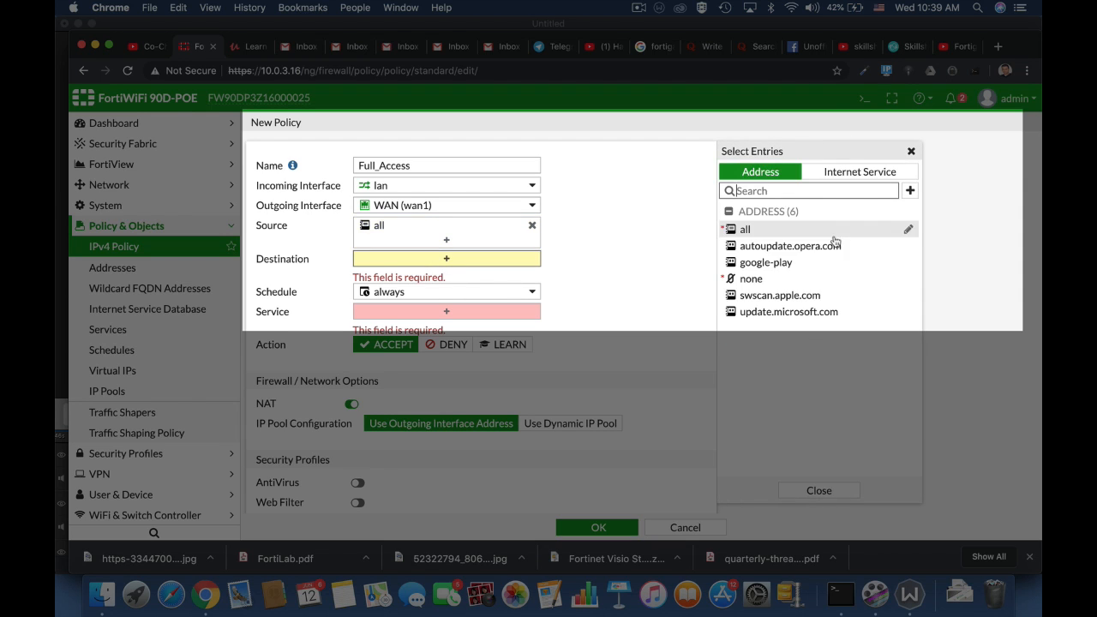
left_click(761, 230)
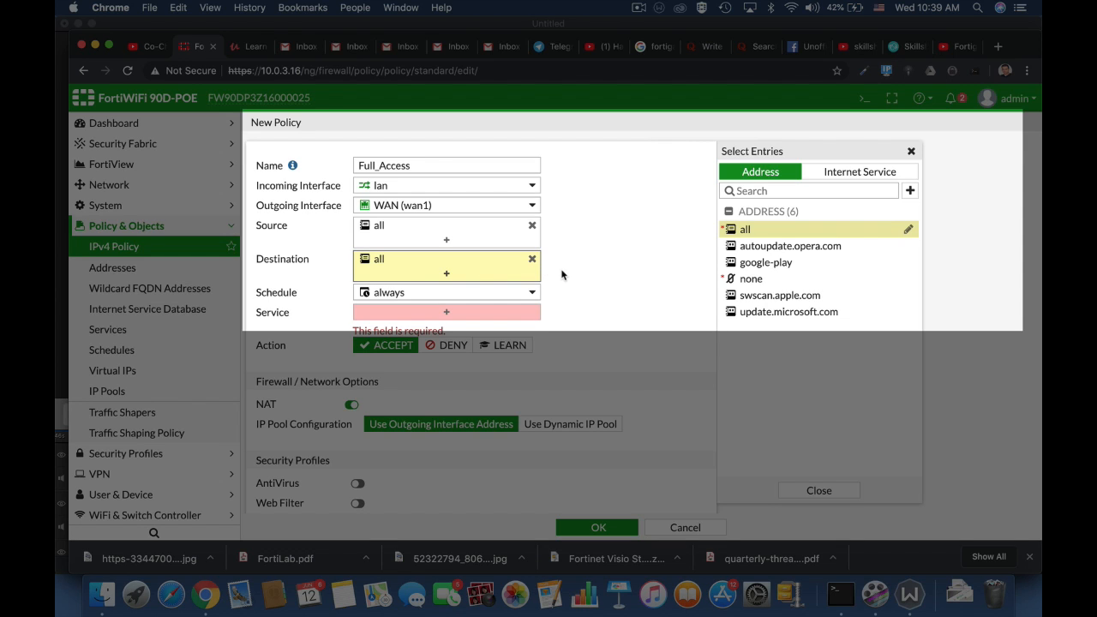
Keep the always schedule and select the ALL service for Full_Access
left_click(517, 292)
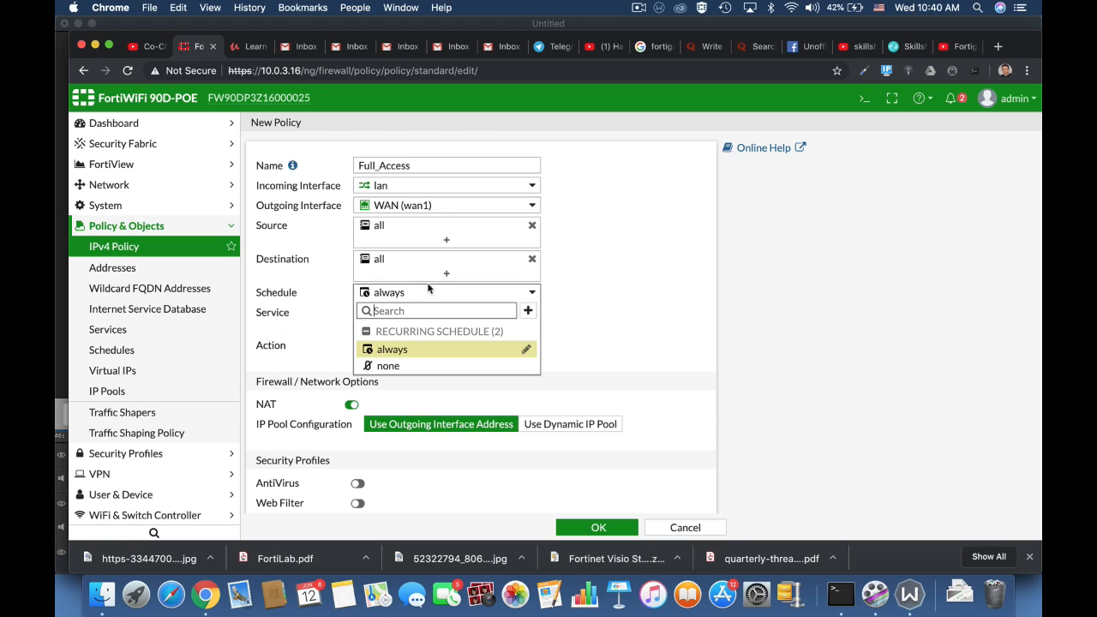
left_click(621, 319)
left_click(447, 314)
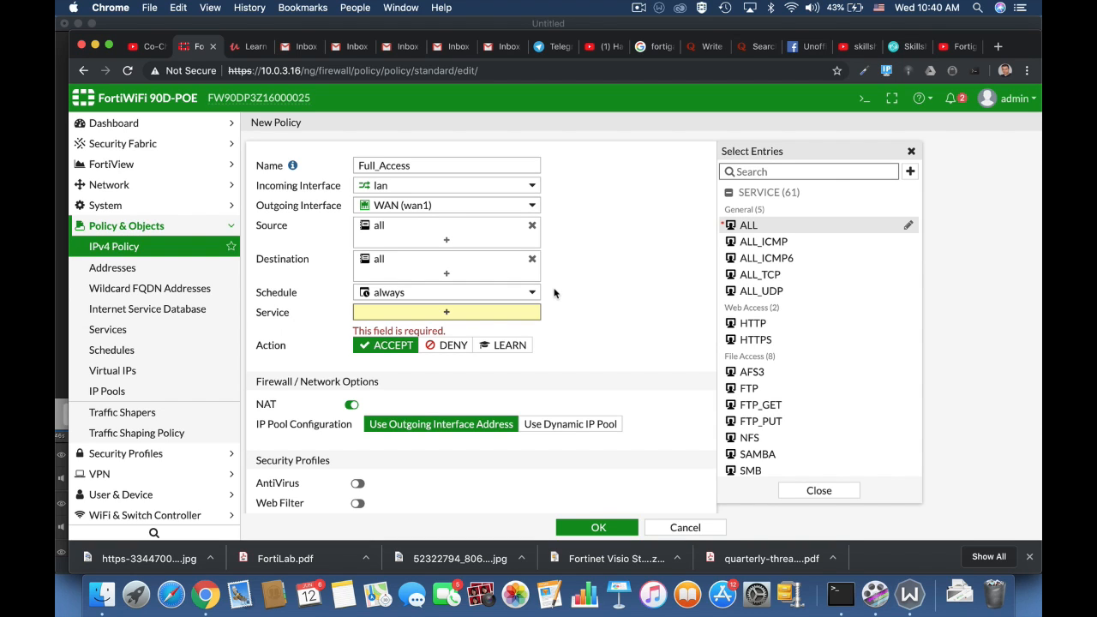
left_click(740, 171)
type("http")
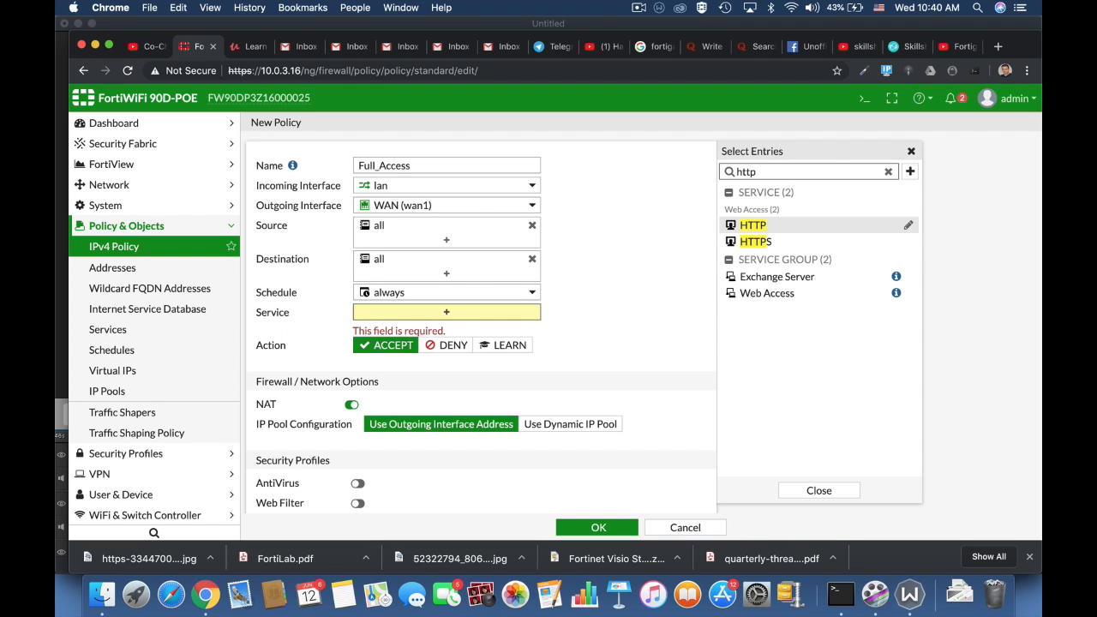
key("BackSpace")
key("BackSpace")
key("BackSpace")
key("BackSpace")
type("f")
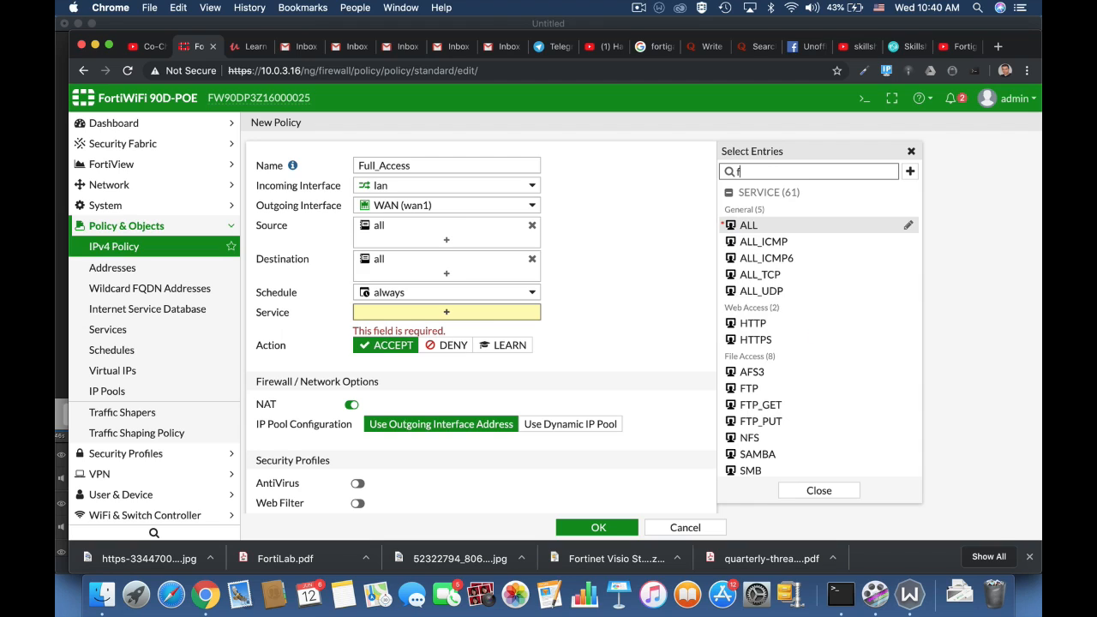
type("tp")
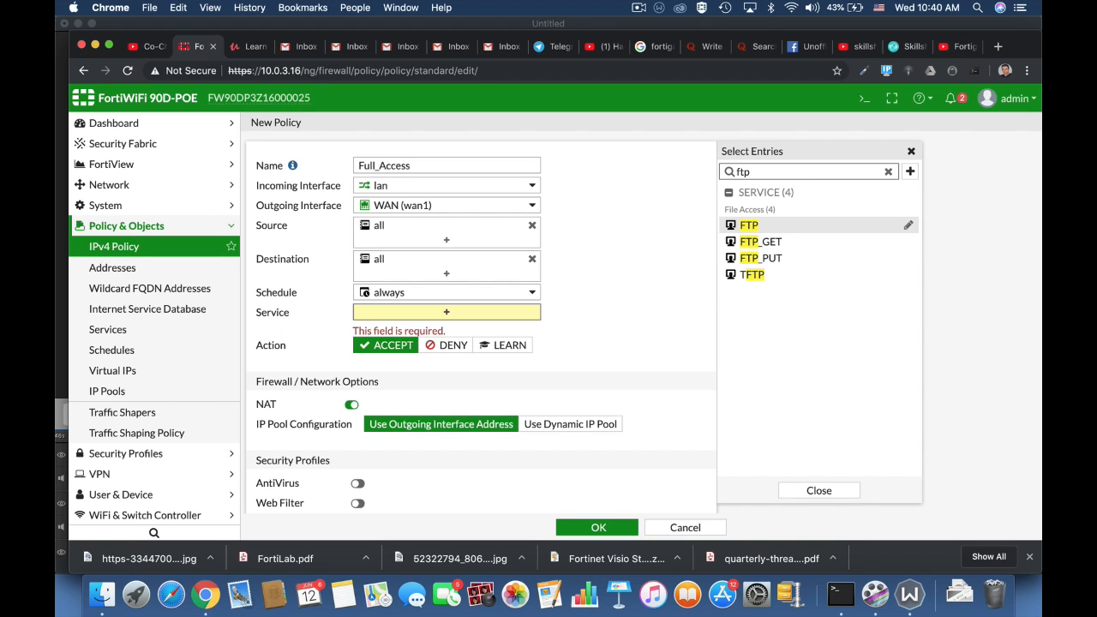
key("BackSpace")
key("BackSpace")
key("BackSpace")
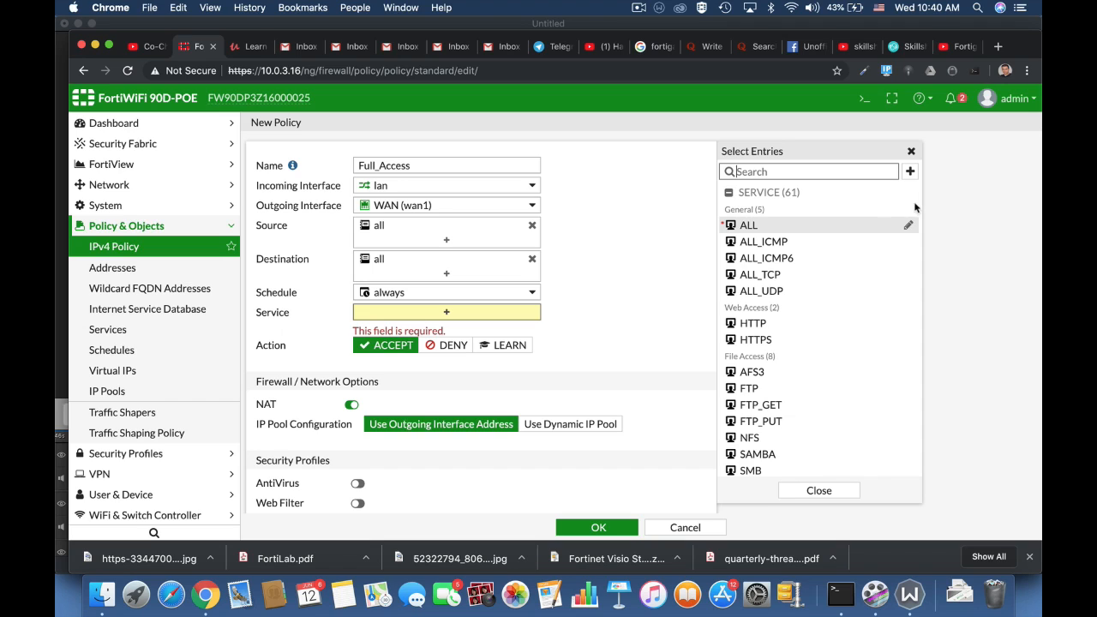
left_click(743, 227)
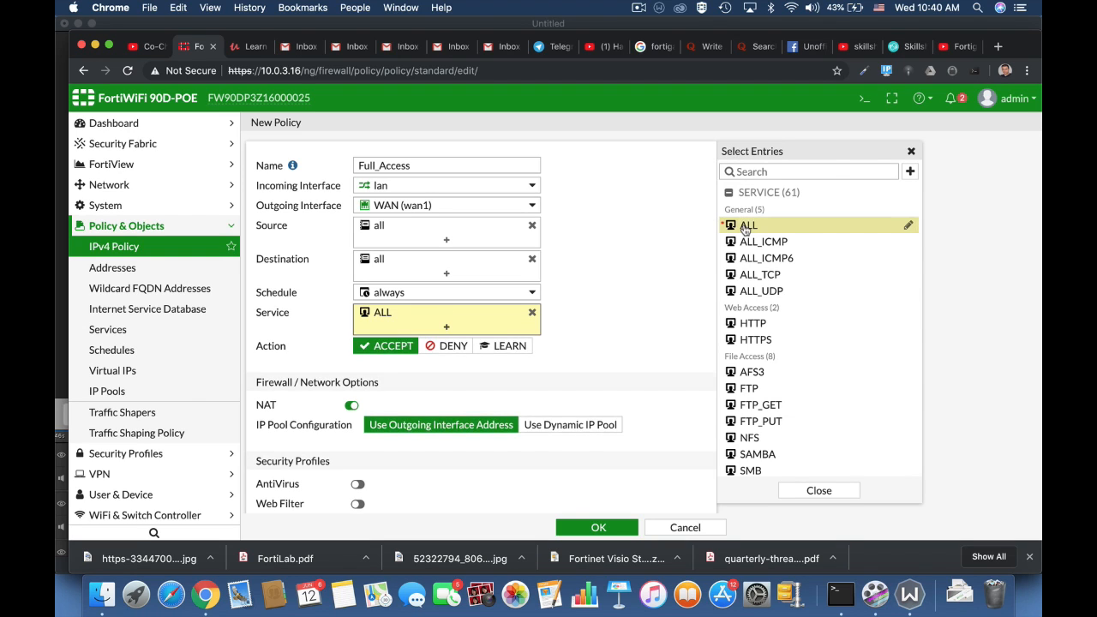
left_click(621, 322)
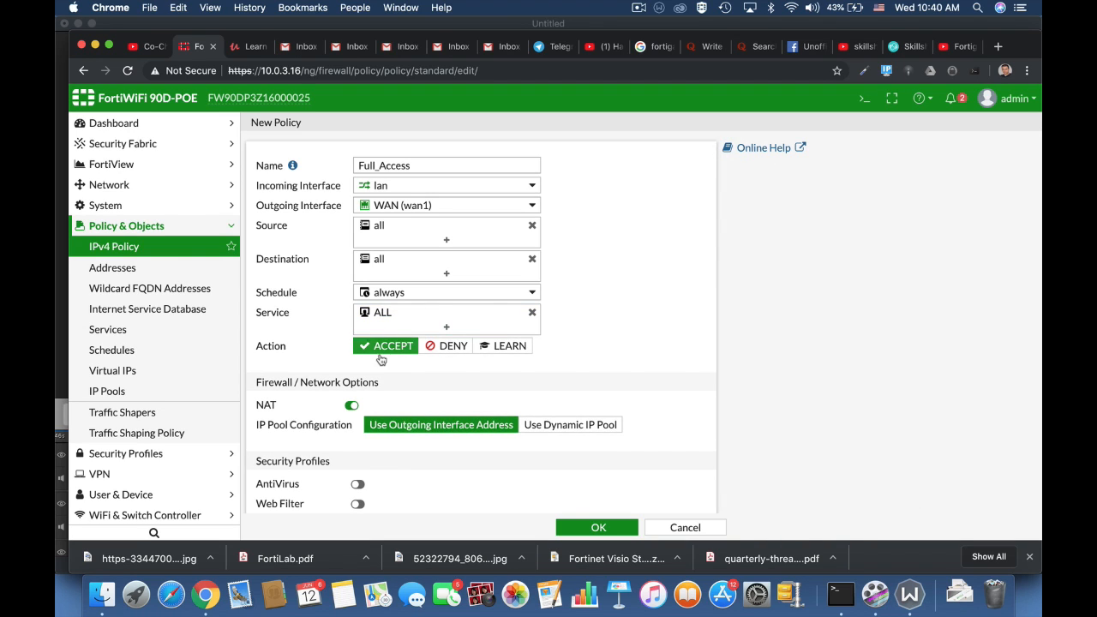
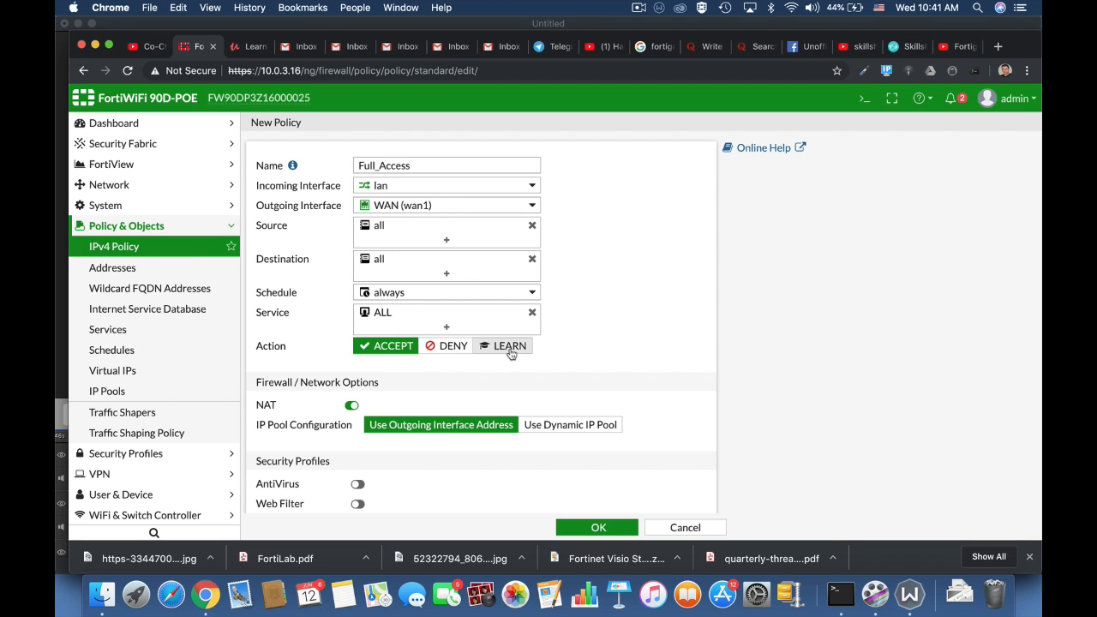
Keep NAT enabled and logging set to security events on the Full_Access policy
scroll(632, 373, "down", 3)
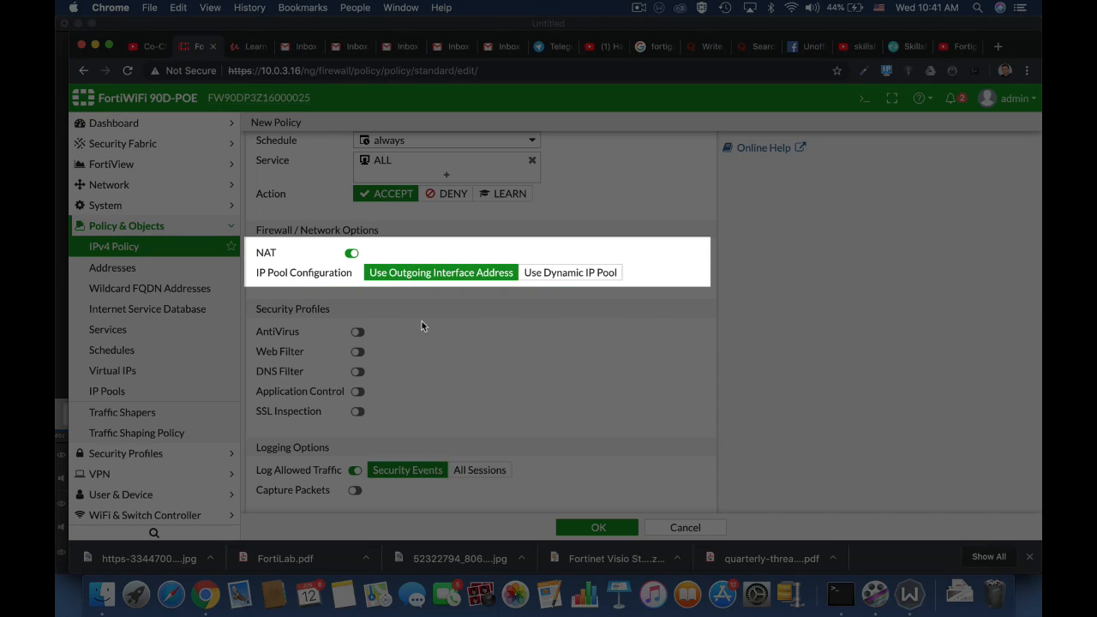
left_click(351, 253)
left_click(289, 253)
scroll(564, 286, "down", 3)
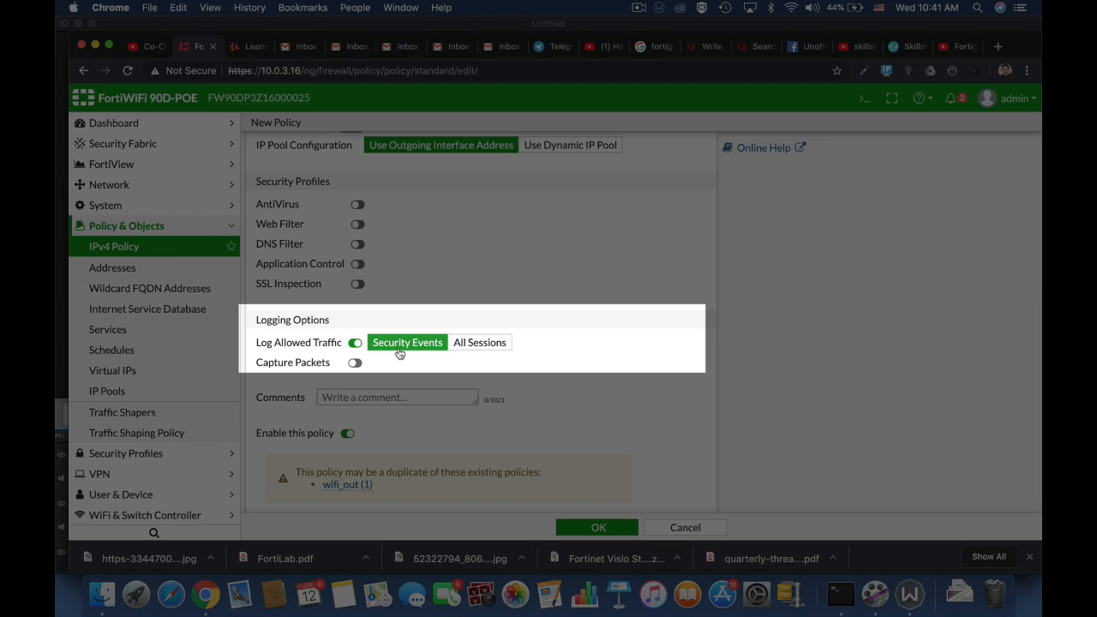
left_click(459, 347)
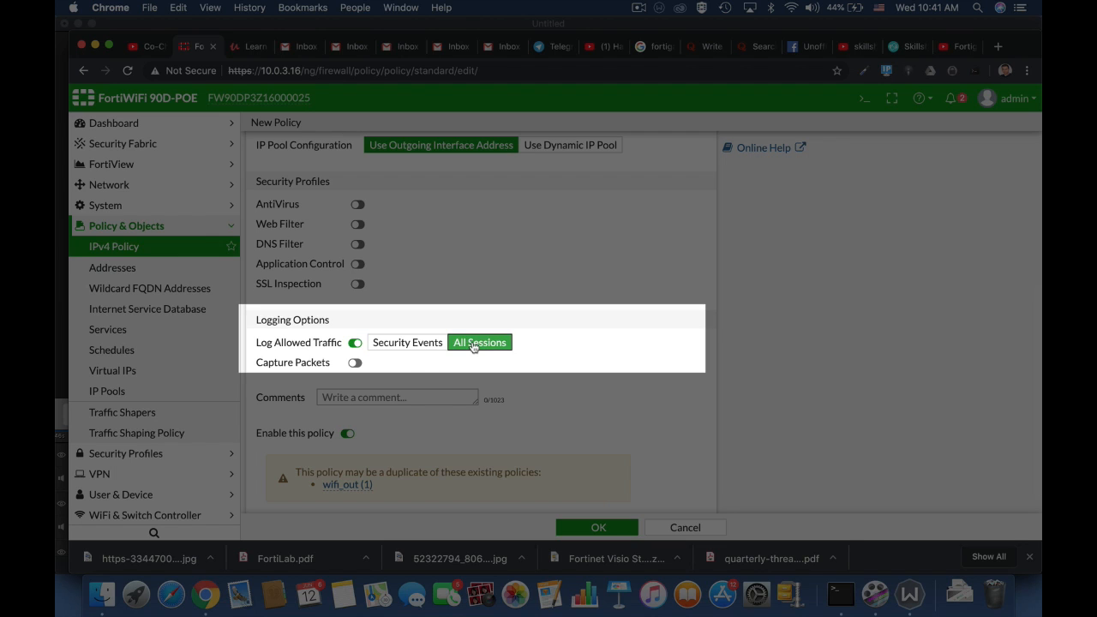
left_click(414, 346)
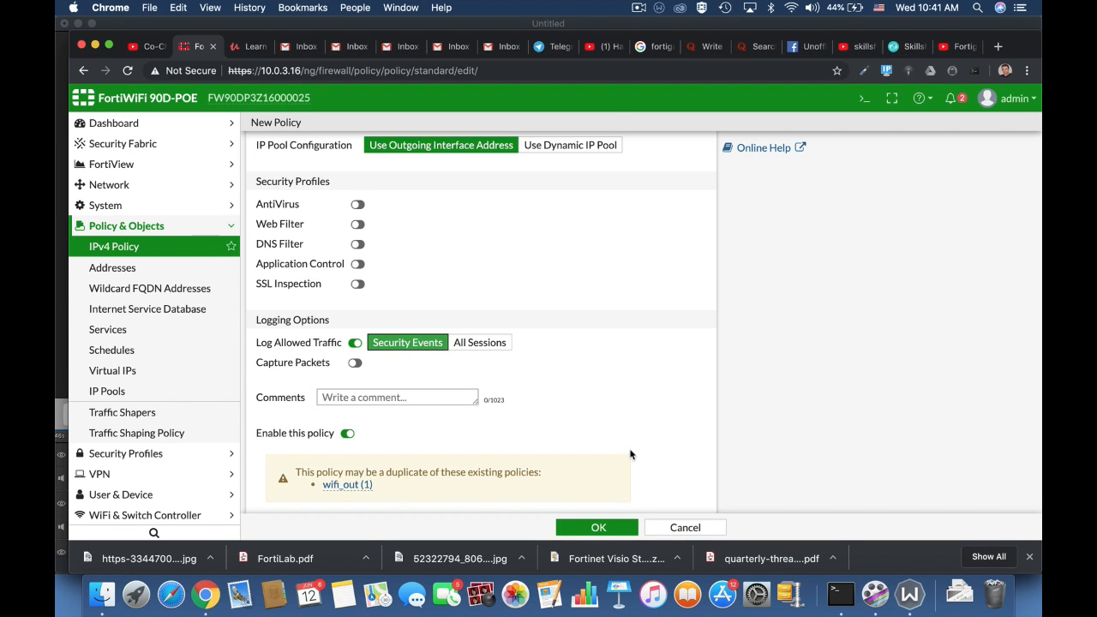
scroll(630, 454, "down", 1)
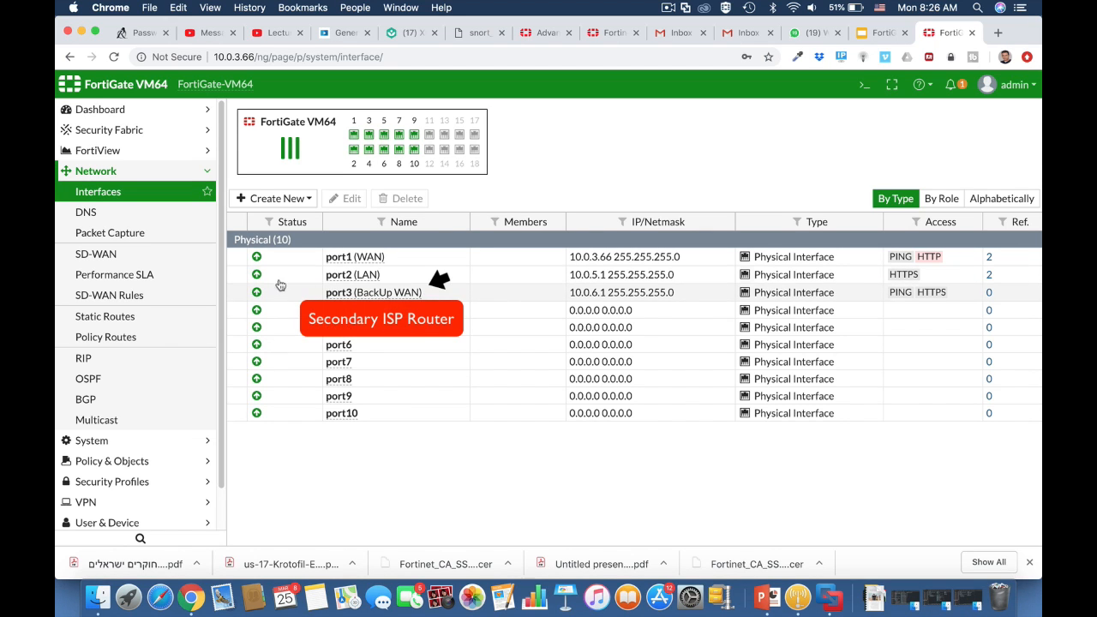
Review the existing default static route without changing it
left_click(177, 318)
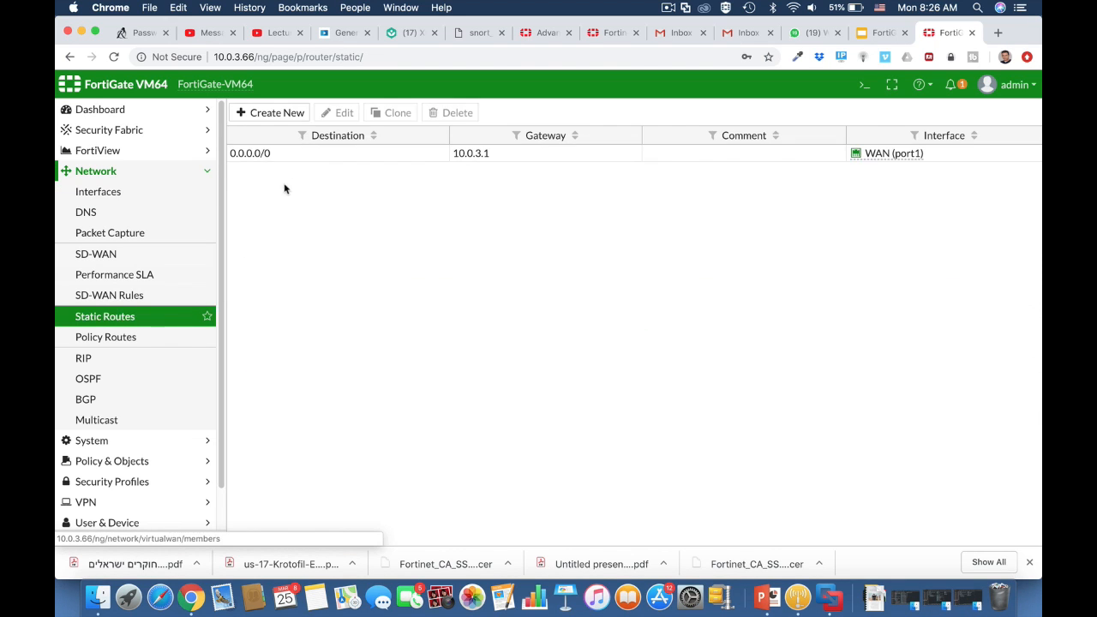
left_click(306, 156)
left_click(343, 113)
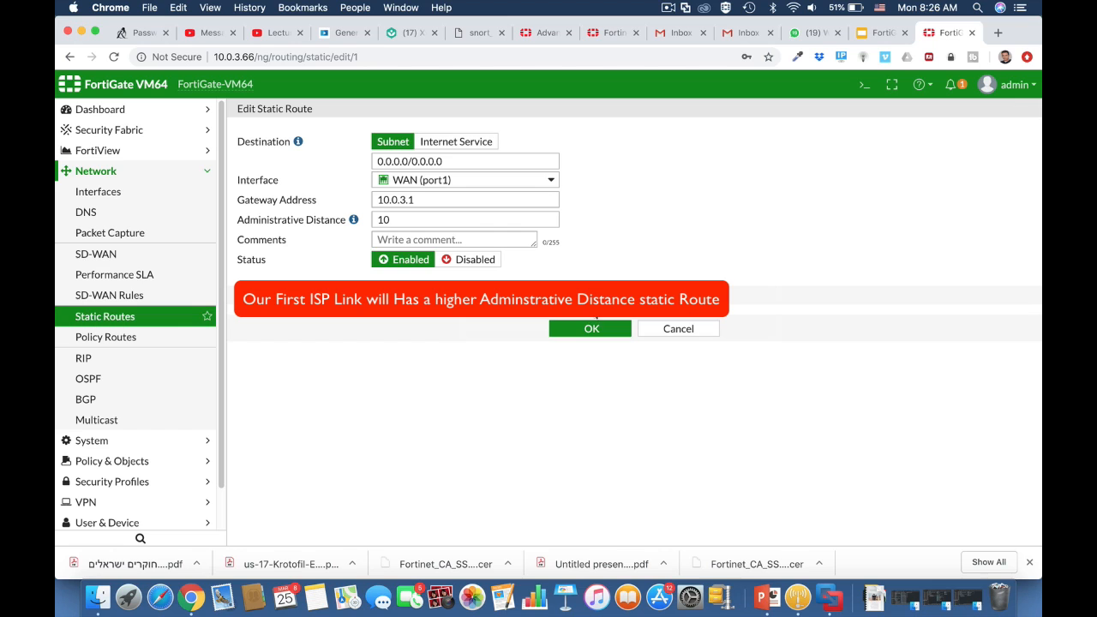
left_click(667, 326)
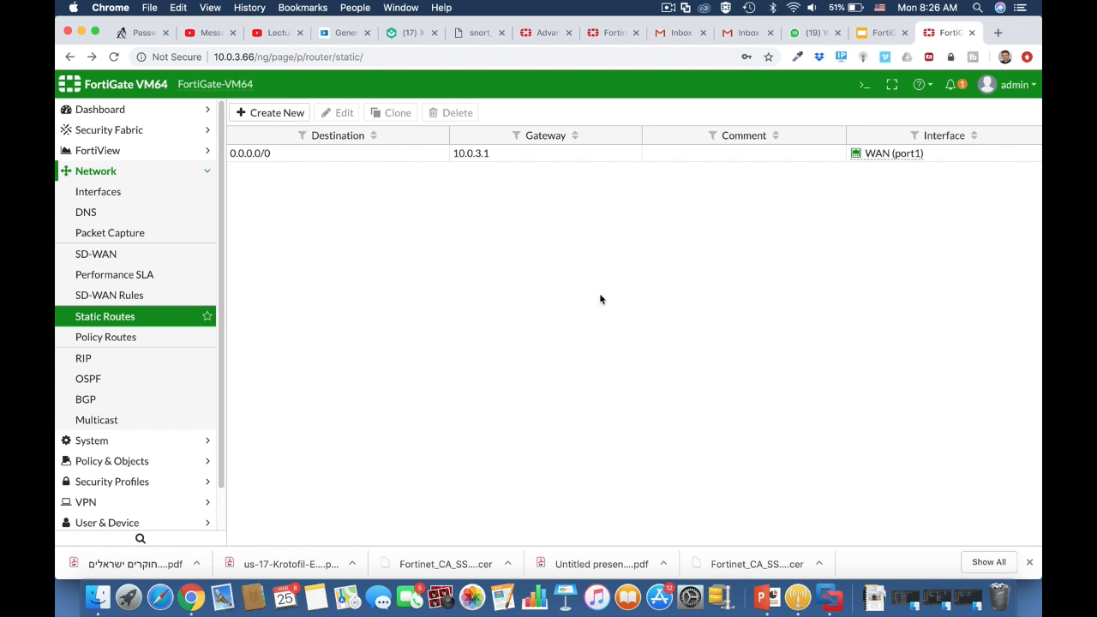
Add a default route via 10.0.6.254 on BackUp WAN (port3) with distance 20, then open the CLI Console
left_click(290, 112)
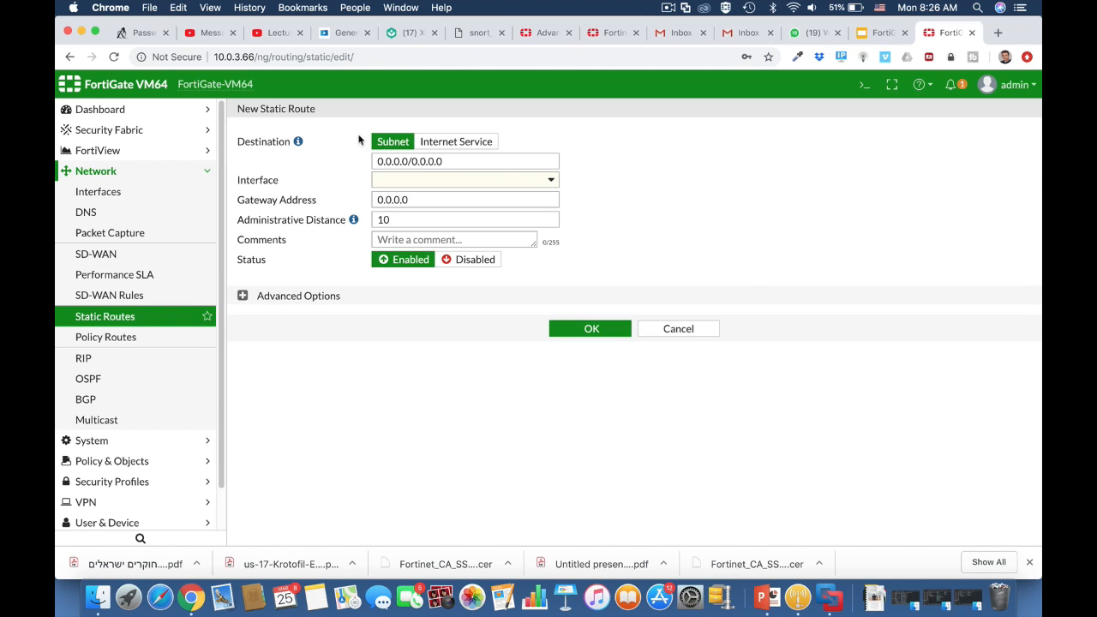
left_click(433, 182)
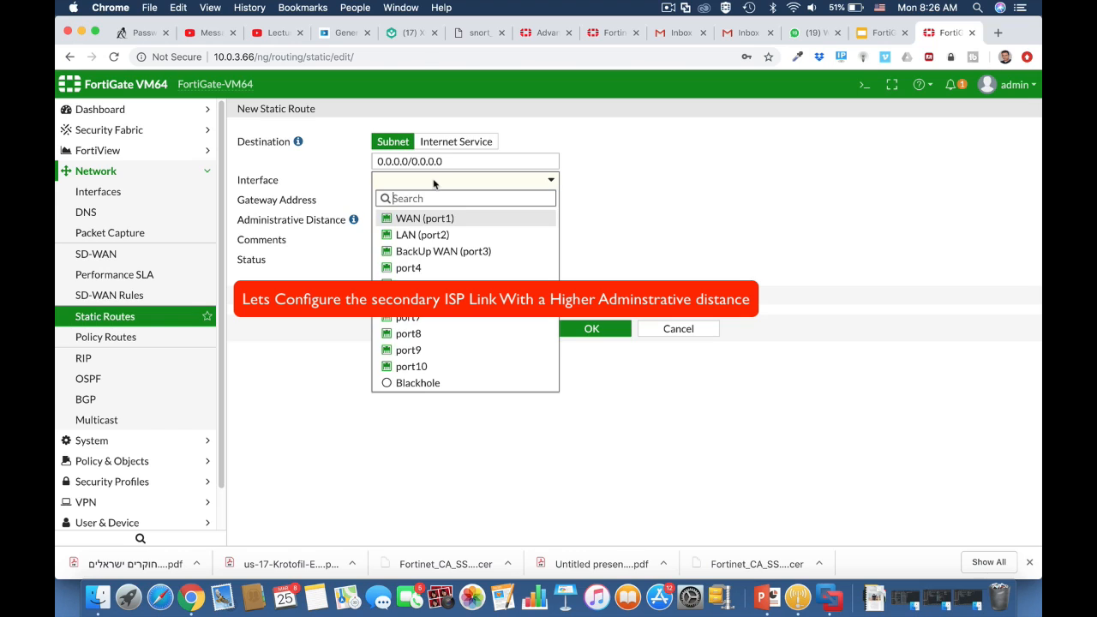
left_click(435, 251)
double_click(391, 222)
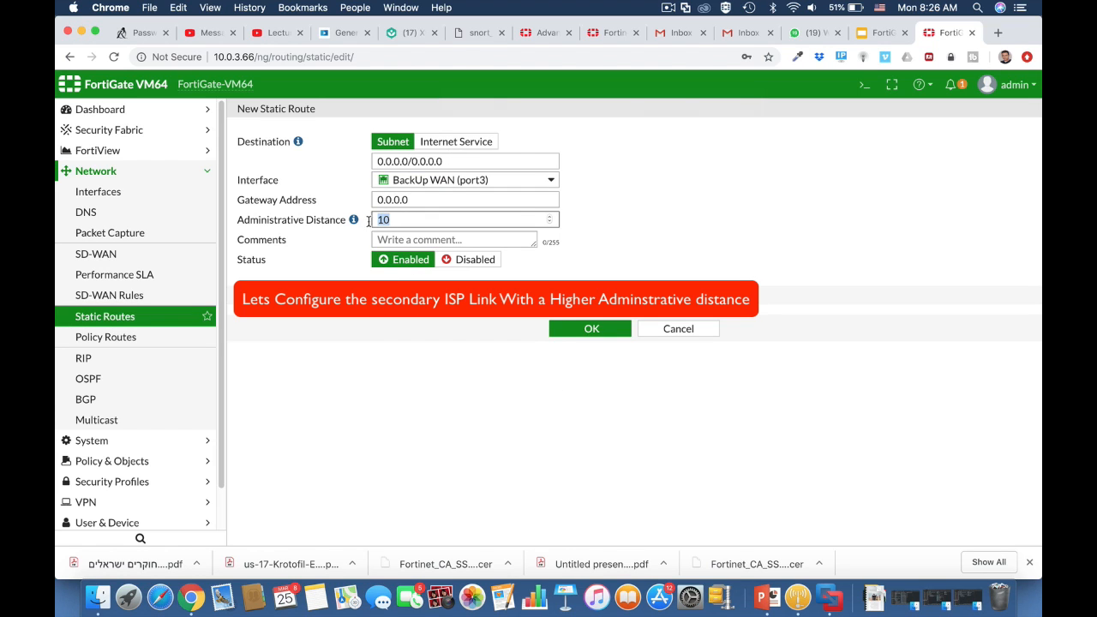
type("20")
left_click_drag(418, 203, 368, 208)
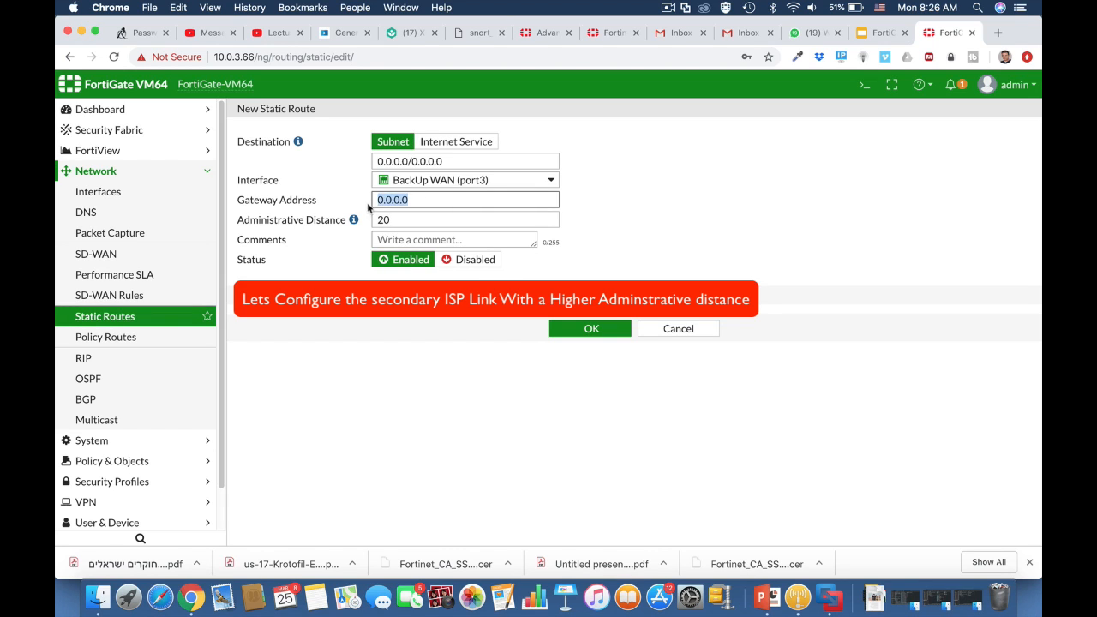
type("10.0.")
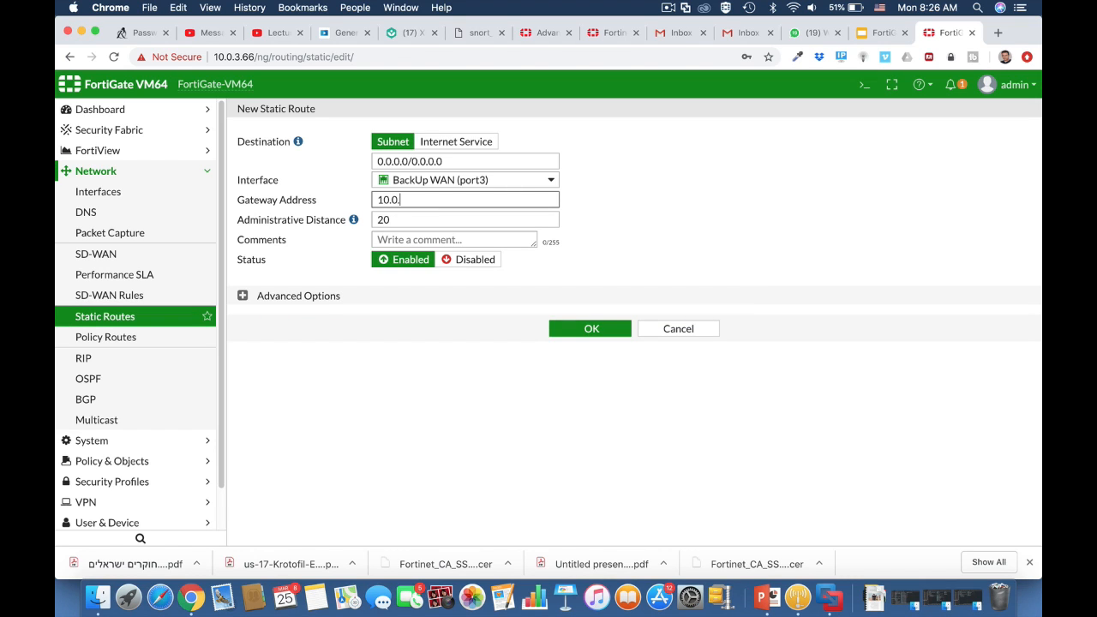
type("6.254")
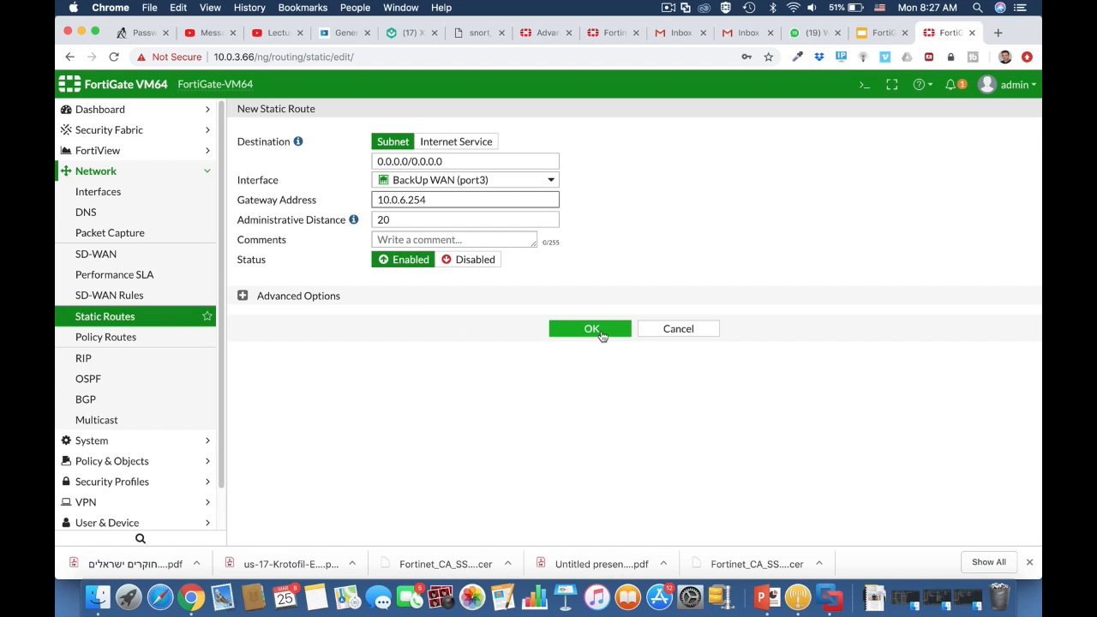
left_click(592, 329)
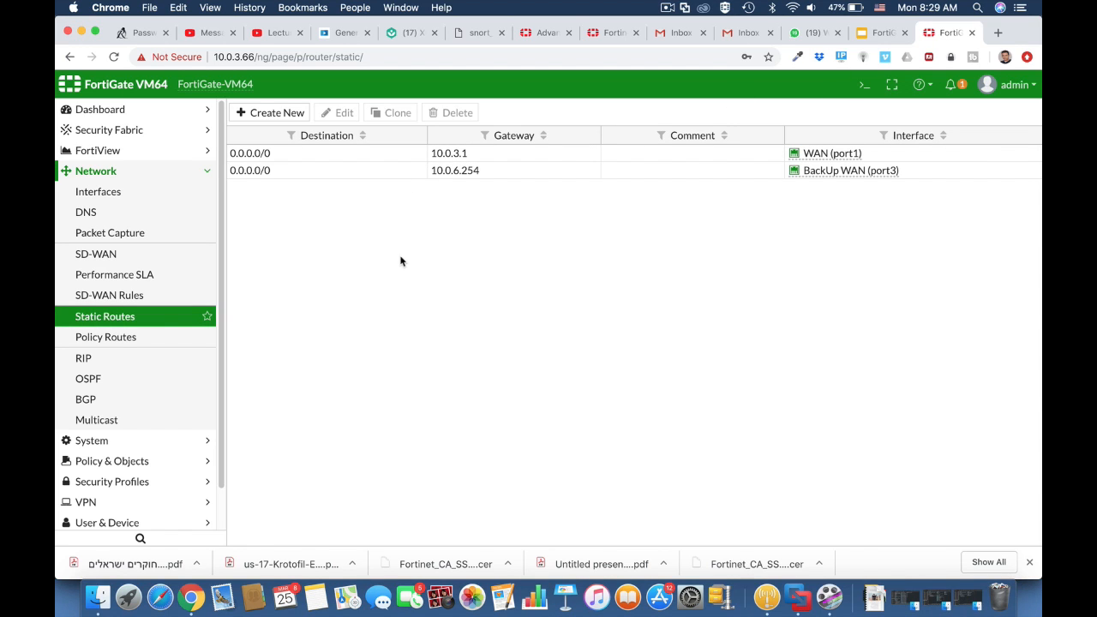
left_click(862, 88)
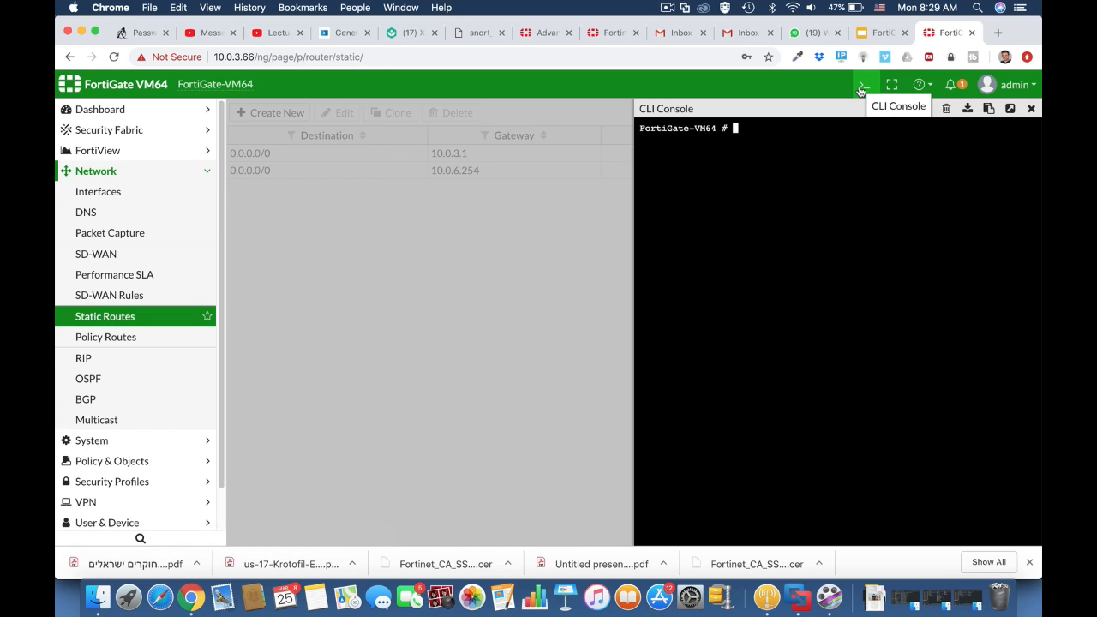
Show the active routing table with 'get router info routing-table all'
type("get router info")
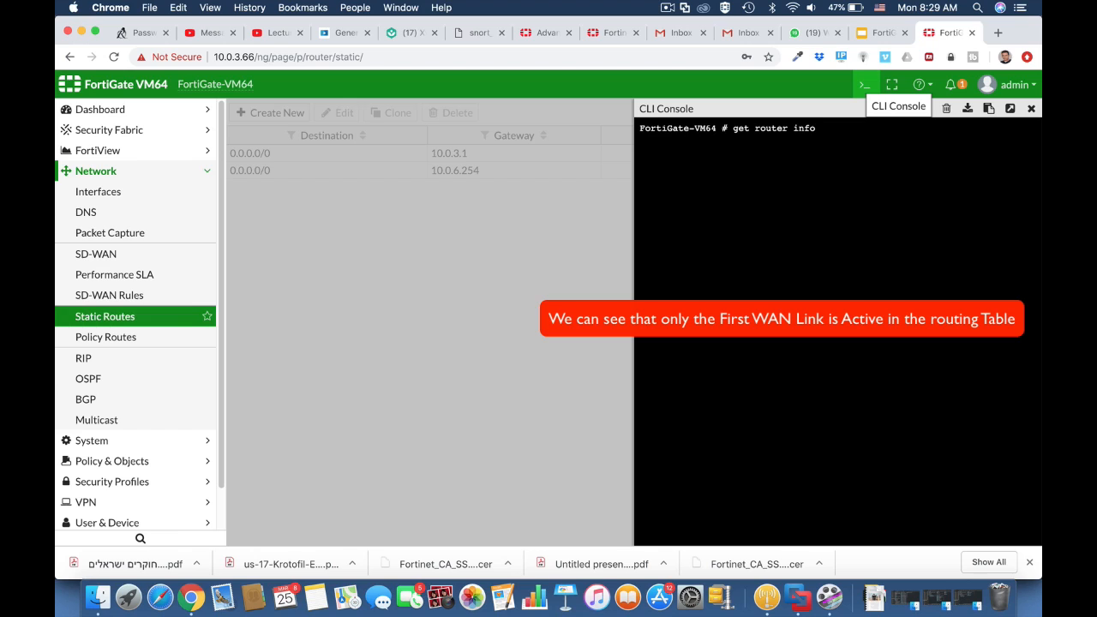
type(" ro")
key("Tab")
type("all")
key("Return")
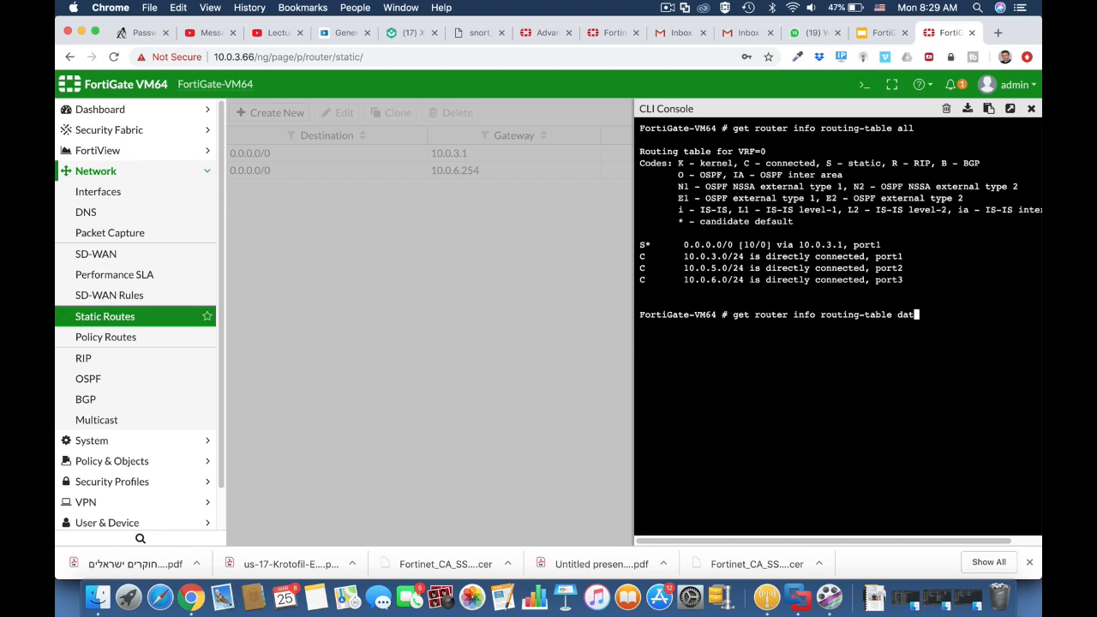
Show the routing database with 'get router info routing-table database', then close and reopen the console
type("abase")
key("Return")
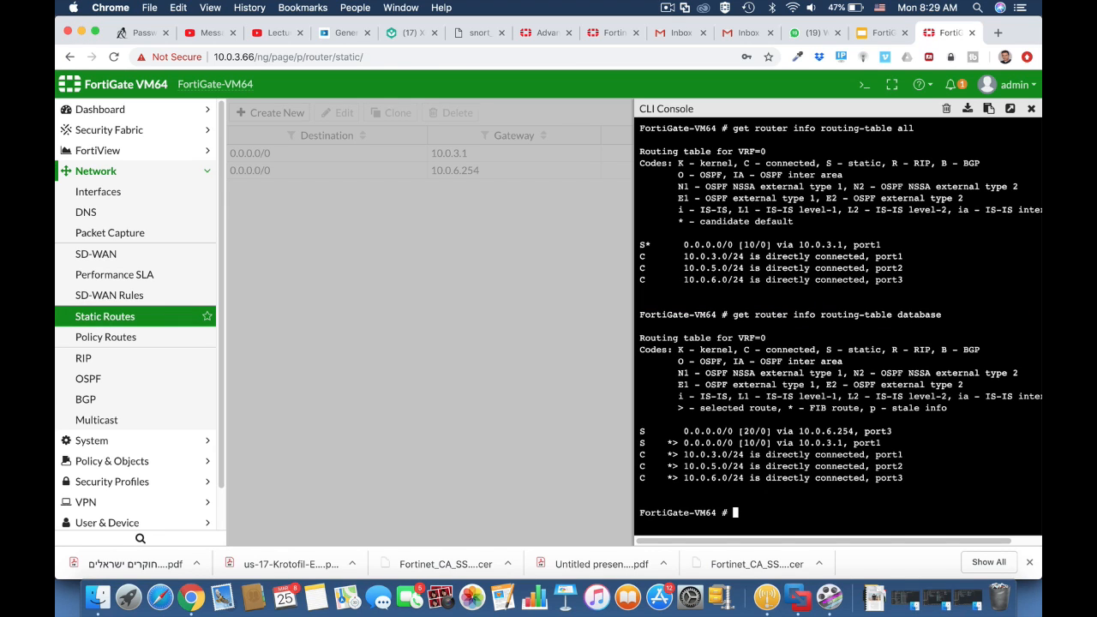
left_click(1033, 110)
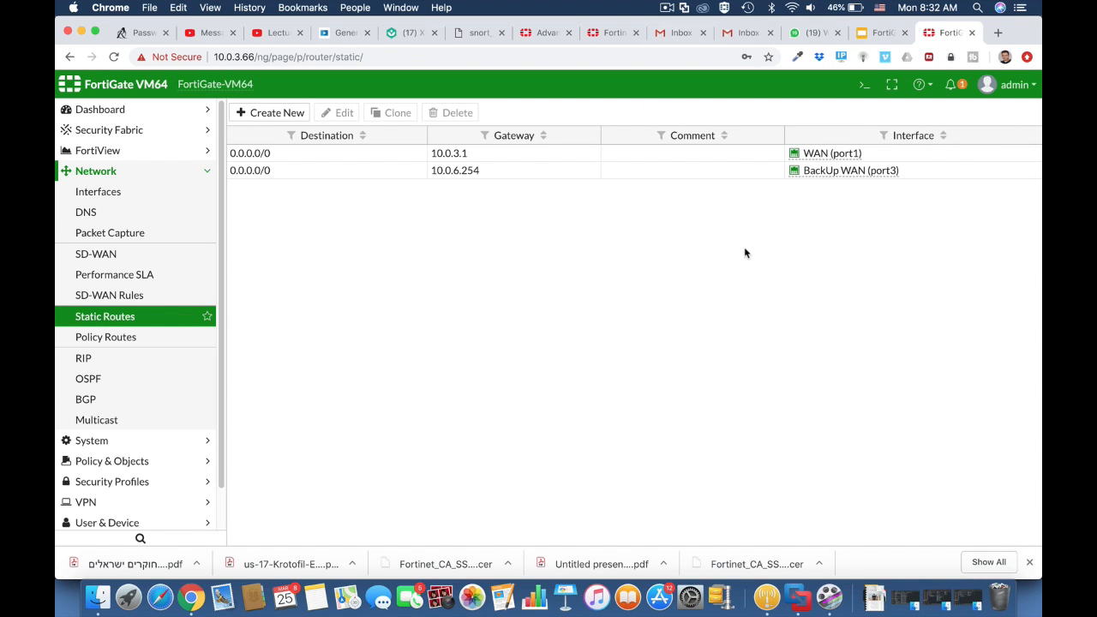
left_click(863, 84)
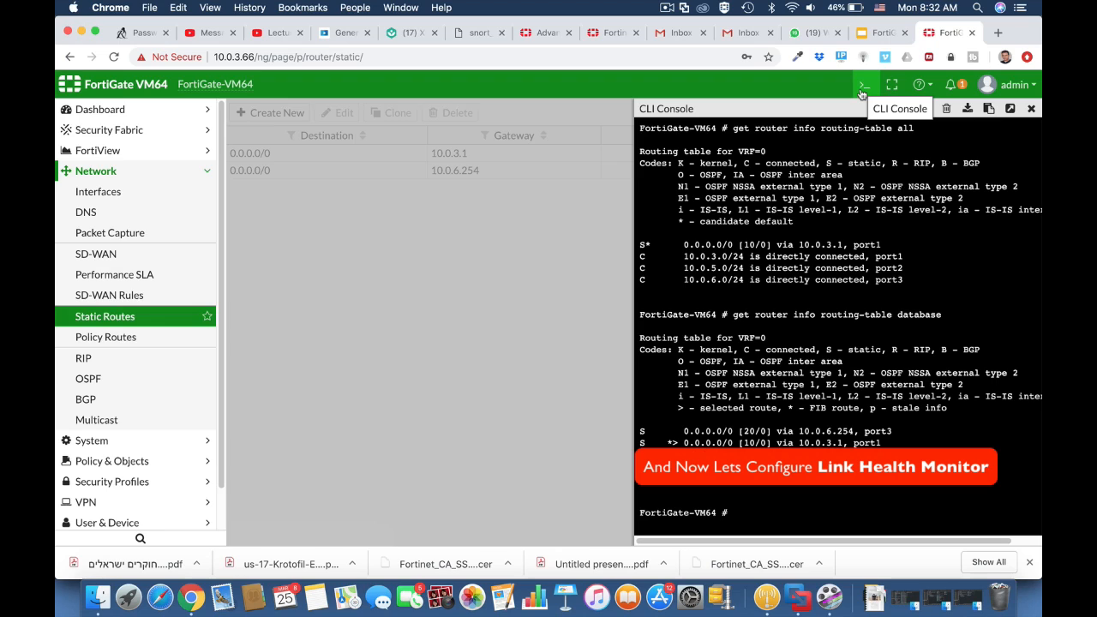
Create link monitor testlink under config system link-monitor with source interface port3
type("config system link-monitor")
key("Return")
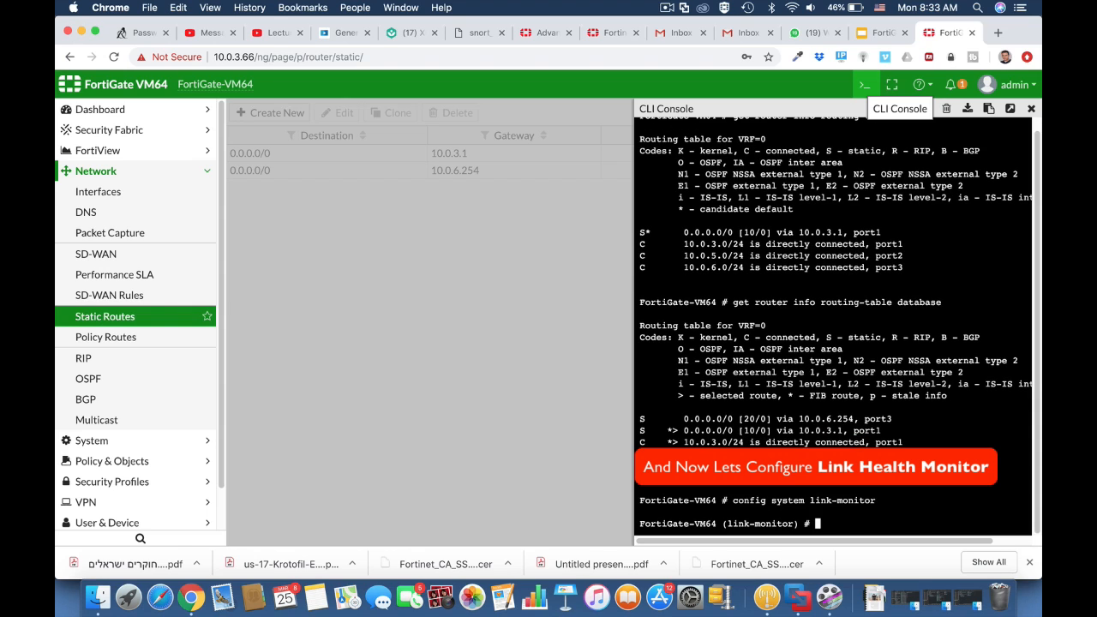
type("edit test")
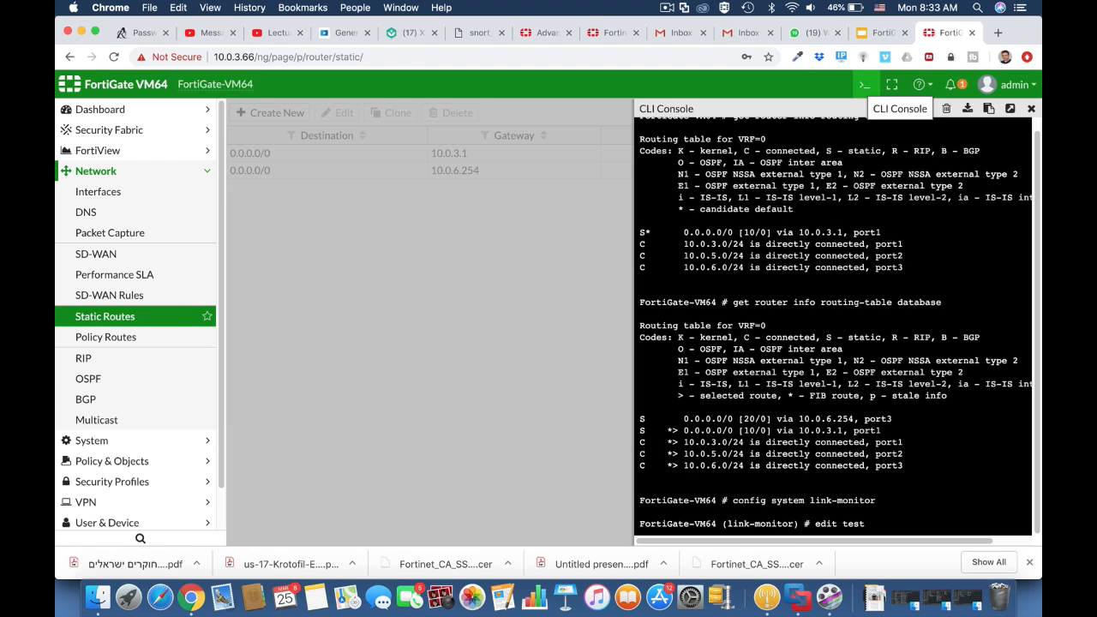
type("link")
key("Return")
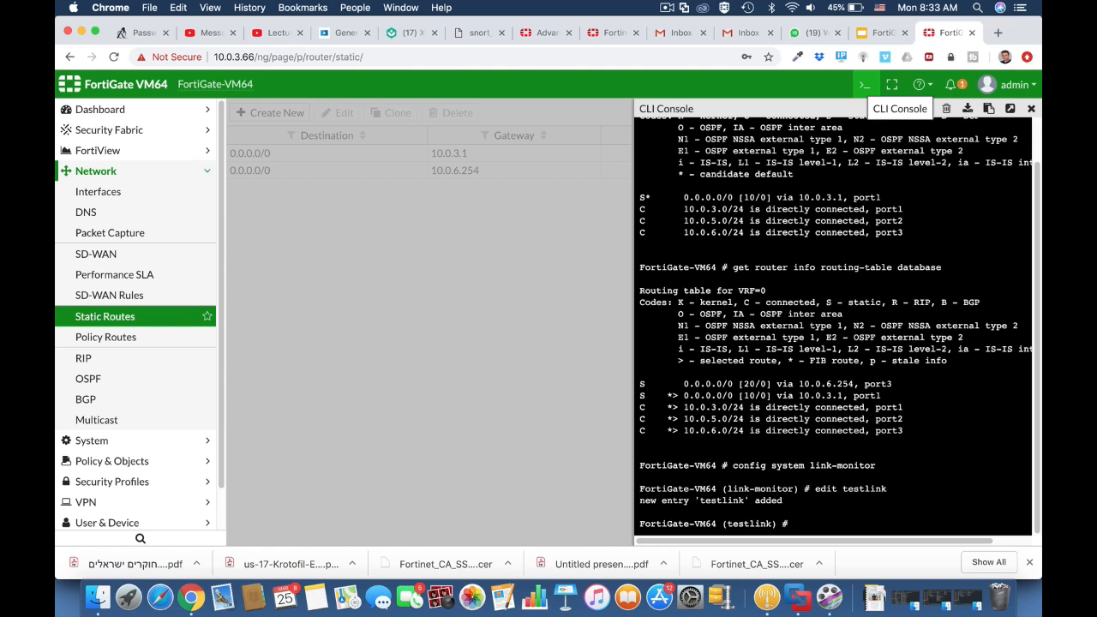
type("set sr")
key("Tab")
type("port3")
key("Return")
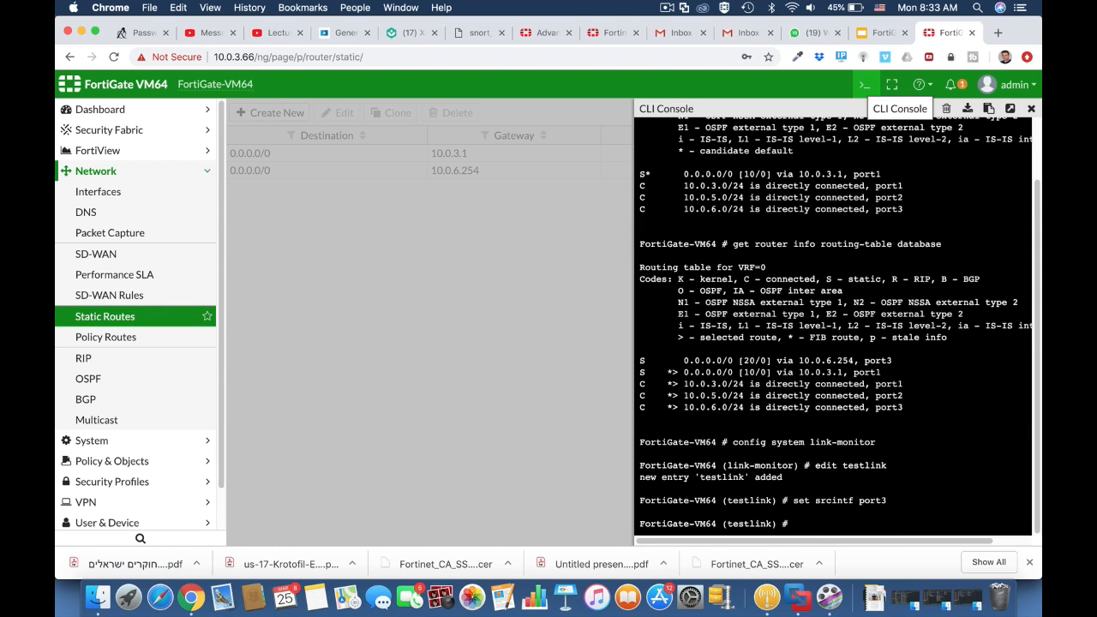
Set testlink server 8.8.8.8, gateway 10.0.3.1, protocol ping, and enable update-static-route
type("set server 8.8.8.8")
key("Return")
type("s")
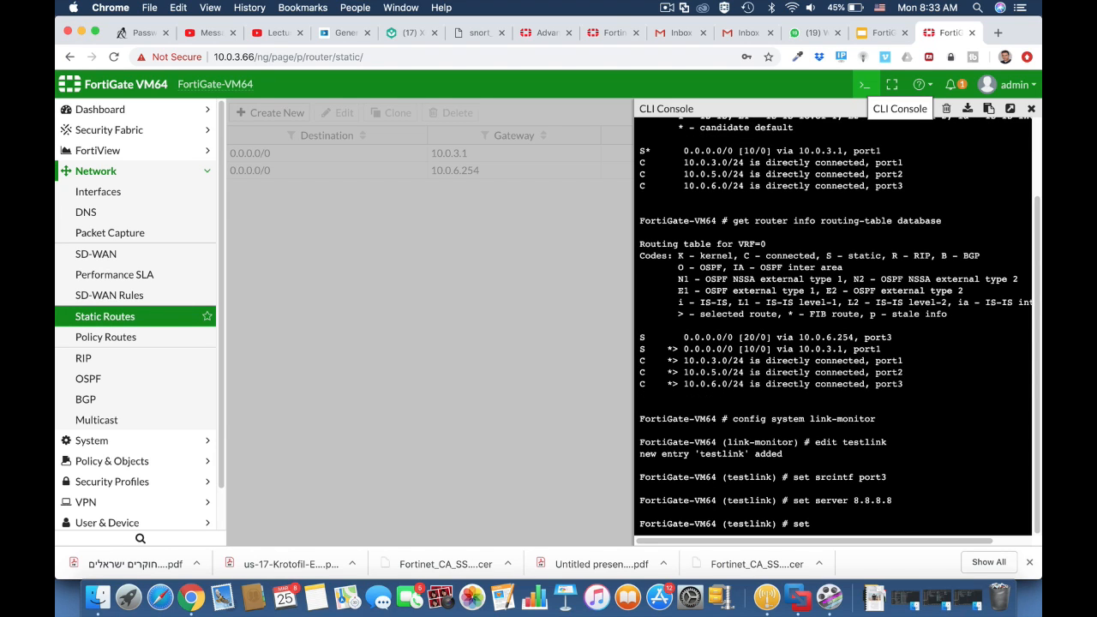
type("et gateway-ip 10.0.3.1")
key("Return")
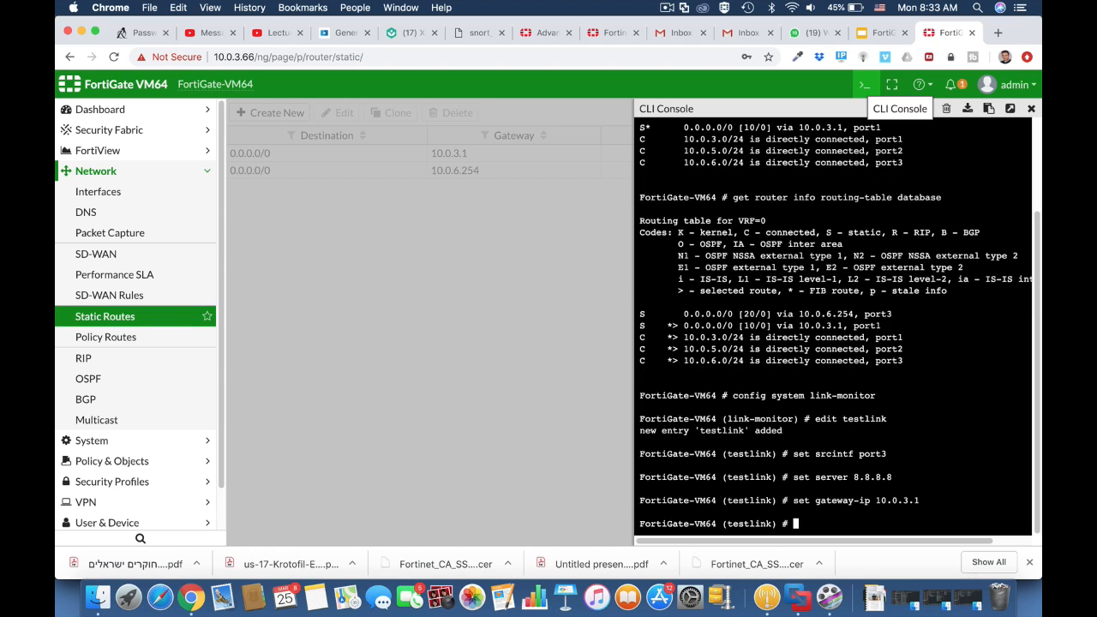
type("set protocol ping")
key("Return")
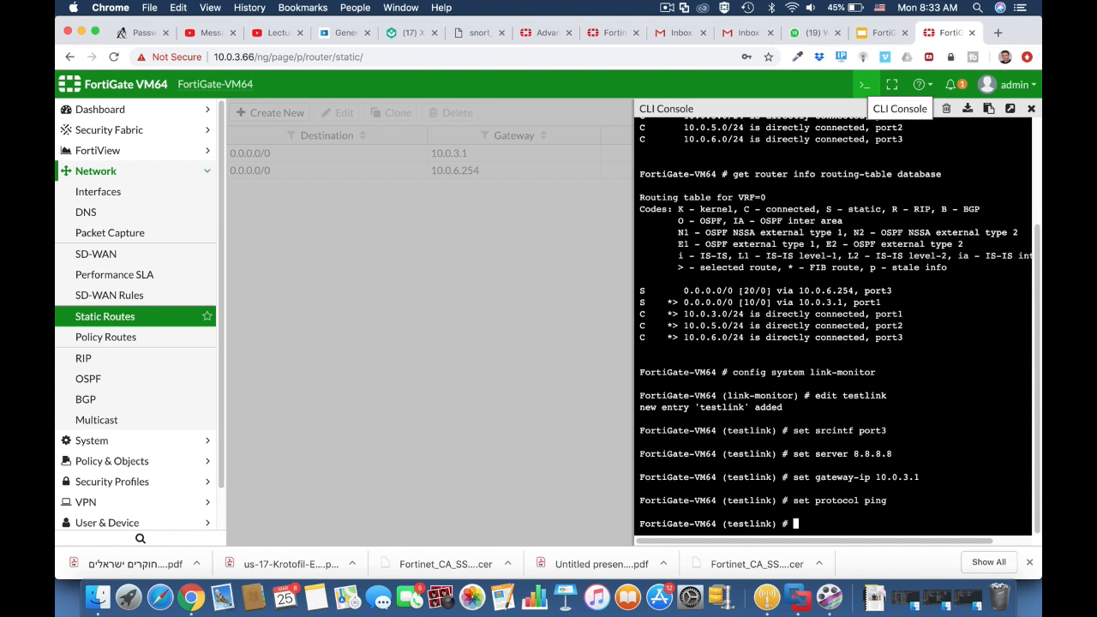
type("set u")
key("Tab")
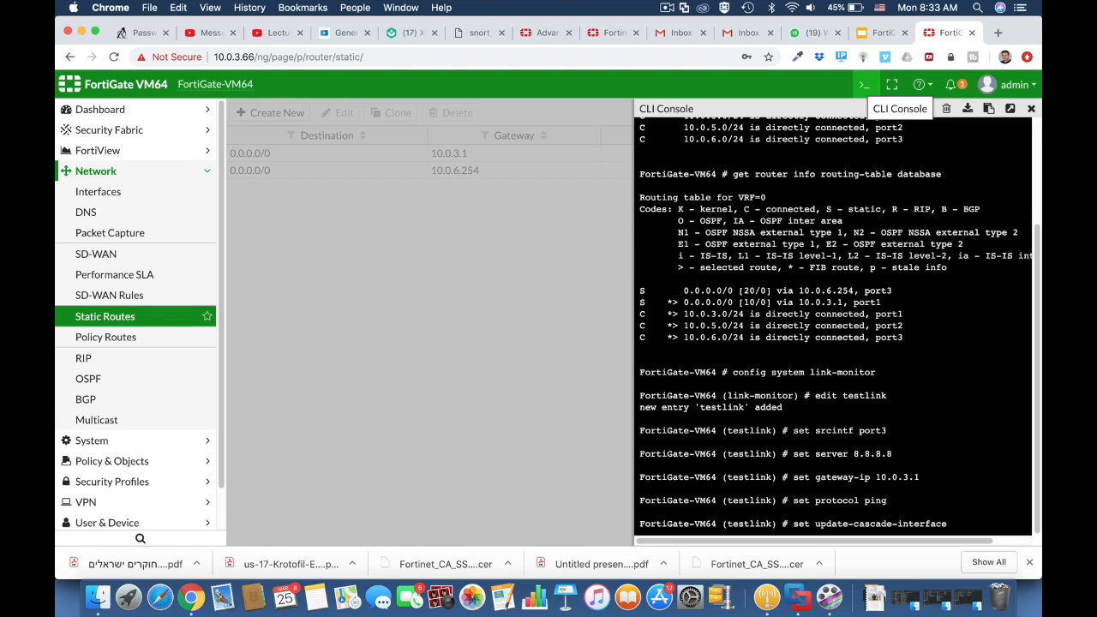
key("Tab")
type("enable")
key("Return")
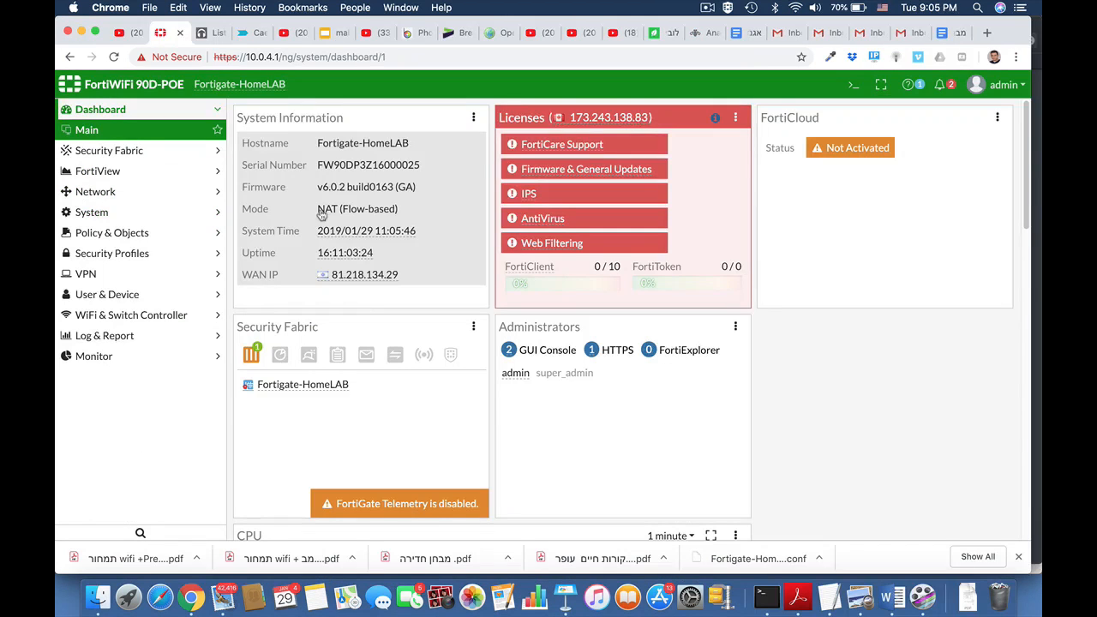
Create the Firewall group SSL_Group with the existing local user as its only member
left_click(115, 293)
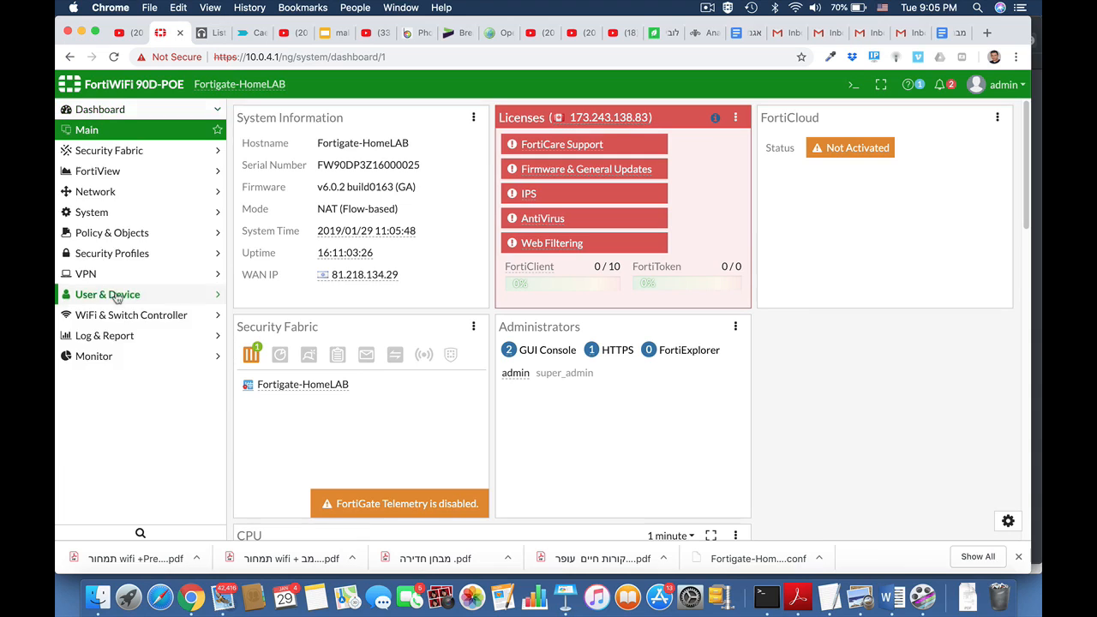
left_click(115, 316)
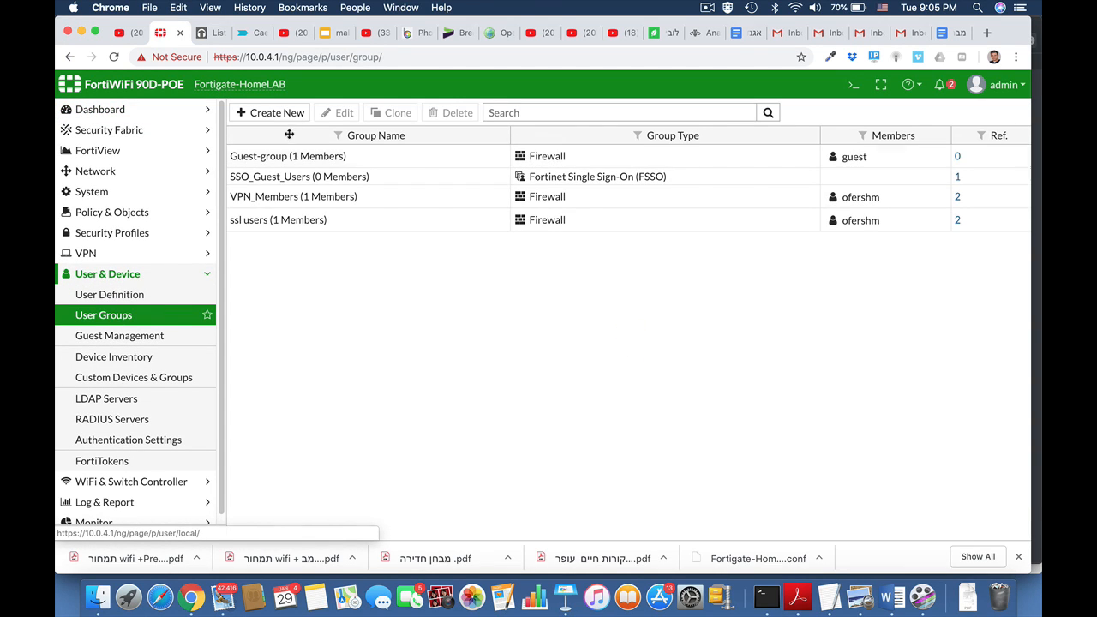
left_click(289, 112)
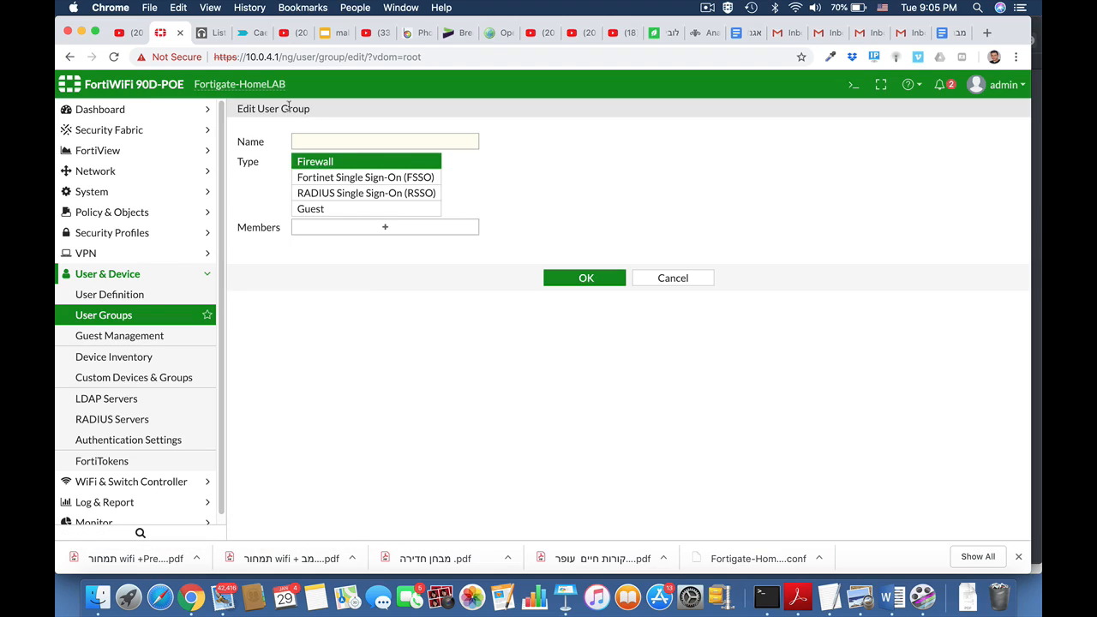
left_click(335, 144)
type("ss")
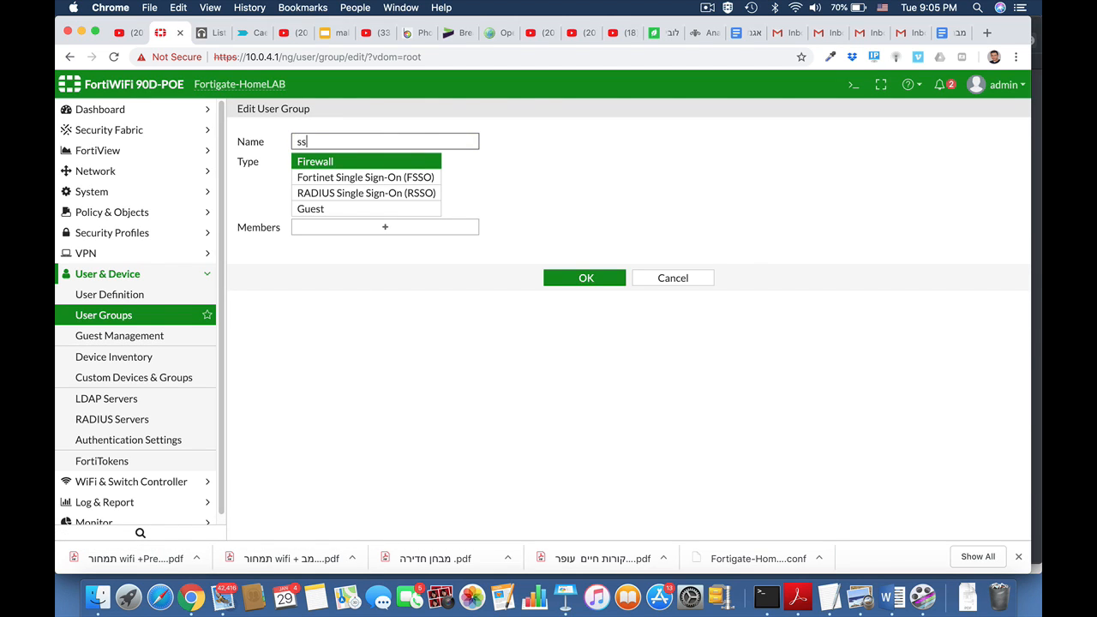
key("BackSpace")
key("BackSpace")
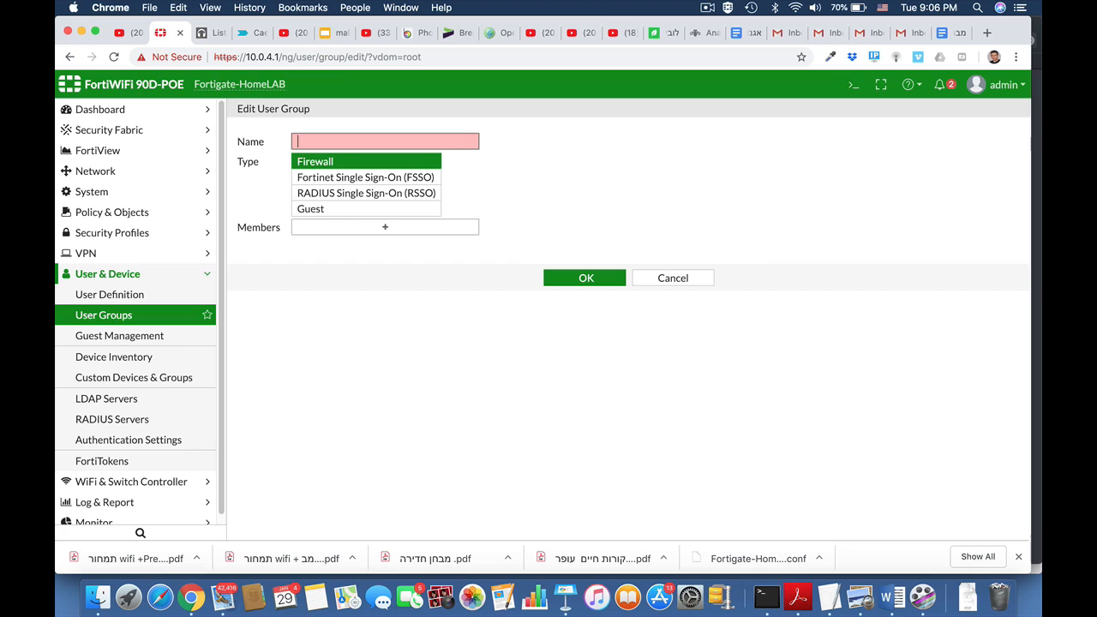
type("SSL")
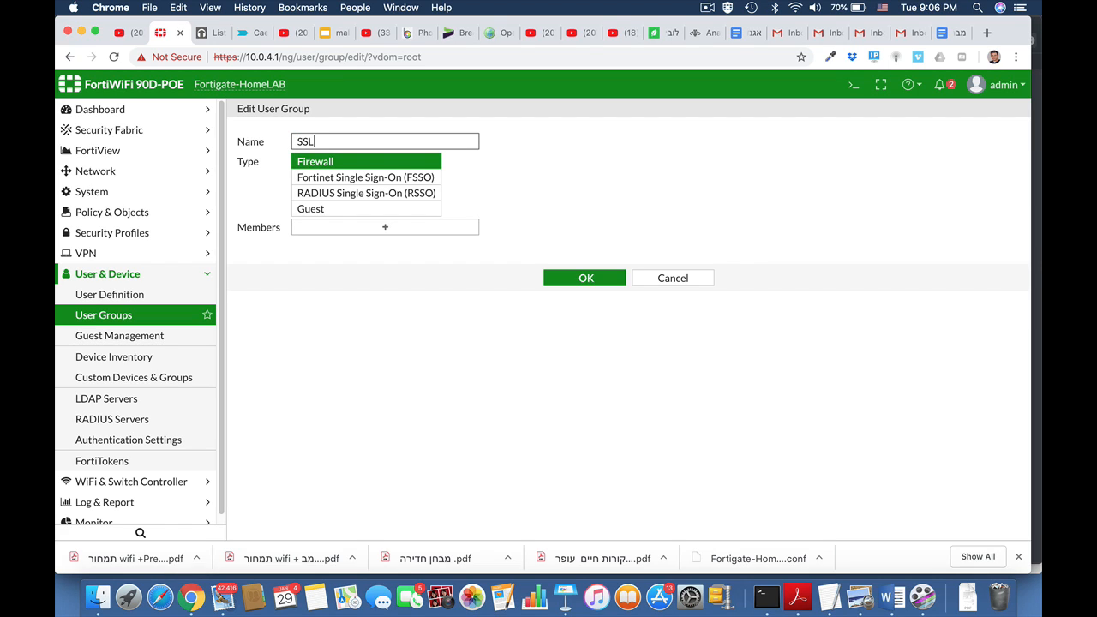
type("_Group")
left_click(397, 231)
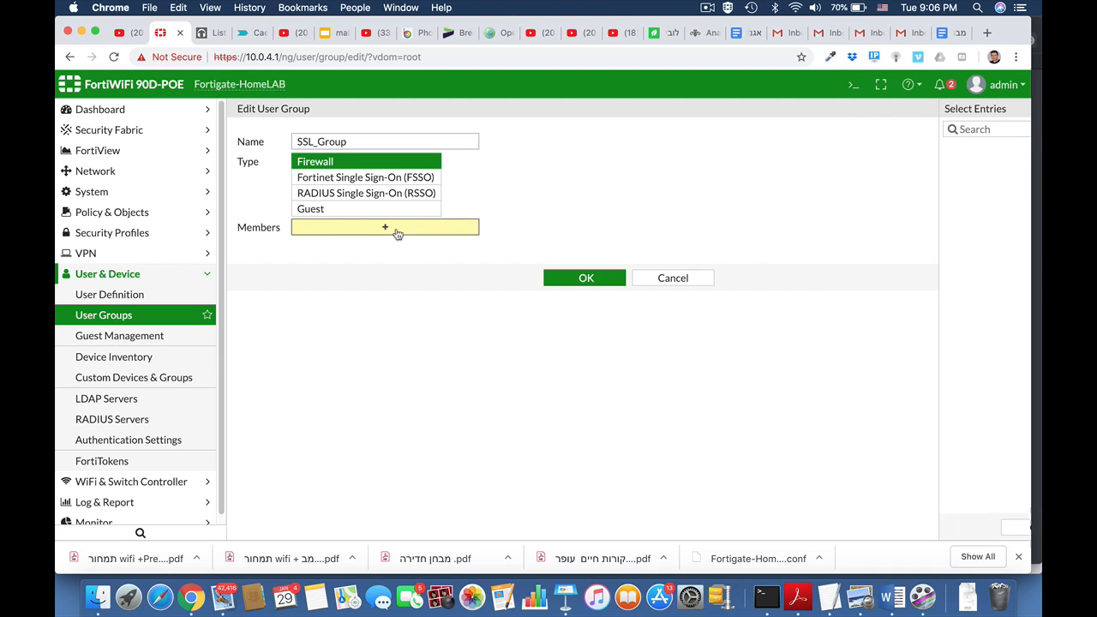
left_click(1022, 133)
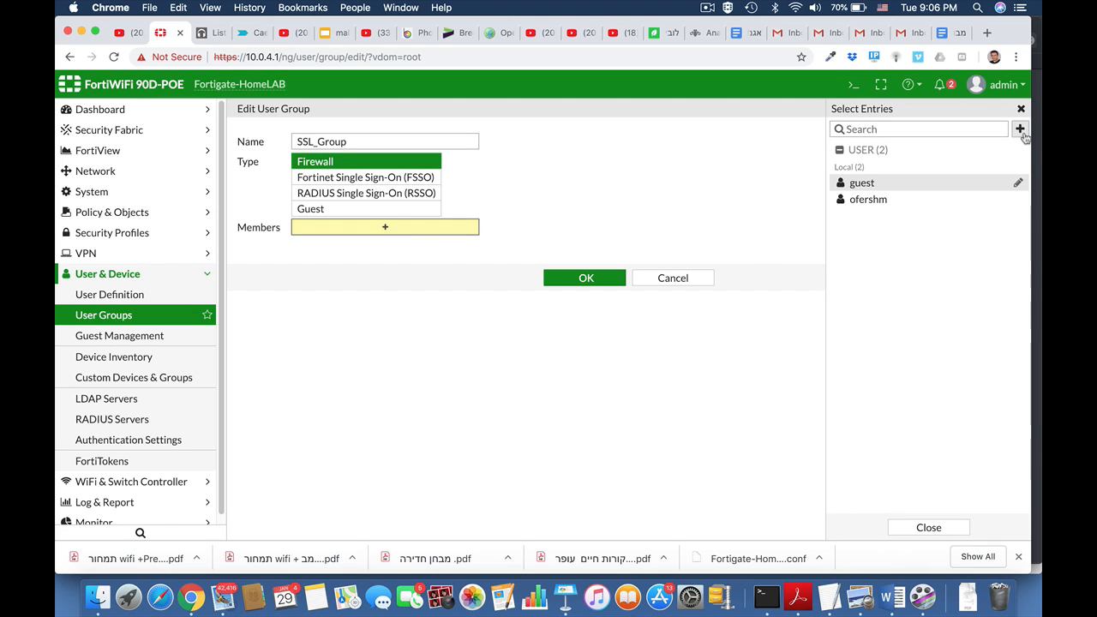
left_click(903, 202)
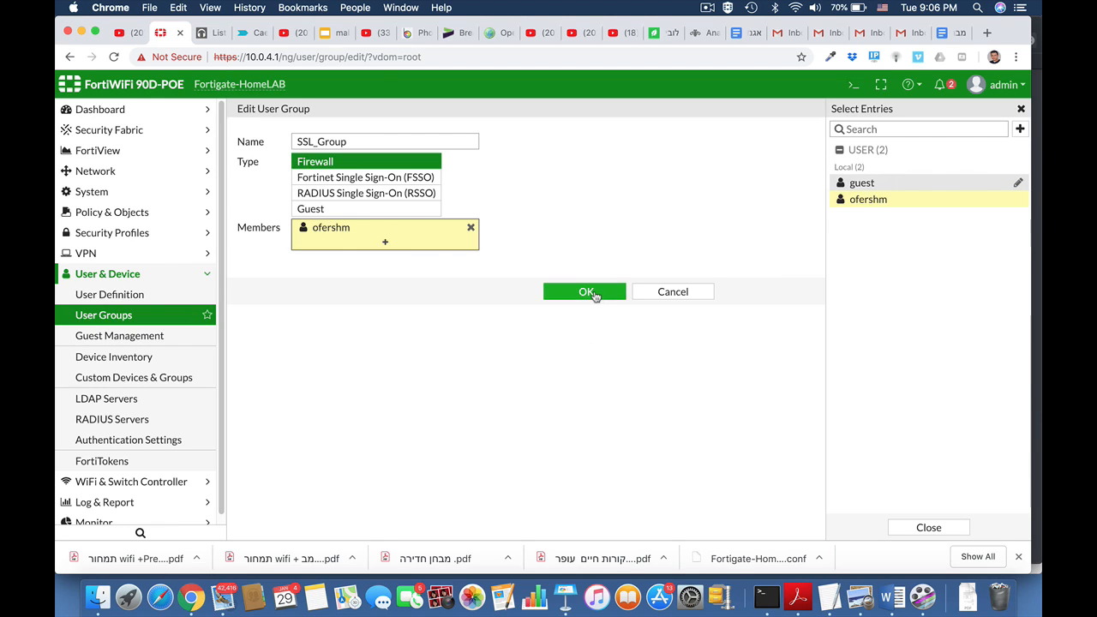
left_click(594, 295)
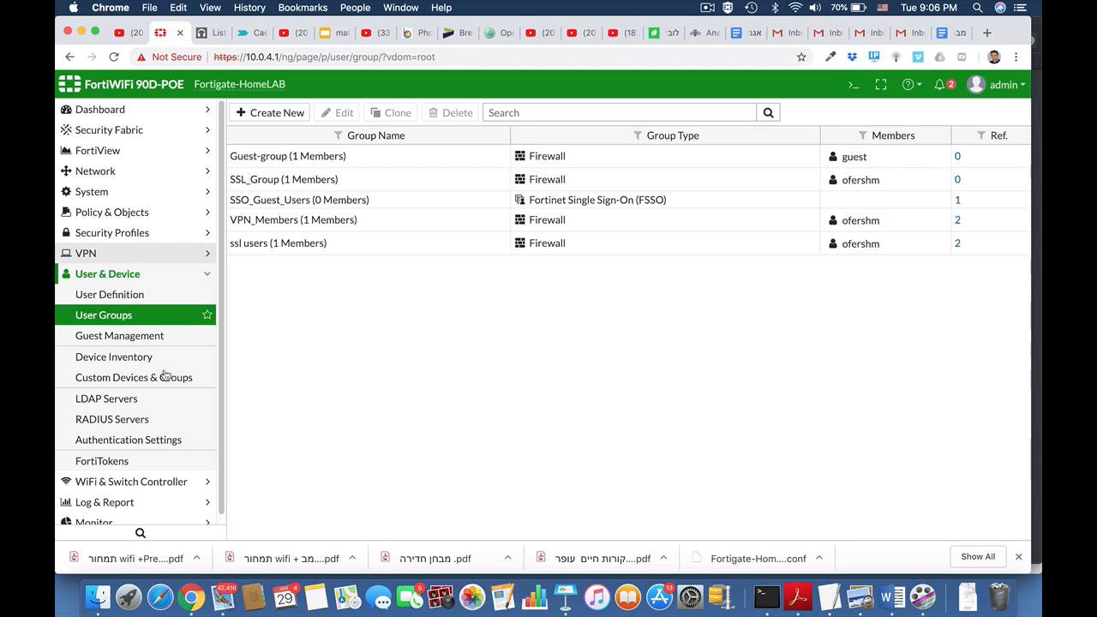
left_click(127, 275)
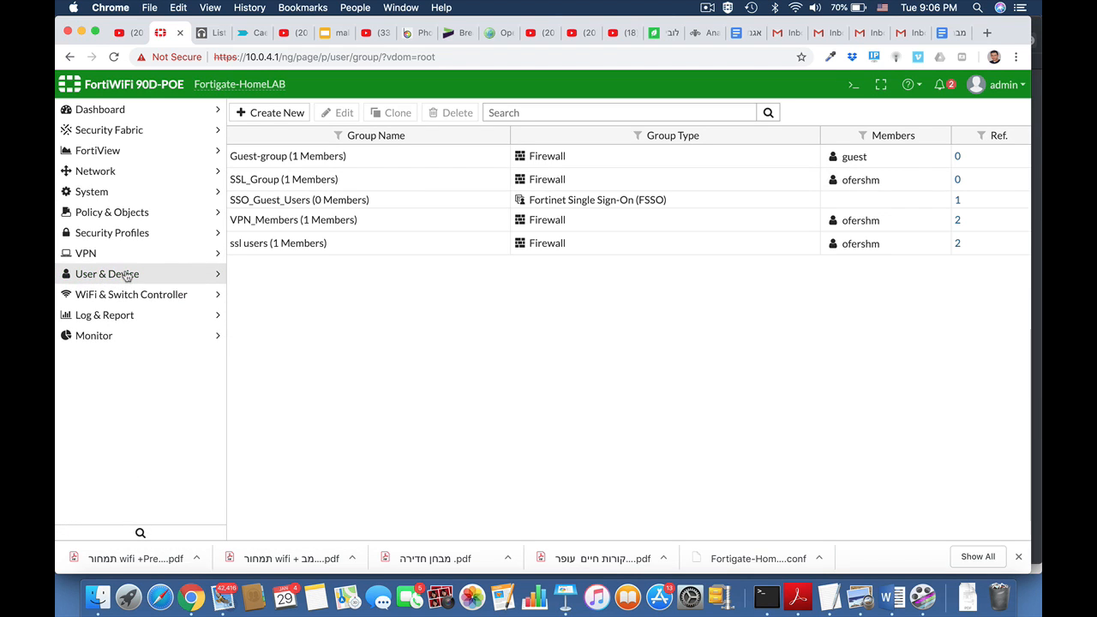
Open SSL-VPN Settings, check the server certificate options unchanged, and start a new Authentication/Portal Mapping
left_click(112, 254)
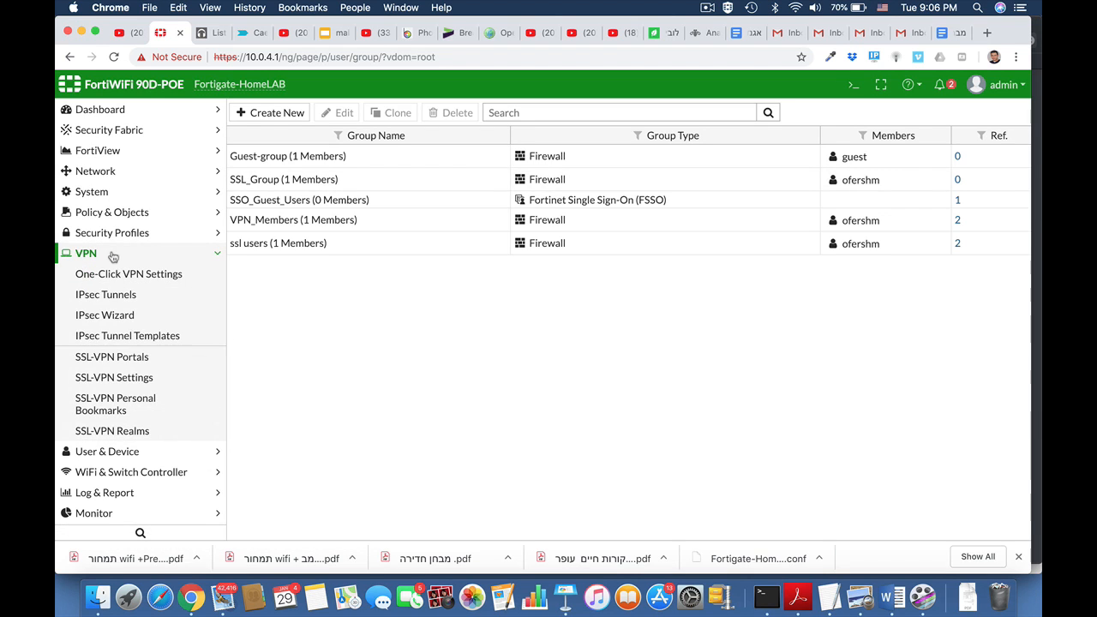
left_click(116, 385)
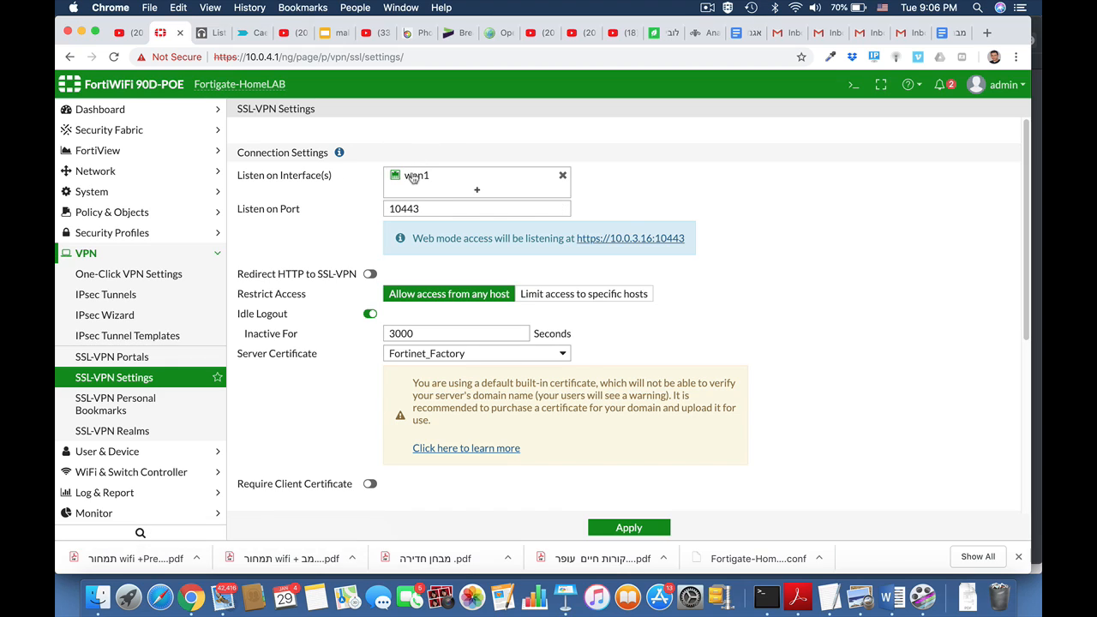
mouse_move(412, 177)
scroll(719, 309, "down", 3)
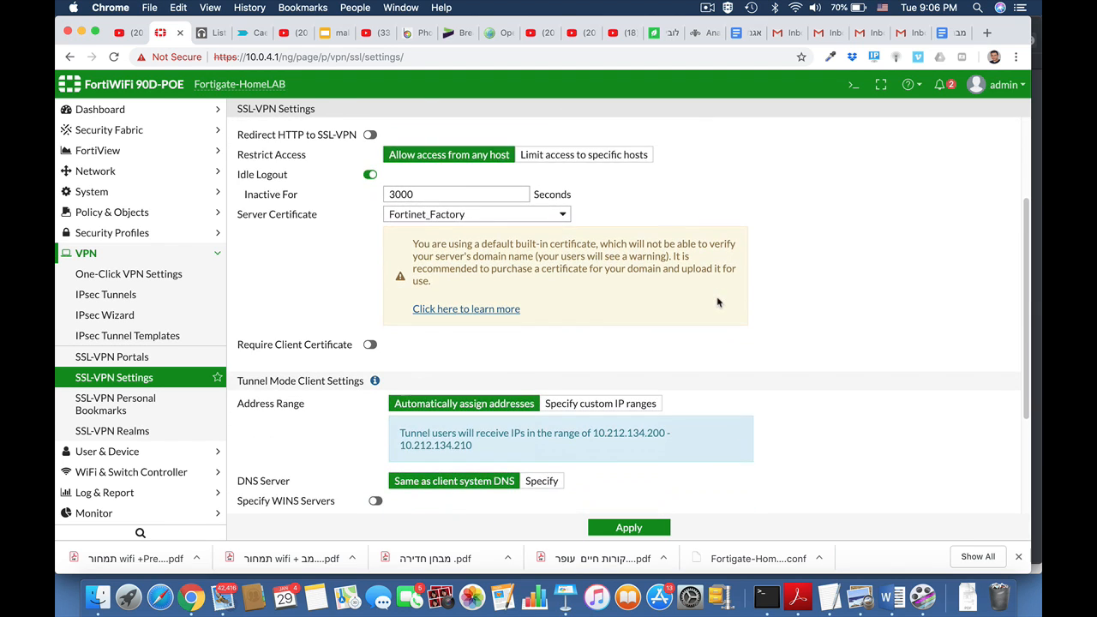
left_click(557, 216)
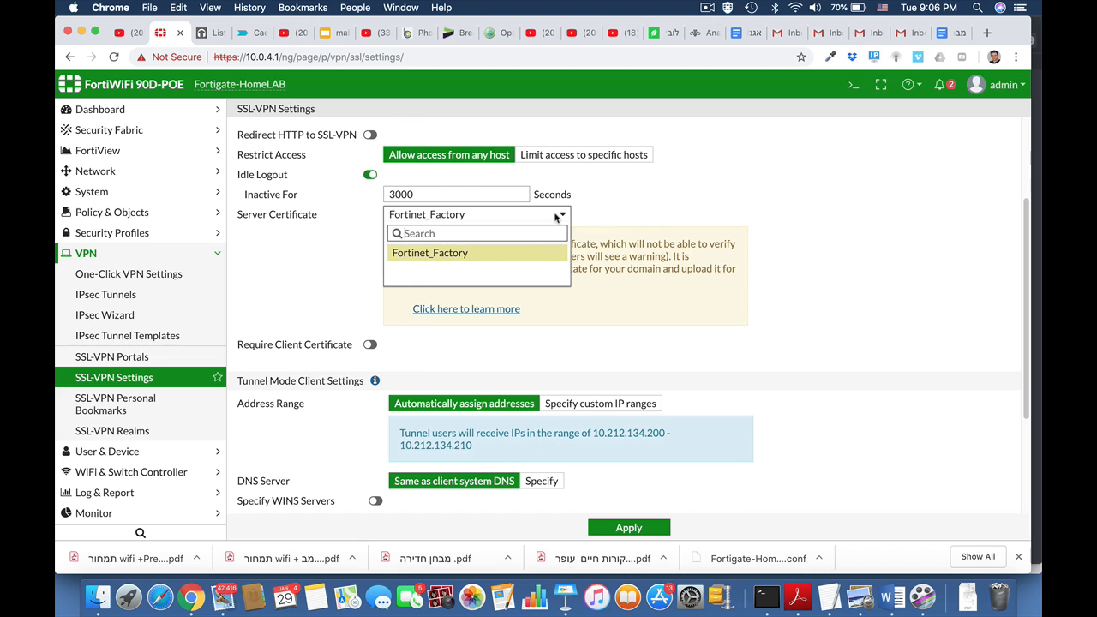
left_click(808, 244)
scroll(794, 377, "down", 2)
scroll(792, 374, "down", 2)
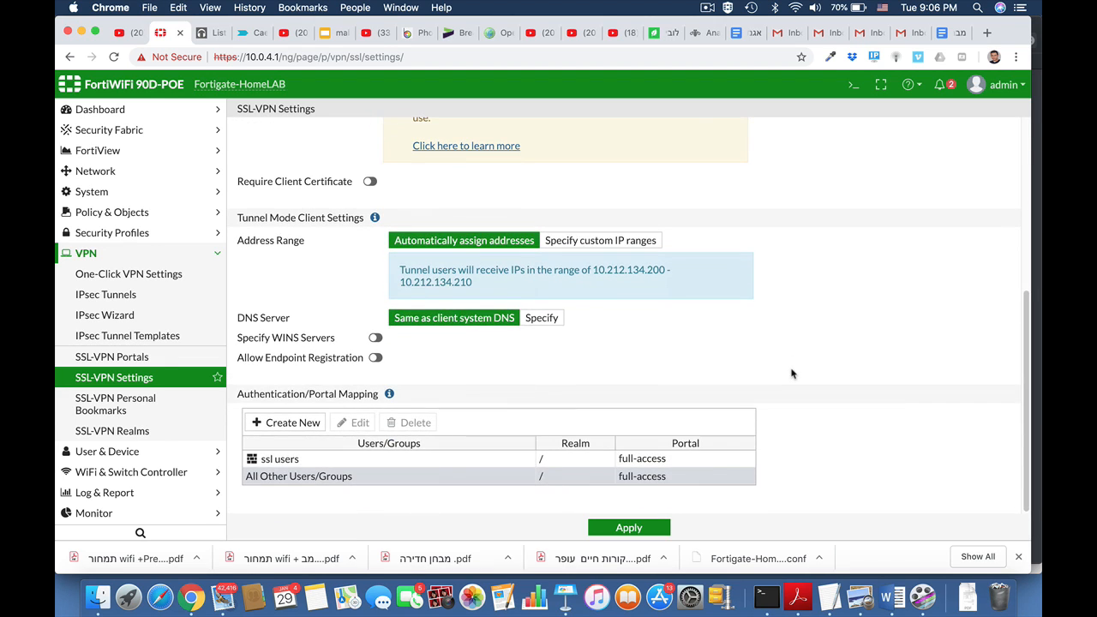
left_click(288, 423)
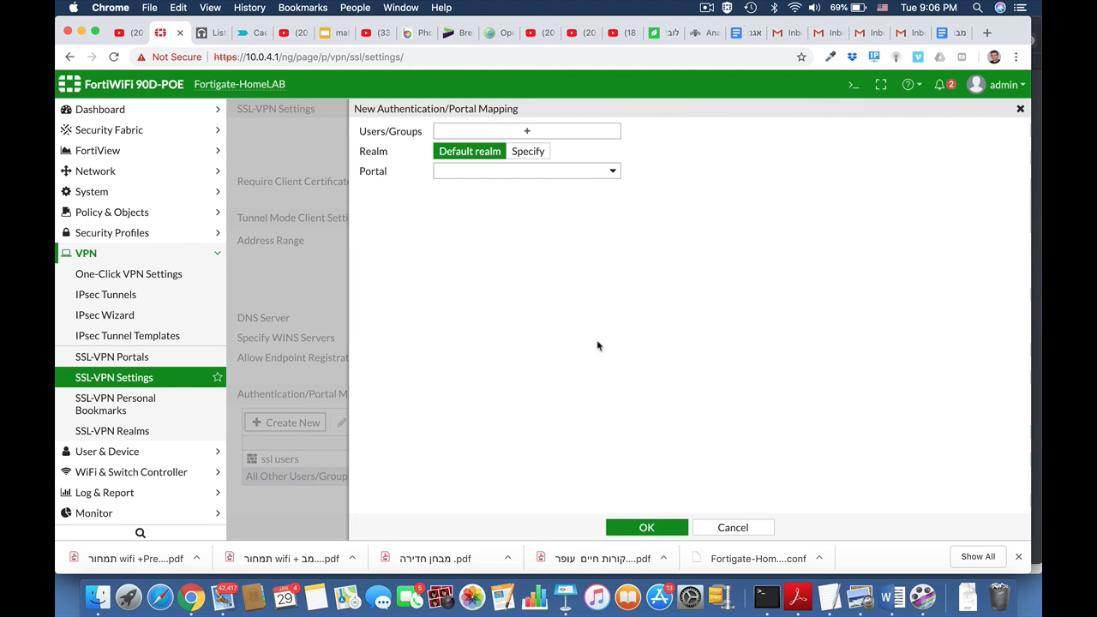
Map SSL_Group to the web-access portal, then go to the SSL-VPN Portals list
left_click(548, 131)
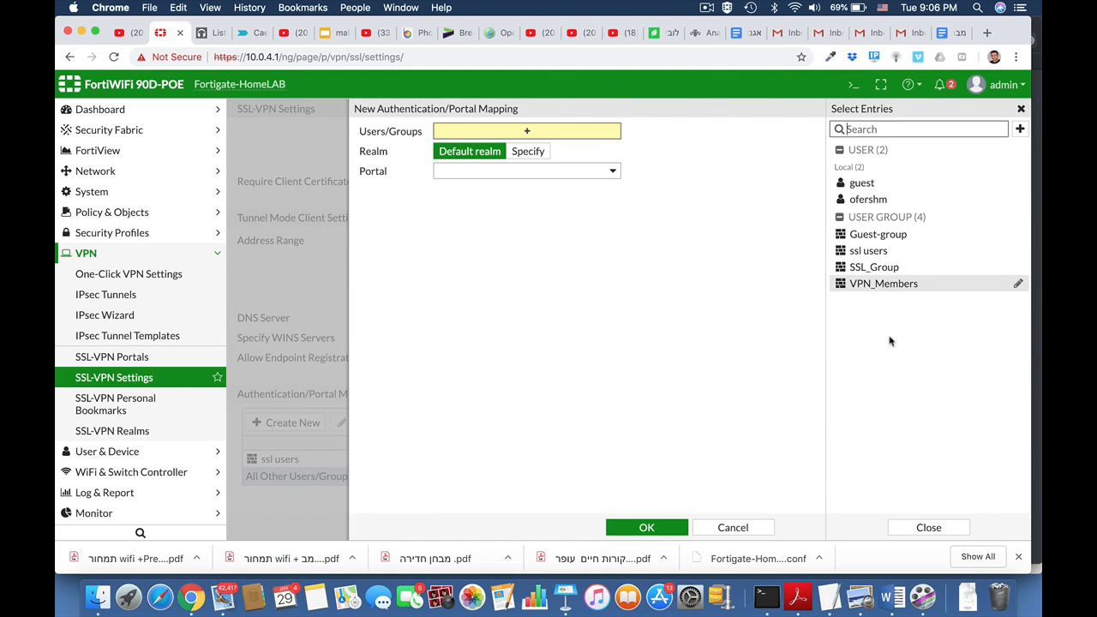
left_click(880, 267)
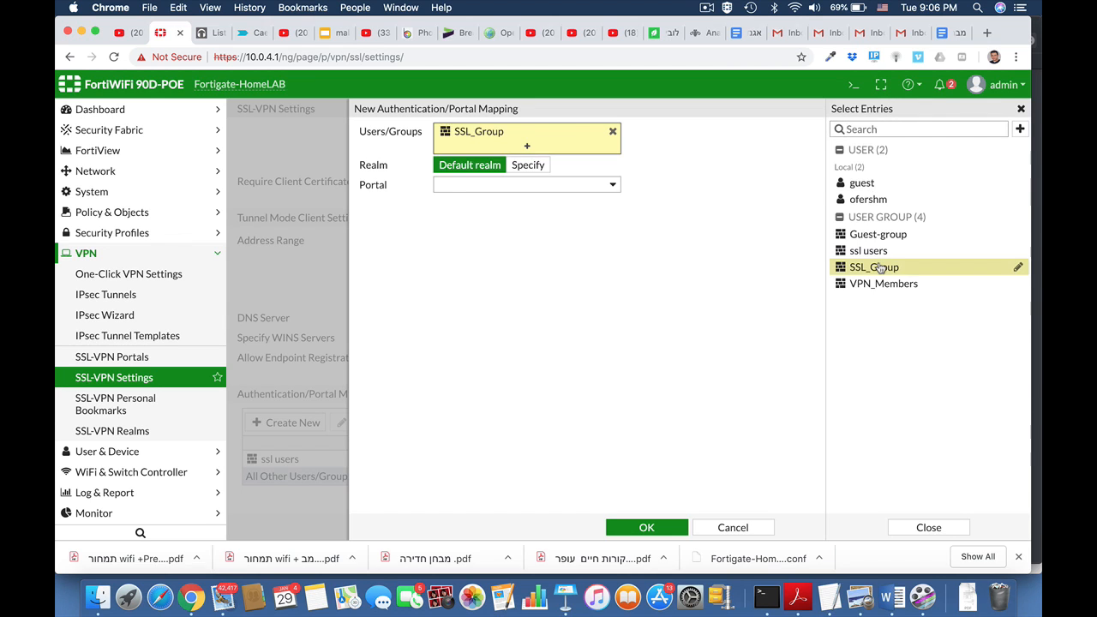
left_click(564, 184)
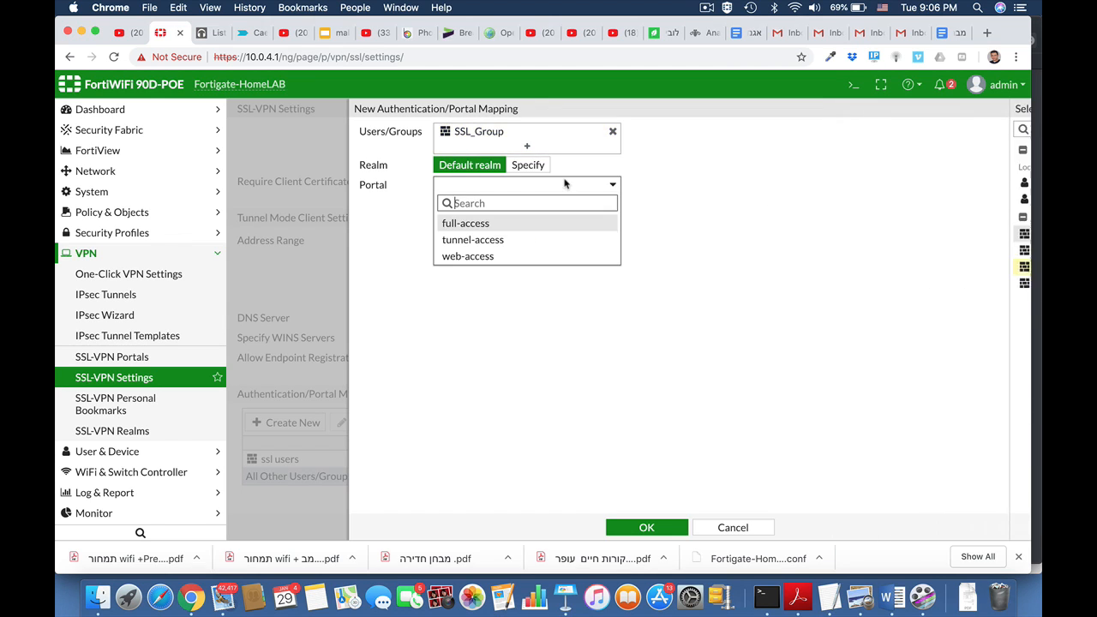
left_click(490, 257)
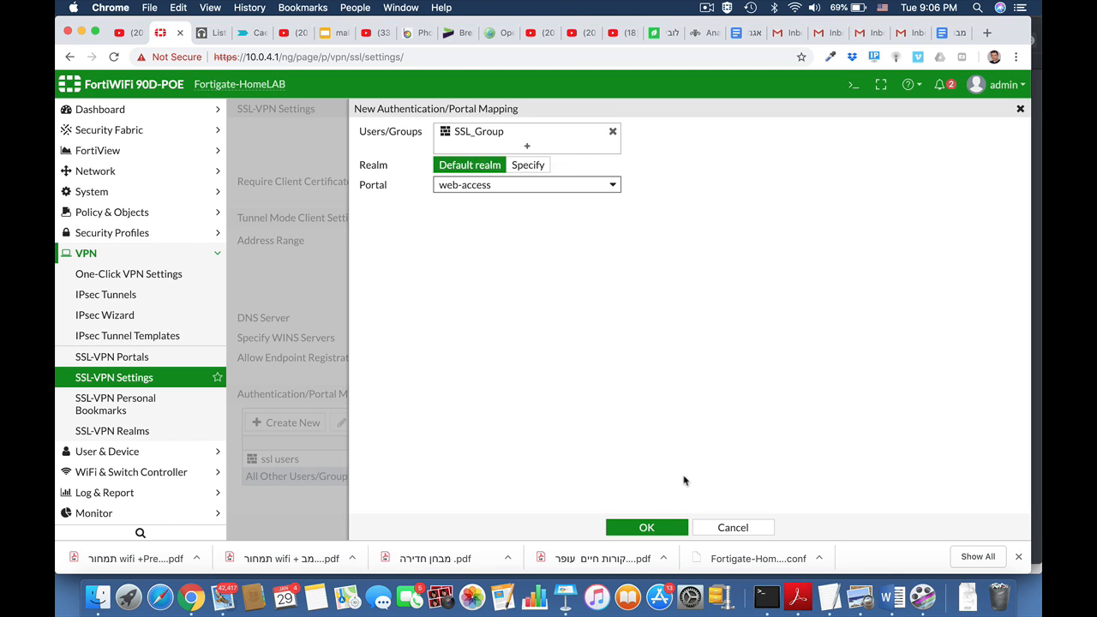
left_click(647, 526)
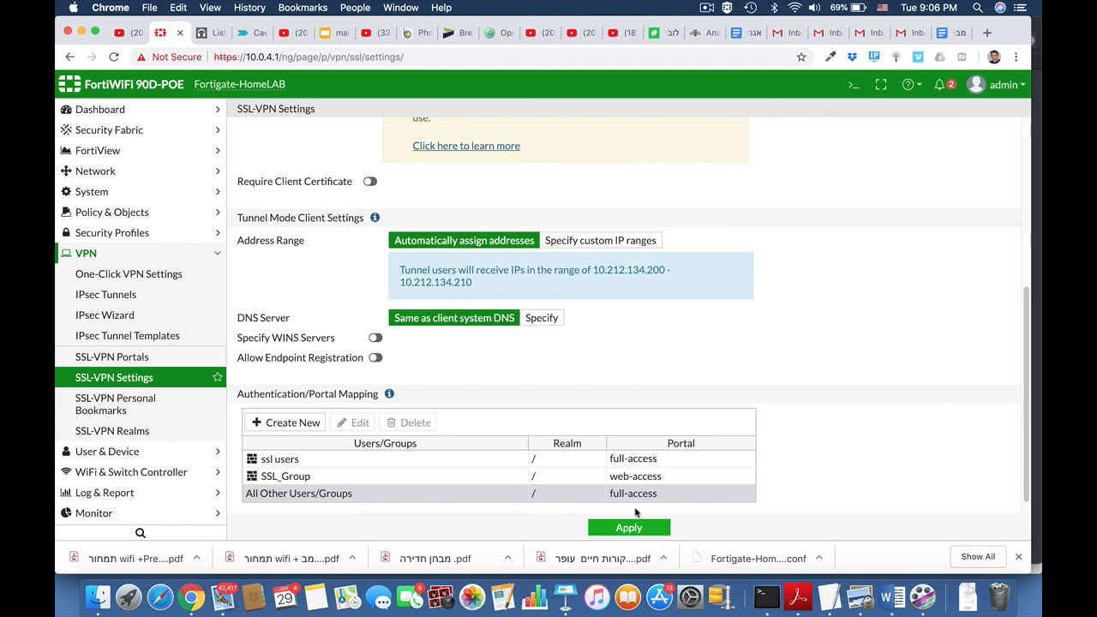
scroll(790, 451, "down", 1)
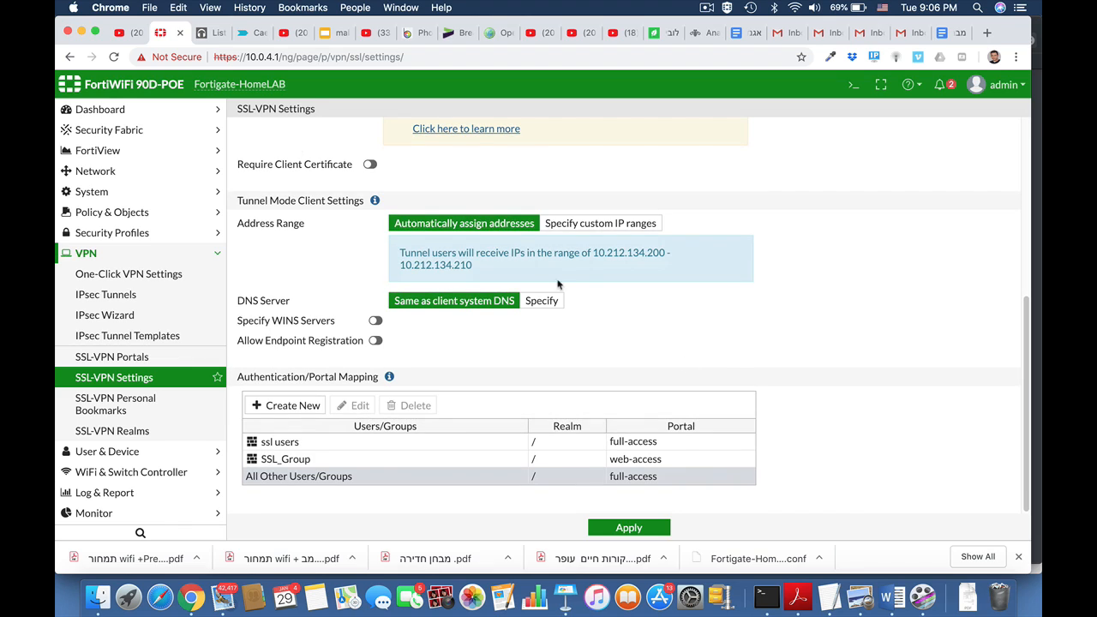
left_click(121, 361)
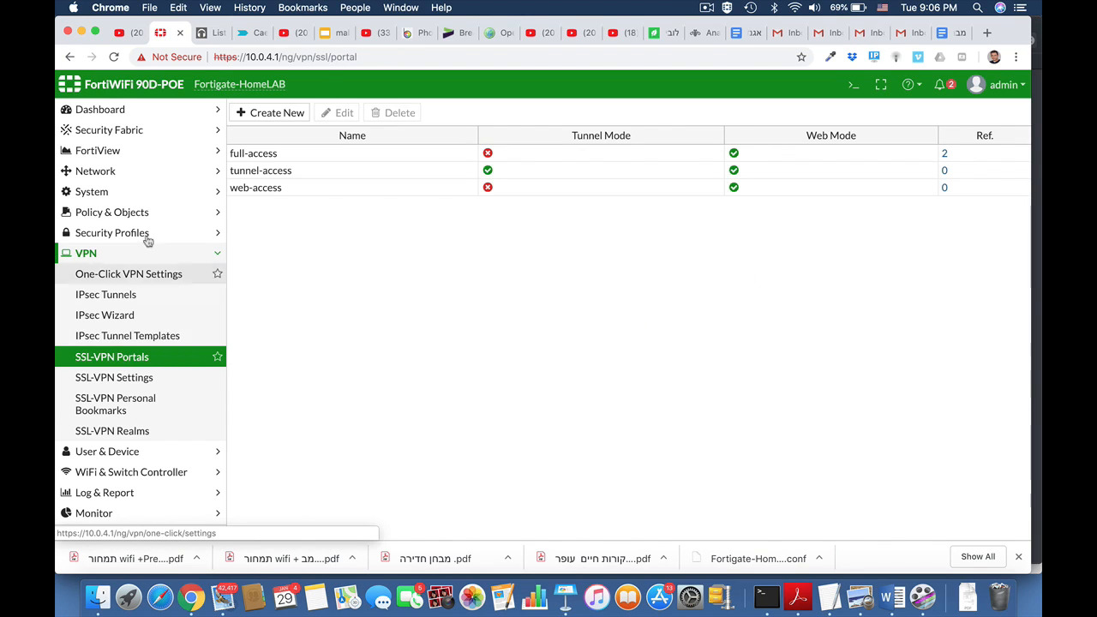
left_click(244, 187)
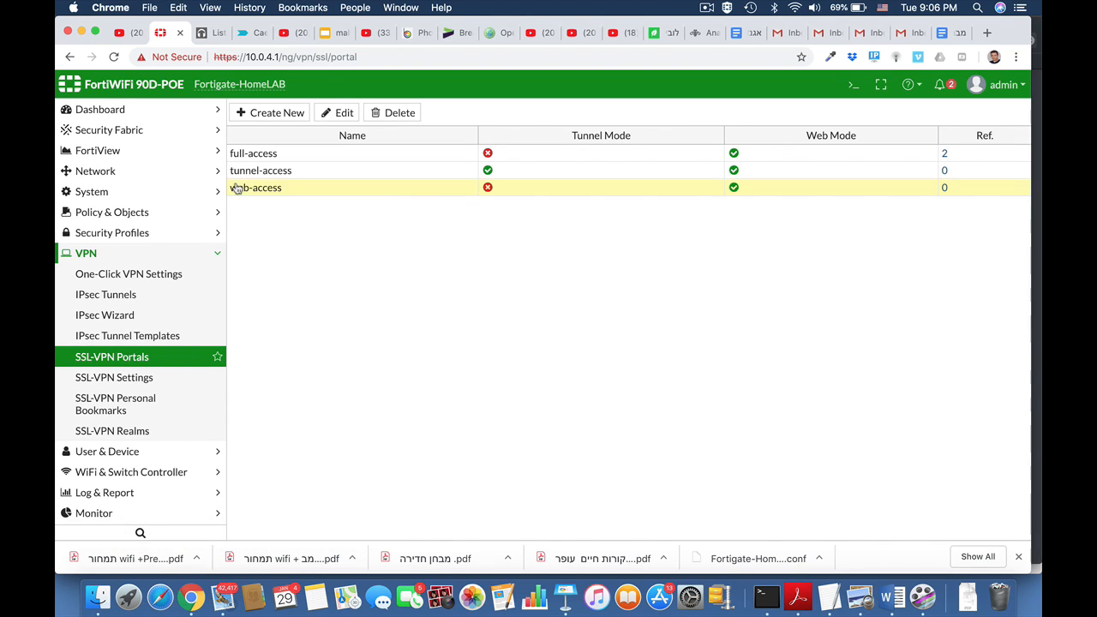
left_click(347, 116)
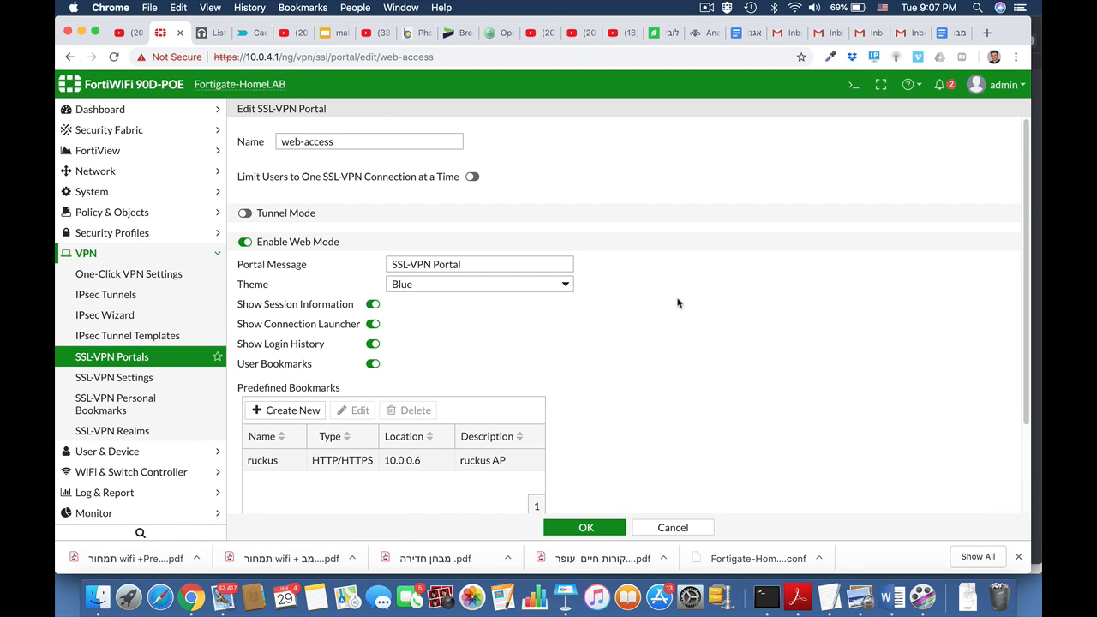
scroll(677, 302, "down", 3)
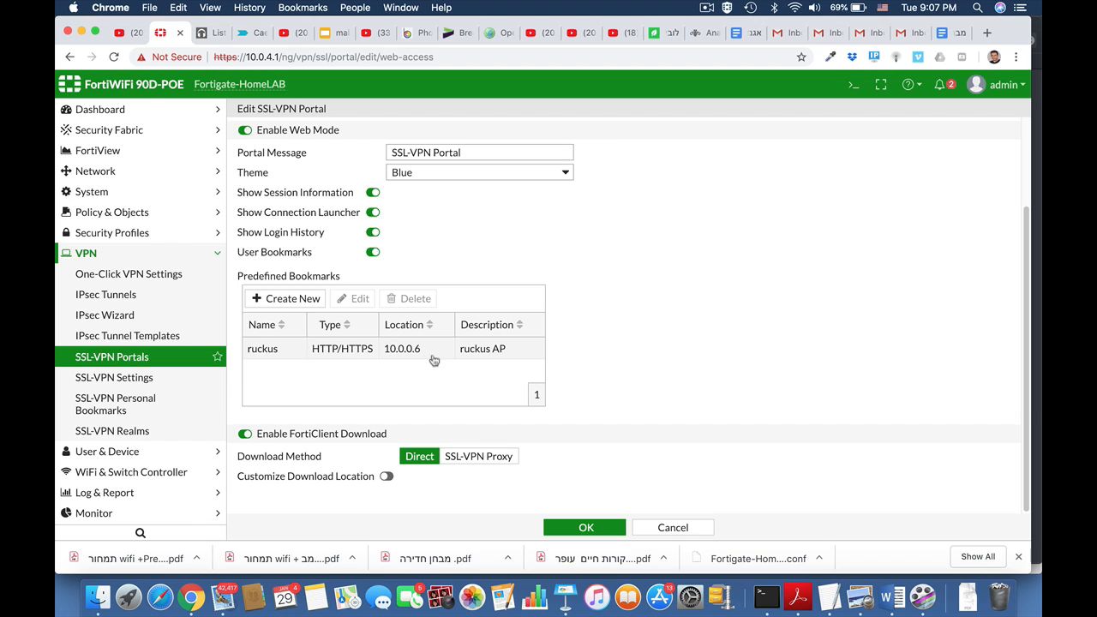
left_click(310, 300)
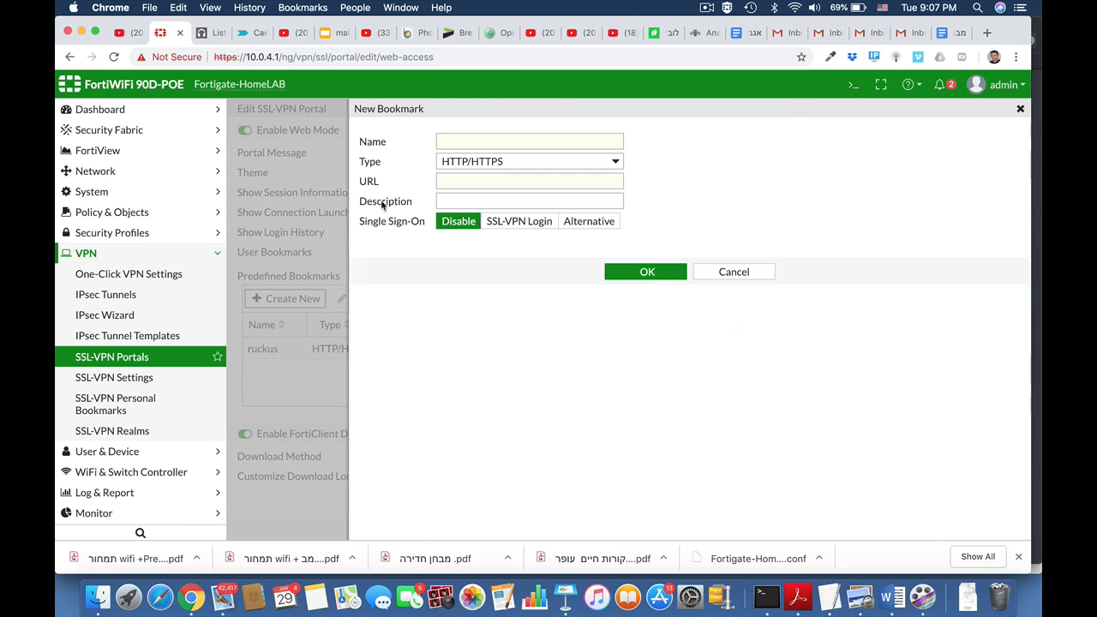
left_click(527, 162)
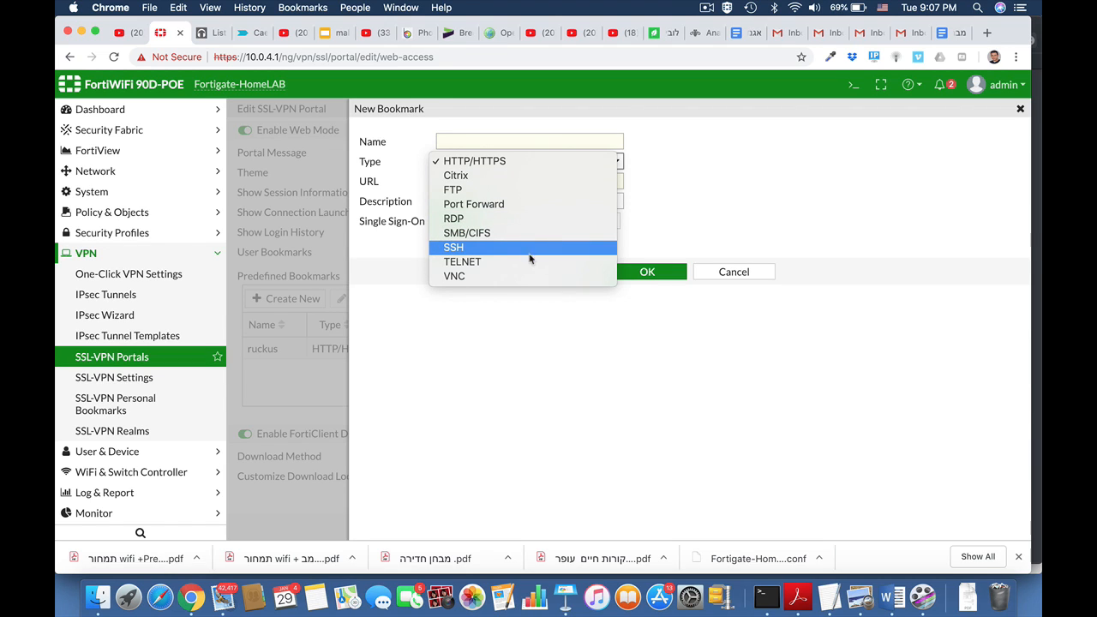
left_click(683, 190)
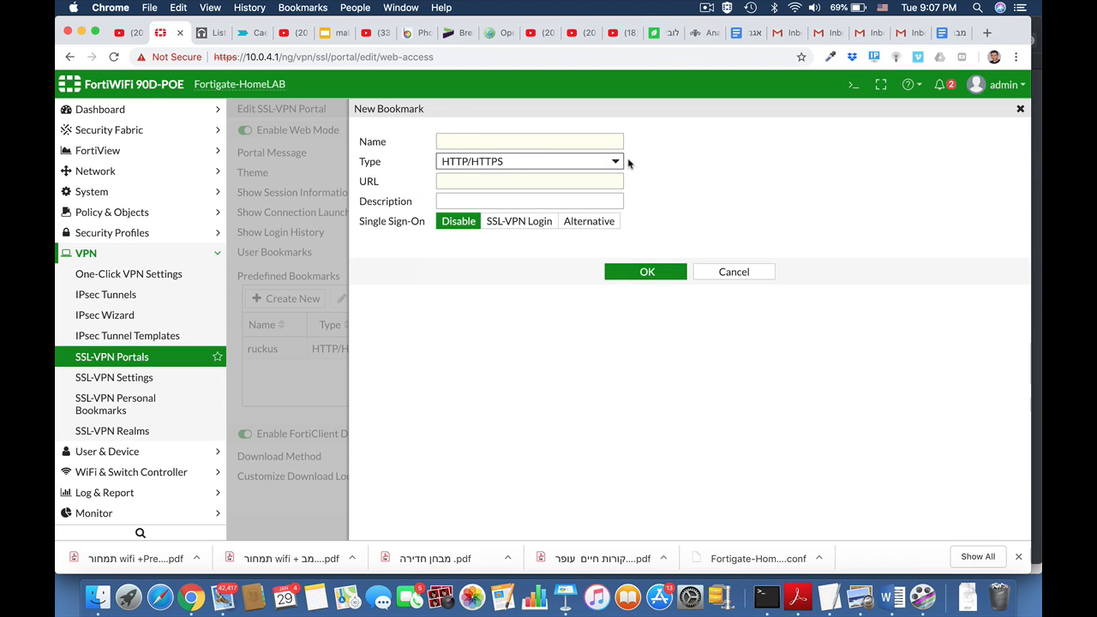
left_click(725, 272)
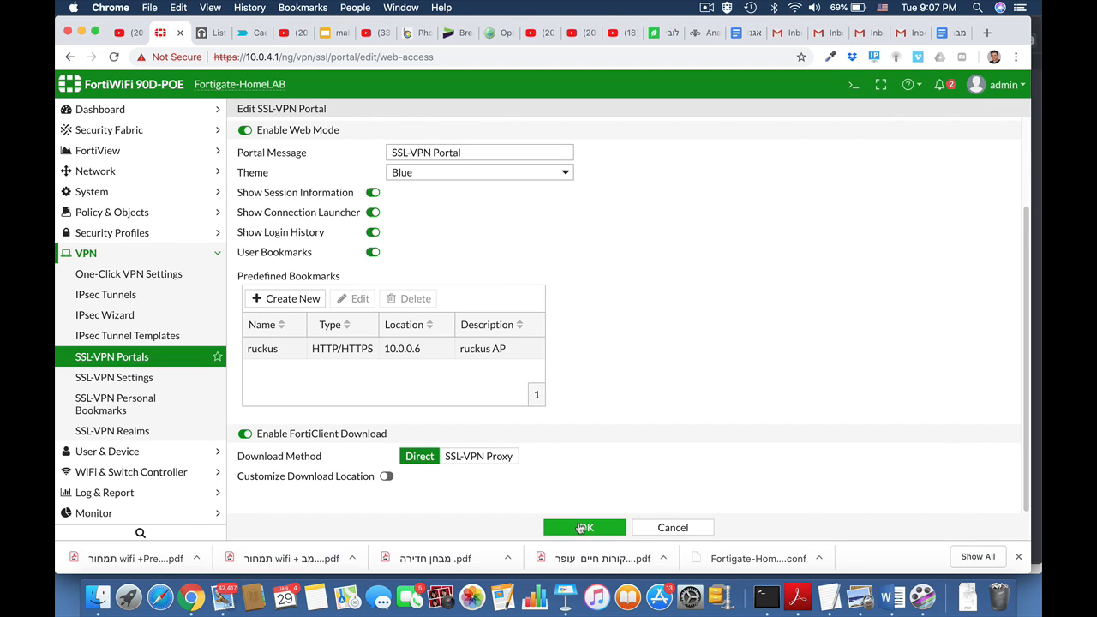
Set the web-access portal message to 'Marketing Portal' with the Red theme and save
left_click_drag(474, 152, 371, 159)
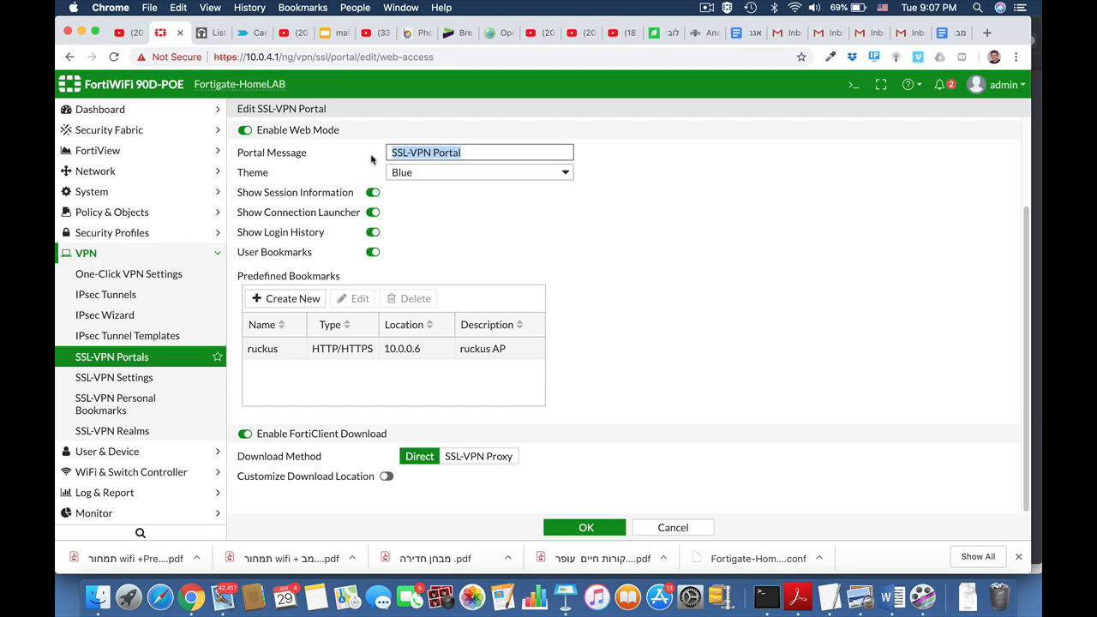
type("Marketing")
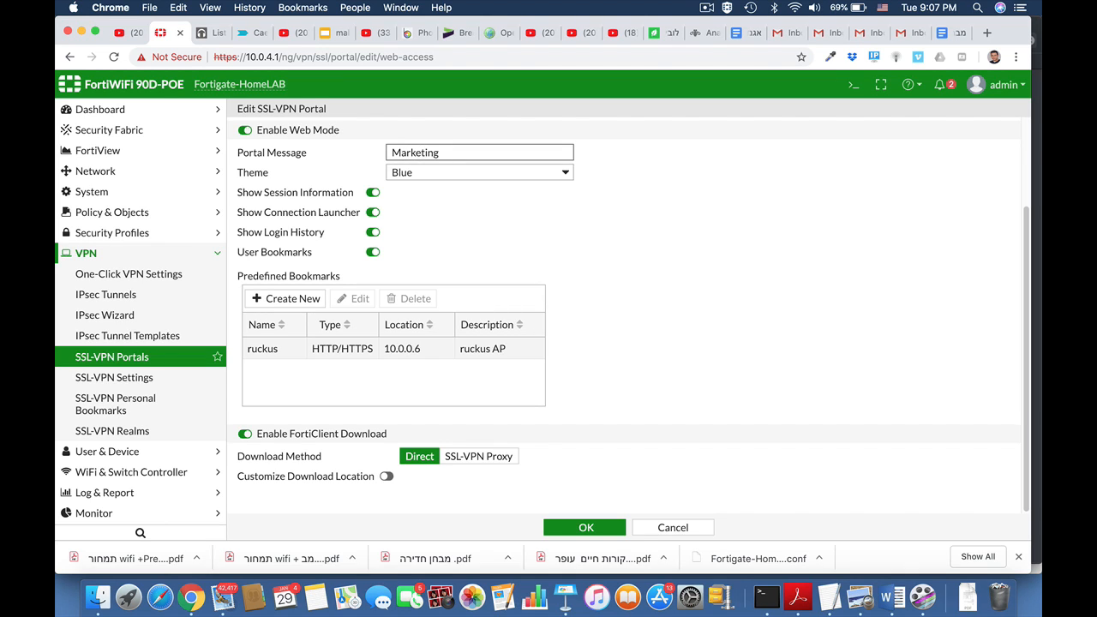
left_click(454, 178)
left_click(439, 188)
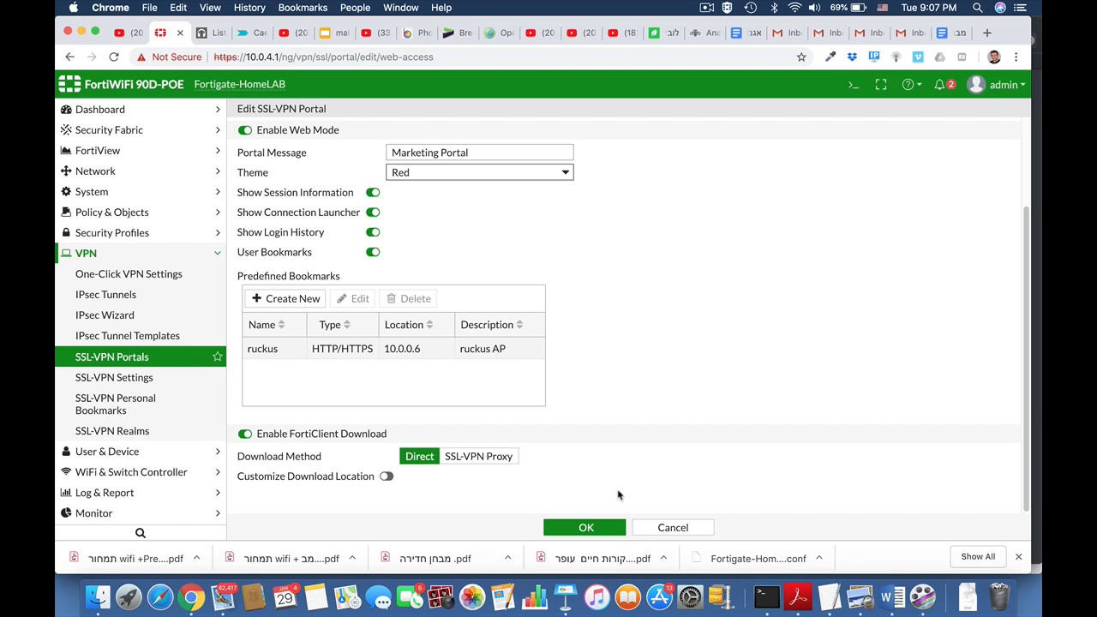
left_click(586, 528)
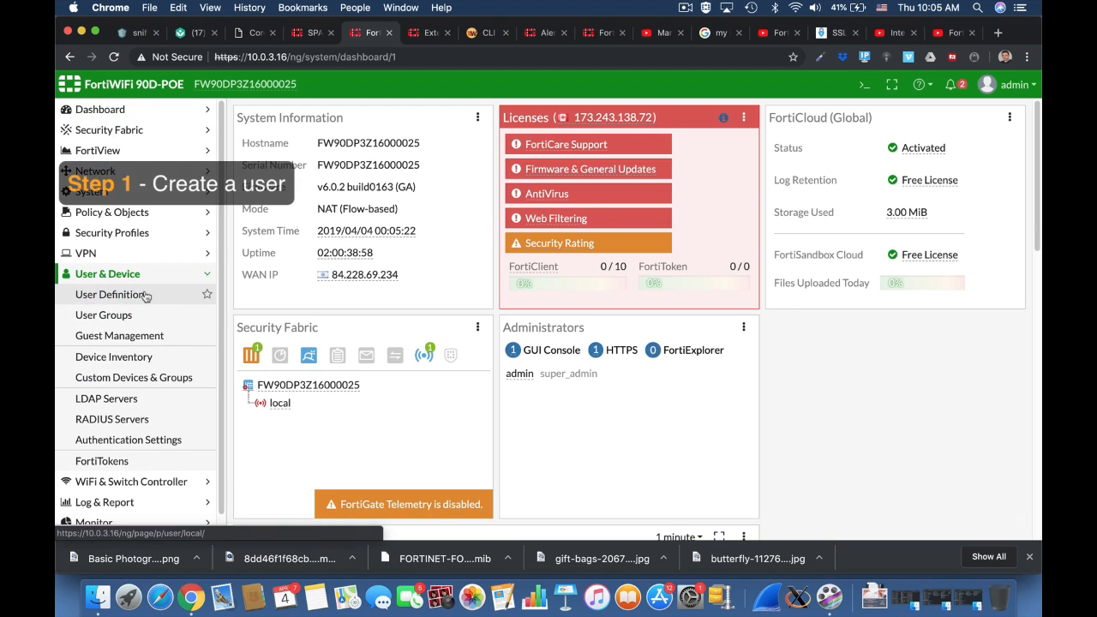
Start a new user group named 'ssl users' and open its member list
left_click(137, 315)
left_click(292, 113)
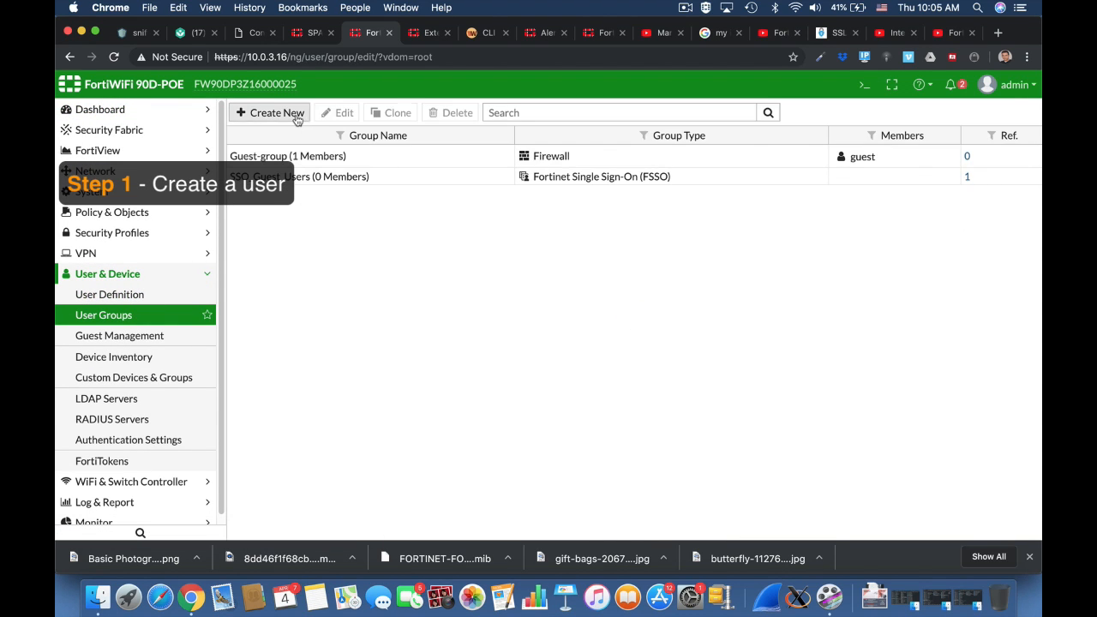
left_click(336, 141)
type("ss")
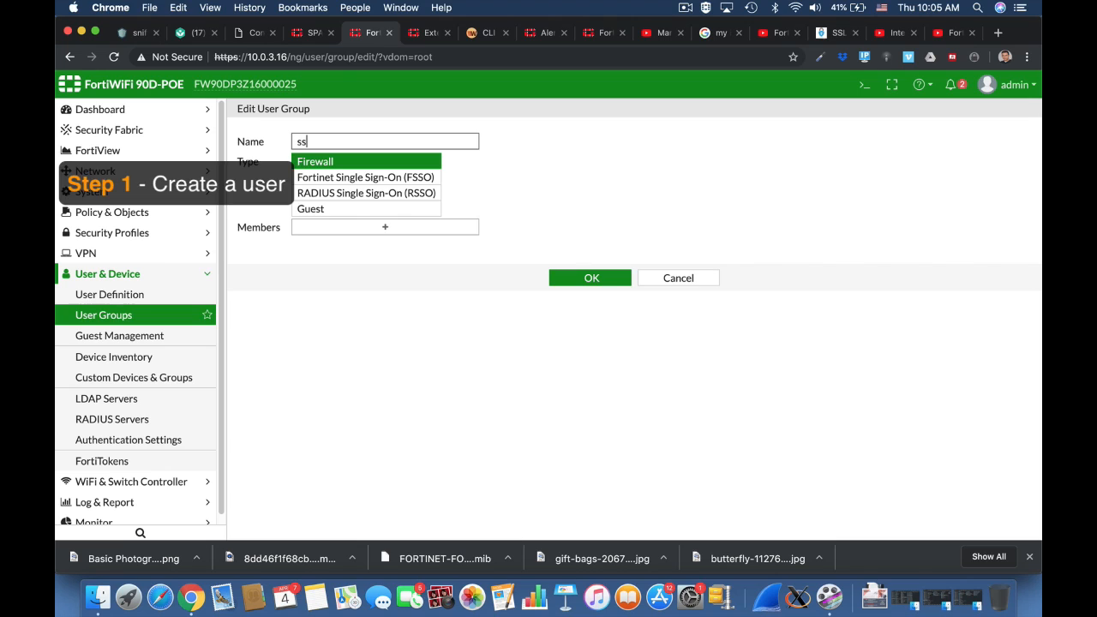
type("l users")
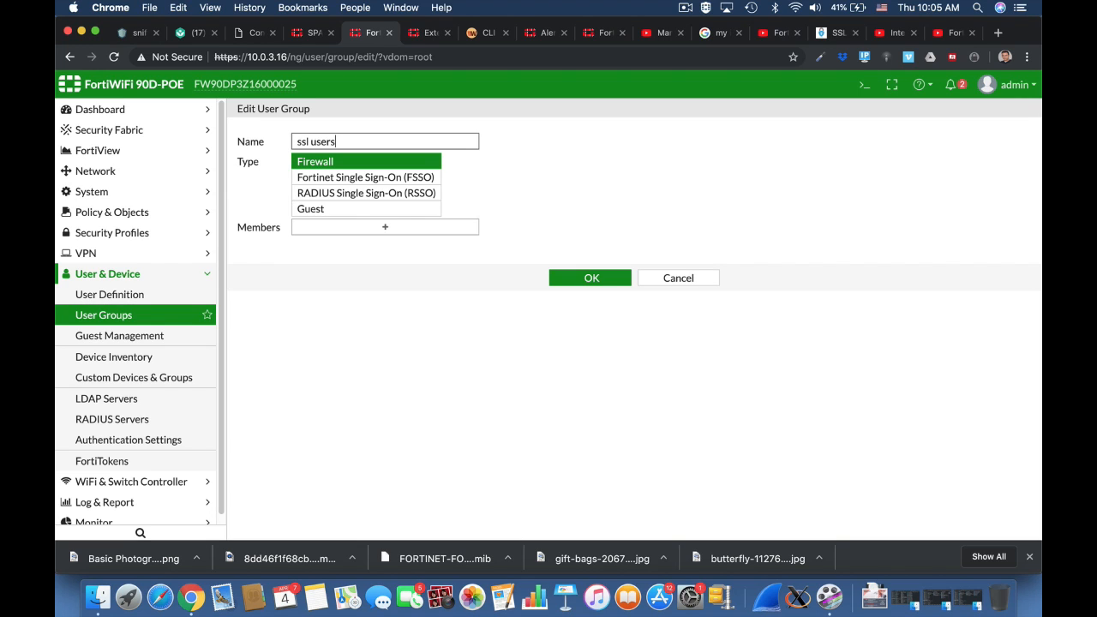
left_click(406, 232)
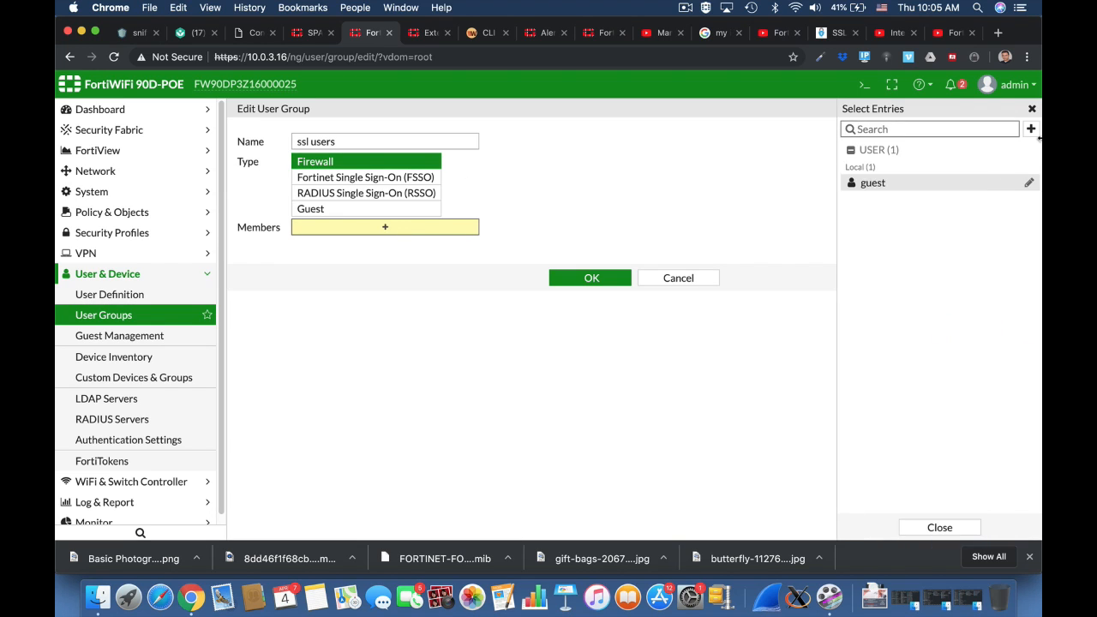
Create a new local user through the wizard, add it as the member, and save the group
left_click(1032, 130)
left_click(936, 188)
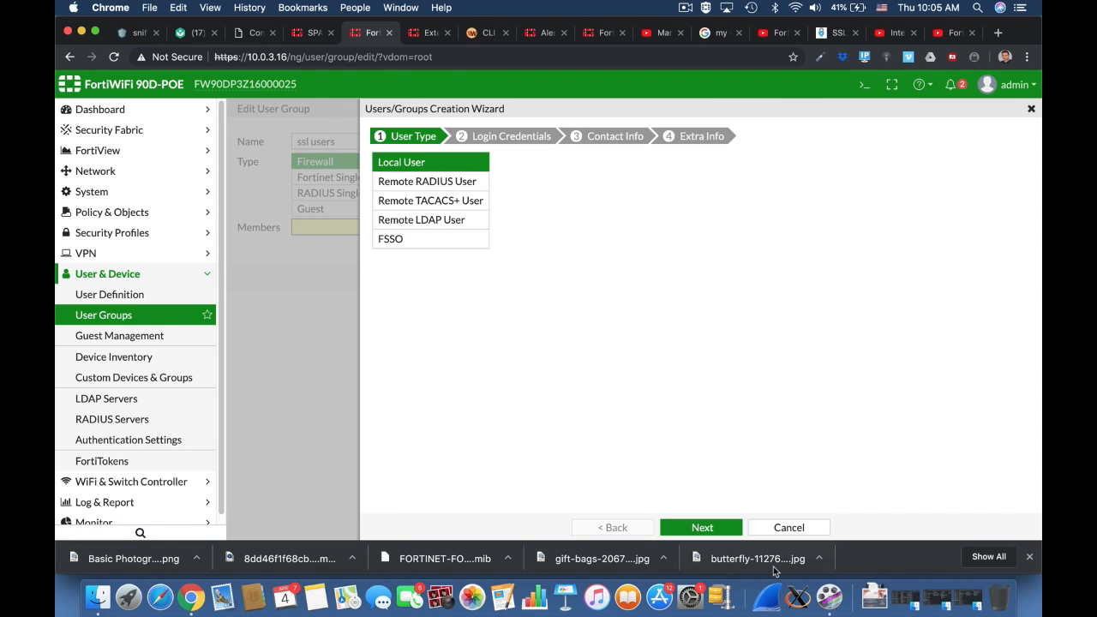
left_click(701, 527)
left_click(464, 156)
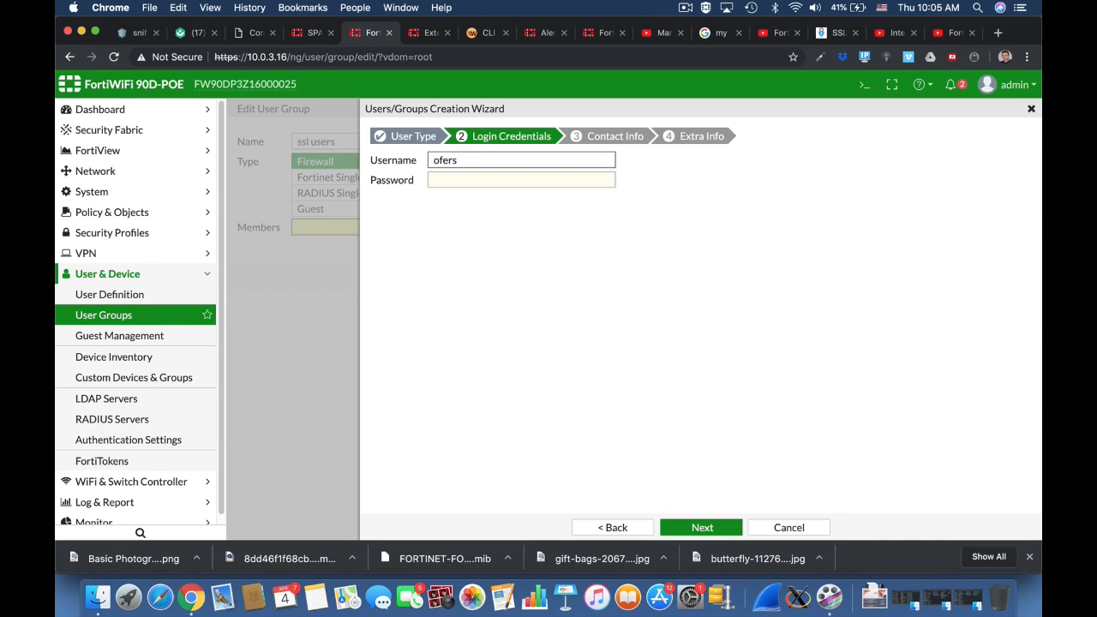
key("Tab")
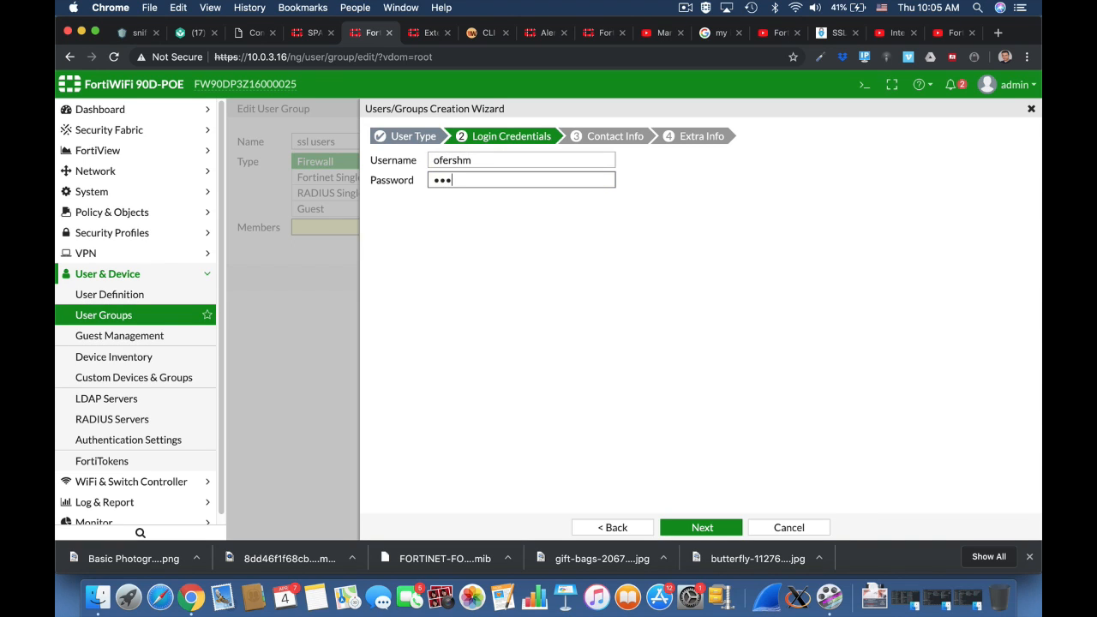
left_click(701, 527)
left_click(701, 527)
left_click(701, 527)
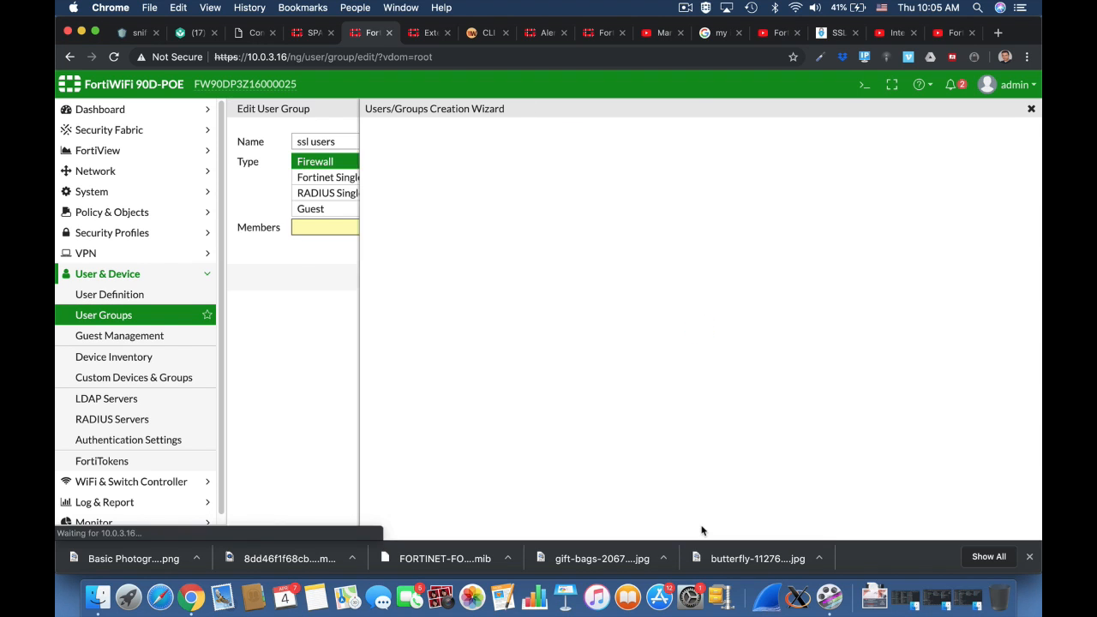
left_click(881, 200)
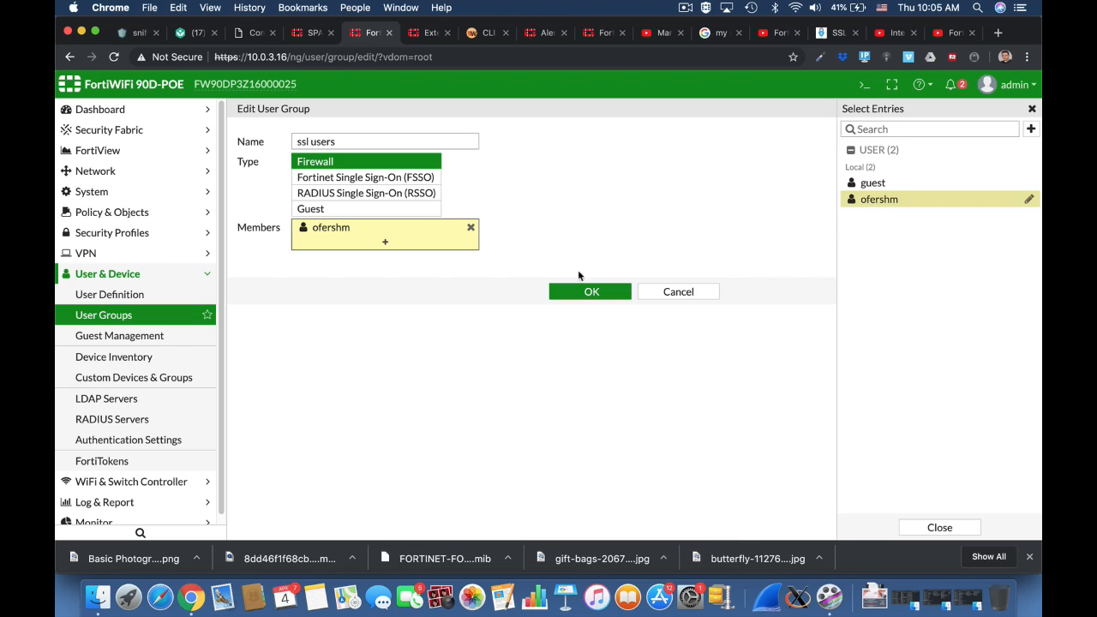
left_click(581, 298)
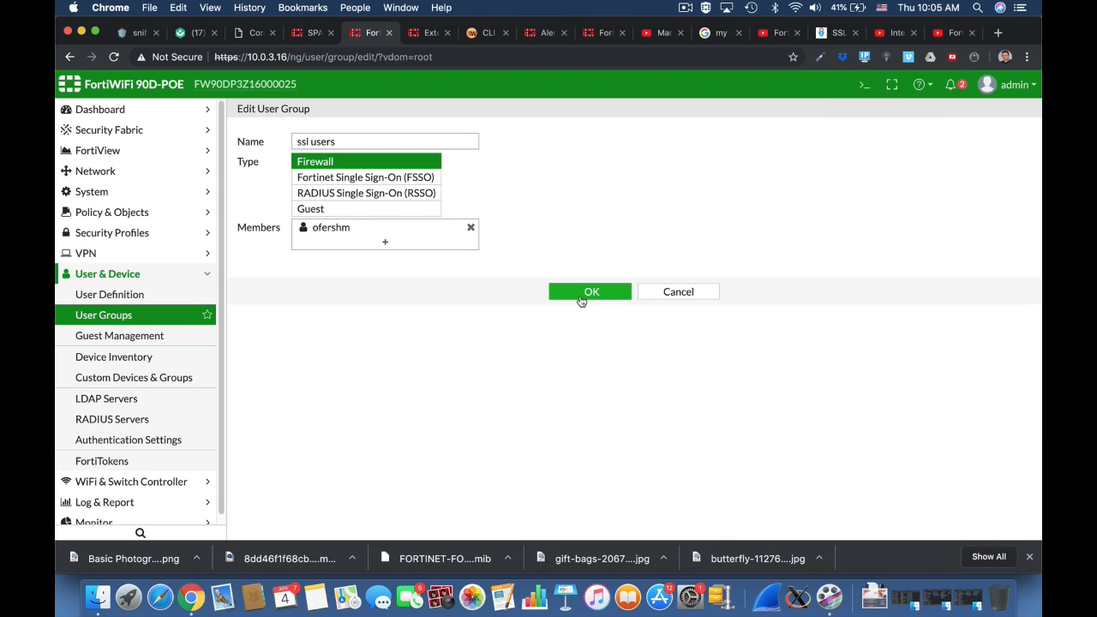
left_click(589, 292)
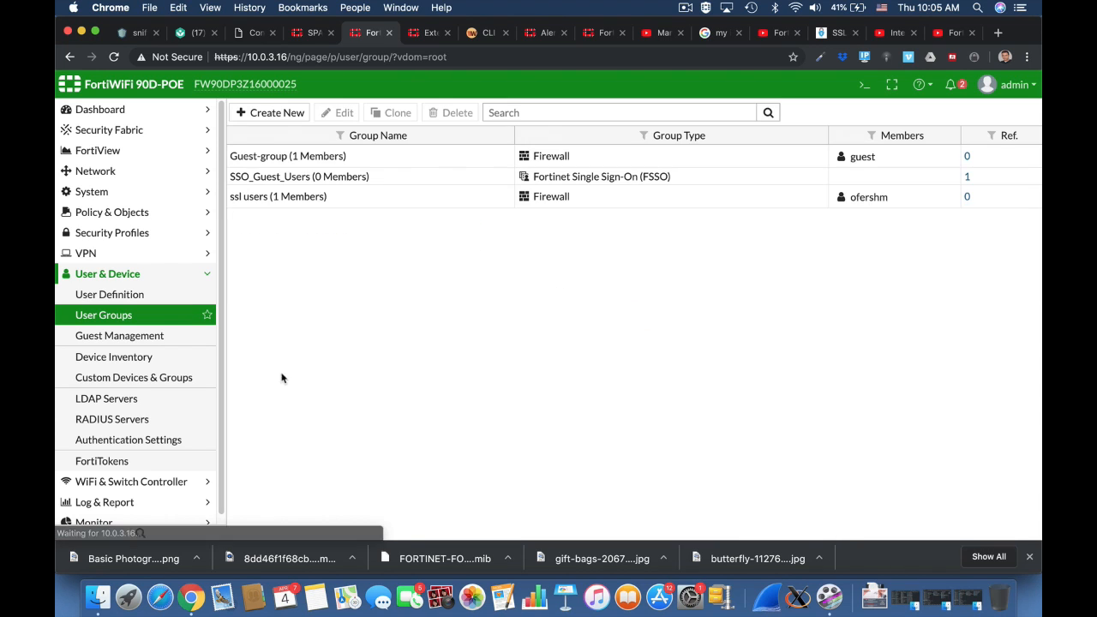
Edit full-access: enable tunnel mode, disable split tunneling, use SSLVPN_TUNNEL_ADDR1 as source pool
left_click(107, 253)
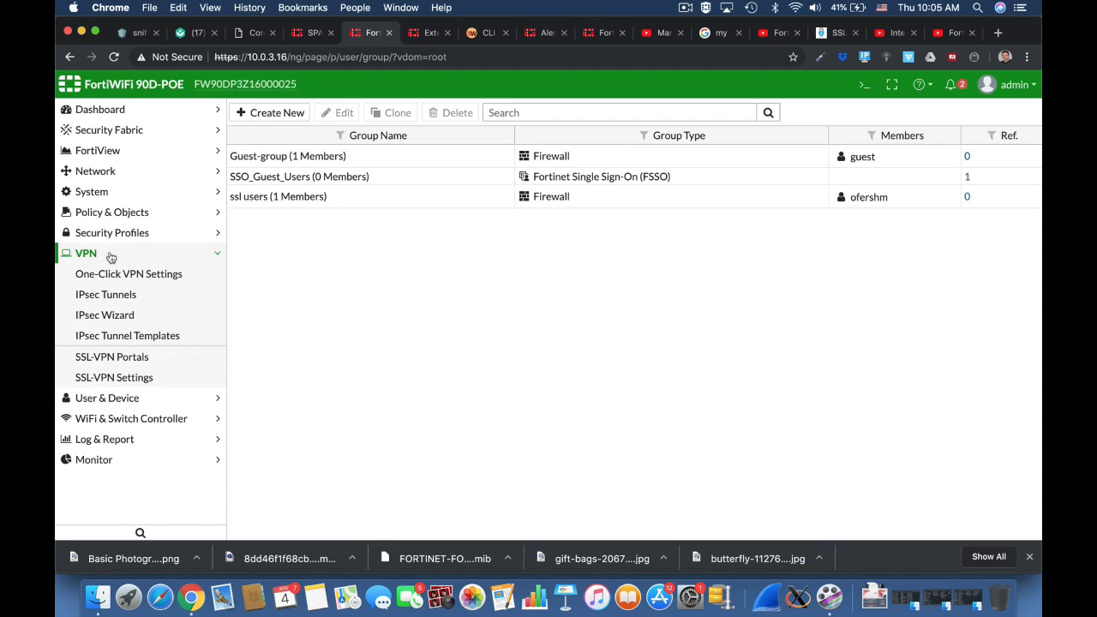
left_click(134, 358)
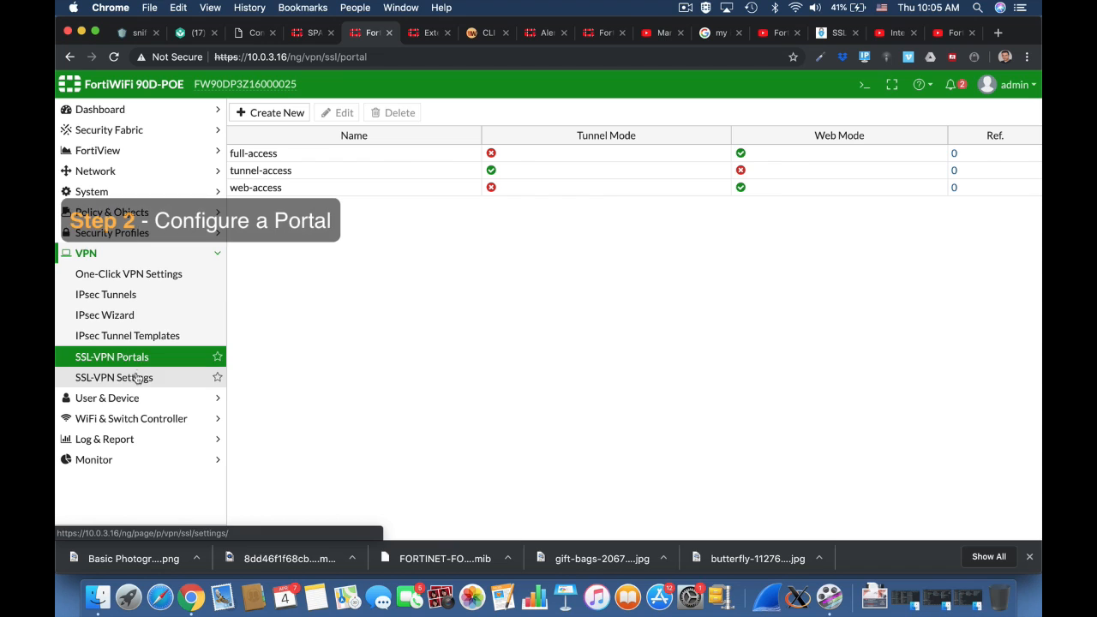
left_click(280, 153)
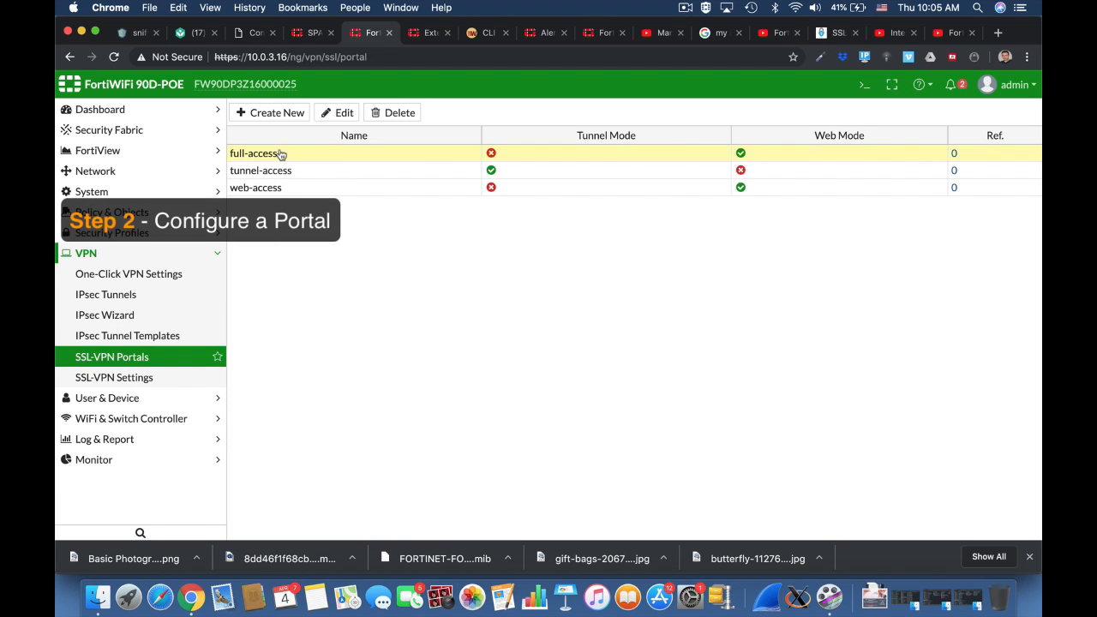
left_click(341, 112)
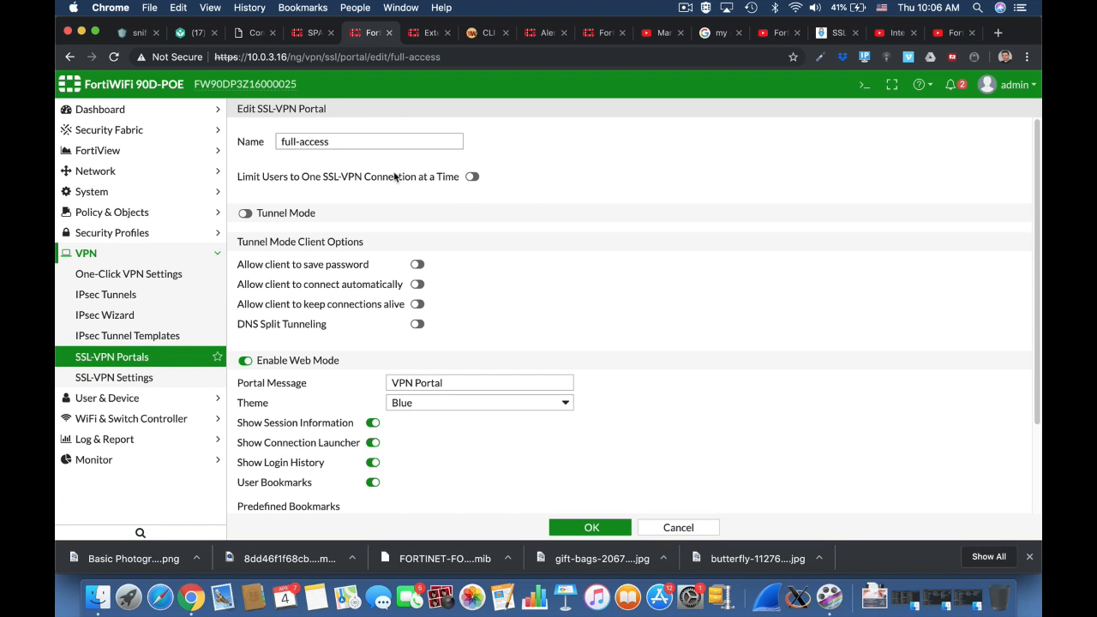
left_click(294, 213)
left_click(364, 235)
left_click(471, 255)
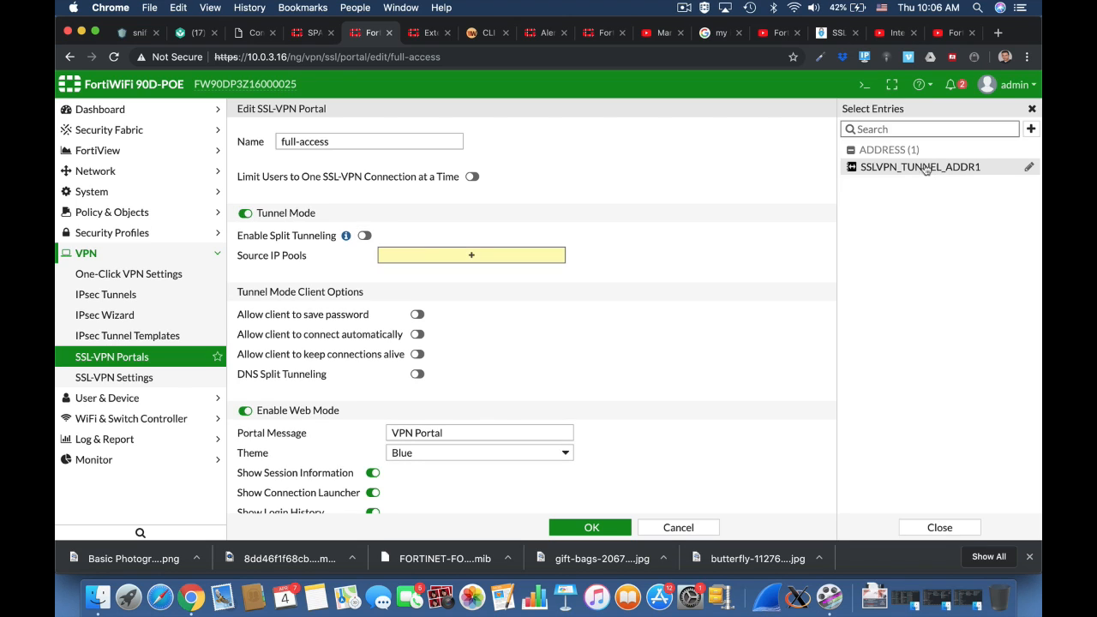
left_click(925, 168)
Enable save password, auto-connect and keep-alive, set message 'Home Portal' and Red theme
scroll(687, 296, "down", 5)
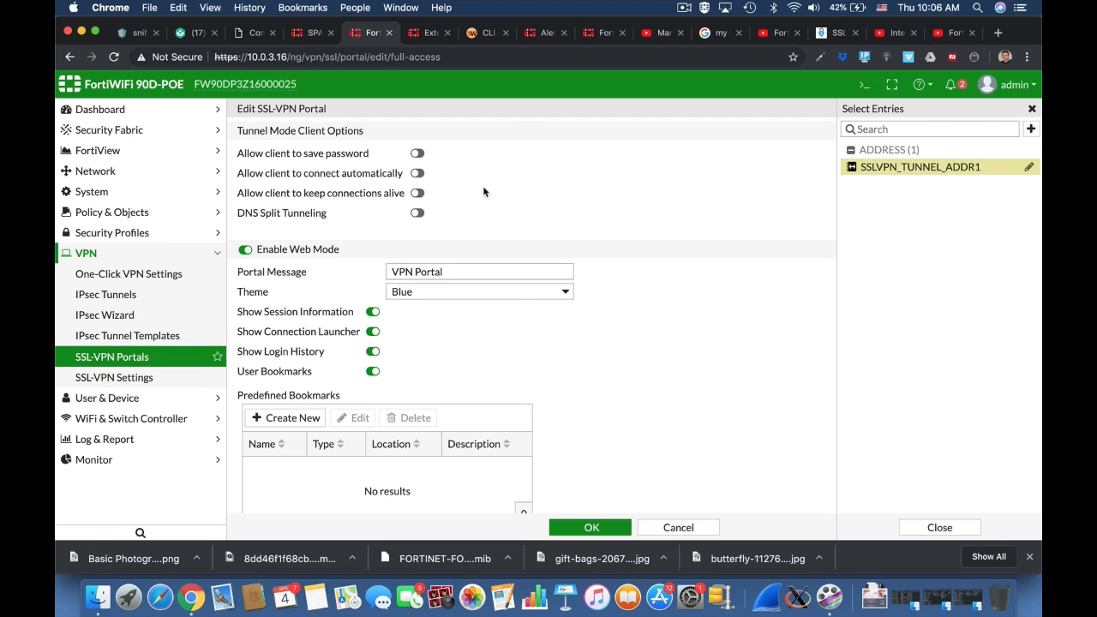
left_click(418, 154)
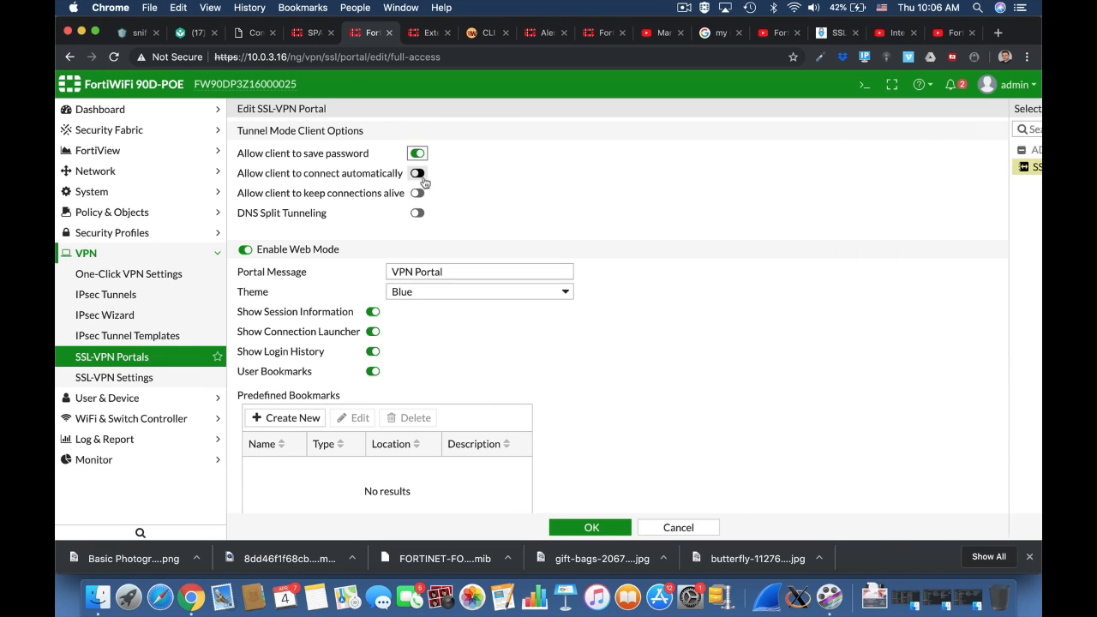
left_click(419, 174)
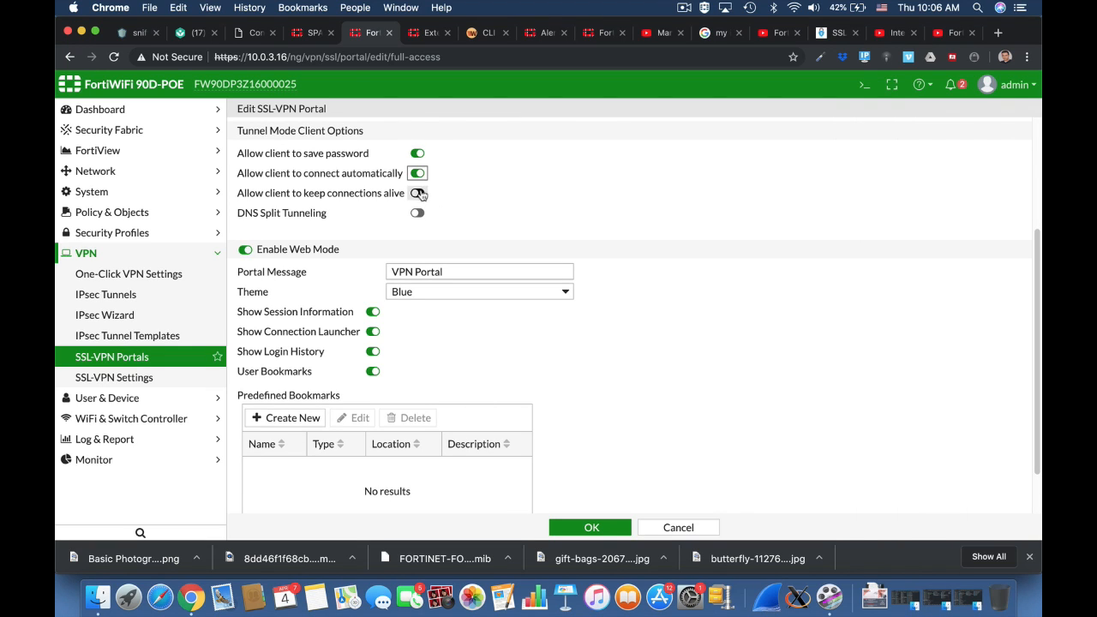
left_click(419, 193)
left_click(391, 273)
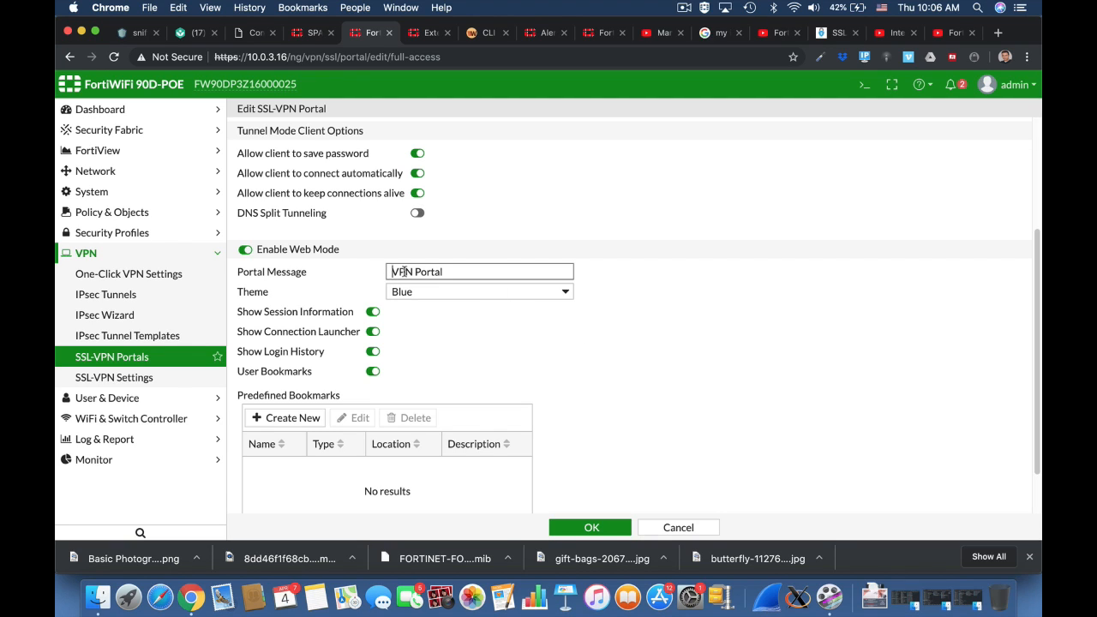
double_click(403, 272)
type("Home")
left_click(419, 292)
left_click(415, 305)
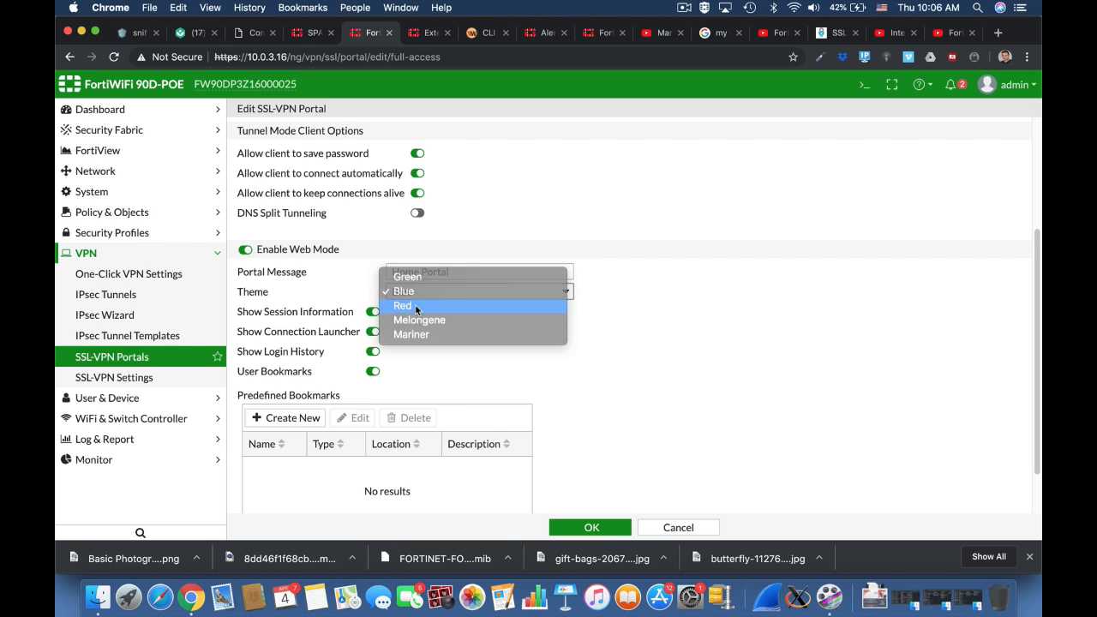
Add an SSH bookmark named SSH_Forti pointing to host 10.0.3.16
left_click(292, 417)
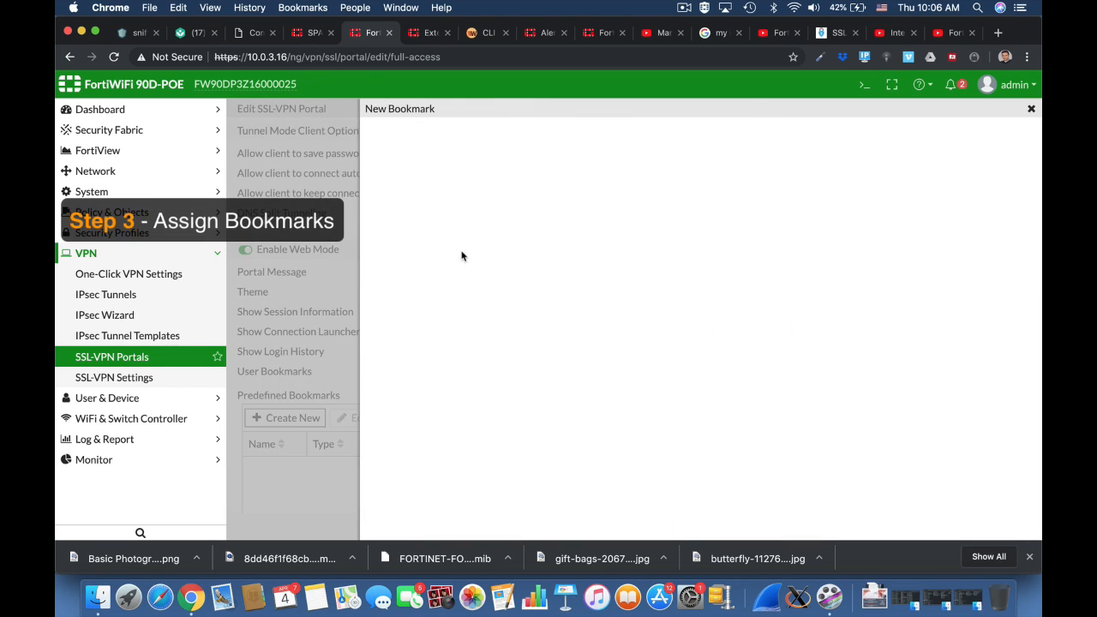
left_click(480, 142)
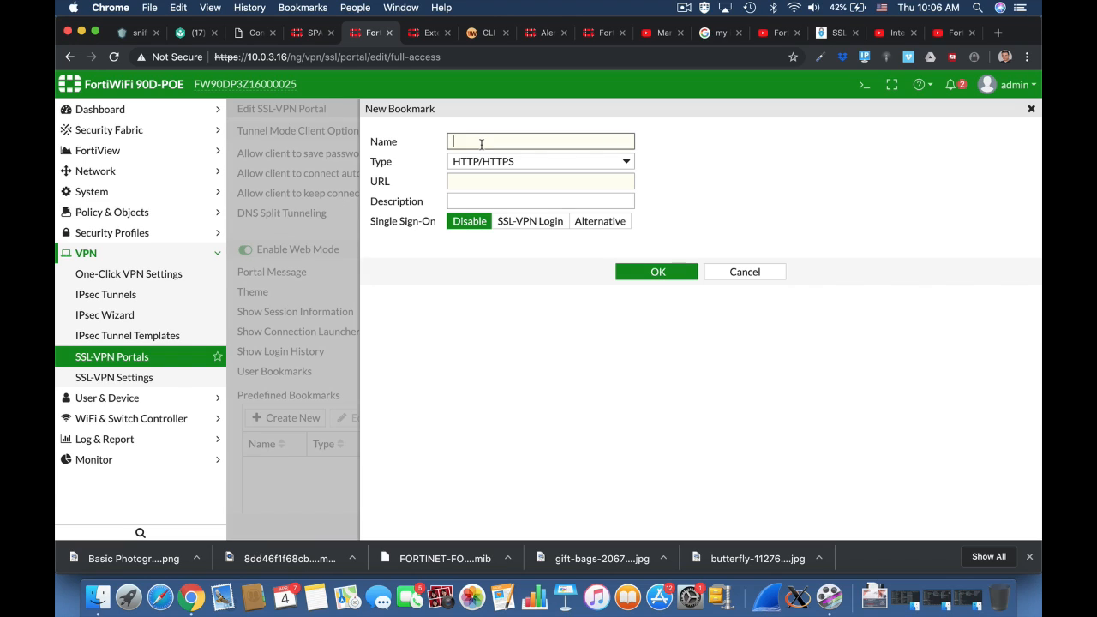
type("SSH_Forti")
left_click(500, 180)
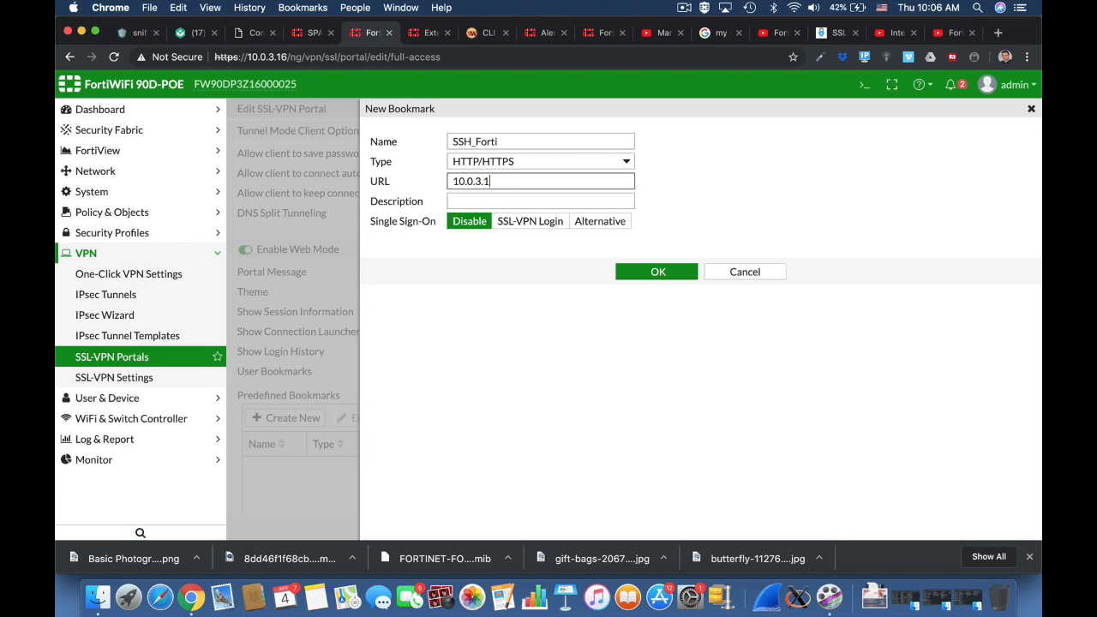
left_click(508, 162)
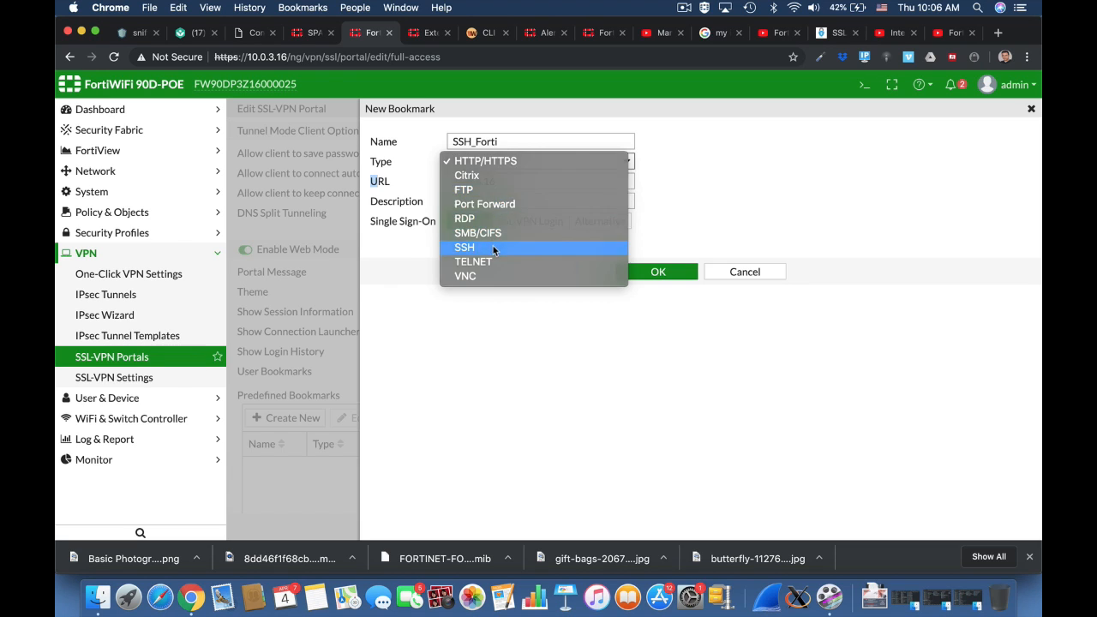
left_click(493, 248)
left_click(538, 182)
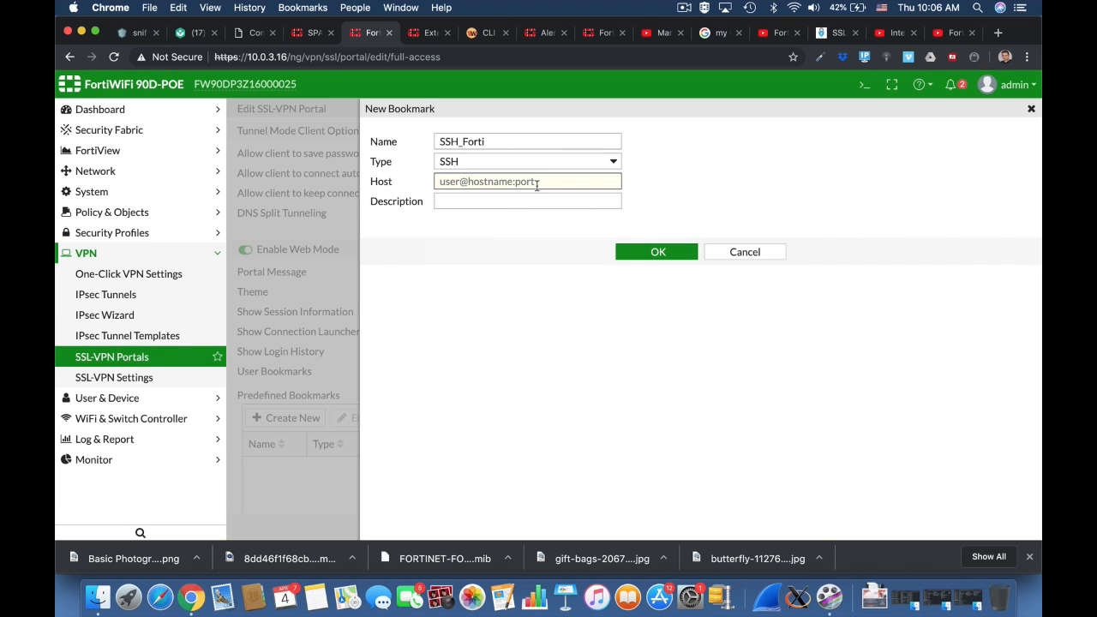
type("10.0.3.16")
left_click(677, 256)
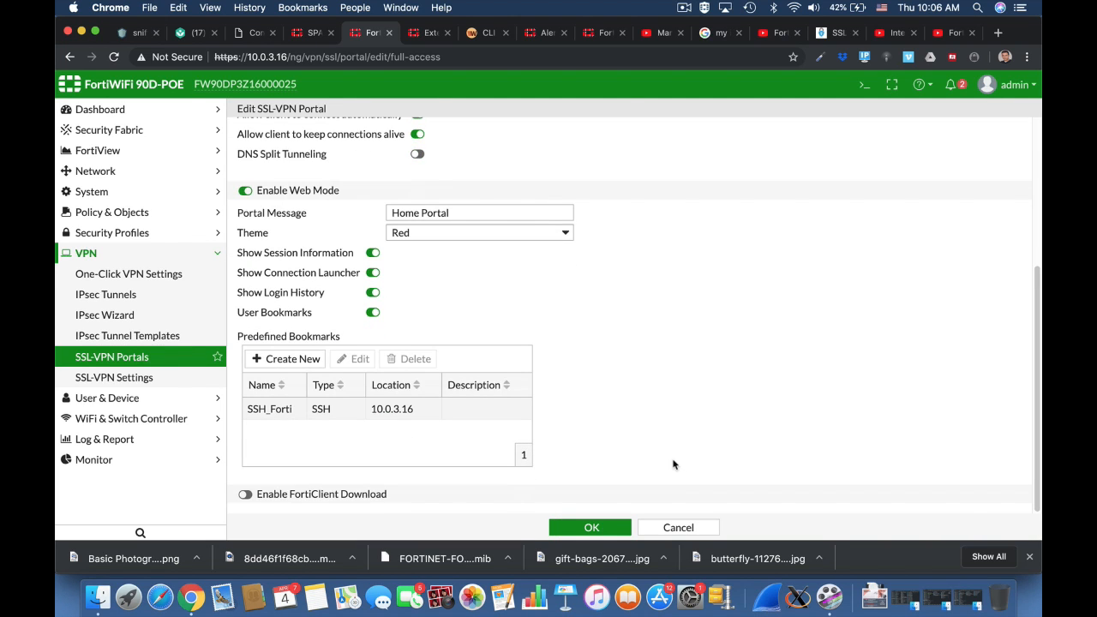
Enable FortiClient Download and save the full-access portal
left_click(245, 494)
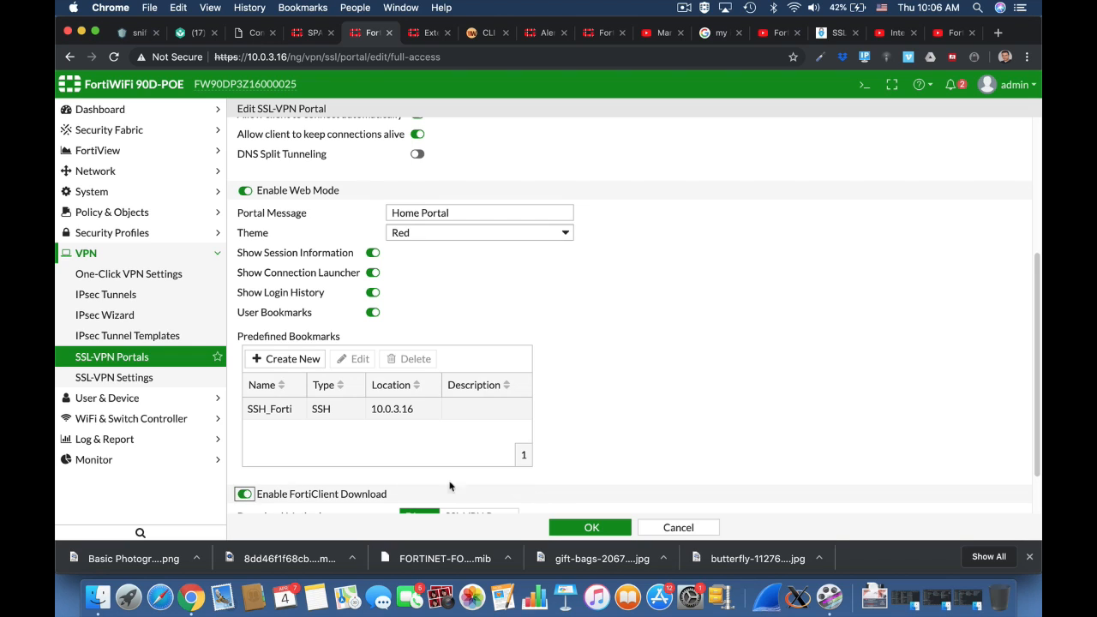
scroll(651, 444, "down", 1)
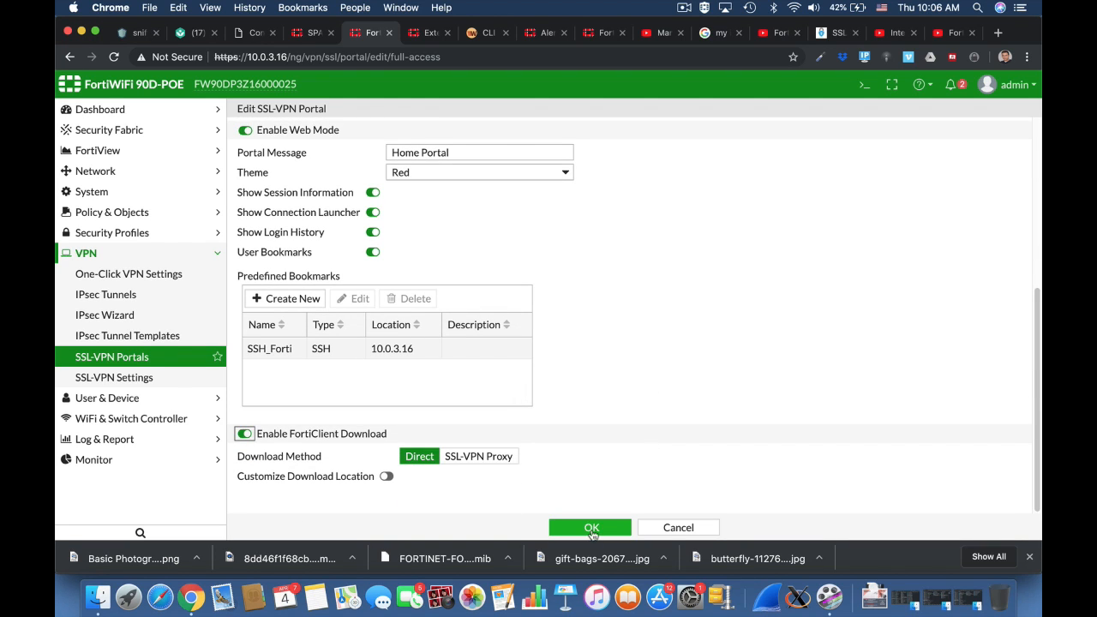
left_click(592, 528)
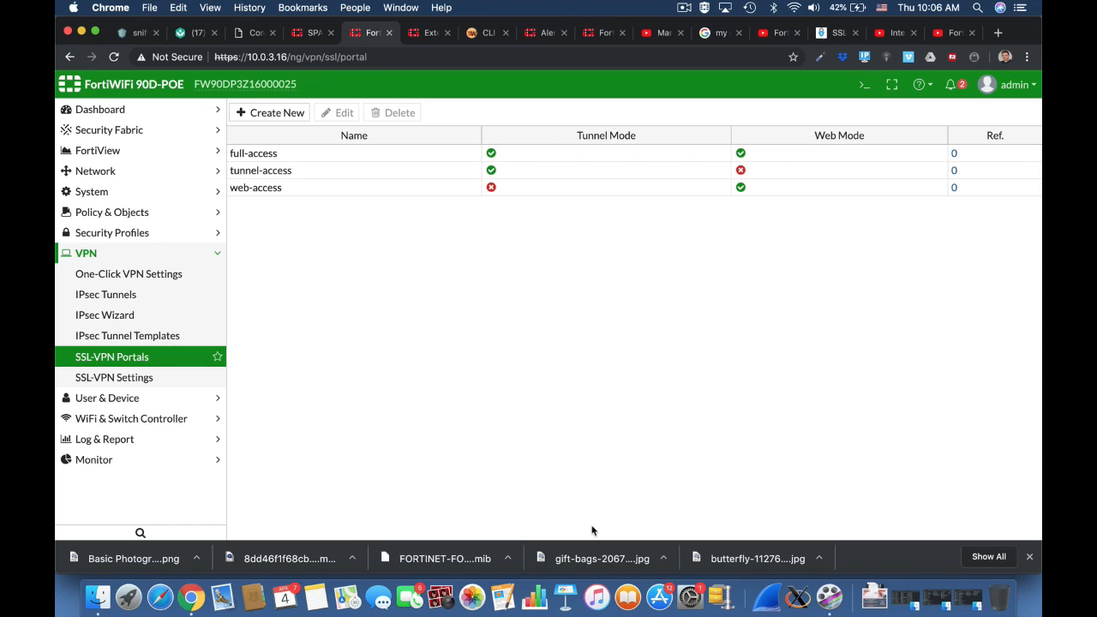
Make SSL-VPN listen on the wan1 interface at port 10443
left_click(173, 382)
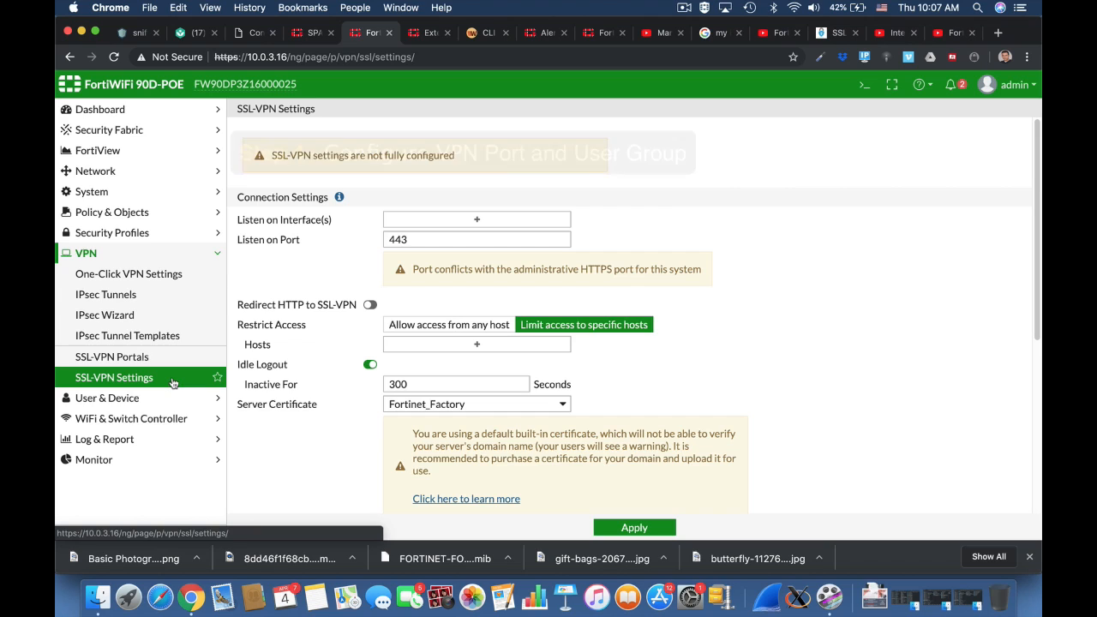
left_click(408, 220)
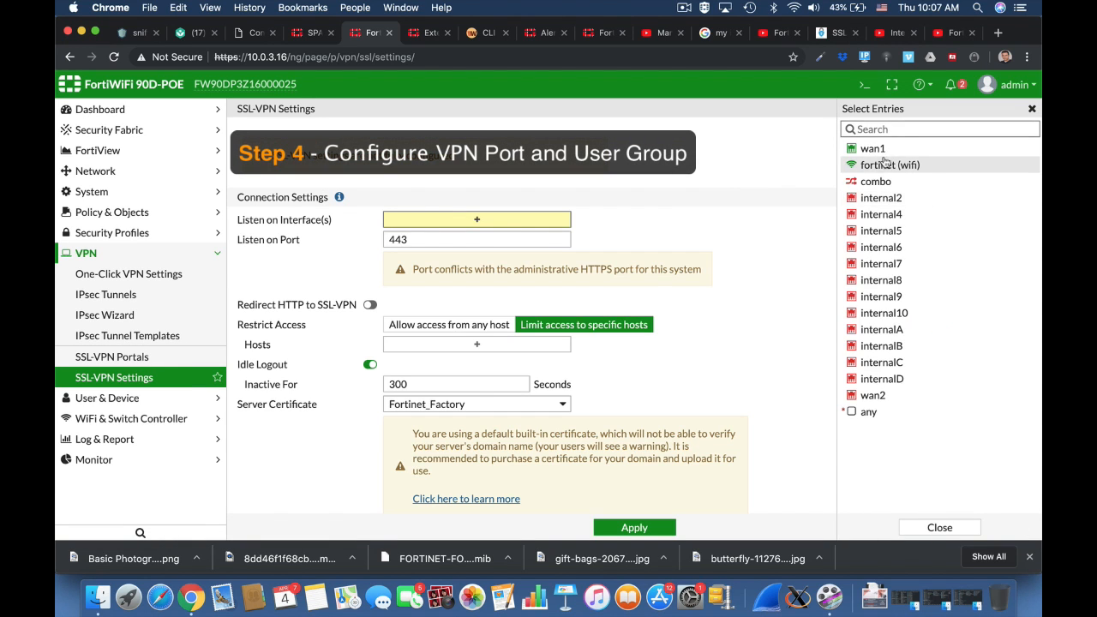
left_click(874, 150)
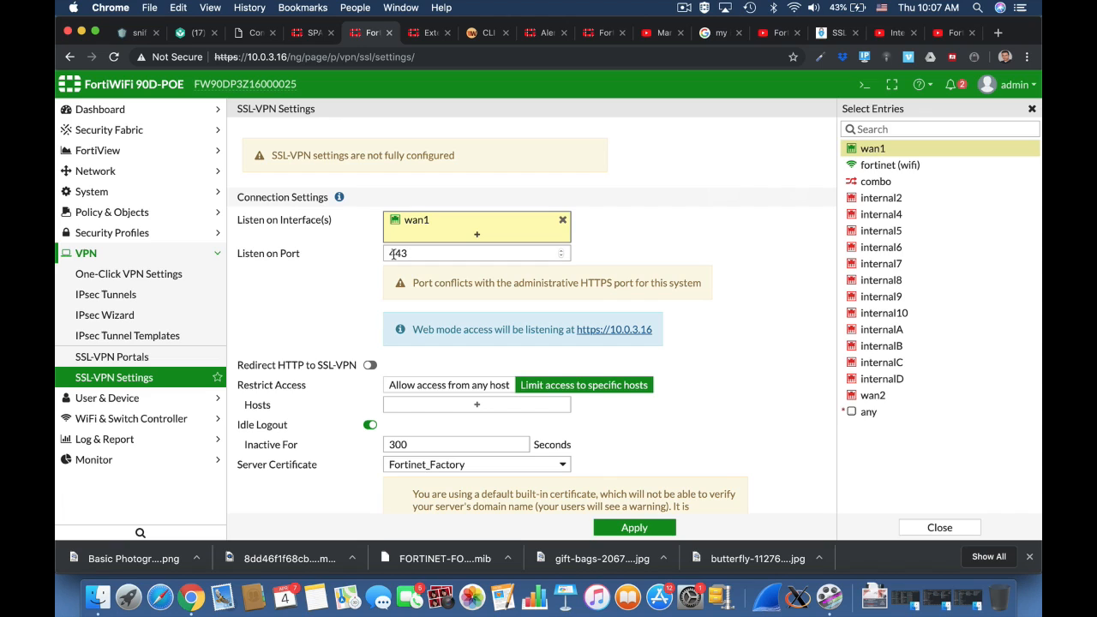
left_click(390, 255)
type("10")
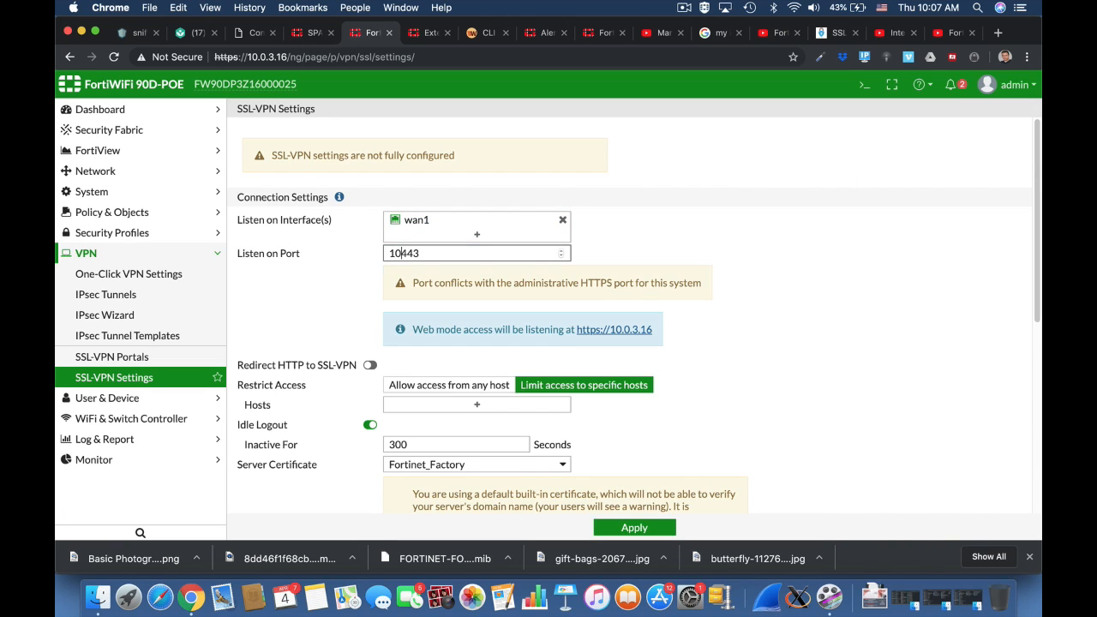
left_click(751, 345)
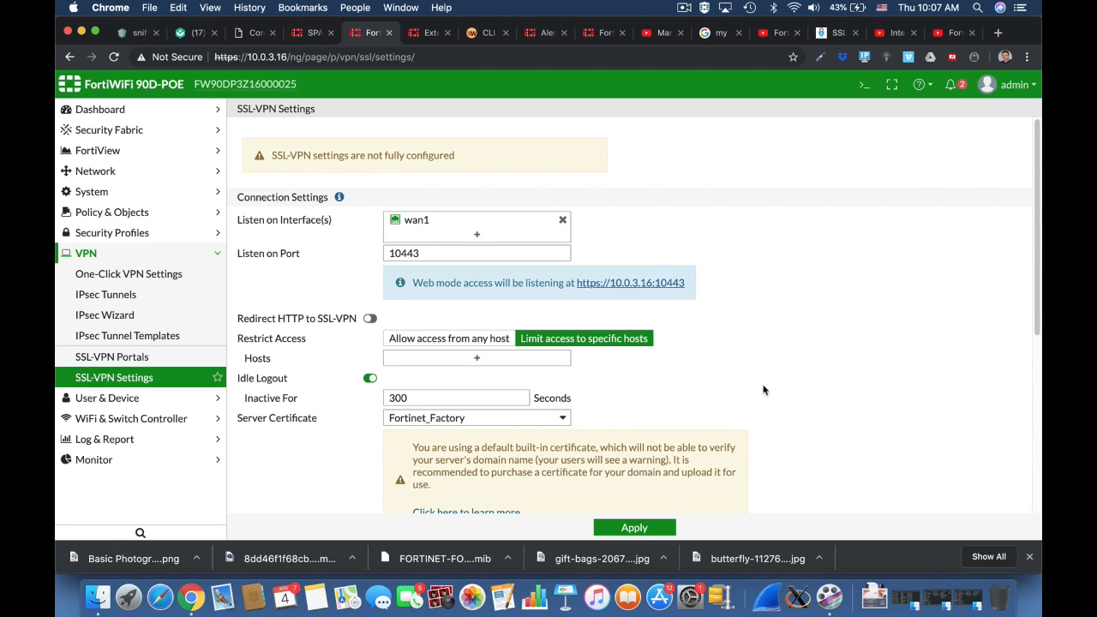
Add SSLVPN_TUNNEL_ADDR1 as the tunnel-mode client IP range
scroll(763, 389, "down", 4)
scroll(784, 317, "down", 3)
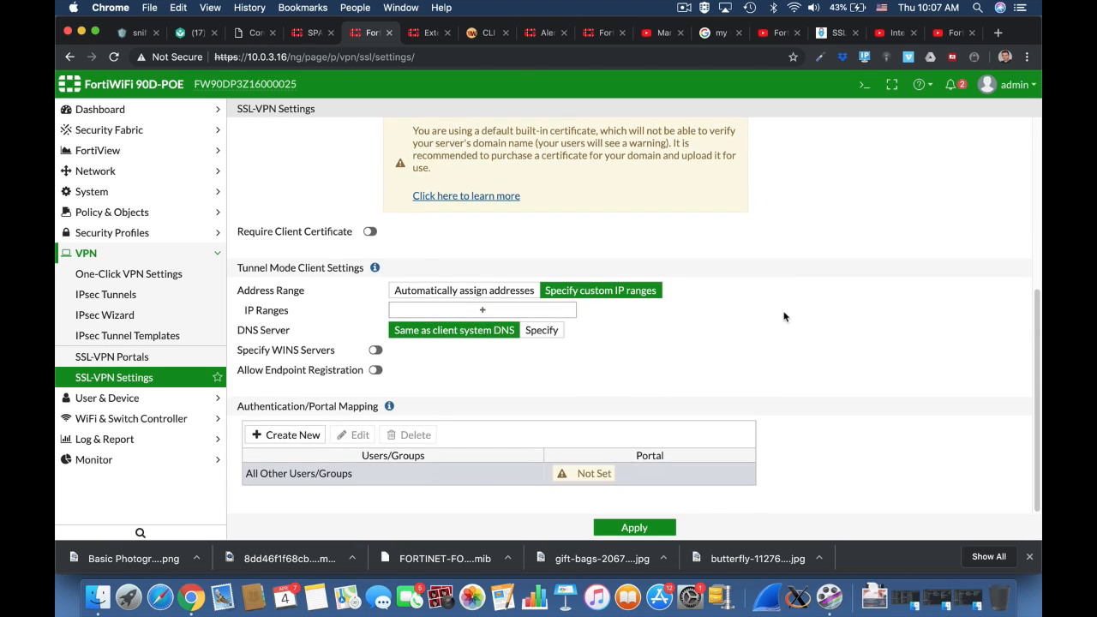
left_click(546, 311)
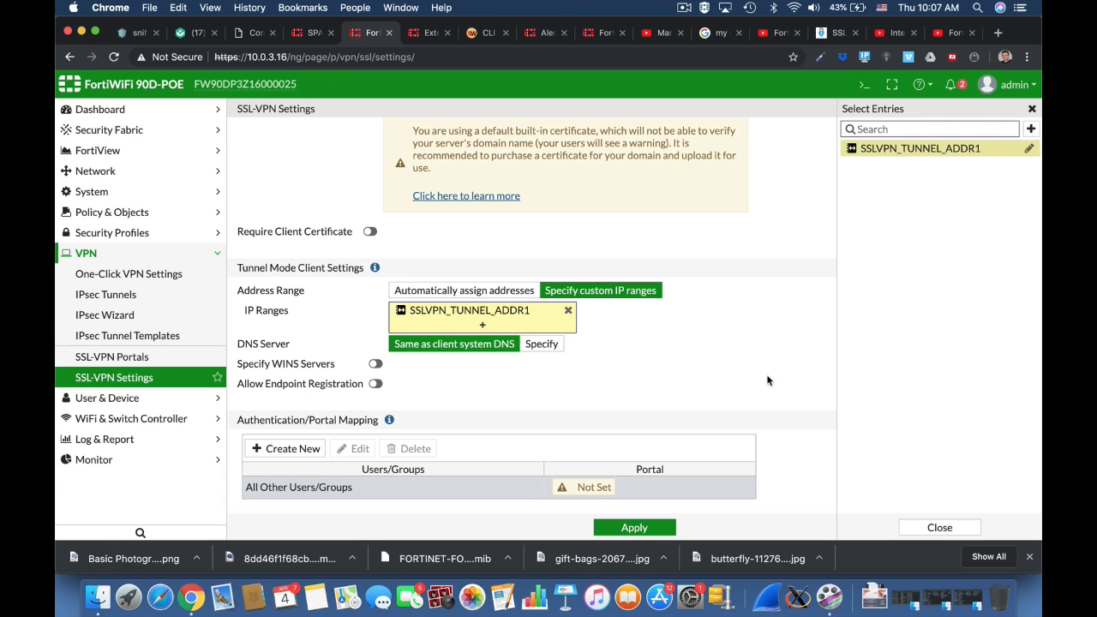
left_click(694, 356)
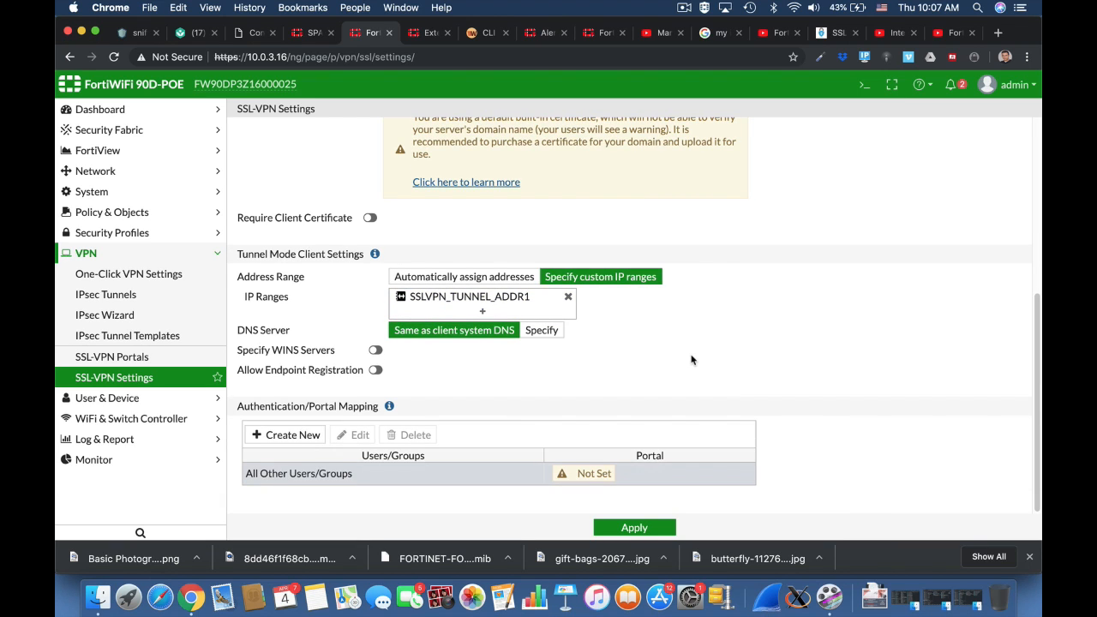
Add a portal mapping giving the ssl users group the full-access portal
left_click(297, 436)
left_click(522, 133)
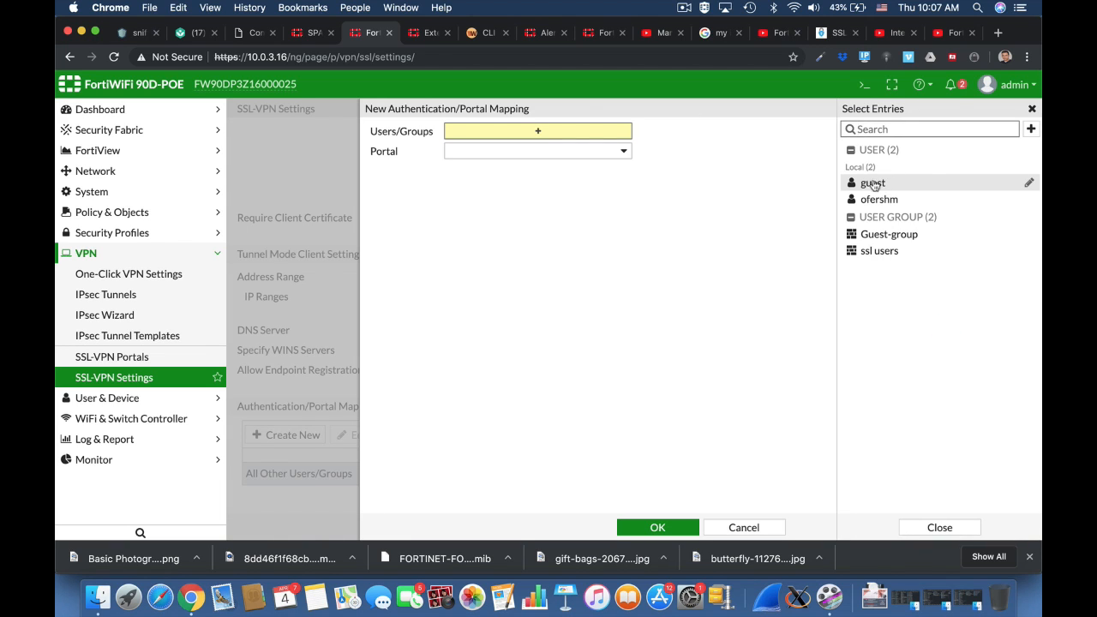
left_click(873, 252)
left_click(625, 168)
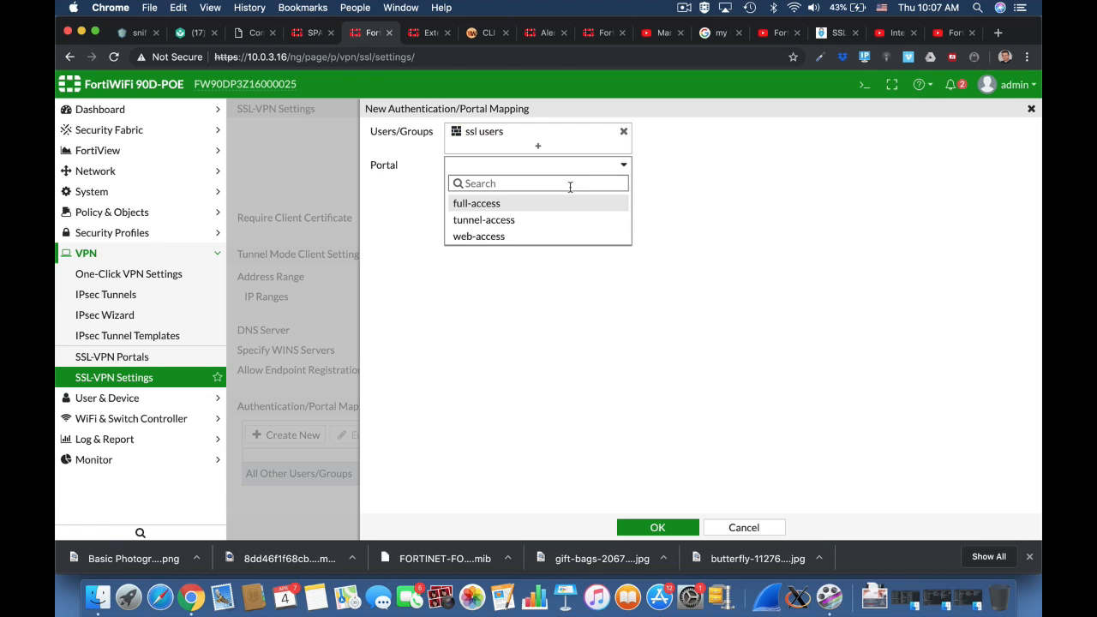
left_click(531, 206)
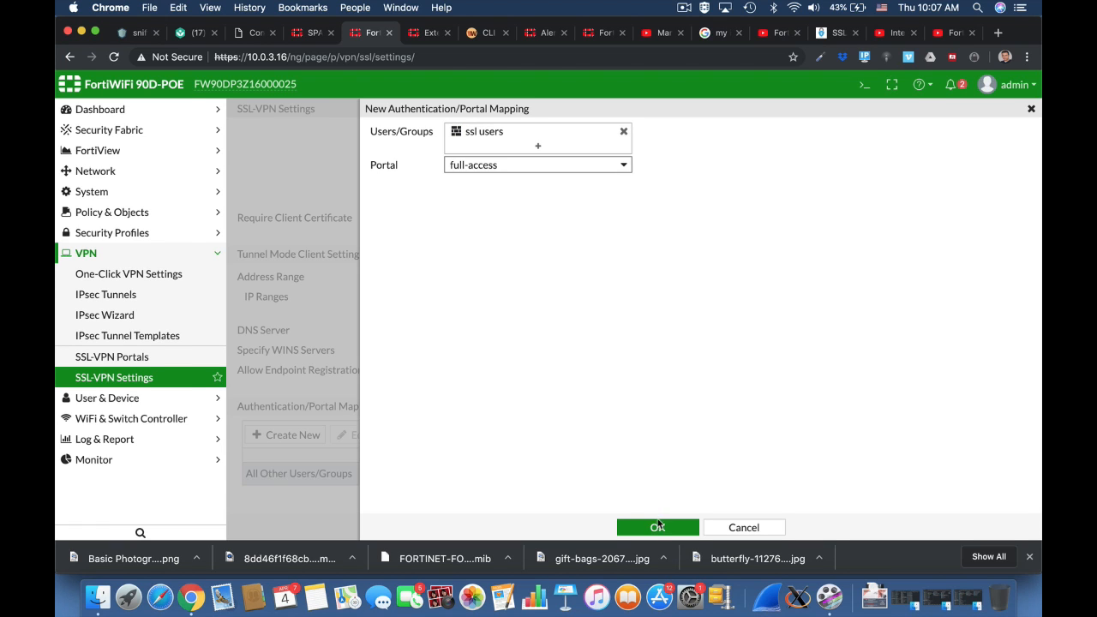
left_click(657, 526)
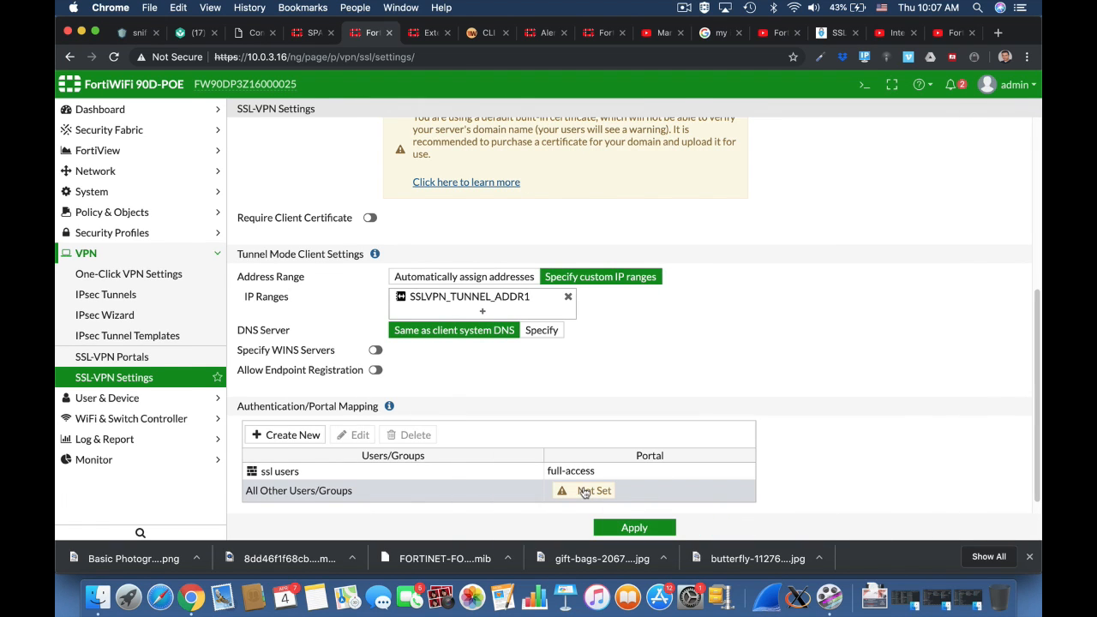
Change the All Other Users/Groups mapping to the web-access portal
left_click(583, 492)
double_click(583, 491)
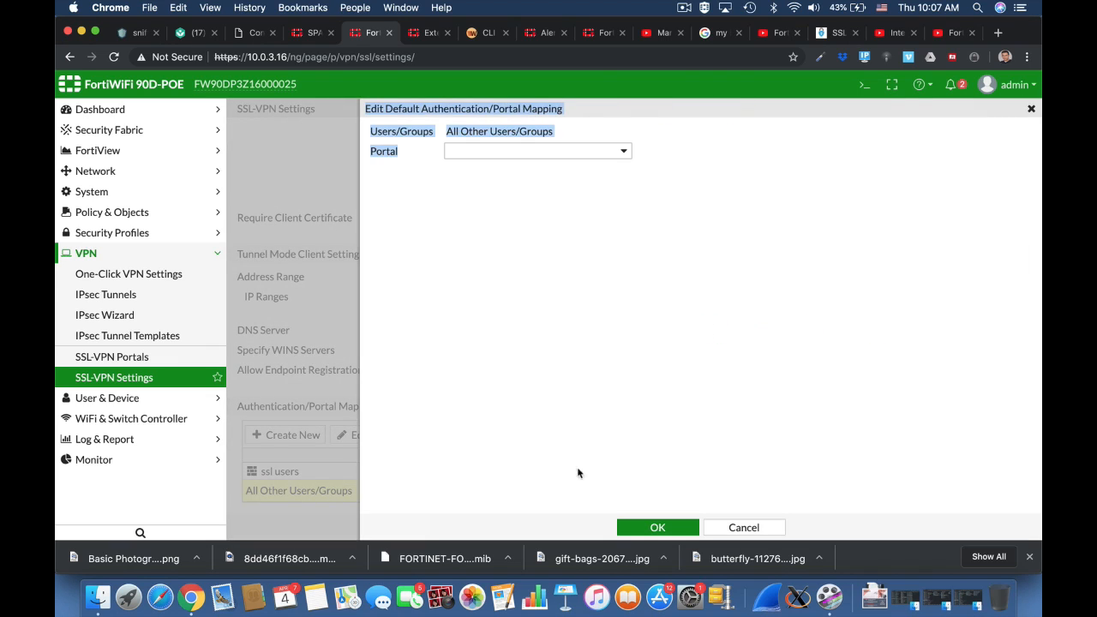
left_click(507, 154)
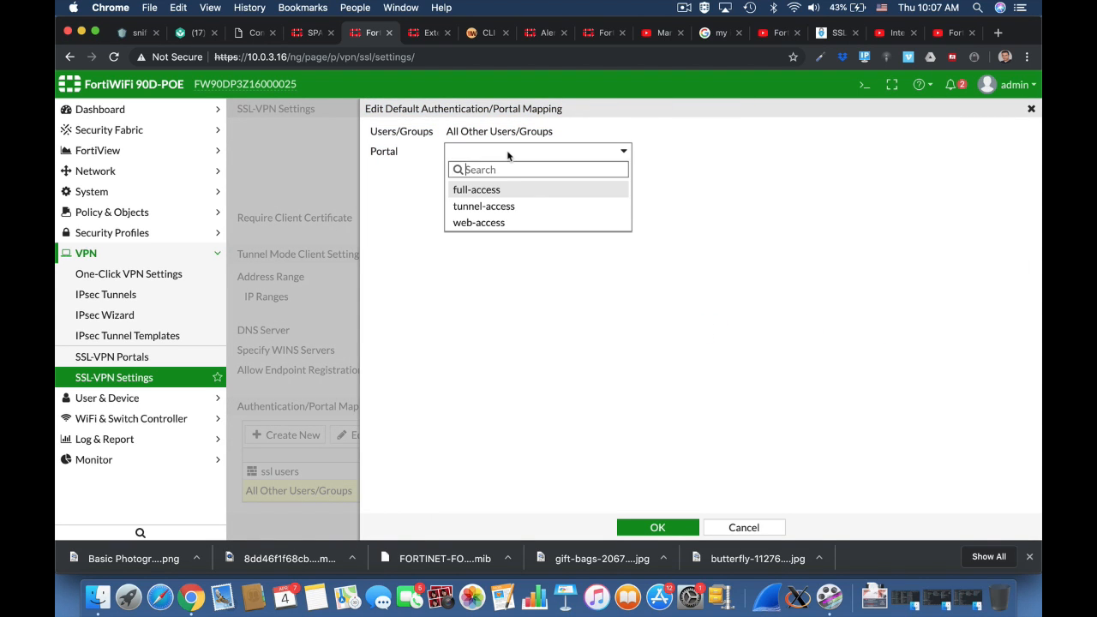
left_click(504, 221)
left_click(648, 525)
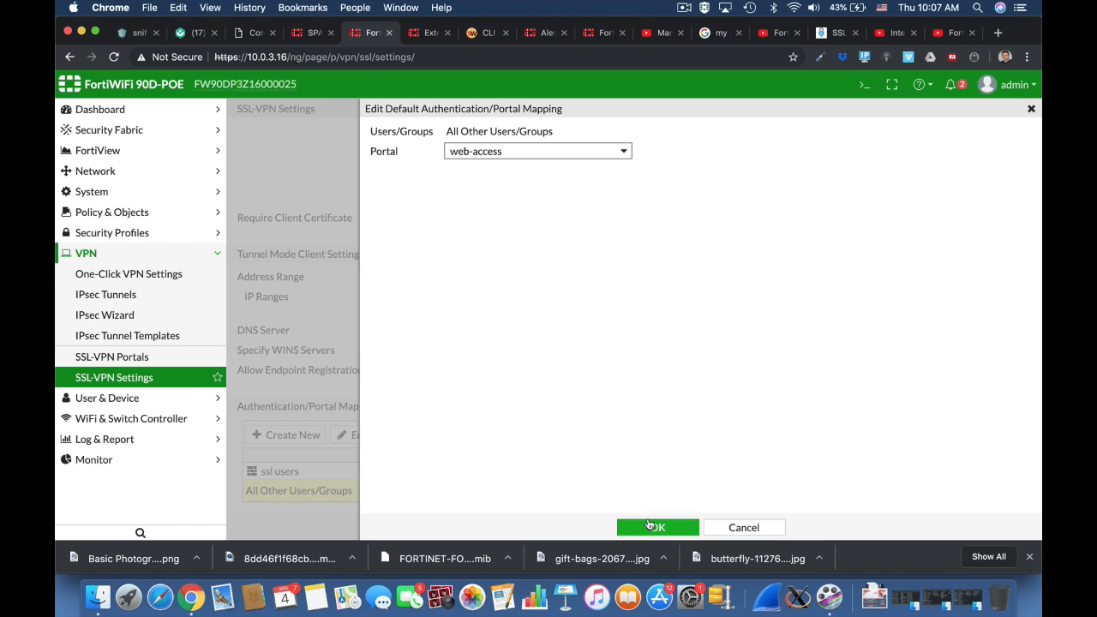
Apply the SSL-VPN settings, accept the certificate warning, and go to IPv4 Policy
left_click(657, 527)
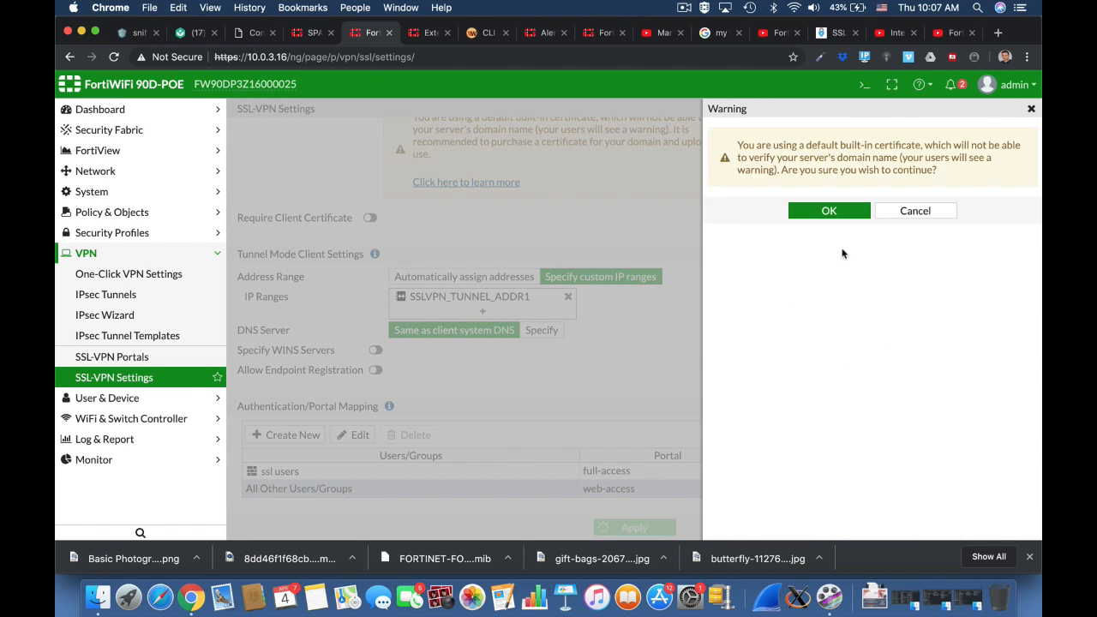
left_click(827, 211)
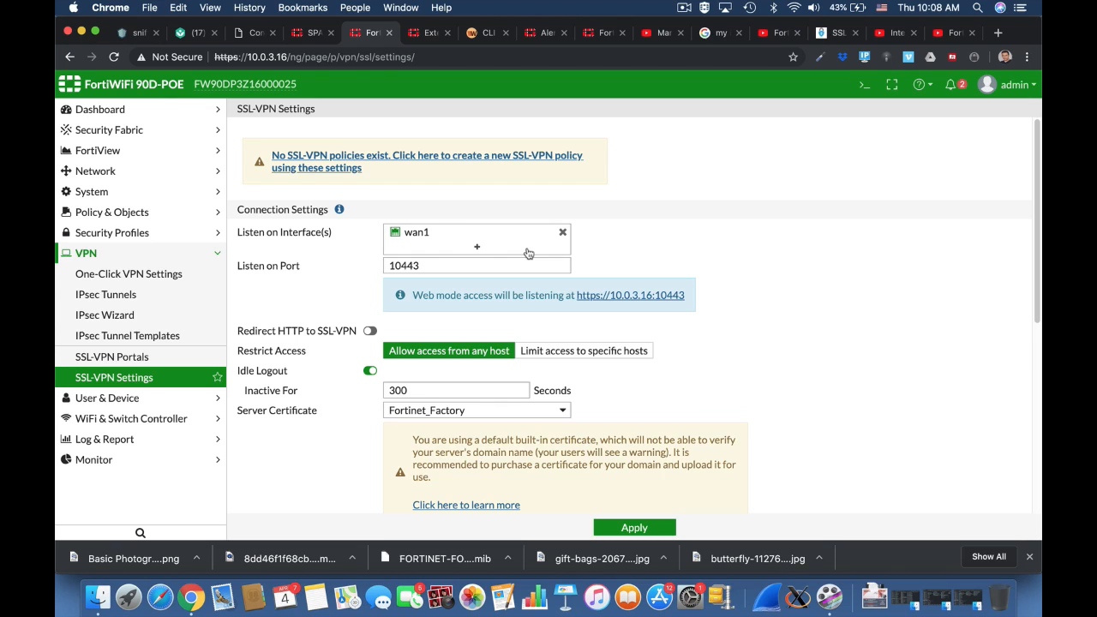
left_click(180, 214)
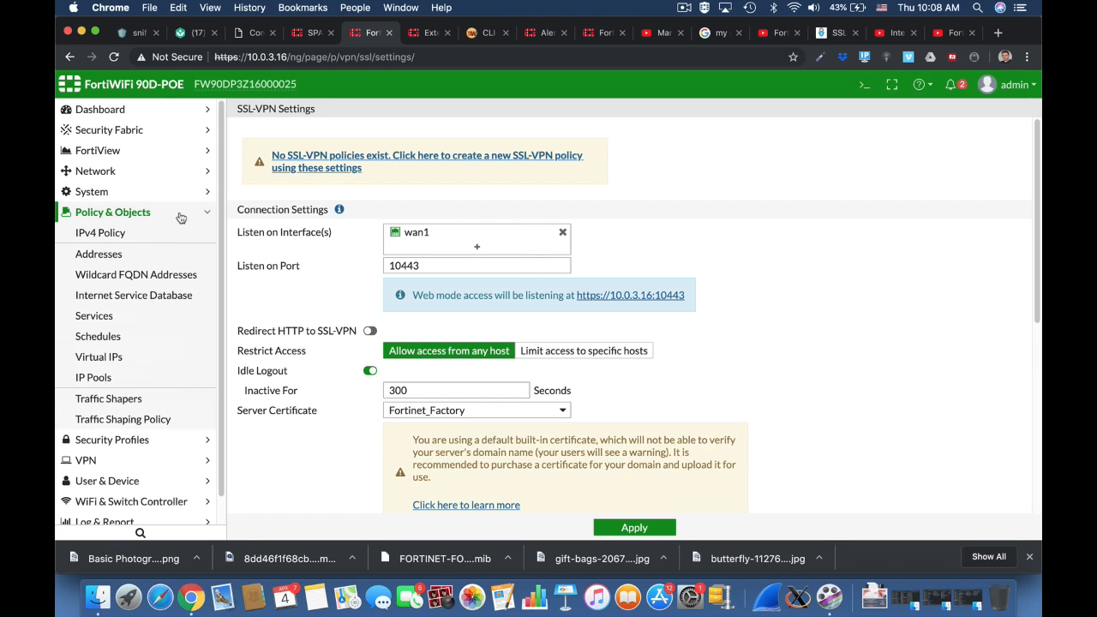
left_click(155, 232)
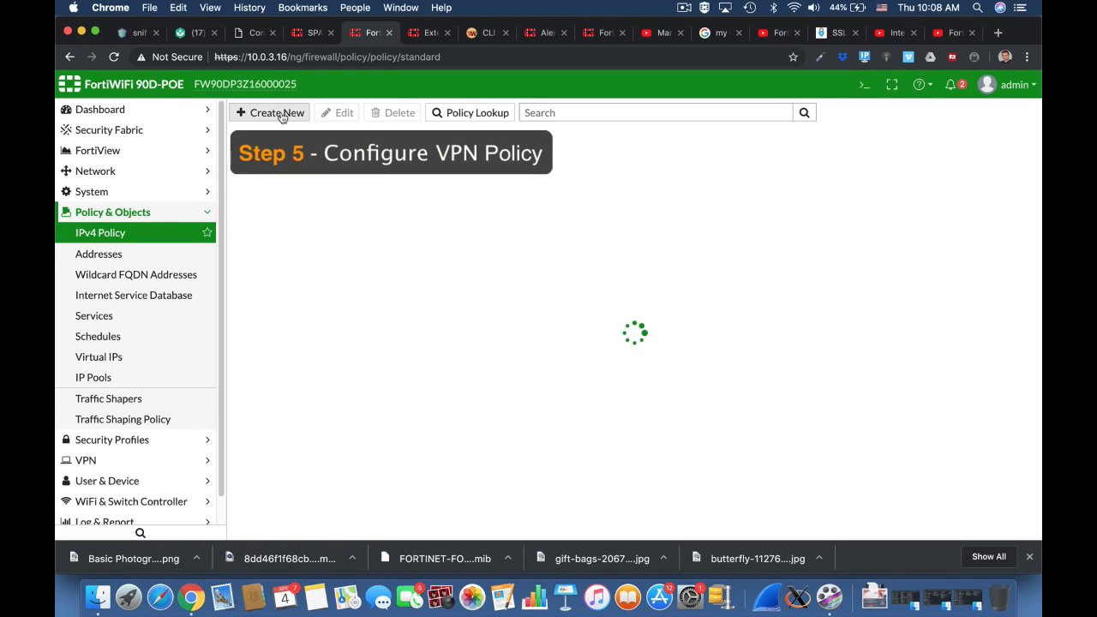
Start a new policy named SSL-VPN from the ssl.root tunnel interface to wan1
left_click(279, 113)
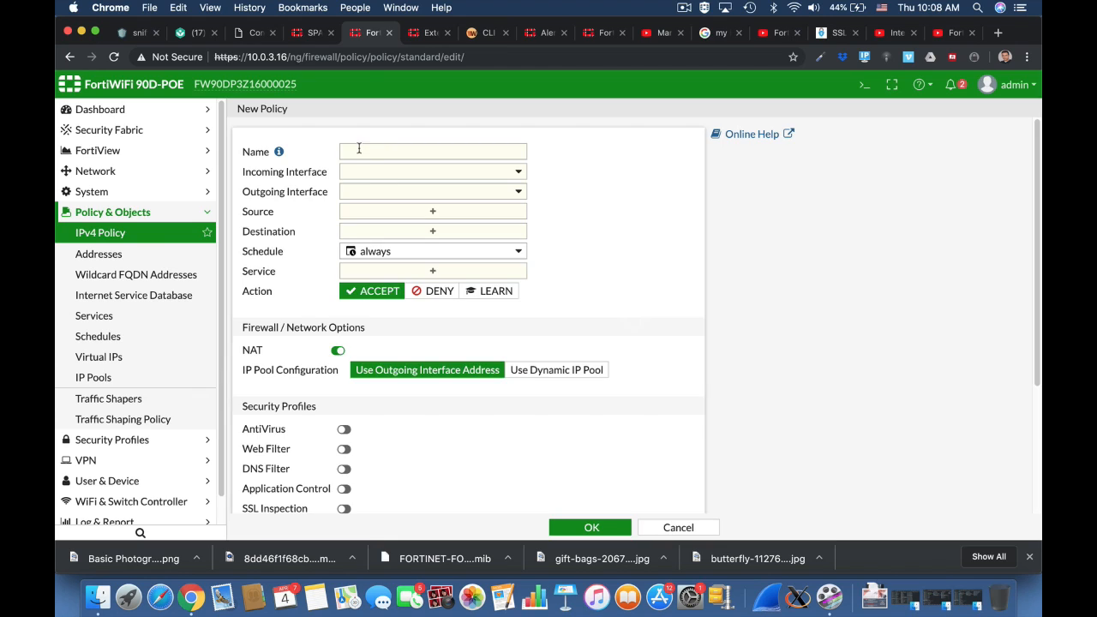
left_click(356, 150)
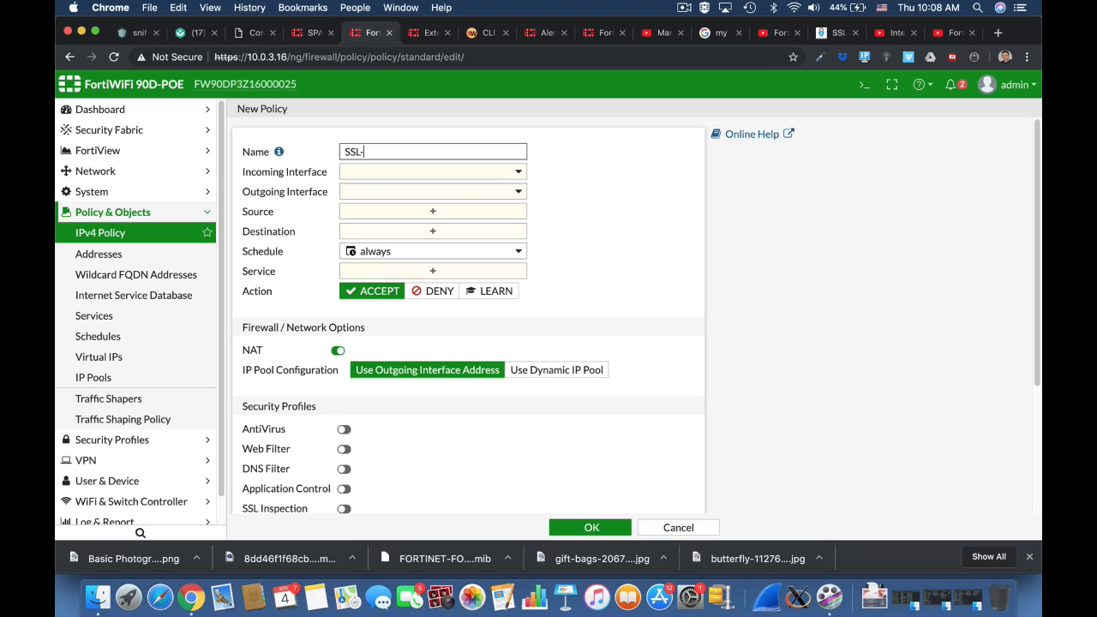
left_click(385, 173)
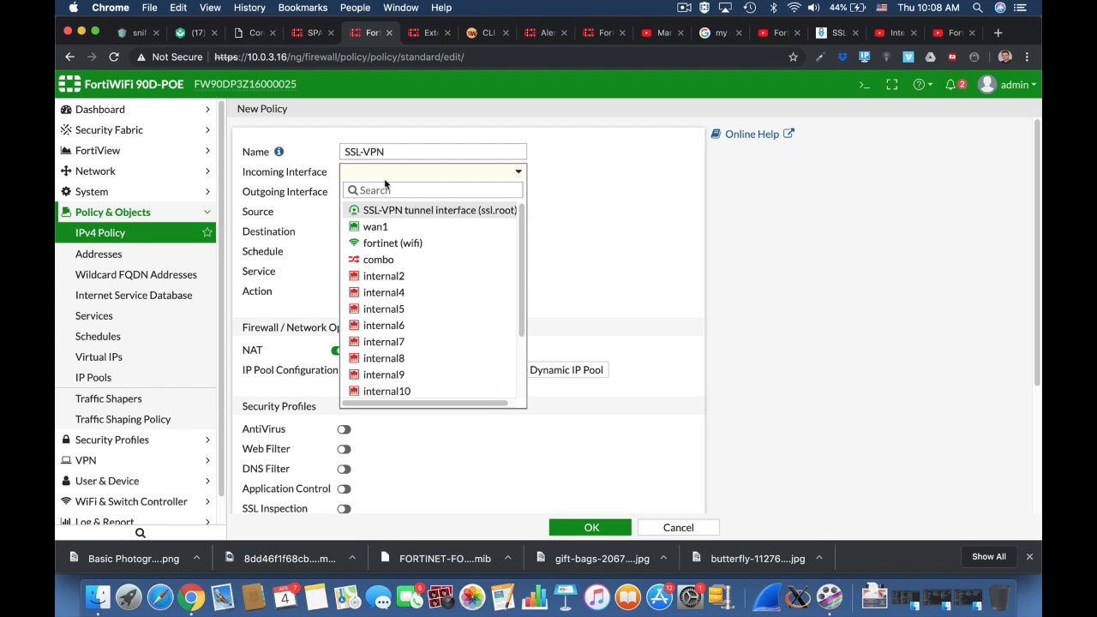
left_click(387, 211)
left_click(403, 191)
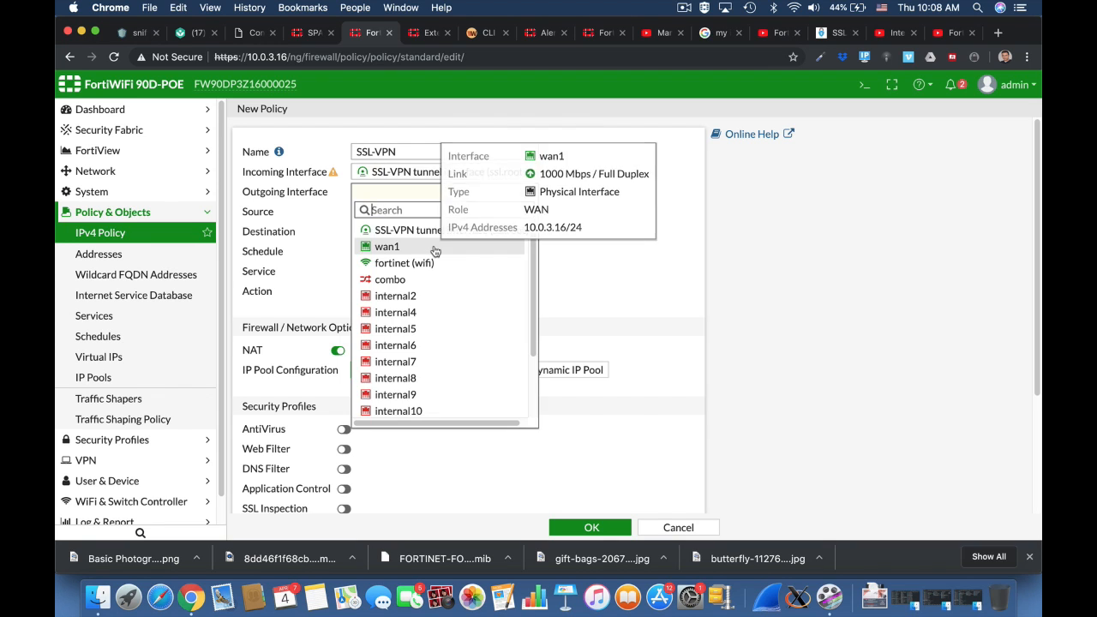
left_click(377, 230)
Set source all plus ssl users, destination all, service ALL, then save the policy
left_click(467, 212)
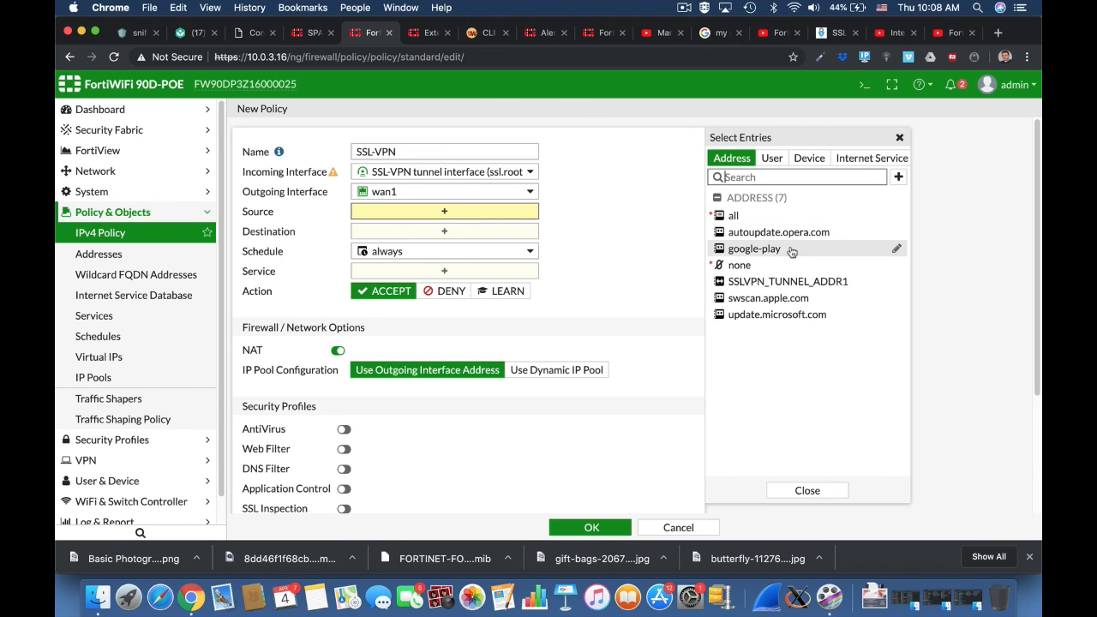
left_click(742, 216)
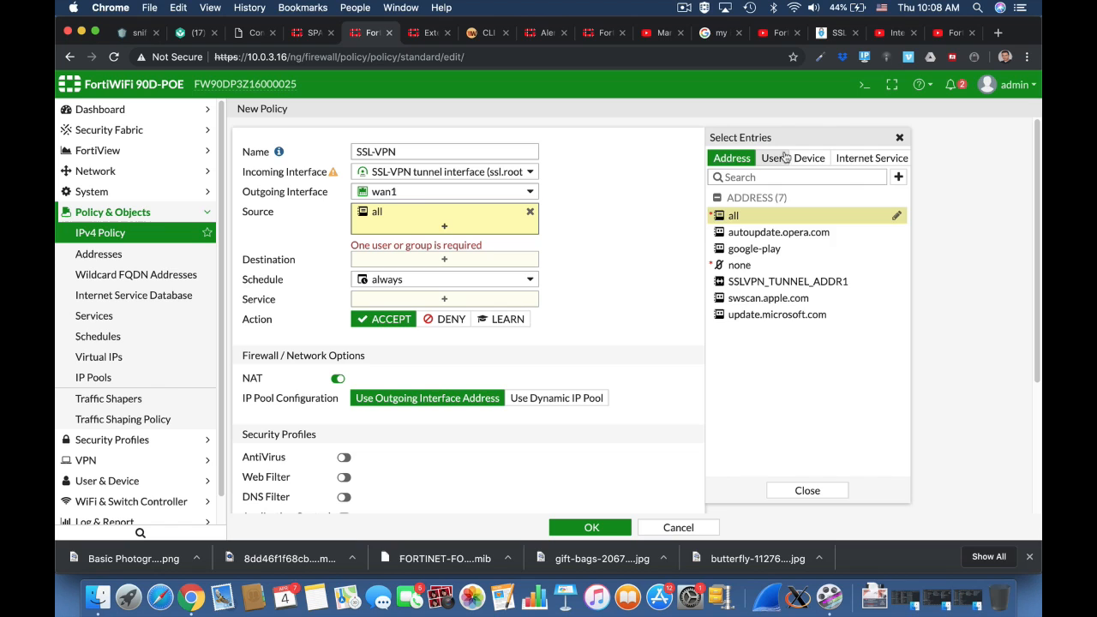
left_click(771, 157)
left_click(747, 300)
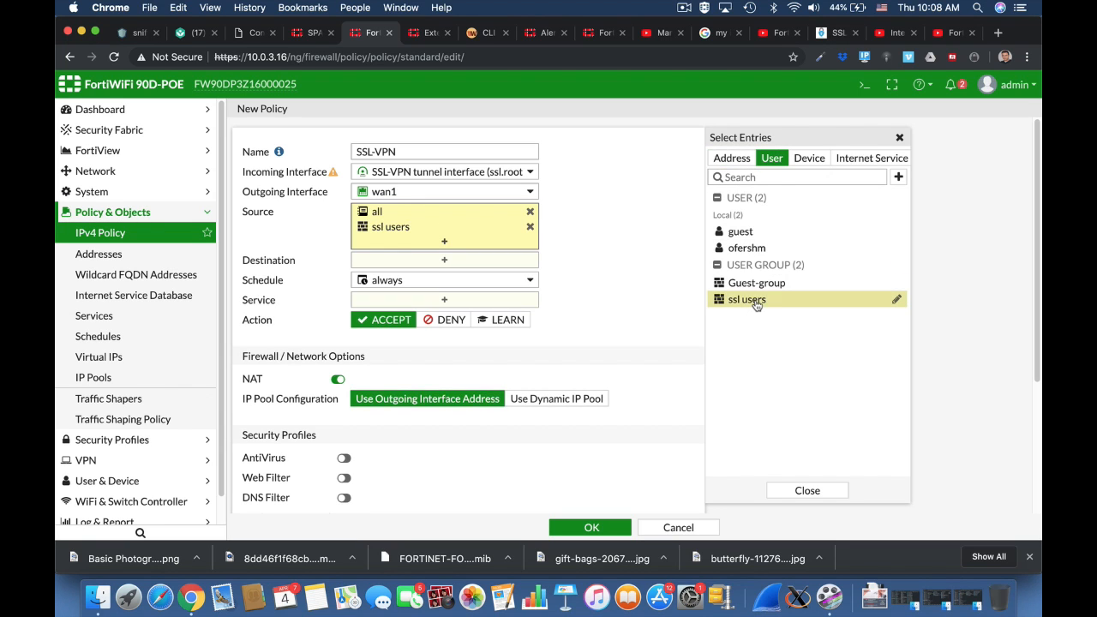
left_click(439, 261)
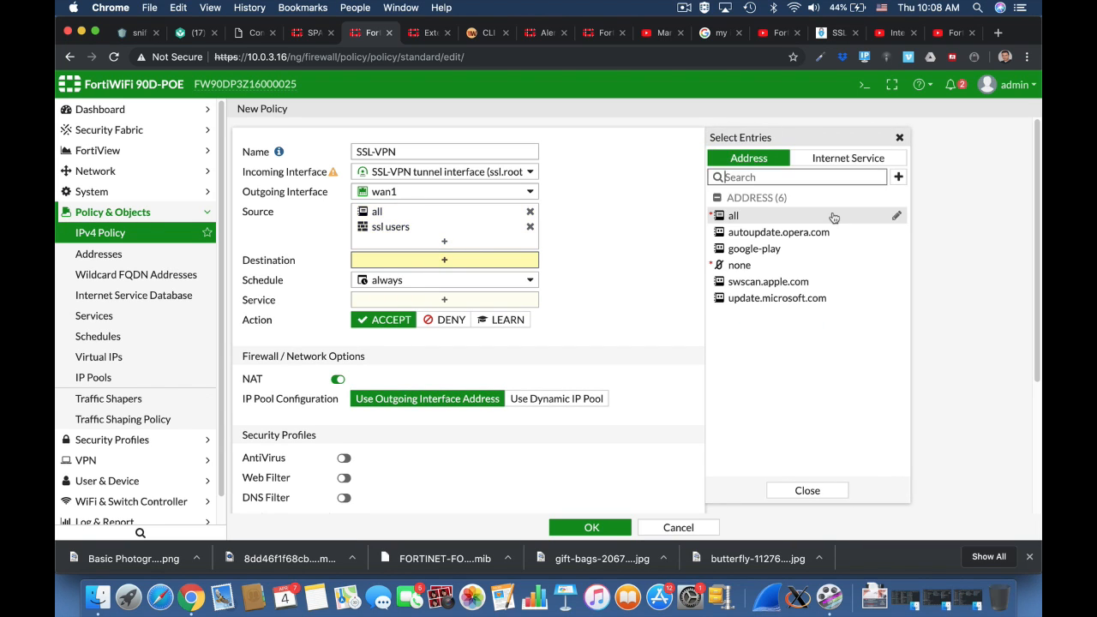
left_click(760, 218)
left_click(465, 315)
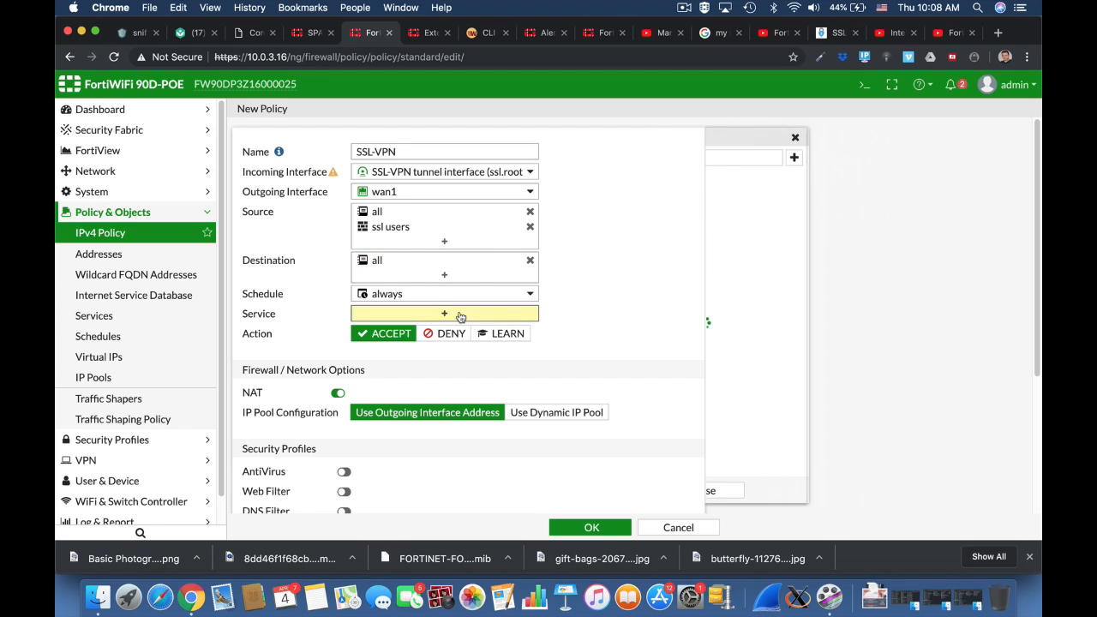
left_click(739, 213)
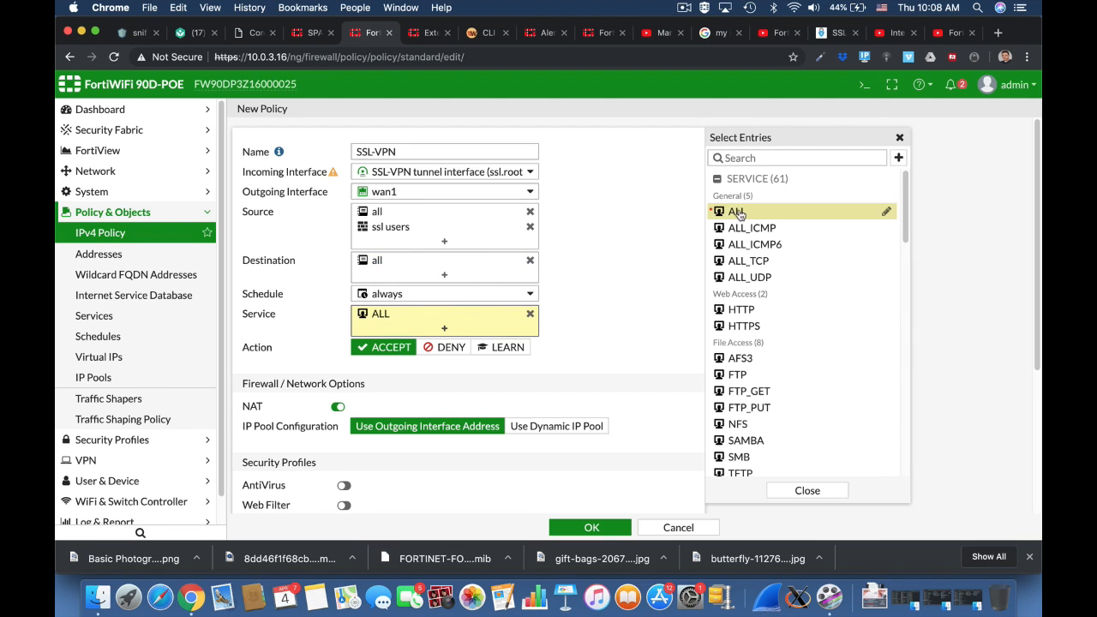
left_click(590, 527)
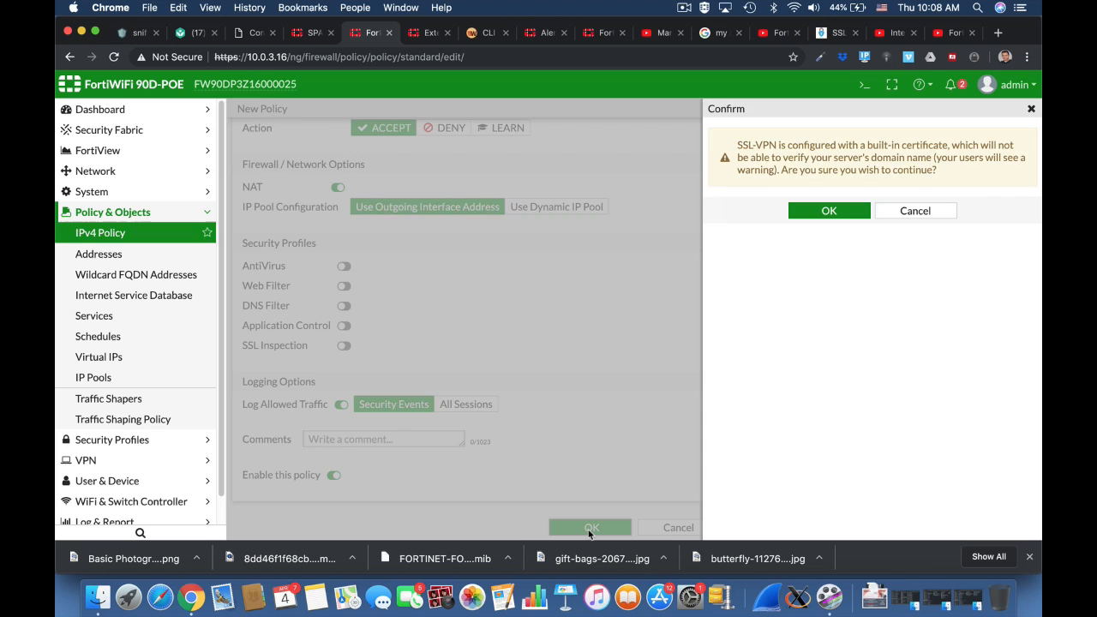
left_click(832, 212)
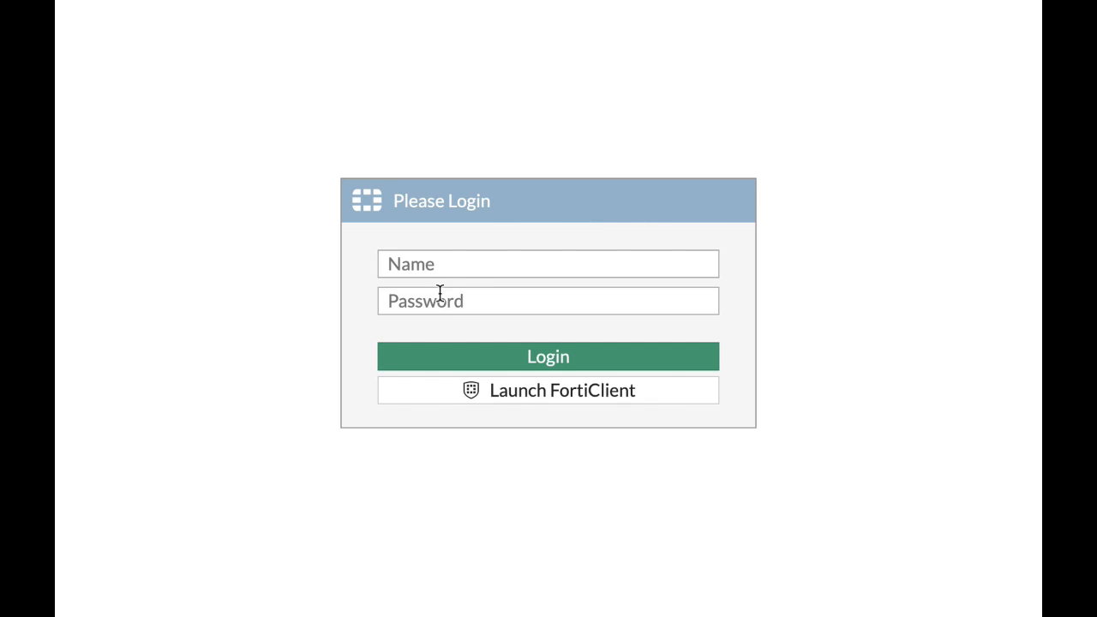
Log in to the web portal with the VPN user's name and password, then launch SSH_Forti
left_click(431, 265)
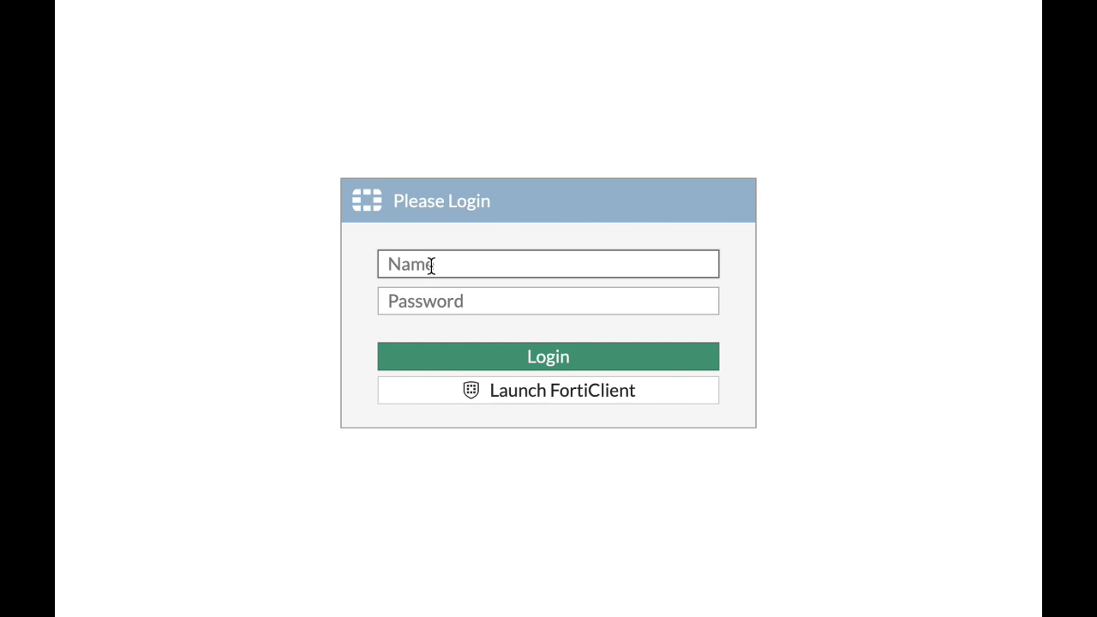
type("ofer")
key("Tab")
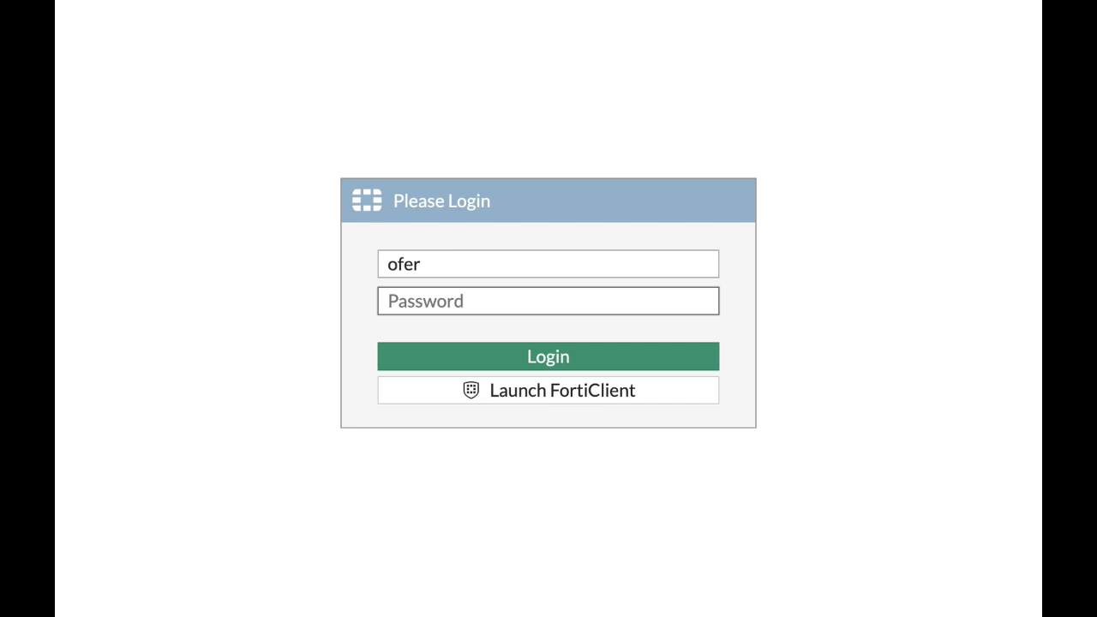
left_click(430, 264)
type("shm")
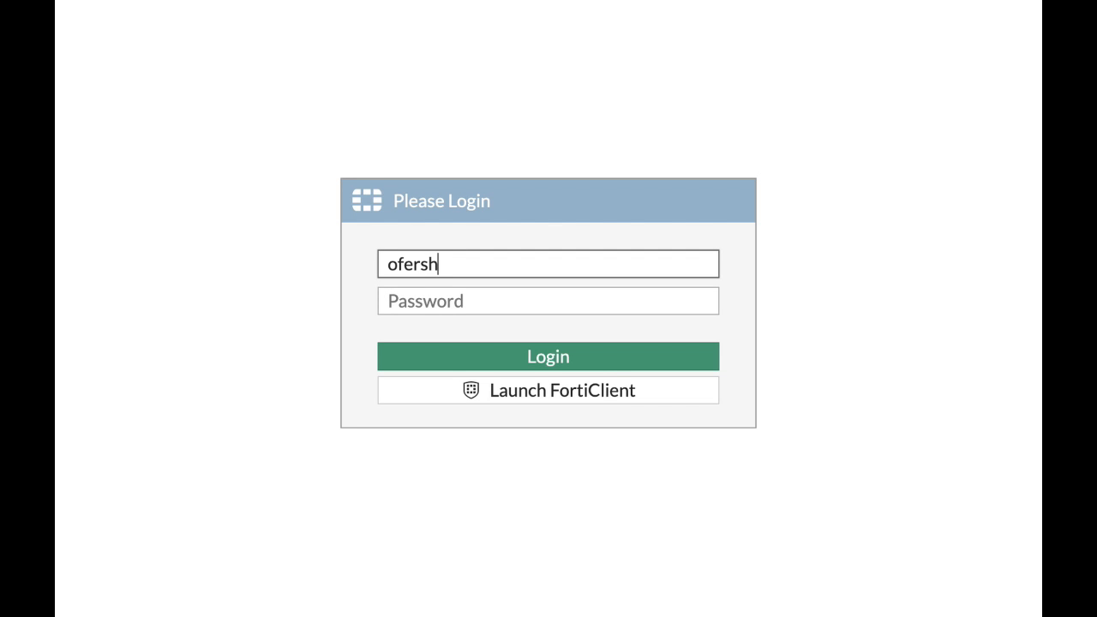
key("Tab")
type("••••")
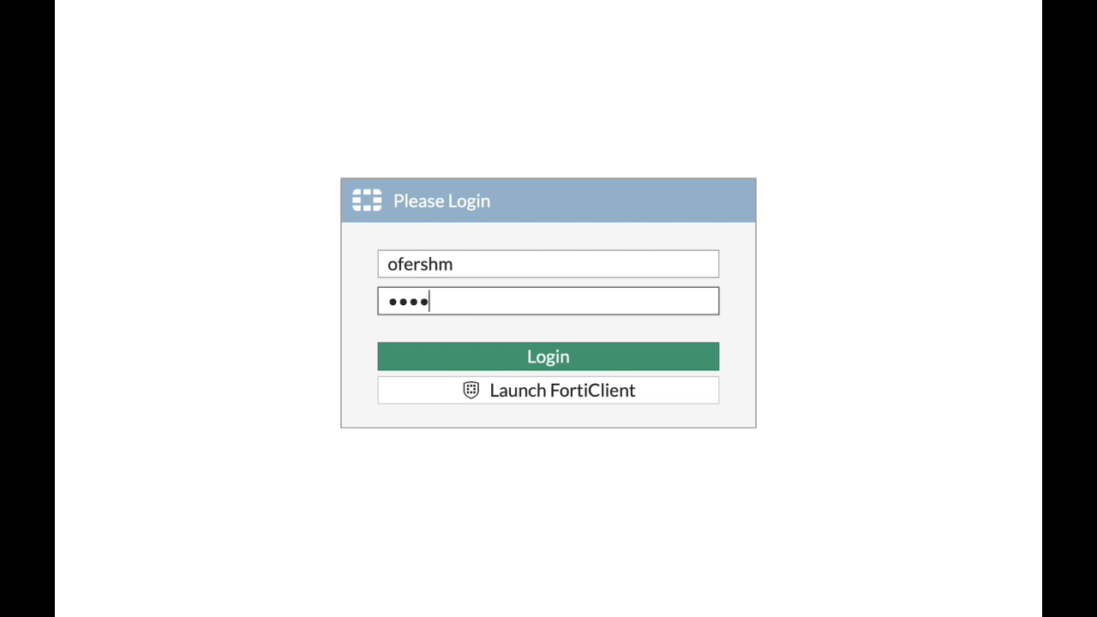
type("•")
left_click(539, 358)
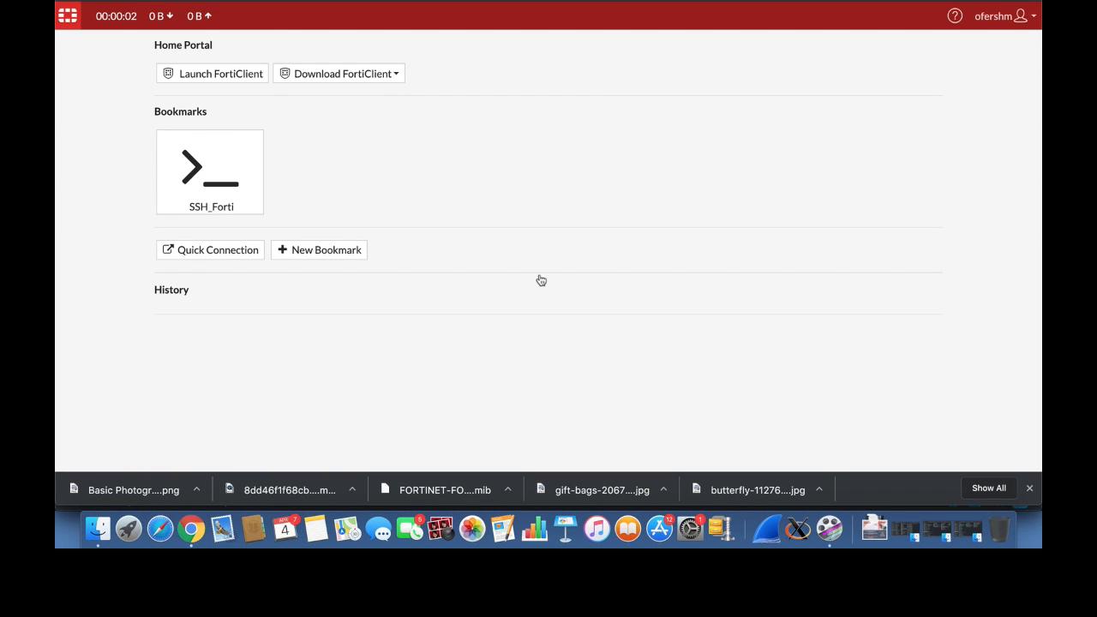
left_click(244, 204)
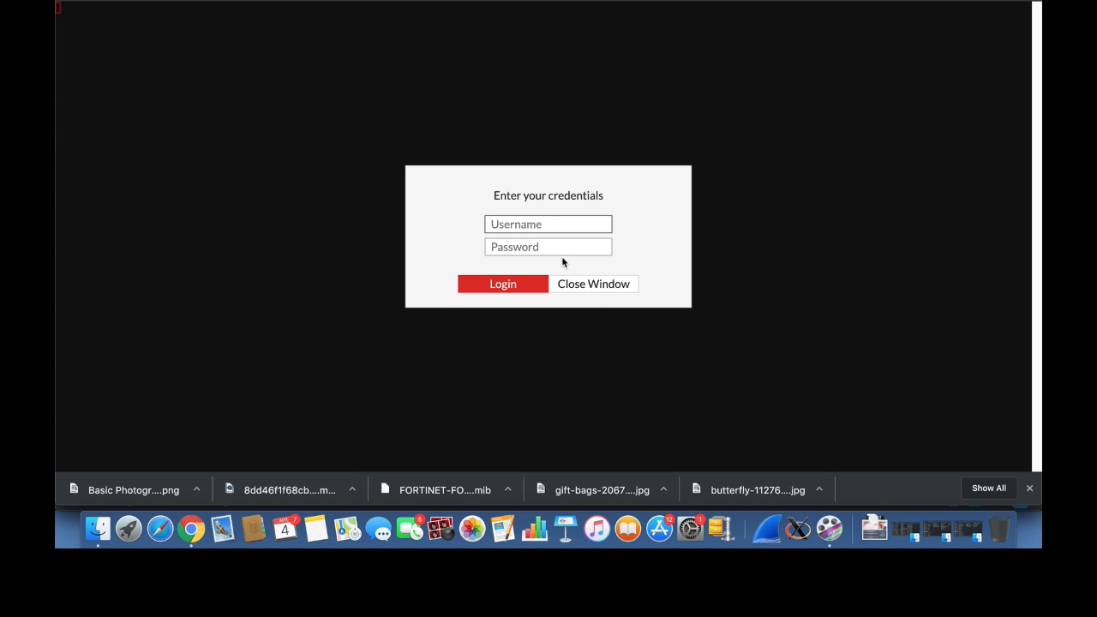
Log in over SSH as admin and page through the 'show system interface' output
type("admin")
key("Return")
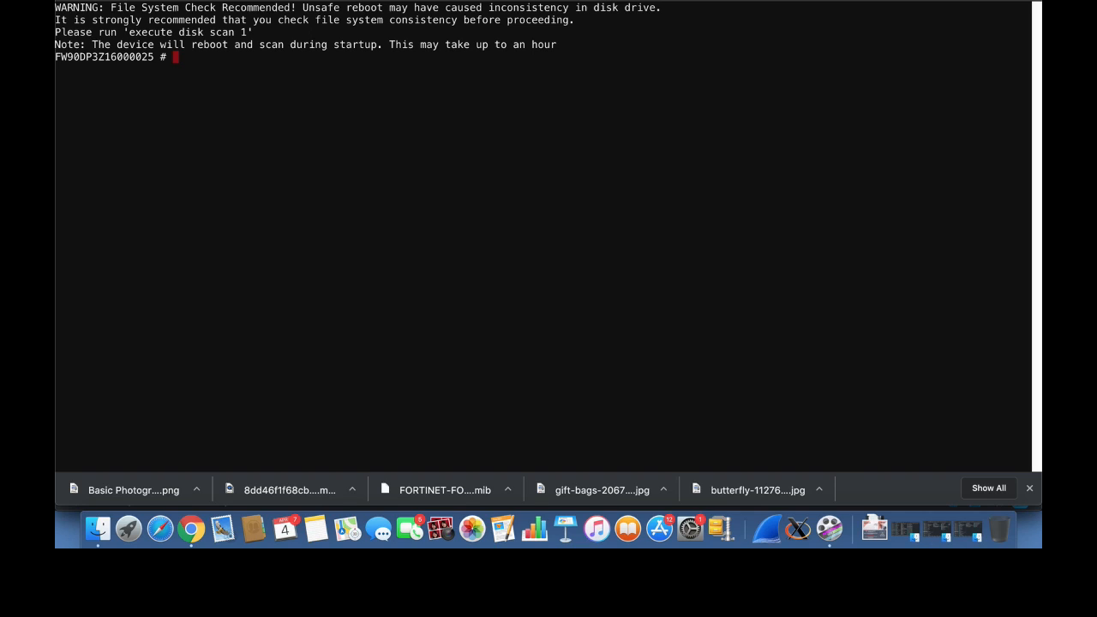
key("Return")
key("Return")
key("Return")
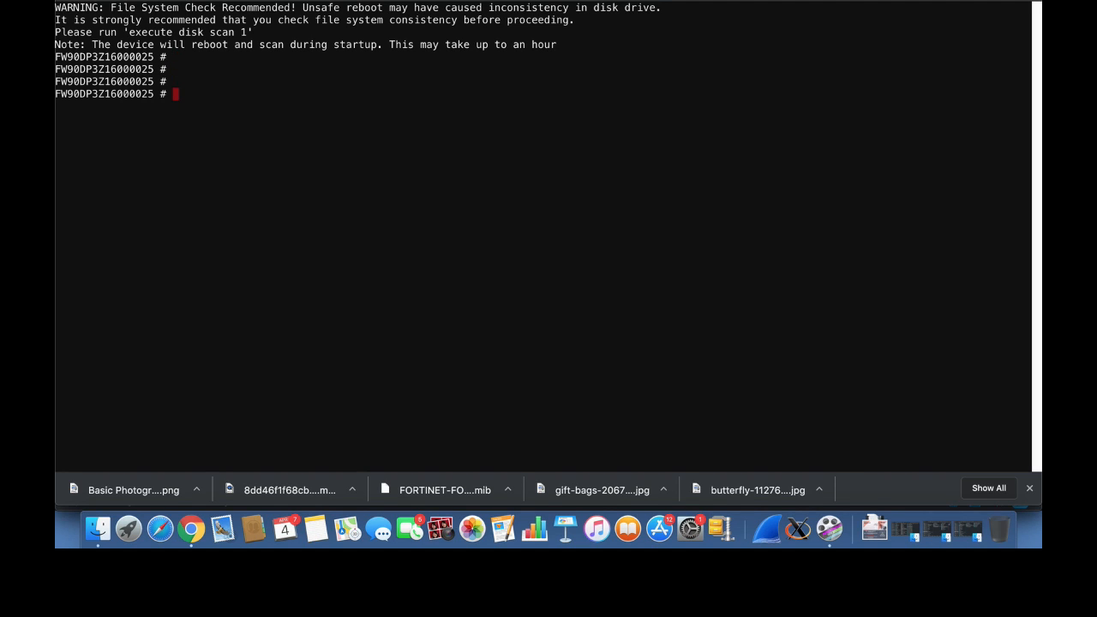
type("show system interface")
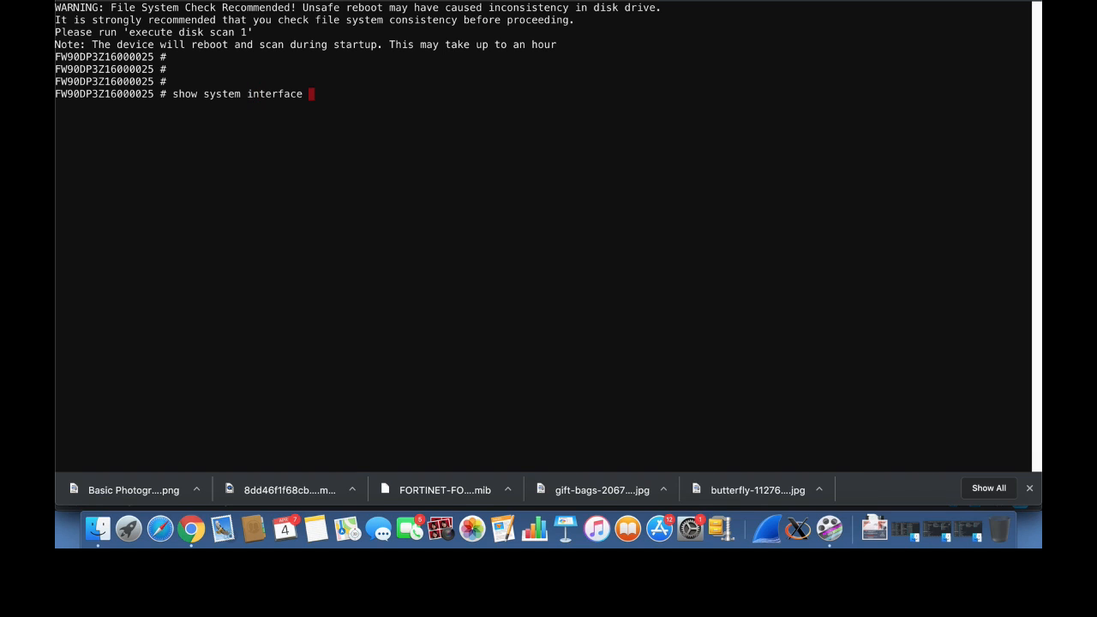
key("Return")
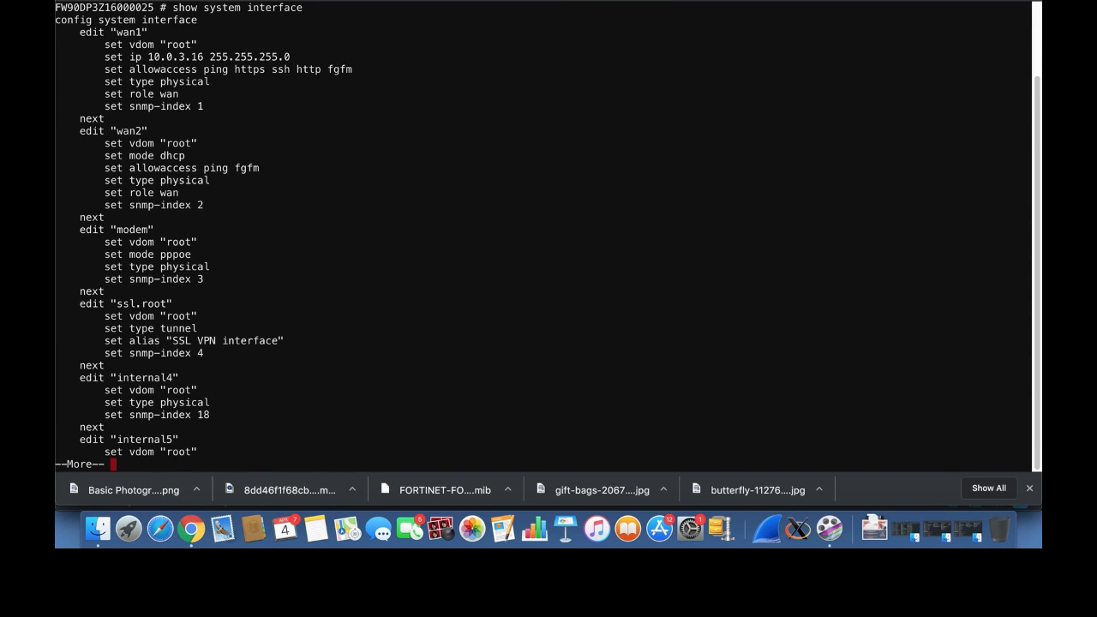
key("Return")
key("Return")
key("Return")
key("Return")
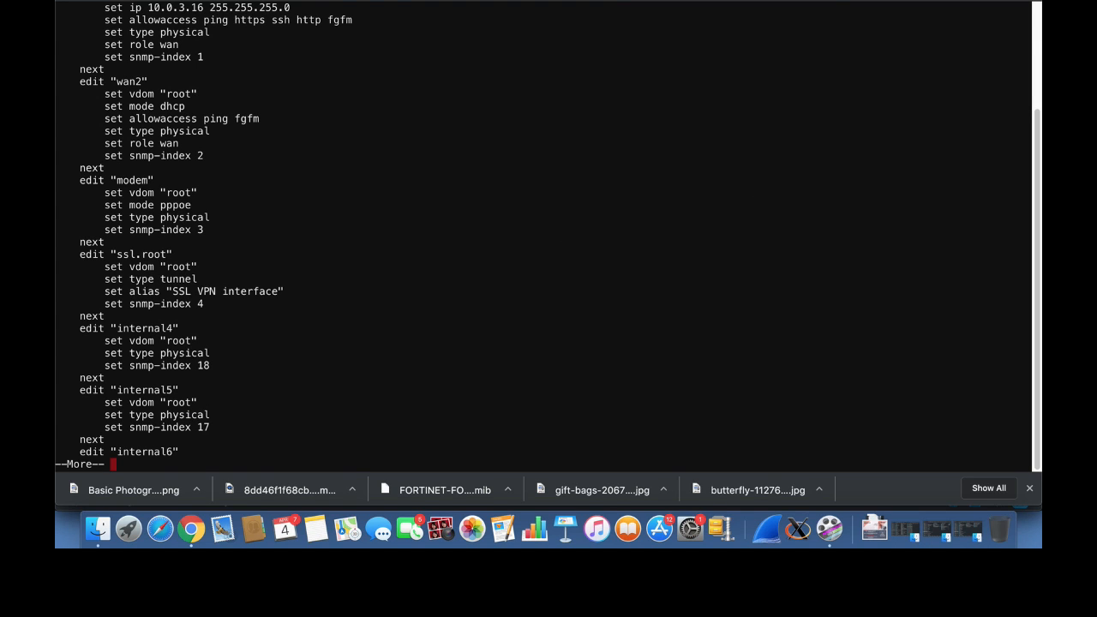
left_click(684, 1)
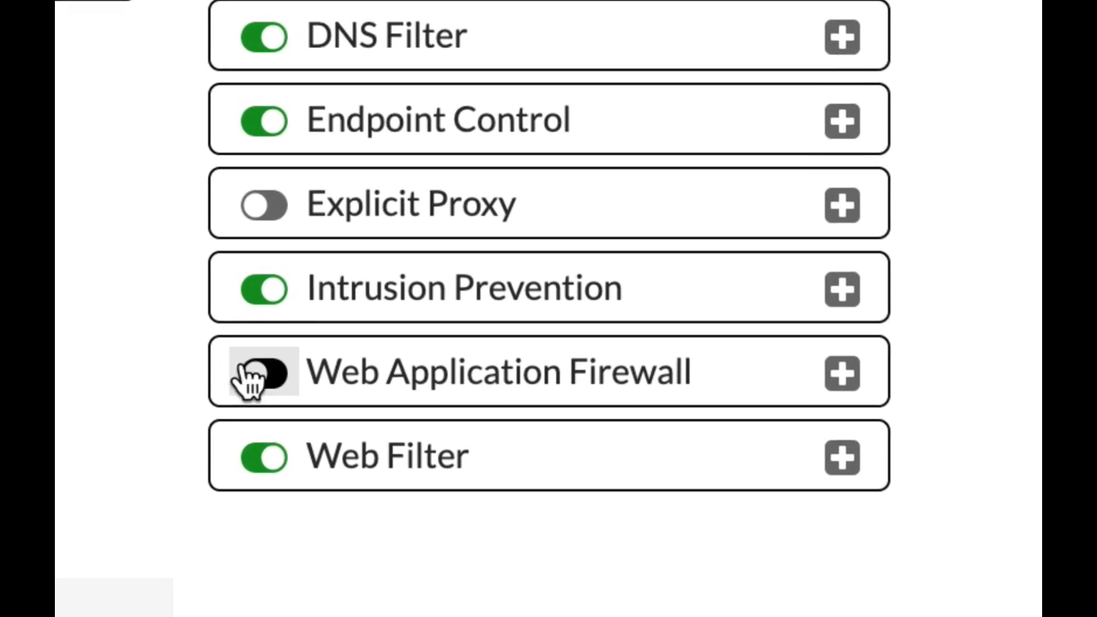
Enable the Web Application Firewall feature and turn on Cross Site Scripting (Extended) in the default profile
left_click(350, 380)
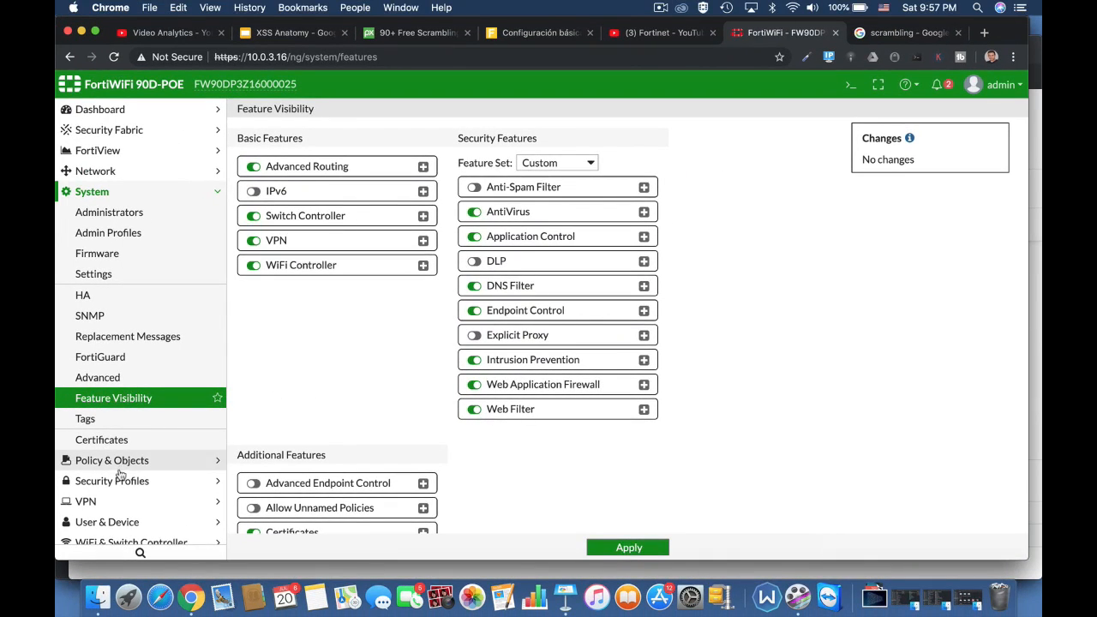
left_click(120, 481)
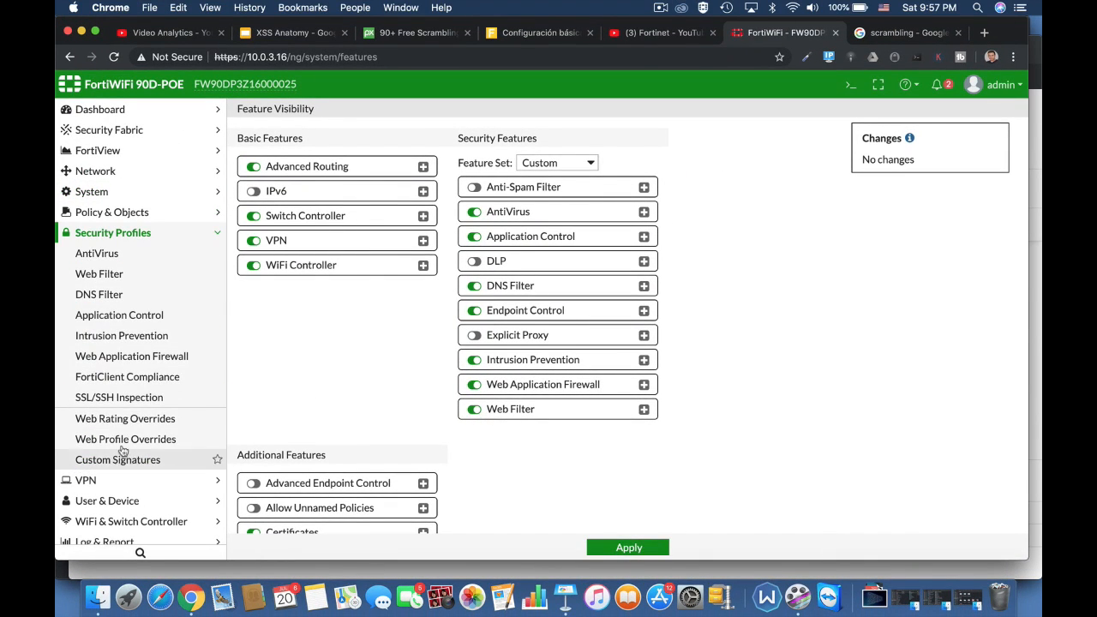
left_click(142, 356)
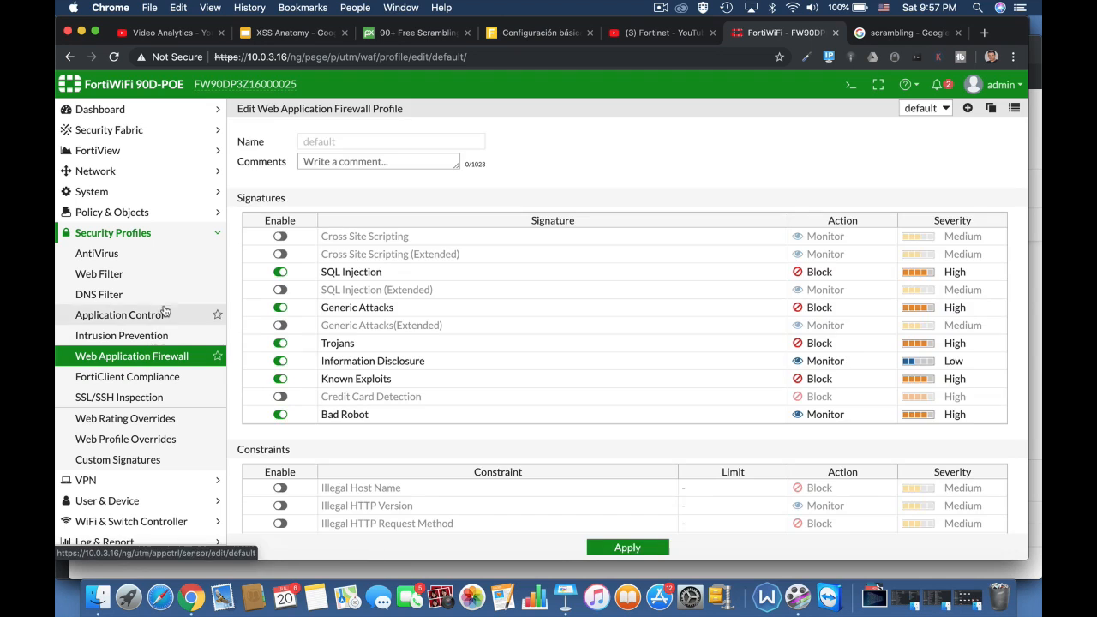
left_click(280, 254)
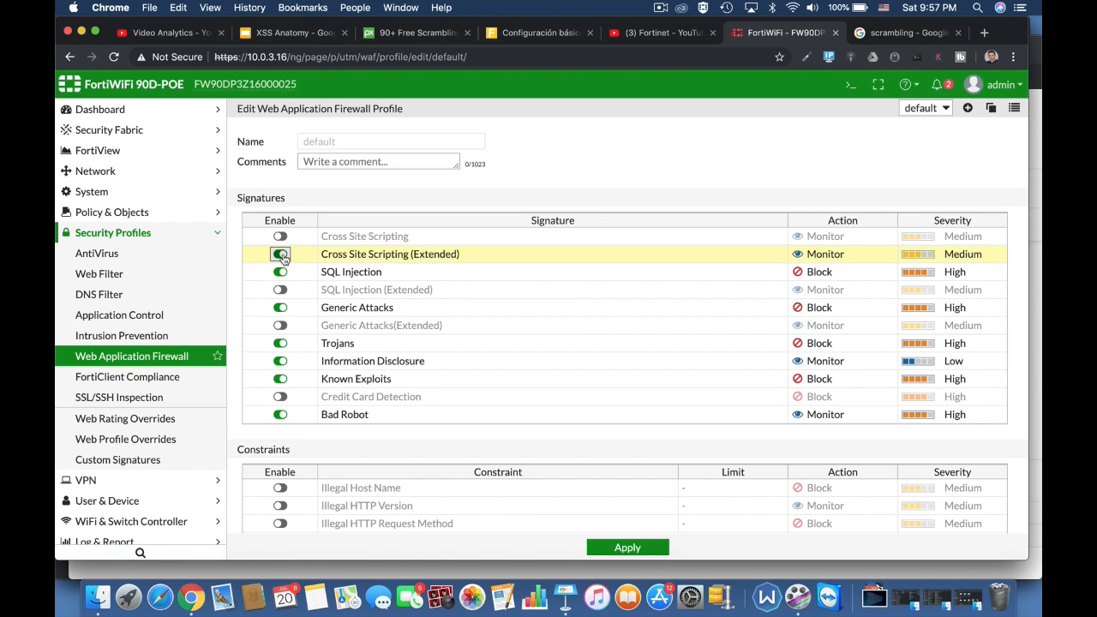
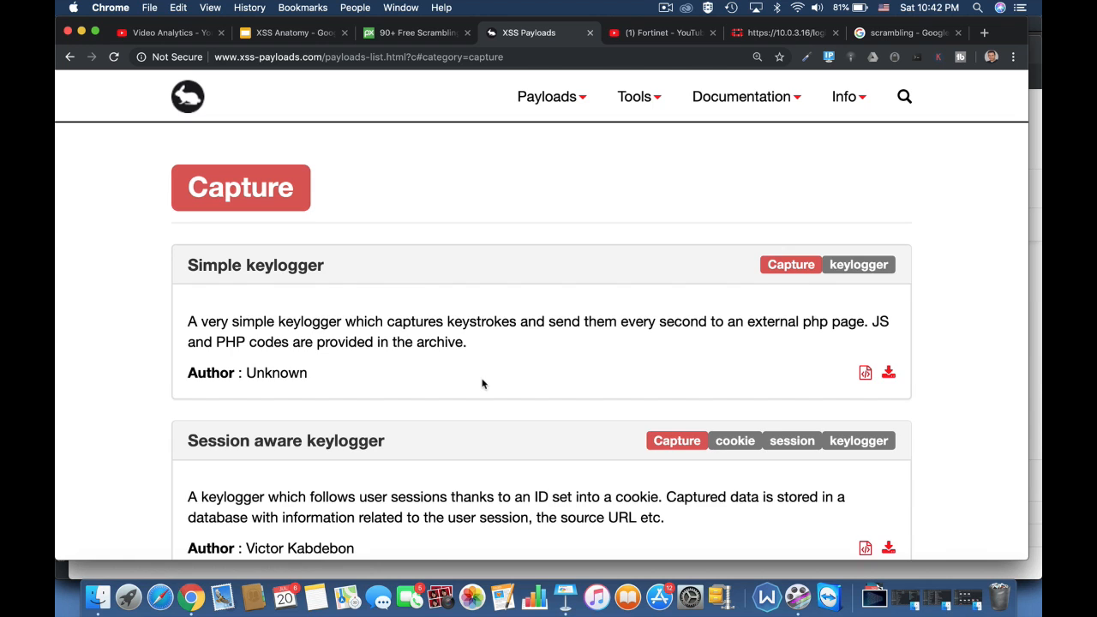
Scroll the Capture payloads past Simple keylogger and HTML5 Screenshots to Webcam snapshot and Get local storage
scroll(483, 384, "down", 5)
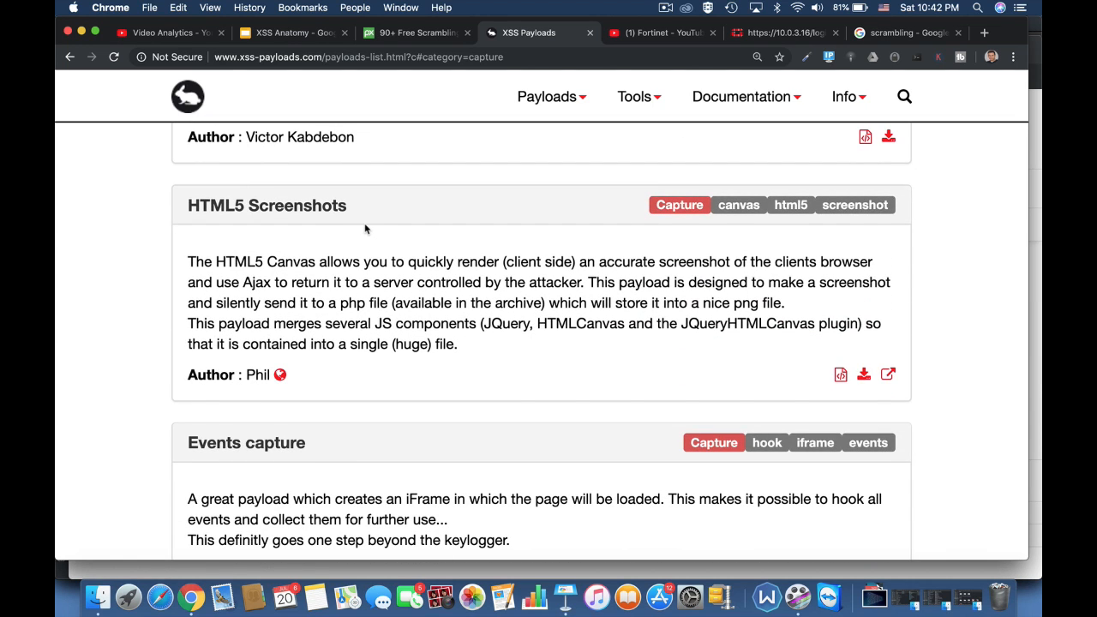
scroll(428, 343, "down", 6)
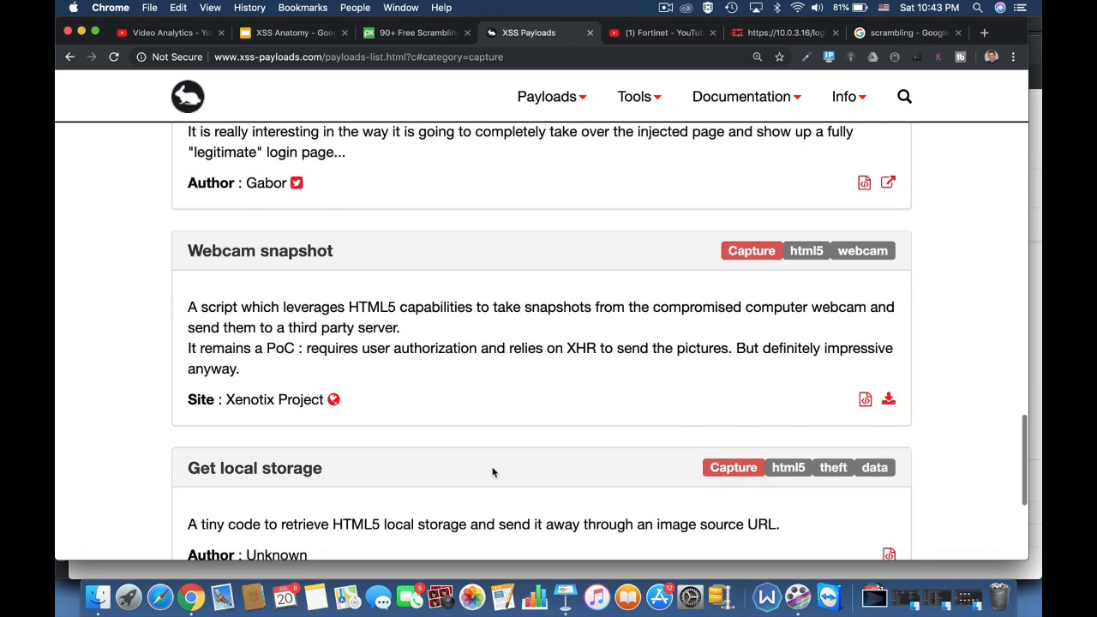
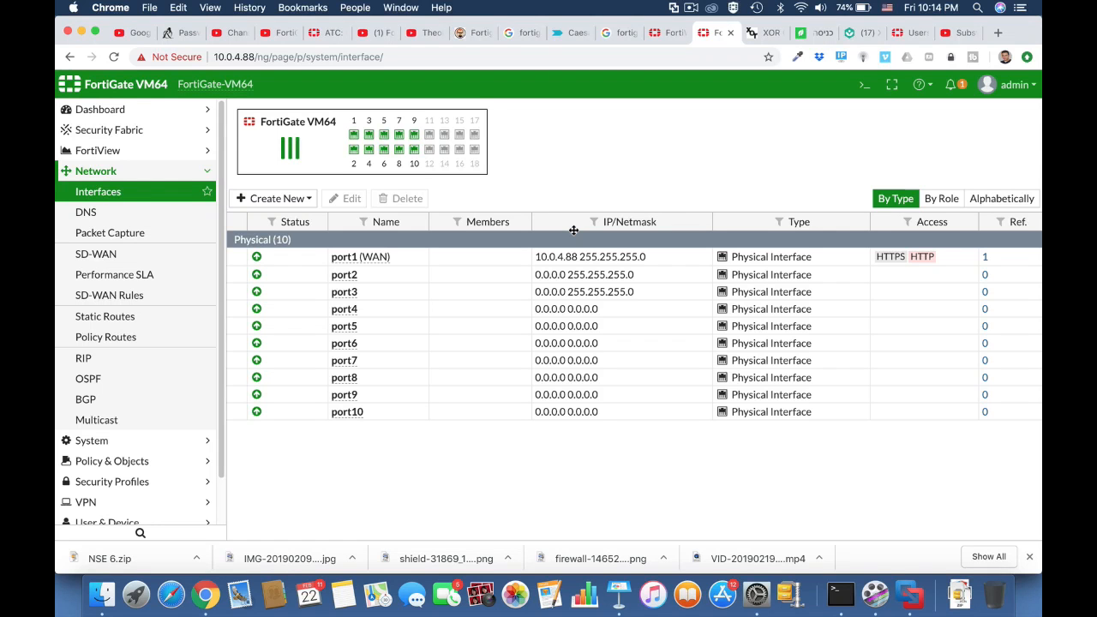
Give port2 the alias marketing, the LAN role and IP address 10.0.5.1
left_click(397, 282)
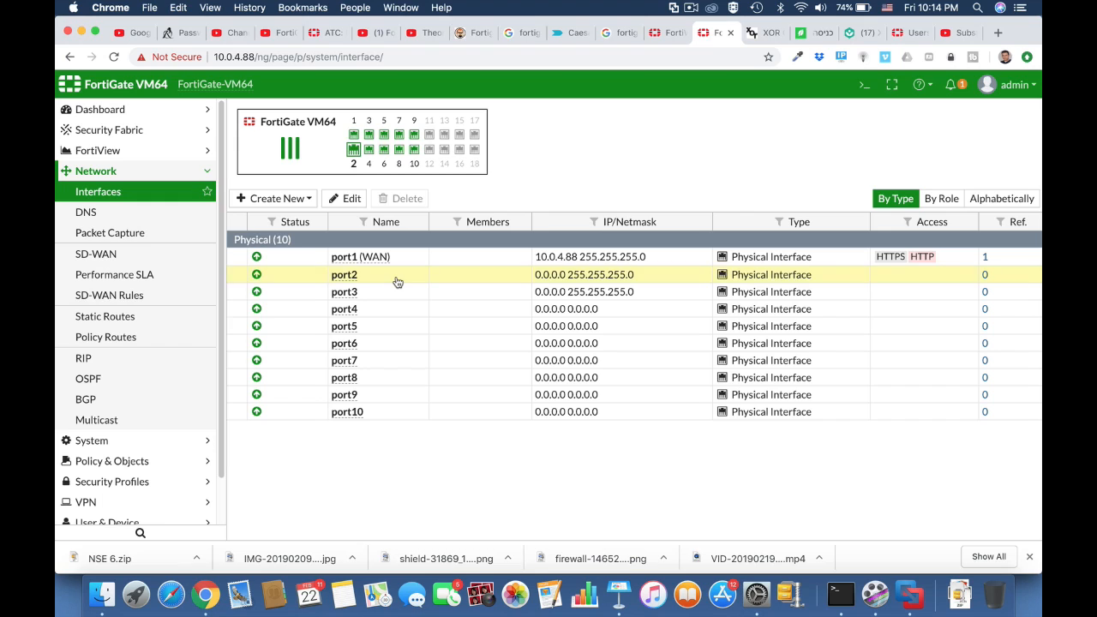
left_click(346, 197)
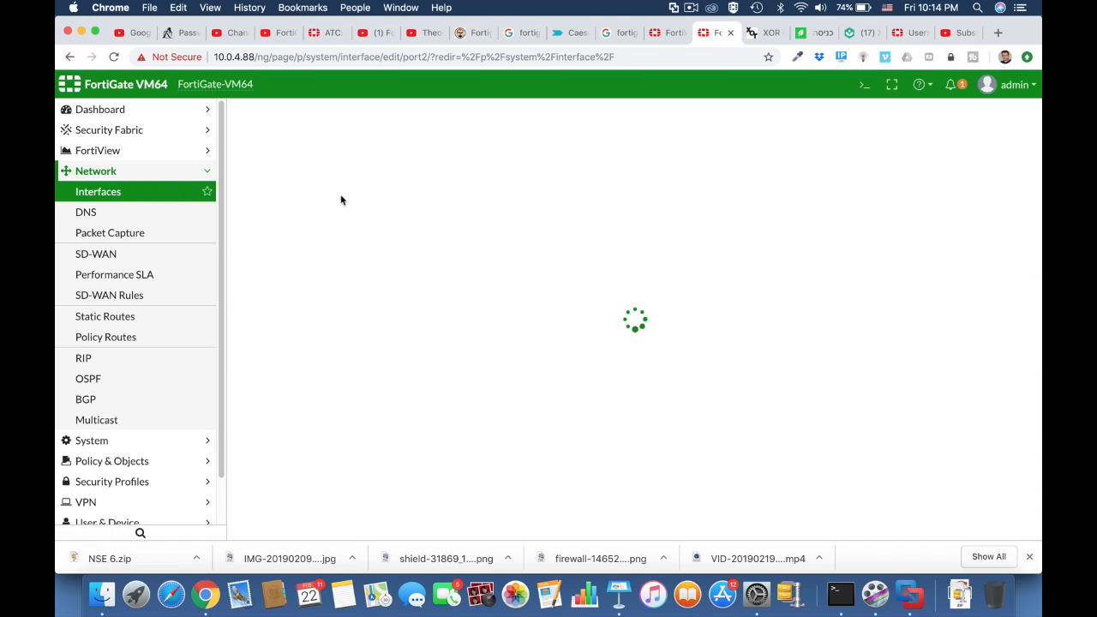
left_click(363, 163)
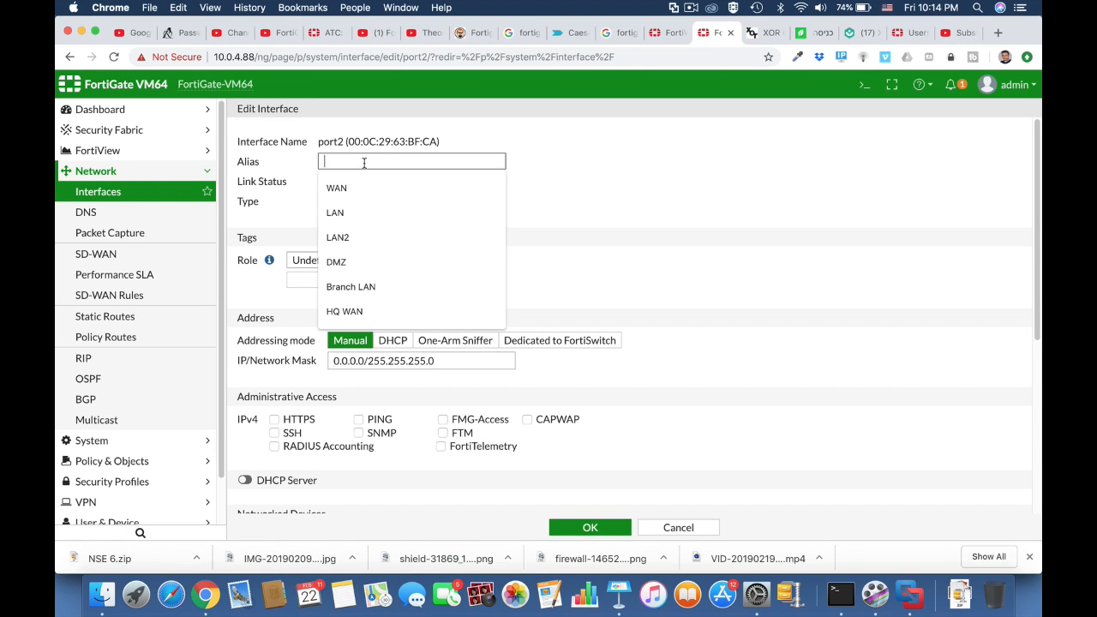
type("marketing")
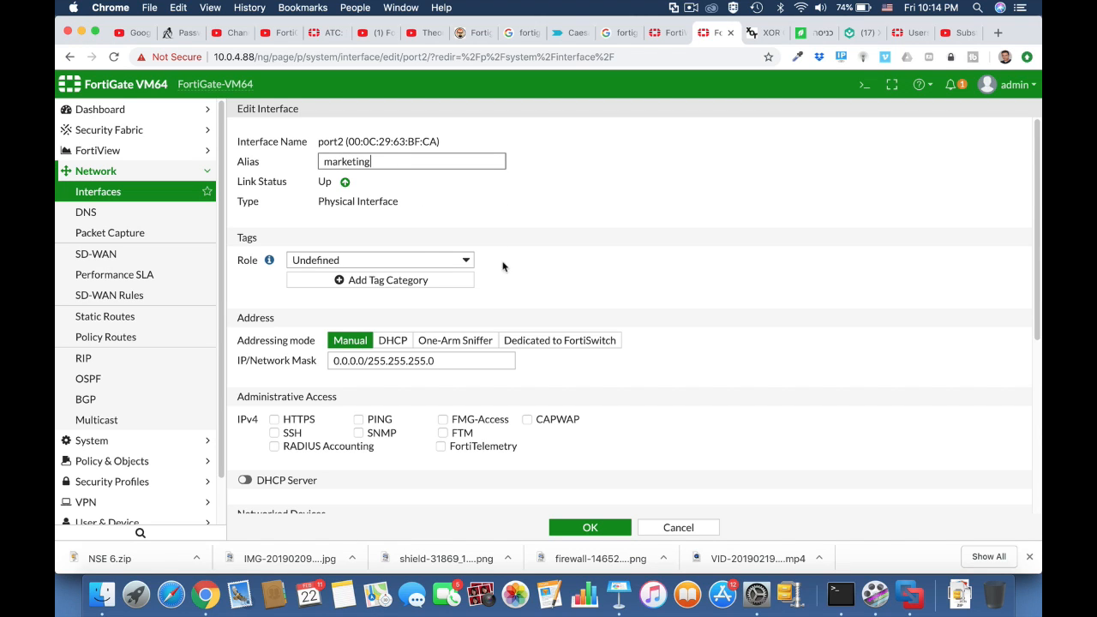
left_click(410, 258)
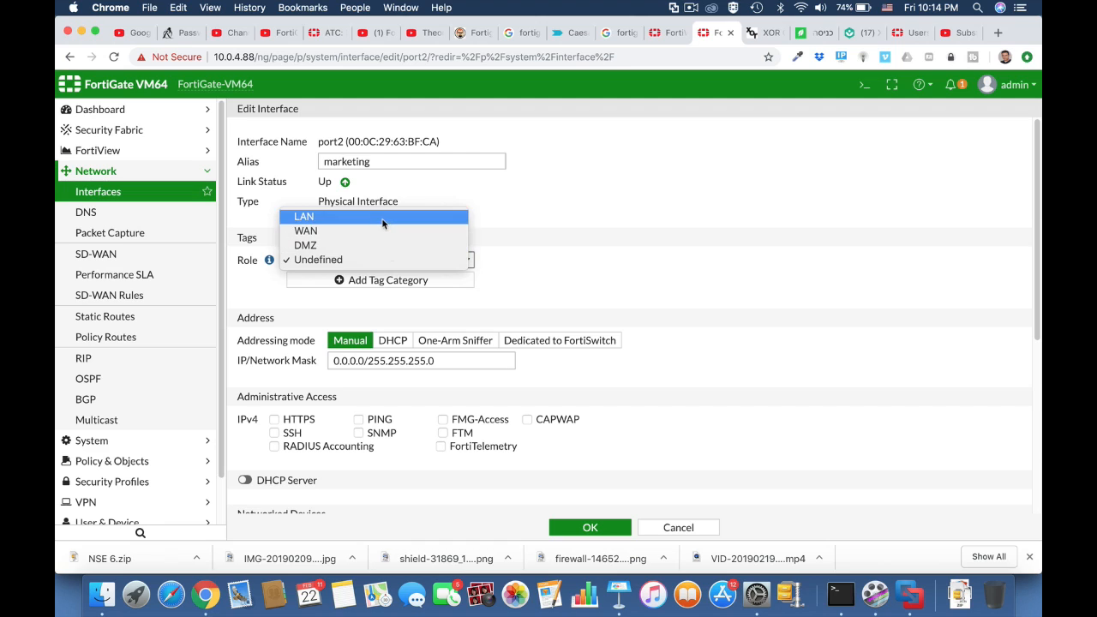
left_click(384, 217)
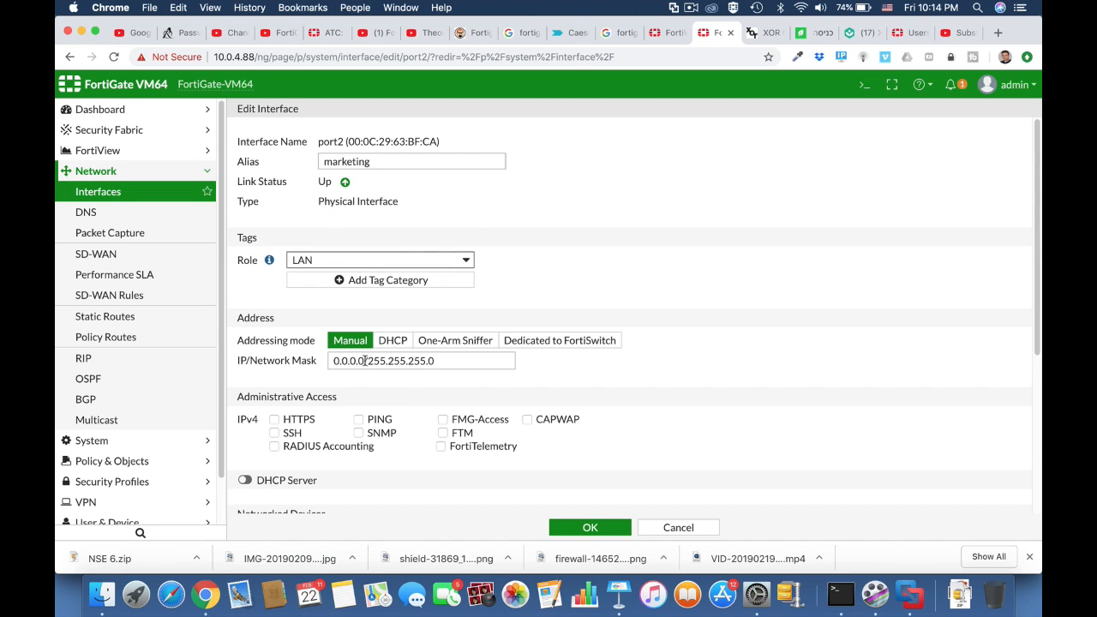
left_click_drag(365, 361, 310, 365)
type("10")
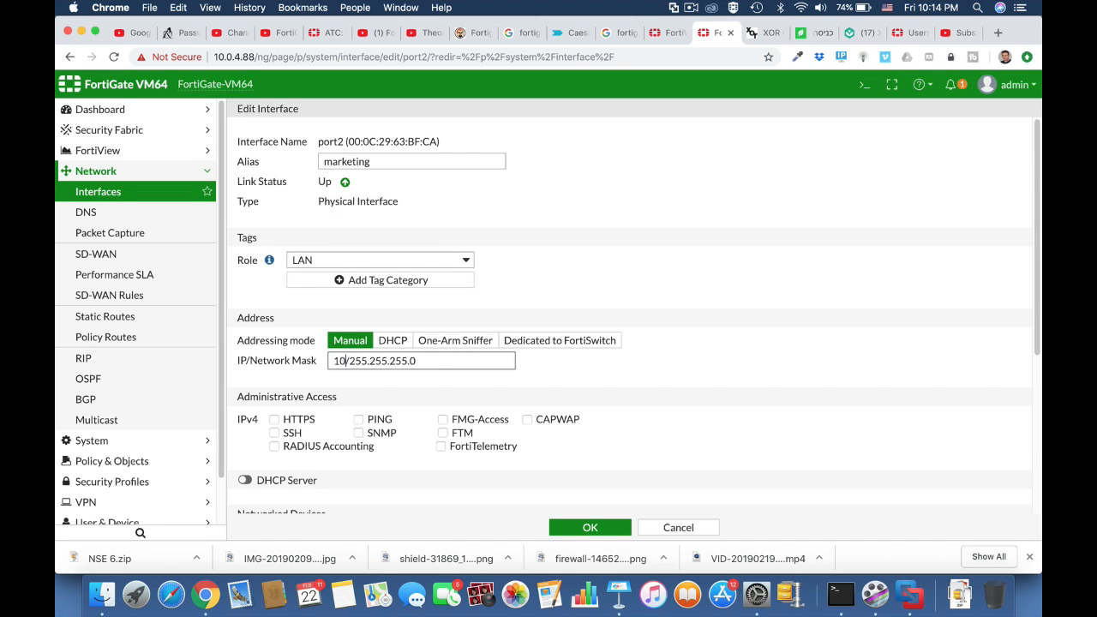
type(".0.5.1")
Allow PING and HTTPS on port2, enable its DHCP server, and save
left_click(358, 420)
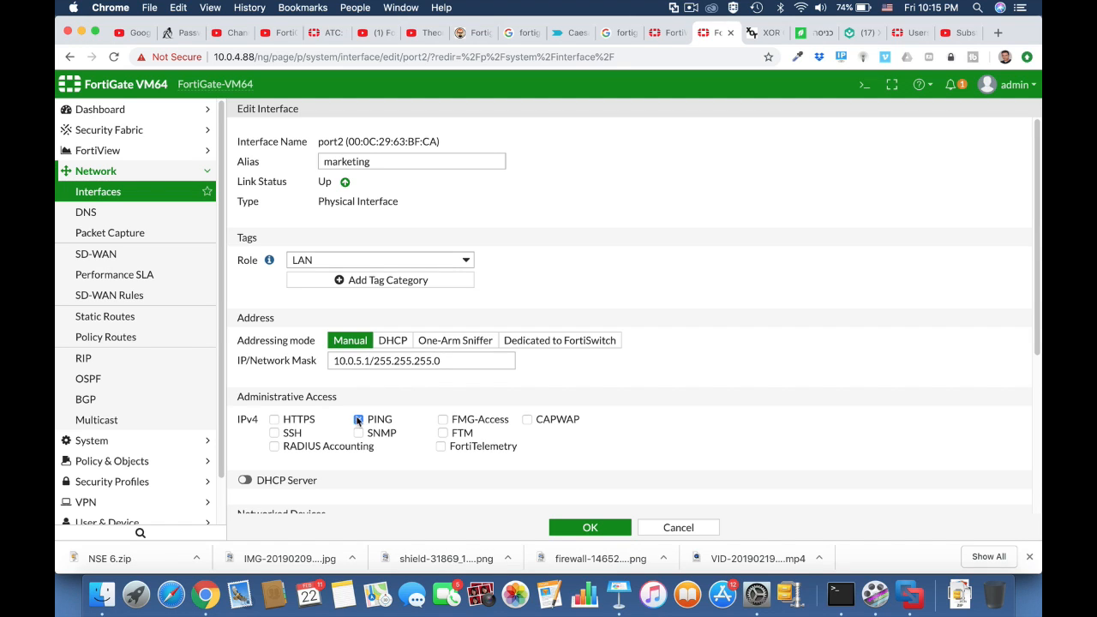
left_click(275, 421)
left_click(245, 480)
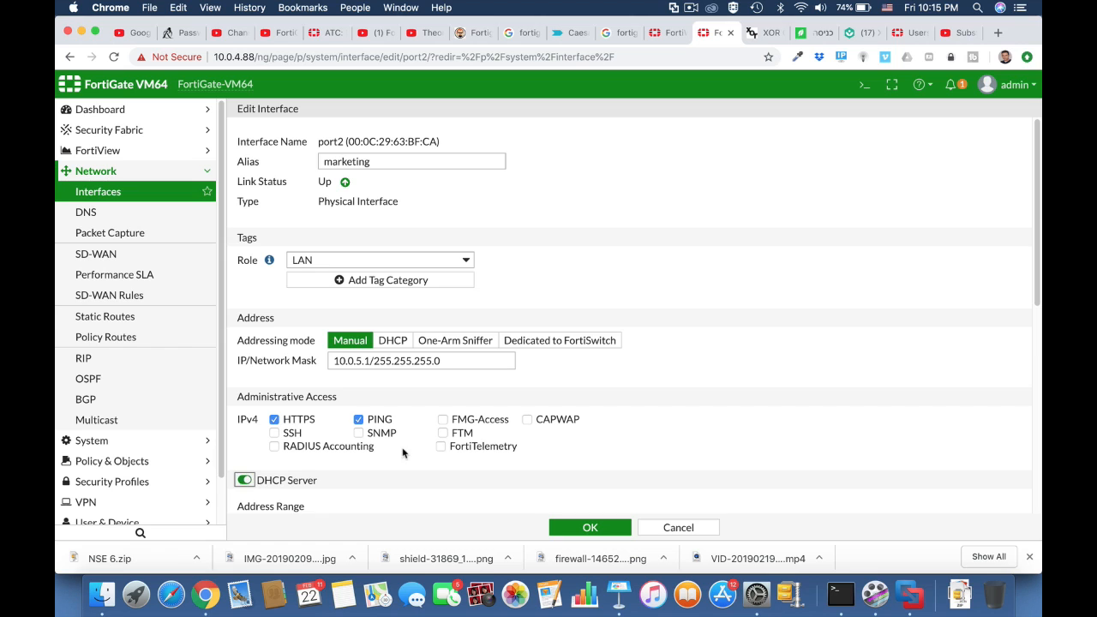
scroll(407, 449, "down", 3)
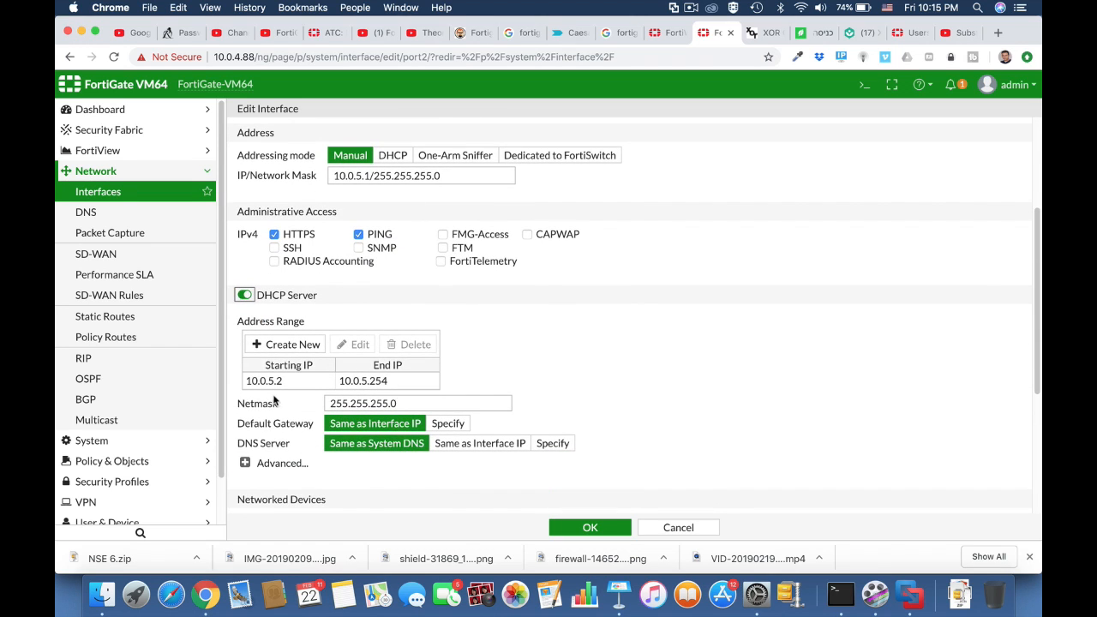
left_click(593, 529)
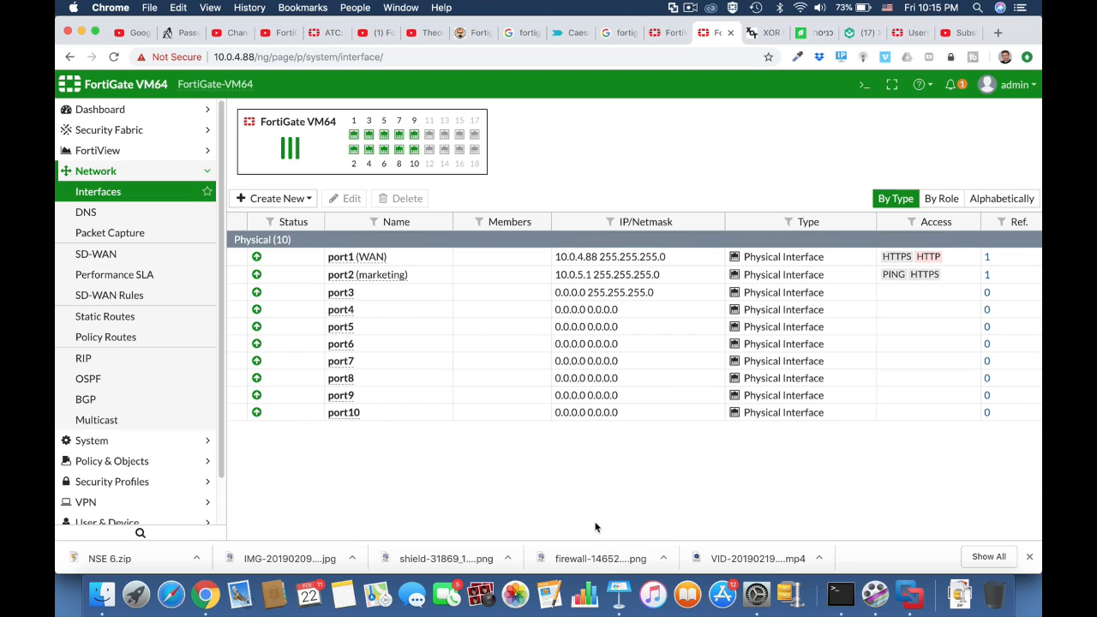
Give port3 the alias Finance, the LAN role and IP address 10.0.6.1
left_click(368, 293)
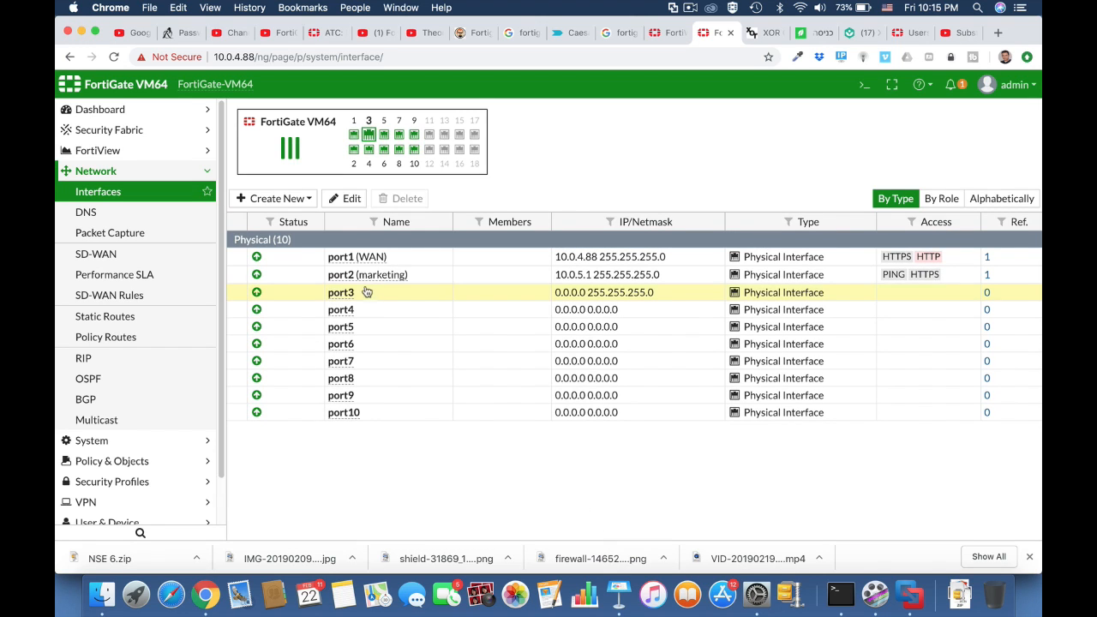
left_click(353, 199)
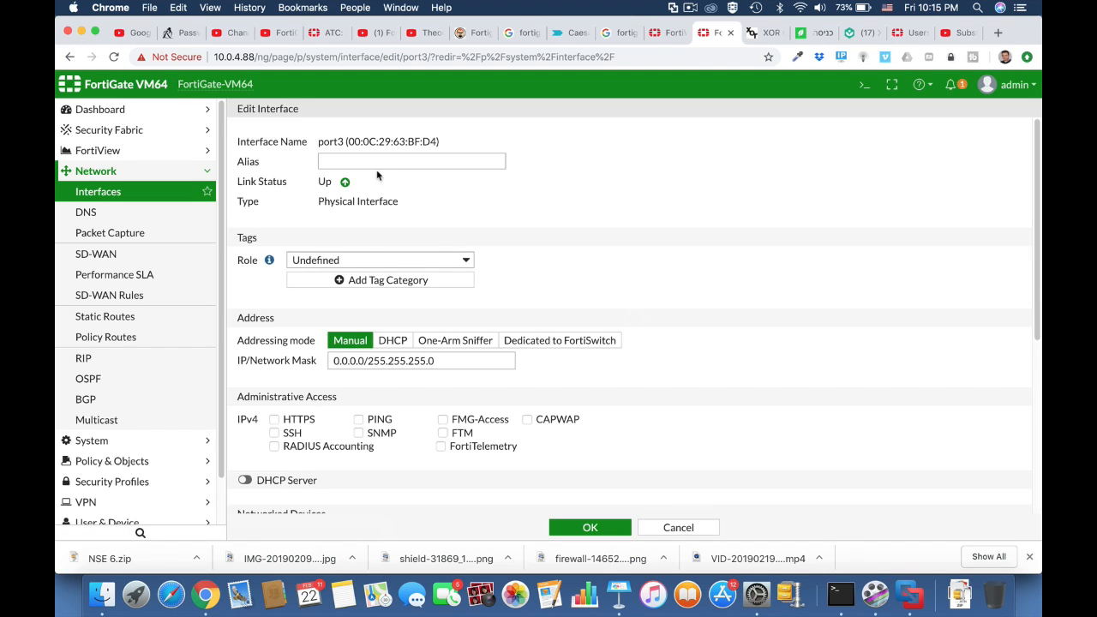
left_click(358, 162)
type("Financ")
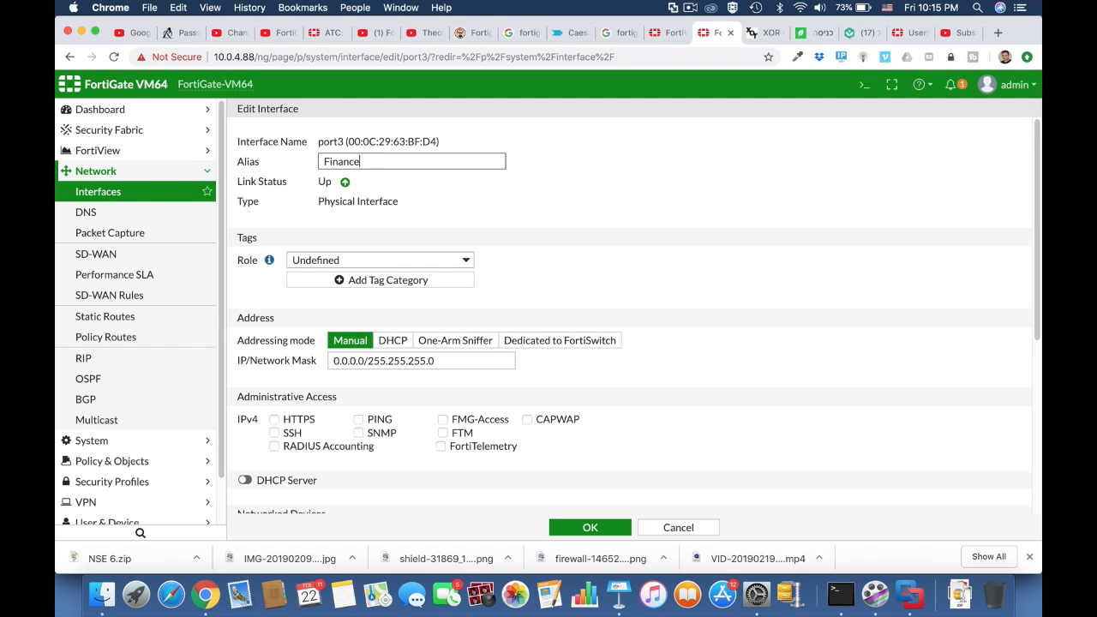
type("e")
left_click(466, 259)
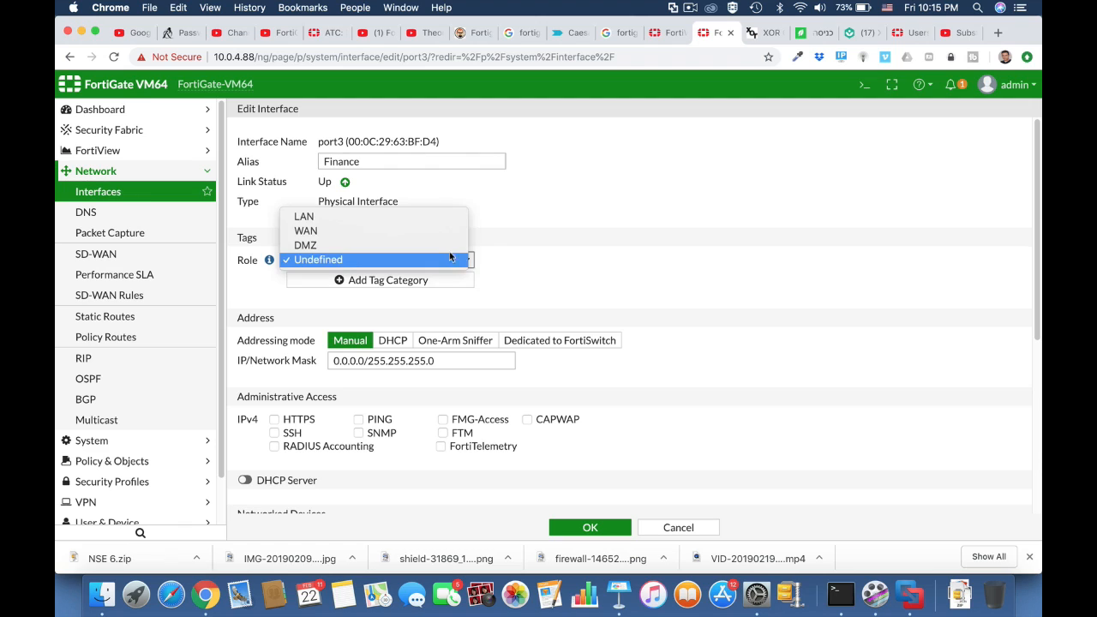
left_click(419, 219)
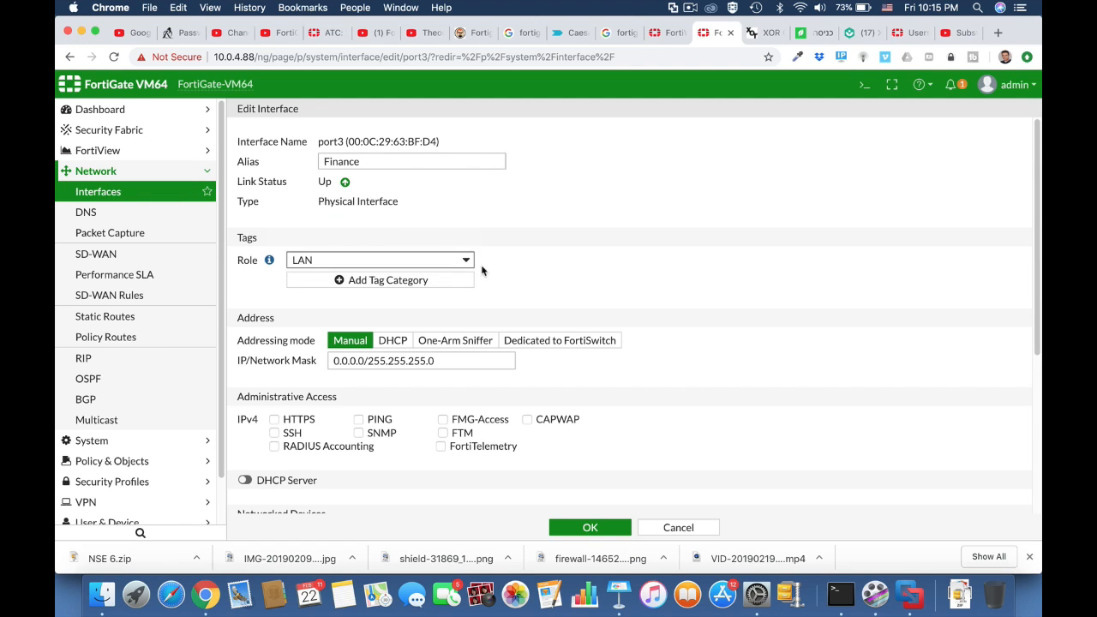
left_click_drag(367, 362, 326, 367)
type("10.0.6")
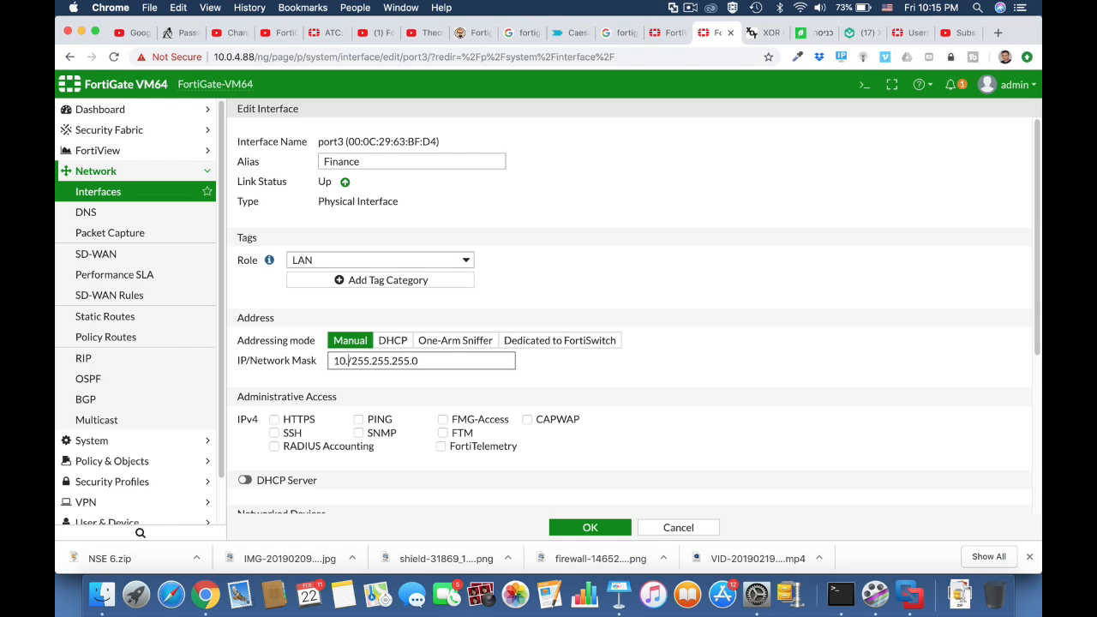
type(".1")
Allow PING and HTTPS on port3, enable its DHCP server, and save
scroll(656, 398, "down", 5)
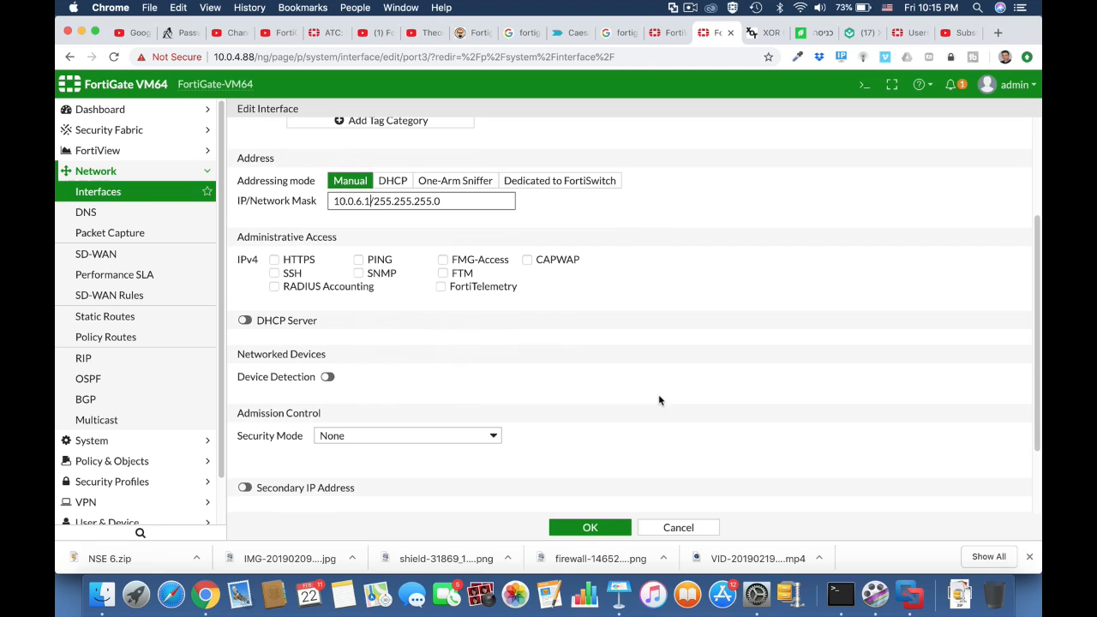
left_click(356, 261)
left_click(279, 264)
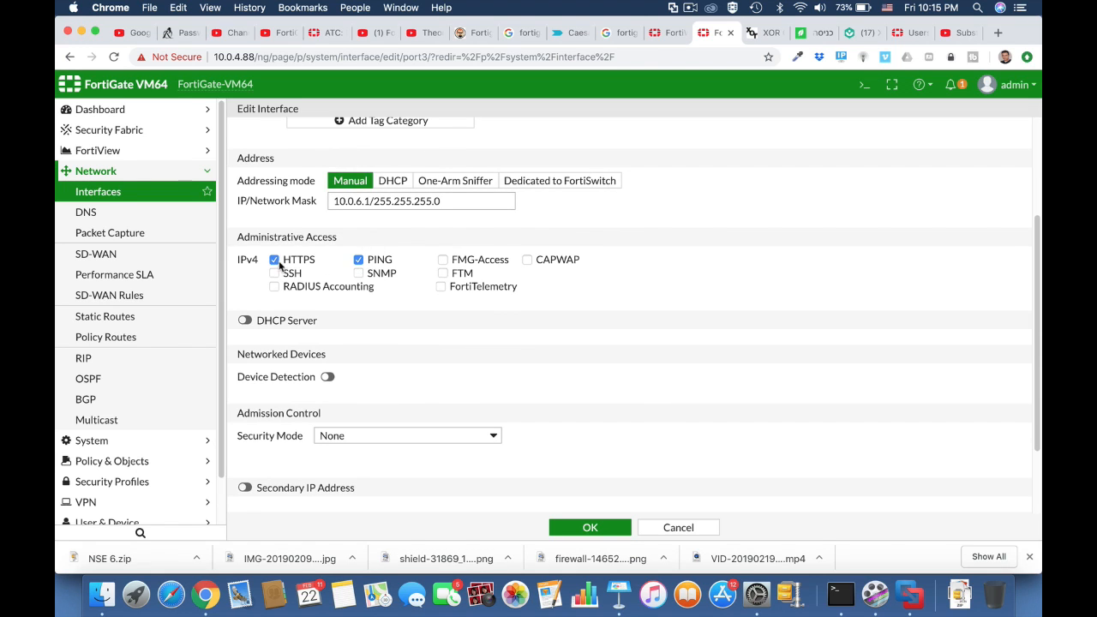
left_click(244, 319)
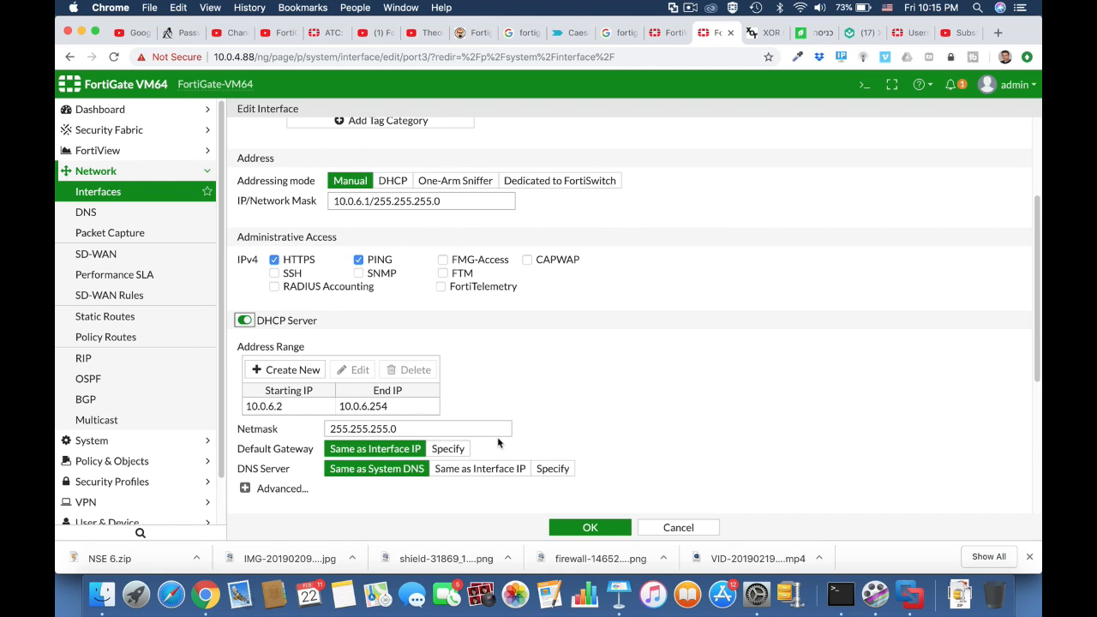
left_click(595, 527)
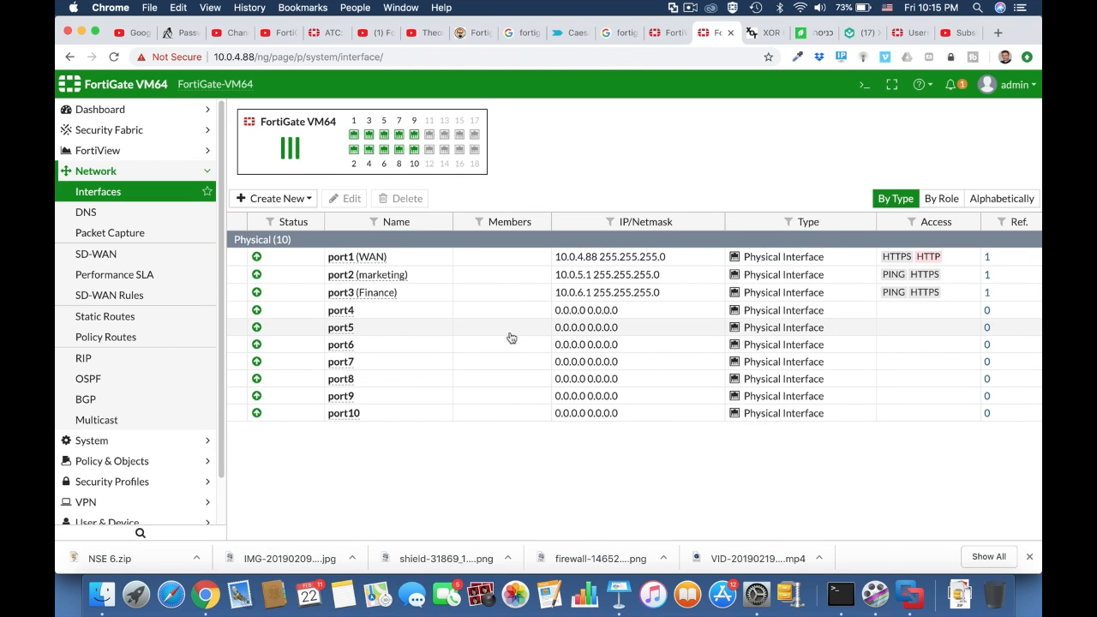
Give port4 the alias I.T, the LAN role and IP address 10.0.7.1
left_click(360, 314)
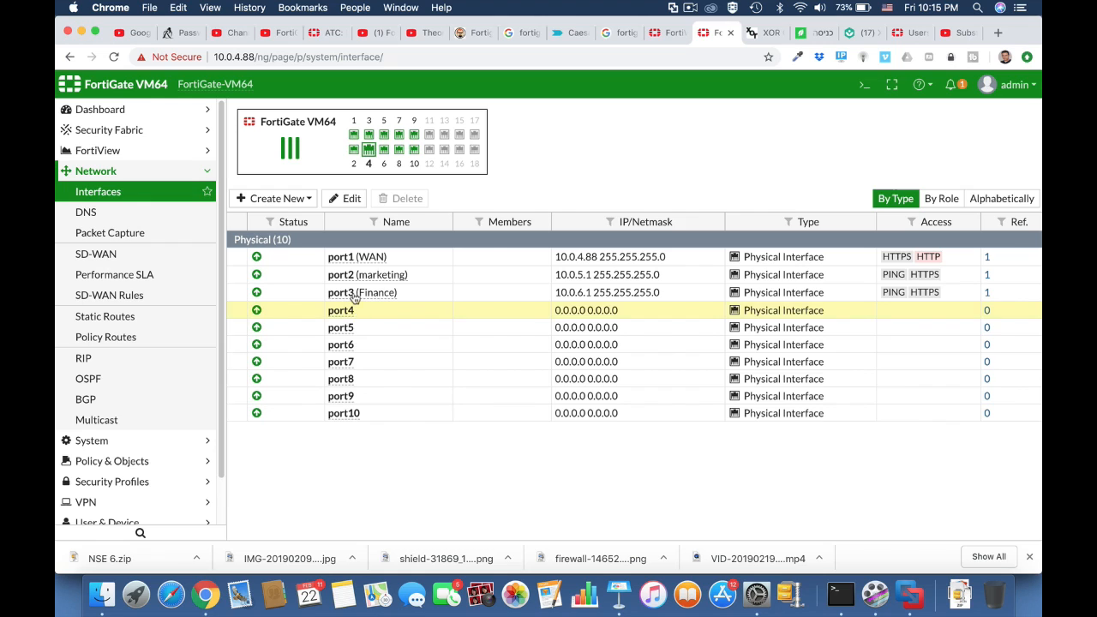
left_click(347, 199)
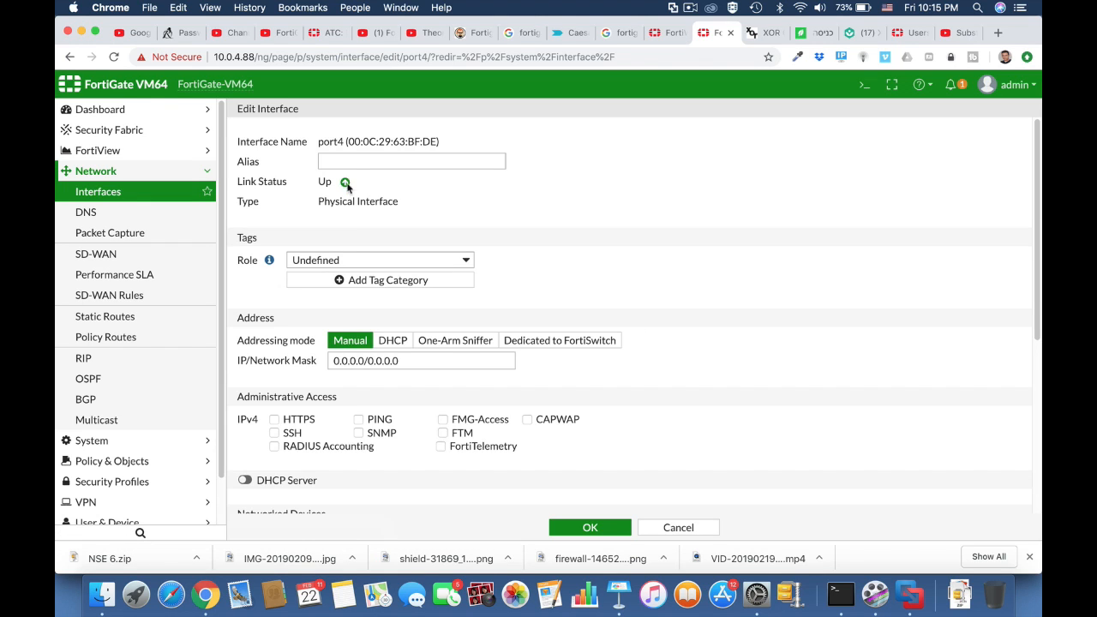
left_click(335, 161)
type("I")
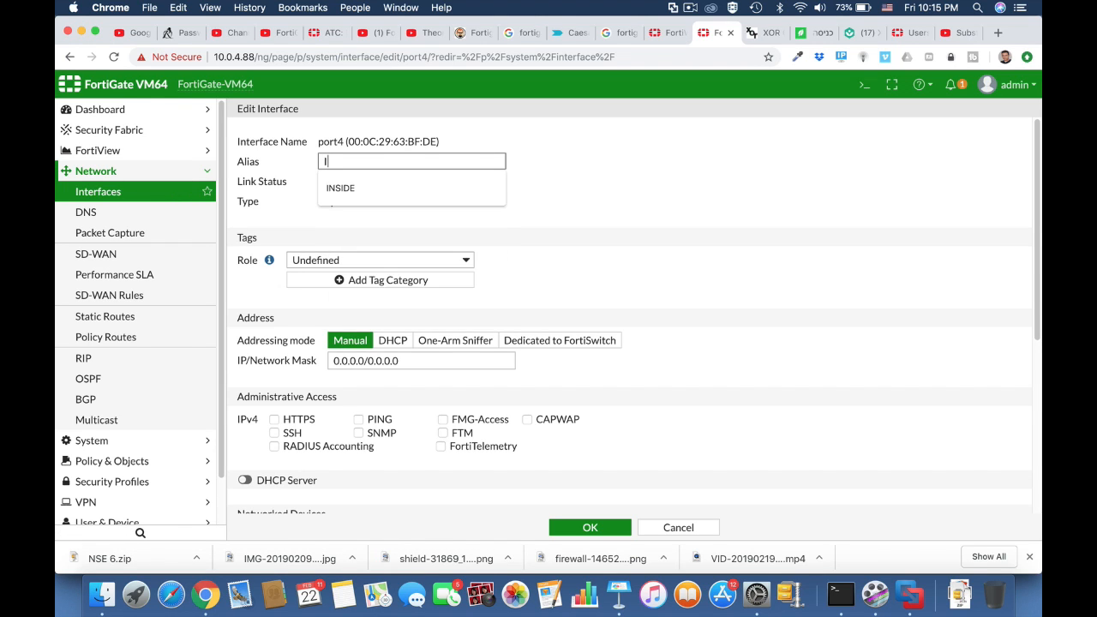
type(".T")
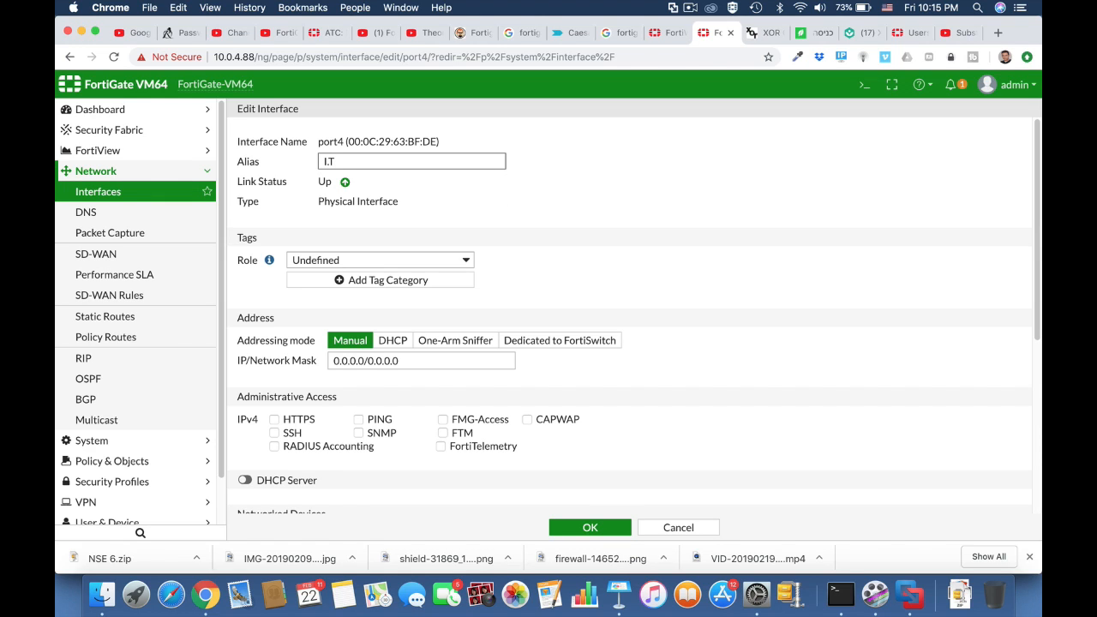
left_click(389, 261)
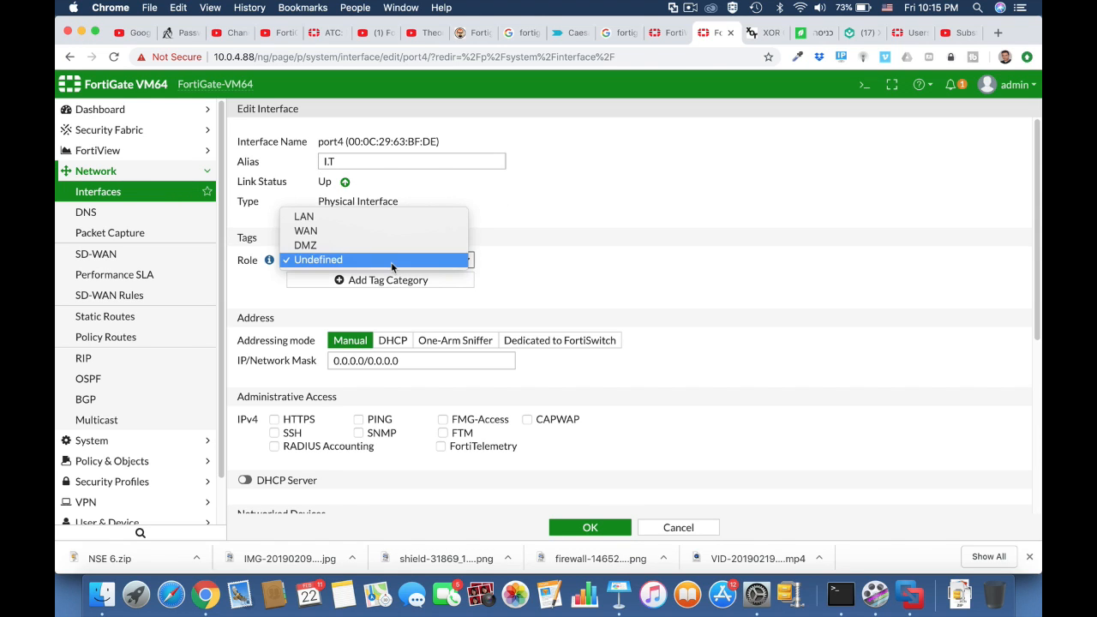
left_click(378, 218)
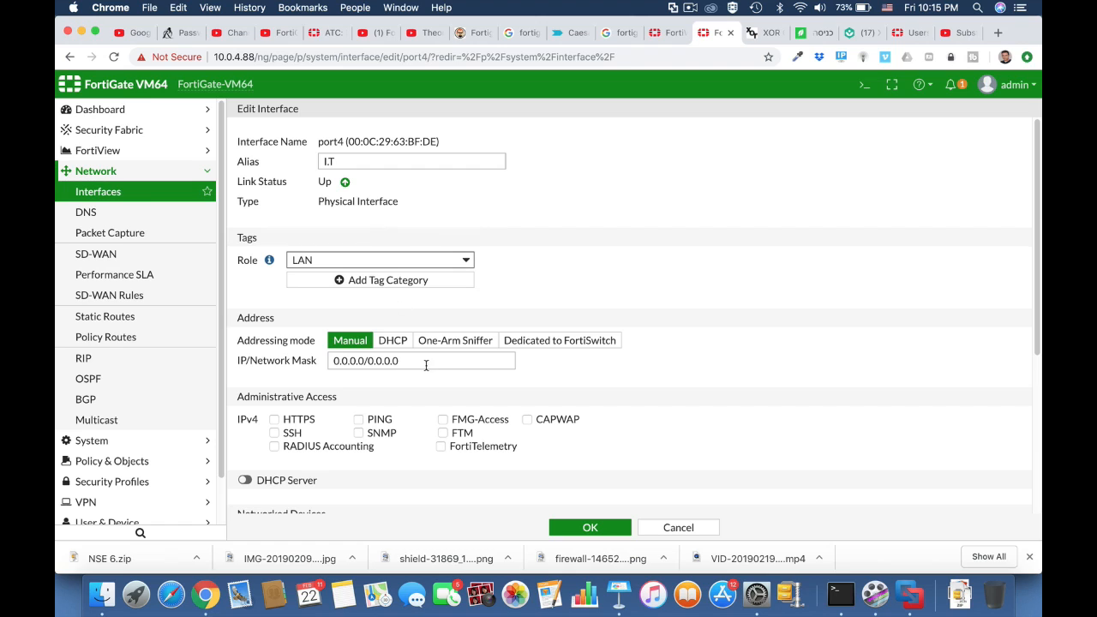
left_click_drag(365, 360, 311, 360)
type("1")
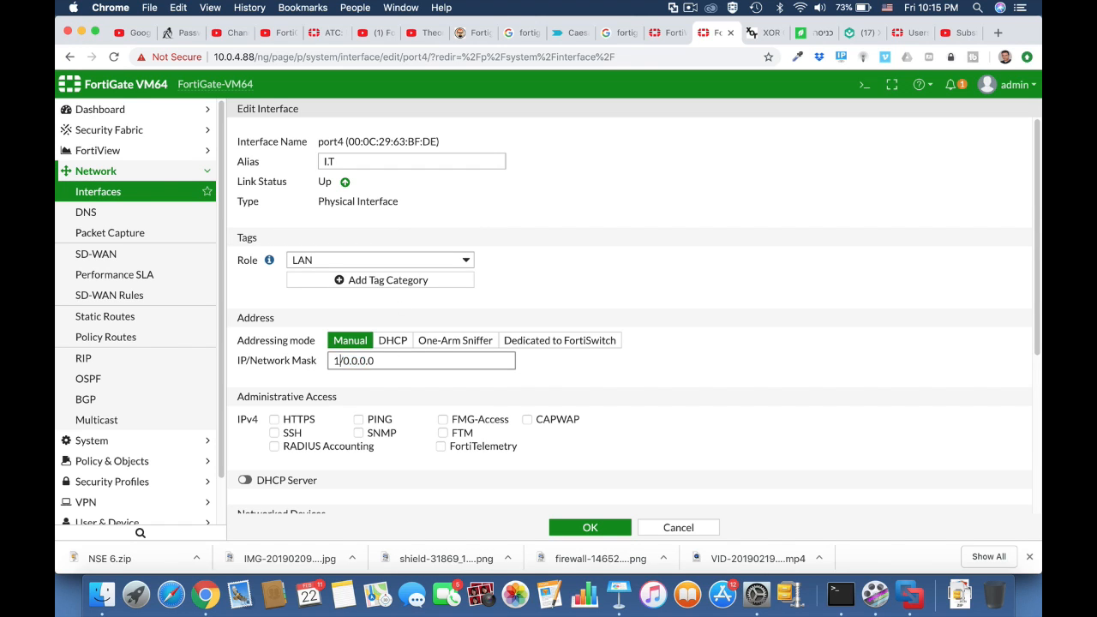
type("0.0.7.1")
Allow HTTPS and PING on port4, enable DHCP, and set the address mask to /24
left_click(298, 421)
left_click(362, 421)
left_click(250, 480)
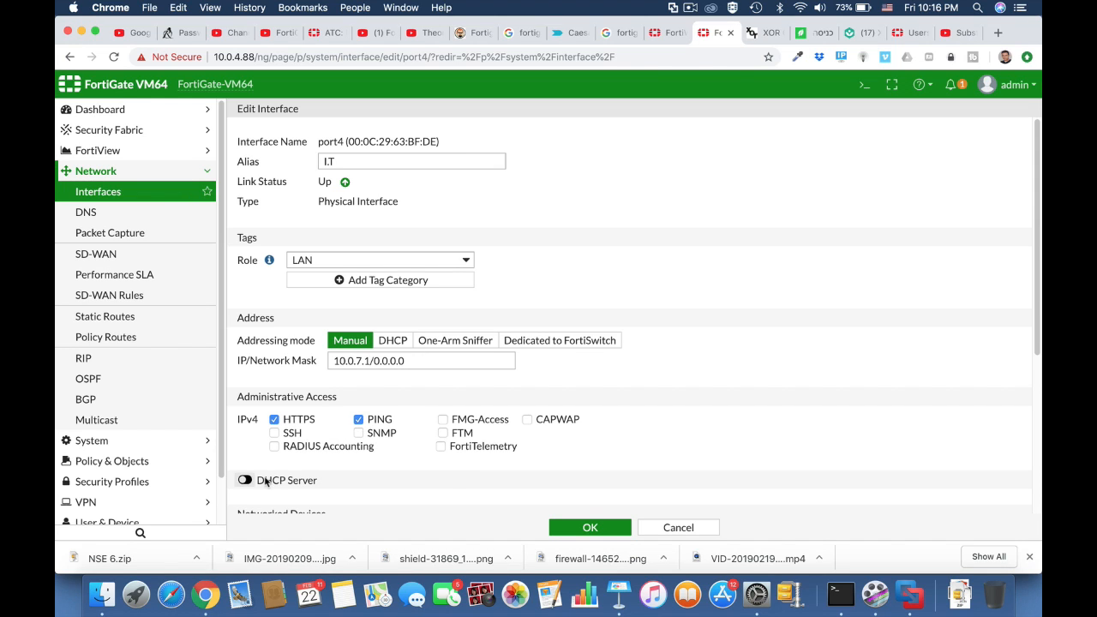
scroll(620, 499, "down", 5)
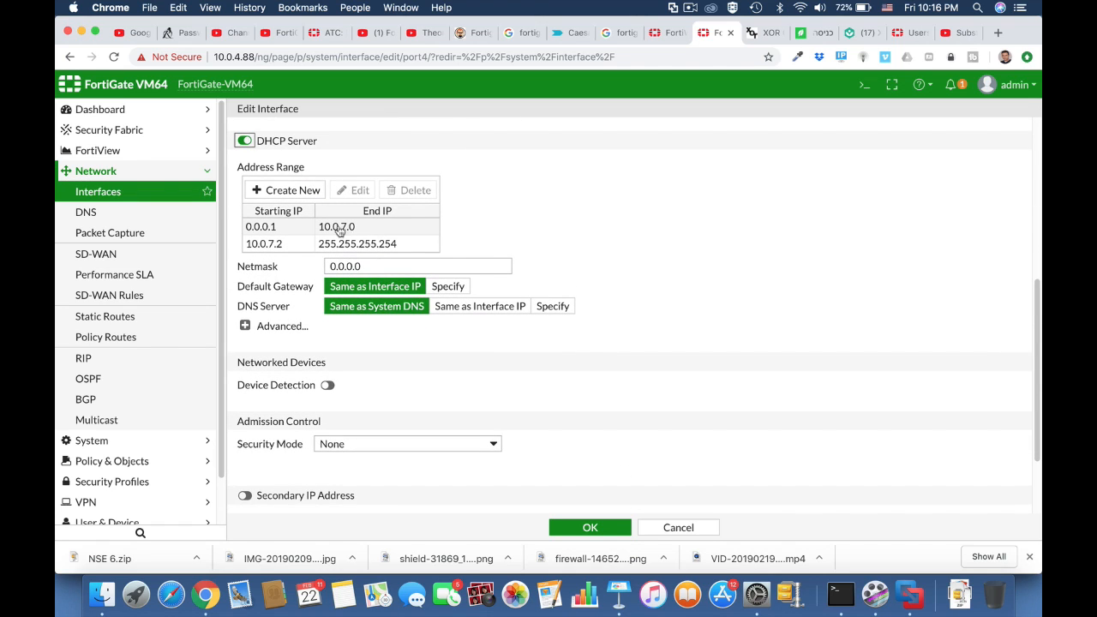
scroll(358, 231, "up", 5)
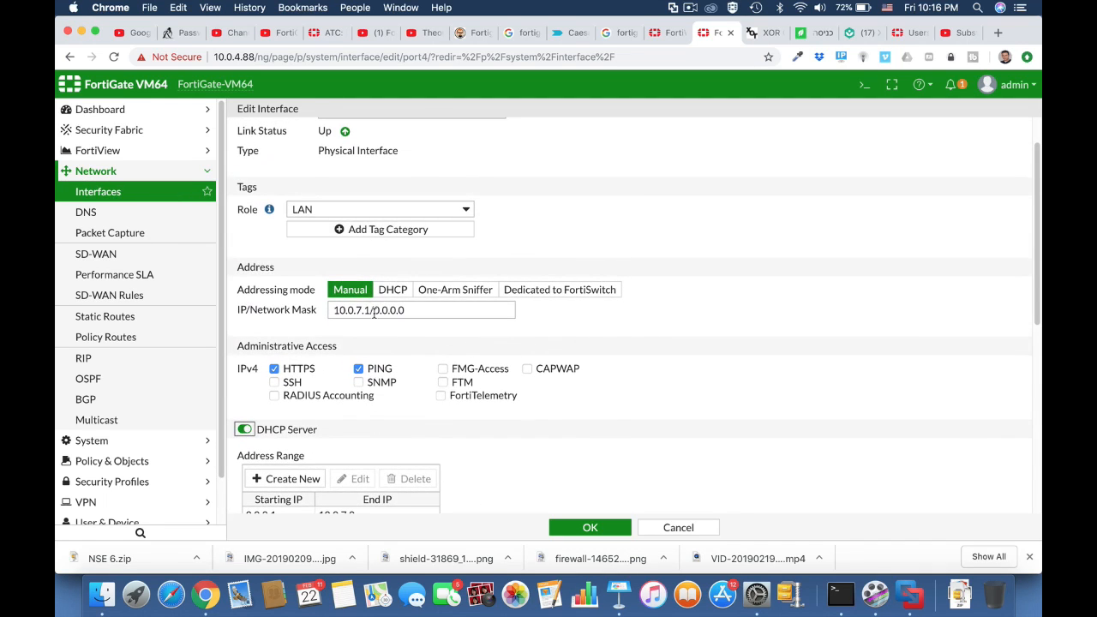
left_click_drag(374, 310, 432, 312)
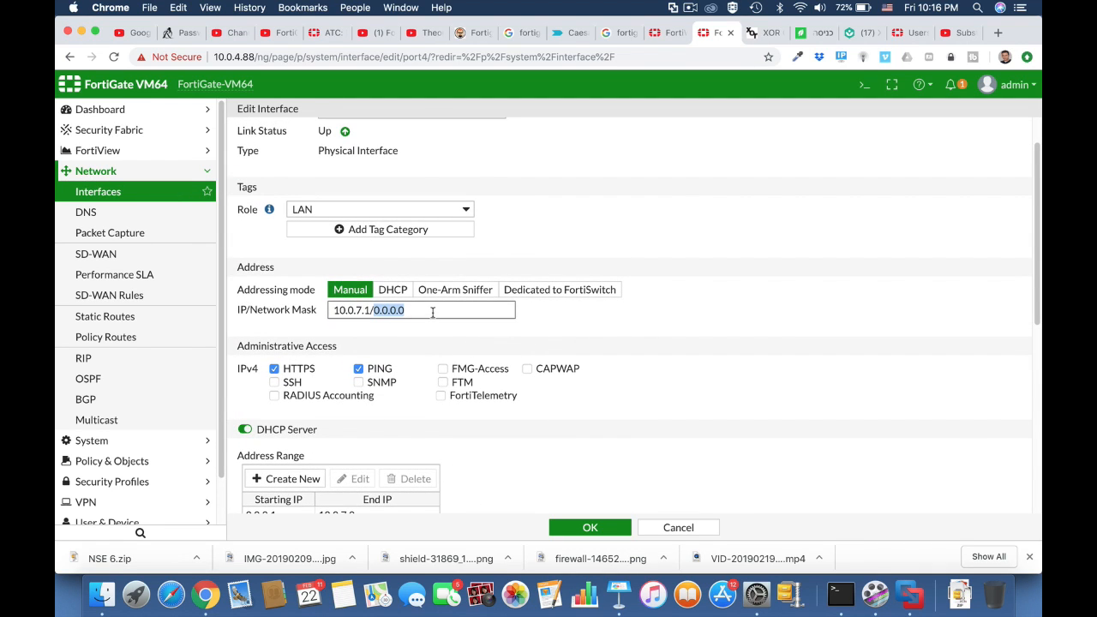
type("24")
left_click(627, 363)
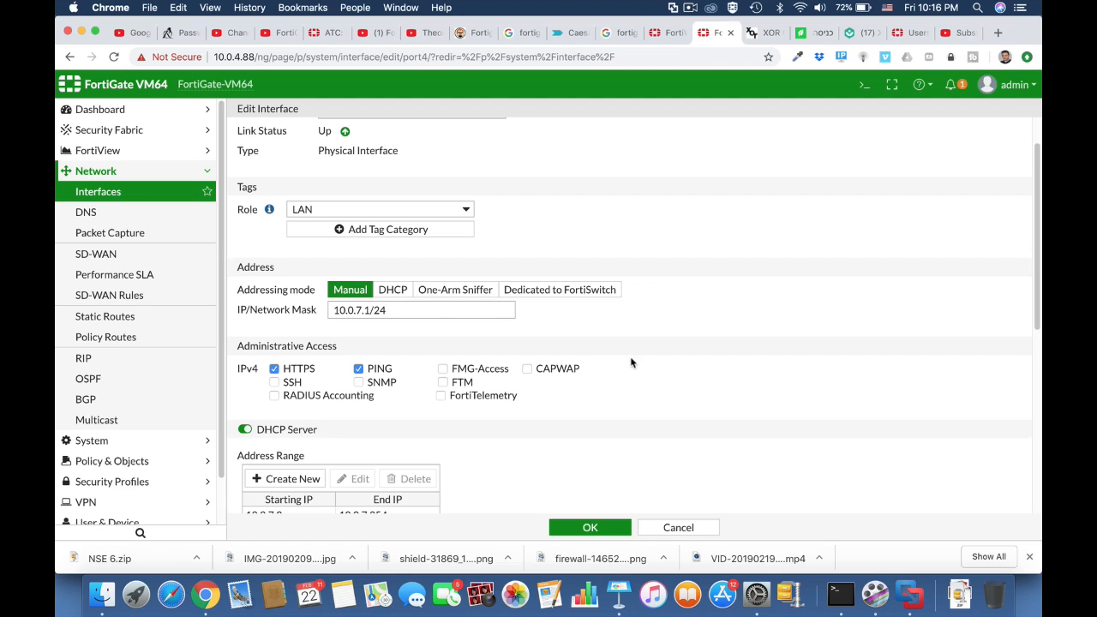
Change port4's DHCP range end to 10.0.7.55 and save the interface
scroll(473, 433, "down", 4)
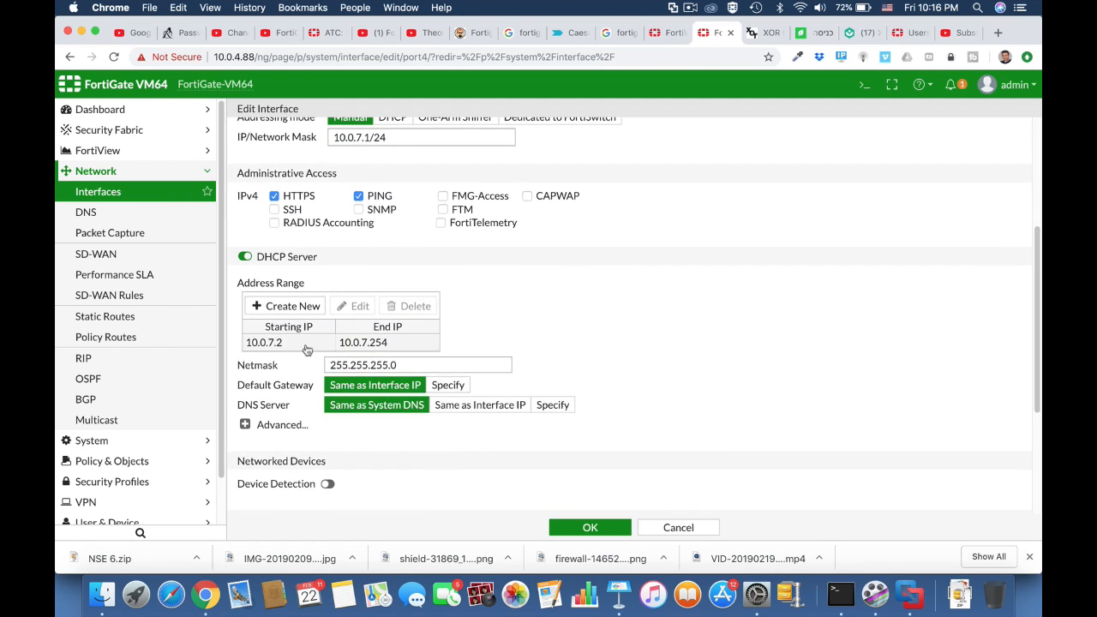
left_click(378, 345)
left_click(378, 344)
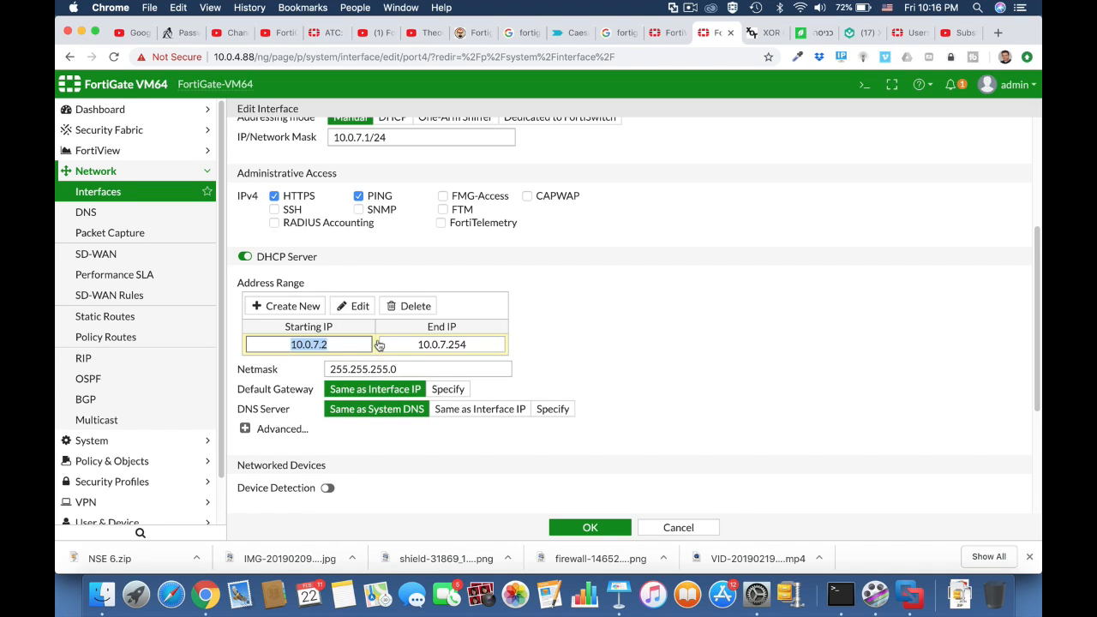
left_click_drag(449, 345, 469, 346)
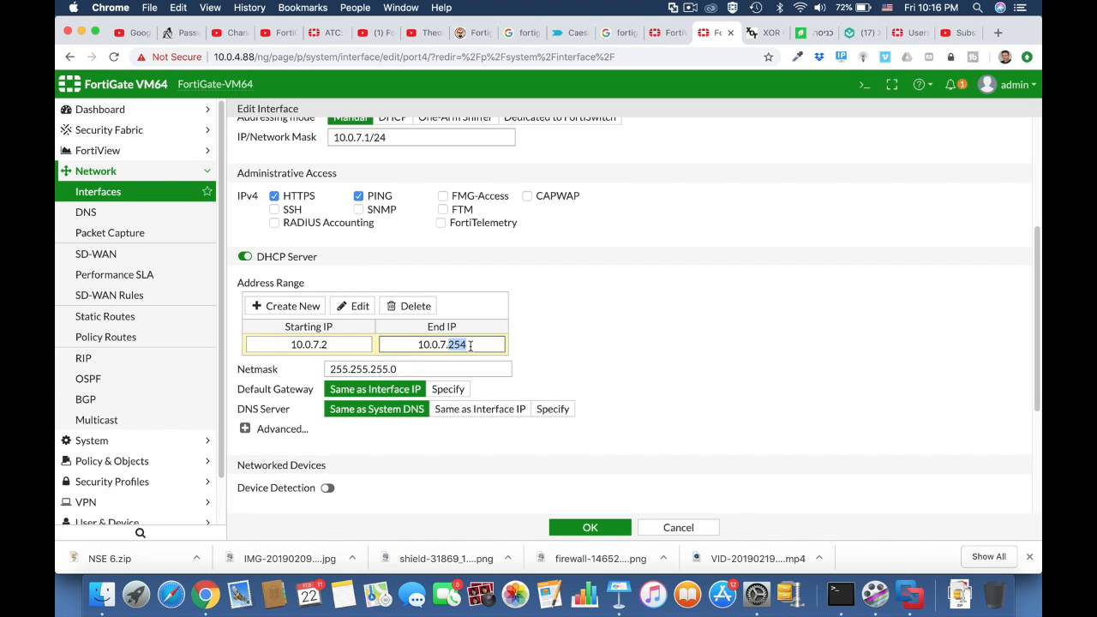
type("55")
left_click(590, 527)
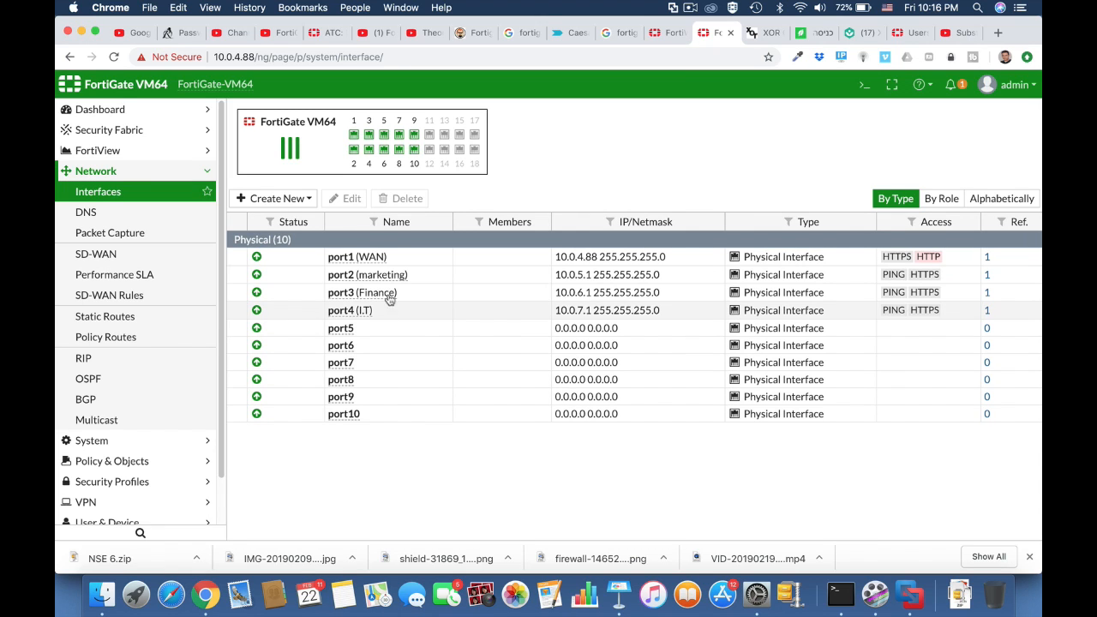
left_click(294, 200)
Create zone Company with members port2, port3 and port4, then expand it in the list
left_click(280, 236)
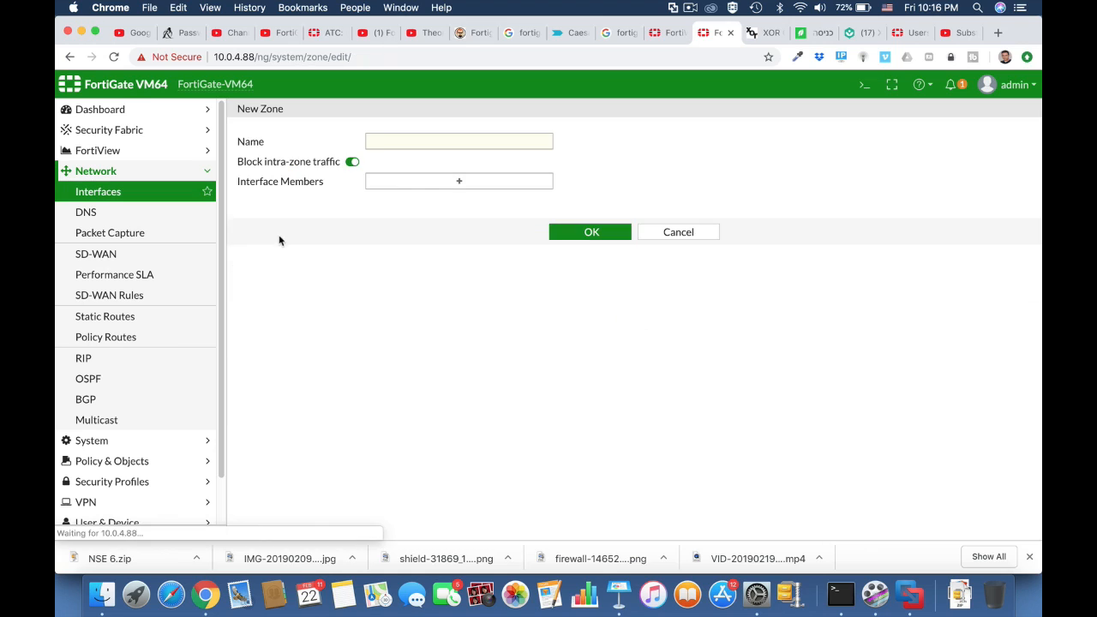
left_click(380, 142)
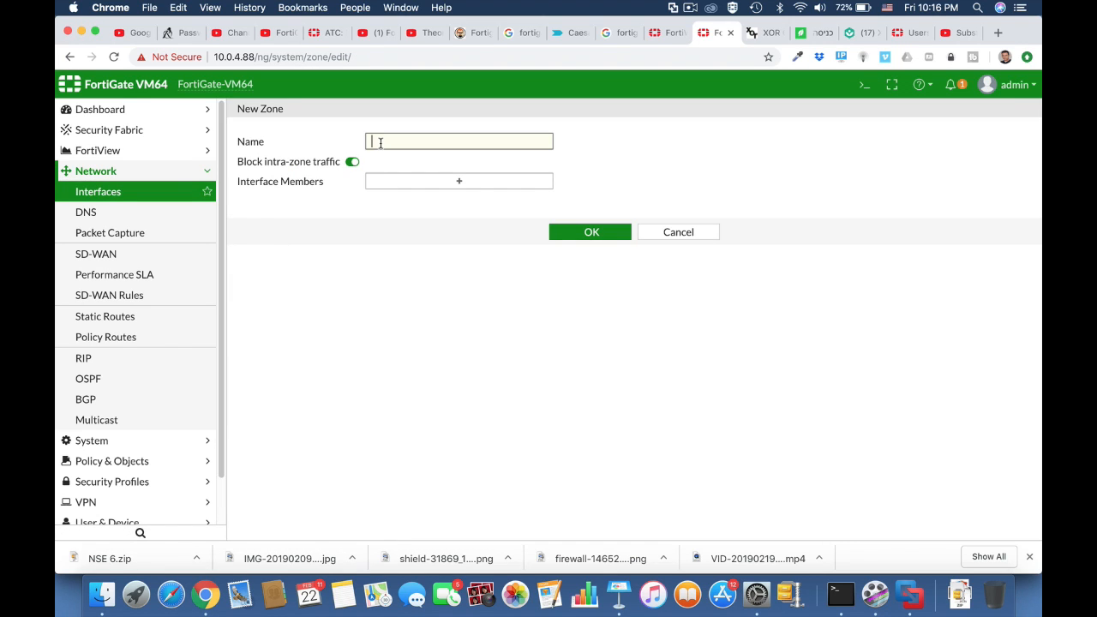
type("Company")
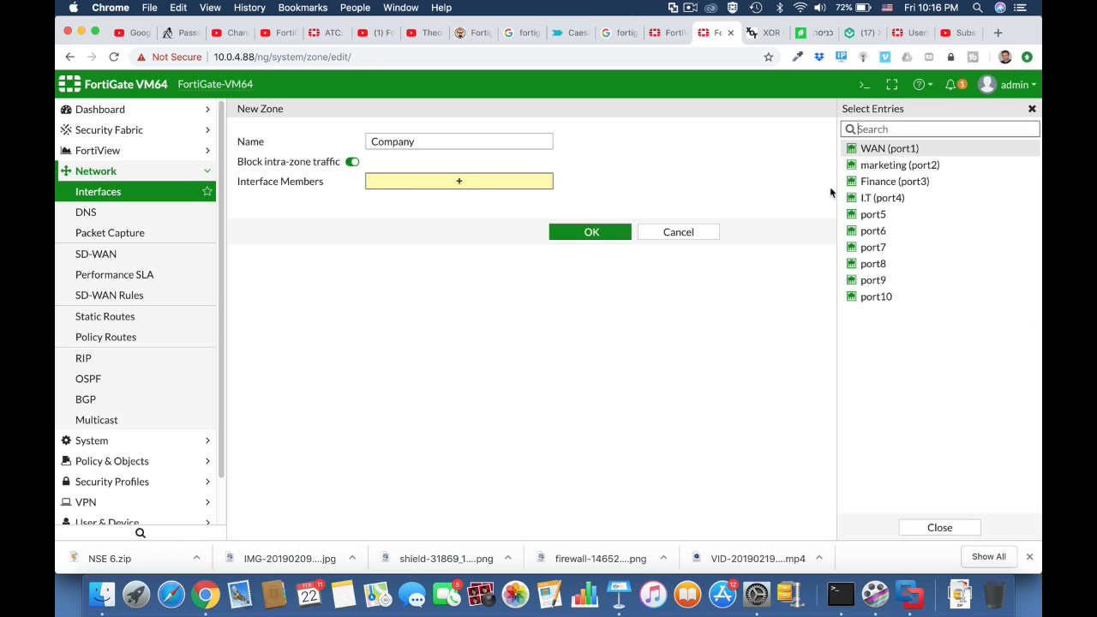
left_click(904, 167)
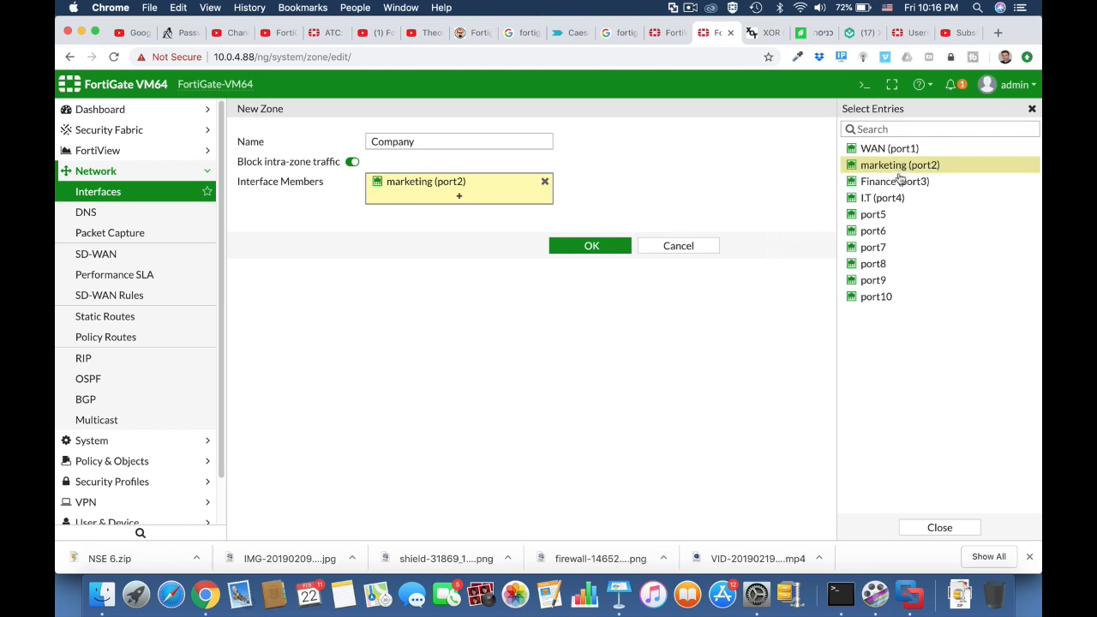
left_click(897, 181)
left_click(887, 198)
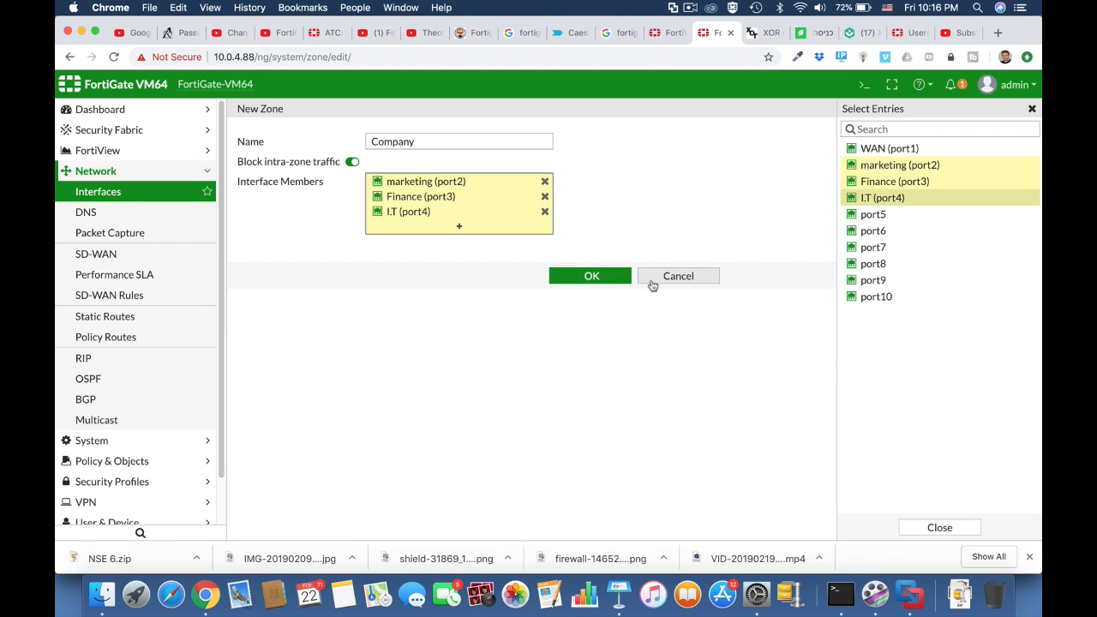
left_click(607, 279)
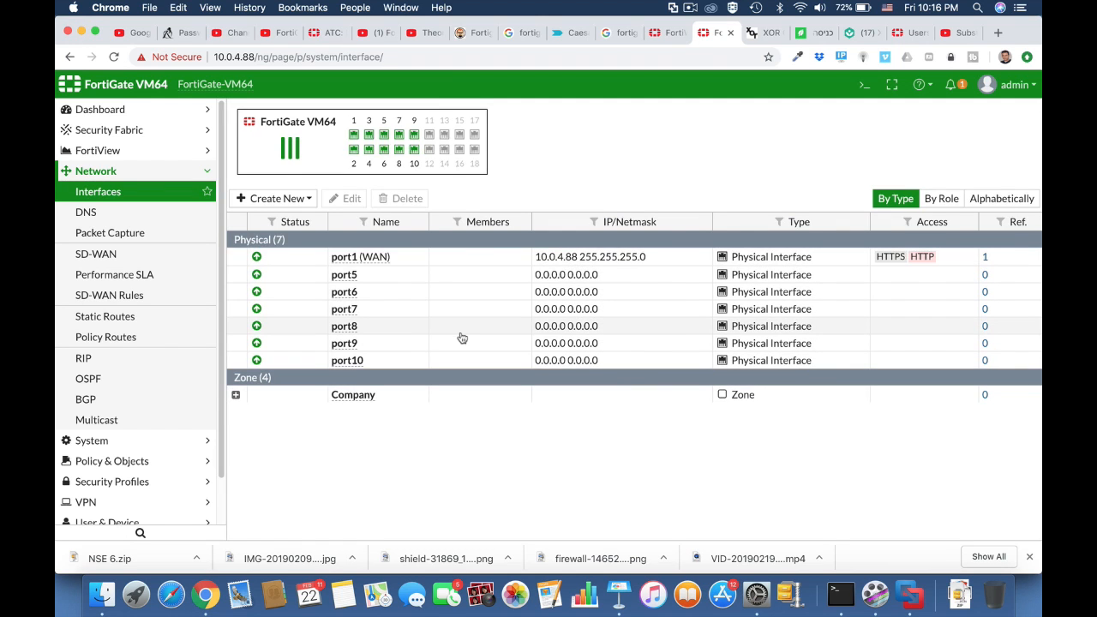
left_click(237, 395)
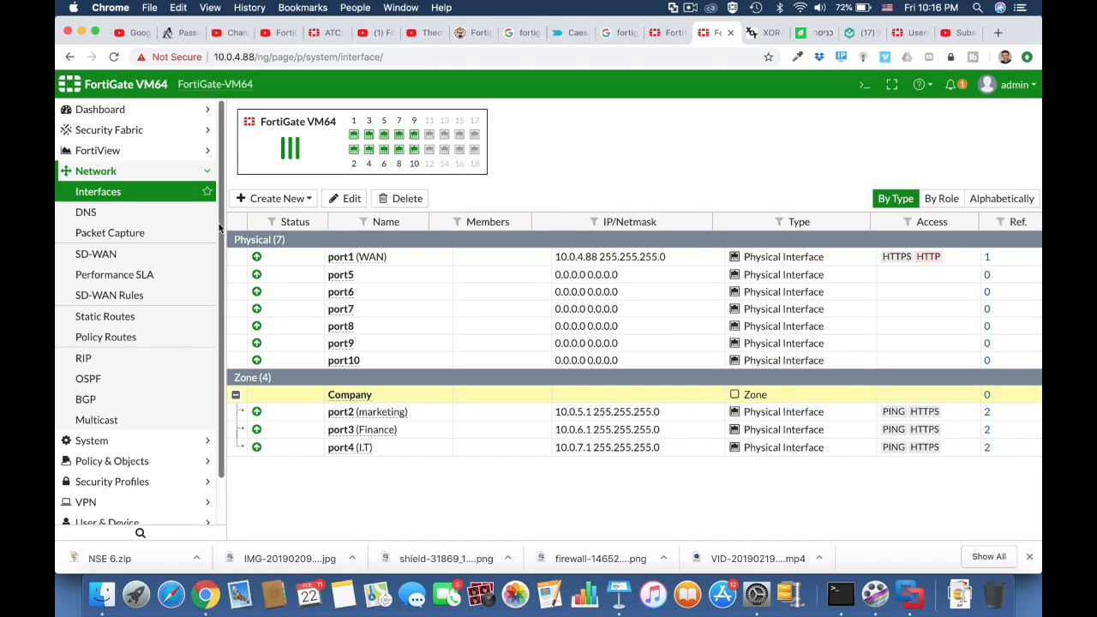
left_click(136, 318)
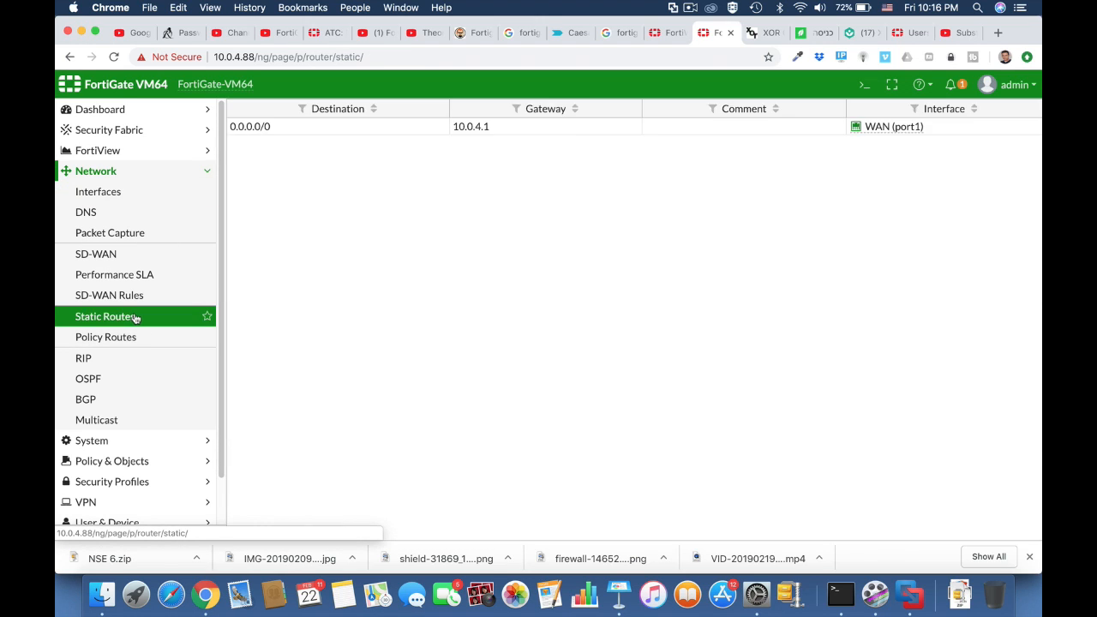
left_click(303, 156)
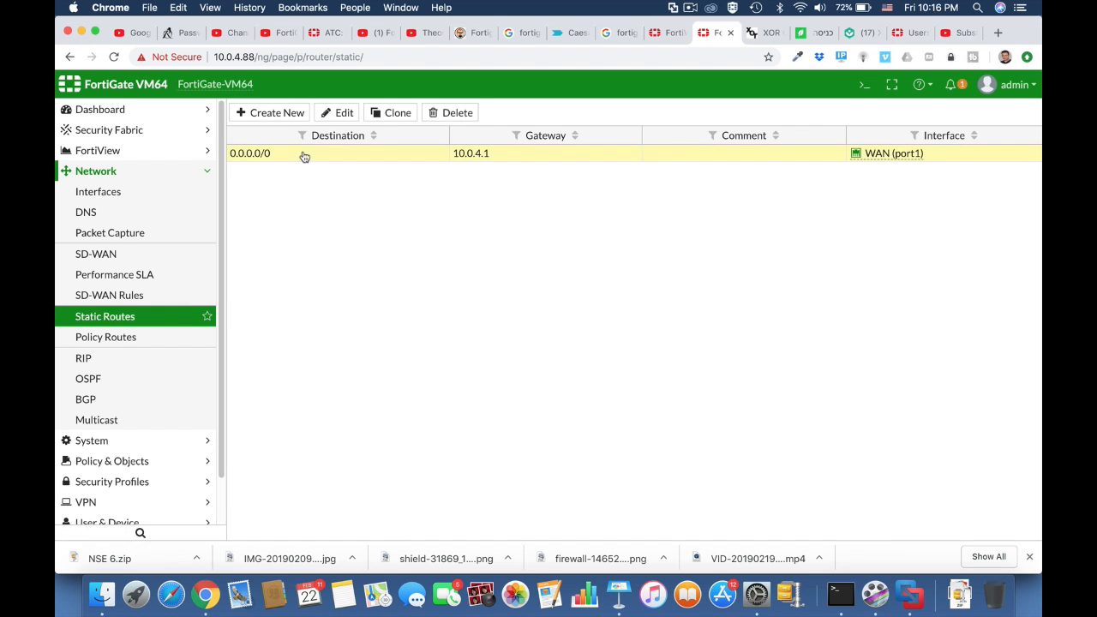
left_click(341, 115)
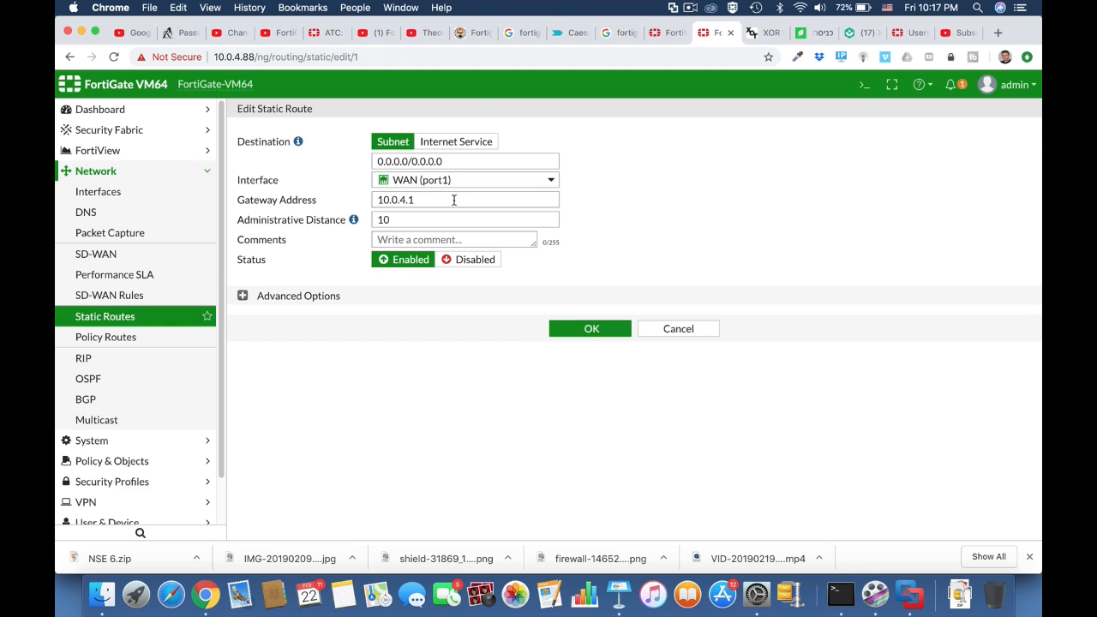
left_click(580, 330)
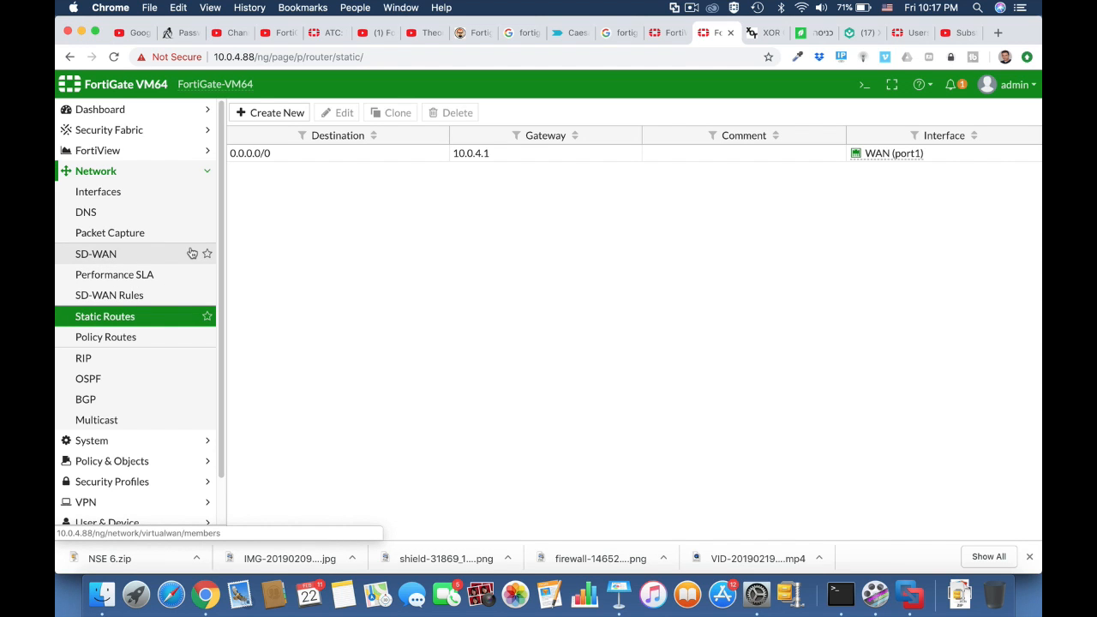
left_click(168, 197)
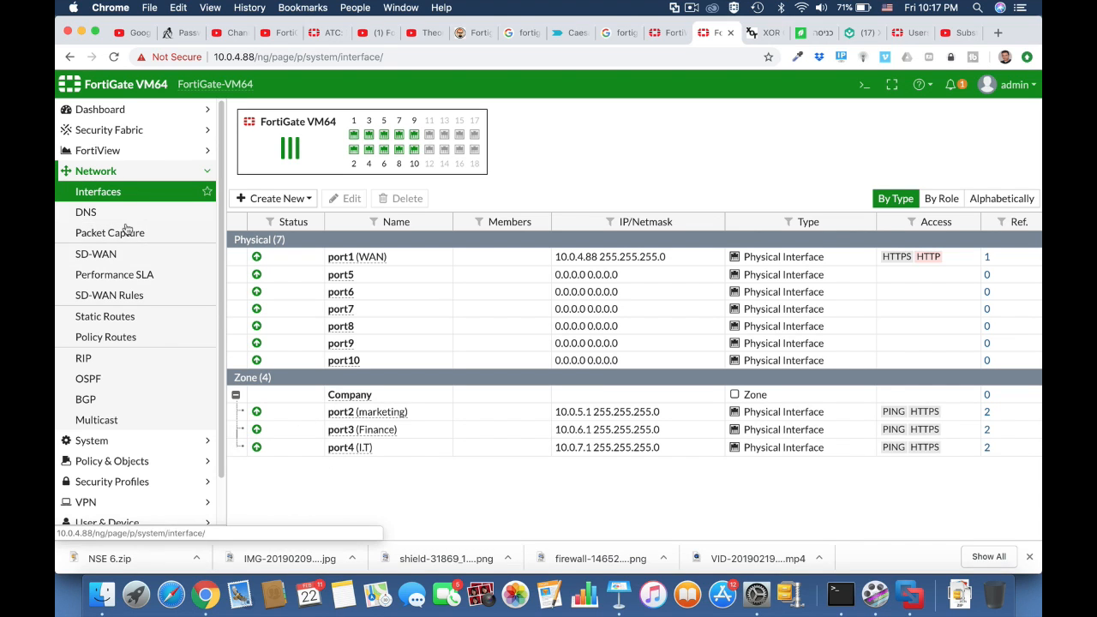
Start a new IPv4 policy named 'Full acess' from Company to WAN (port1)
left_click(134, 460)
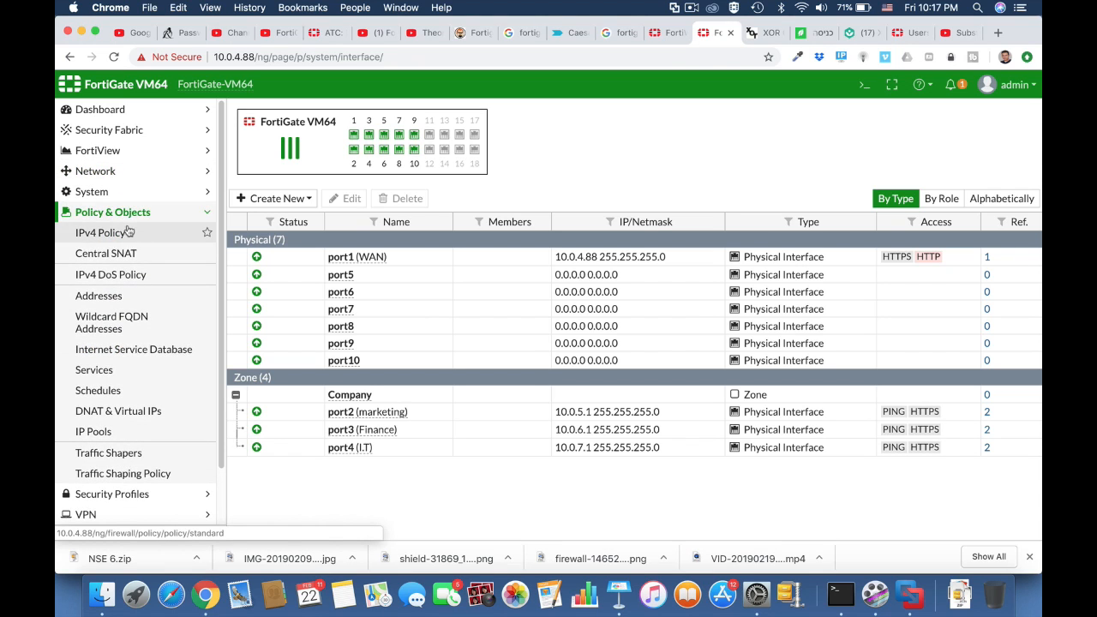
left_click(128, 233)
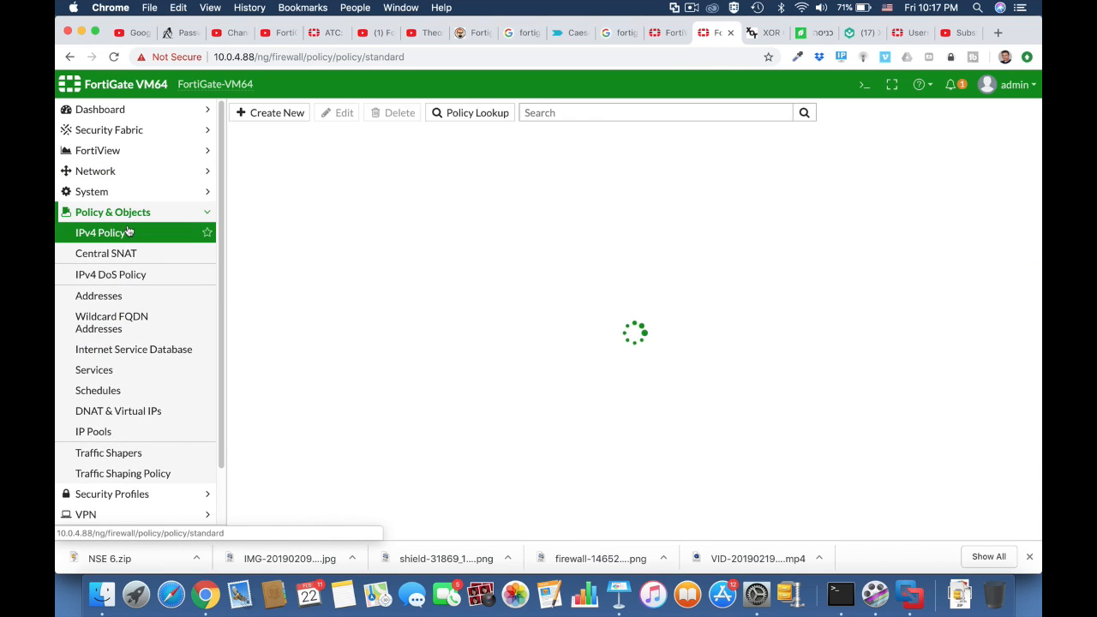
left_click(294, 125)
left_click(375, 152)
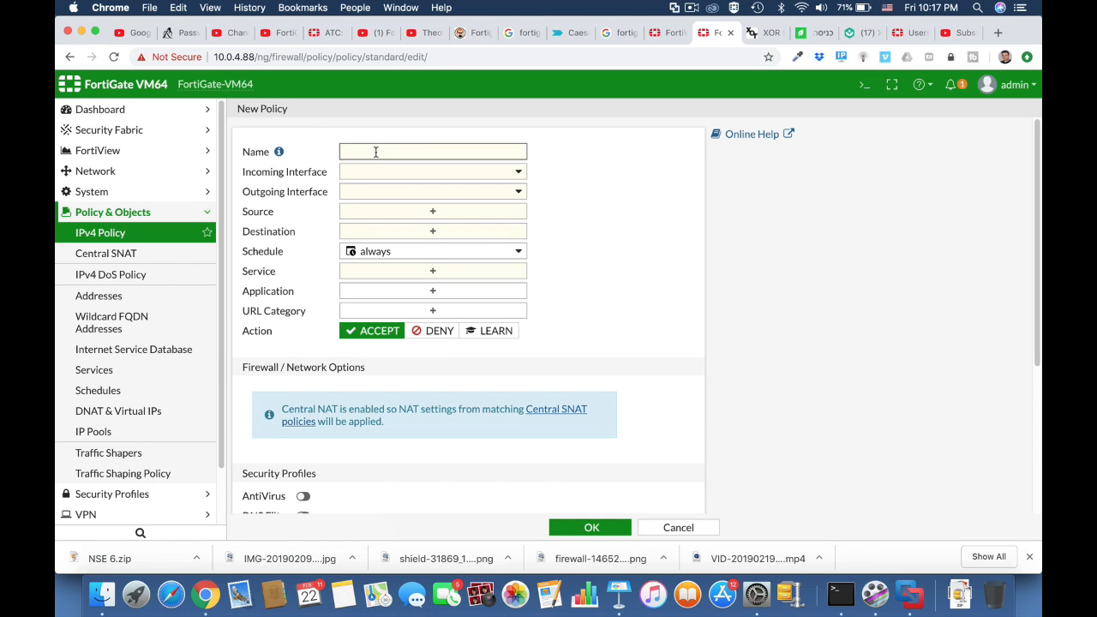
type("Full acess")
left_click(417, 175)
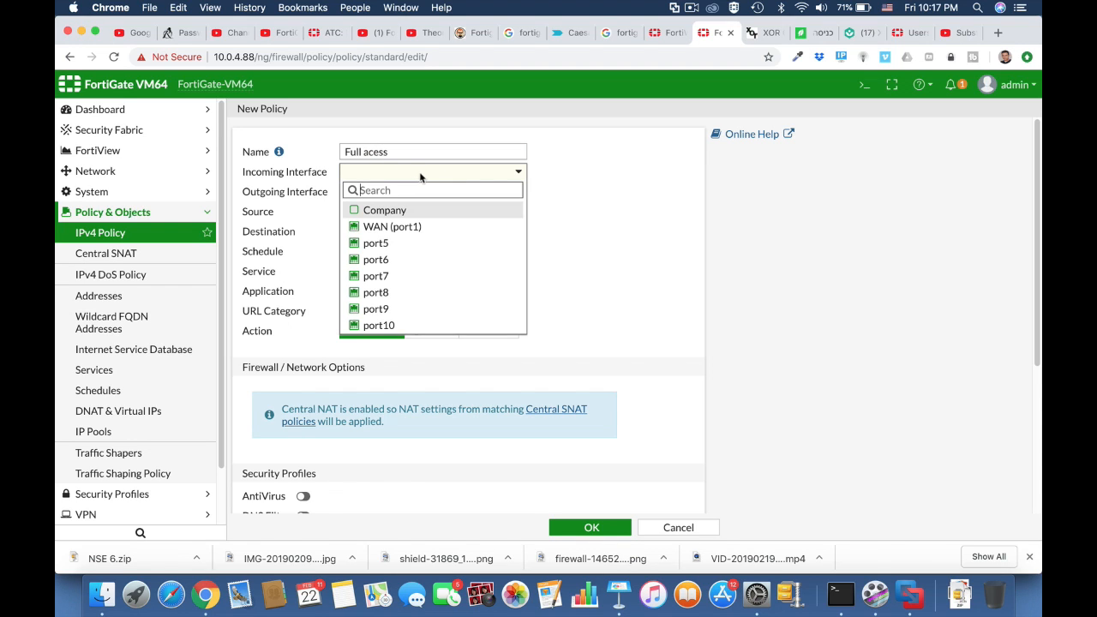
left_click(355, 213)
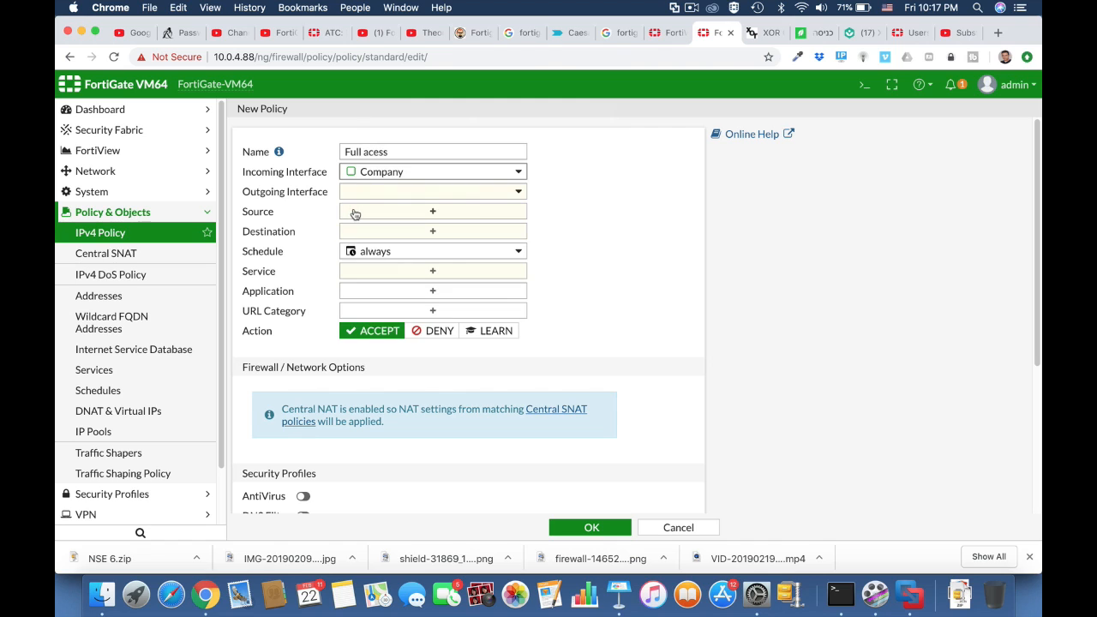
left_click(407, 197)
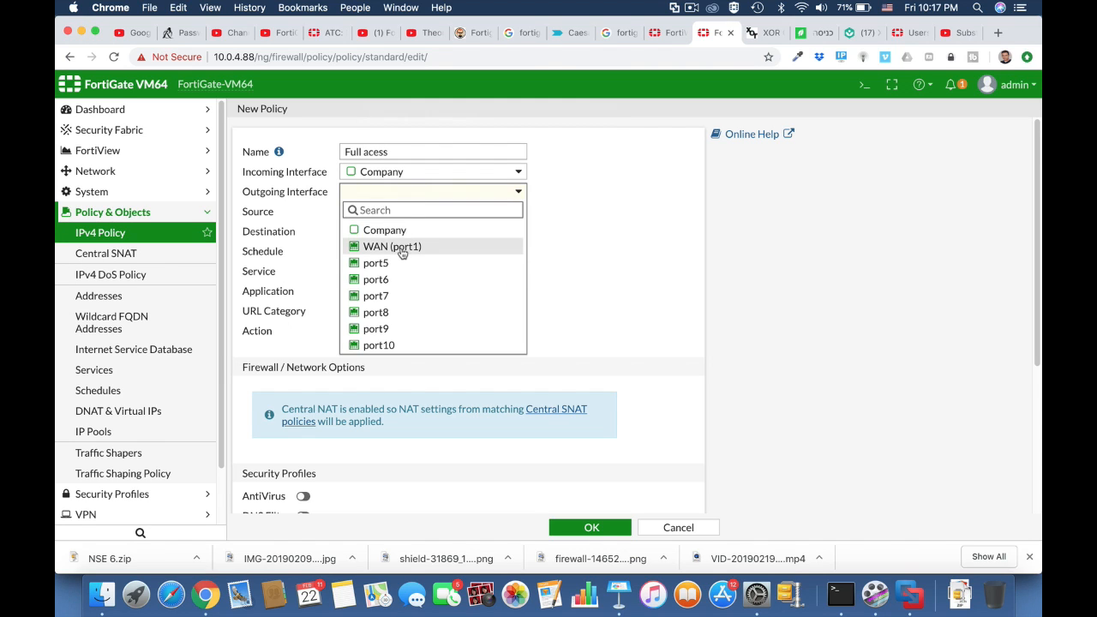
left_click(386, 246)
Set source and destination to all, service ALL, enable AntiVirus, and save the policy
left_click(402, 212)
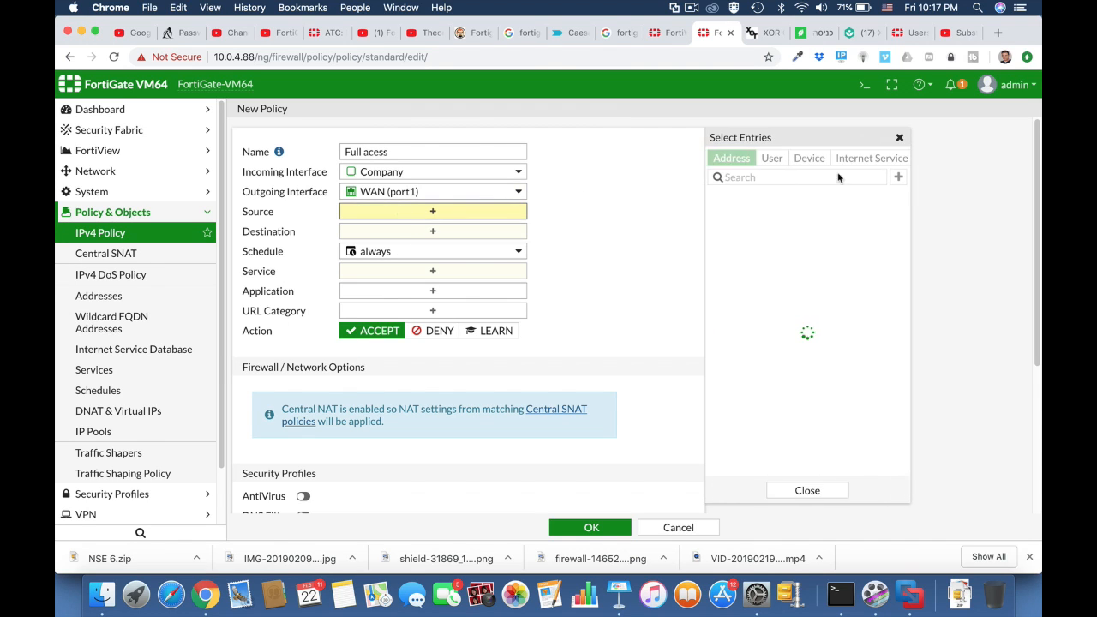
left_click(732, 216)
left_click(455, 245)
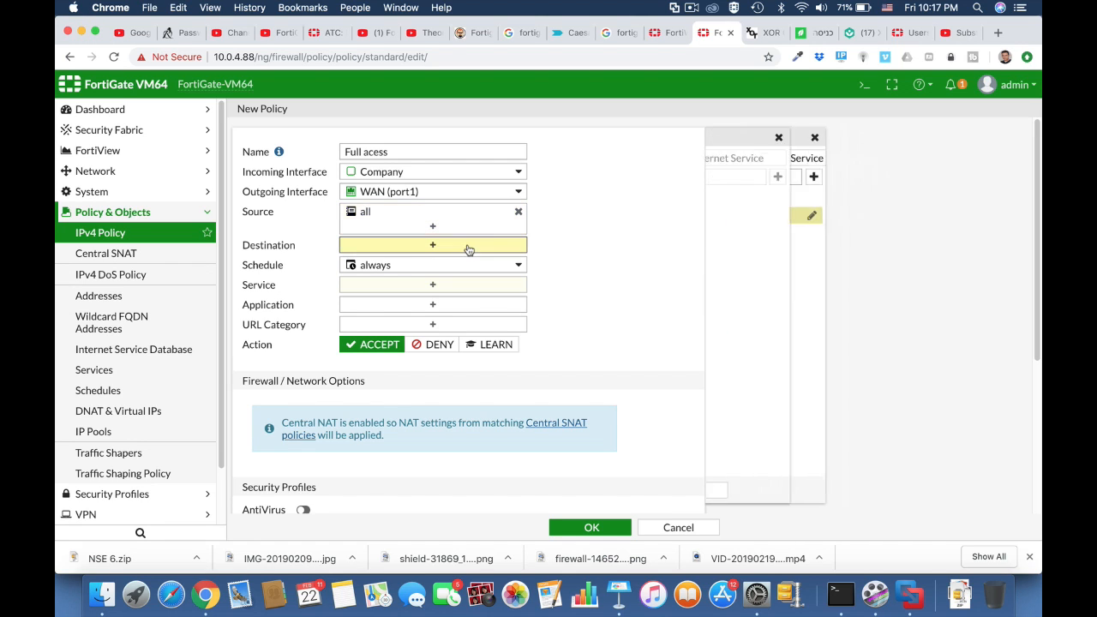
left_click(733, 215)
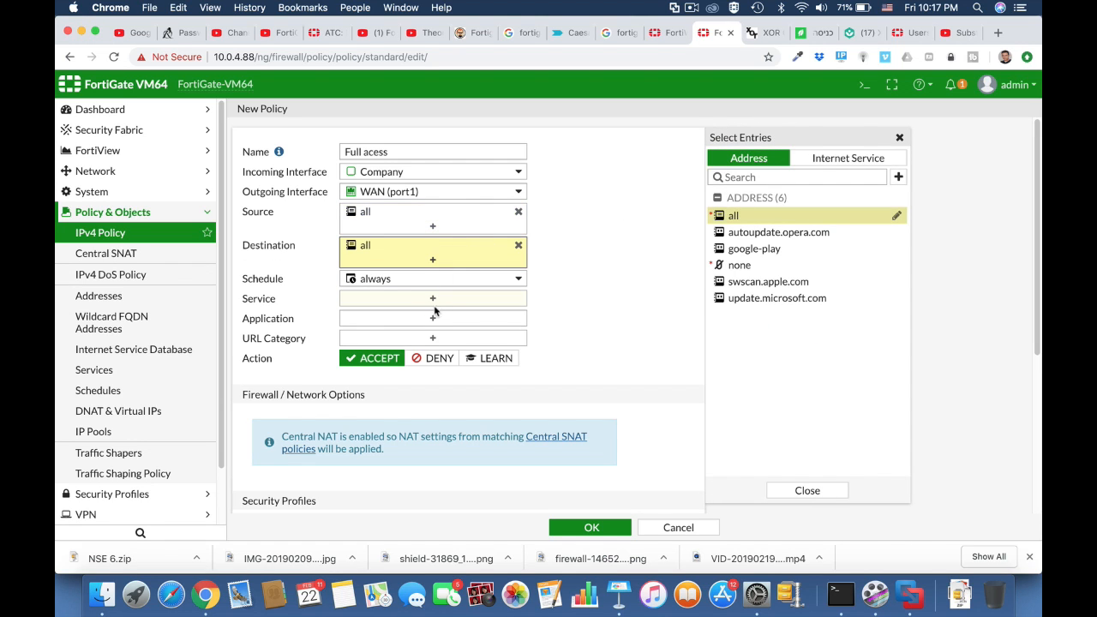
left_click(439, 300)
left_click(734, 214)
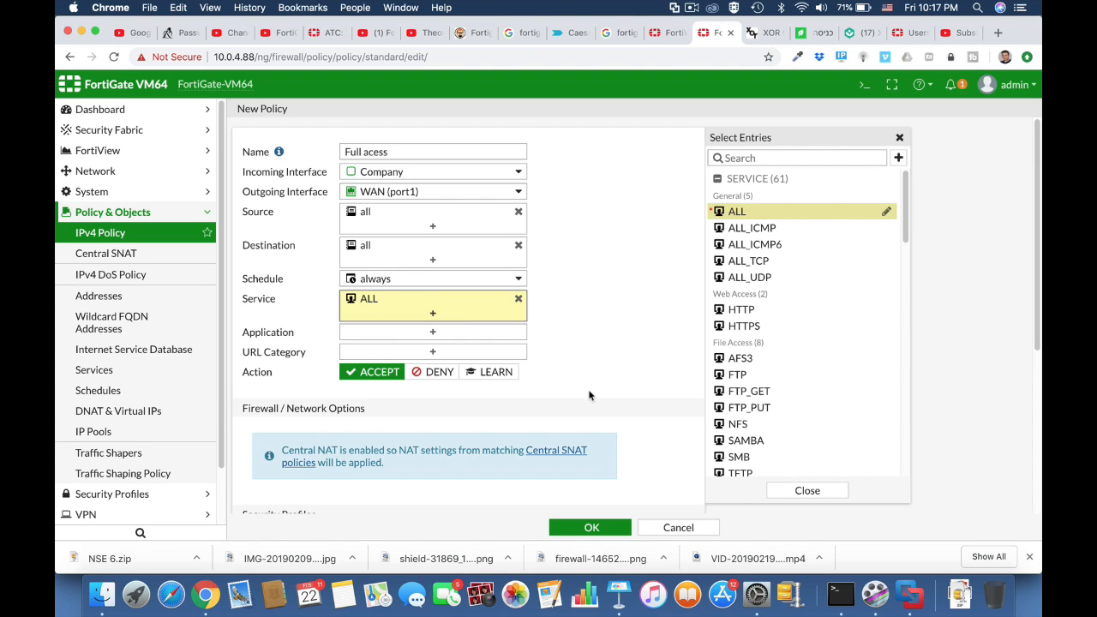
scroll(584, 382, "down", 3)
scroll(589, 385, "down", 3)
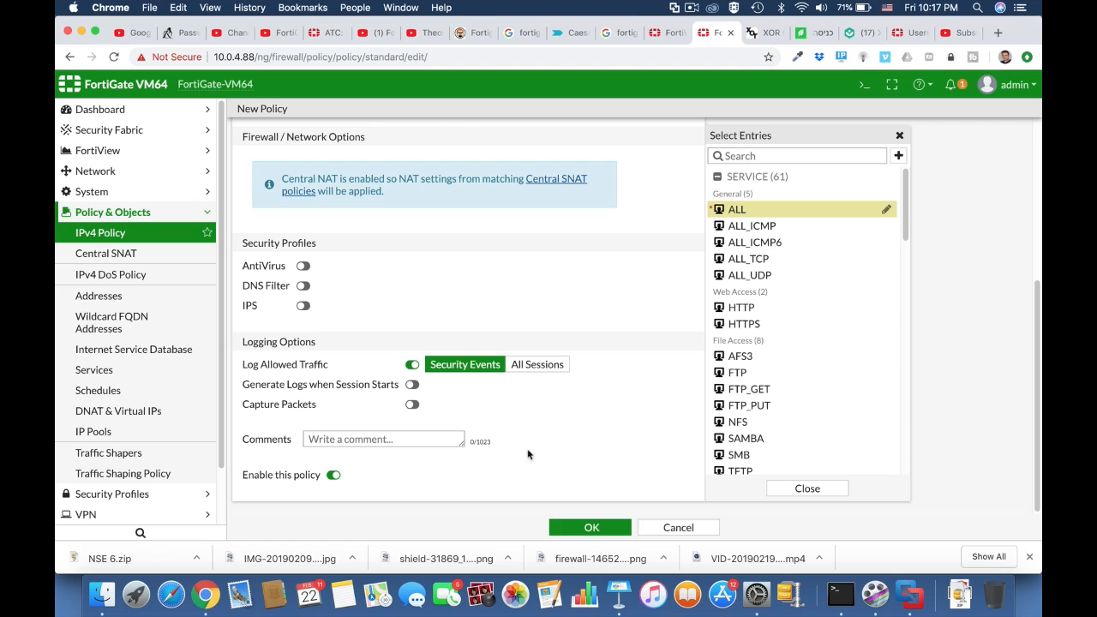
left_click(303, 266)
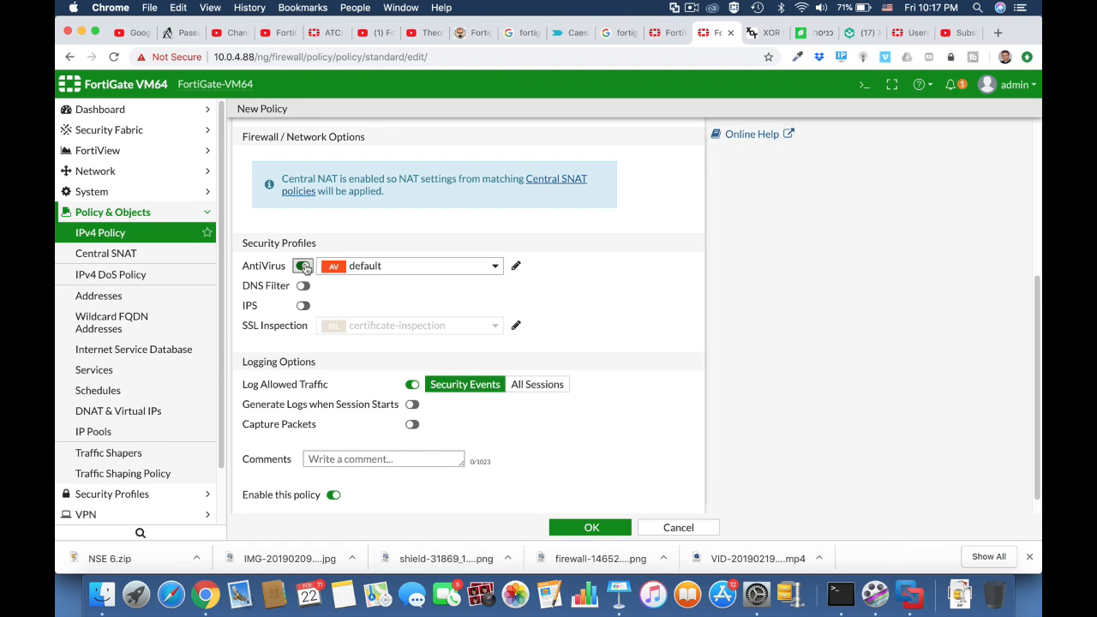
left_click(596, 527)
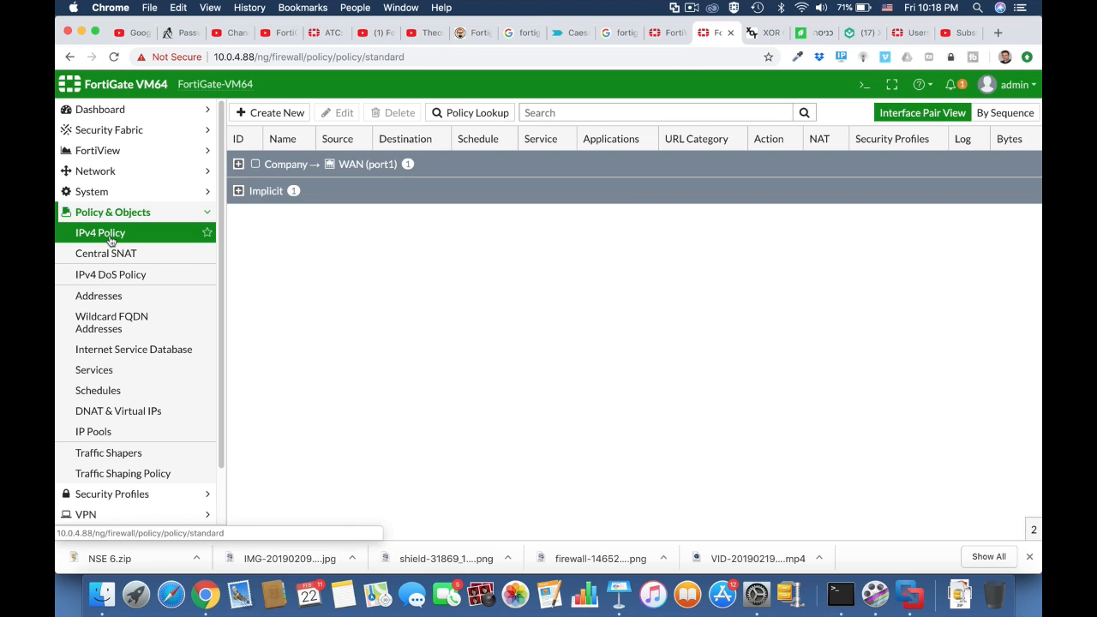
Expand the Company → WAN (port1) policy group in the policy list
left_click(239, 165)
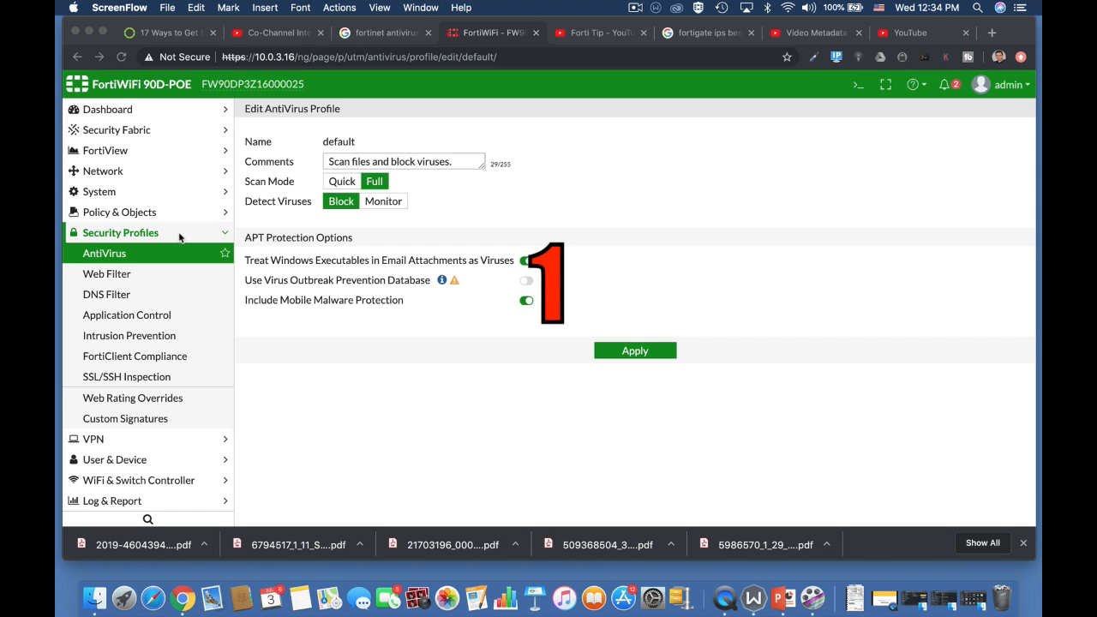
Set System Settings inspection mode to Proxy, apply it, and reopen the default AntiVirus profile
left_click(157, 200)
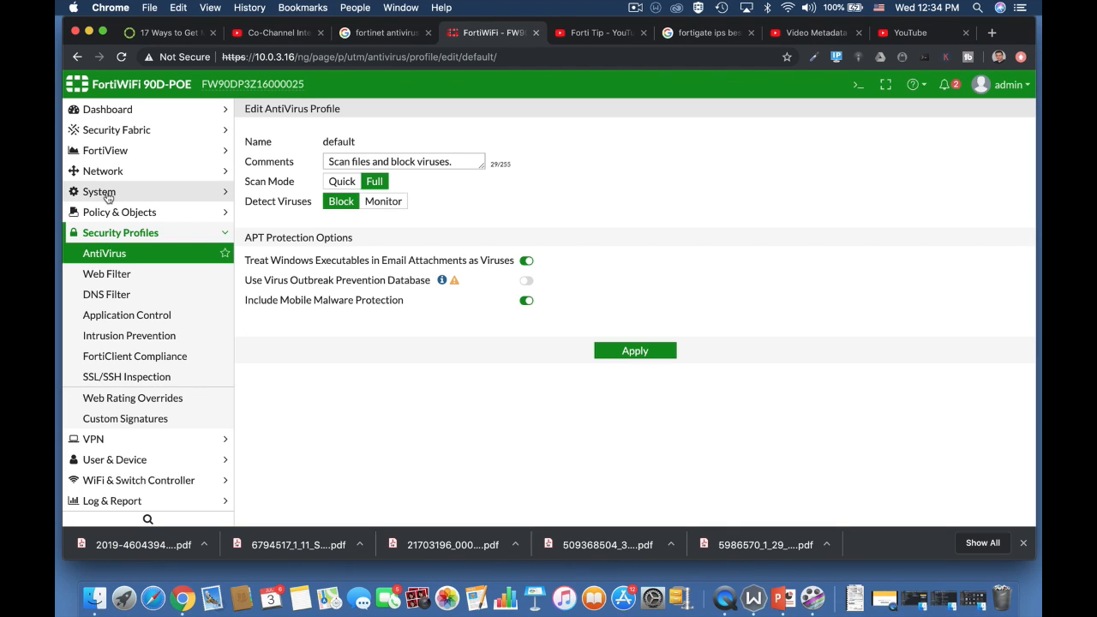
left_click(107, 195)
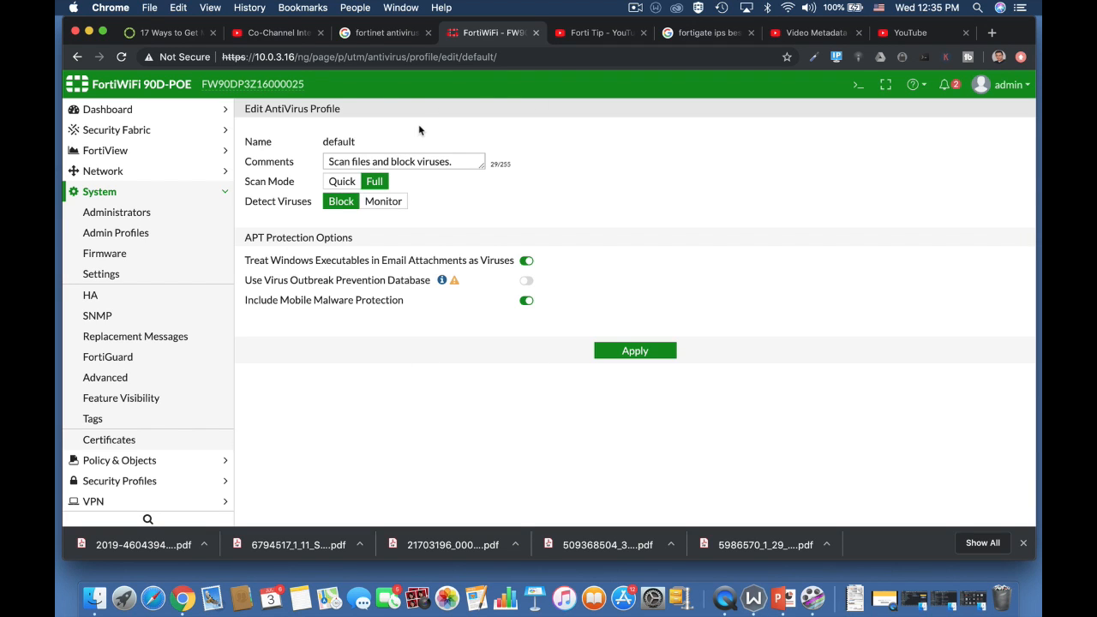
left_click(135, 274)
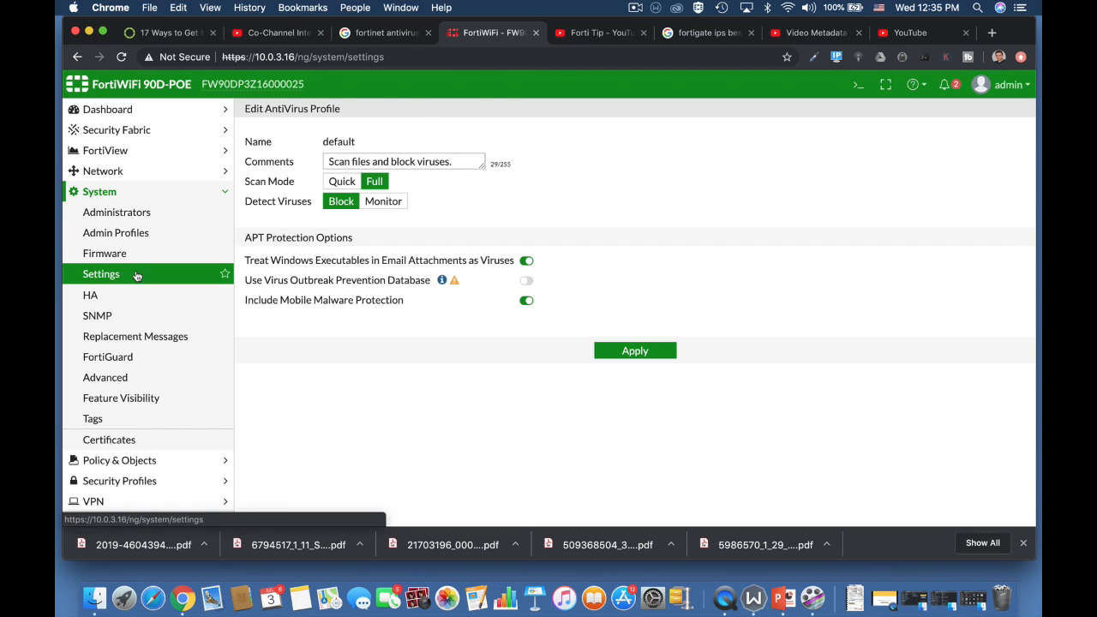
scroll(490, 477, "down", 5)
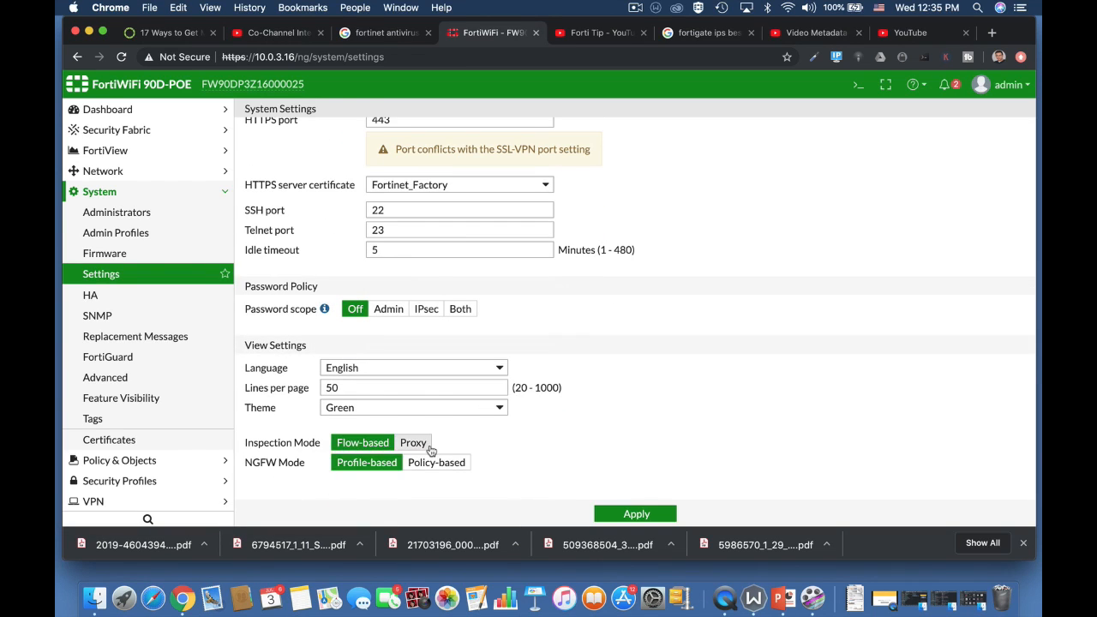
left_click(428, 447)
left_click(613, 513)
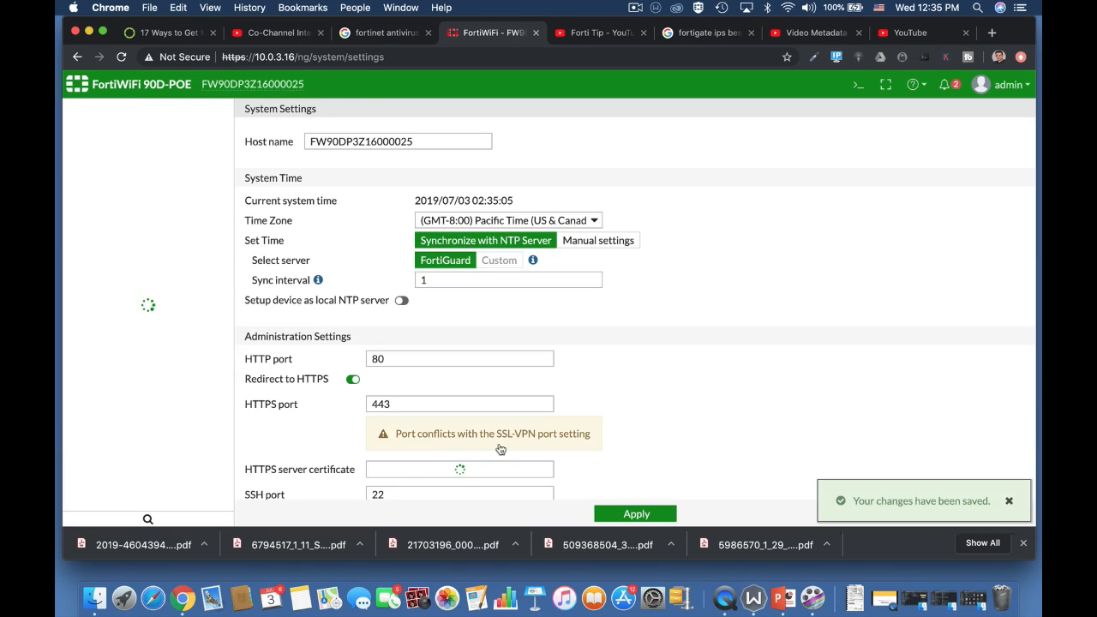
left_click(143, 480)
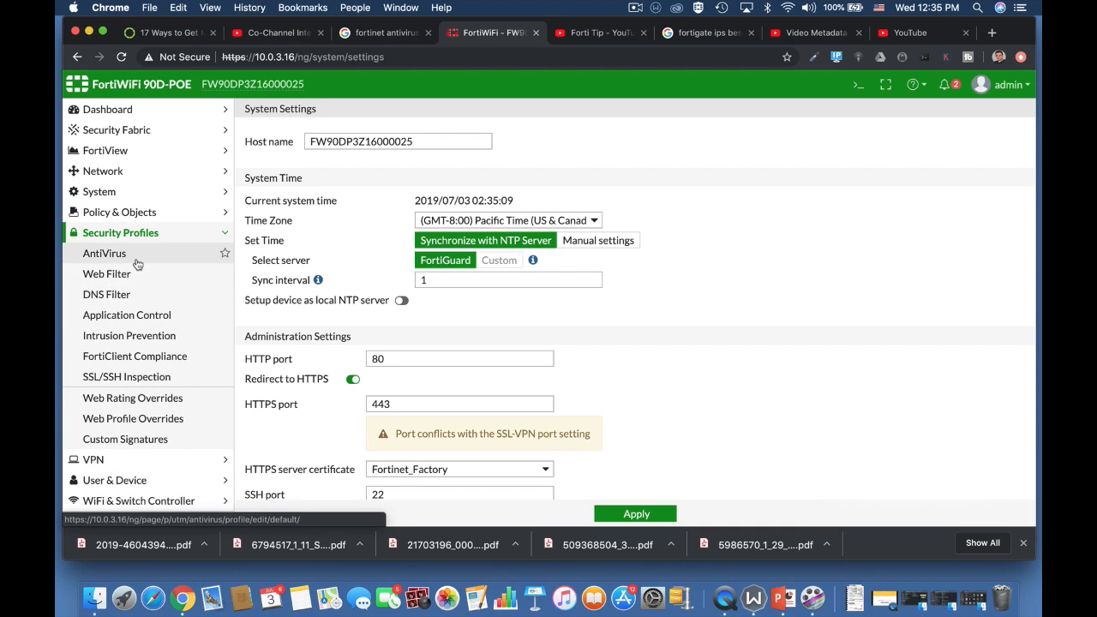
left_click(135, 257)
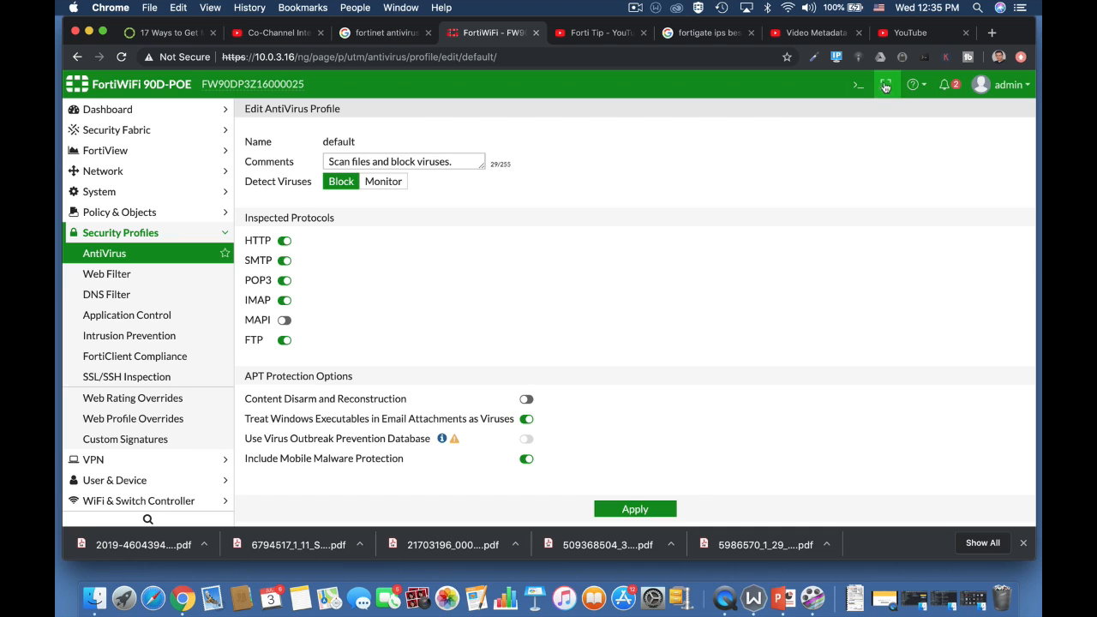
In the CLI console, enter config antivirus settings, try set default-db, then cancel with Ctrl+C
left_click(858, 84)
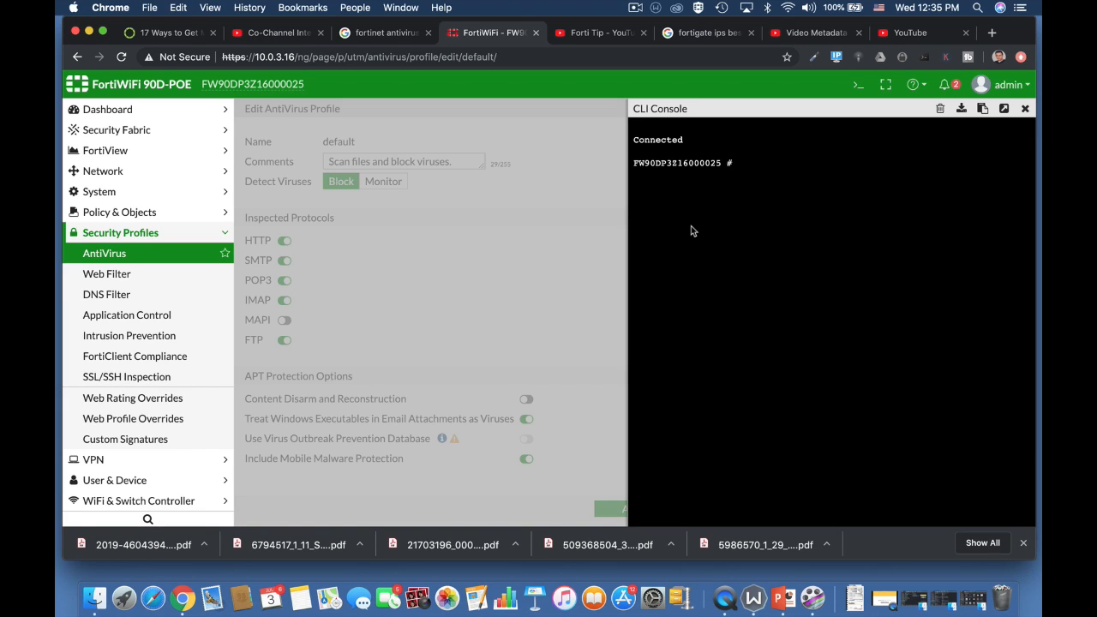
type("config a")
key("Tab")
type("settings")
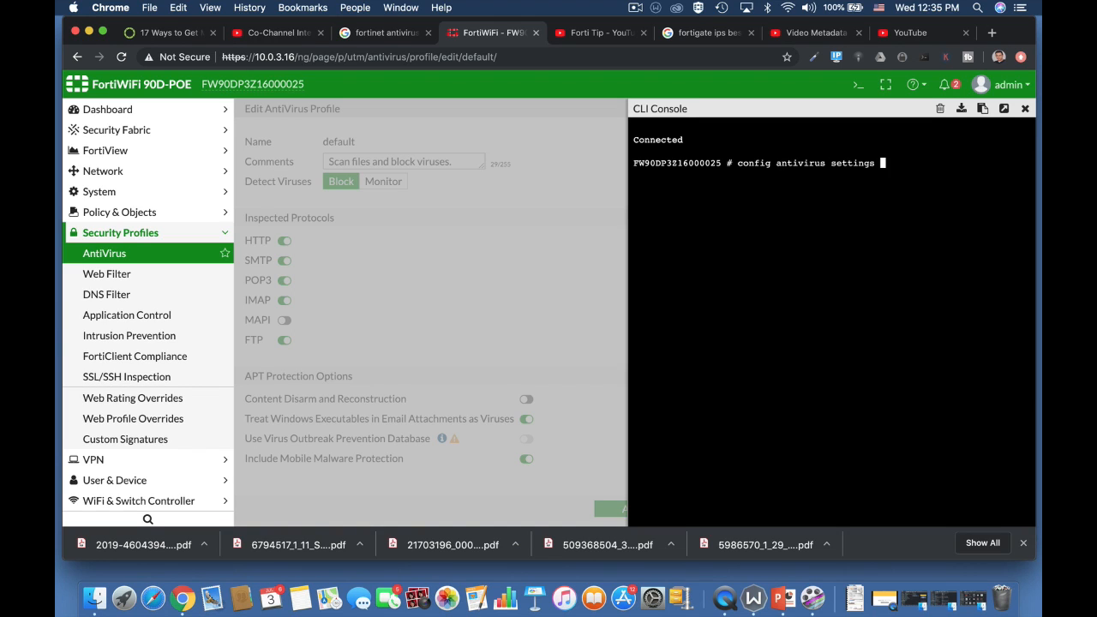
key("Return")
type("settings) # set")
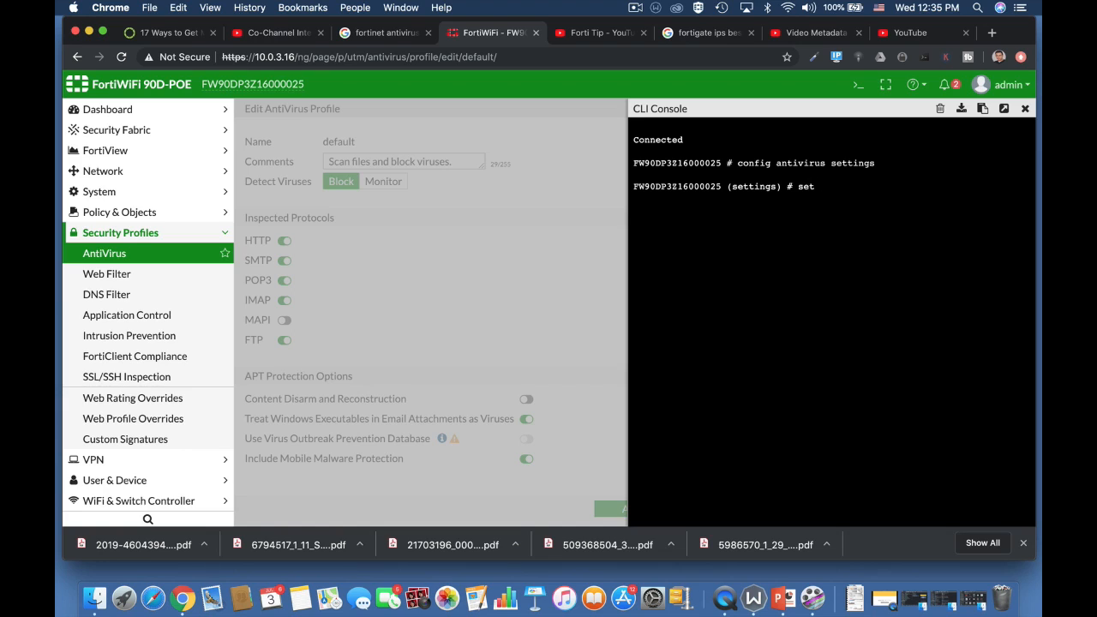
type(" d")
key("Tab")
key("Tab")
key("Tab")
key("Tab")
key("Tab")
key("Tab")
key("ctrl+c")
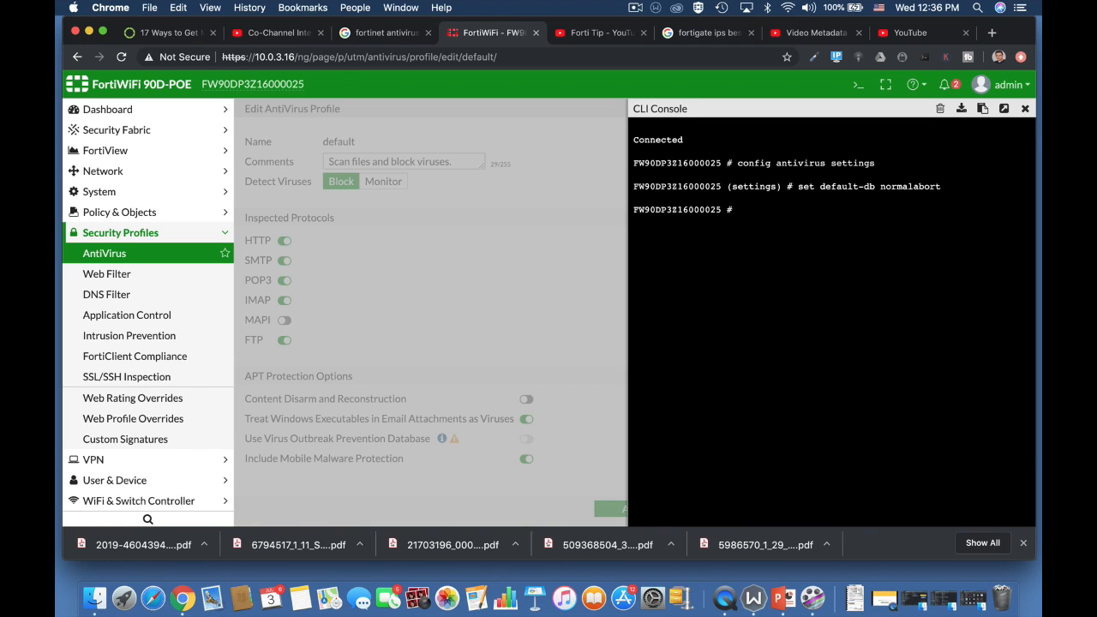
Re-enter config antivirus settings, set grayware enable, then abort without saving
type("config")
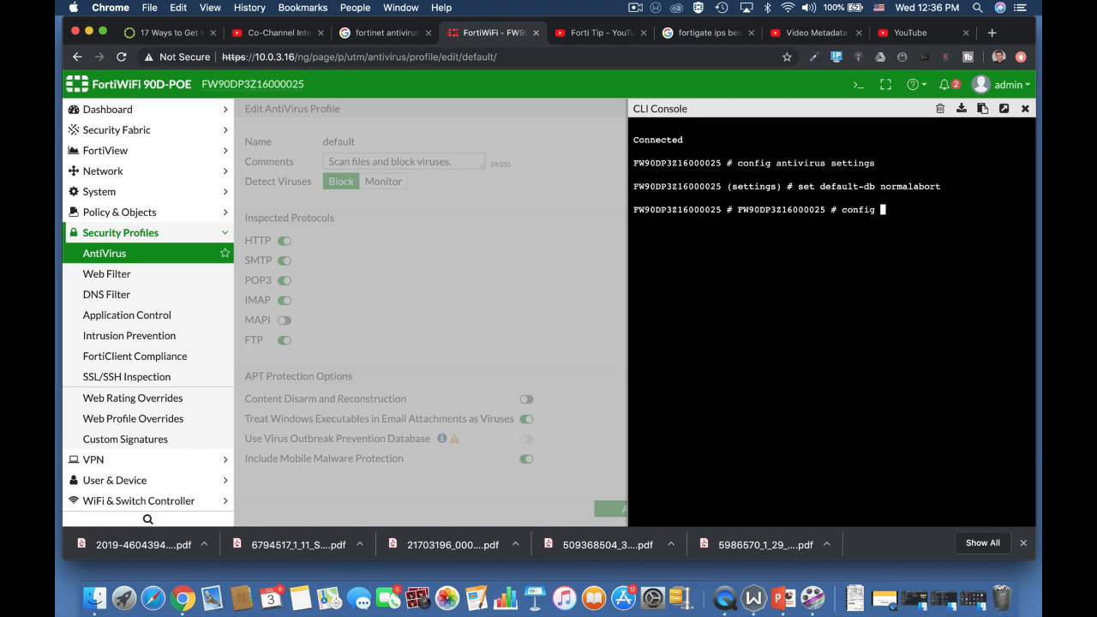
type(" antivirus settings")
key("Return")
type("set grayware ")
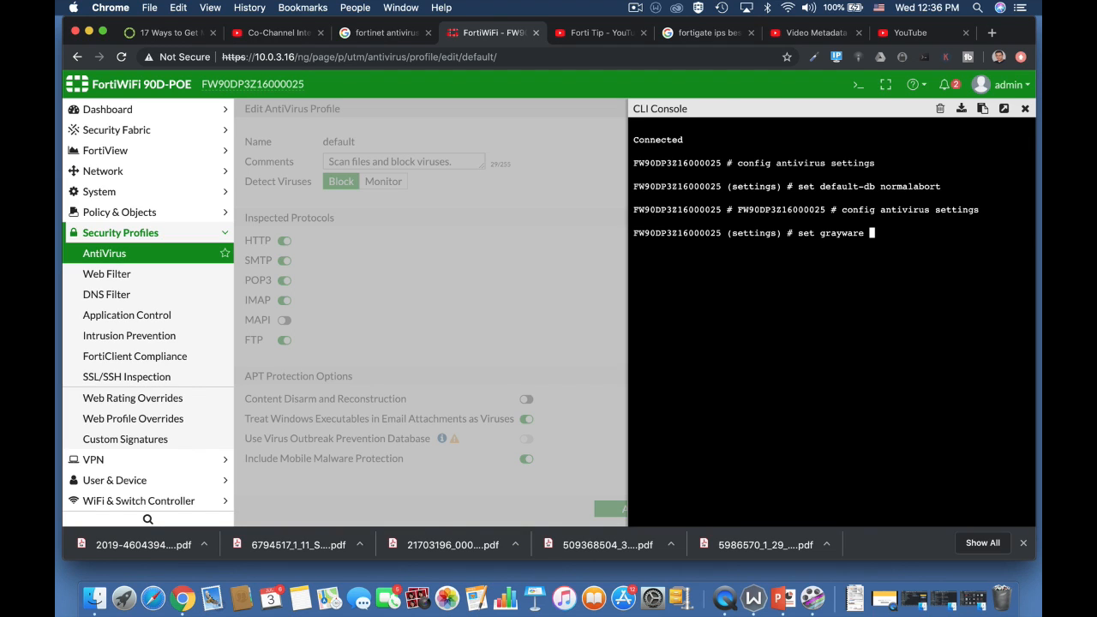
type("enable")
key("BackSpace")
key("BackSpace")
key("BackSpace")
key("BackSpace")
key("BackSpace")
key("BackSpace")
key("BackSpace")
type("disable")
key("BackSpace")
key("BackSpace")
key("BackSpace")
key("BackSpace")
key("BackSpace")
key("BackSpace")
key("BackSpace")
type("enable")
key("Return")
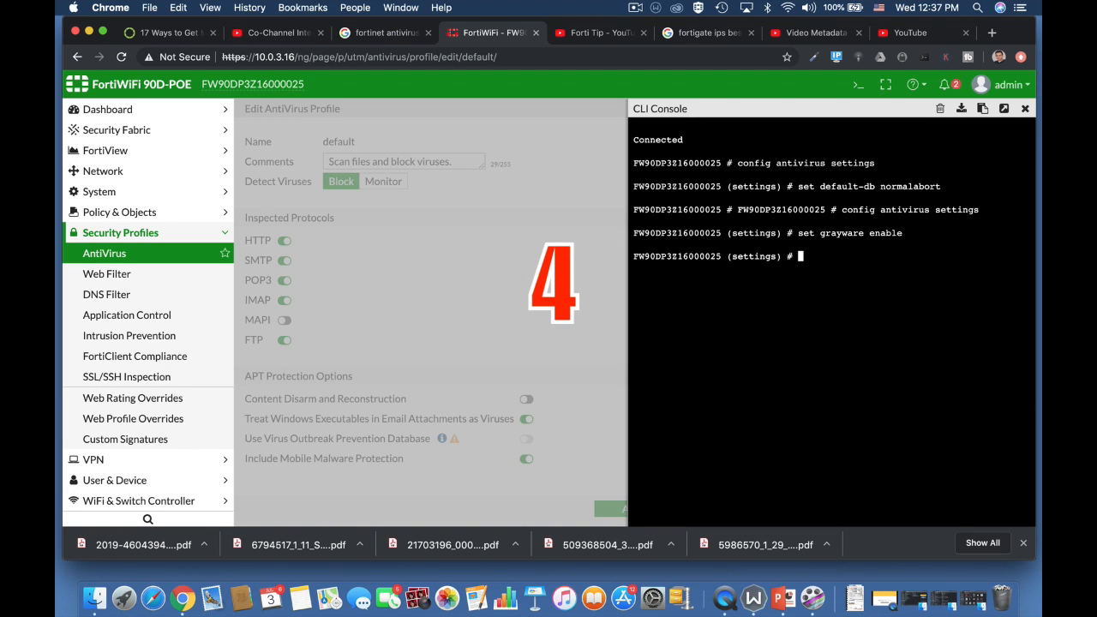
type("config")
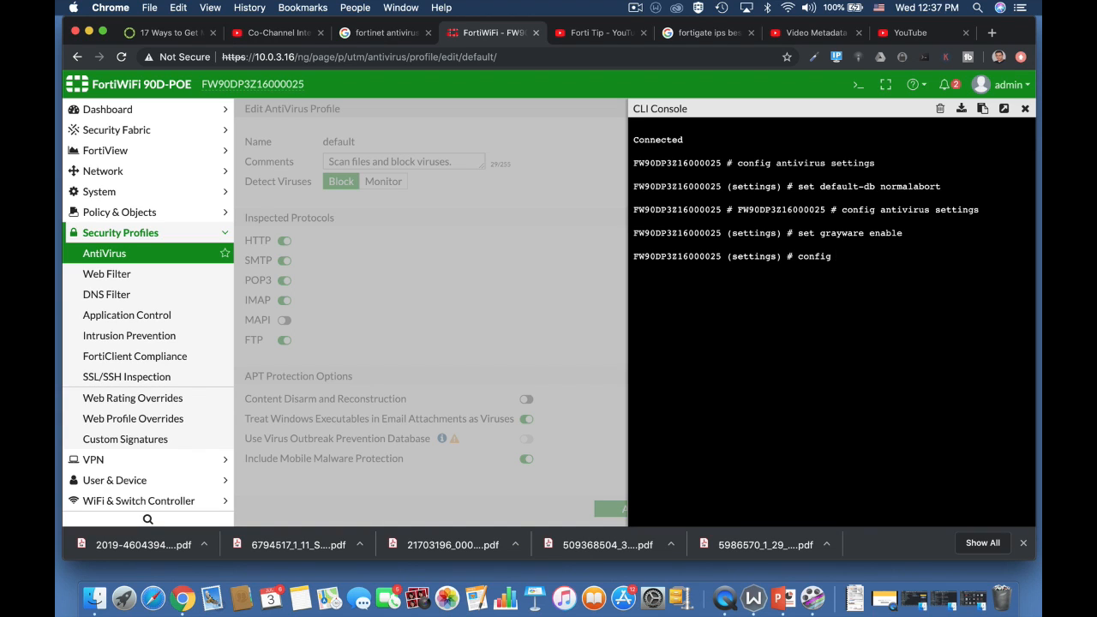
type(" ant")
key("Tab")
key("BackSpace")
key("BackSpace")
key("BackSpace")
key("BackSpace")
key("BackSpace")
key("BackSpace")
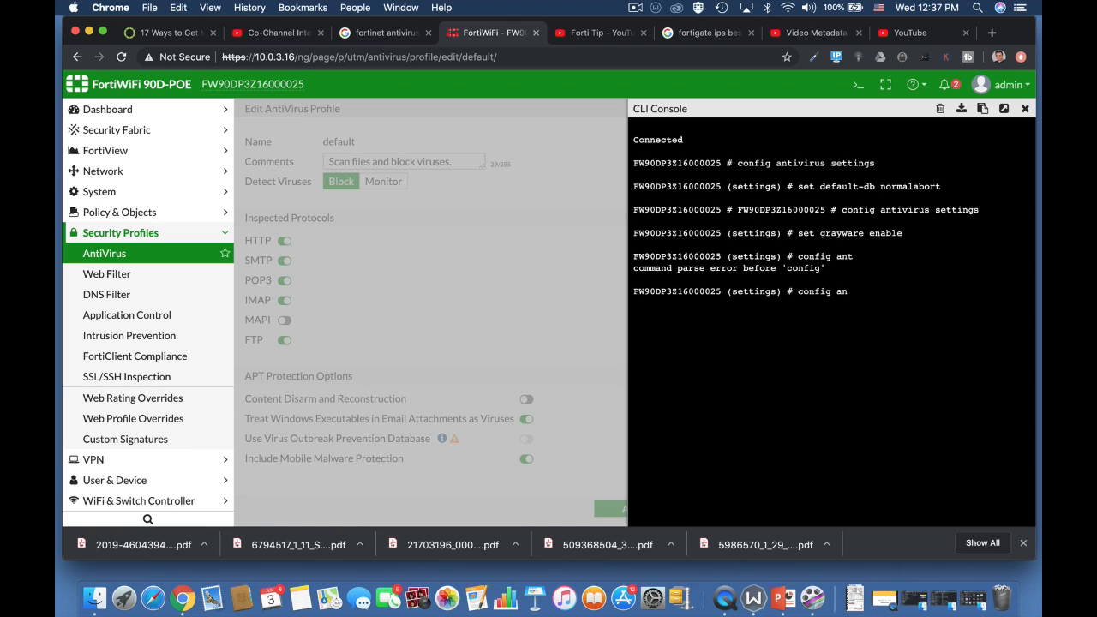
key("BackSpace")
key("BackSpace")
key("BackSpace")
key("BackSpace")
type("abort")
key("Return")
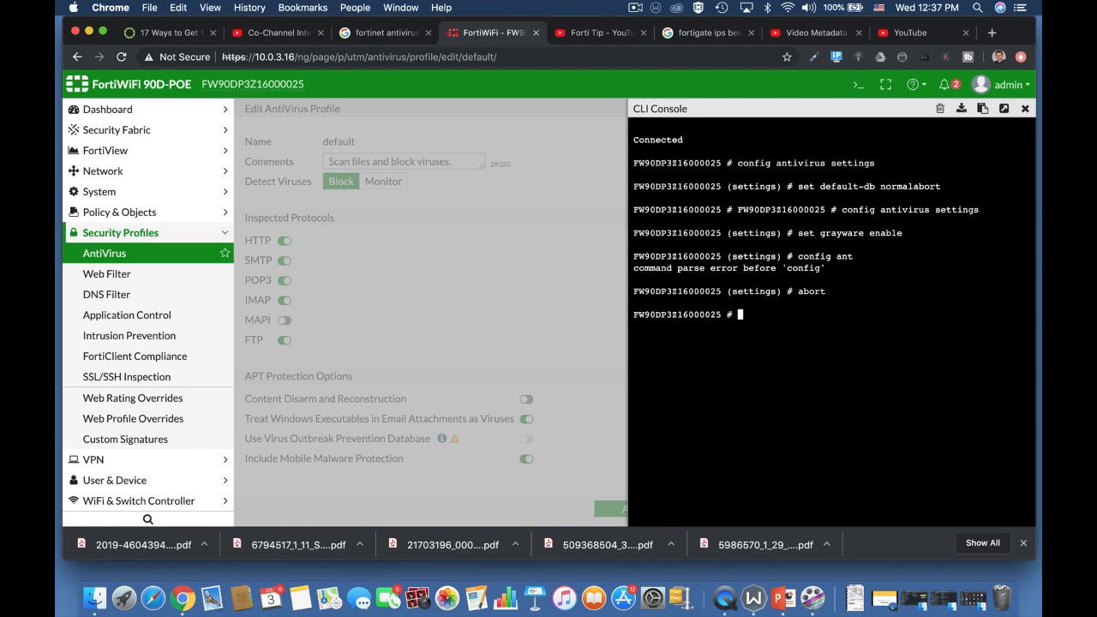
key("Return")
Enter config antivirus heuristic and begin typing set mode pass
key("Return")
type("con")
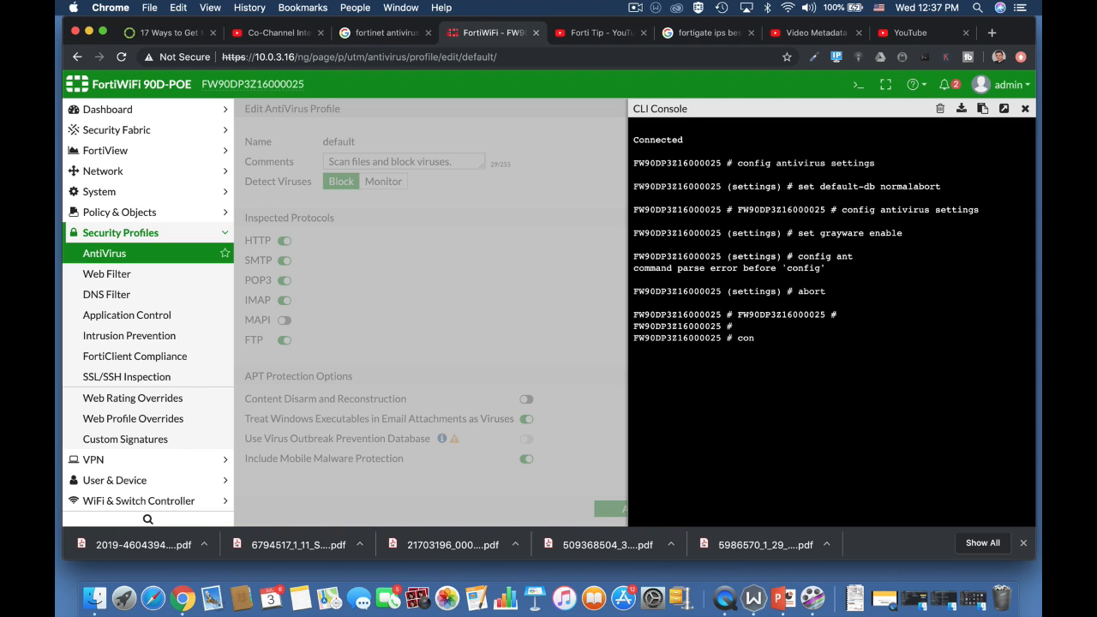
type("fig an")
key("Tab")
type("heuristic")
key("Return")
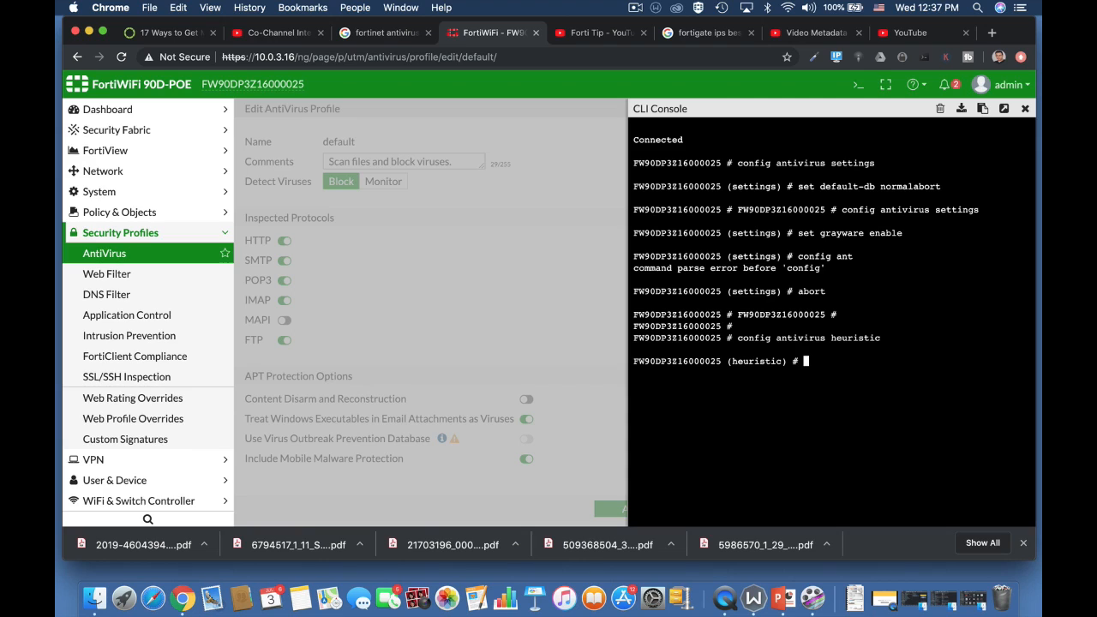
type("set mode pass")
Cycle the heuristic mode to block, then try an Application Control filter override by Behavior
key("Tab")
key("Tab")
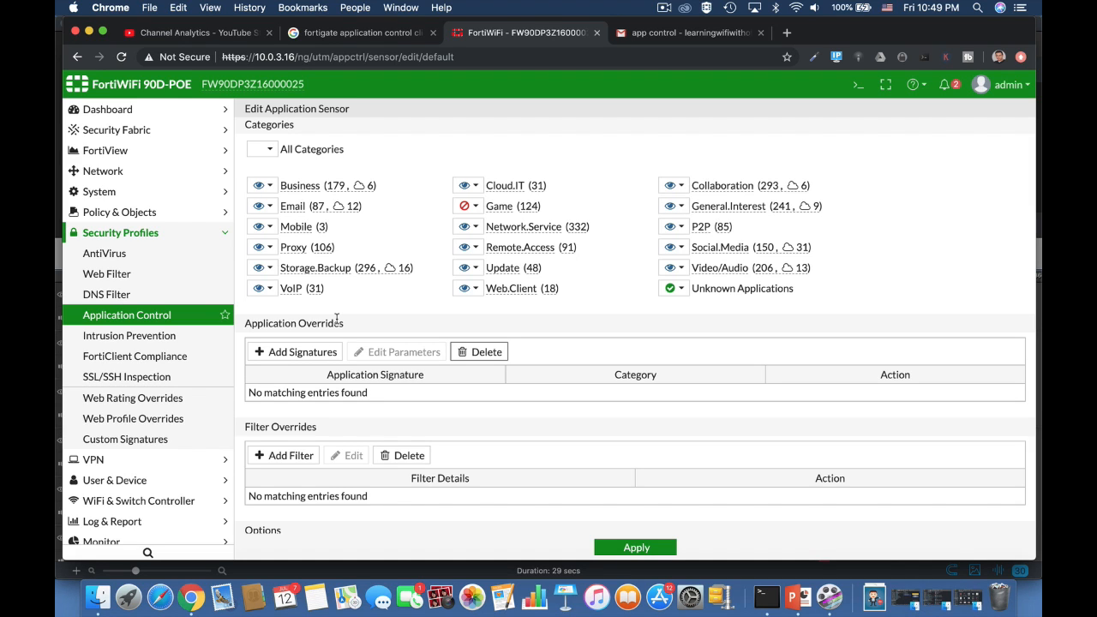
left_click(291, 455)
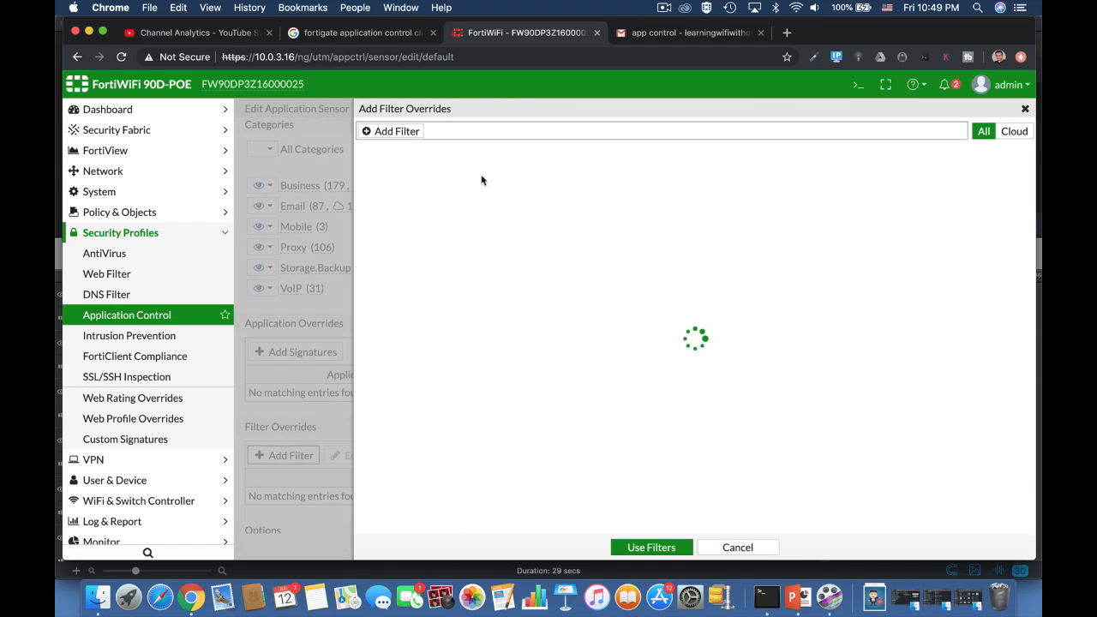
left_click(405, 132)
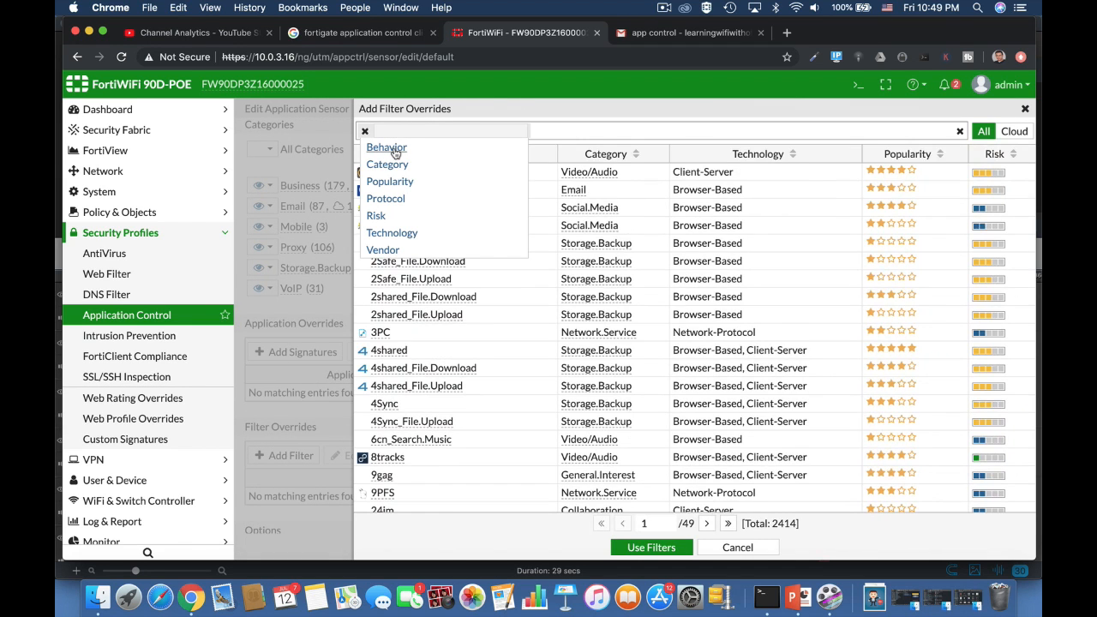
left_click(392, 149)
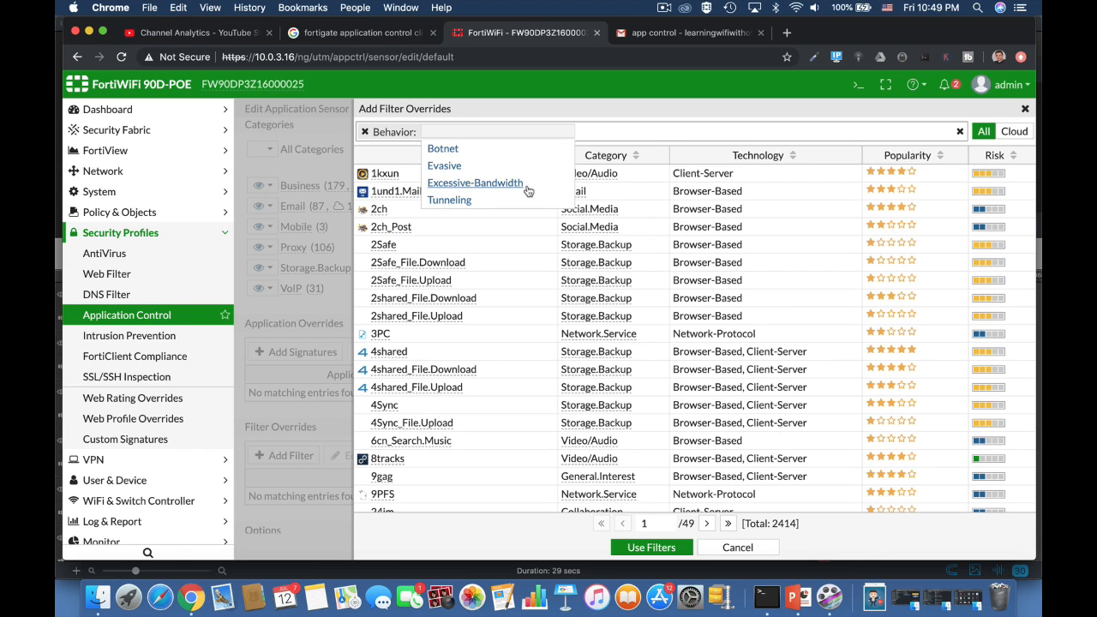
Cancel the filter override and check the Game category's action choices
left_click(725, 546)
left_click(725, 546)
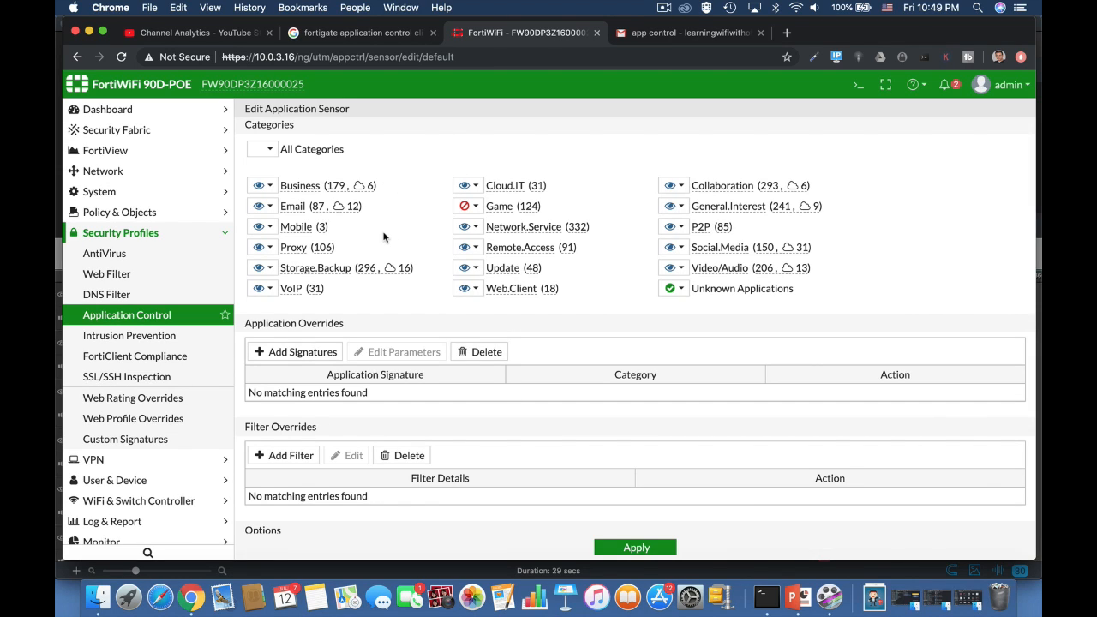
left_click(476, 207)
left_click(475, 208)
Filter signatures by name 'bat' and add Battlefield.Game as an application override
left_click(301, 352)
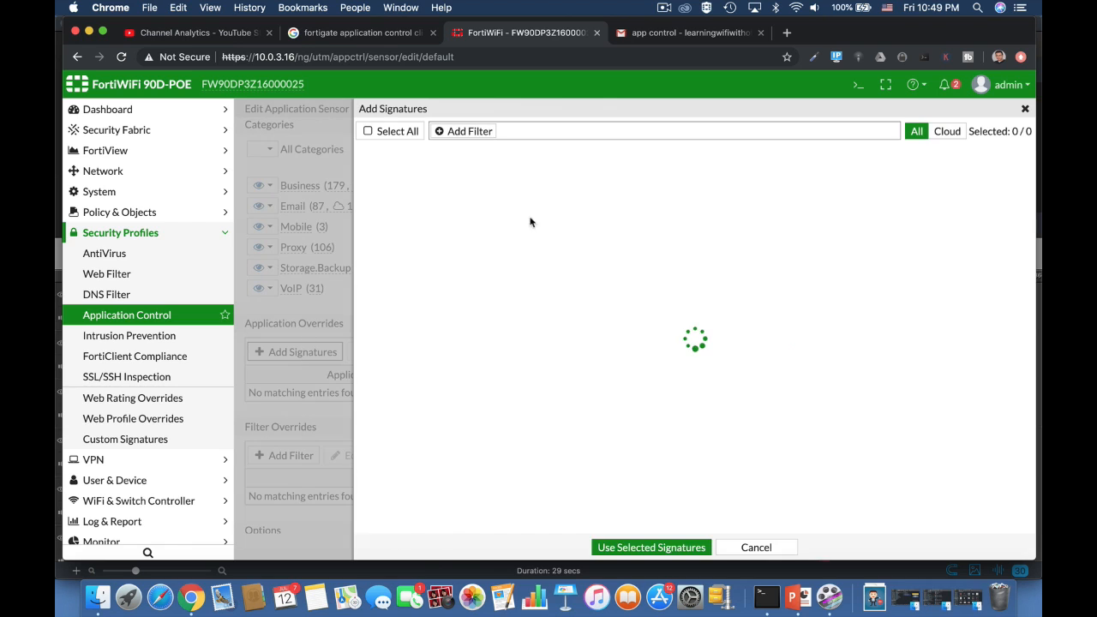
left_click(455, 130)
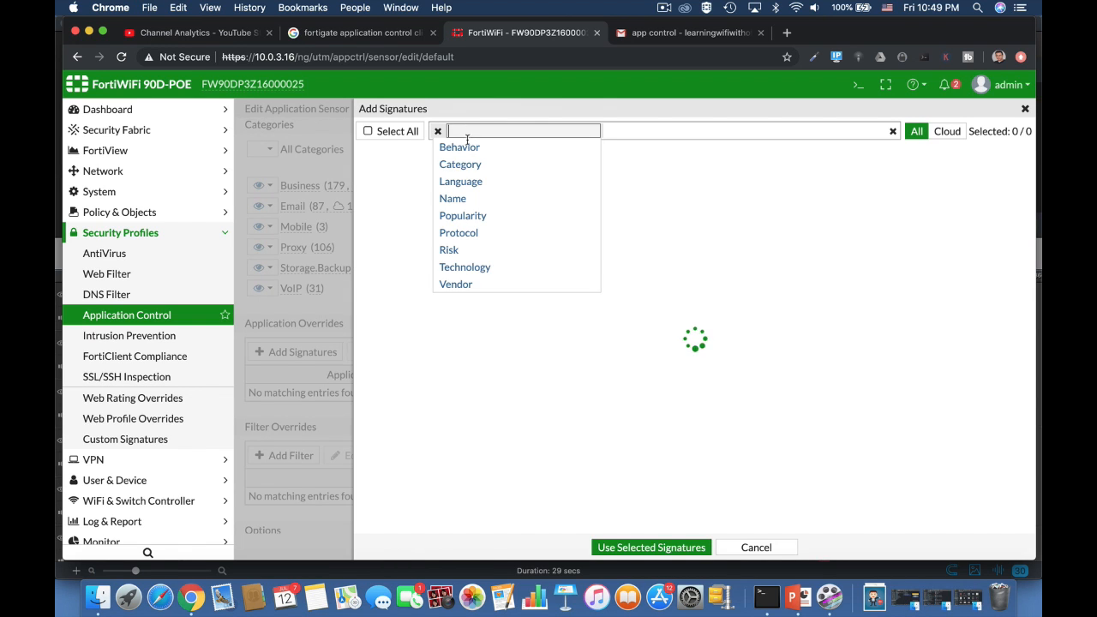
left_click(453, 198)
type("bat")
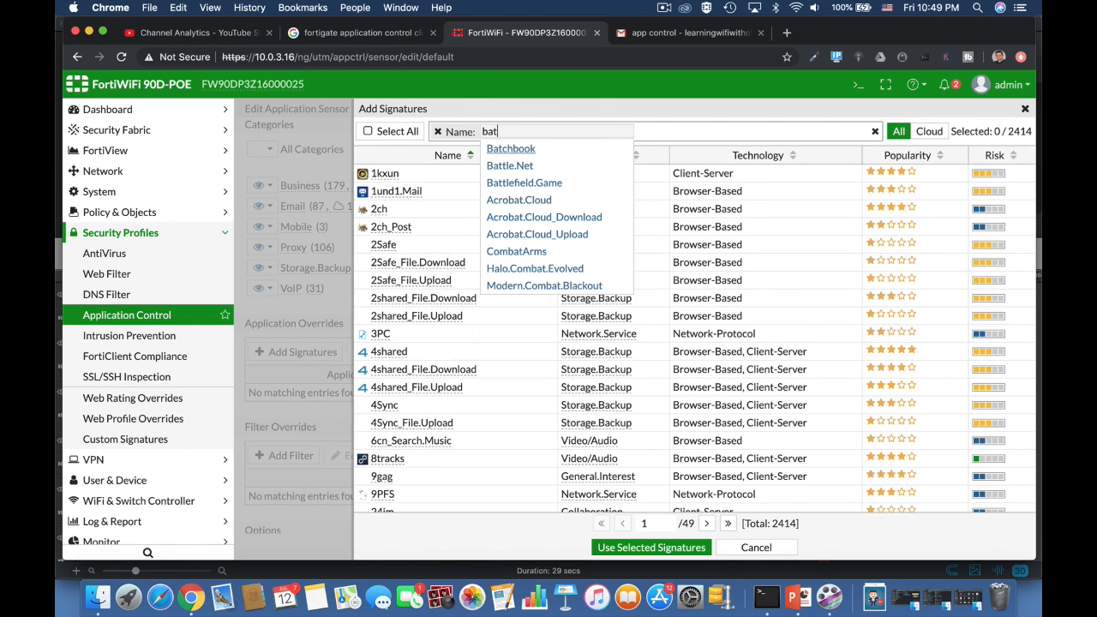
left_click(538, 183)
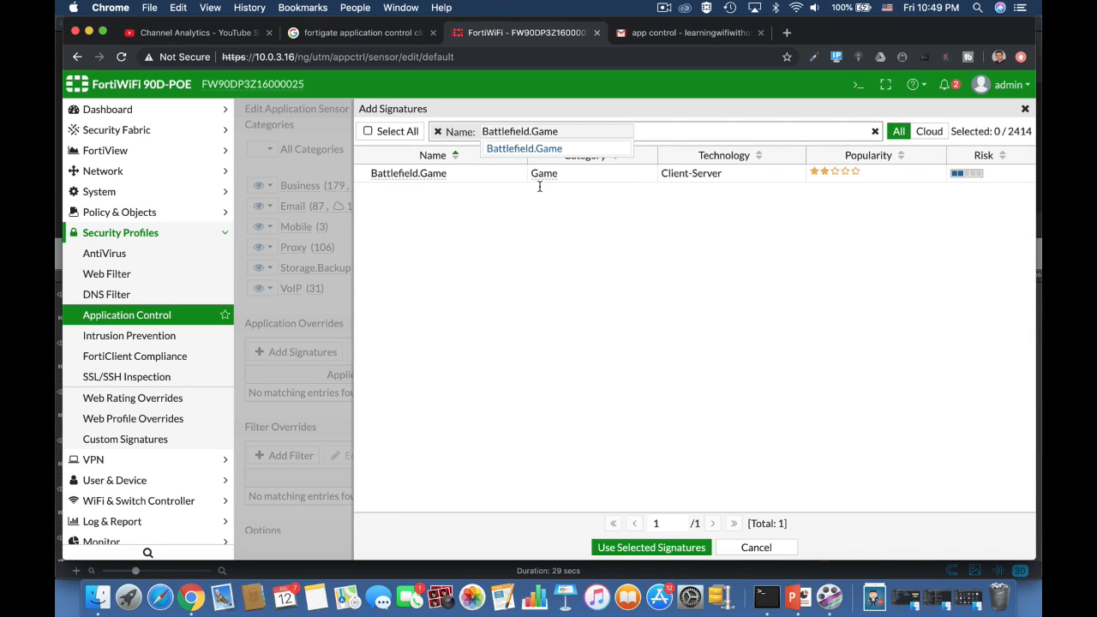
left_click(630, 242)
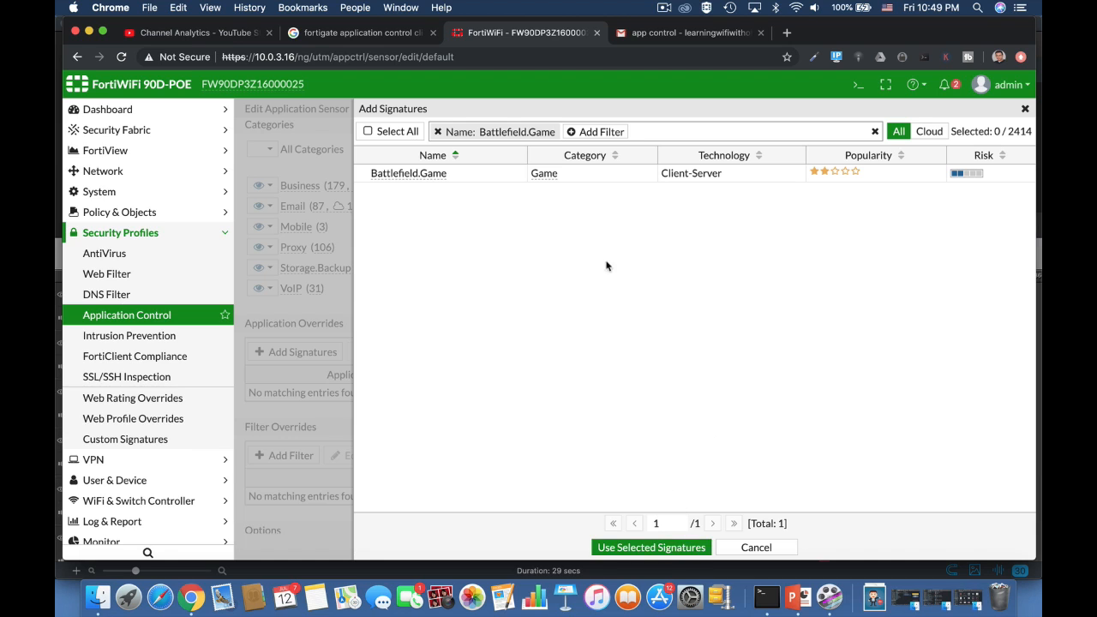
left_click(411, 173)
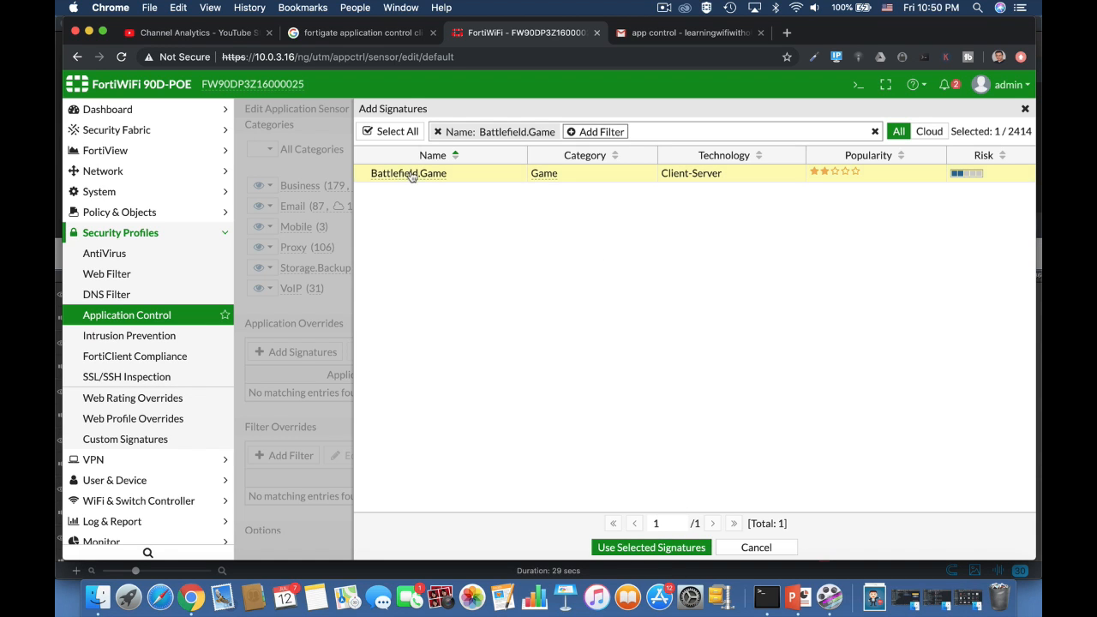
left_click(661, 549)
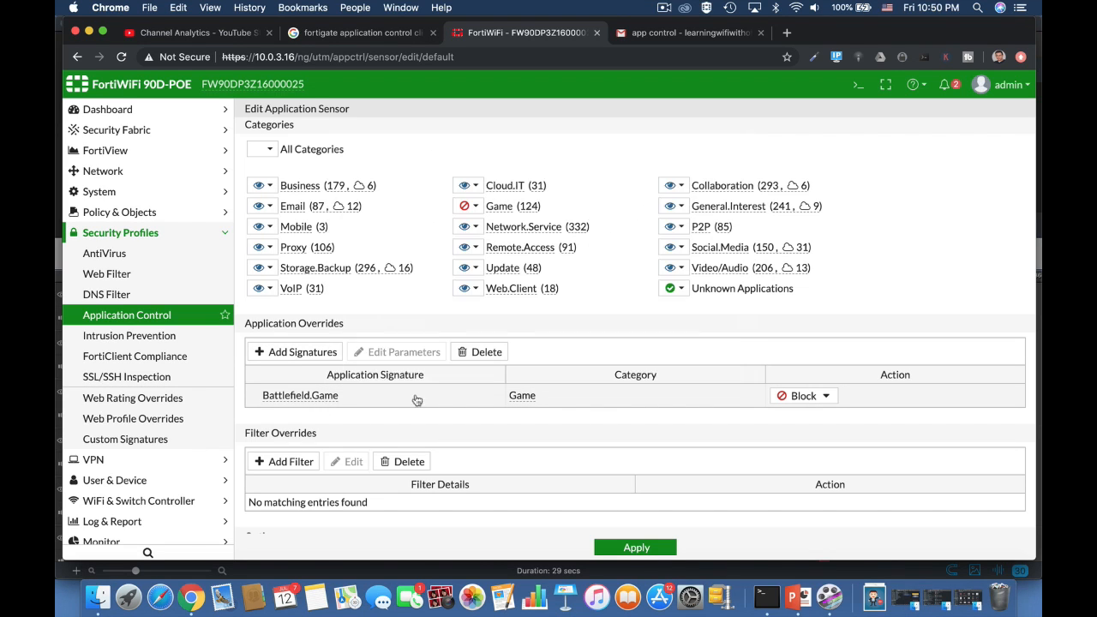
Set the Battlefield.Game override action to Monitor
left_click(784, 397)
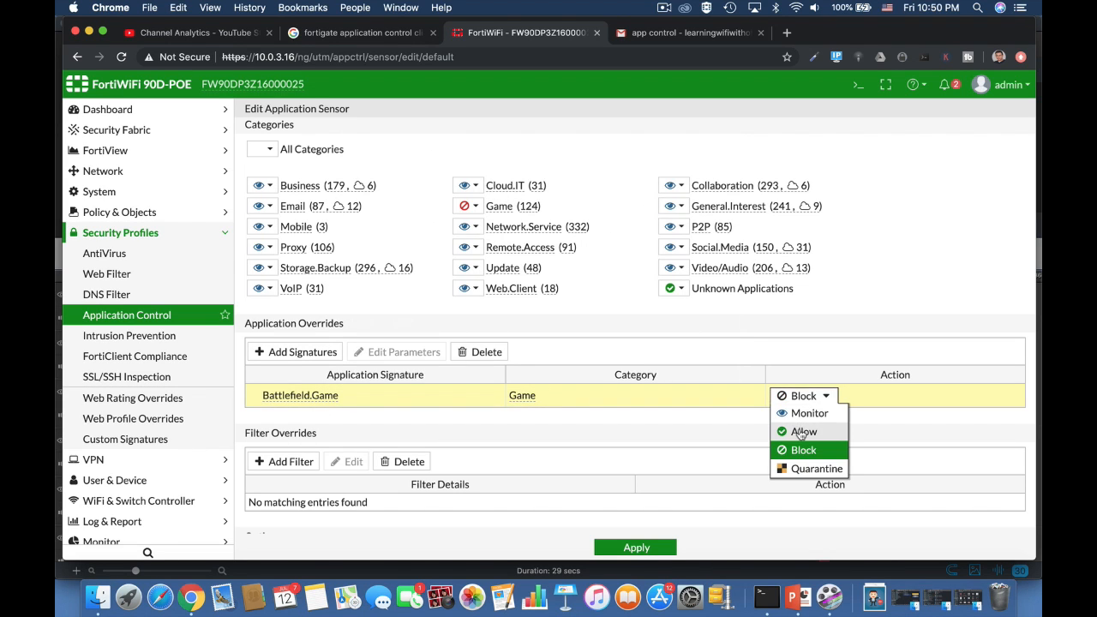
left_click(802, 432)
left_click(799, 396)
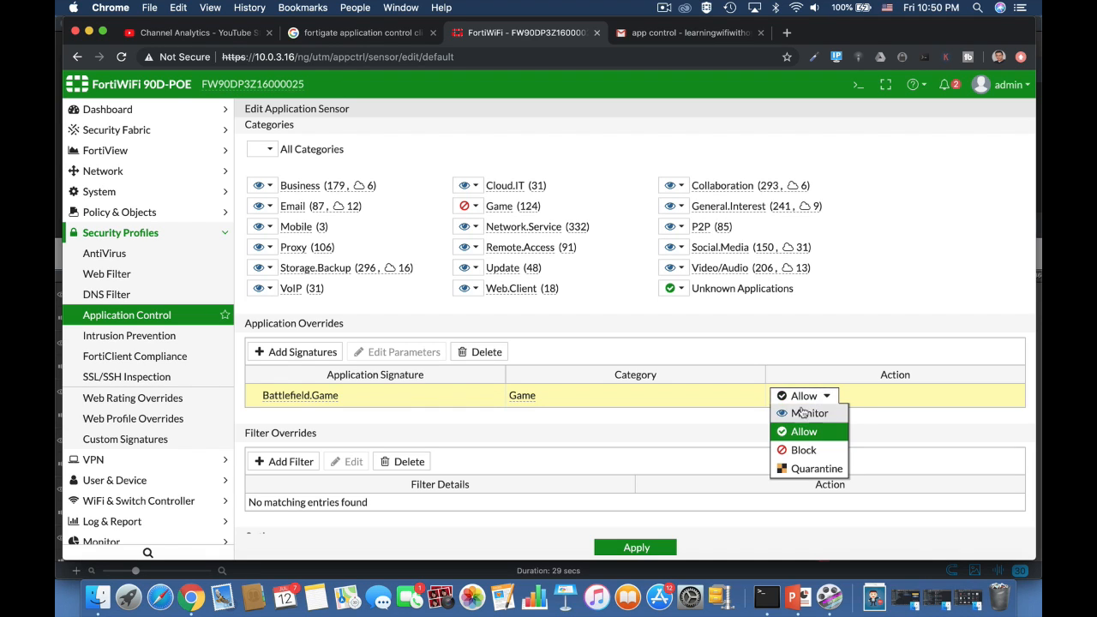
left_click(798, 414)
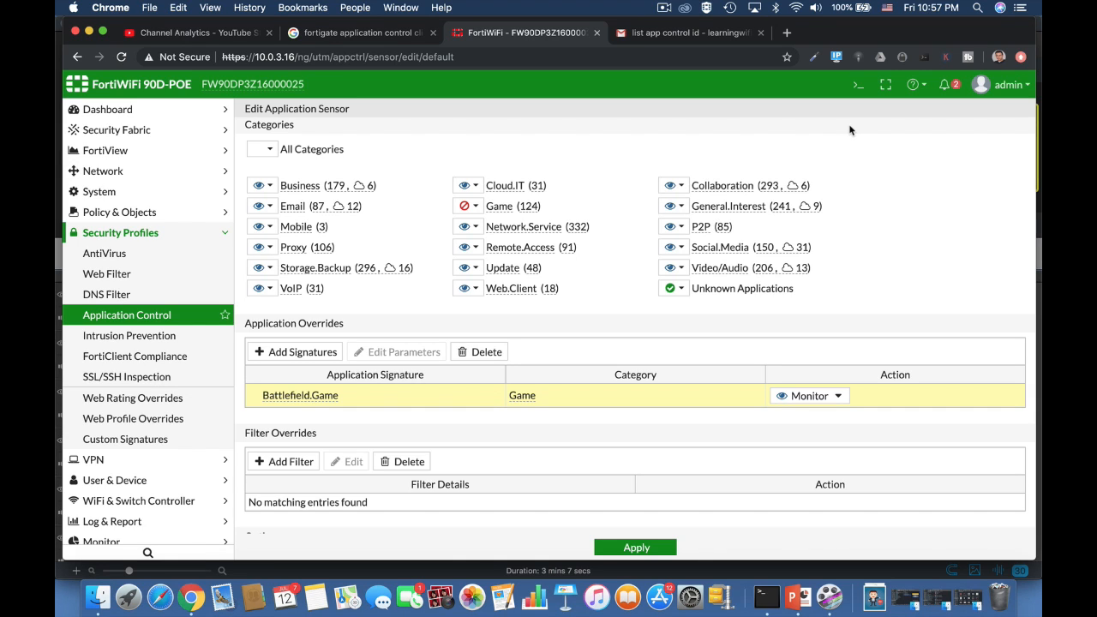
In the CLI Console, create application list 0 with entries sub-entry 0
left_click(858, 84)
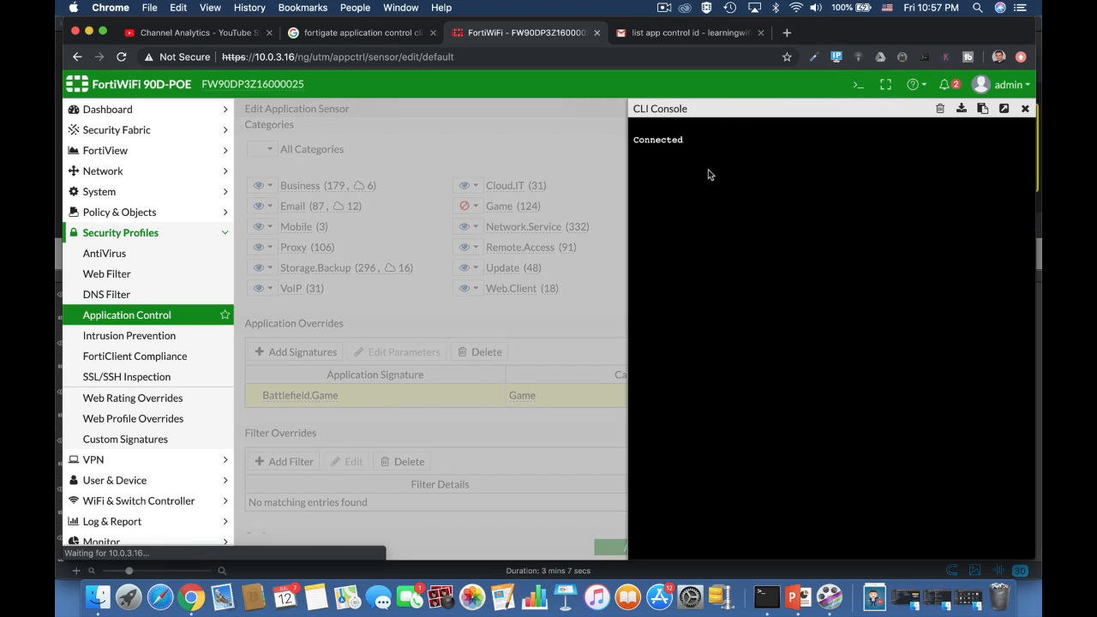
type("config ")
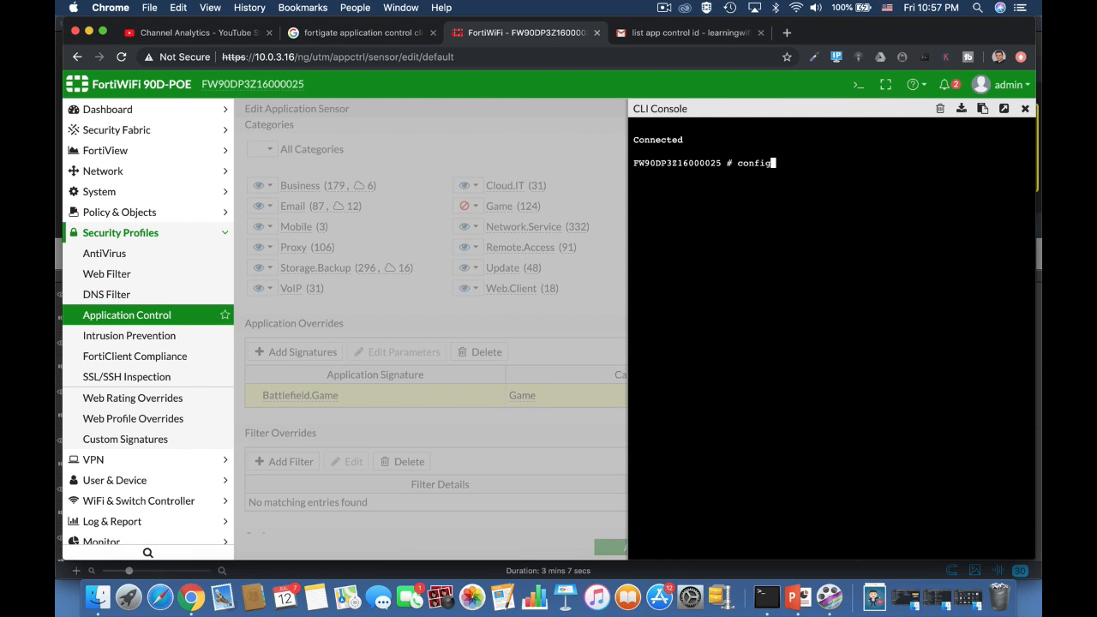
type("application list")
key("Return")
type("edit")
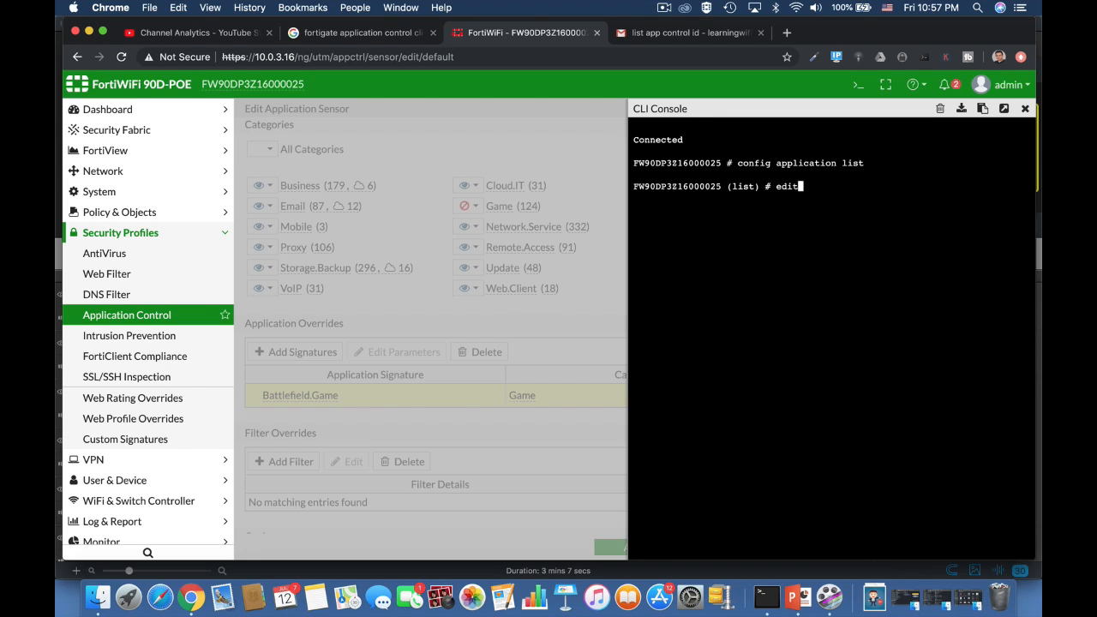
type(" 0")
key("Return")
type("conf")
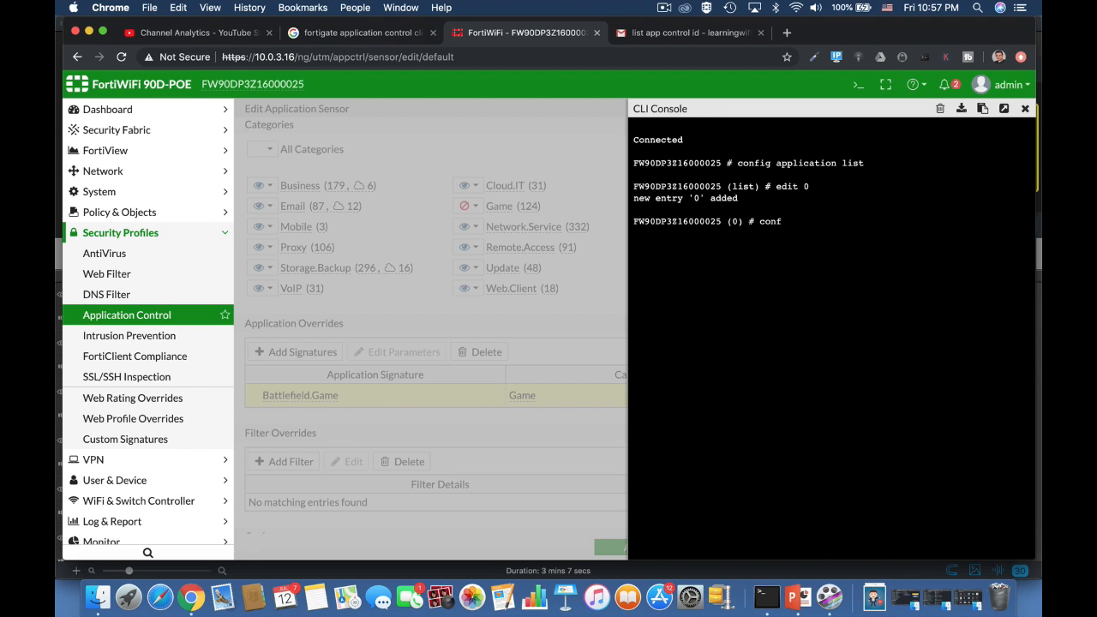
type("ig entries")
key("Return")
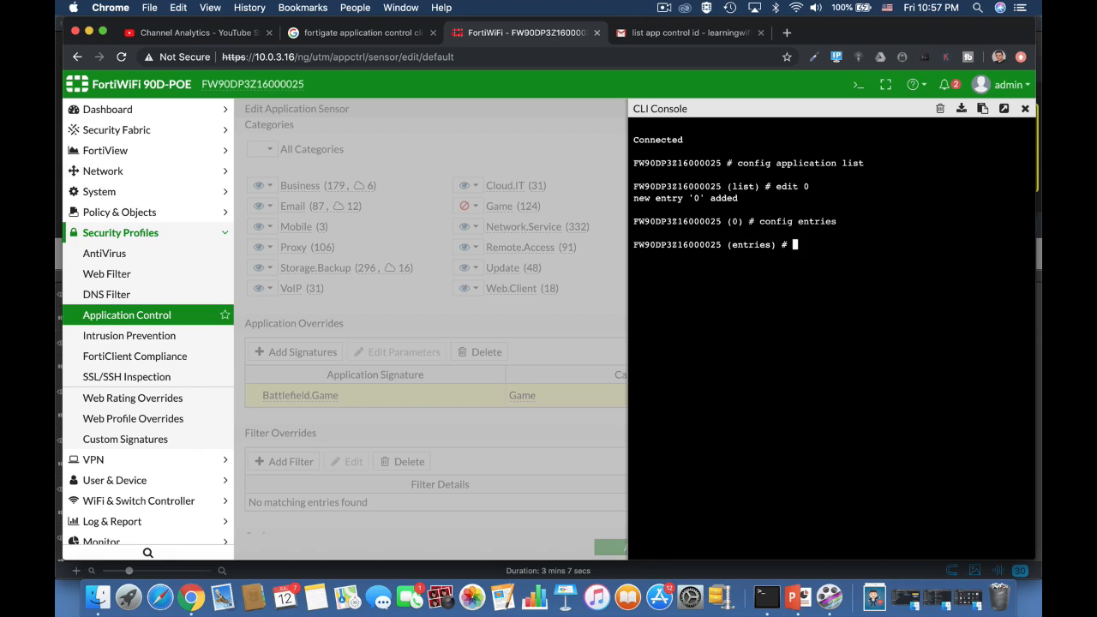
type("edit 0")
key("Return")
List the available application IDs with 'set application ?' and page through them
type("set application")
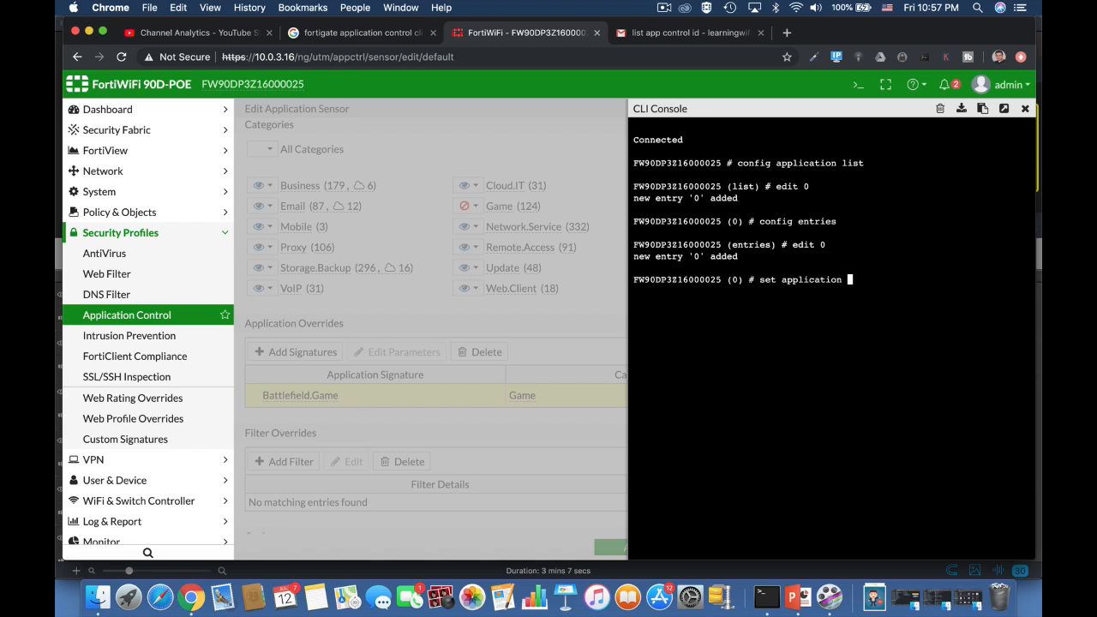
key("question")
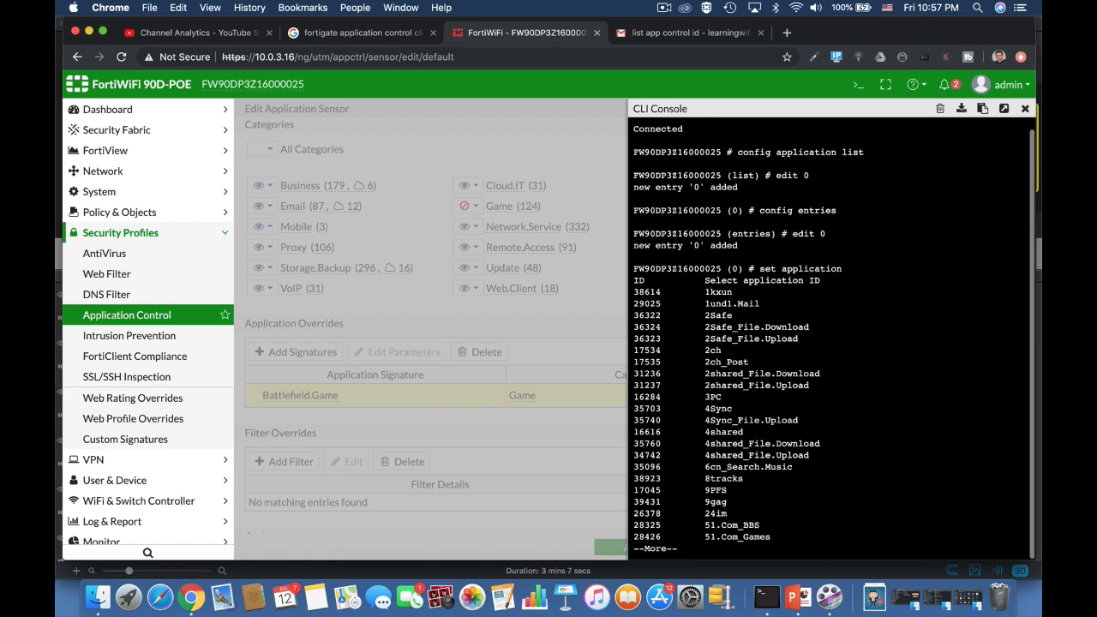
key("space")
key("space")
key("space")
key("space")
key("space")
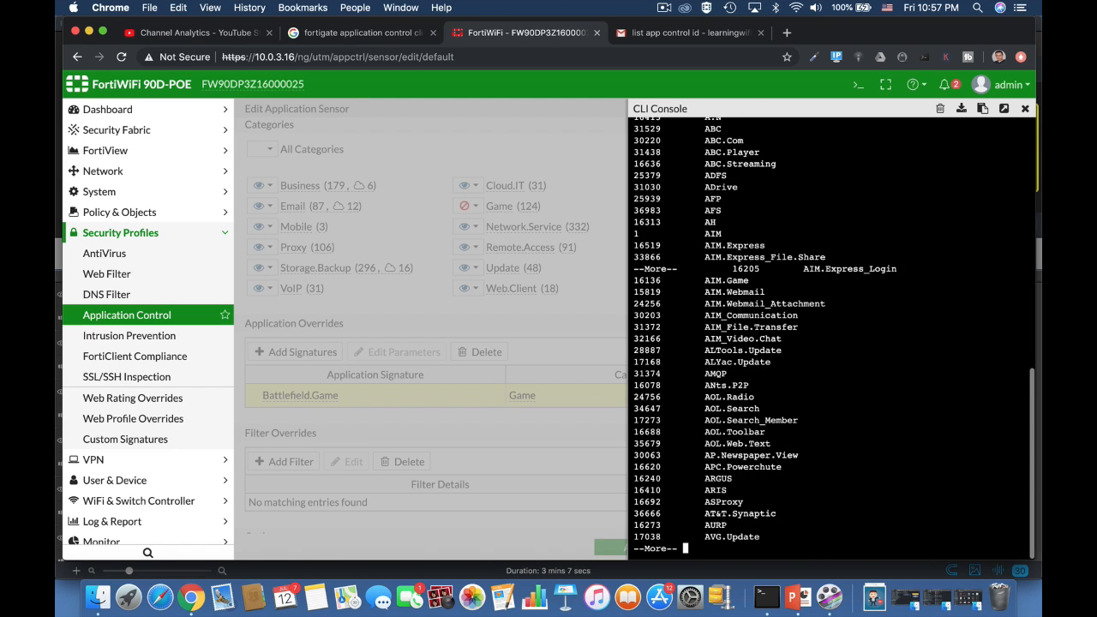
key("space")
key("space")
key("space")
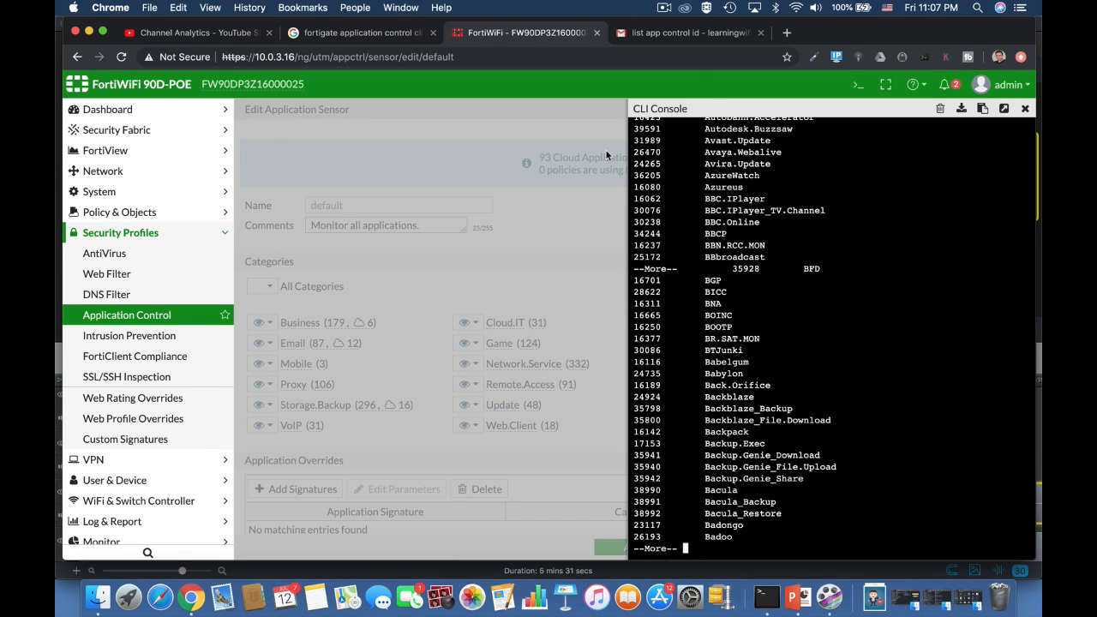
Close the CLI and start a new application sensor named Gaming
left_click(1025, 109)
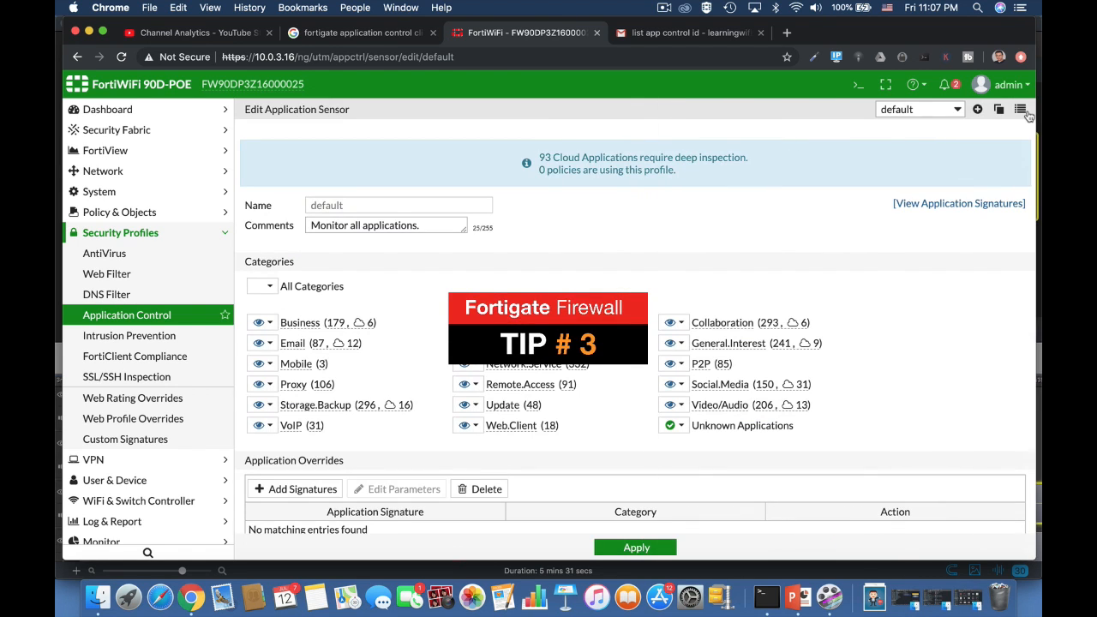
left_click(977, 109)
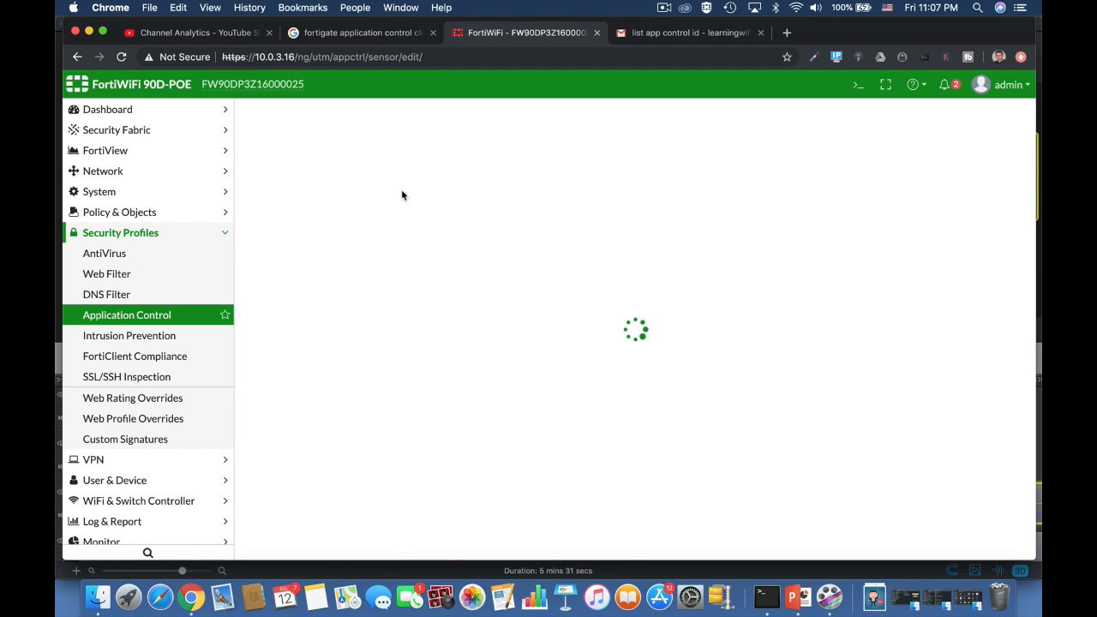
left_click(327, 199)
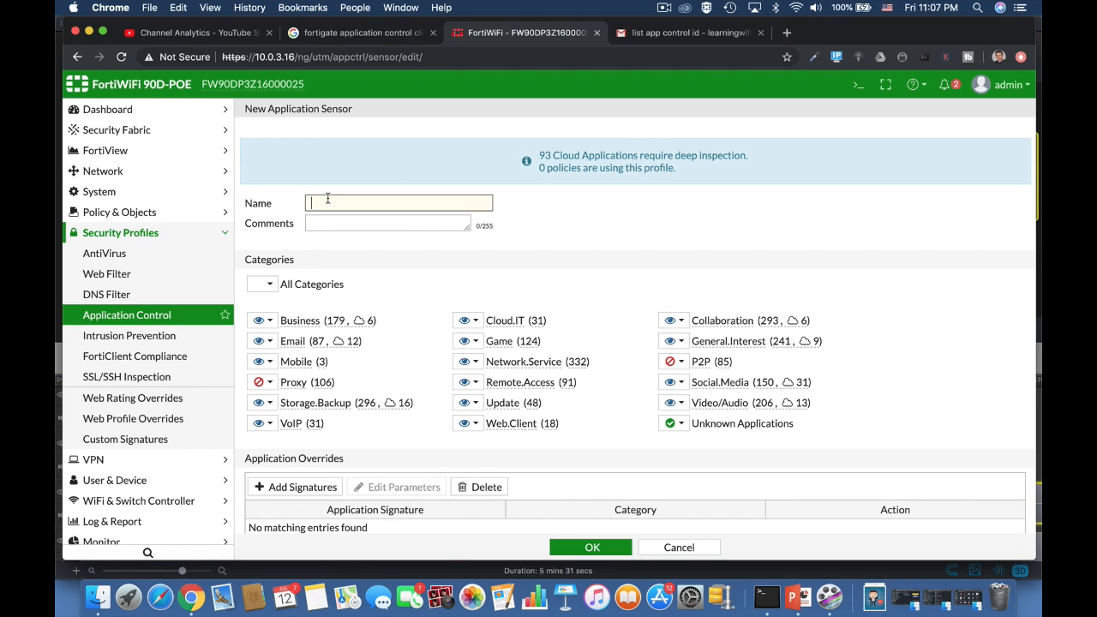
type("Faming")
left_click_drag(317, 203, 298, 205)
type("Gaming")
Add the Battlefield.Game signature as an override in the Gaming sensor
scroll(485, 446, "down", 3)
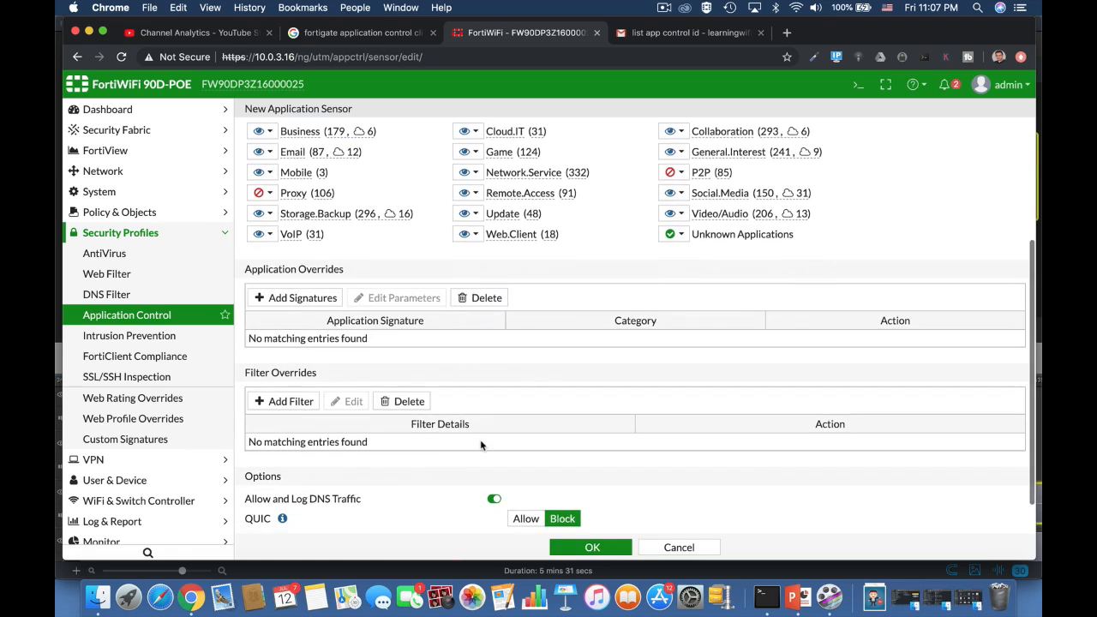
left_click(317, 298)
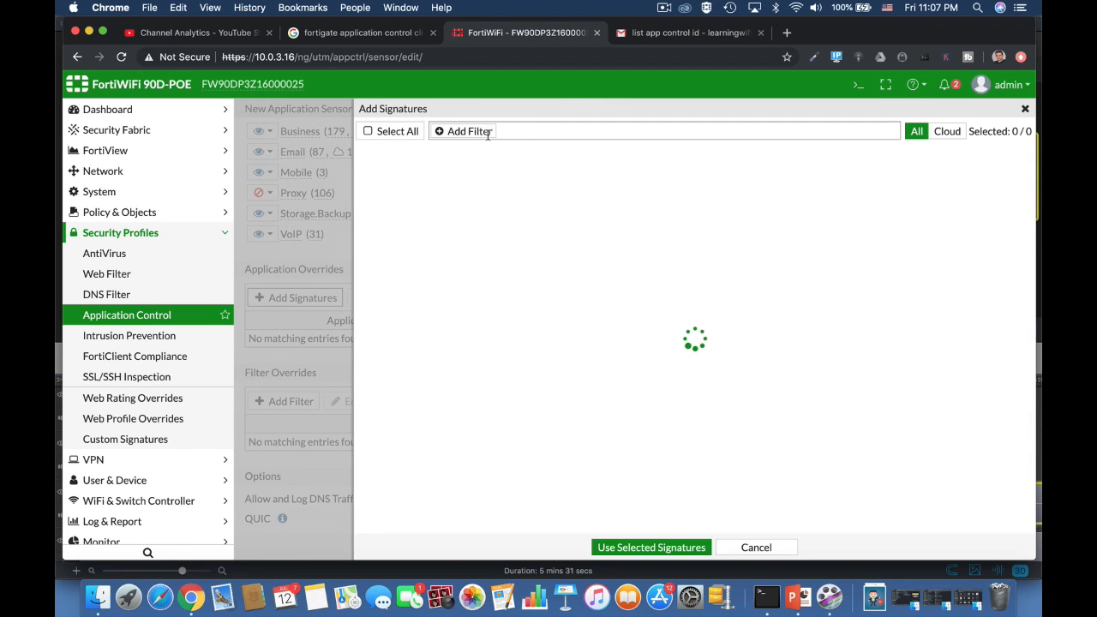
left_click(469, 132)
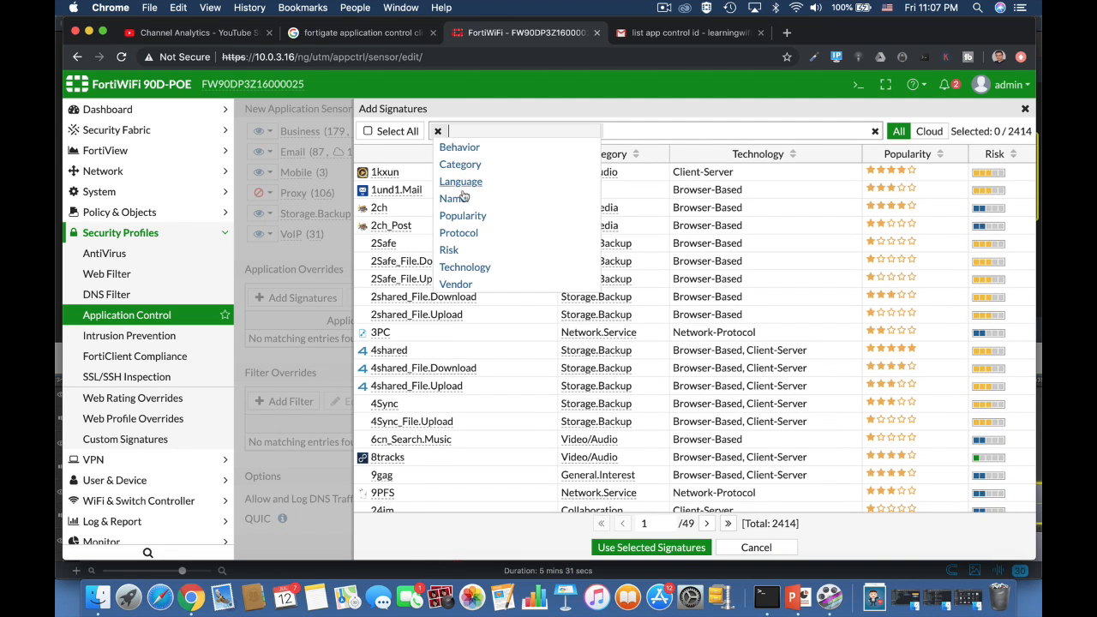
left_click(456, 198)
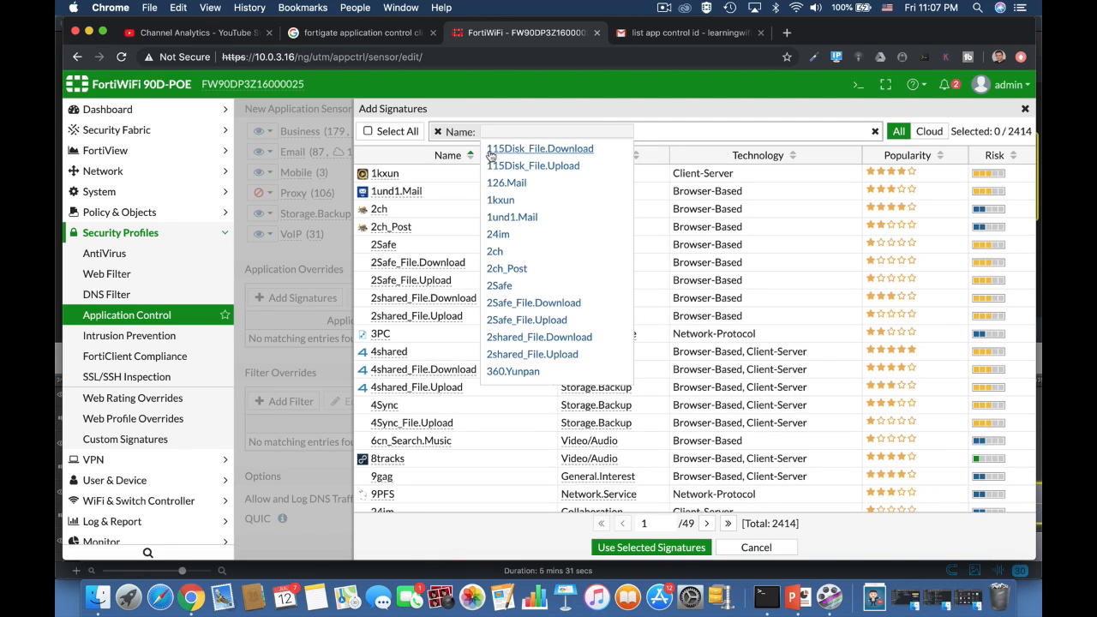
type("batt")
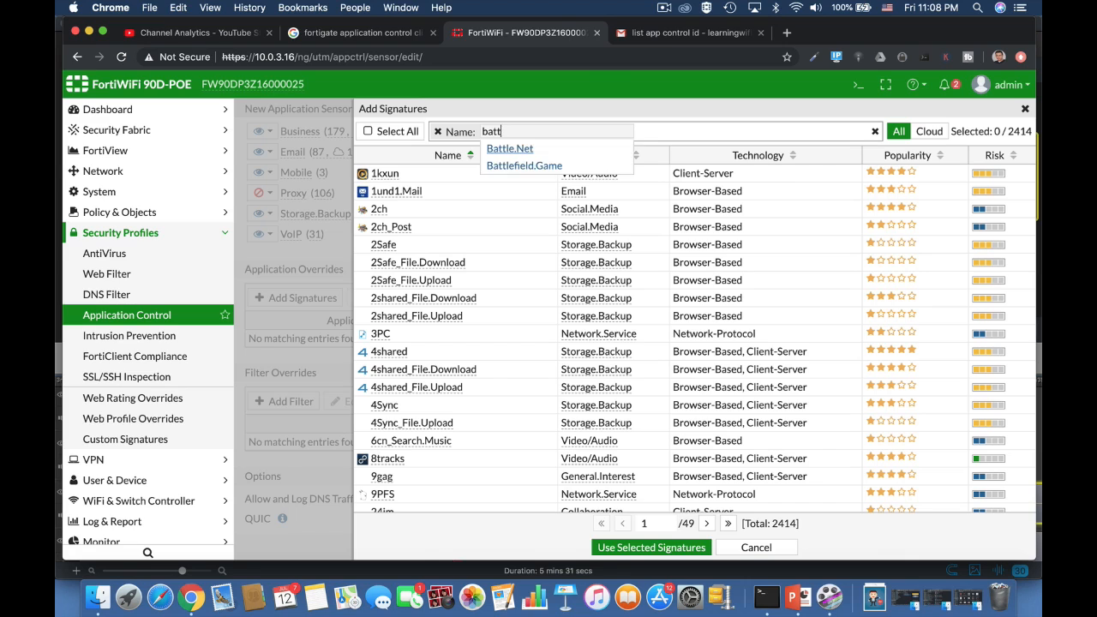
left_click(524, 165)
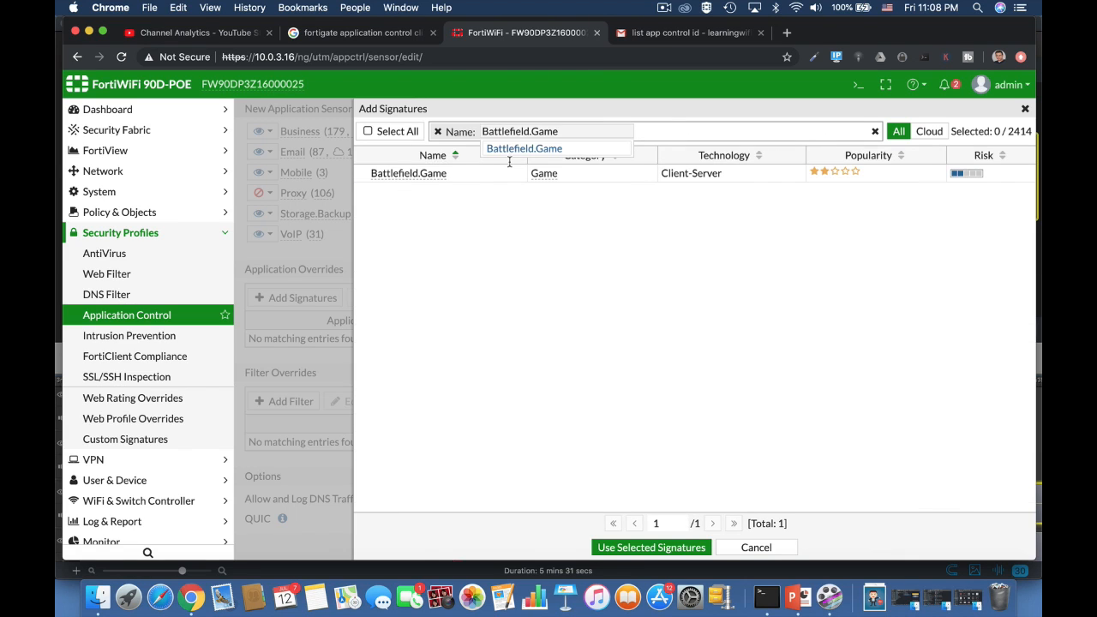
left_click(430, 175)
left_click(664, 547)
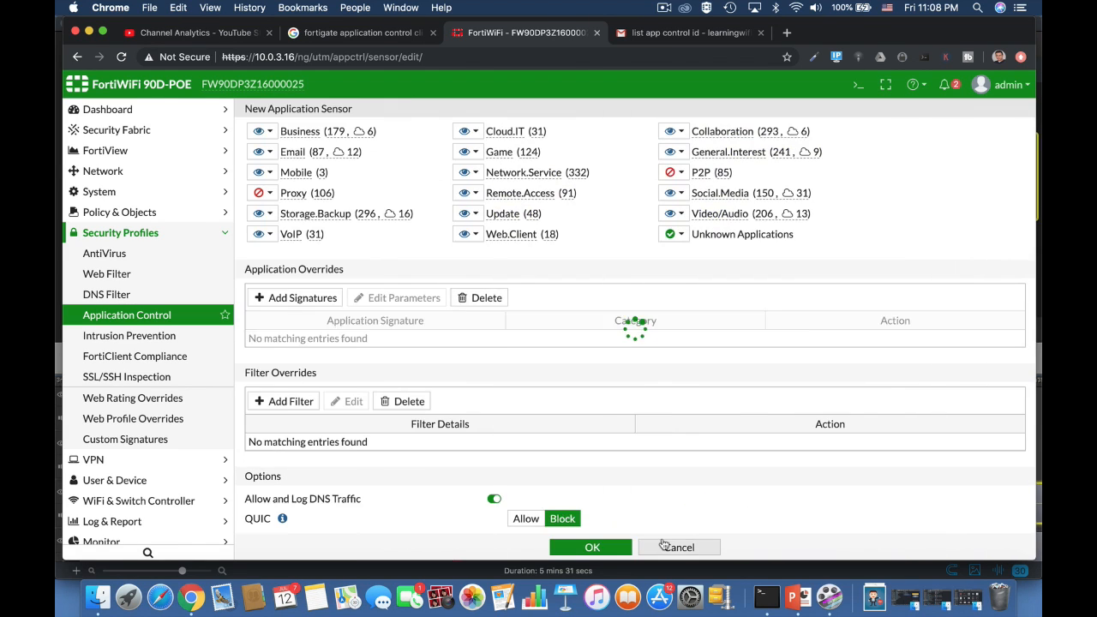
Set Battlefield.Game to Allow, block the Game category, and save the Gaming sensor
left_click(802, 341)
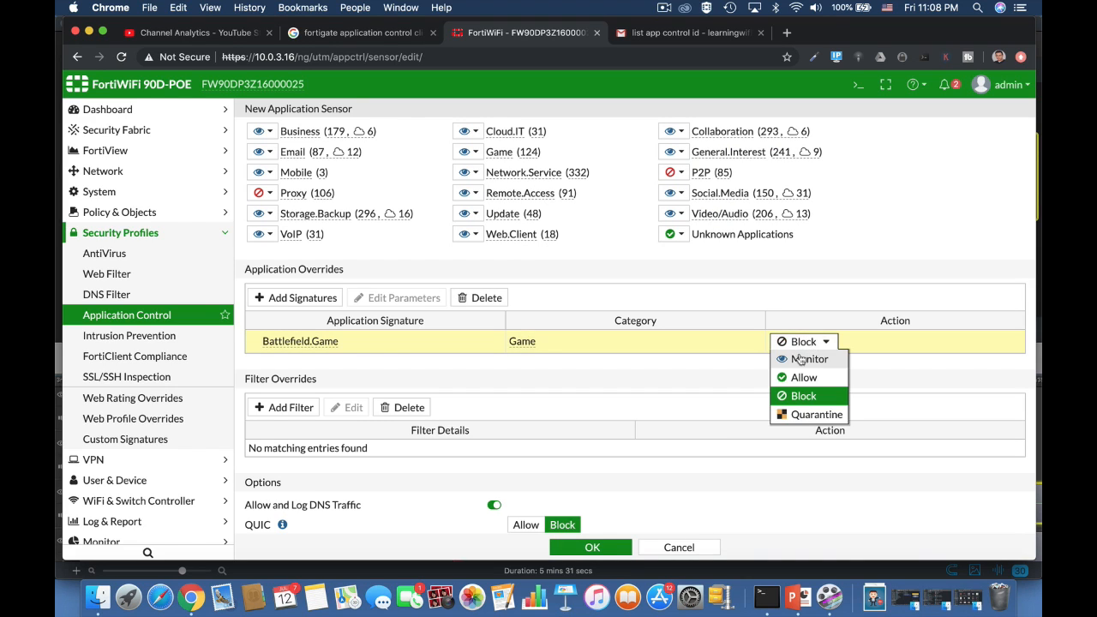
left_click(803, 377)
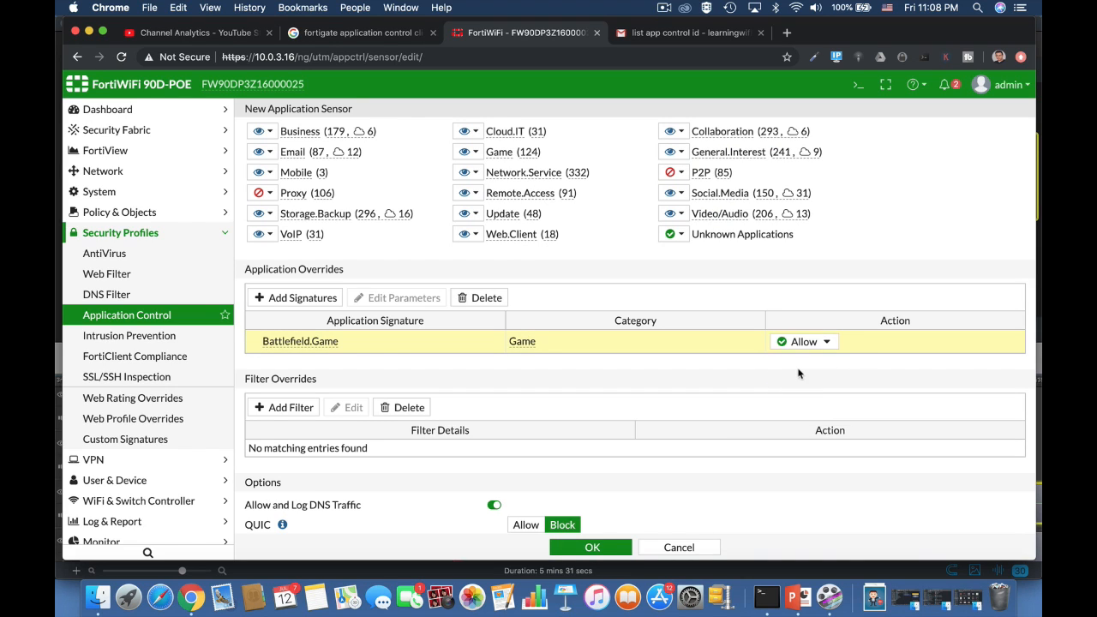
left_click(473, 156)
left_click(476, 207)
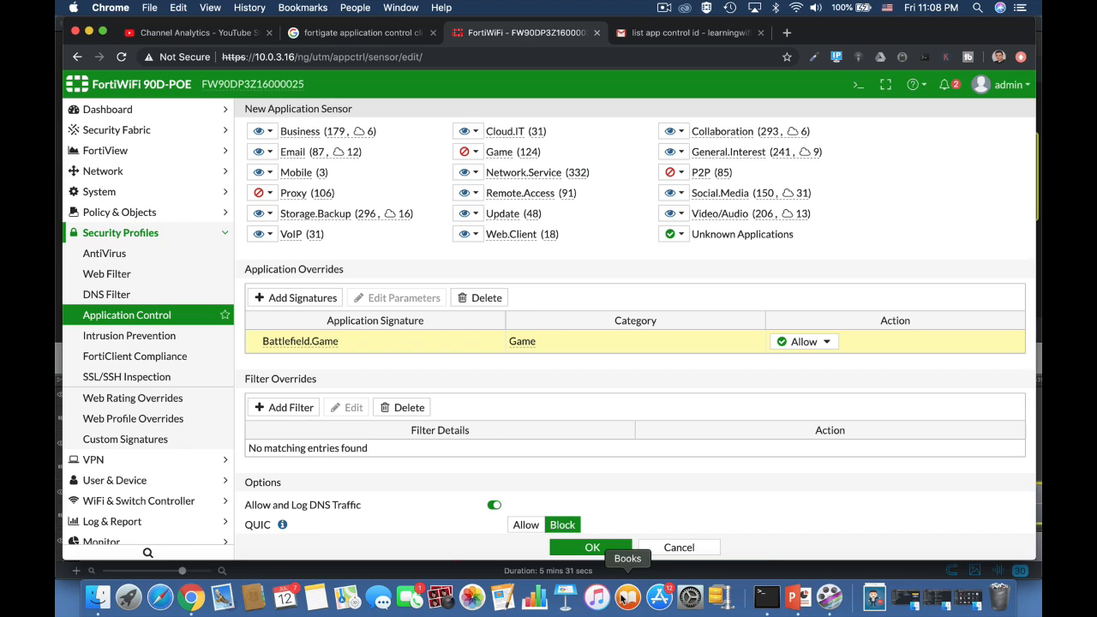
left_click(593, 551)
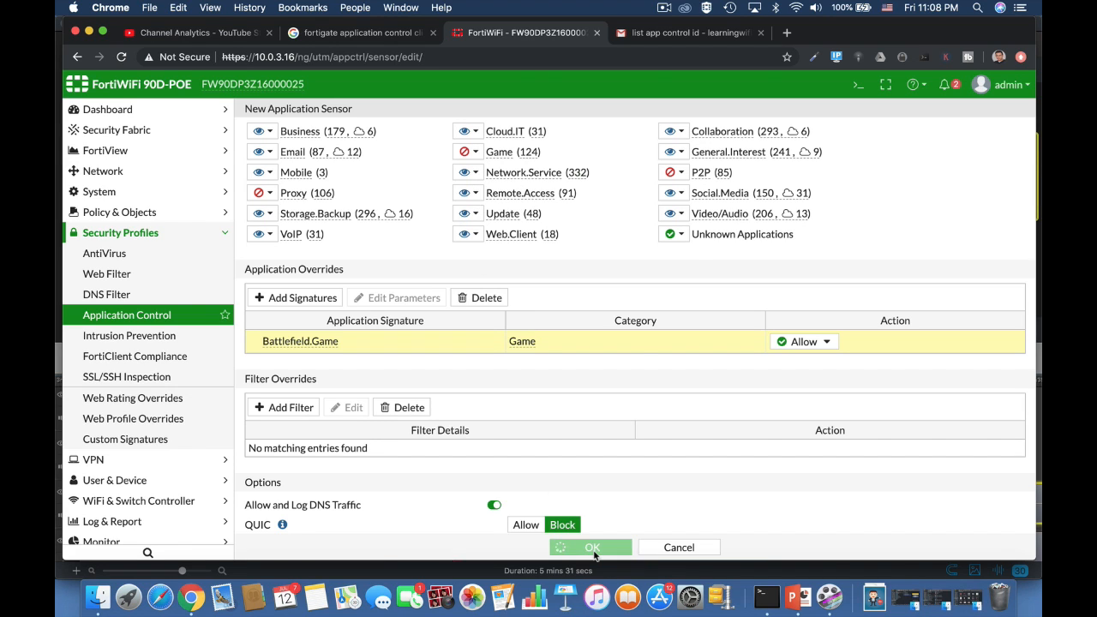
left_click(199, 213)
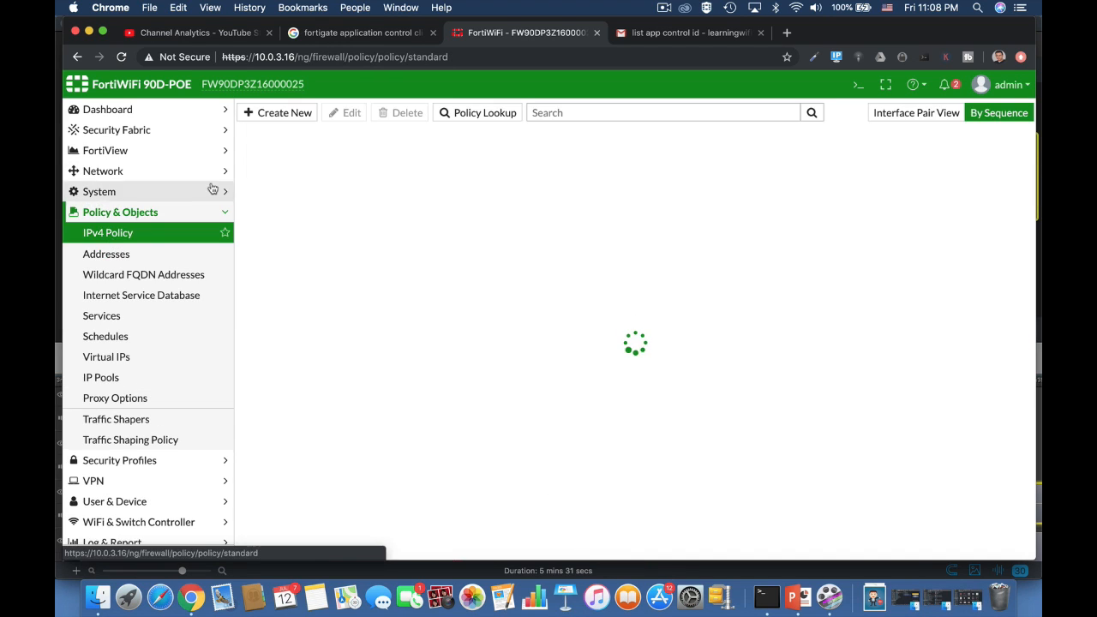
Create a new IPv4 policy and turn on Application Control with the Gaming profile
left_click(301, 122)
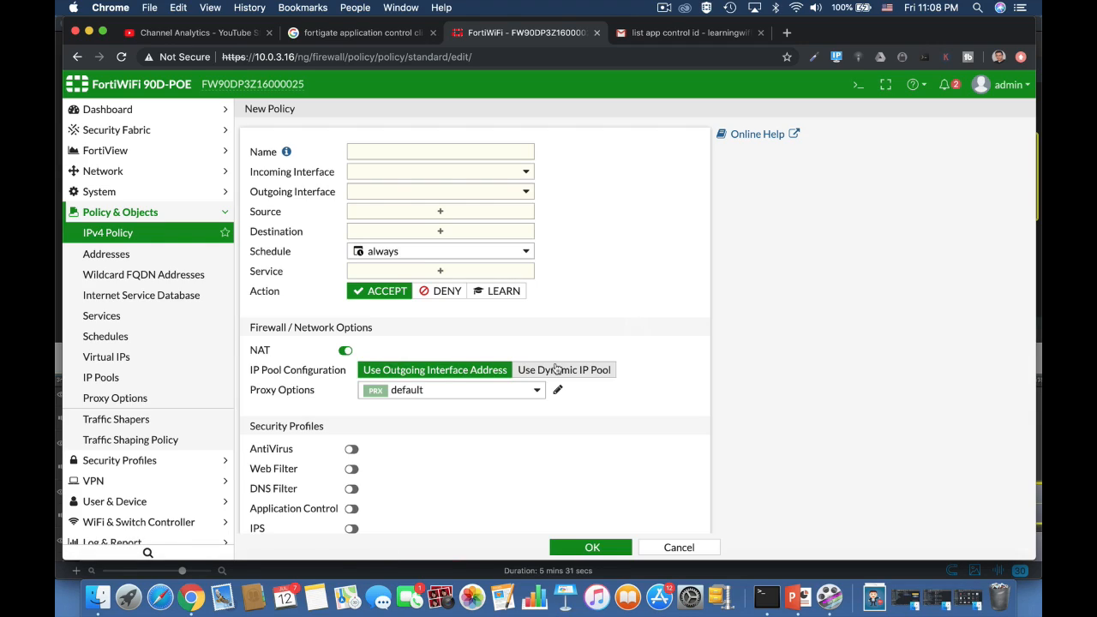
scroll(462, 467, "down", 3)
left_click(354, 375)
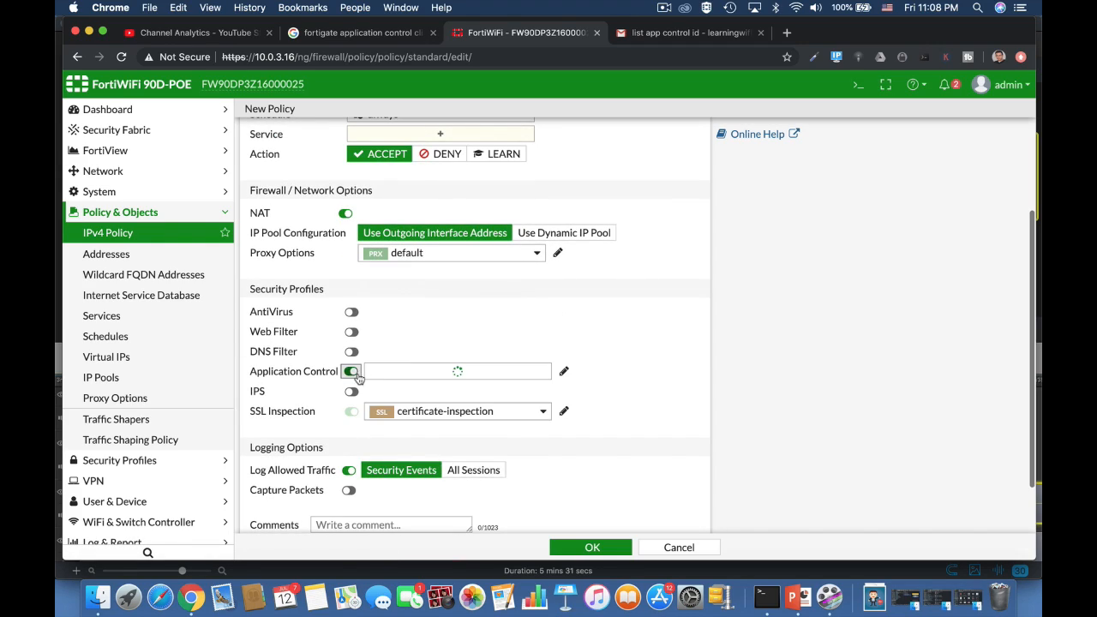
left_click(417, 372)
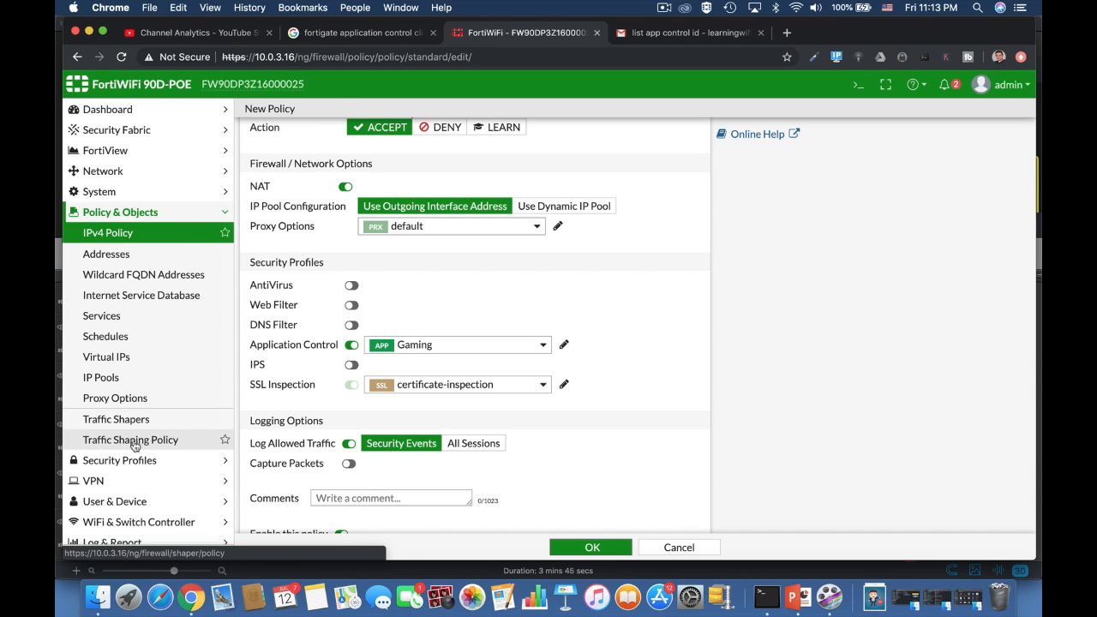
Open the Application Control sensor and toggle HTTP-based Replacement Messages off and back on
left_click(153, 461)
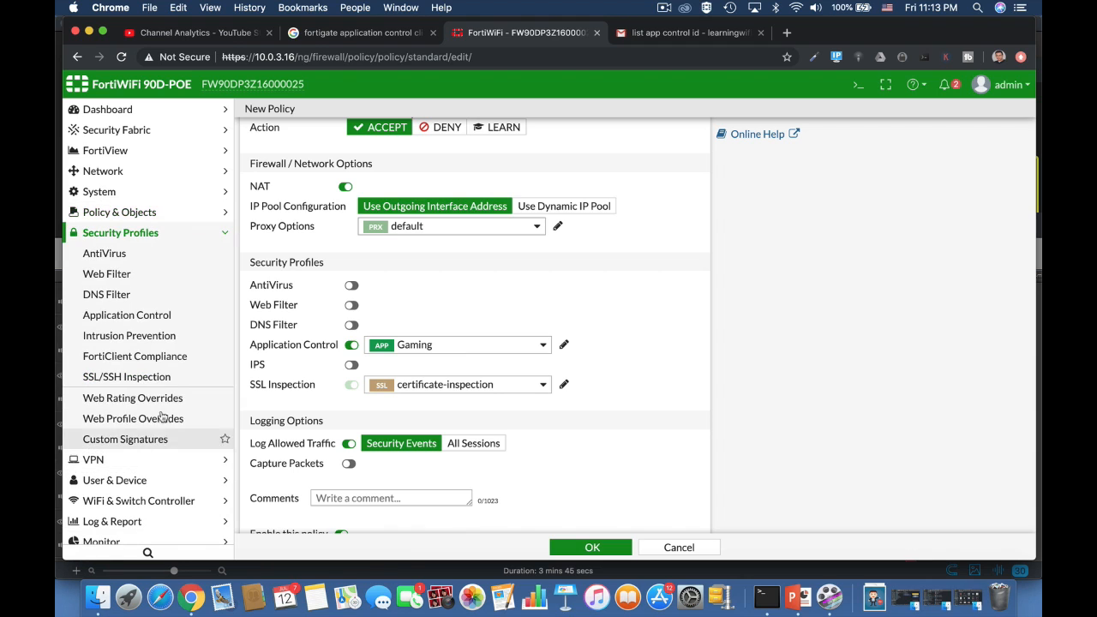
left_click(137, 318)
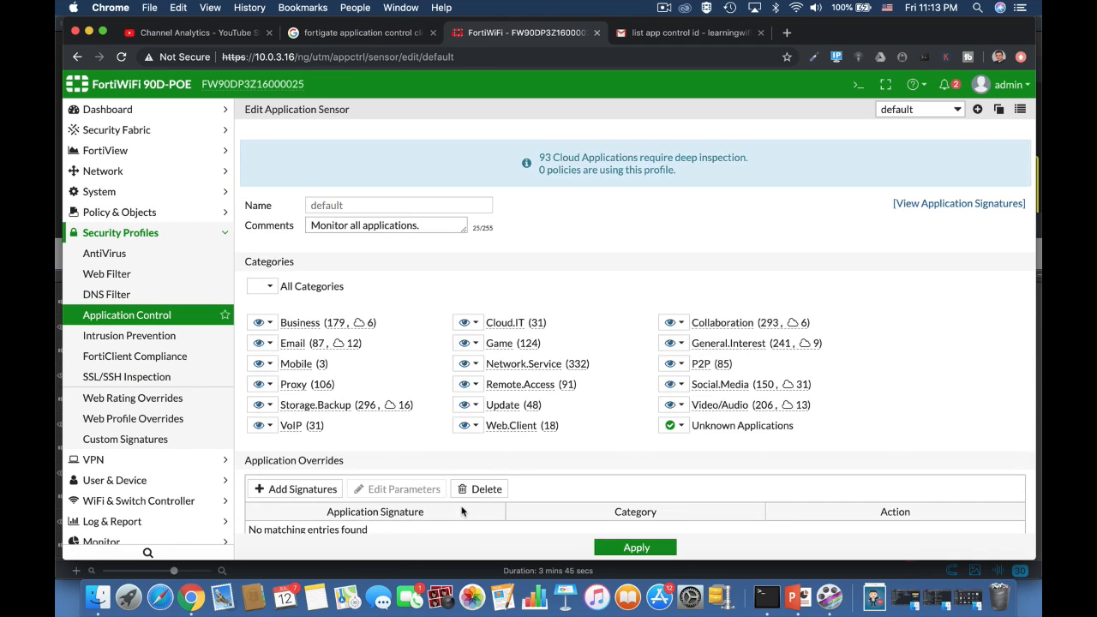
scroll(461, 512, "down", 5)
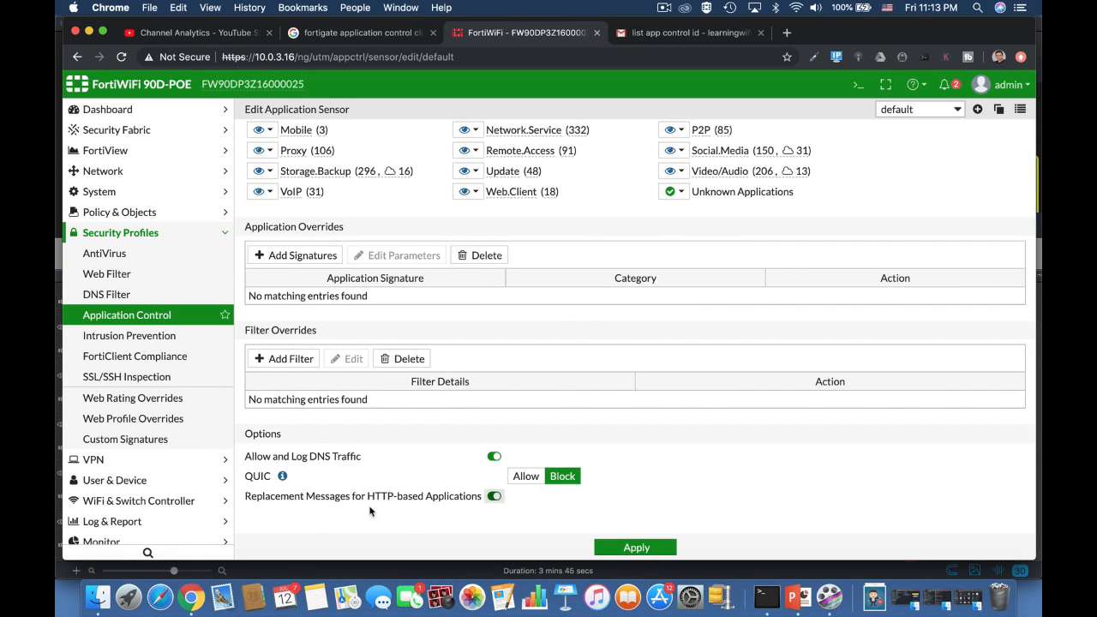
left_click(493, 497)
left_click(493, 497)
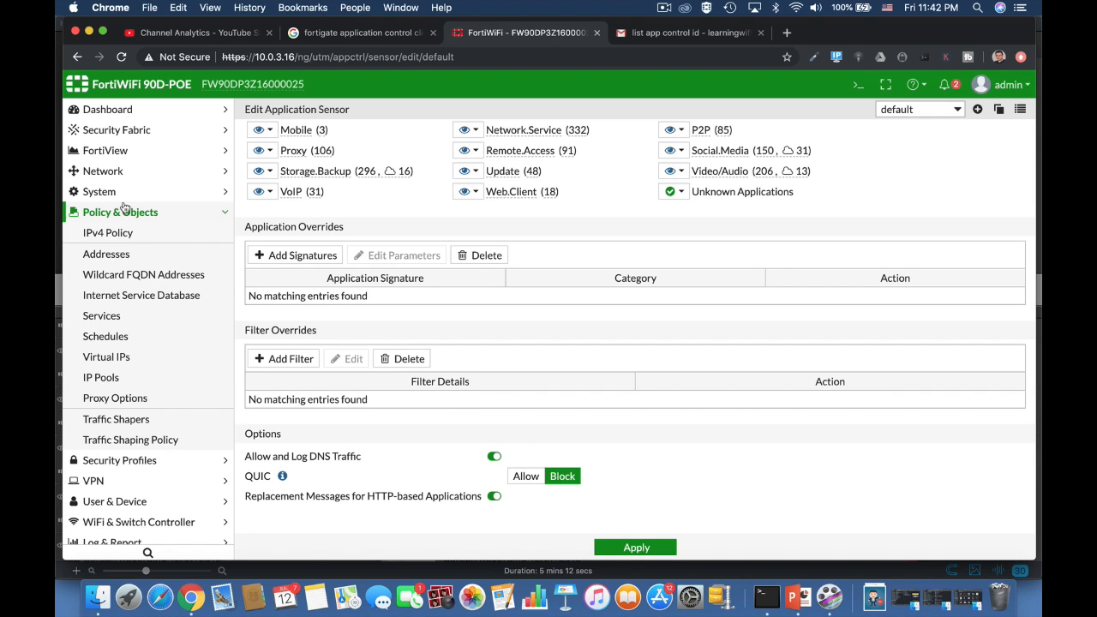
Create a traffic shaping policy matching the Video/Audio category and search applications for 'netf'
left_click(140, 421)
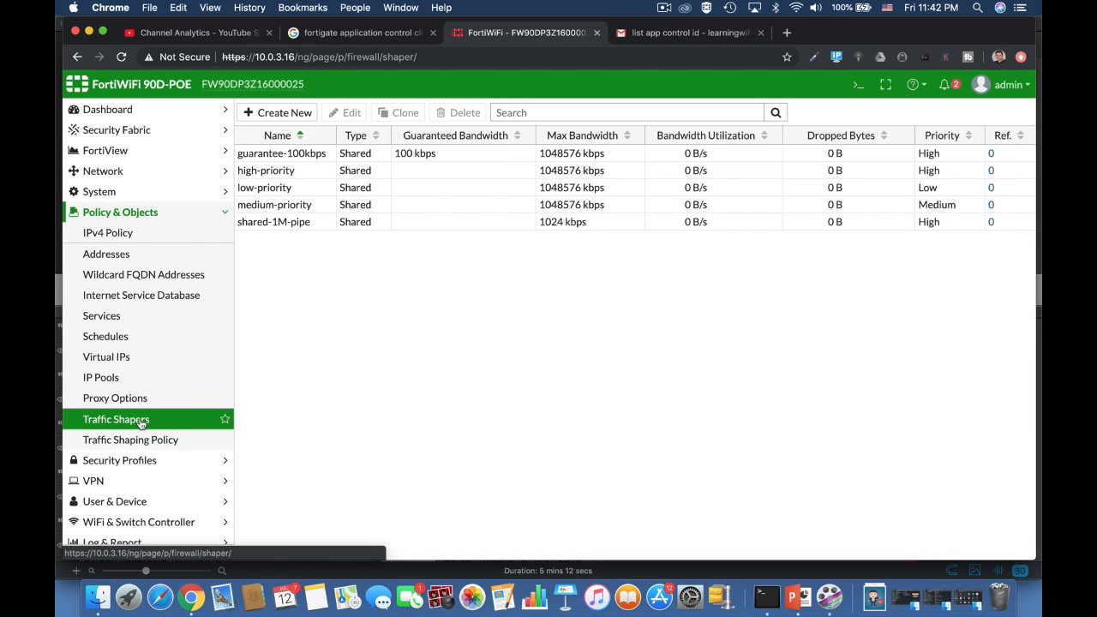
left_click(139, 440)
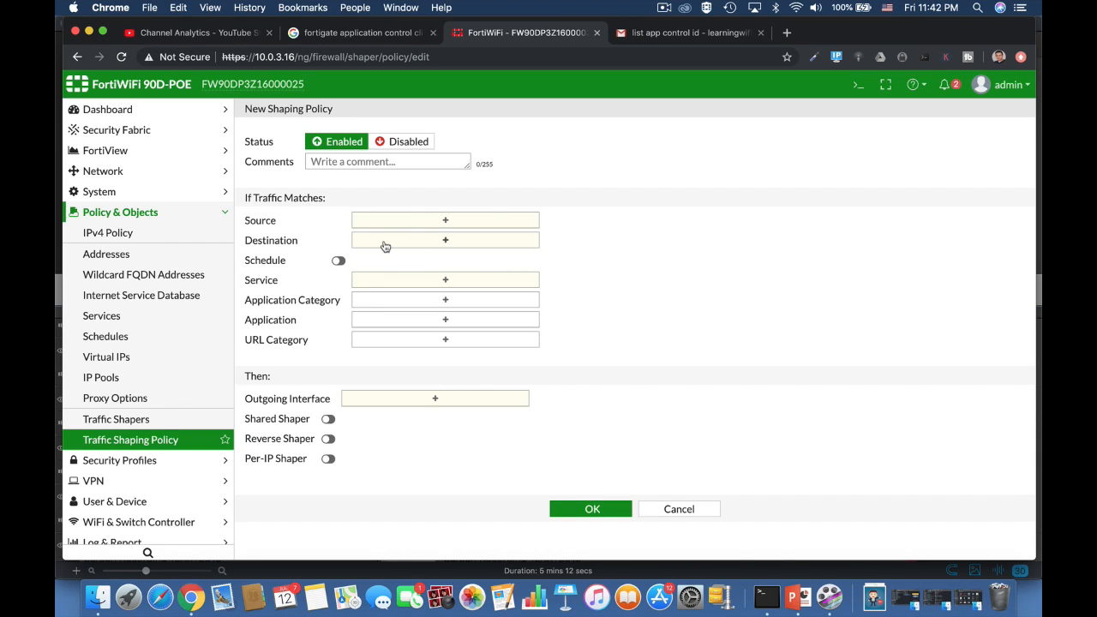
left_click(394, 301)
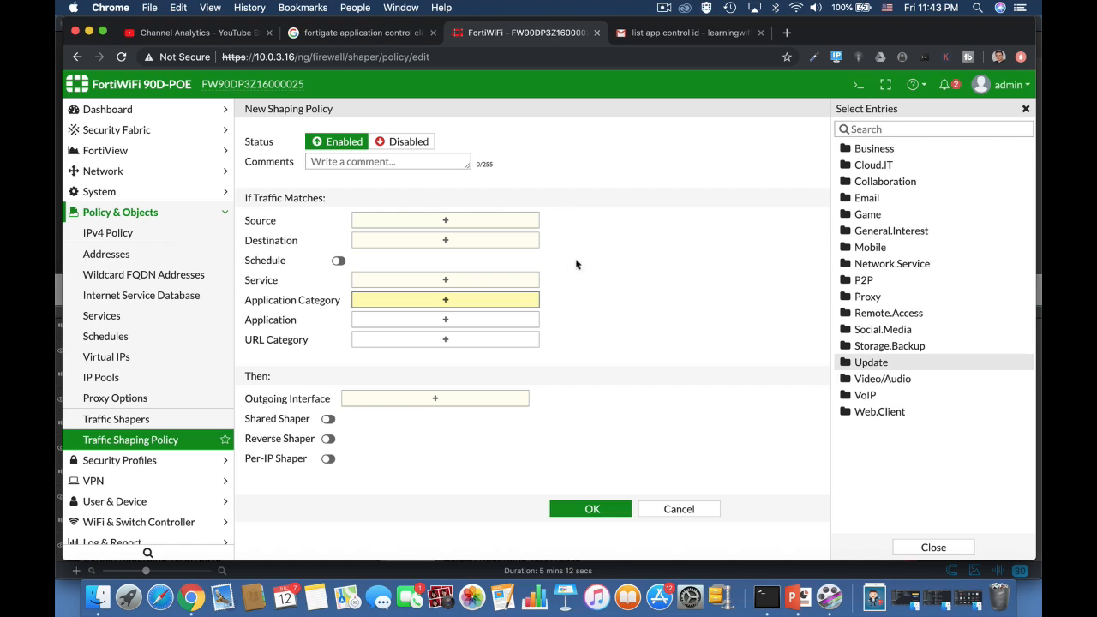
left_click(854, 385)
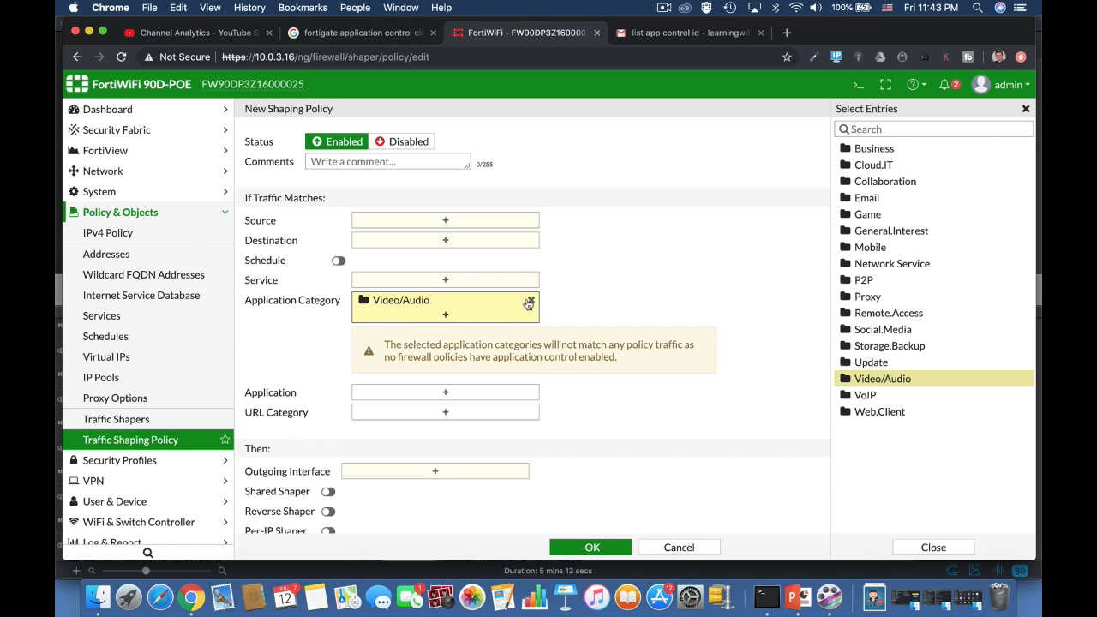
left_click(476, 400)
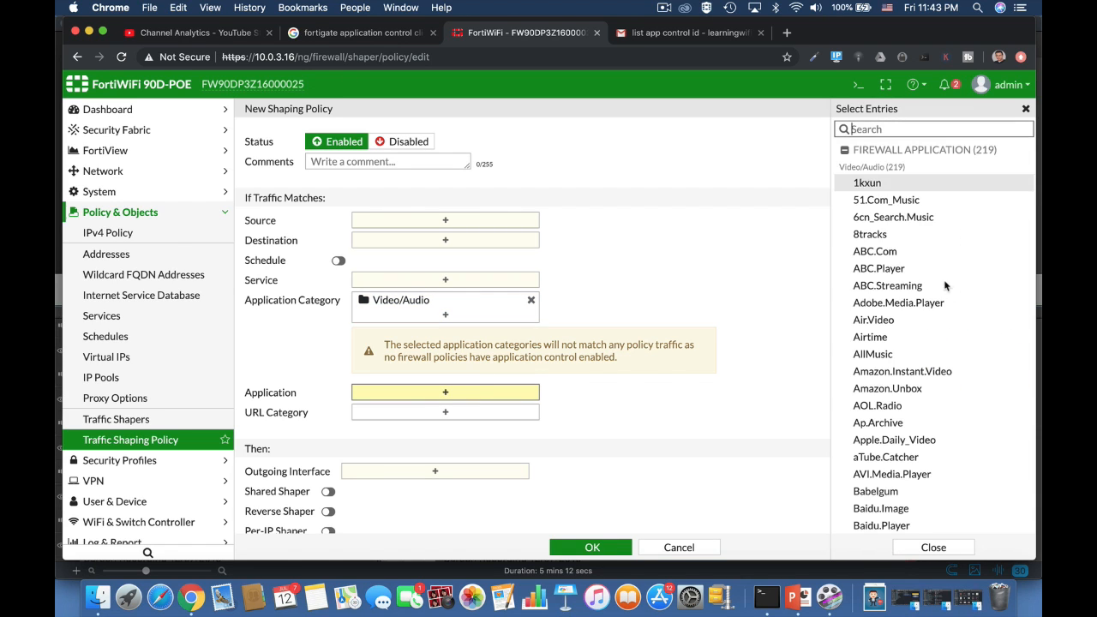
type("netf")
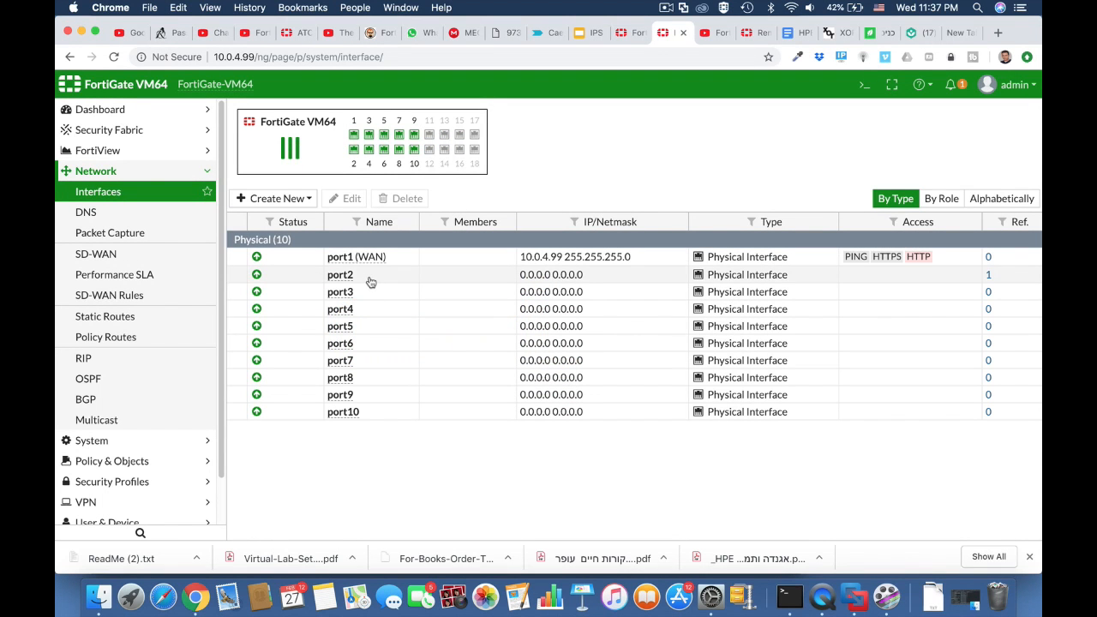
Edit port2, giving it the alias LAN and the LAN role
left_click(371, 281)
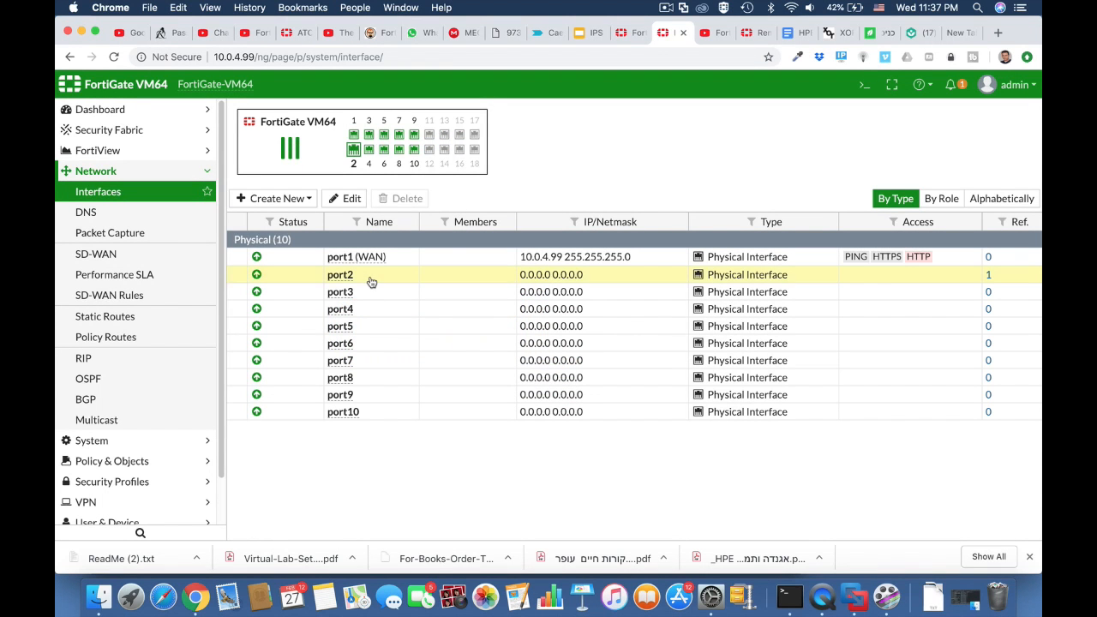
left_click(341, 200)
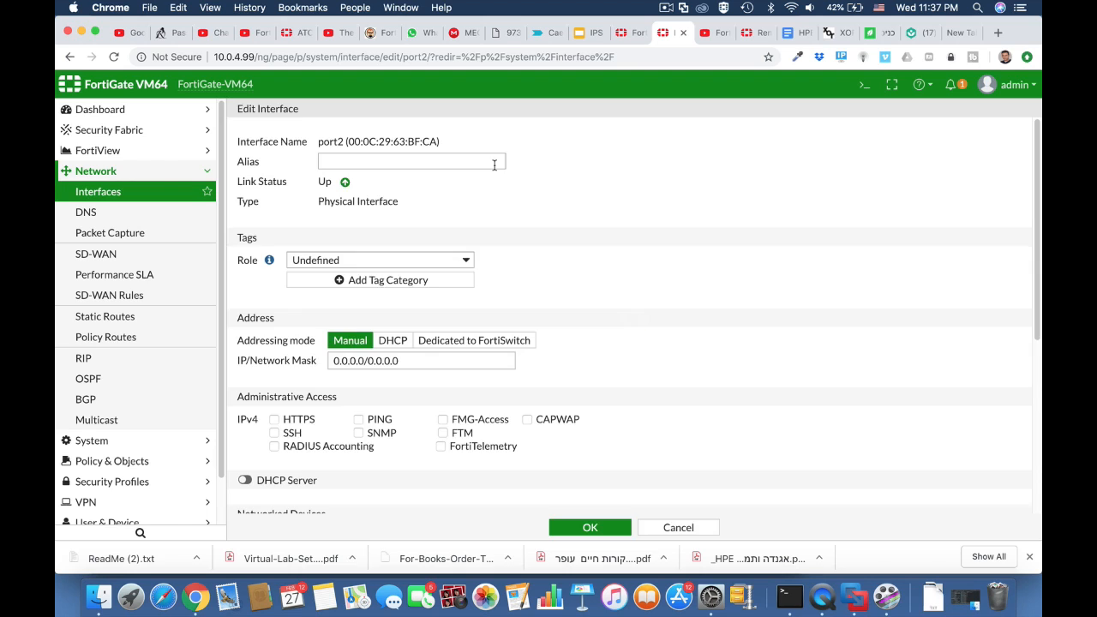
left_click(411, 164)
left_click(383, 213)
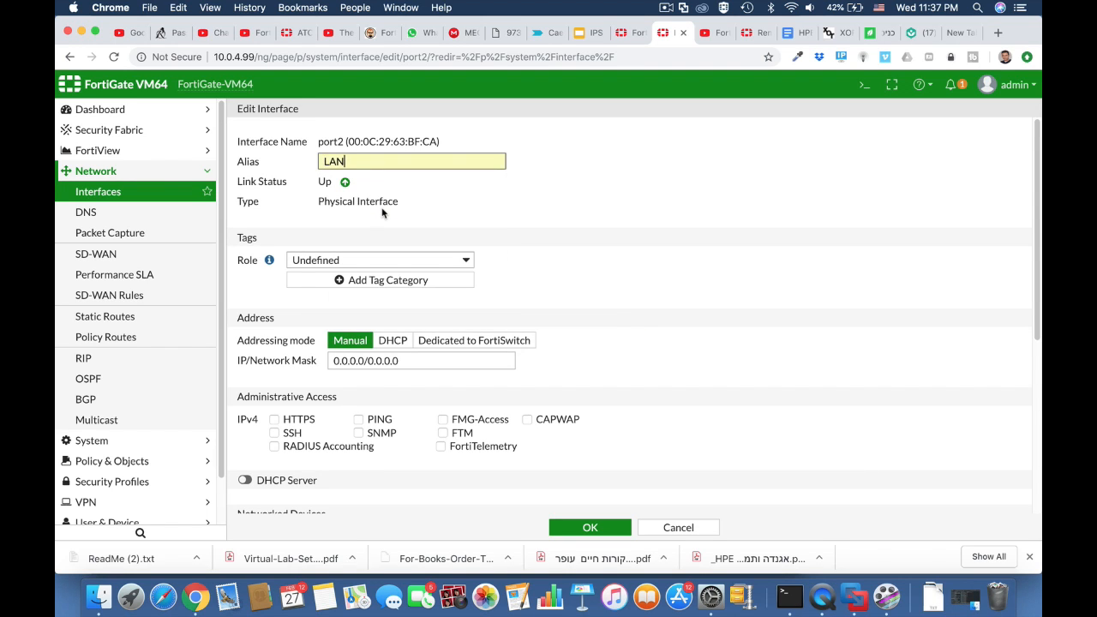
left_click(371, 260)
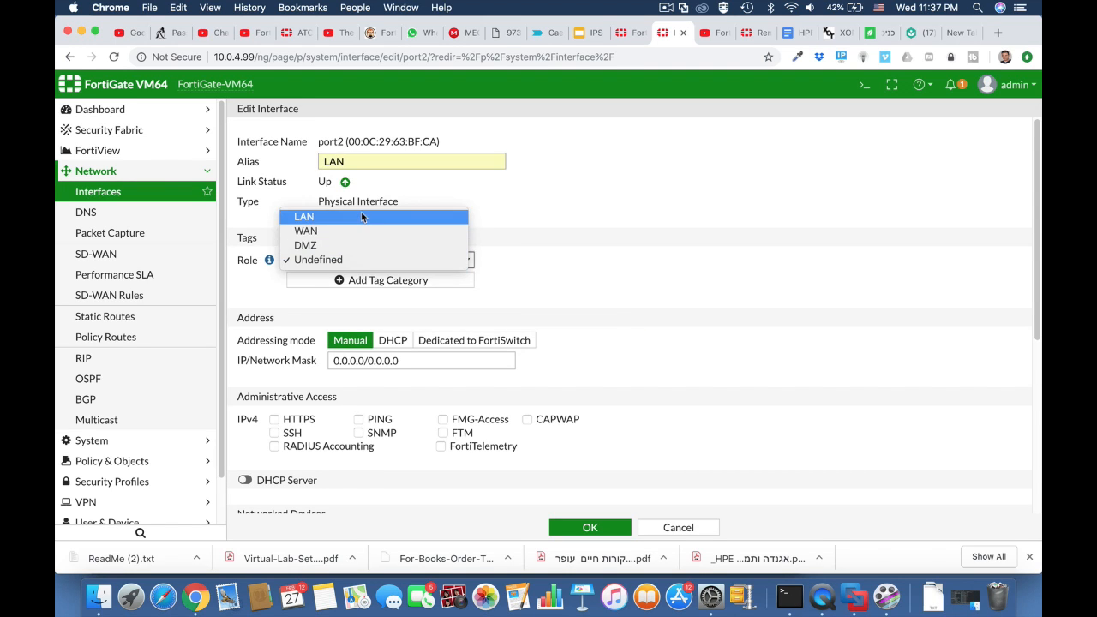
left_click(360, 216)
Set port2's address to 10.0.5.1 with netmask 255.255.255.0
left_click_drag(365, 361, 318, 361)
type("10.0.5")
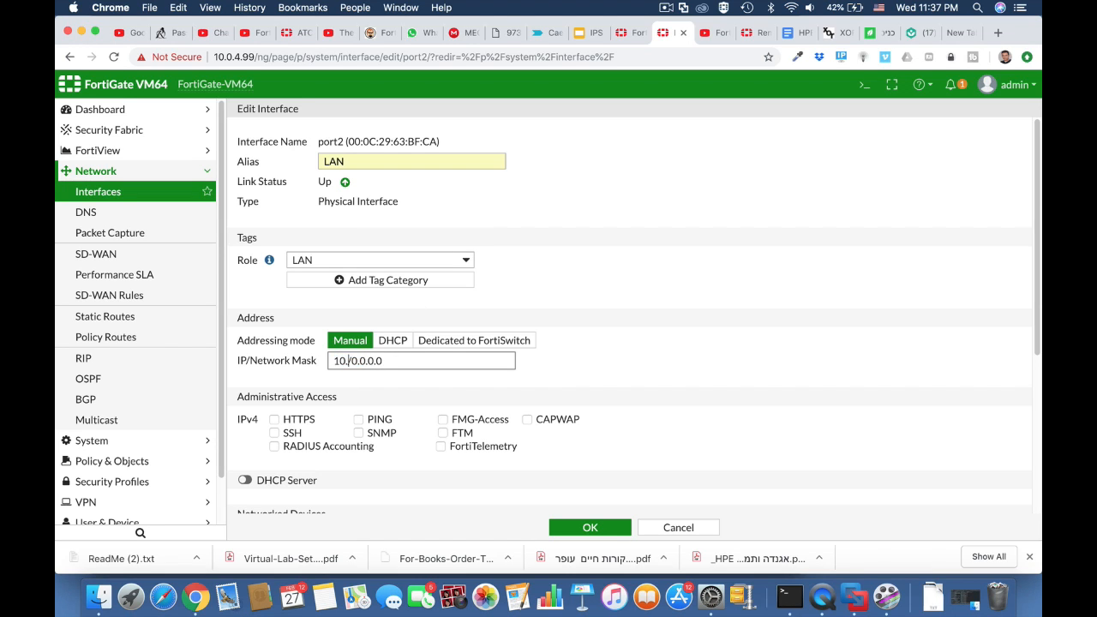
type(".1")
left_click_drag(374, 360, 430, 361)
type("255.2")
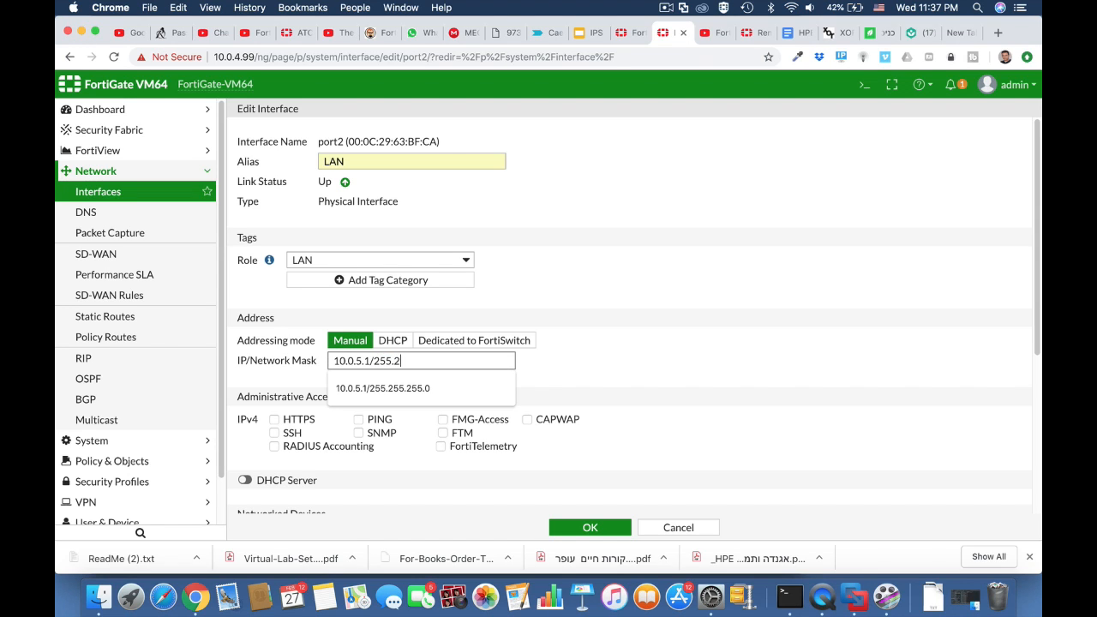
type("55.255.0")
left_click(547, 372)
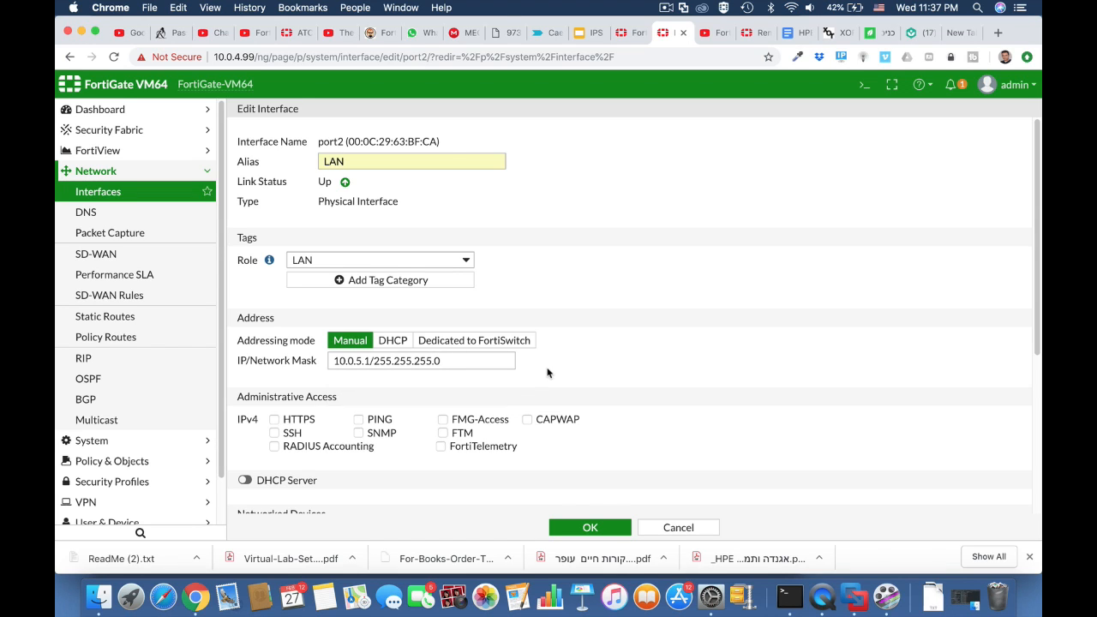
Allow PING, HTTPS and SSH on port2, enable its DHCP server, and save
left_click(386, 420)
left_click(298, 418)
left_click(275, 434)
scroll(332, 436, "down", 5)
left_click(245, 288)
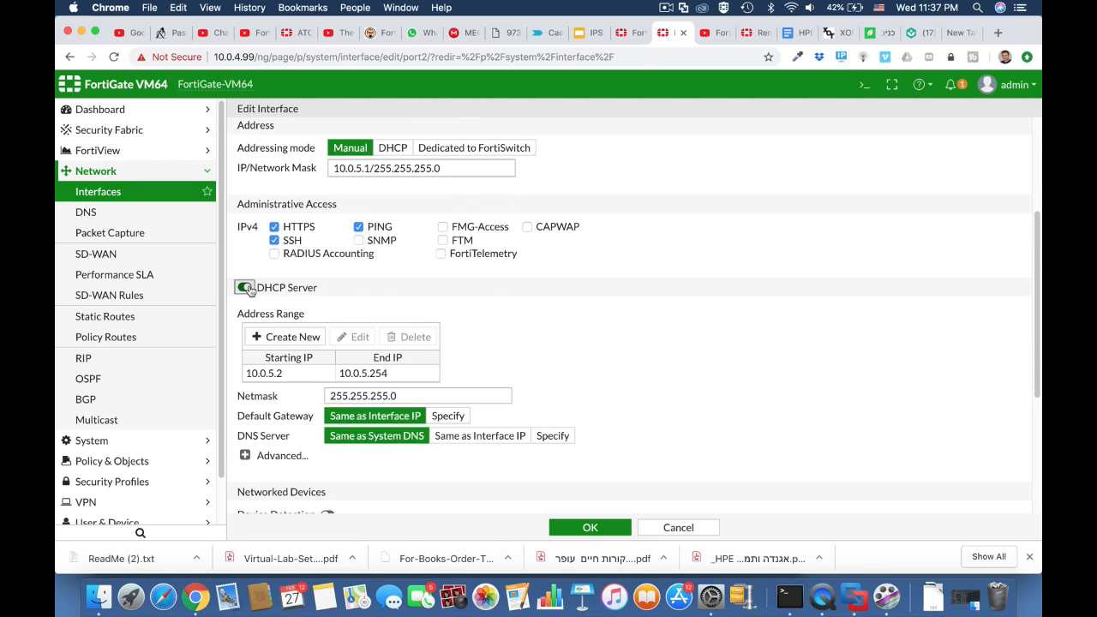
left_click(603, 535)
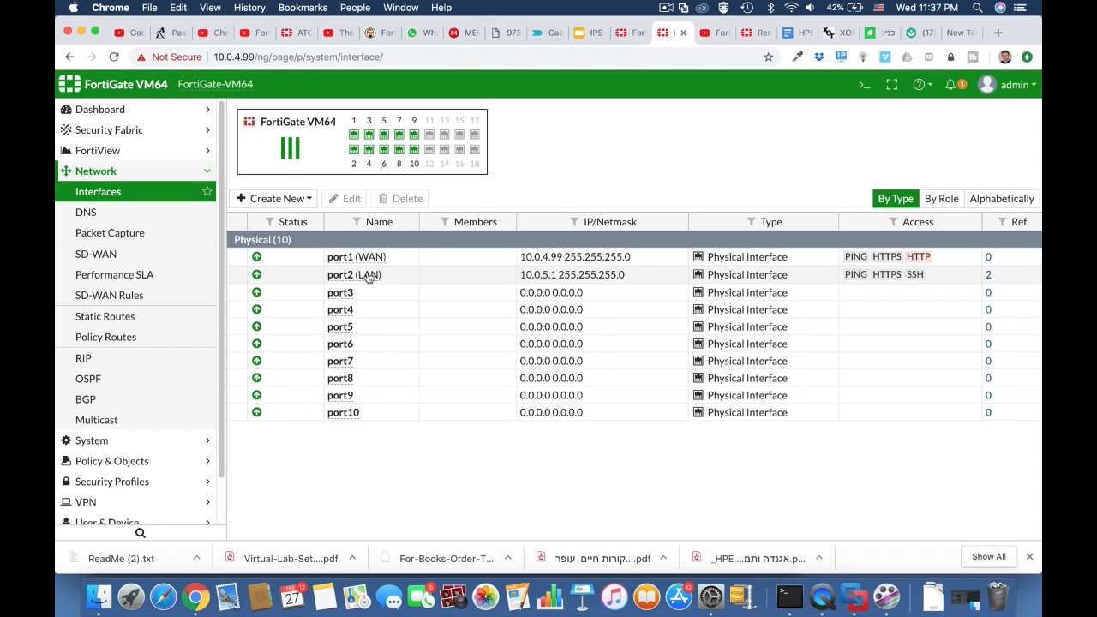
Start a new IPv4 policy named 'full acess'
mouse_move(359, 262)
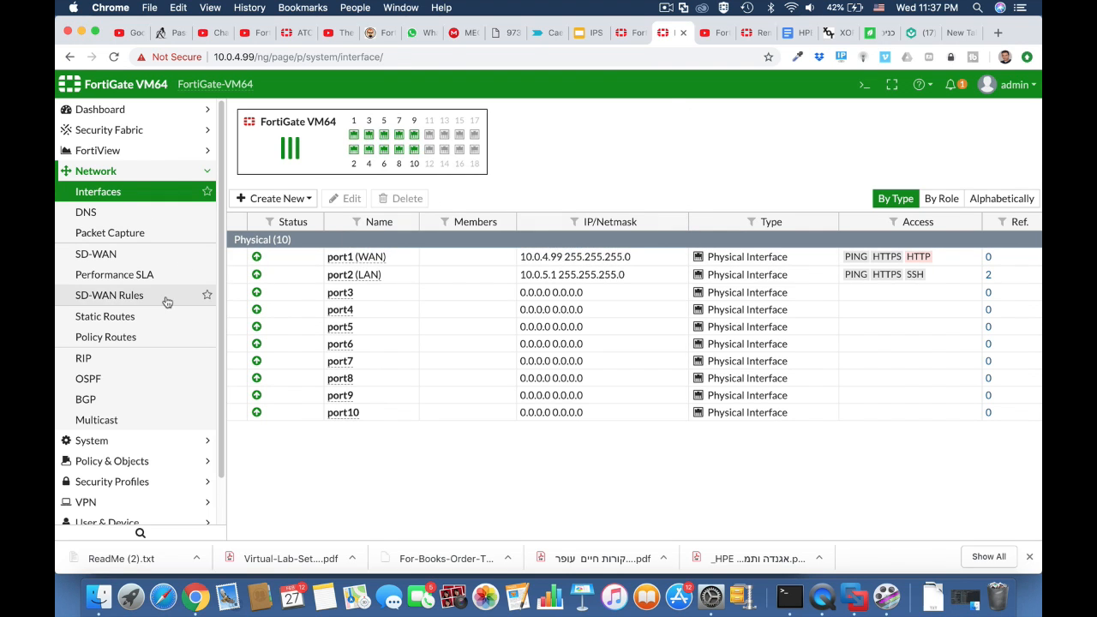
left_click(152, 461)
left_click(163, 233)
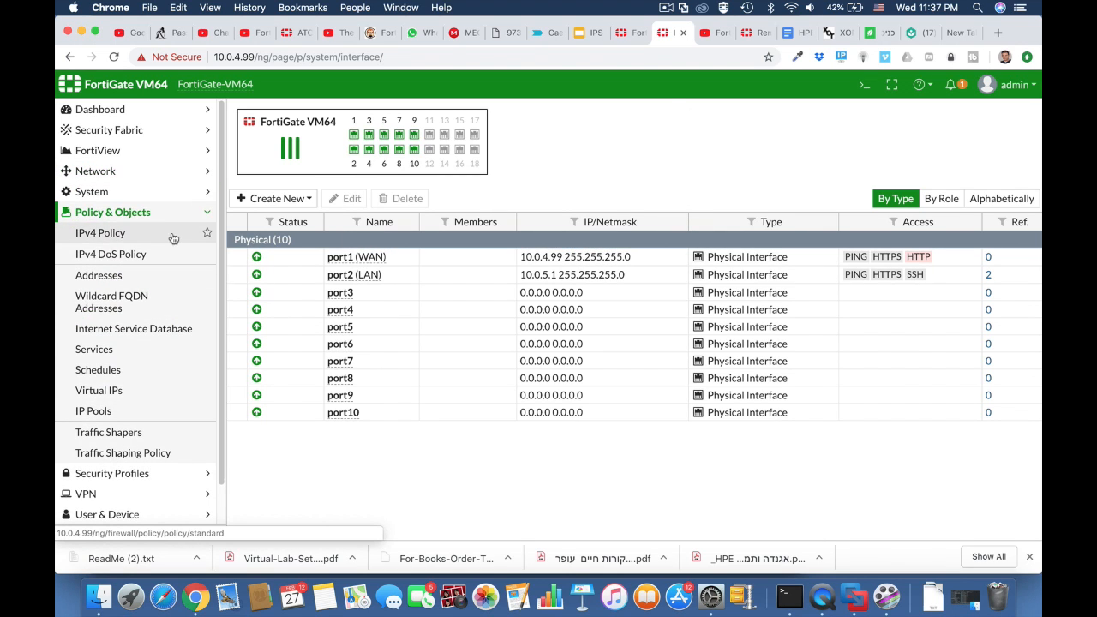
left_click(278, 114)
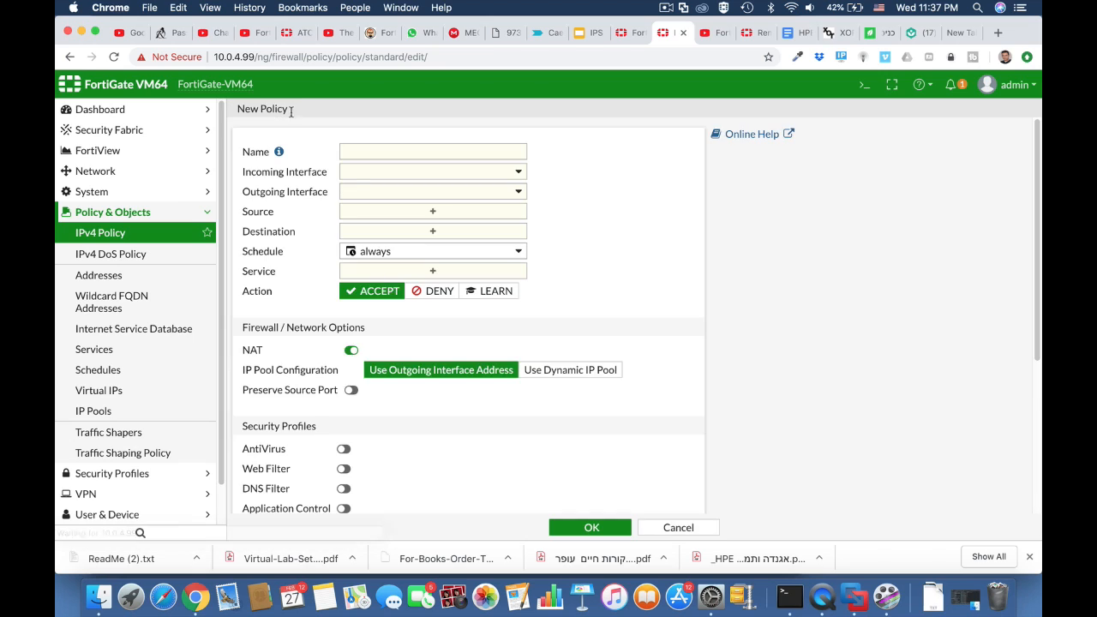
left_click(367, 153)
type("full acee")
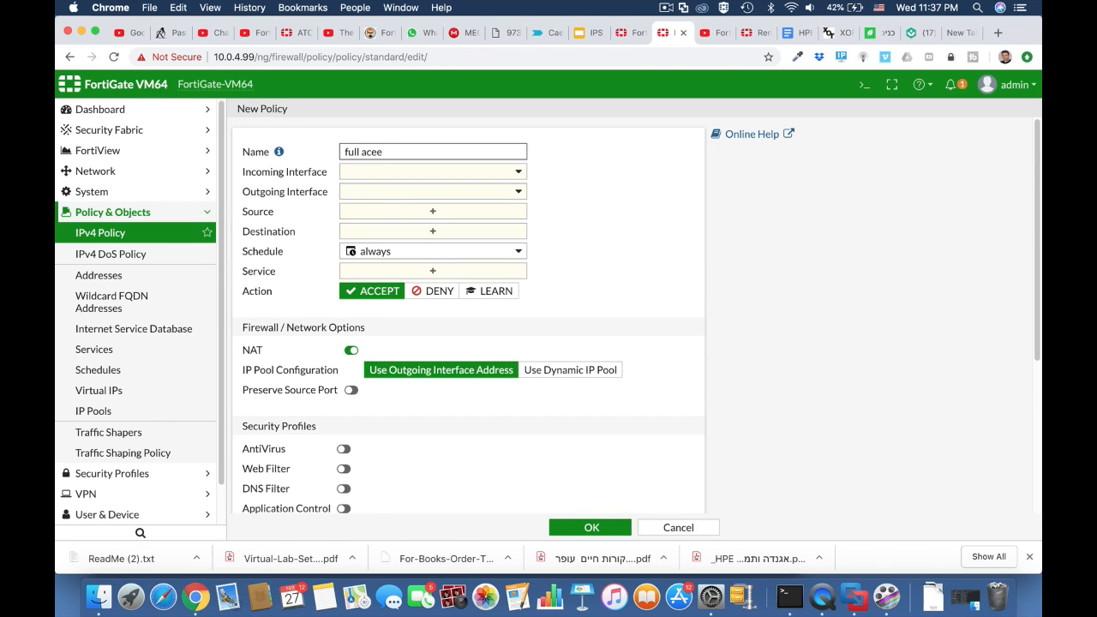
key("BackSpace")
type("ss")
Route the policy from LAN (port2) to WAN (port1) with all addresses and ALL services
left_click(400, 175)
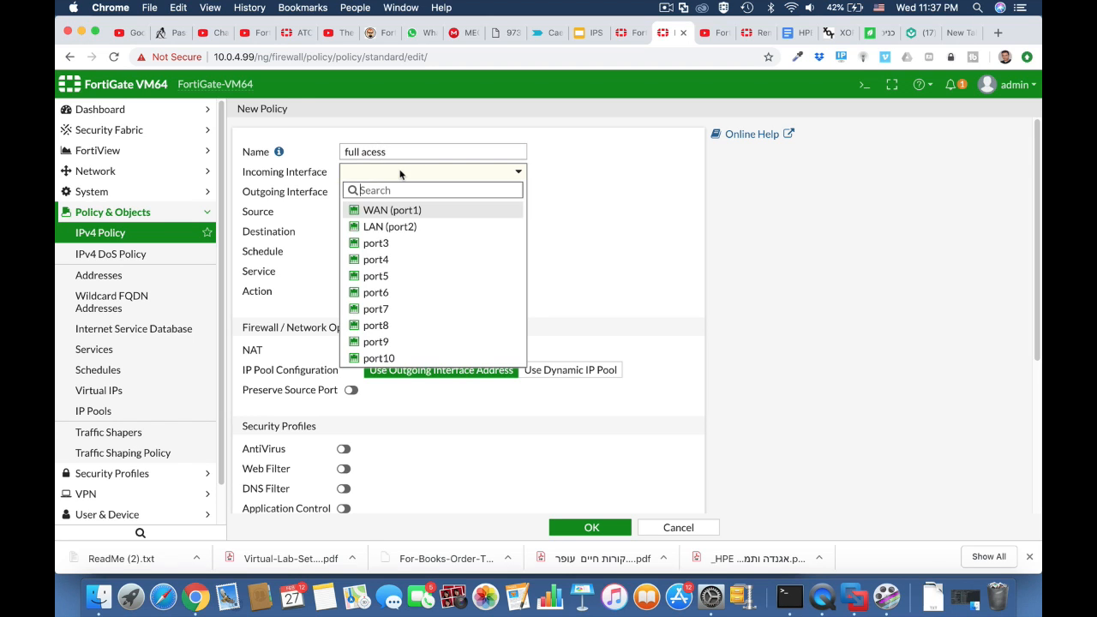
left_click(394, 227)
left_click(391, 200)
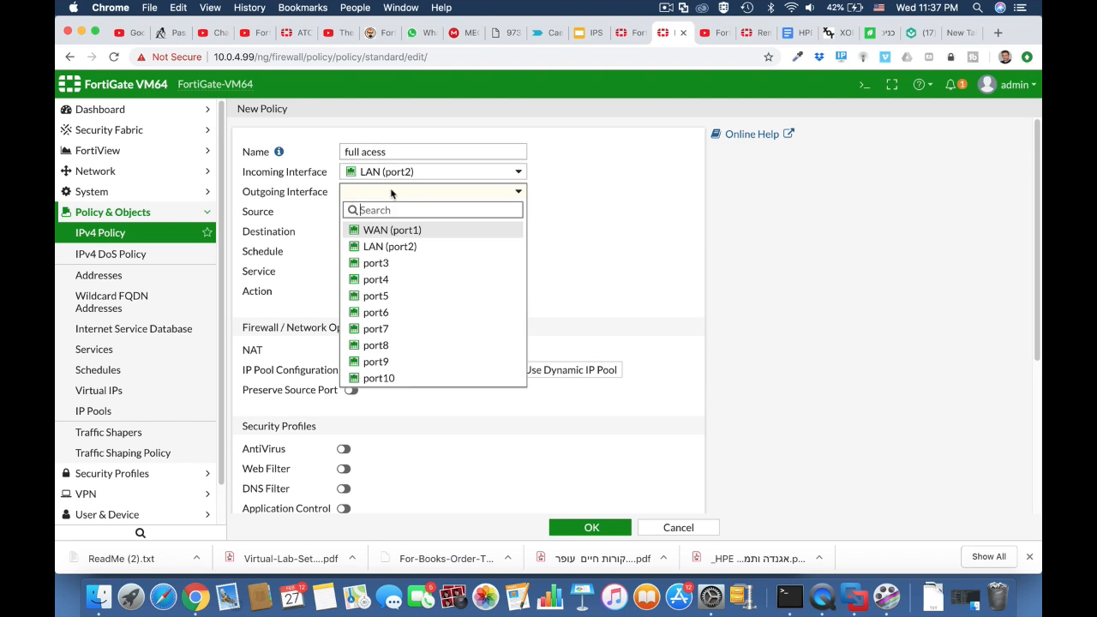
left_click(396, 228)
left_click(393, 215)
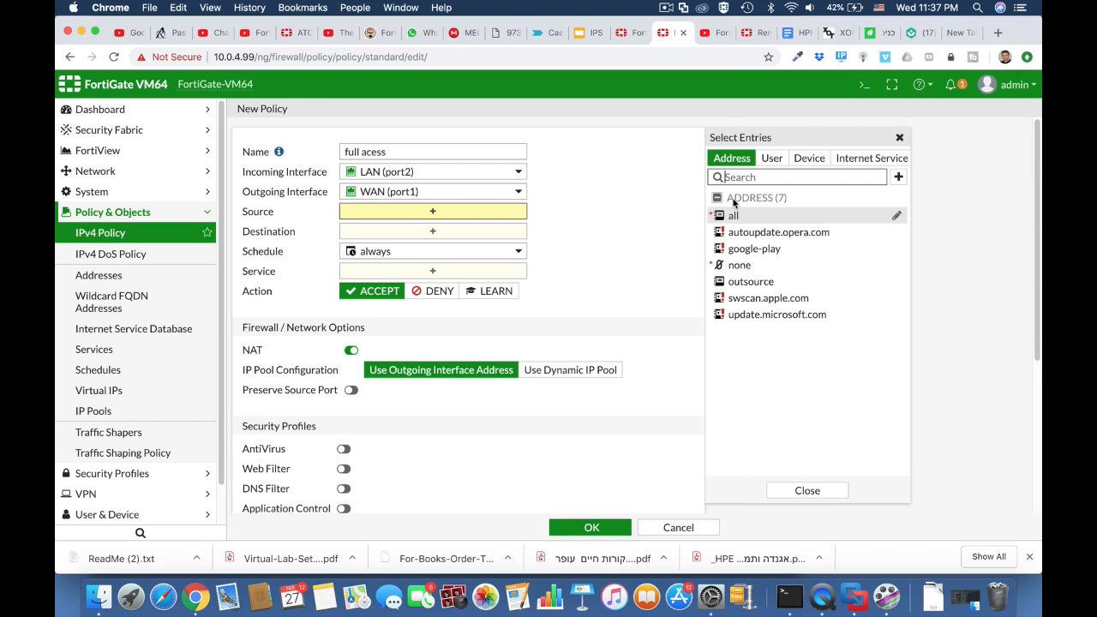
left_click(733, 215)
left_click(461, 250)
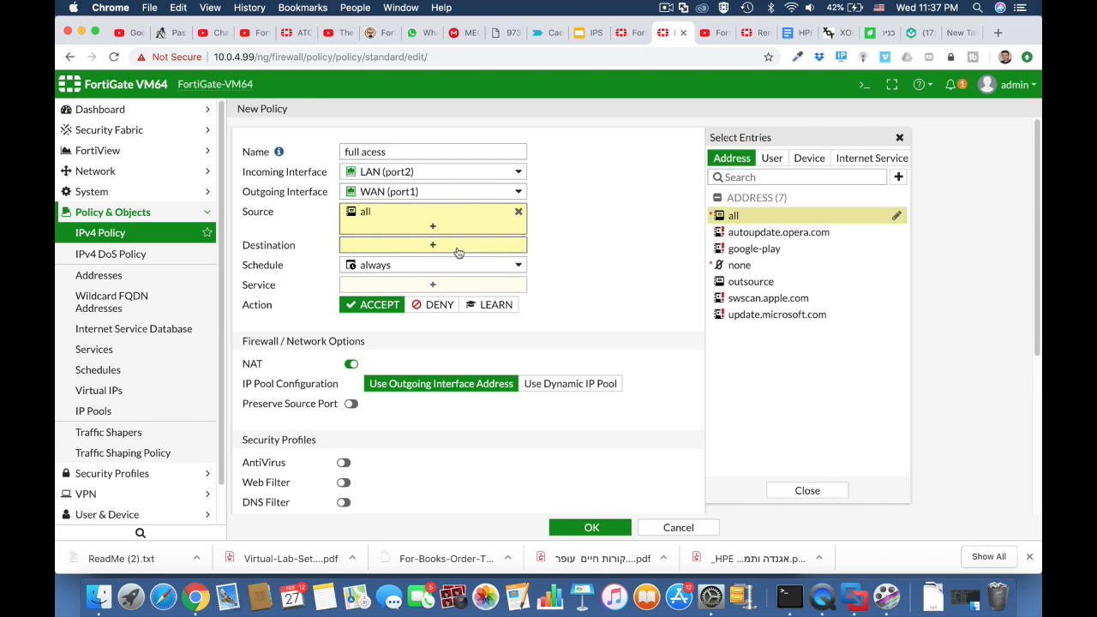
left_click(732, 215)
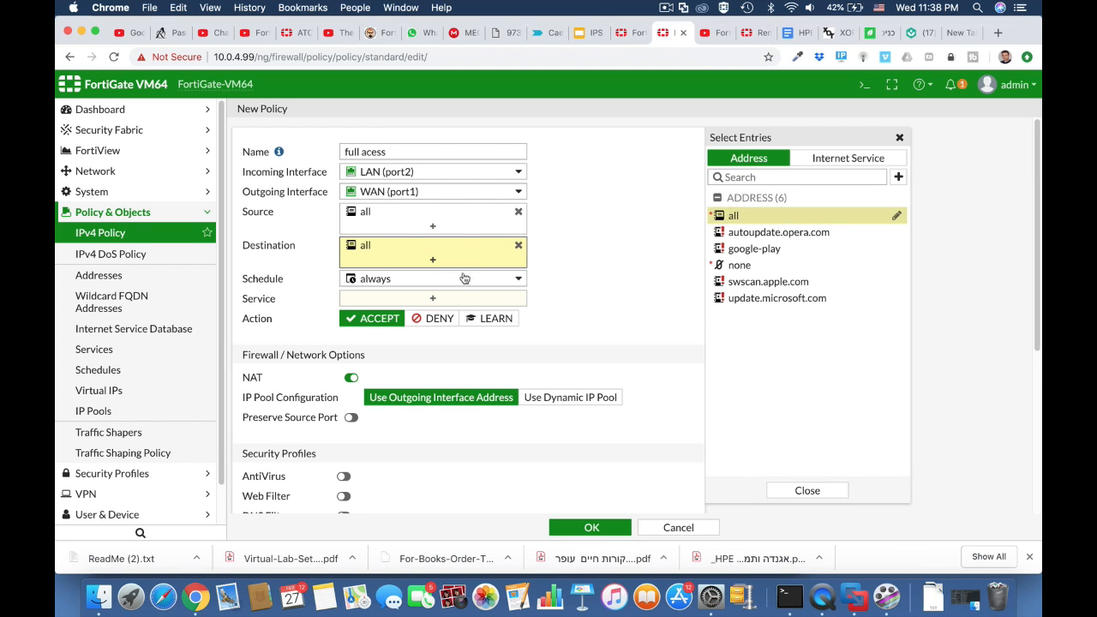
left_click(456, 300)
left_click(735, 211)
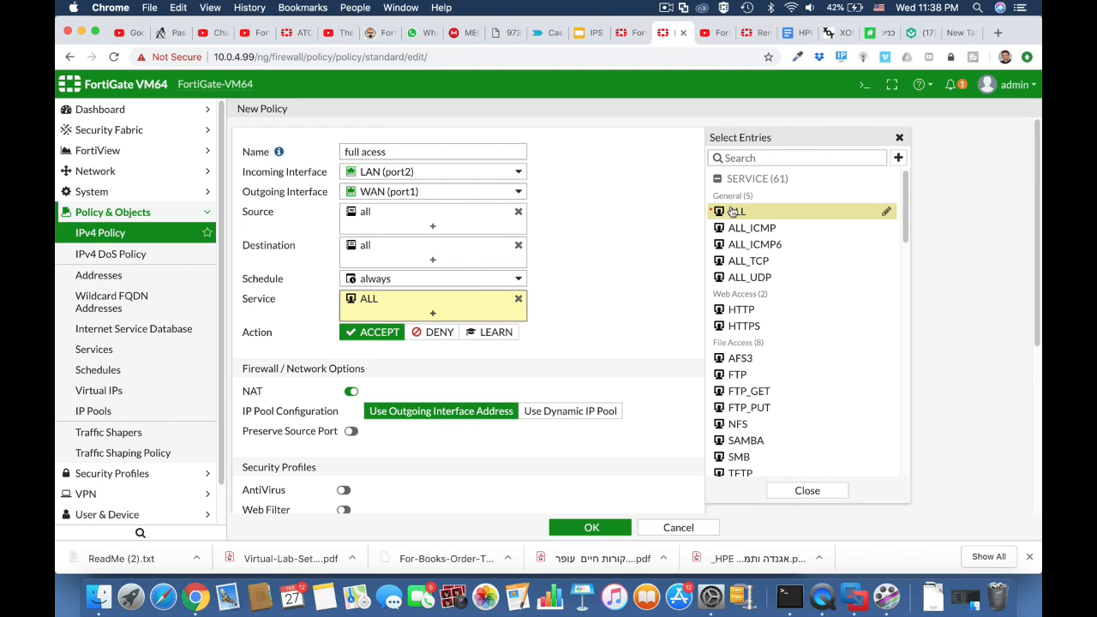
Enable AntiVirus on the 'full acess' policy and save it
scroll(592, 364, "down", 3)
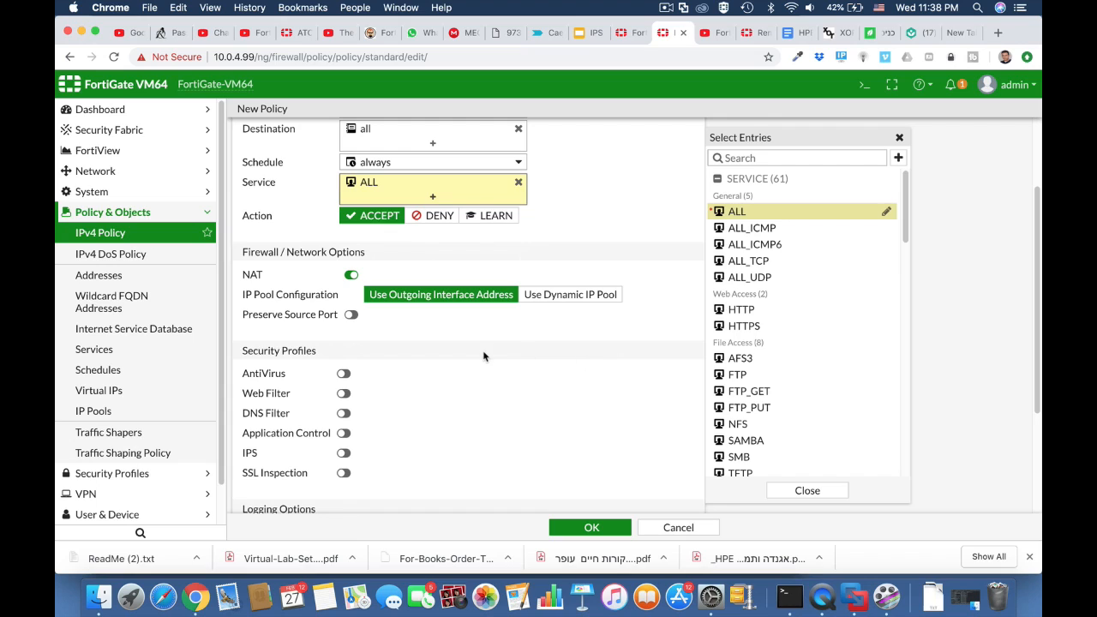
left_click(343, 374)
left_click(591, 527)
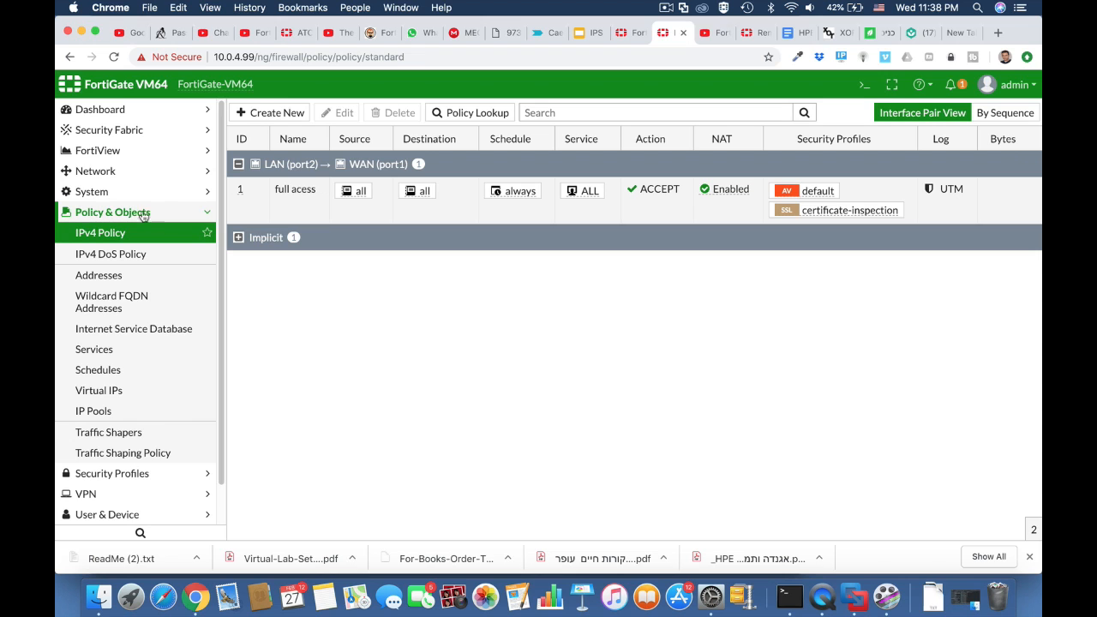
left_click(133, 173)
Create a new interface named Vlan 10 from the interfaces list
left_click(129, 192)
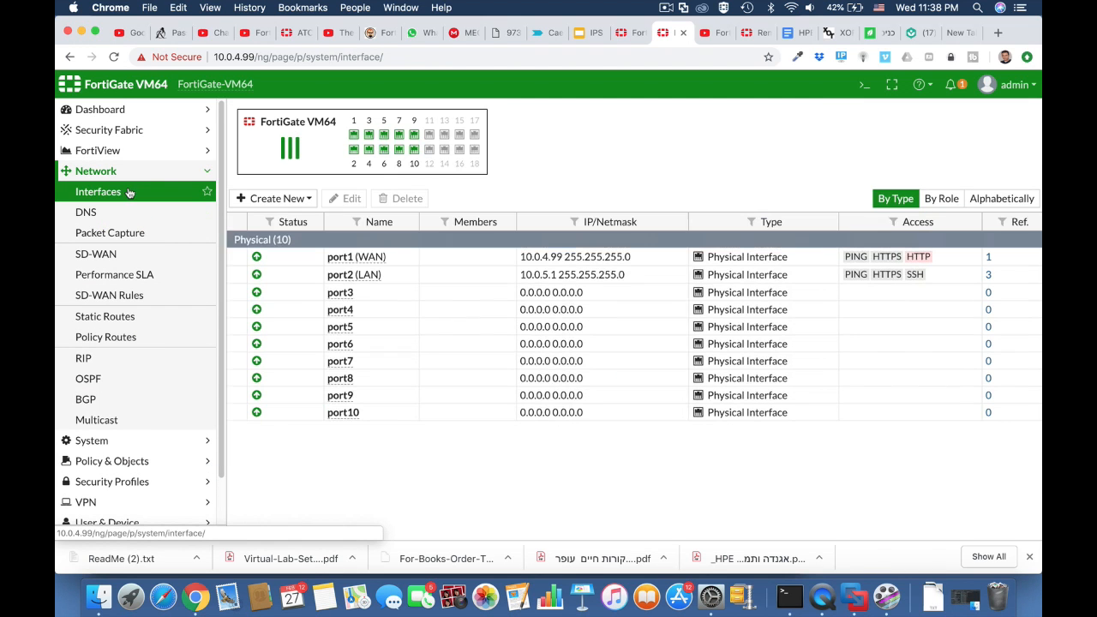
left_click(292, 202)
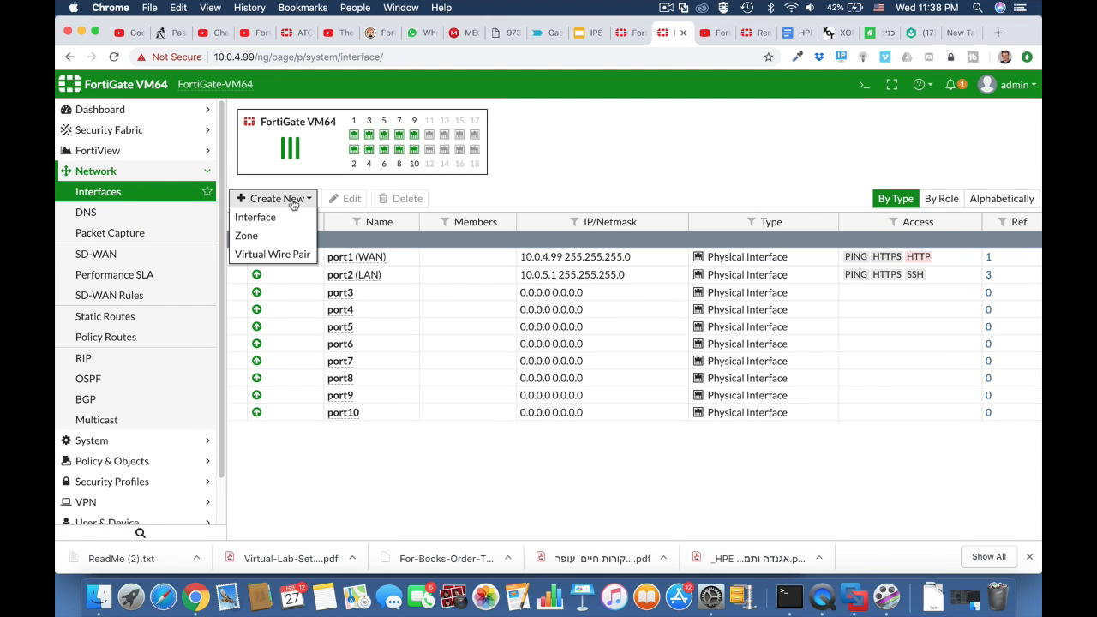
left_click(281, 219)
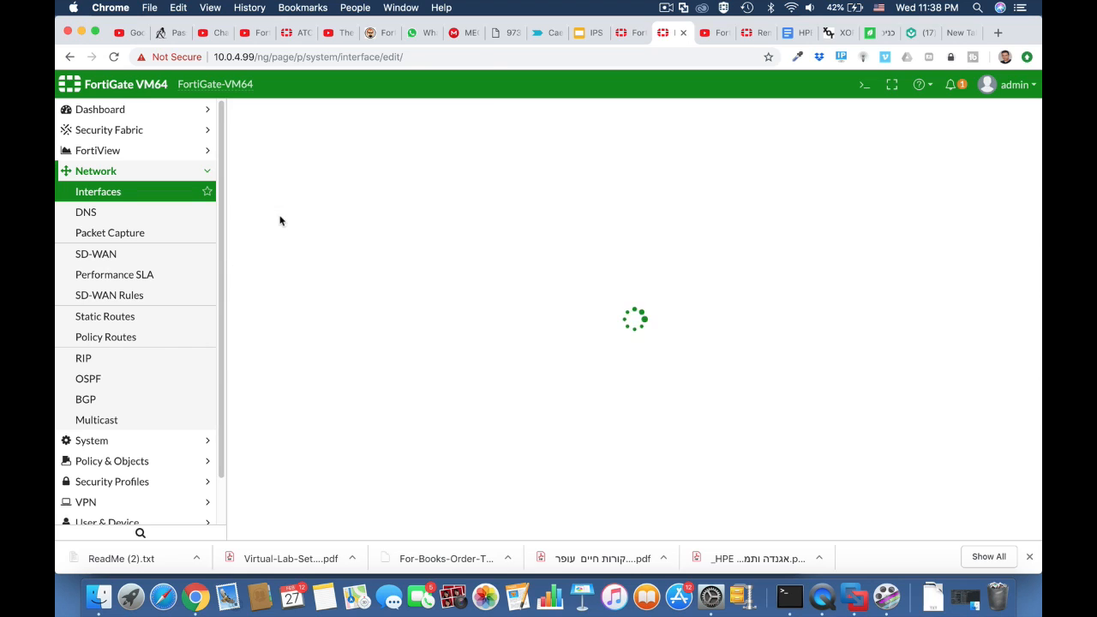
left_click(345, 141)
type("v")
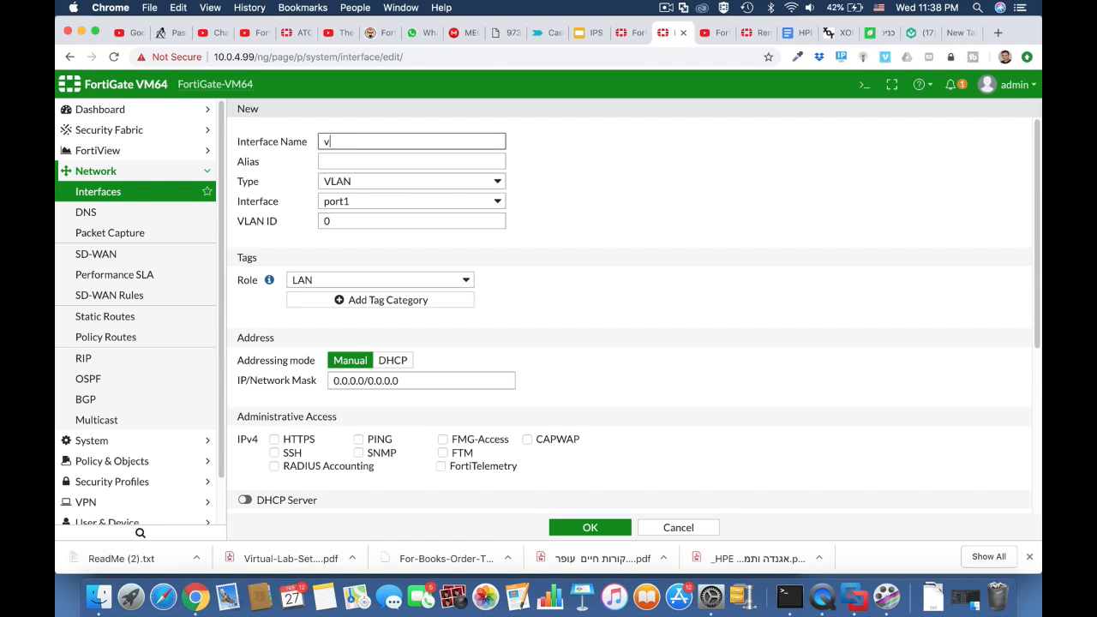
type("V")
Set VLAN ID 10, alias outsource, and parent interface port2
left_click(355, 220)
type("10")
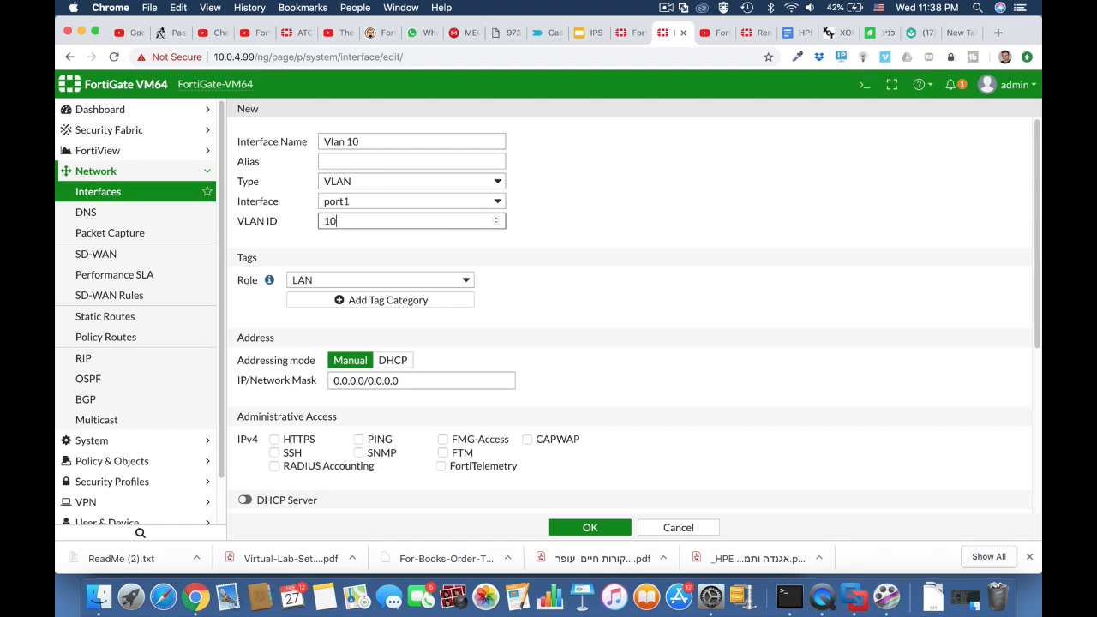
left_click(348, 161)
type("ou")
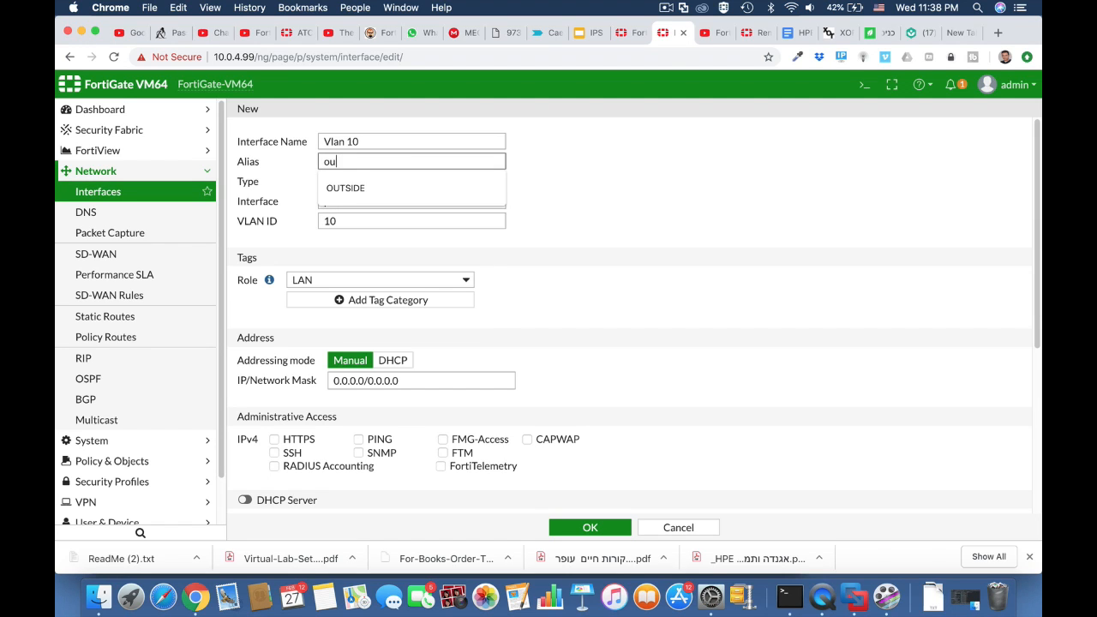
type("tsource")
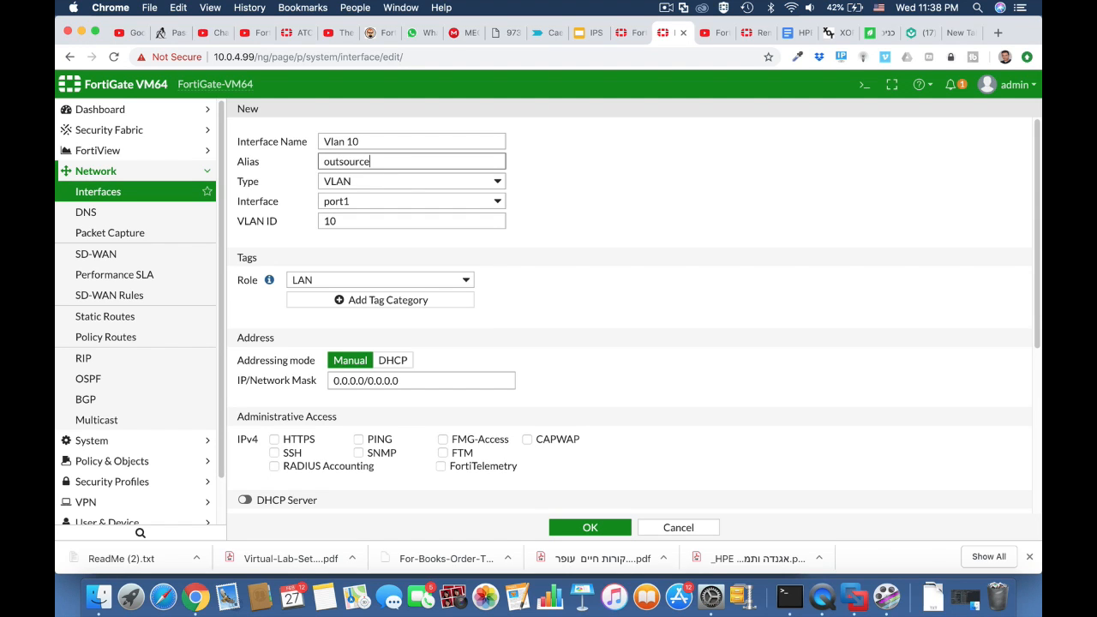
left_click(495, 202)
left_click(468, 217)
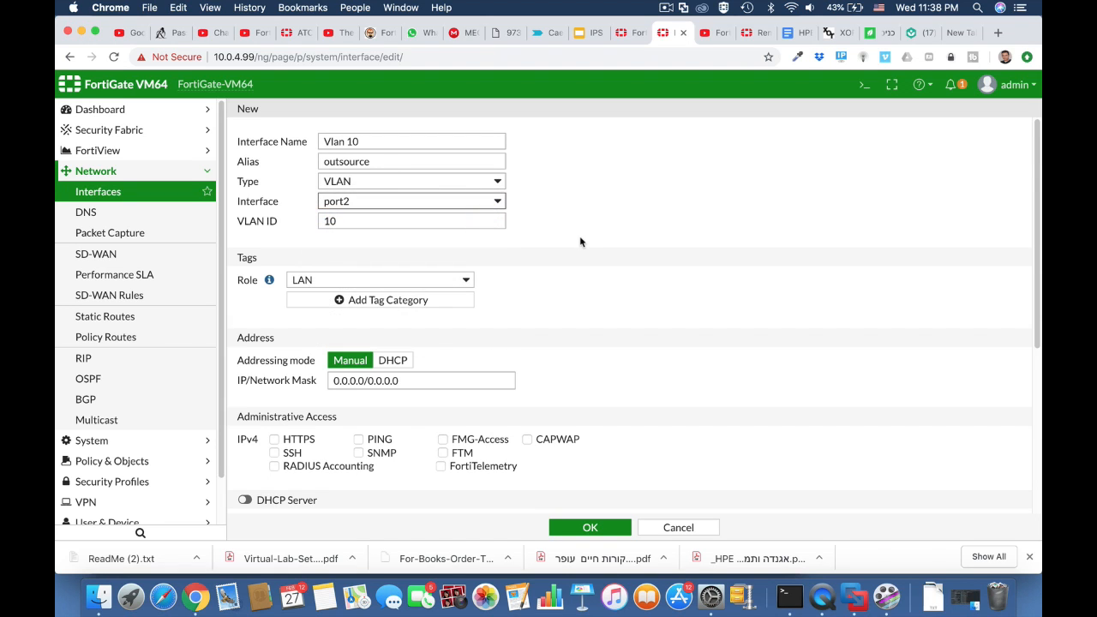
scroll(574, 318, "down", 2)
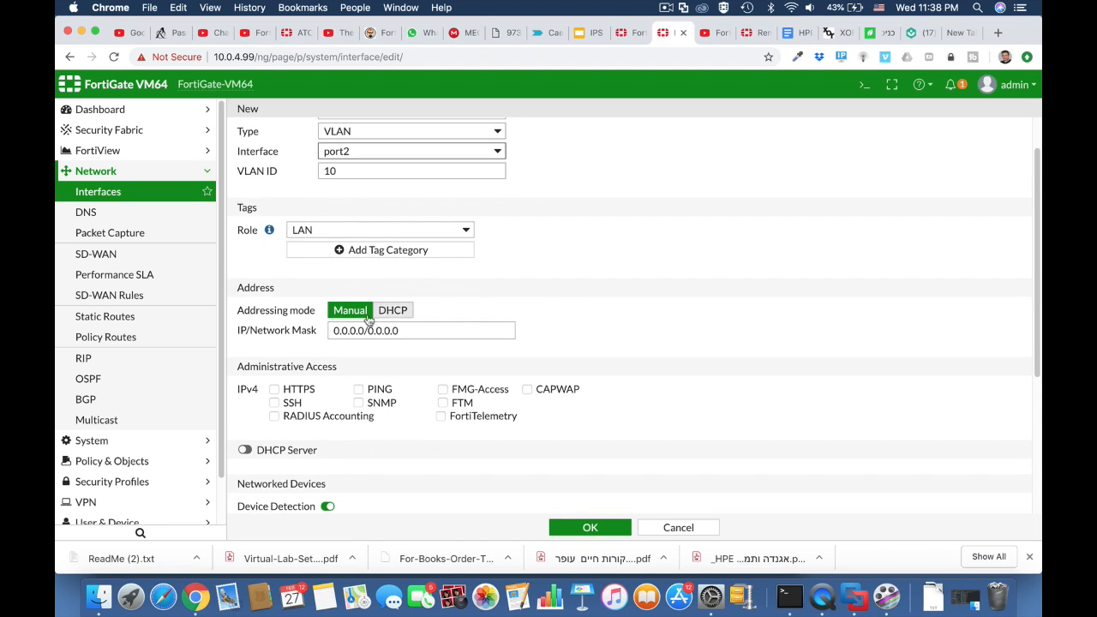
Give the VLAN the address 10.0.10.1 with netmask 255.255.255.0
left_click(347, 331)
double_click(347, 330)
type("1")
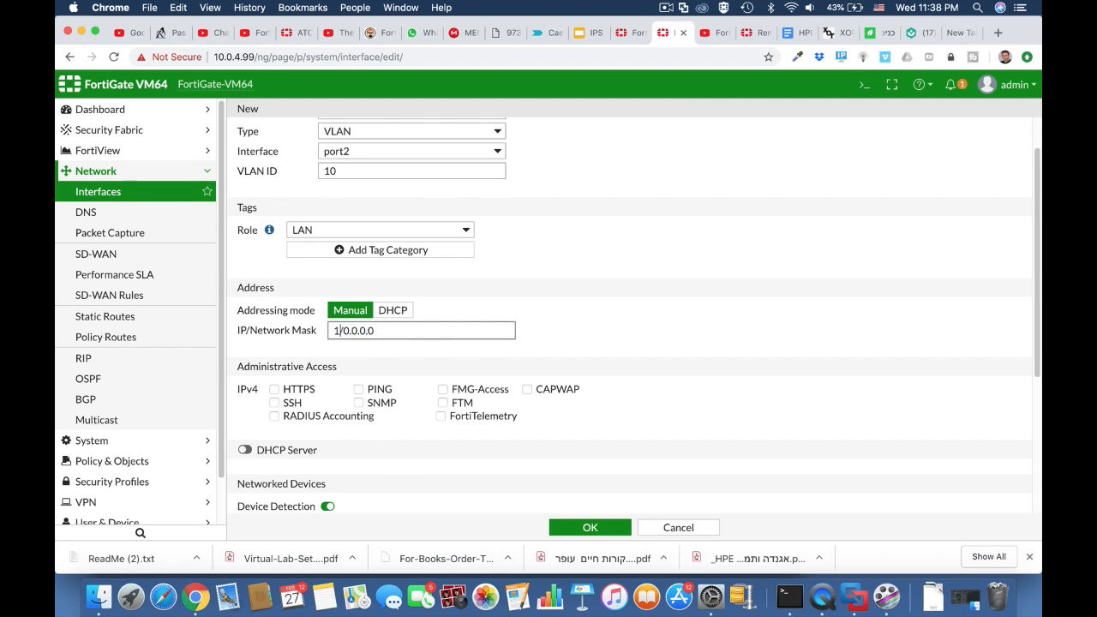
type("0.0.10.1")
left_click_drag(381, 332, 457, 337)
type("255.255.255.")
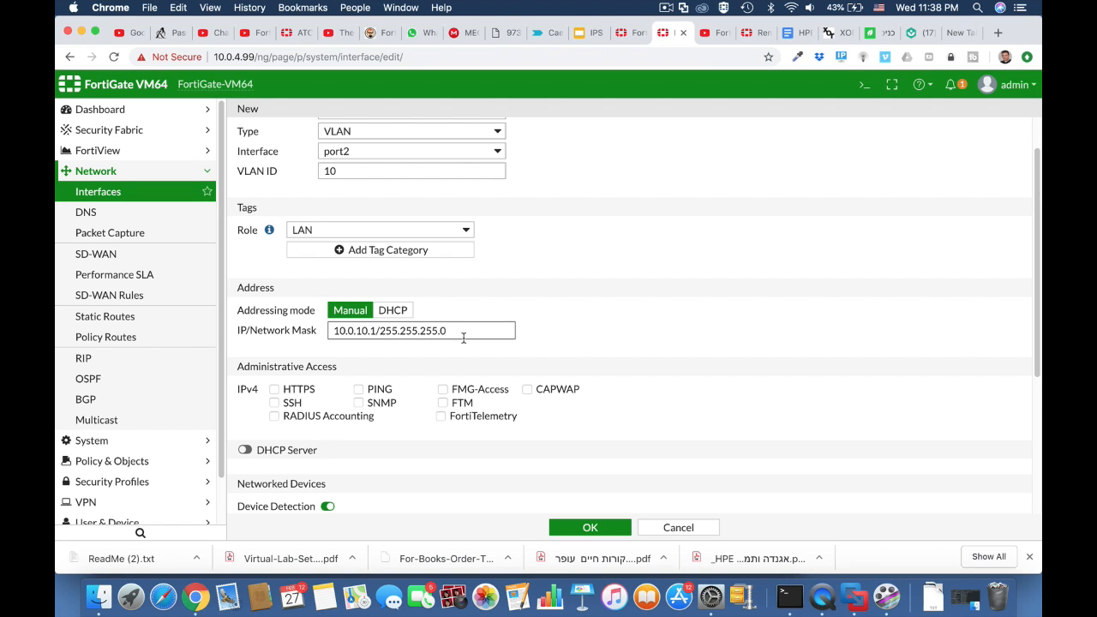
Allow HTTPS access, enable DHCP with range ending at 10.0.10.50, and save the VLAN
left_click(307, 391)
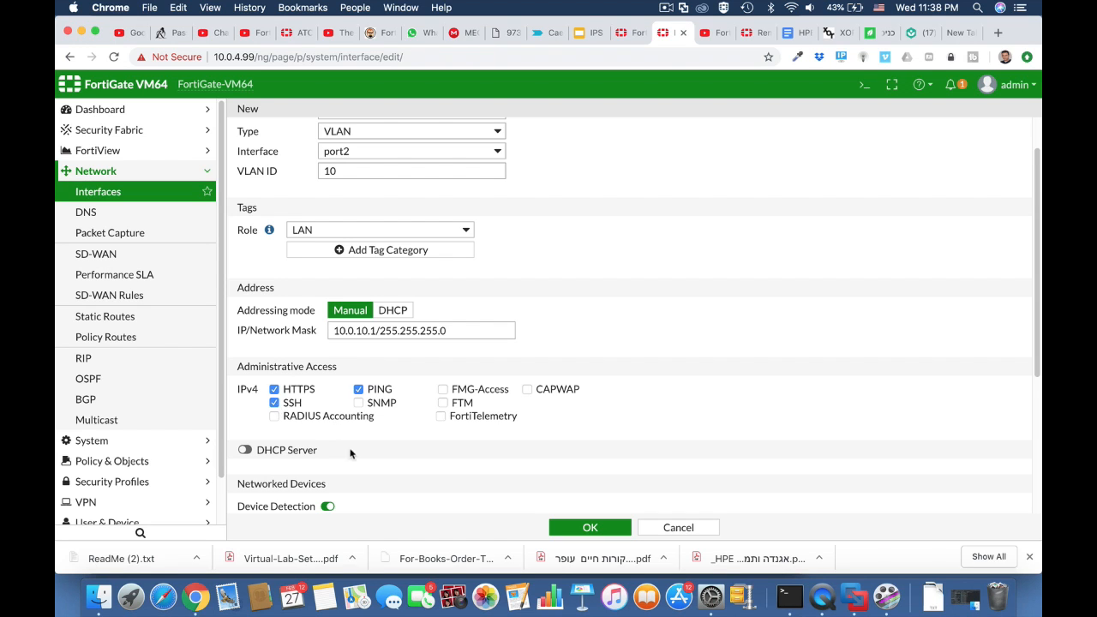
left_click(245, 450)
scroll(366, 449, "down", 5)
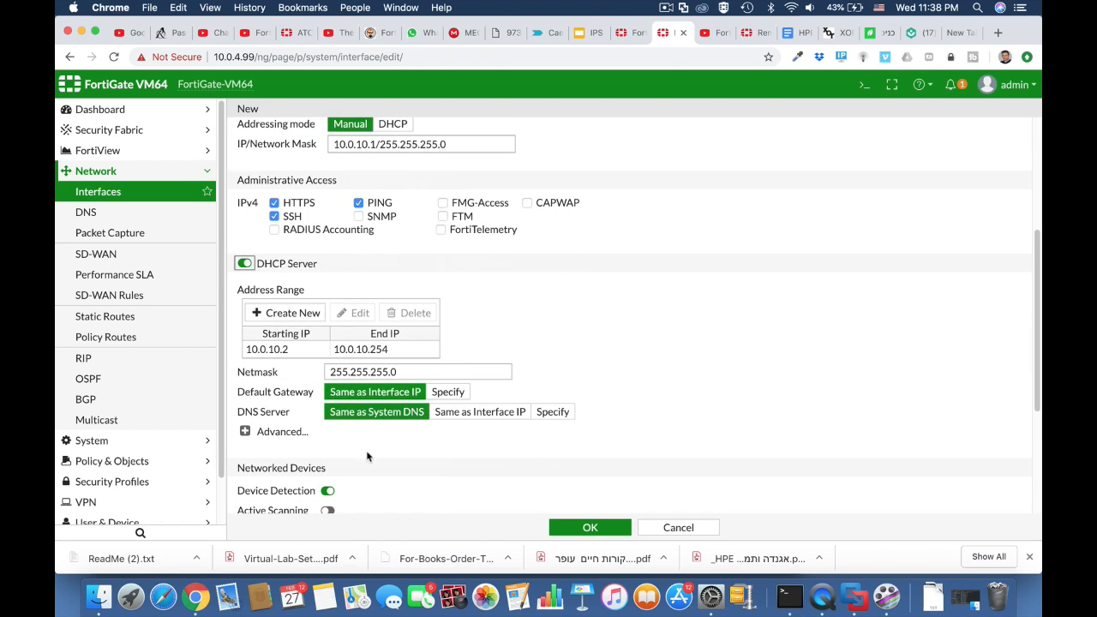
left_click(379, 352)
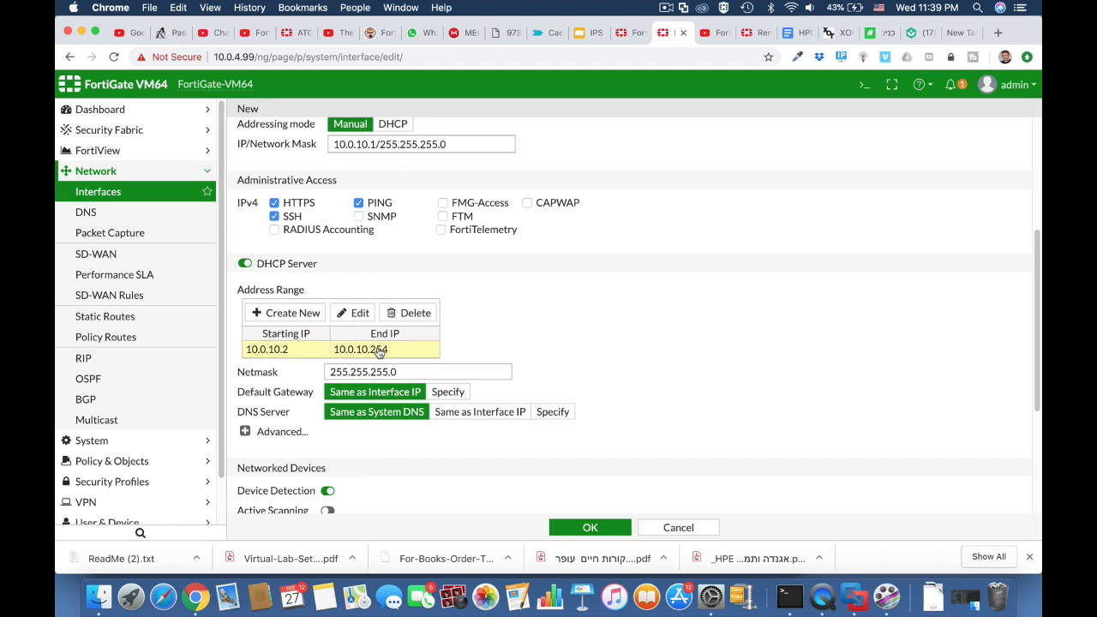
double_click(380, 352)
left_click_drag(453, 352, 475, 351)
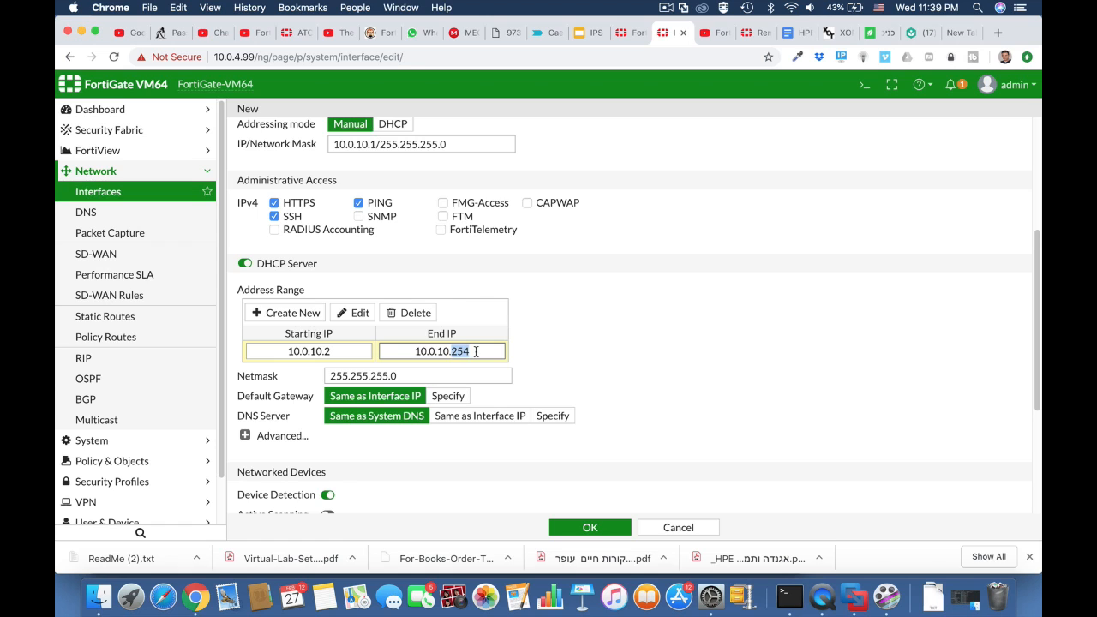
type("50")
left_click(585, 527)
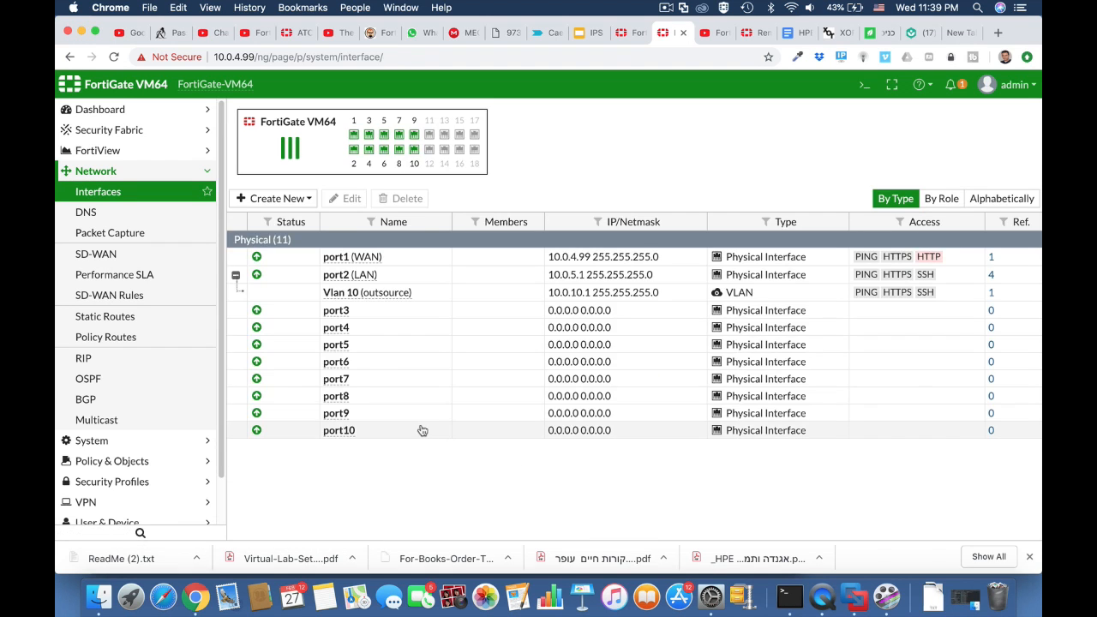
Go to Policy & Objects > Addresses and create a new Address entry
left_click(129, 463)
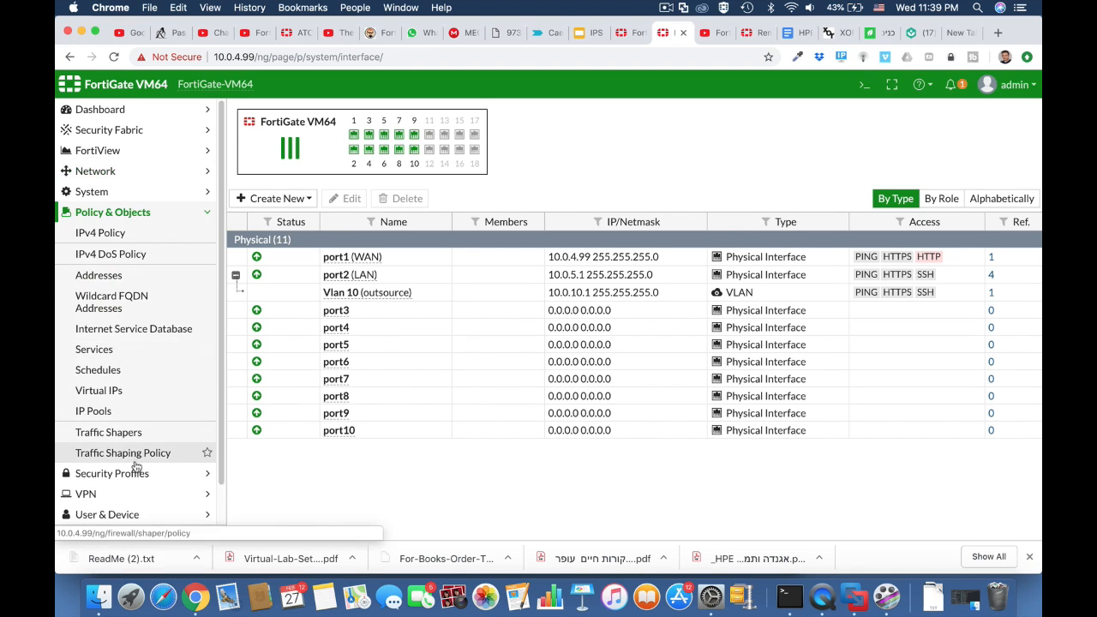
left_click(125, 234)
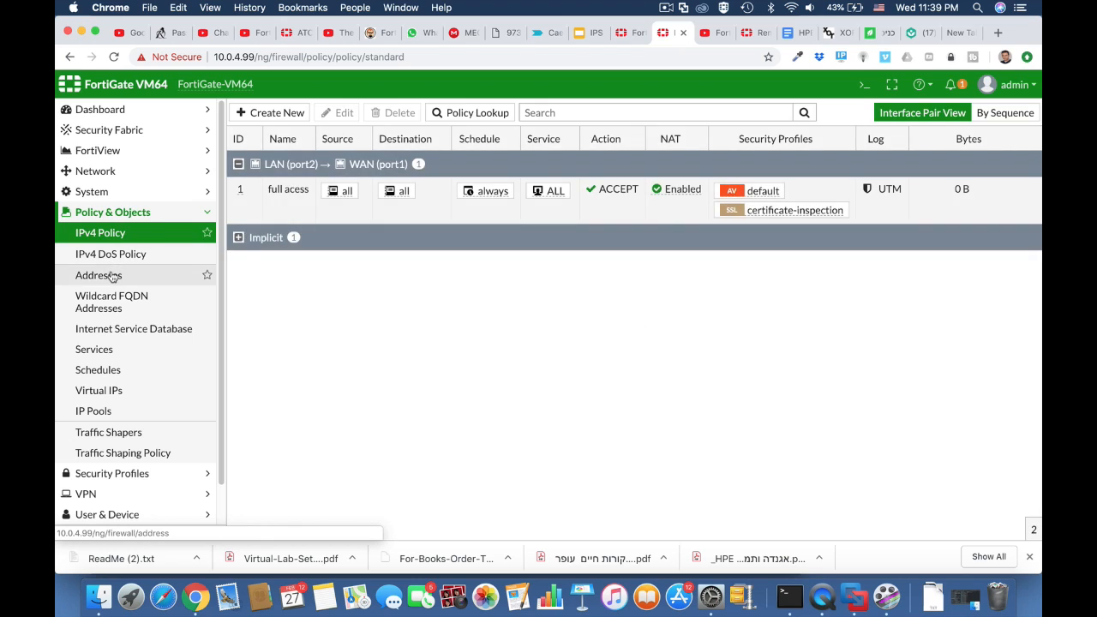
left_click(112, 276)
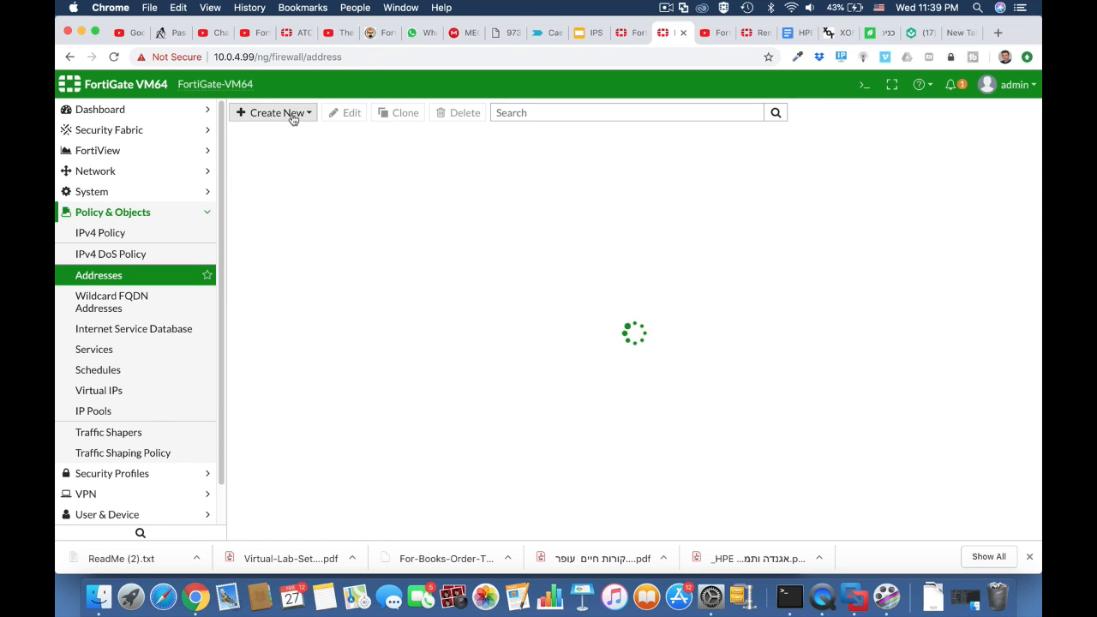
left_click(141, 175)
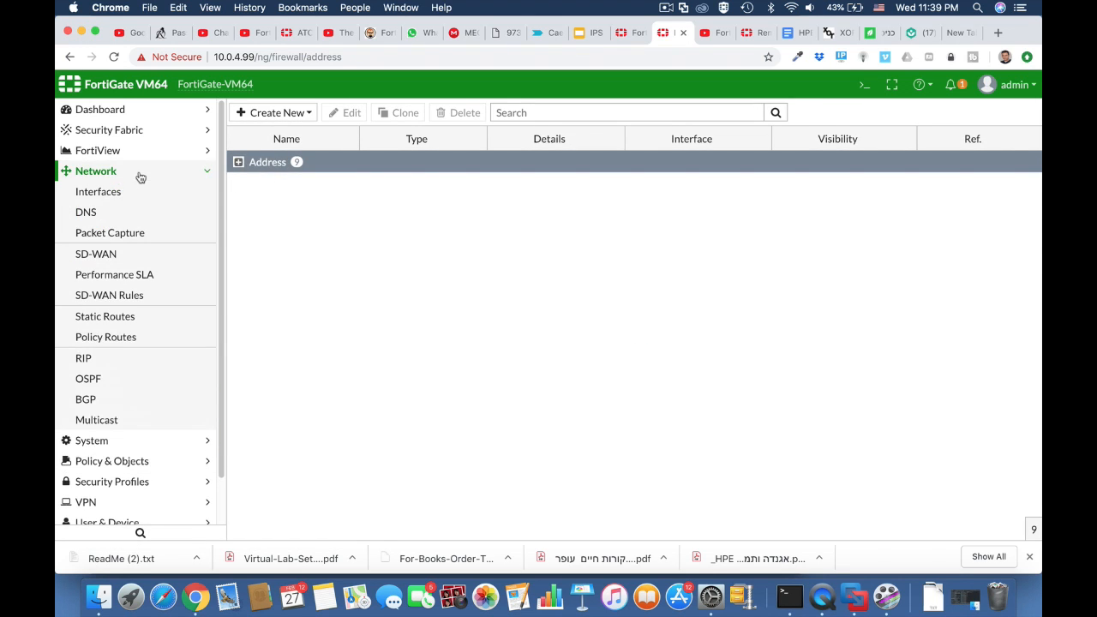
left_click(139, 192)
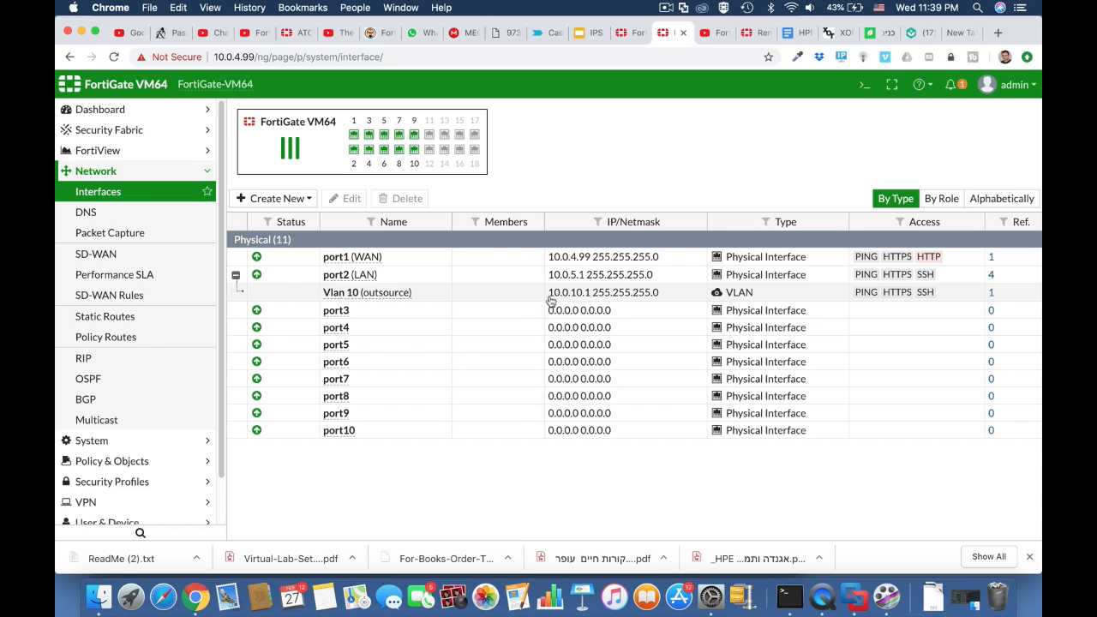
left_click(129, 460)
left_click(116, 274)
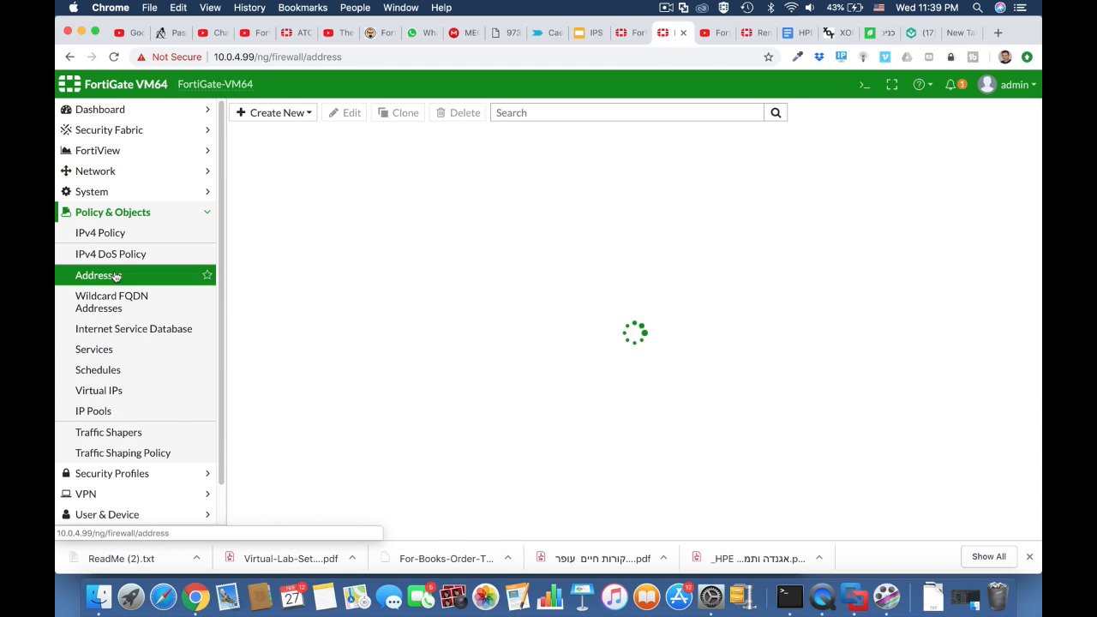
left_click(296, 114)
left_click(295, 131)
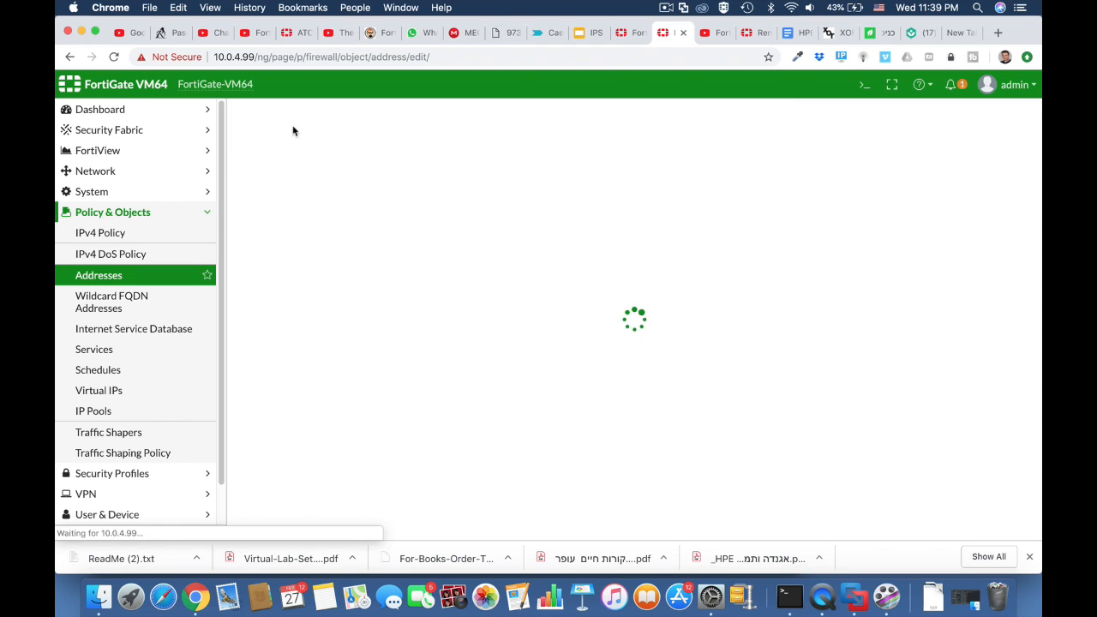
Save a new address named 'Outsource' with subnet 10.0.10.0/24 bound to LAN (port2), then expand the Address group
left_click(419, 141)
type("o")
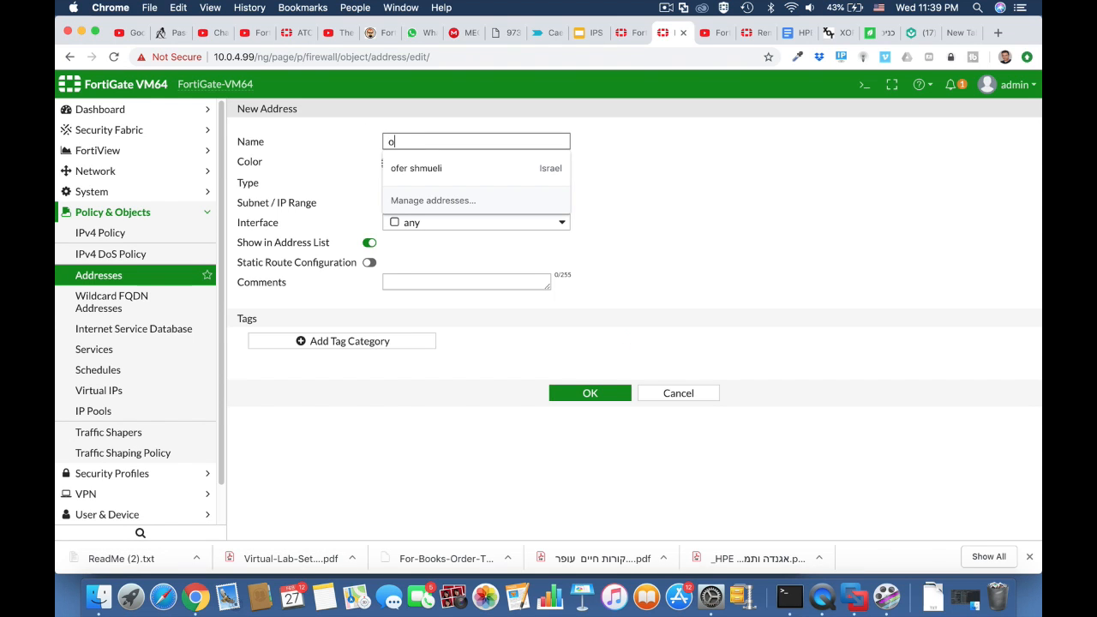
type("utsource")
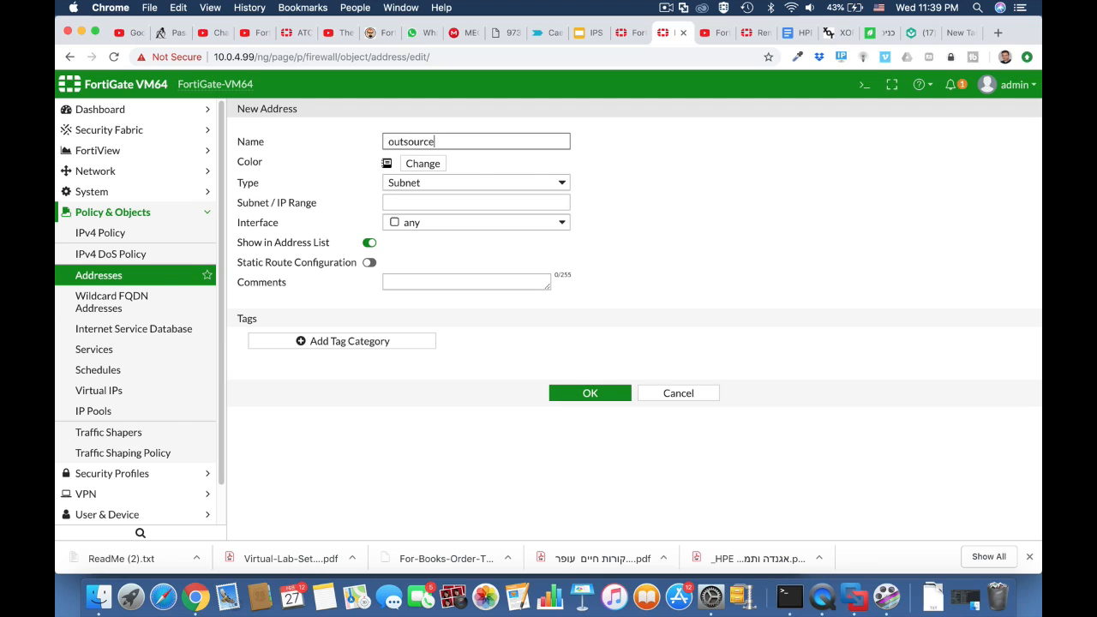
left_click(442, 201)
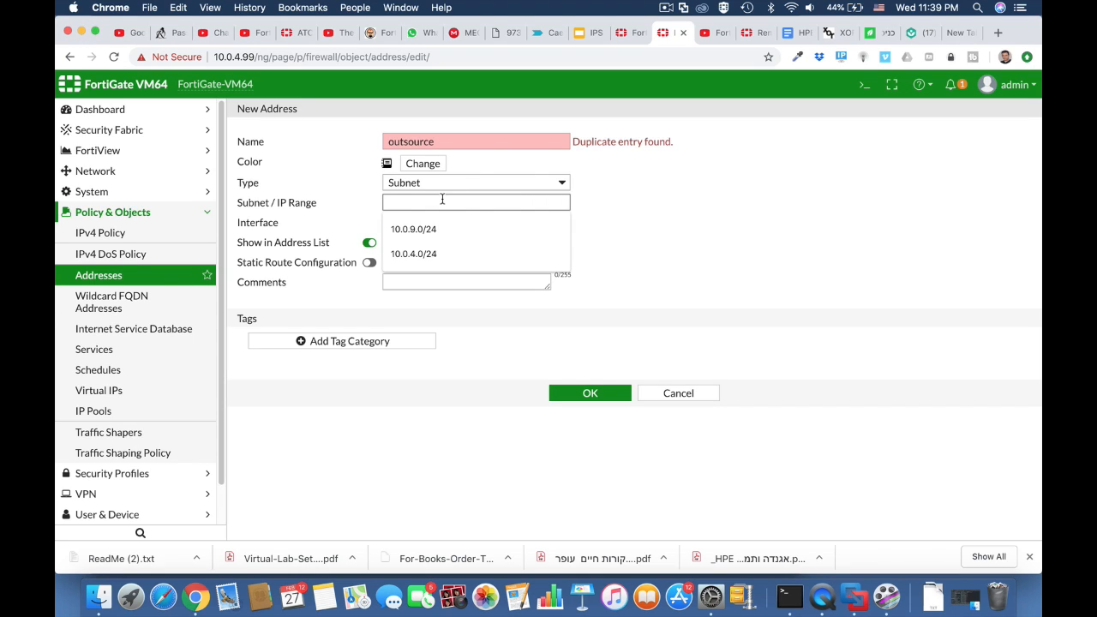
type("10.0.10.0/24")
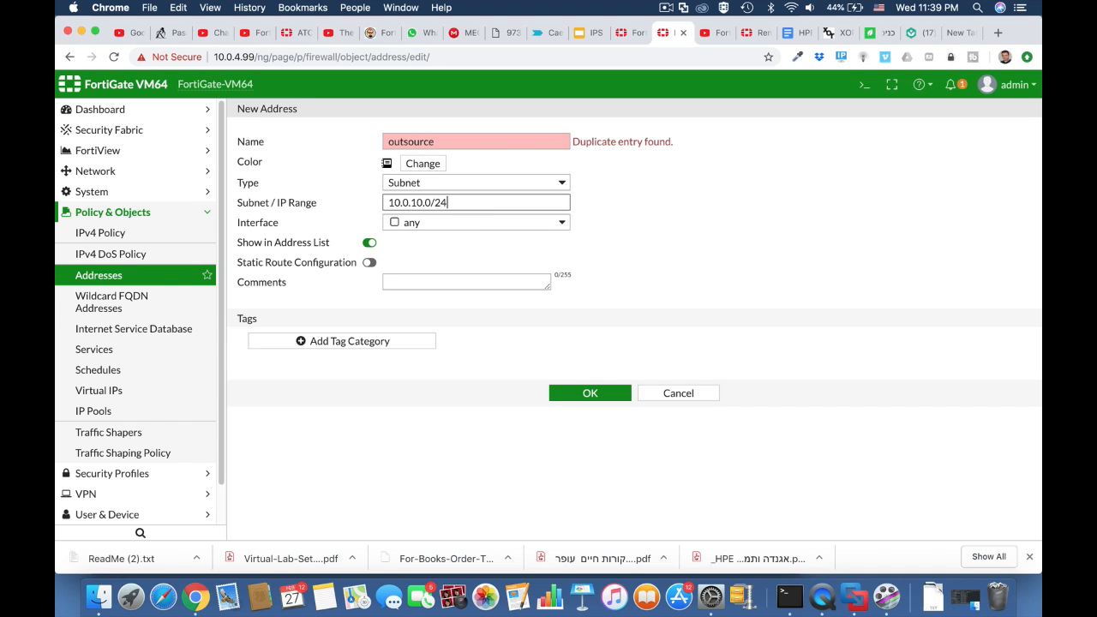
left_click(553, 225)
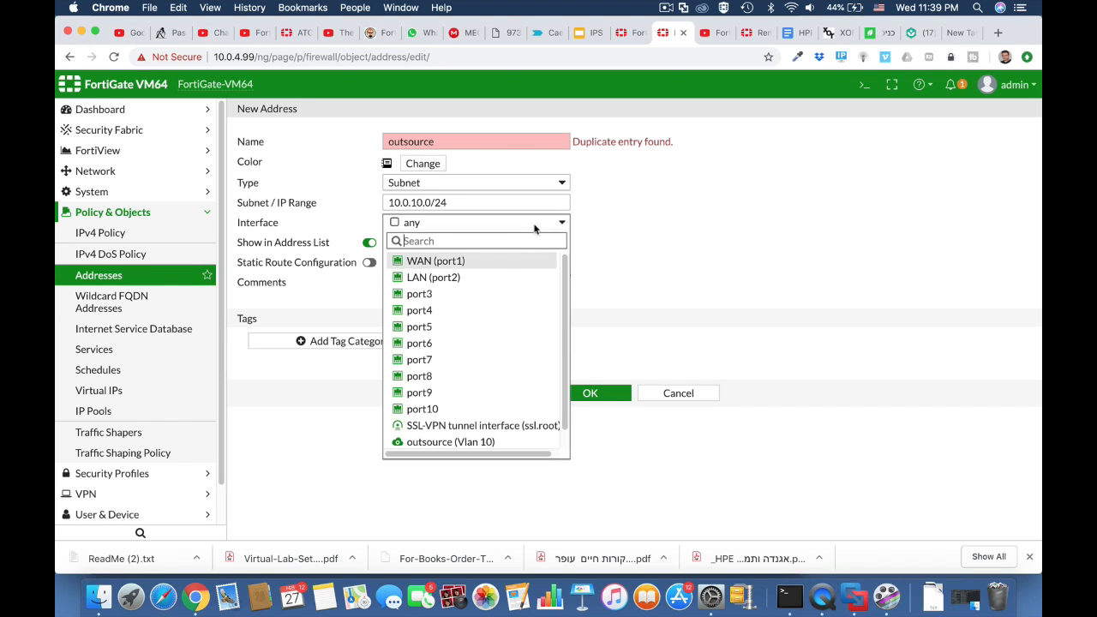
left_click(482, 279)
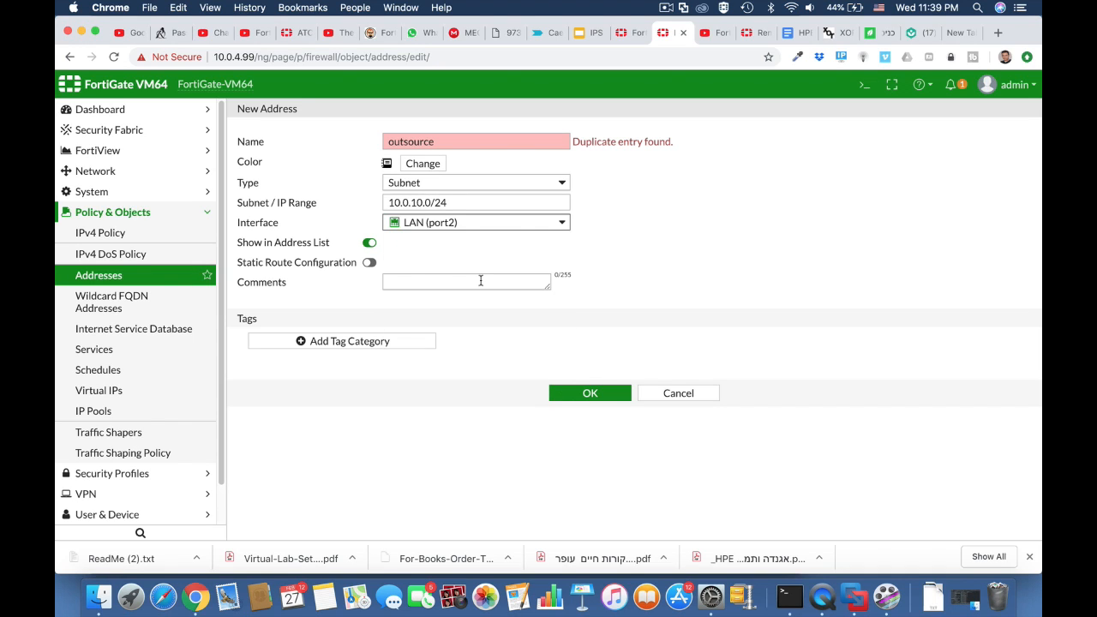
left_click(438, 142)
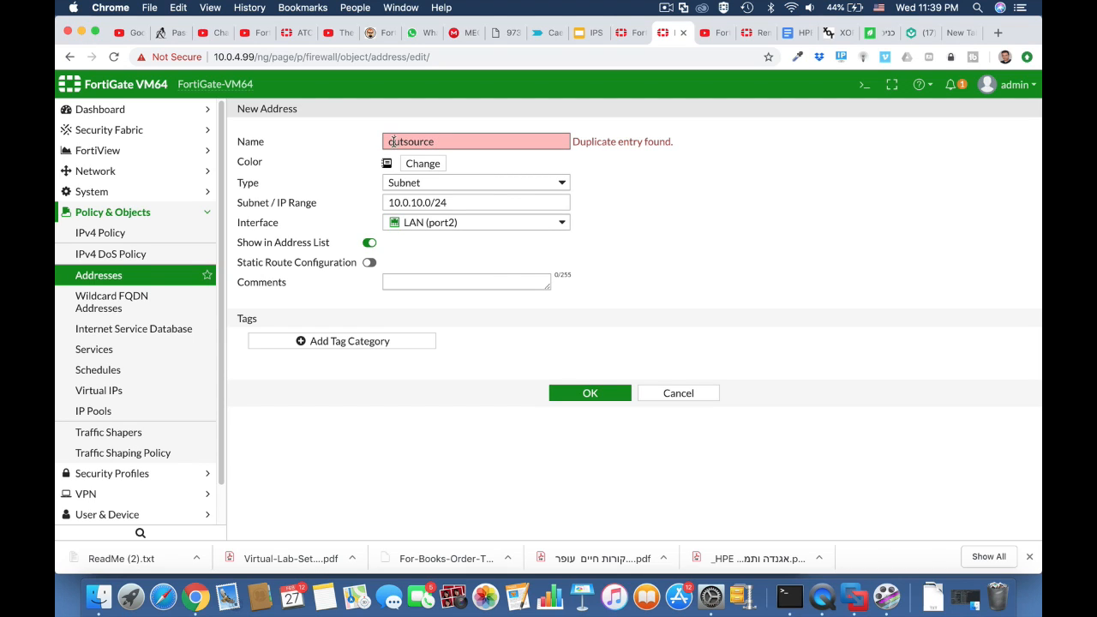
type("O")
left_click(597, 160)
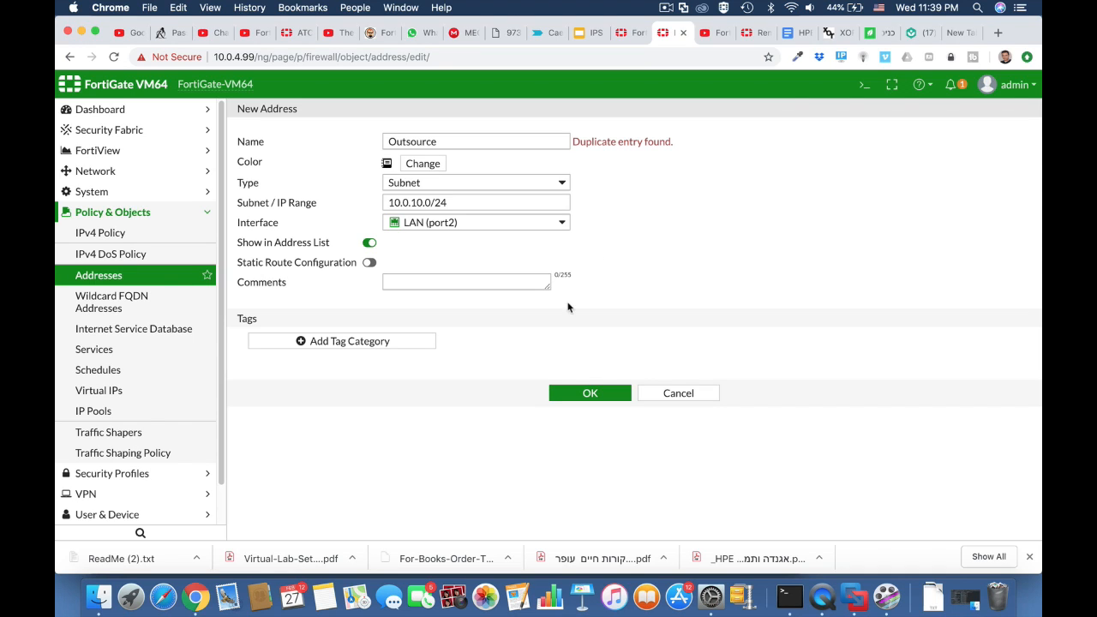
left_click(592, 392)
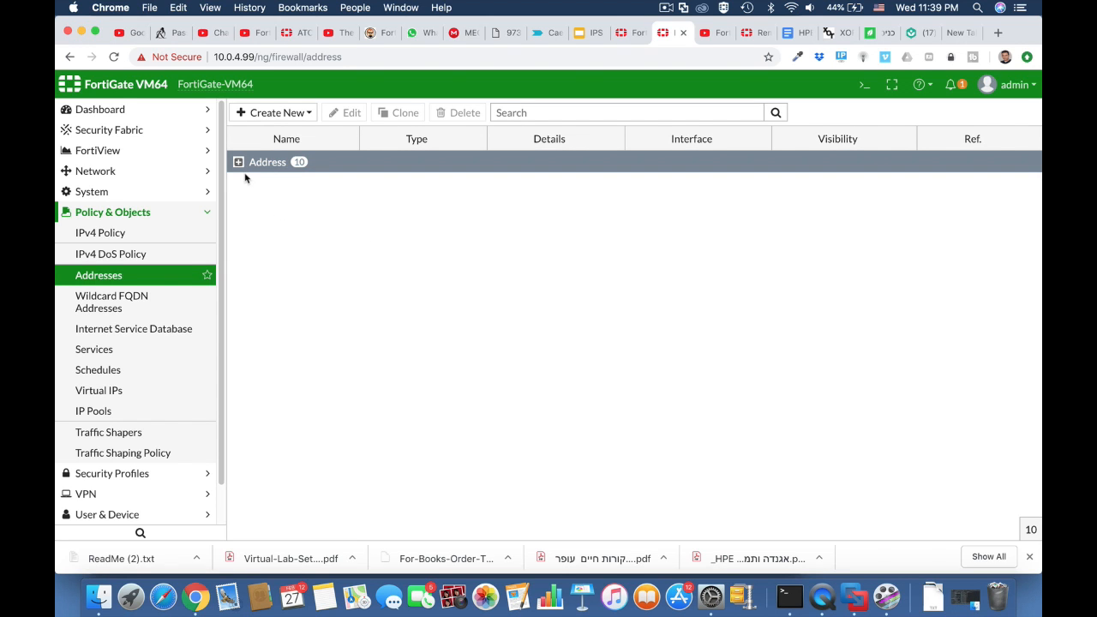
left_click(238, 162)
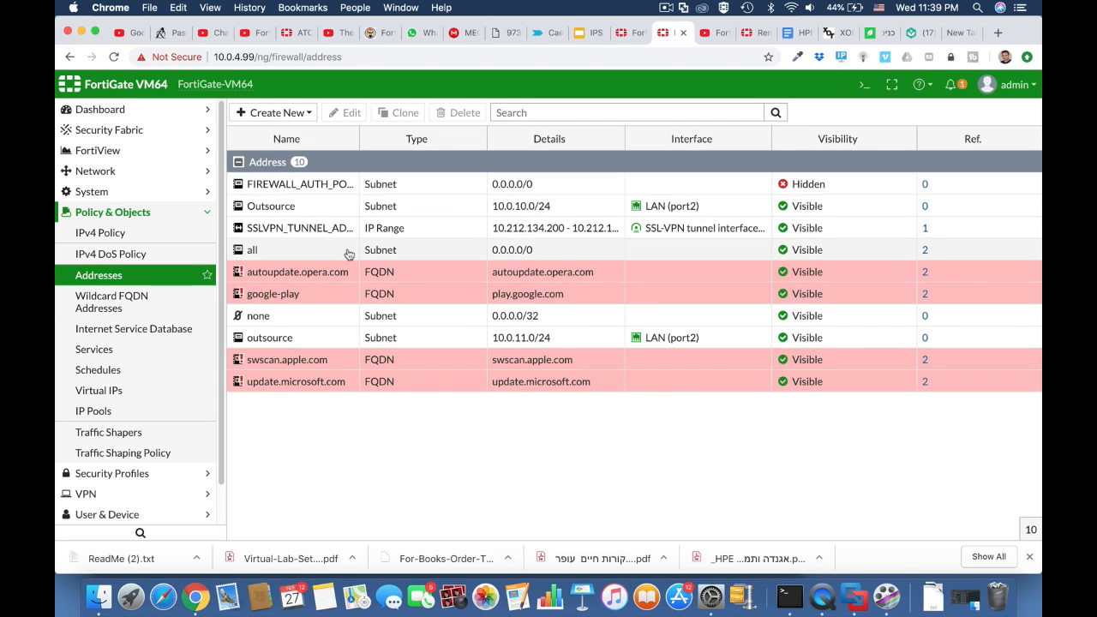
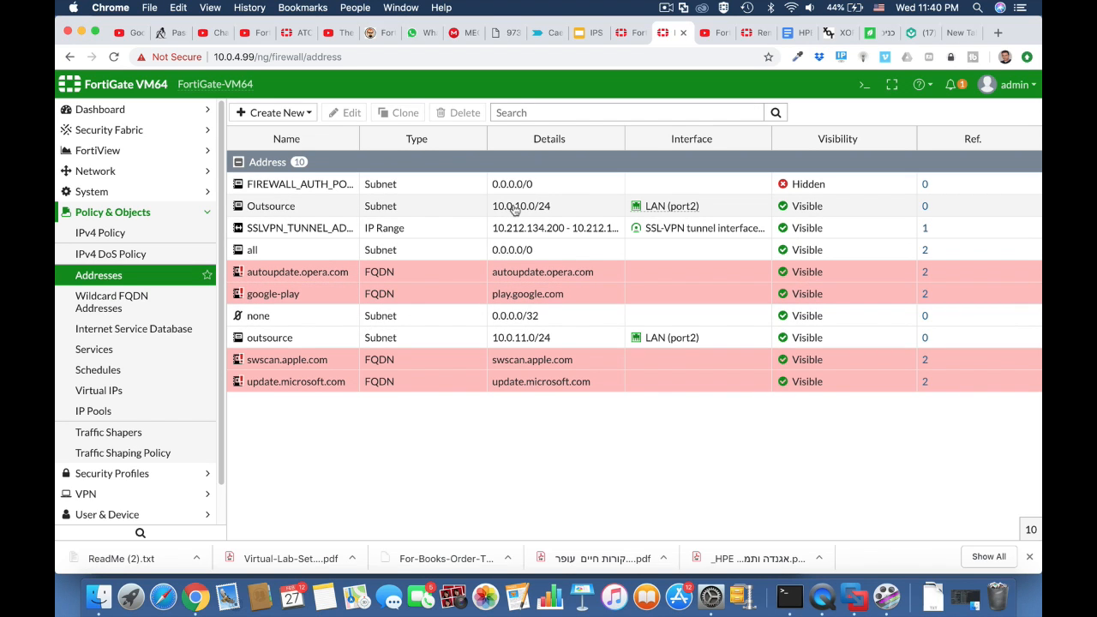
Show the IPv4 Policy list and expand Security Profiles in the sidebar
left_click(160, 234)
left_click(131, 475)
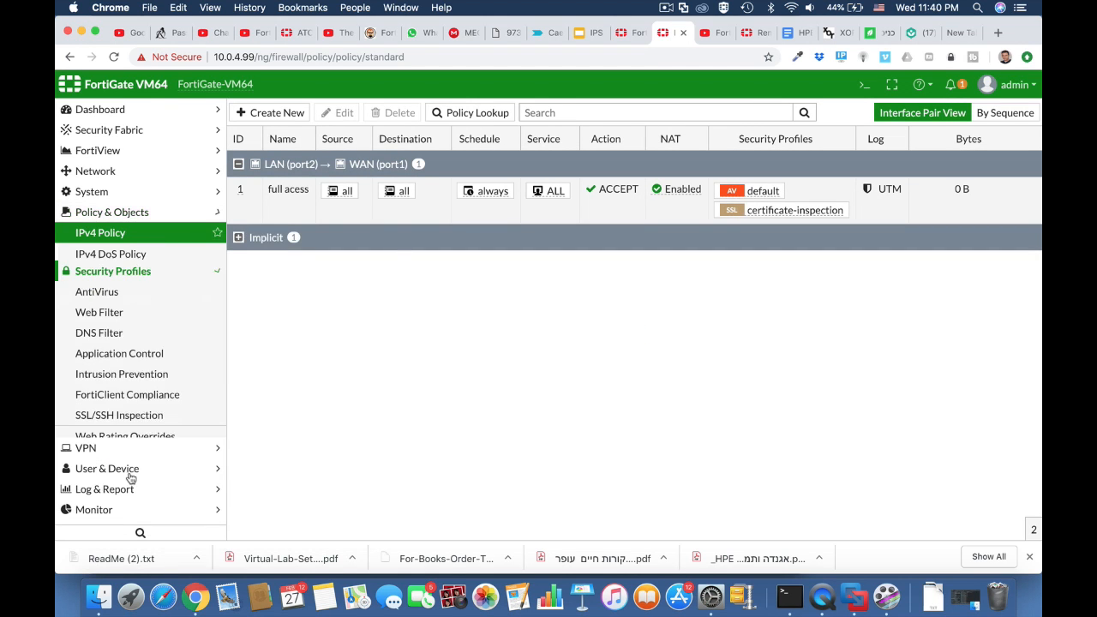
Create web filter profile 'outsource_block_social' with the Social Networking category set to Block
left_click(120, 274)
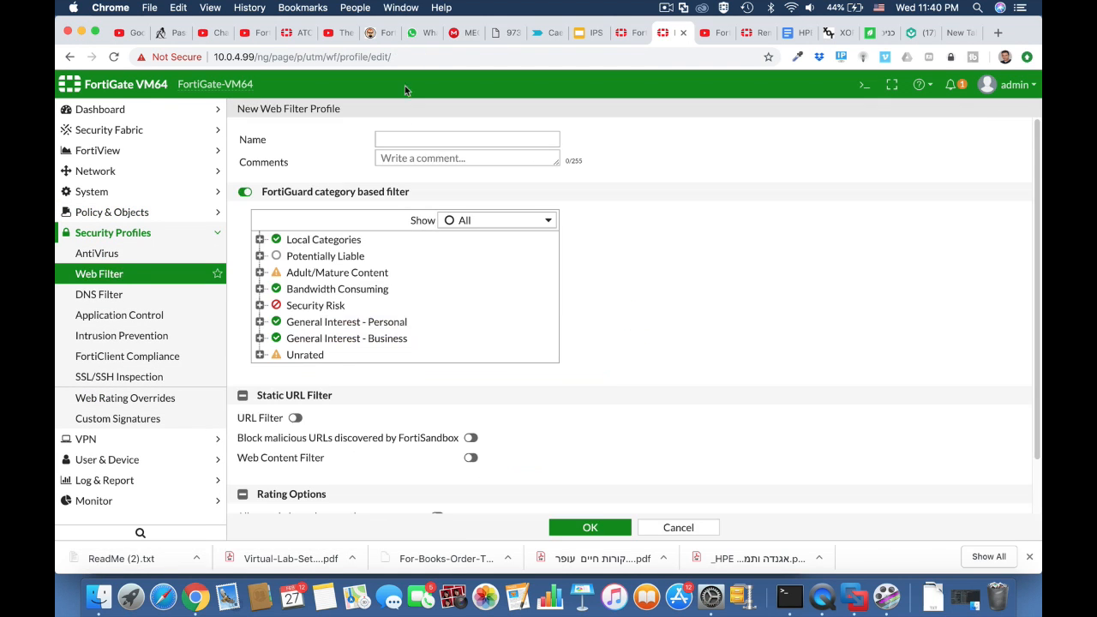
left_click(404, 140)
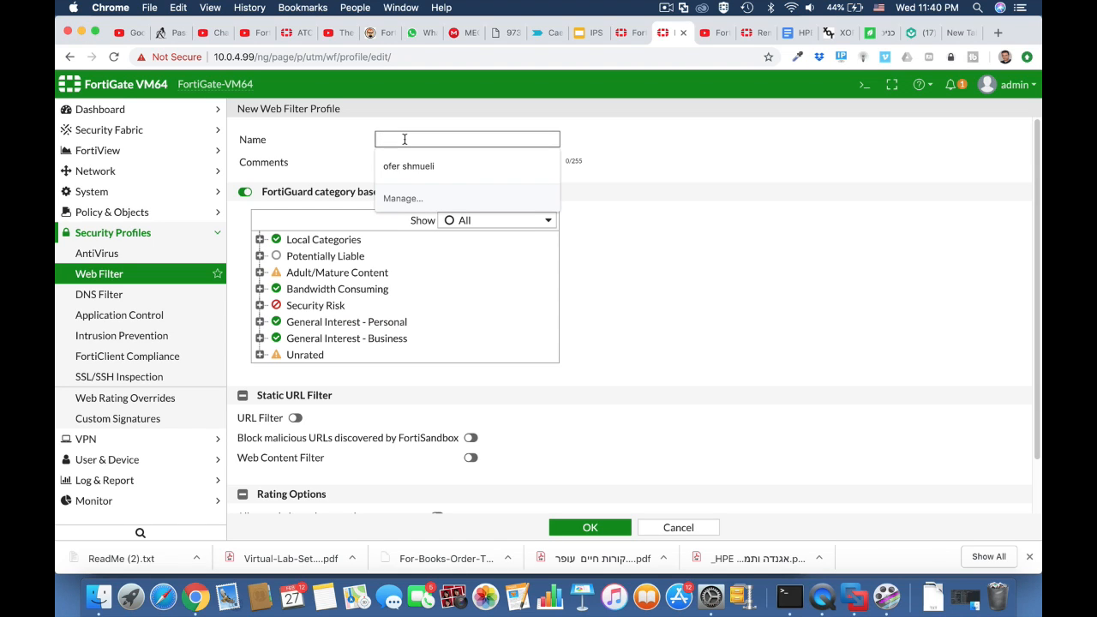
type("outsourc")
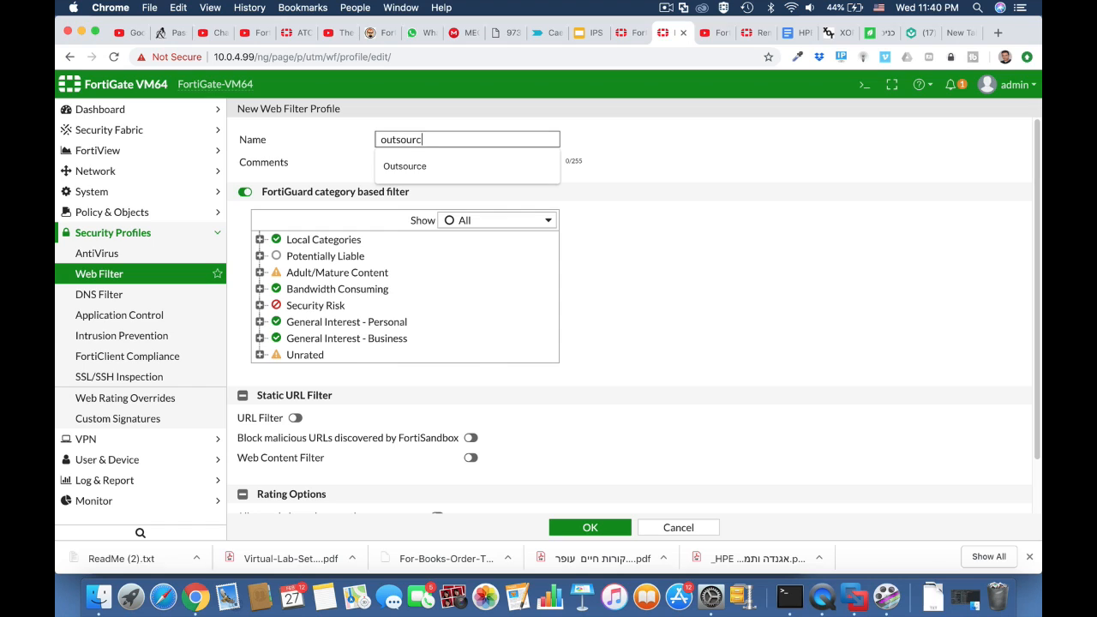
type("e_block_social")
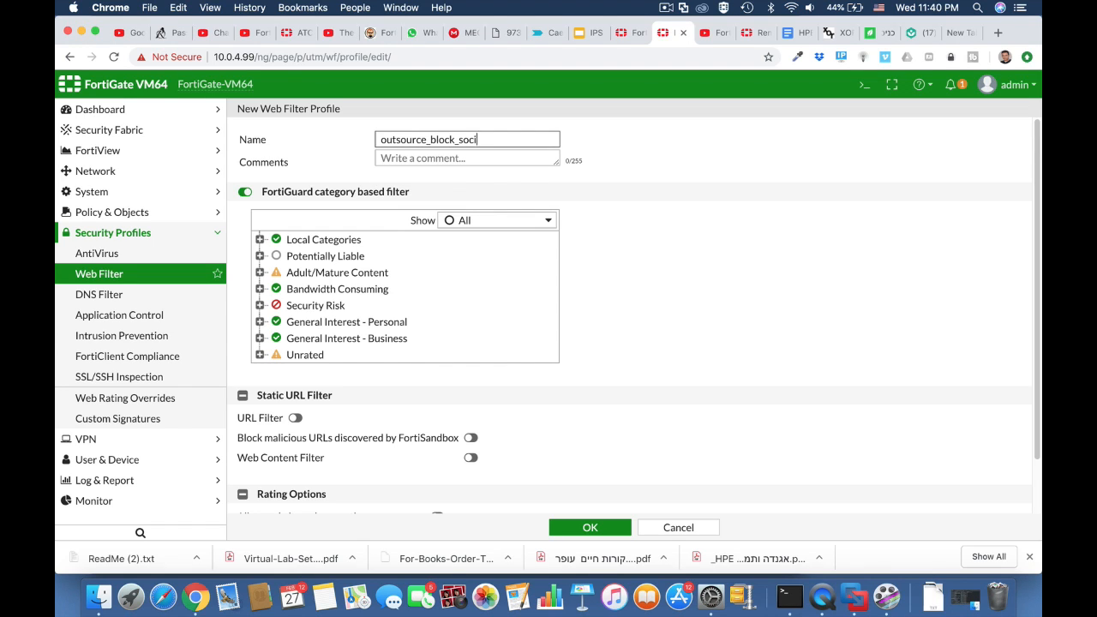
left_click(615, 249)
left_click(259, 321)
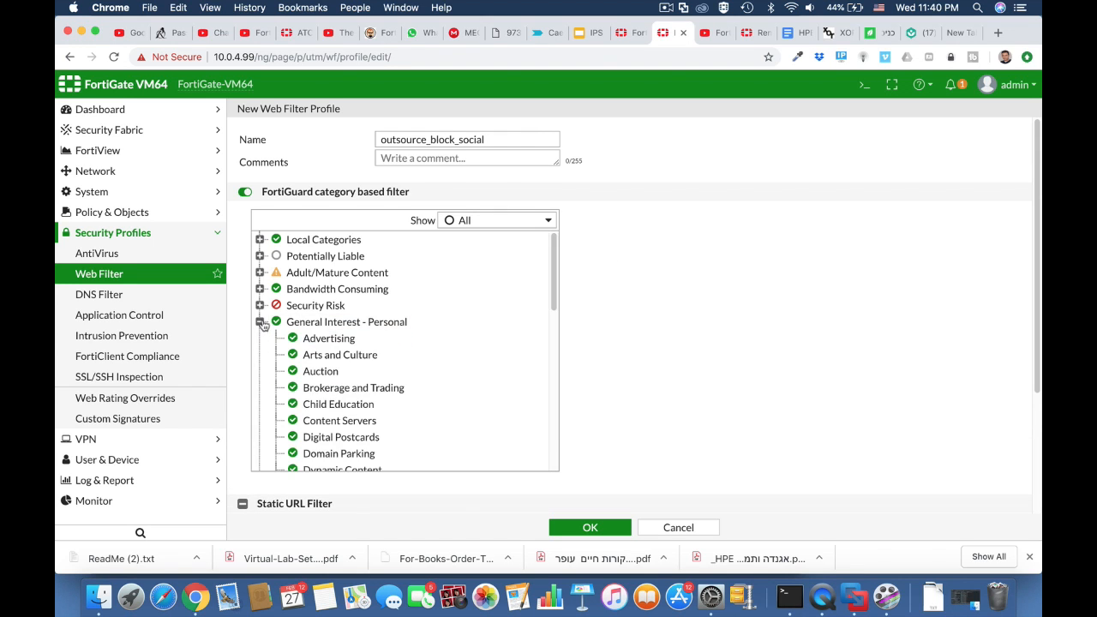
scroll(342, 419, "down", 5)
scroll(343, 419, "down", 5)
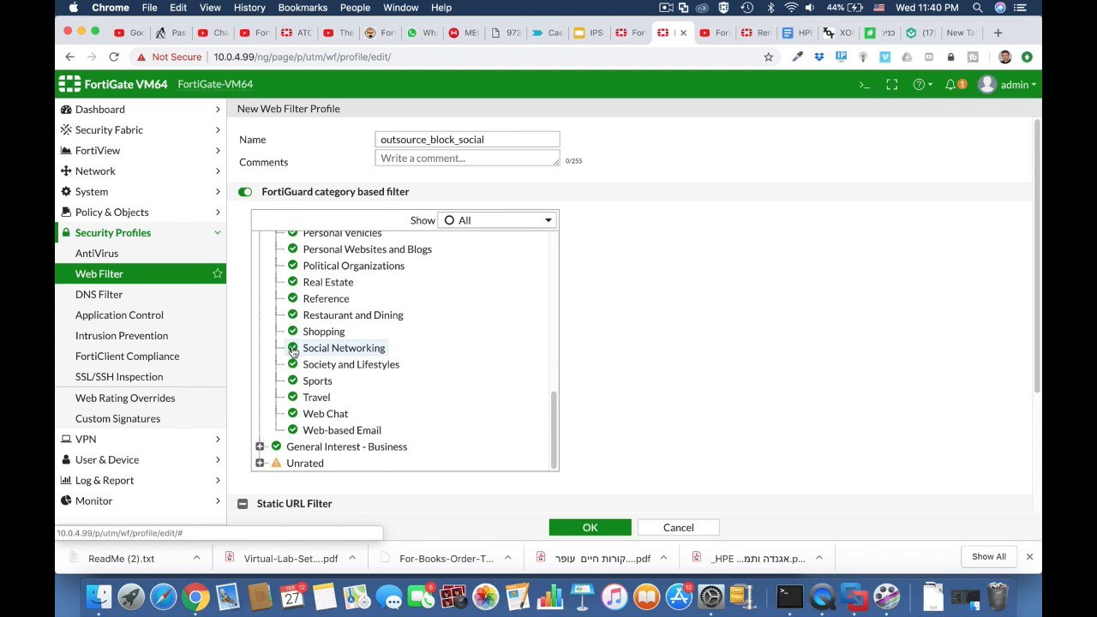
left_click(293, 352)
left_click(321, 394)
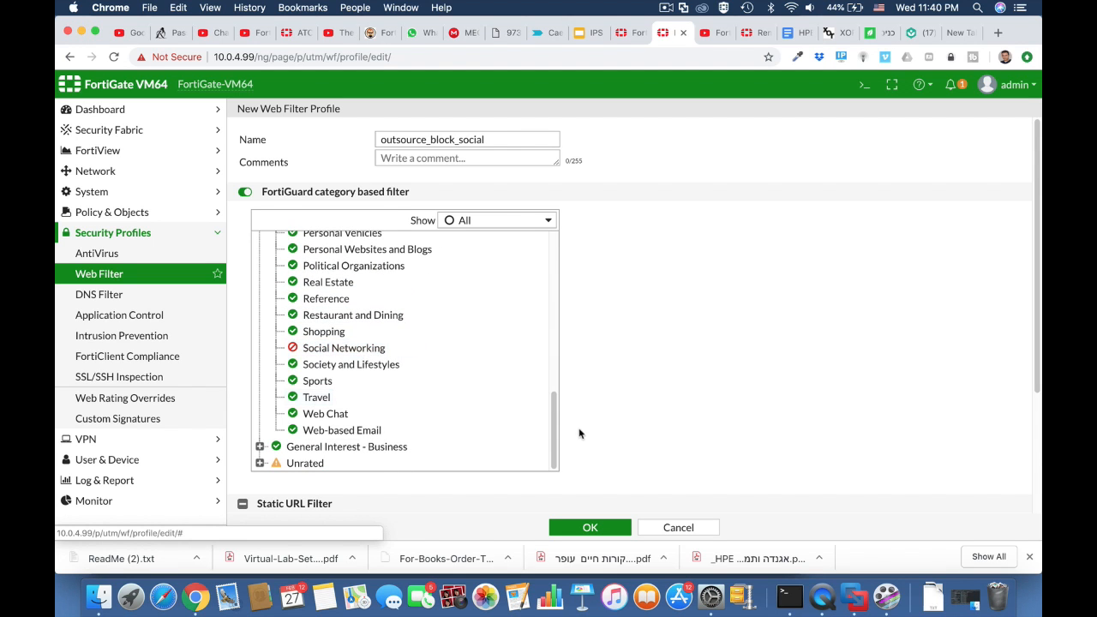
left_click(602, 528)
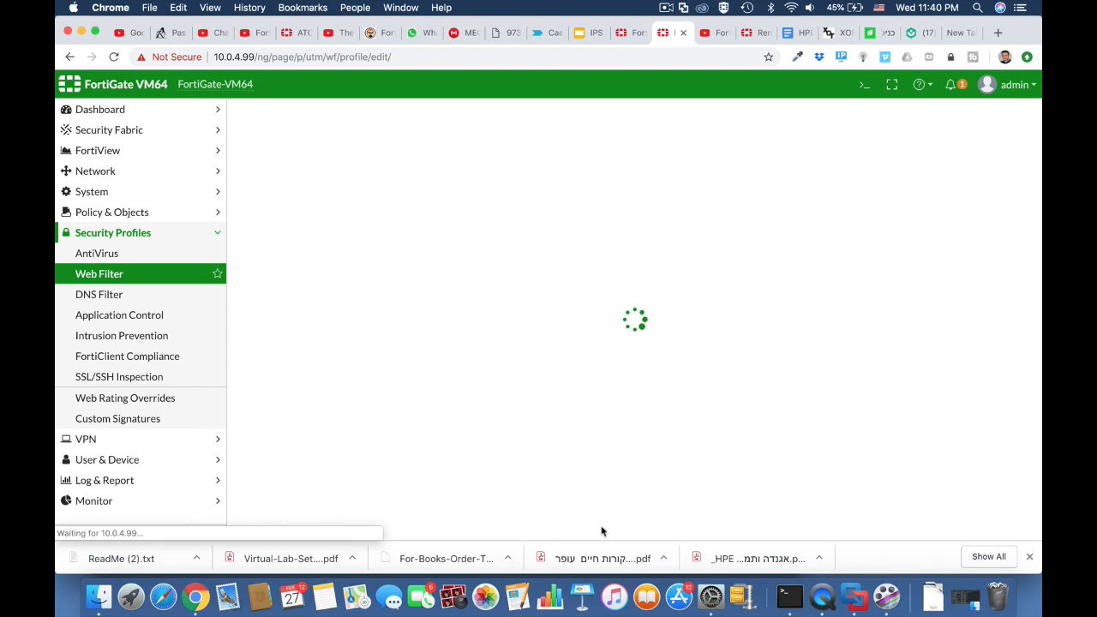
left_click(117, 215)
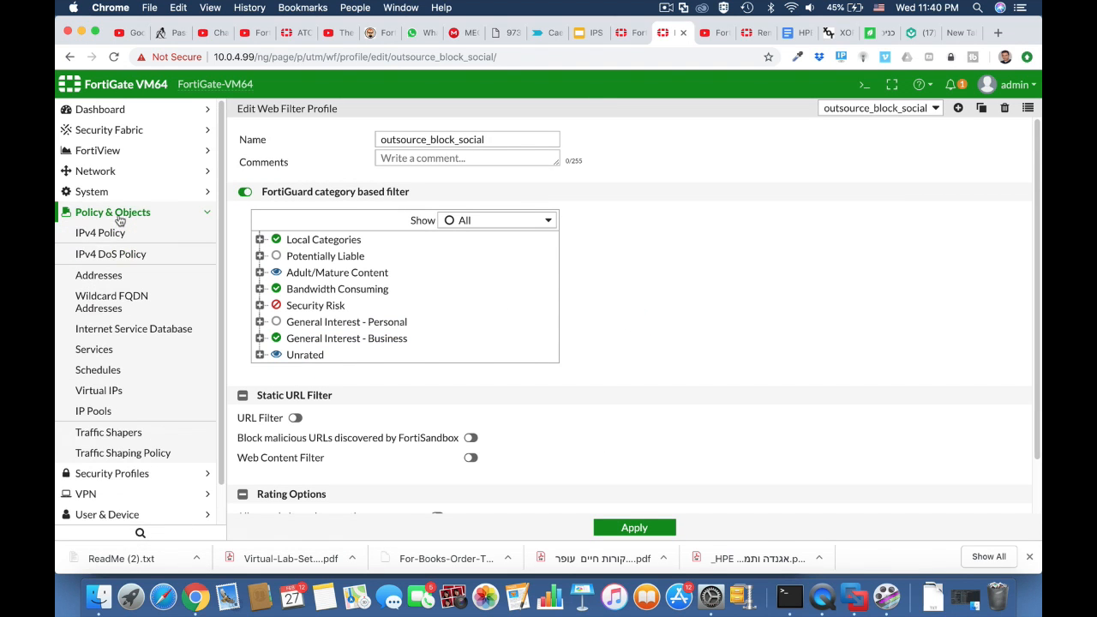
Start a new IPv4 policy from LAN (port2) to WAN (port1)
left_click(112, 234)
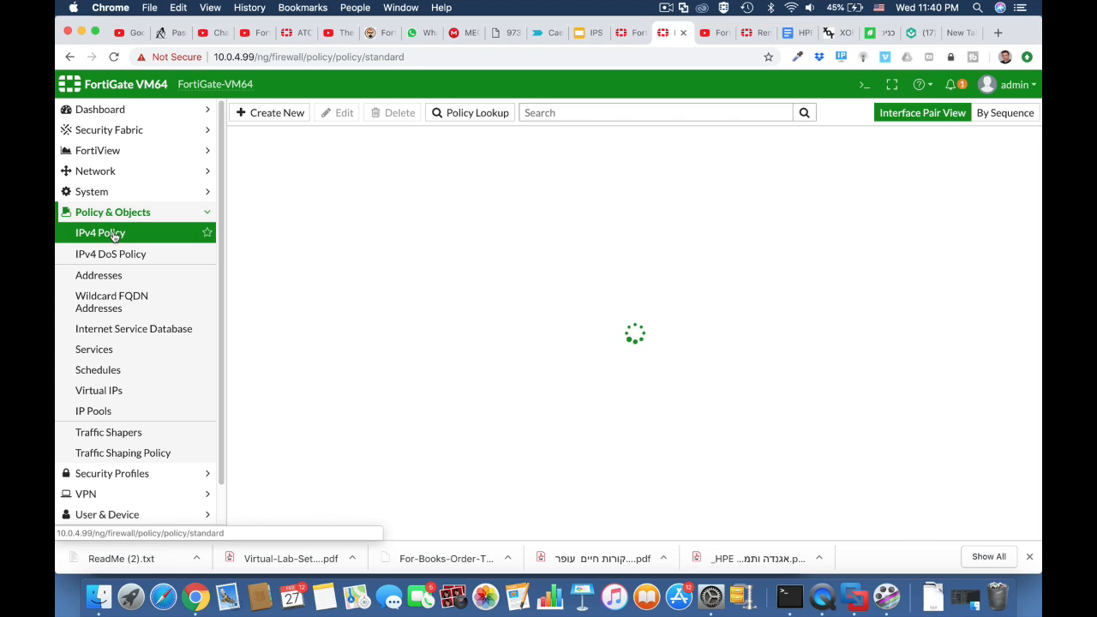
left_click(280, 120)
left_click(363, 155)
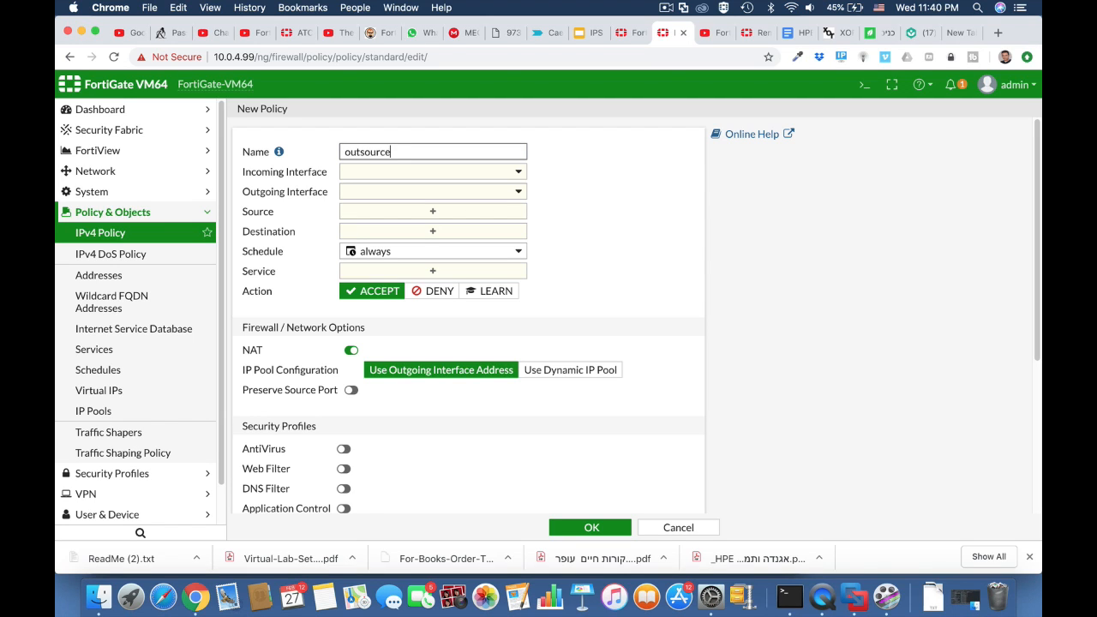
left_click(374, 173)
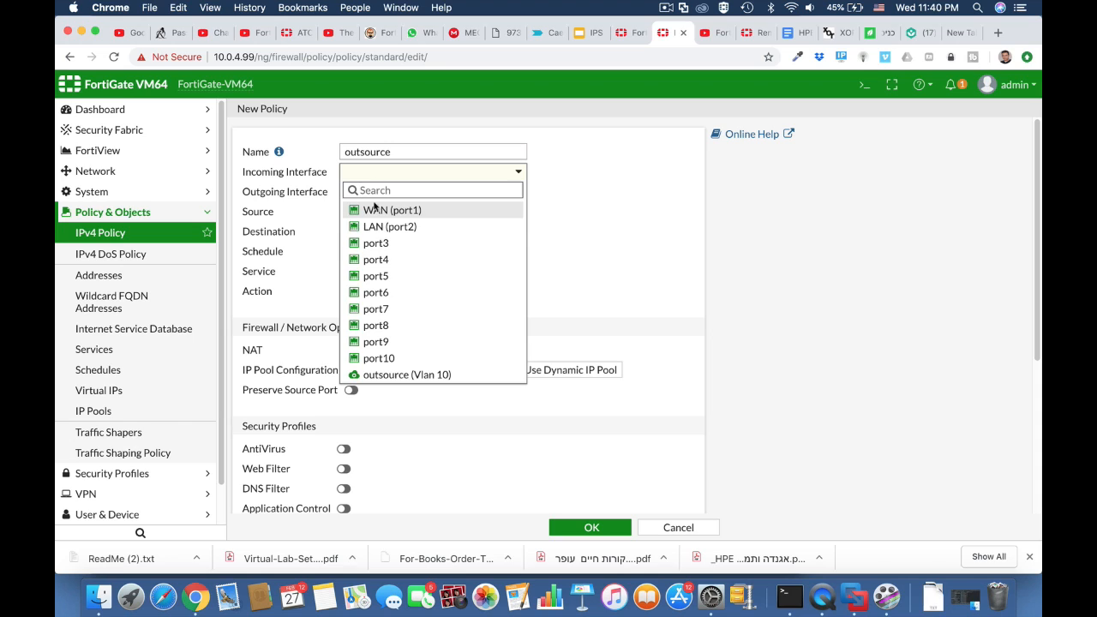
left_click(379, 227)
left_click(383, 196)
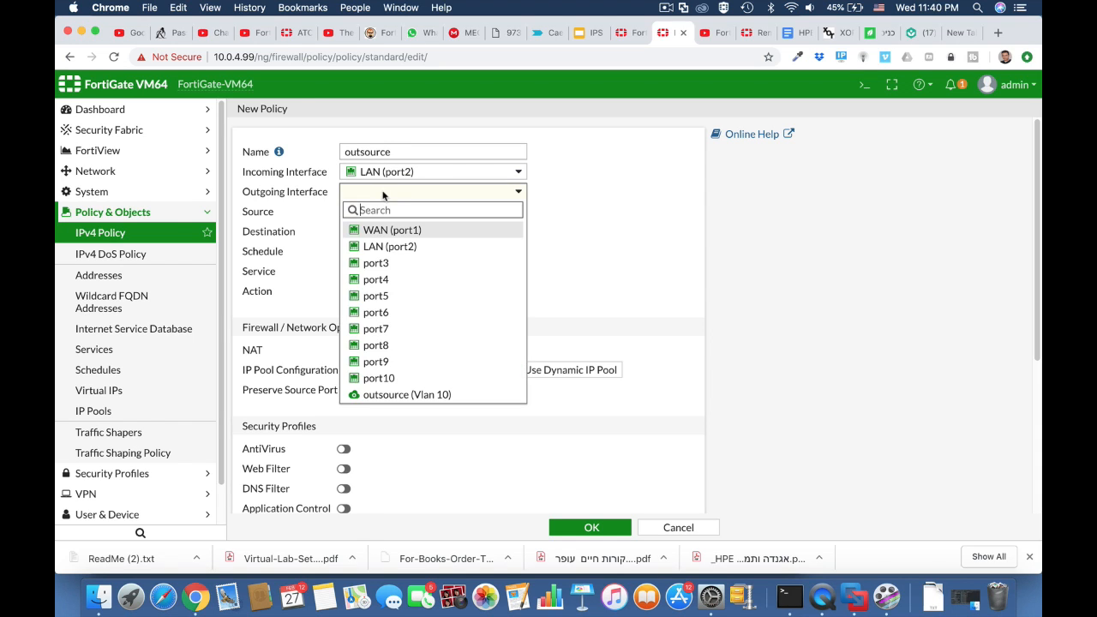
left_click(378, 231)
Set source Outsource, destination all and service ALL for the policy
left_click(386, 211)
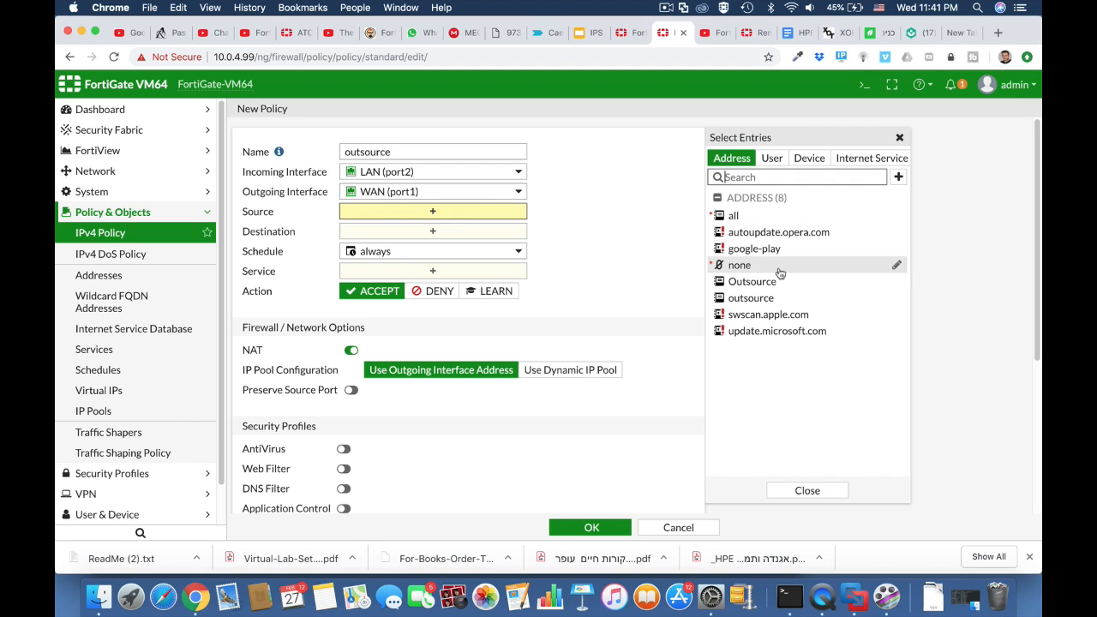
left_click(768, 281)
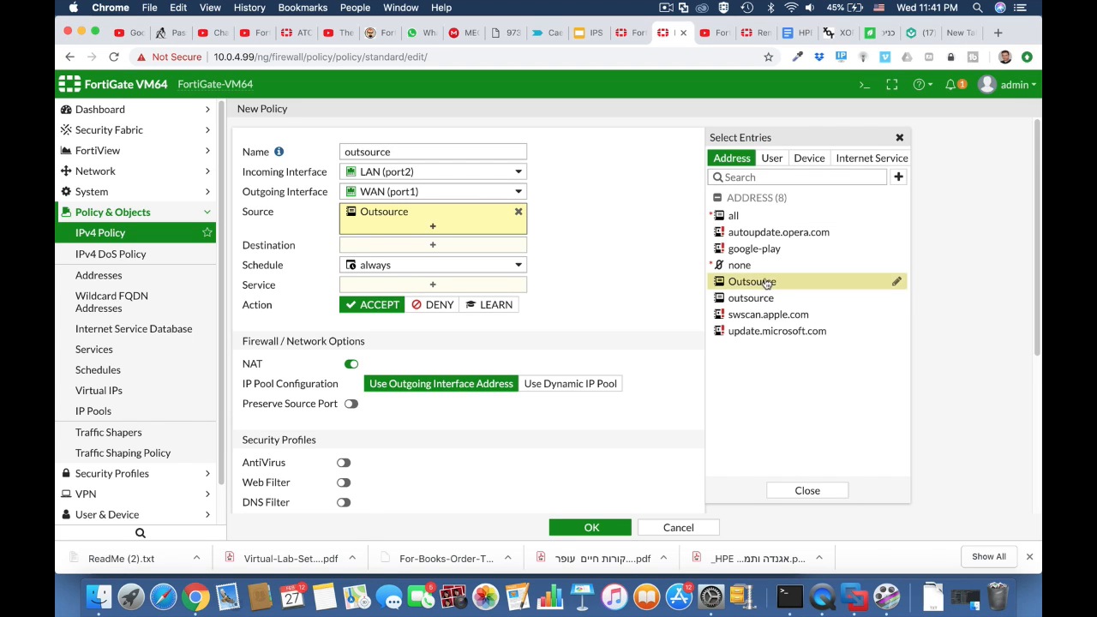
left_click(466, 244)
left_click(732, 215)
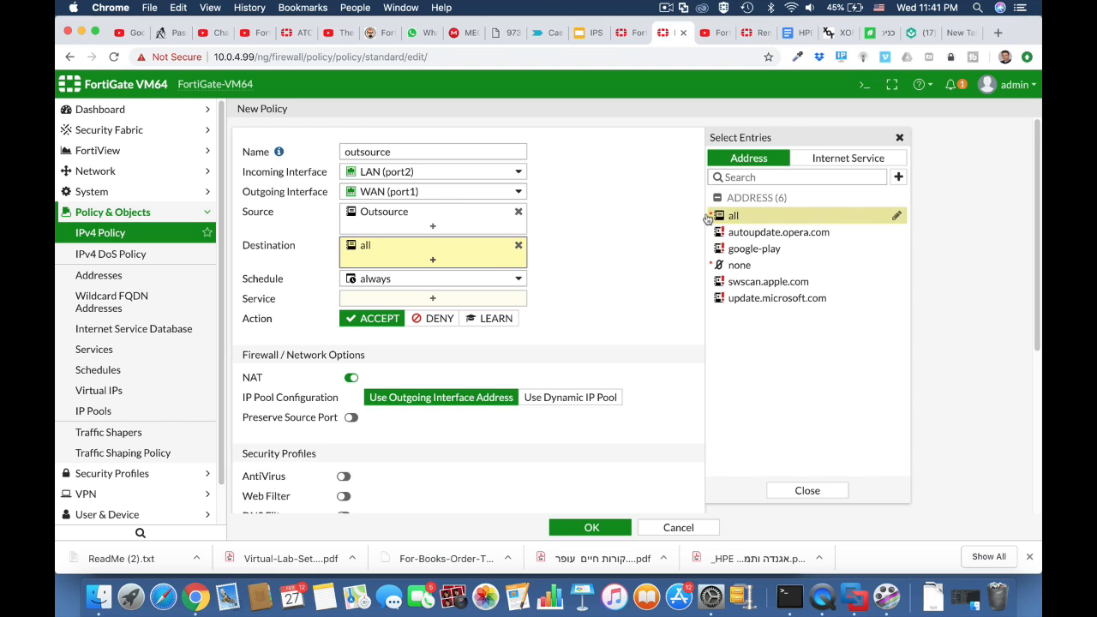
left_click(488, 302)
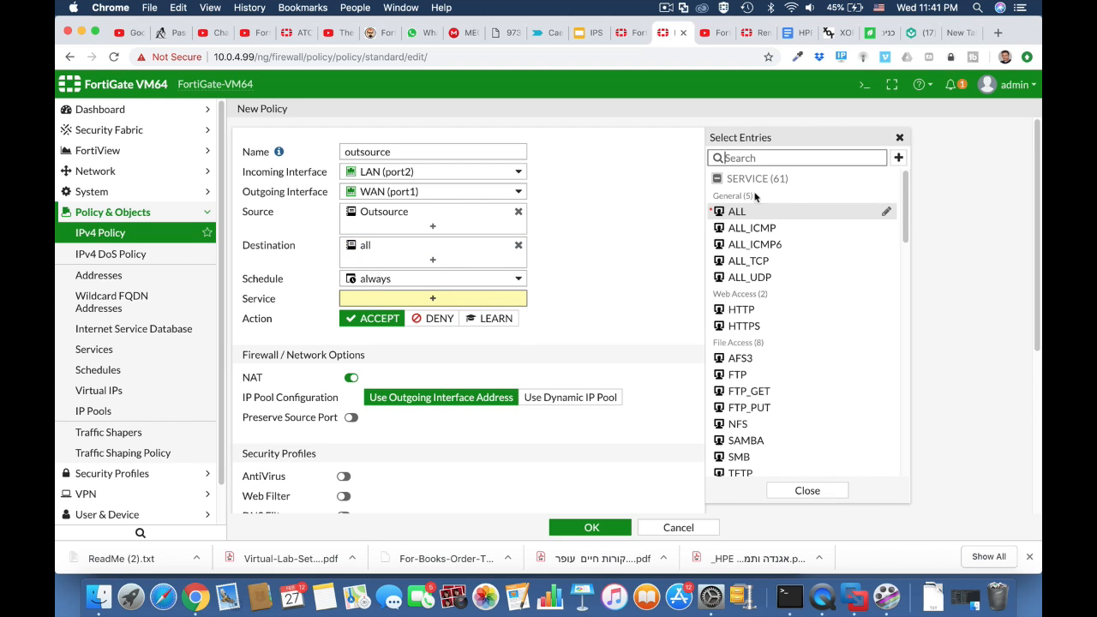
left_click(731, 212)
Apply the outsource_block_social web filter, save, and move the policy above 'full acess'
scroll(578, 336, "down", 3)
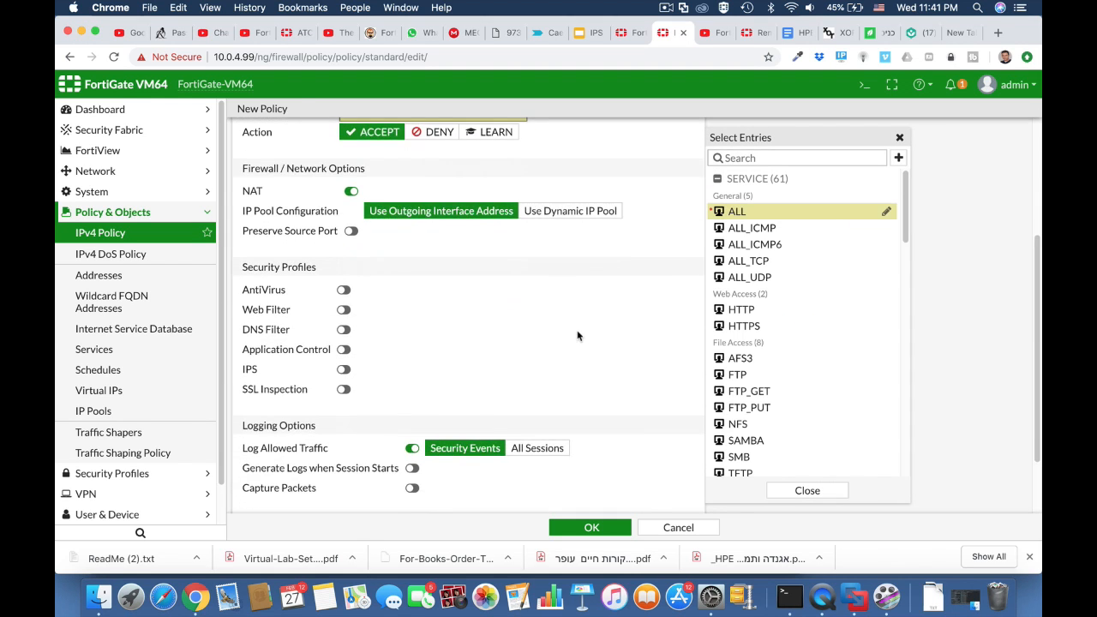
left_click(343, 309)
left_click(414, 315)
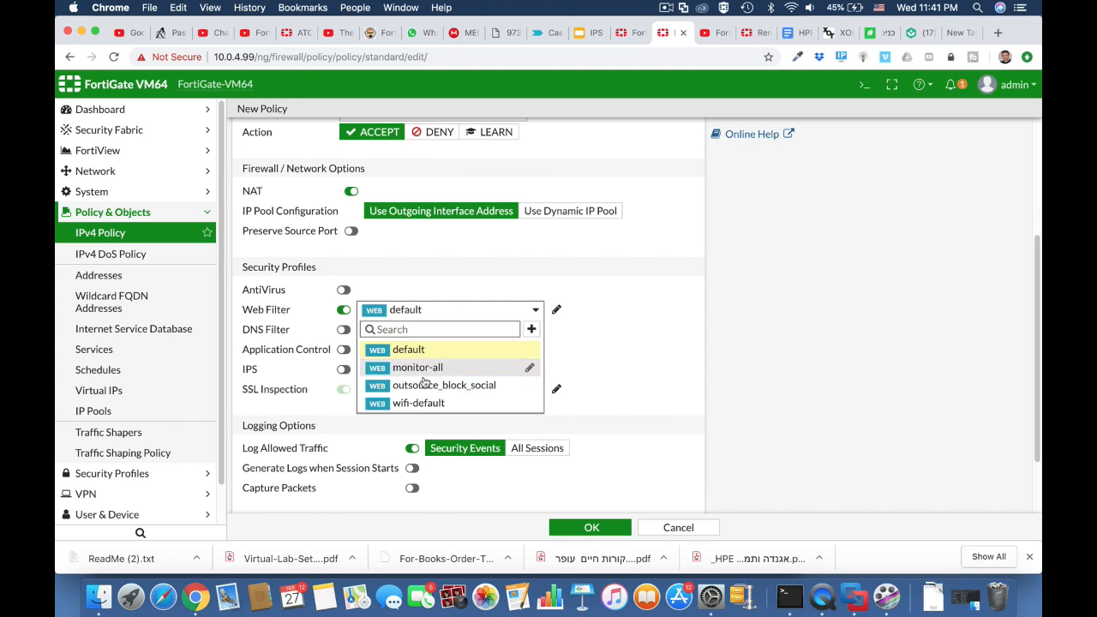
left_click(428, 387)
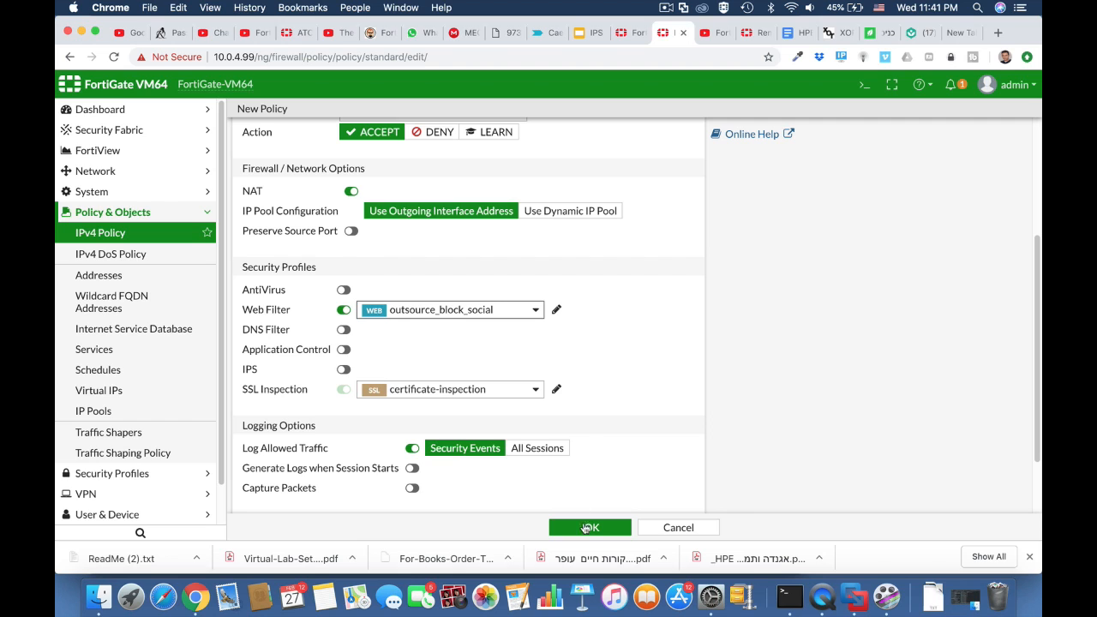
left_click(587, 528)
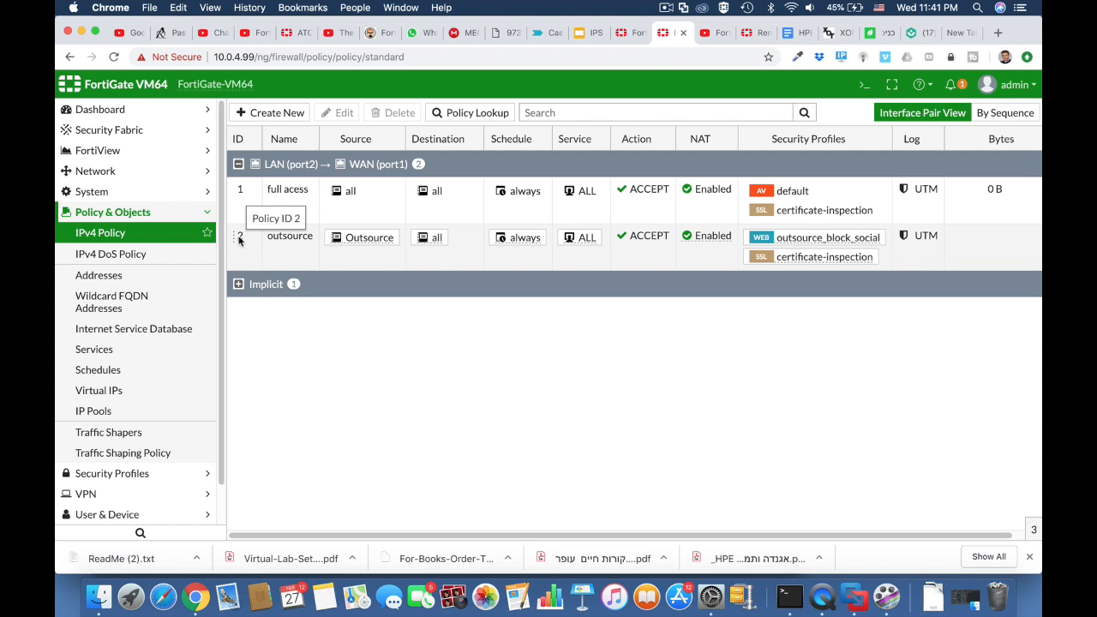
left_click_drag(240, 238, 240, 192)
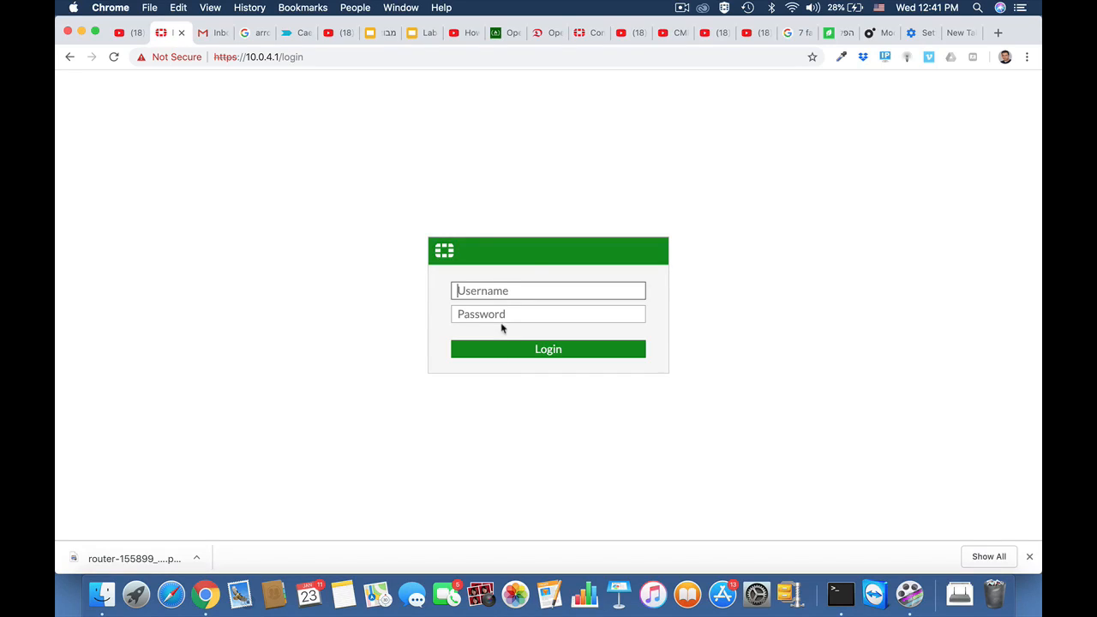
Log in at 10.0.4.1, postpone the startup prompts, and open the default Application Control sensor
type("admin")
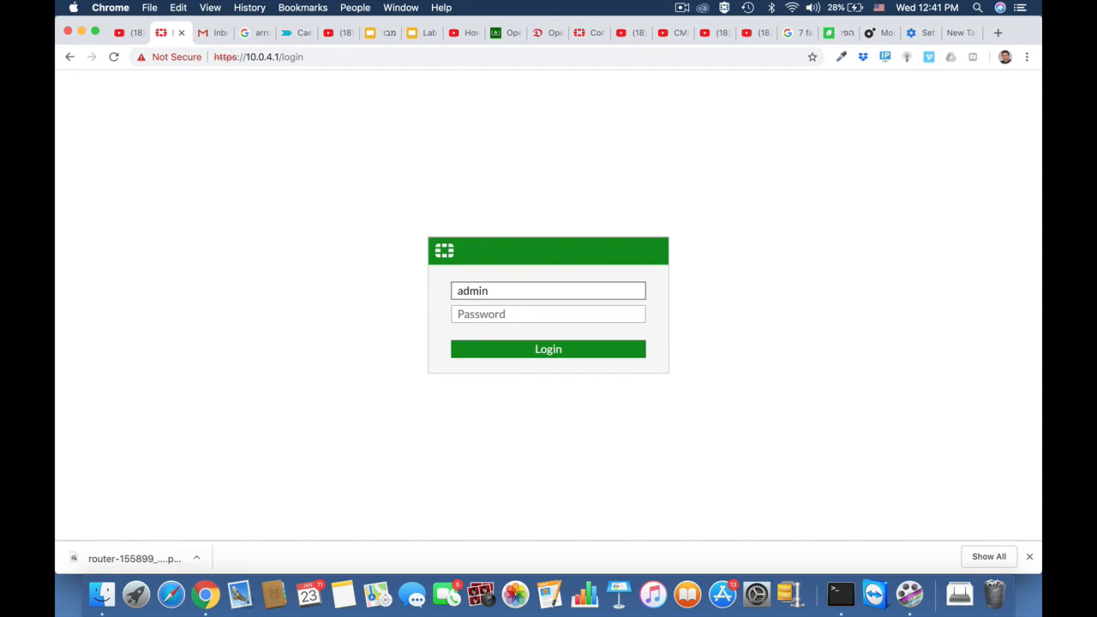
key("Return")
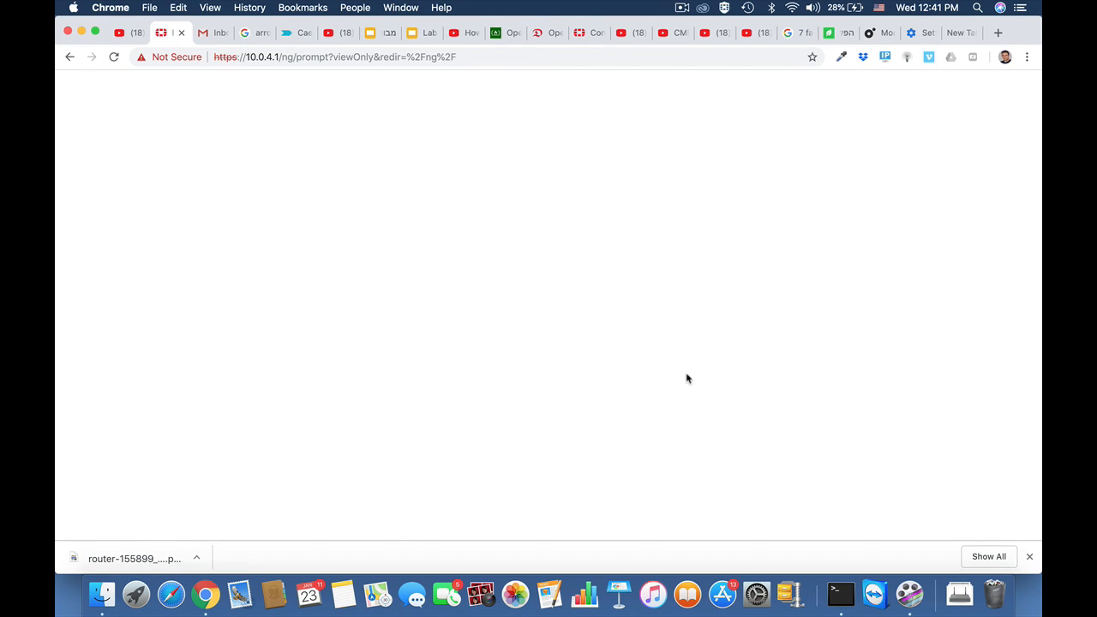
left_click(623, 352)
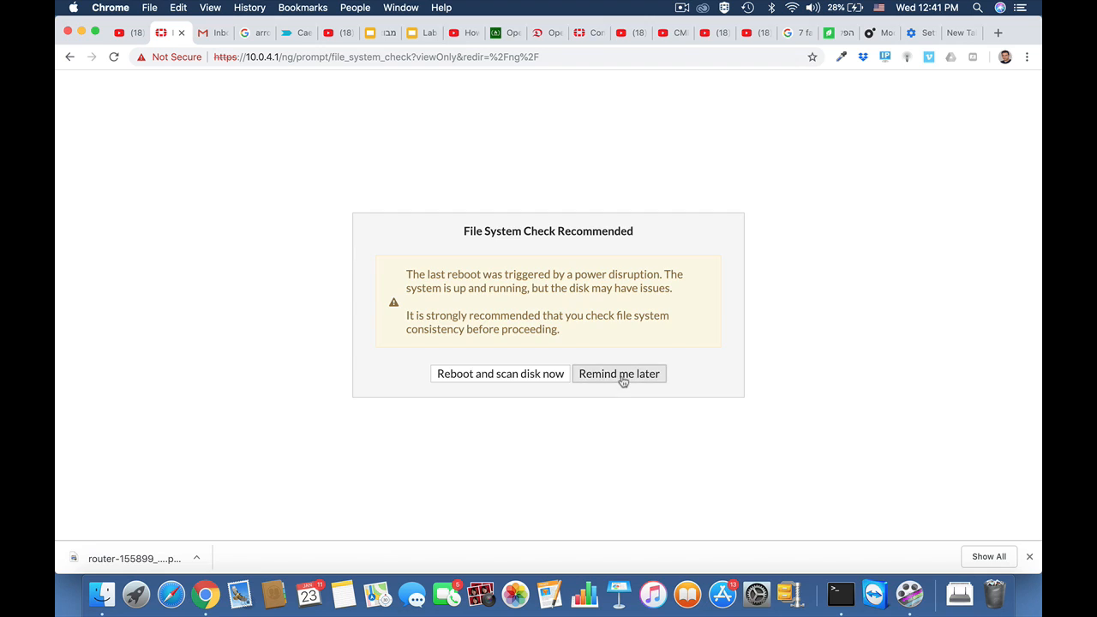
left_click(622, 380)
left_click(604, 356)
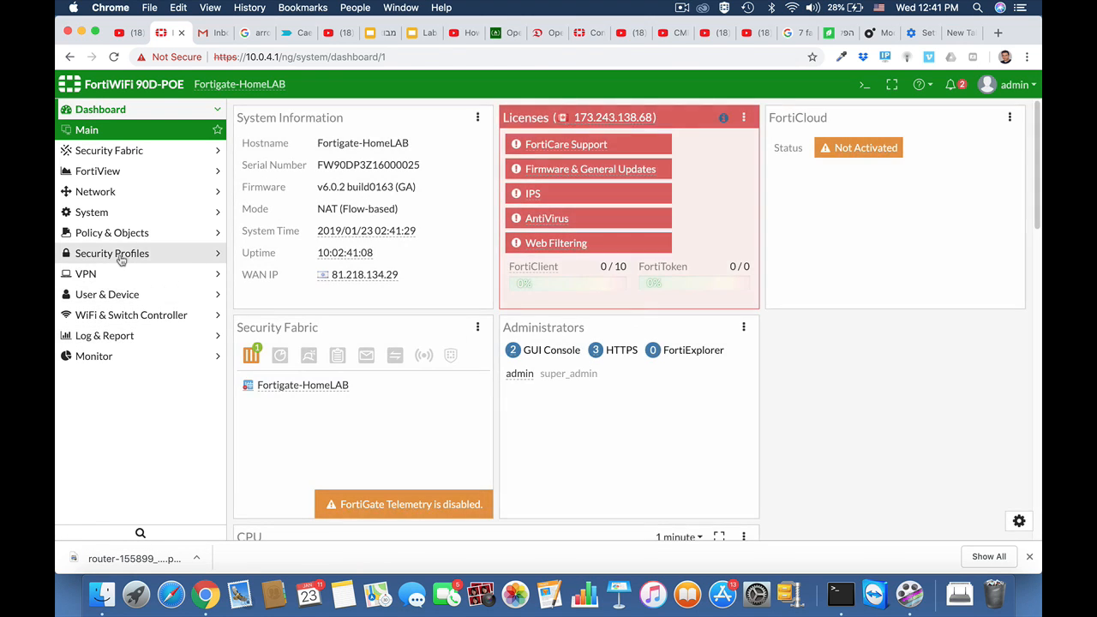
left_click(121, 256)
left_click(115, 317)
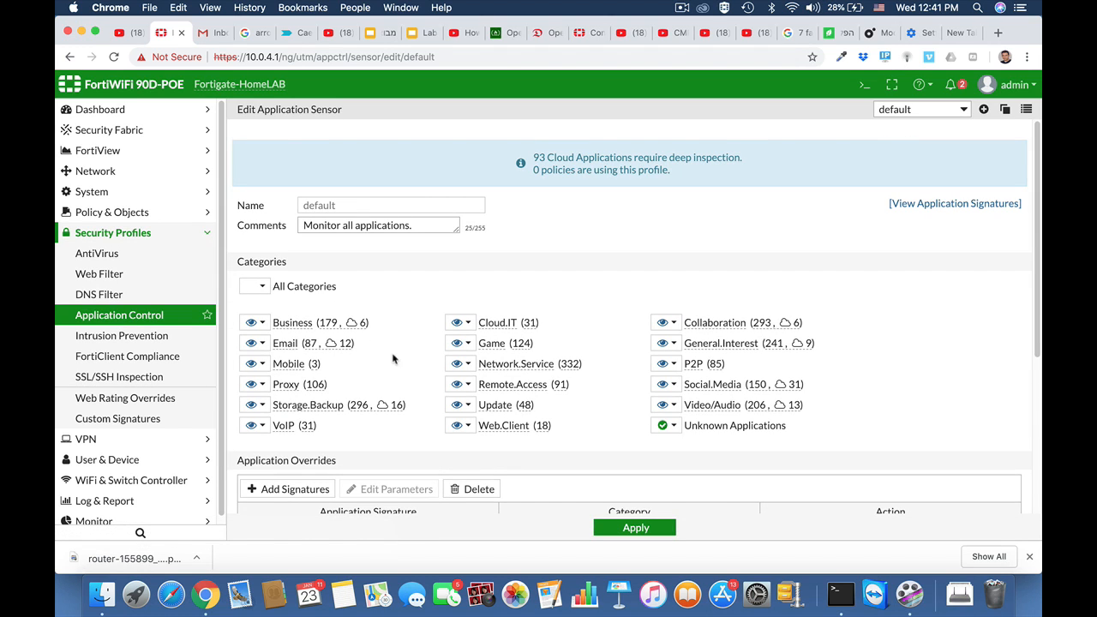
Inspect the Business and Remote.Access category actions without changing them
left_click(263, 324)
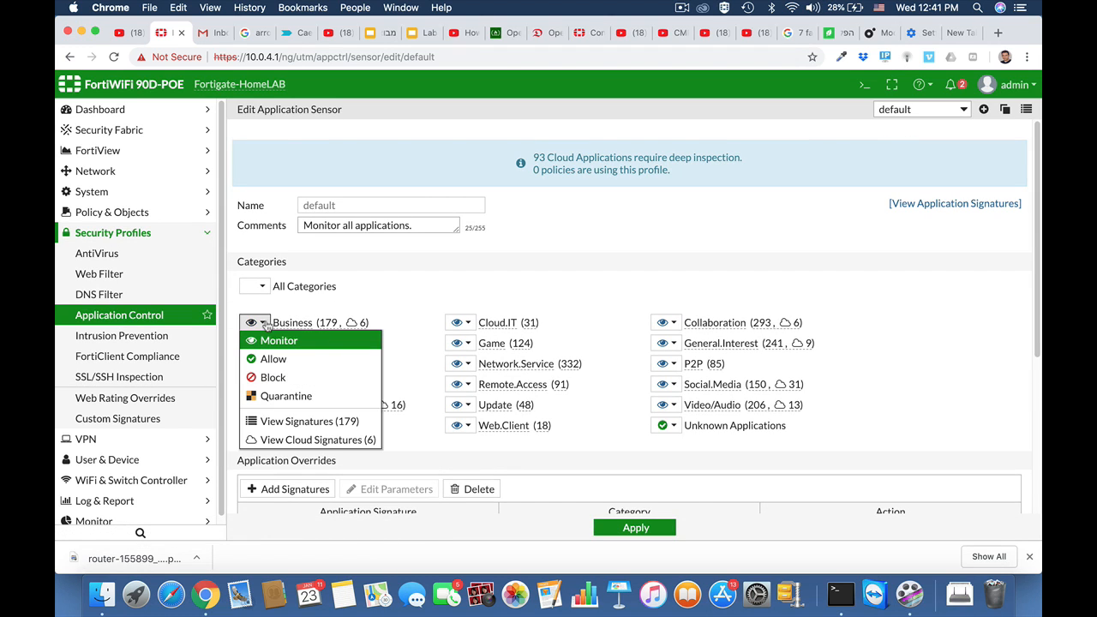
left_click(410, 350)
left_click(468, 385)
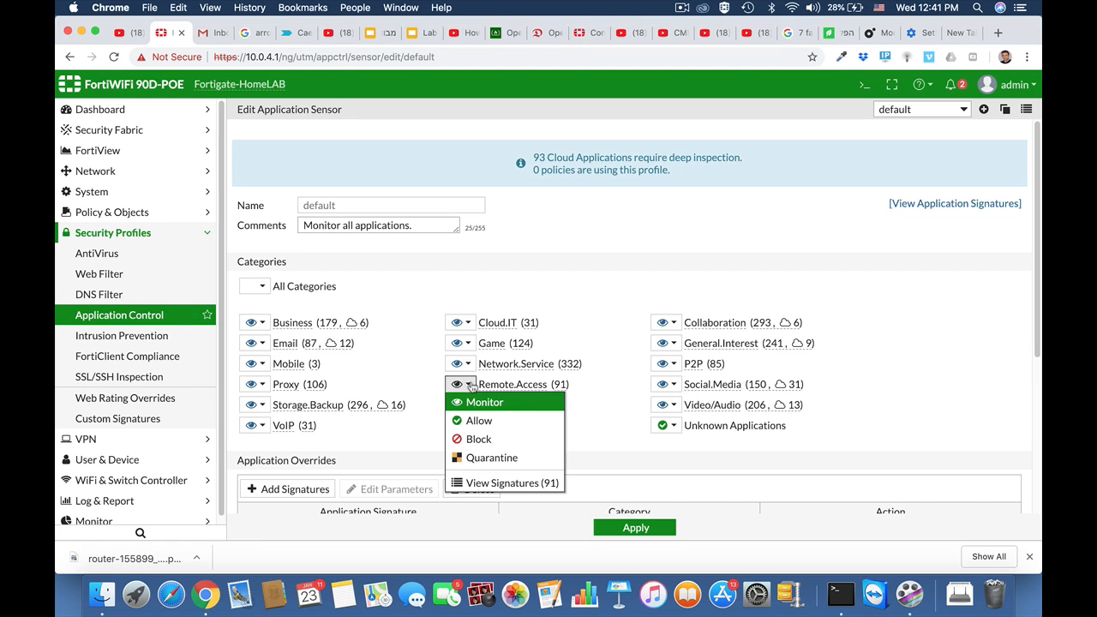
left_click(601, 310)
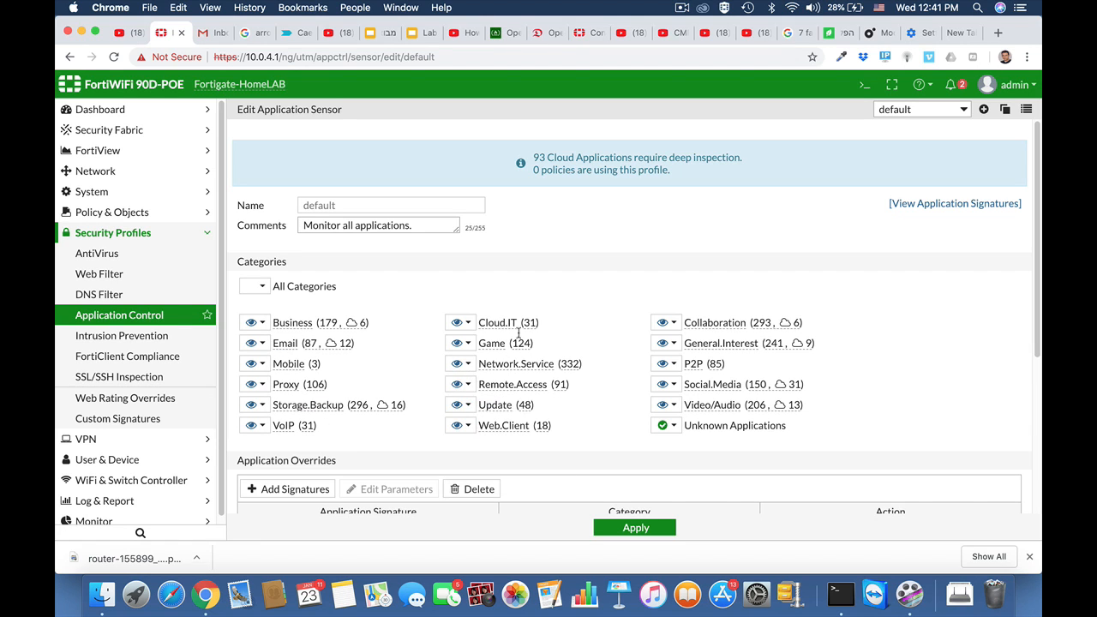
scroll(516, 386, "down", 3)
Filter signatures by name 'team' and add all three Teamviewer signatures as overrides
left_click(279, 382)
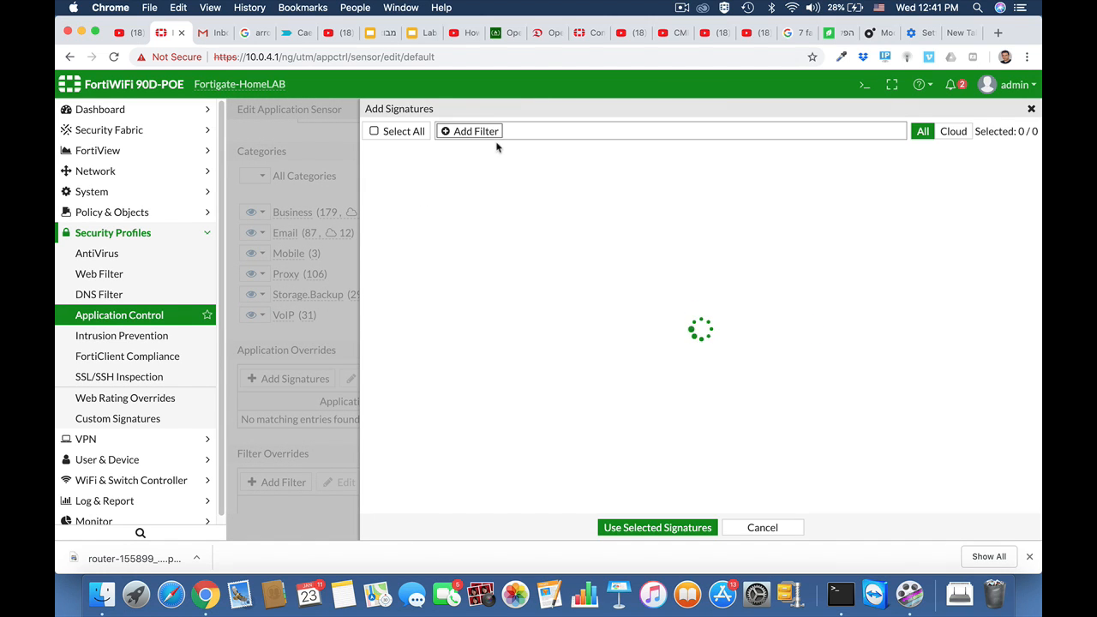
left_click(461, 131)
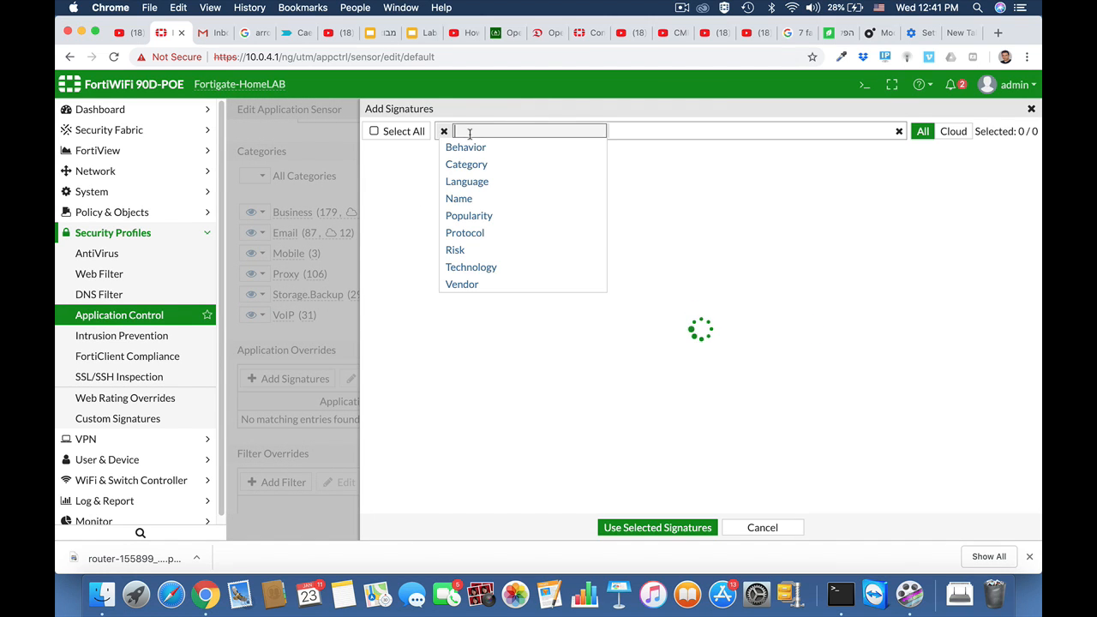
left_click(459, 198)
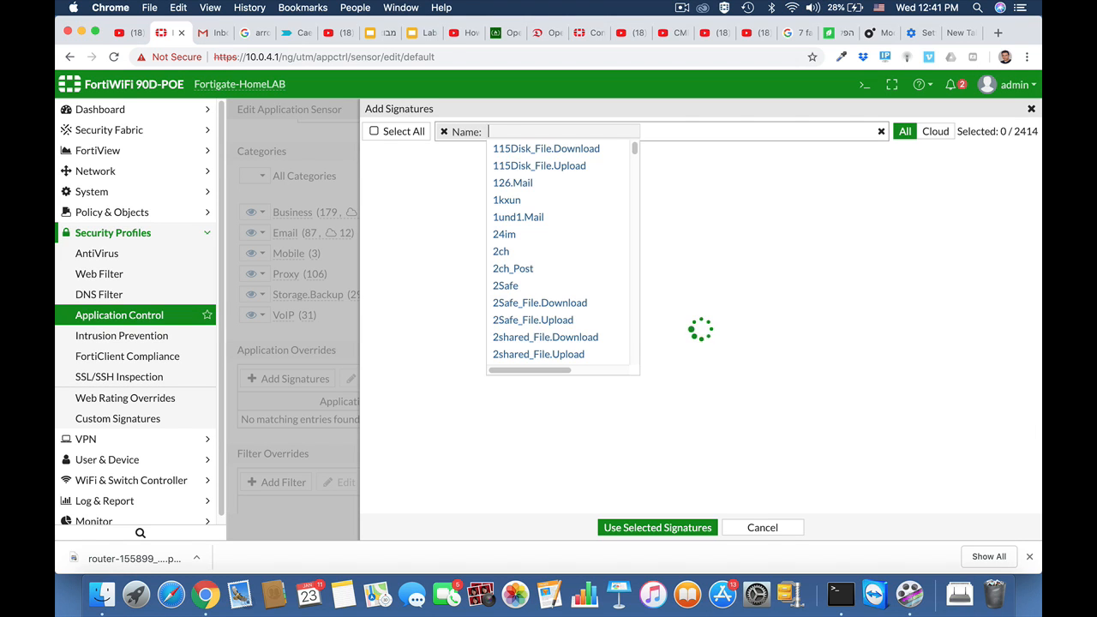
type("team")
left_click(512, 233)
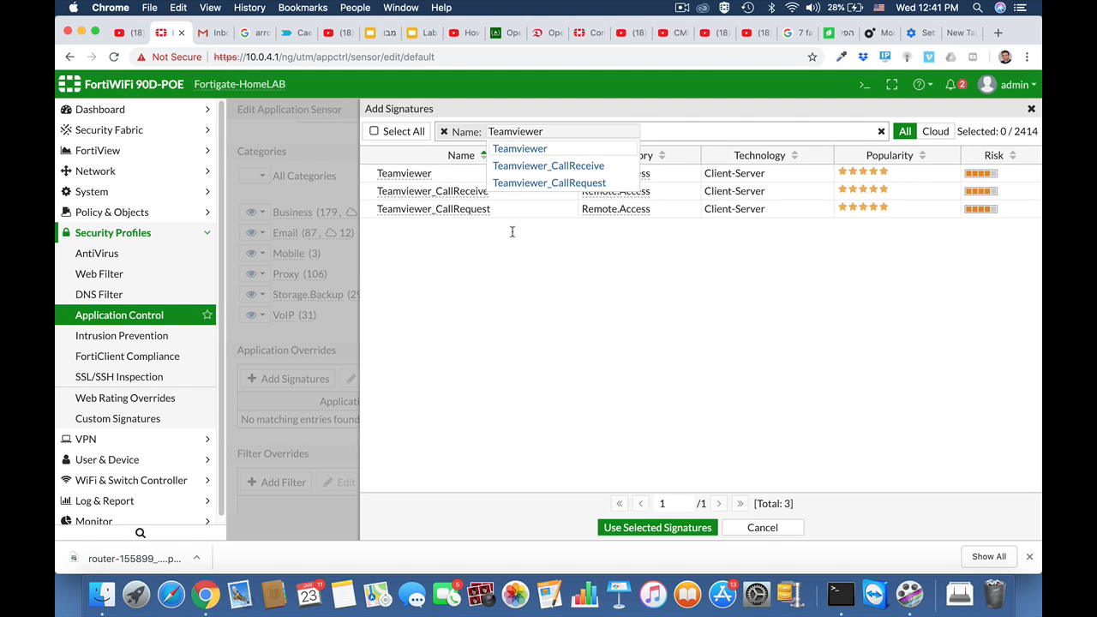
left_click(478, 246)
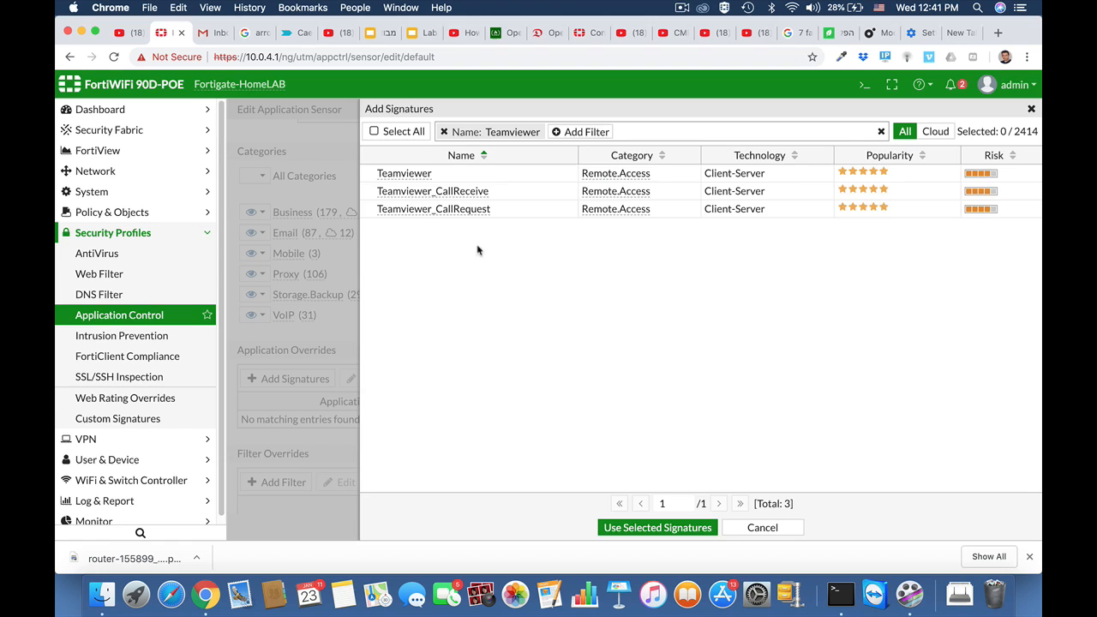
left_click(419, 176)
left_click(420, 191)
left_click(421, 208, "shift")
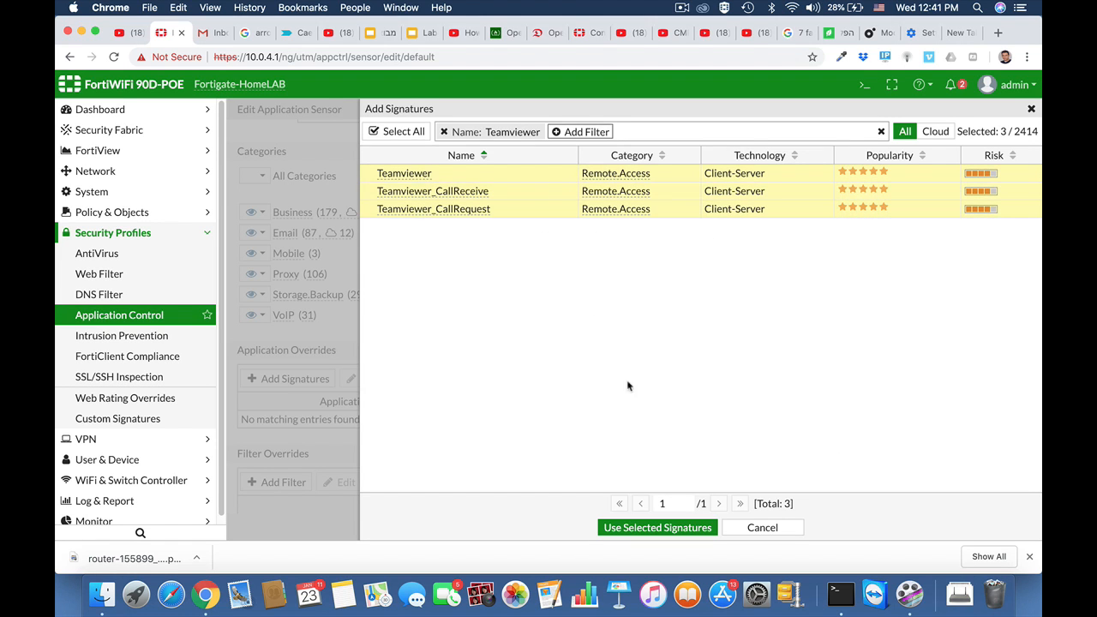
left_click(638, 531)
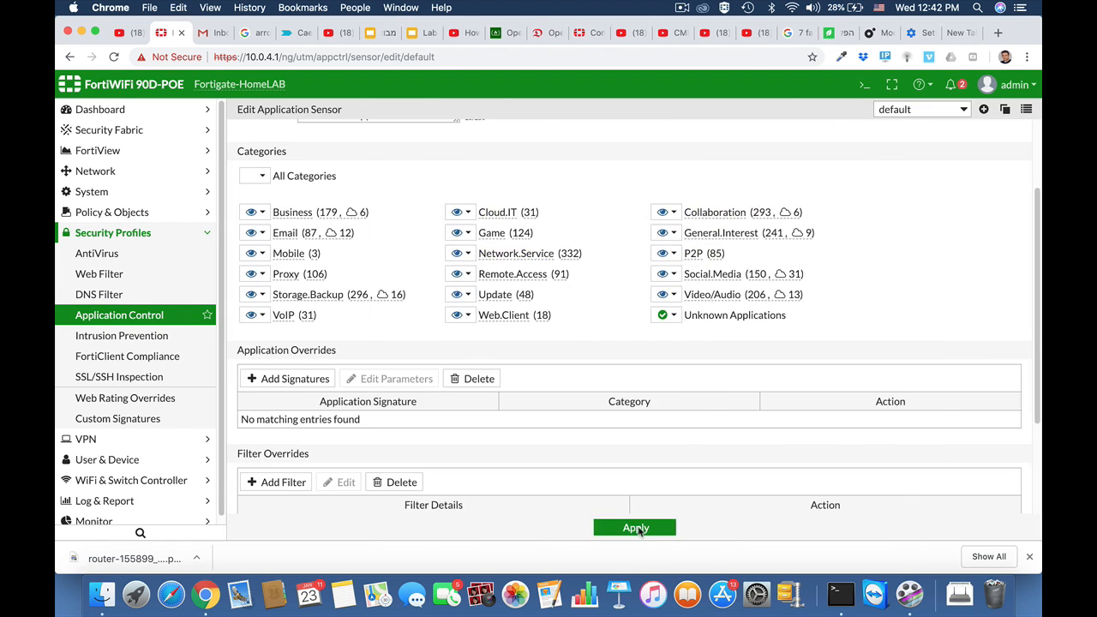
Keep the Teamviewer overrides on Block and apply the sensor changes
scroll(589, 362, "down", 3)
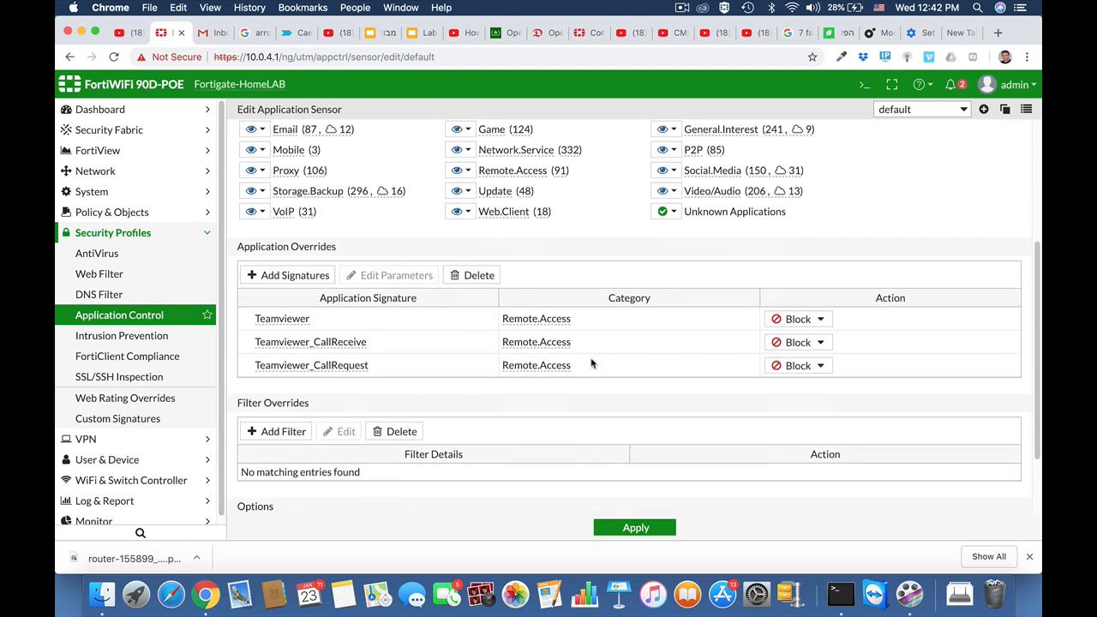
left_click(819, 320)
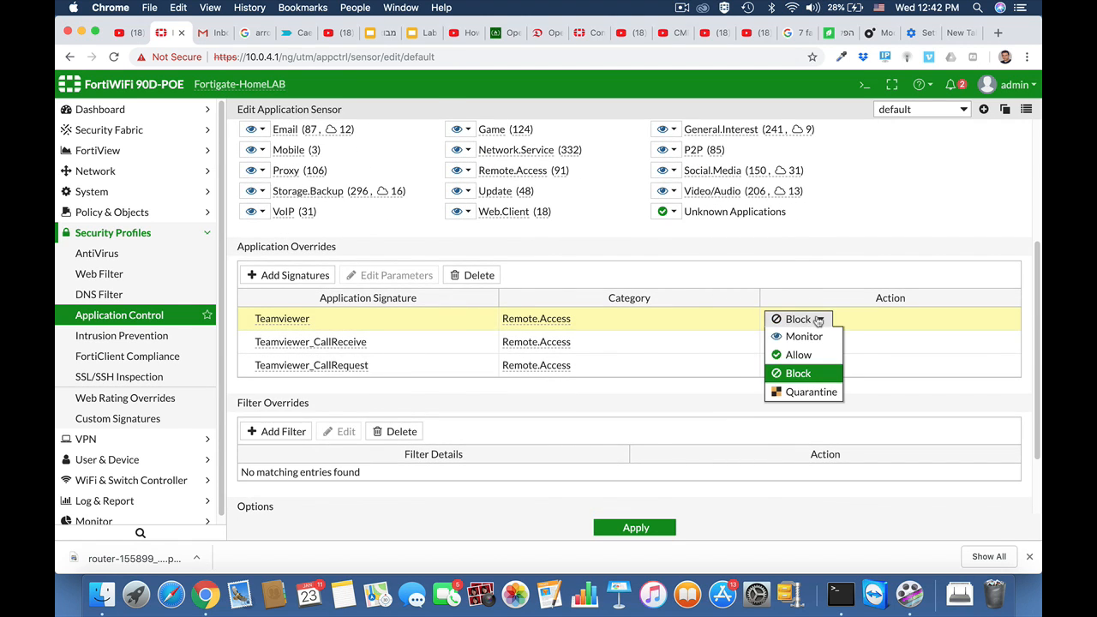
left_click(803, 375)
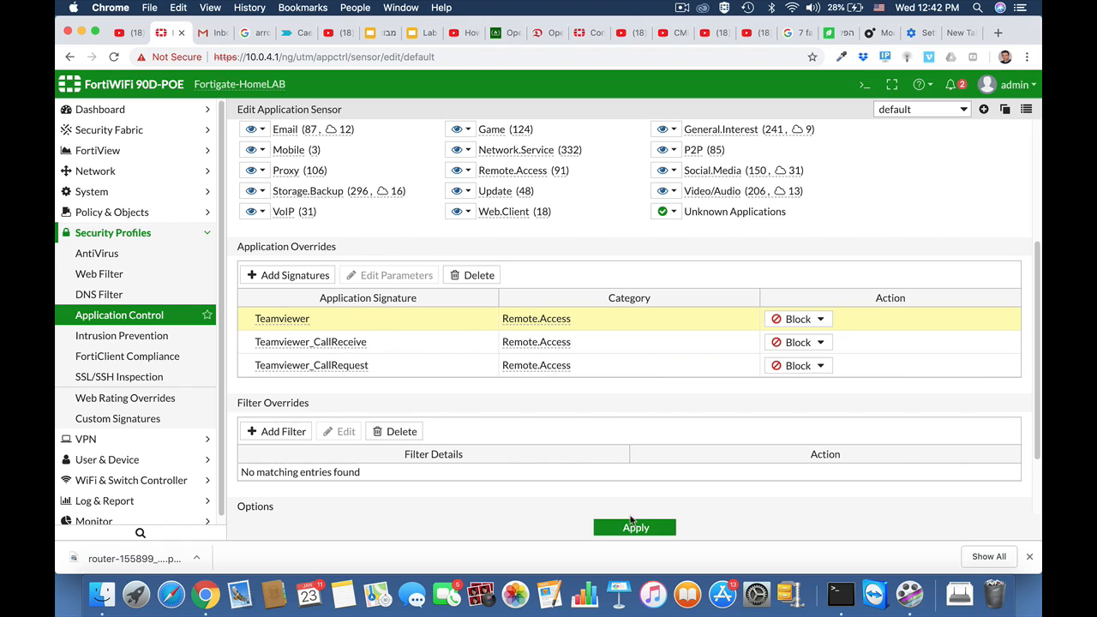
left_click(631, 526)
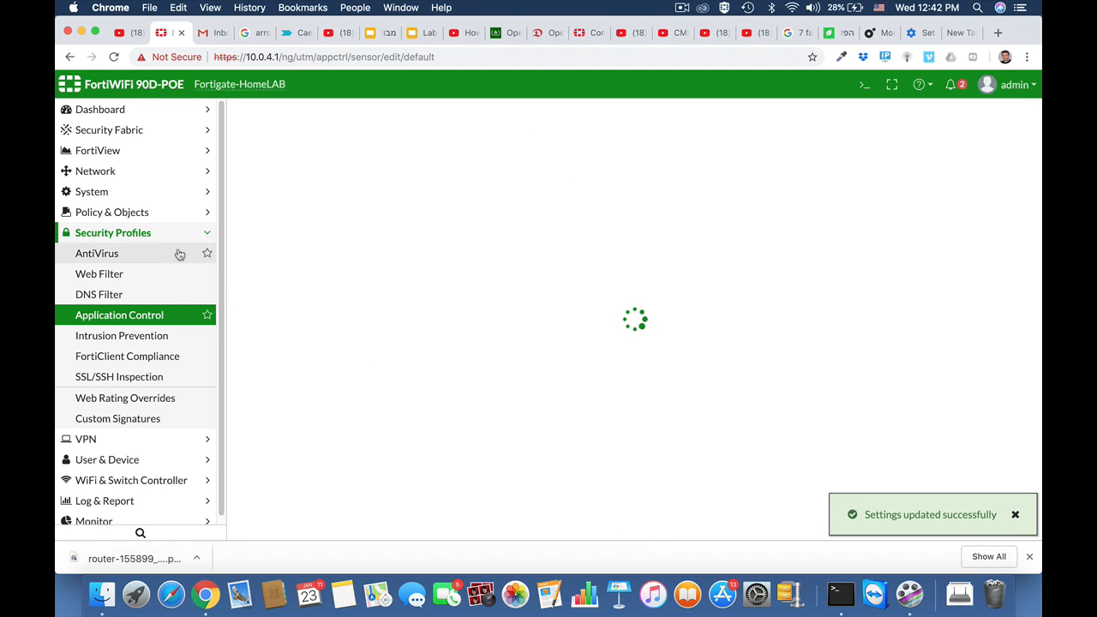
Select the ruckus2wan policy (ID 6) in the IPv4 Policy list and edit it
left_click(142, 214)
left_click(93, 233)
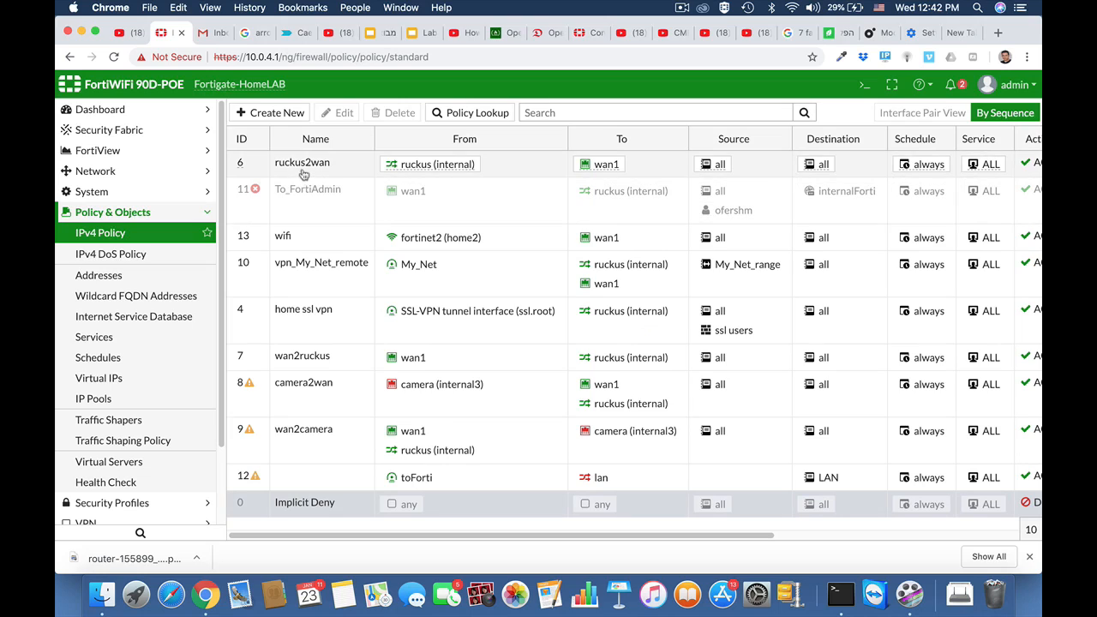
left_click(302, 171)
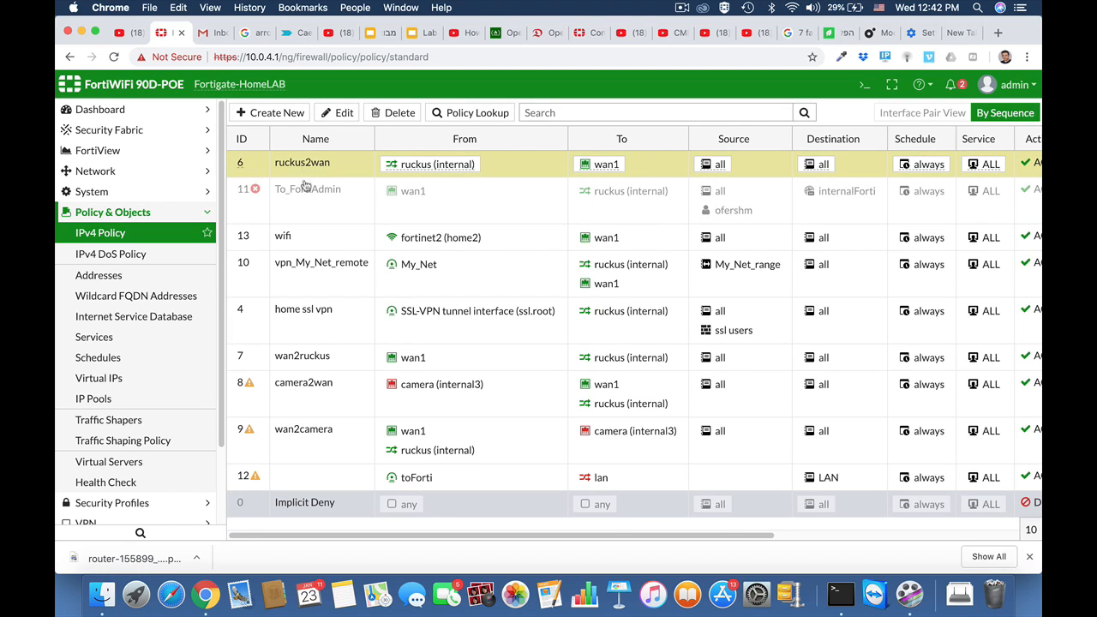
left_click(344, 114)
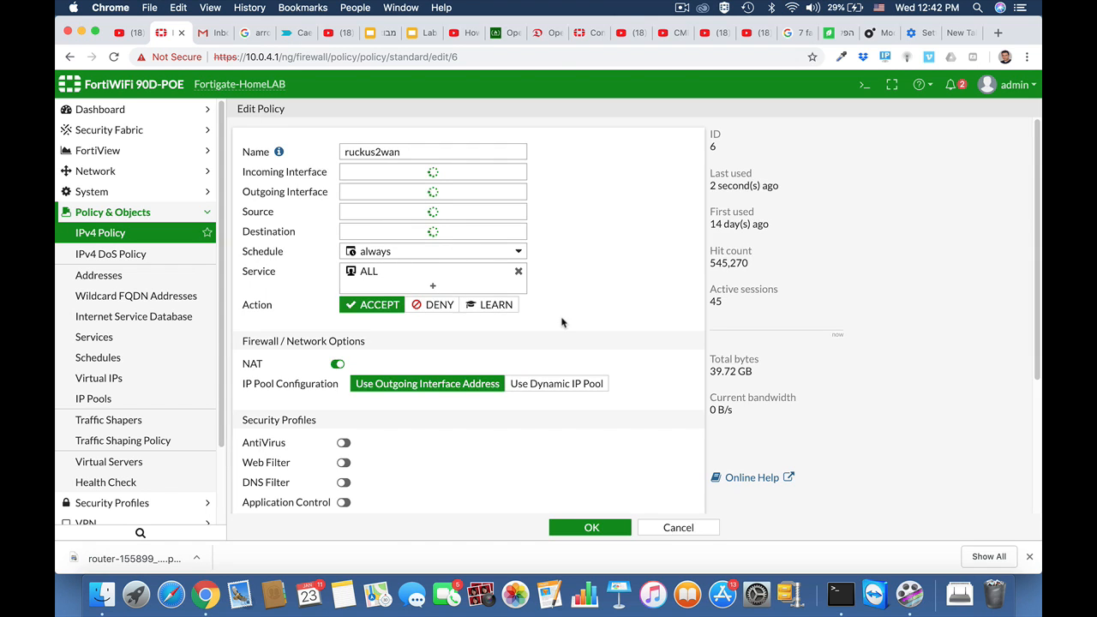
Enable Application Control with the BLOCKYTEAMV profile on ruckus2wan and save the policy
scroll(565, 325, "down", 5)
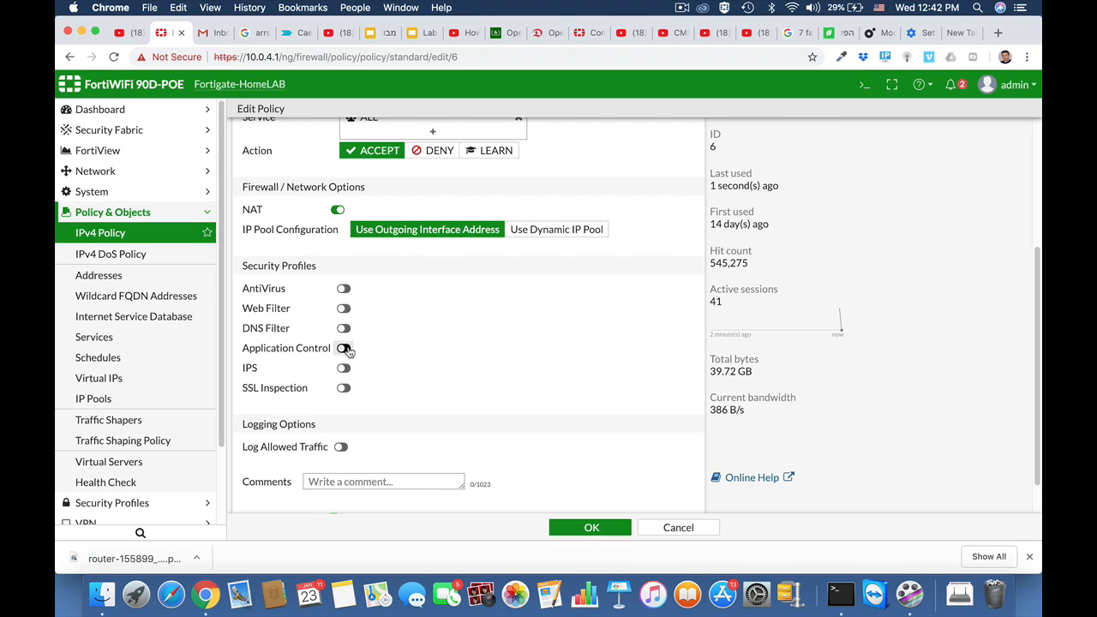
left_click(343, 349)
left_click(414, 349)
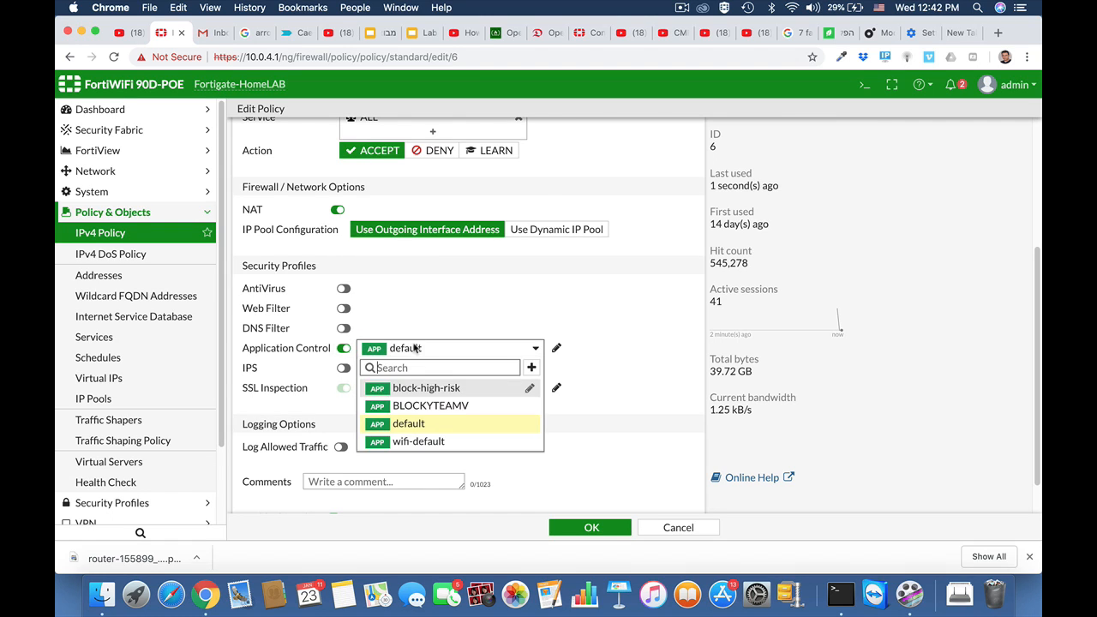
left_click(417, 404)
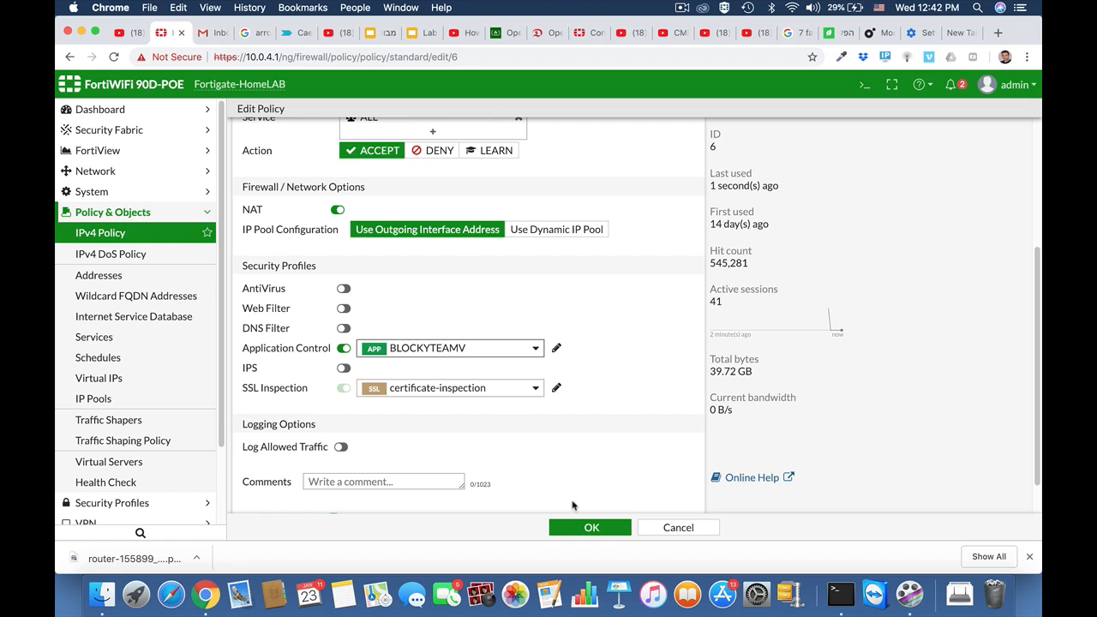
left_click(587, 527)
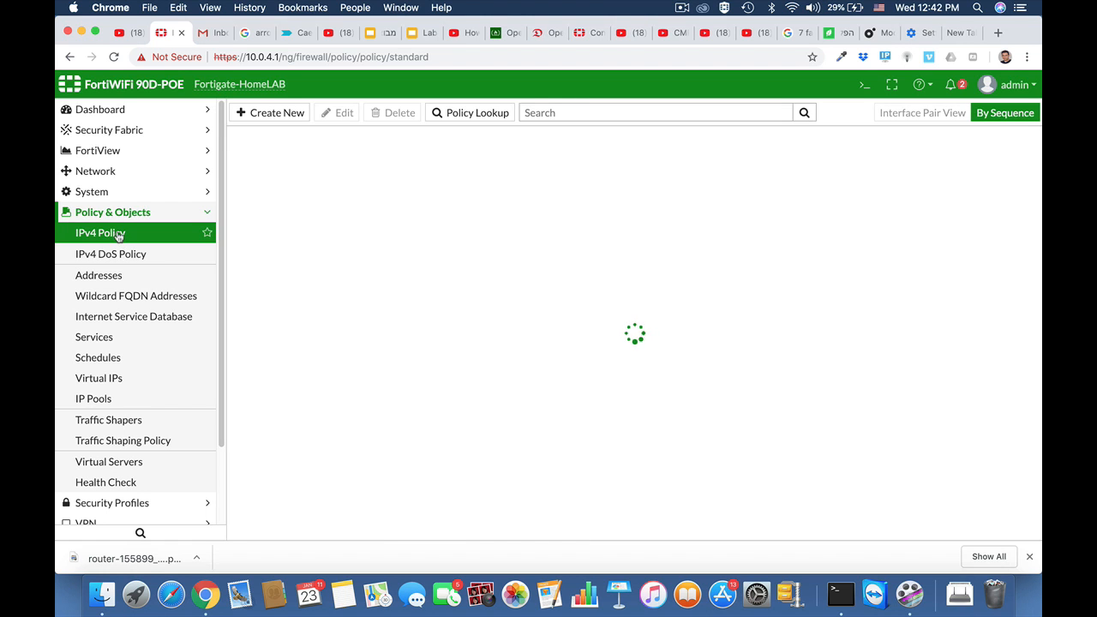
Switch to the Twitter browser tab and scroll through the home feed
left_click(682, 8)
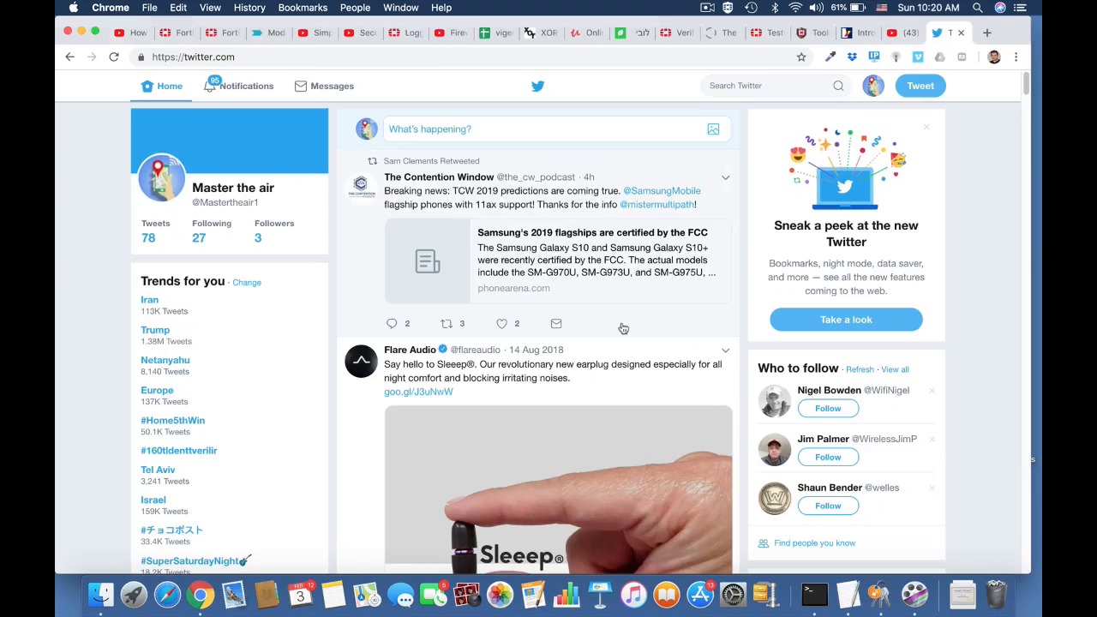
scroll(558, 375, "down", 5)
scroll(554, 377, "down", 10)
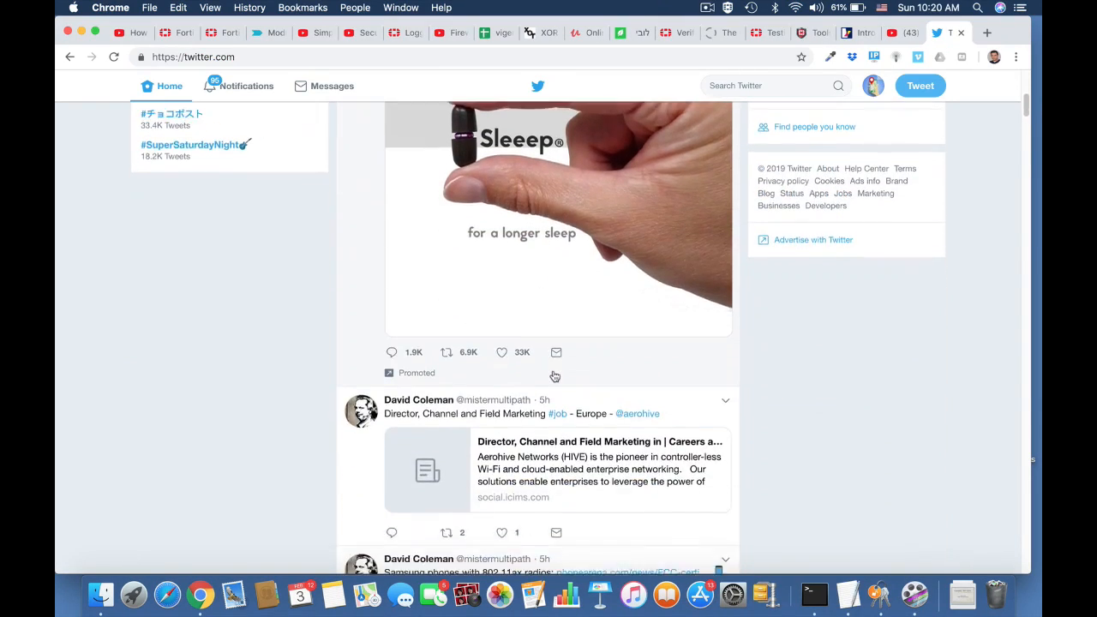
scroll(554, 367, "up", 10)
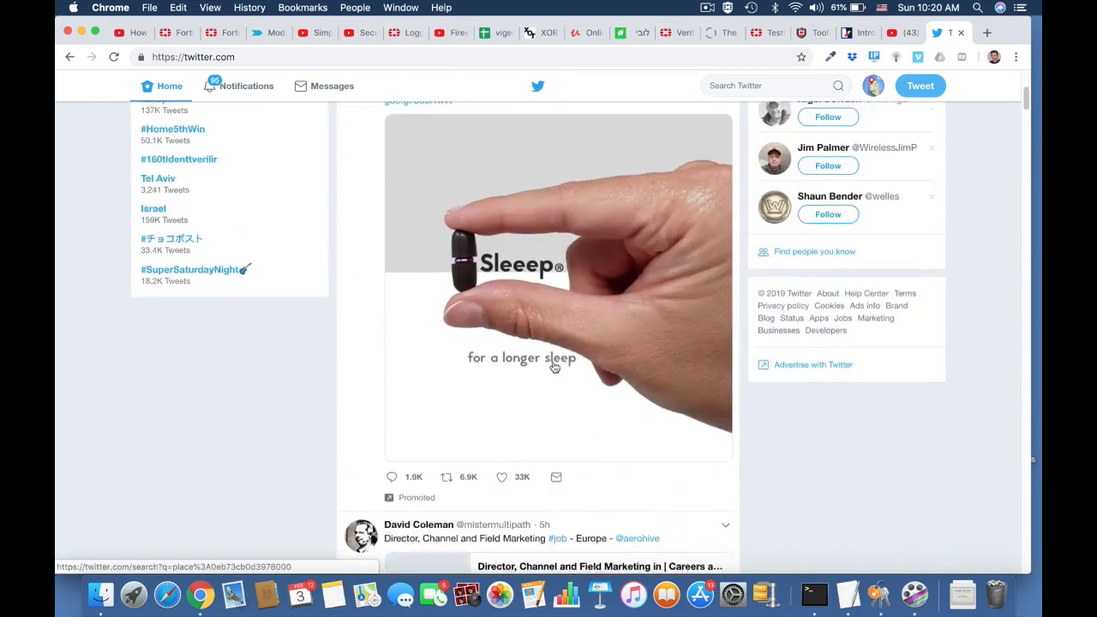
Return to FortiGate and open the System > Settings page
left_click(175, 32)
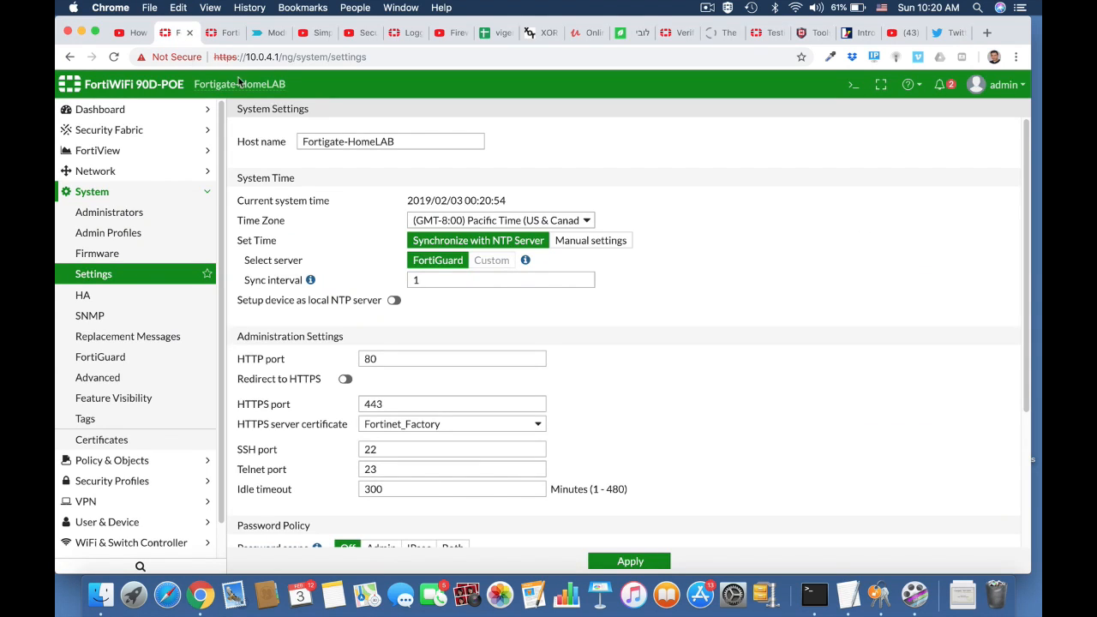
left_click(122, 198)
left_click(120, 195)
left_click(142, 272)
scroll(429, 386, "down", 5)
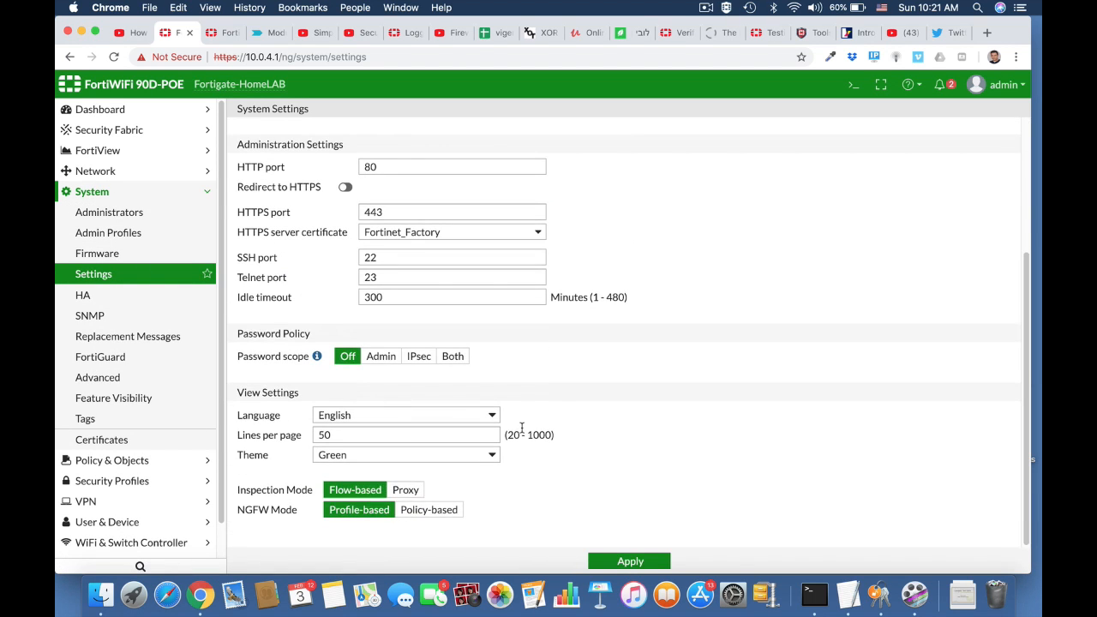
Set NGFW Mode to Policy-based with certificate-inspection for SSL/SSH, and apply
left_click(434, 510)
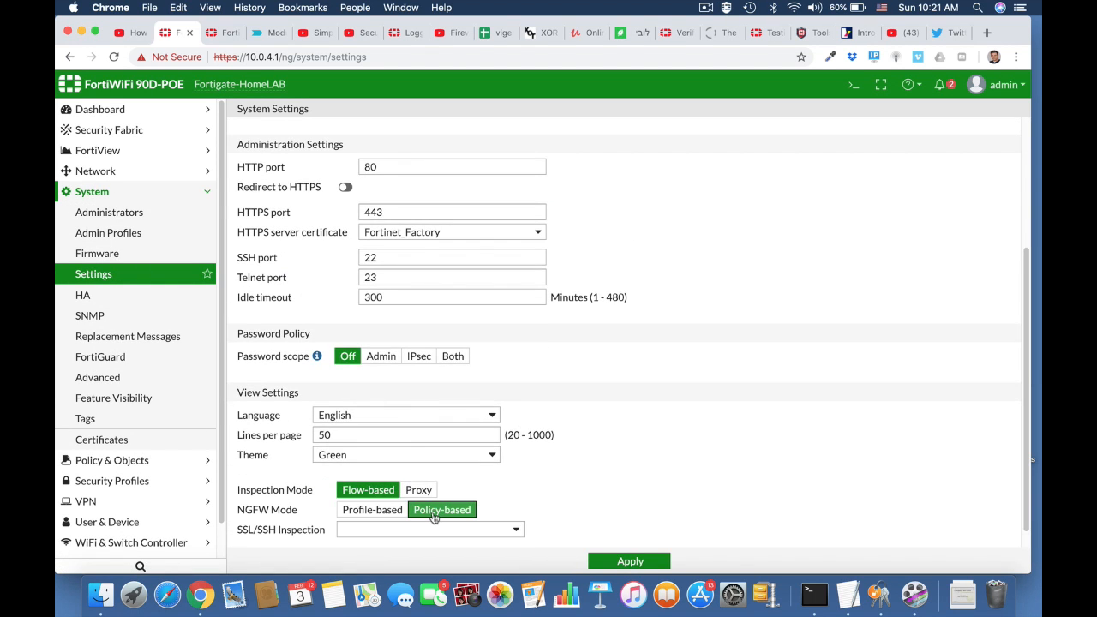
right_click(518, 533)
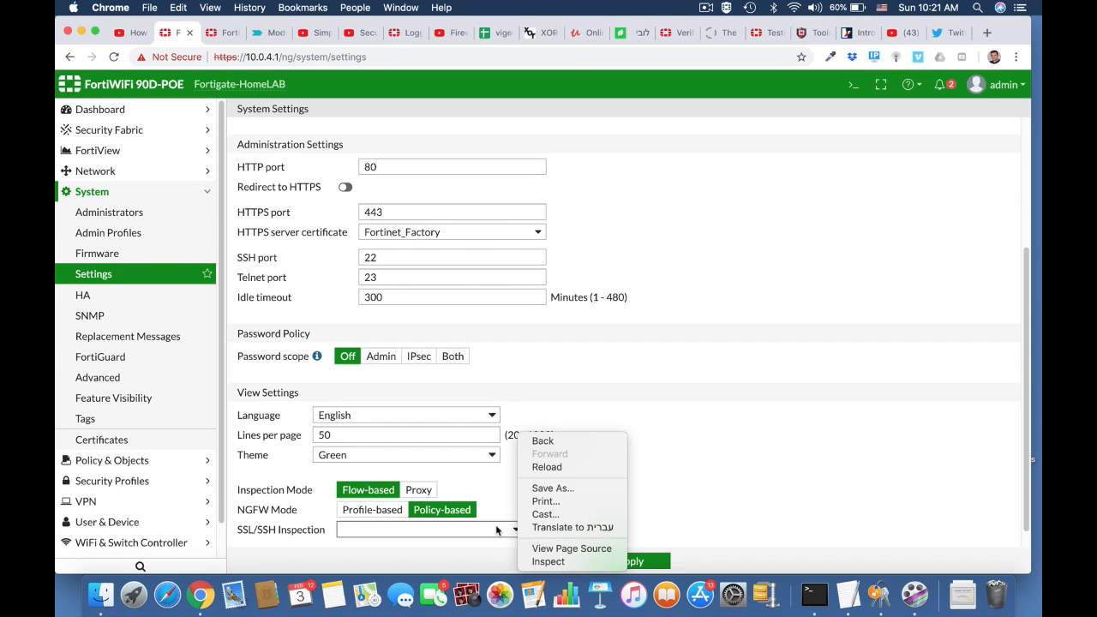
left_click(492, 528)
left_click(490, 528)
left_click(466, 538)
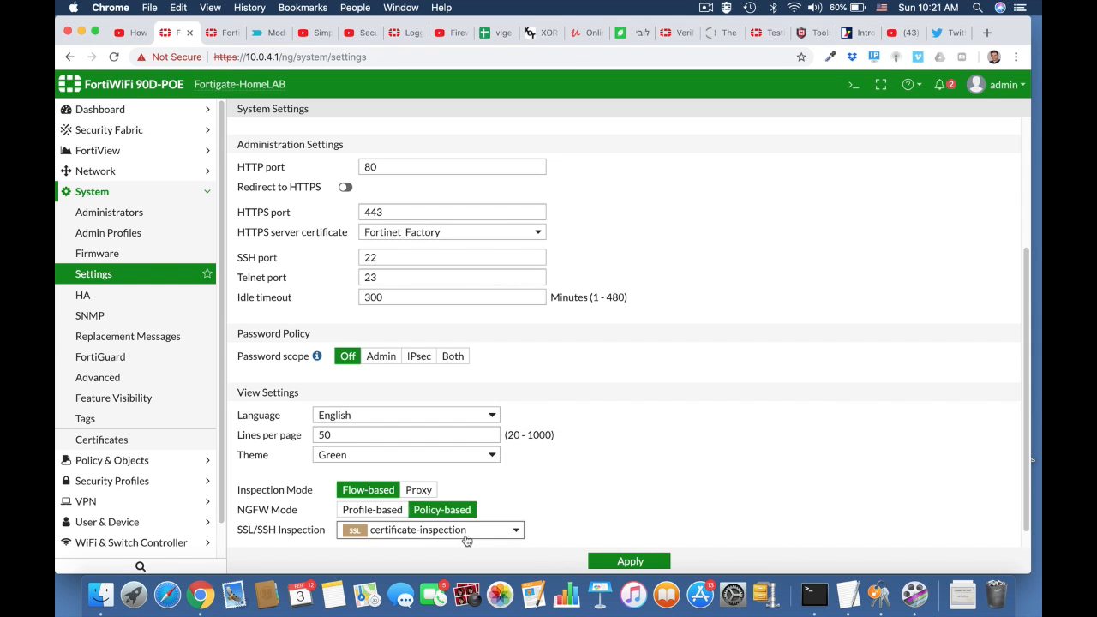
scroll(656, 497, "down", 1)
left_click(628, 560)
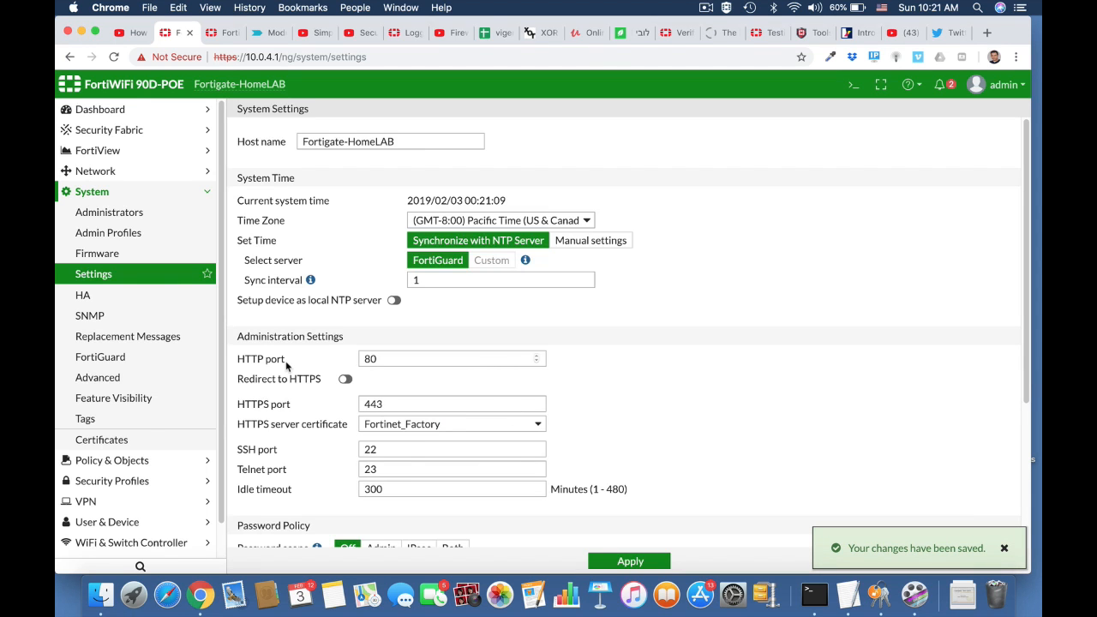
Go to Policy & Objects > Central SNAT and start a new SNAT policy
left_click(105, 173)
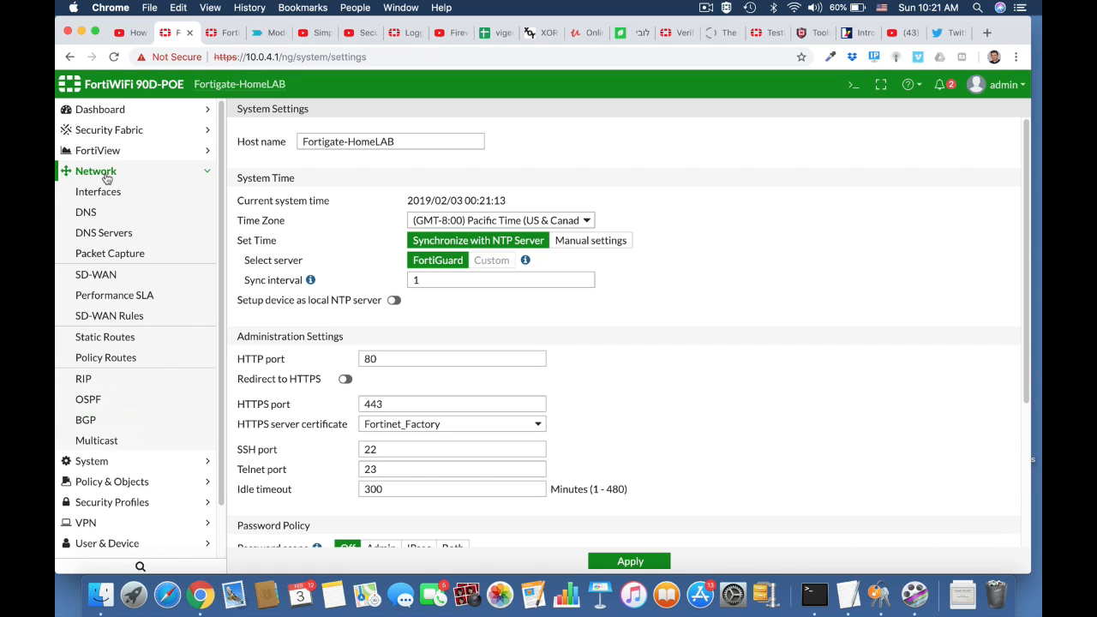
left_click(147, 480)
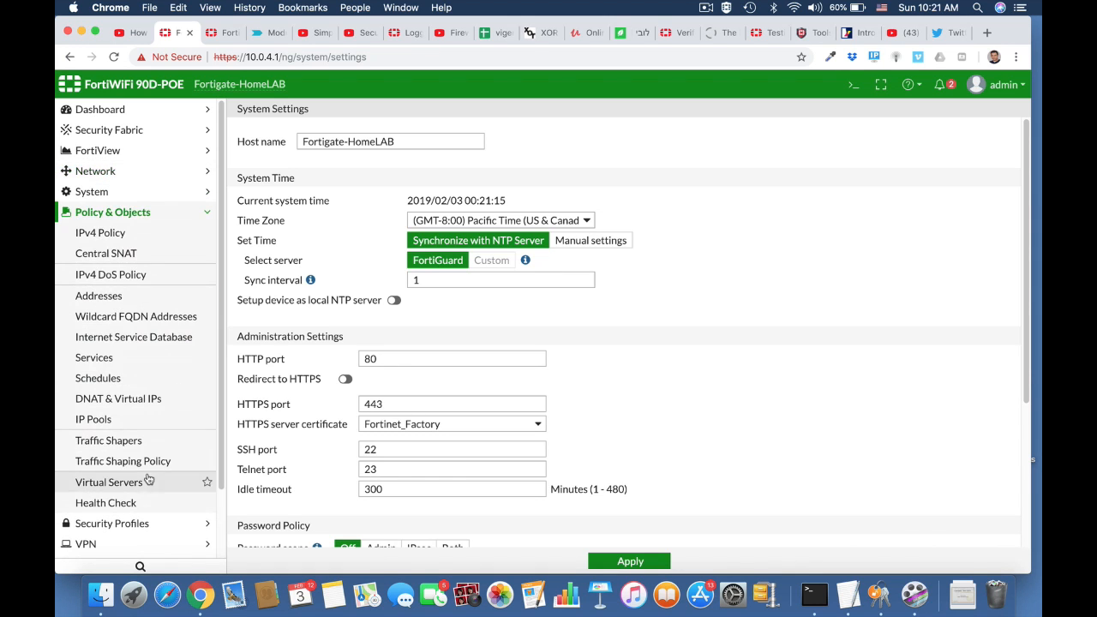
left_click(118, 253)
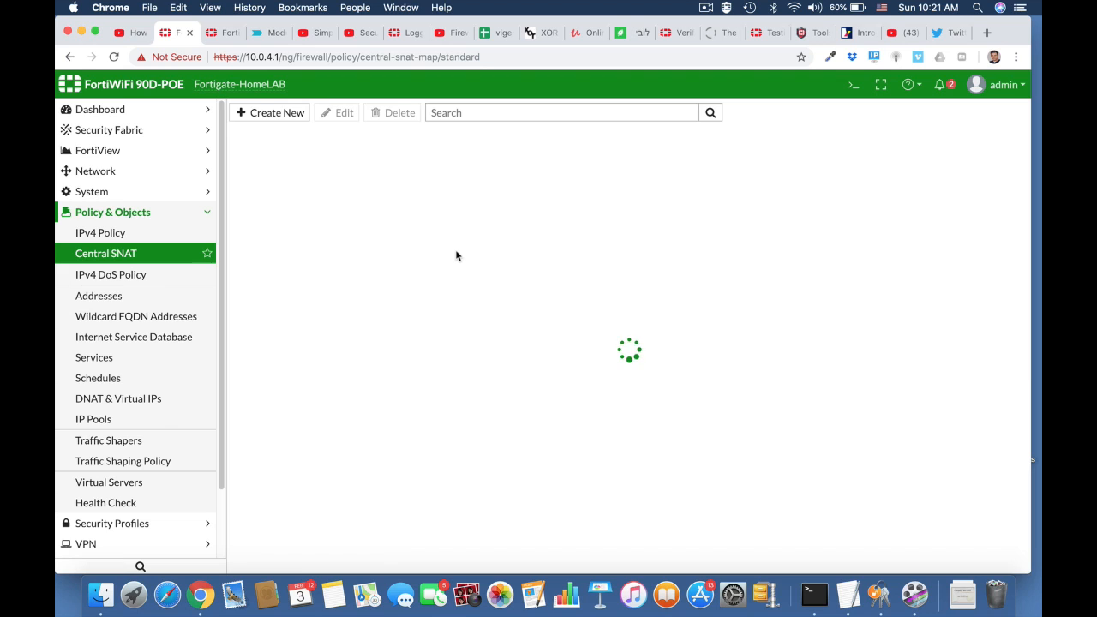
left_click(294, 113)
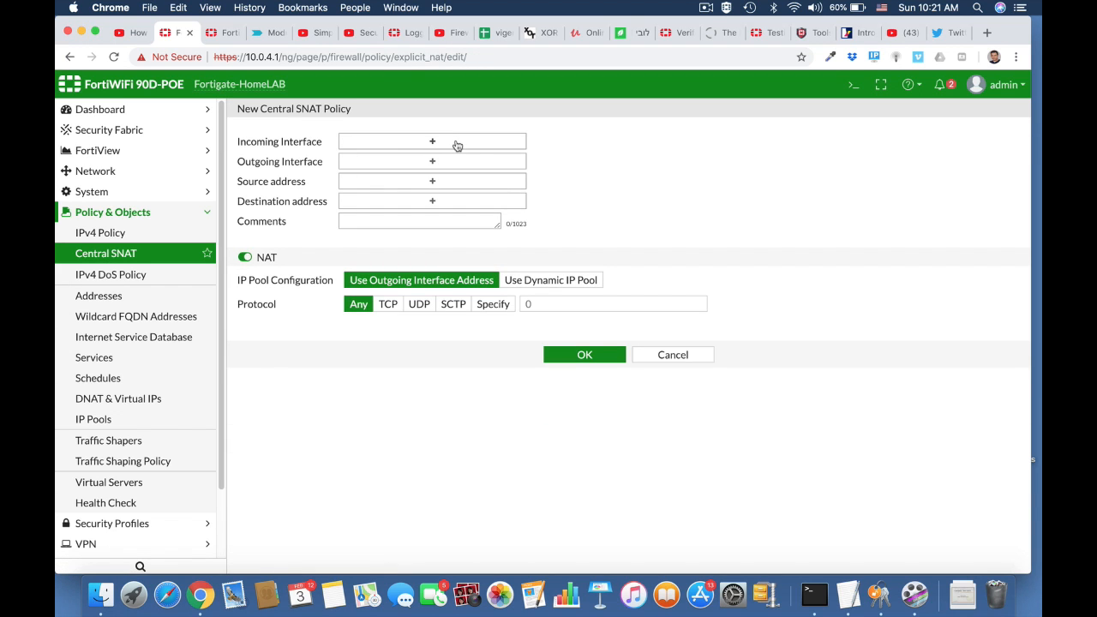
Set incoming LAN (internal), outgoing wan1, source and destination all, and save
left_click(457, 143)
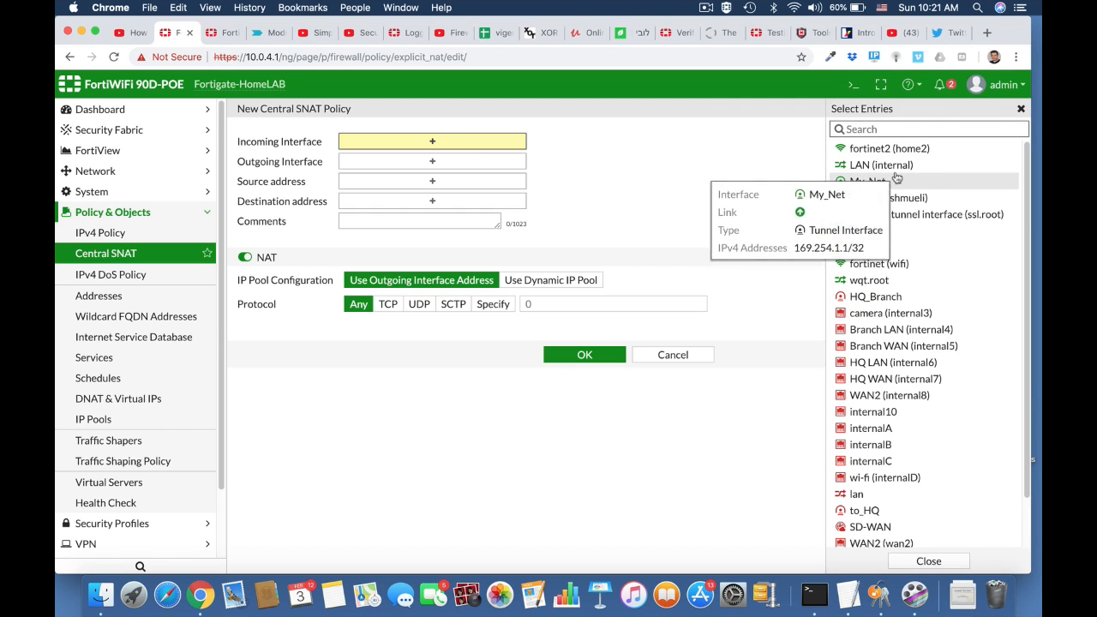
left_click(883, 165)
left_click(519, 175)
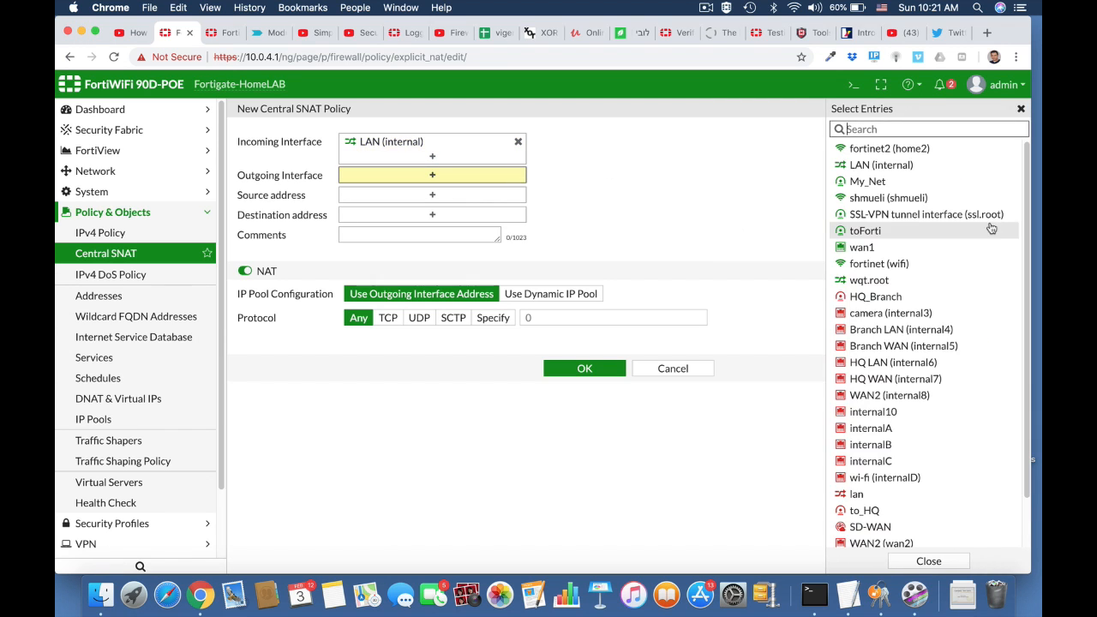
left_click(866, 247)
left_click(455, 208)
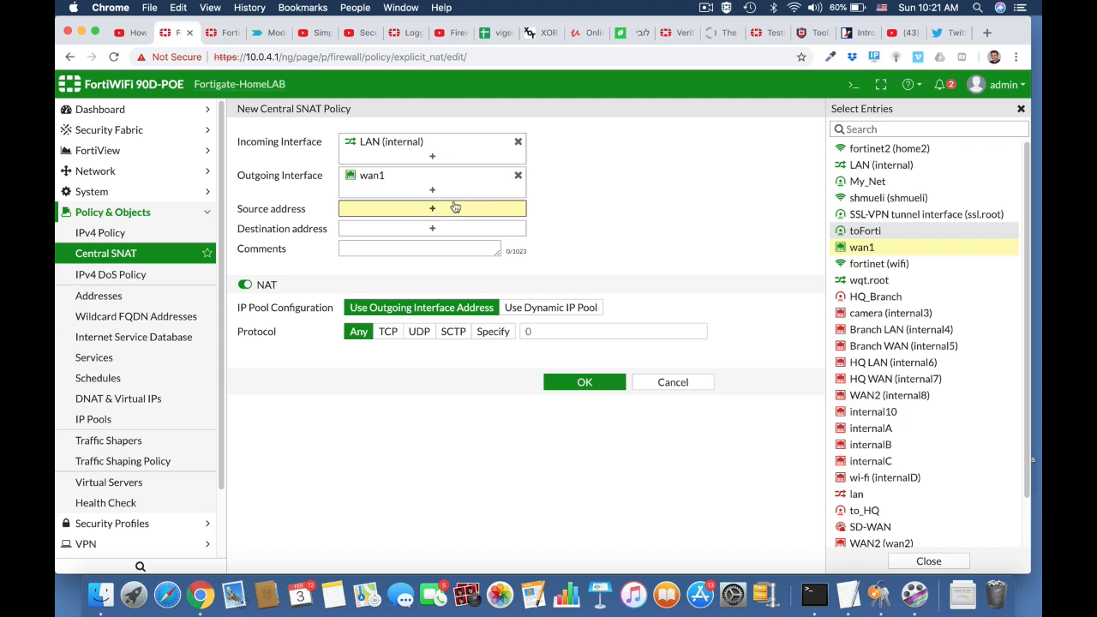
left_click(856, 168)
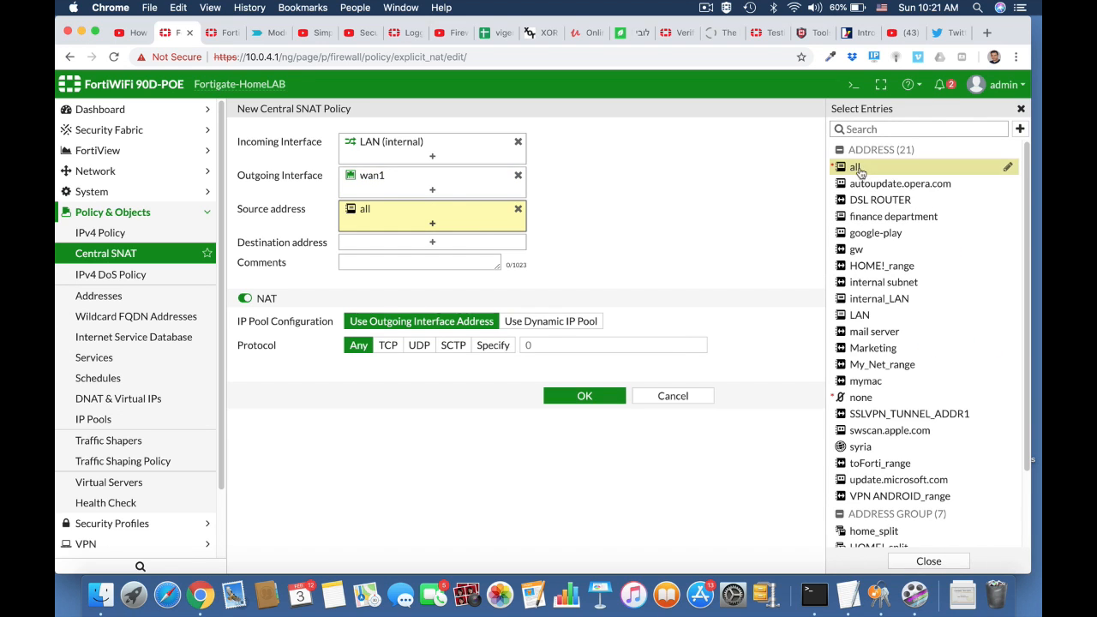
left_click(467, 241)
left_click(857, 168)
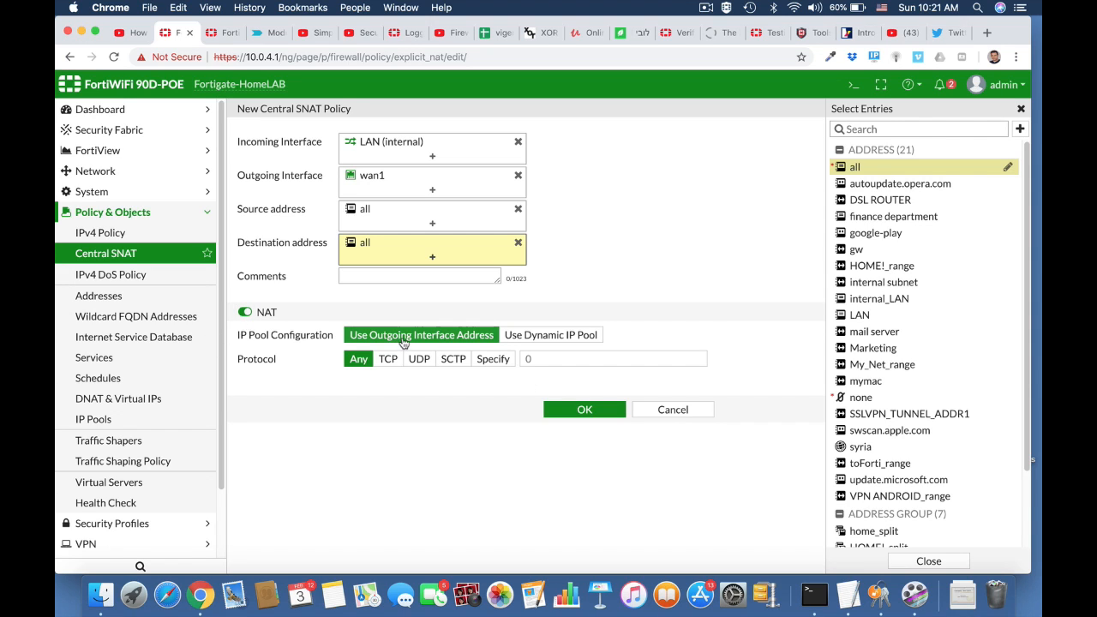
left_click(589, 412)
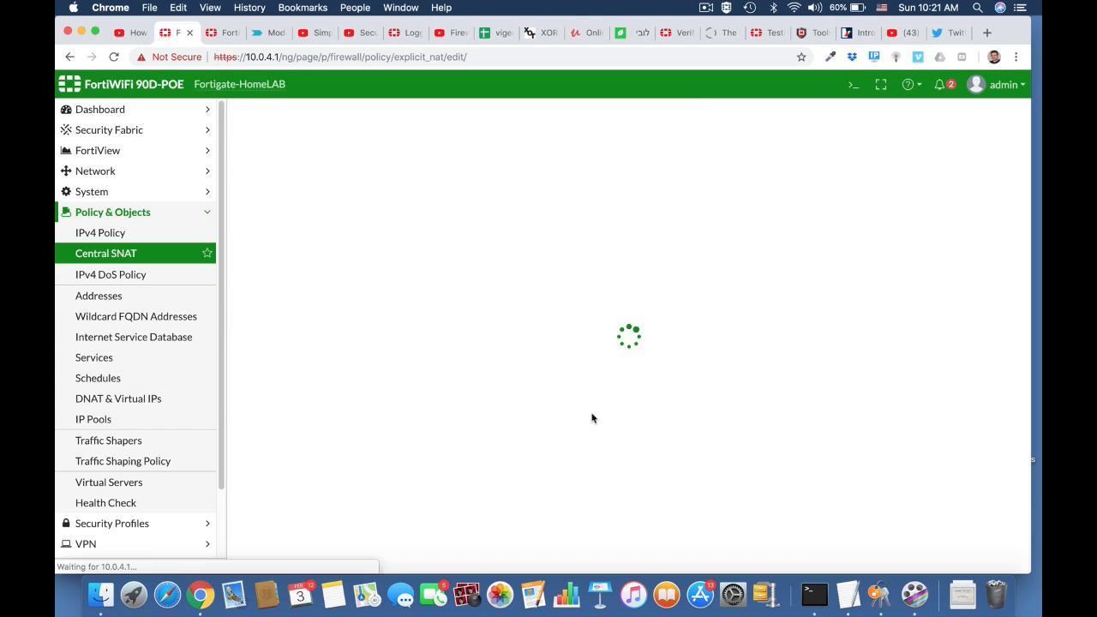
Start a new IPv4 policy named Block_Twitter from LAN (internal) to wan1
left_click(155, 235)
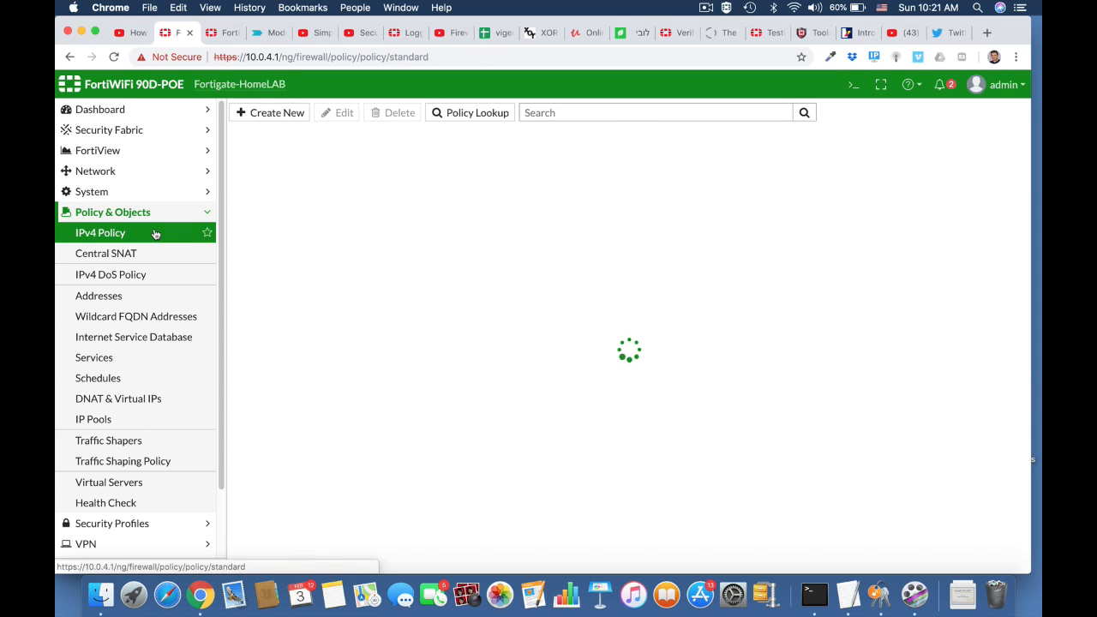
left_click(294, 116)
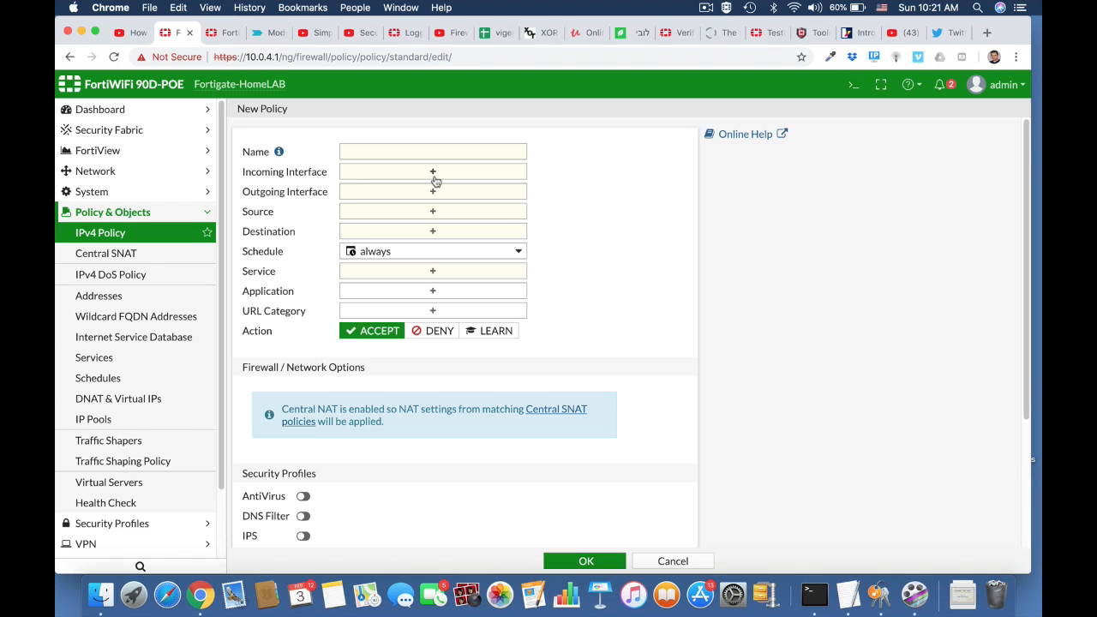
left_click(407, 150)
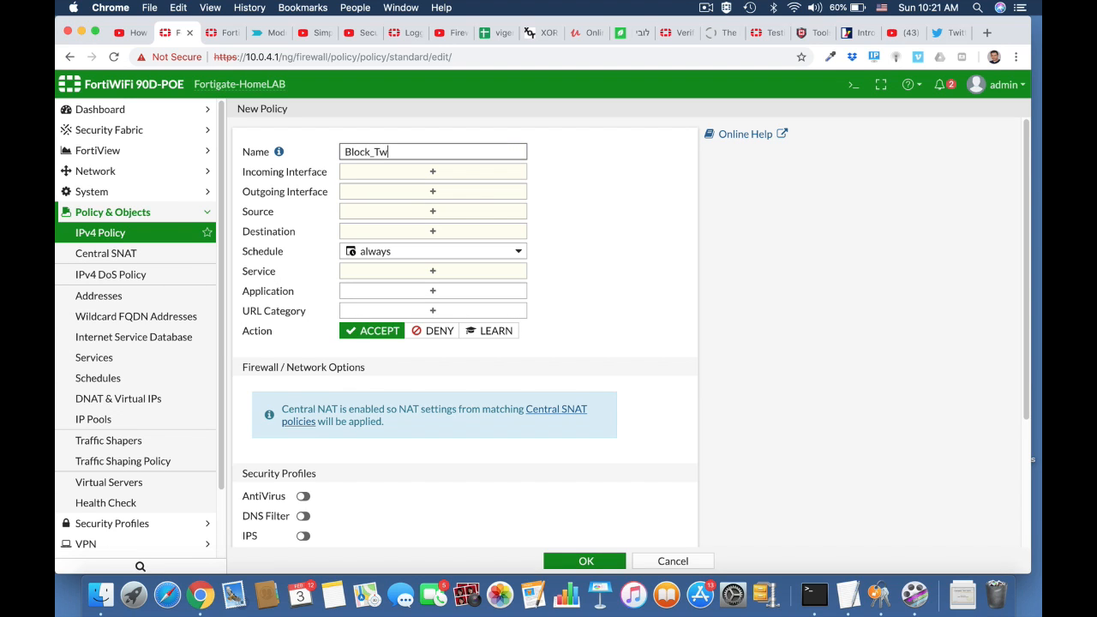
left_click(433, 171)
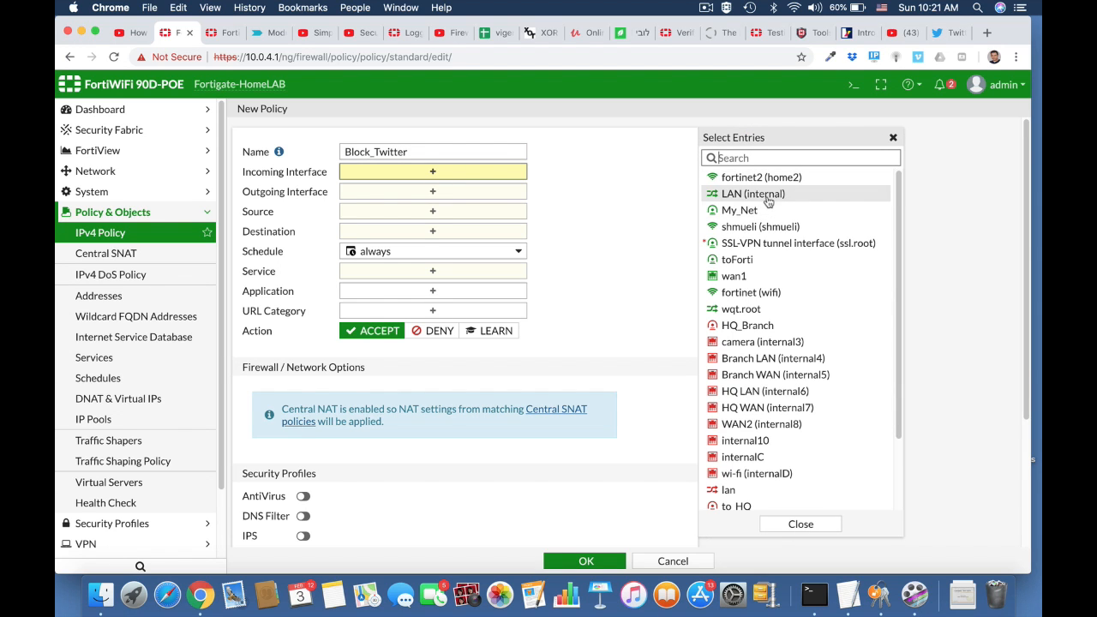
left_click(770, 197)
left_click(493, 205)
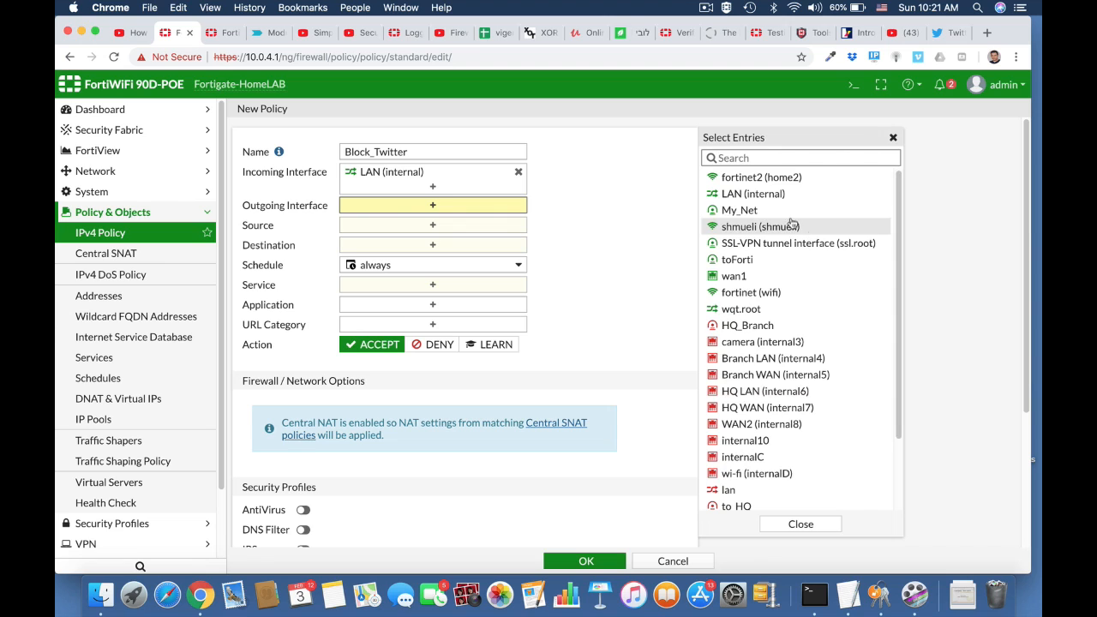
left_click(754, 276)
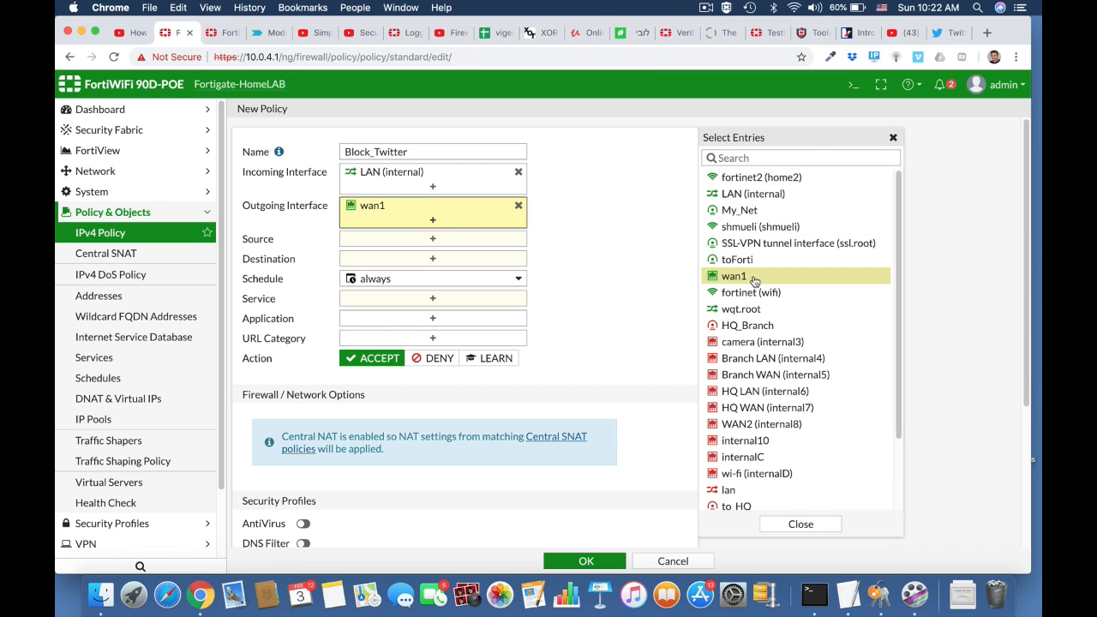
Set the policy's source and destination to all and service to ALL
left_click(512, 241)
left_click(729, 218)
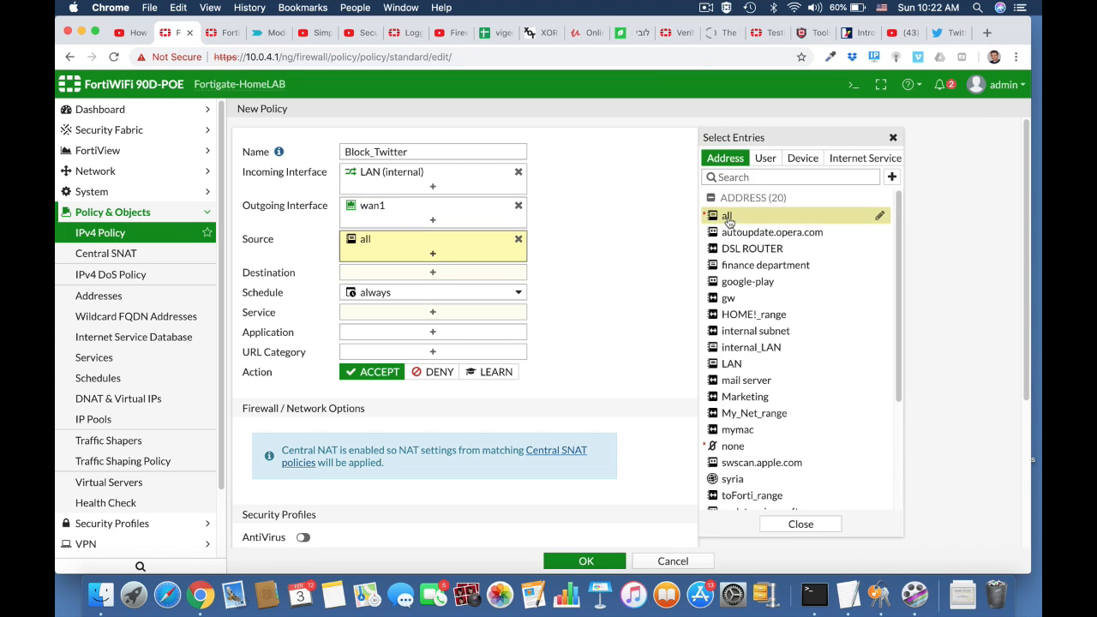
left_click(431, 273)
left_click(726, 218)
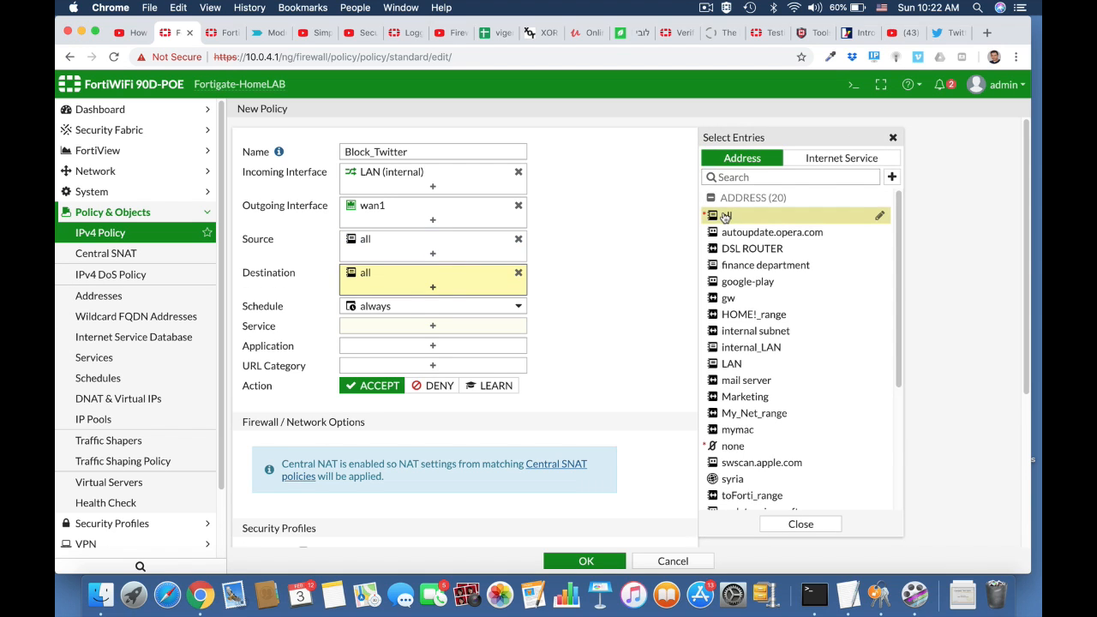
left_click(439, 330)
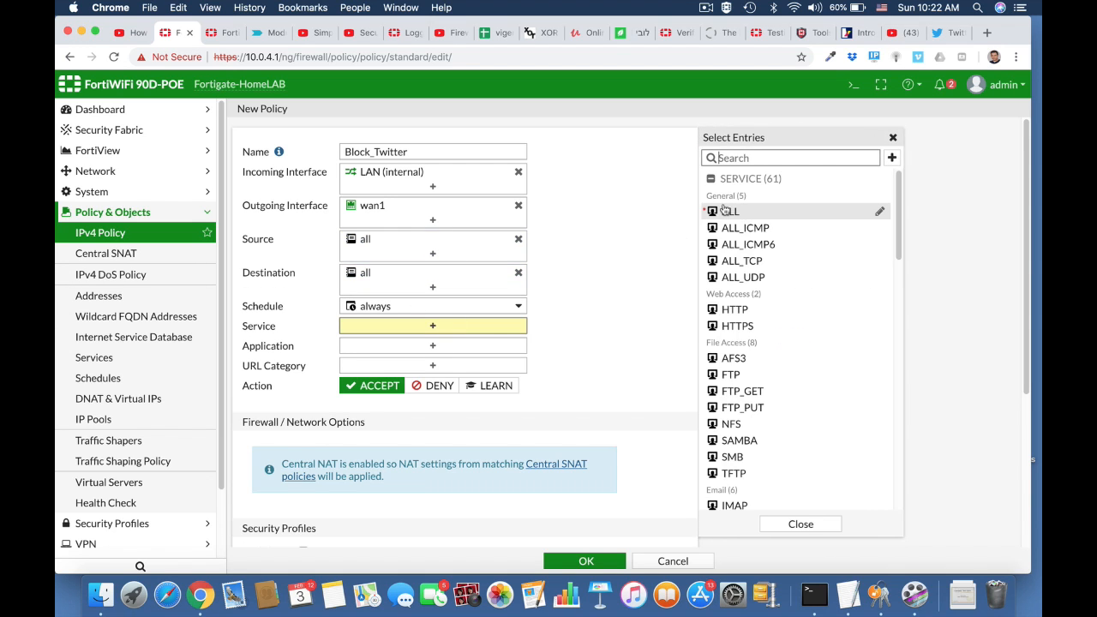
left_click(720, 211)
Match Twitter, Twitter_Login and Twitter_Post, set action DENY, log violation traffic, and submit
left_click(431, 359)
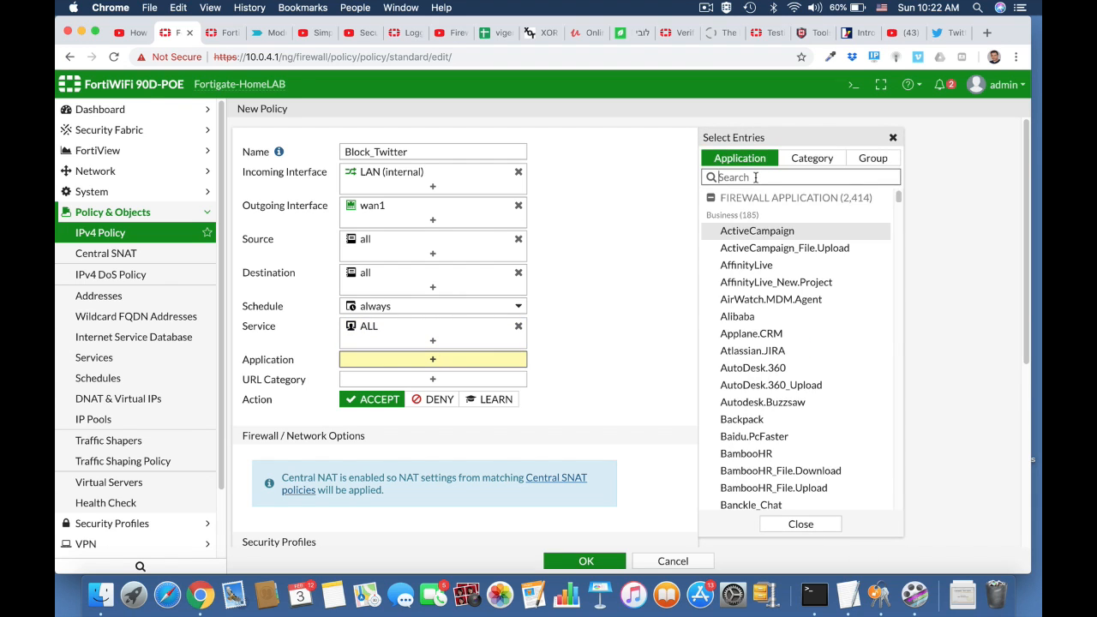
type("twitter")
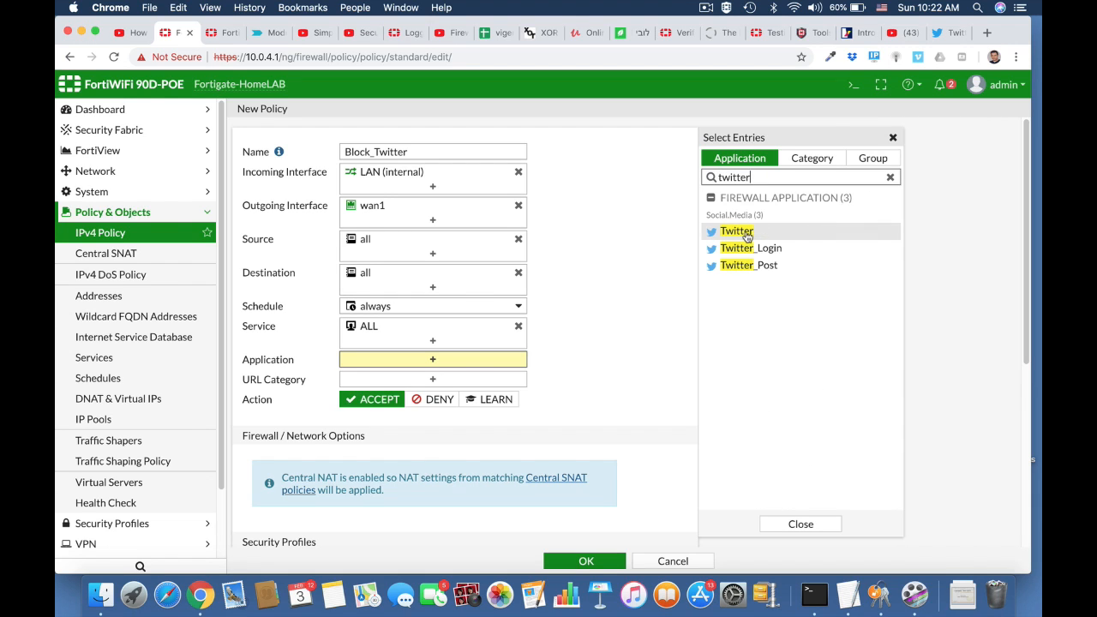
left_click(746, 233)
left_click(745, 248)
left_click(745, 265)
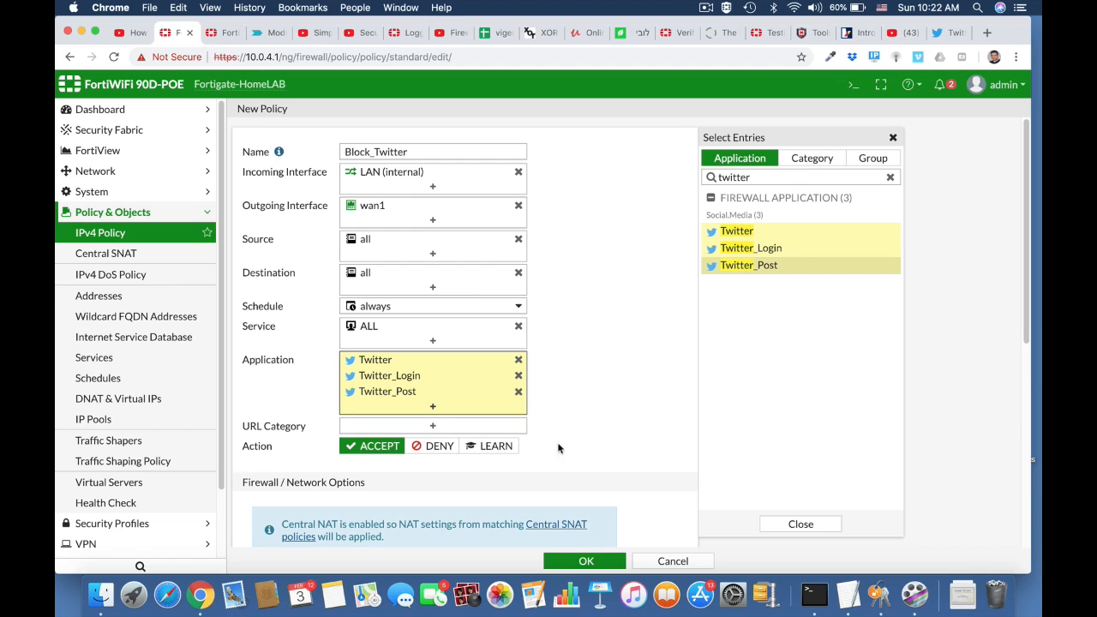
left_click(440, 447)
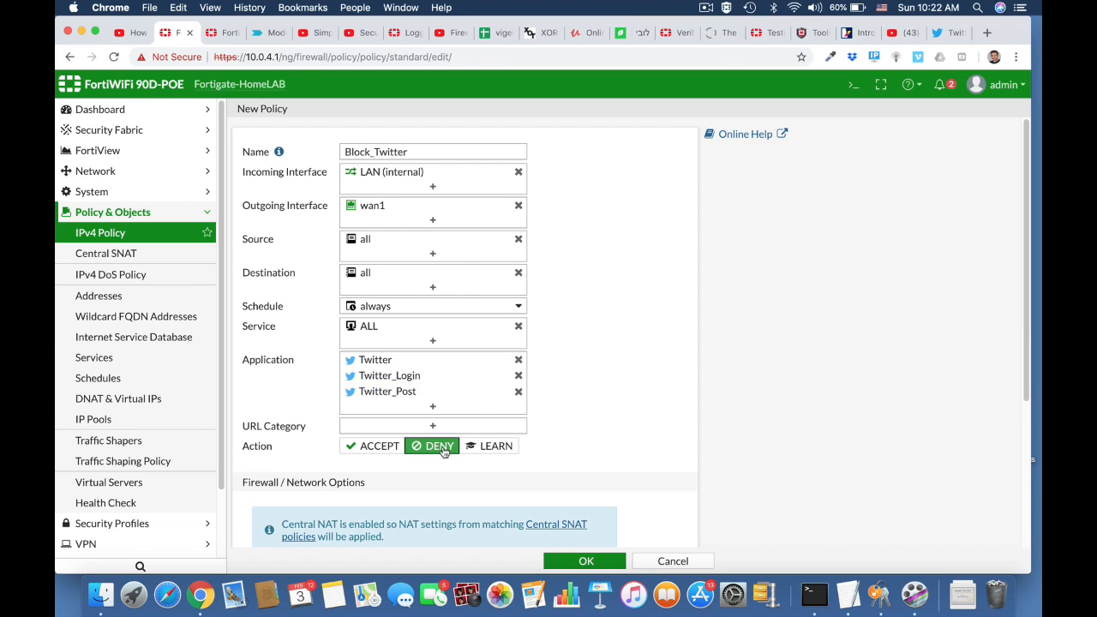
scroll(582, 465, "down", 5)
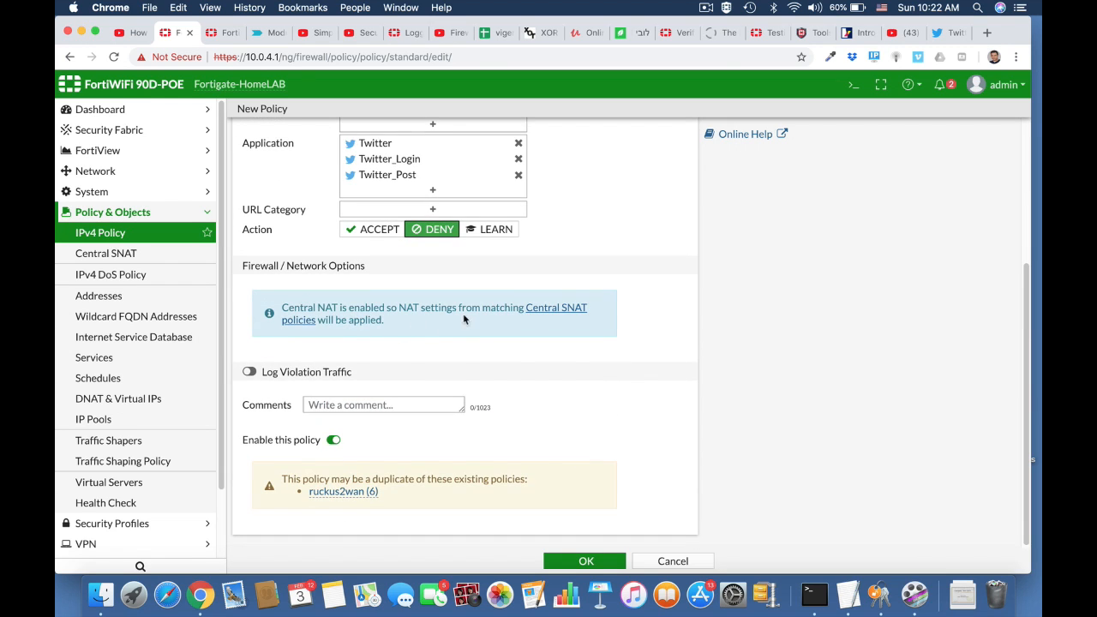
left_click(249, 372)
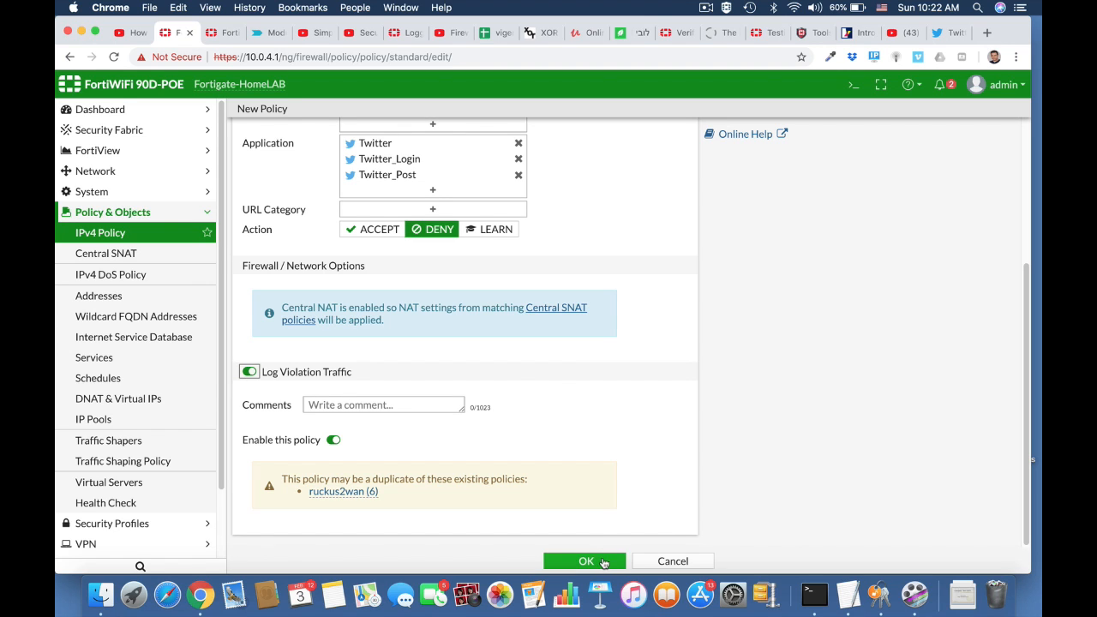
left_click(603, 562)
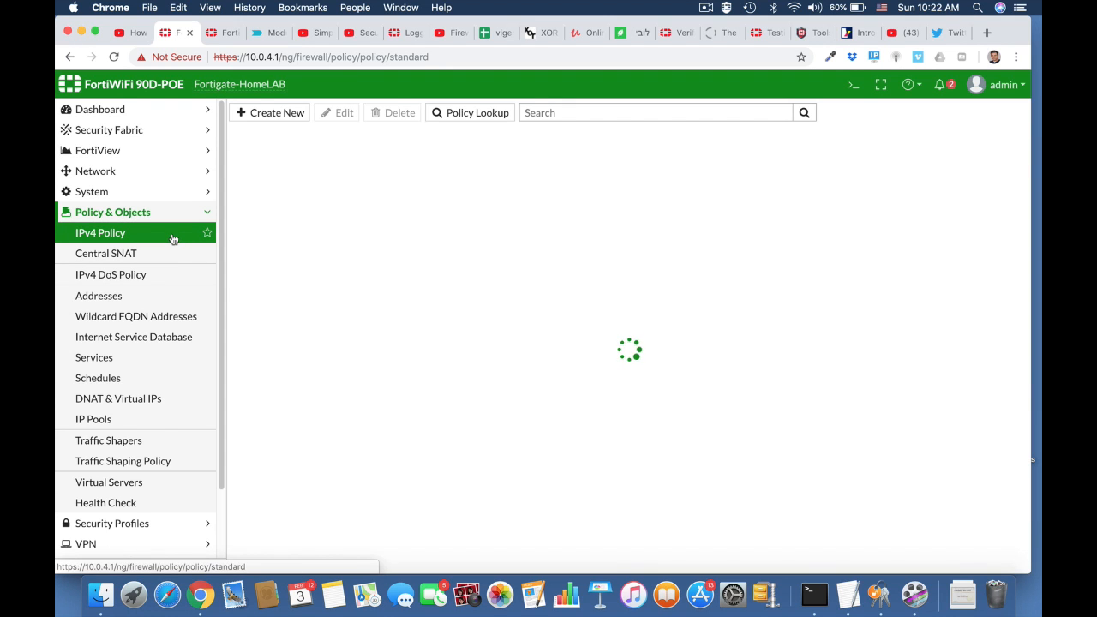
Drag Block_Twitter (policy 18) above policy 6 to the top of the IPv4 list, then reload the page
scroll(355, 425, "down", 3)
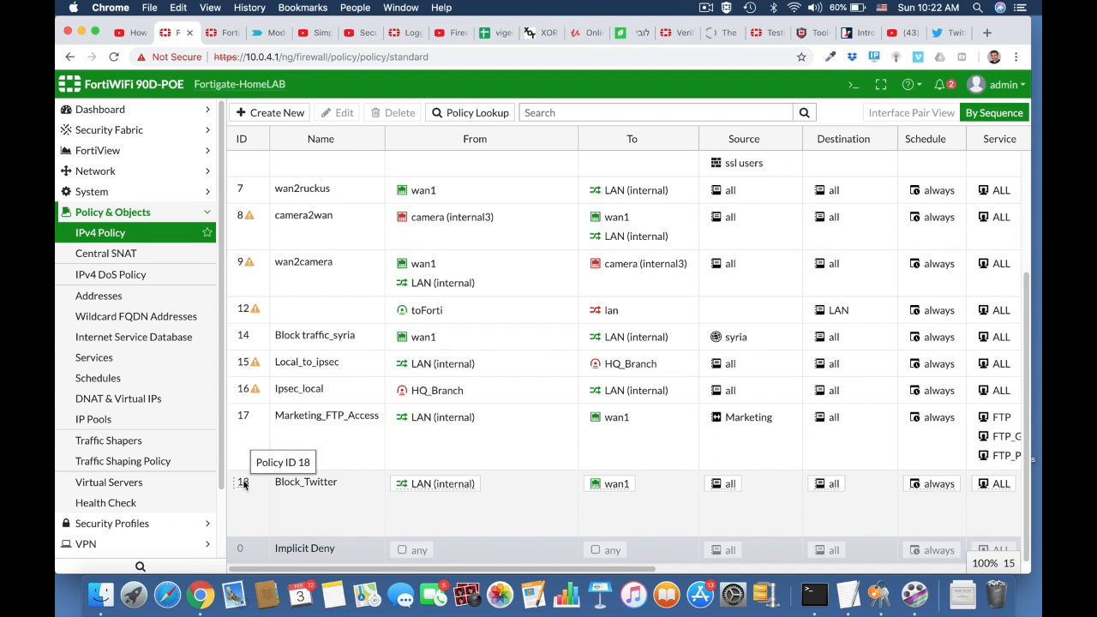
left_click_drag(243, 485, 243, 164)
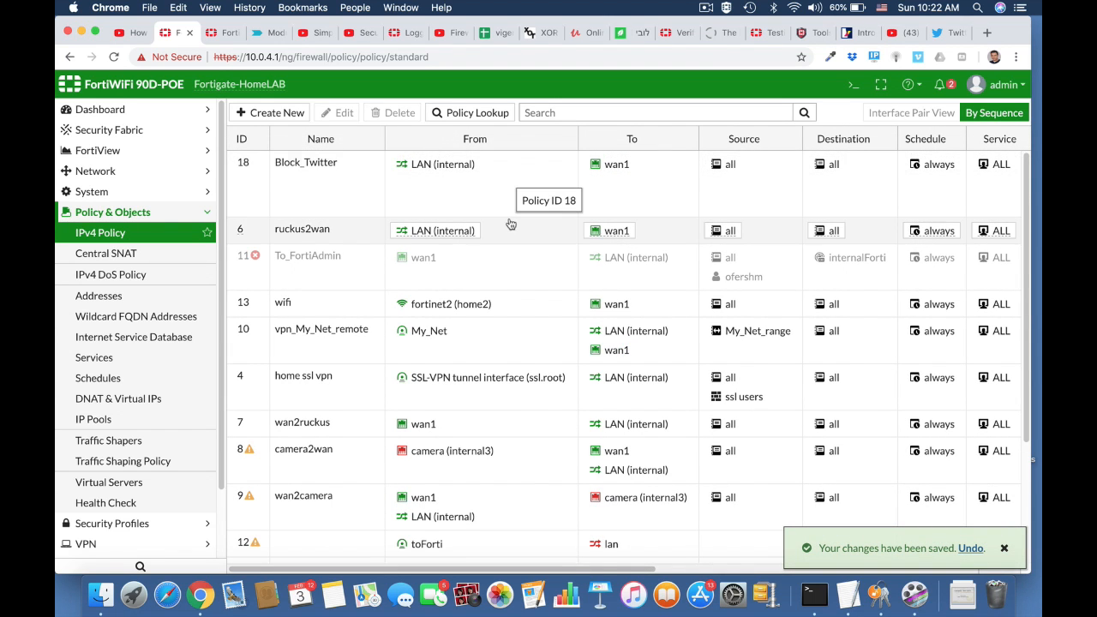
left_click(483, 57)
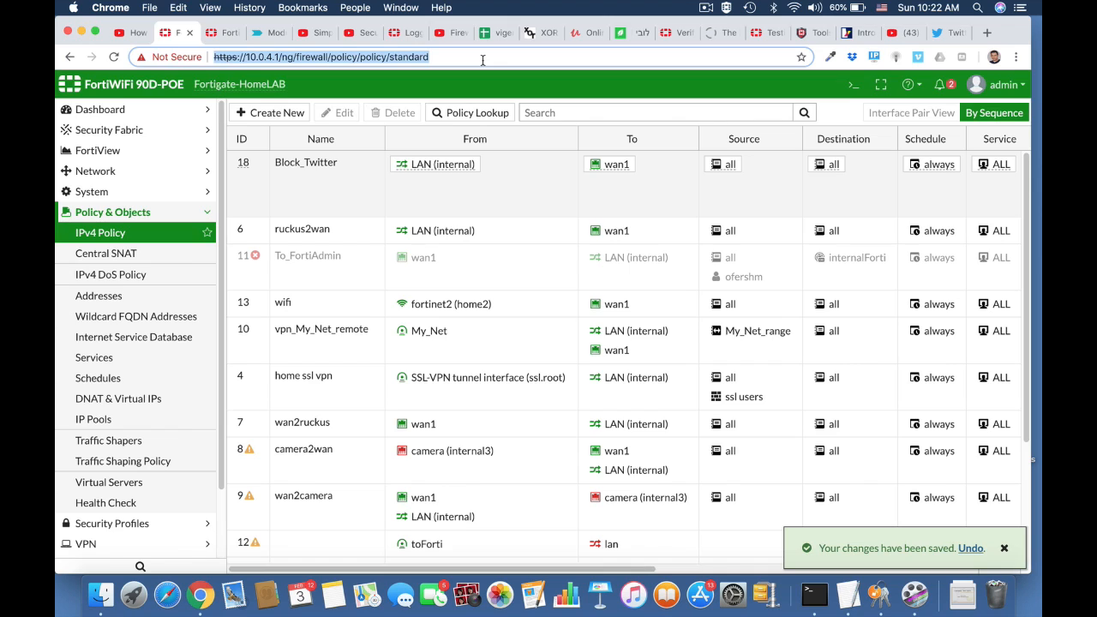
key("Return")
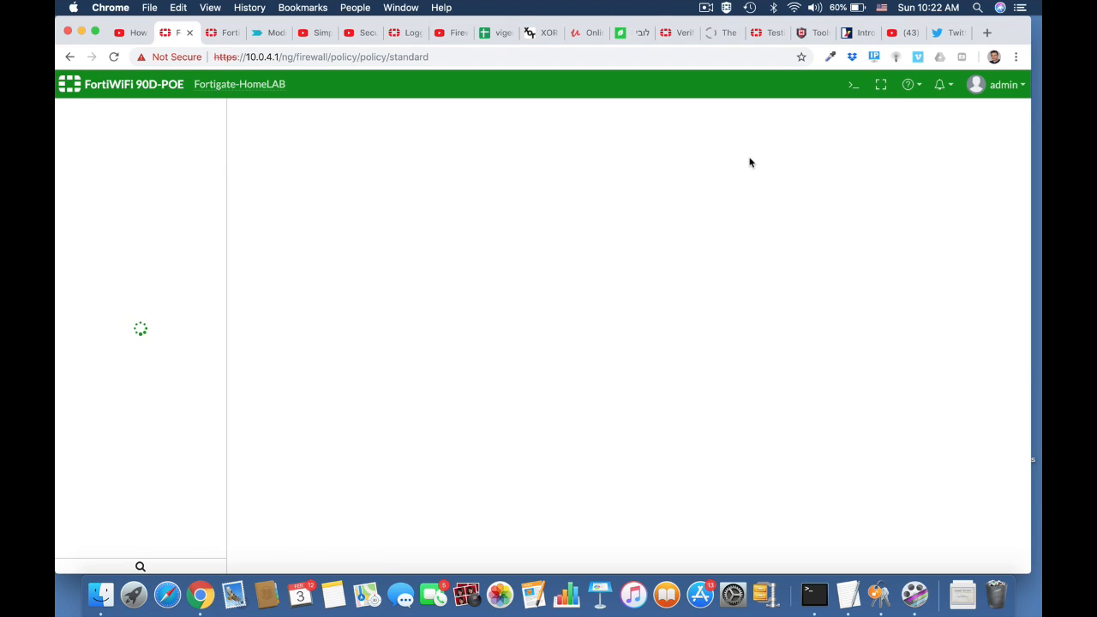
left_click(956, 33)
In a fresh browser tab, search Google for 'twitter' and open Twitter's site from the results
left_click(961, 32)
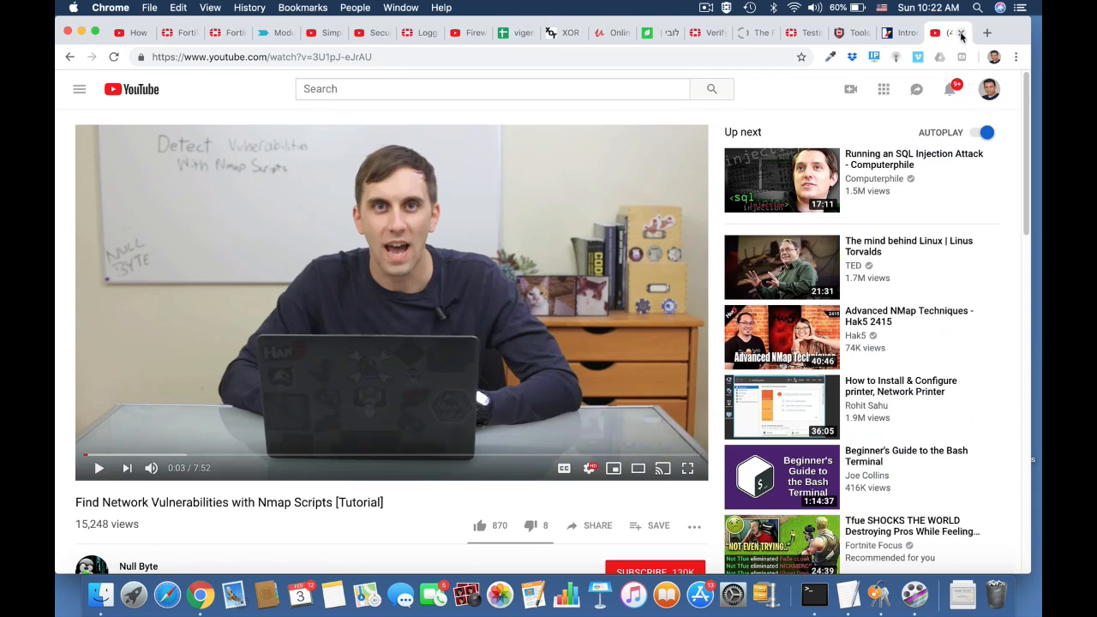
key("super+q")
key("super+q")
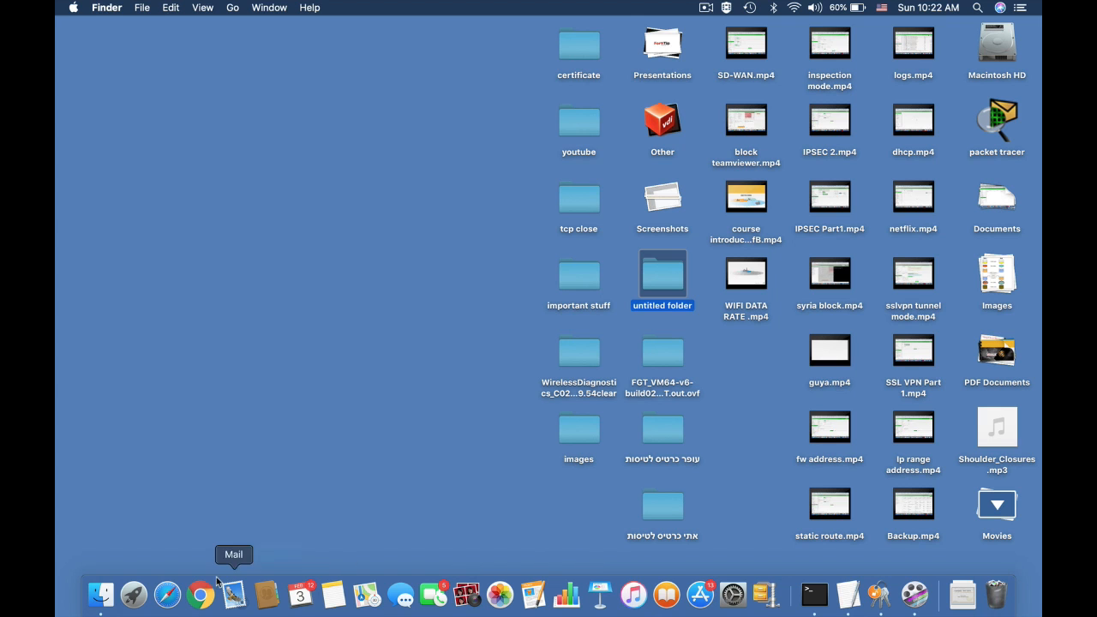
left_click(200, 595)
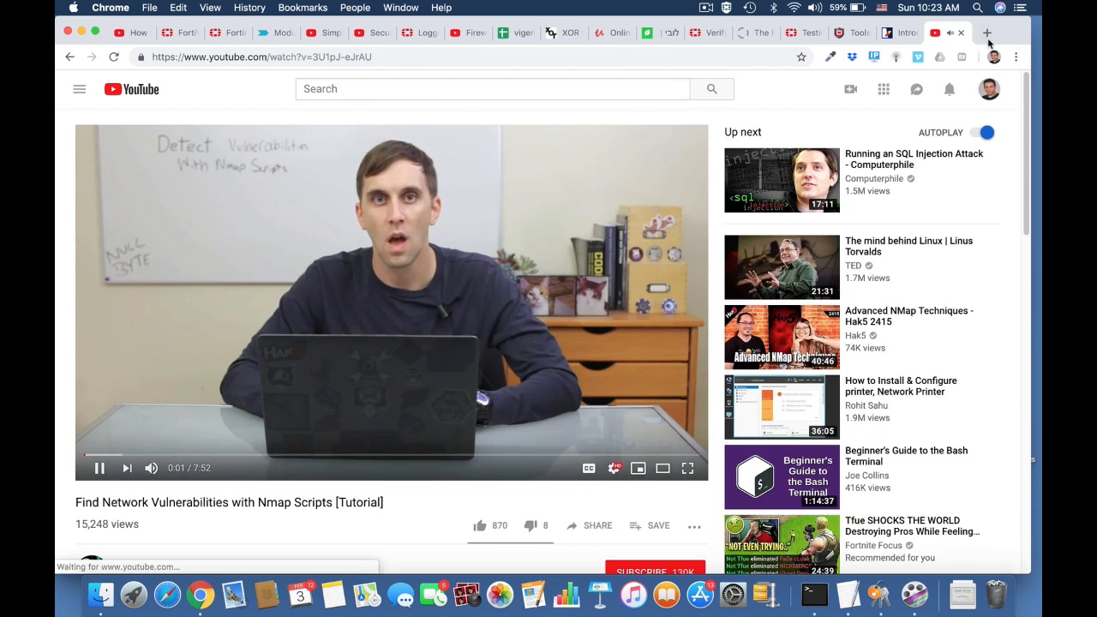
key("super+t")
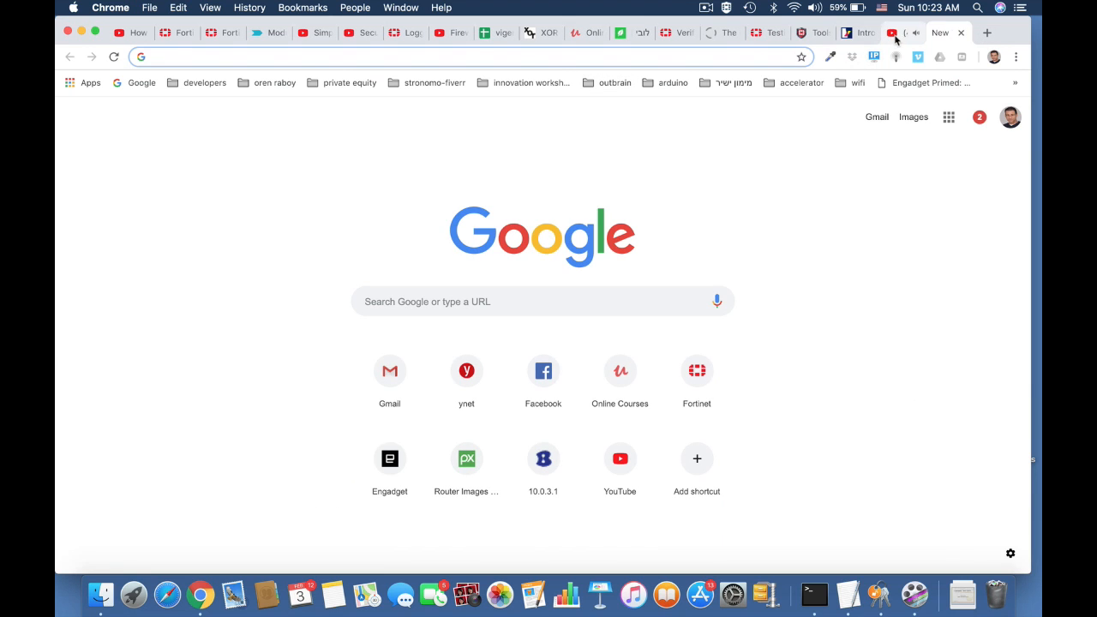
type("twiit")
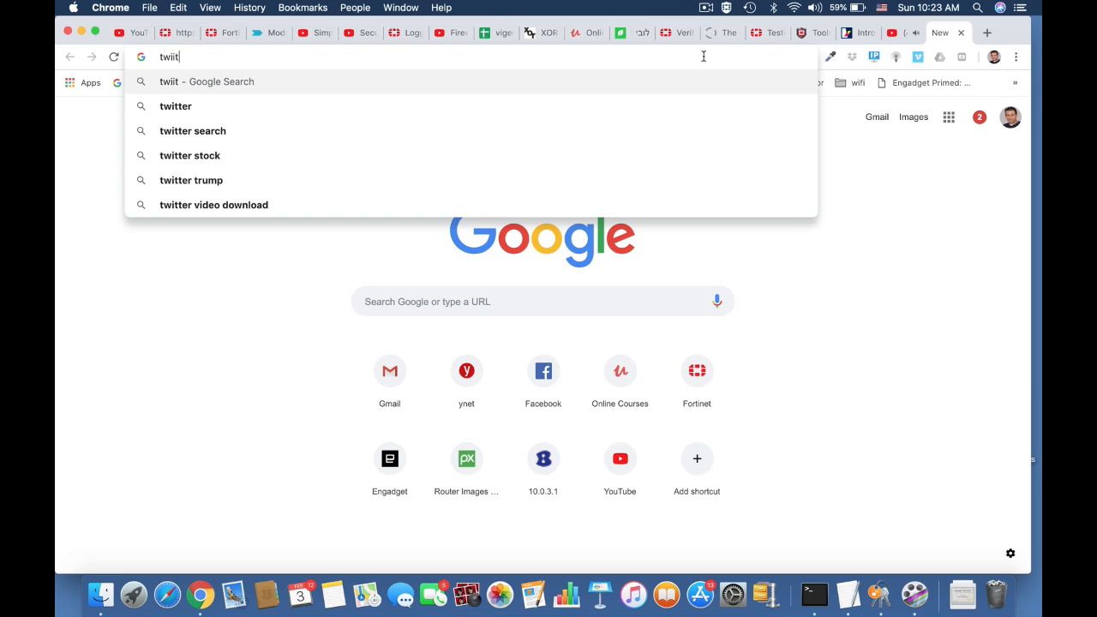
key("Down")
key("Return")
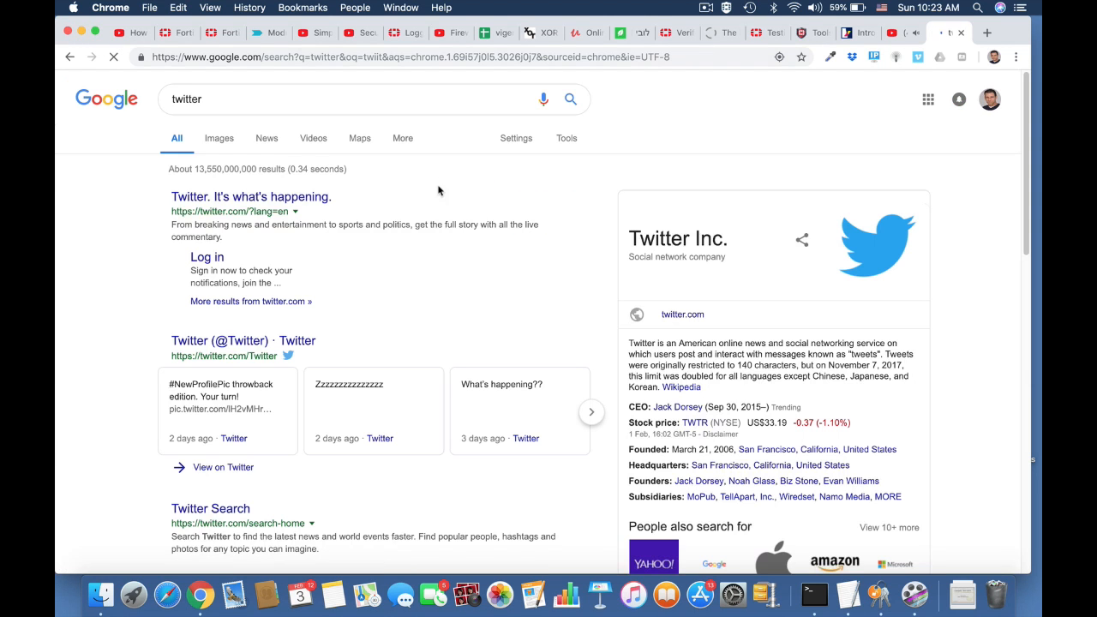
left_click(279, 200)
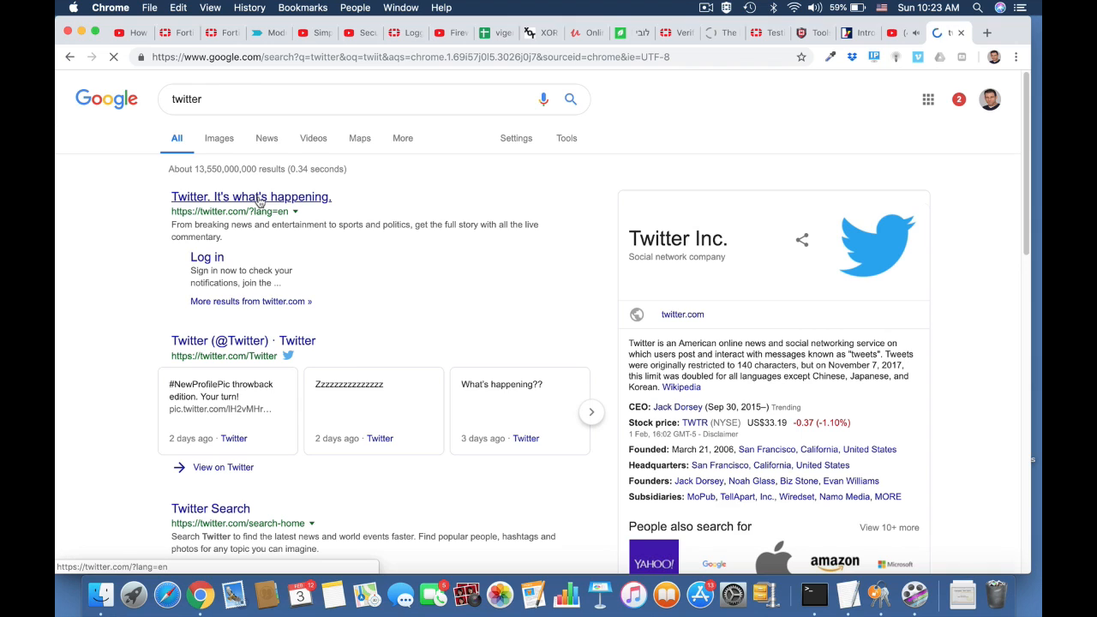
Enter 'twitter' in the address bar and load twitter.com
left_click(508, 57)
type("twitter")
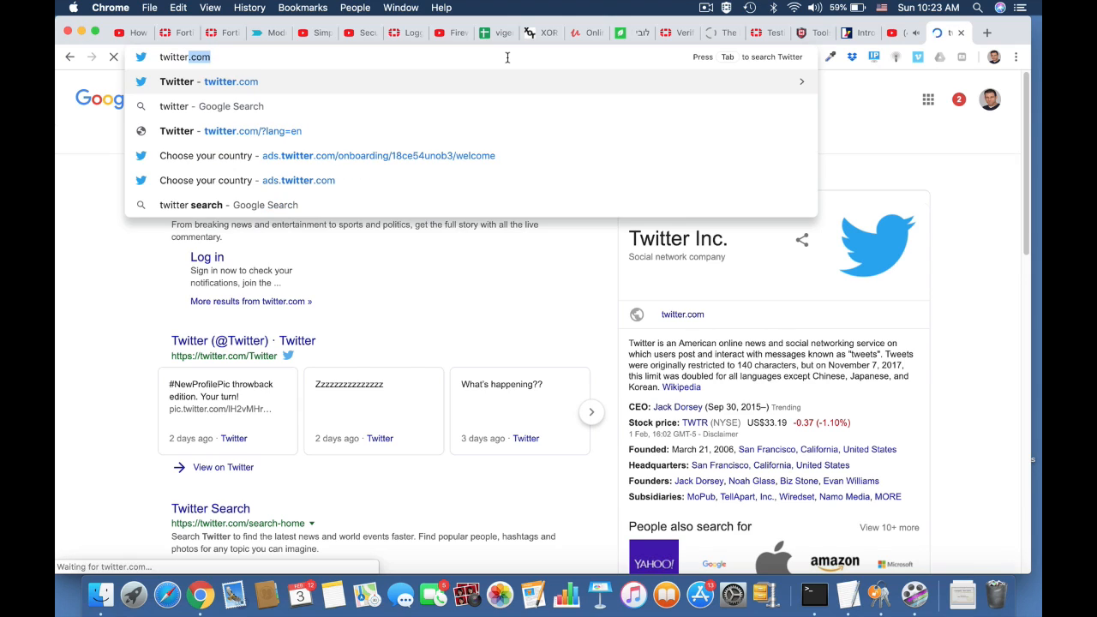
key("Down")
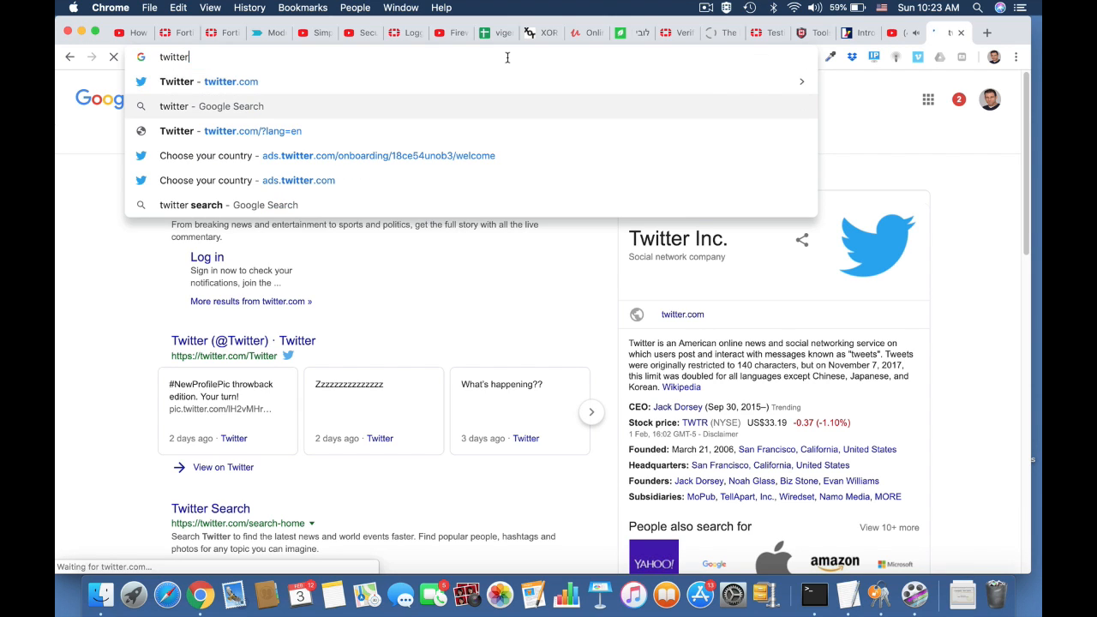
key("Up")
key("Return")
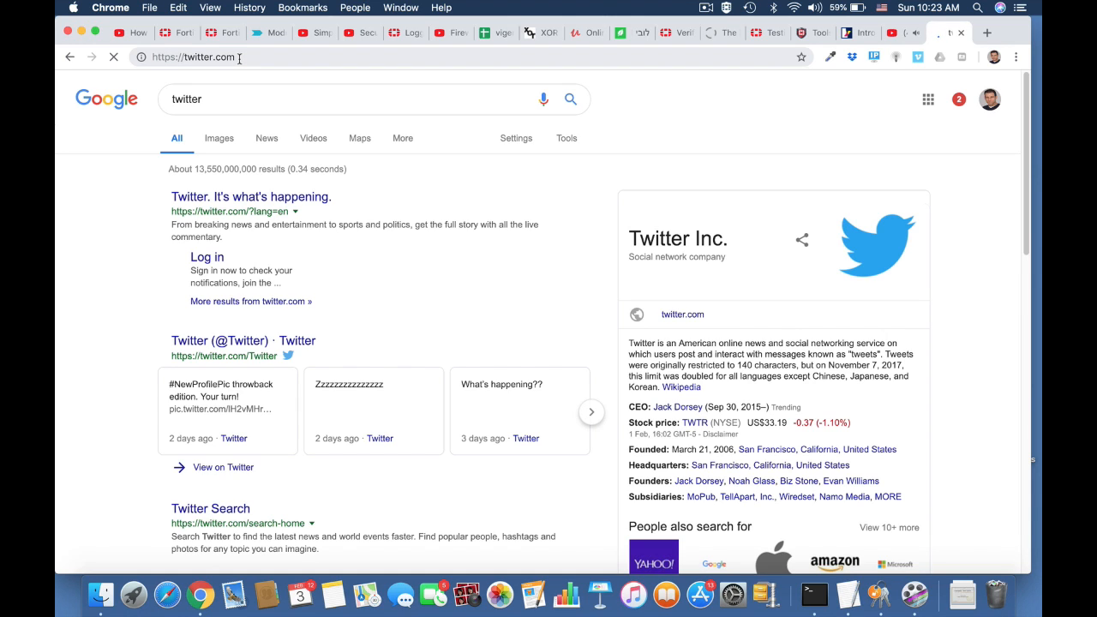
Open Log & Report > Application Control to see the blocked Twitter entries from 10.0.4.3
left_click(189, 34)
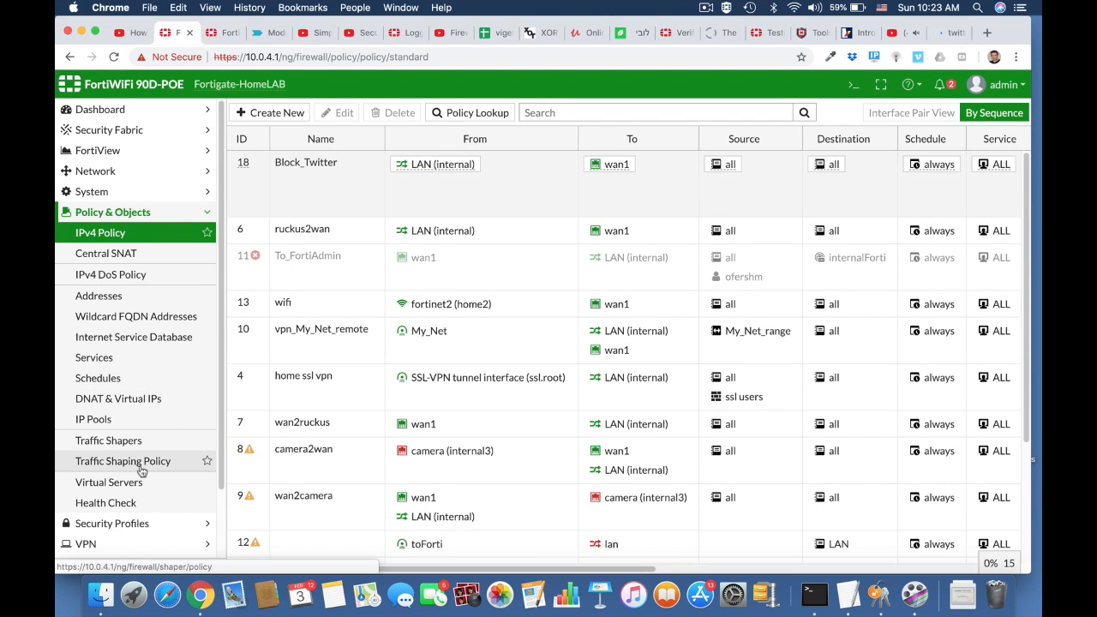
scroll(142, 471, "down", 3)
left_click(119, 528)
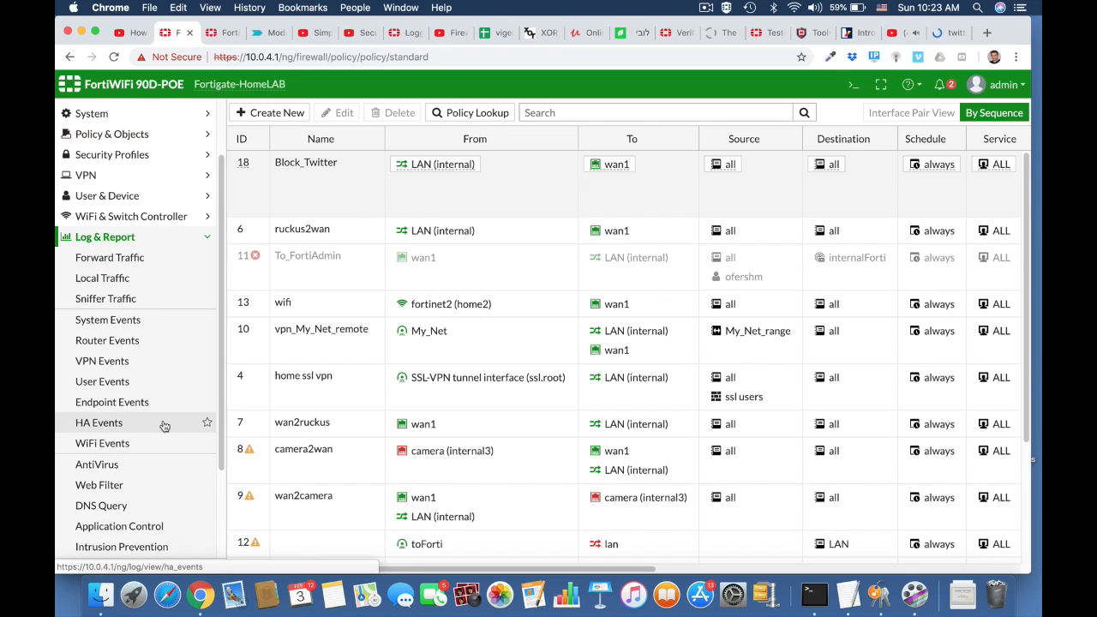
left_click(150, 526)
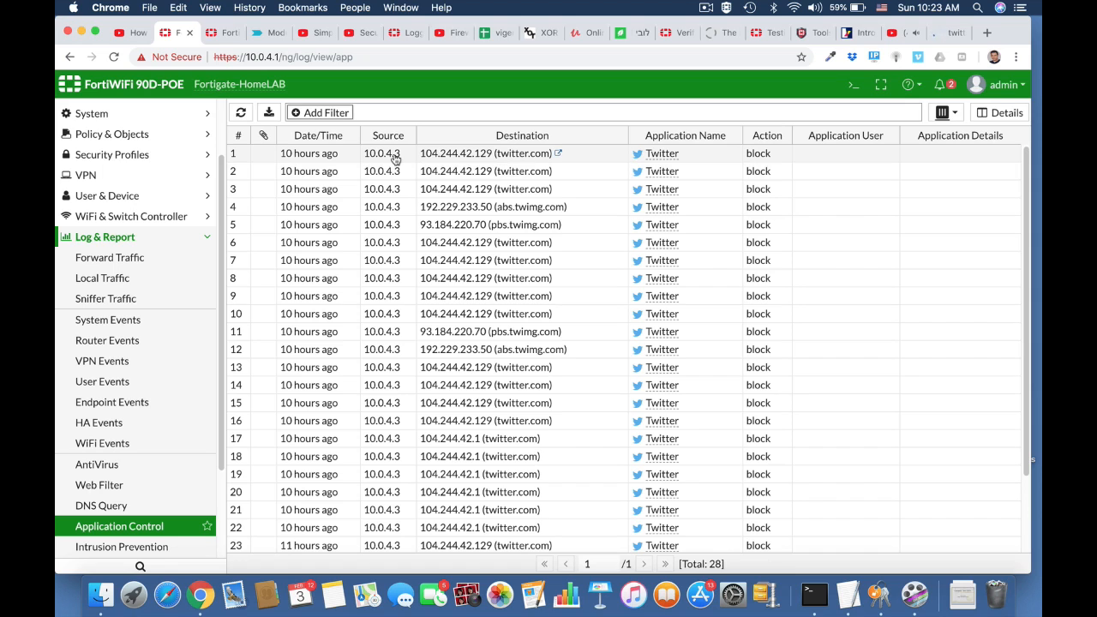
left_click(705, 8)
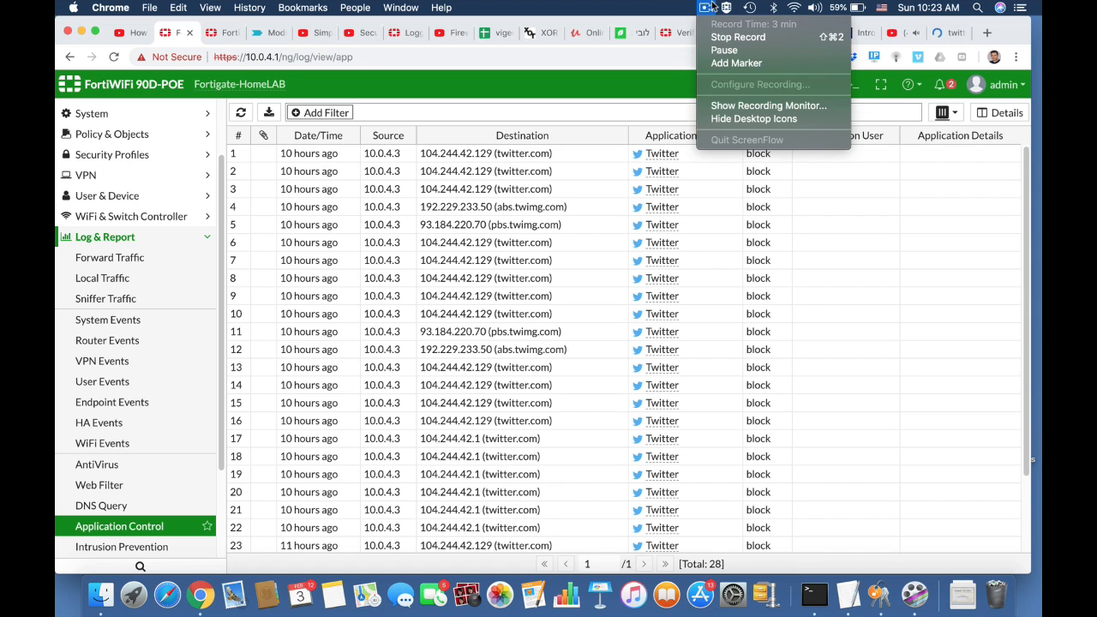
Choose Stop Record from the ScreenFlow menu-bar icon
left_click(716, 37)
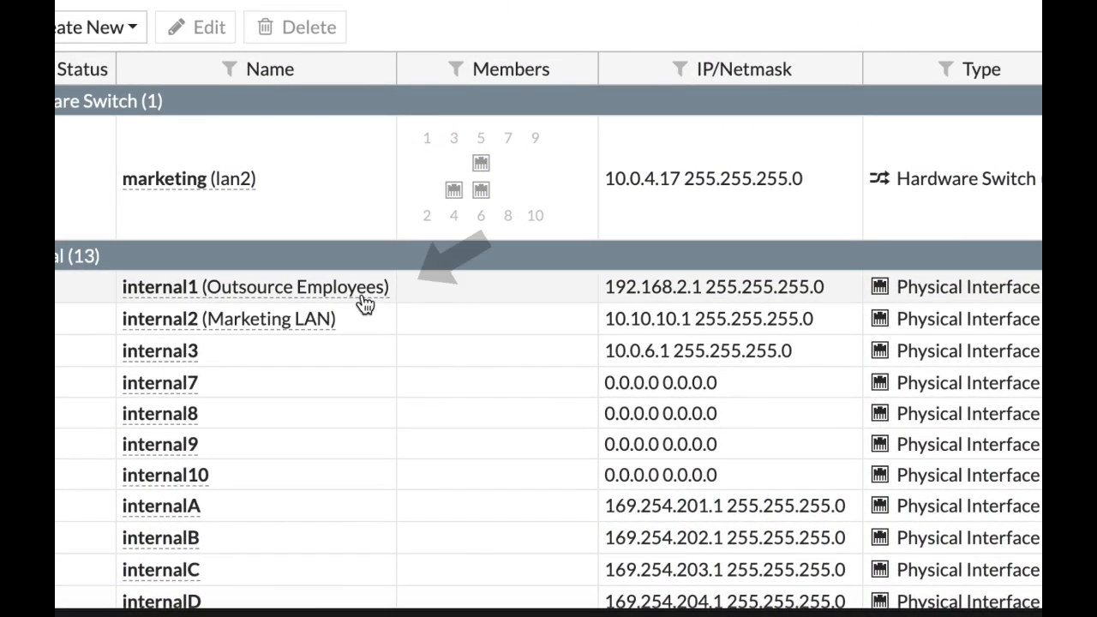
View internal1's info card, then expand User & Device in the sidebar
mouse_move(351, 302)
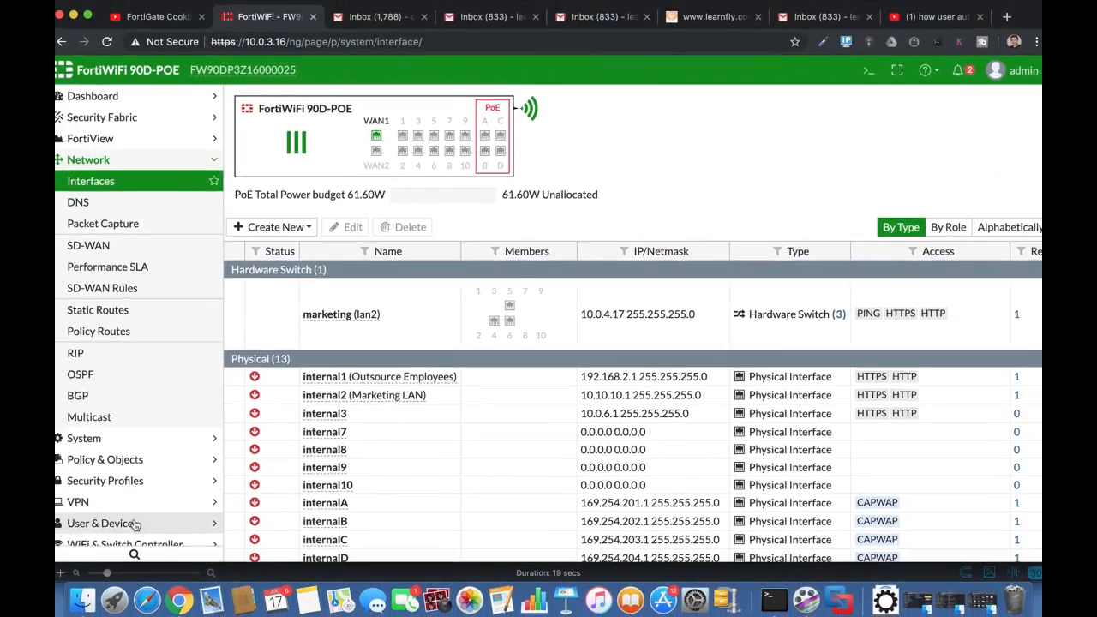
left_click(137, 523)
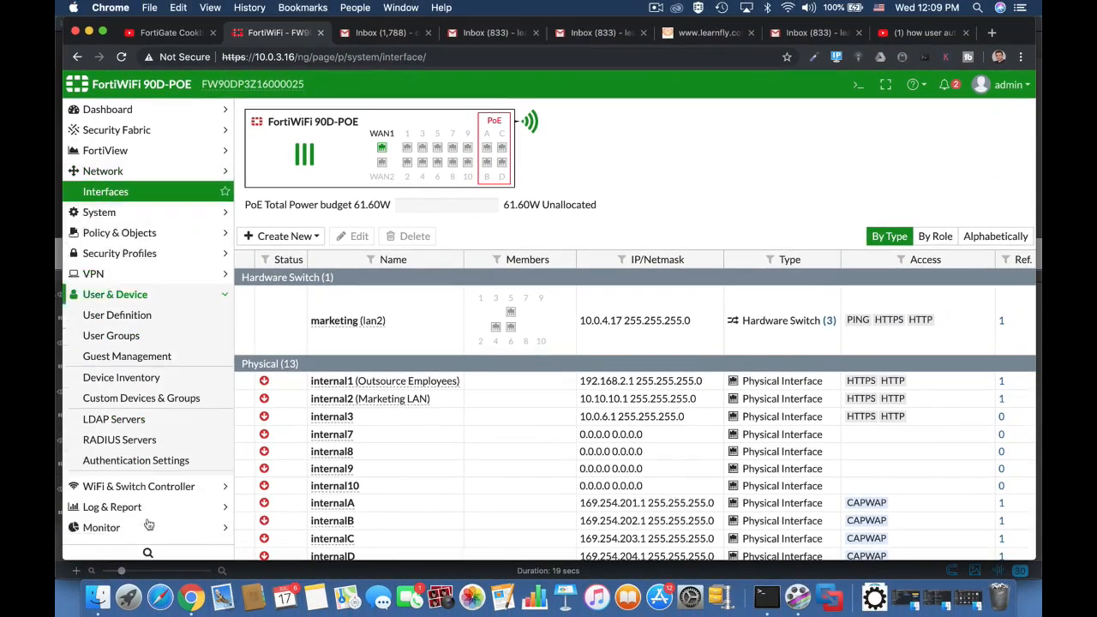
Create the Guest-type user group 'OutsourceEMP' with accounts expiring after 4 hours
left_click(146, 317)
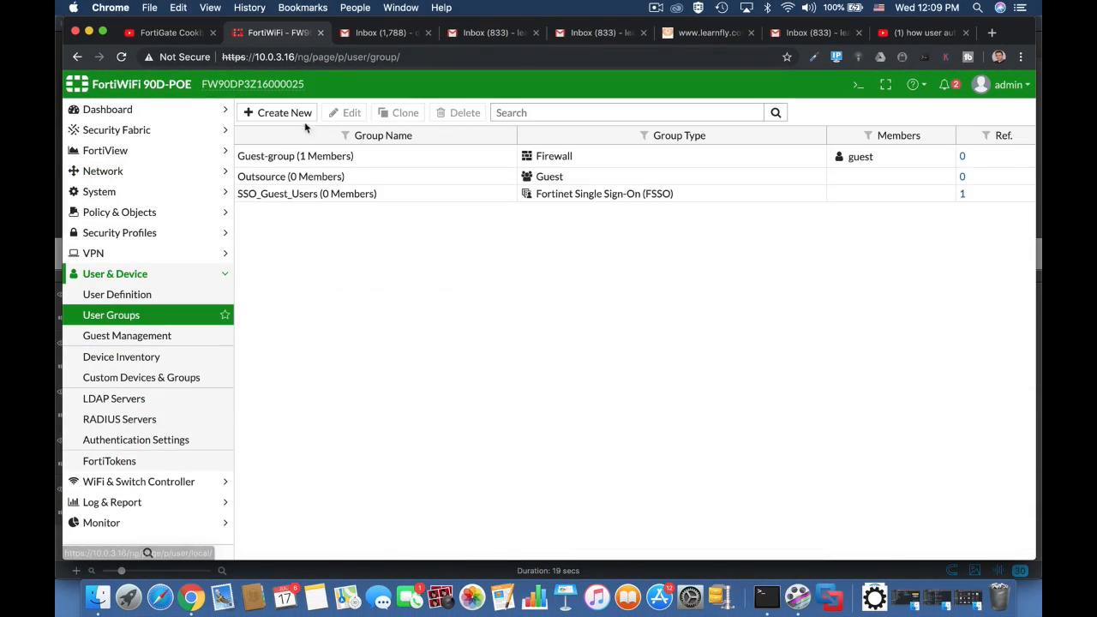
left_click(278, 114)
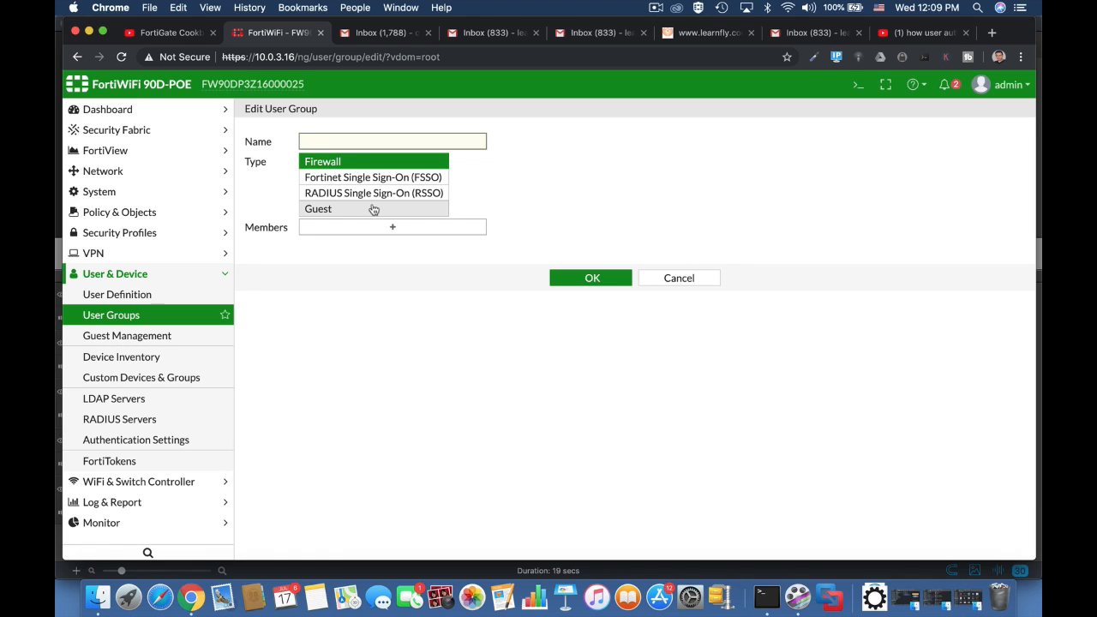
type("OutsourceEMP")
left_click(385, 209)
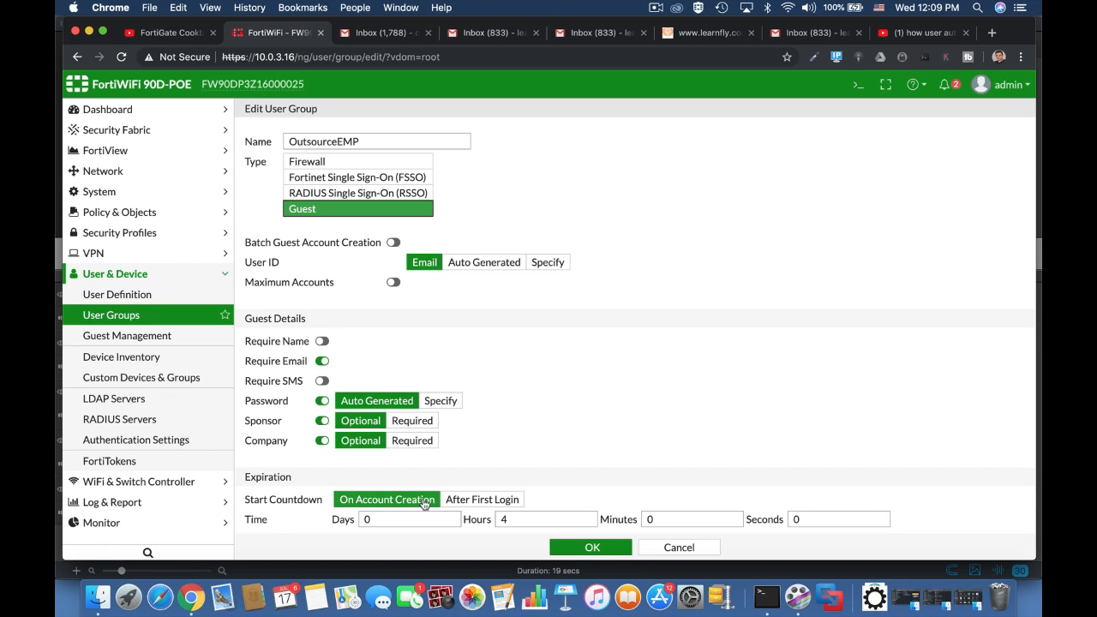
double_click(497, 519)
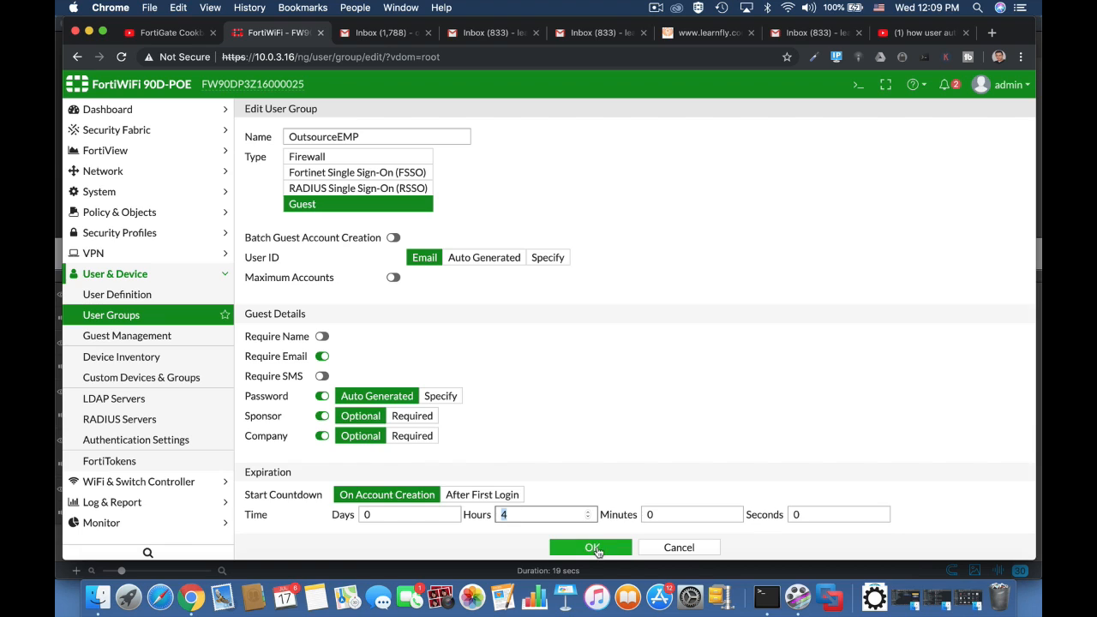
left_click(592, 547)
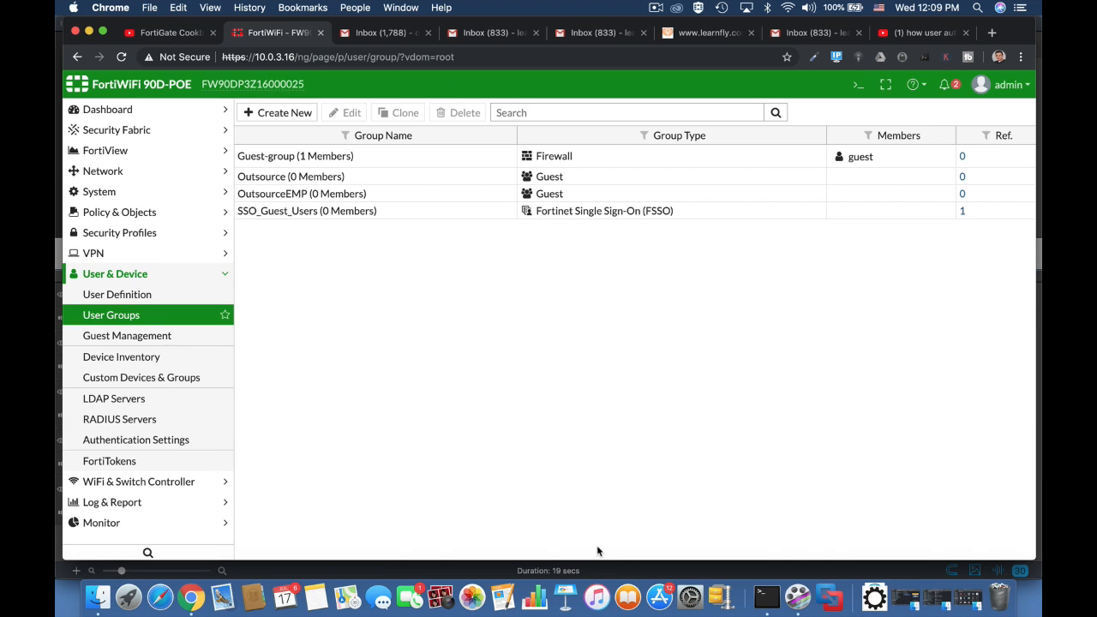
Start a new administrator under System > Administrators and enter its username and password
left_click(137, 192)
left_click(116, 213)
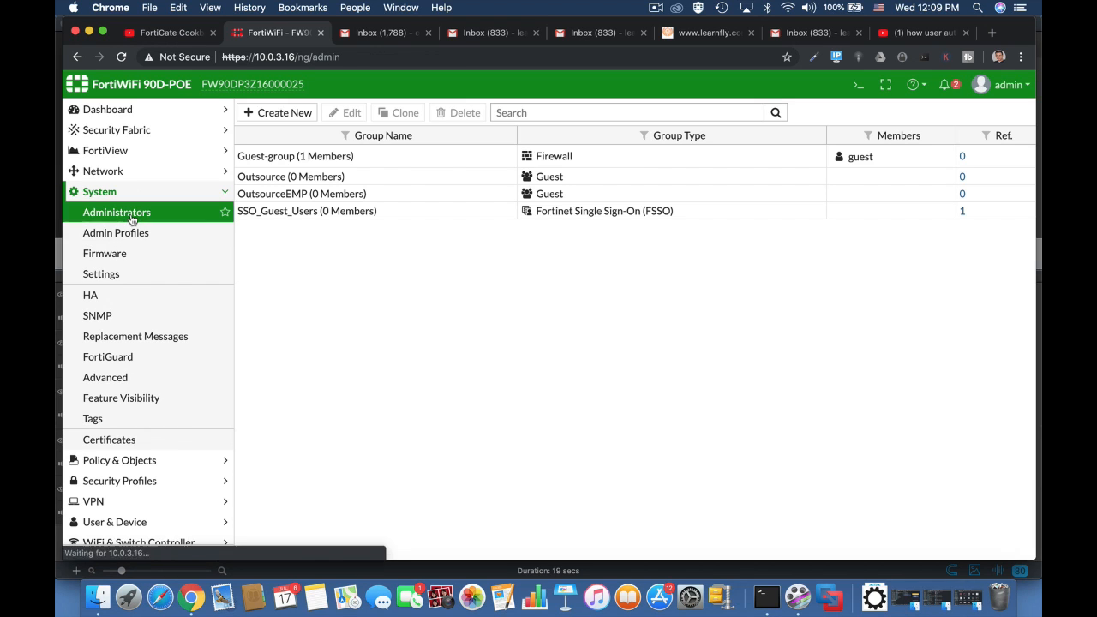
left_click(300, 113)
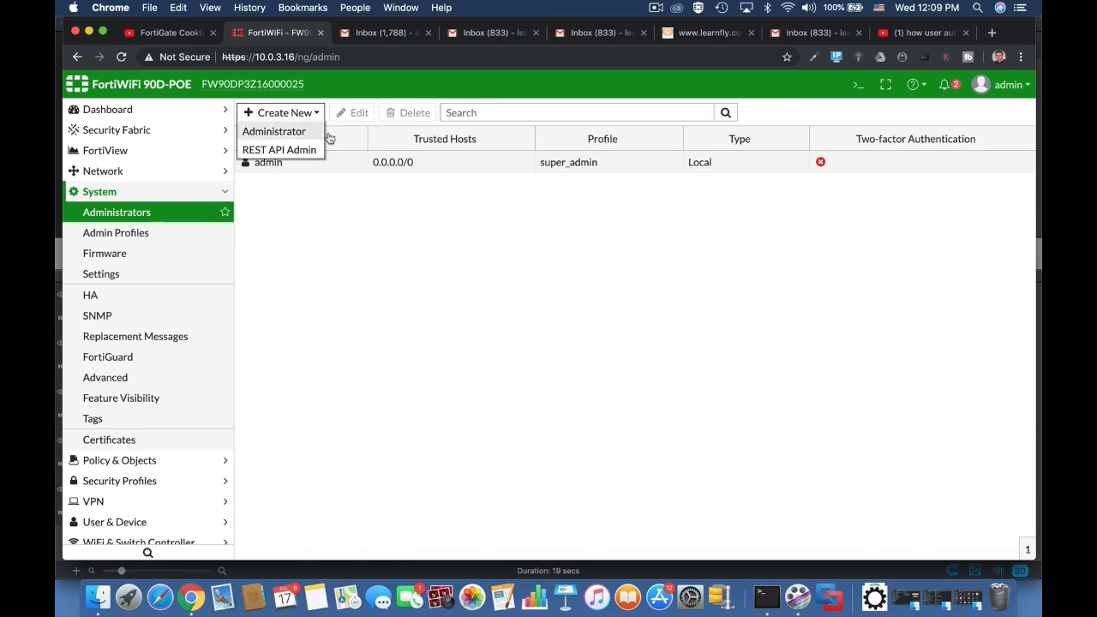
left_click(267, 131)
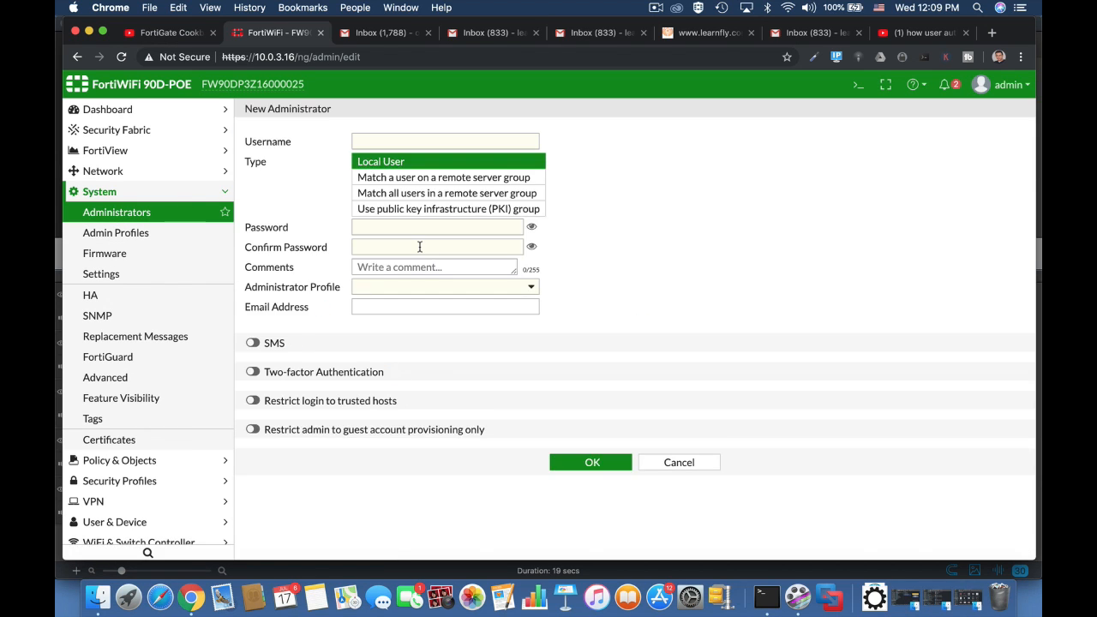
left_click(381, 141)
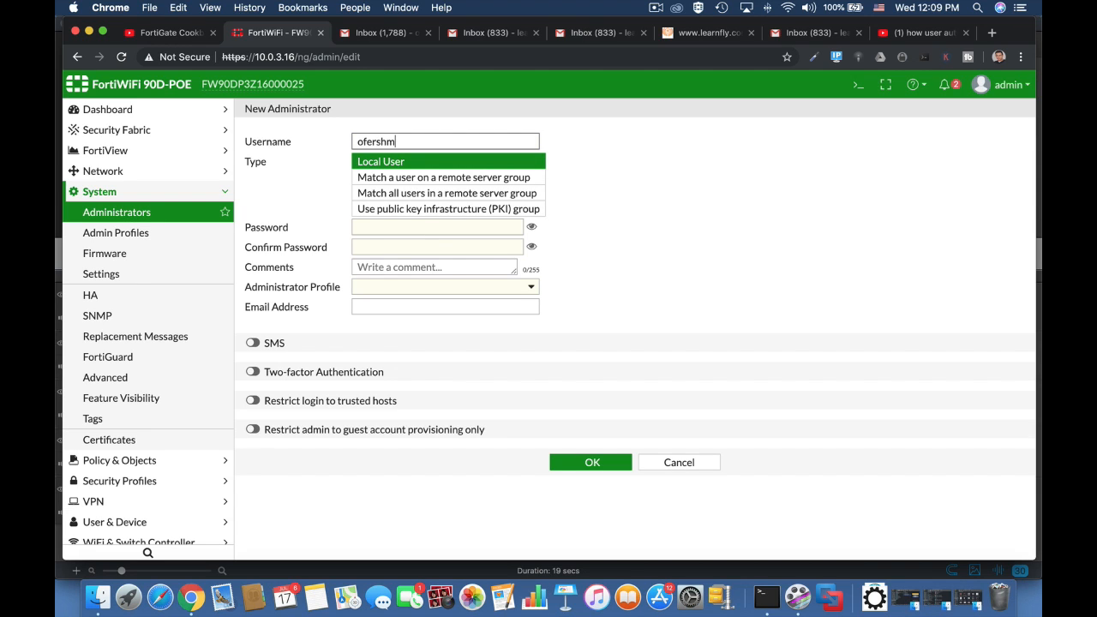
left_click(624, 219)
left_click(415, 227)
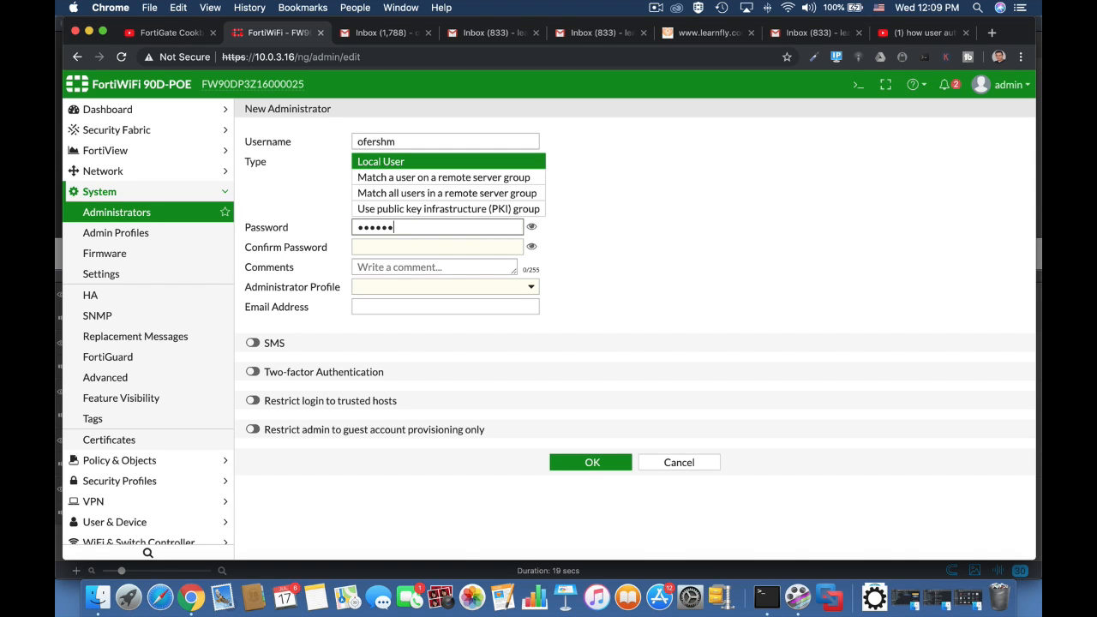
left_click(406, 250)
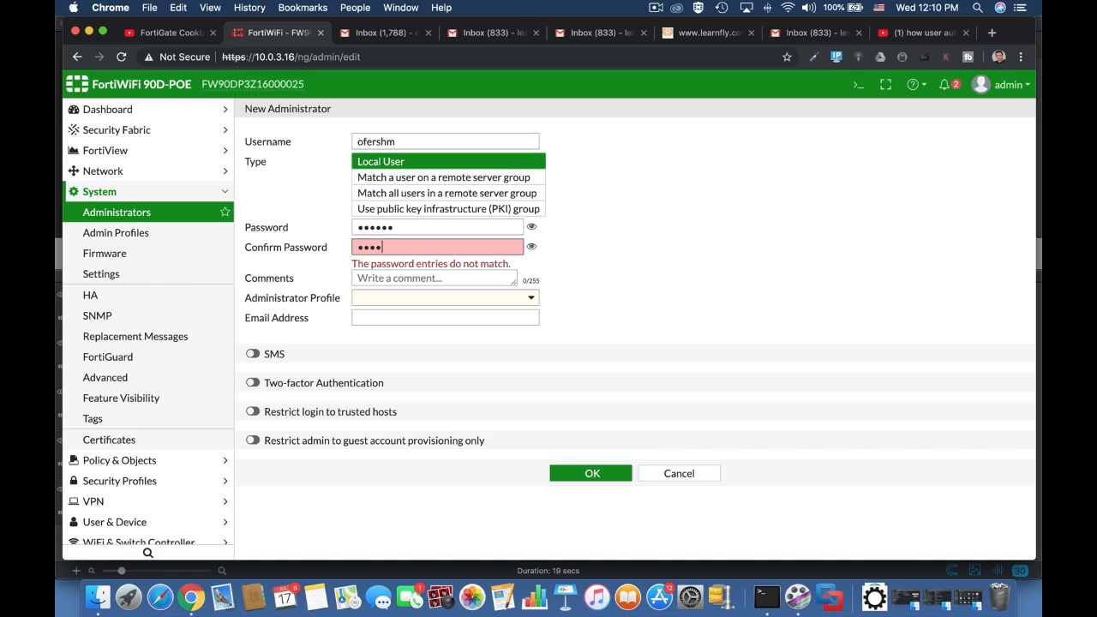
Restrict the administrator to guest provisioning for the OutsourceEMP group and save it
left_click(256, 430)
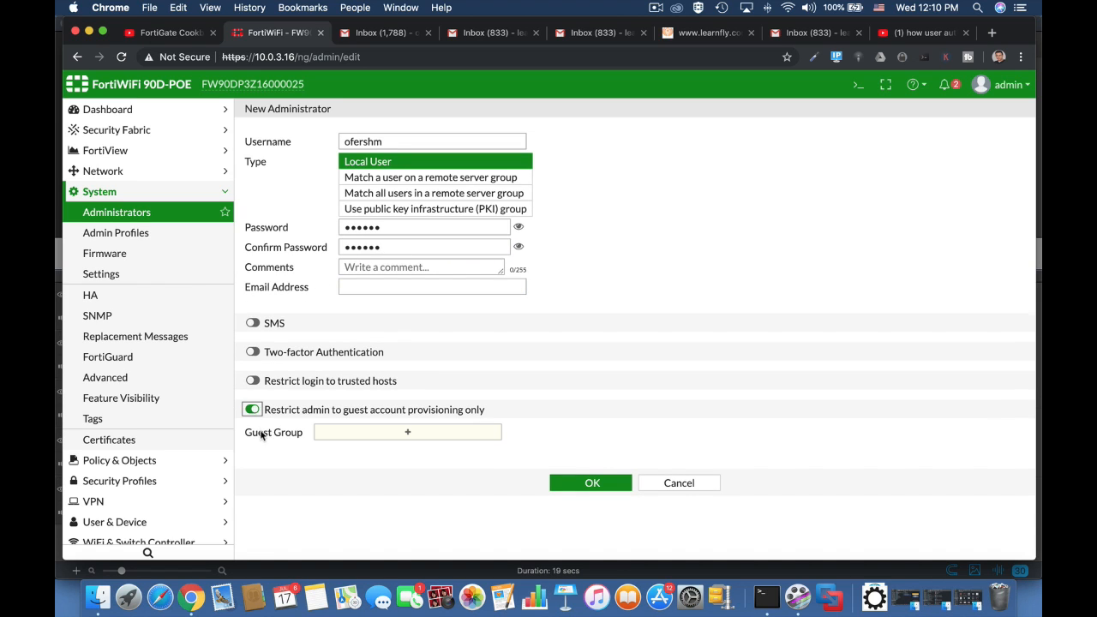
left_click(420, 434)
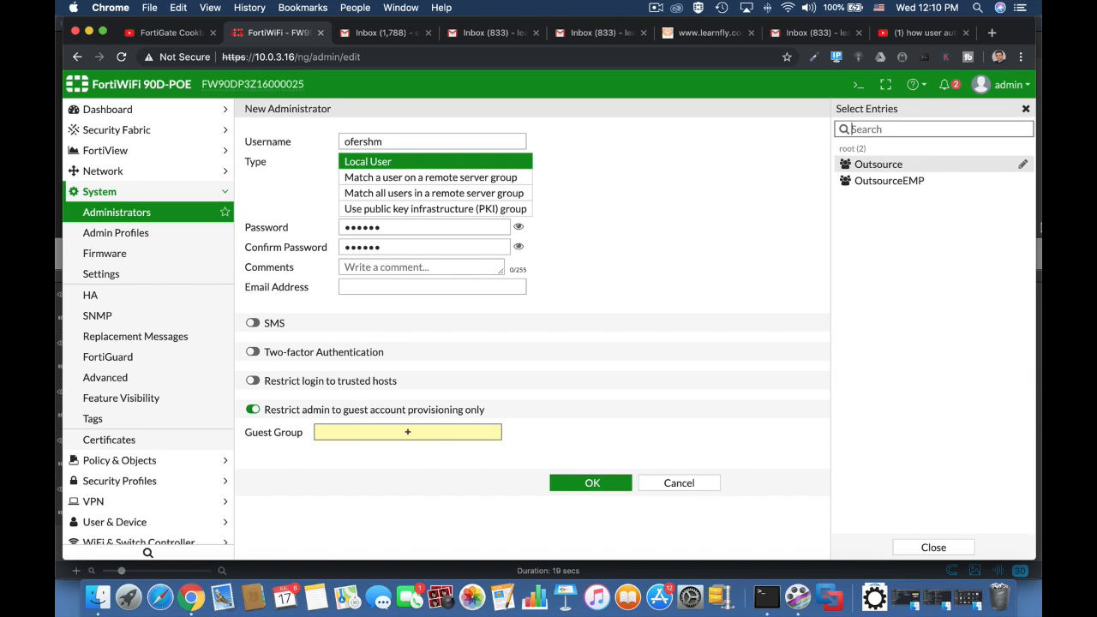
left_click(909, 183)
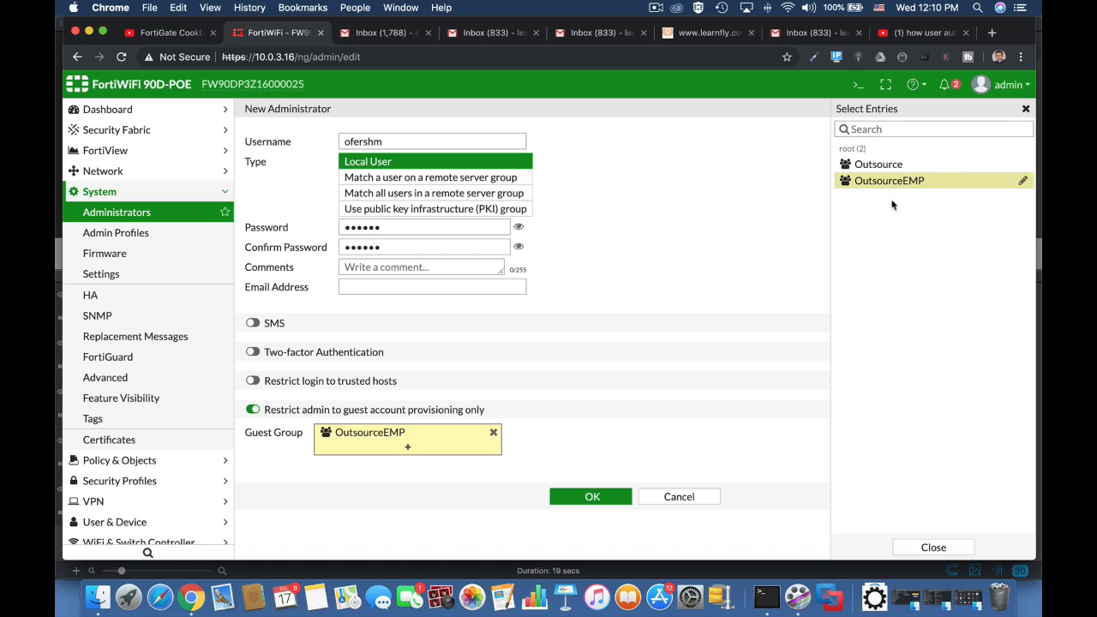
left_click(606, 498)
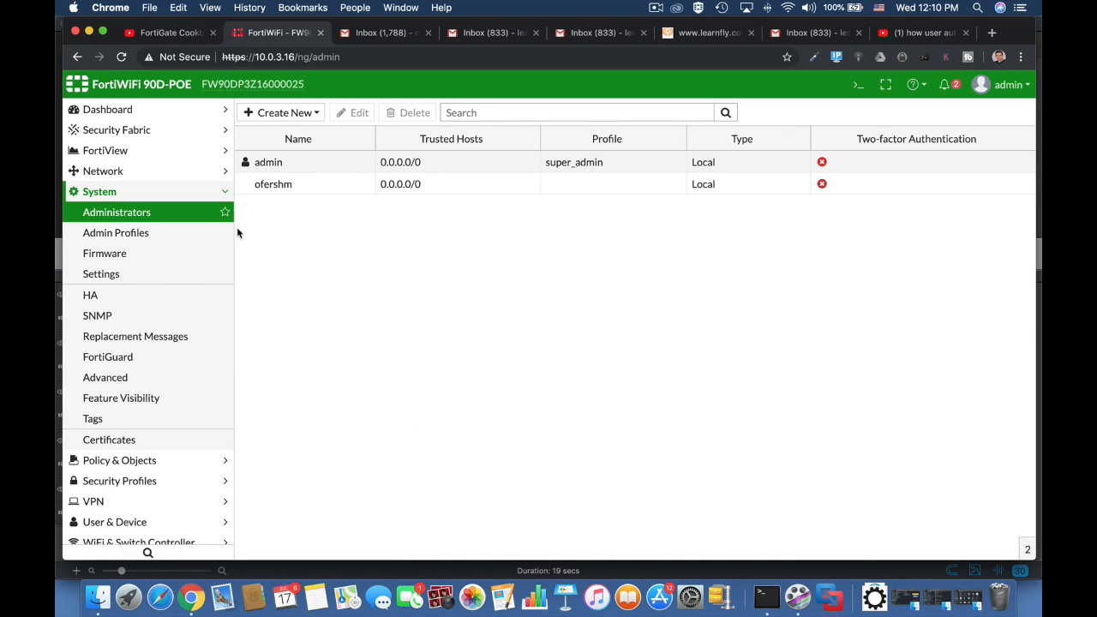
Edit the internal1 interface and set its security mode to Captive Portal
left_click(159, 171)
left_click(133, 194)
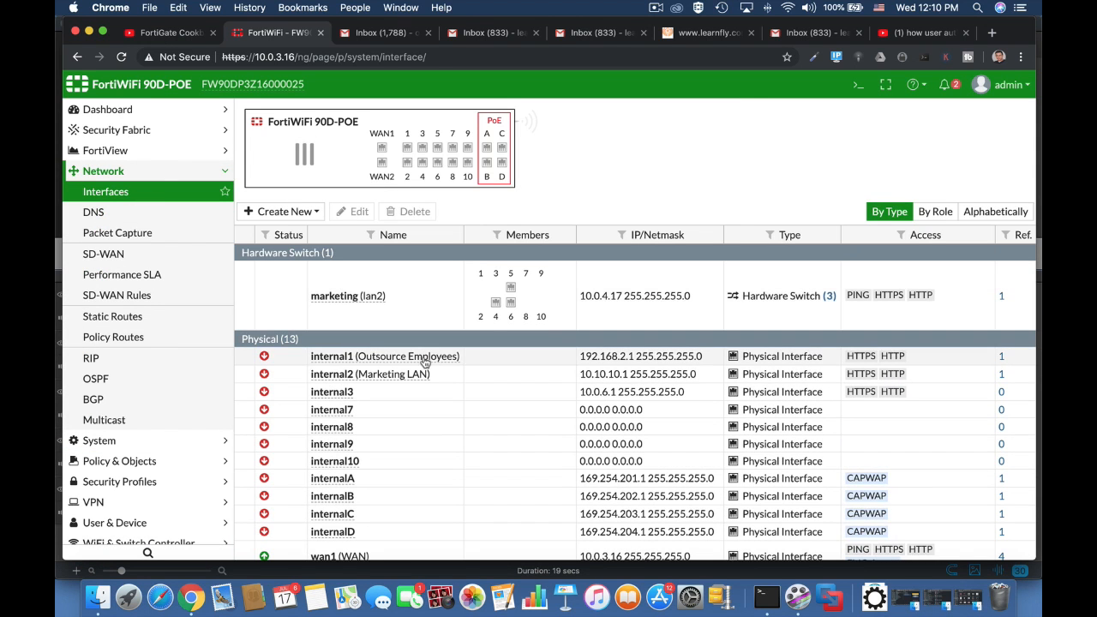
left_click(424, 362)
left_click(355, 212)
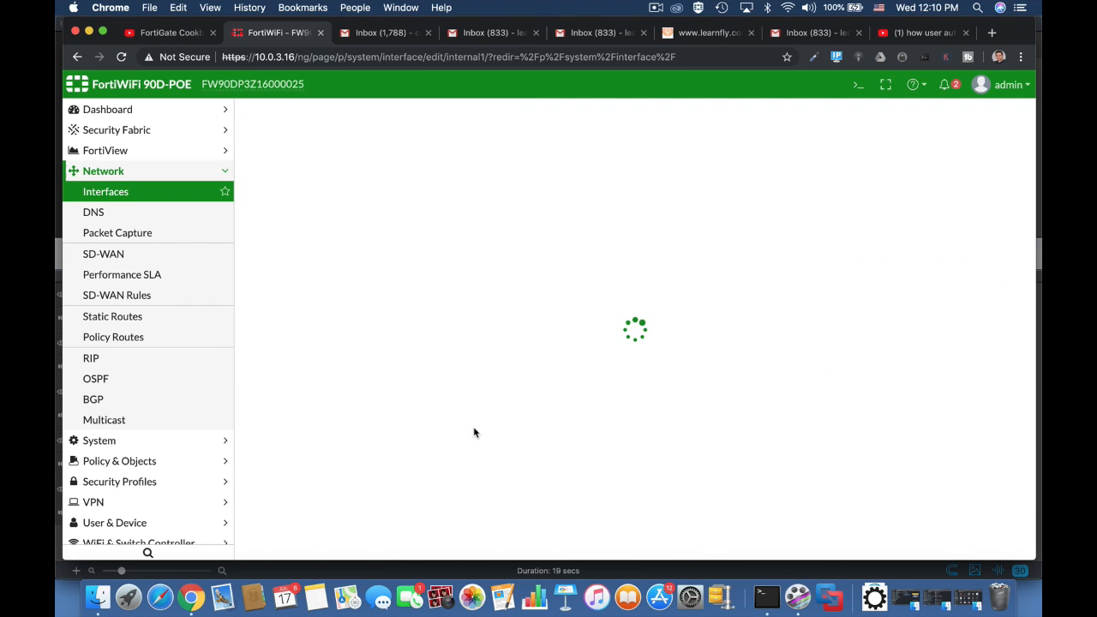
scroll(475, 433, "down", 10)
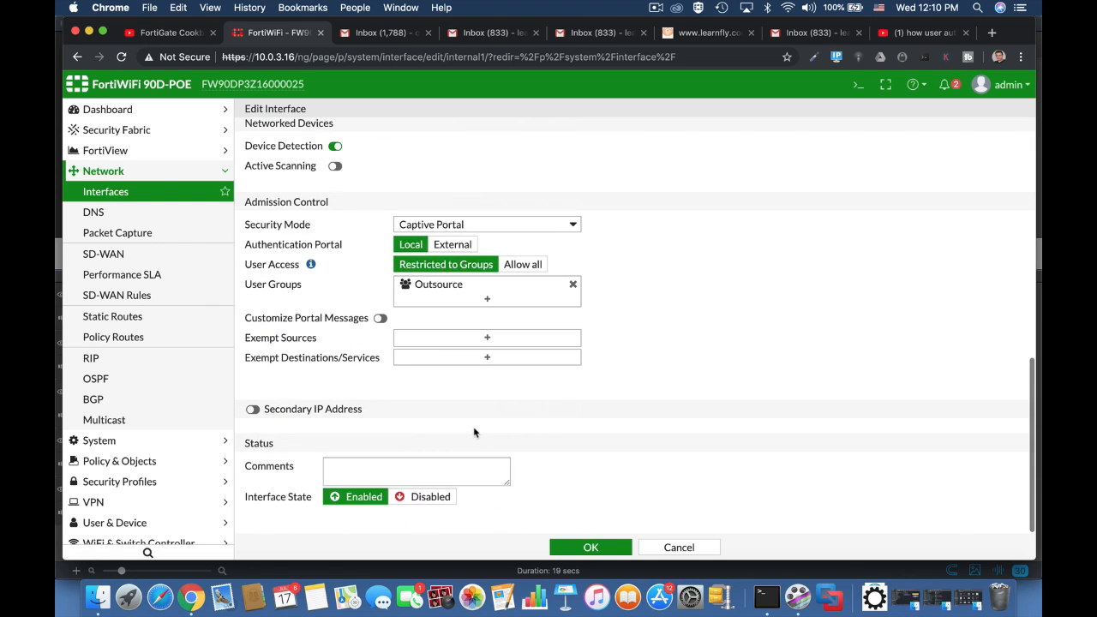
left_click(466, 225)
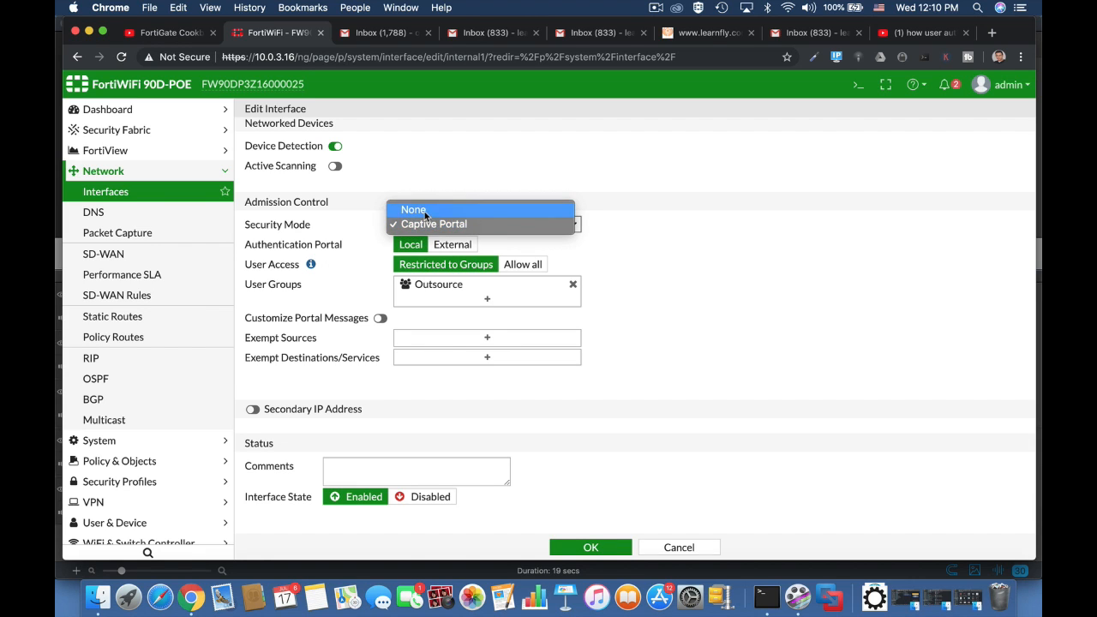
left_click(425, 210)
left_click(399, 357)
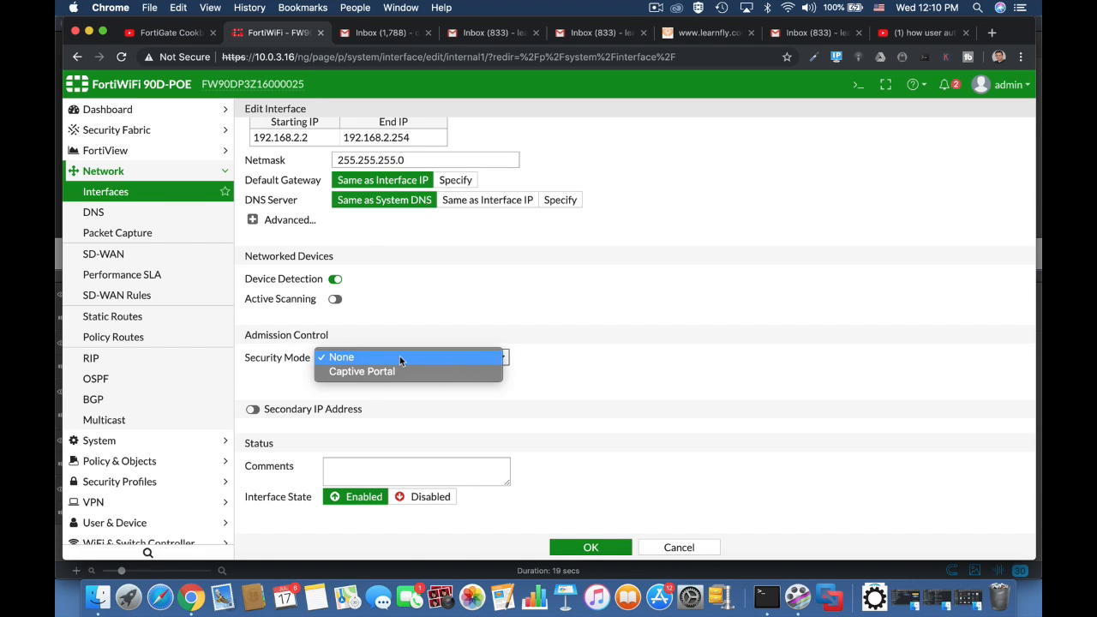
left_click(397, 371)
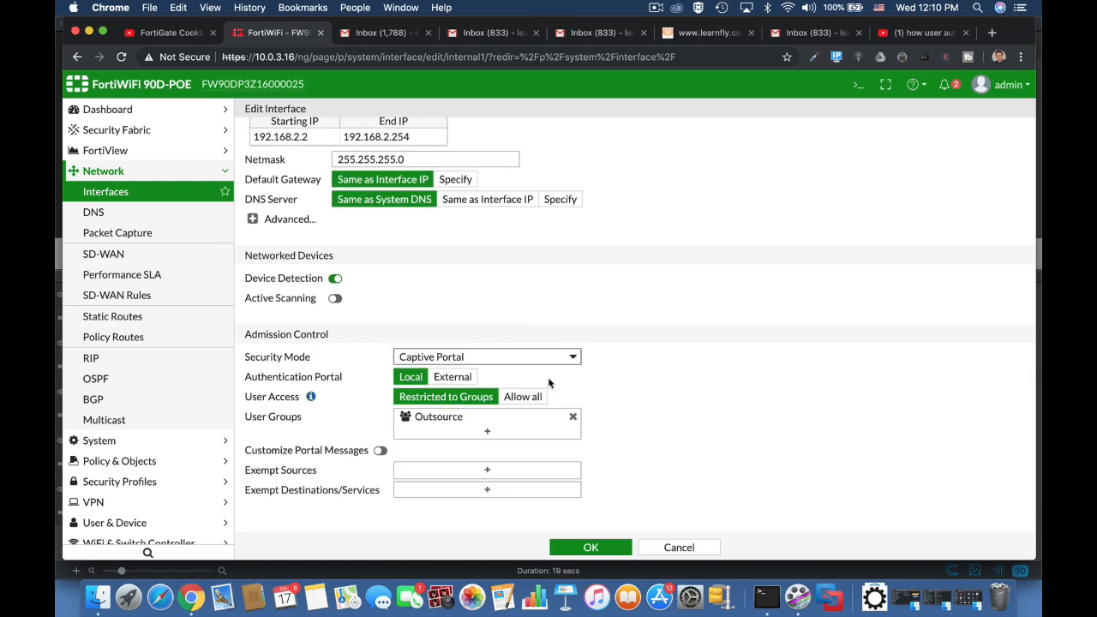
Allow only the OutsourceEMP group on the portal, removing Outsource, and save the interface
scroll(549, 381, "down", 3)
left_click(488, 300)
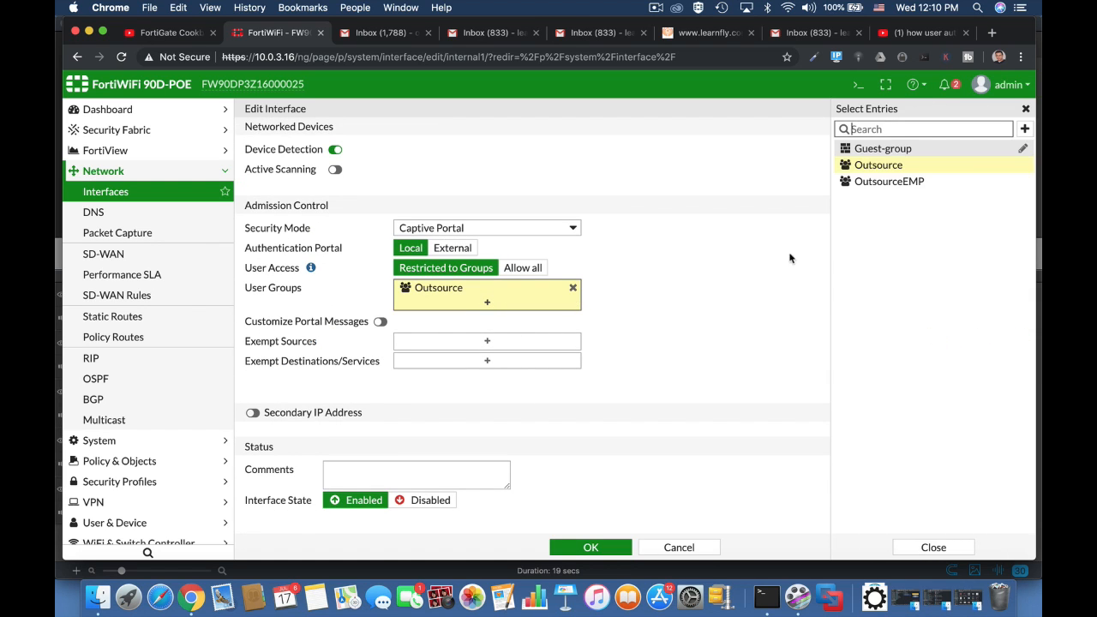
left_click(888, 182)
left_click(573, 288)
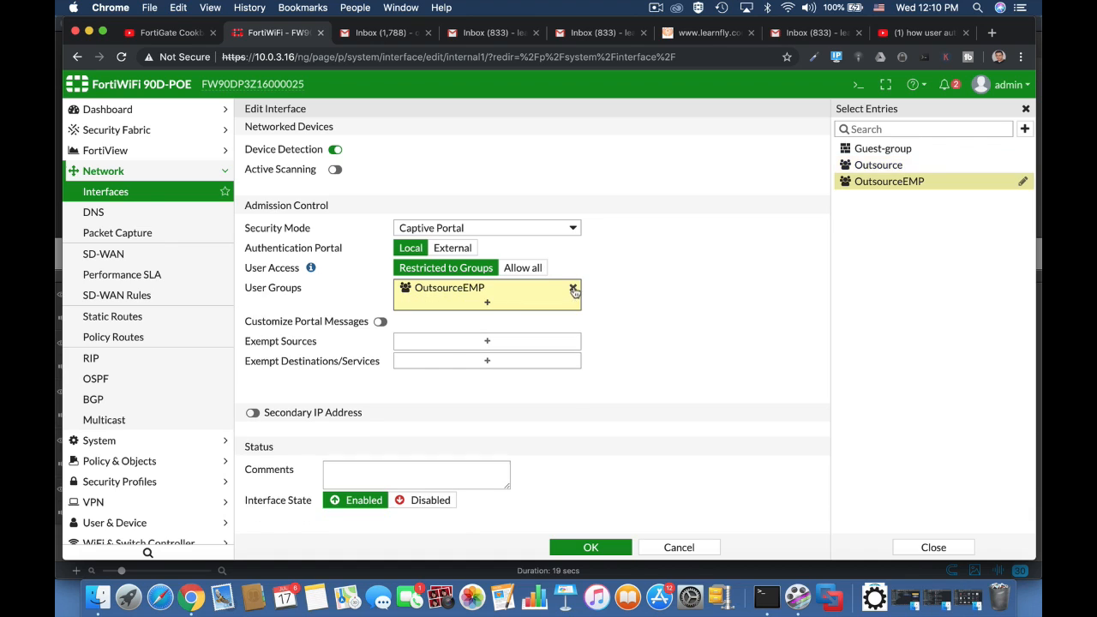
left_click(663, 300)
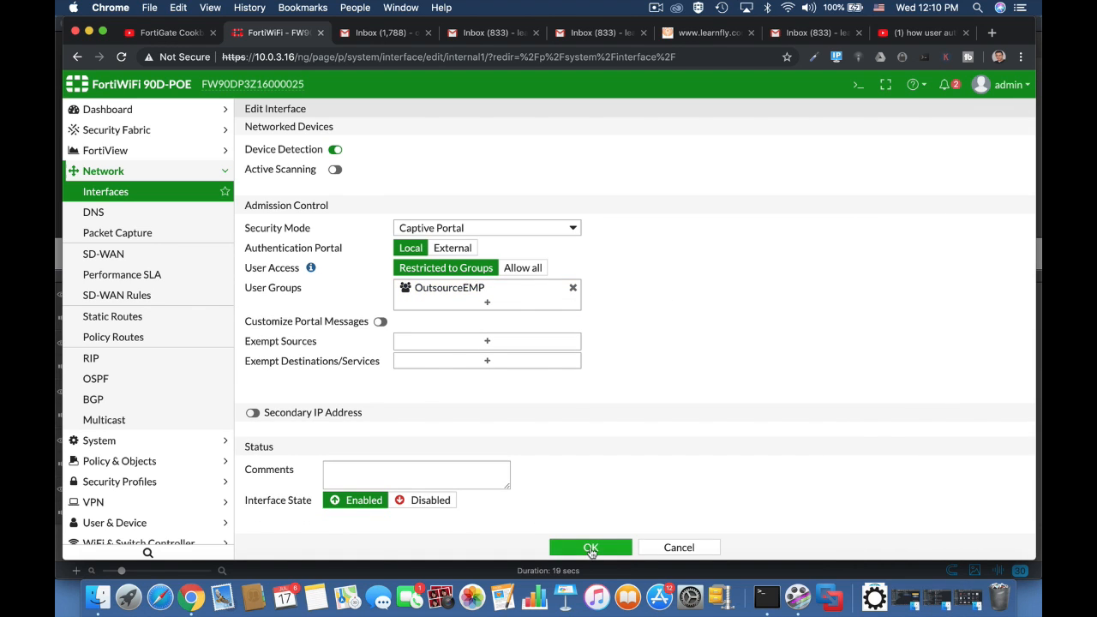
left_click(591, 548)
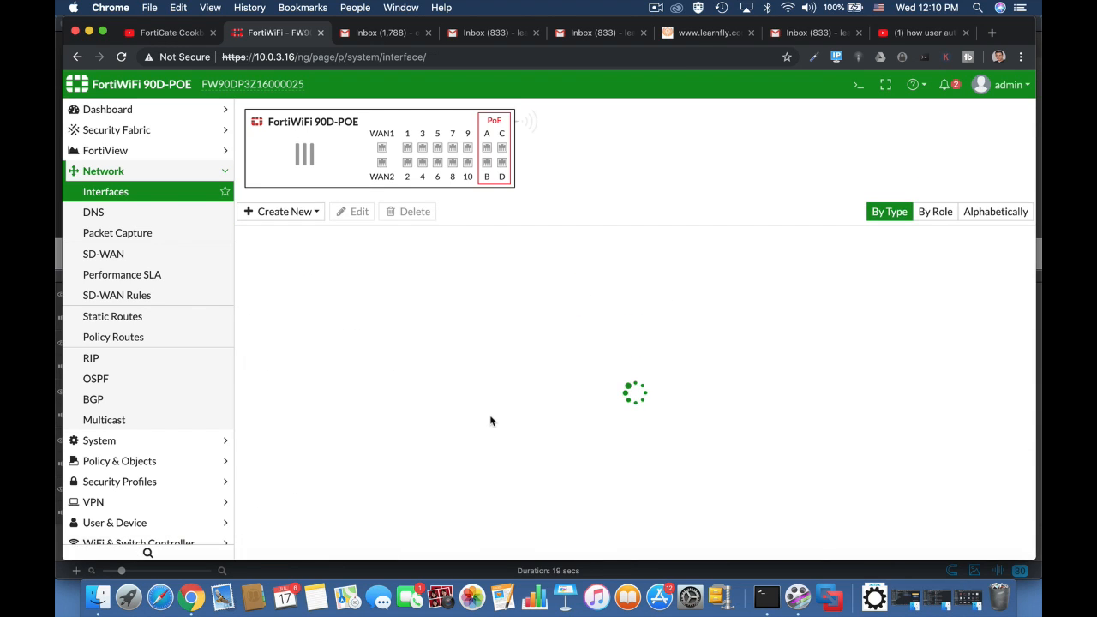
Create IPv4 policy 'outsource emp' from Outsource Employees (internal1) to WAN (wan1)
left_click(173, 469)
left_click(162, 233)
left_click(284, 211)
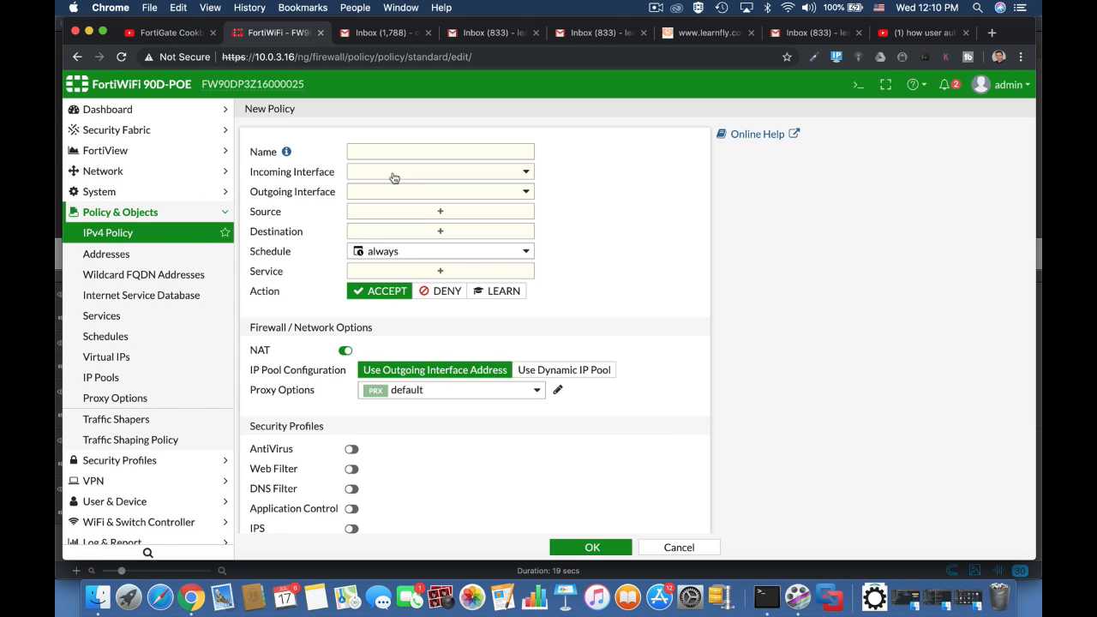
left_click(423, 150)
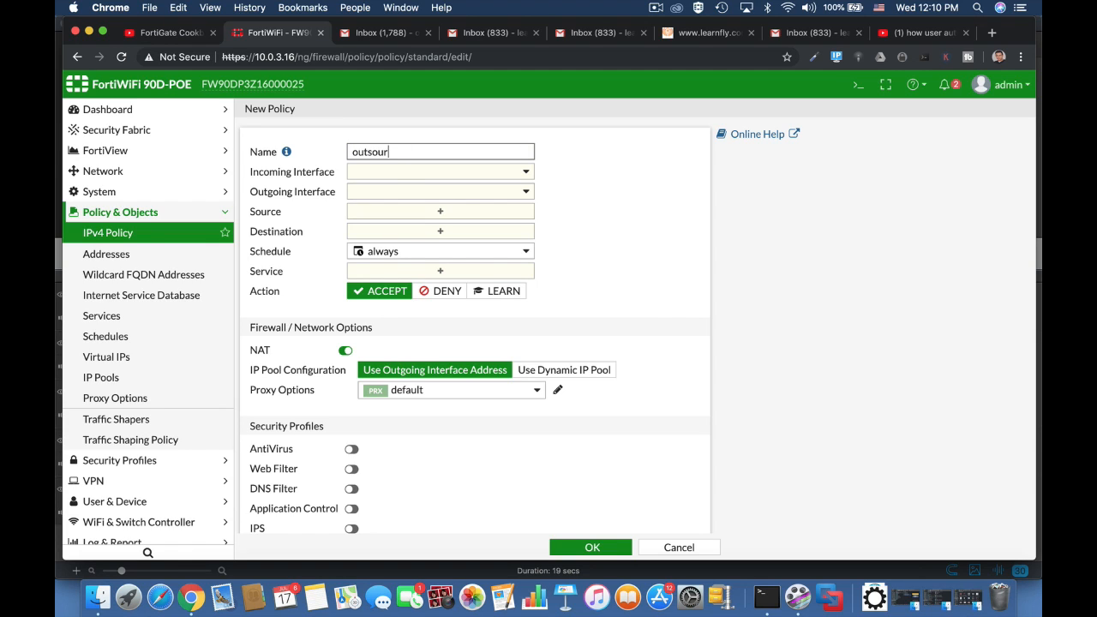
type("outsource emp")
left_click(448, 172)
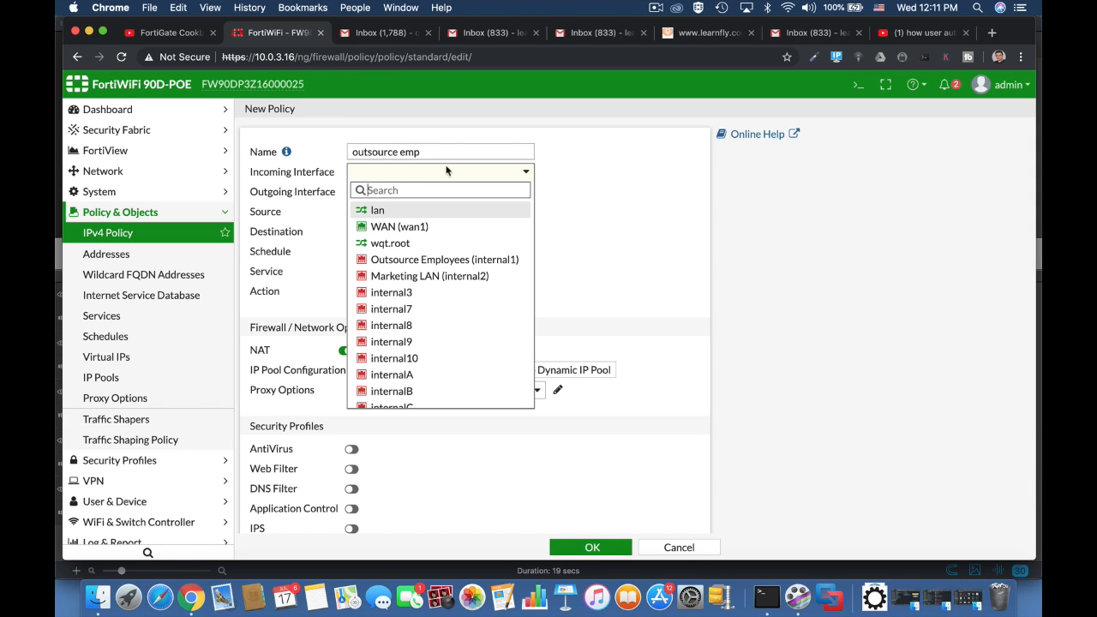
left_click(411, 266)
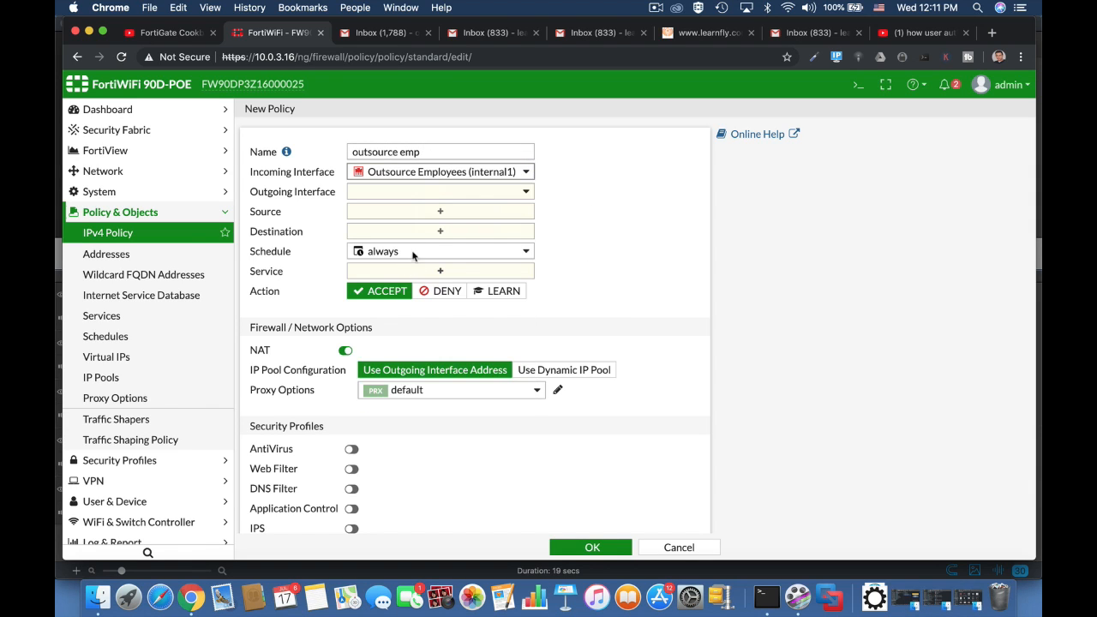
left_click(437, 197)
left_click(394, 247)
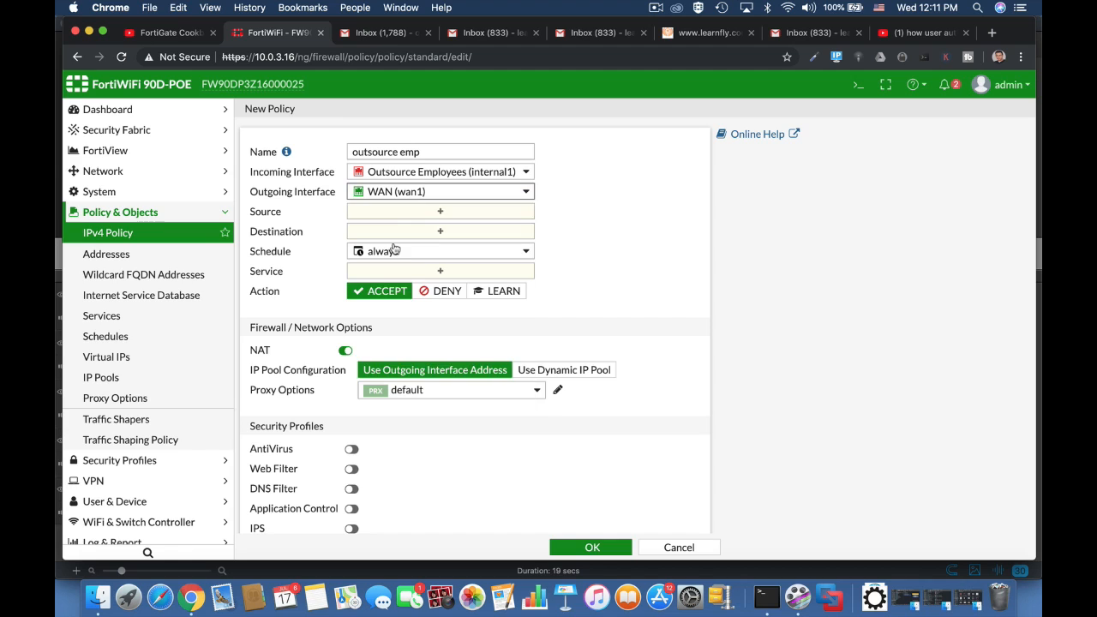
Set source to all plus OutsourceEMP, destination all, service ALL, and save the policy
left_click(420, 212)
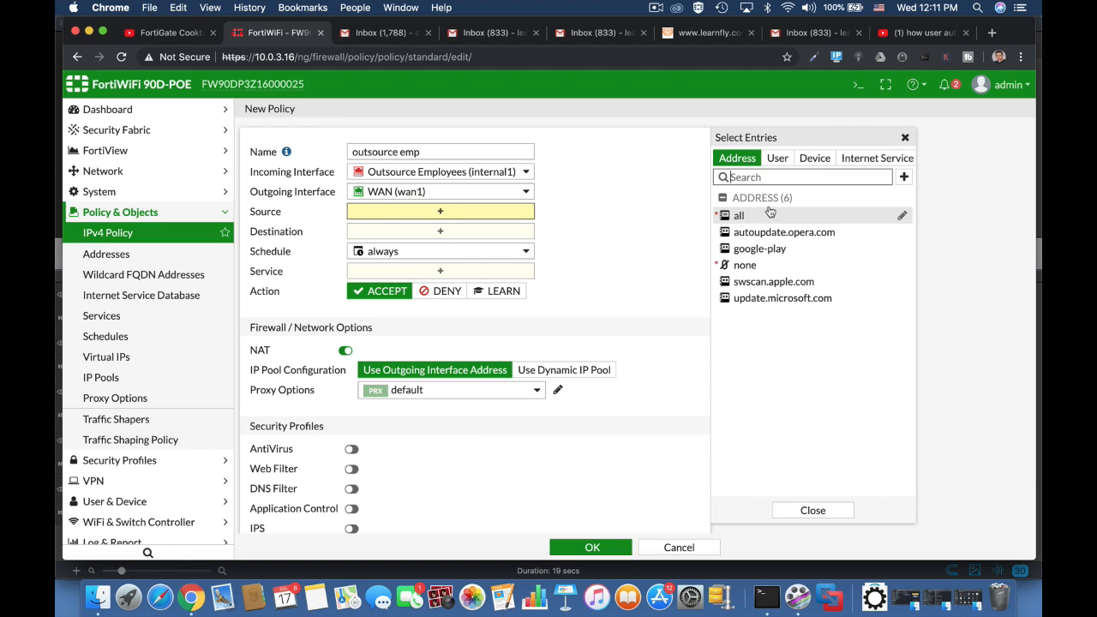
left_click(742, 215)
left_click(777, 157)
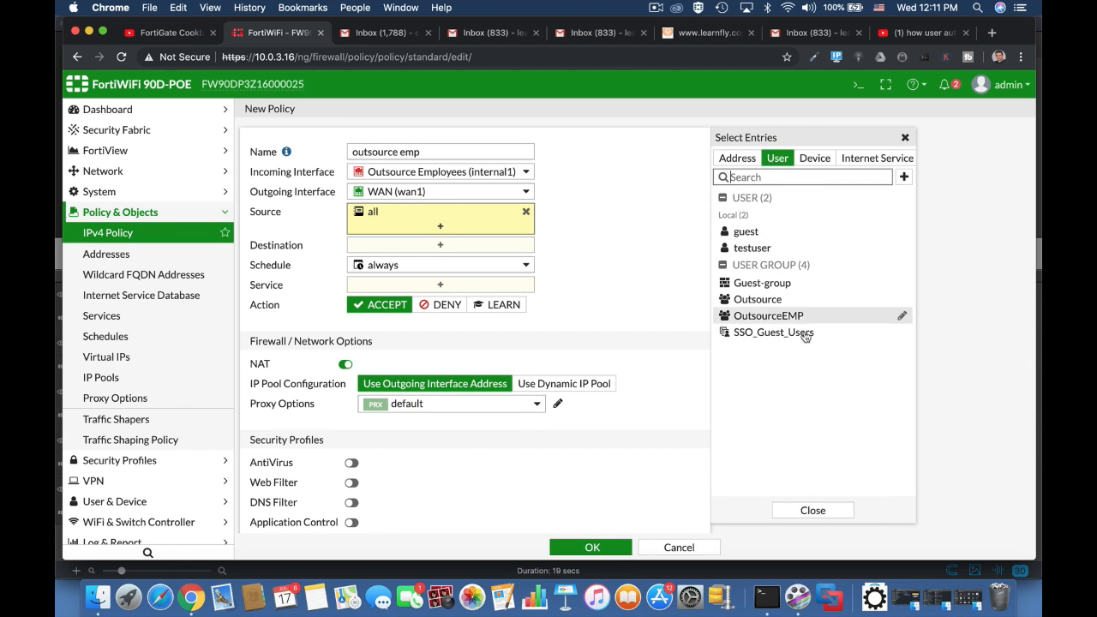
left_click(793, 316)
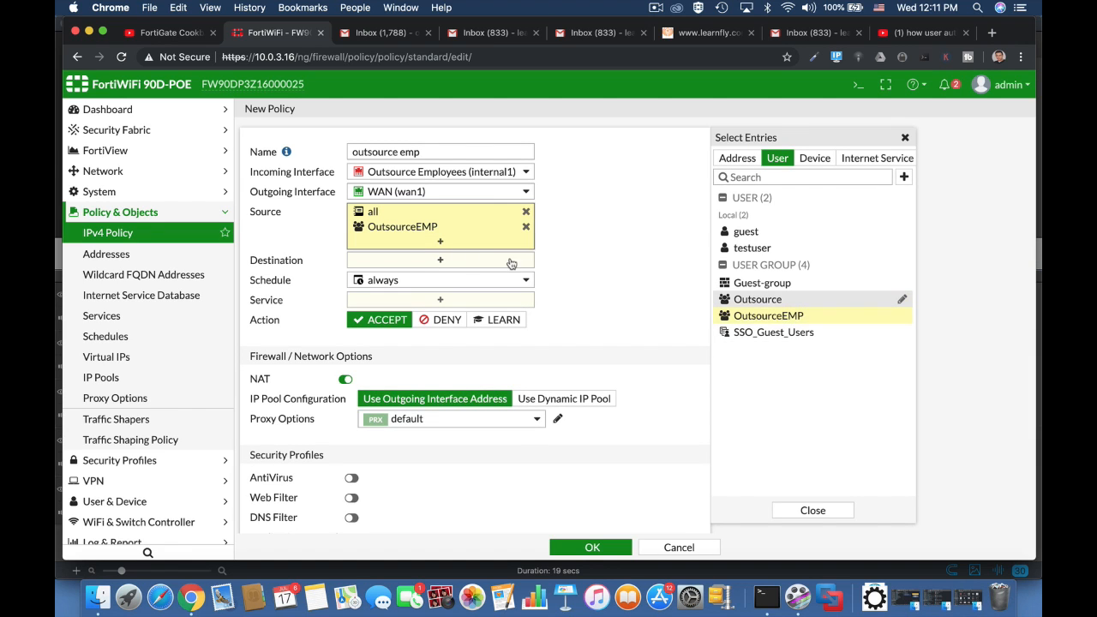
left_click(477, 268)
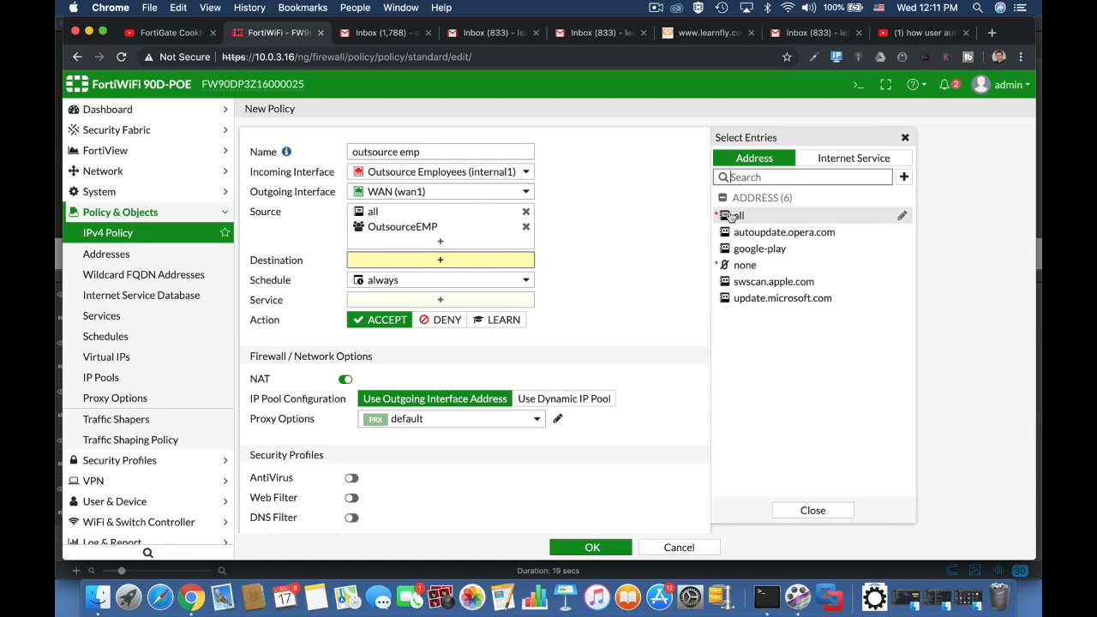
left_click(737, 215)
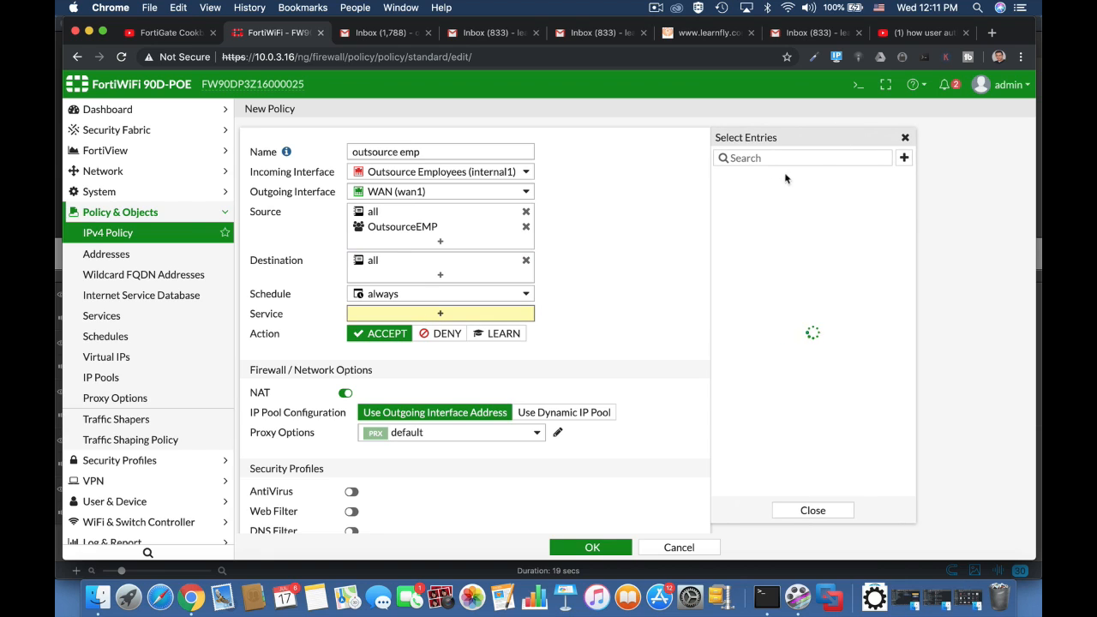
left_click(738, 211)
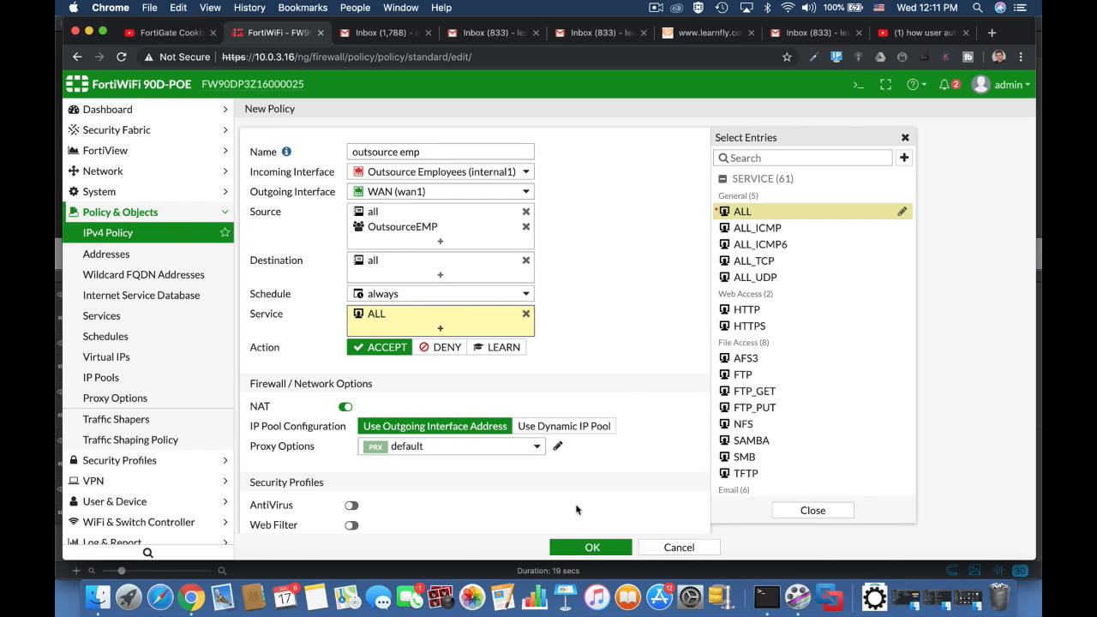
left_click(584, 549)
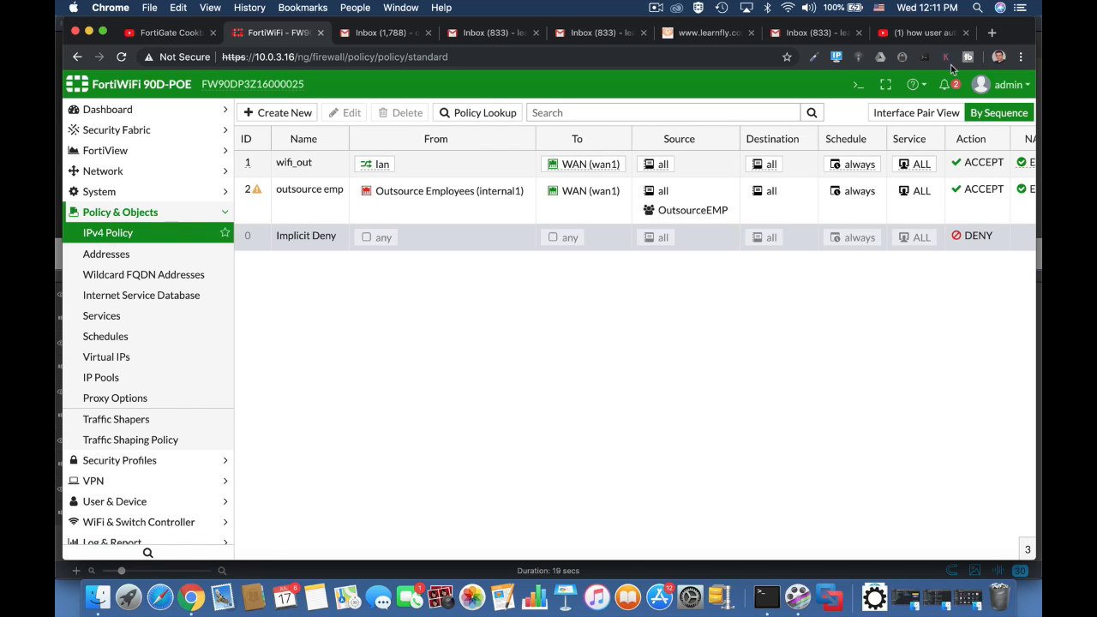
left_click(1001, 85)
Log out of the admin session and sign in with the guest sponsor's username and password
left_click(961, 215)
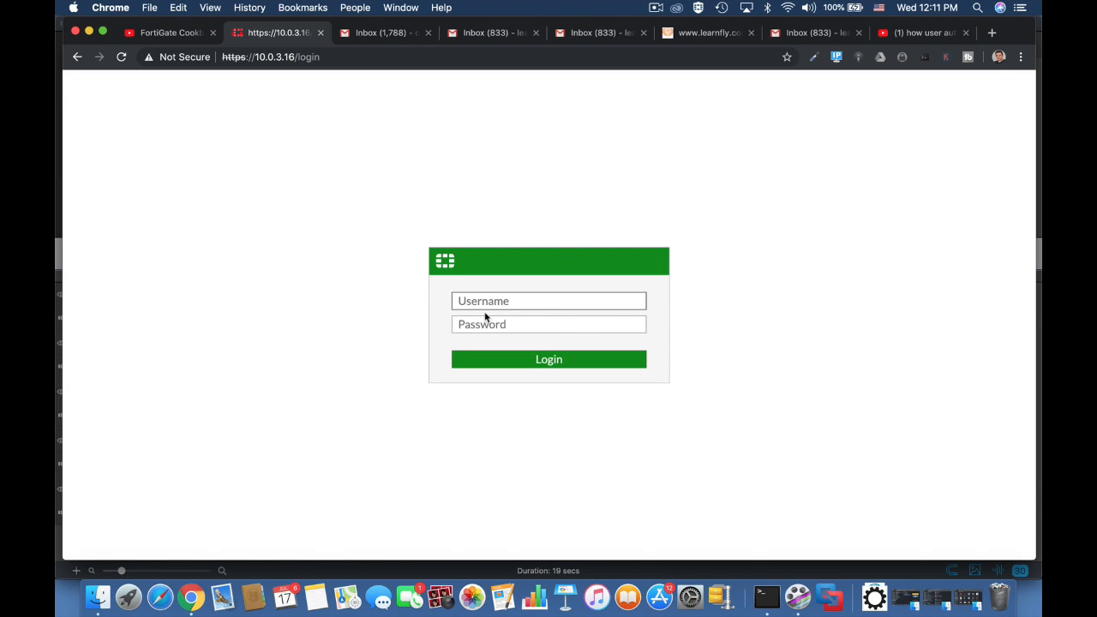
type("ofershm")
key("Tab")
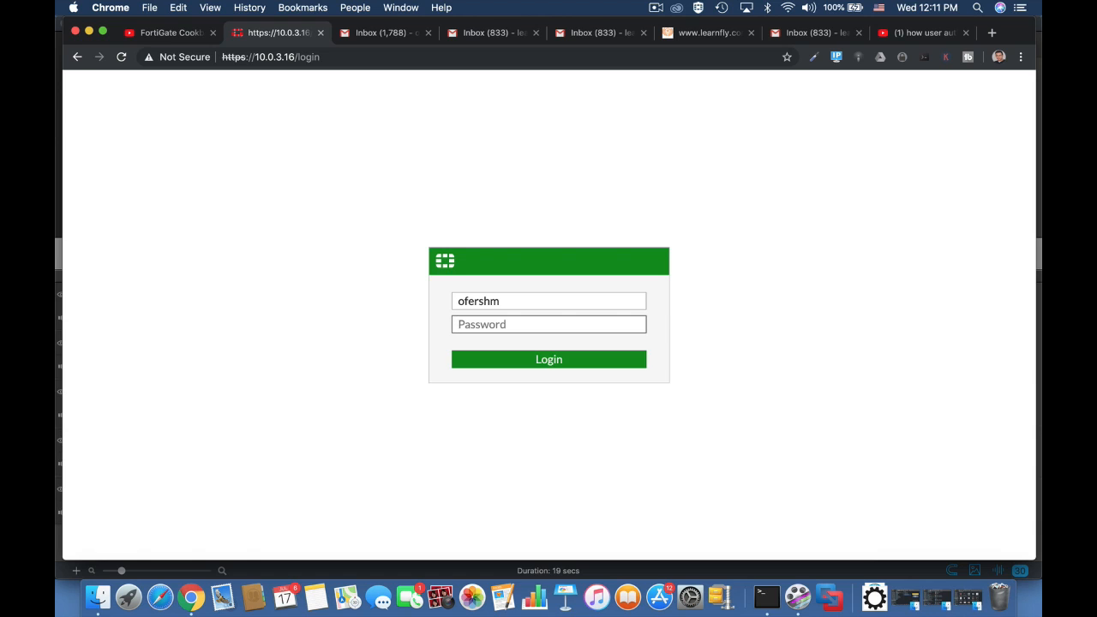
type("****")
key("Return")
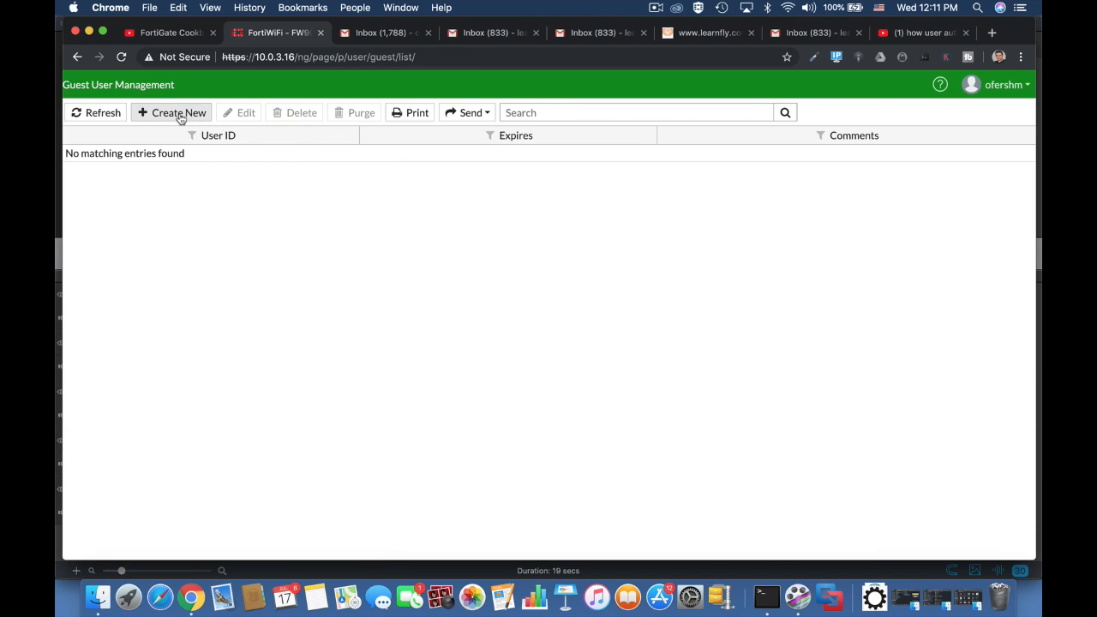
Create a guest user from the guest's email address and select its auto-generated password
left_click(180, 117)
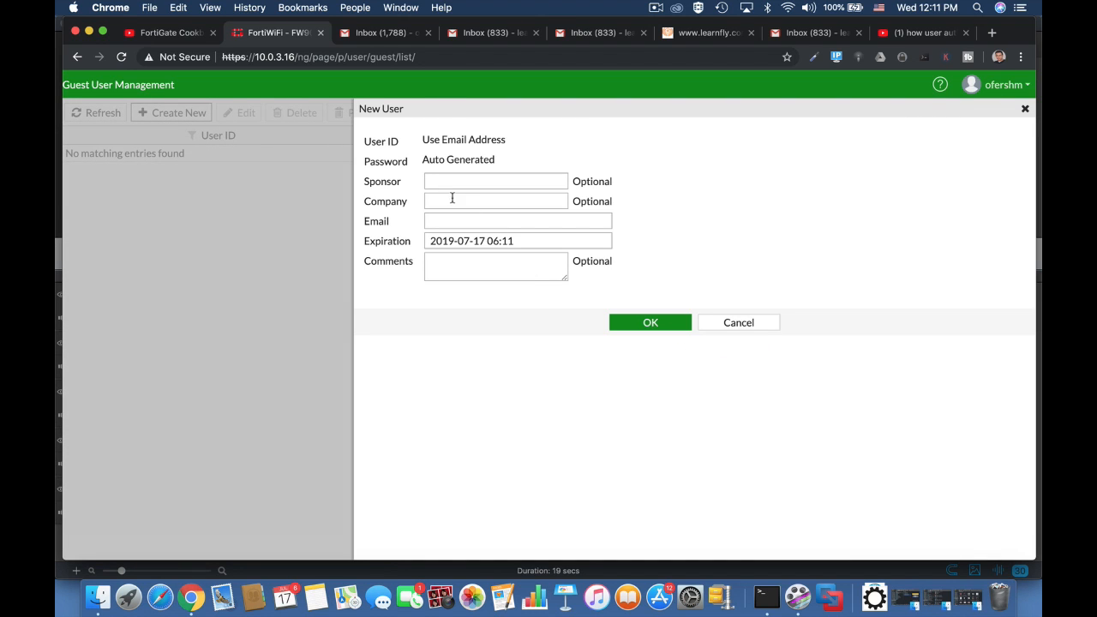
left_click(442, 220)
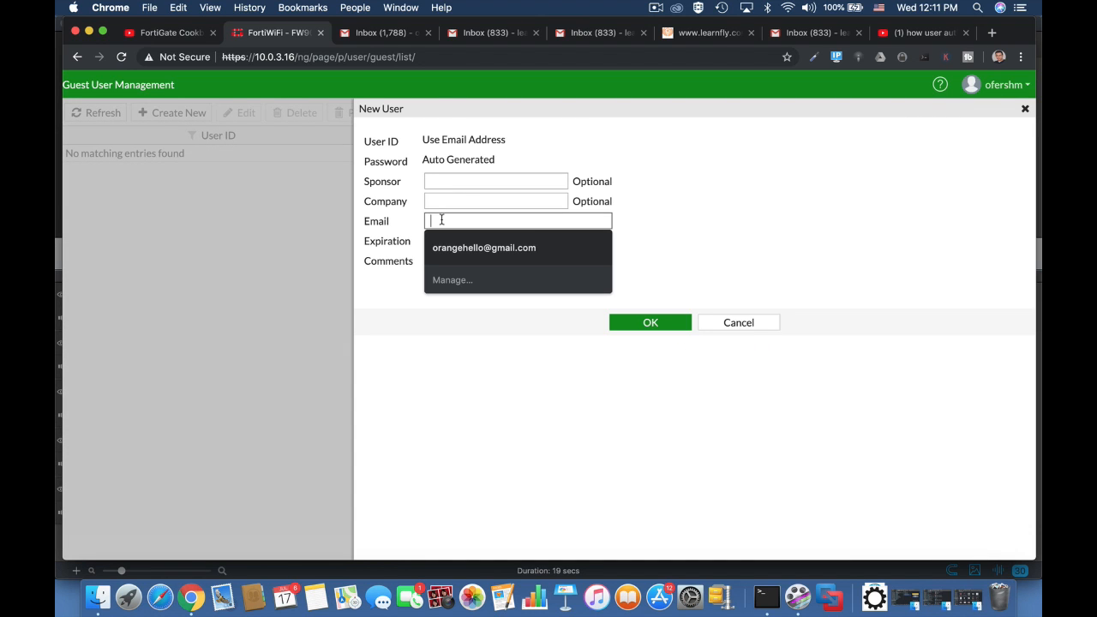
left_click(468, 249)
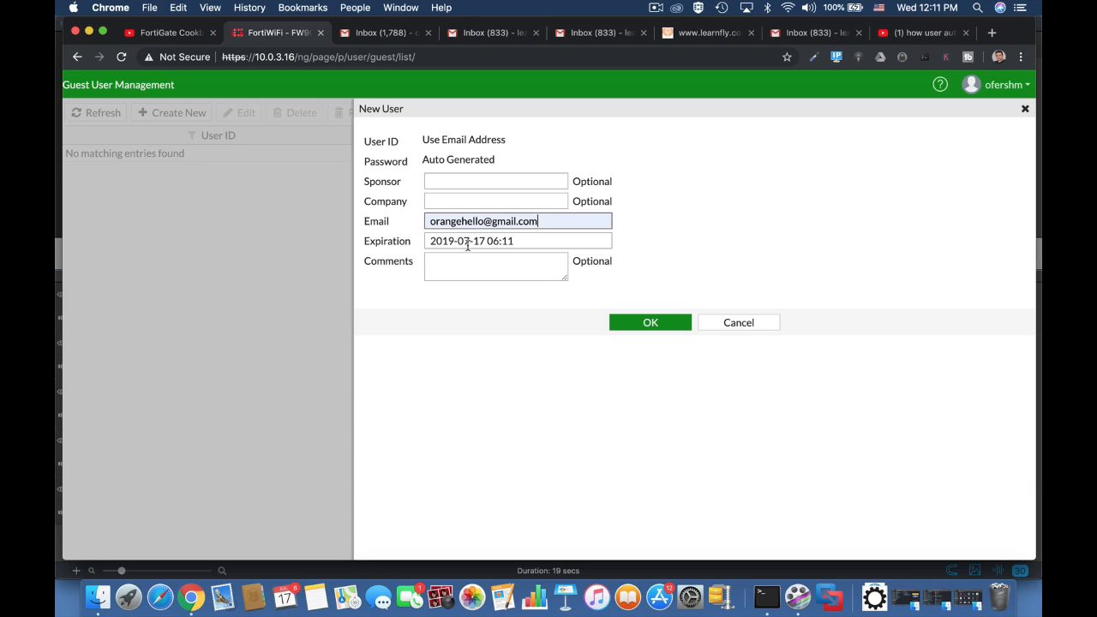
left_click(657, 328)
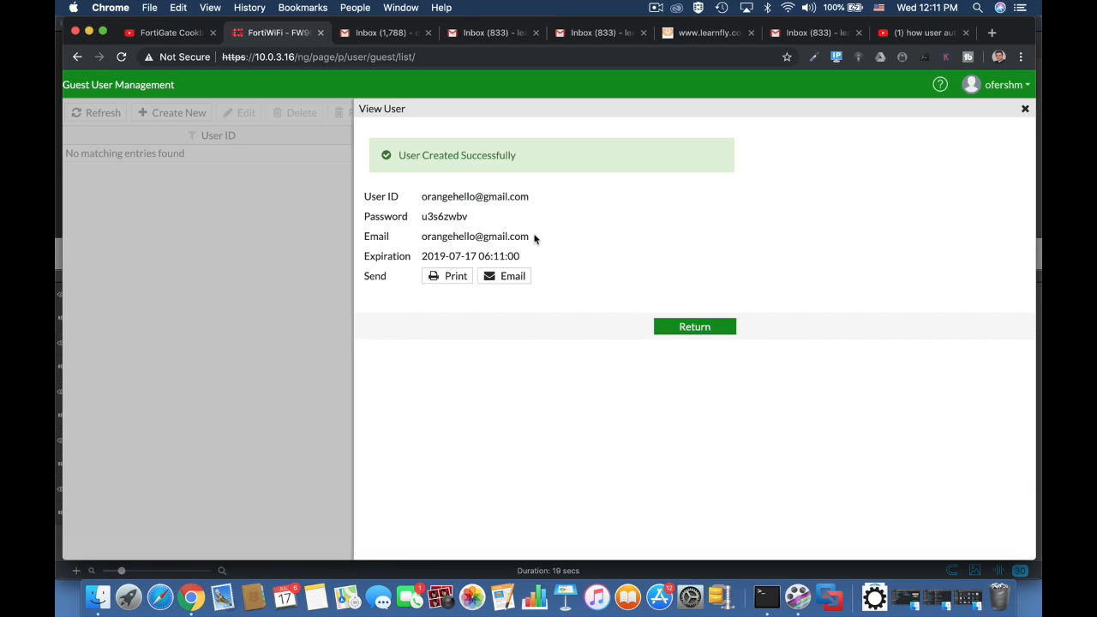
left_click_drag(468, 217, 420, 221)
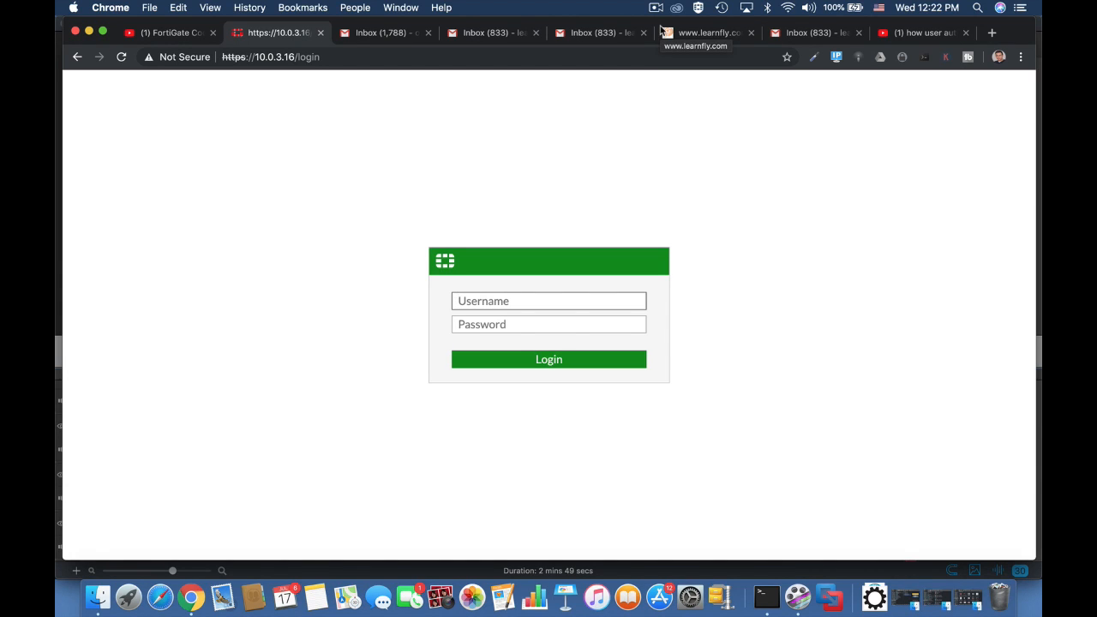
Sign in as admin, postponing the password change, file system check and FortiCare registration
type("admin")
key("Return")
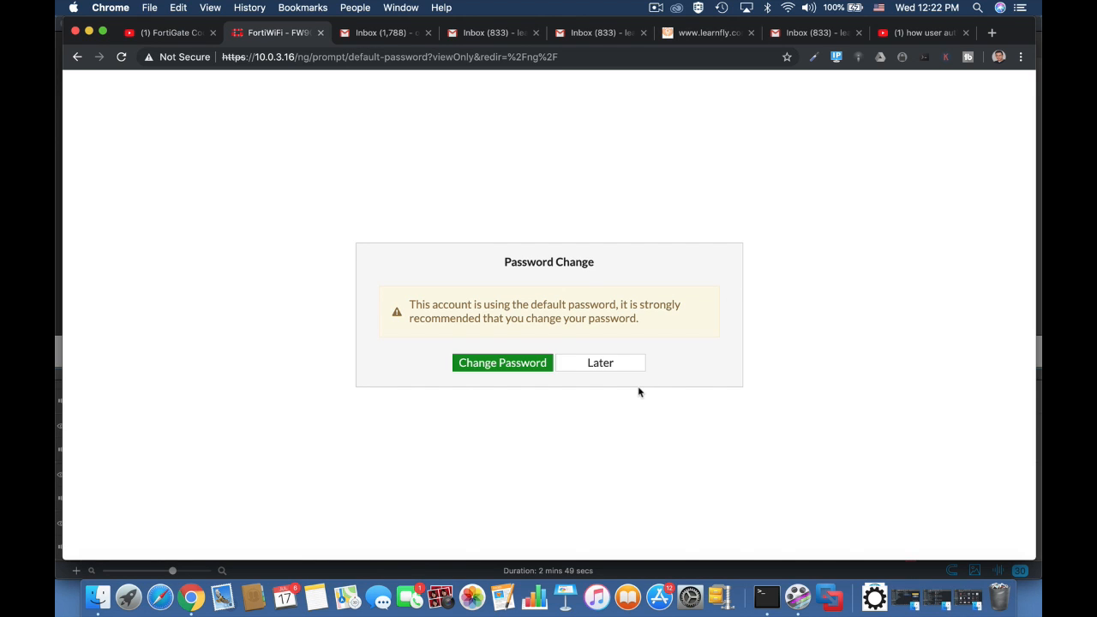
left_click(627, 367)
left_click(631, 380)
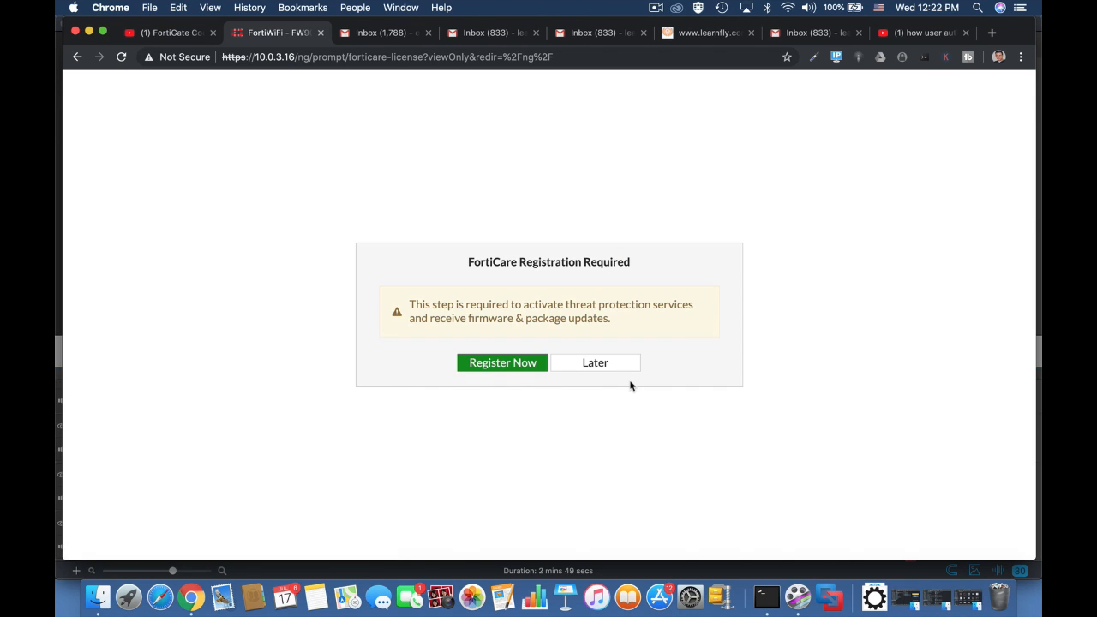
left_click(614, 368)
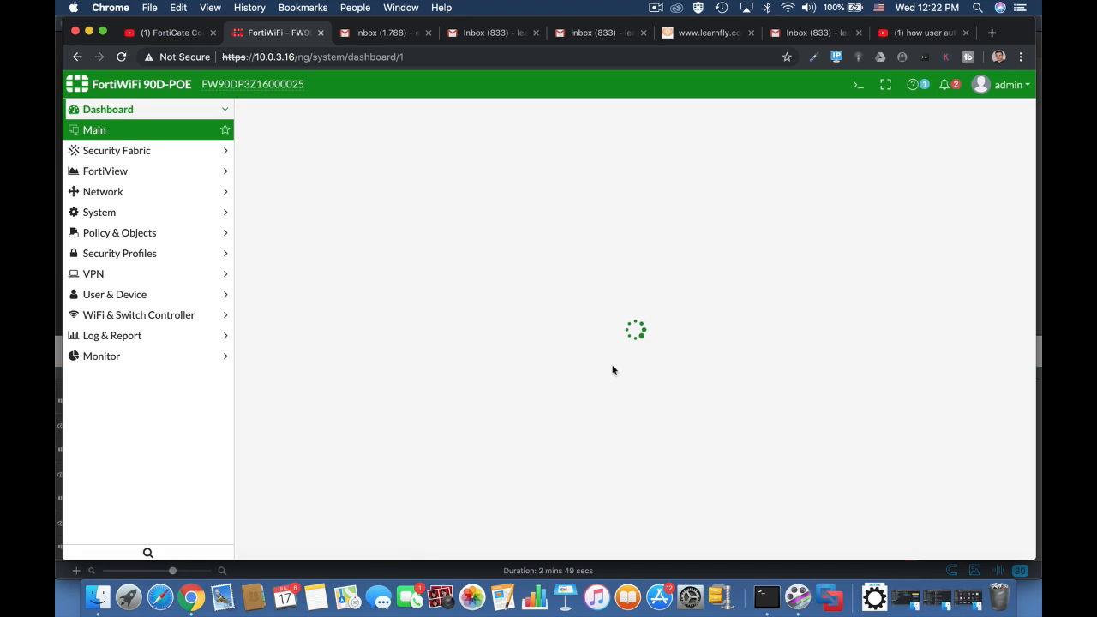
Select the OutsourceEMP group under User & Device > User Groups to confirm its guest member
left_click(115, 294)
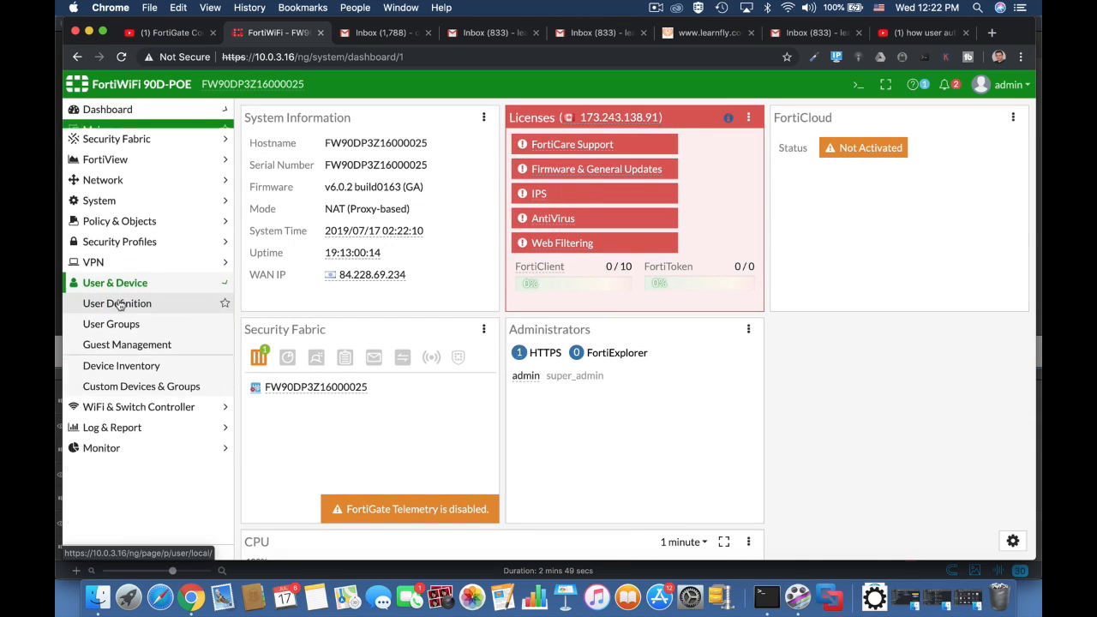
left_click(120, 316)
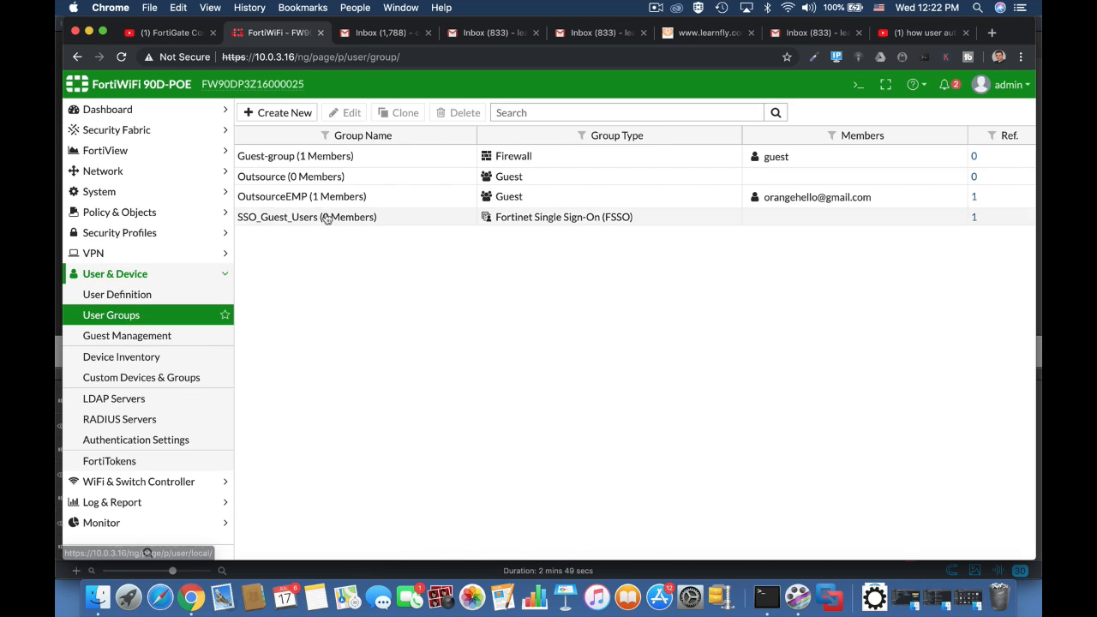
left_click(309, 201)
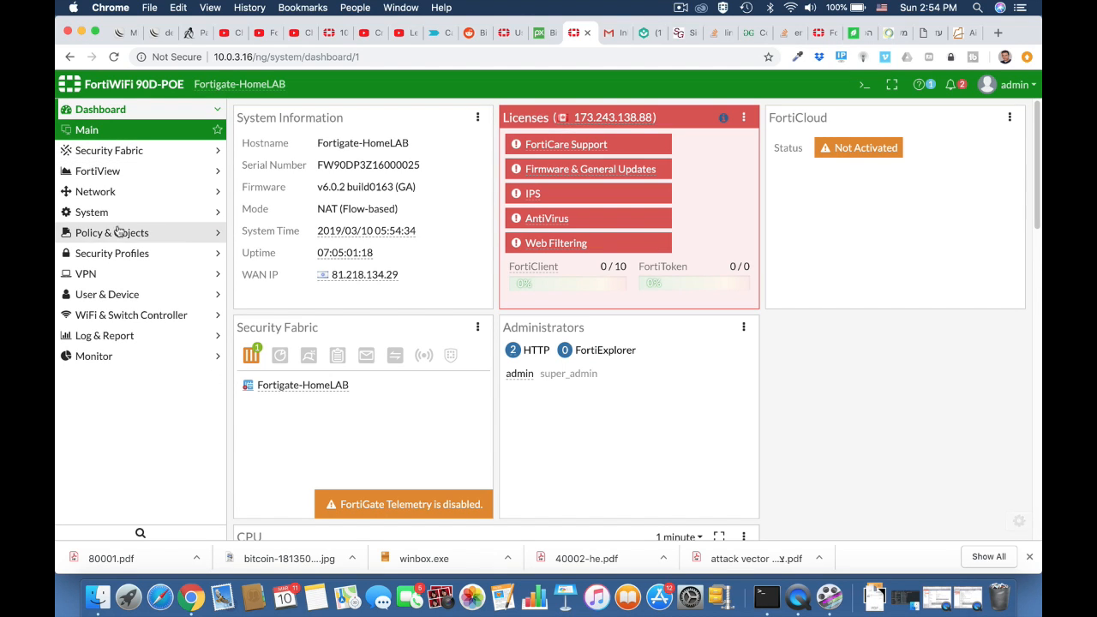
Start a new user group named technicians with type Guest
left_click(107, 294)
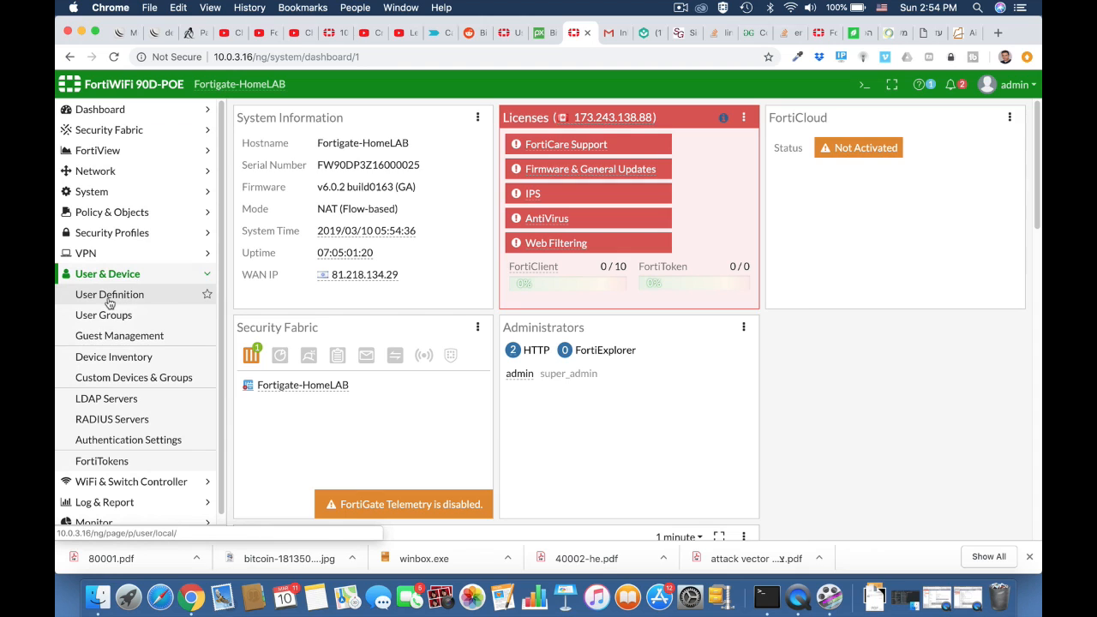
left_click(110, 315)
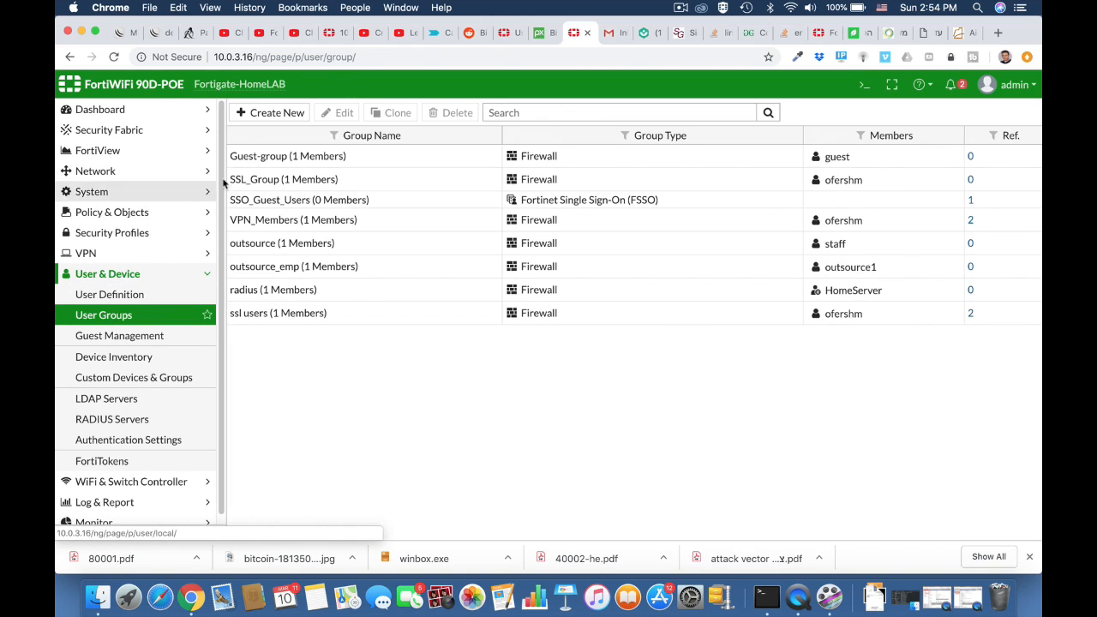
left_click(272, 119)
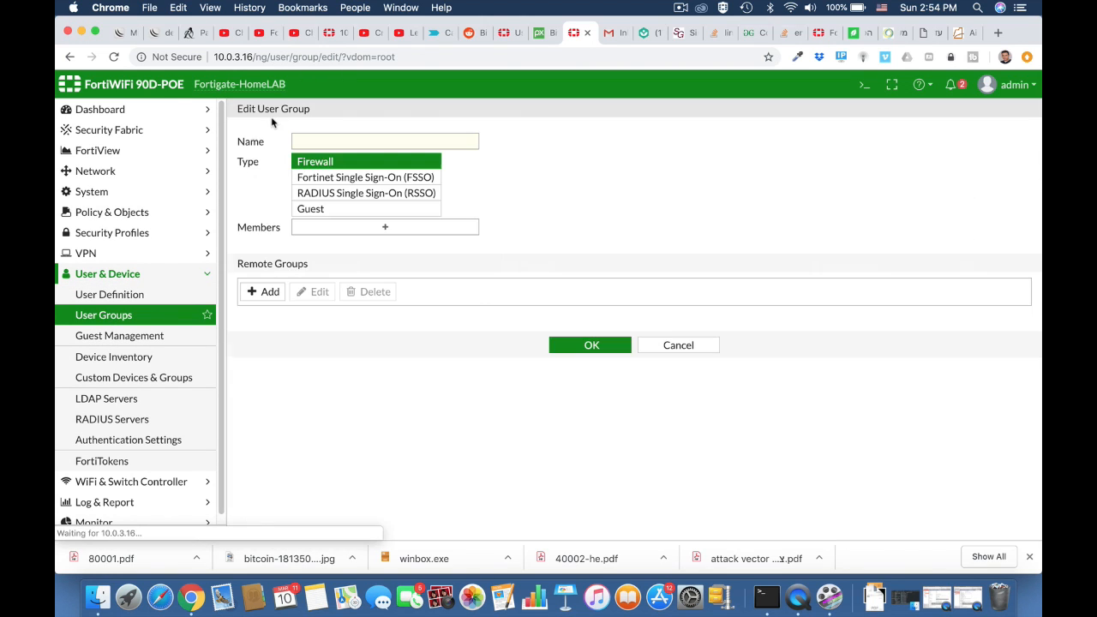
left_click(315, 138)
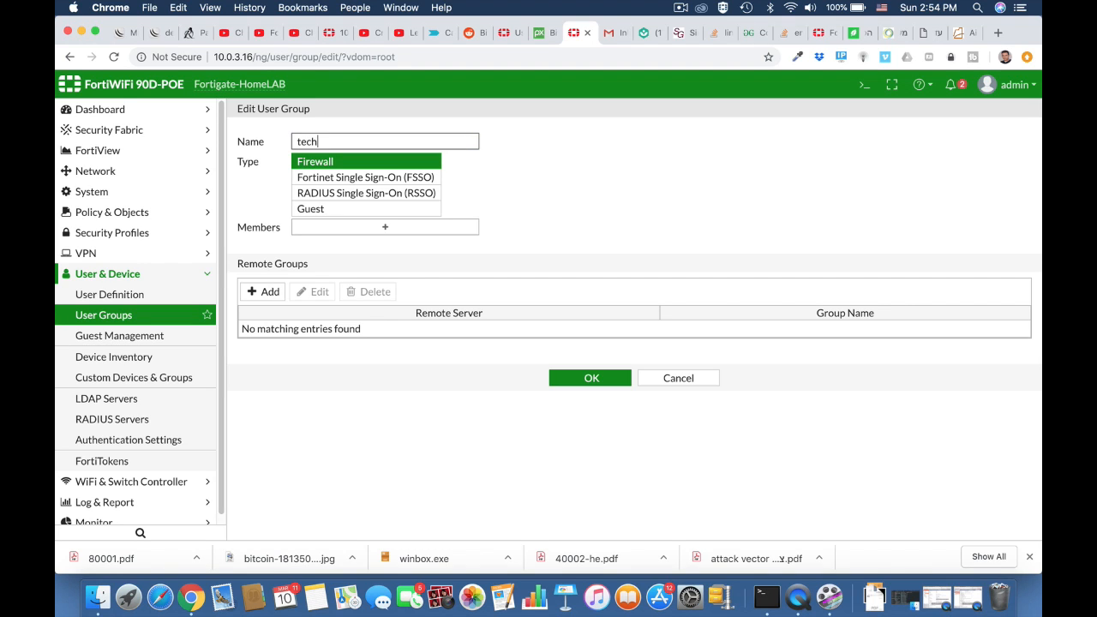
type("technicians")
left_click(359, 213)
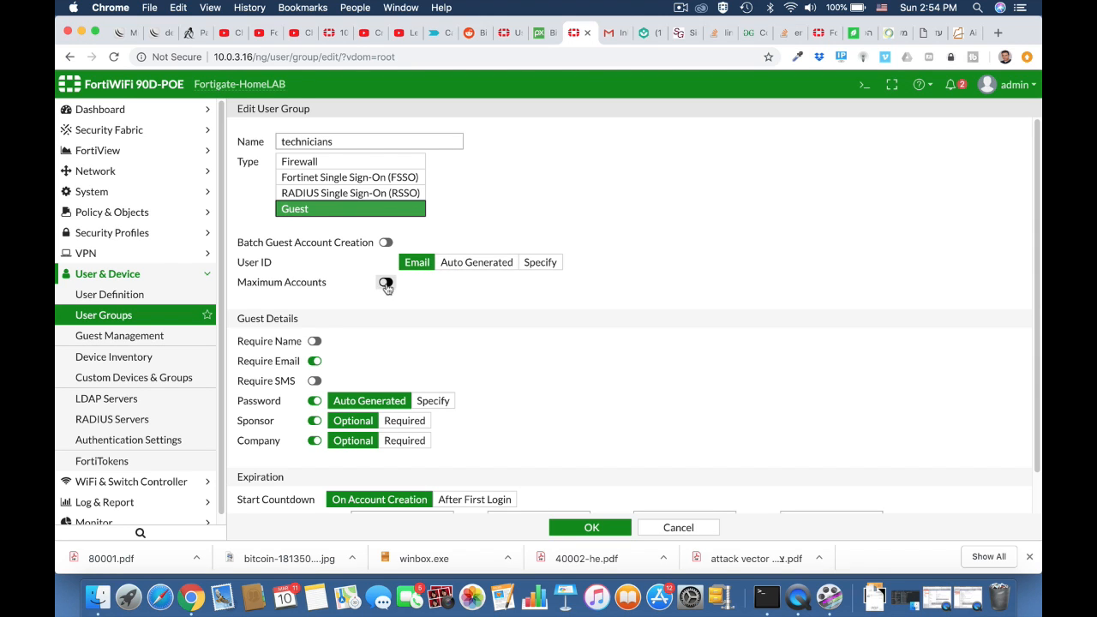
Require guest names, drop Company and Sponsor, set 12-hour expiration, and save the group
scroll(371, 333, "down", 2)
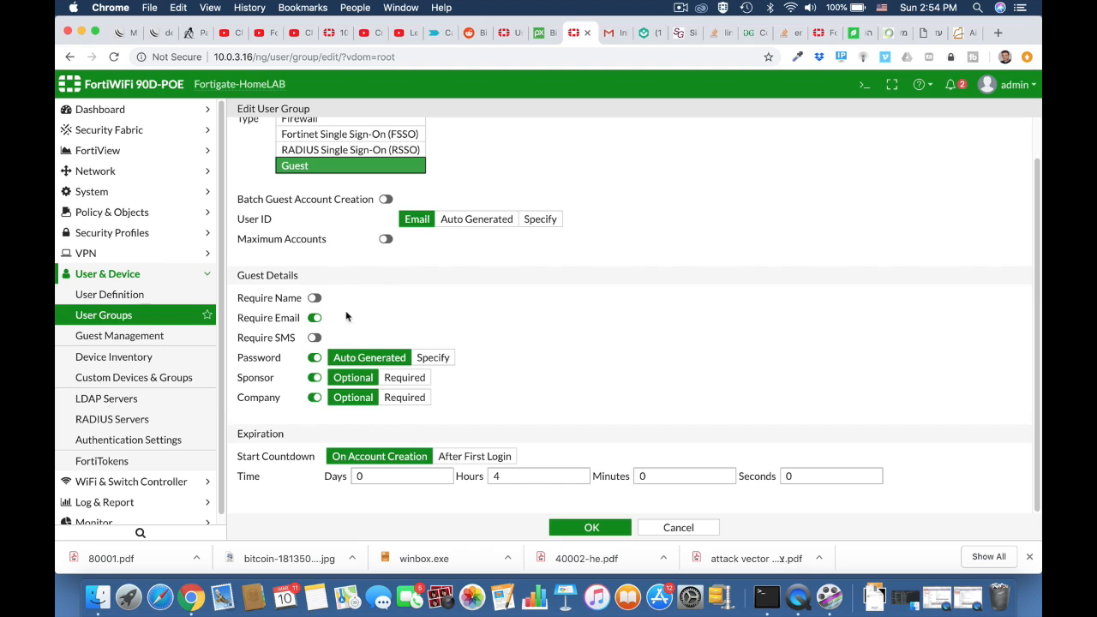
left_click(315, 298)
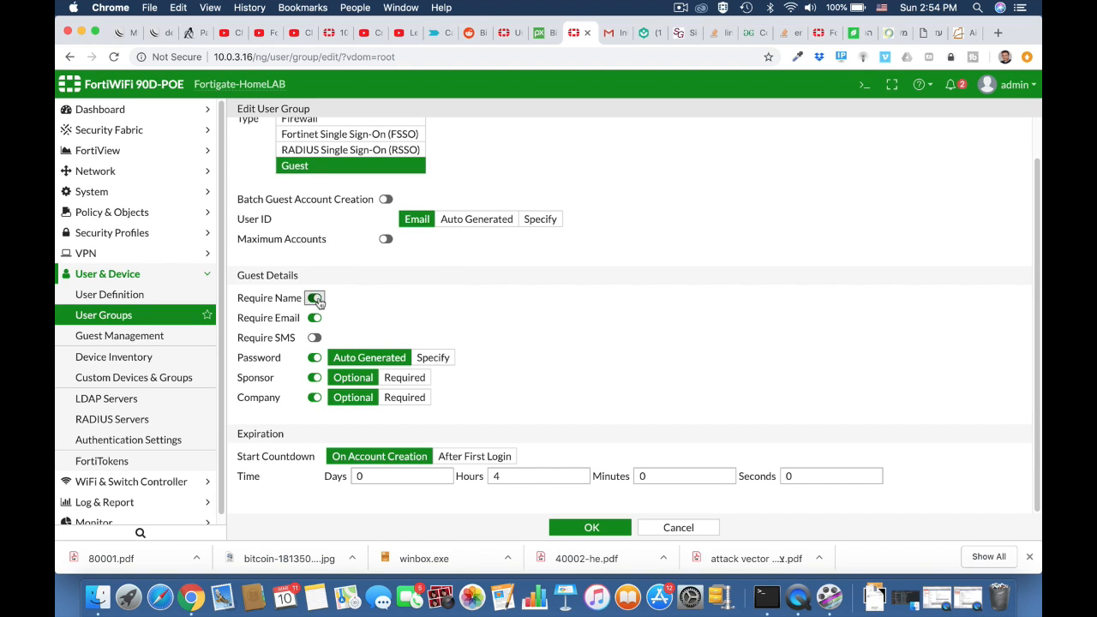
left_click(313, 399)
left_click(315, 380)
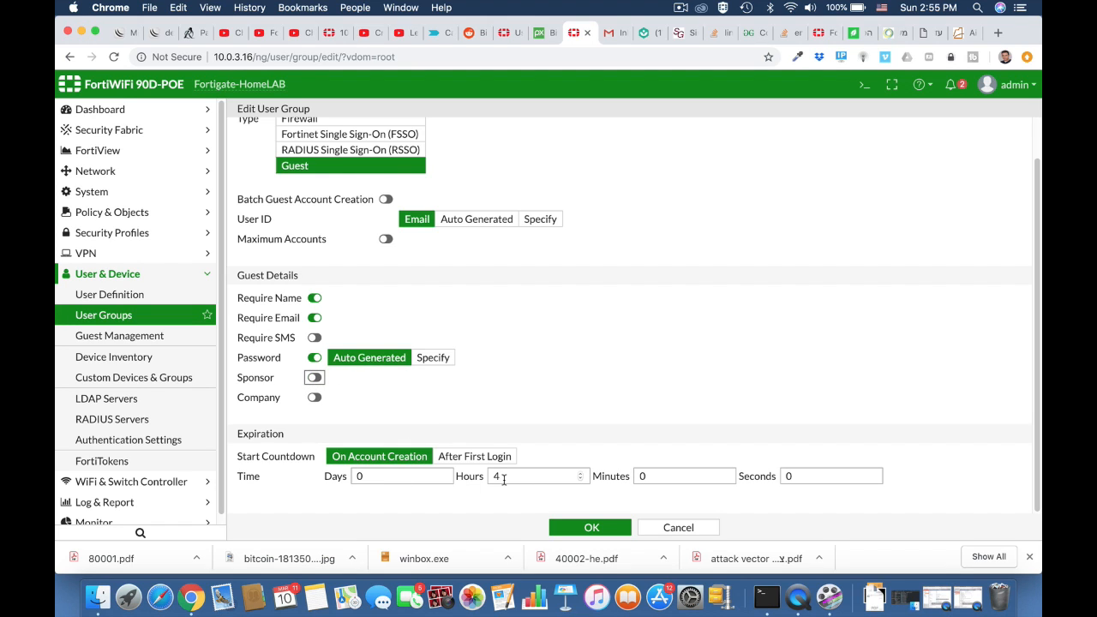
left_click_drag(504, 480, 486, 484)
type("12")
scroll(632, 364, "up", 2)
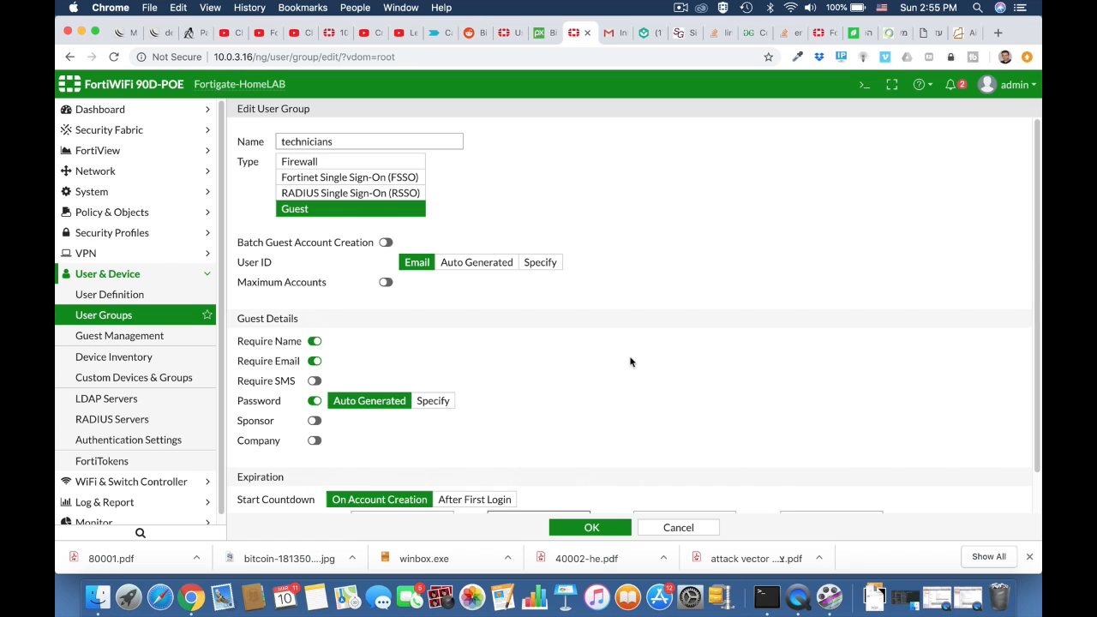
scroll(631, 361, "down", 2)
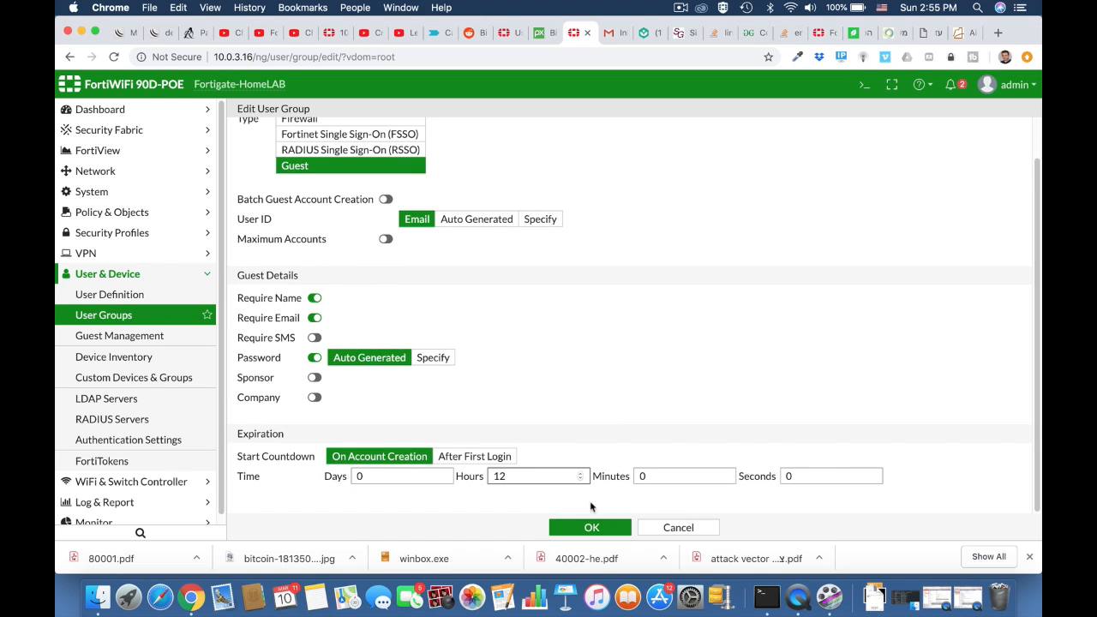
left_click(589, 527)
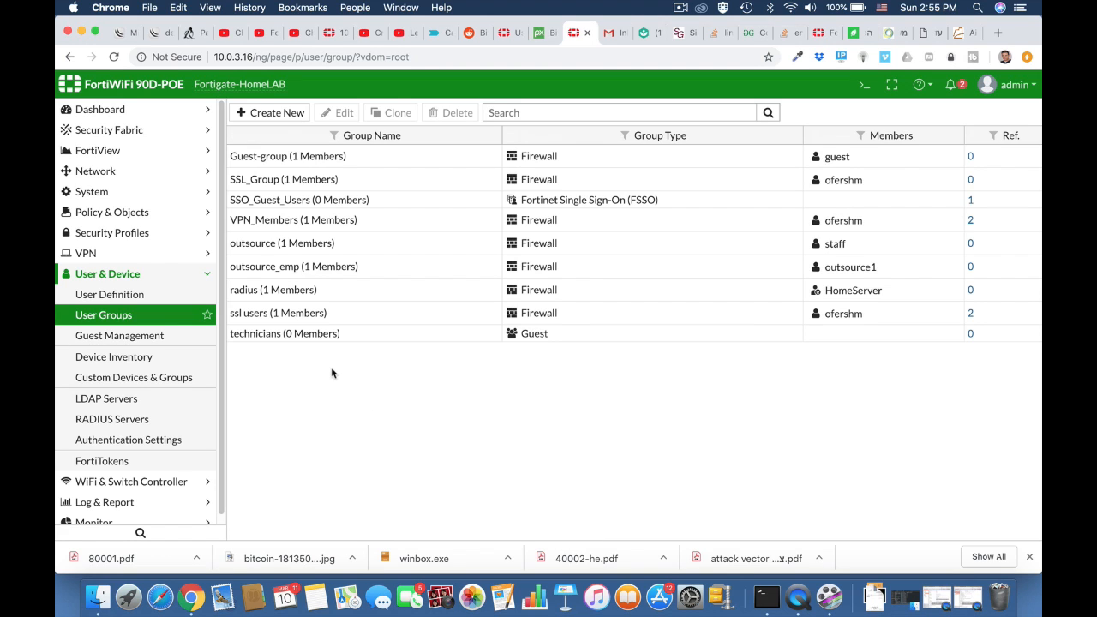
Create a new guest account, entering the guest's name and accepting the suggested email address
left_click(161, 338)
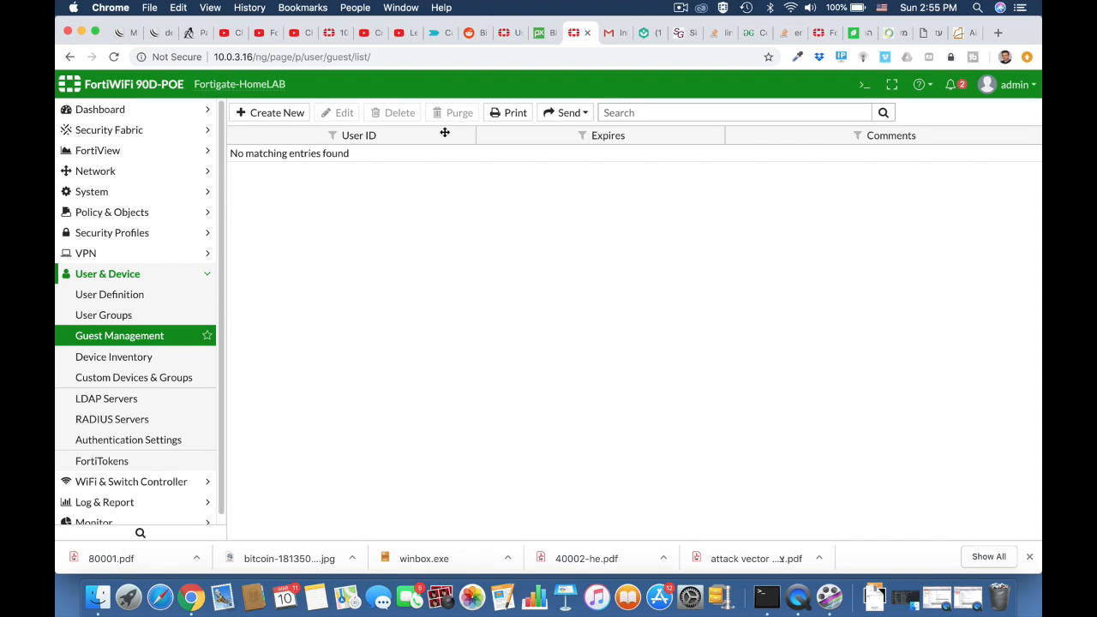
left_click(283, 116)
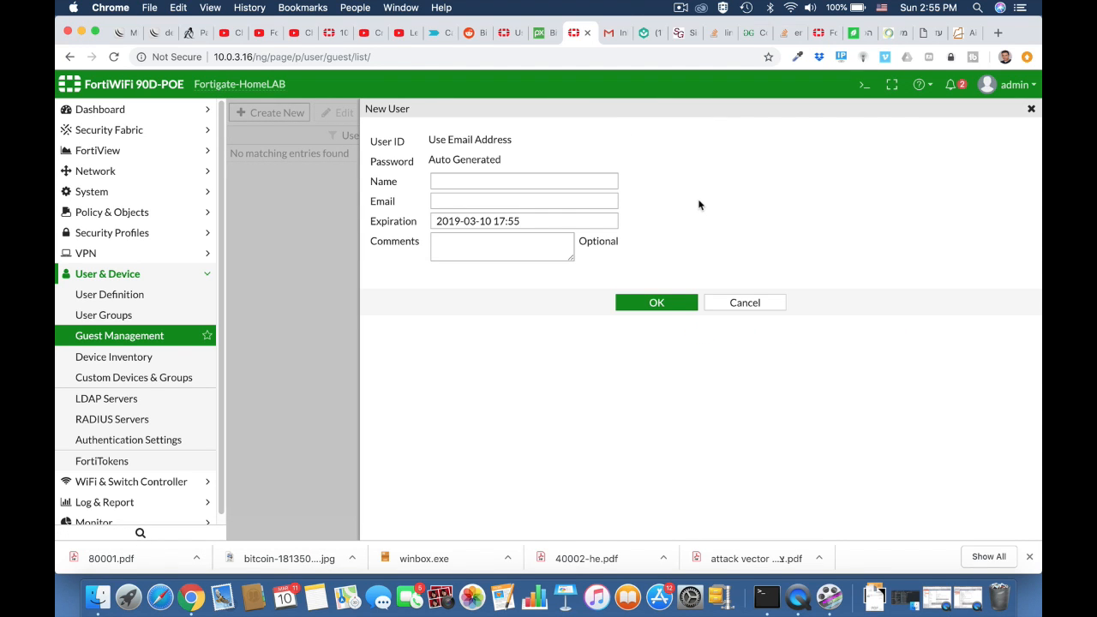
left_click(506, 181)
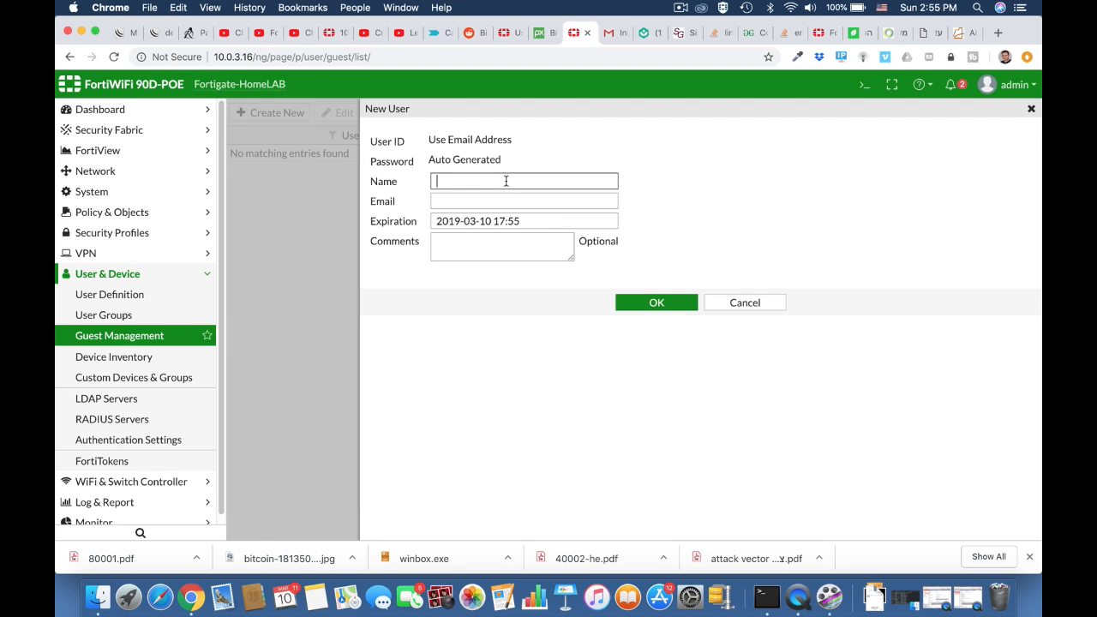
type("ofer")
left_click(508, 201)
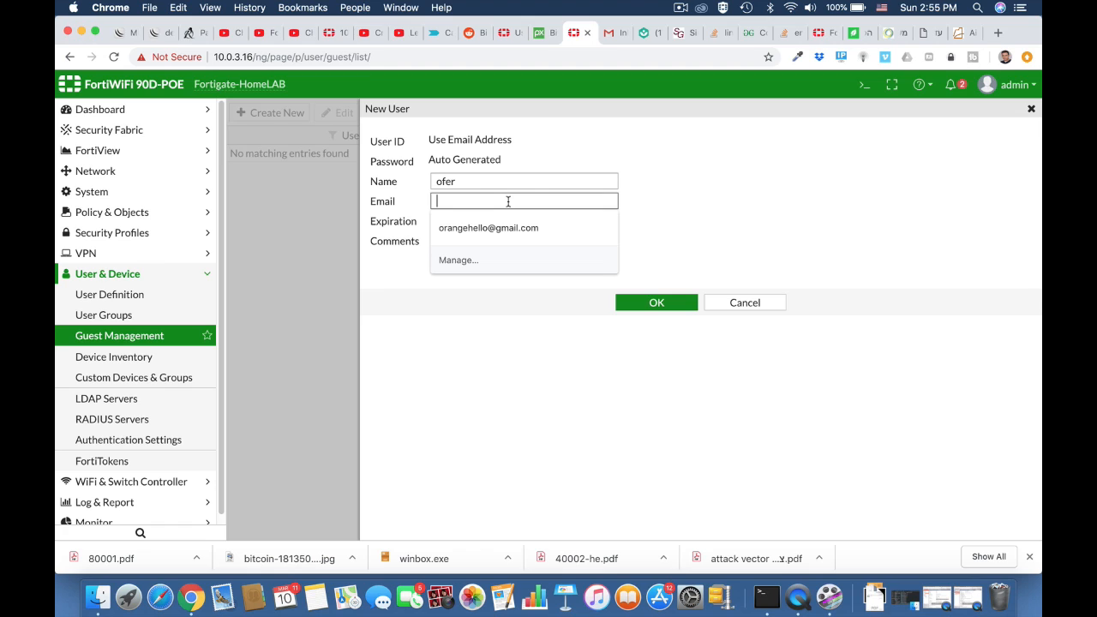
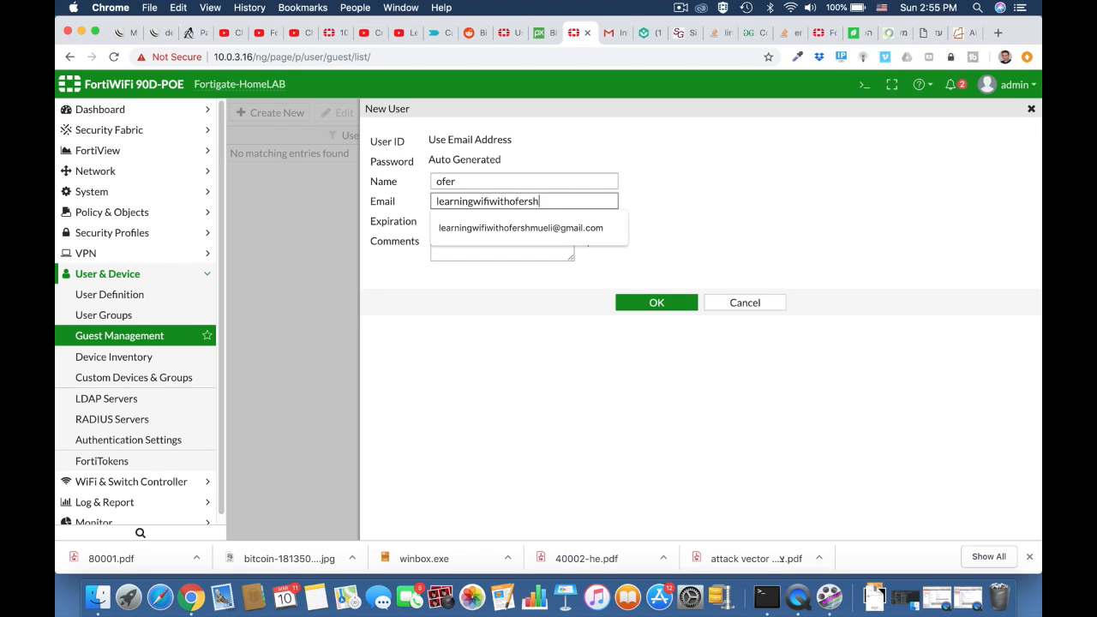
key("Down")
key("Return")
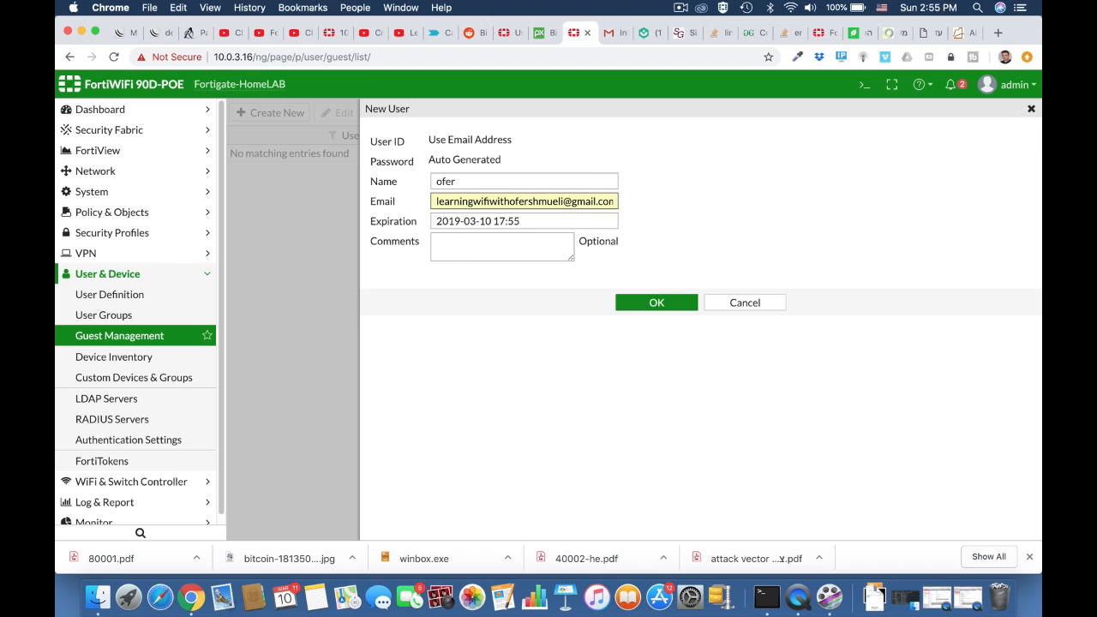
left_click(637, 302)
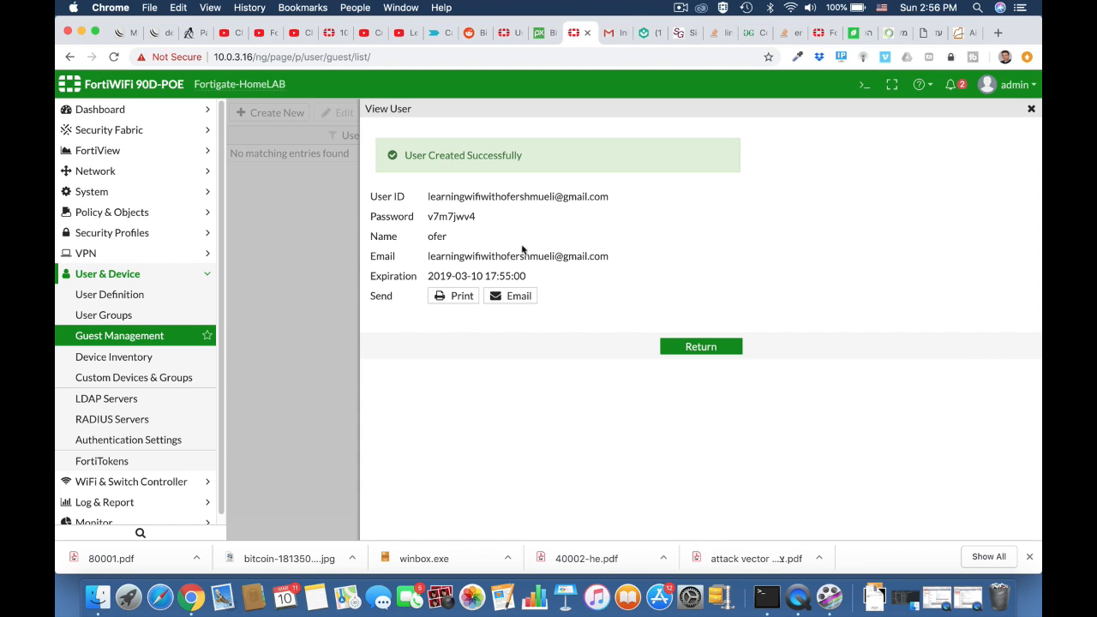
Copy the auto-generated guest password and check the technicians group membership
double_click(453, 215)
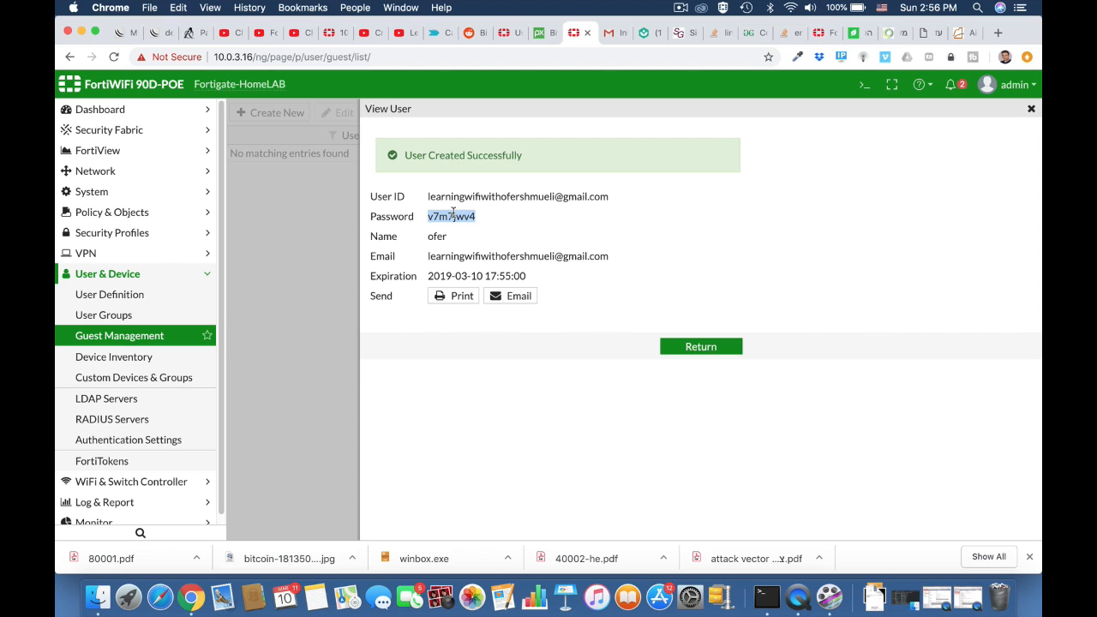
left_click(699, 354)
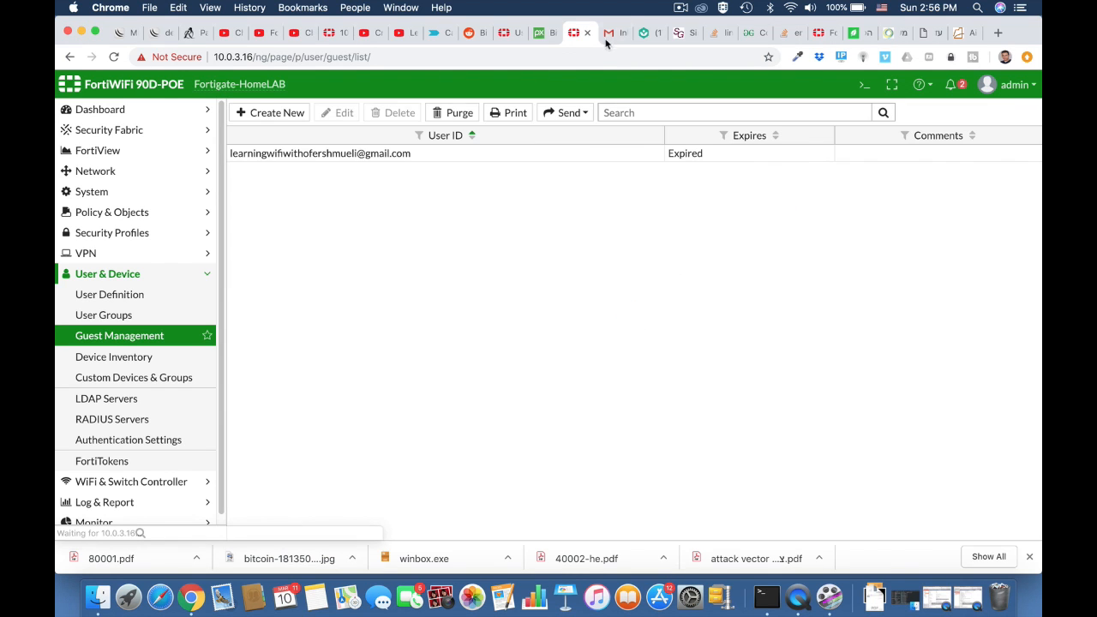
left_click(128, 313)
left_click(110, 212)
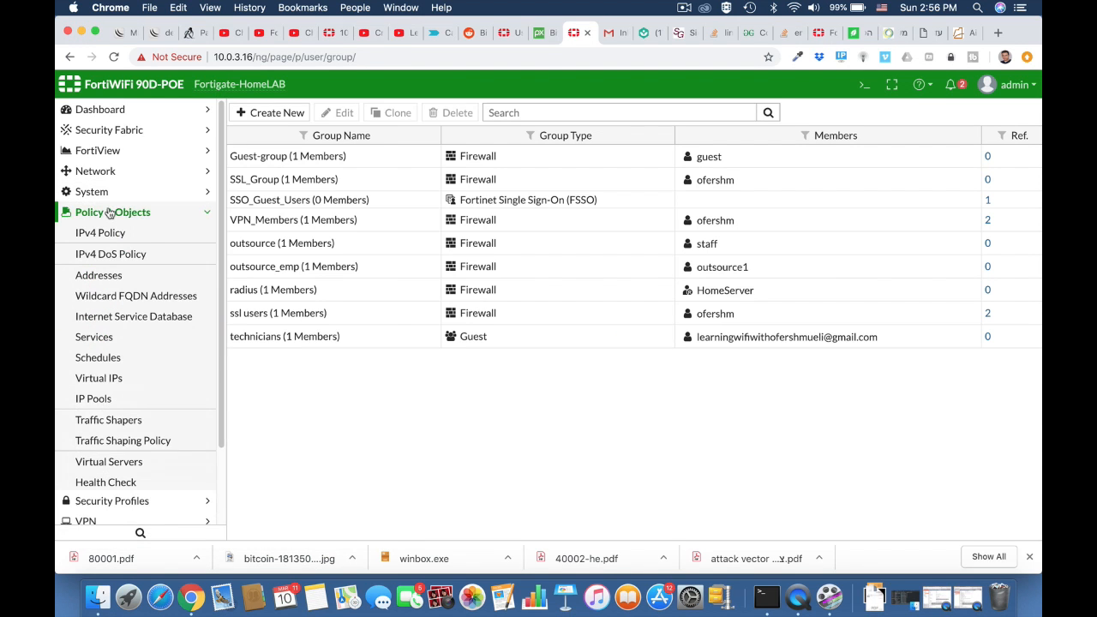
left_click(105, 170)
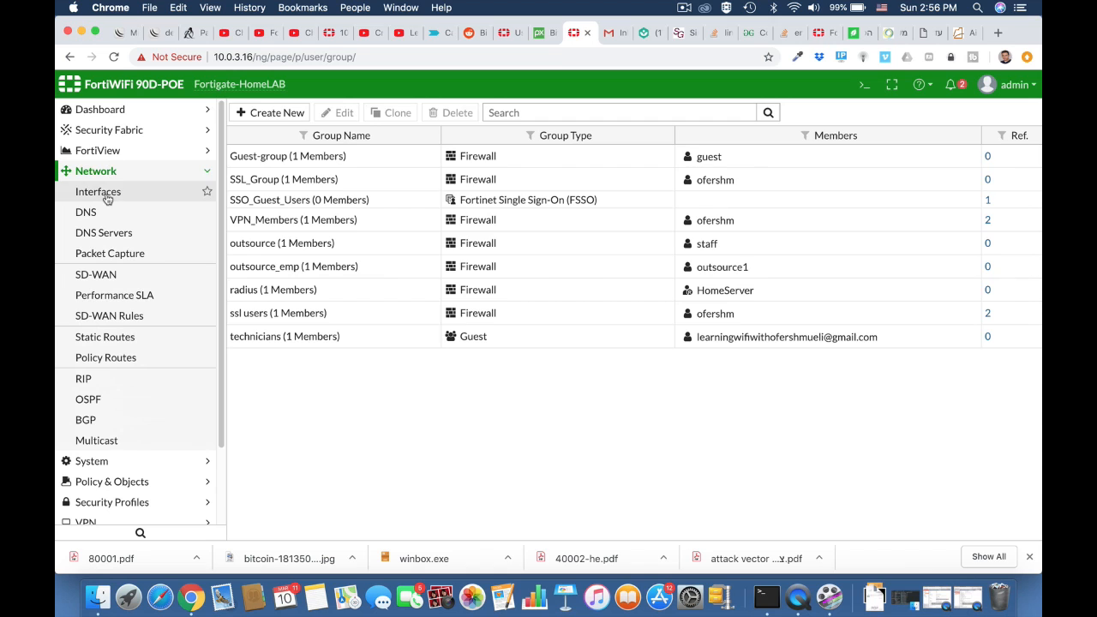
left_click(106, 196)
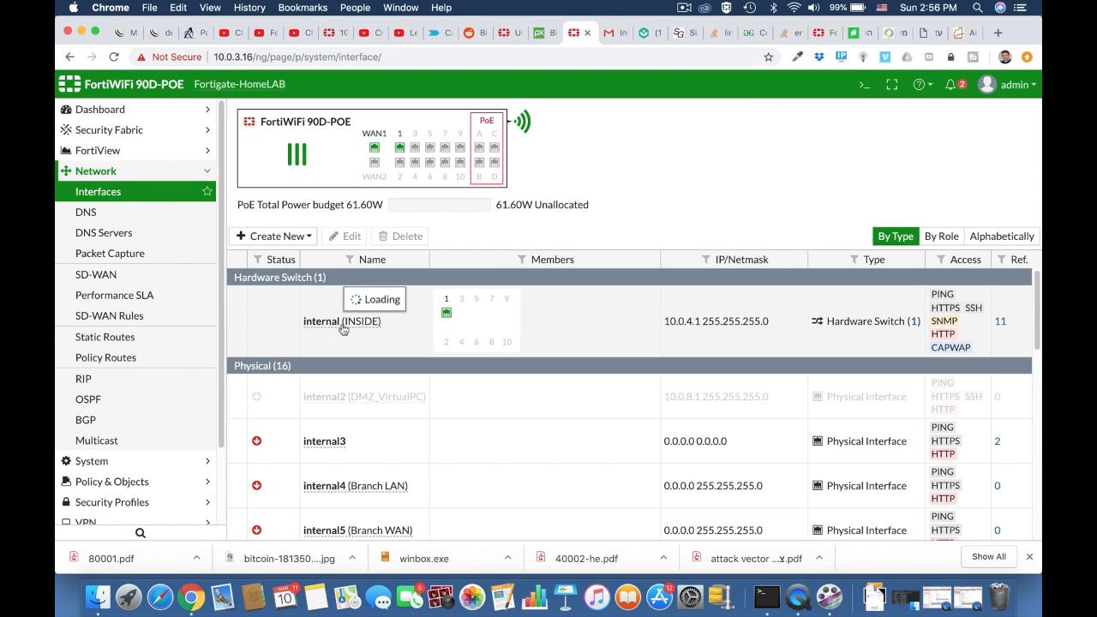
Set the internal interface to Captive Portal restricted to technicians, with Customize Portal Messages enabled
double_click(349, 323)
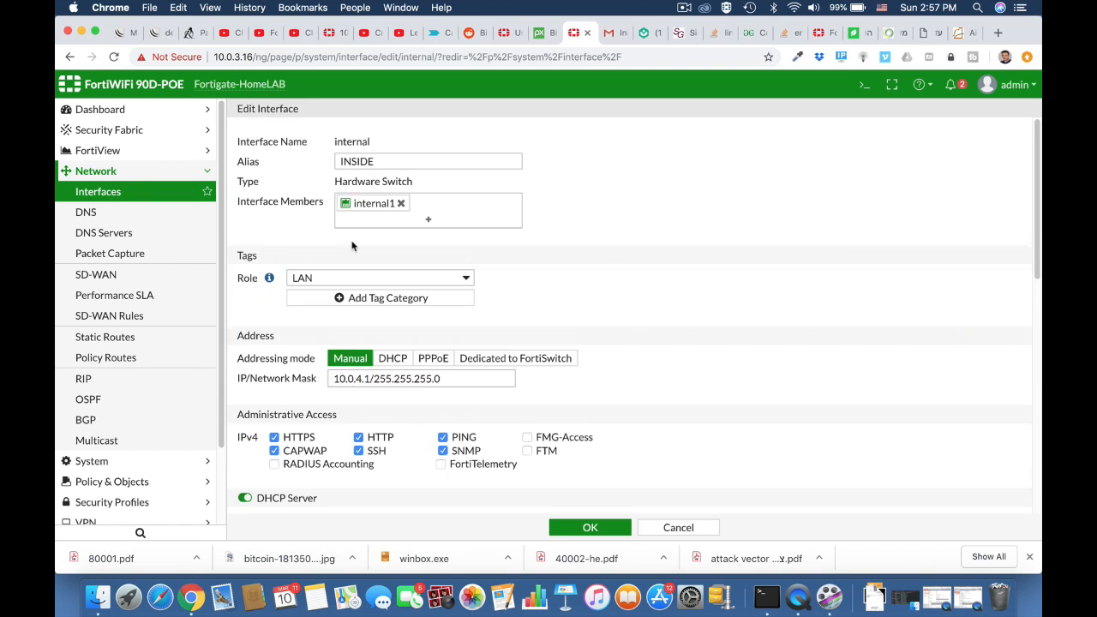
scroll(351, 246, "down", 10)
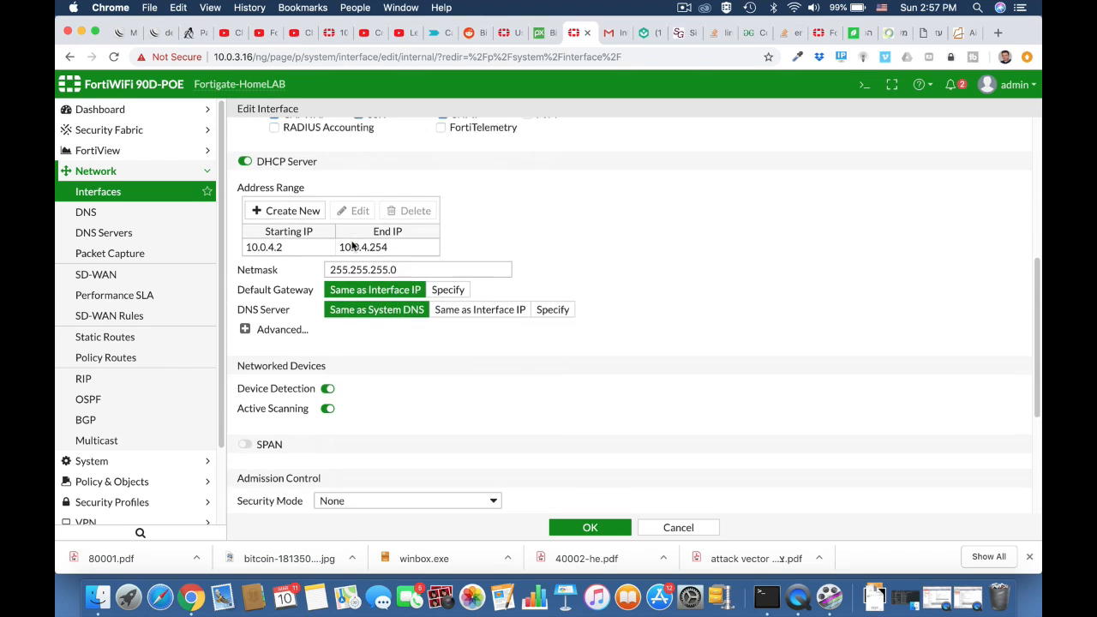
scroll(351, 246, "down", 4)
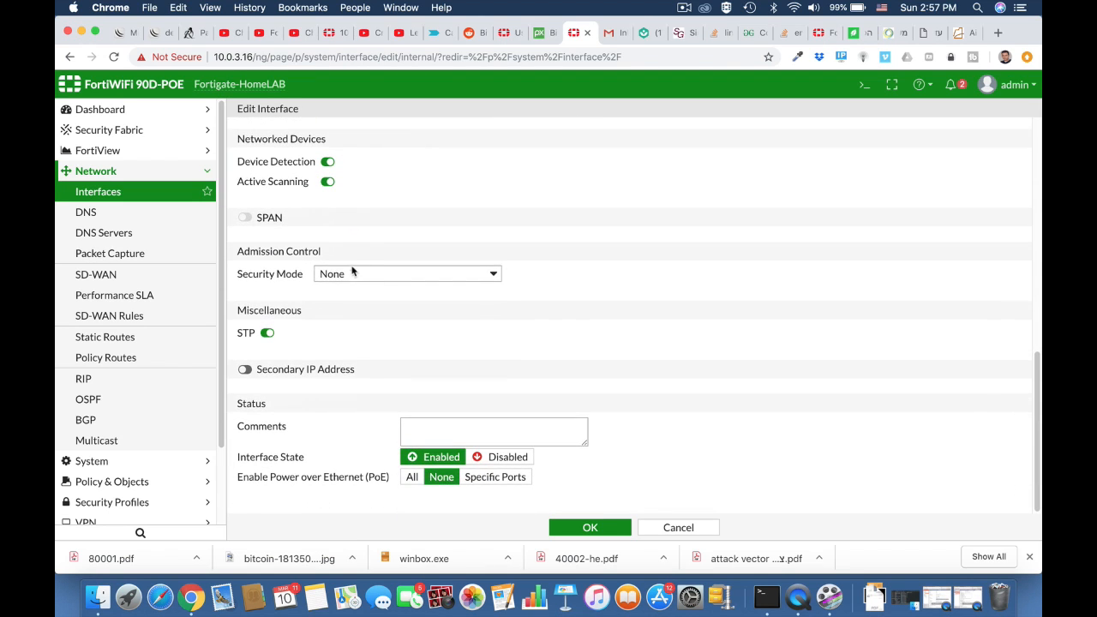
left_click(351, 273)
left_click(349, 301)
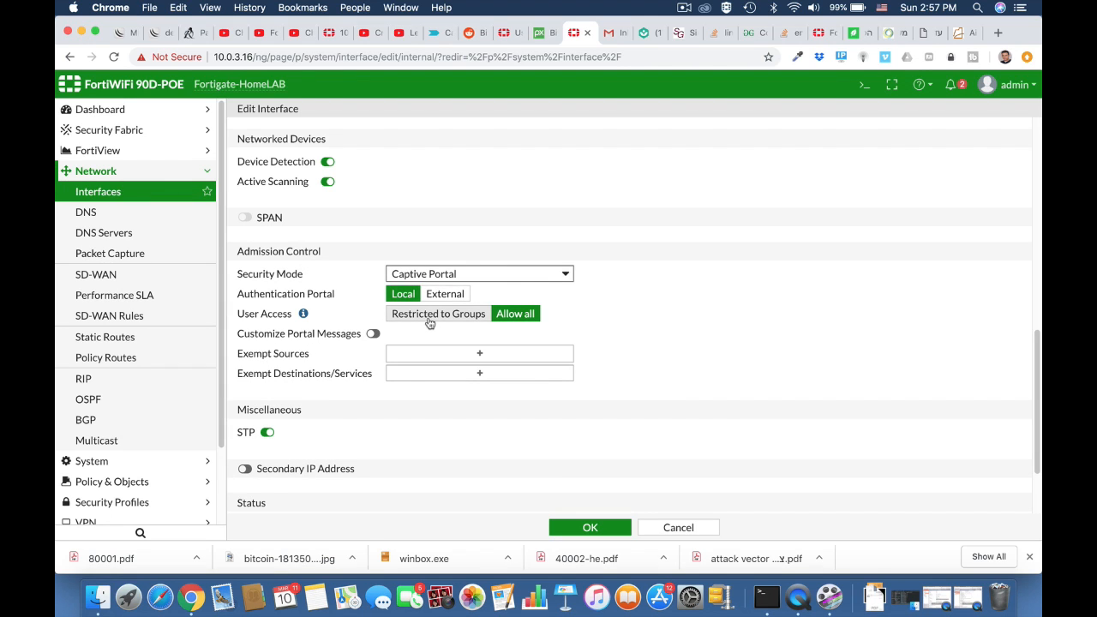
left_click(429, 323)
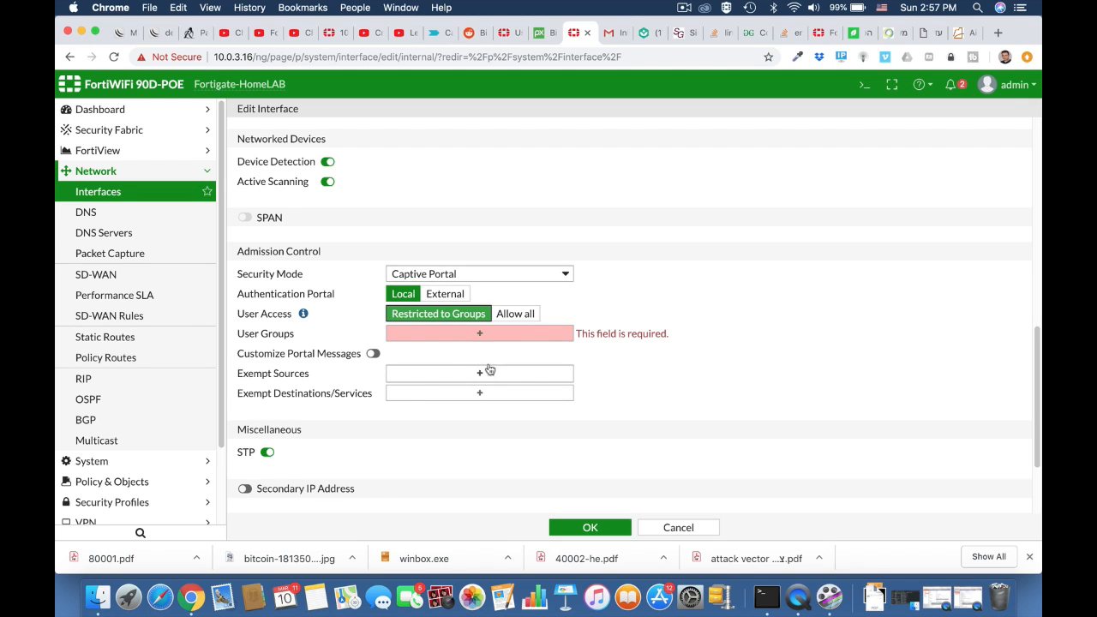
left_click(480, 335)
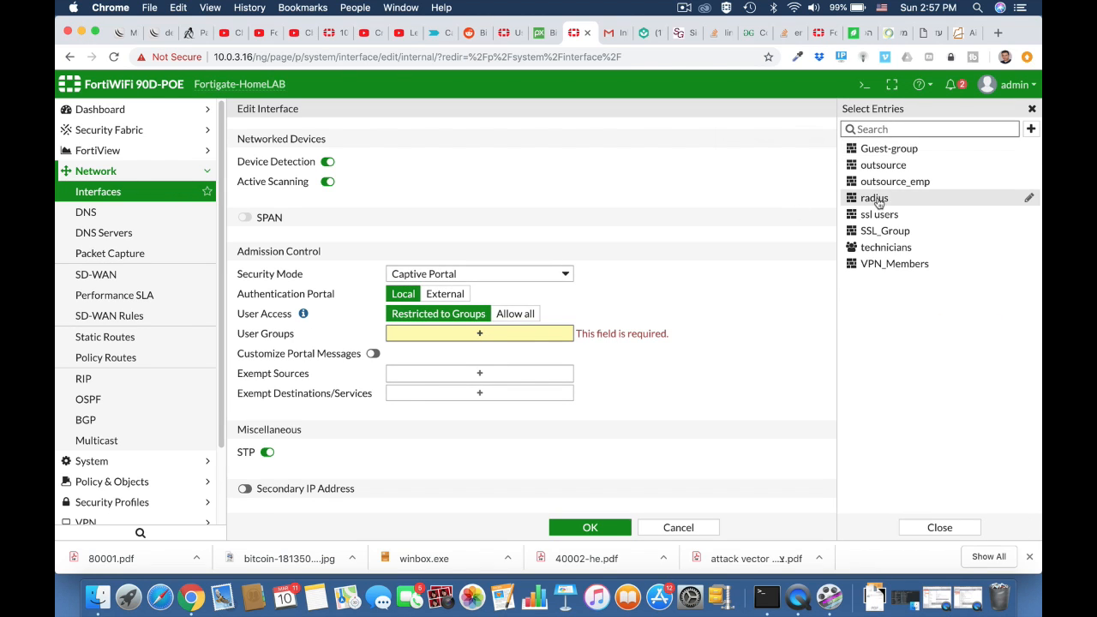
left_click(883, 253)
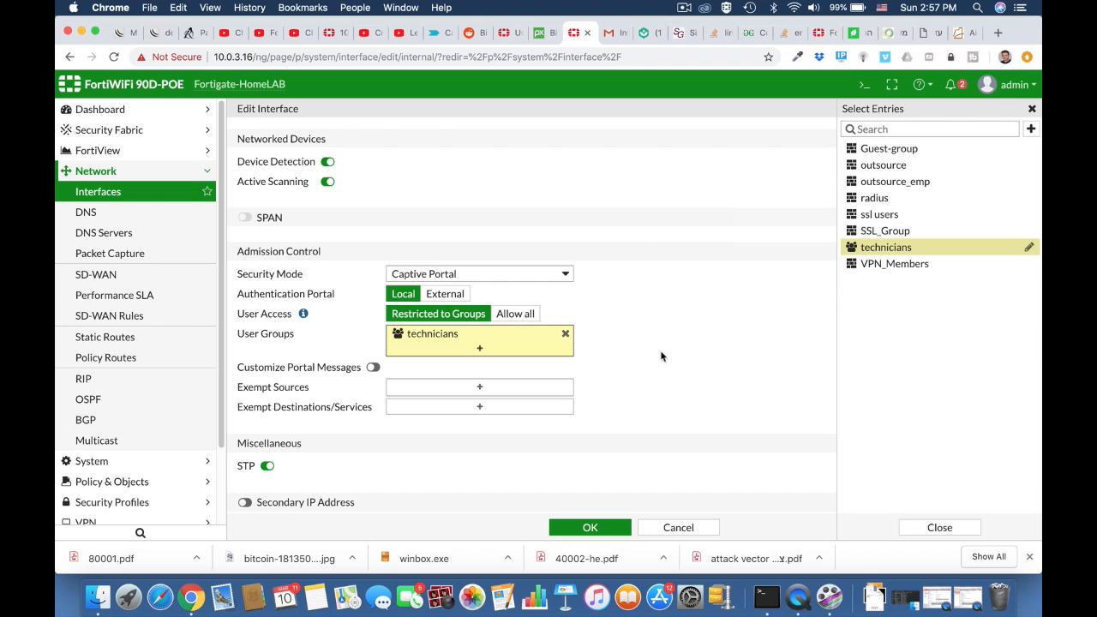
scroll(610, 415, "down", 2)
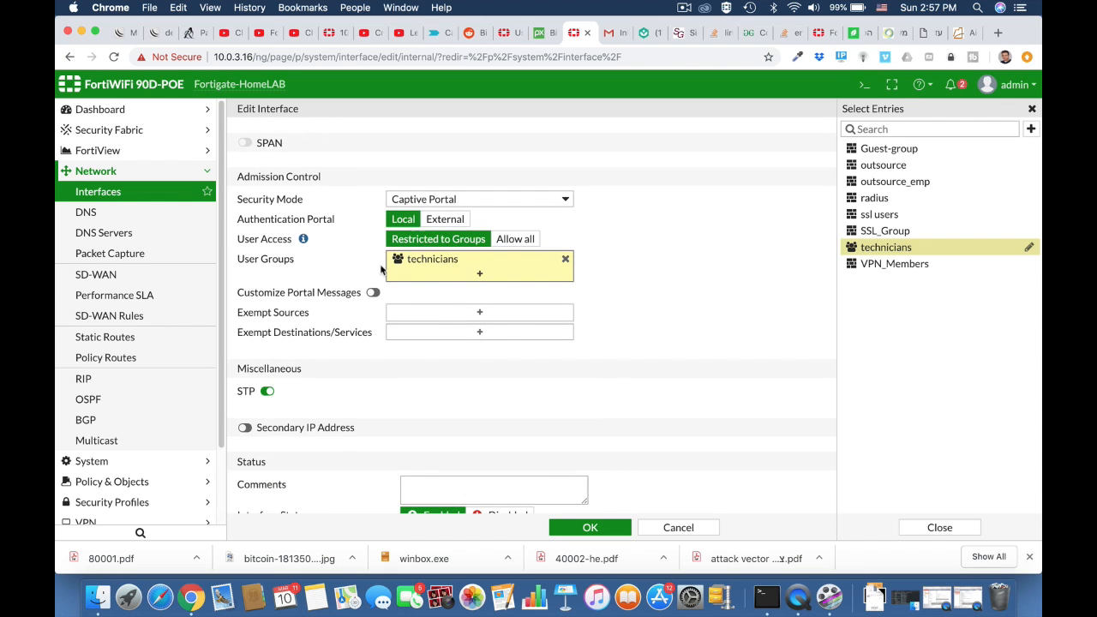
left_click(374, 293)
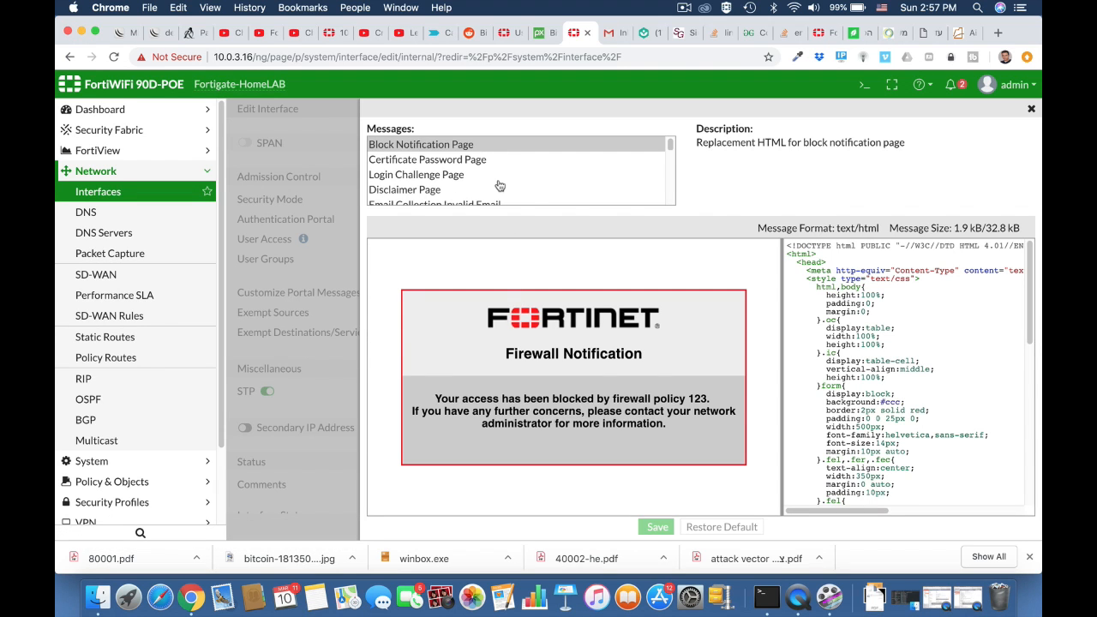
Close the portal message editor and save the internal interface's captive portal settings
scroll(447, 187, "down", 5)
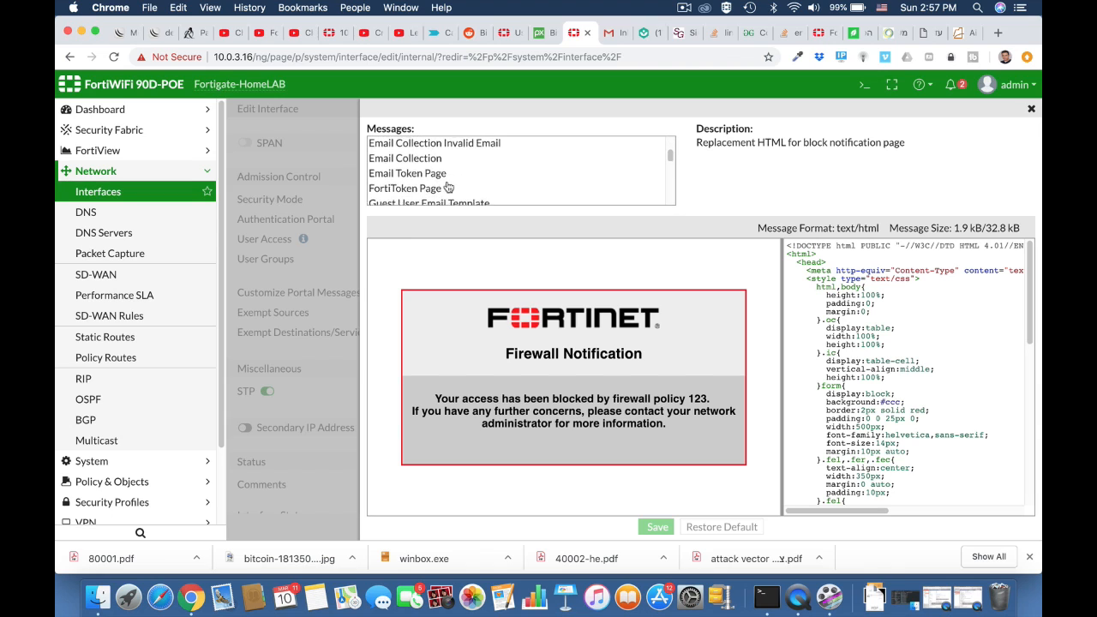
scroll(447, 187, "up", 3)
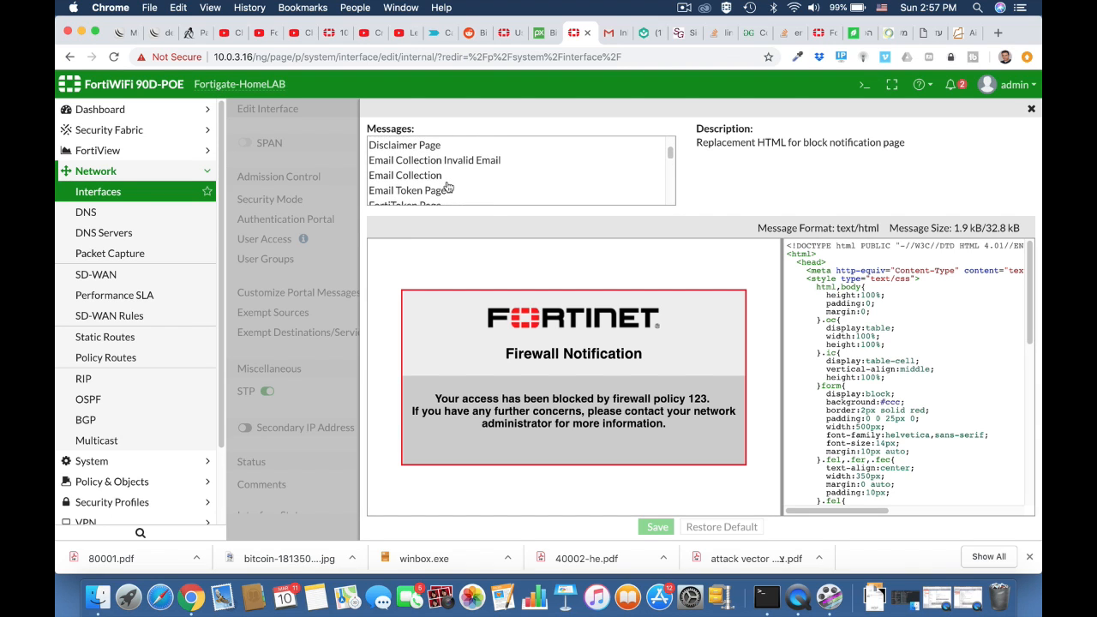
scroll(447, 187, "up", 2)
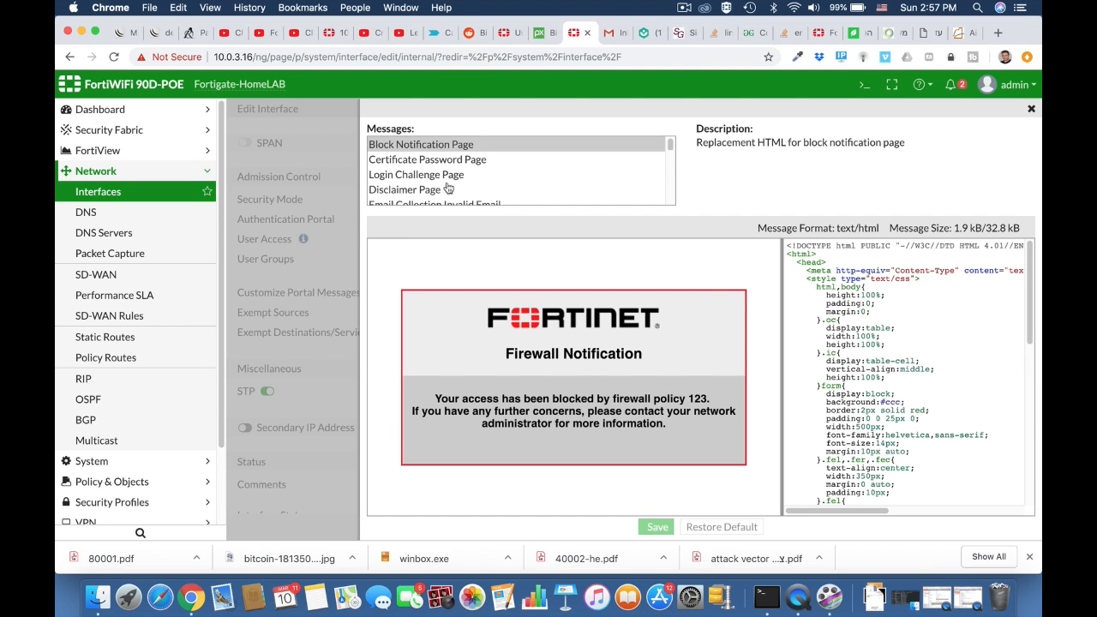
left_click(1031, 110)
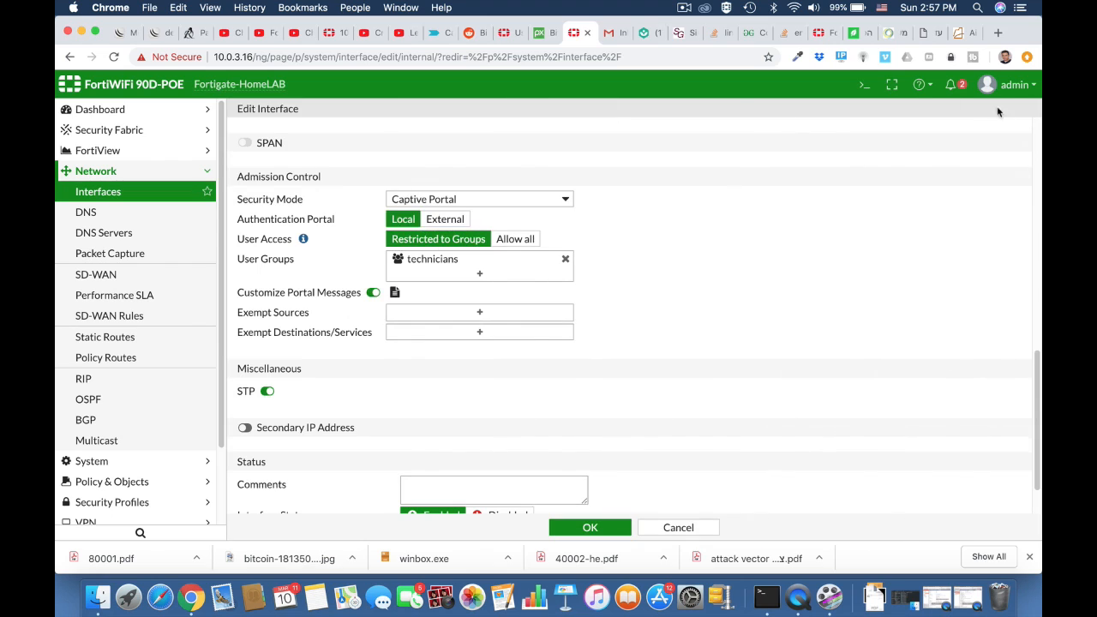
scroll(665, 400, "down", 2)
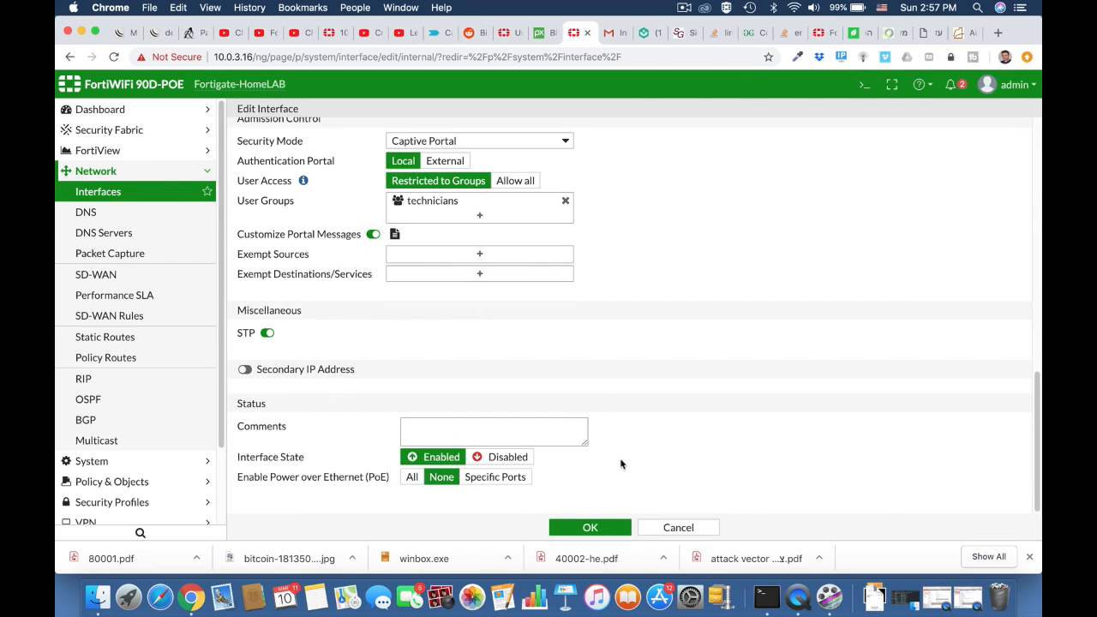
left_click(591, 527)
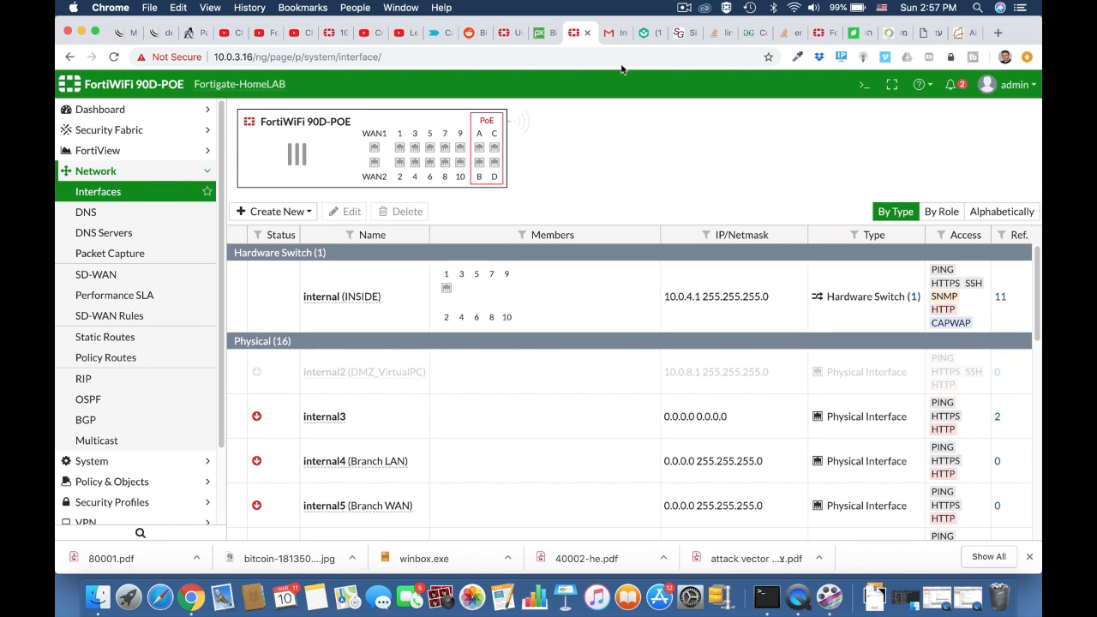
left_click(615, 34)
Browse to ynet from the address bar to trigger the captive portal
left_click(581, 57)
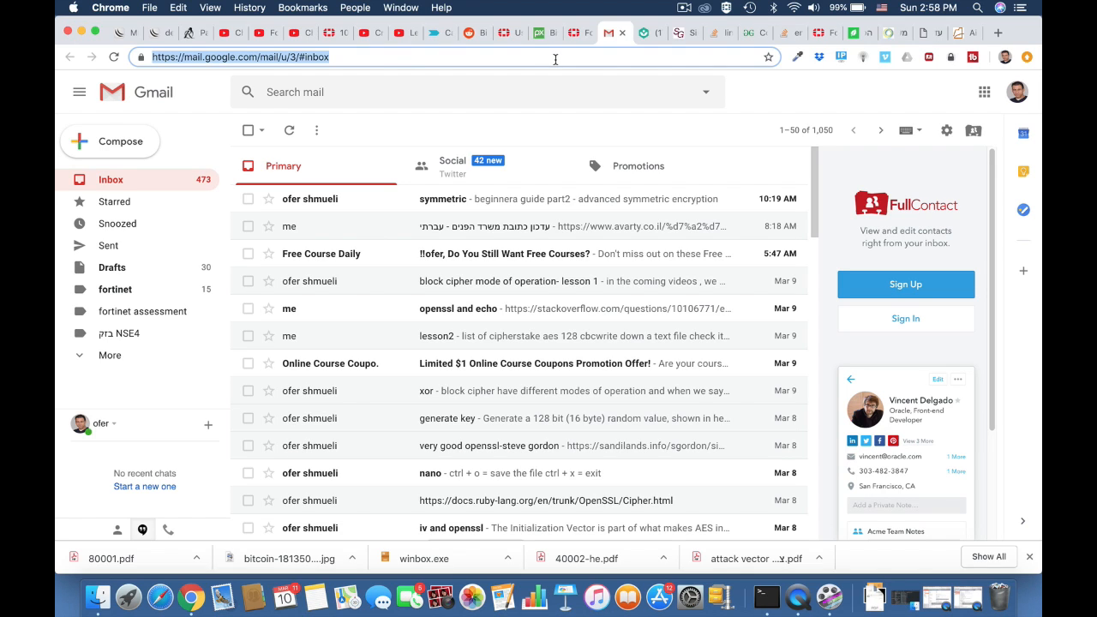
type("ynet")
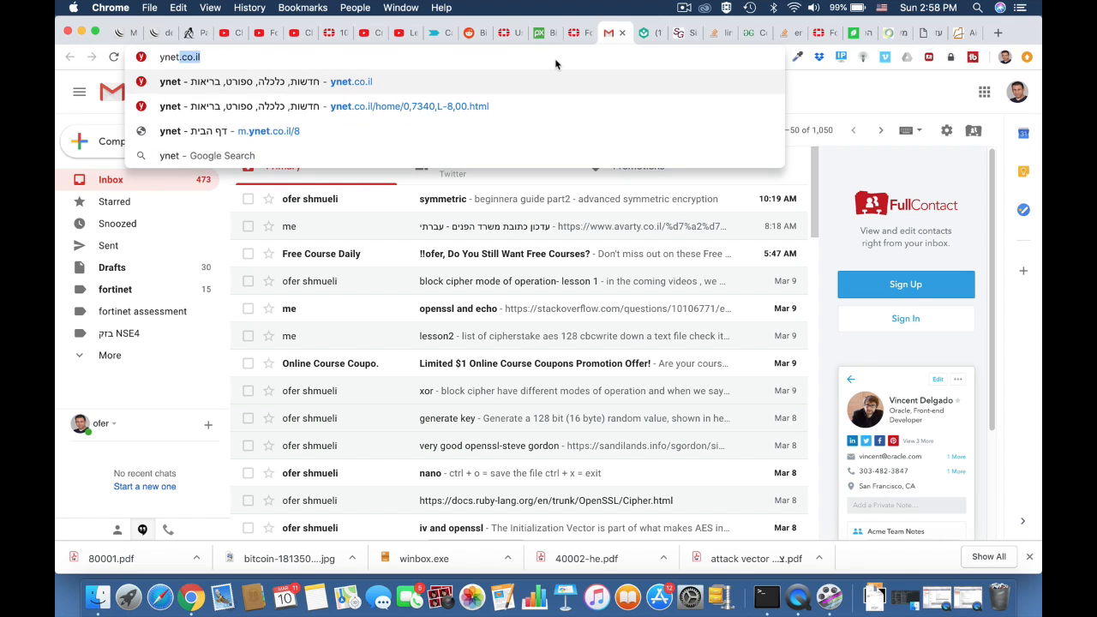
key("Return")
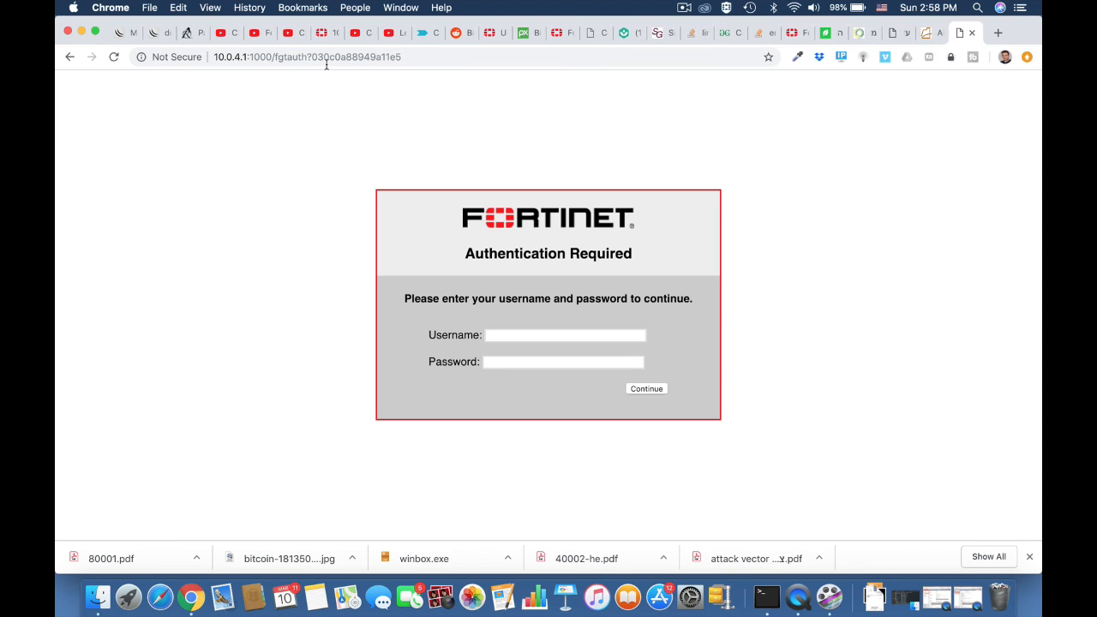
Log in on the Authentication Required page with the guest's email and password
left_click(494, 333)
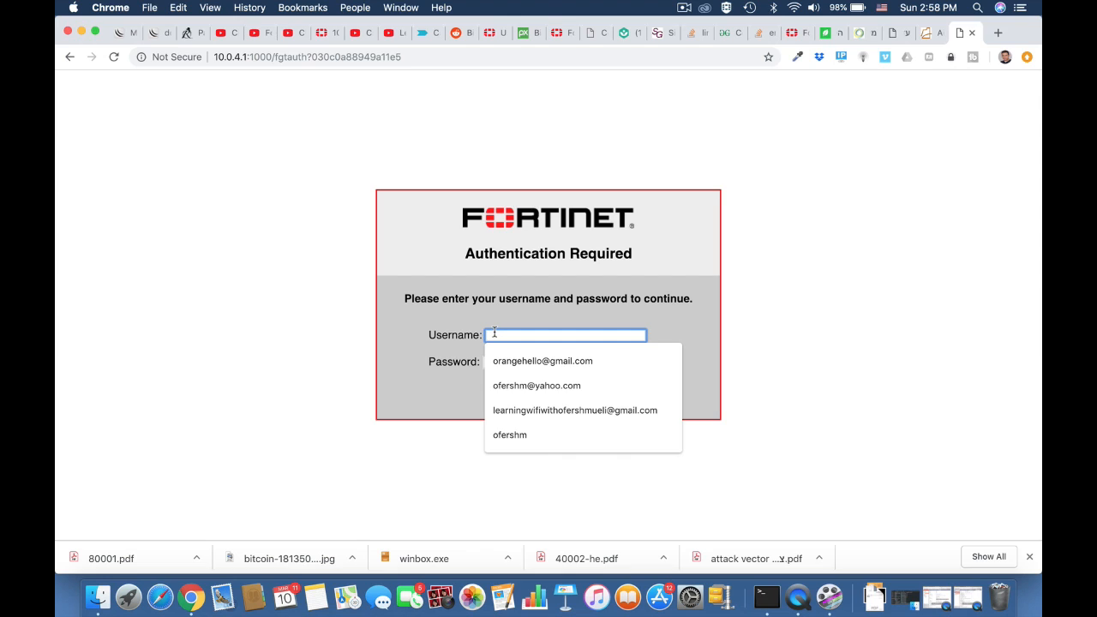
type("ofer")
left_click(334, 383)
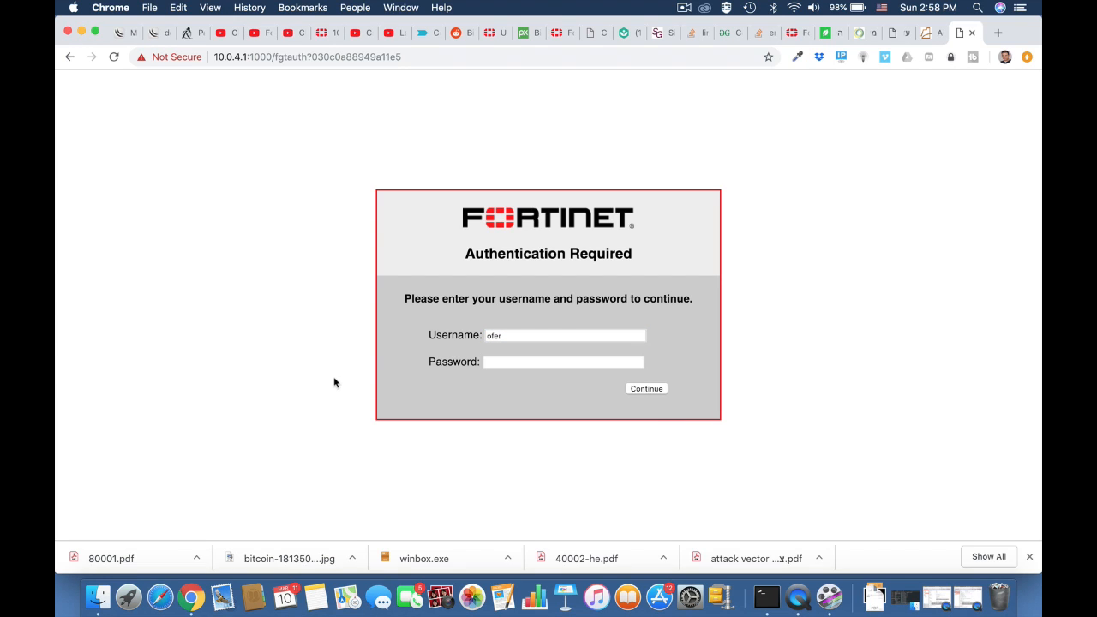
left_click(505, 364)
type("••••••")
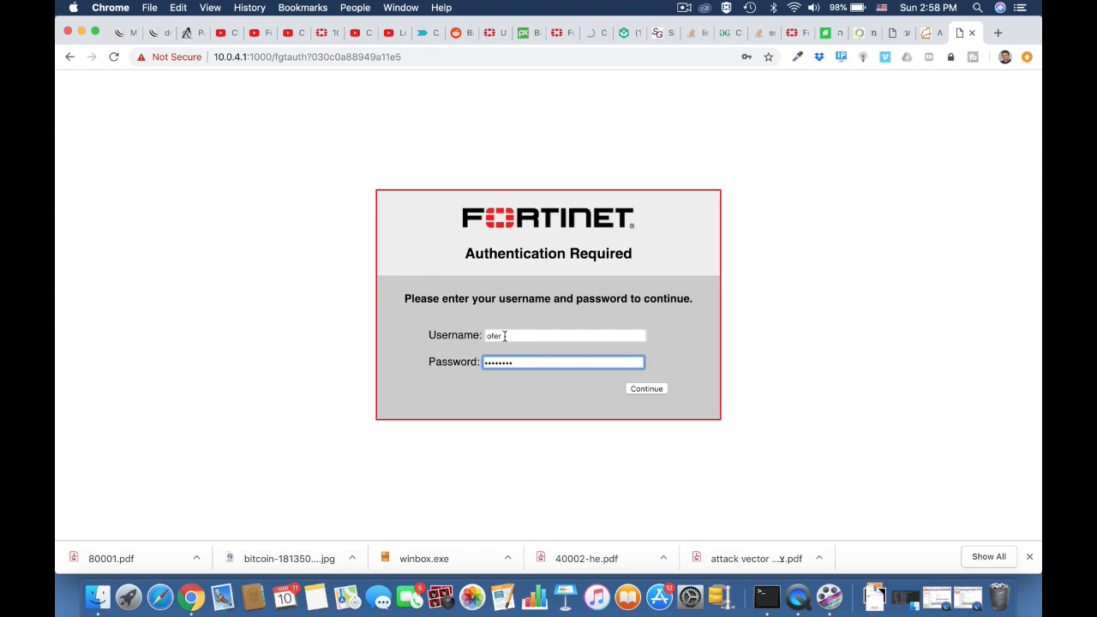
left_click_drag(504, 338, 461, 341)
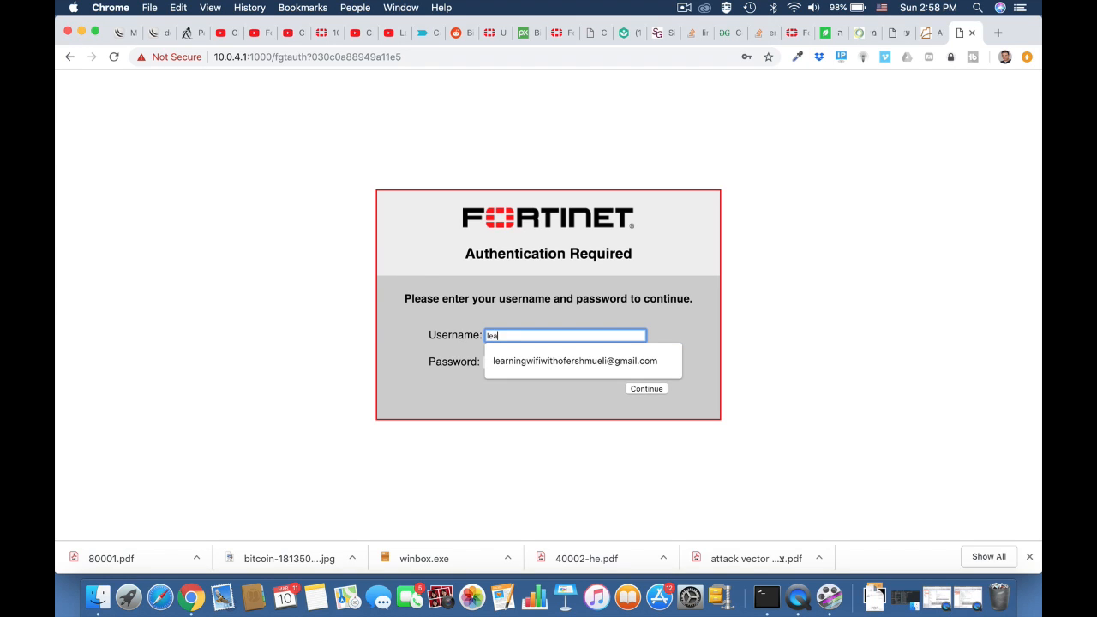
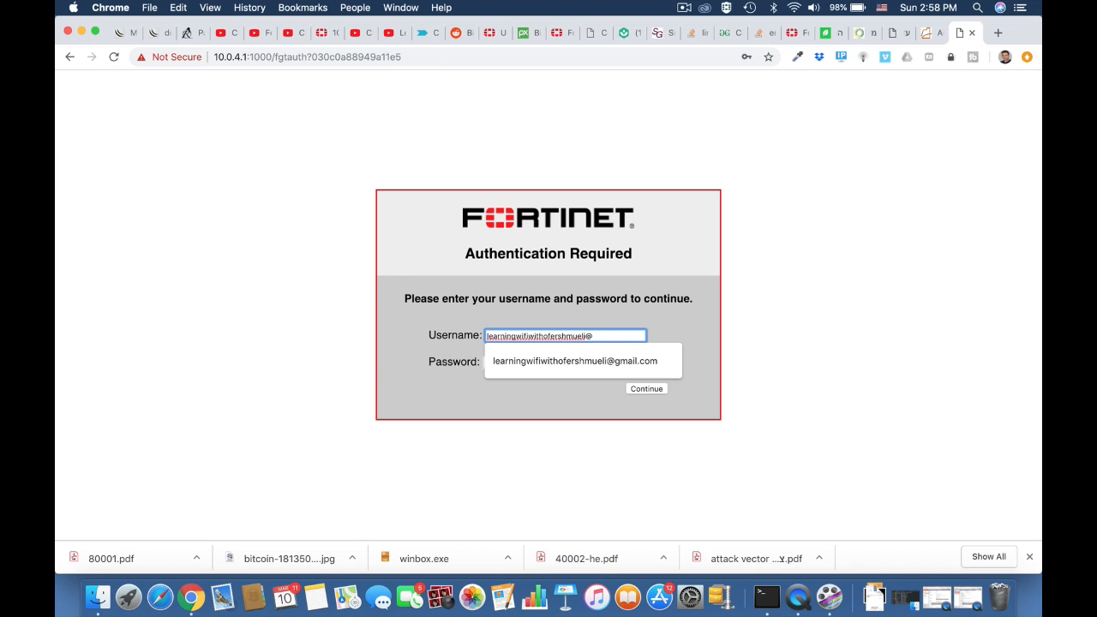
left_click(501, 361)
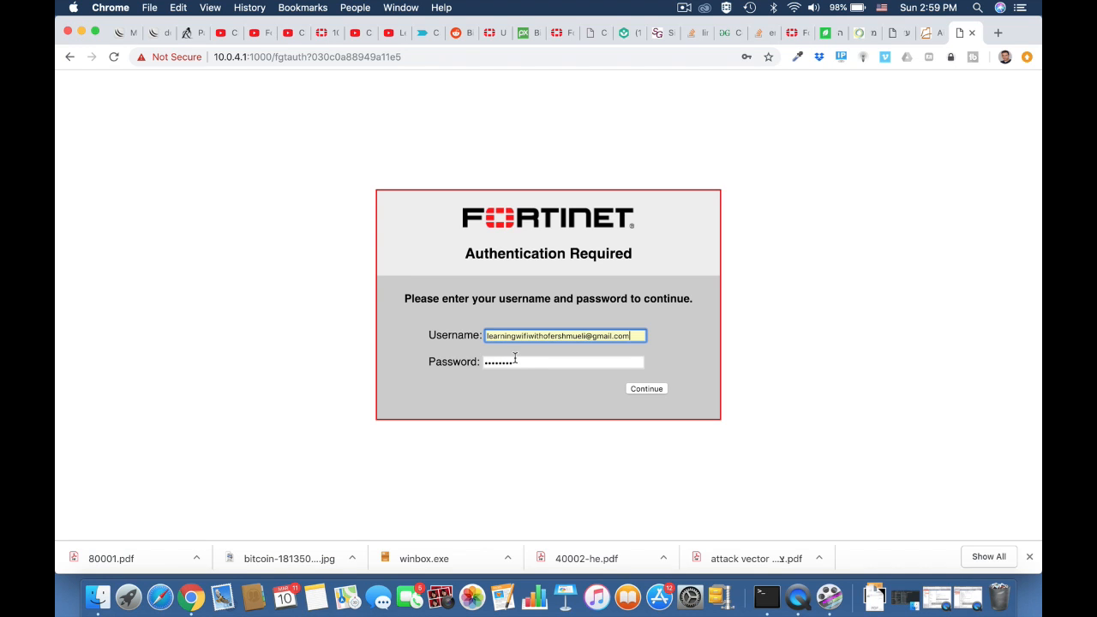
left_click(639, 391)
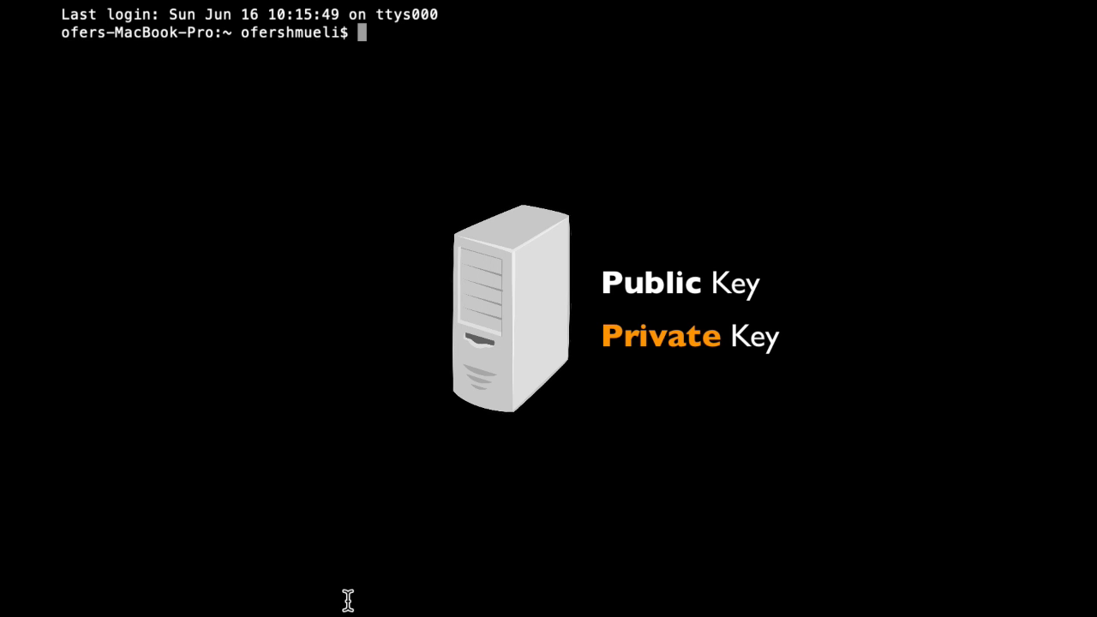
Run openssl genrsa -out fortikey.pem 2048 to create the private key
type("openssl ")
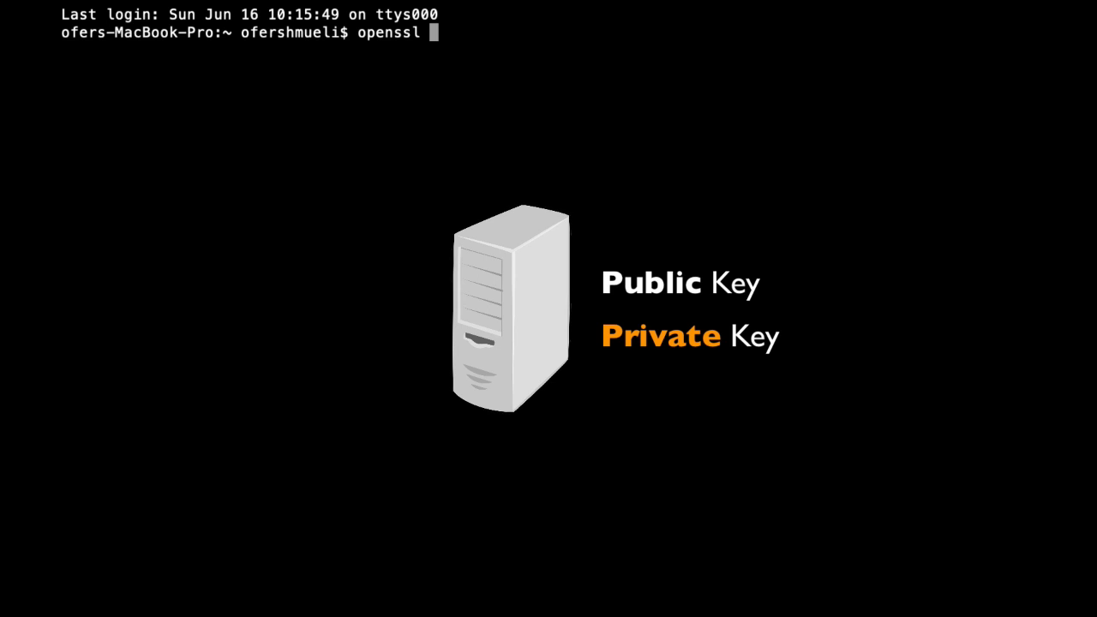
type("genrsa -")
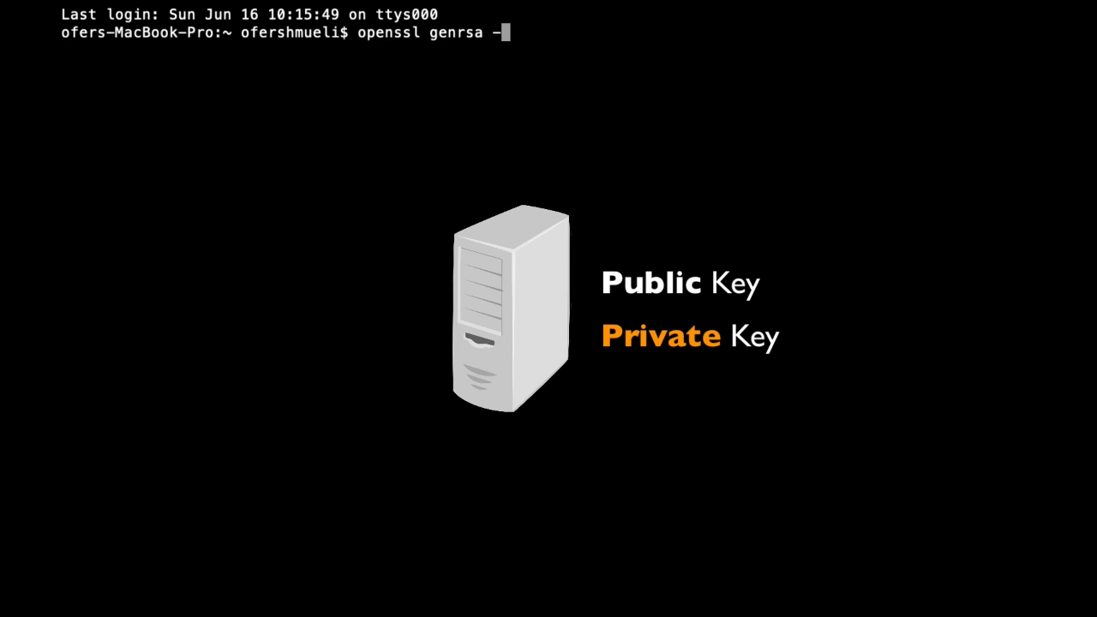
type("out fortike")
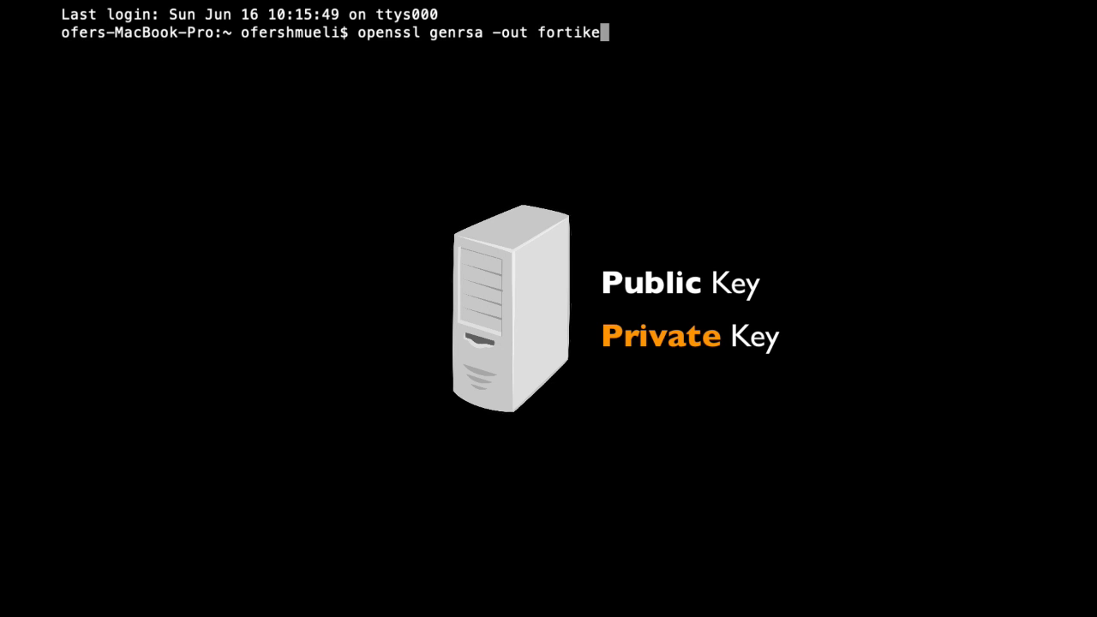
type("y.pem")
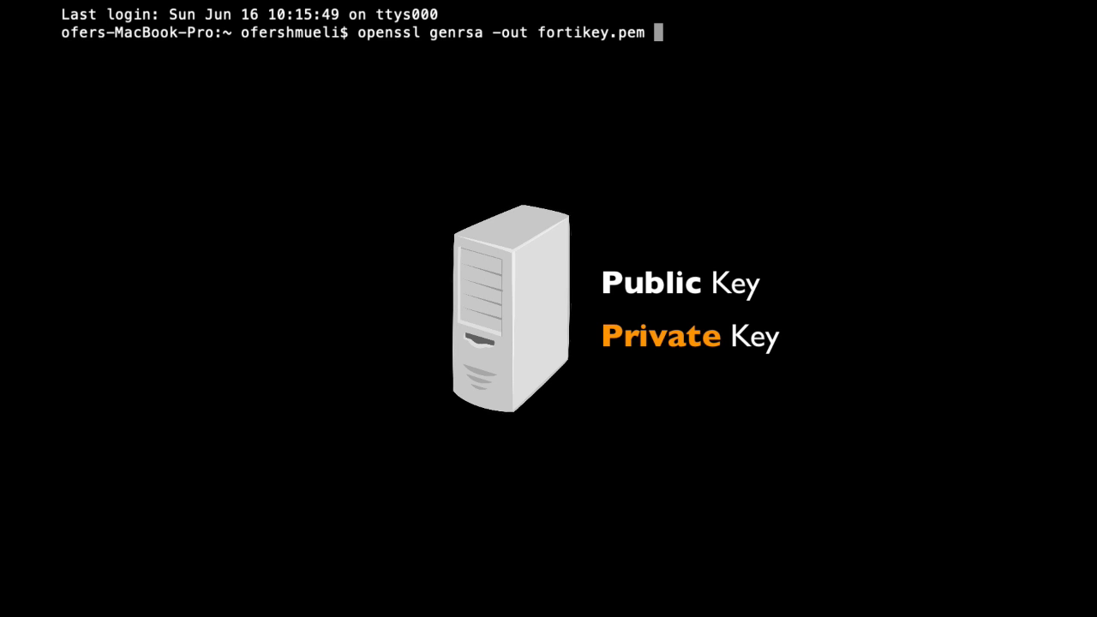
type("2048")
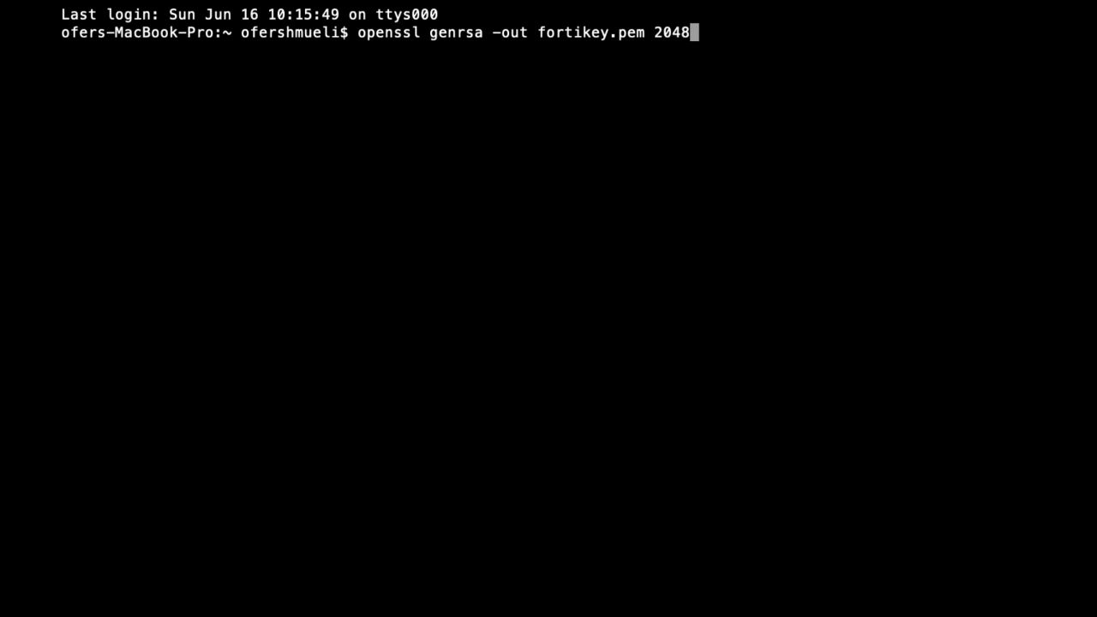
key("Return")
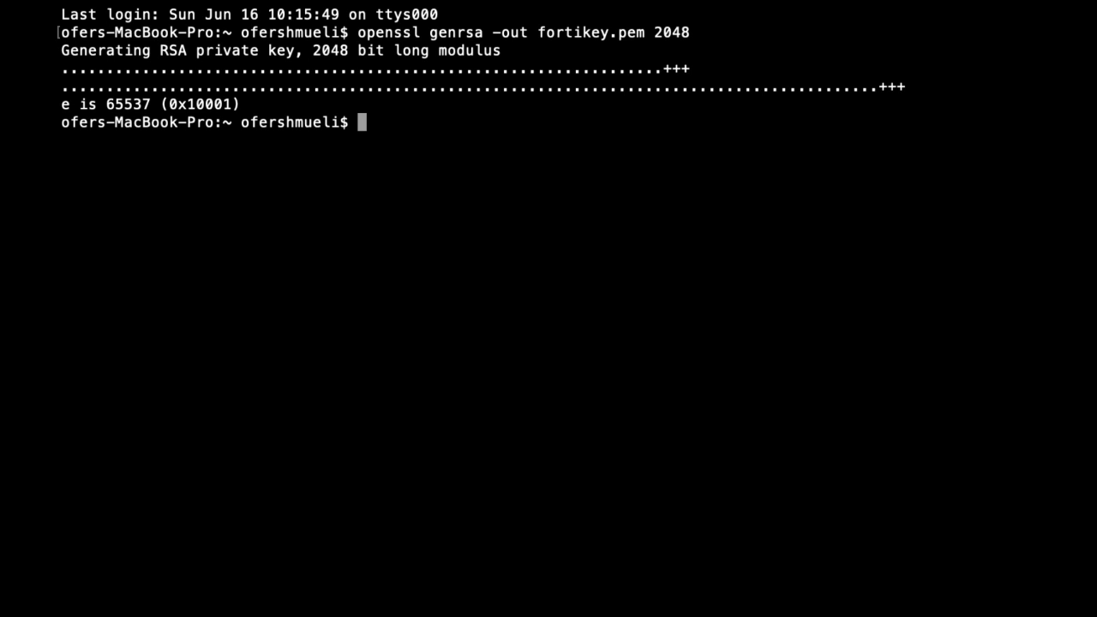
Export the public key to mykey.pub, print it with cat, and open fortikey.pem in less
type("openssl ")
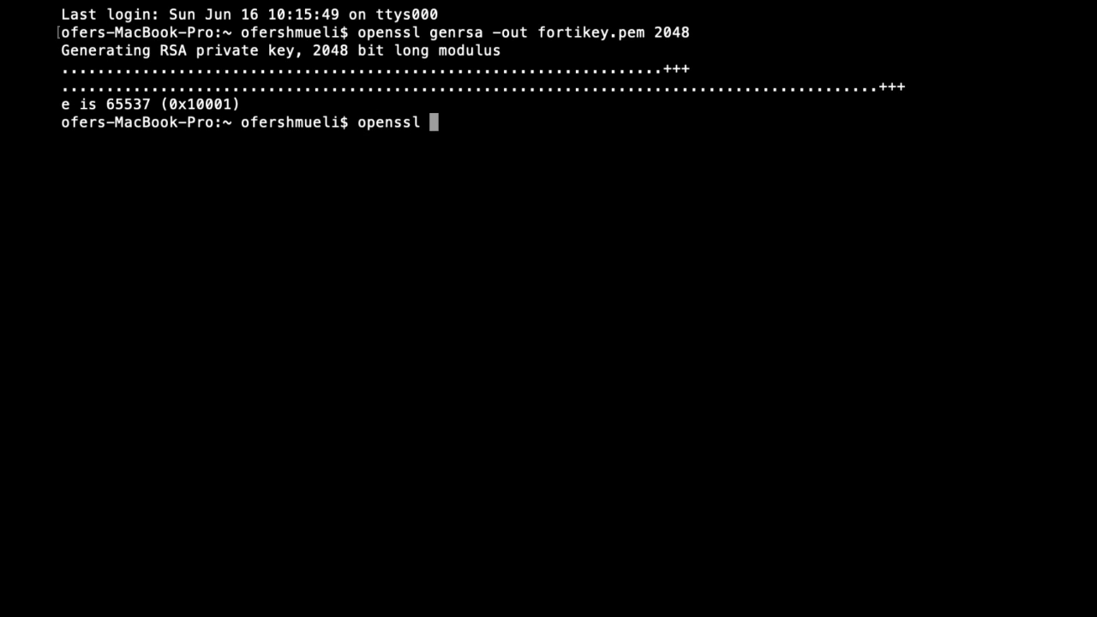
type("rsa -in ")
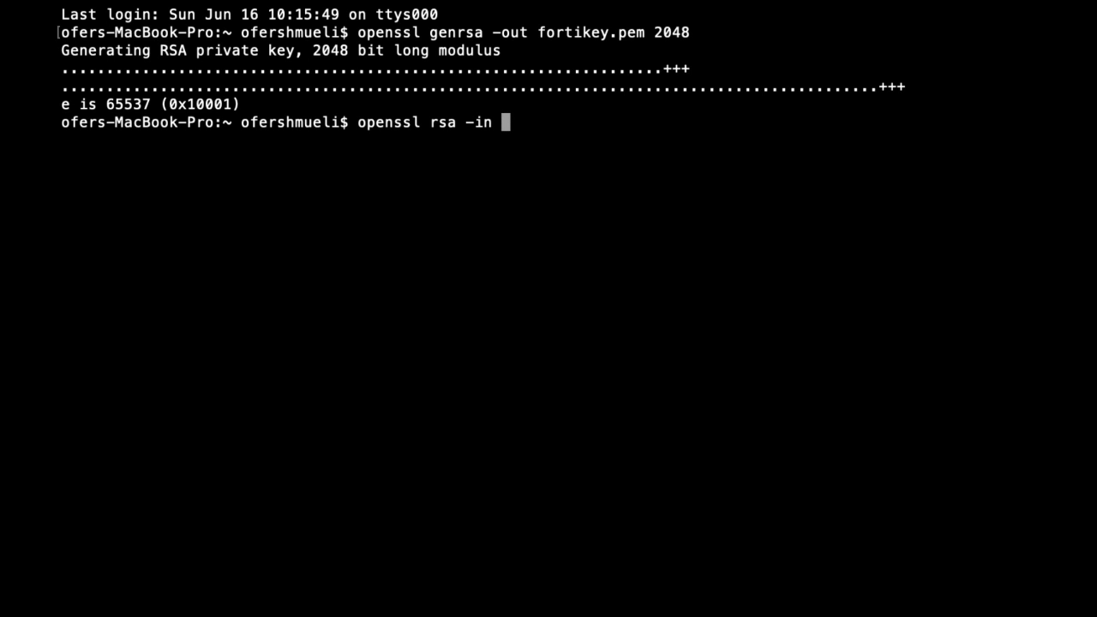
type("fortike")
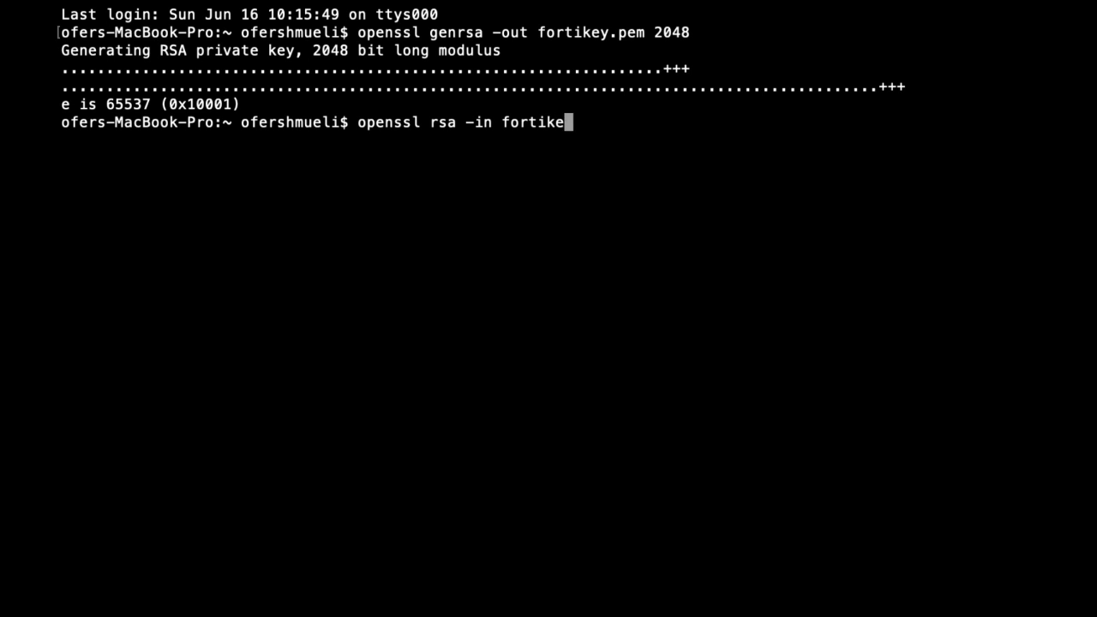
type("y.pem -pub")
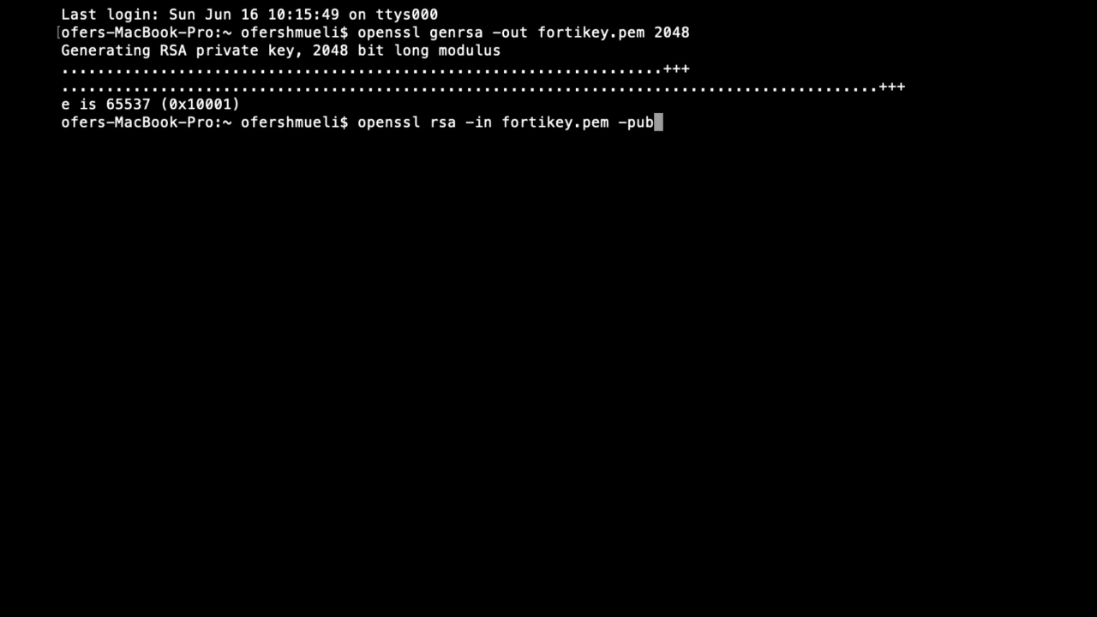
type("out > my")
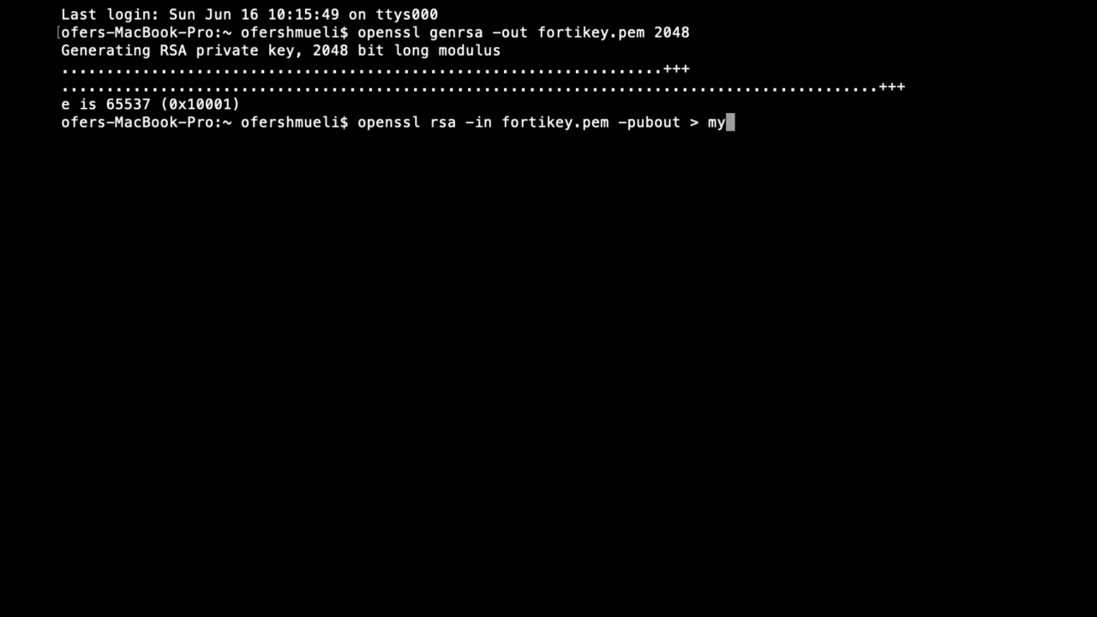
type("key.pub")
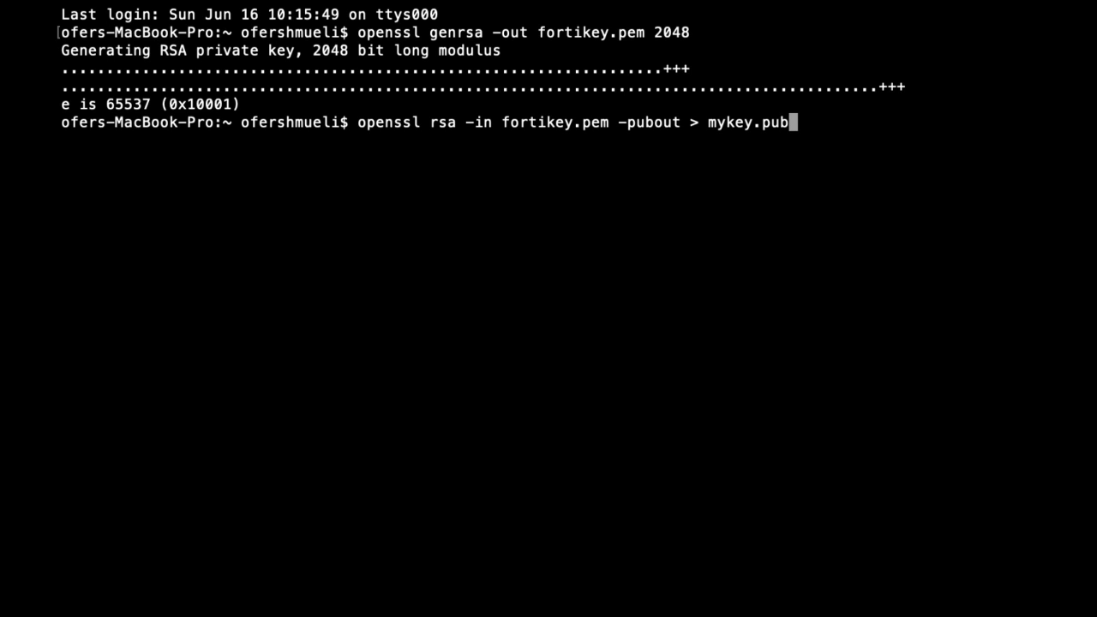
key("Return")
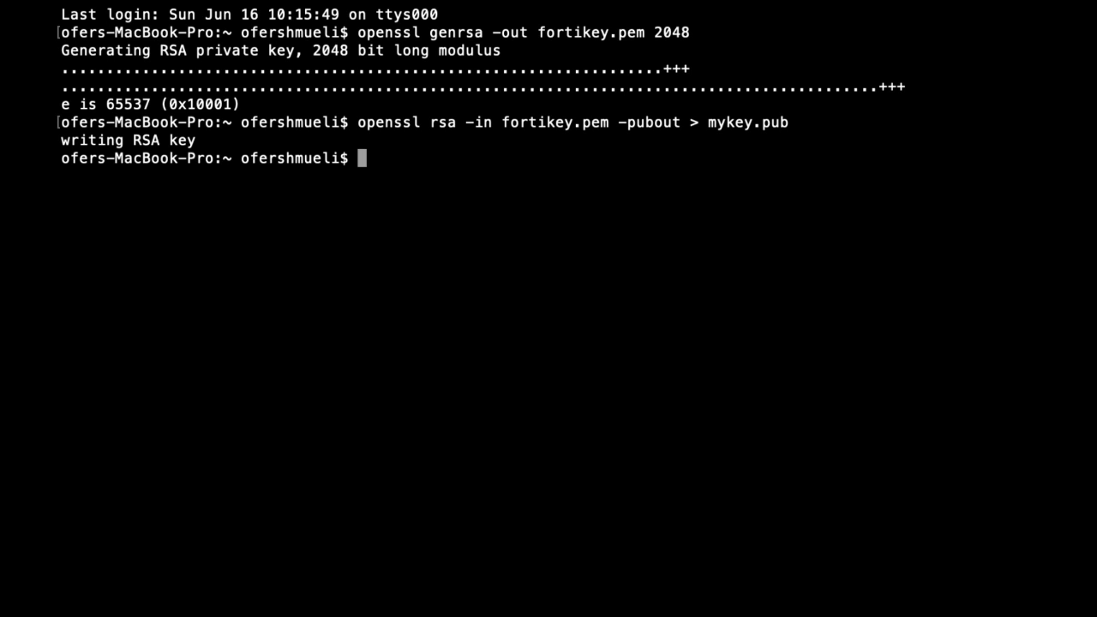
type("cat myk")
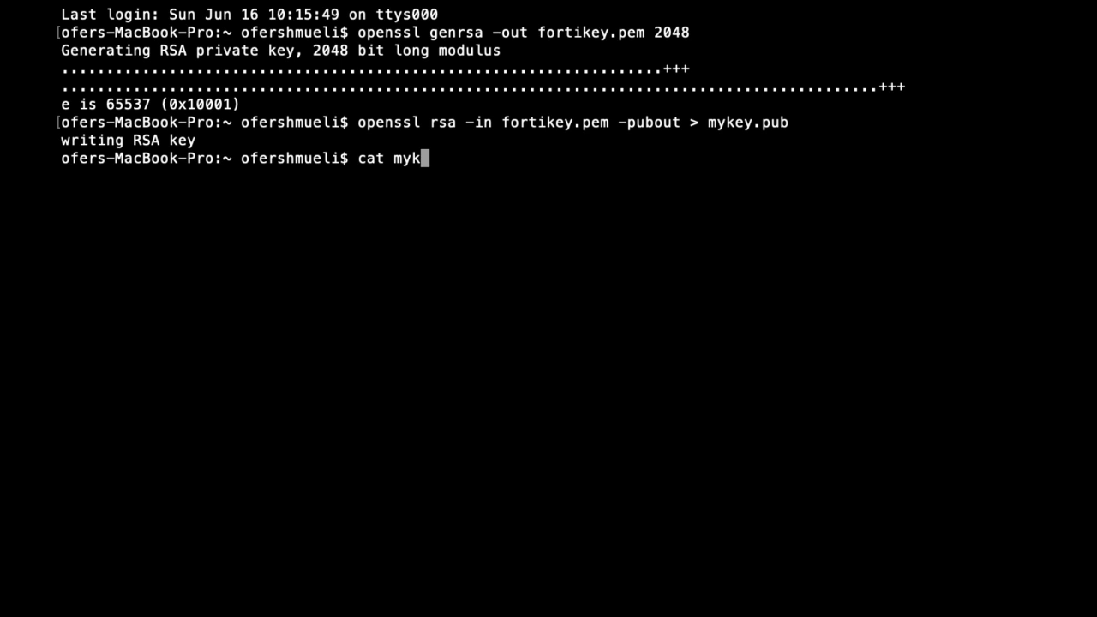
type("ey.pub")
key("Return")
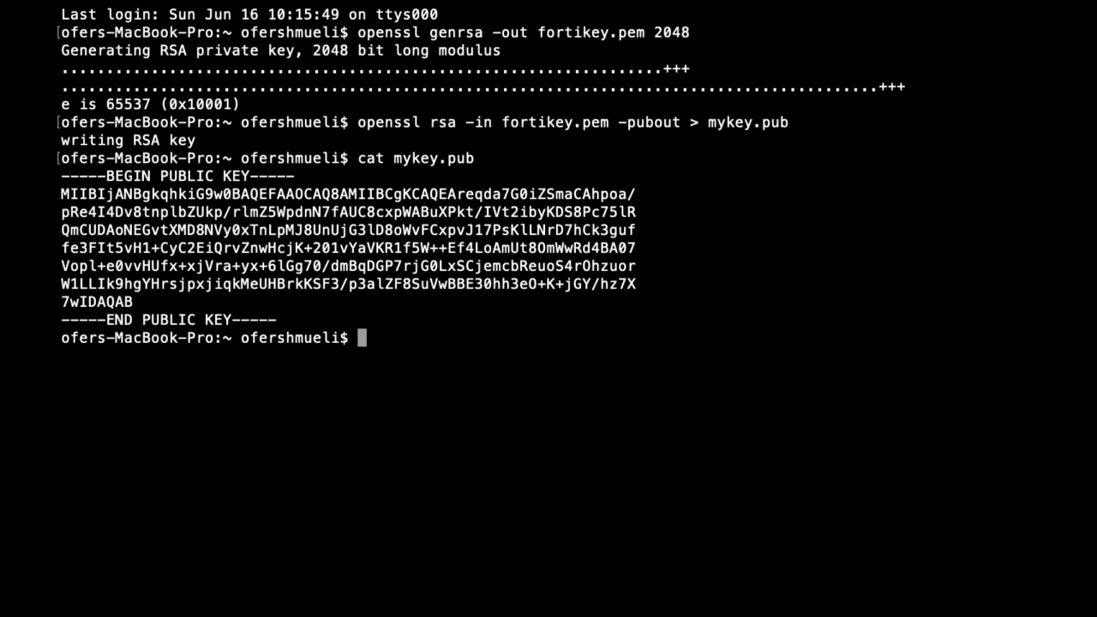
type("less forti")
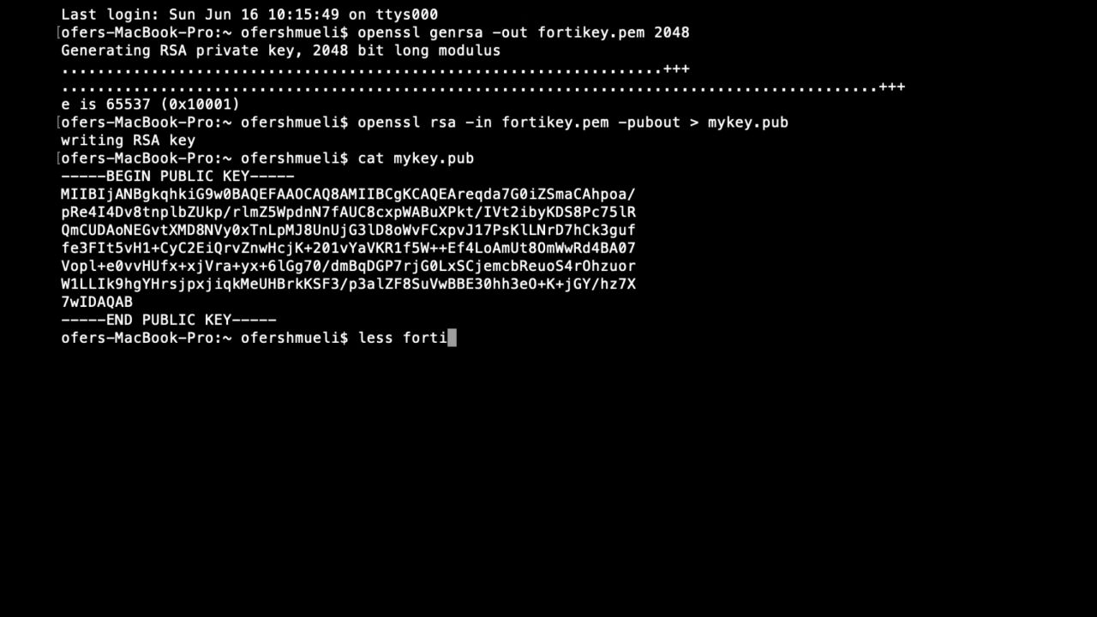
type("key.pem")
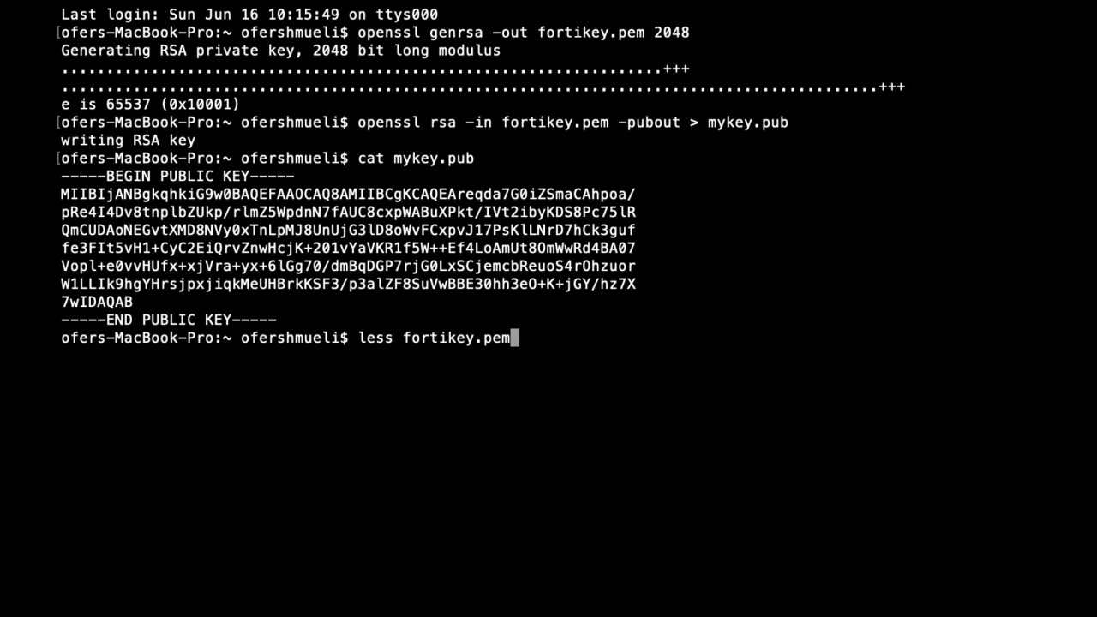
key("Return")
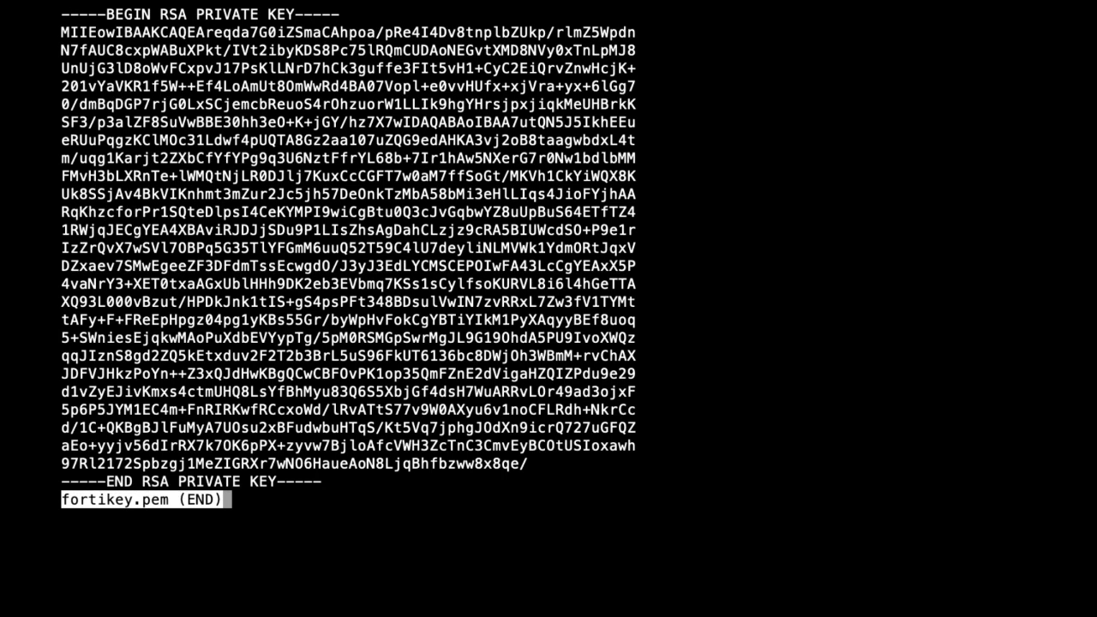